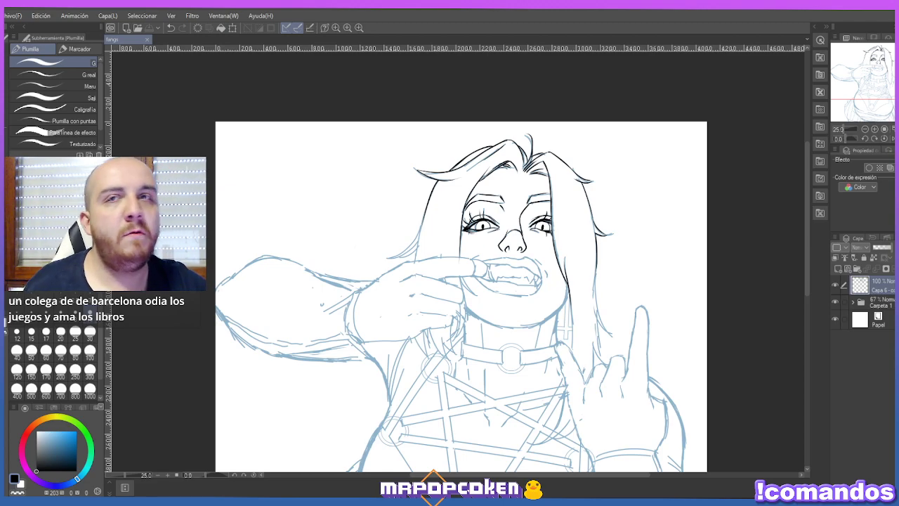
Ink the pointed hair tip that flicks outward above the hand pulling the lip, following the blue sketch.
{"action": "scroll", "coordinate": [431, 225], "scroll_direction": "up", "scroll_amount": 2}
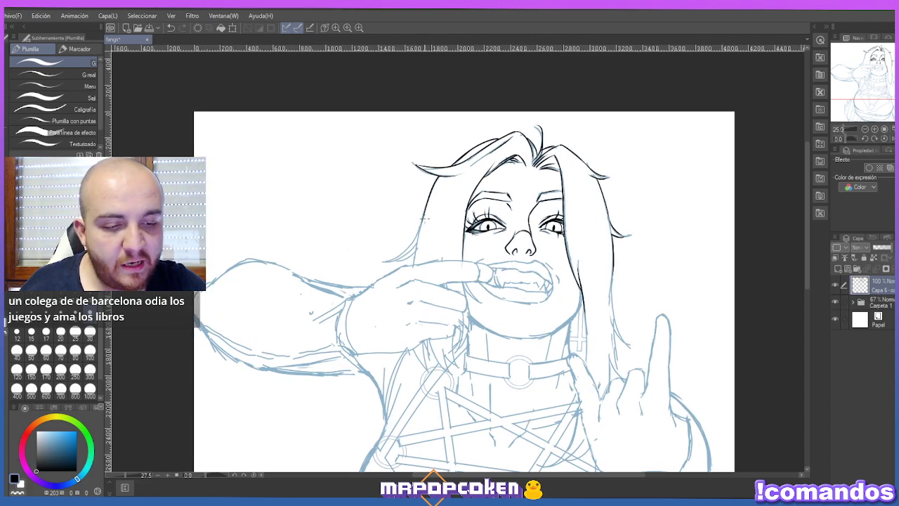
{"action": "mouse_move", "coordinate": [382, 270]}
{"action": "left_mouse_down"}
{"action": "mouse_move", "coordinate": [409, 264]}
{"action": "mouse_move", "coordinate": [421, 249]}
{"action": "mouse_move", "coordinate": [416, 233]}
{"action": "left_mouse_up"}
{"action": "key", "text": "ctrl+z"}
{"action": "key", "text": "ctrl+z"}
{"action": "left_click_drag", "start_coordinate": [384, 266], "coordinate": [419, 232]}
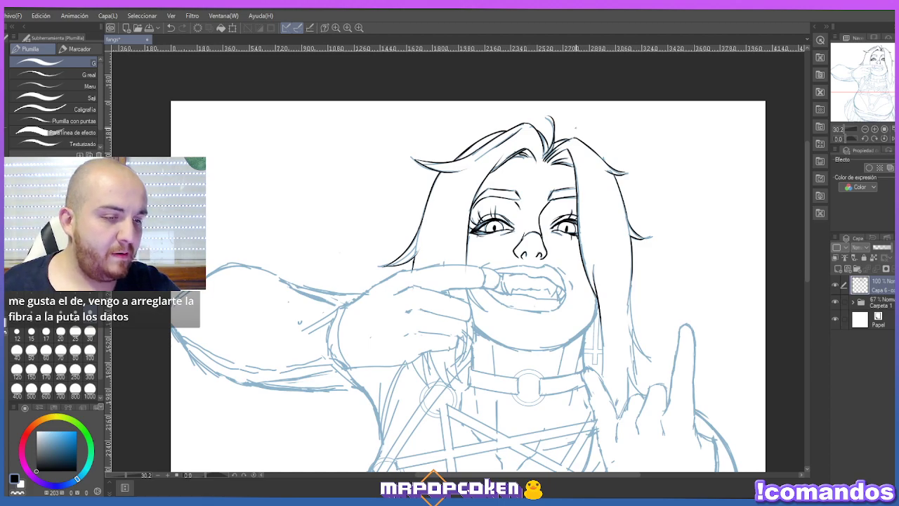
Ink the inner edge of the right-hand hair lock from beside the jaw down past the choker.
{"action": "scroll", "coordinate": [806, 234], "scroll_direction": "down", "scroll_amount": 2}
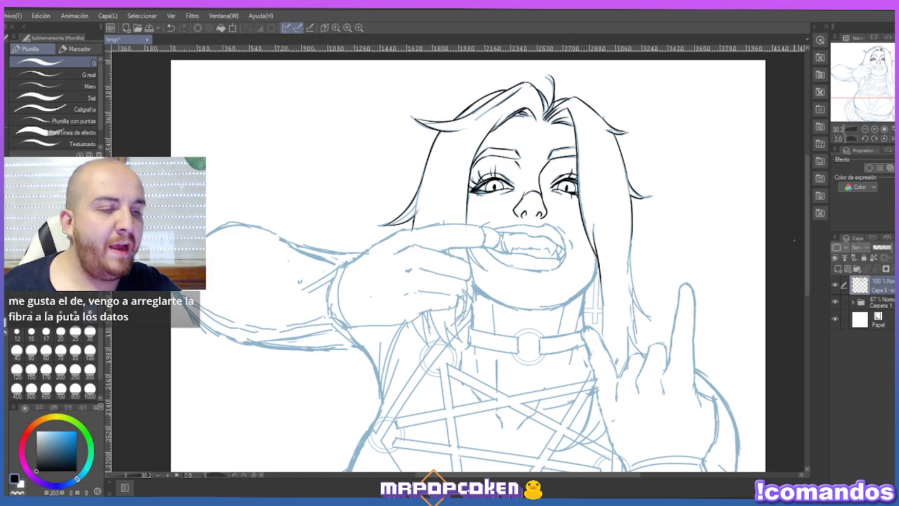
{"action": "left_click_drag", "start_coordinate": [601, 269], "coordinate": [604, 332]}
{"action": "key", "text": "ctrl+minus"}
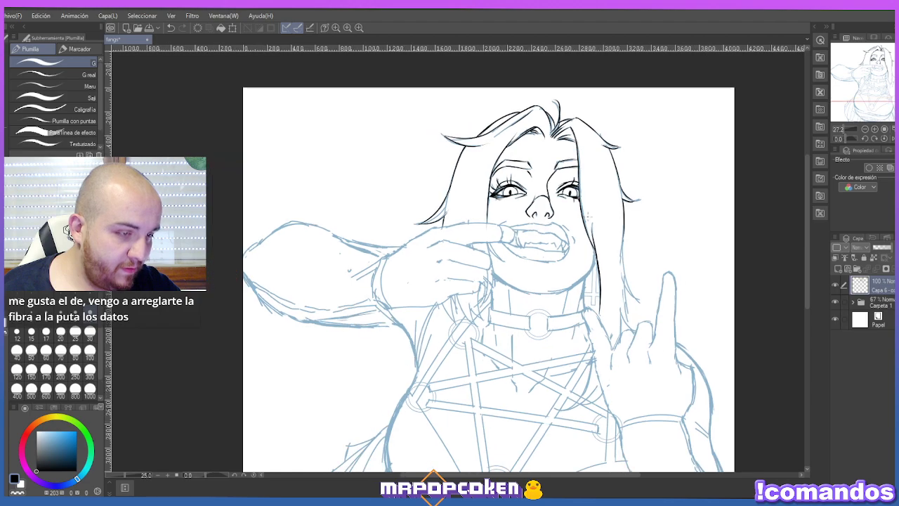
{"action": "scroll", "coordinate": [807, 232], "scroll_direction": "down", "scroll_amount": 1}
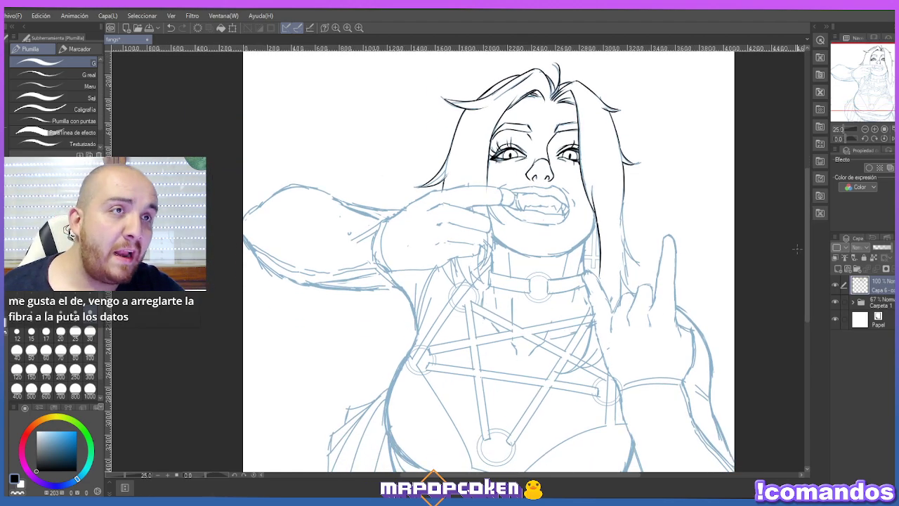
{"action": "key", "text": "ctrl+z"}
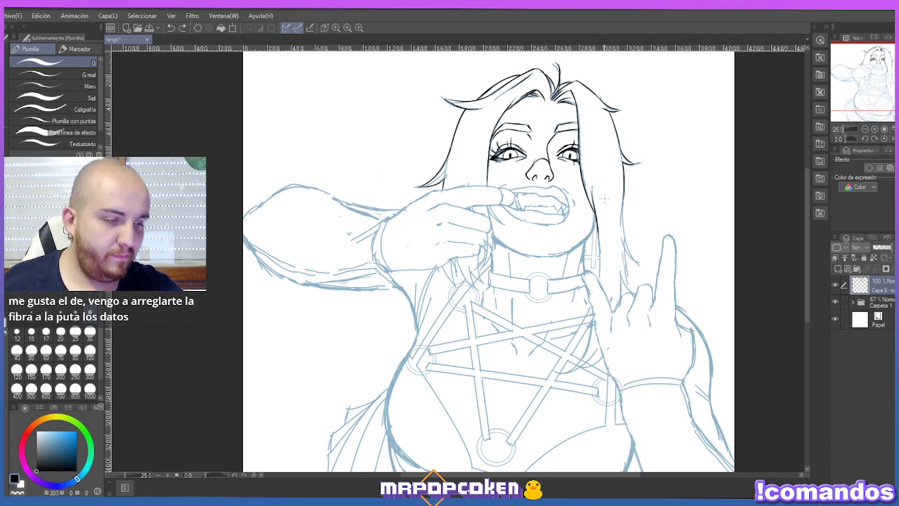
{"action": "scroll", "coordinate": [603, 199], "scroll_direction": "up", "scroll_amount": 1}
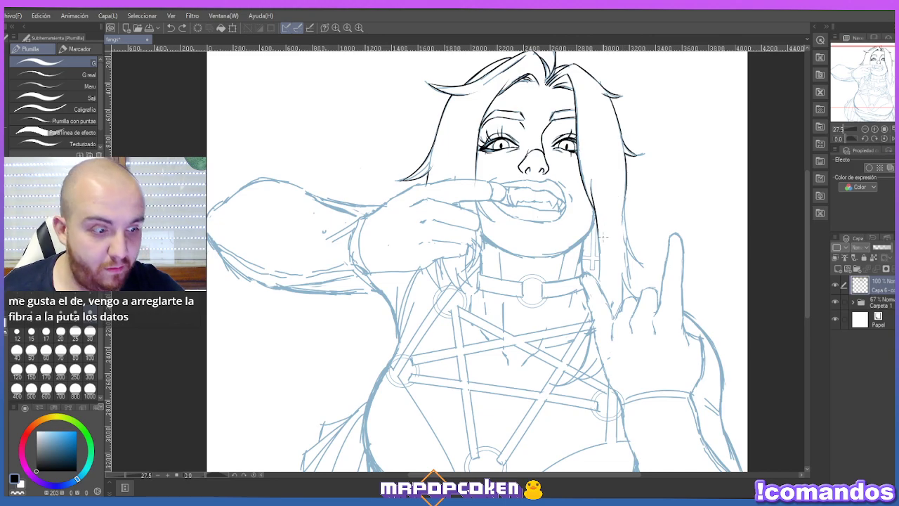
{"action": "left_click_drag", "start_coordinate": [596, 221], "coordinate": [602, 304]}
{"action": "scroll", "coordinate": [597, 195], "scroll_direction": "down", "scroll_amount": 2}
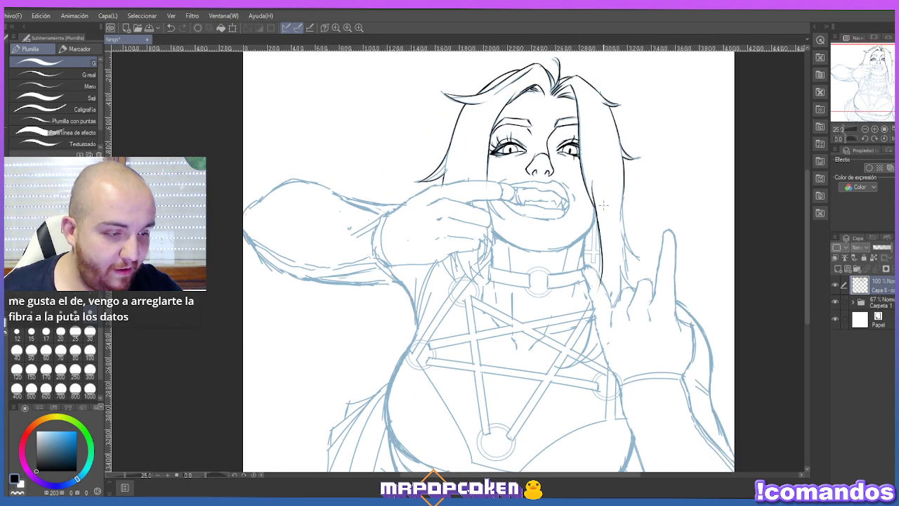
{"action": "left_click_drag", "start_coordinate": [597, 272], "coordinate": [602, 301]}
{"action": "key", "text": "ctrl+z"}
{"action": "left_click_drag", "start_coordinate": [594, 217], "coordinate": [602, 312]}
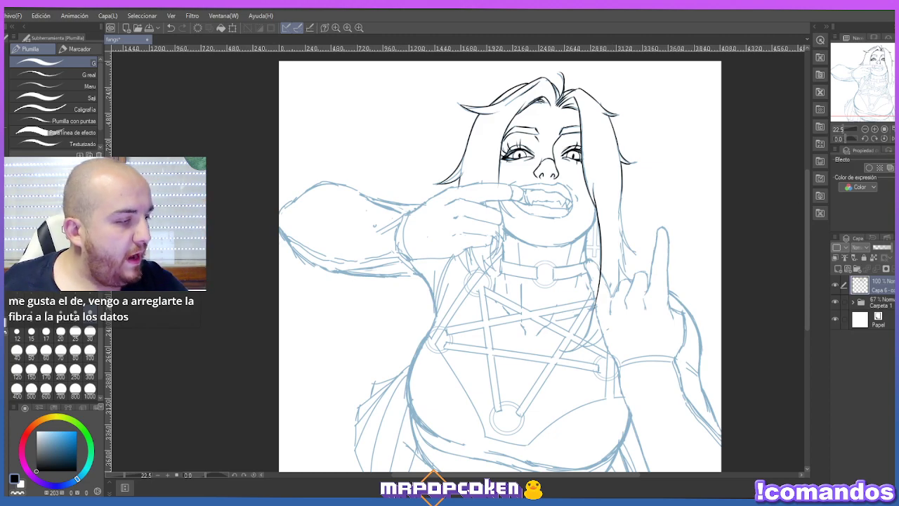
Ink the outer edge of the right-hand hair lock from below its flicked tip toward the hand with the raised finger.
{"action": "scroll", "coordinate": [759, 212], "scroll_direction": "up", "scroll_amount": 2}
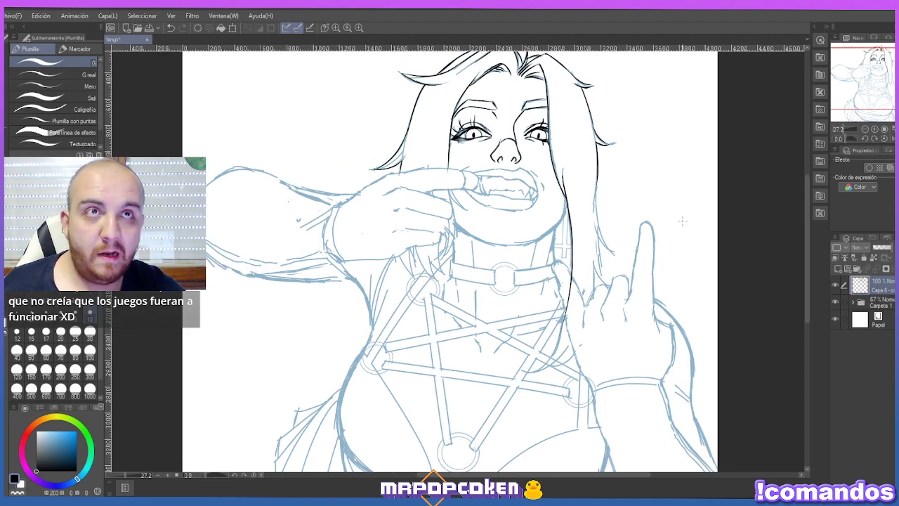
{"action": "left_click_drag", "start_coordinate": [597, 186], "coordinate": [609, 246]}
{"action": "key", "text": "ctrl+z"}
{"action": "key", "text": "ctrl+z"}
{"action": "key", "text": "ctrl+z"}
{"action": "left_click_drag", "start_coordinate": [596, 179], "coordinate": [612, 252]}
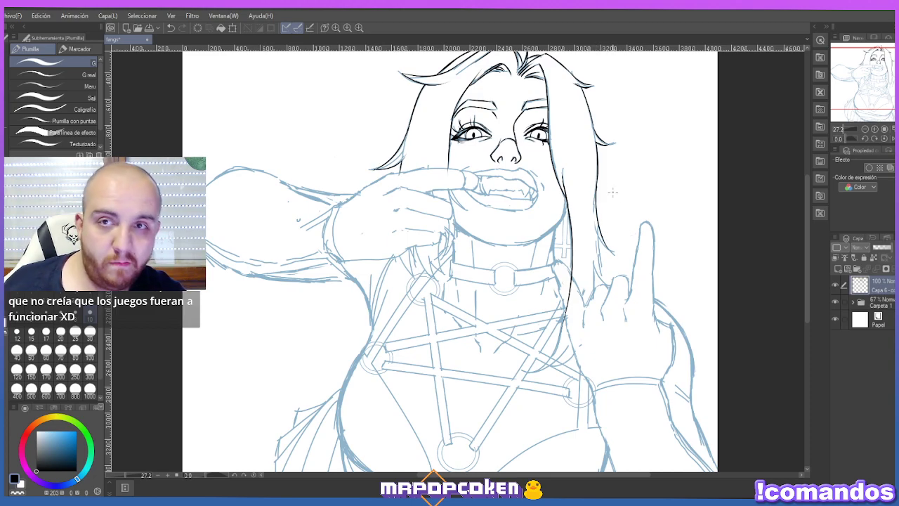
Ink the pointed strand tips on the right lock's outer edge and curve its outline down to the bottom tip over the chest.
{"action": "left_click_drag", "start_coordinate": [594, 218], "coordinate": [613, 253]}
{"action": "key", "text": "ctrl+z"}
{"action": "left_click_drag", "start_coordinate": [594, 219], "coordinate": [613, 253]}
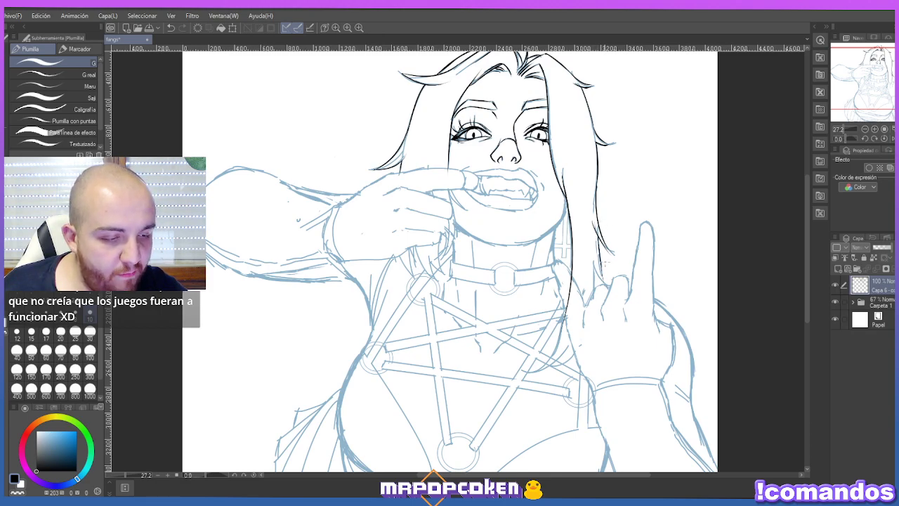
{"action": "key", "text": "ctrl+z"}
{"action": "mouse_move", "coordinate": [598, 235]}
{"action": "left_mouse_down"}
{"action": "mouse_move", "coordinate": [612, 288]}
{"action": "mouse_move", "coordinate": [619, 285]}
{"action": "mouse_move", "coordinate": [584, 344]}
{"action": "left_mouse_up"}
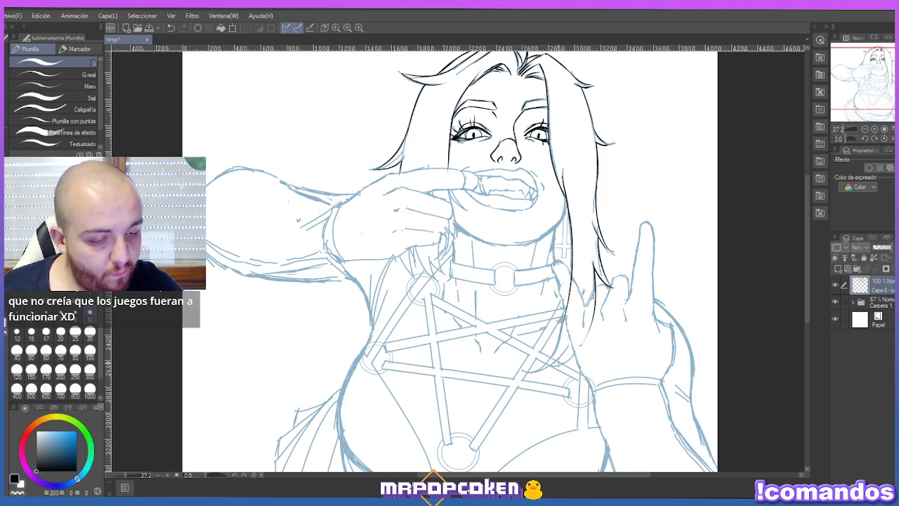
{"action": "left_click_drag", "start_coordinate": [552, 367], "coordinate": [588, 313]}
{"action": "left_click_drag", "start_coordinate": [534, 372], "coordinate": [576, 337]}
Ink the lower inner edge of the right hair lock, tapering it into the bottom tip.
{"action": "left_click_drag", "start_coordinate": [531, 374], "coordinate": [572, 317]}
{"action": "key", "text": "ctrl+z"}
{"action": "mouse_move", "coordinate": [531, 376]}
{"action": "left_mouse_down"}
{"action": "mouse_move", "coordinate": [566, 329]}
{"action": "mouse_move", "coordinate": [569, 295]}
{"action": "left_mouse_up"}
{"action": "key", "text": "ctrl+z"}
{"action": "key", "text": "ctrl+y"}
{"action": "key", "text": "ctrl+z"}
{"action": "key", "text": "ctrl+y"}
{"action": "key", "text": "ctrl+z"}
{"action": "left_click_drag", "start_coordinate": [547, 364], "coordinate": [572, 265]}
{"action": "key", "text": "ctrl+z"}
{"action": "left_click_drag", "start_coordinate": [546, 370], "coordinate": [566, 257]}
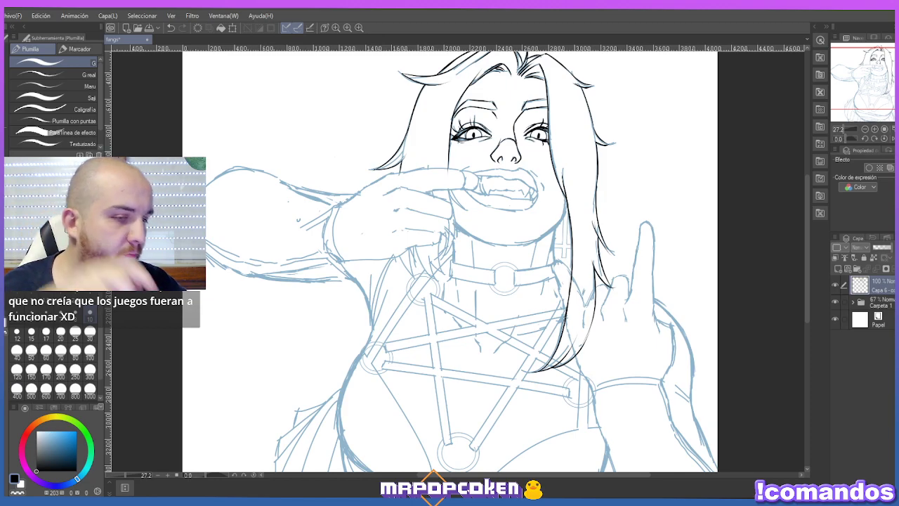
Ink the inner edge of the left-hand hair lock where it continues below the finger in the mouth.
{"action": "left_click_drag", "start_coordinate": [449, 176], "coordinate": [456, 225]}
{"action": "key", "text": "ctrl+z"}
{"action": "left_click_drag", "start_coordinate": [449, 181], "coordinate": [454, 243]}
{"action": "key", "text": "ctrl+z"}
{"action": "key", "text": "ctrl+z"}
{"action": "left_click_drag", "start_coordinate": [448, 188], "coordinate": [454, 242]}
{"action": "key", "text": "ctrl+z"}
{"action": "left_click_drag", "start_coordinate": [451, 199], "coordinate": [457, 243]}
{"action": "key", "text": "ctrl+z"}
{"action": "left_click_drag", "start_coordinate": [450, 195], "coordinate": [457, 242]}
{"action": "key", "text": "ctrl+z"}
{"action": "left_click_drag", "start_coordinate": [451, 198], "coordinate": [453, 233]}
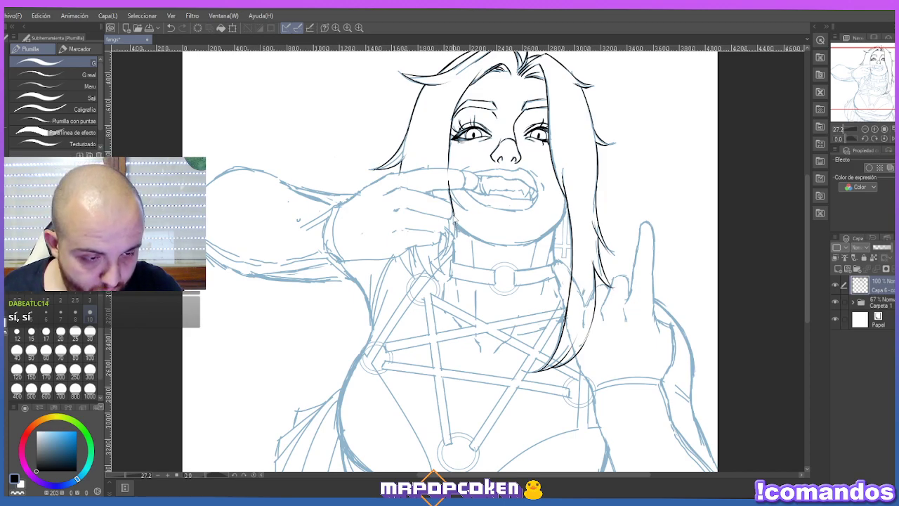
Extend the left hair lock's inked edge down past the curled fingers to a tapered end.
{"action": "left_click_drag", "start_coordinate": [454, 206], "coordinate": [451, 253]}
{"action": "left_click_drag", "start_coordinate": [453, 222], "coordinate": [453, 253]}
{"action": "key", "text": "ctrl+z"}
{"action": "mouse_move", "coordinate": [452, 224]}
{"action": "left_mouse_down"}
{"action": "mouse_move", "coordinate": [456, 247]}
{"action": "mouse_move", "coordinate": [449, 253]}
{"action": "mouse_move", "coordinate": [455, 239]}
{"action": "mouse_move", "coordinate": [444, 262]}
{"action": "left_mouse_up"}
{"action": "key", "text": "ctrl+z"}
{"action": "key", "text": "ctrl+z"}
{"action": "key", "text": "ctrl+z"}
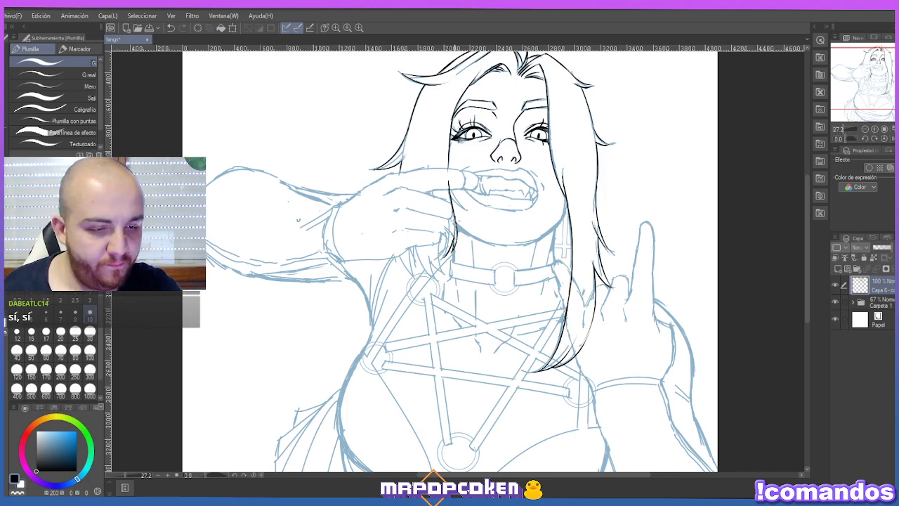
Add short tapered strands to the lower end of the left hair lock beside the curled fingers.
{"action": "left_click_drag", "start_coordinate": [448, 252], "coordinate": [442, 257]}
{"action": "key", "text": "ctrl+z"}
{"action": "left_click_drag", "start_coordinate": [450, 227], "coordinate": [436, 261]}
{"action": "left_click_drag", "start_coordinate": [448, 223], "coordinate": [440, 257]}
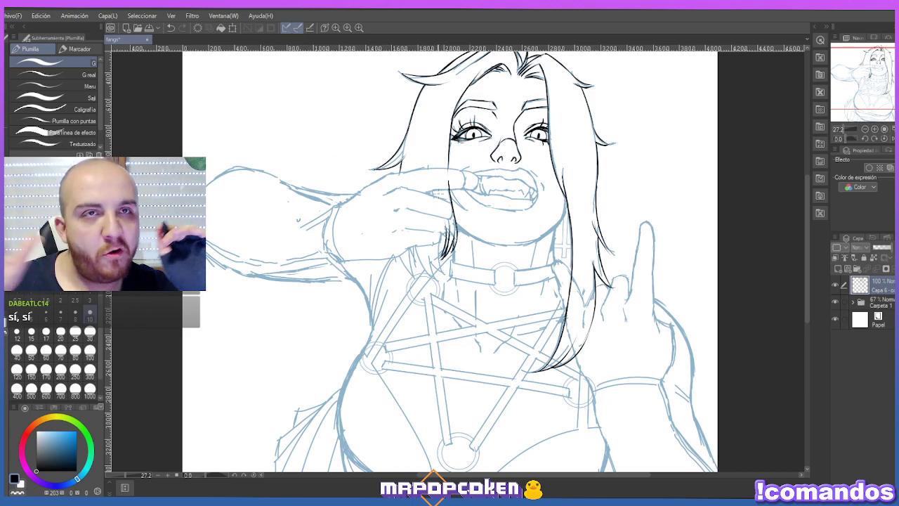
Clean up the left lock's inked edge with the eraser and ink a short stroke where it meets the jaw.
{"action": "key", "text": "e"}
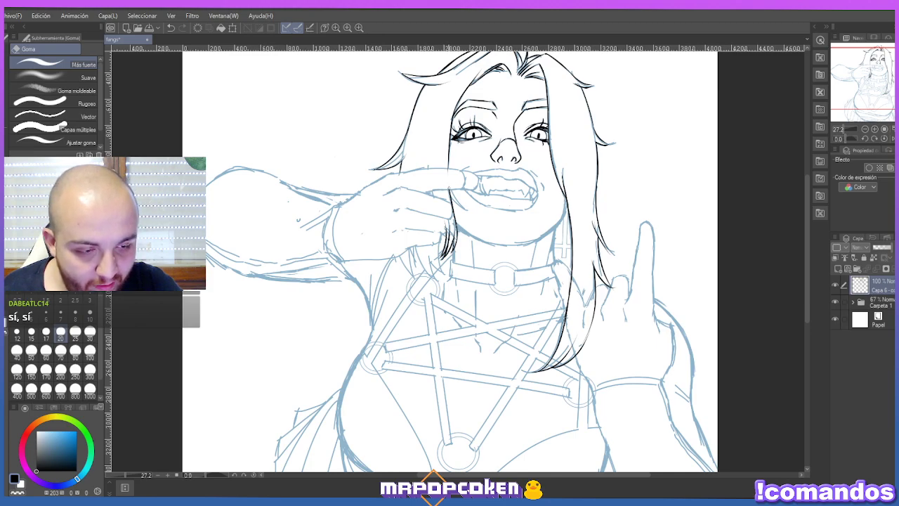
{"action": "key", "text": "p"}
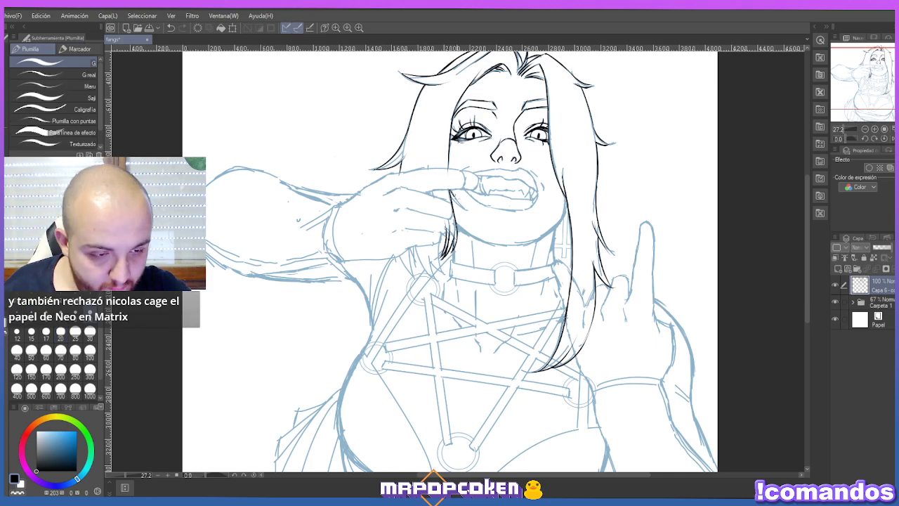
{"action": "key", "text": "ctrl+z"}
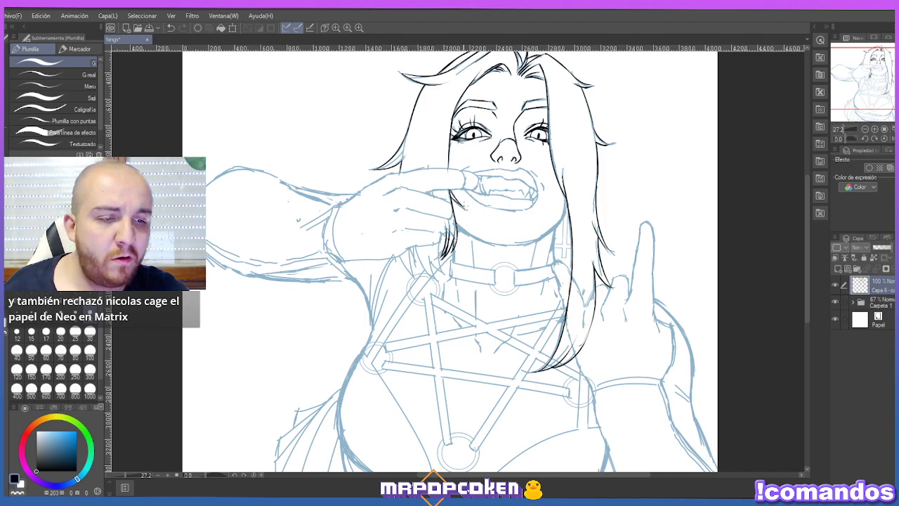
{"action": "key", "text": "e"}
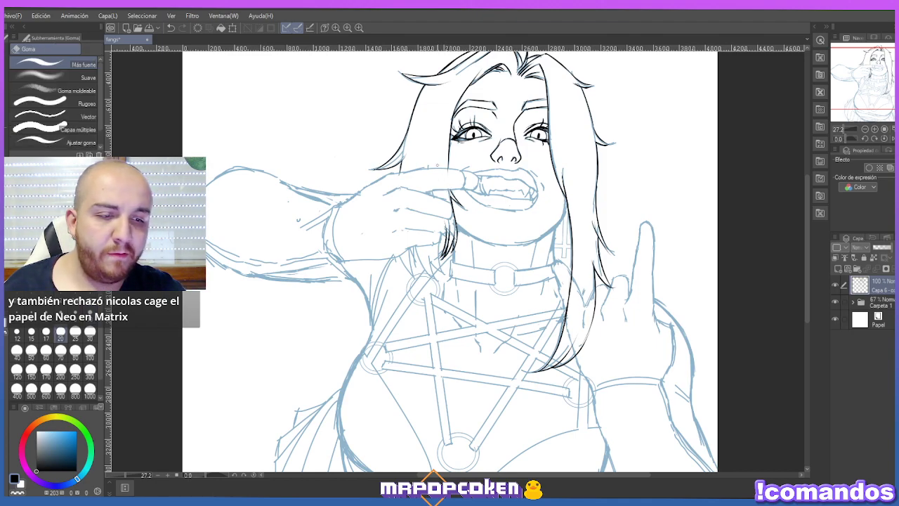
{"action": "key", "text": "p"}
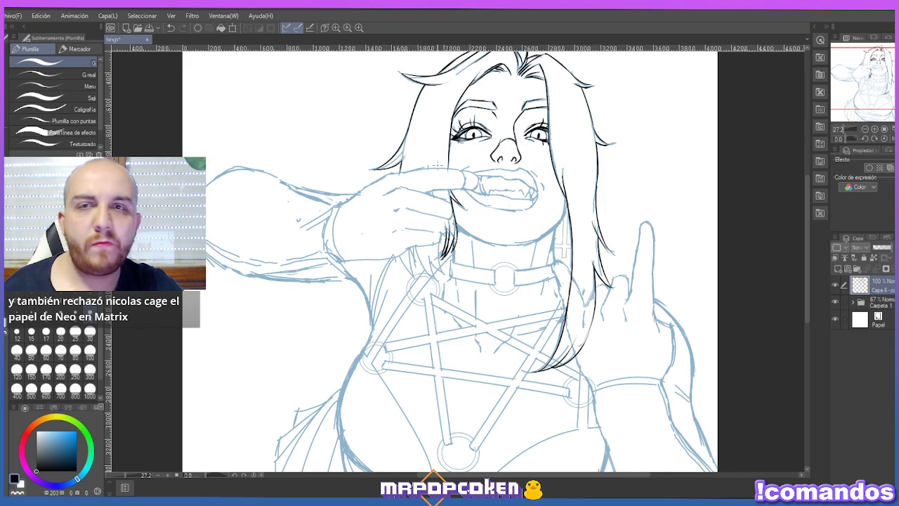
Ink the right side of the jaw, curving from the chin up to the inner edge of the hair.
{"action": "scroll", "coordinate": [562, 217], "scroll_direction": "up", "scroll_amount": 2}
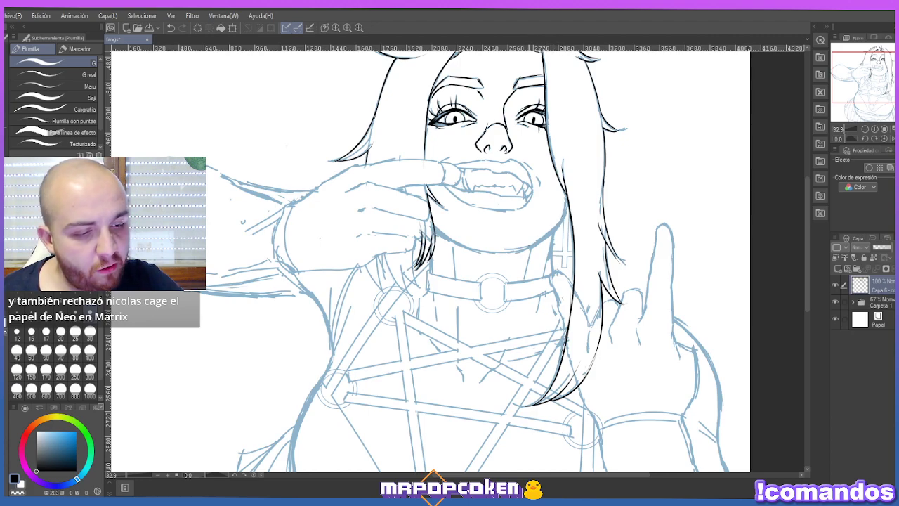
{"action": "left_click_drag", "start_coordinate": [531, 246], "coordinate": [567, 204]}
{"action": "key", "text": "ctrl+z"}
{"action": "key", "text": "ctrl+z"}
{"action": "key", "text": "ctrl+z"}
{"action": "left_click_drag", "start_coordinate": [530, 246], "coordinate": [568, 207]}
{"action": "key", "text": "ctrl+z"}
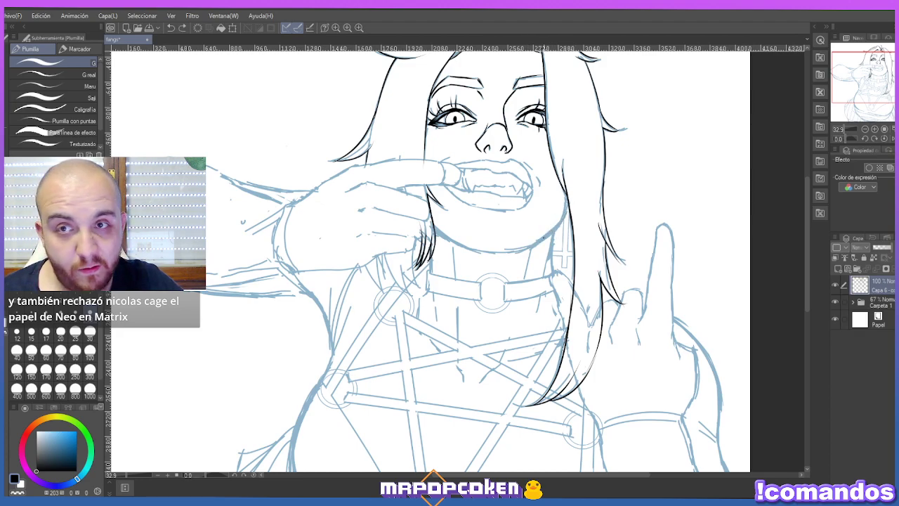
{"action": "left_click_drag", "start_coordinate": [531, 246], "coordinate": [564, 208]}
{"action": "key", "text": "ctrl+z"}
{"action": "left_click_drag", "start_coordinate": [531, 248], "coordinate": [569, 206]}
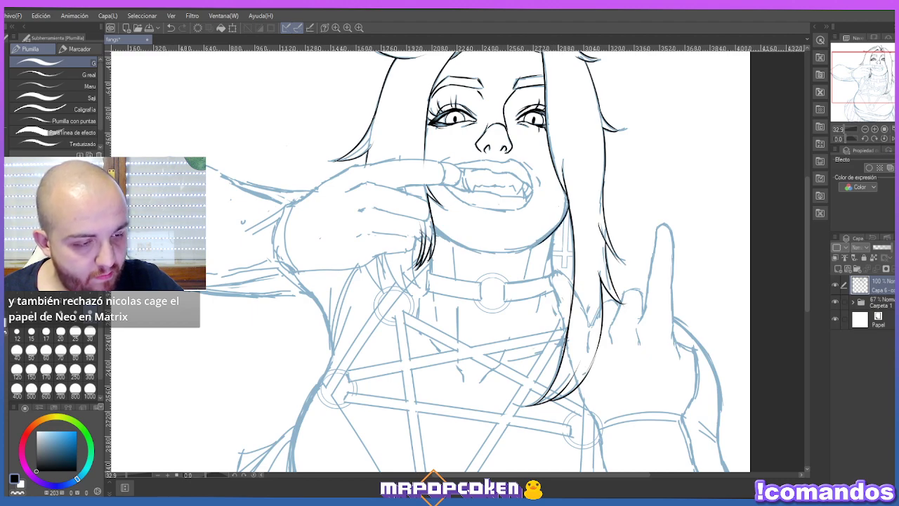
{"action": "key", "text": "ctrl+z"}
{"action": "left_click_drag", "start_coordinate": [531, 248], "coordinate": [567, 203]}
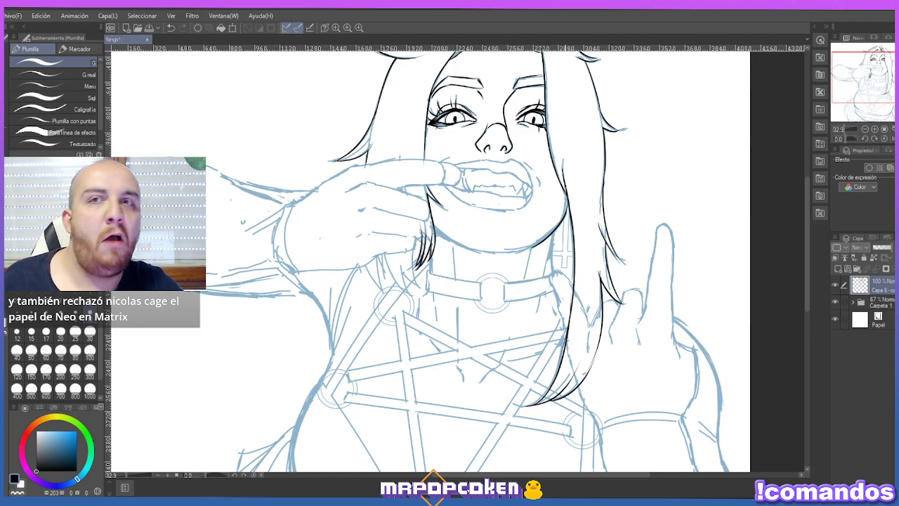
Rotate the canvas about 72.6° and ink the chin and left jaw curve to join the finished right side.
{"action": "key", "text": "r"}
{"action": "left_click_drag", "start_coordinate": [625, 169], "coordinate": [515, 299]}
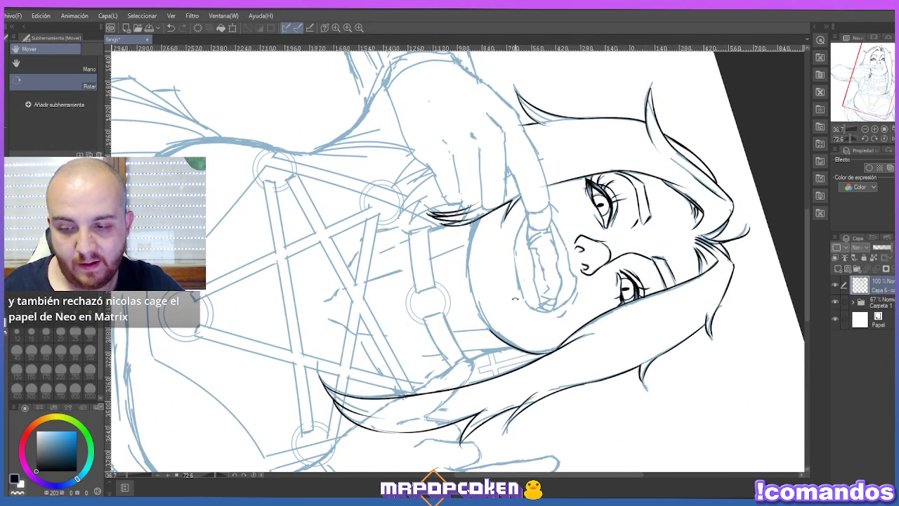
{"action": "key", "text": "p"}
{"action": "left_click_drag", "start_coordinate": [479, 217], "coordinate": [468, 257]}
{"action": "key", "text": "ctrl+z"}
{"action": "left_click_drag", "start_coordinate": [480, 215], "coordinate": [468, 276]}
{"action": "key", "text": "ctrl+z"}
{"action": "mouse_move", "coordinate": [480, 217]}
{"action": "left_mouse_down"}
{"action": "mouse_move", "coordinate": [470, 278]}
{"action": "mouse_move", "coordinate": [485, 322]}
{"action": "left_mouse_up"}
{"action": "key", "text": "ctrl+z"}
{"action": "mouse_move", "coordinate": [475, 279]}
{"action": "left_mouse_down"}
{"action": "mouse_move", "coordinate": [469, 304]}
{"action": "mouse_move", "coordinate": [488, 327]}
{"action": "left_mouse_up"}
{"action": "mouse_move", "coordinate": [474, 298]}
{"action": "left_mouse_down"}
{"action": "mouse_move", "coordinate": [494, 335]}
{"action": "mouse_move", "coordinate": [486, 326]}
{"action": "left_mouse_up"}
{"action": "key", "text": "ctrl+z"}
{"action": "key", "text": "ctrl+z"}
{"action": "left_click_drag", "start_coordinate": [471, 283], "coordinate": [483, 322]}
Rotate the canvas back to nearly upright and ink the right side of the neck from the jaw to the choker.
{"action": "left_click_drag", "start_coordinate": [597, 176], "coordinate": [429, 92]}
{"action": "scroll", "coordinate": [601, 222], "scroll_direction": "down", "scroll_amount": 3}
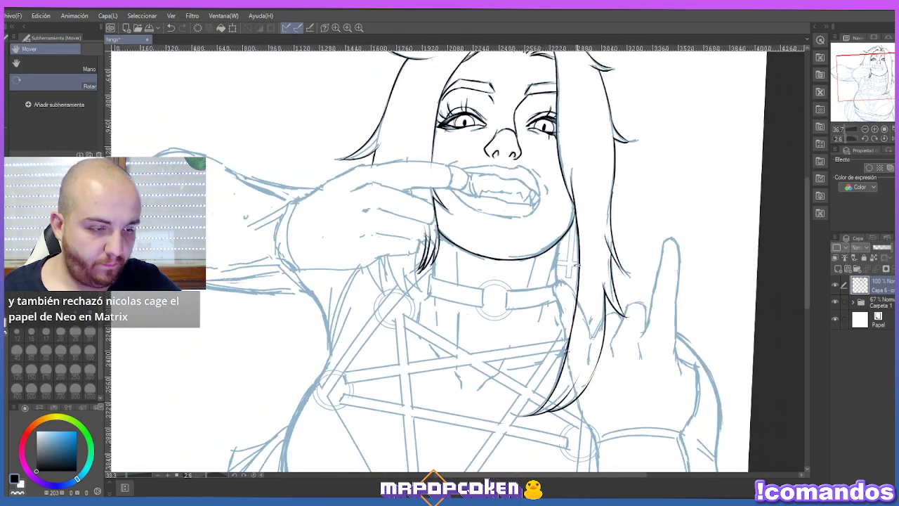
{"action": "scroll", "coordinate": [601, 222], "scroll_direction": "up", "scroll_amount": 2}
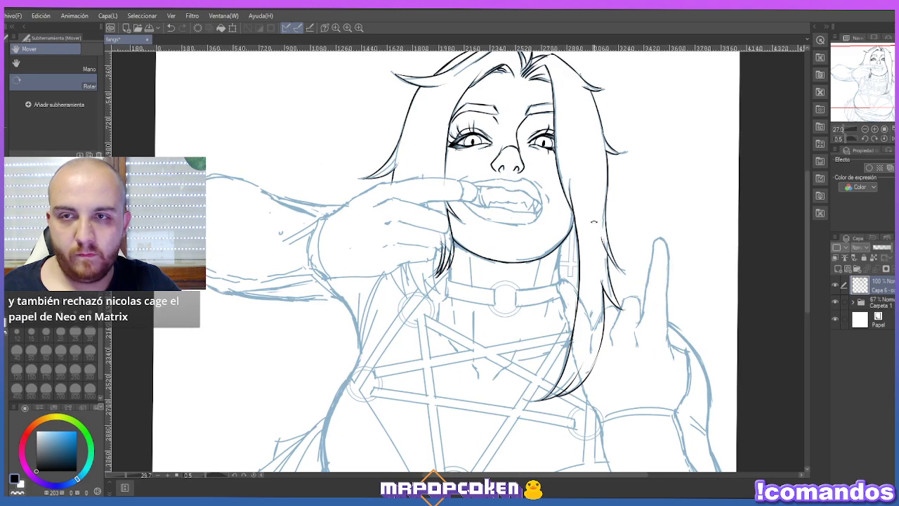
{"action": "key", "text": "p"}
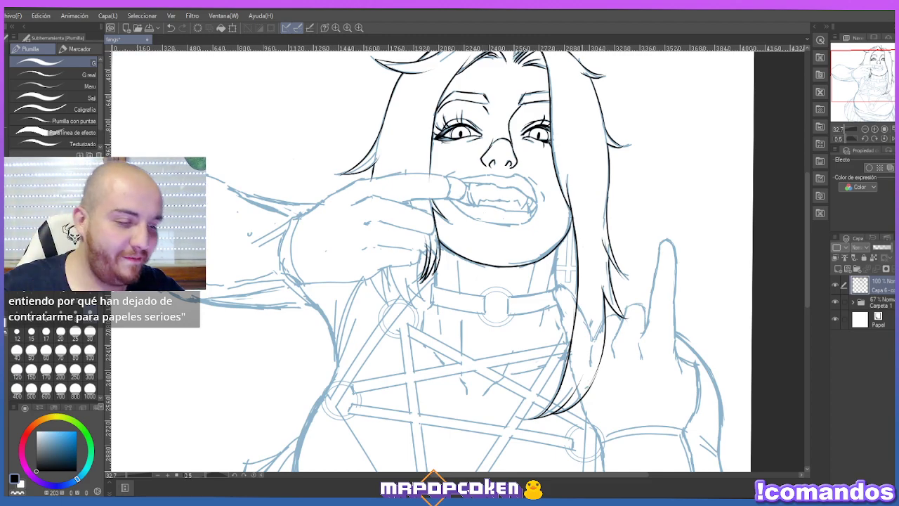
{"action": "key", "text": "ctrl+z"}
{"action": "left_click_drag", "start_coordinate": [569, 245], "coordinate": [556, 288]}
{"action": "key", "text": "ctrl+z"}
{"action": "left_click_drag", "start_coordinate": [558, 246], "coordinate": [558, 291]}
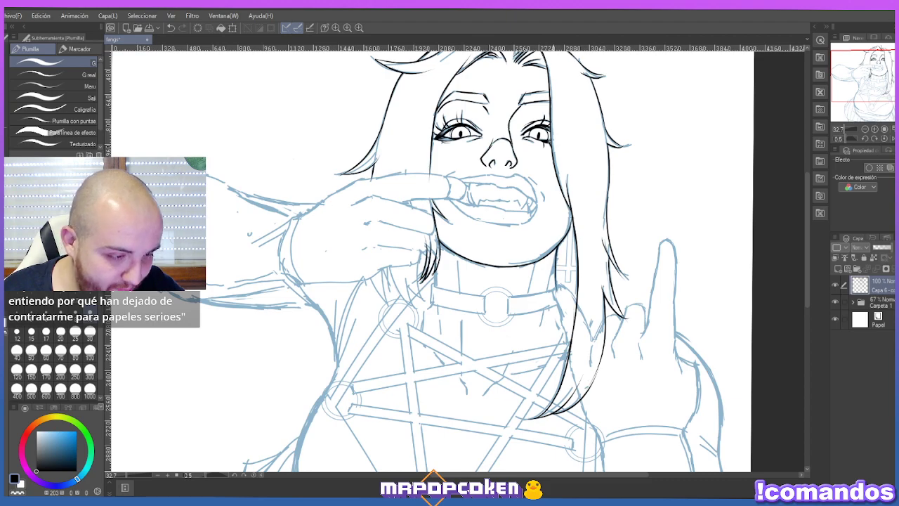
{"action": "left_click_drag", "start_coordinate": [559, 249], "coordinate": [549, 291]}
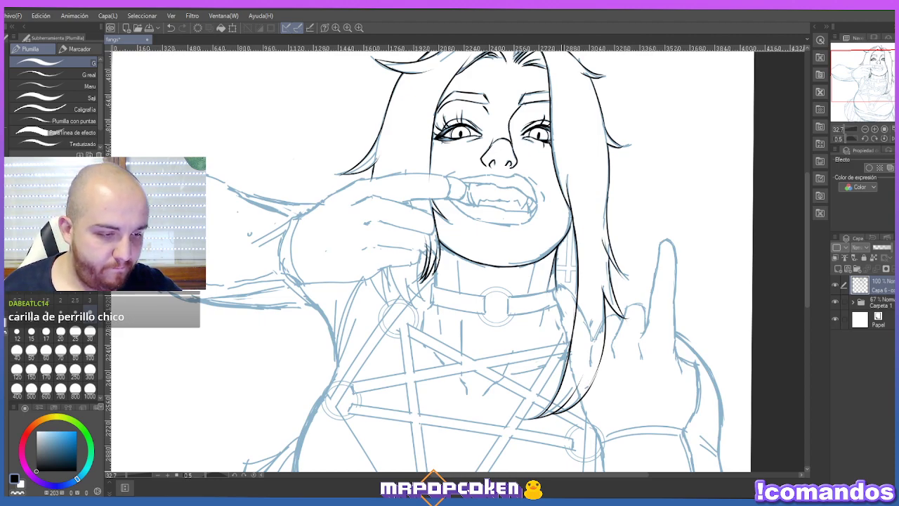
Ink the vertical neck muscle lines between the jaw and the choker.
{"action": "left_click_drag", "start_coordinate": [531, 262], "coordinate": [528, 303]}
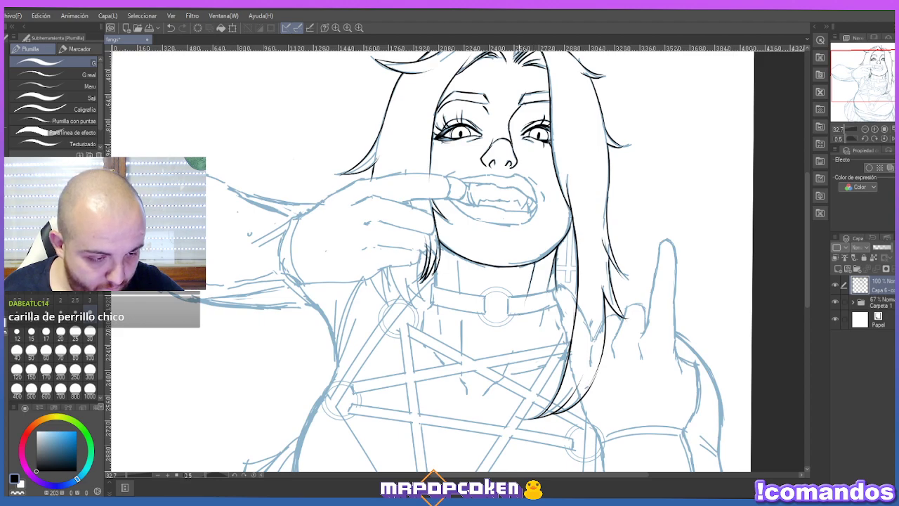
{"action": "left_click_drag", "start_coordinate": [532, 262], "coordinate": [531, 281]}
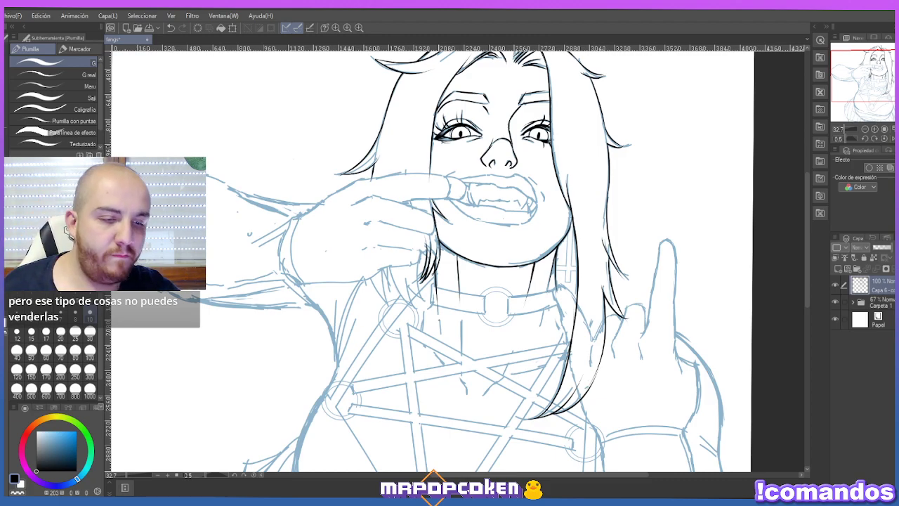
{"action": "key", "text": "e"}
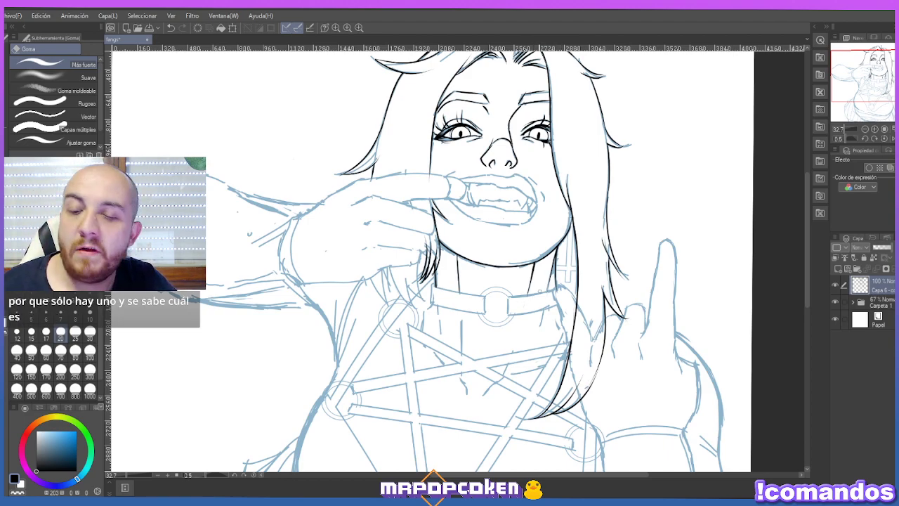
Ink the short neck line below the choker on its right side with the G-pen.
{"action": "key", "text": "p"}
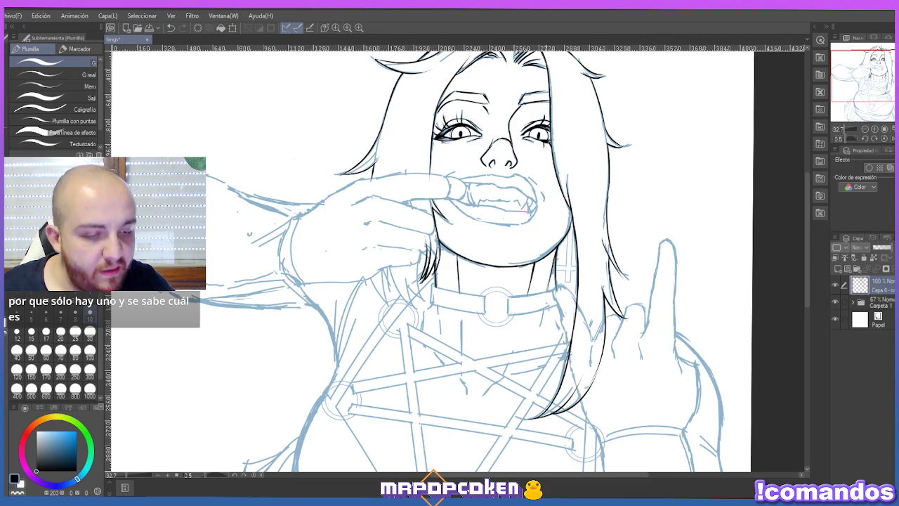
{"action": "left_click_drag", "start_coordinate": [546, 300], "coordinate": [537, 335]}
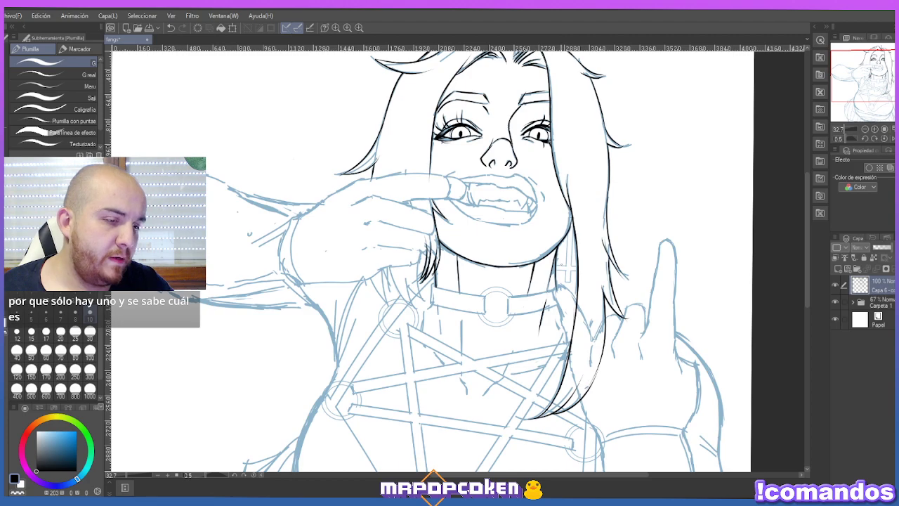
{"action": "key", "text": "e"}
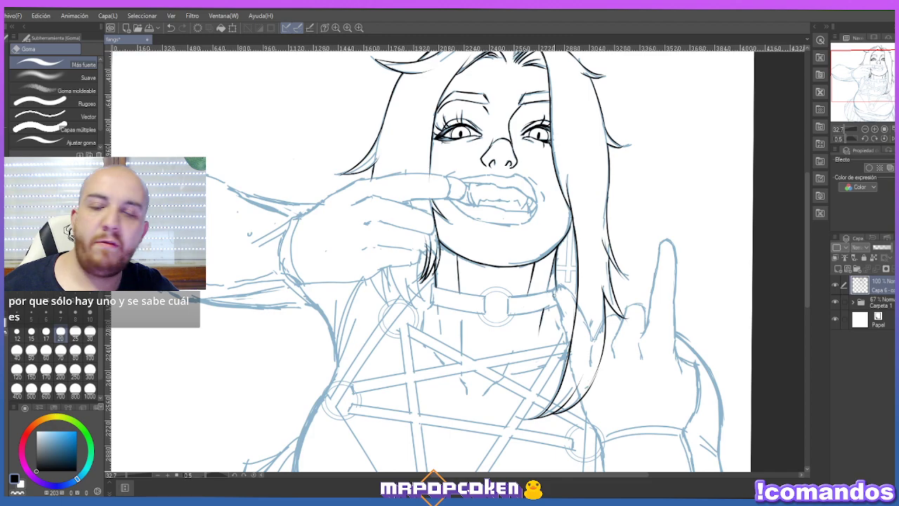
{"action": "key", "text": "p"}
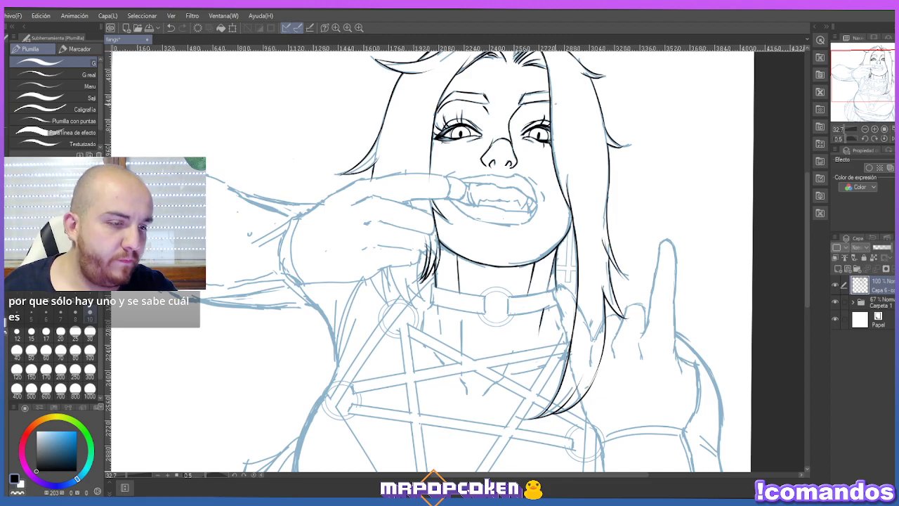
Retrace the right side of the jaw up to the hair edge using the Curve tool.
{"action": "scroll", "coordinate": [573, 180], "scroll_direction": "down", "scroll_amount": 2}
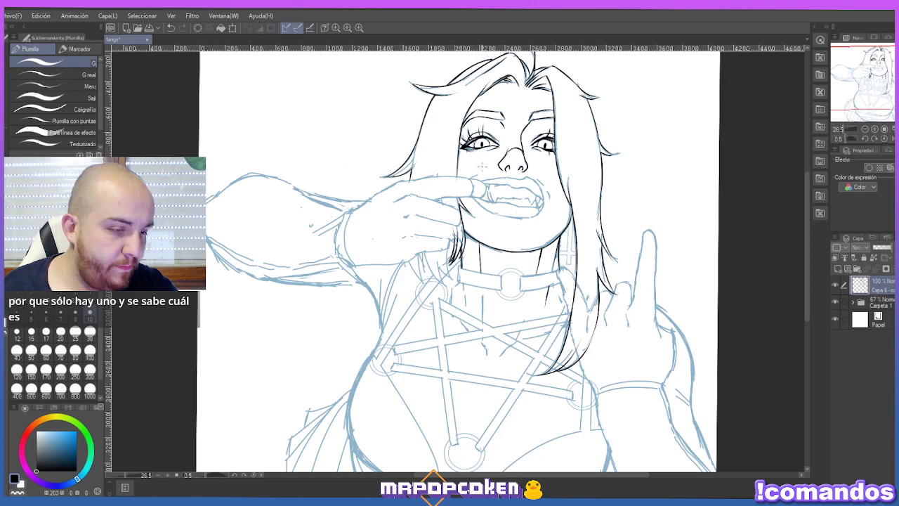
{"action": "scroll", "coordinate": [572, 231], "scroll_direction": "up", "scroll_amount": 2}
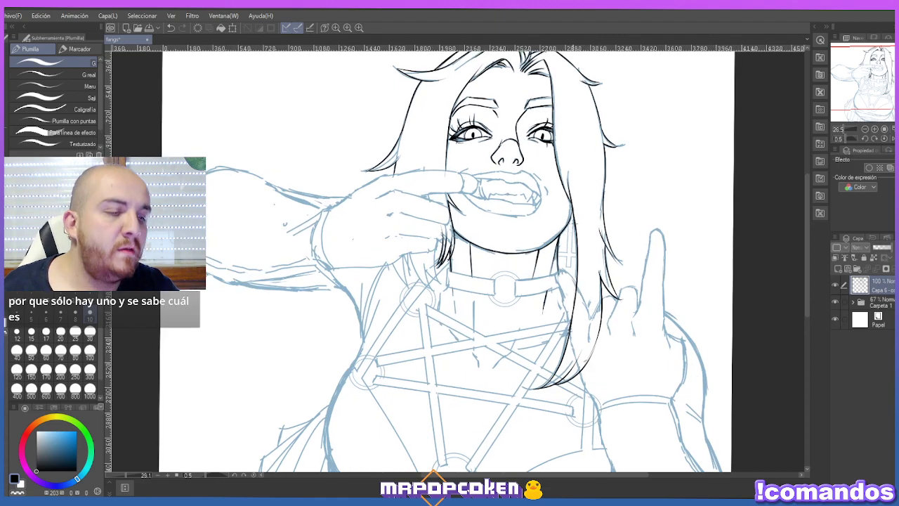
{"action": "scroll", "coordinate": [575, 184], "scroll_direction": "up", "scroll_amount": 1}
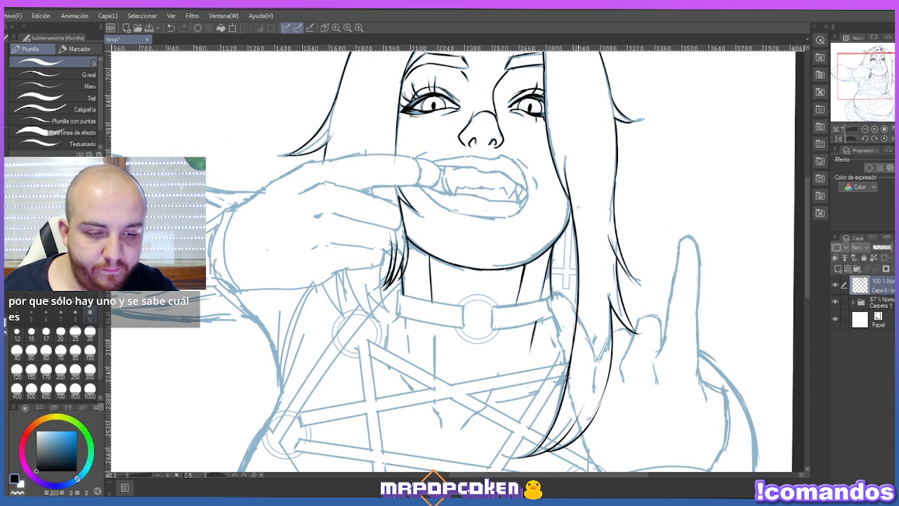
{"action": "key", "text": "u"}
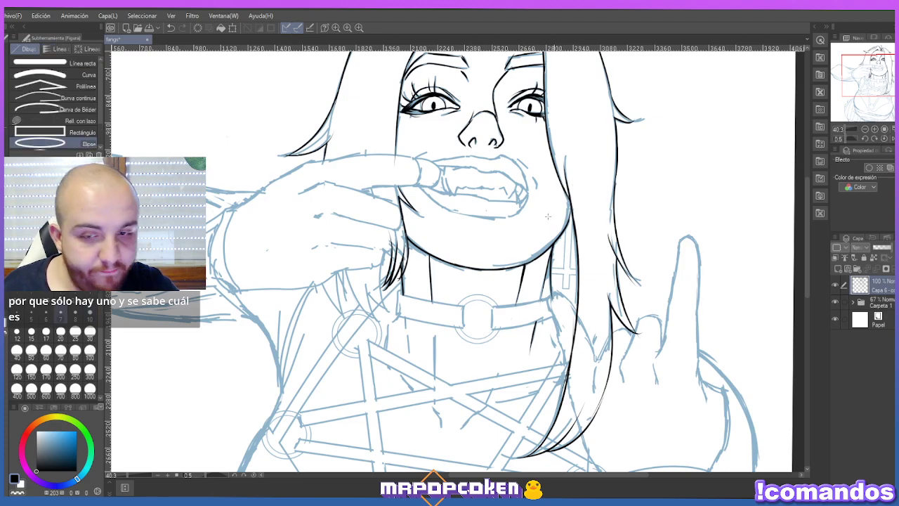
{"action": "left_click", "coordinate": [77, 74]}
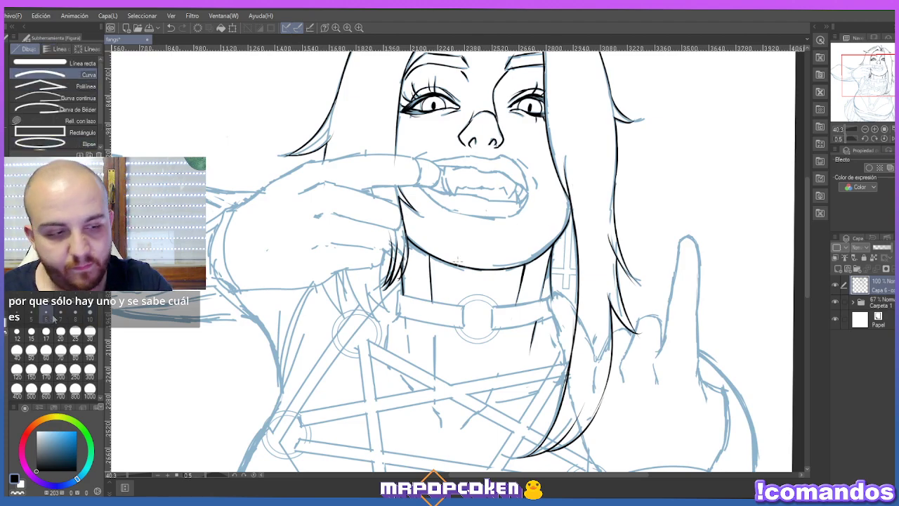
{"action": "left_click_drag", "start_coordinate": [546, 251], "coordinate": [571, 208]}
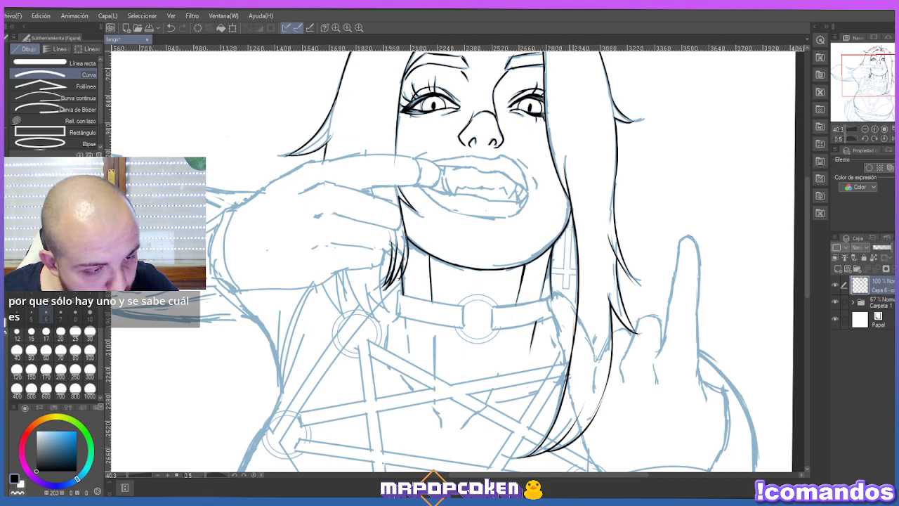
{"action": "left_click", "coordinate": [562, 228]}
{"action": "key", "text": "p"}
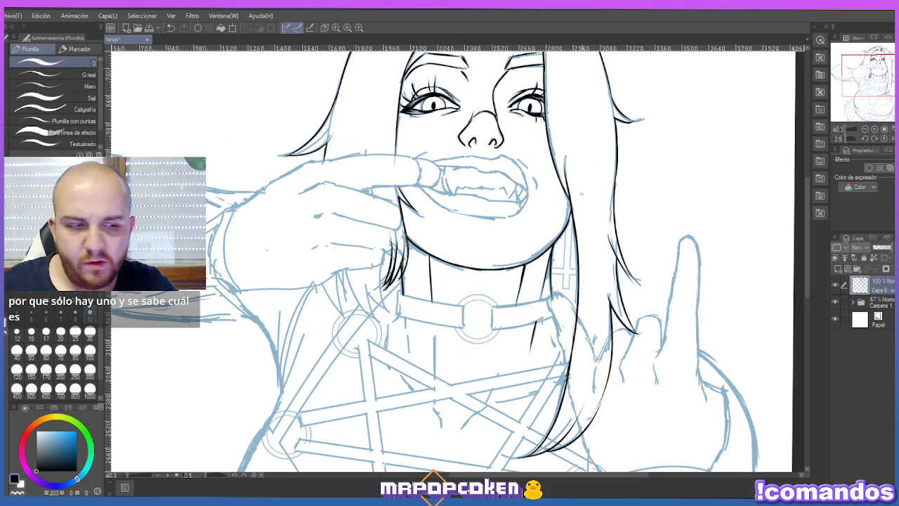
{"action": "key", "text": "ctrl+z"}
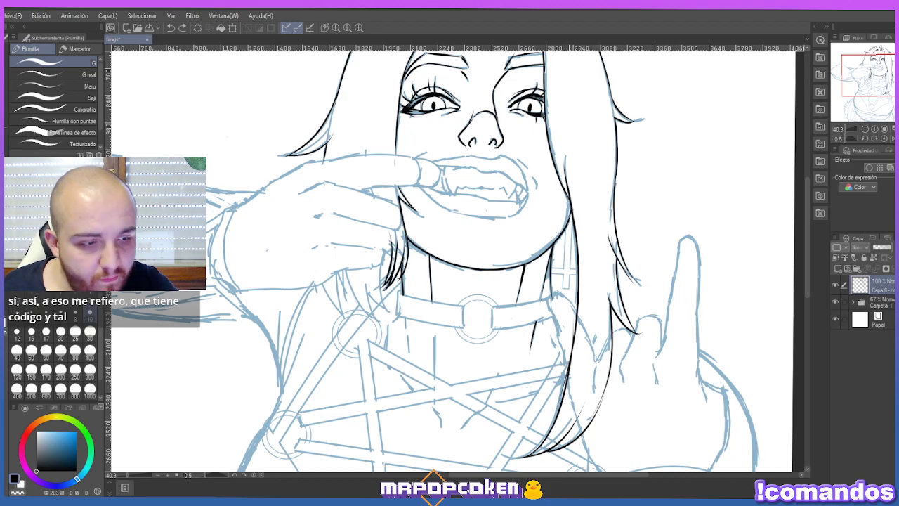
{"action": "key", "text": "ctrl+y"}
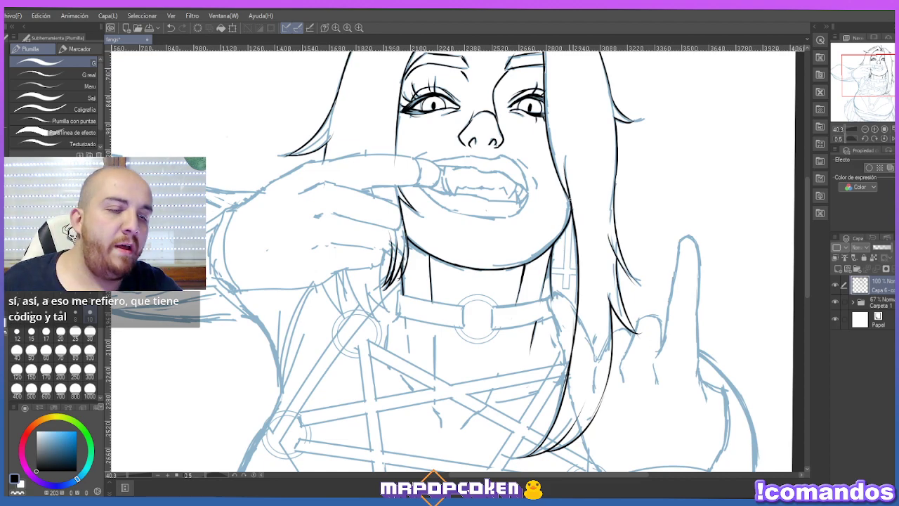
Ink the pointed hair strands hanging beneath the raised hand, beside the left side of the neck.
{"action": "key", "text": "ctrl+minus"}
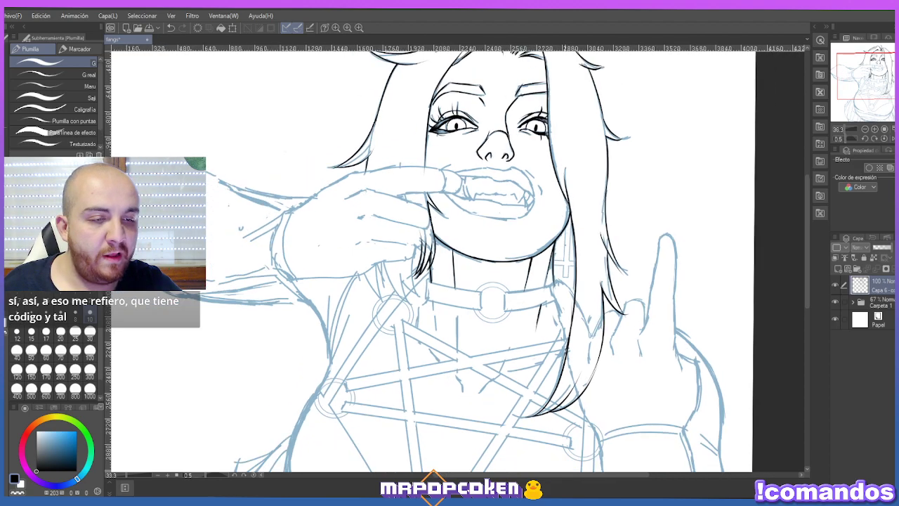
{"action": "left_click_drag", "start_coordinate": [807, 241], "coordinate": [805, 223]}
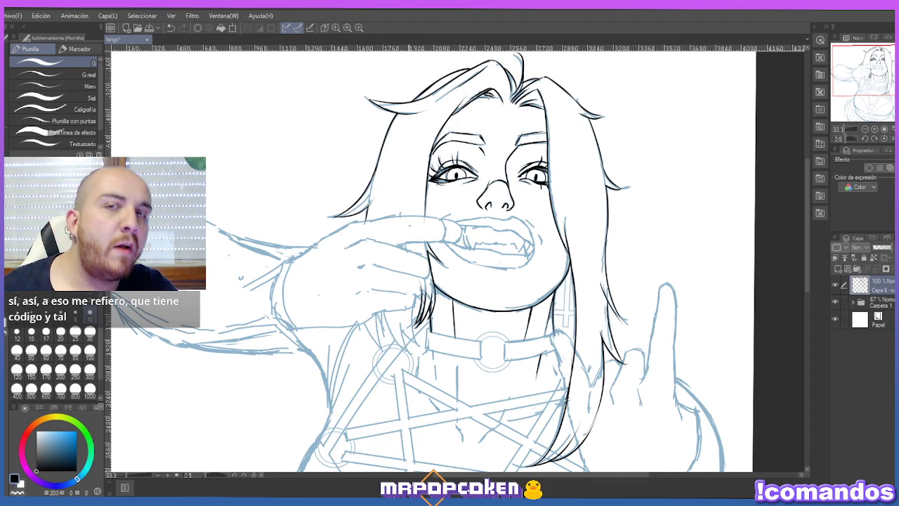
{"action": "left_click_drag", "start_coordinate": [416, 287], "coordinate": [416, 337]}
{"action": "key", "text": "ctrl+z"}
{"action": "left_click_drag", "start_coordinate": [417, 284], "coordinate": [417, 351]}
{"action": "key", "text": "ctrl+z"}
{"action": "key", "text": "ctrl+z"}
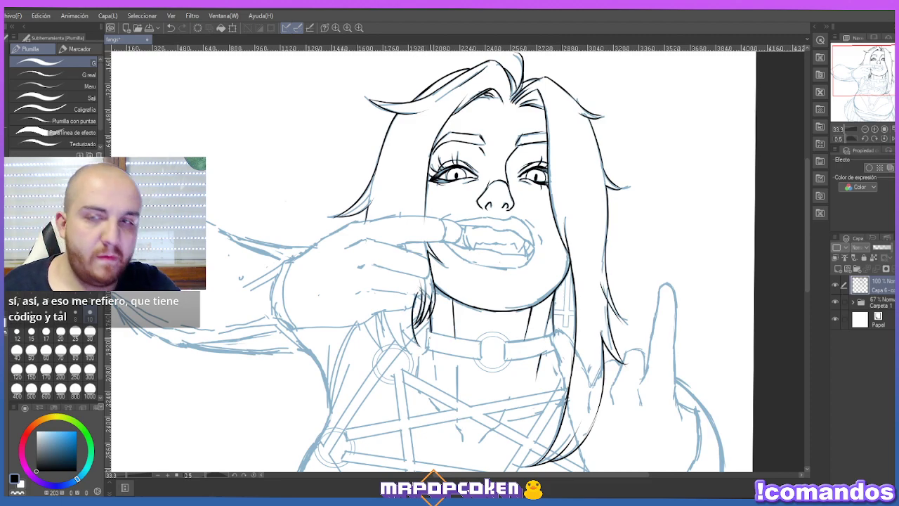
{"action": "left_click_drag", "start_coordinate": [398, 320], "coordinate": [419, 344]}
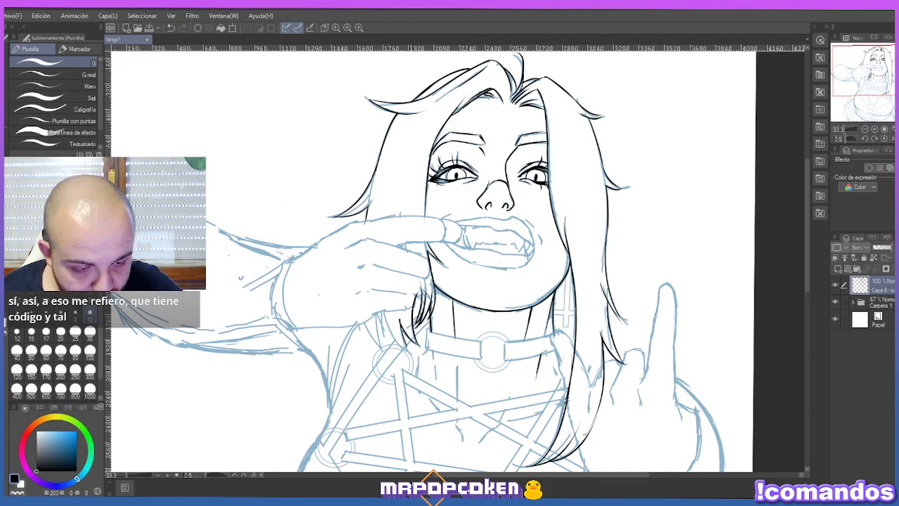
Ink a longer curved strand on the outer side of the hair below the hand, ending near the choker.
{"action": "left_click_drag", "start_coordinate": [383, 309], "coordinate": [413, 354]}
{"action": "key", "text": "ctrl+z"}
{"action": "left_click_drag", "start_coordinate": [383, 307], "coordinate": [412, 351]}
{"action": "key", "text": "ctrl+z"}
{"action": "left_click_drag", "start_coordinate": [382, 309], "coordinate": [413, 354]}
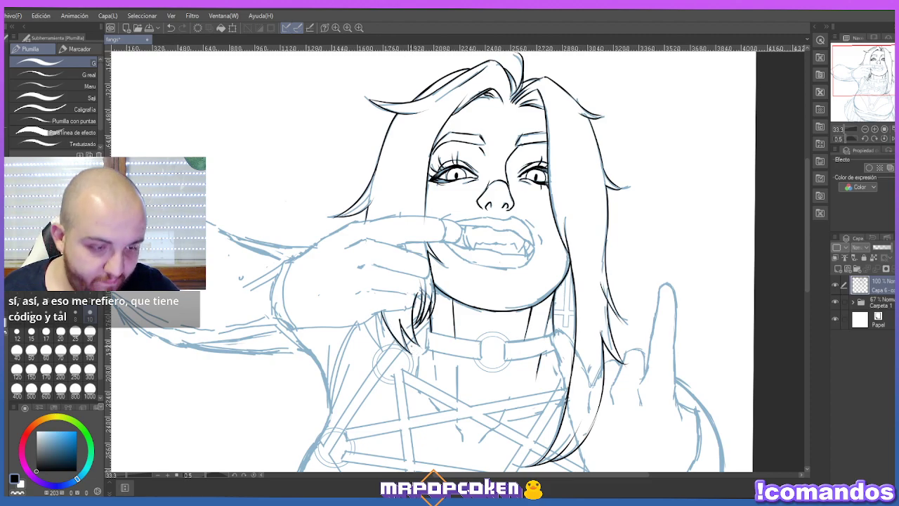
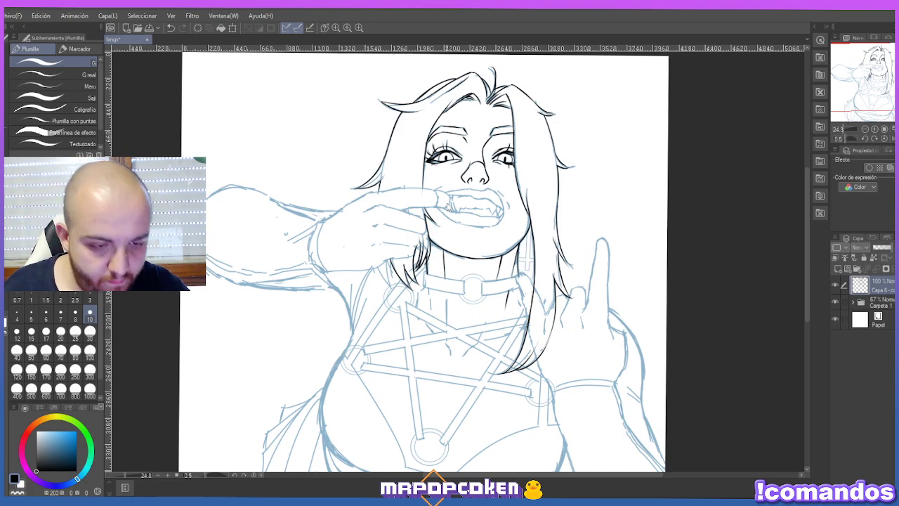
Ink the outermost hair strand falling below the hand near the wrist.
{"action": "key", "text": "ctrl+z"}
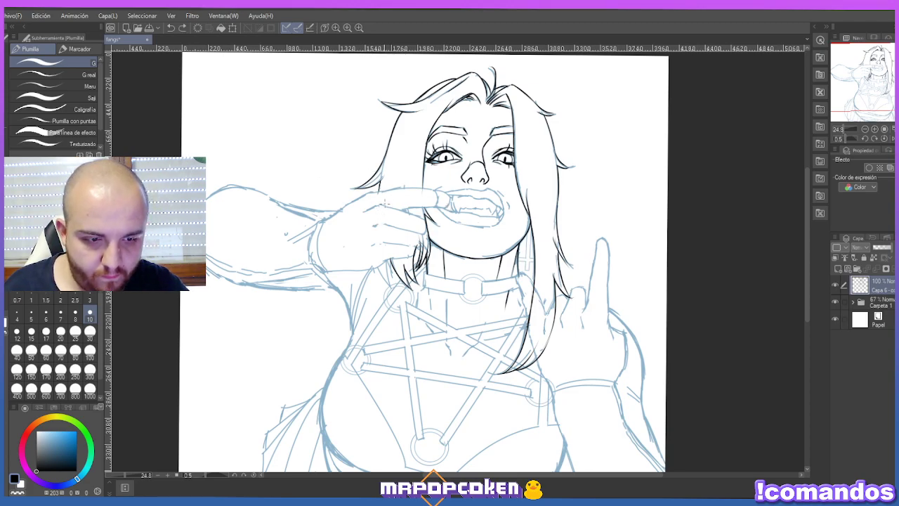
{"action": "left_click_drag", "start_coordinate": [375, 225], "coordinate": [385, 279]}
{"action": "key", "text": "ctrl+z"}
{"action": "left_click_drag", "start_coordinate": [377, 228], "coordinate": [386, 280]}
{"action": "key", "text": "ctrl+z"}
{"action": "left_click_drag", "start_coordinate": [375, 245], "coordinate": [387, 284]}
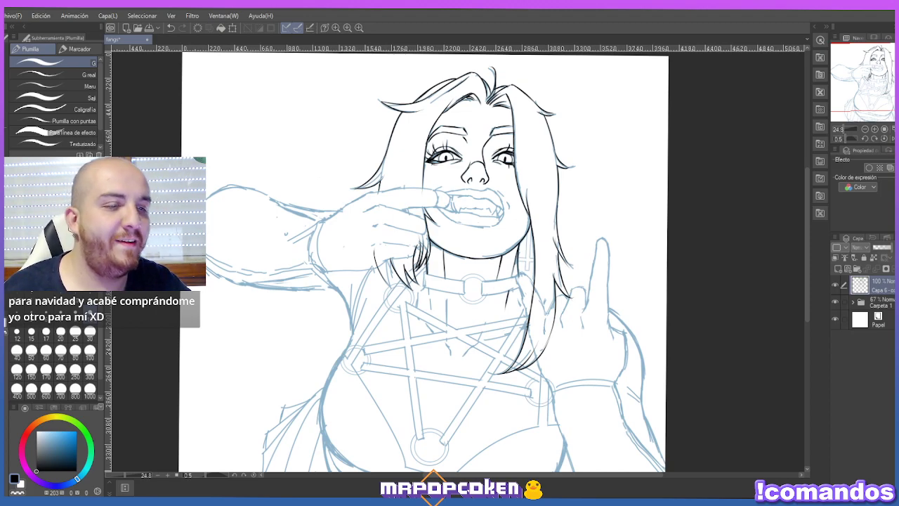
Ink the neck lines just below the choker on its left side.
{"action": "mouse_move", "coordinate": [434, 289]}
{"action": "left_mouse_down"}
{"action": "mouse_move", "coordinate": [448, 308]}
{"action": "mouse_move", "coordinate": [445, 327]}
{"action": "left_mouse_up"}
{"action": "key", "text": "ctrl+z"}
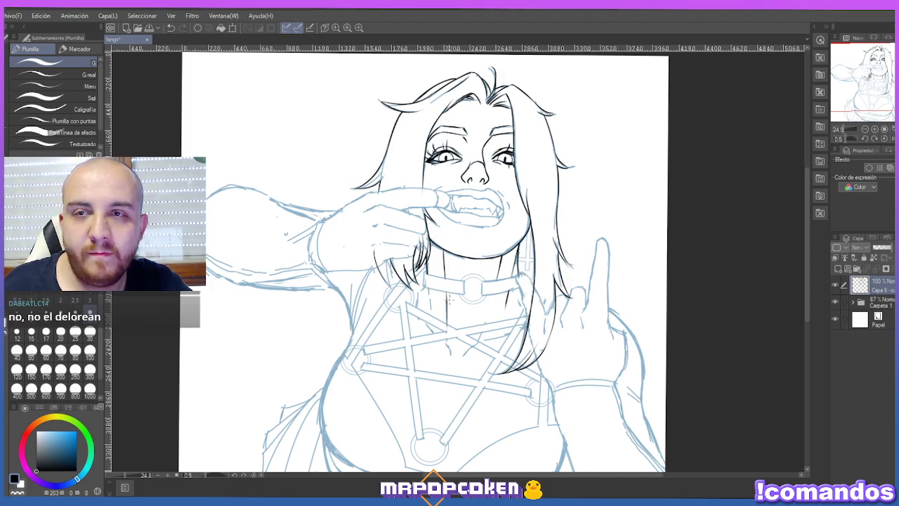
{"action": "mouse_move", "coordinate": [429, 291]}
{"action": "left_mouse_down"}
{"action": "mouse_move", "coordinate": [427, 310]}
{"action": "mouse_move", "coordinate": [425, 293]}
{"action": "left_mouse_up"}
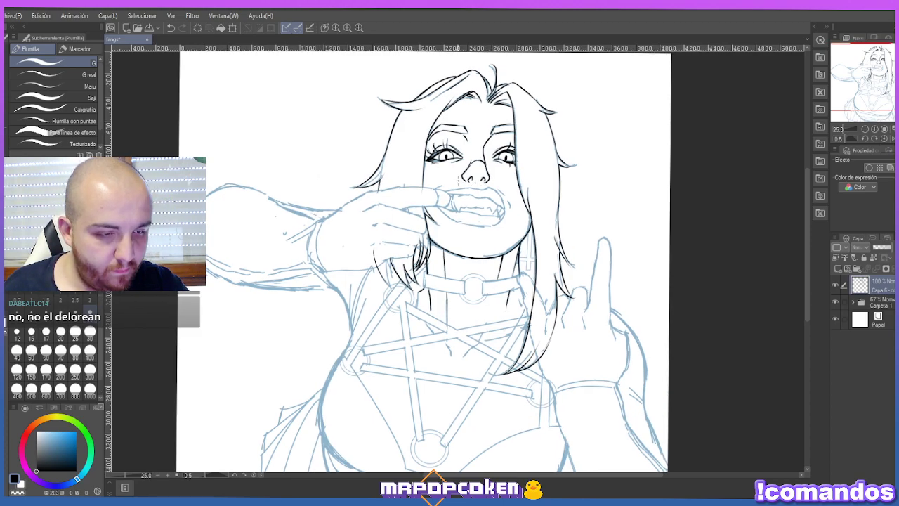
Rotate the canvas to -108.1° and ink the tip and upper edge of the index finger pulling the mouth.
{"action": "scroll", "coordinate": [442, 187], "scroll_direction": "up", "scroll_amount": 2}
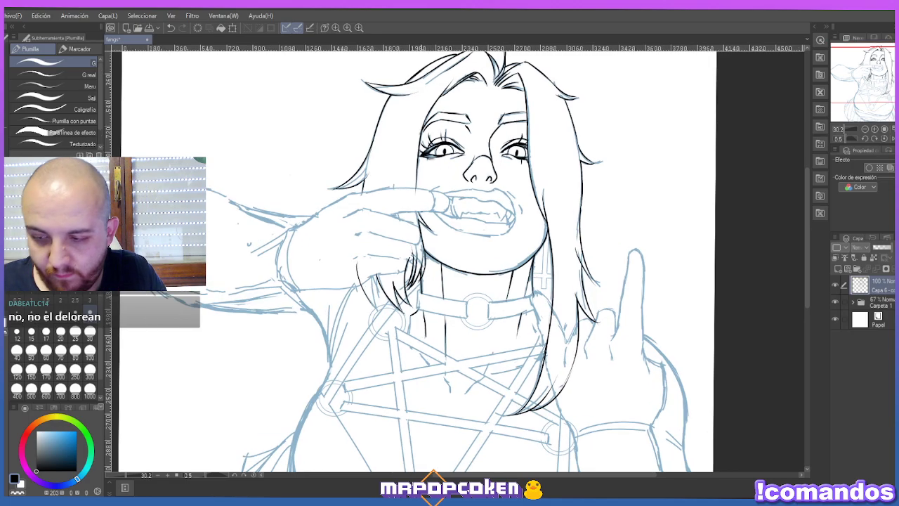
{"action": "key", "text": "shift+space"}
{"action": "left_click_drag", "start_coordinate": [633, 260], "coordinate": [607, 162]}
{"action": "scroll", "coordinate": [468, 362], "scroll_direction": "up", "scroll_amount": 1}
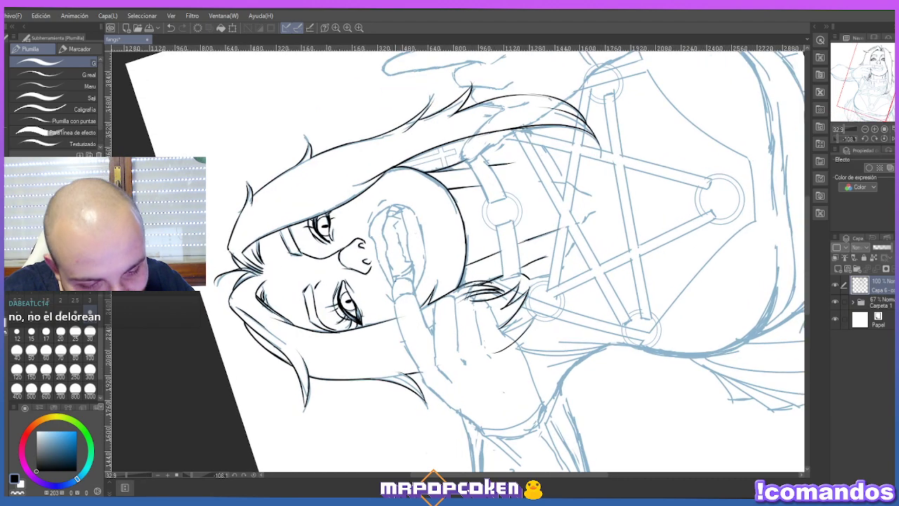
{"action": "mouse_move", "coordinate": [393, 298]}
{"action": "left_mouse_down"}
{"action": "mouse_move", "coordinate": [406, 357]}
{"action": "mouse_move", "coordinate": [423, 380]}
{"action": "mouse_move", "coordinate": [405, 346]}
{"action": "left_mouse_up"}
{"action": "key", "text": "e"}
{"action": "key", "text": "p"}
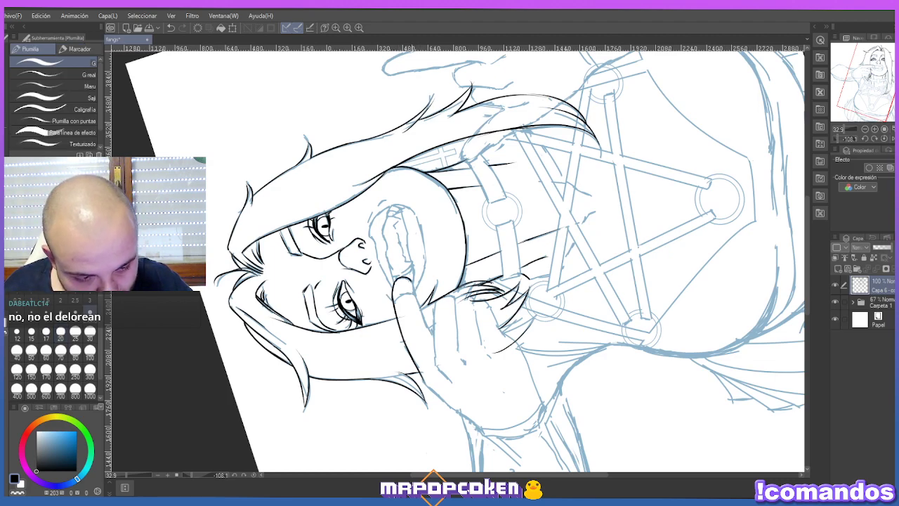
Ink the underside of the index finger, the folded finger beside it and the back edge of the hand.
{"action": "left_click_drag", "start_coordinate": [416, 286], "coordinate": [432, 338]}
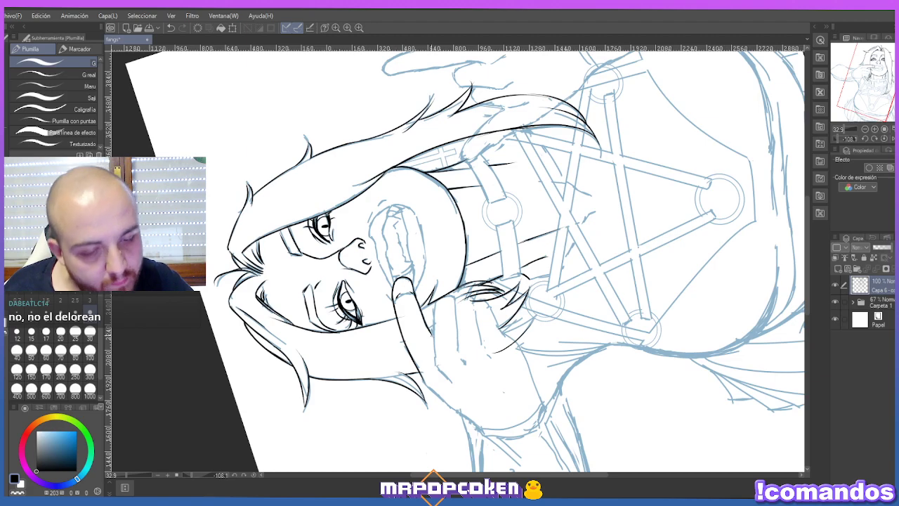
{"action": "mouse_move", "coordinate": [446, 380]}
{"action": "left_mouse_down"}
{"action": "mouse_move", "coordinate": [436, 297]}
{"action": "mouse_move", "coordinate": [457, 295]}
{"action": "left_mouse_up"}
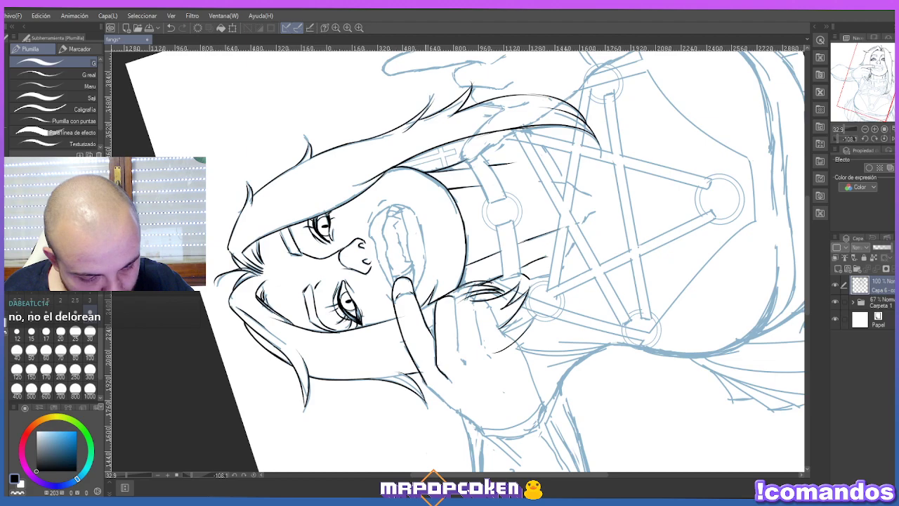
{"action": "mouse_move", "coordinate": [443, 399]}
{"action": "left_mouse_down"}
{"action": "mouse_move", "coordinate": [427, 385]}
{"action": "mouse_move", "coordinate": [478, 426]}
{"action": "left_mouse_up"}
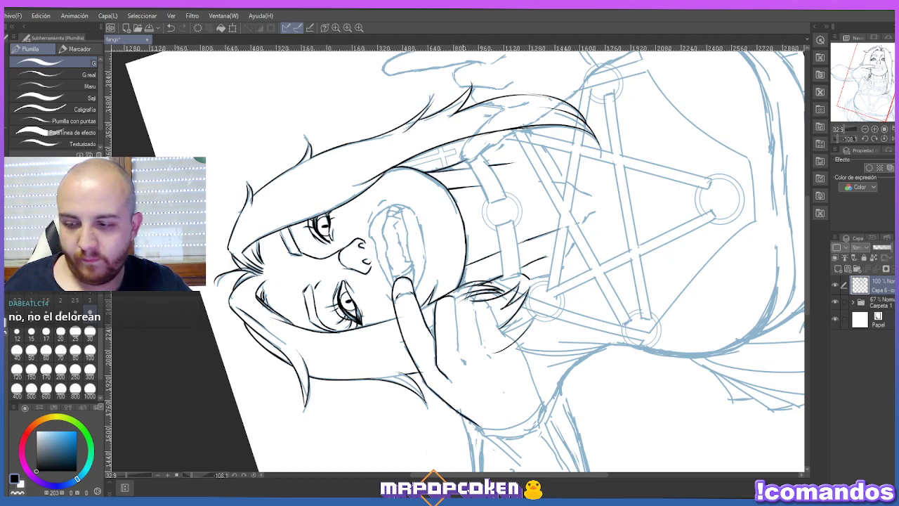
Rotate the canvas to 19.0° and erase the hair strands that overlap the fingers and palm.
{"action": "key", "text": "r"}
{"action": "left_click_drag", "start_coordinate": [331, 323], "coordinate": [369, 196]}
{"action": "mouse_move", "coordinate": [450, 280]}
{"action": "left_mouse_down"}
{"action": "mouse_move", "coordinate": [463, 295]}
{"action": "mouse_move", "coordinate": [451, 276]}
{"action": "mouse_move", "coordinate": [457, 290]}
{"action": "mouse_move", "coordinate": [442, 313]}
{"action": "left_mouse_up"}
{"action": "key", "text": "p"}
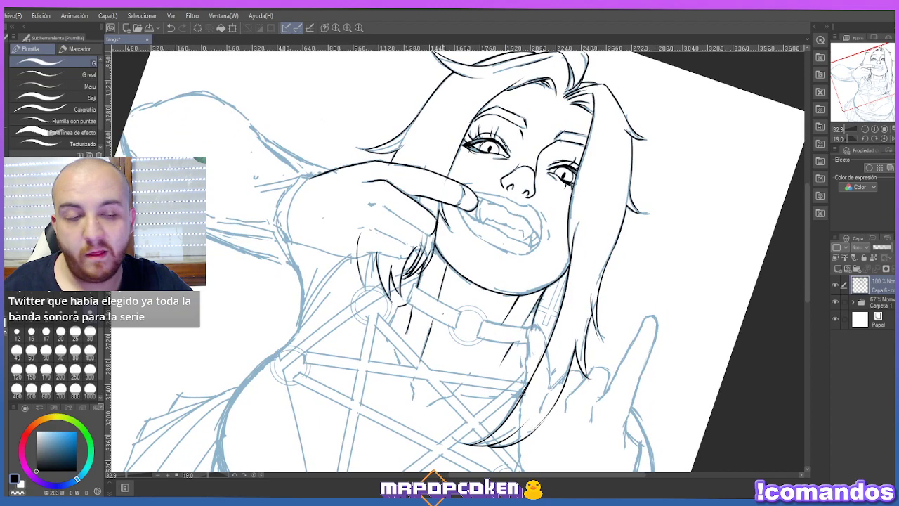
{"action": "scroll", "coordinate": [373, 191], "scroll_direction": "up", "scroll_amount": 1}
{"action": "key", "text": "e"}
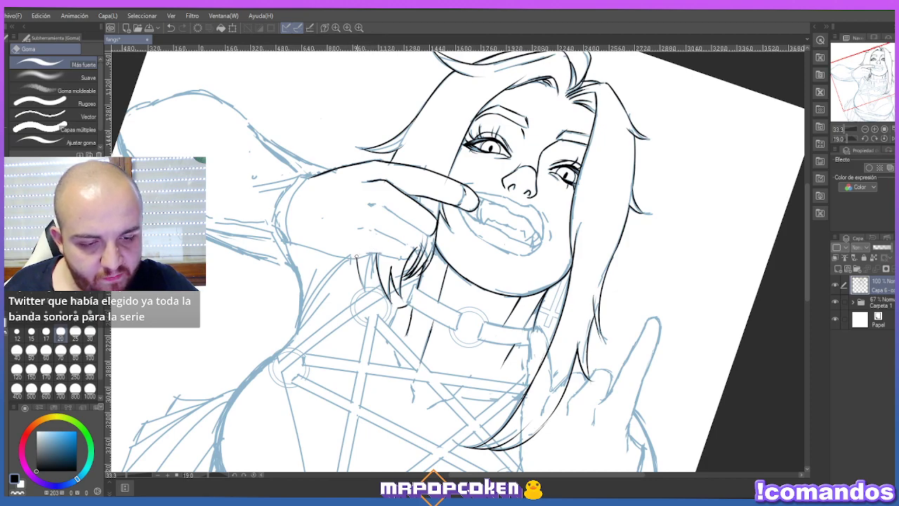
{"action": "key", "text": "p"}
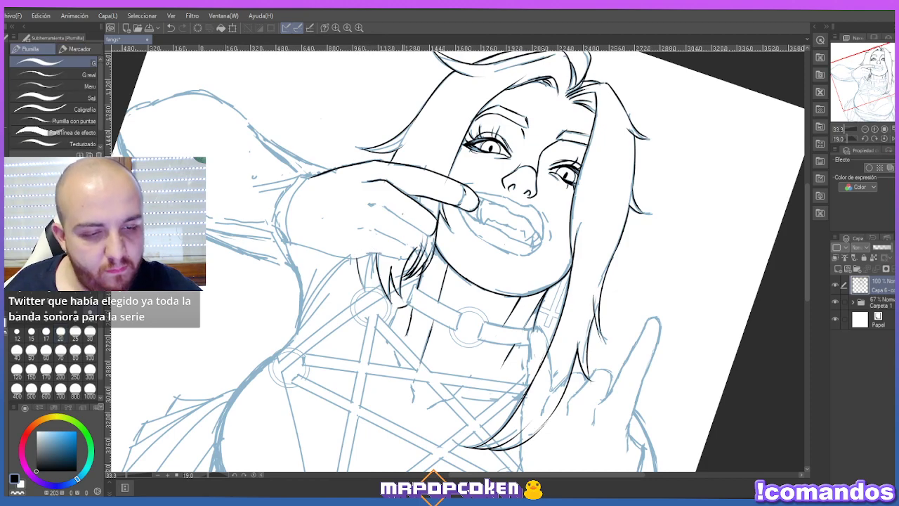
Ink the contour between the folded fingers and erase the stray hair lines at the lower fingertips.
{"action": "left_click_drag", "start_coordinate": [387, 210], "coordinate": [420, 229]}
{"action": "key", "text": "ctrl+z"}
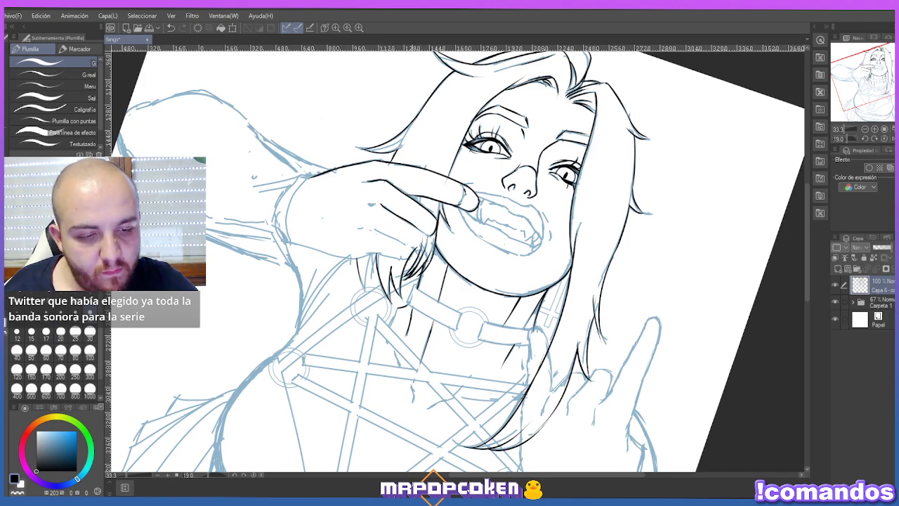
{"action": "key", "text": "e"}
{"action": "key", "text": "ctrl+z"}
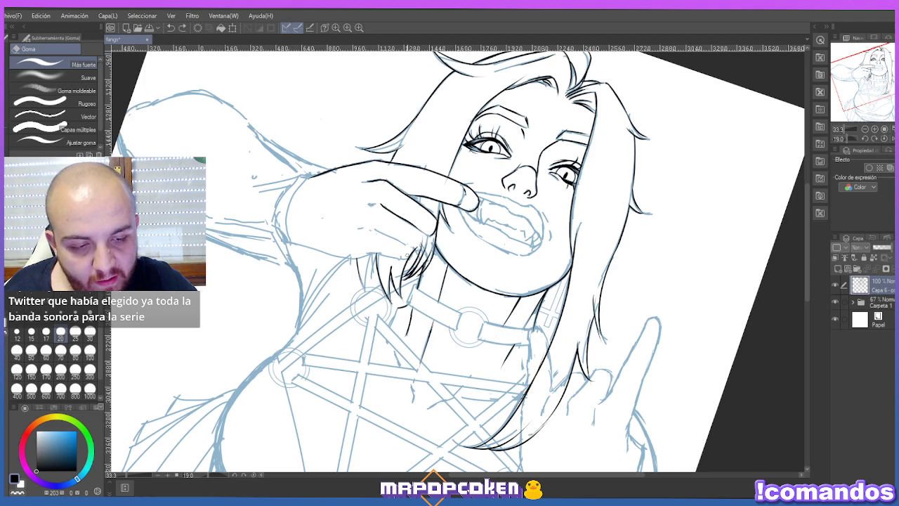
{"action": "left_click_drag", "start_coordinate": [411, 245], "coordinate": [414, 250]}
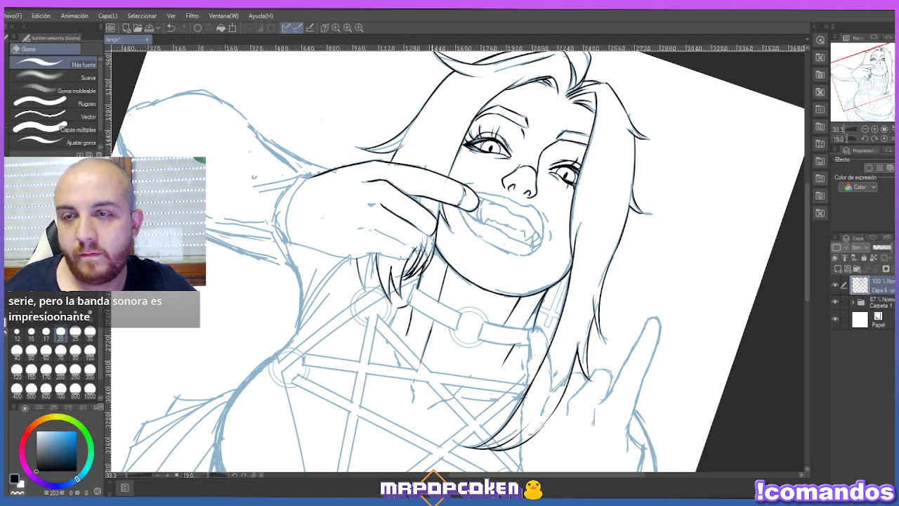
Touch up the contour of the lowest folded fingertip and erase the stray lines around it.
{"action": "key", "text": "p"}
{"action": "mouse_move", "coordinate": [377, 228]}
{"action": "left_mouse_down"}
{"action": "mouse_move", "coordinate": [413, 251]}
{"action": "mouse_move", "coordinate": [382, 254]}
{"action": "left_mouse_up"}
{"action": "key", "text": "ctrl+z"}
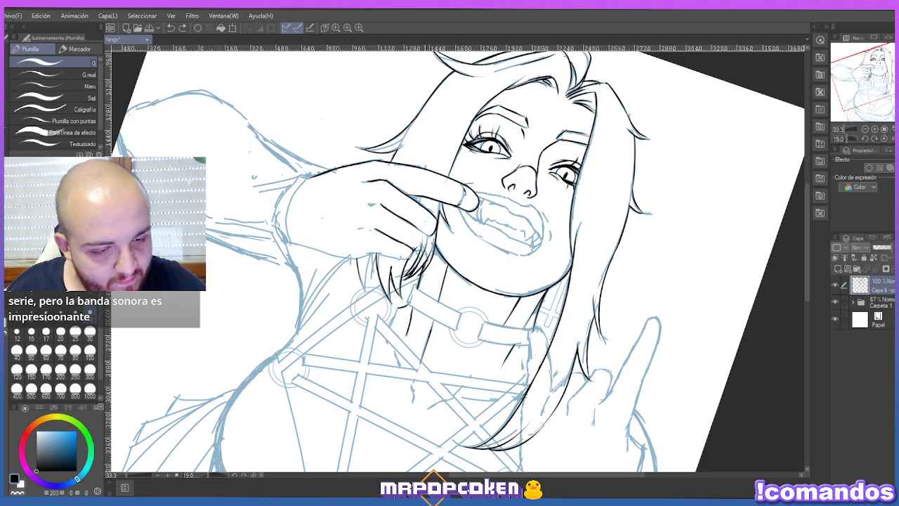
{"action": "key", "text": "e"}
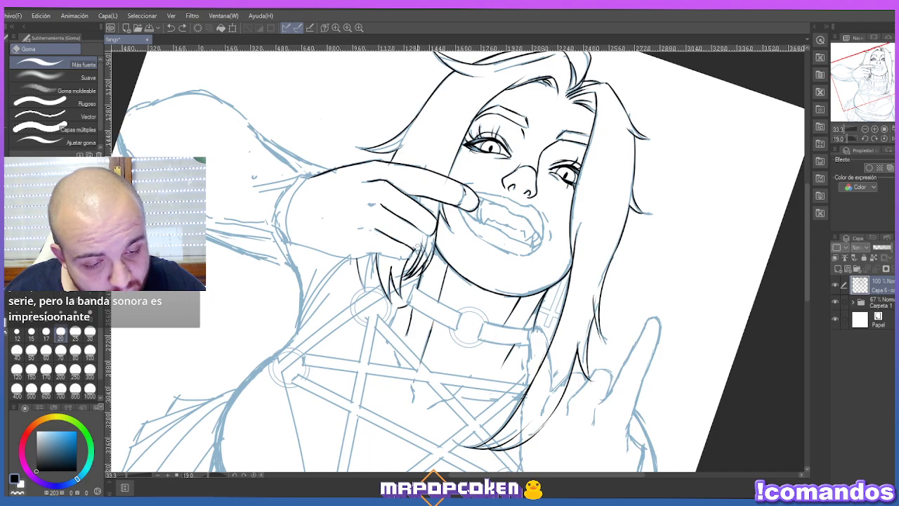
{"action": "left_click", "coordinate": [416, 247]}
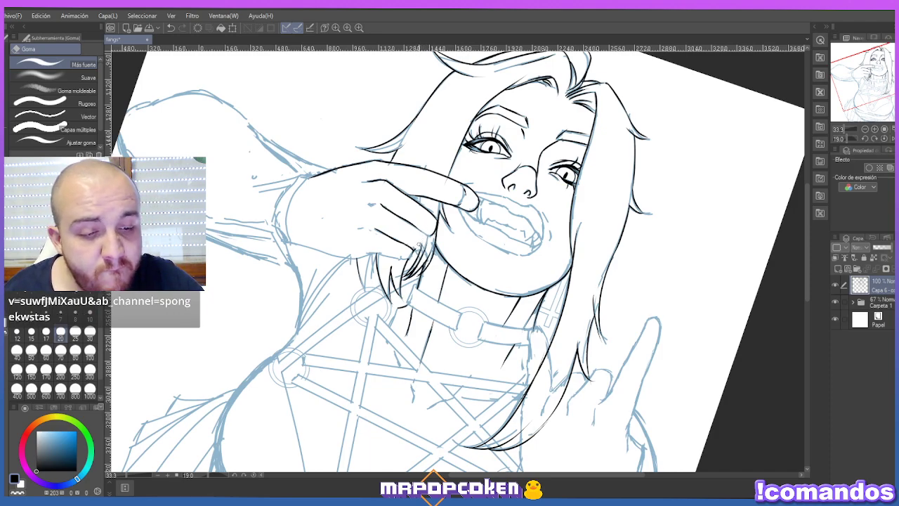
{"action": "key", "text": "p"}
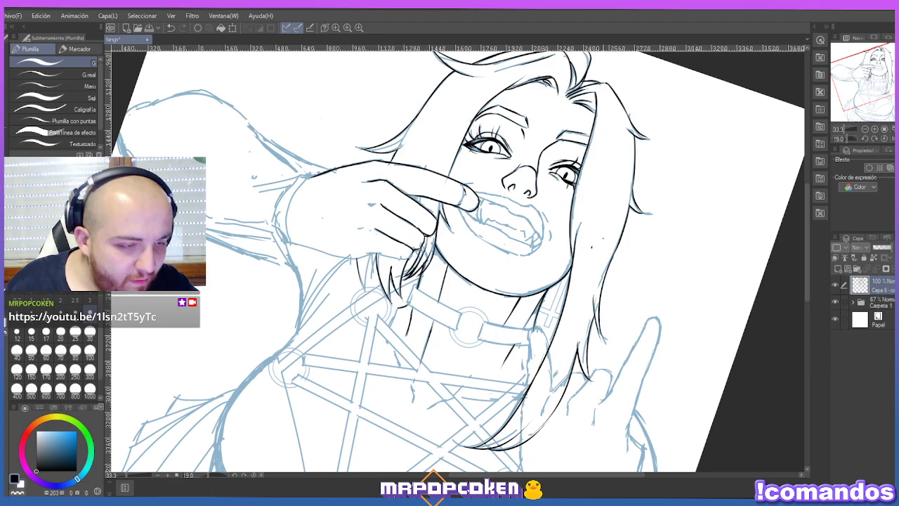
{"action": "key", "text": "e"}
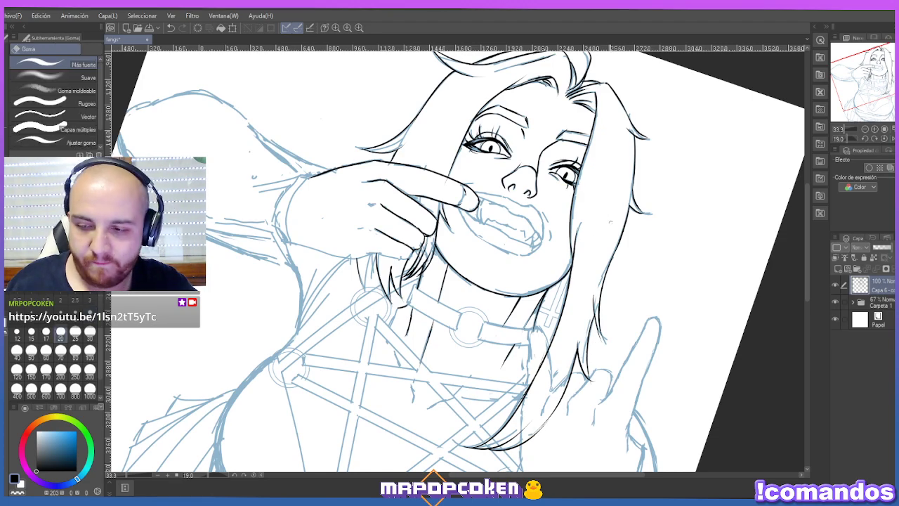
Rotate the canvas to -2.6°, add a new vector layer and draw the cross earring's two vertical edges with the Curve tool.
{"action": "key", "text": "h"}
{"action": "left_click_drag", "start_coordinate": [654, 281], "coordinate": [636, 197]}
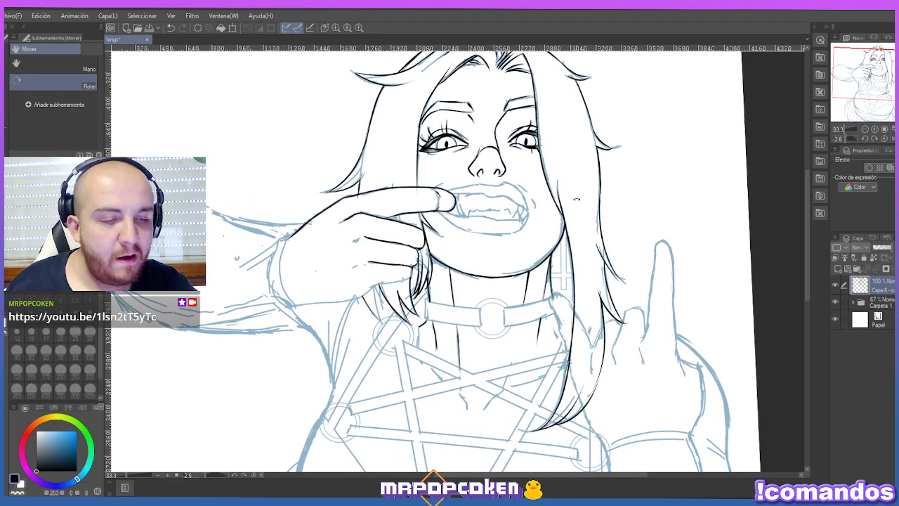
{"action": "left_click", "coordinate": [846, 269]}
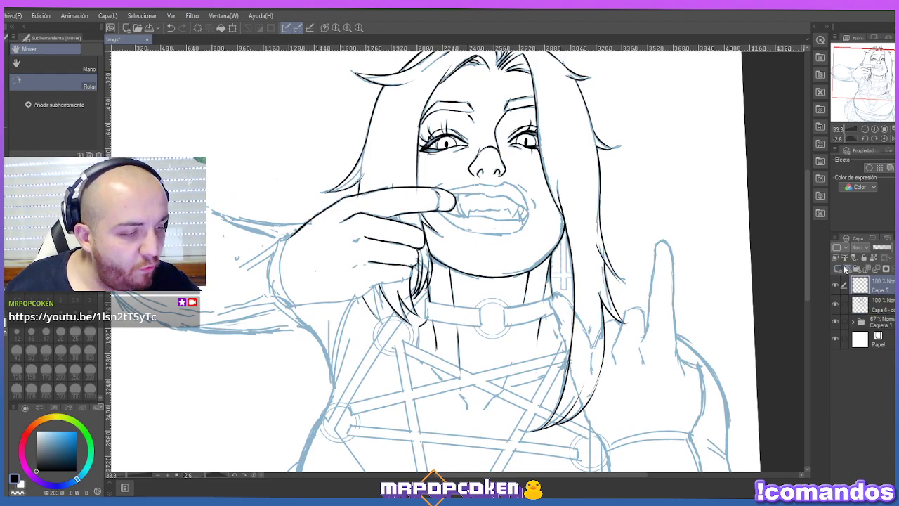
{"action": "key", "text": "u"}
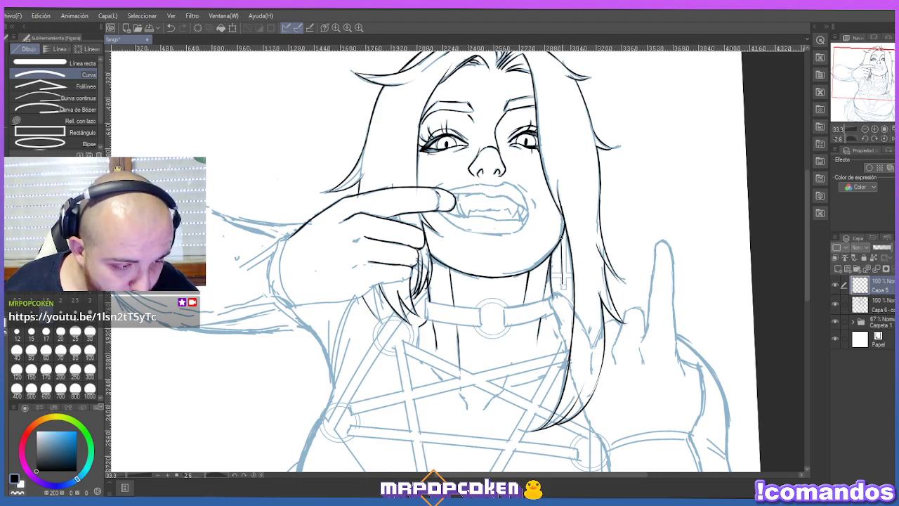
{"action": "scroll", "coordinate": [561, 274], "scroll_direction": "up", "scroll_amount": 3}
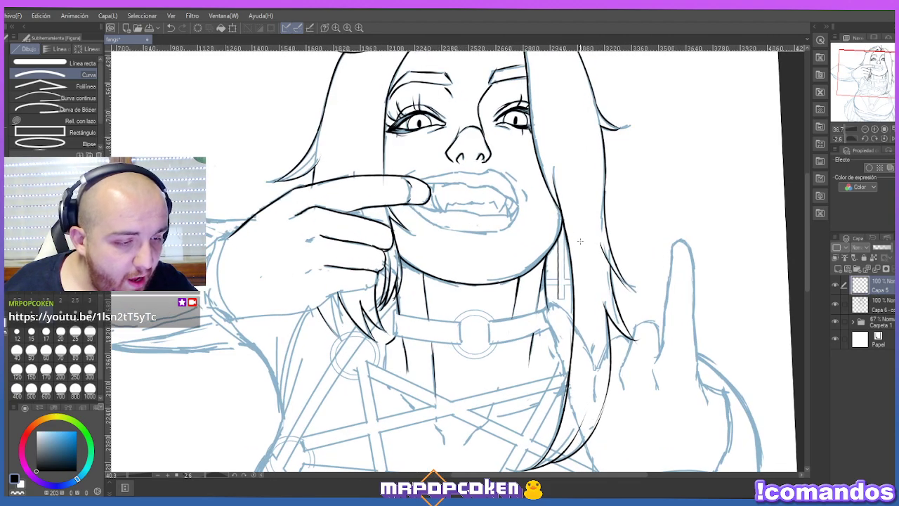
{"action": "left_click", "coordinate": [91, 330]}
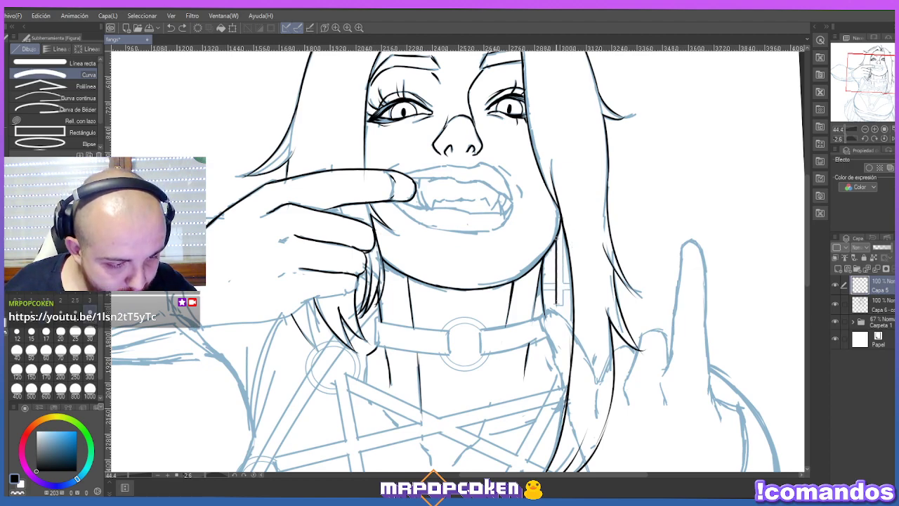
{"action": "left_click_drag", "start_coordinate": [565, 226], "coordinate": [566, 307]}
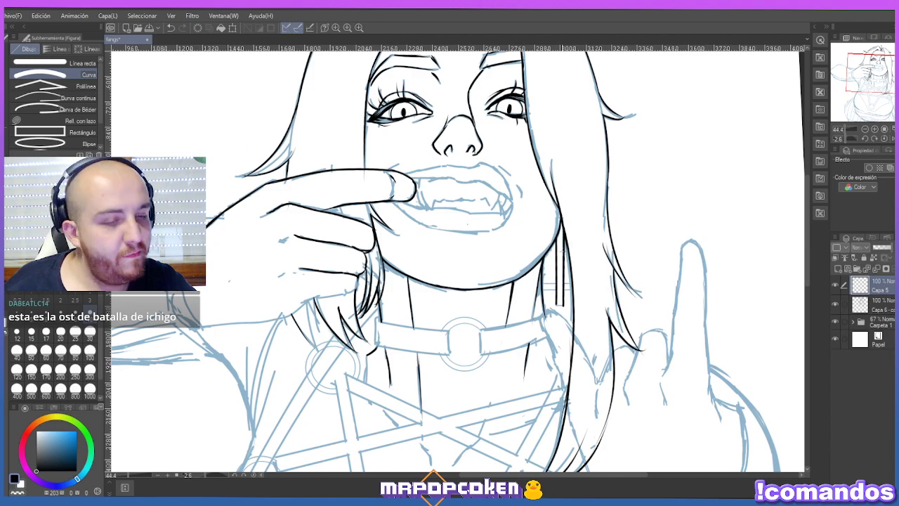
Draw the upper and lower edges of the cross earring's horizontal bar with the Curve tool.
{"action": "key", "text": "e"}
{"action": "scroll", "coordinate": [564, 280], "scroll_direction": "up", "scroll_amount": 1}
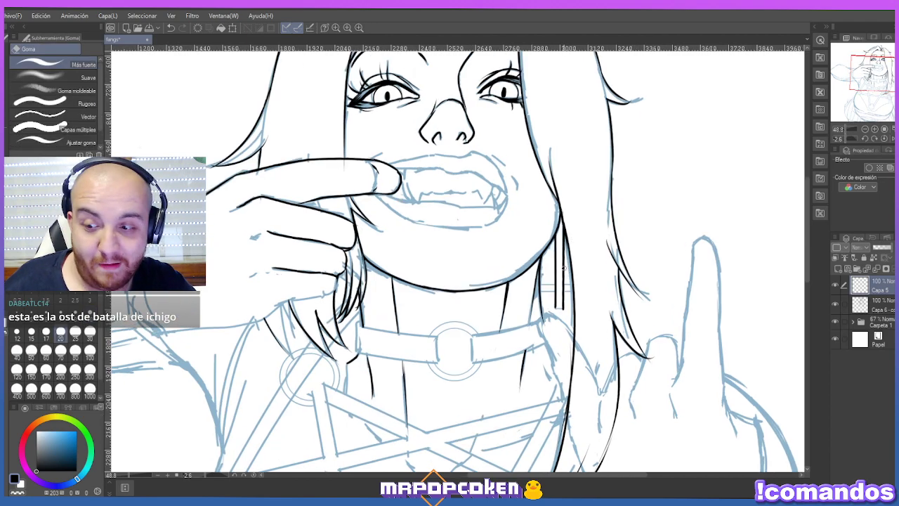
{"action": "key", "text": "u"}
{"action": "left_click_drag", "start_coordinate": [539, 284], "coordinate": [582, 284]}
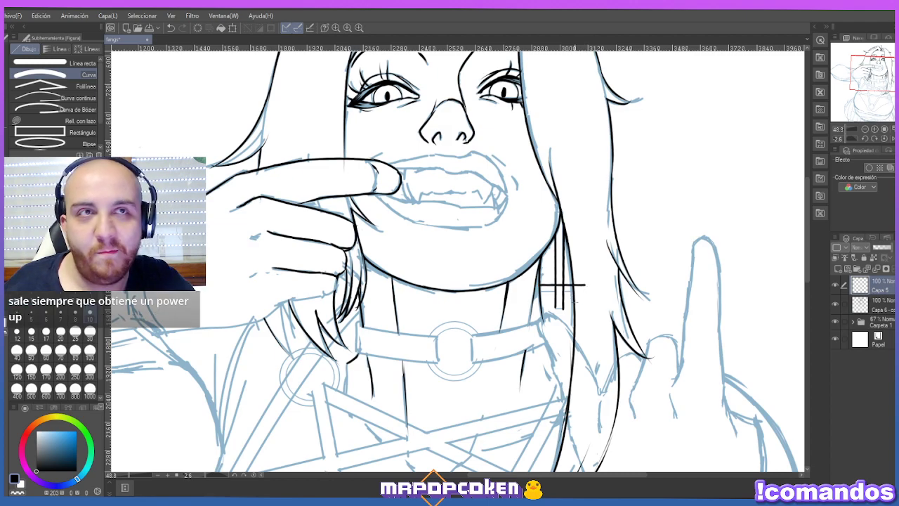
{"action": "left_click_drag", "start_coordinate": [541, 290], "coordinate": [586, 290]}
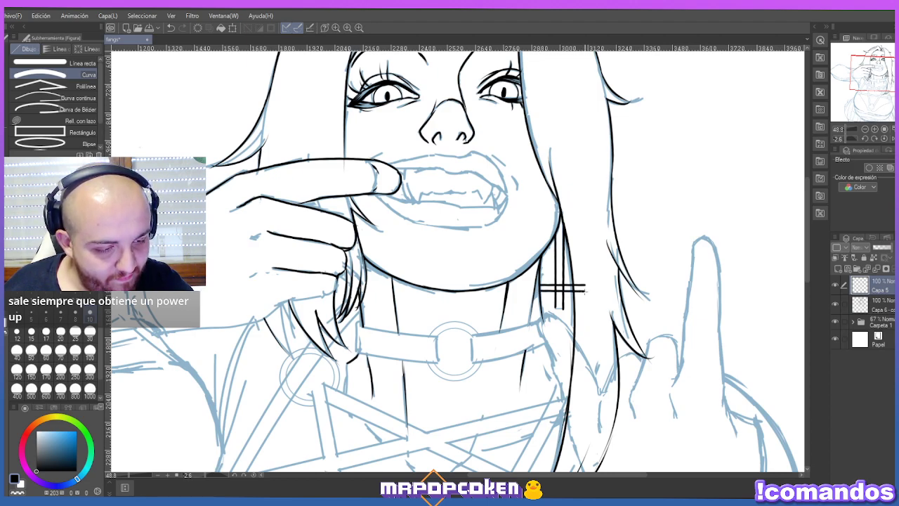
Erase the overlapping line segments where the two bars of the cross earring intersect.
{"action": "key", "text": "e"}
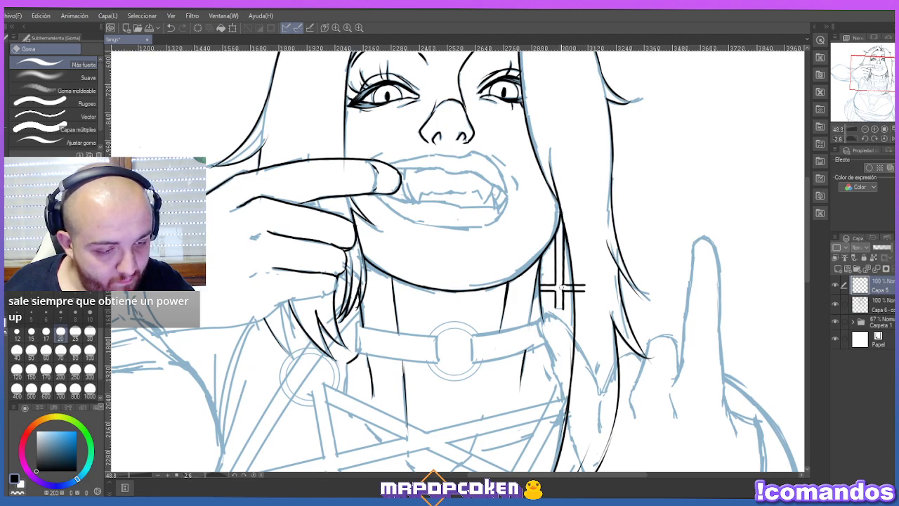
{"action": "key", "text": "ctrl+z"}
{"action": "key", "text": "ctrl+y"}
{"action": "key", "text": "ctrl+z"}
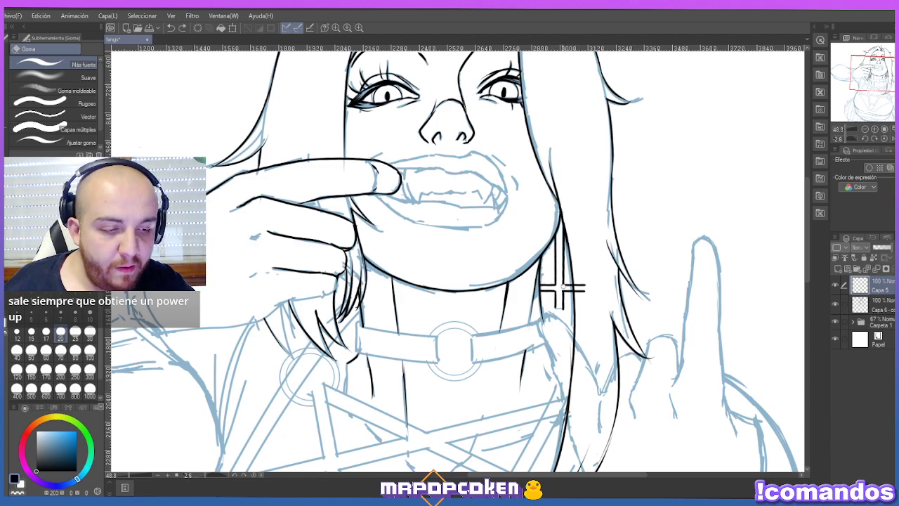
{"action": "key", "text": "ctrl+y"}
{"action": "key", "text": "ctrl+z"}
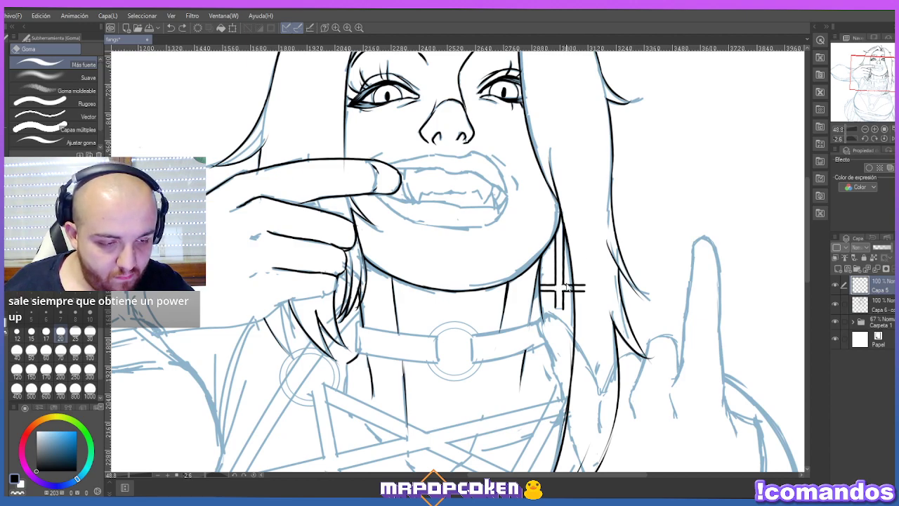
{"action": "key", "text": "ctrl+y"}
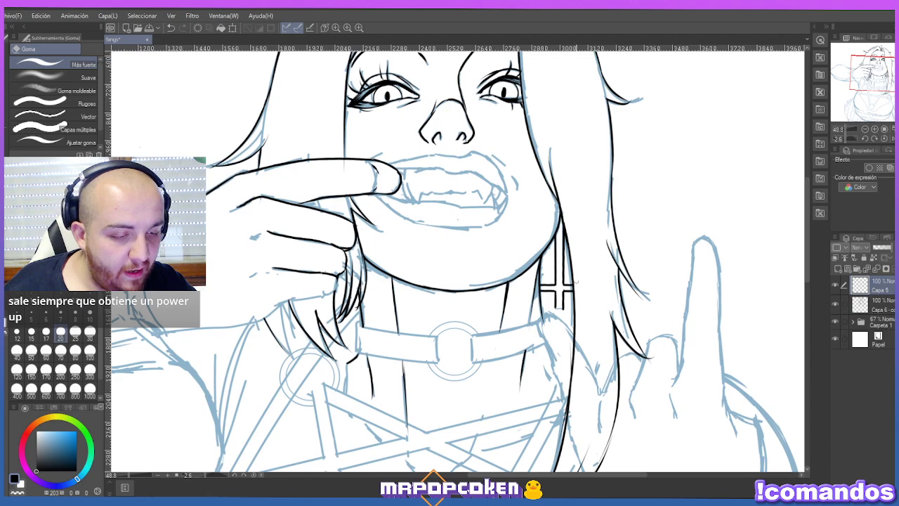
Close the open ends of the cross earring with short lines and clean up the corners.
{"action": "key", "text": "u"}
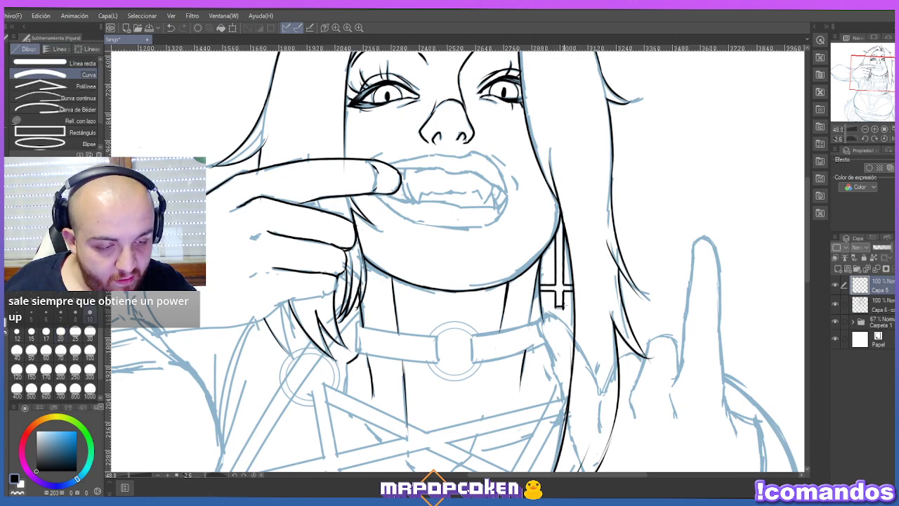
{"action": "key", "text": "ctrl+z"}
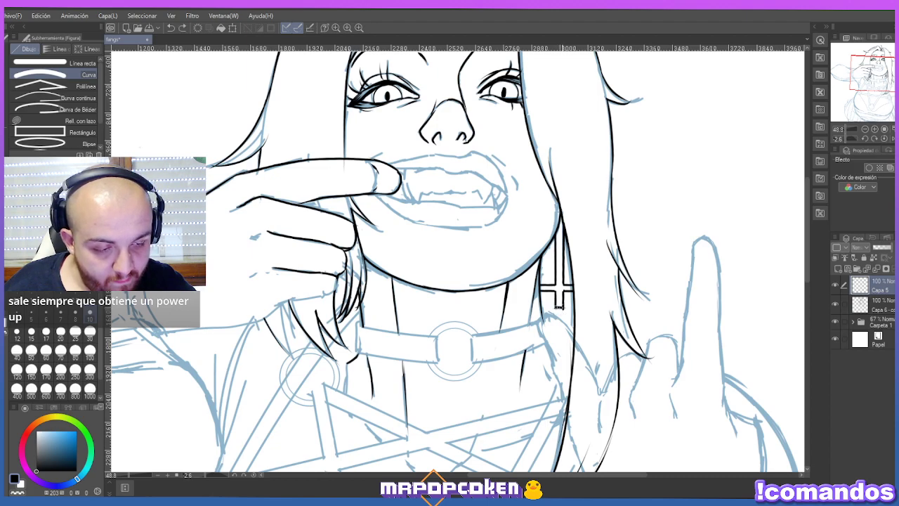
{"action": "key", "text": "ctrl+y"}
{"action": "key", "text": "e"}
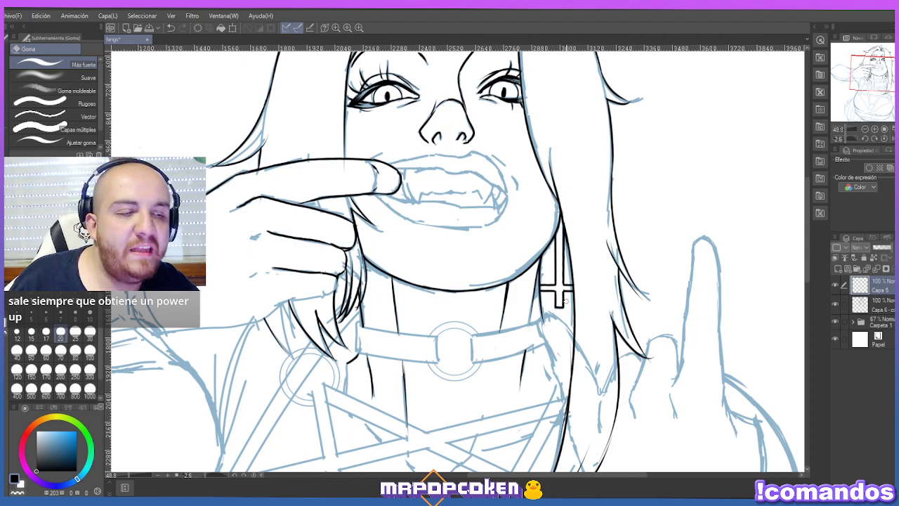
Select the earring layer together with the line art layer below and merge them into one layer.
{"action": "right_click", "coordinate": [886, 302]}
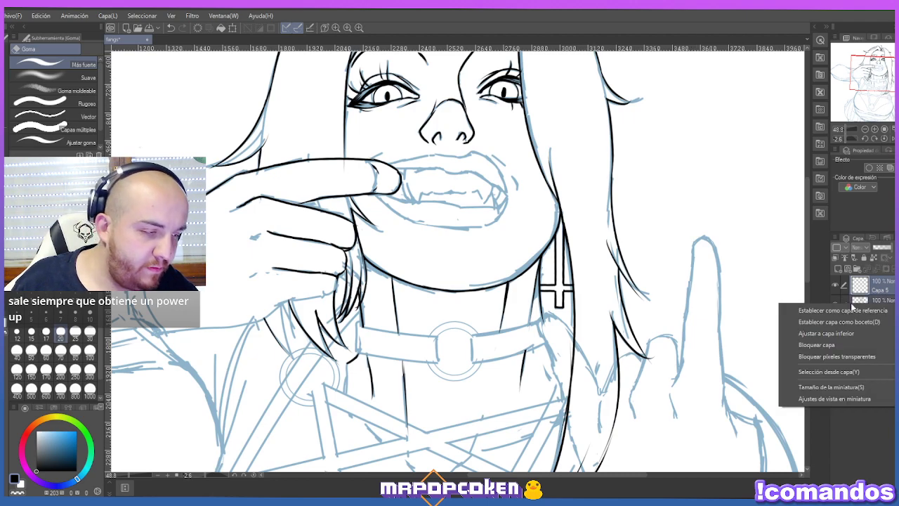
{"action": "key", "text": "Escape"}
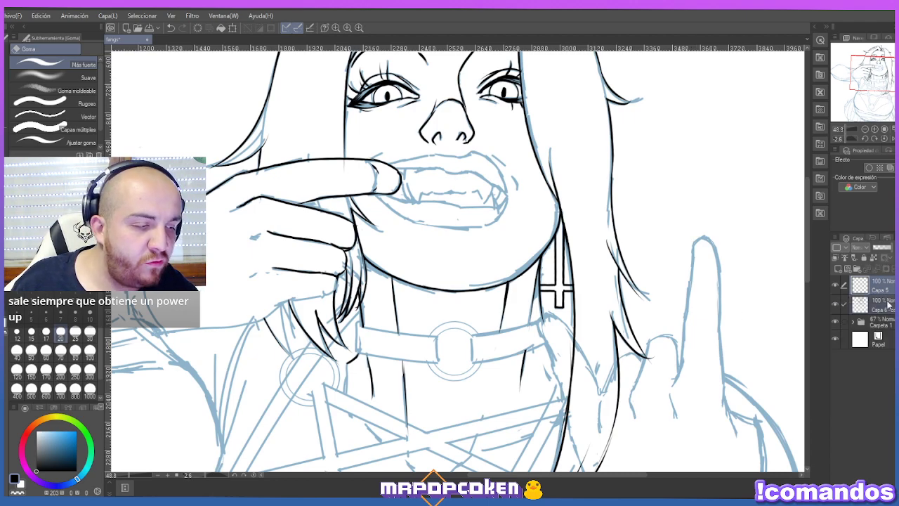
{"action": "right_click", "coordinate": [889, 303]}
{"action": "left_click", "coordinate": [872, 262]}
Add a new vector layer and ink the collar strap between the pulling hand's side of the neck and the central ring.
{"action": "scroll", "coordinate": [667, 243], "scroll_direction": "down", "scroll_amount": 3}
{"action": "scroll", "coordinate": [666, 243], "scroll_direction": "down", "scroll_amount": 1}
{"action": "scroll", "coordinate": [666, 243], "scroll_direction": "up", "scroll_amount": 1}
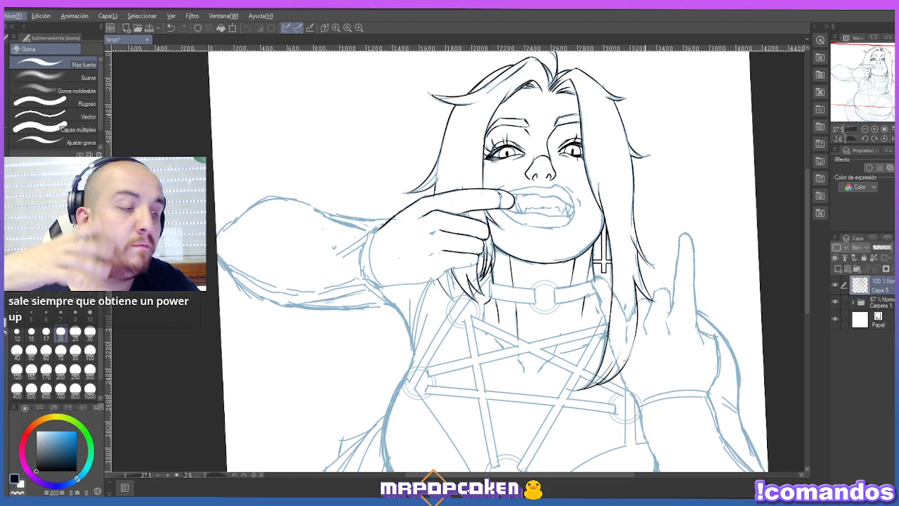
{"action": "scroll", "coordinate": [602, 259], "scroll_direction": "down", "scroll_amount": 1}
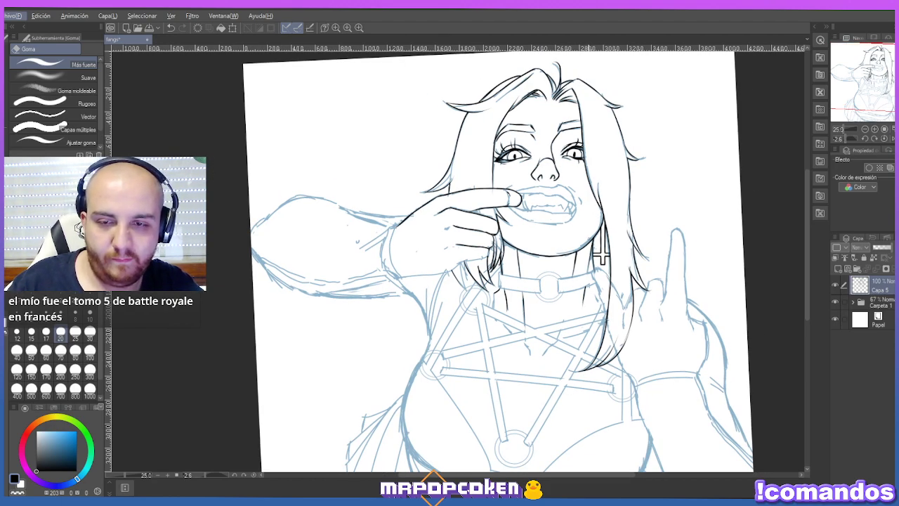
{"action": "key", "text": "p"}
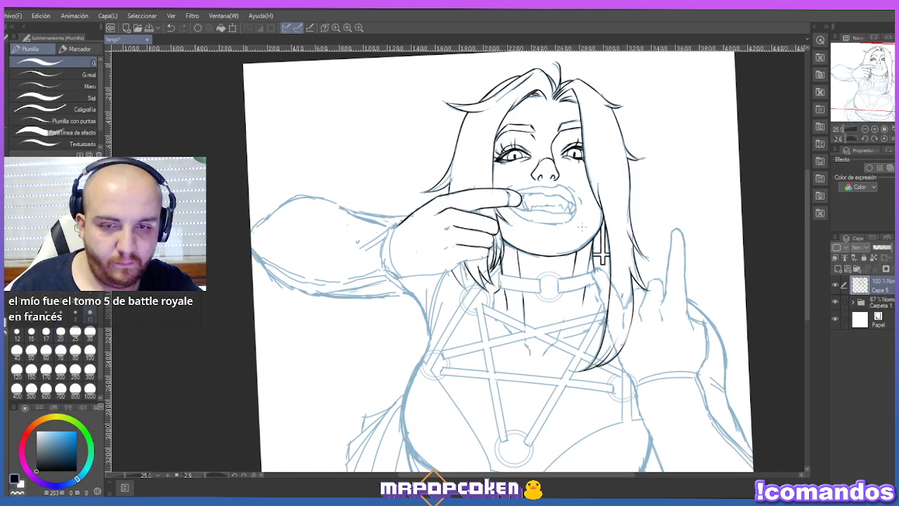
{"action": "scroll", "coordinate": [520, 260], "scroll_direction": "up", "scroll_amount": 1}
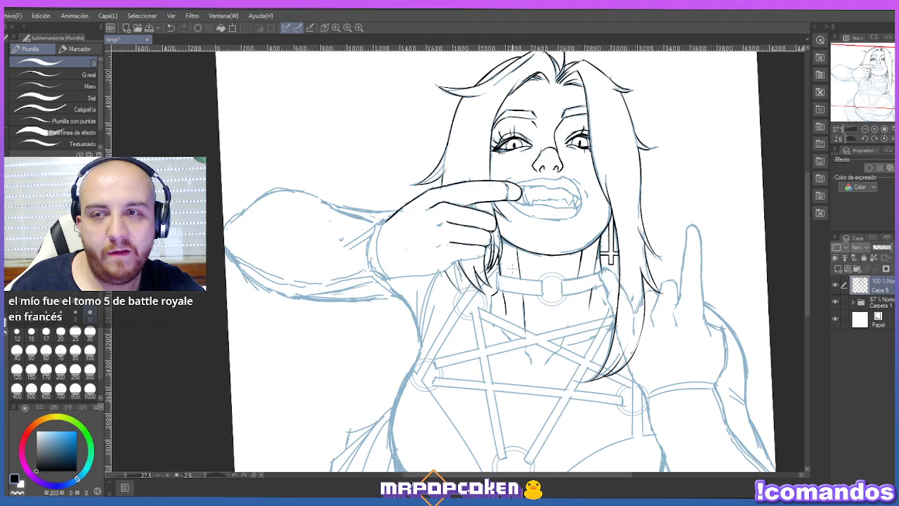
{"action": "scroll", "coordinate": [514, 267], "scroll_direction": "up", "scroll_amount": 1}
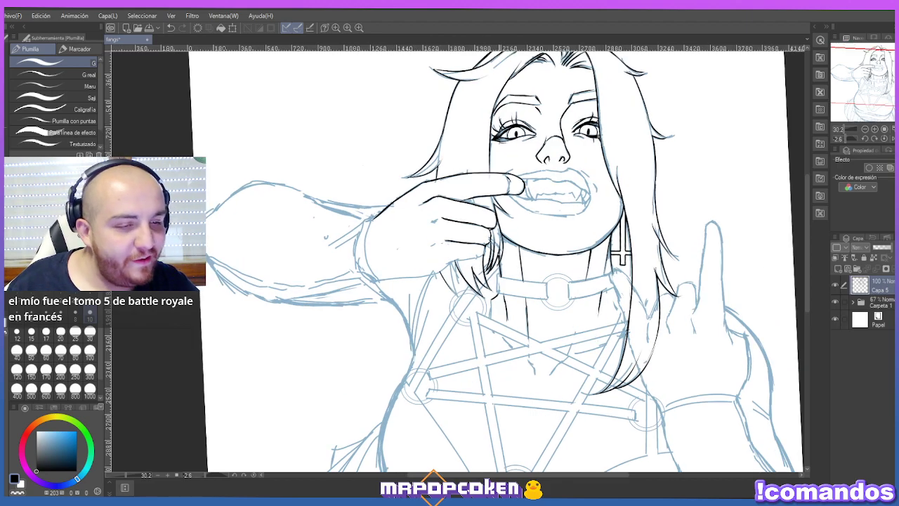
{"action": "left_click", "coordinate": [847, 269]}
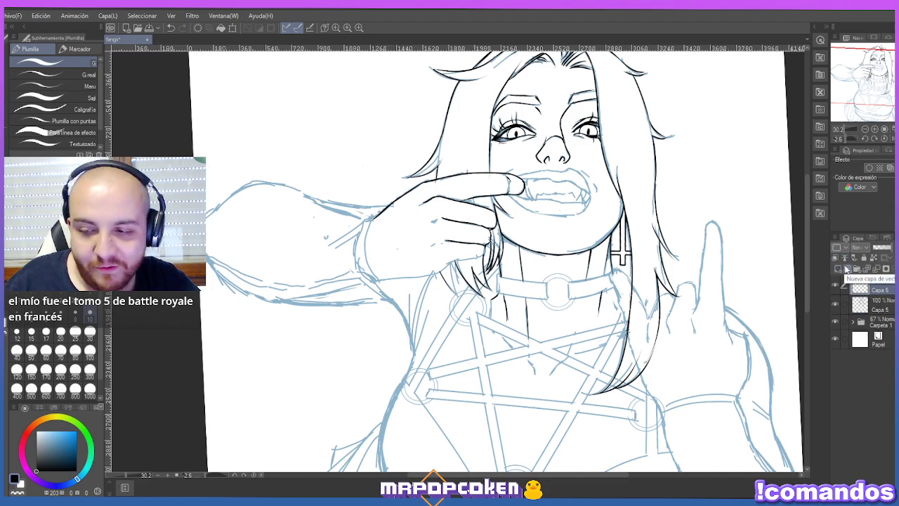
{"action": "key", "text": "u"}
{"action": "left_click_drag", "start_coordinate": [499, 276], "coordinate": [548, 284]}
{"action": "left_click", "coordinate": [539, 285]}
{"action": "left_click_drag", "start_coordinate": [499, 291], "coordinate": [538, 294]}
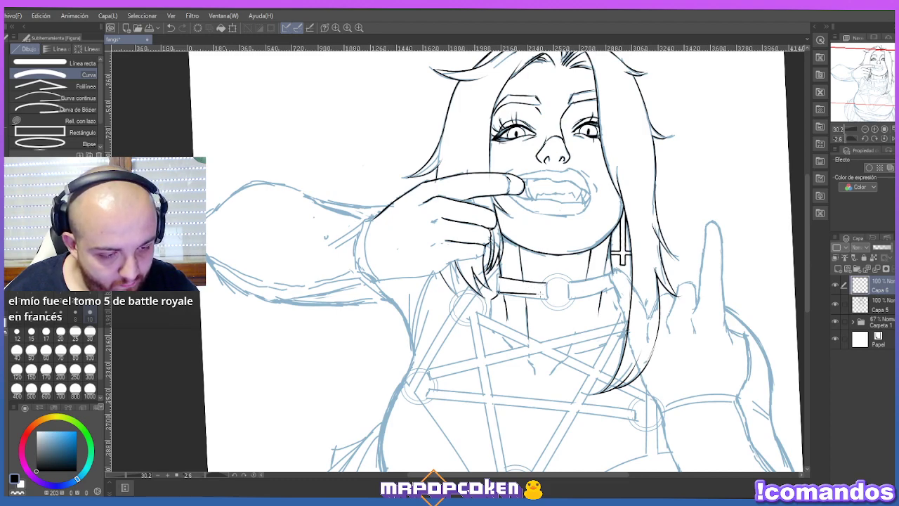
{"action": "left_click", "coordinate": [529, 300]}
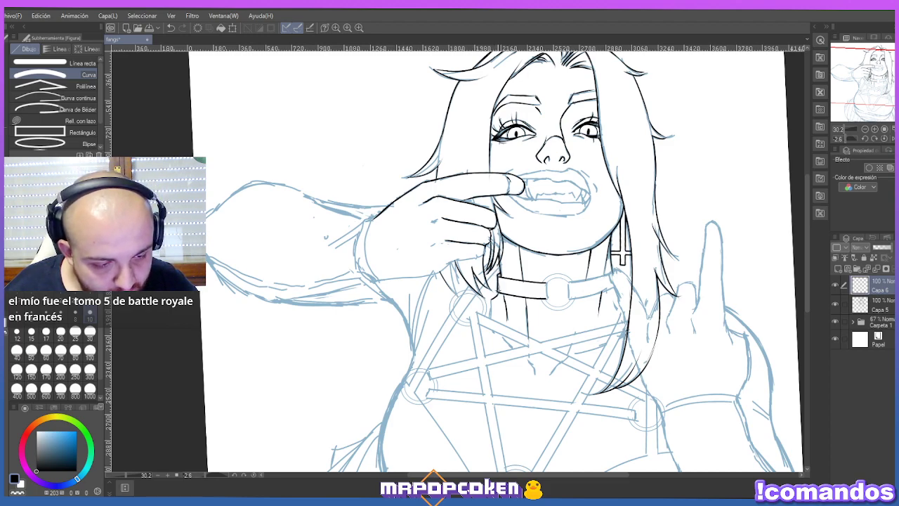
Ink the collar strap on the earring side of the neck and the strap ends facing the central ring.
{"action": "left_click_drag", "start_coordinate": [569, 281], "coordinate": [623, 270]}
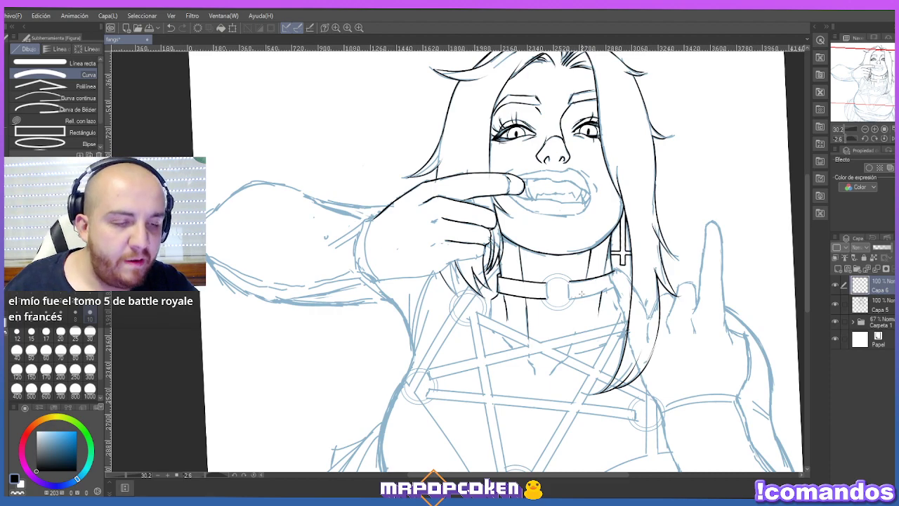
{"action": "left_click_drag", "start_coordinate": [569, 301], "coordinate": [621, 285]}
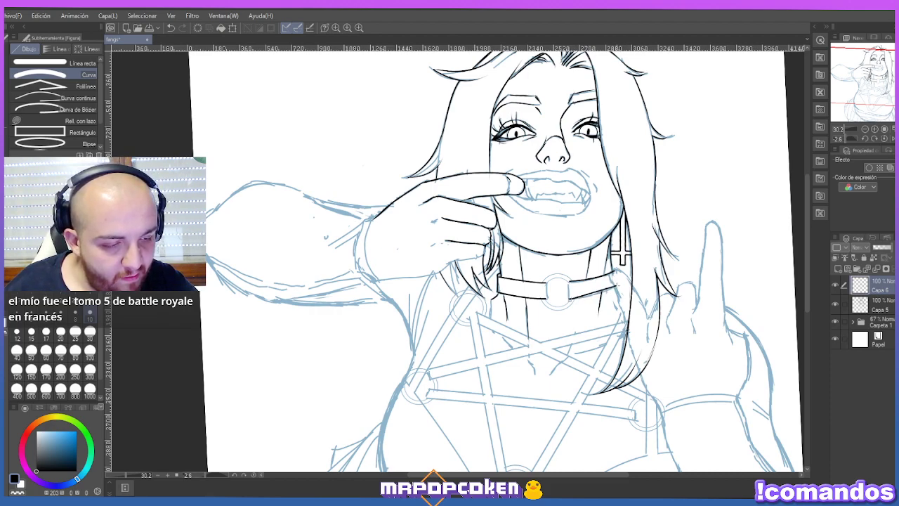
{"action": "key", "text": "ctrl+z"}
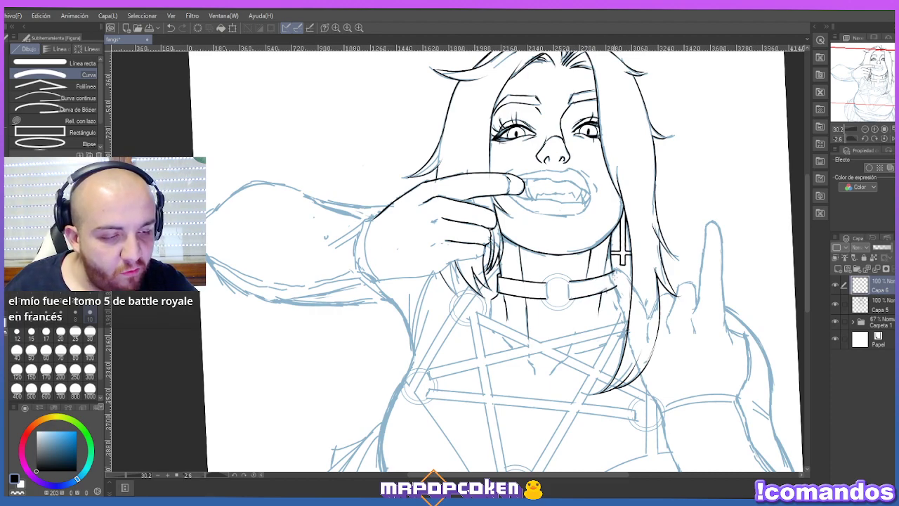
{"action": "mouse_move", "coordinate": [570, 281]}
{"action": "left_mouse_down"}
{"action": "mouse_move", "coordinate": [570, 300]}
{"action": "mouse_move", "coordinate": [547, 286]}
{"action": "mouse_move", "coordinate": [547, 300]}
{"action": "left_mouse_up"}
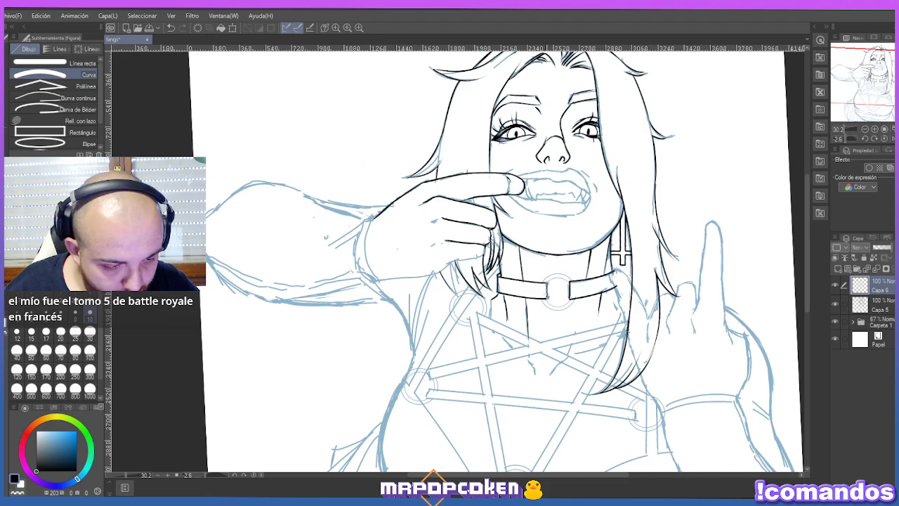
Select the collar layer together with the line art layer below and merge them into one layer.
{"action": "key", "text": "e"}
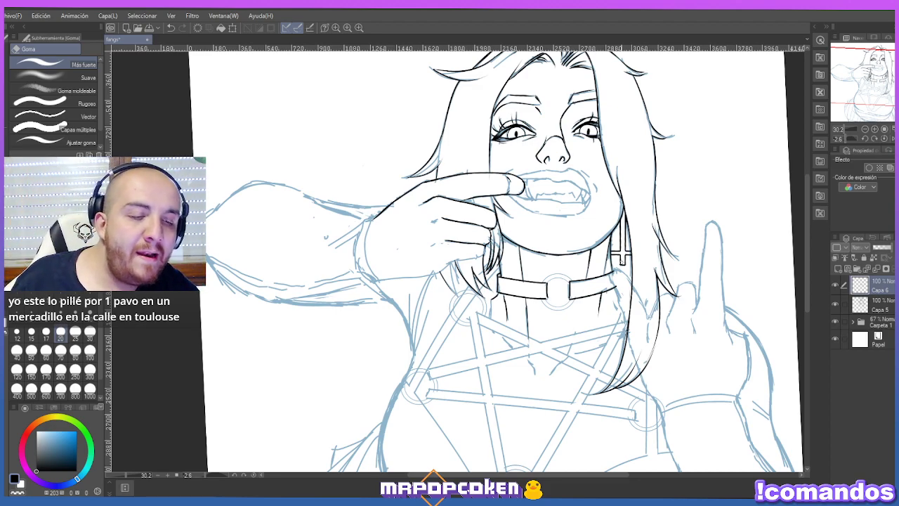
{"action": "right_click", "coordinate": [871, 307]}
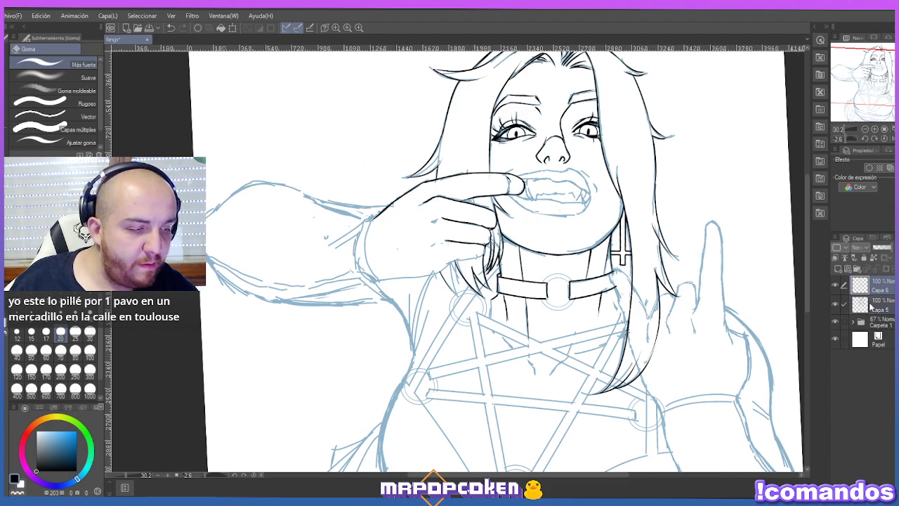
{"action": "left_click", "coordinate": [873, 261]}
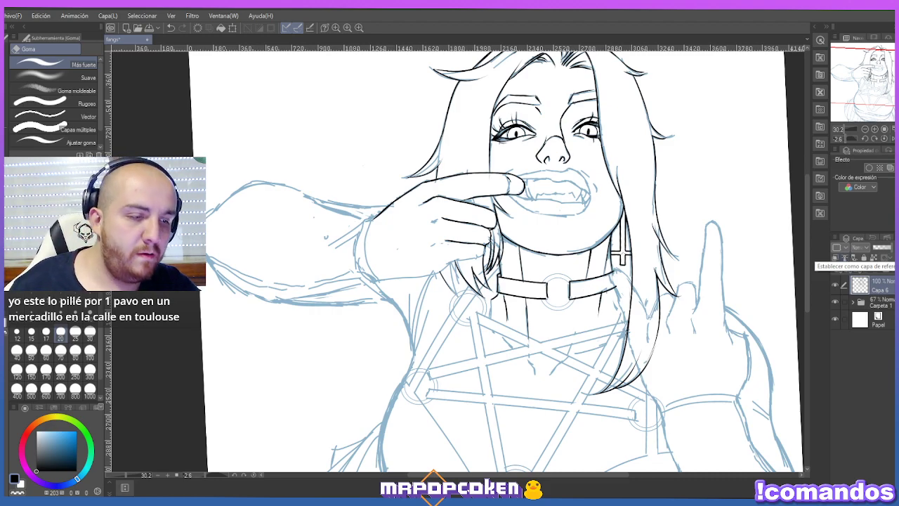
Ink the raised hand's thumb tip over the collar strap end and erase the collar lines overlapping it.
{"action": "key", "text": "ctrl+plus"}
{"action": "key", "text": "p"}
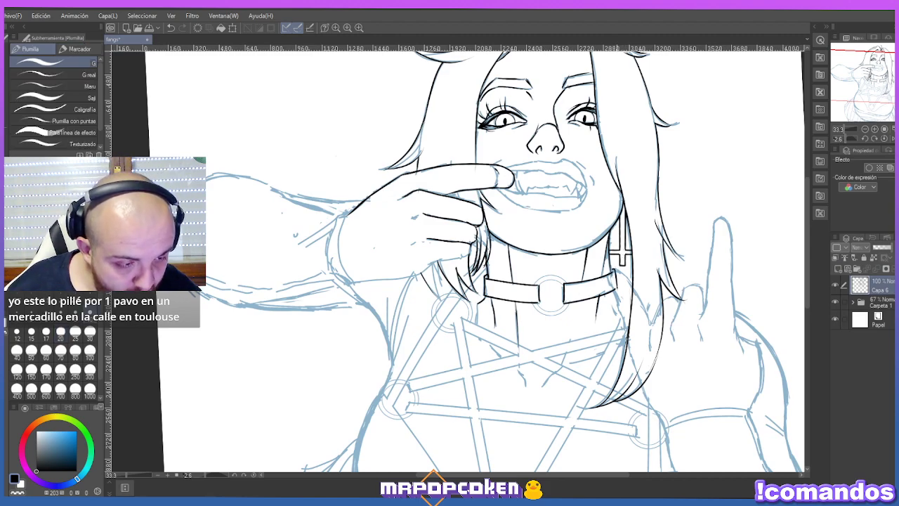
{"action": "left_click_drag", "start_coordinate": [613, 267], "coordinate": [616, 291]}
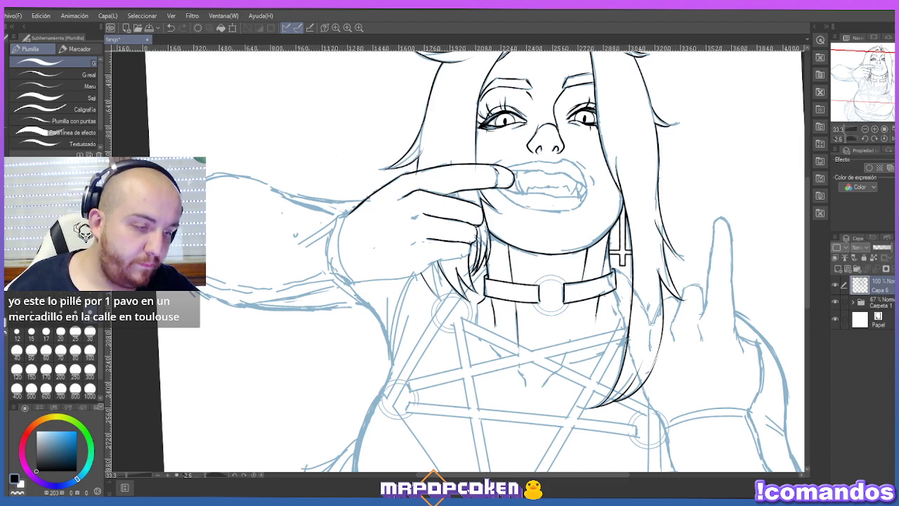
{"action": "key", "text": "e"}
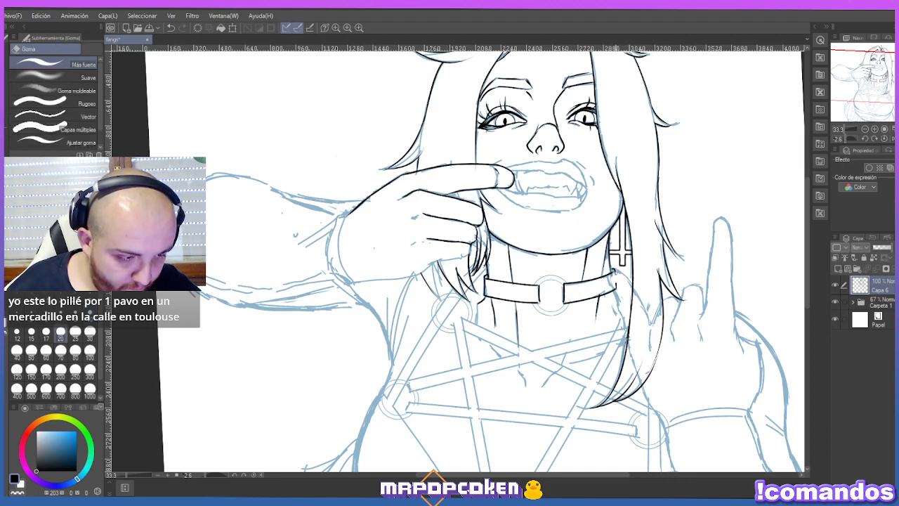
{"action": "mouse_move", "coordinate": [613, 274]}
{"action": "left_mouse_down"}
{"action": "mouse_move", "coordinate": [615, 290]}
{"action": "mouse_move", "coordinate": [614, 272]}
{"action": "left_mouse_up"}
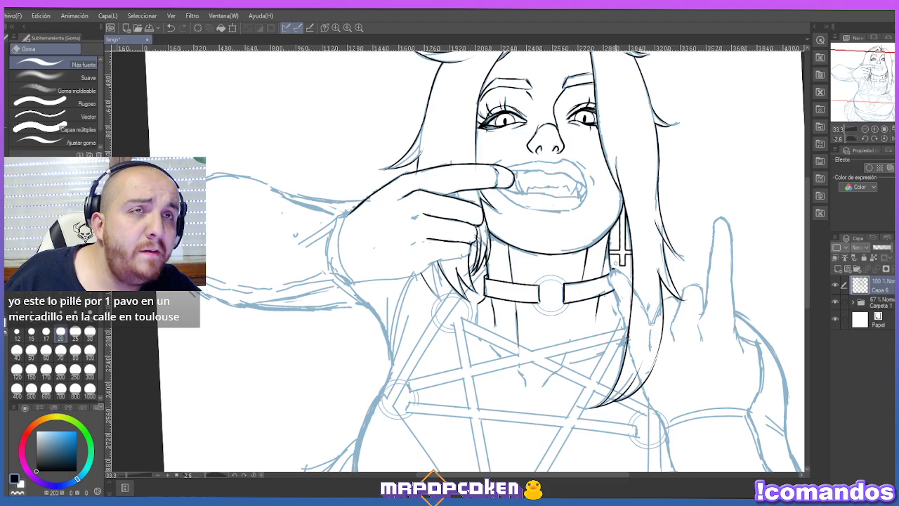
Ink the inner edge of the raised hand's thumb down to the hair and erase stray lines beside it.
{"action": "key", "text": "p"}
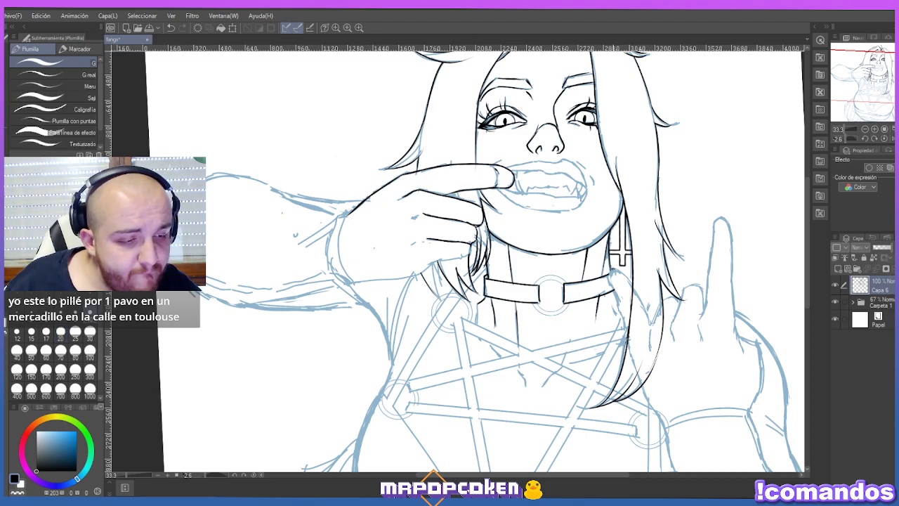
{"action": "mouse_move", "coordinate": [613, 268]}
{"action": "left_mouse_down"}
{"action": "mouse_move", "coordinate": [610, 307]}
{"action": "mouse_move", "coordinate": [611, 283]}
{"action": "mouse_move", "coordinate": [626, 336]}
{"action": "left_mouse_up"}
{"action": "key", "text": "ctrl+z"}
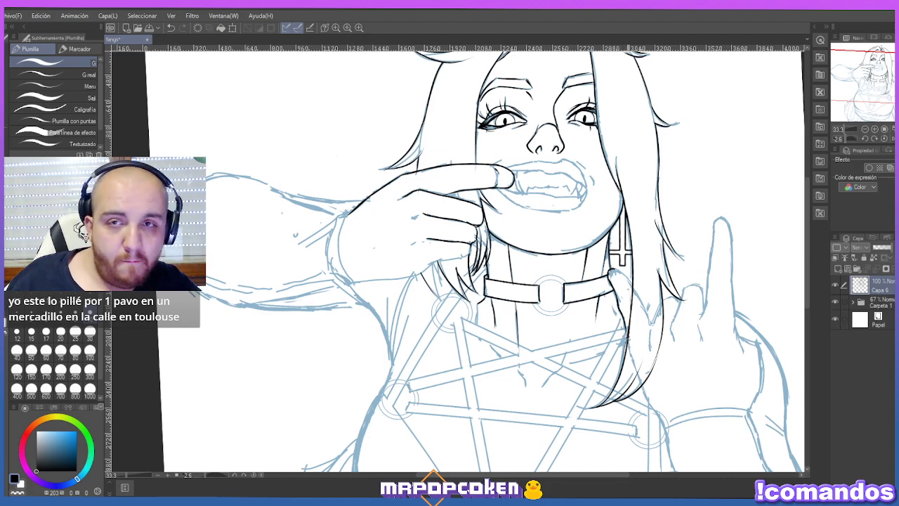
{"action": "key", "text": "e"}
{"action": "left_click_drag", "start_coordinate": [632, 291], "coordinate": [632, 337]}
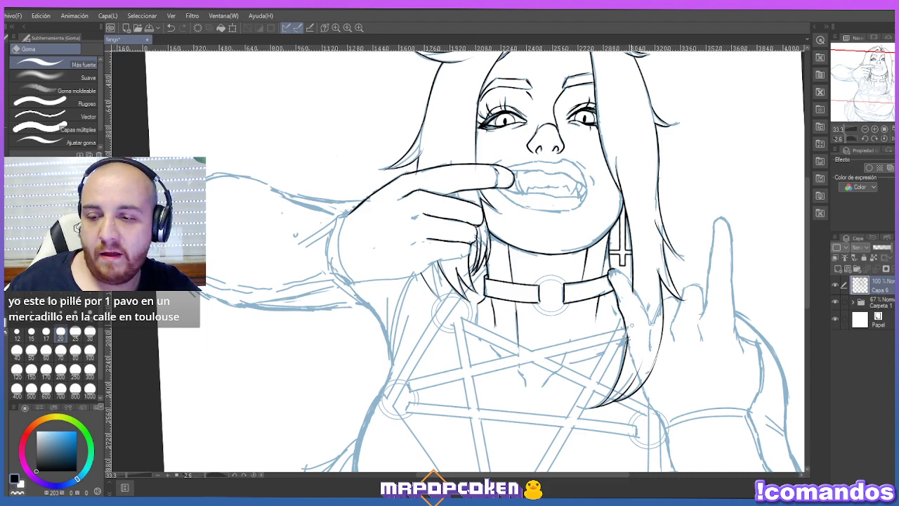
Ink the outer edge of the raised hand's thumb down to the palm and tidy the strokes.
{"action": "key", "text": "p"}
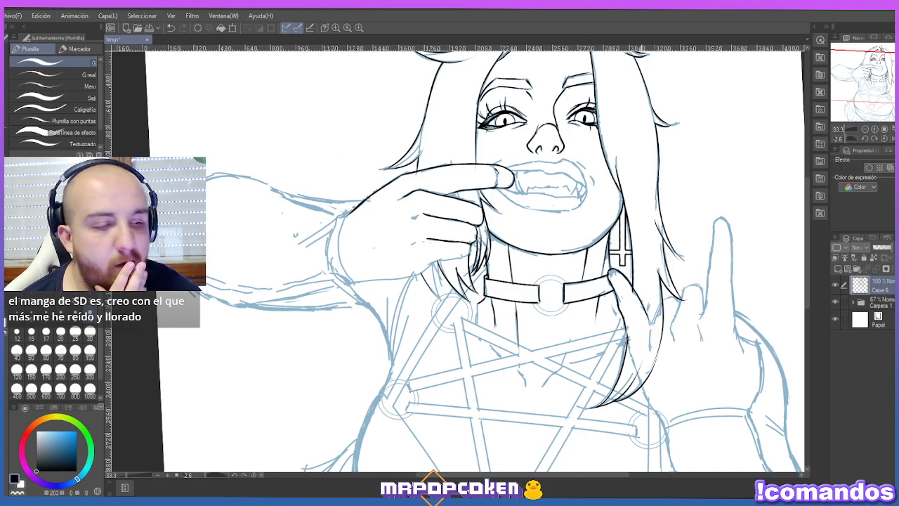
{"action": "key", "text": "e"}
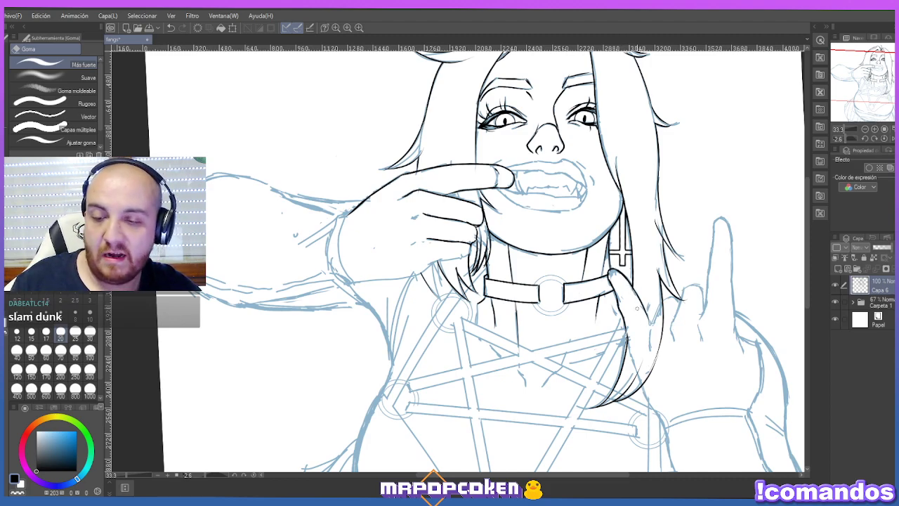
{"action": "key", "text": "p"}
{"action": "scroll", "coordinate": [806, 289], "scroll_direction": "down", "scroll_amount": 2}
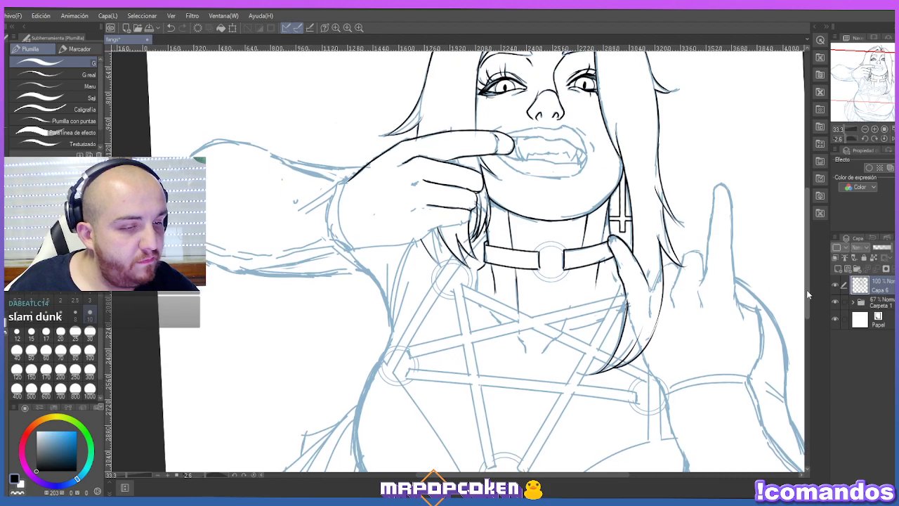
Ink the hand's edge from the thumb base down to the wrist and erase the hair strands crossing the hand.
{"action": "key", "text": "e"}
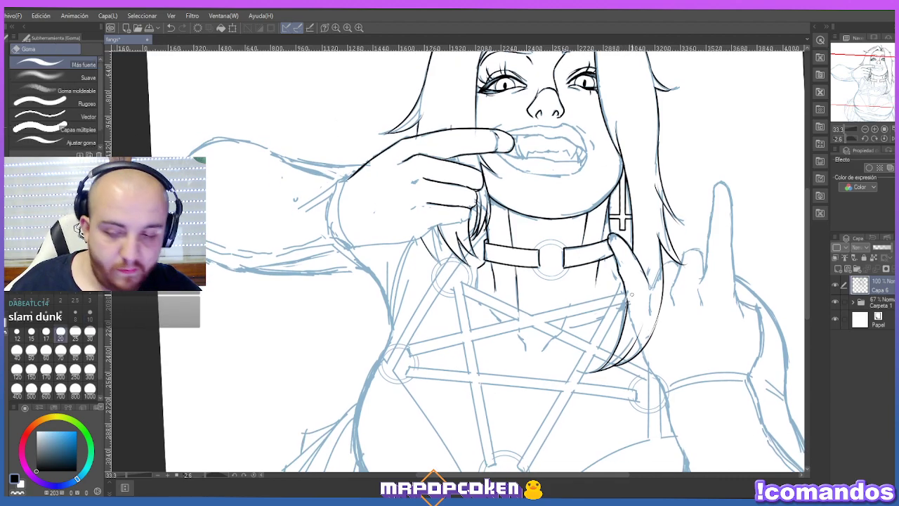
{"action": "key", "text": "p"}
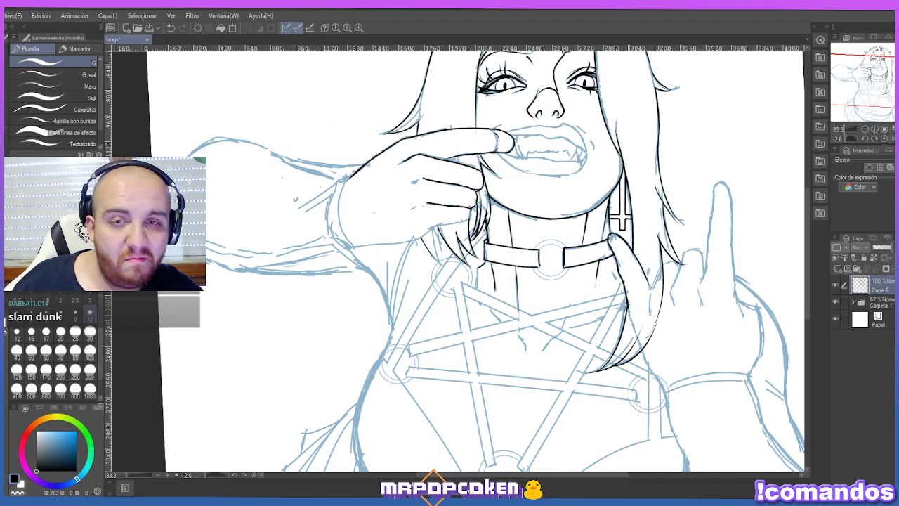
{"action": "mouse_move", "coordinate": [629, 308]}
{"action": "left_mouse_down"}
{"action": "mouse_move", "coordinate": [637, 350]}
{"action": "mouse_move", "coordinate": [662, 386]}
{"action": "left_mouse_up"}
{"action": "key", "text": "e"}
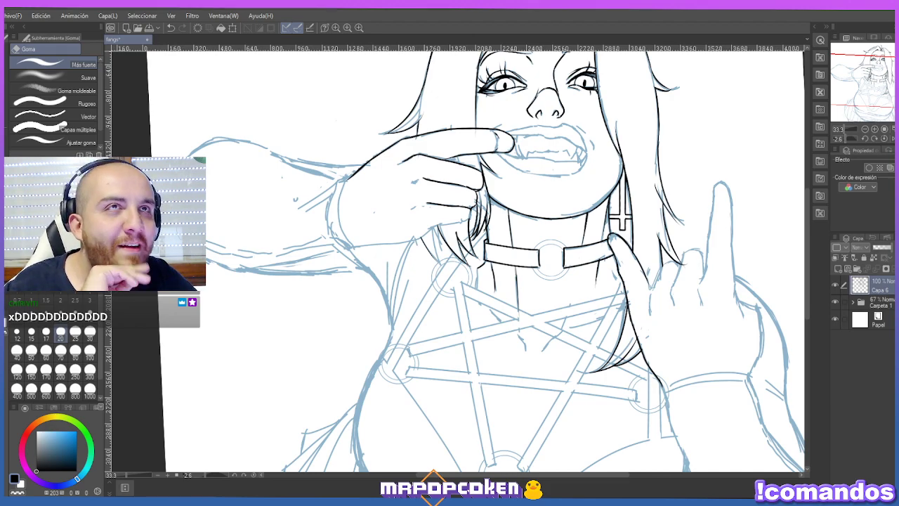
Level the canvas rotation to 0 degrees and examine the whole drawing and the mouth area up close.
{"action": "scroll", "coordinate": [484, 203], "scroll_direction": "down", "scroll_amount": 3}
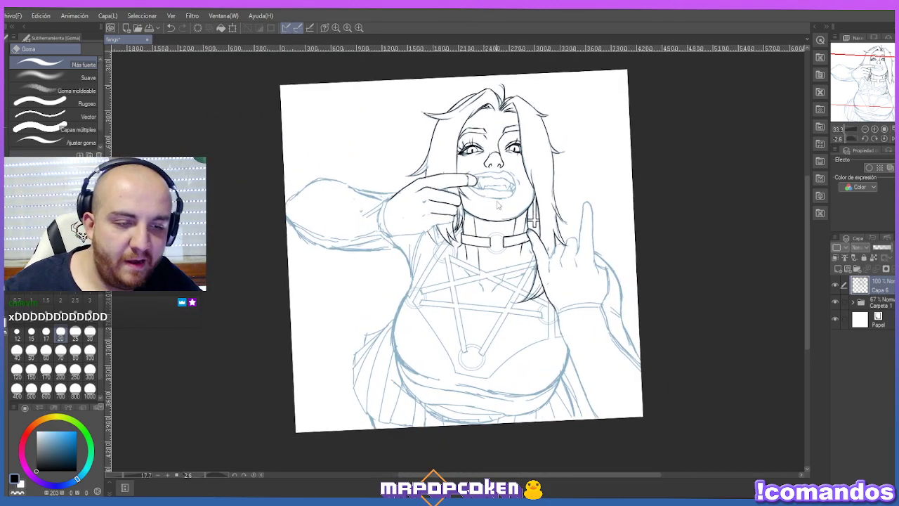
{"action": "scroll", "coordinate": [489, 208], "scroll_direction": "up", "scroll_amount": 1}
{"action": "key", "text": "h"}
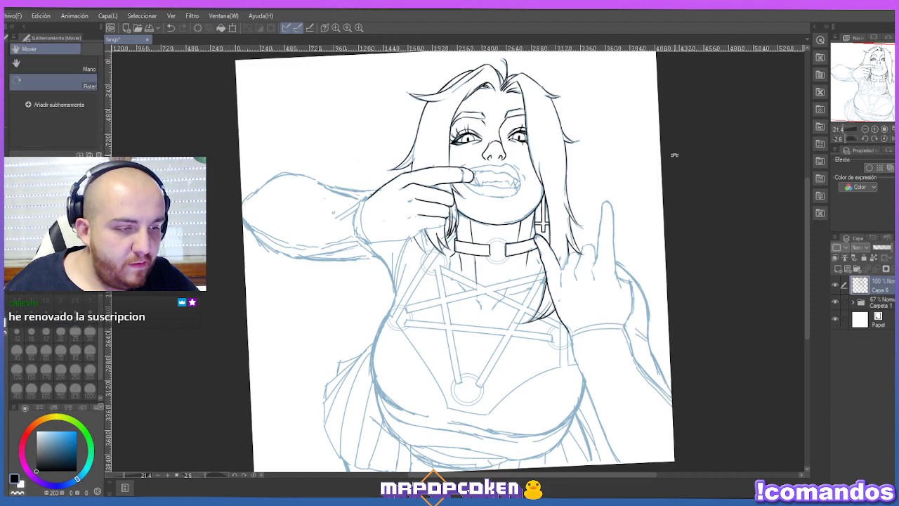
{"action": "scroll", "coordinate": [674, 158], "scroll_direction": "up", "scroll_amount": 1}
{"action": "scroll", "coordinate": [675, 153], "scroll_direction": "down", "scroll_amount": 2}
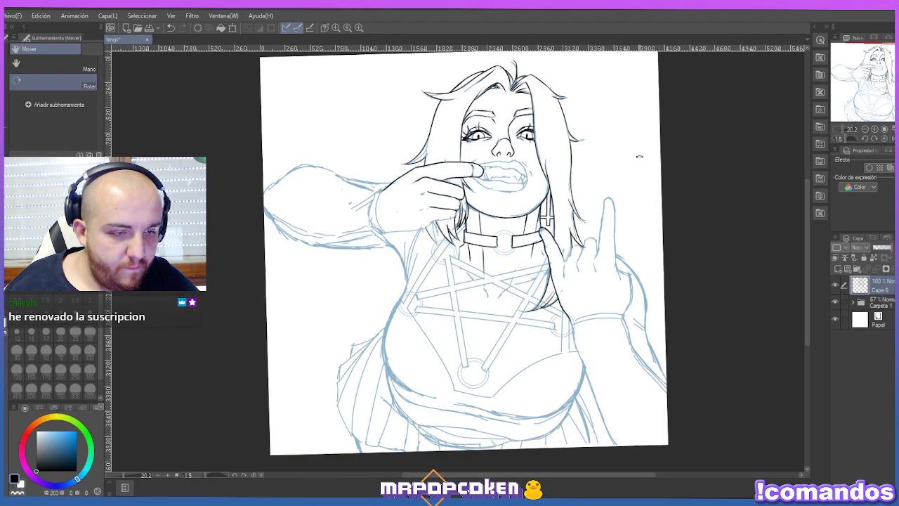
{"action": "left_click_drag", "start_coordinate": [641, 158], "coordinate": [638, 160]}
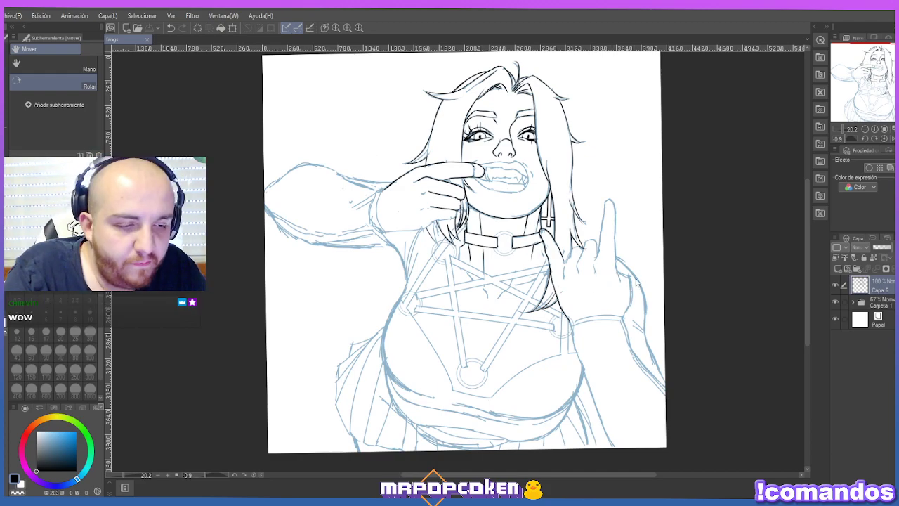
{"action": "scroll", "coordinate": [687, 246], "scroll_direction": "down", "scroll_amount": 1}
{"action": "scroll", "coordinate": [681, 236], "scroll_direction": "down", "scroll_amount": 1}
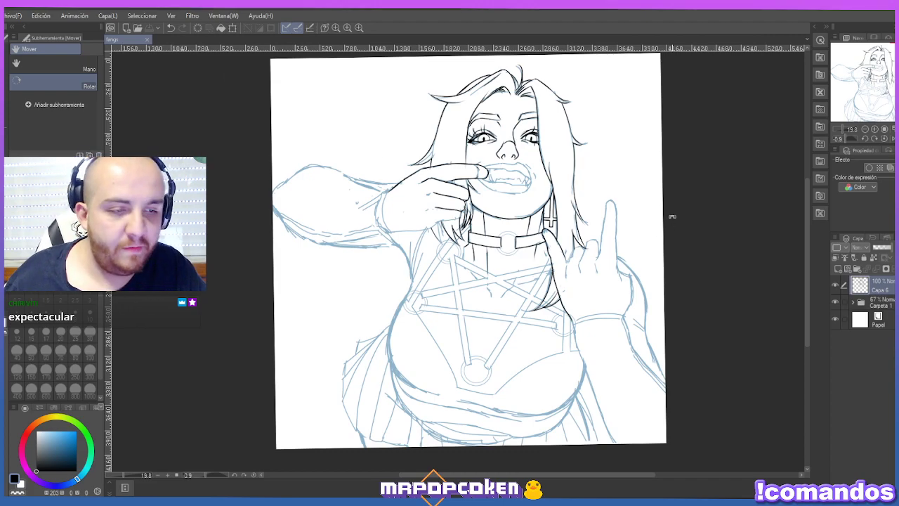
{"action": "left_click_drag", "start_coordinate": [689, 150], "coordinate": [686, 154]}
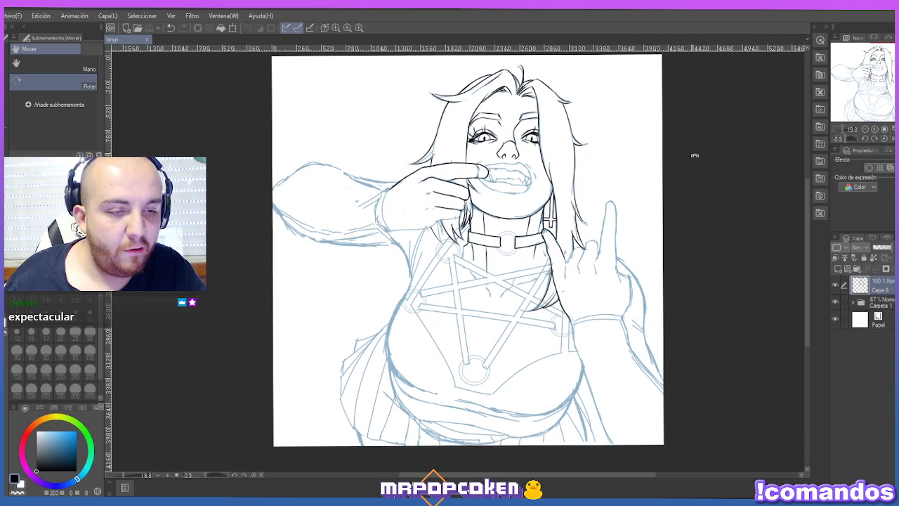
{"action": "scroll", "coordinate": [806, 245], "scroll_direction": "up", "scroll_amount": 1}
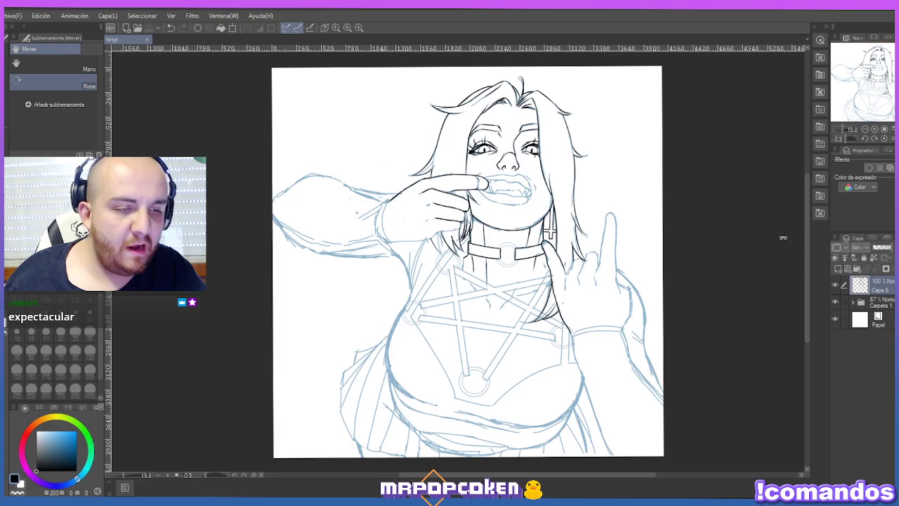
{"action": "left_click_drag", "start_coordinate": [742, 161], "coordinate": [743, 162]}
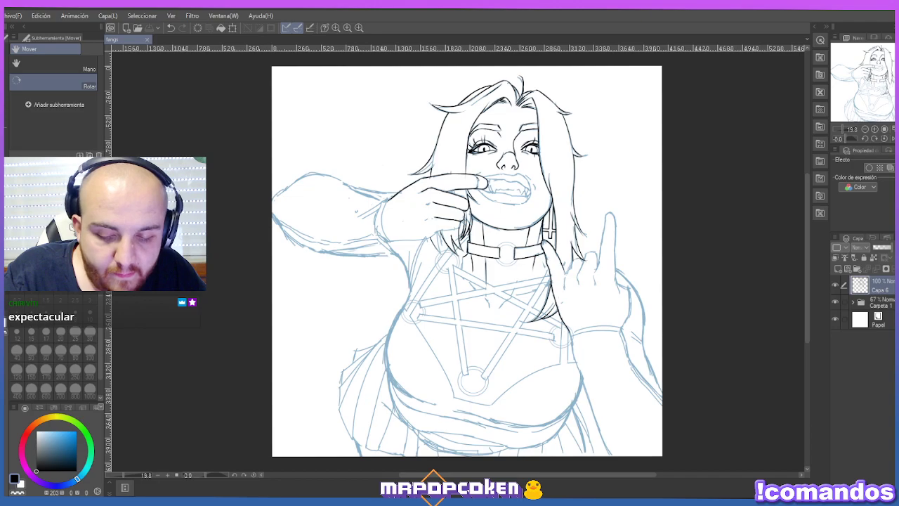
{"action": "scroll", "coordinate": [499, 171], "scroll_direction": "up", "scroll_amount": 5}
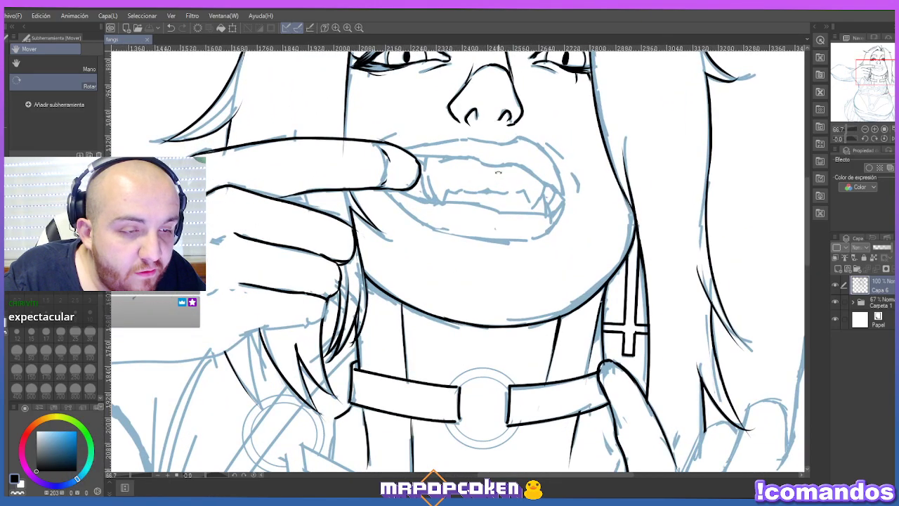
{"action": "scroll", "coordinate": [499, 171], "scroll_direction": "down", "scroll_amount": 5}
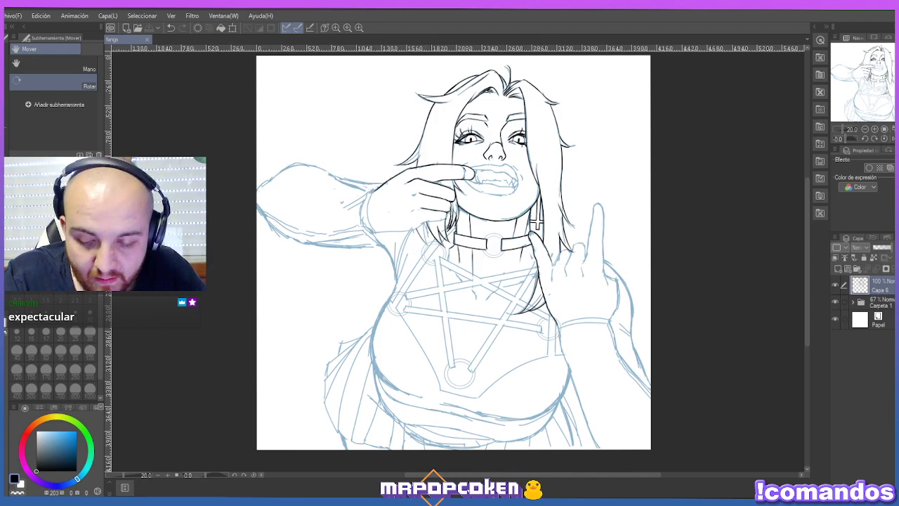
Switch to File Explorer, open the fangs folder on the desktop and maximize its window.
{"action": "key", "text": "super+e"}
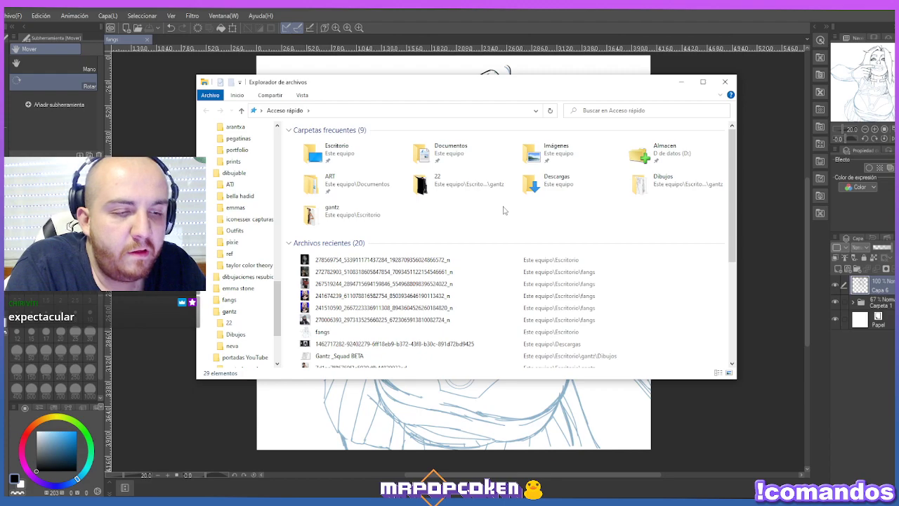
{"action": "double_click", "coordinate": [351, 151]}
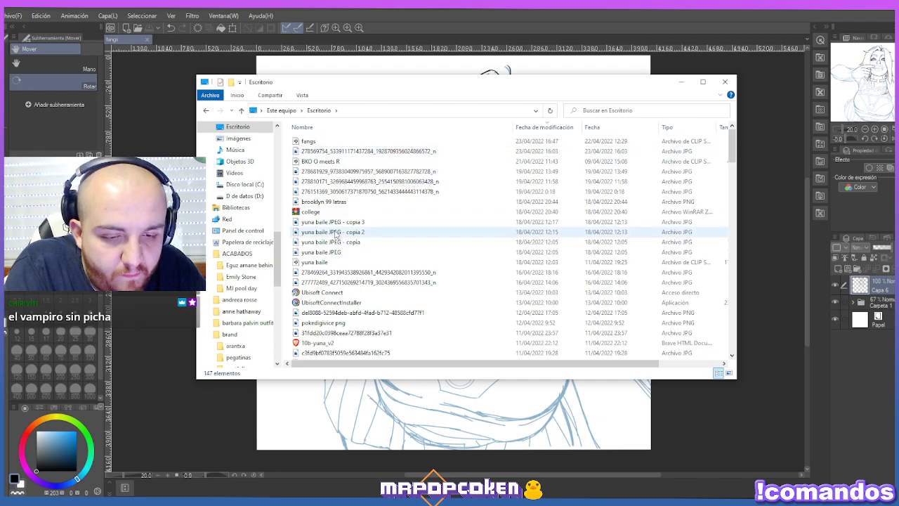
{"action": "scroll", "coordinate": [336, 239], "scroll_direction": "down", "scroll_amount": 12}
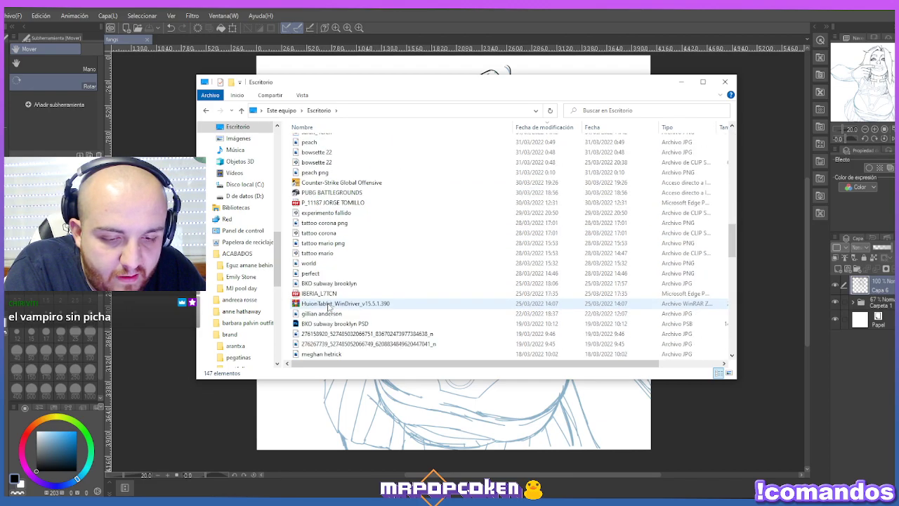
{"action": "scroll", "coordinate": [327, 314], "scroll_direction": "down", "scroll_amount": 15}
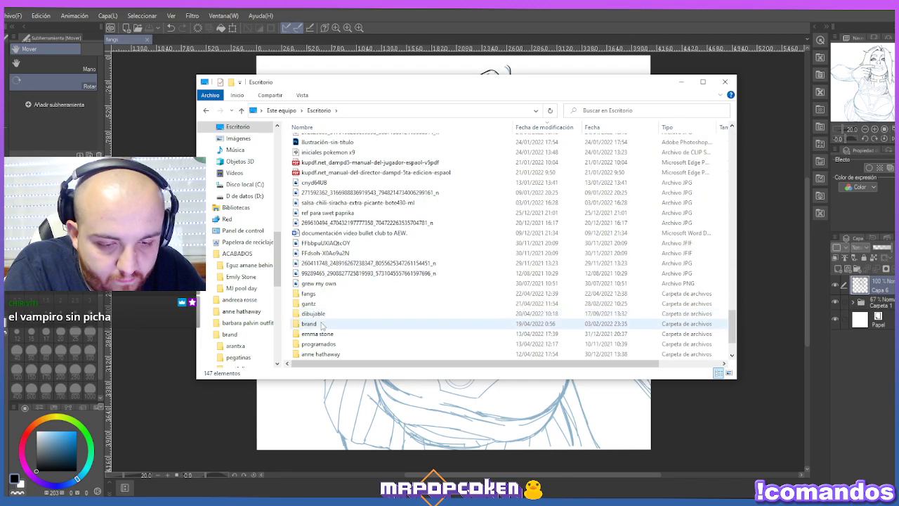
{"action": "double_click", "coordinate": [309, 294]}
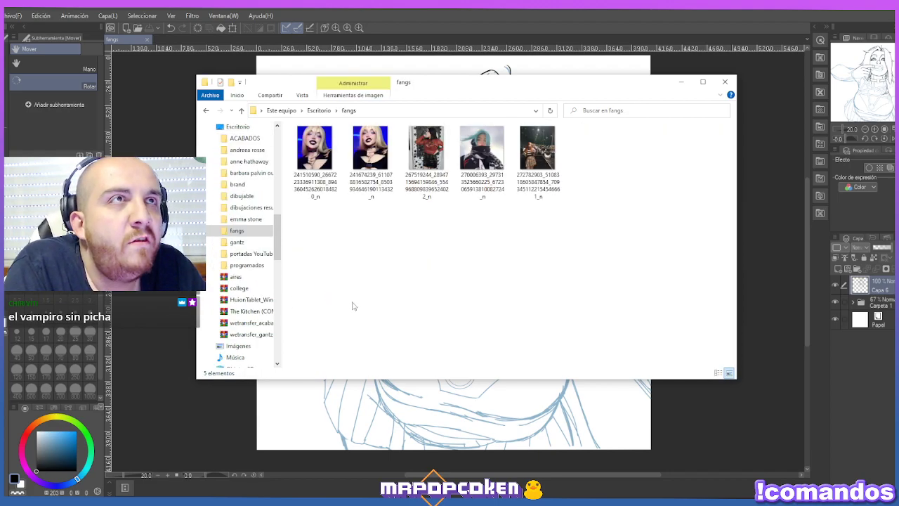
{"action": "double_click", "coordinate": [571, 90]}
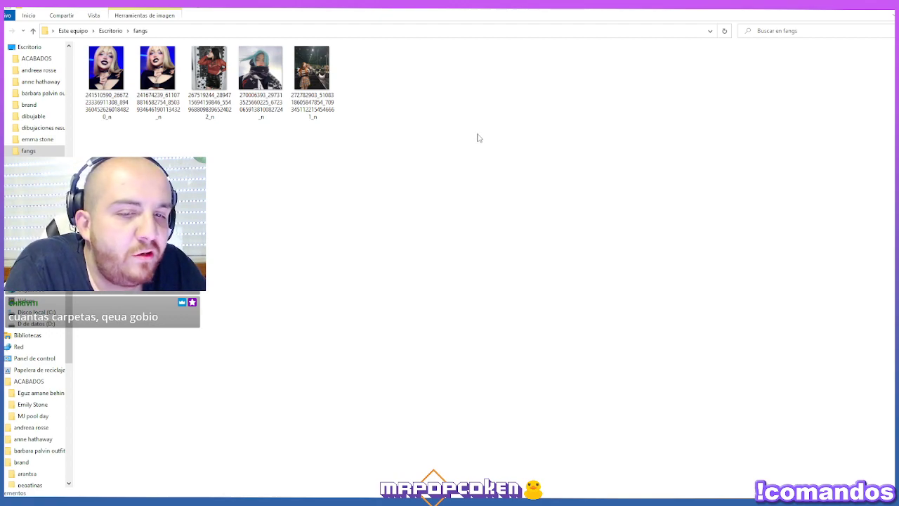
View the fanged portrait reference photo, close it, and open the photo of the pentagram harness outfit.
{"action": "left_click", "coordinate": [116, 63]}
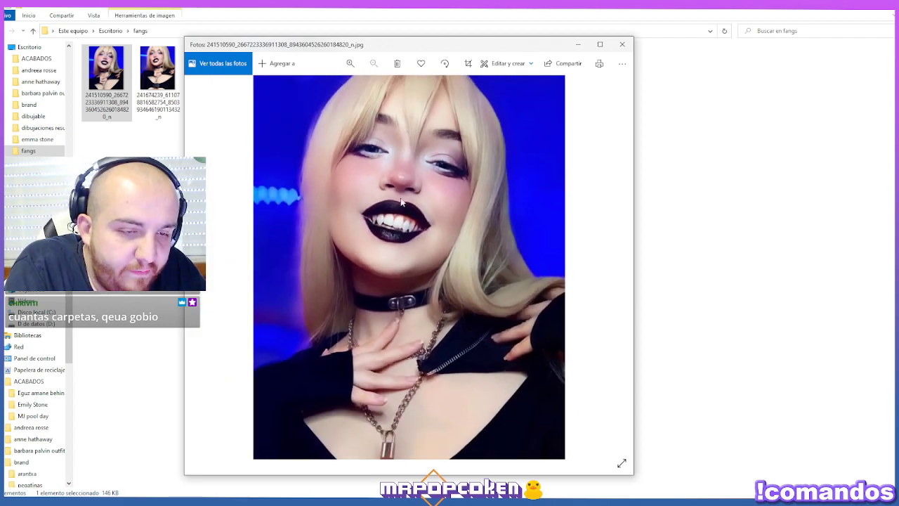
{"action": "left_click", "coordinate": [621, 45]}
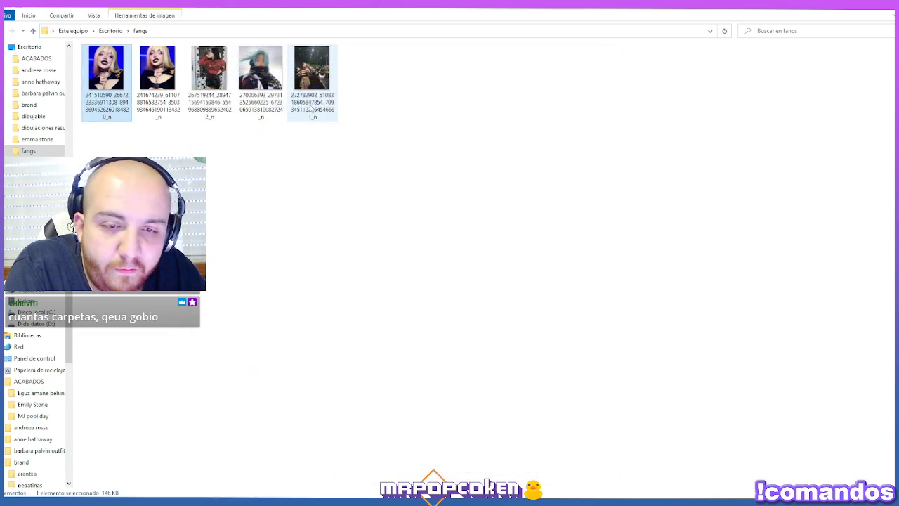
{"action": "left_click", "coordinate": [217, 83]}
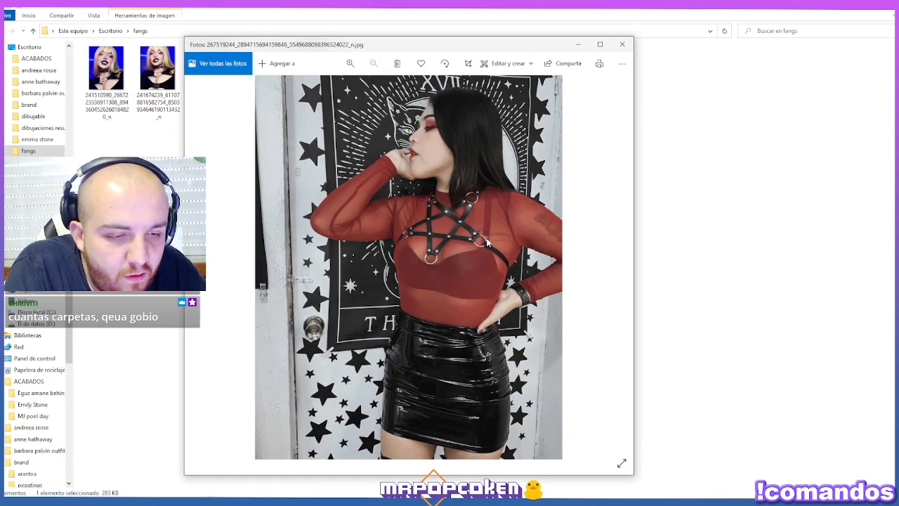
View the mirror selfie and teal-haired scarf photos in the fangs folder, close them, and return to the drawing in Clip Studio Paint.
{"action": "left_click", "coordinate": [622, 45]}
{"action": "left_click", "coordinate": [333, 77]}
{"action": "double_click", "coordinate": [333, 77]}
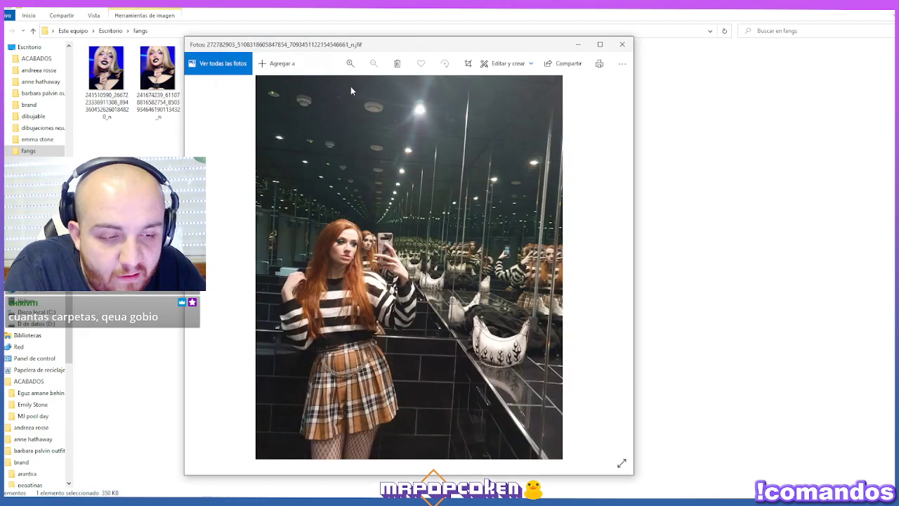
{"action": "left_click", "coordinate": [622, 44]}
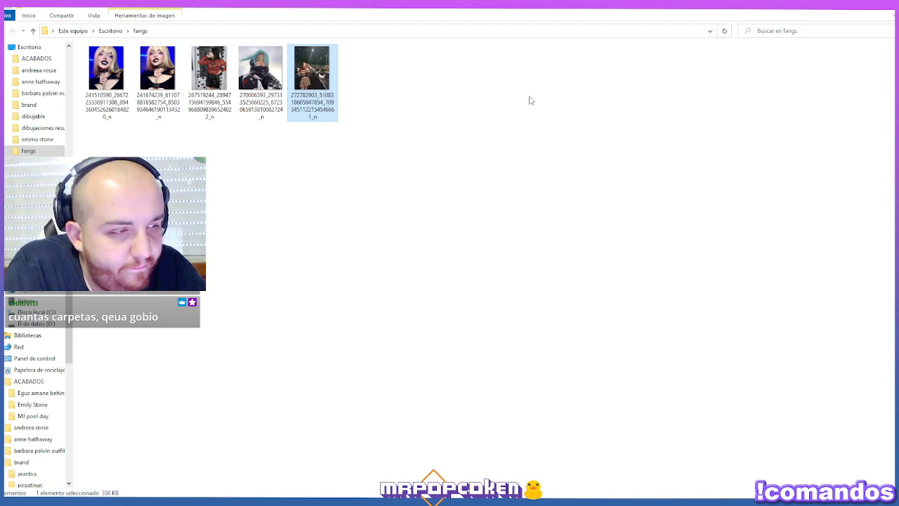
{"action": "double_click", "coordinate": [265, 80]}
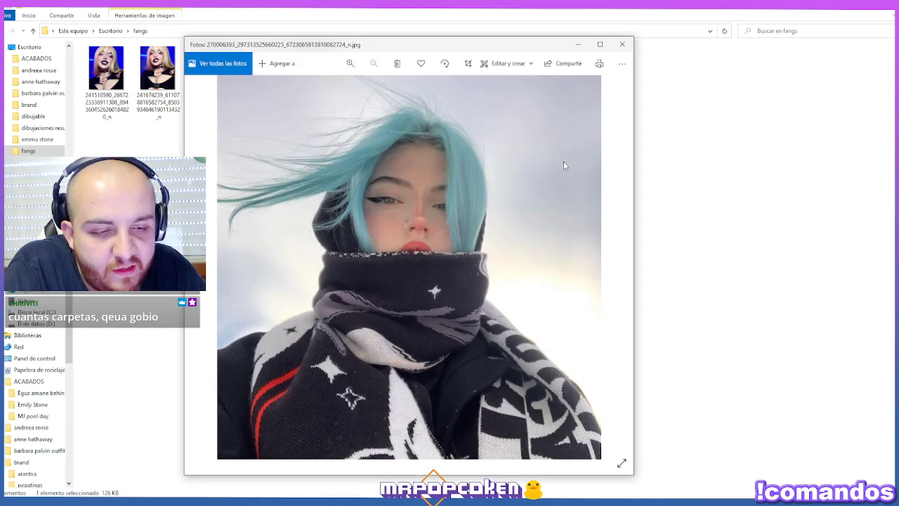
{"action": "left_click", "coordinate": [623, 44]}
{"action": "left_click", "coordinate": [373, 181]}
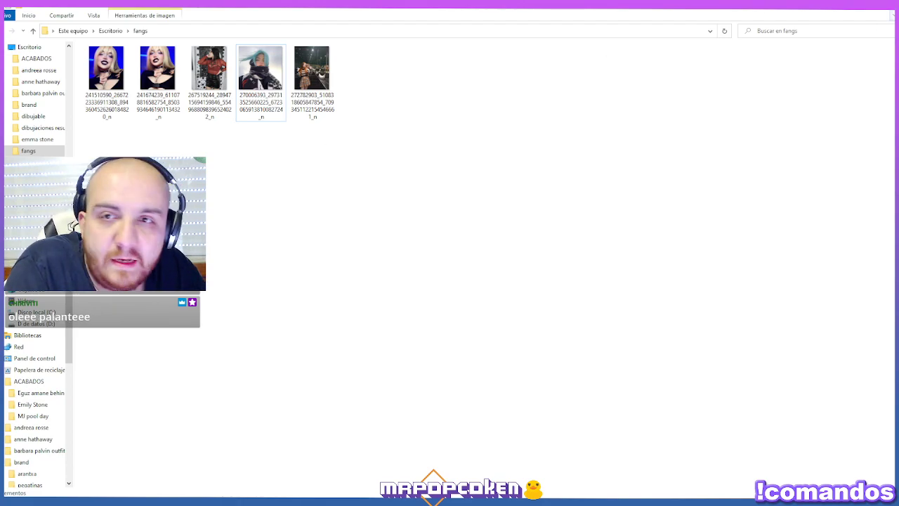
{"action": "left_click", "coordinate": [887, 8]}
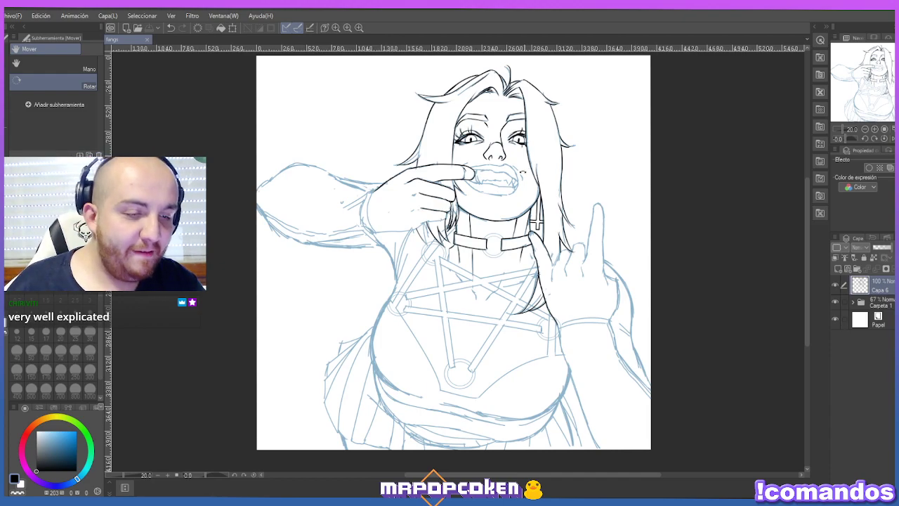
Ink the mouth-corner line curving down from the fingertip along the lower lip, undoing and redrawing strokes until it fits the sketch.
{"action": "scroll", "coordinate": [510, 172], "scroll_direction": "up", "scroll_amount": 1}
{"action": "scroll", "coordinate": [519, 158], "scroll_direction": "up", "scroll_amount": 3}
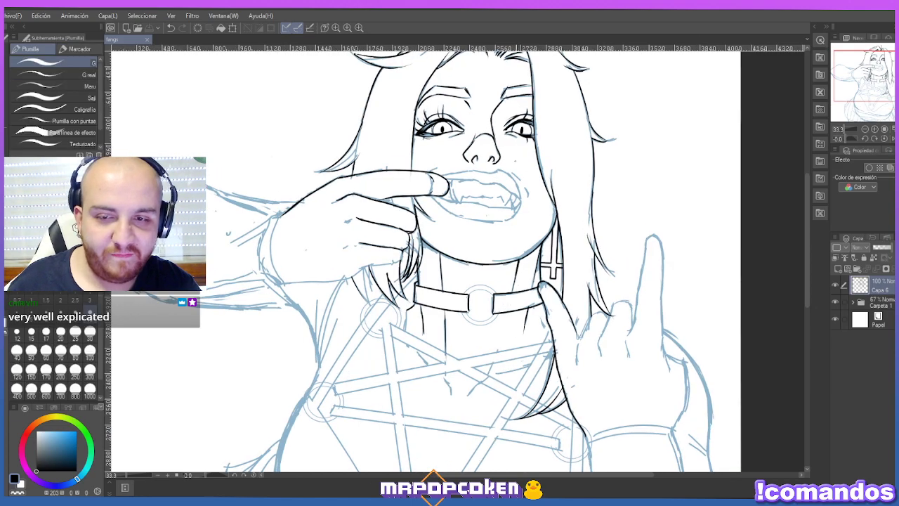
{"action": "scroll", "coordinate": [511, 156], "scroll_direction": "up", "scroll_amount": 3}
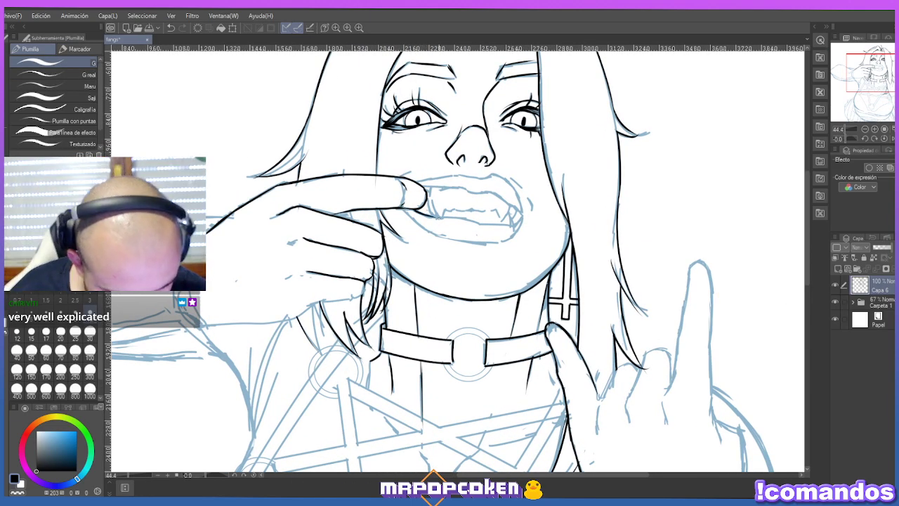
{"action": "left_click_drag", "start_coordinate": [400, 208], "coordinate": [439, 235]}
{"action": "key", "text": "ctrl+z"}
{"action": "key", "text": "ctrl+z"}
{"action": "key", "text": "ctrl+z"}
{"action": "key", "text": "ctrl+z"}
{"action": "left_click_drag", "start_coordinate": [405, 210], "coordinate": [438, 235]}
{"action": "key", "text": "ctrl+z"}
{"action": "key", "text": "ctrl+minus"}
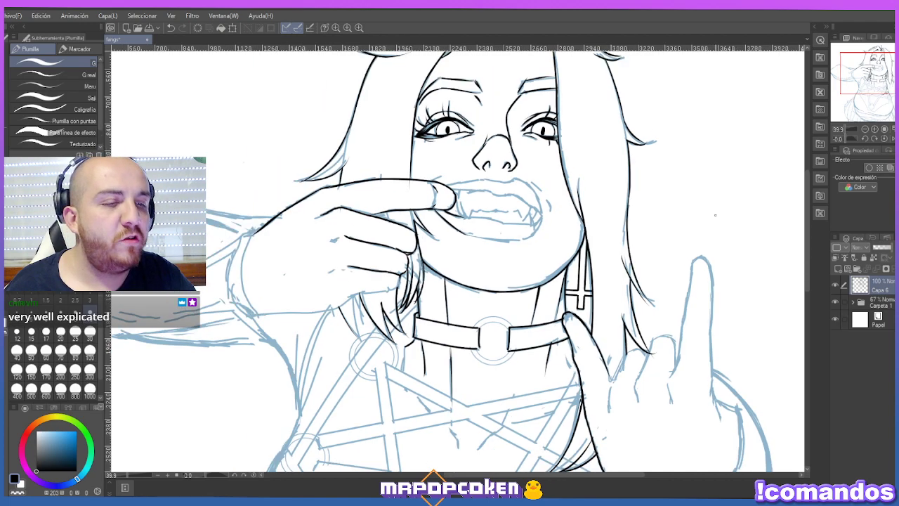
{"action": "left_click_drag", "start_coordinate": [806, 216], "coordinate": [807, 227]}
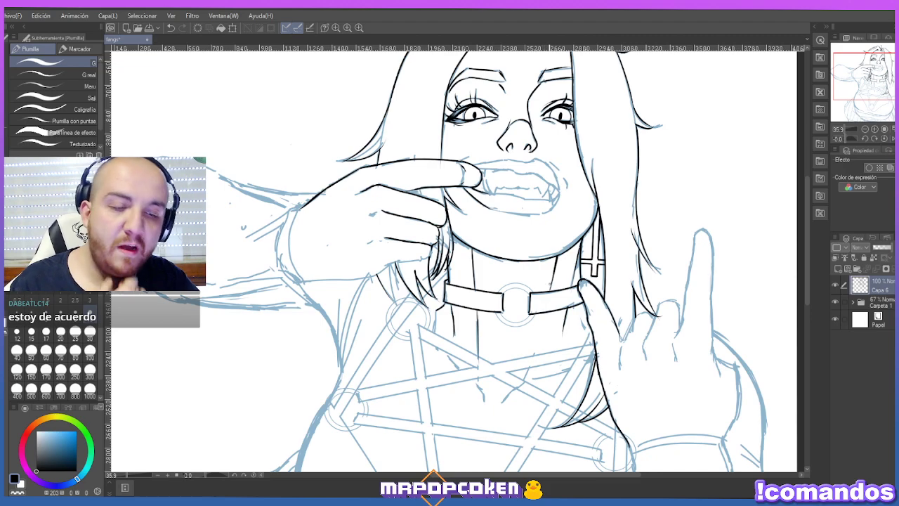
{"action": "scroll", "coordinate": [595, 194], "scroll_direction": "down", "scroll_amount": 3}
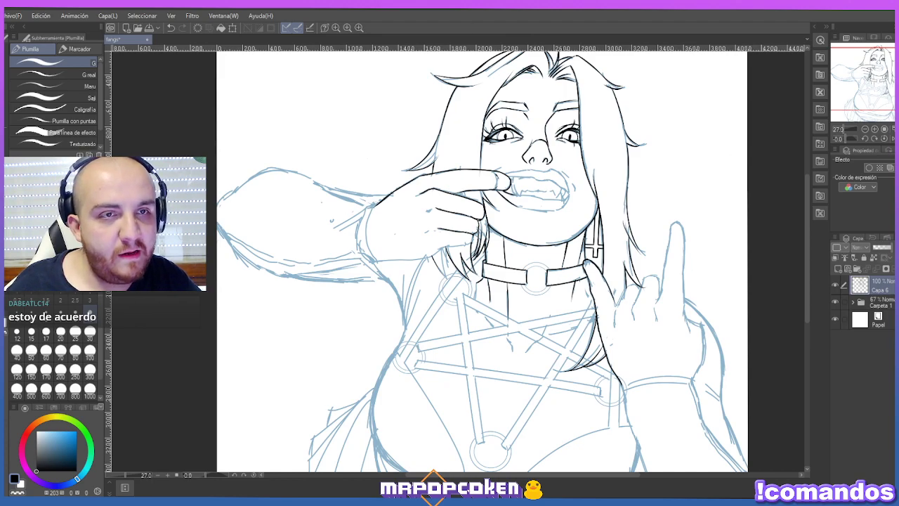
{"action": "key", "text": "super+e"}
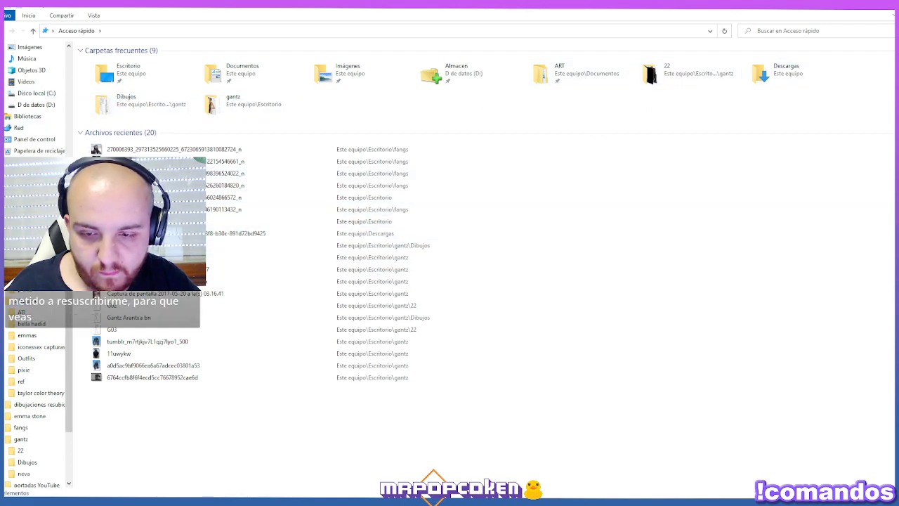
{"action": "scroll", "coordinate": [35, 267], "scroll_direction": "up", "scroll_amount": 10}
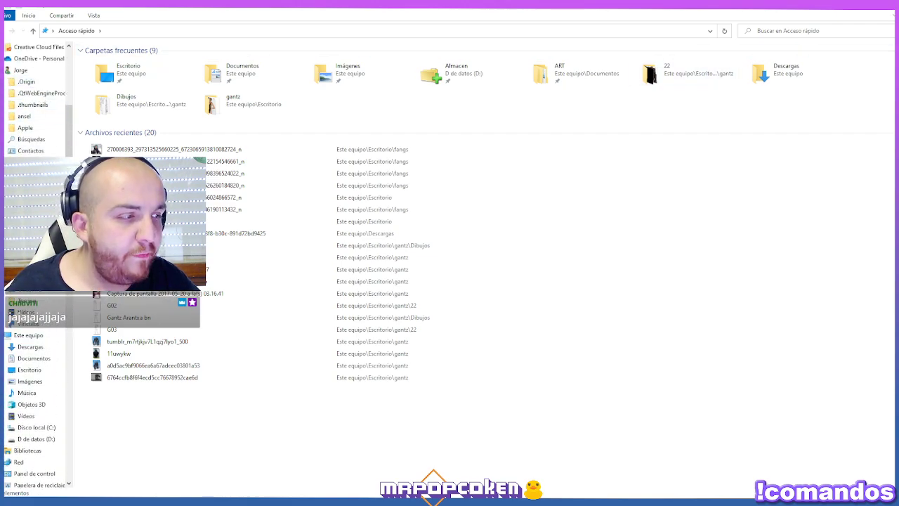
{"action": "left_click", "coordinate": [887, 12]}
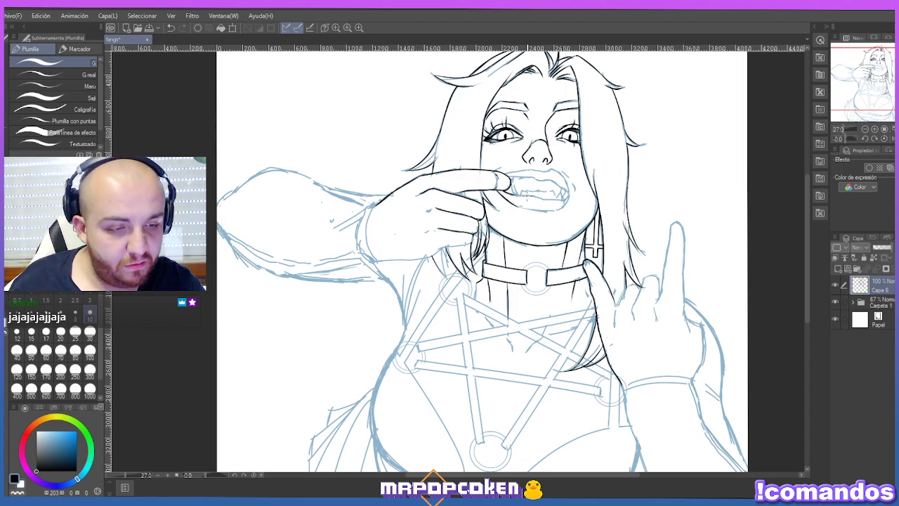
Rotate the canvas diagonally and ink the upper lip's inner and outer contours from the fingertip to the far mouth corner.
{"action": "scroll", "coordinate": [526, 191], "scroll_direction": "up", "scroll_amount": 3}
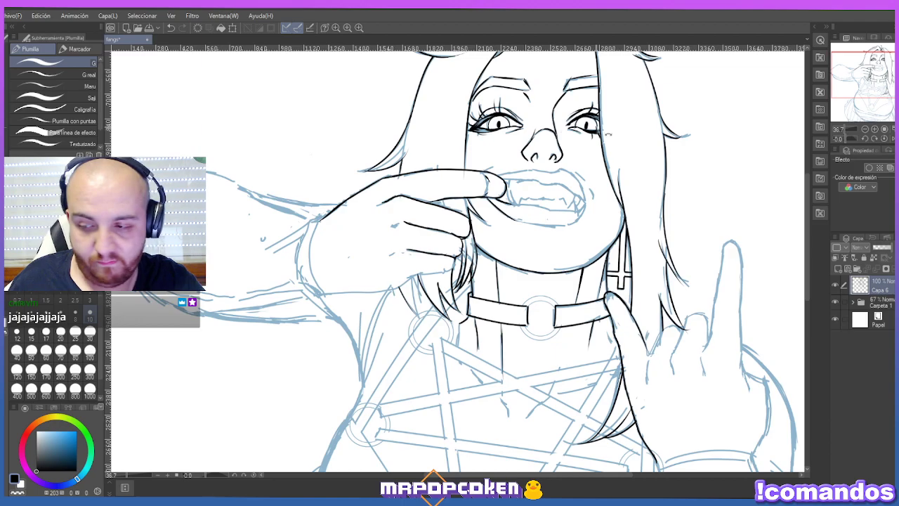
{"action": "key", "text": "shift+space"}
{"action": "left_click_drag", "start_coordinate": [456, 141], "coordinate": [618, 211]}
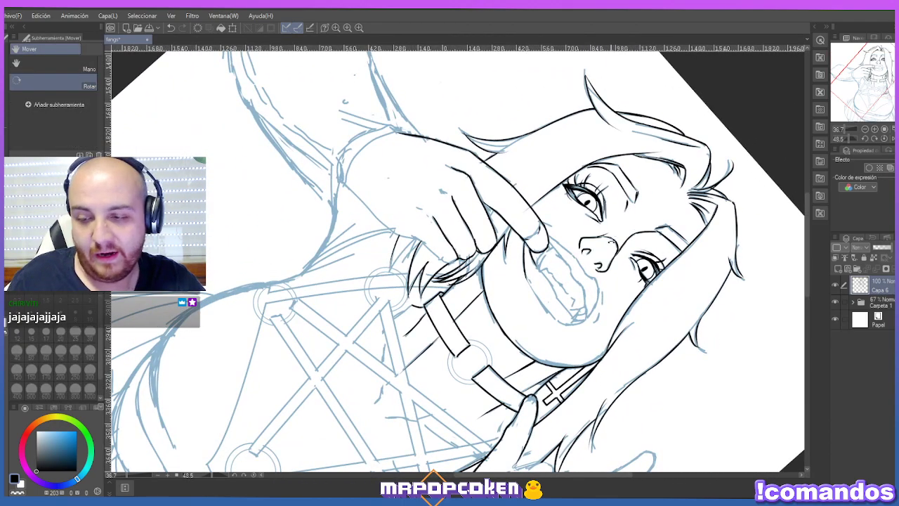
{"action": "scroll", "coordinate": [633, 210], "scroll_direction": "up", "scroll_amount": 1}
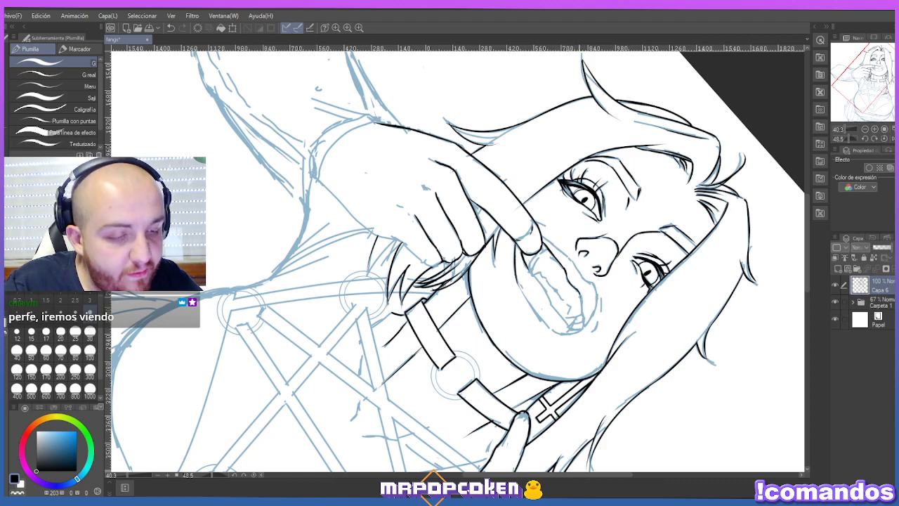
{"action": "left_click_drag", "start_coordinate": [580, 292], "coordinate": [584, 324]}
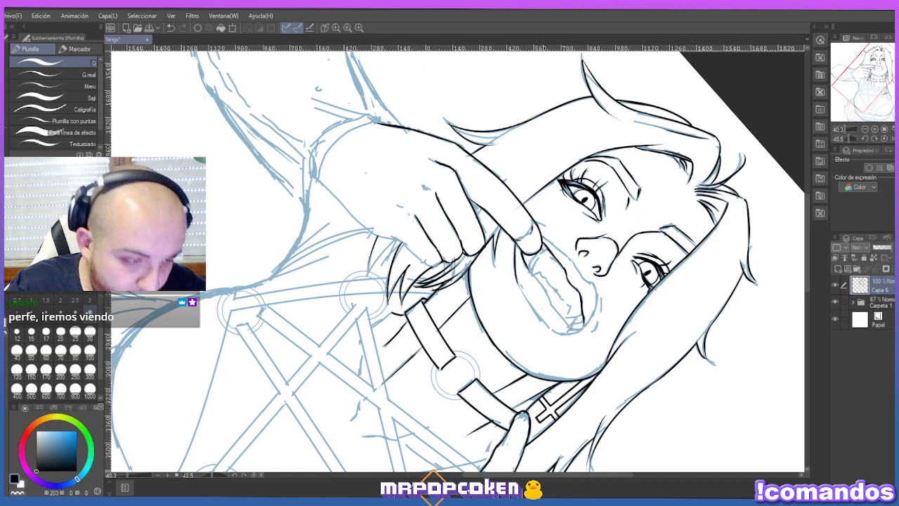
{"action": "mouse_move", "coordinate": [538, 234]}
{"action": "left_mouse_down"}
{"action": "mouse_move", "coordinate": [593, 283]}
{"action": "mouse_move", "coordinate": [584, 330]}
{"action": "mouse_move", "coordinate": [590, 323]}
{"action": "left_mouse_up"}
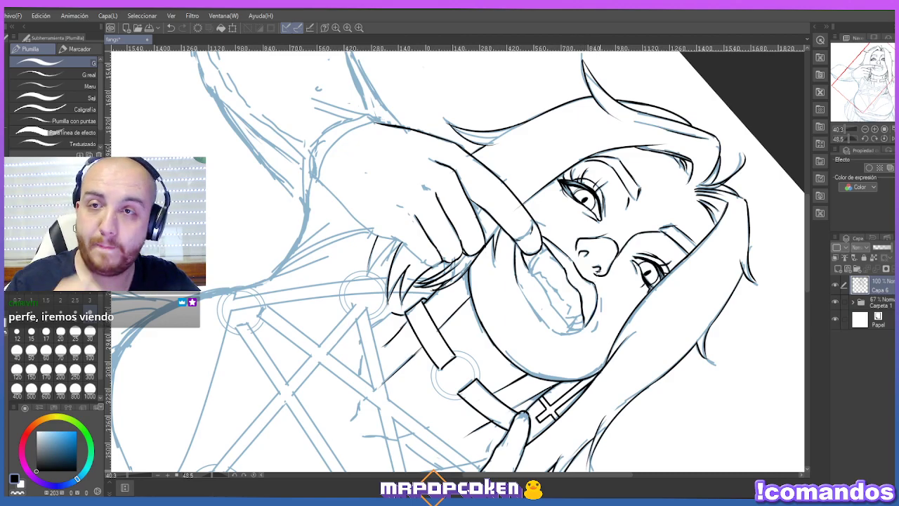
Bring the canvas rotation back to about 1.2 degrees and ink the fang beside the fingertip, the lower lip's inner edge and the adjacent tooth line.
{"action": "key", "text": "shift+space"}
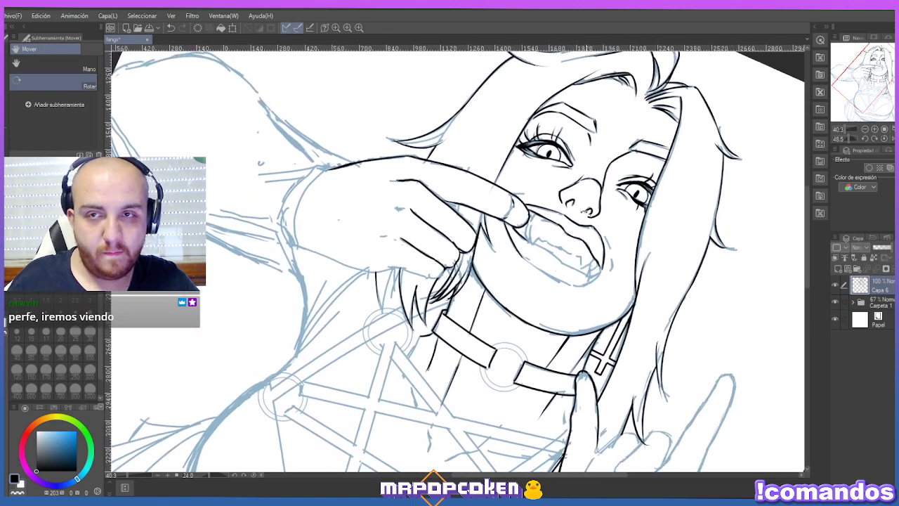
{"action": "left_click_drag", "start_coordinate": [555, 162], "coordinate": [603, 231]}
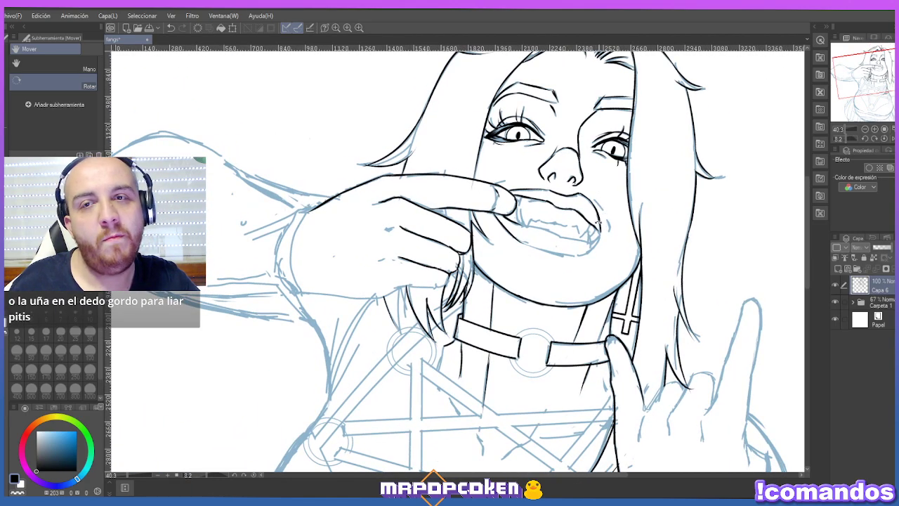
{"action": "scroll", "coordinate": [601, 224], "scroll_direction": "down", "scroll_amount": 1}
{"action": "left_click_drag", "start_coordinate": [632, 220], "coordinate": [631, 222]}
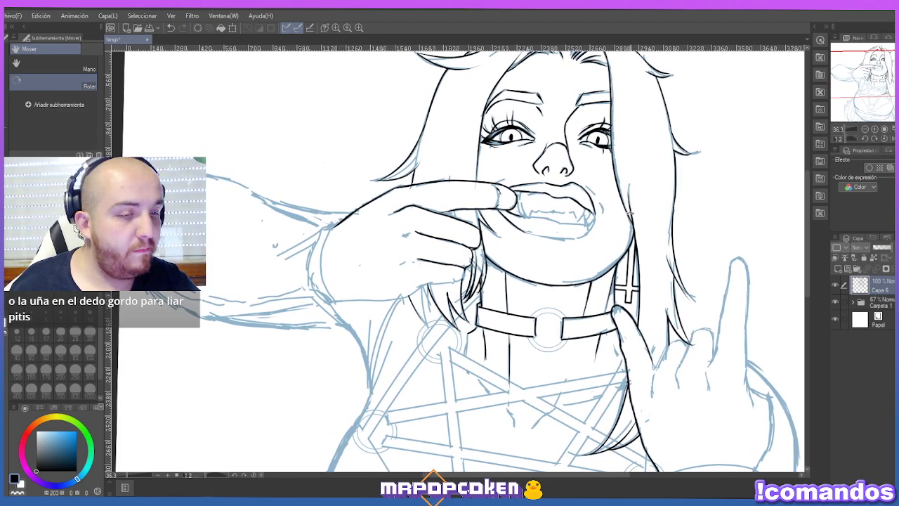
{"action": "scroll", "coordinate": [631, 213], "scroll_direction": "up", "scroll_amount": 1}
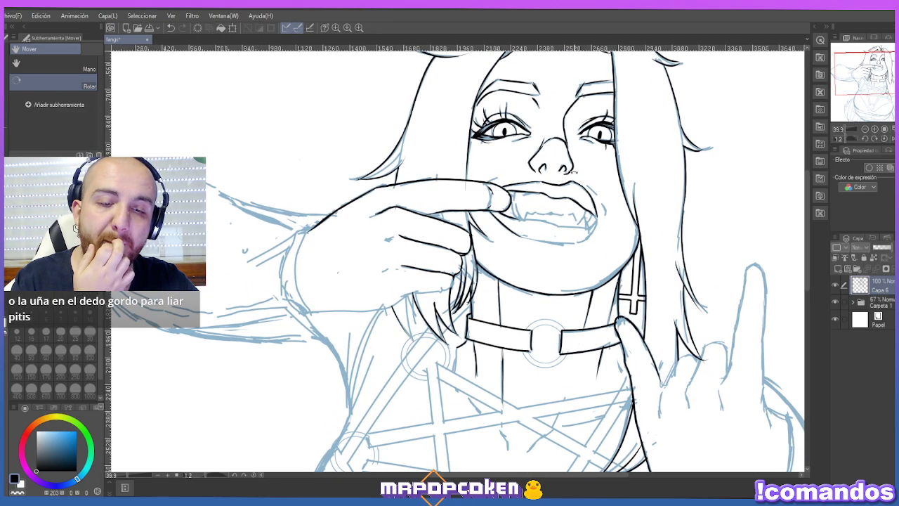
{"action": "scroll", "coordinate": [586, 209], "scroll_direction": "up", "scroll_amount": 1}
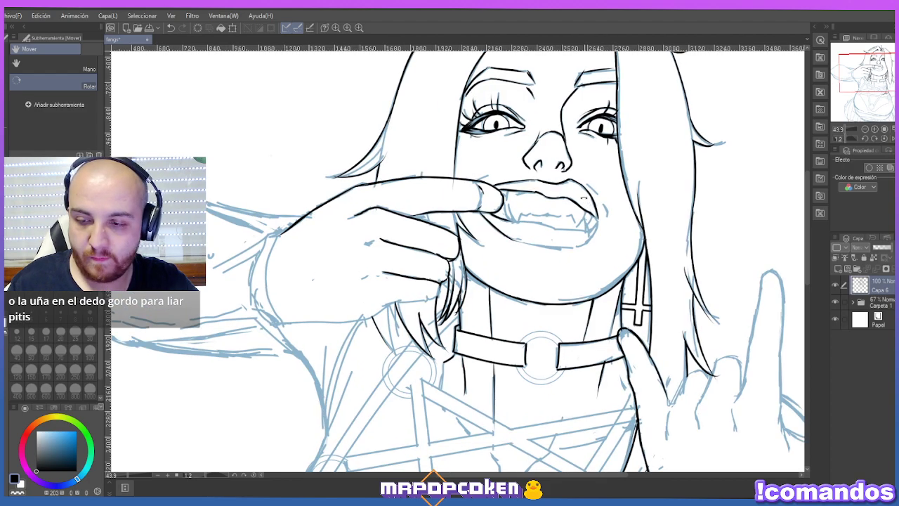
{"action": "key", "text": "p"}
{"action": "scroll", "coordinate": [542, 187], "scroll_direction": "up", "scroll_amount": 2}
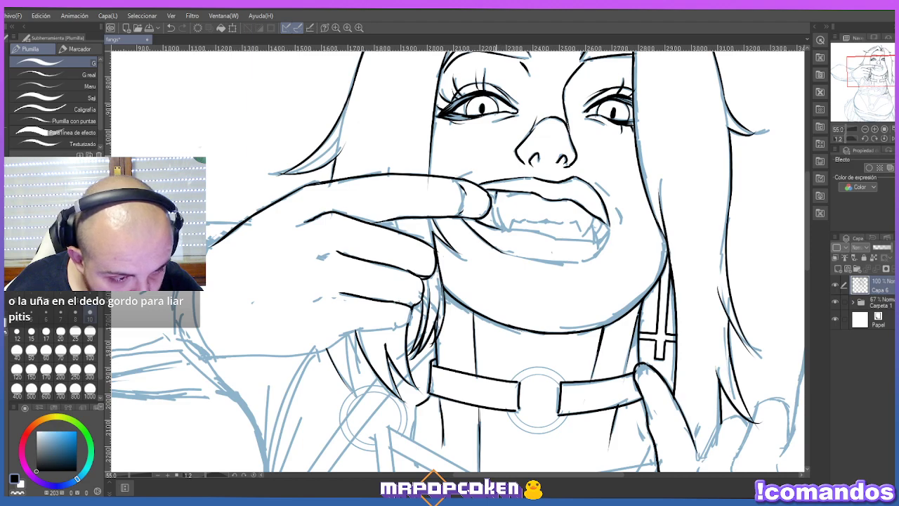
{"action": "left_click_drag", "start_coordinate": [496, 202], "coordinate": [514, 230]}
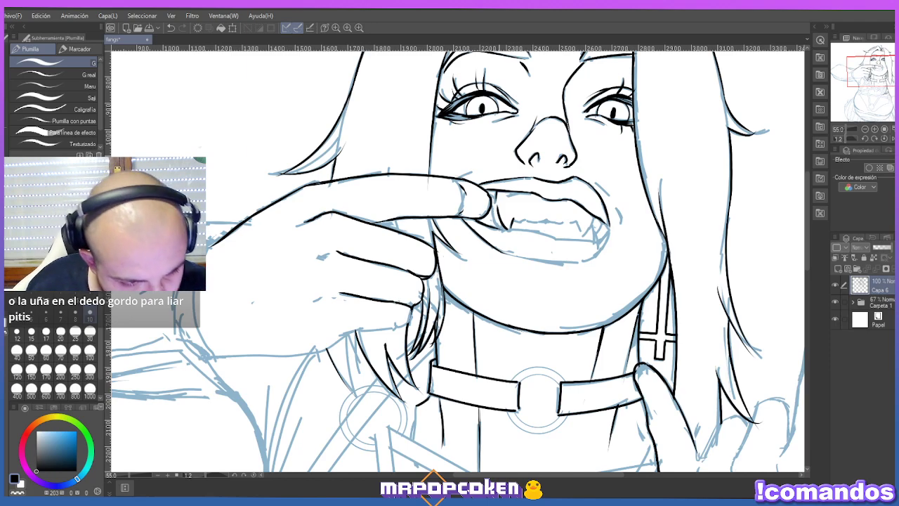
{"action": "left_click_drag", "start_coordinate": [500, 227], "coordinate": [560, 239]}
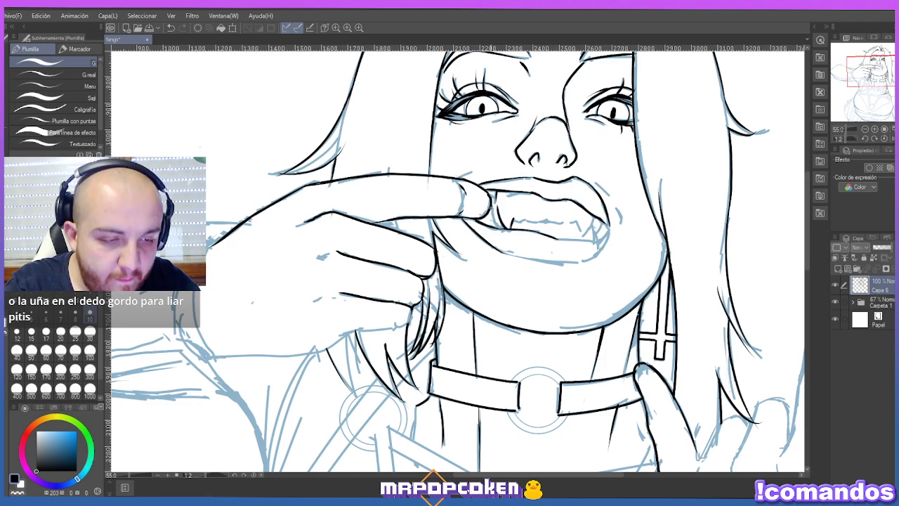
{"action": "left_click_drag", "start_coordinate": [490, 205], "coordinate": [501, 229]}
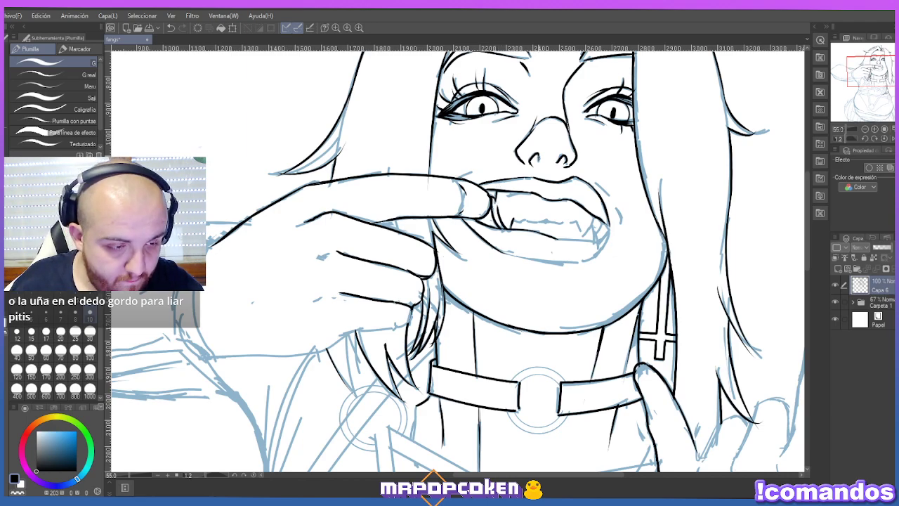
Hide the blue sketch folder Carpeta 1 to check the ink lines alone, and show it again.
{"action": "scroll", "coordinate": [534, 144], "scroll_direction": "down", "scroll_amount": 3}
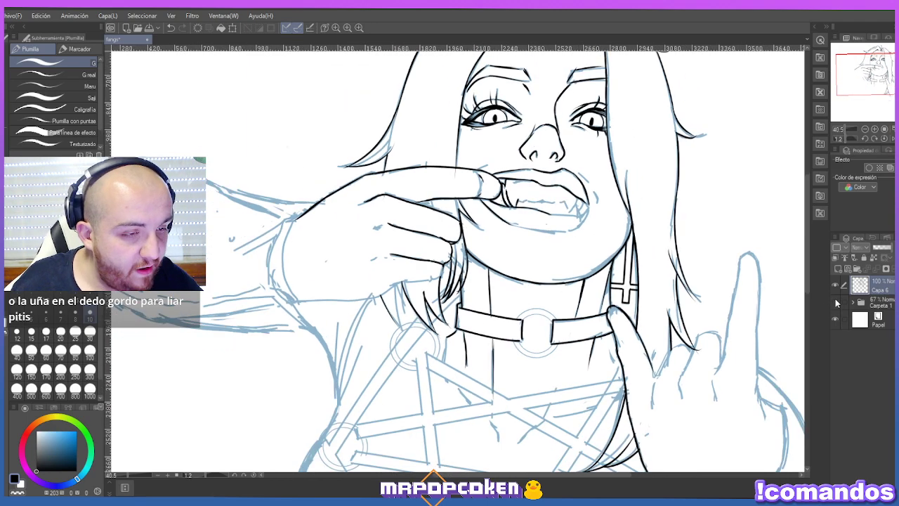
{"action": "left_click", "coordinate": [835, 303]}
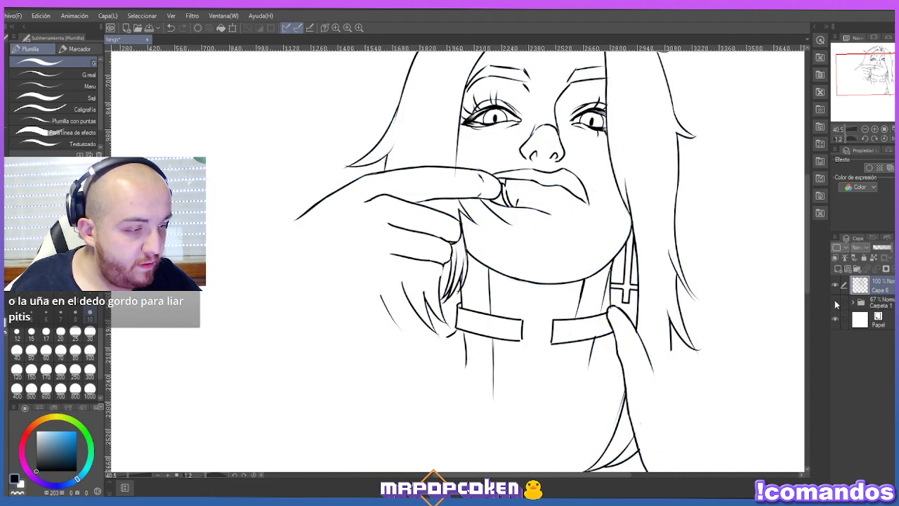
{"action": "left_click", "coordinate": [835, 303]}
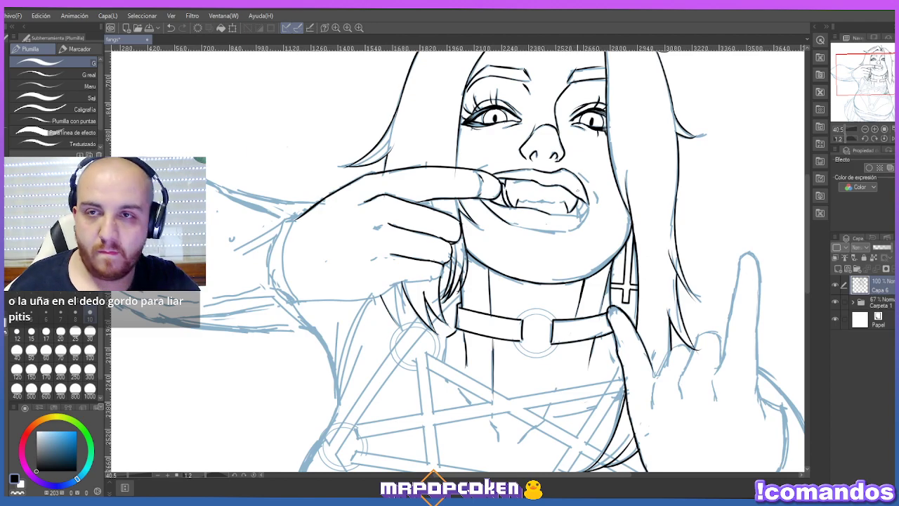
Ink the fang and neighbouring tooth at the far mouth corner, undoing and redrawing strokes that do not fit.
{"action": "scroll", "coordinate": [457, 260], "scroll_direction": "up", "scroll_amount": 1}
{"action": "key", "text": "ctrl+z"}
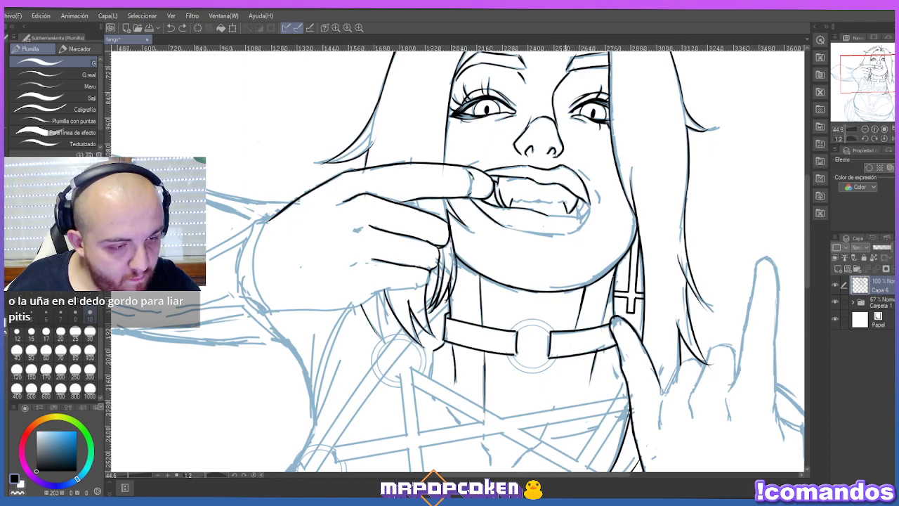
{"action": "key", "text": "ctrl+y"}
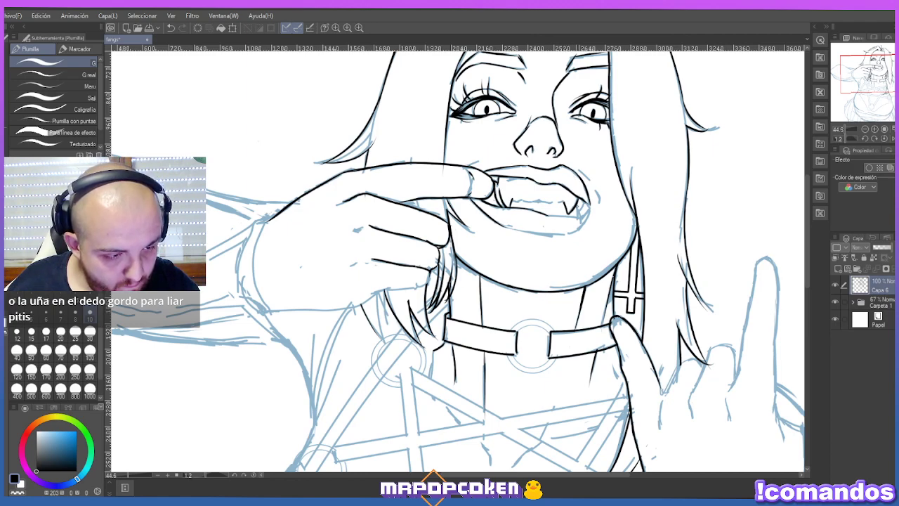
{"action": "left_click_drag", "start_coordinate": [577, 206], "coordinate": [583, 212]}
{"action": "key", "text": "ctrl+z"}
{"action": "key", "text": "ctrl+z"}
{"action": "key", "text": "ctrl+z"}
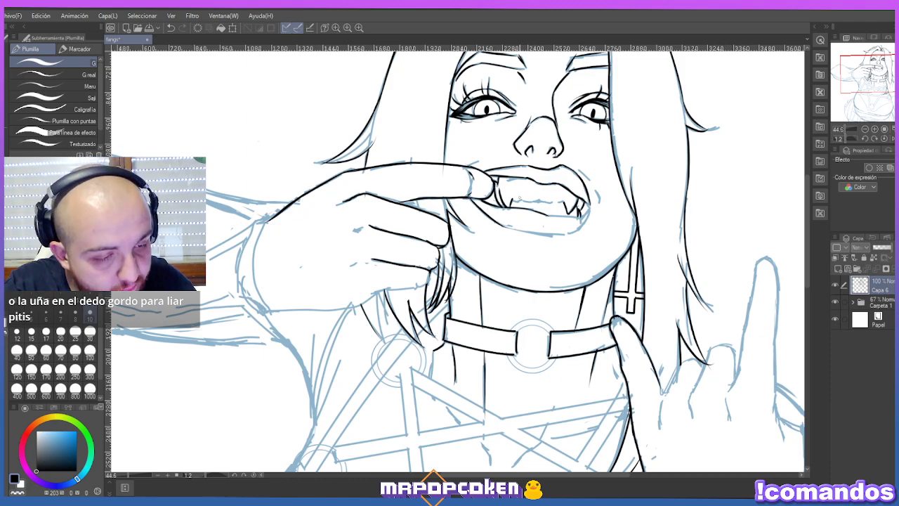
Ink the wavy line of the lower teeth between the two fangs, undoing and redrawing it until it fits the sketch.
{"action": "mouse_move", "coordinate": [556, 200]}
{"action": "left_mouse_down"}
{"action": "mouse_move", "coordinate": [513, 203]}
{"action": "mouse_move", "coordinate": [556, 199]}
{"action": "left_mouse_up"}
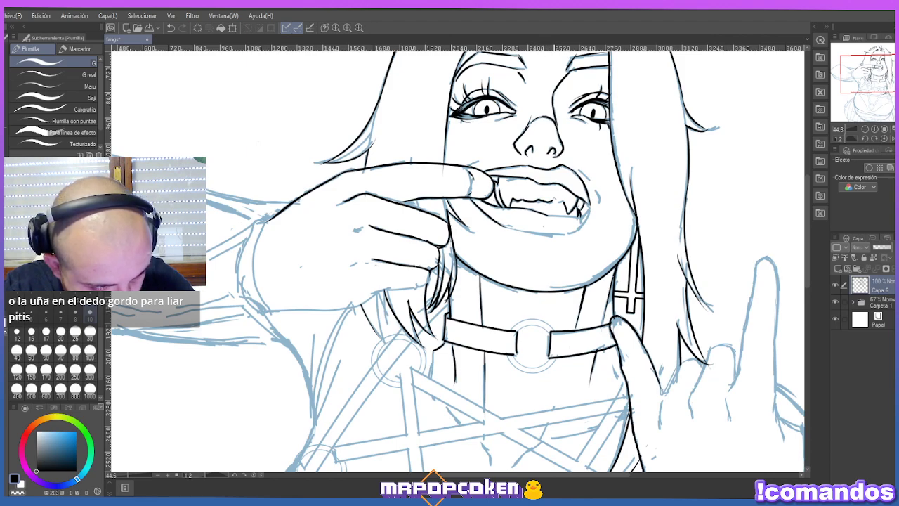
{"action": "key", "text": "ctrl+z"}
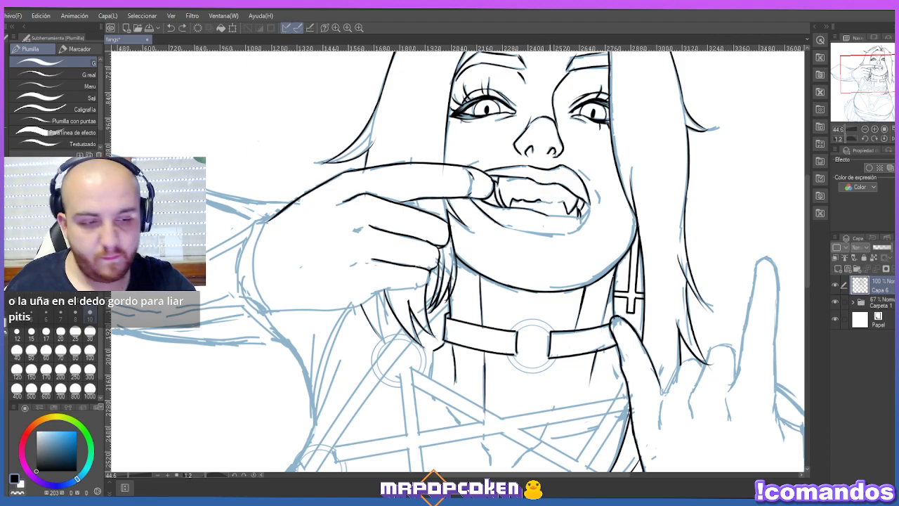
{"action": "left_click_drag", "start_coordinate": [539, 201], "coordinate": [559, 200]}
{"action": "key", "text": "ctrl+z"}
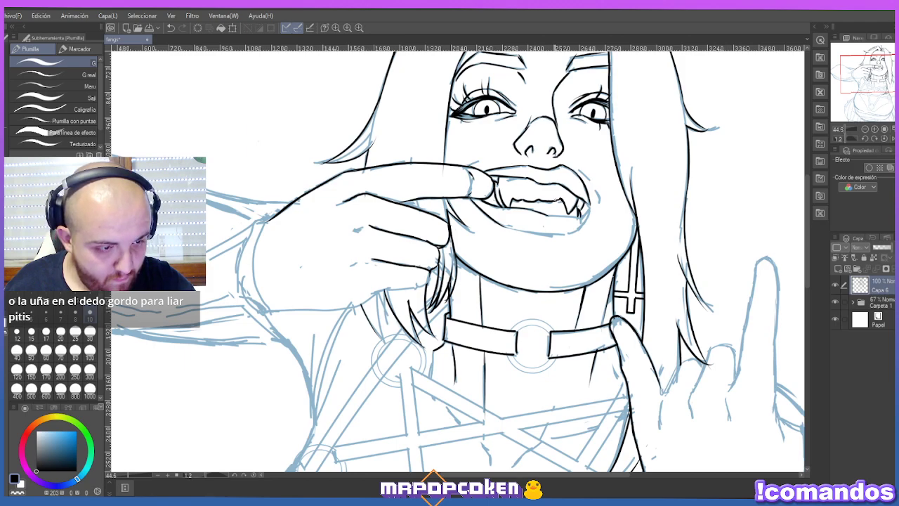
{"action": "left_click_drag", "start_coordinate": [556, 201], "coordinate": [563, 199]}
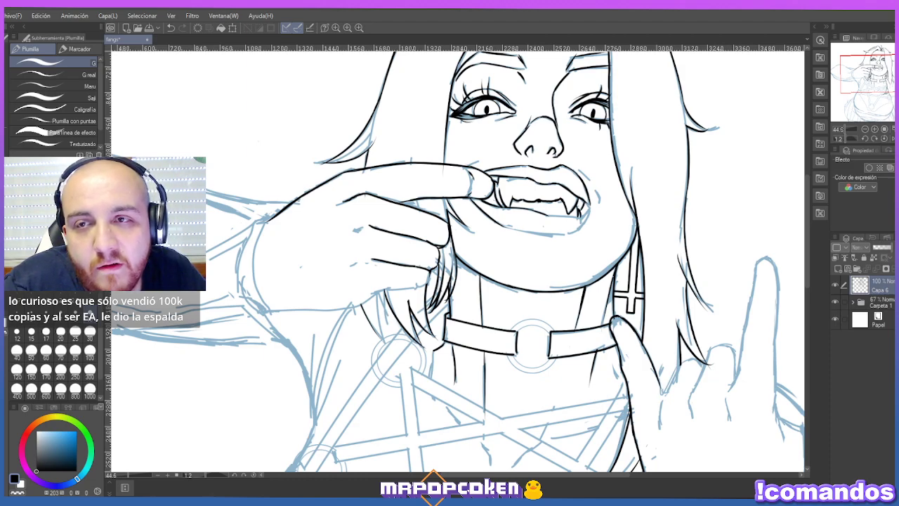
Switch to the browser and play the Instagram reference video, pausing it on a frame that shows the woman's teeth.
{"action": "key", "text": "alt+Tab"}
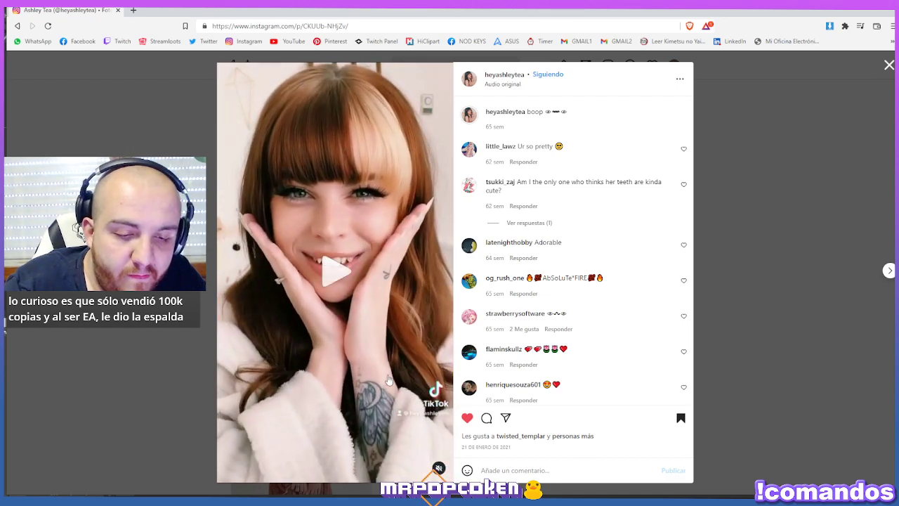
{"action": "left_click", "coordinate": [351, 378]}
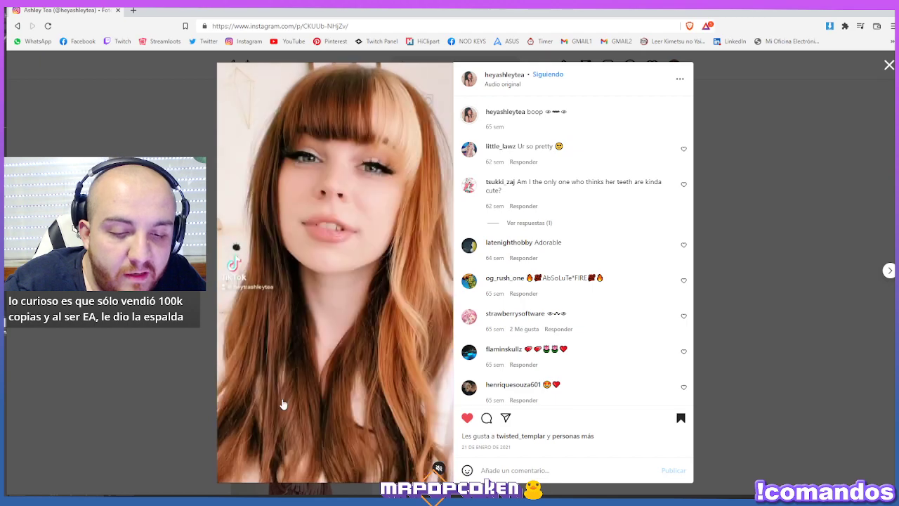
{"action": "left_click", "coordinate": [283, 404]}
{"action": "left_click", "coordinate": [282, 404]}
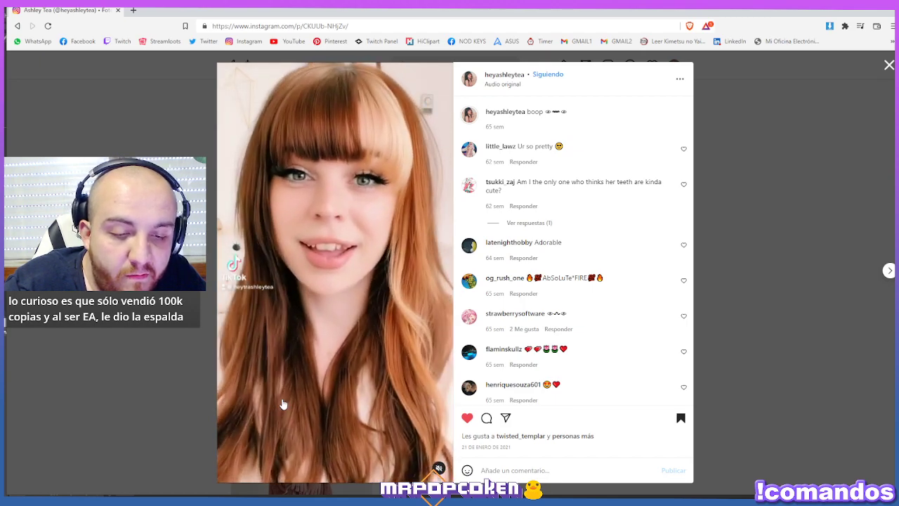
{"action": "left_click", "coordinate": [283, 404]}
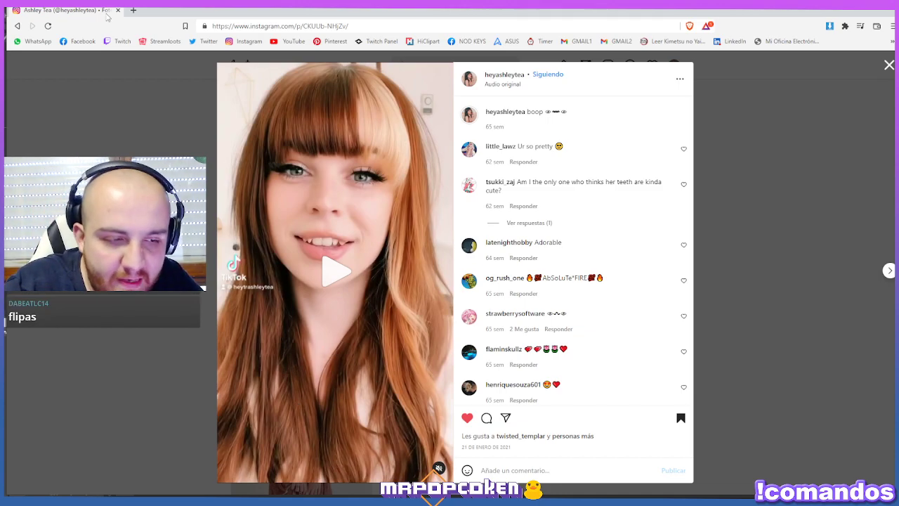
Copy the web address of the Instagram reference post, check the opened post and return to the drawing in Clip Studio Paint.
{"action": "left_click", "coordinate": [296, 26]}
{"action": "right_click", "coordinate": [297, 26]}
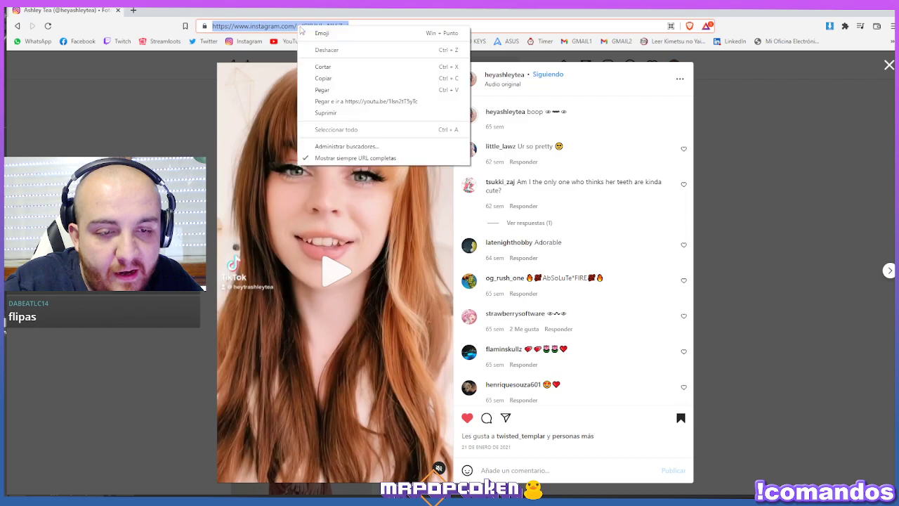
{"action": "left_click", "coordinate": [323, 77]}
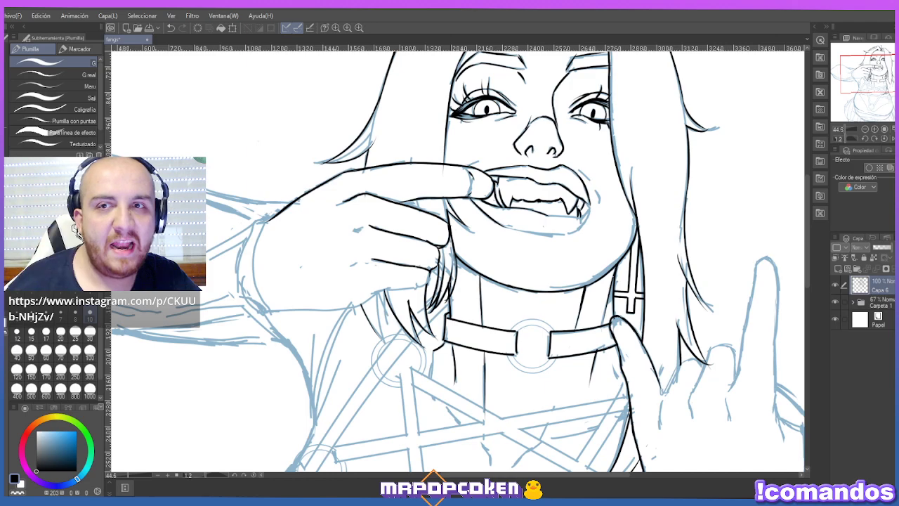
{"action": "key", "text": "alt+Tab"}
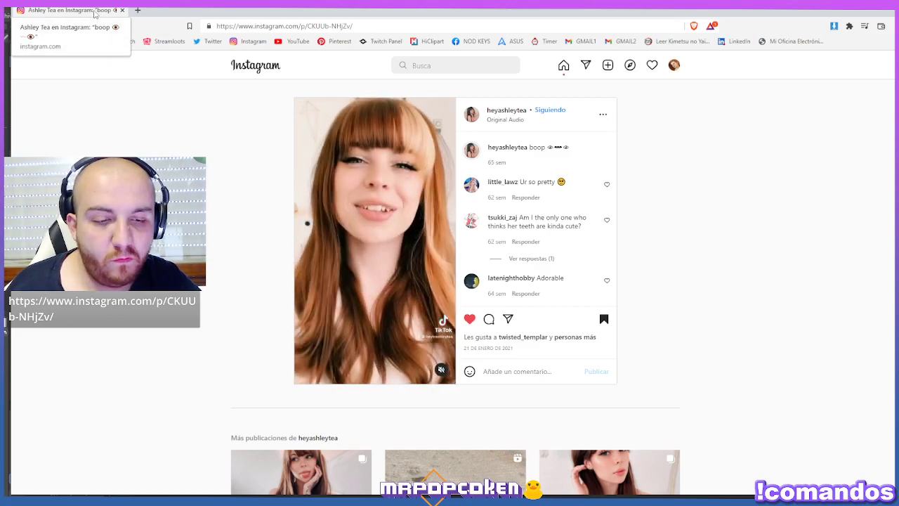
{"action": "key", "text": "alt+Tab"}
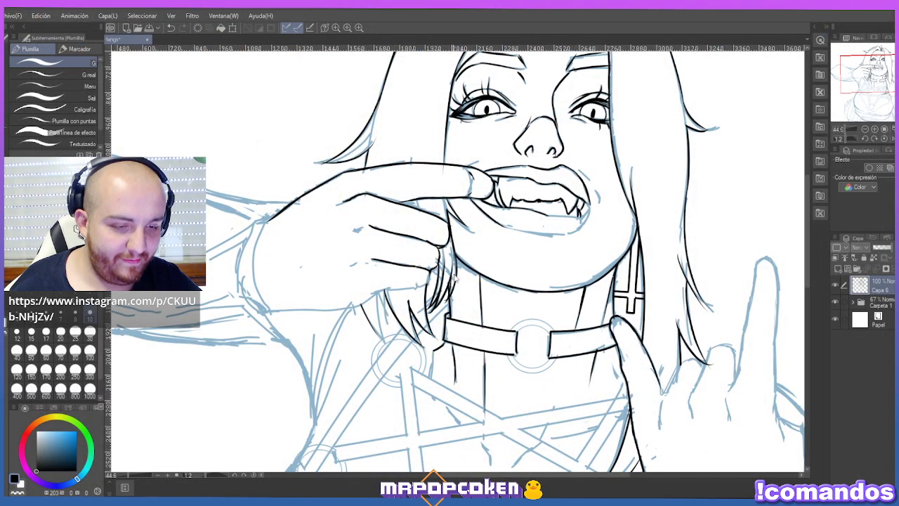
Ink the underside of the lowest curled finger on the hand that pulls the lip.
{"action": "scroll", "coordinate": [414, 286], "scroll_direction": "down", "scroll_amount": 1}
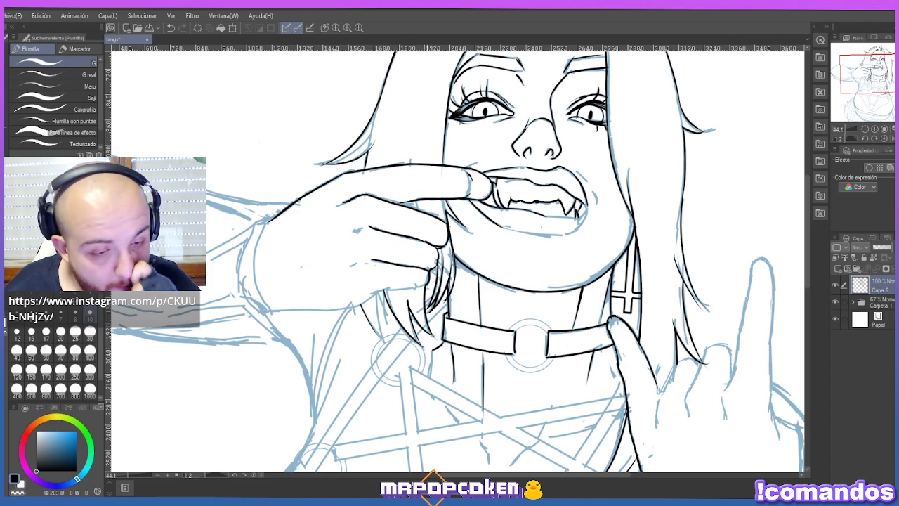
{"action": "mouse_move", "coordinate": [386, 289]}
{"action": "left_mouse_down"}
{"action": "mouse_move", "coordinate": [370, 293]}
{"action": "mouse_move", "coordinate": [424, 284]}
{"action": "left_mouse_up"}
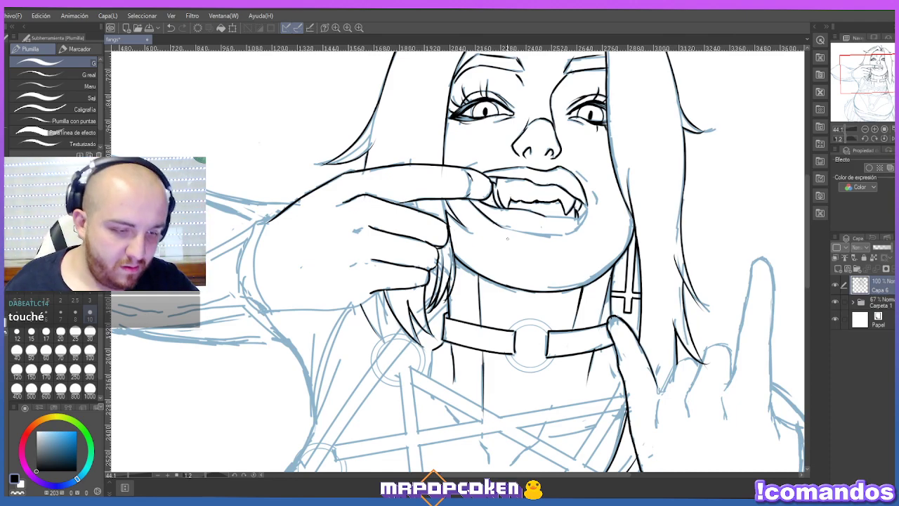
Ink the pointed hair strands below the curled fingers, undoing and redrawing strokes until they follow the sketch.
{"action": "scroll", "coordinate": [508, 239], "scroll_direction": "down", "scroll_amount": 1}
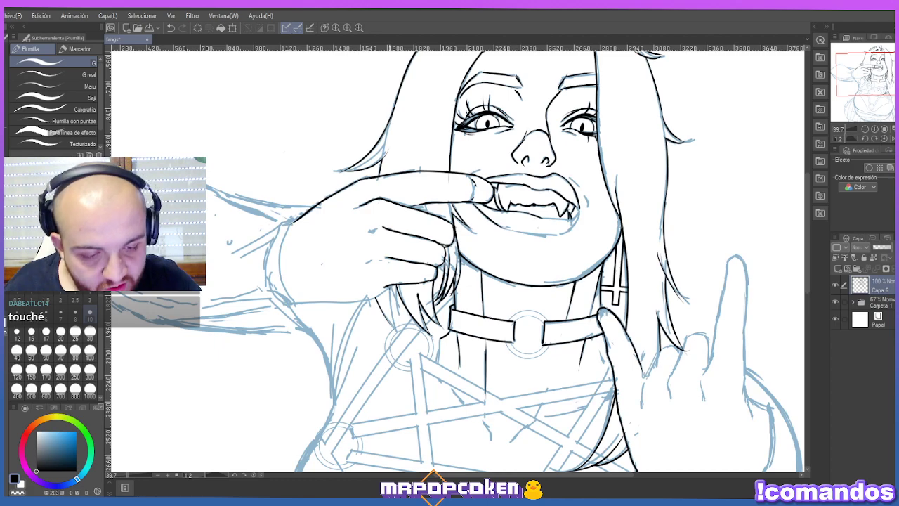
{"action": "left_click_drag", "start_coordinate": [372, 298], "coordinate": [392, 285]}
{"action": "key", "text": "ctrl+z"}
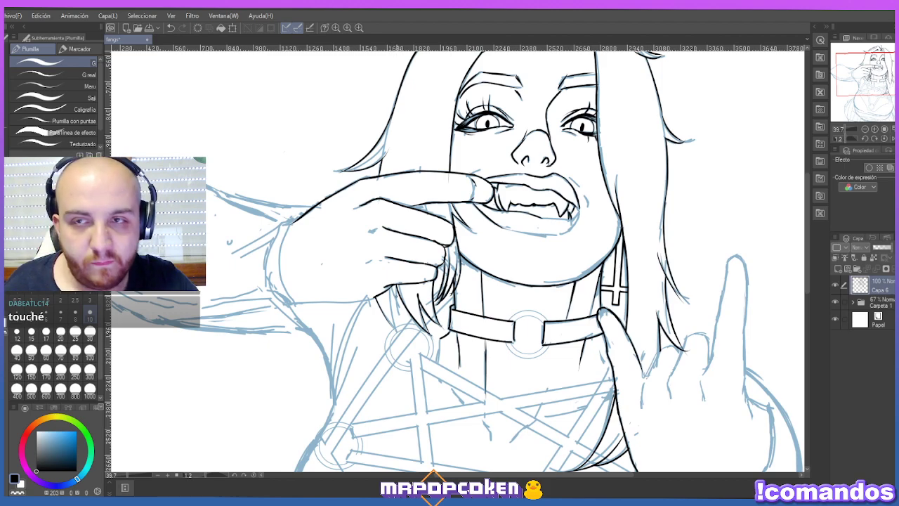
{"action": "left_click_drag", "start_coordinate": [392, 288], "coordinate": [398, 335]}
{"action": "key", "text": "ctrl+z"}
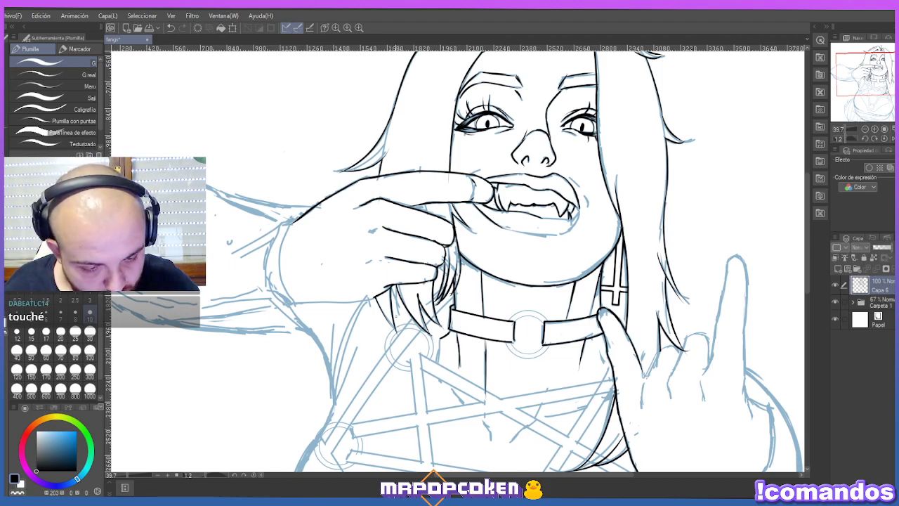
{"action": "left_click_drag", "start_coordinate": [378, 298], "coordinate": [399, 334]}
{"action": "key", "text": "ctrl+z"}
{"action": "key", "text": "ctrl+z"}
{"action": "key", "text": "e"}
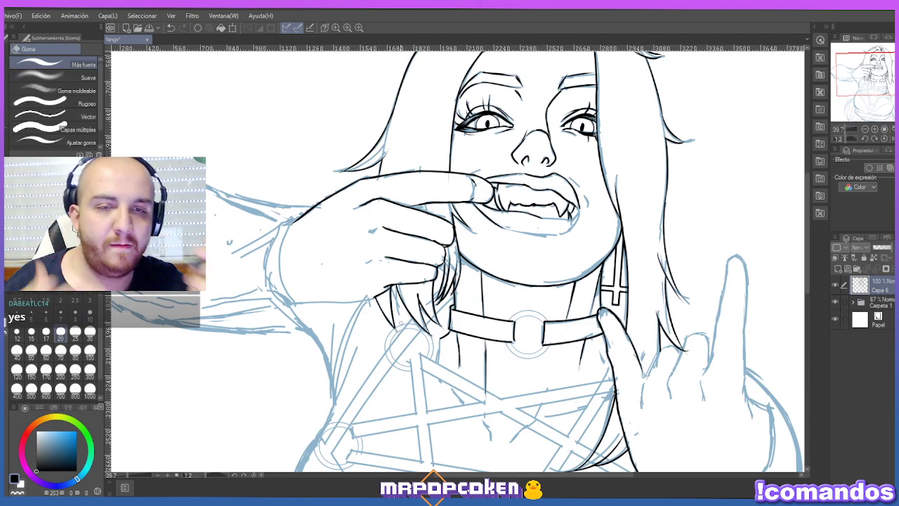
{"action": "key", "text": "p"}
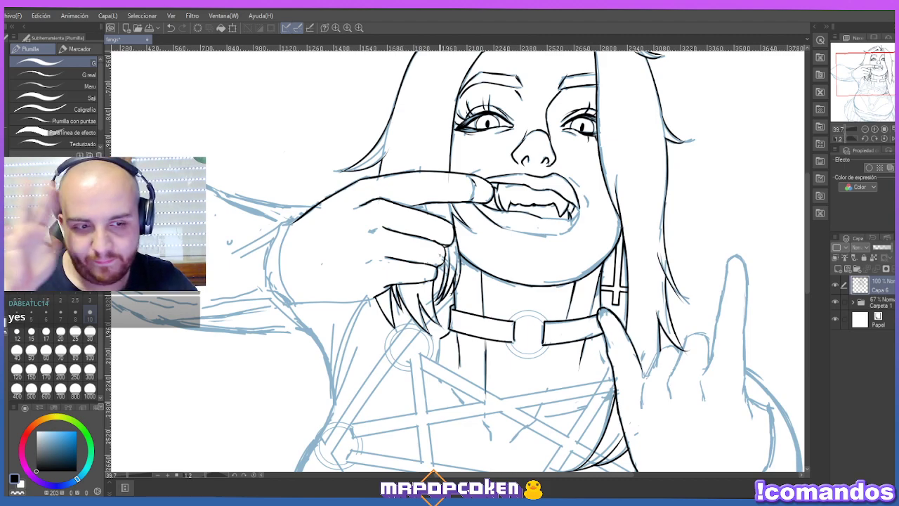
Ink the lower lip's outer contour and the short skin creases beside the far mouth corner and above the fingertip.
{"action": "scroll", "coordinate": [440, 257], "scroll_direction": "down", "scroll_amount": 3}
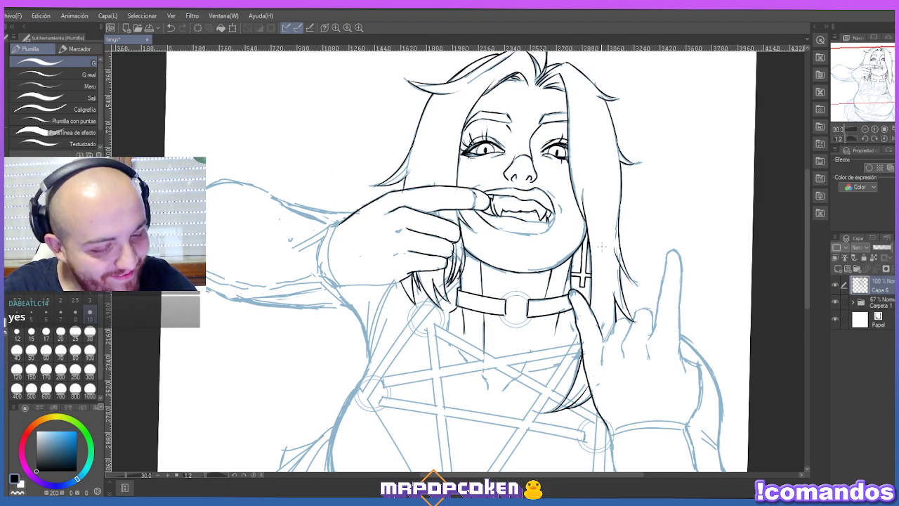
{"action": "scroll", "coordinate": [602, 246], "scroll_direction": "up", "scroll_amount": 3}
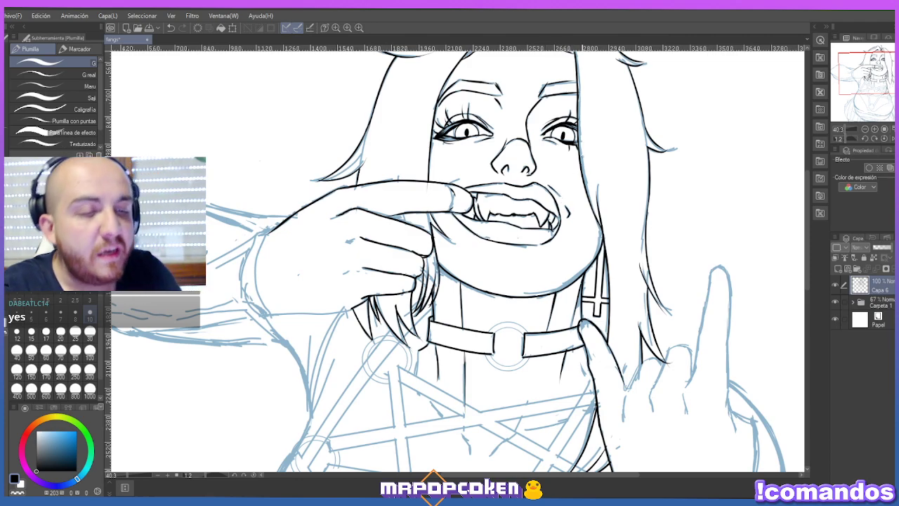
{"action": "left_click_drag", "start_coordinate": [475, 174], "coordinate": [449, 184]}
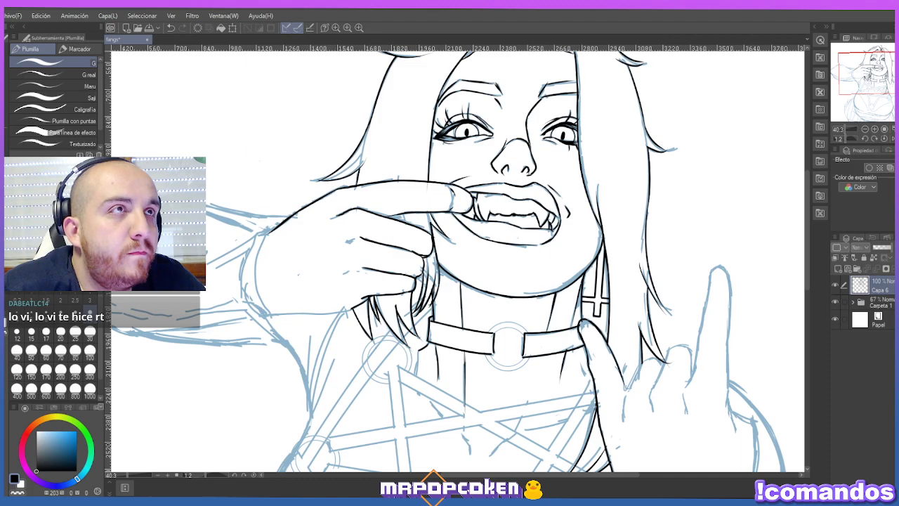
Switch to the browser, reposition its window and view the Sylvanas commission artwork in the Instagram post.
{"action": "key", "text": "alt+Tab"}
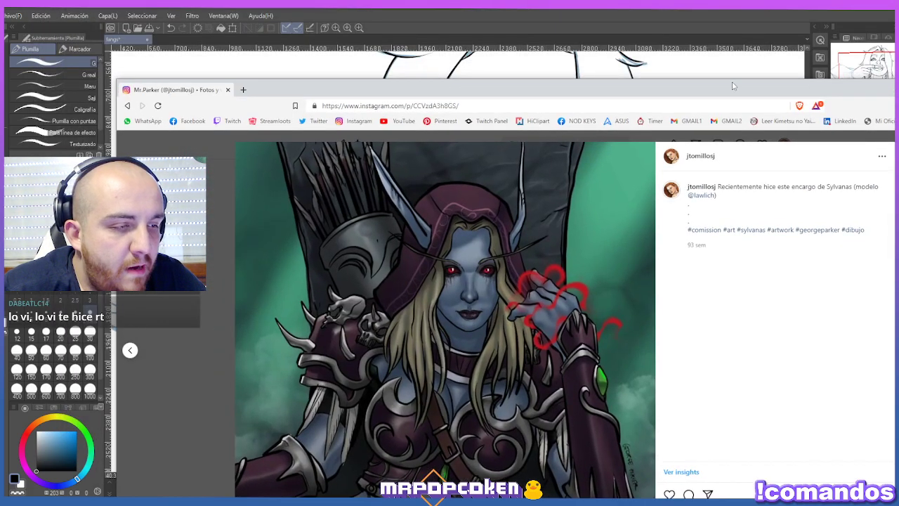
{"action": "left_click_drag", "start_coordinate": [733, 86], "coordinate": [715, 10]}
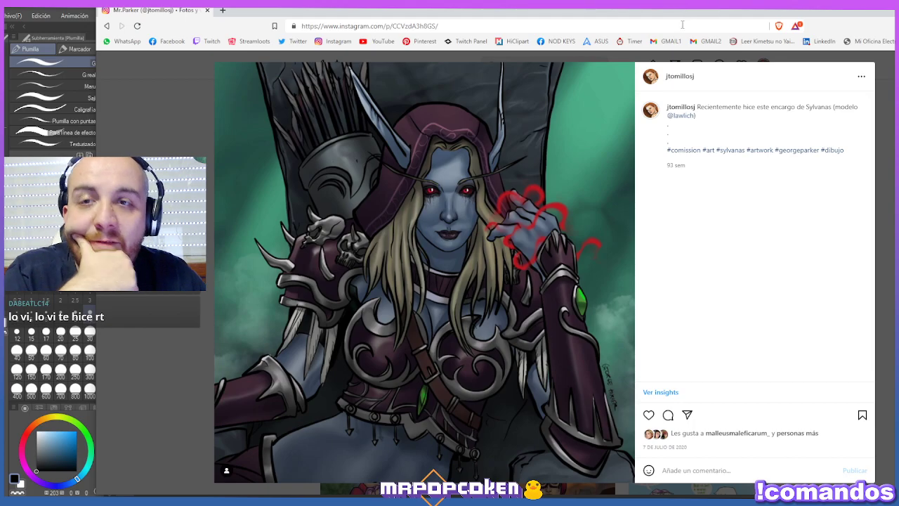
{"action": "middle_click", "coordinate": [183, 18]}
Return to the drawing and ink the throat notch and the collarbone line on the side of the lip-pulling hand.
{"action": "scroll", "coordinate": [564, 261], "scroll_direction": "down", "scroll_amount": 2}
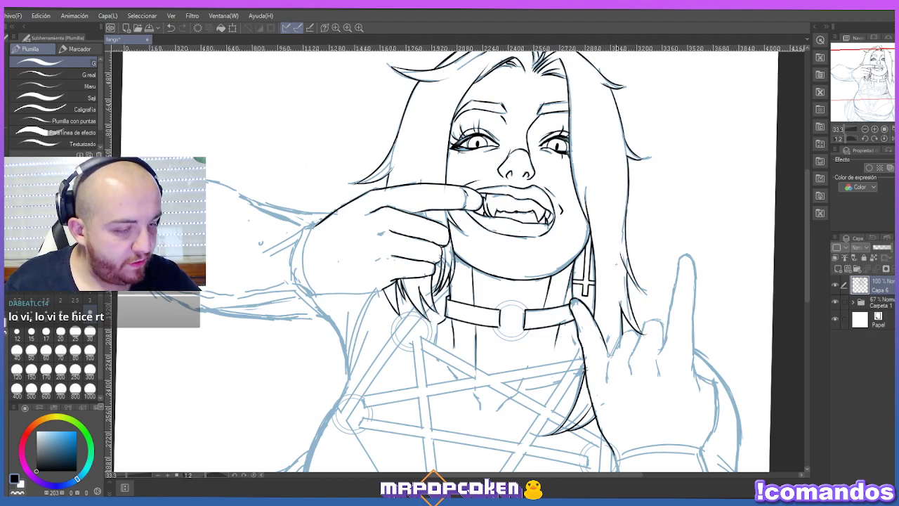
{"action": "scroll", "coordinate": [596, 394], "scroll_direction": "up", "scroll_amount": 2}
{"action": "key", "text": "e"}
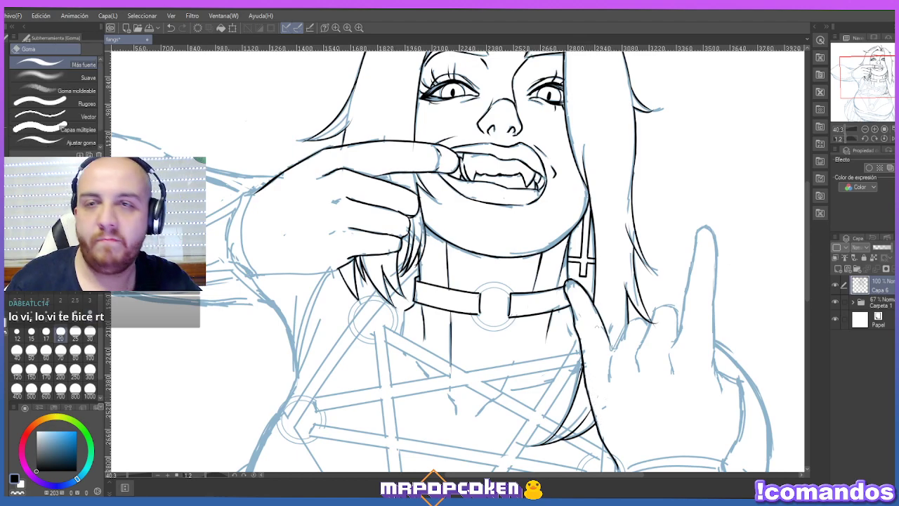
{"action": "key", "text": "p"}
{"action": "scroll", "coordinate": [660, 270], "scroll_direction": "down", "scroll_amount": 1}
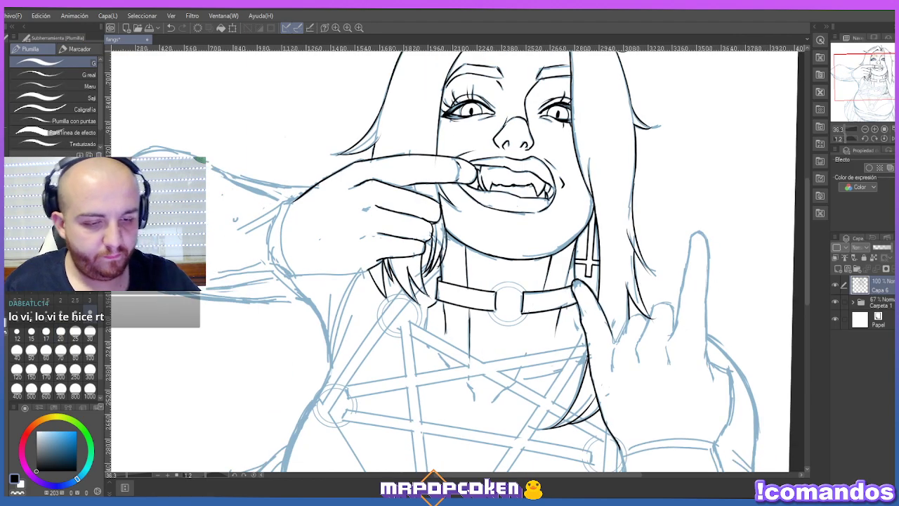
{"action": "scroll", "coordinate": [643, 227], "scroll_direction": "down", "scroll_amount": 4}
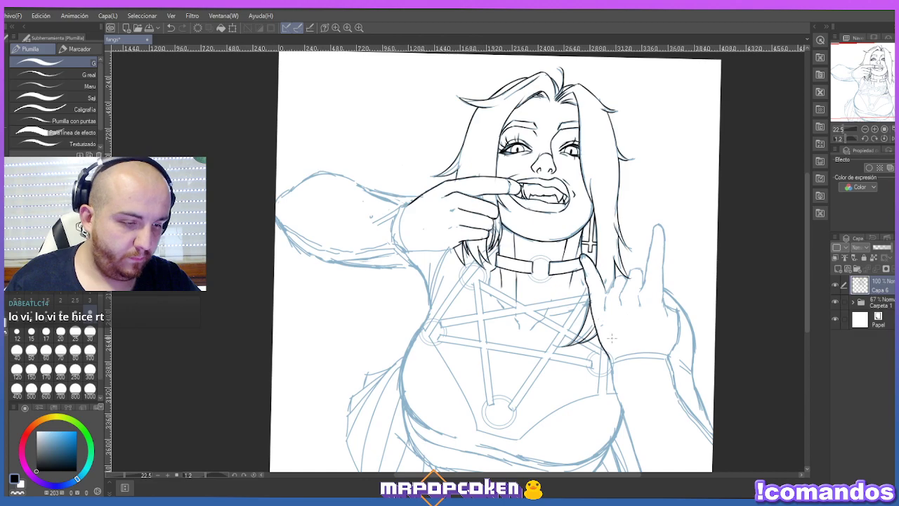
{"action": "scroll", "coordinate": [610, 328], "scroll_direction": "up", "scroll_amount": 3}
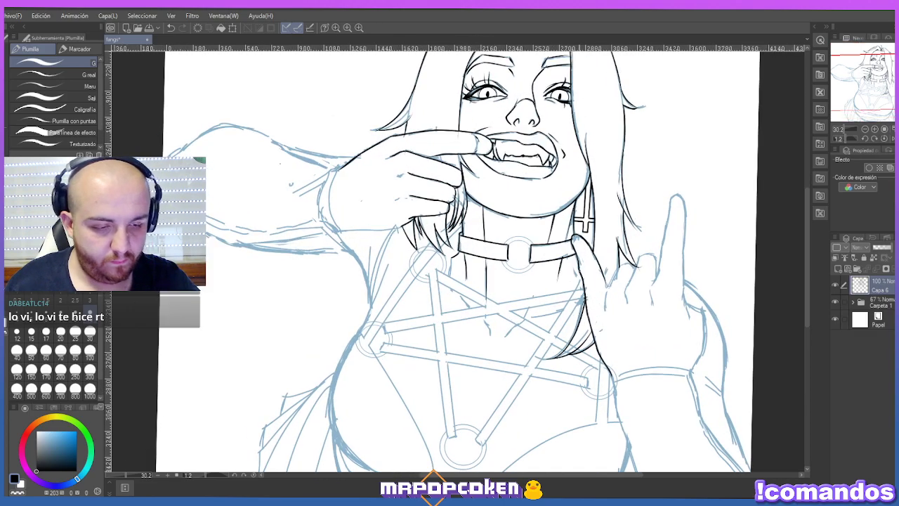
{"action": "left_click_drag", "start_coordinate": [485, 317], "coordinate": [490, 331]}
{"action": "left_click_drag", "start_coordinate": [451, 286], "coordinate": [472, 305]}
Ink the long neck tendon line and the hooked collarbone line on the side of the raised hand.
{"action": "left_click_drag", "start_coordinate": [520, 322], "coordinate": [510, 332]}
{"action": "left_click_drag", "start_coordinate": [540, 277], "coordinate": [521, 323]}
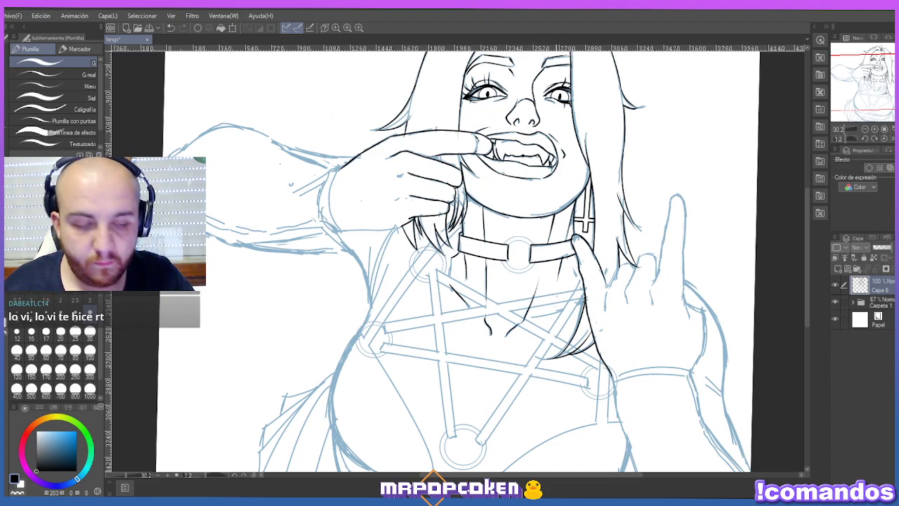
{"action": "left_click_drag", "start_coordinate": [554, 289], "coordinate": [546, 314]}
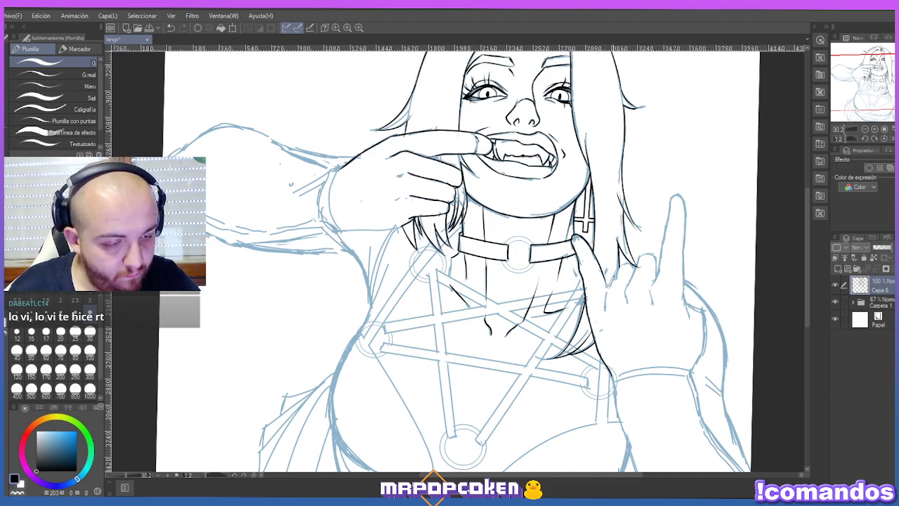
{"action": "left_click_drag", "start_coordinate": [616, 267], "coordinate": [602, 309]}
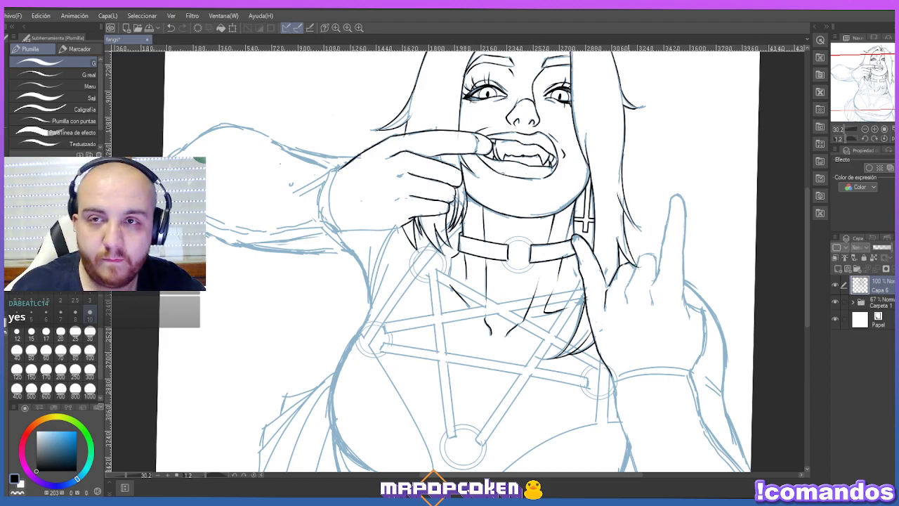
Ink the contours of the two folded fingers on the raised hand.
{"action": "key", "text": "ctrl+z"}
{"action": "key", "text": "ctrl+z"}
{"action": "left_click_drag", "start_coordinate": [629, 270], "coordinate": [635, 263]}
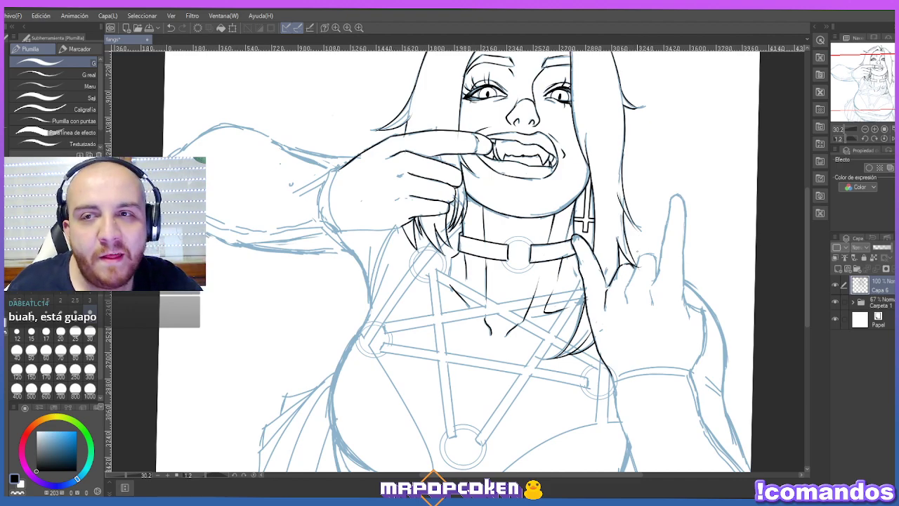
{"action": "key", "text": "e"}
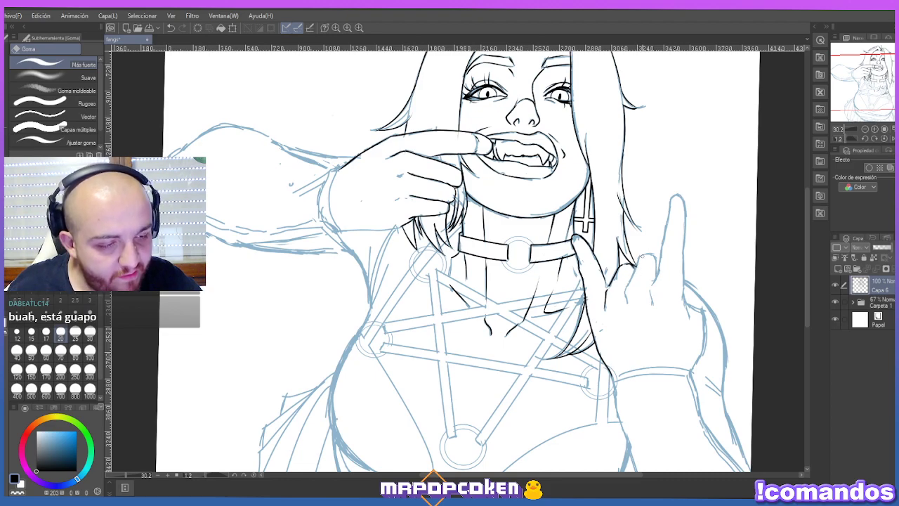
{"action": "key", "text": "p"}
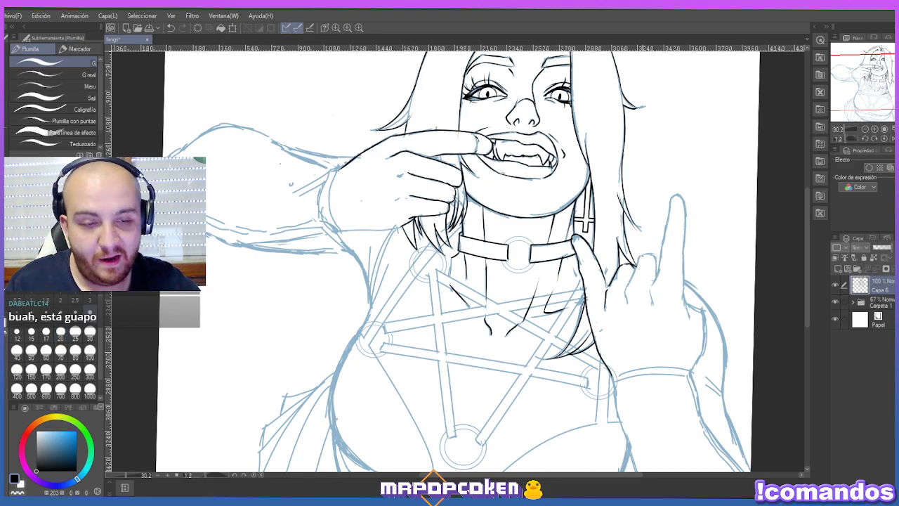
{"action": "left_click_drag", "start_coordinate": [640, 254], "coordinate": [626, 305]}
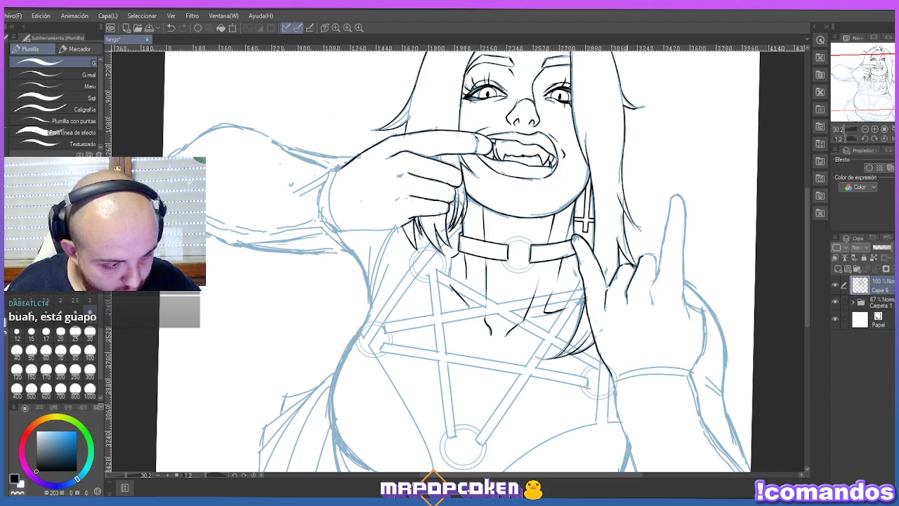
{"action": "mouse_move", "coordinate": [641, 256]}
{"action": "left_mouse_down"}
{"action": "mouse_move", "coordinate": [658, 258]}
{"action": "mouse_move", "coordinate": [648, 313]}
{"action": "left_mouse_up"}
{"action": "key", "text": "ctrl+z"}
{"action": "key", "text": "ctrl+z"}
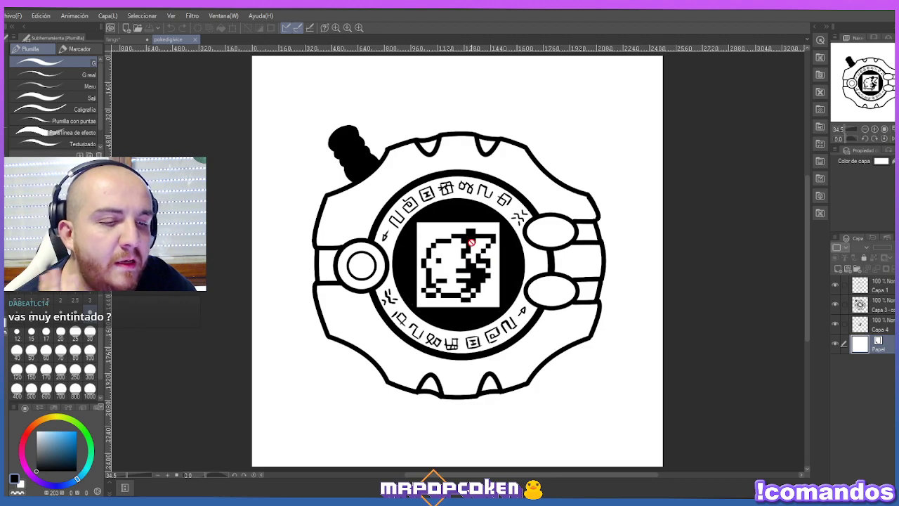
View the whole pokedigivice drawing and close it to return to the fanged woman's line art.
{"action": "scroll", "coordinate": [472, 233], "scroll_direction": "down", "scroll_amount": 1}
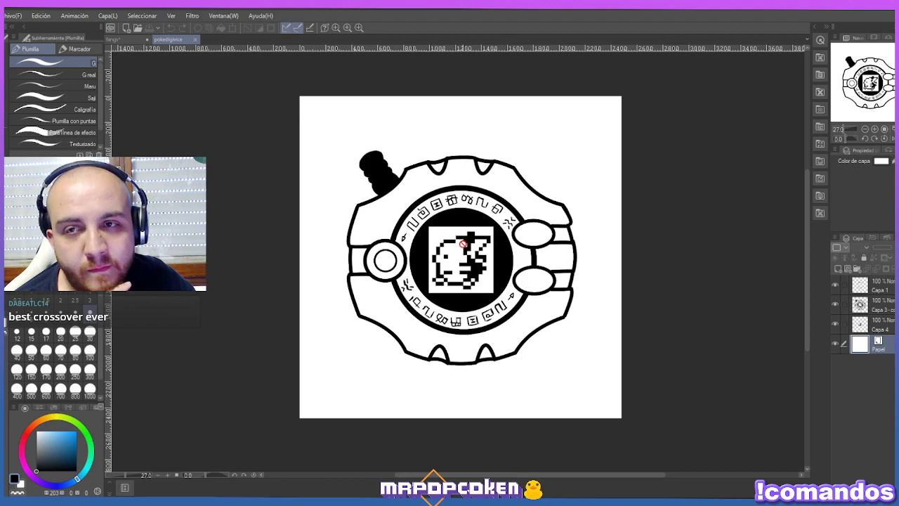
{"action": "left_click", "coordinate": [199, 42]}
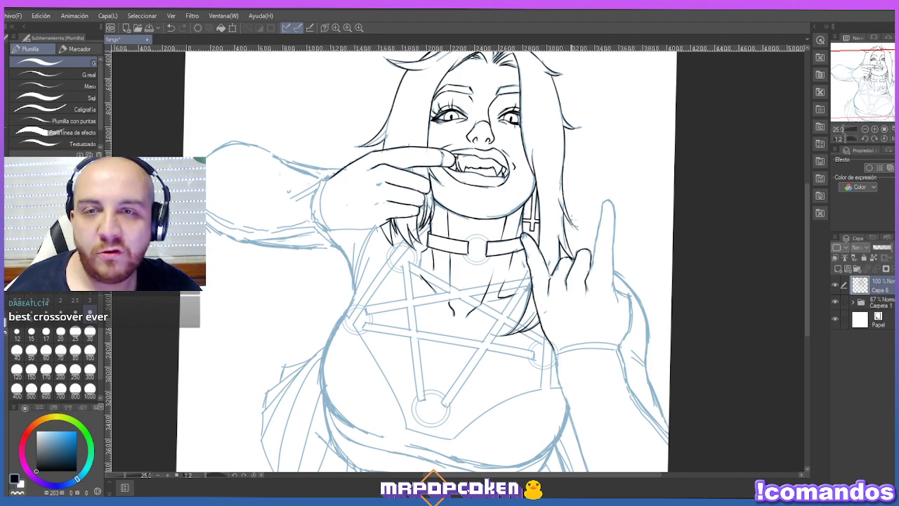
Ink the inner edge of the raised hand's upright finger, from the folded finger beside it up to the tip.
{"action": "scroll", "coordinate": [571, 201], "scroll_direction": "up", "scroll_amount": 2}
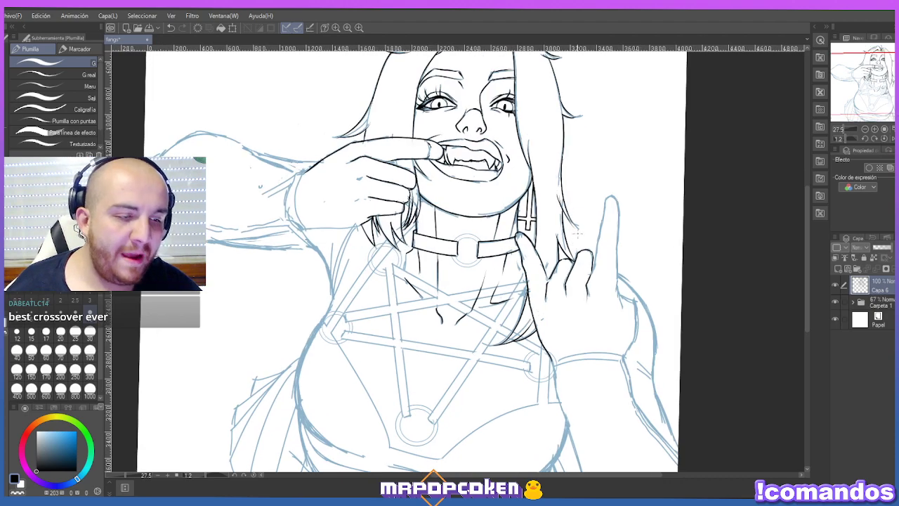
{"action": "scroll", "coordinate": [575, 246], "scroll_direction": "up", "scroll_amount": 1}
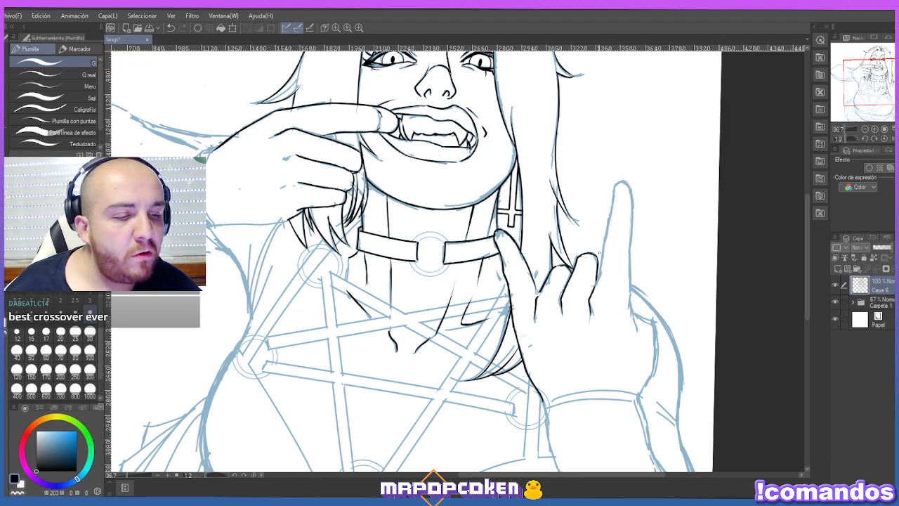
{"action": "key", "text": "u"}
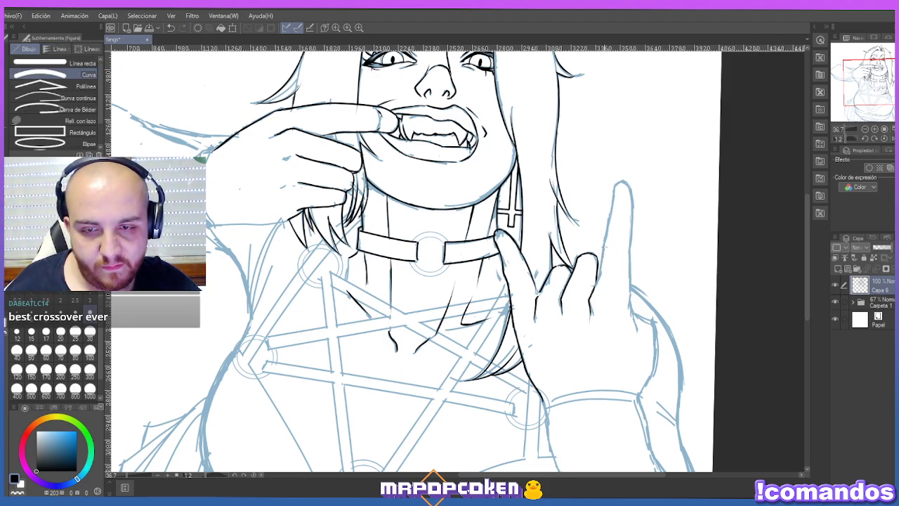
{"action": "left_click_drag", "start_coordinate": [592, 293], "coordinate": [603, 246]}
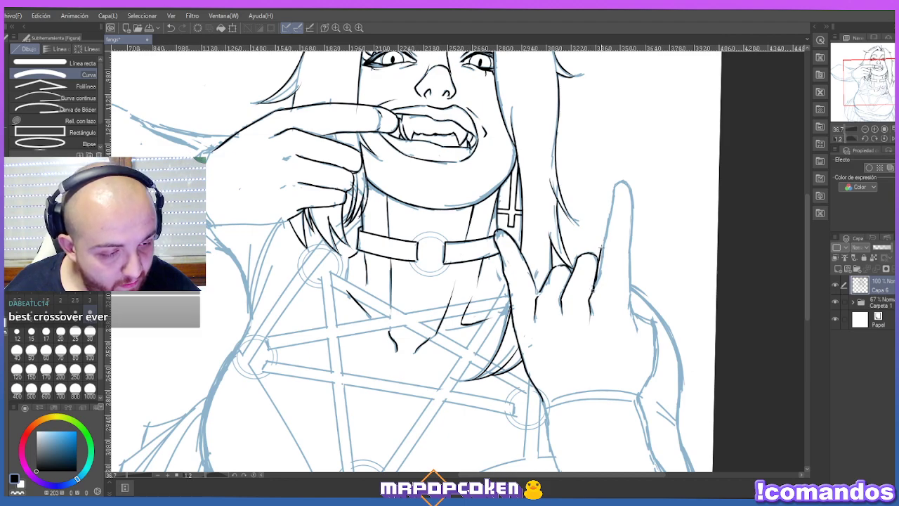
{"action": "left_click", "coordinate": [599, 254]}
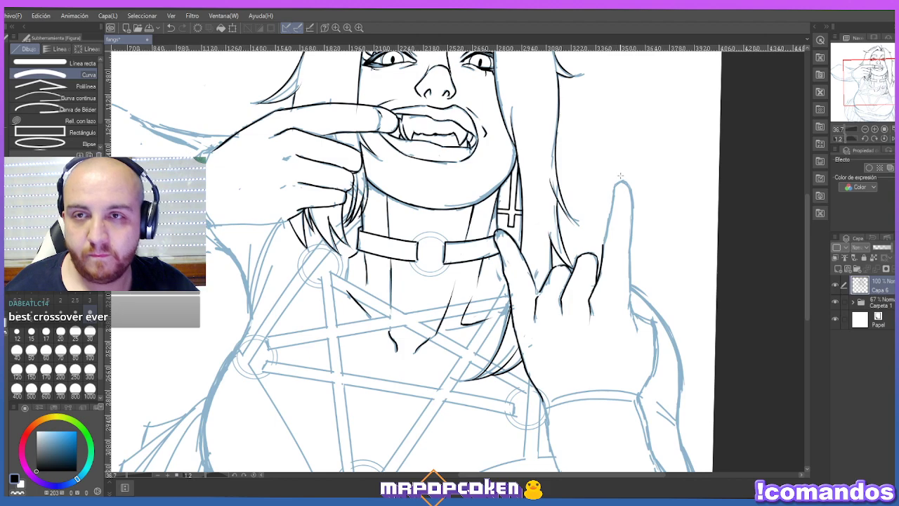
{"action": "key", "text": "p"}
{"action": "left_click_drag", "start_coordinate": [614, 189], "coordinate": [603, 239]}
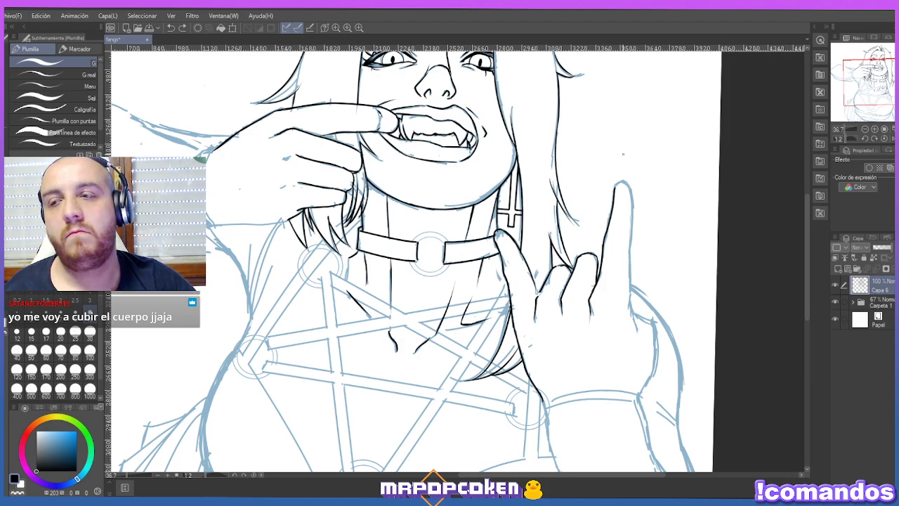
Ink the rounded tip and the long outer edge of the upright finger down to its base.
{"action": "left_click_drag", "start_coordinate": [615, 185], "coordinate": [626, 184]}
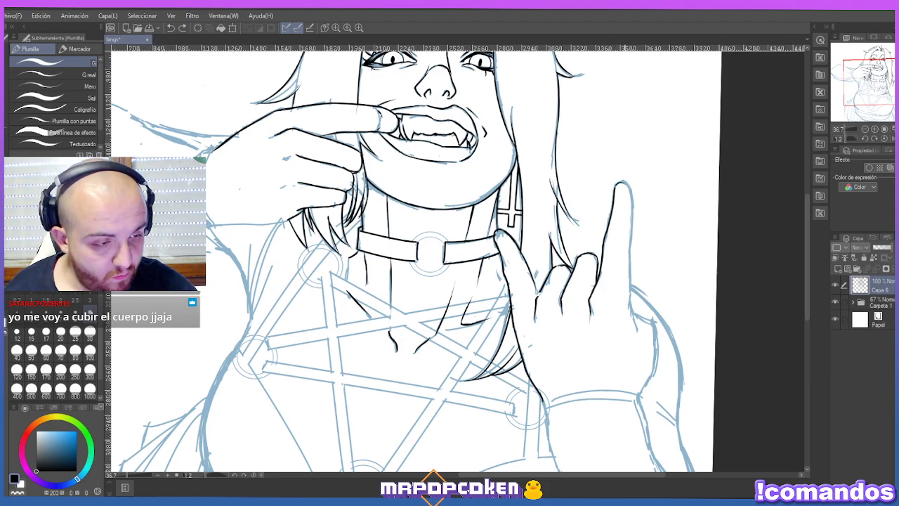
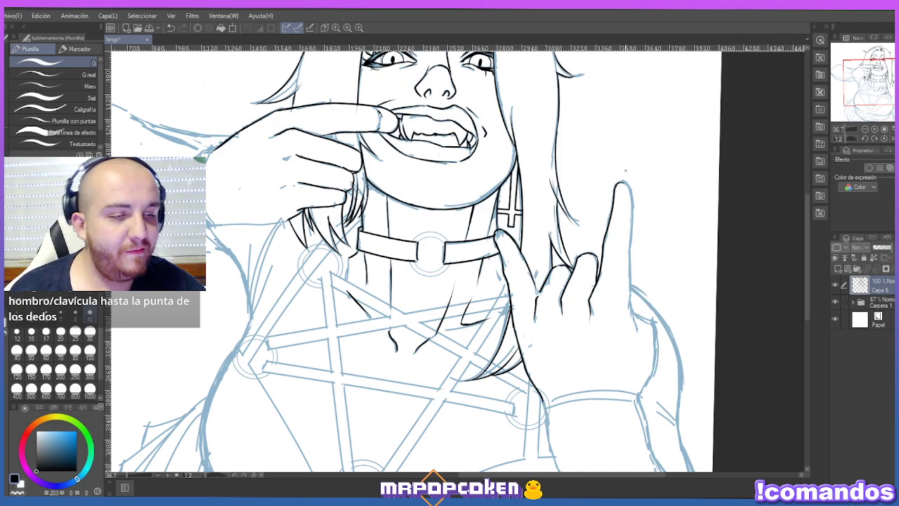
{"action": "mouse_move", "coordinate": [625, 184]}
{"action": "left_mouse_down"}
{"action": "mouse_move", "coordinate": [633, 202]}
{"action": "mouse_move", "coordinate": [630, 295]}
{"action": "left_mouse_up"}
{"action": "left_click_drag", "start_coordinate": [630, 264], "coordinate": [630, 291]}
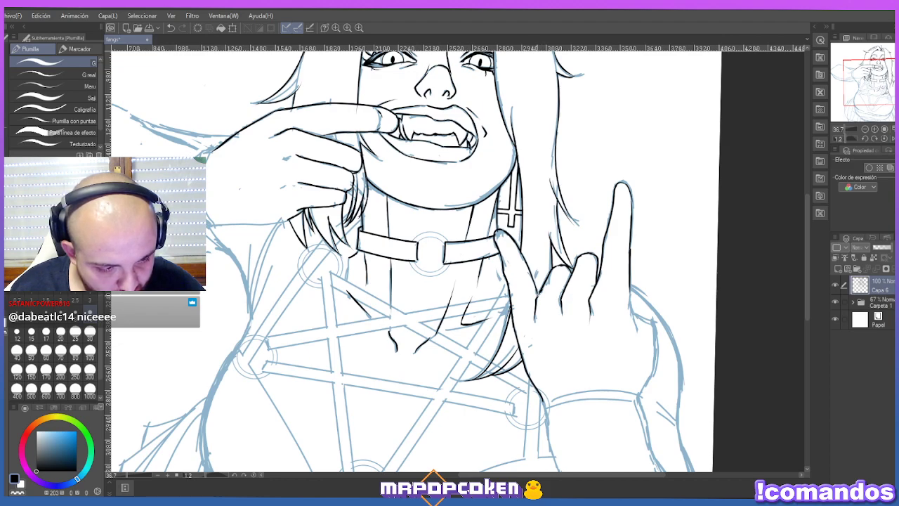
Erase the stray ink where the first folded finger meets the finger extended toward the choker.
{"action": "key", "text": "e"}
{"action": "left_click_drag", "start_coordinate": [540, 296], "coordinate": [545, 287]}
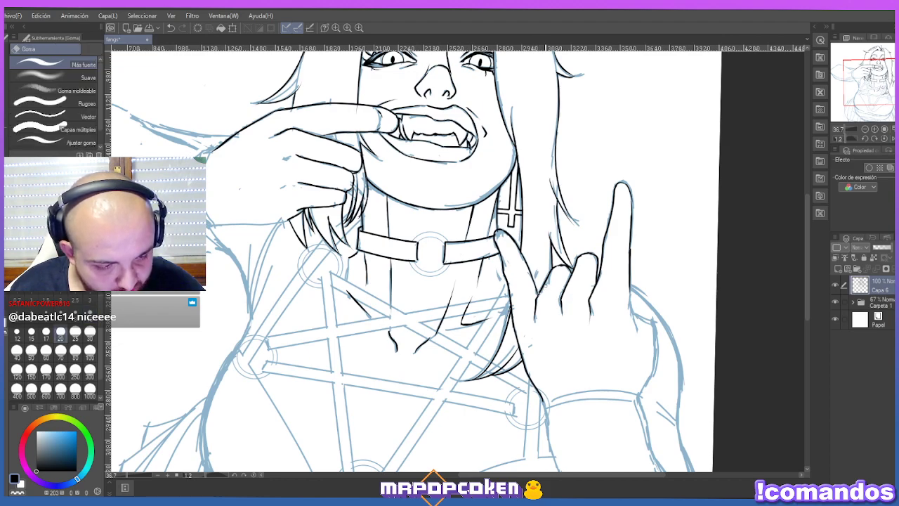
{"action": "key", "text": "p"}
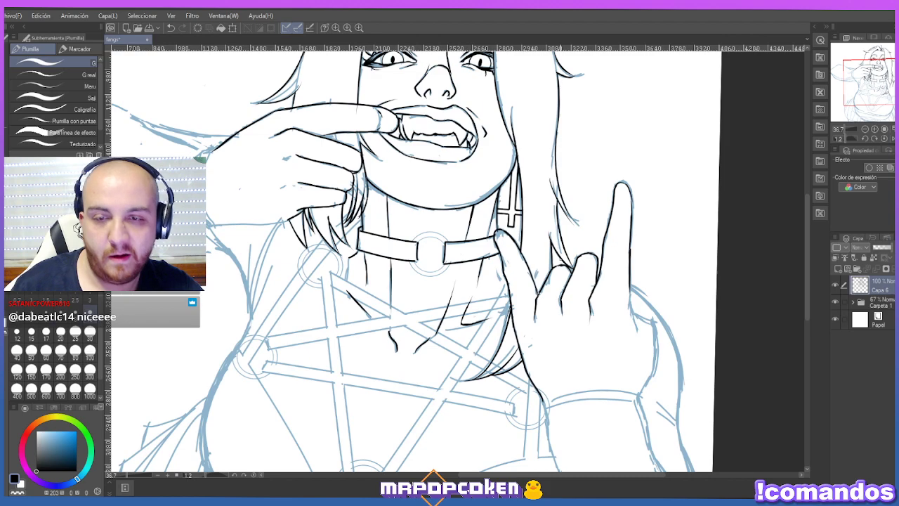
{"action": "key", "text": "e"}
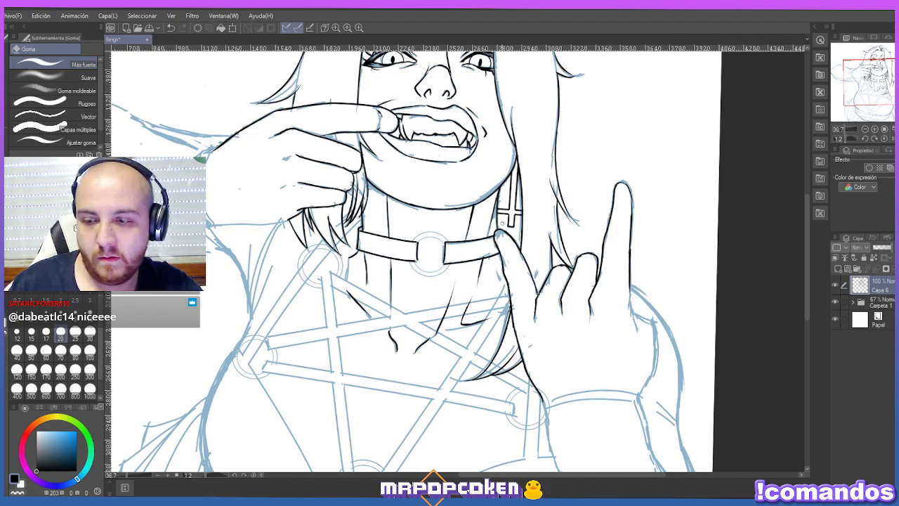
{"action": "key", "text": "p"}
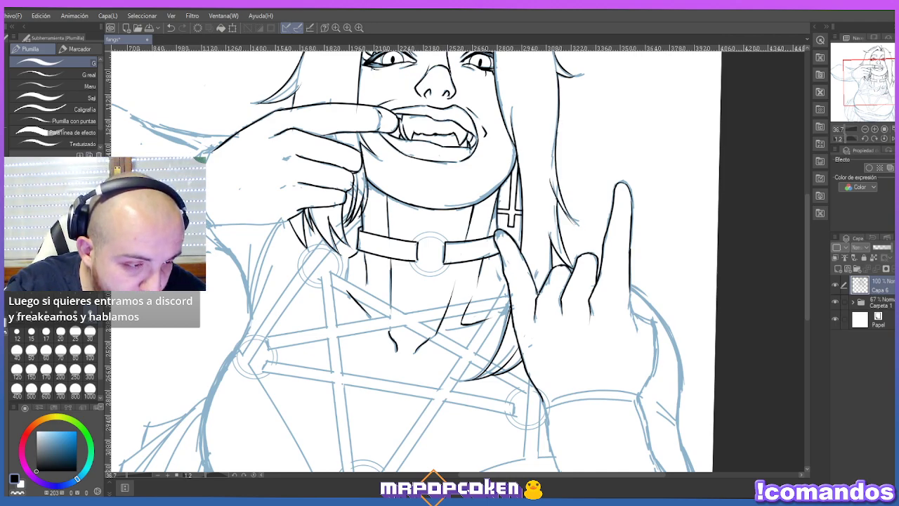
Compare the line art with and without the last edit by repeatedly undoing and redoing it.
{"action": "key", "text": "ctrl+z"}
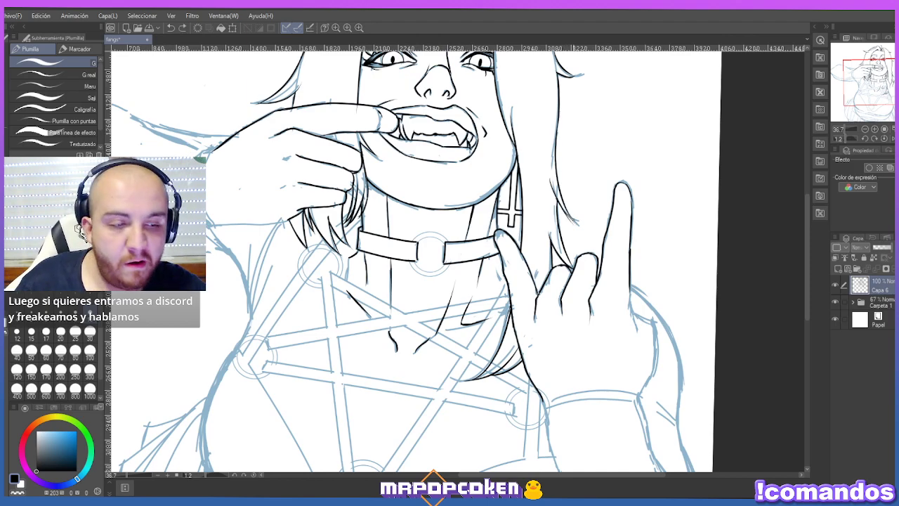
{"action": "key", "text": "ctrl+y"}
{"action": "key", "text": "ctrl+z"}
{"action": "key", "text": "ctrl+y"}
{"action": "key", "text": "ctrl+z"}
{"action": "key", "text": "ctrl+y"}
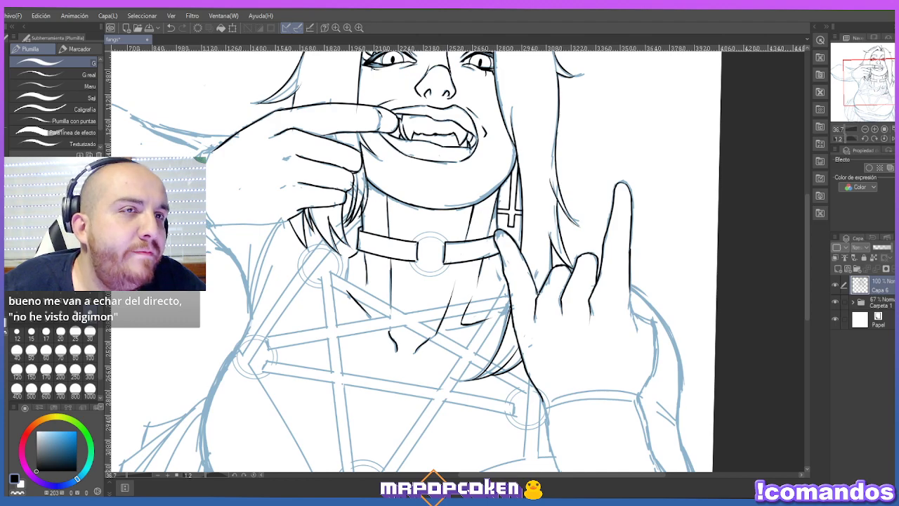
Switch to the browser and search Google for "metalgreymon".
{"action": "key", "text": "alt+Tab"}
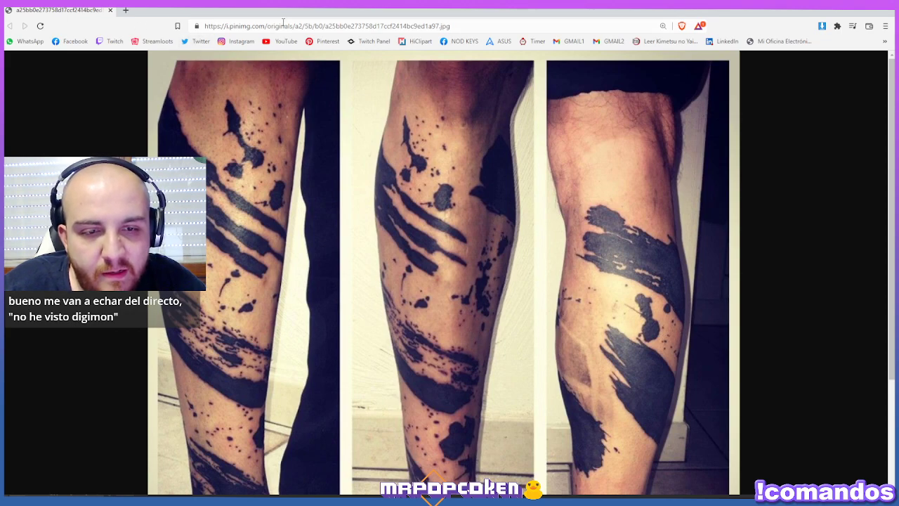
{"action": "left_click", "coordinate": [284, 26]}
{"action": "type", "text": "met"}
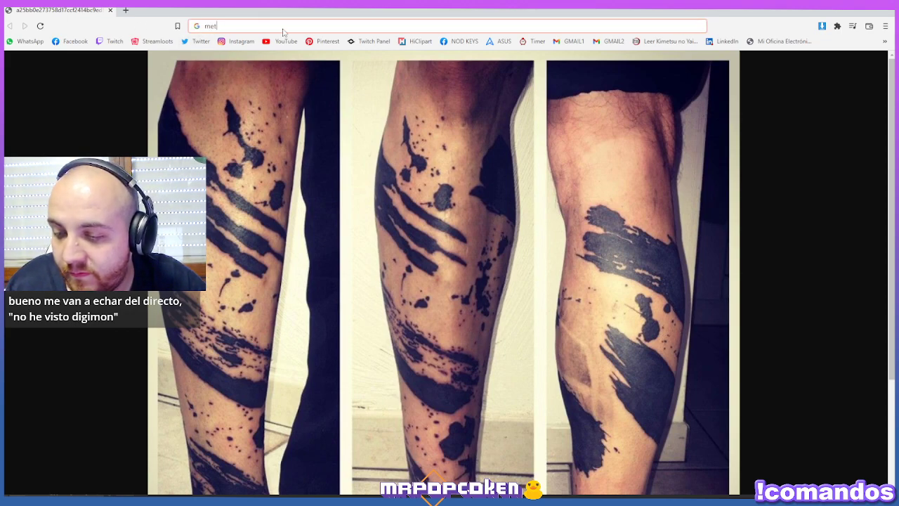
{"action": "type", "text": "algreymon"}
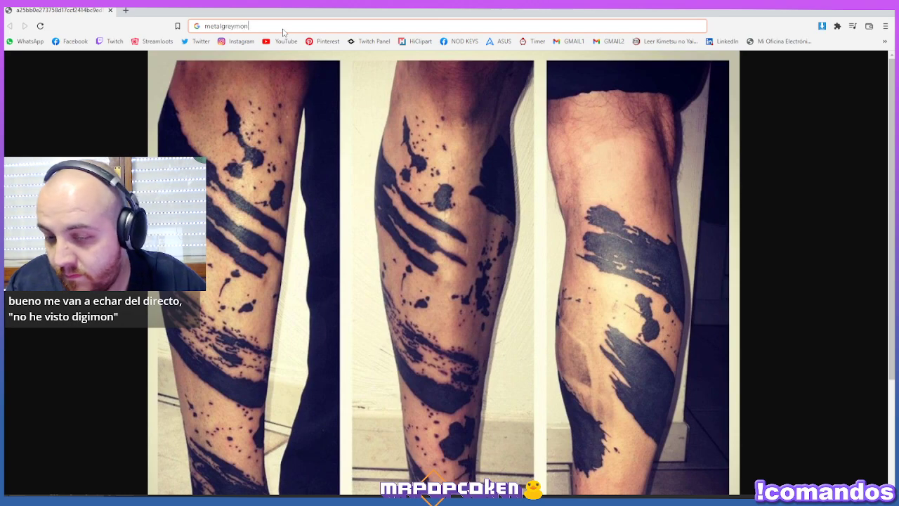
{"action": "key", "text": "Return"}
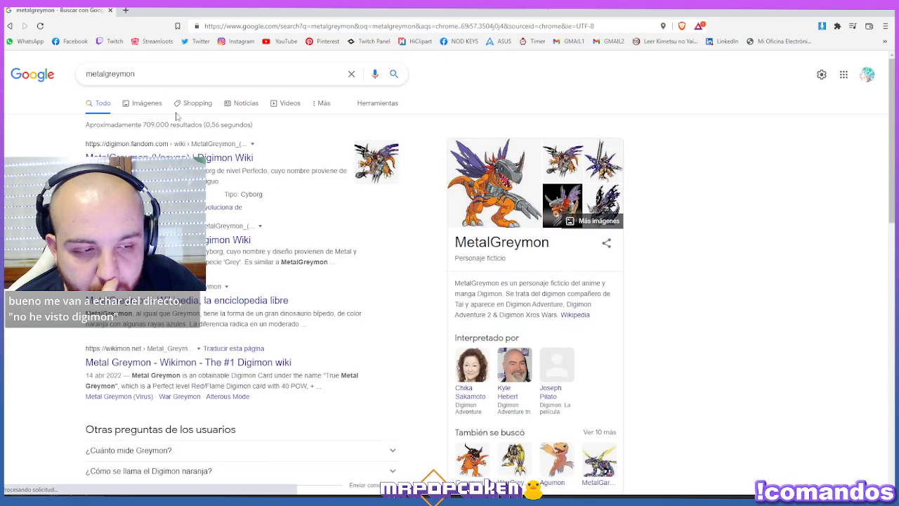
Preview several MetalGreymon illustrations in the image results and return to the drawing.
{"action": "left_click", "coordinate": [147, 104]}
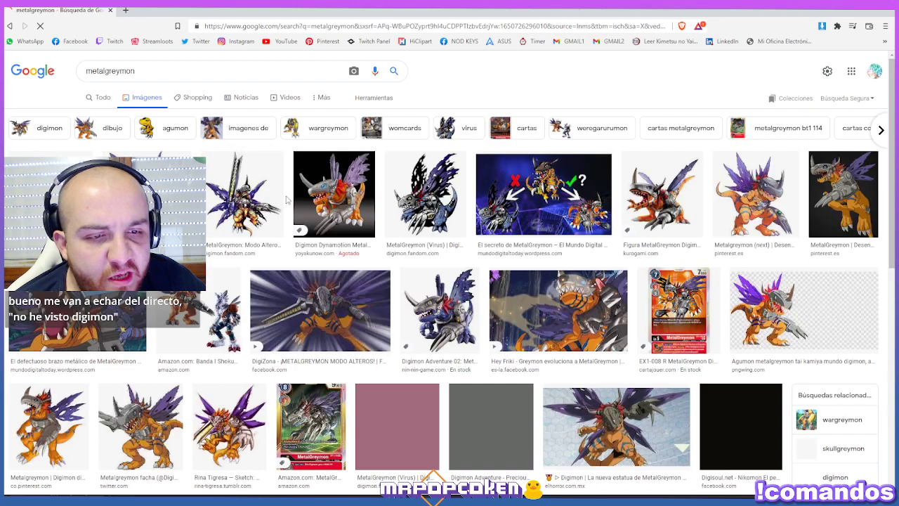
{"action": "left_click", "coordinate": [147, 193]}
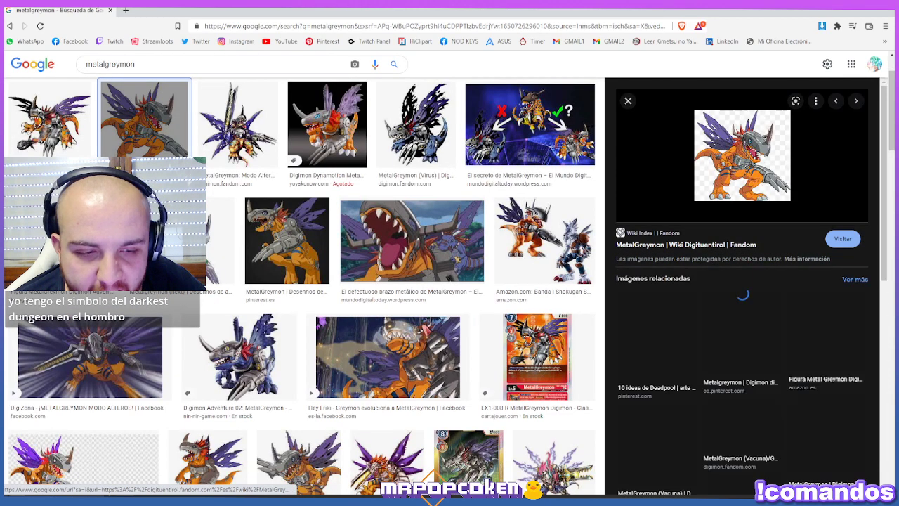
{"action": "left_click", "coordinate": [735, 327]}
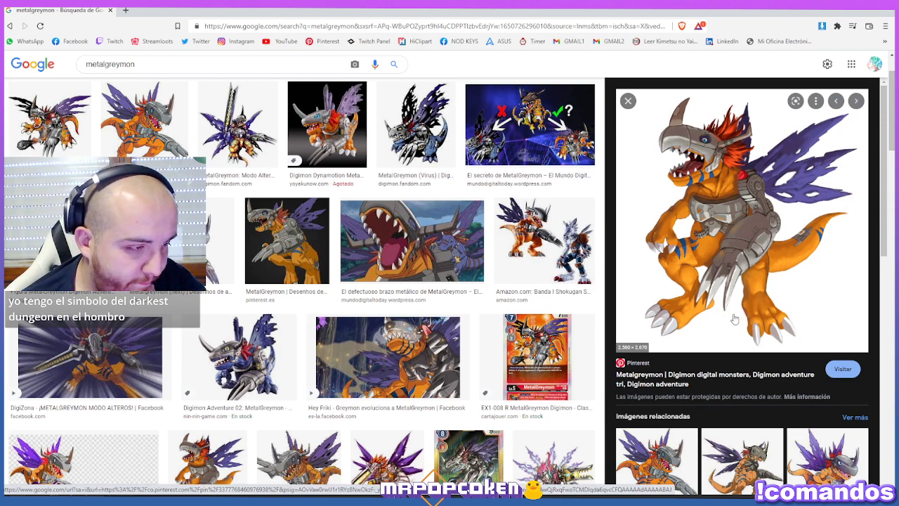
{"action": "left_click", "coordinate": [430, 370]}
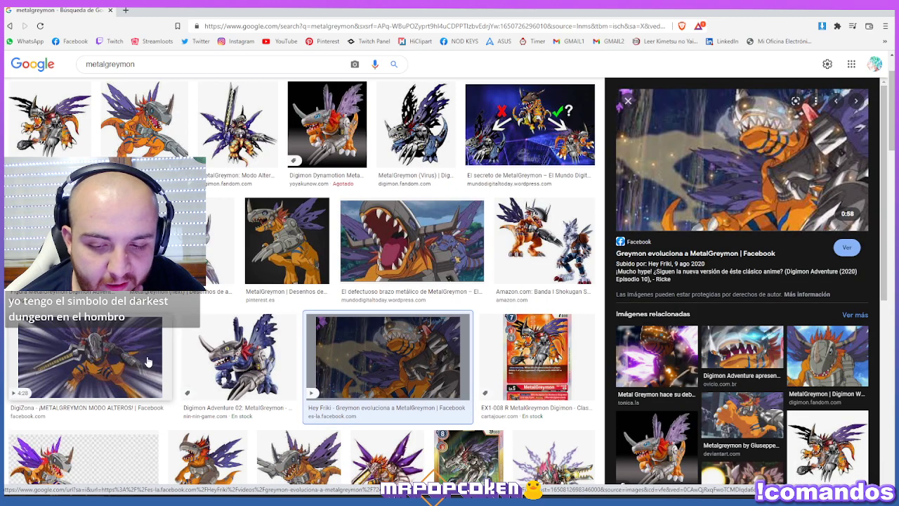
{"action": "left_click", "coordinate": [222, 243]}
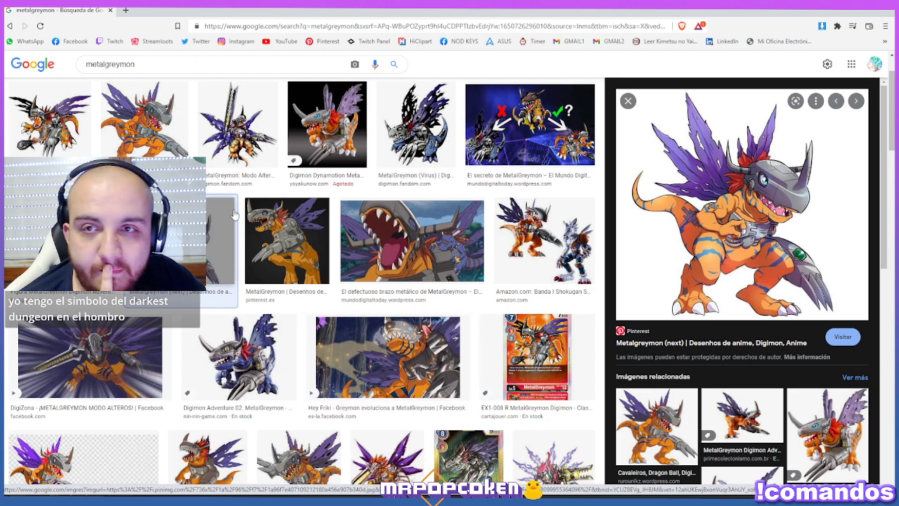
{"action": "key", "text": "alt+Tab"}
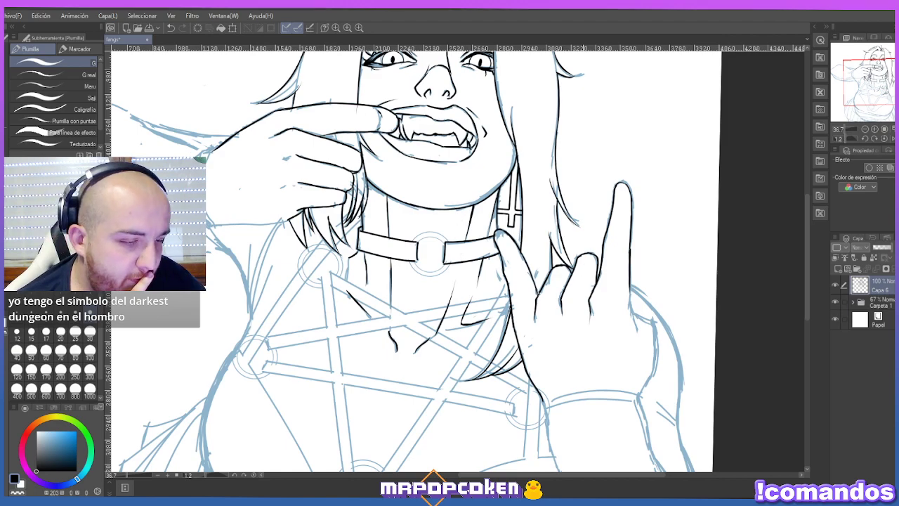
{"action": "scroll", "coordinate": [573, 260], "scroll_direction": "up", "scroll_amount": 1}
{"action": "key", "text": "e"}
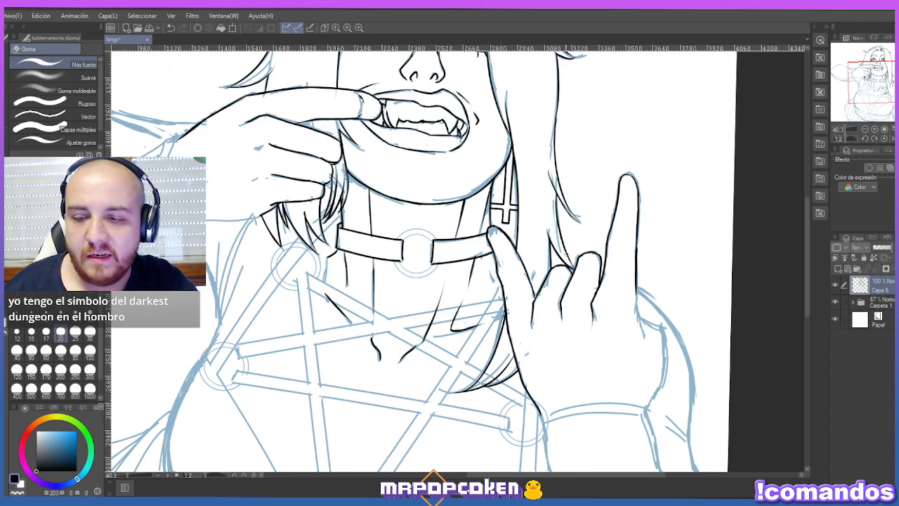
{"action": "key", "text": "p"}
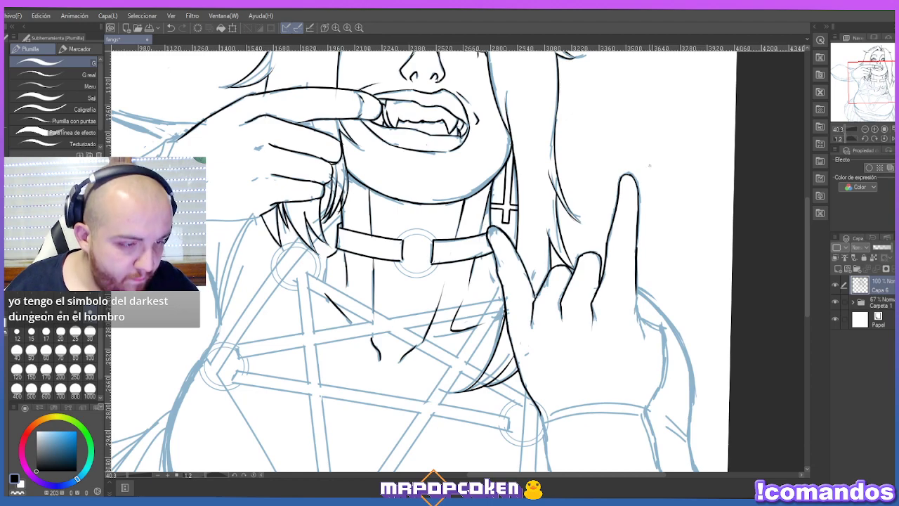
{"action": "scroll", "coordinate": [593, 211], "scroll_direction": "down", "scroll_amount": 1}
{"action": "scroll", "coordinate": [547, 214], "scroll_direction": "down", "scroll_amount": 1}
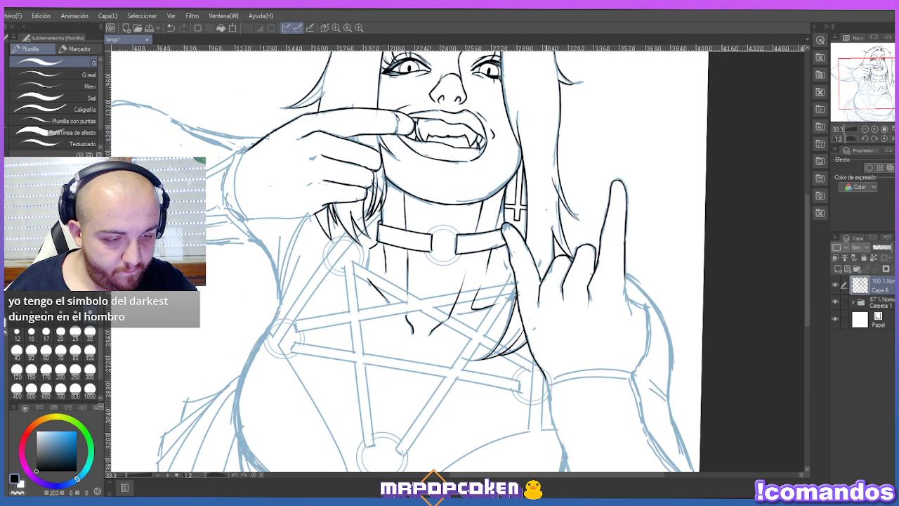
Ink the raised palm's outer edge from the upright finger to the wrist, and the short body contour below the other hand's wrist.
{"action": "scroll", "coordinate": [547, 214], "scroll_direction": "down", "scroll_amount": 2}
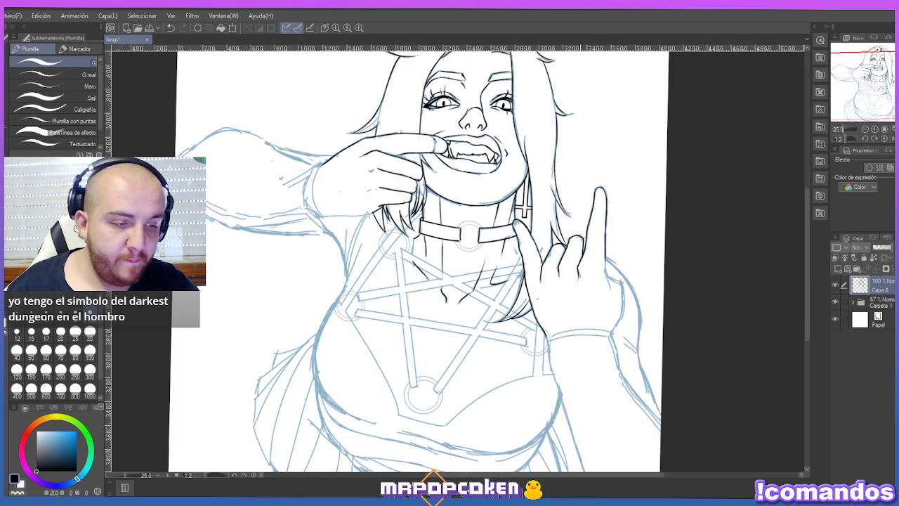
{"action": "scroll", "coordinate": [612, 227], "scroll_direction": "up", "scroll_amount": 1}
{"action": "scroll", "coordinate": [612, 226], "scroll_direction": "up", "scroll_amount": 1}
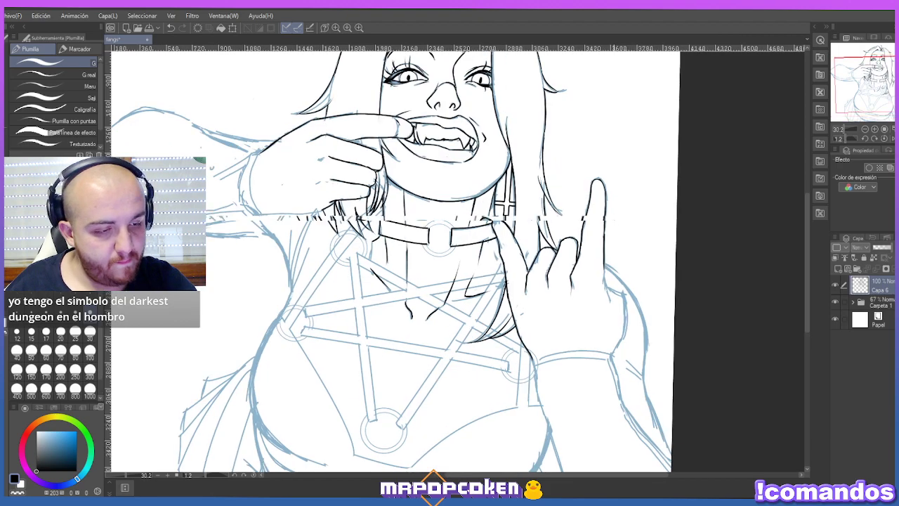
{"action": "scroll", "coordinate": [612, 227], "scroll_direction": "up", "scroll_amount": 1}
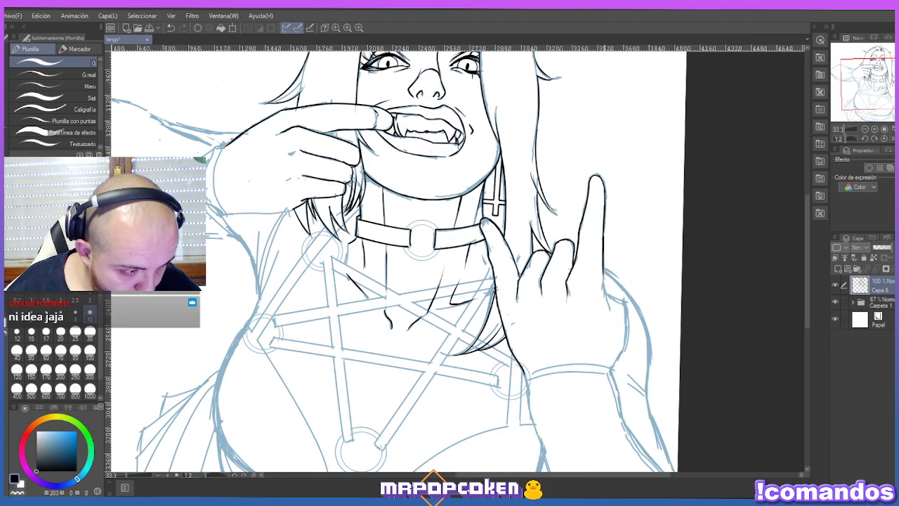
{"action": "left_click_drag", "start_coordinate": [602, 273], "coordinate": [610, 313]}
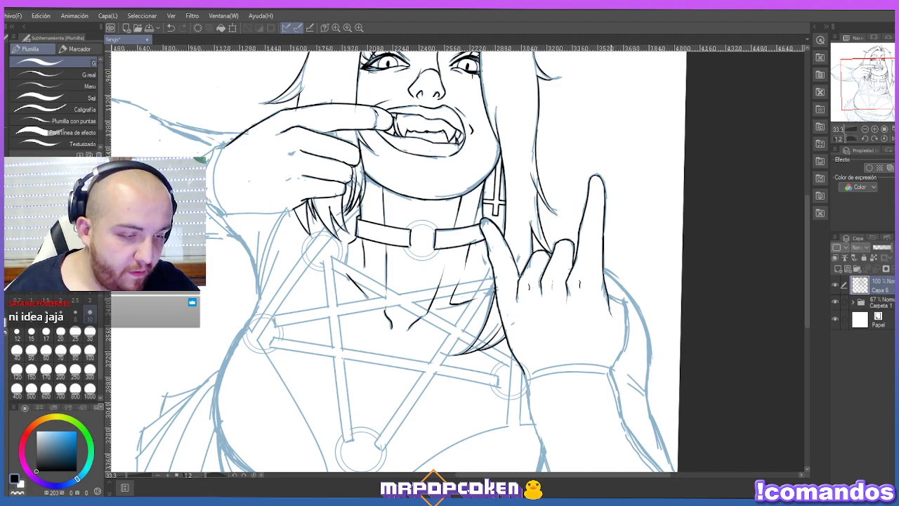
{"action": "key", "text": "ctrl+z"}
{"action": "mouse_move", "coordinate": [609, 295]}
{"action": "left_mouse_down"}
{"action": "mouse_move", "coordinate": [623, 303]}
{"action": "mouse_move", "coordinate": [626, 328]}
{"action": "mouse_move", "coordinate": [612, 367]}
{"action": "left_mouse_up"}
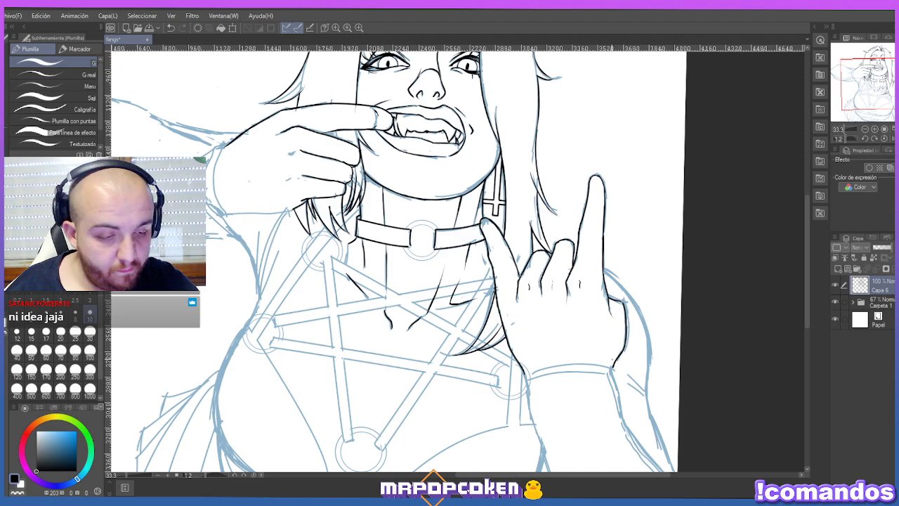
{"action": "scroll", "coordinate": [598, 237], "scroll_direction": "down", "scroll_amount": 2}
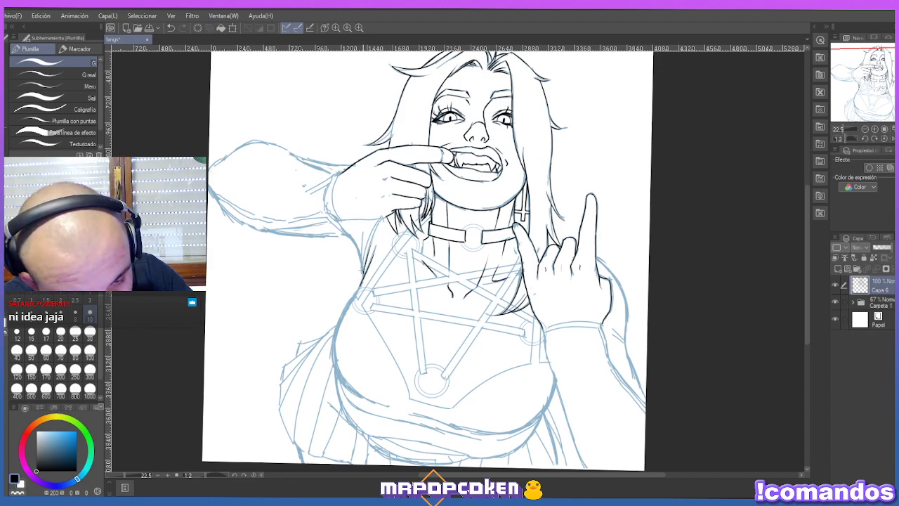
{"action": "left_click_drag", "start_coordinate": [380, 217], "coordinate": [362, 266]}
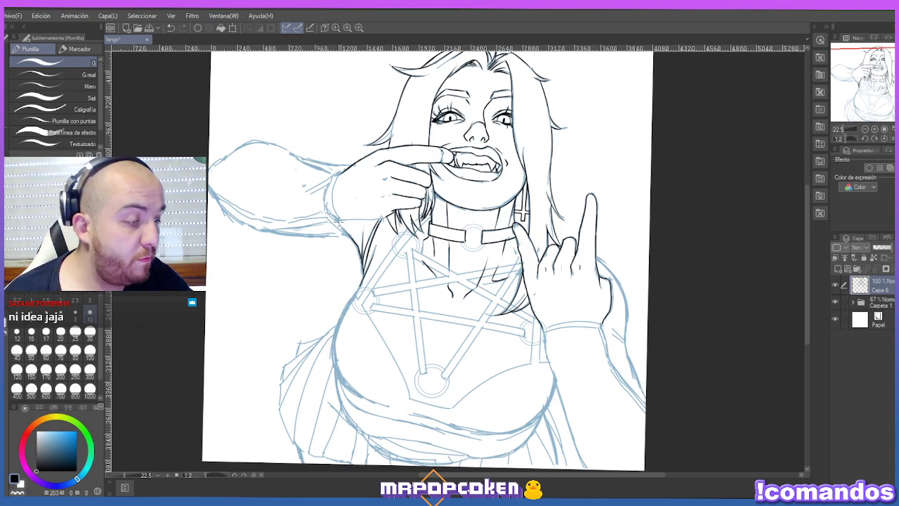
Add a new layer and draw a circle just below the middle of the choker with the Ellipse figure tool.
{"action": "left_click", "coordinate": [839, 269]}
{"action": "key", "text": "u"}
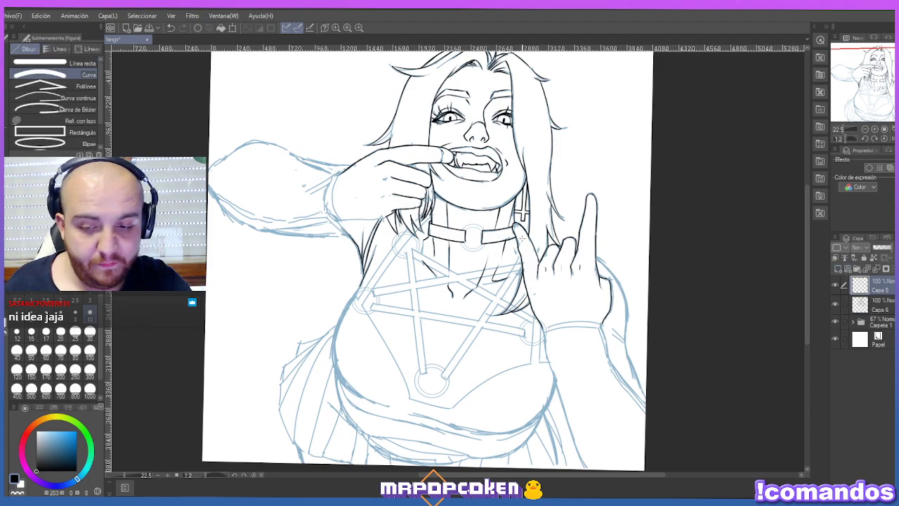
{"action": "left_click_drag", "start_coordinate": [453, 246], "coordinate": [482, 260]}
{"action": "key", "text": "ctrl+z"}
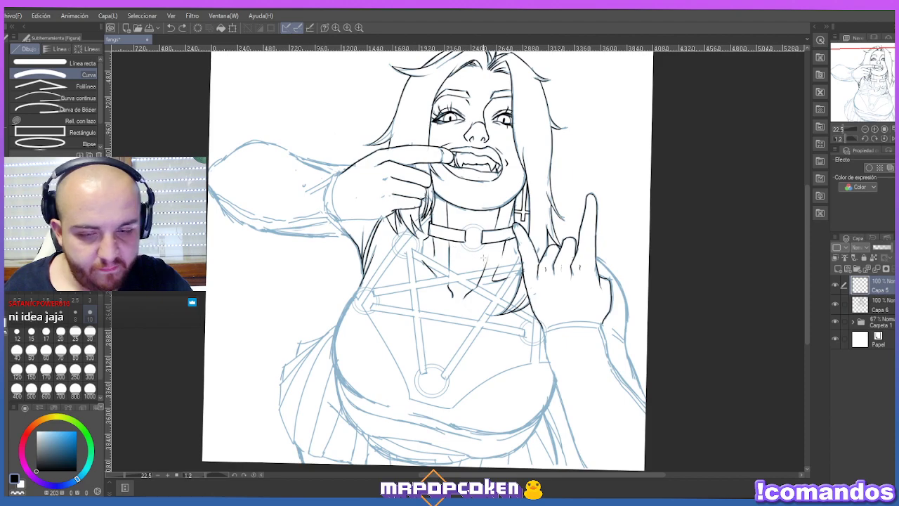
{"action": "left_click", "coordinate": [68, 145]}
{"action": "left_click_drag", "start_coordinate": [454, 232], "coordinate": [486, 264]}
{"action": "left_click", "coordinate": [90, 316]}
{"action": "left_click_drag", "start_coordinate": [455, 239], "coordinate": [485, 269]}
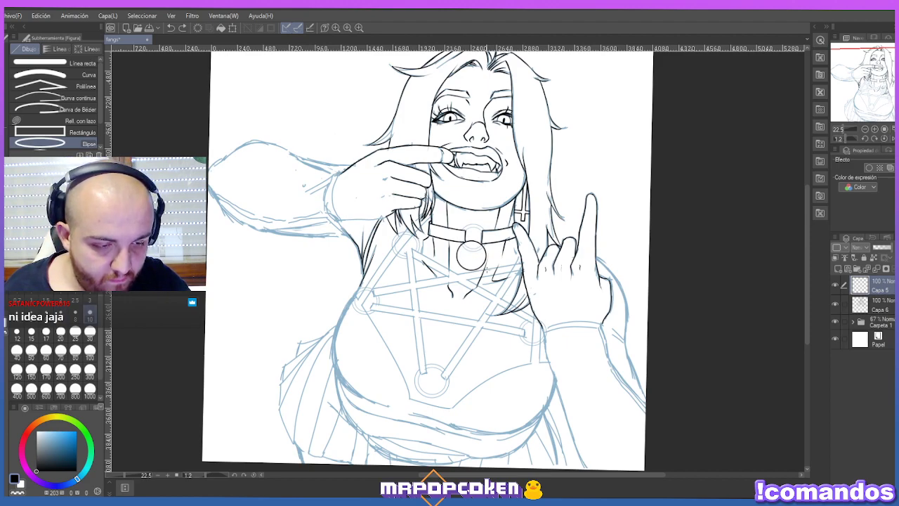
Duplicate the circle and scale the copy down inside the original to form a concentric ring.
{"action": "key", "text": "ctrl+c"}
{"action": "key", "text": "ctrl+v"}
{"action": "key", "text": "ctrl+t"}
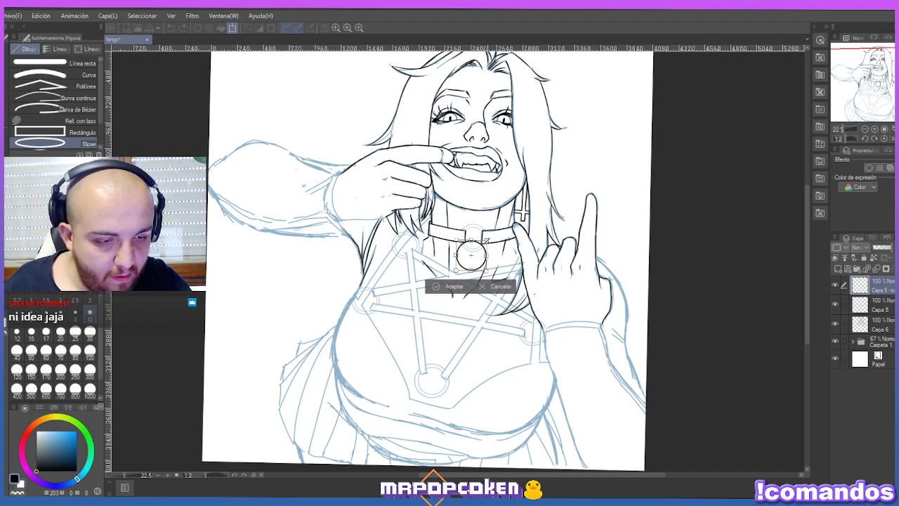
{"action": "scroll", "coordinate": [478, 253], "scroll_direction": "up", "scroll_amount": 1}
{"action": "scroll", "coordinate": [478, 254], "scroll_direction": "up", "scroll_amount": 1}
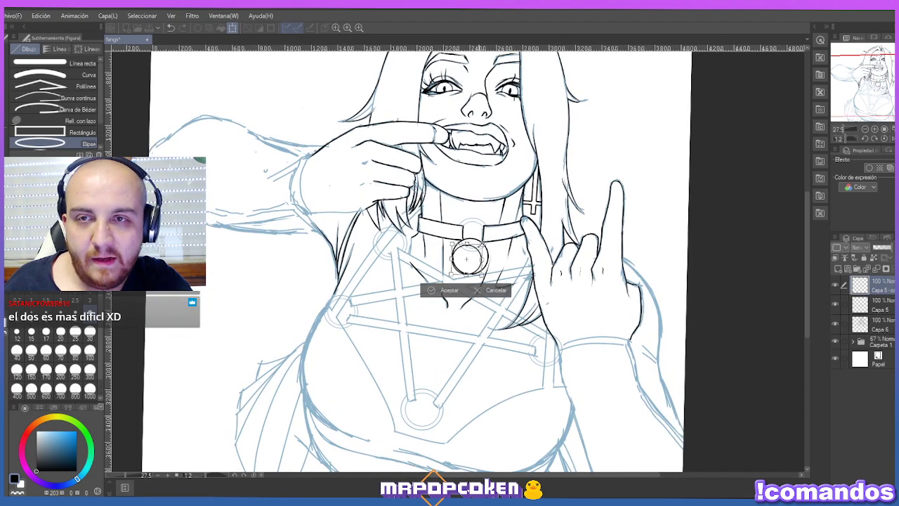
{"action": "left_click_drag", "start_coordinate": [466, 258], "coordinate": [469, 254]}
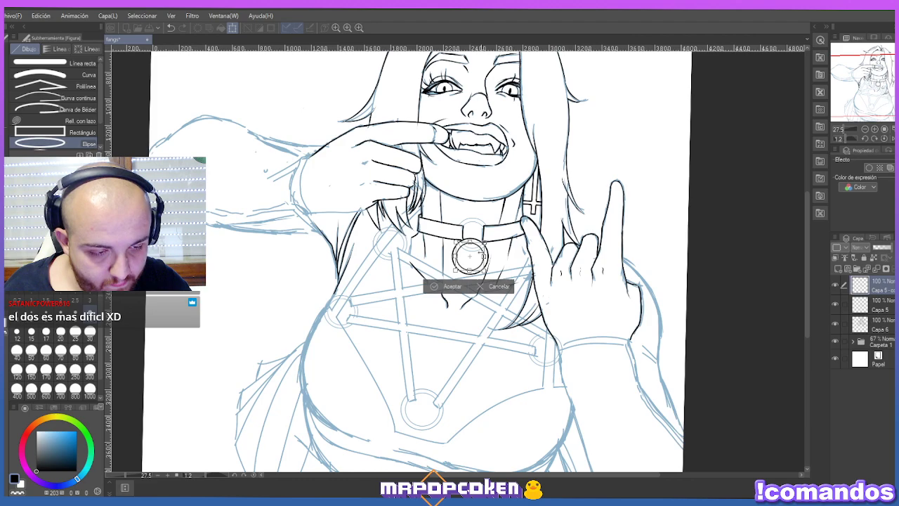
{"action": "left_click", "coordinate": [450, 285]}
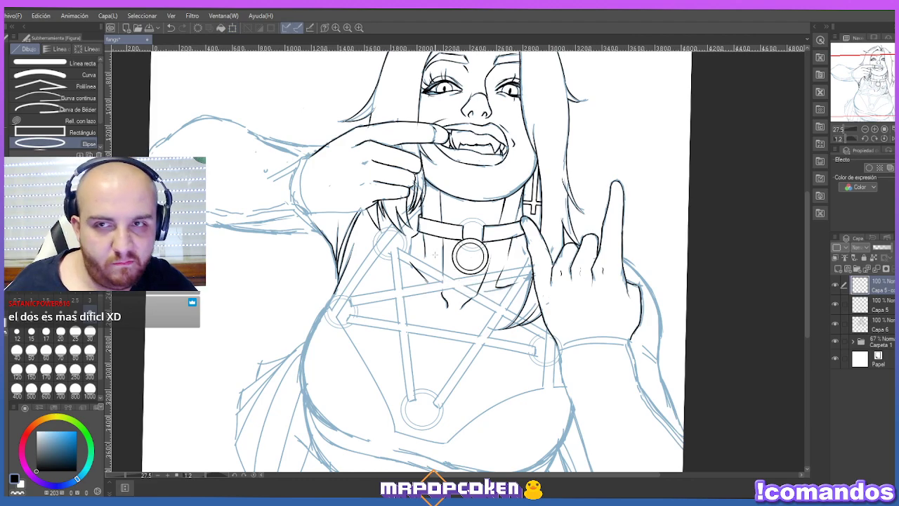
Merge the two circle layers and move the ring up onto the gap in the middle of the choker.
{"action": "right_click", "coordinate": [885, 303]}
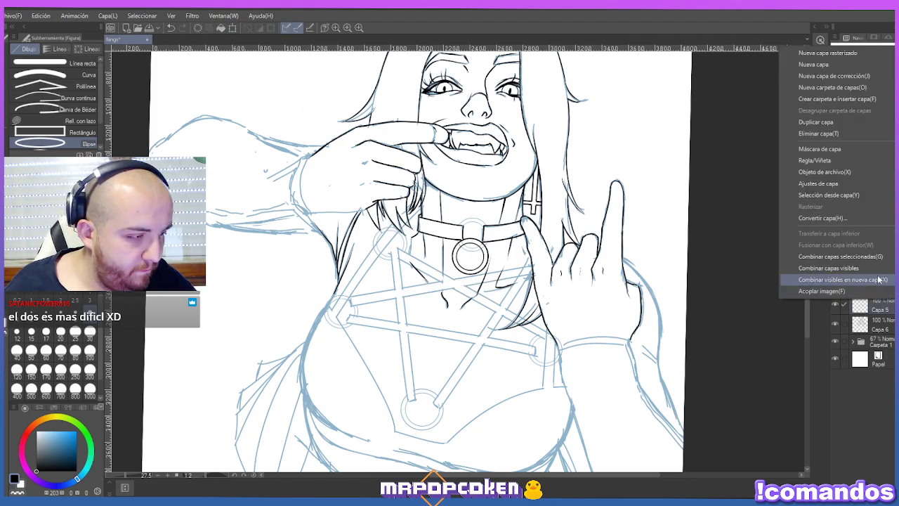
{"action": "left_click", "coordinate": [871, 257]}
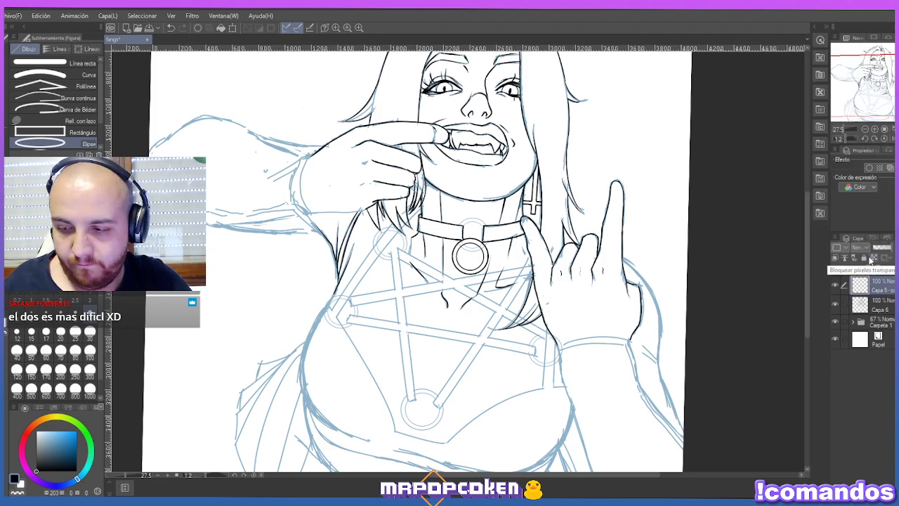
{"action": "key", "text": "ctrl+t"}
{"action": "left_click_drag", "start_coordinate": [487, 228], "coordinate": [485, 230]}
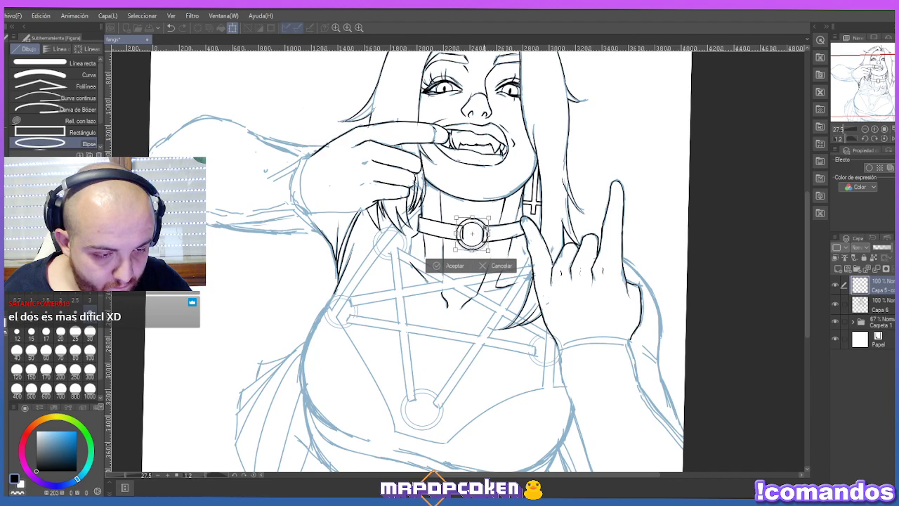
{"action": "key", "text": "Return"}
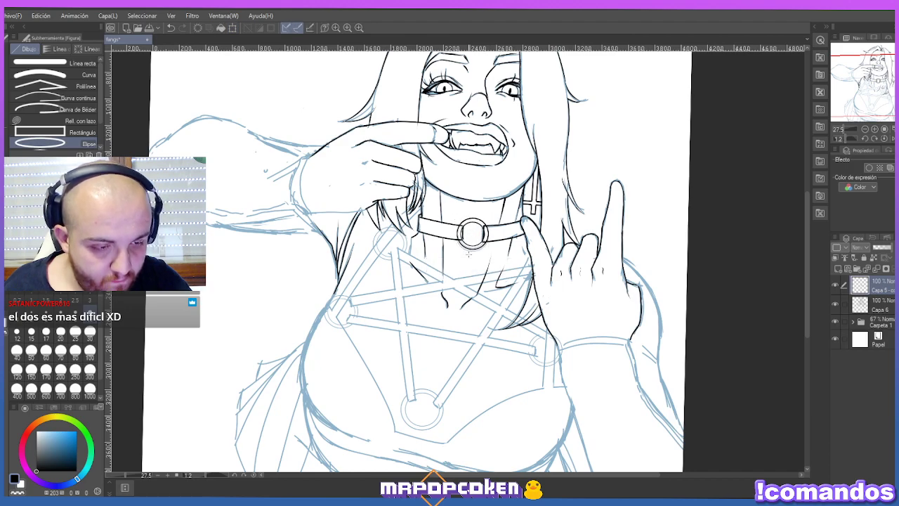
Fine-tune the ring's fit on the choker and touch up its edge with the eraser.
{"action": "key", "text": "e"}
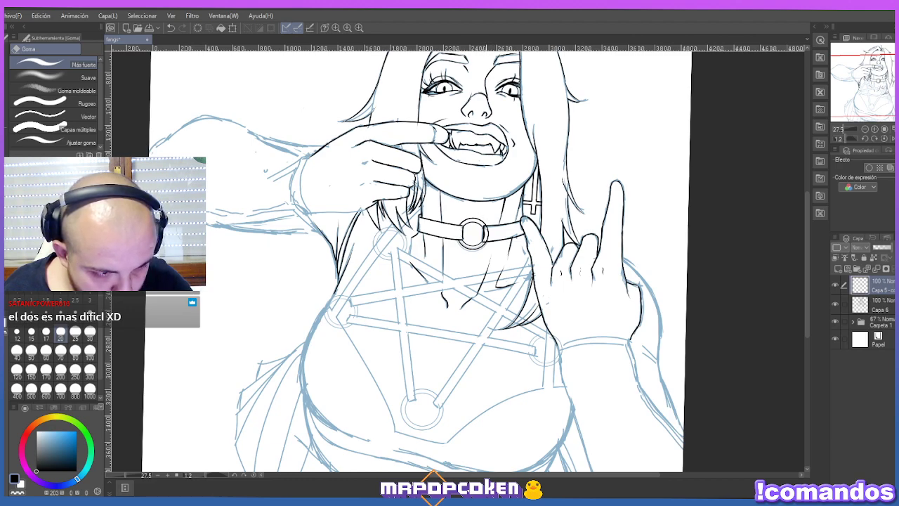
{"action": "key", "text": "ctrl+t"}
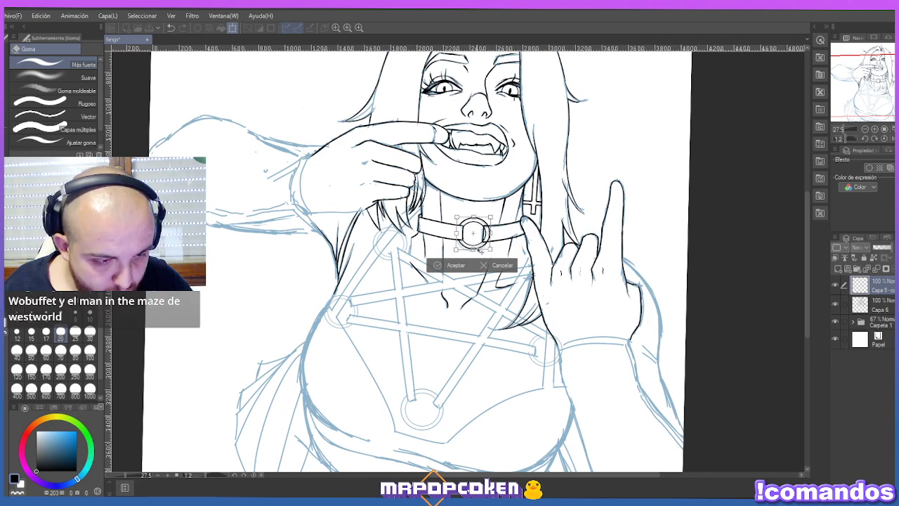
{"action": "left_click", "coordinate": [456, 265]}
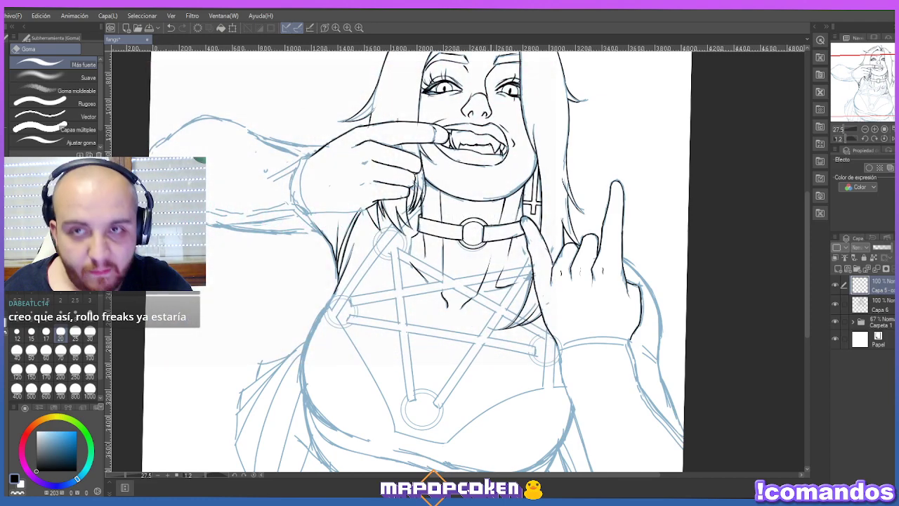
{"action": "key", "text": "ctrl+z"}
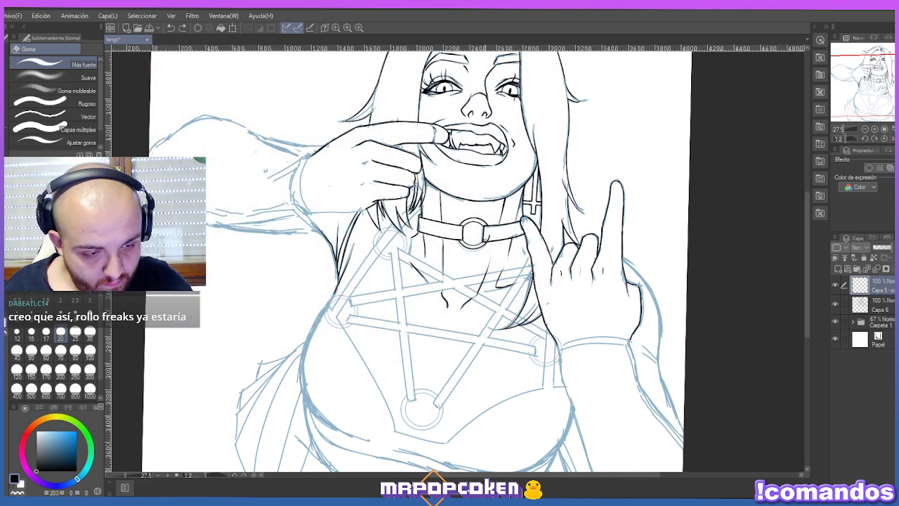
{"action": "left_click", "coordinate": [490, 228]}
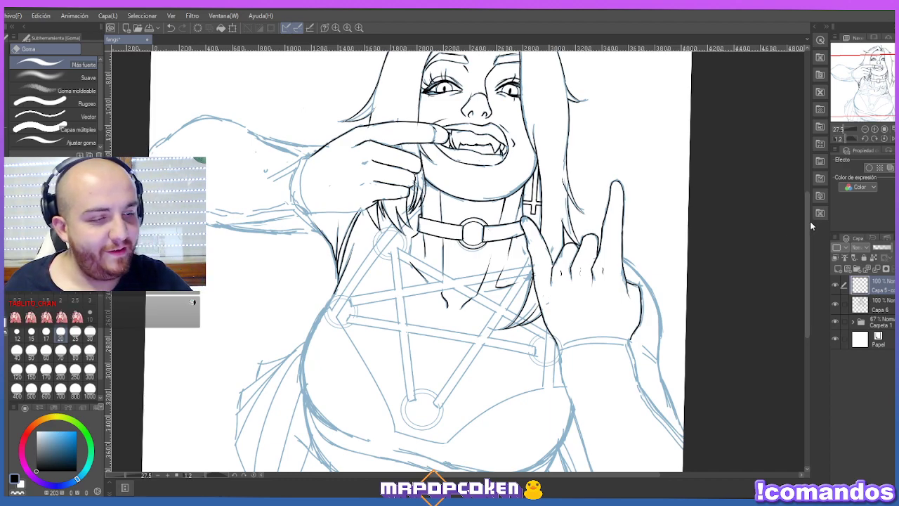
Ink the outer contour of the raised forearm with the G-pen, from the wrist down to the canvas edge.
{"action": "scroll", "coordinate": [808, 224], "scroll_direction": "up", "scroll_amount": 2}
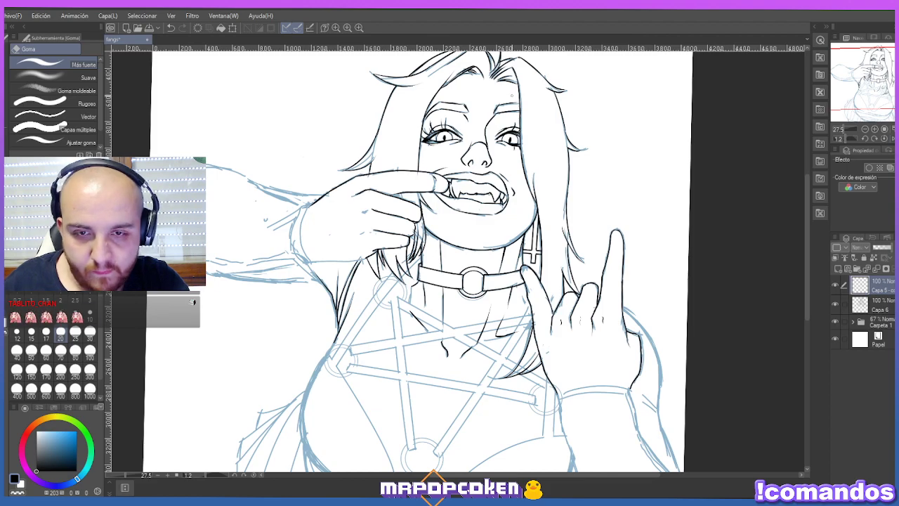
{"action": "key", "text": "p"}
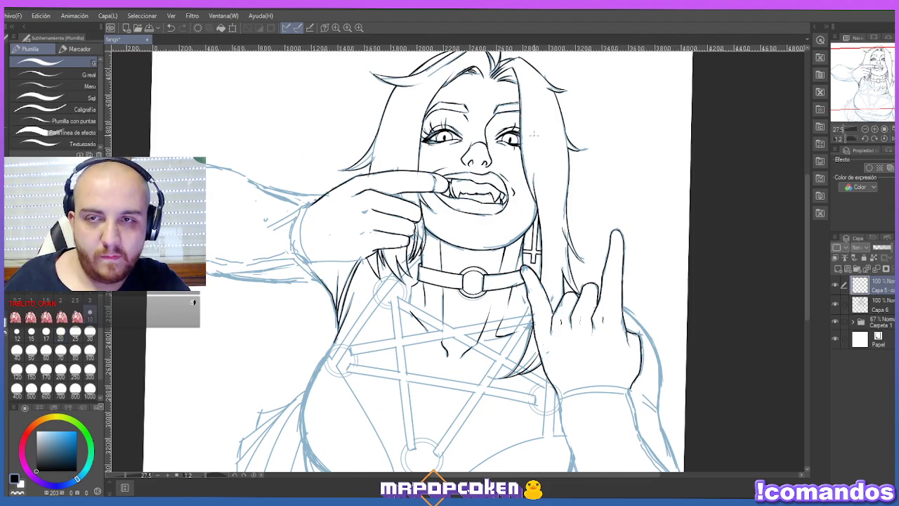
{"action": "scroll", "coordinate": [534, 131], "scroll_direction": "down", "scroll_amount": 2}
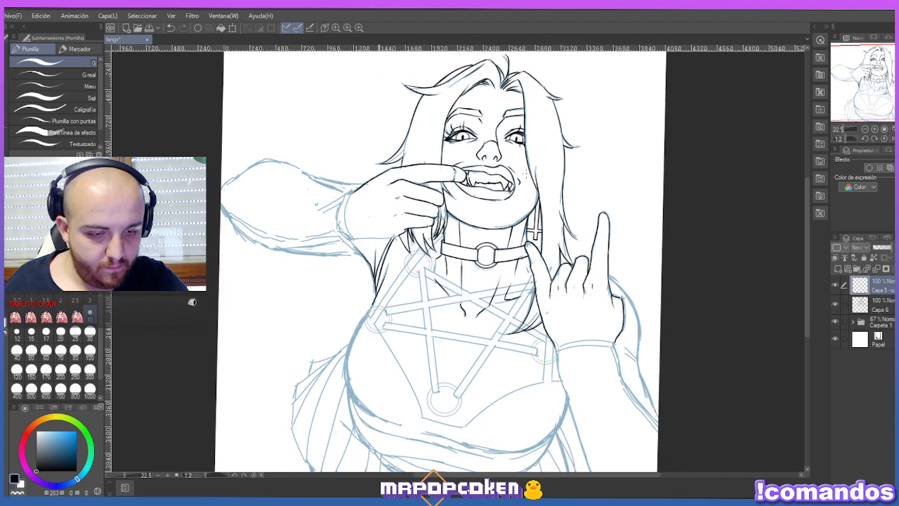
{"action": "scroll", "coordinate": [365, 279], "scroll_direction": "up", "scroll_amount": 1}
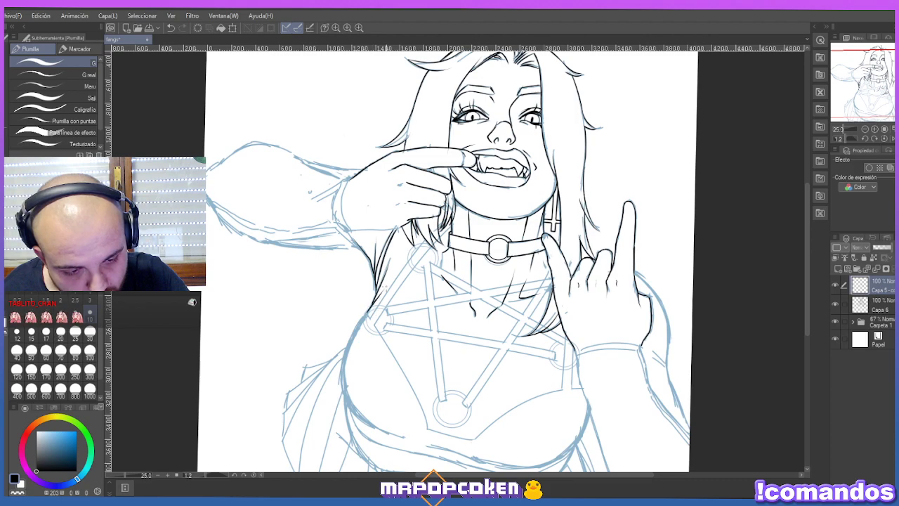
{"action": "scroll", "coordinate": [516, 123], "scroll_direction": "down", "scroll_amount": 1}
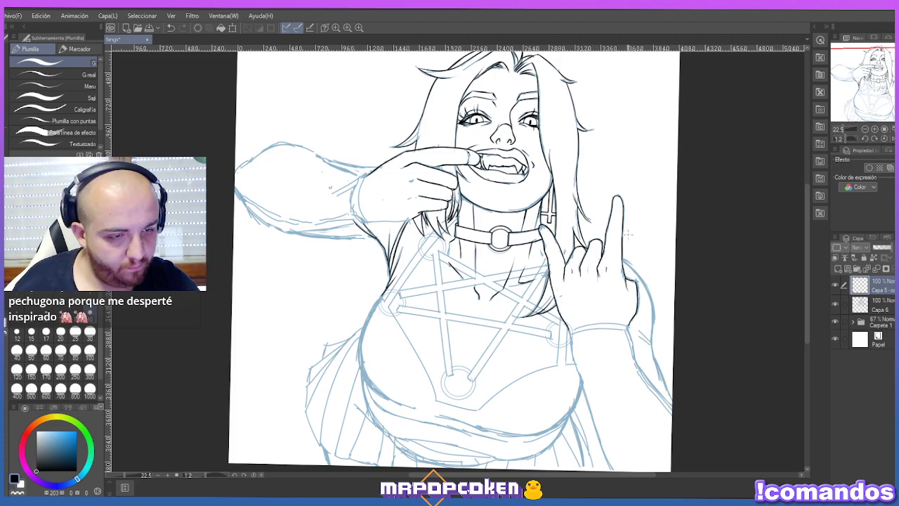
{"action": "scroll", "coordinate": [619, 285], "scroll_direction": "up", "scroll_amount": 1}
{"action": "mouse_move", "coordinate": [630, 325]}
{"action": "left_mouse_down"}
{"action": "mouse_move", "coordinate": [634, 359]}
{"action": "mouse_move", "coordinate": [675, 419]}
{"action": "left_mouse_up"}
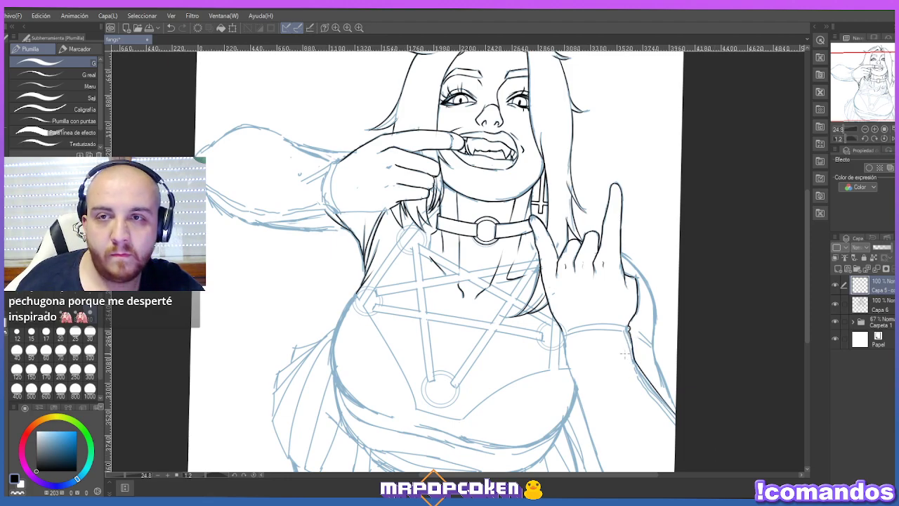
{"action": "left_click_drag", "start_coordinate": [634, 360], "coordinate": [622, 330]}
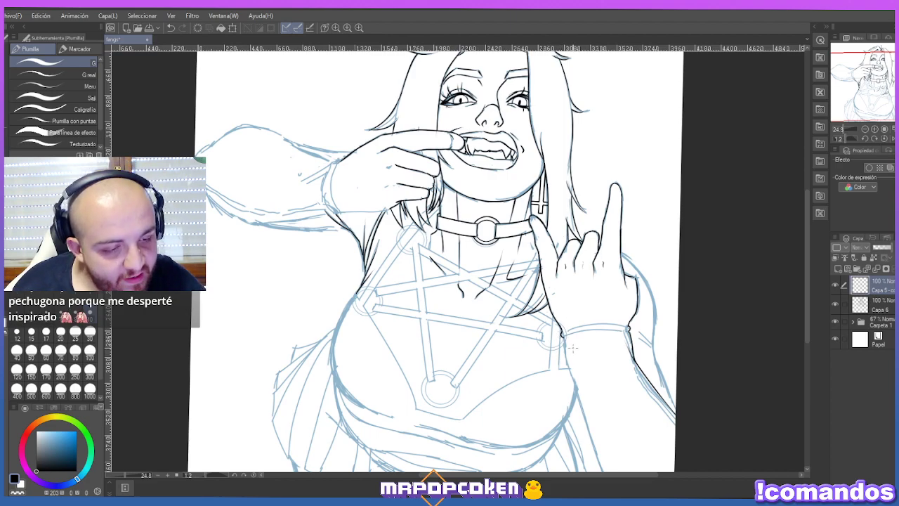
Ink the inner contour of the raised forearm from the wrist past the chest to the canvas's lower edge.
{"action": "left_click_drag", "start_coordinate": [562, 335], "coordinate": [597, 469]}
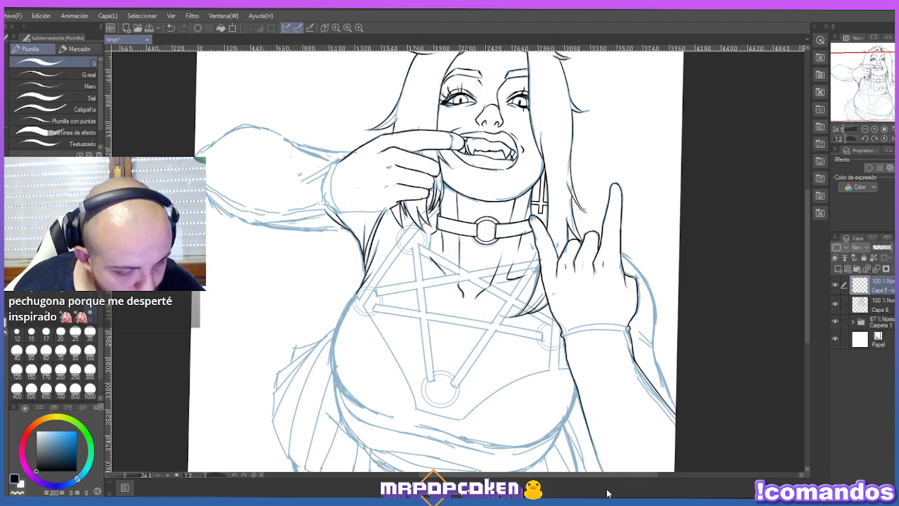
{"action": "scroll", "coordinate": [594, 301], "scroll_direction": "down", "scroll_amount": 1}
{"action": "left_click_drag", "start_coordinate": [592, 420], "coordinate": [607, 464]}
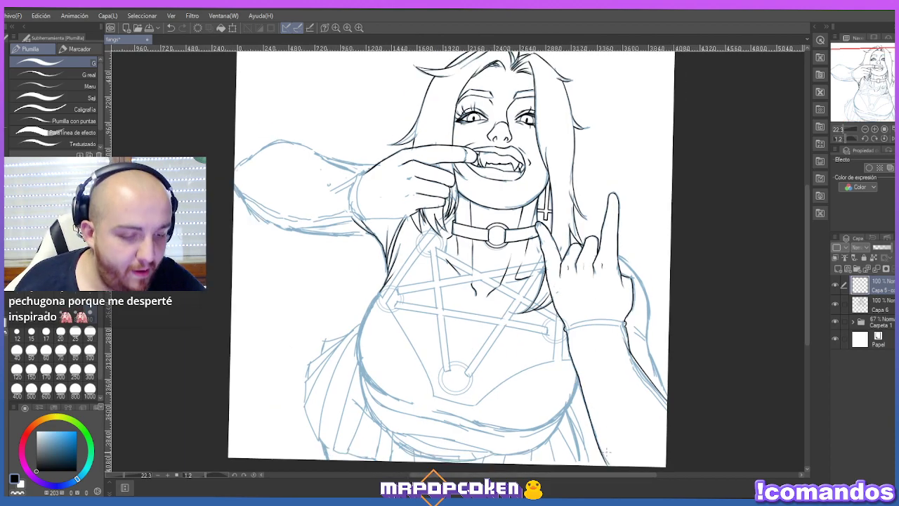
{"action": "left_click_drag", "start_coordinate": [595, 433], "coordinate": [608, 466]}
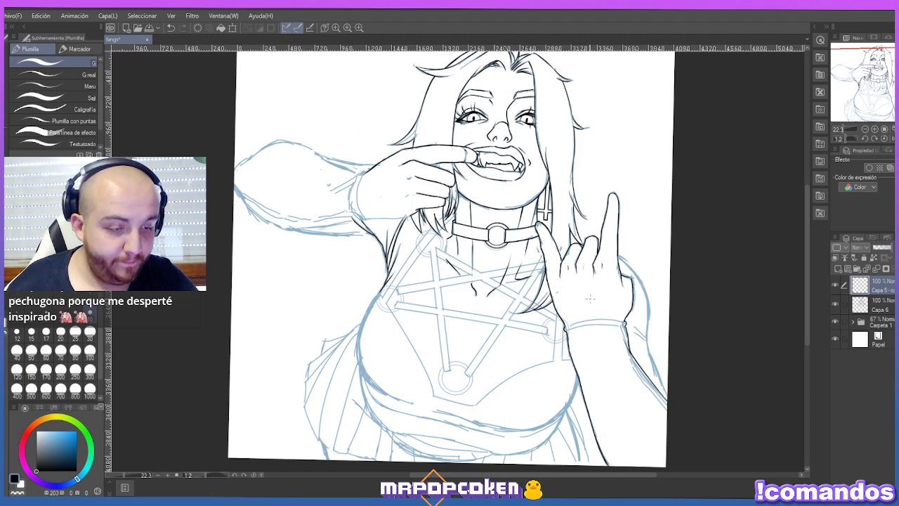
Ink the upper and lower edges of the cuff on the raised wrist with the Curve tool.
{"action": "key", "text": "u"}
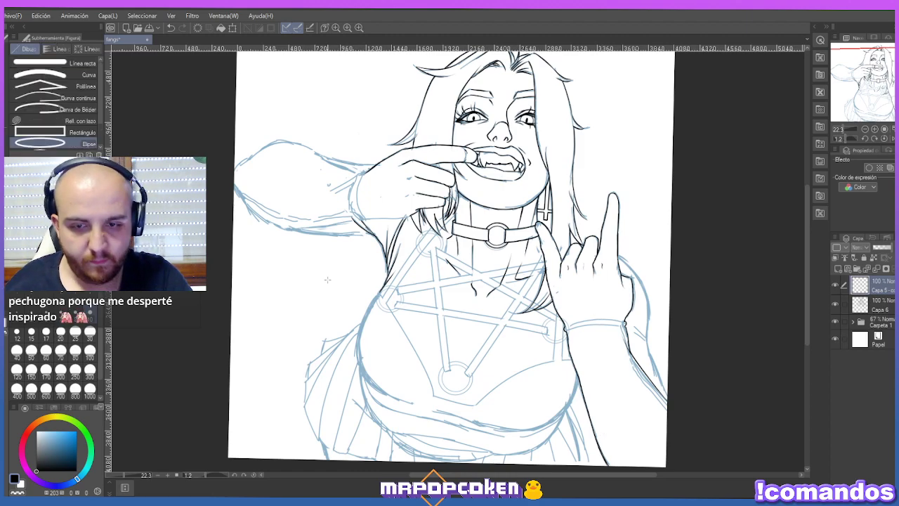
{"action": "left_click", "coordinate": [81, 74]}
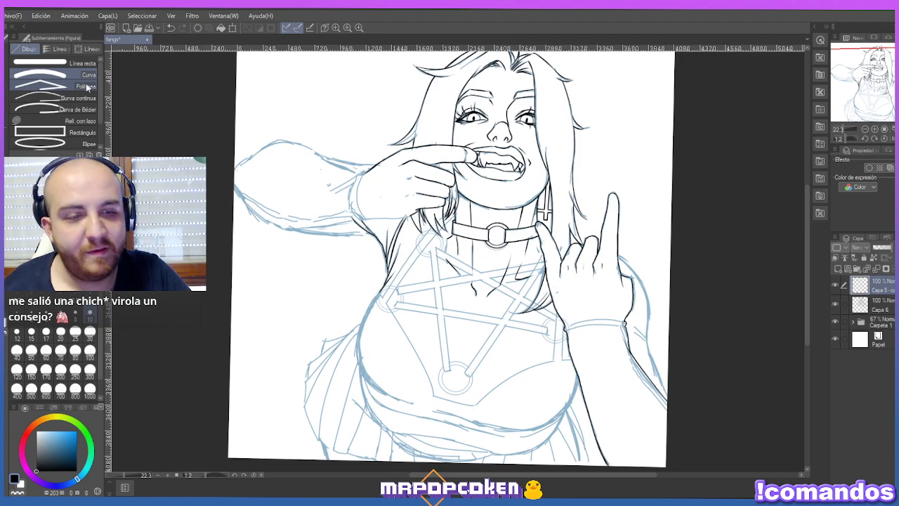
{"action": "left_click_drag", "start_coordinate": [566, 328], "coordinate": [626, 323]}
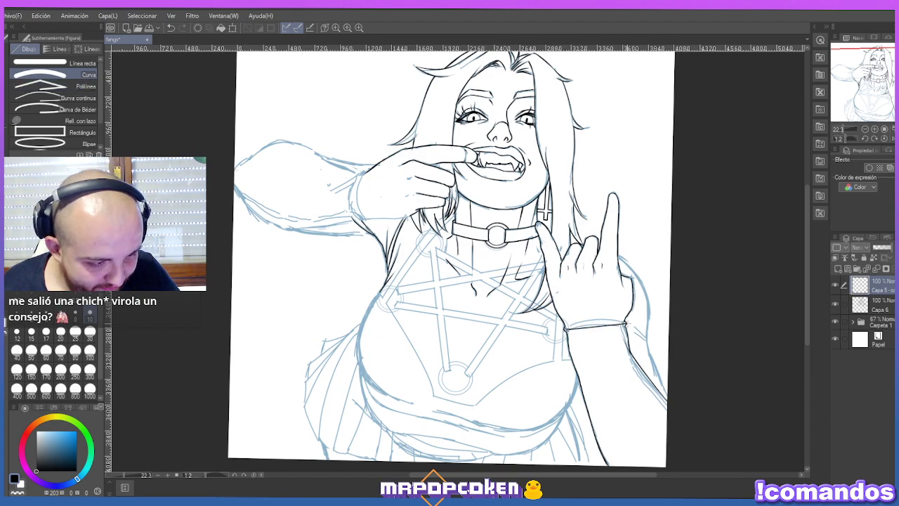
{"action": "left_click", "coordinate": [602, 322]}
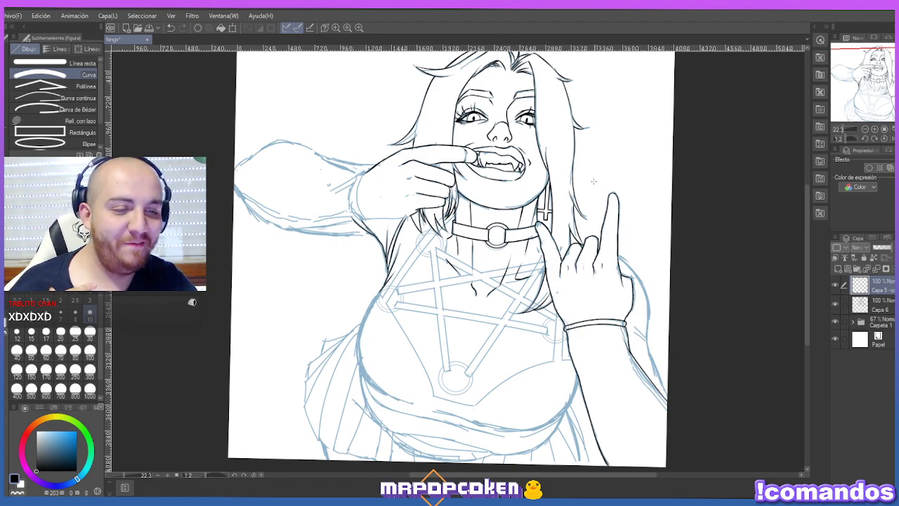
Ink the shoulder and upper-arm contour behind the raised hand over the blue sketch.
{"action": "scroll", "coordinate": [594, 184], "scroll_direction": "down", "scroll_amount": 1}
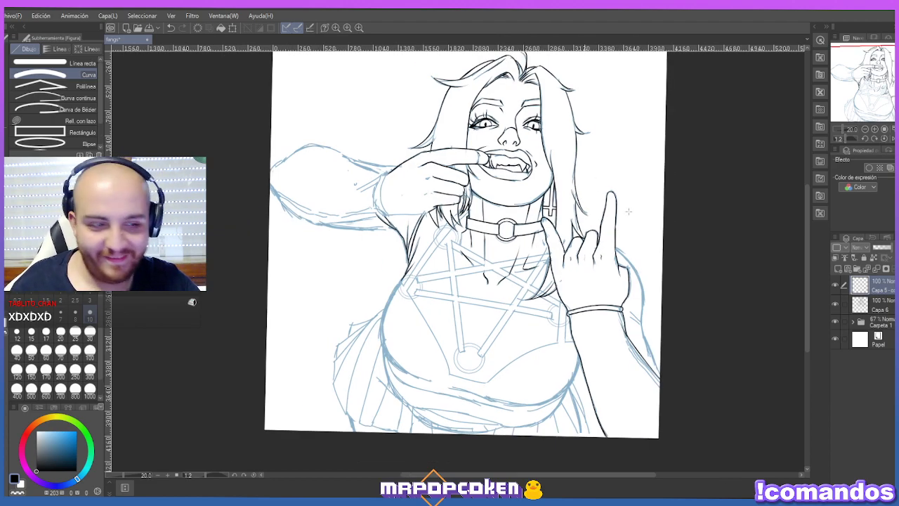
{"action": "left_click_drag", "start_coordinate": [615, 248], "coordinate": [644, 320]}
{"action": "key", "text": "ctrl+z"}
{"action": "left_click_drag", "start_coordinate": [616, 249], "coordinate": [648, 268]}
{"action": "key", "text": "ctrl+z"}
{"action": "key", "text": "ctrl+z"}
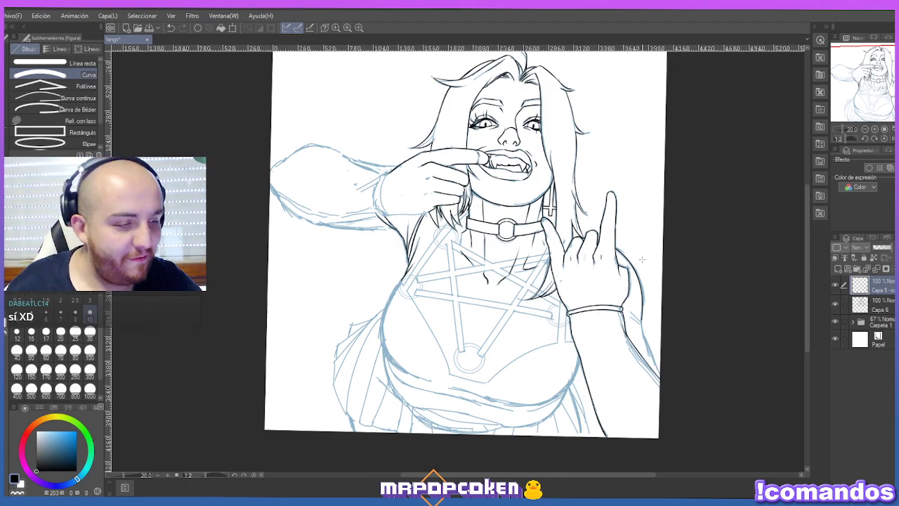
Ink the underside contour of the bent forearm with the G-pen, from near the canvas edge to the wrist.
{"action": "mouse_move", "coordinate": [641, 259]}
{"action": "left_mouse_down"}
{"action": "mouse_move", "coordinate": [636, 289]}
{"action": "mouse_move", "coordinate": [578, 379]}
{"action": "mouse_move", "coordinate": [488, 430]}
{"action": "left_mouse_up"}
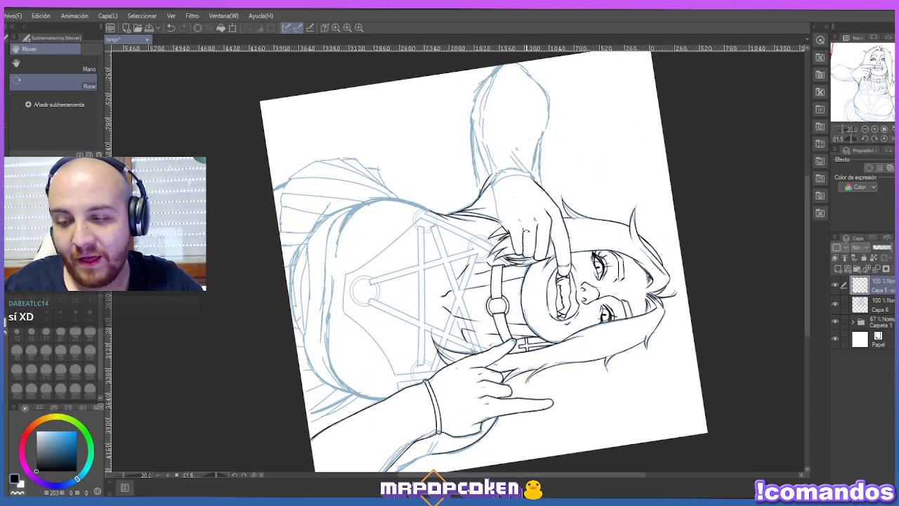
{"action": "key", "text": "p"}
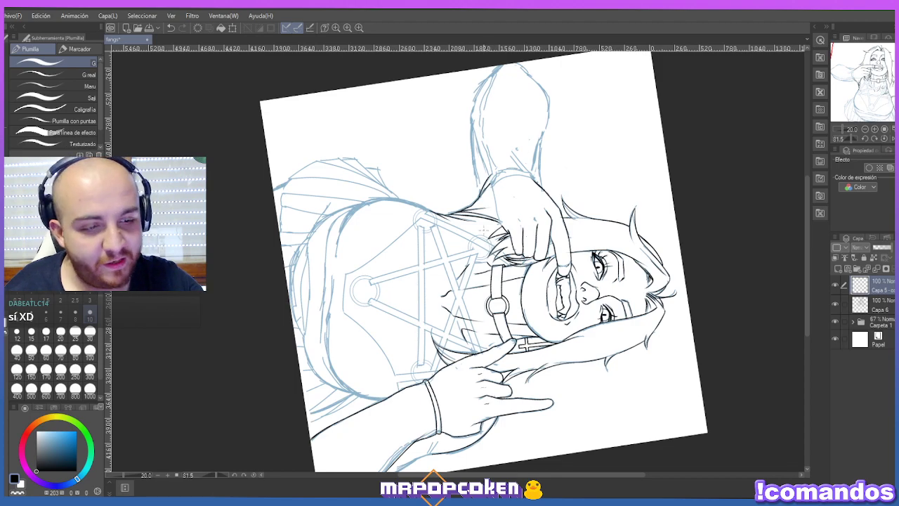
{"action": "scroll", "coordinate": [485, 131], "scroll_direction": "up", "scroll_amount": 3}
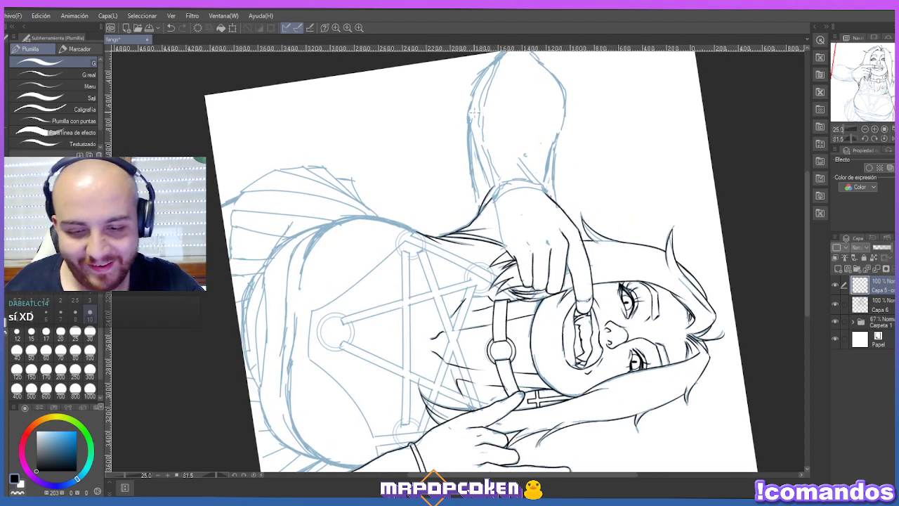
{"action": "left_click_drag", "start_coordinate": [479, 74], "coordinate": [474, 144]}
{"action": "key", "text": "ctrl+z"}
{"action": "key", "text": "ctrl+z"}
{"action": "mouse_move", "coordinate": [479, 76]}
{"action": "left_mouse_down"}
{"action": "mouse_move", "coordinate": [473, 148]}
{"action": "mouse_move", "coordinate": [491, 187]}
{"action": "left_mouse_up"}
{"action": "key", "text": "ctrl+z"}
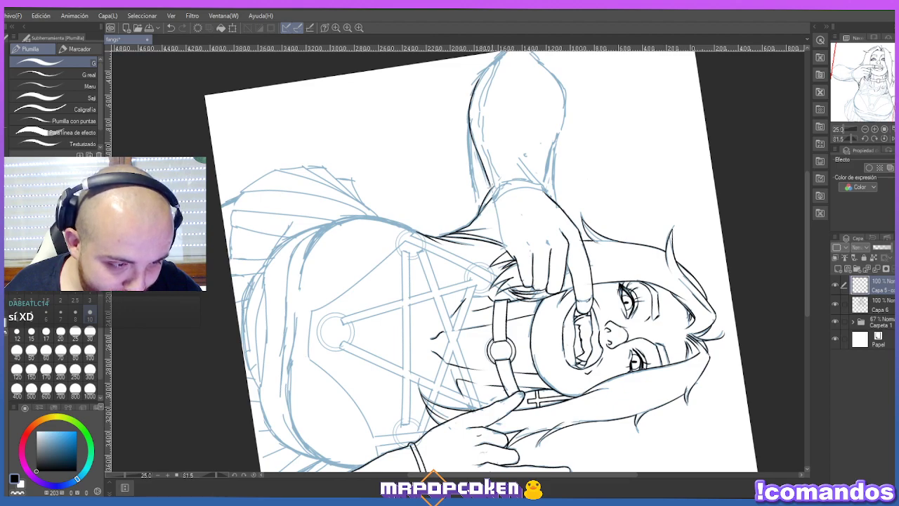
Clean up and re-ink the edge of the bent arm's hand where it meets the wrist.
{"action": "key", "text": "e"}
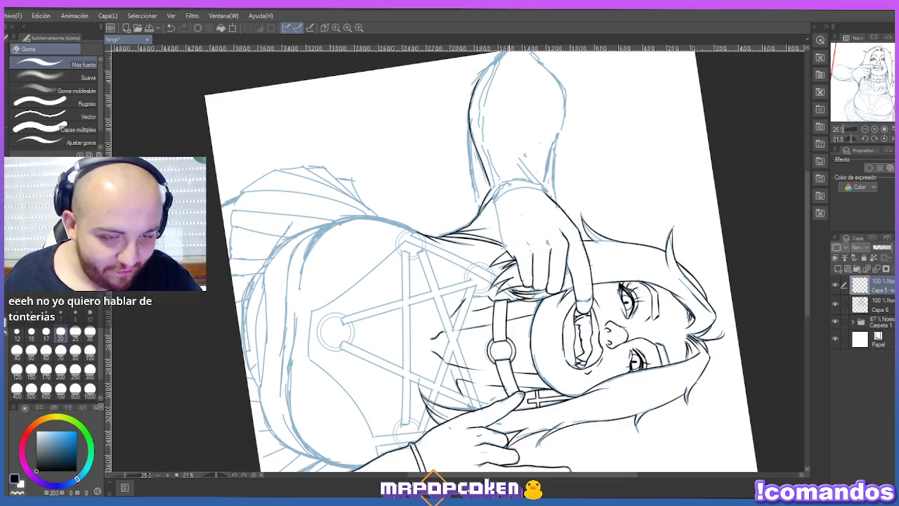
{"action": "key", "text": "p"}
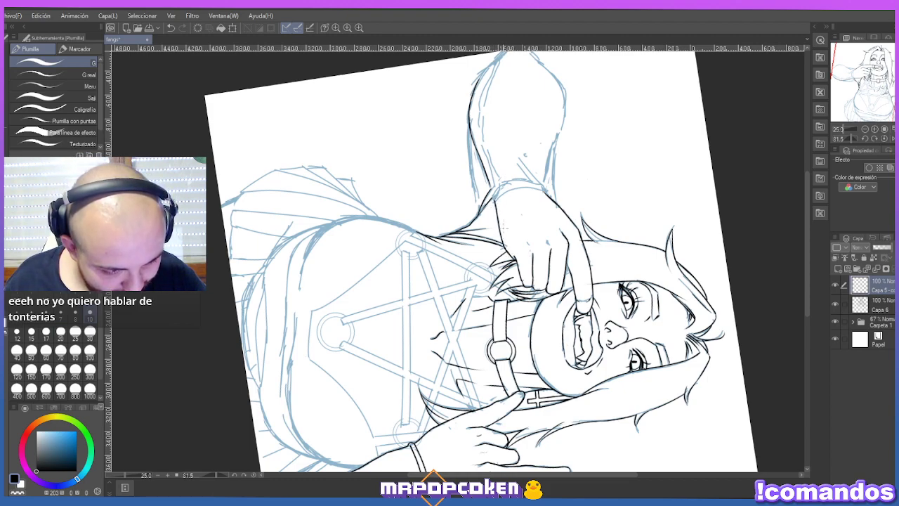
{"action": "key", "text": "ctrl+z"}
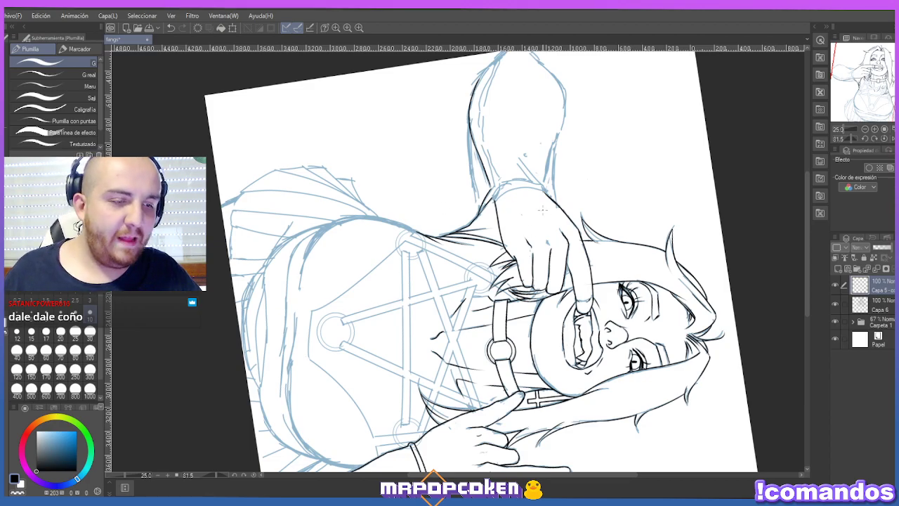
{"action": "key", "text": "h"}
{"action": "left_click_drag", "start_coordinate": [563, 209], "coordinate": [465, 163]}
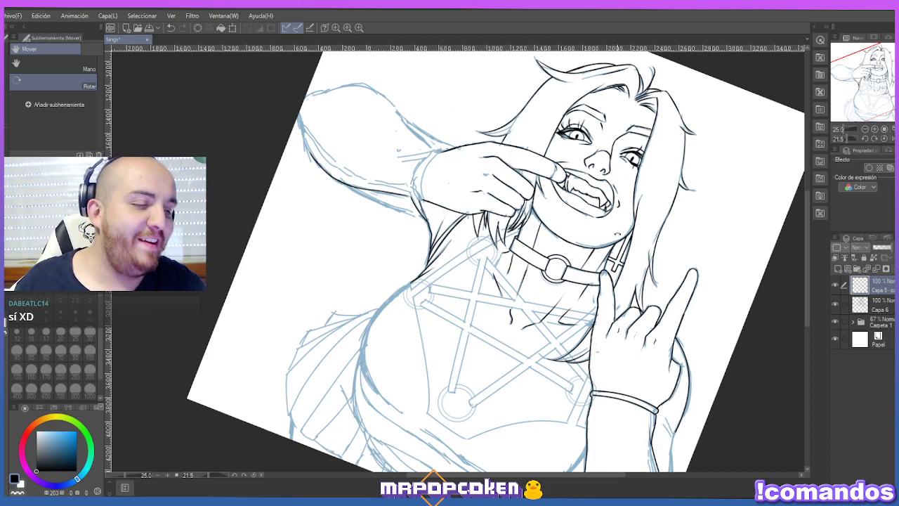
{"action": "left_click_drag", "start_coordinate": [626, 268], "coordinate": [664, 225]}
{"action": "key", "text": "p"}
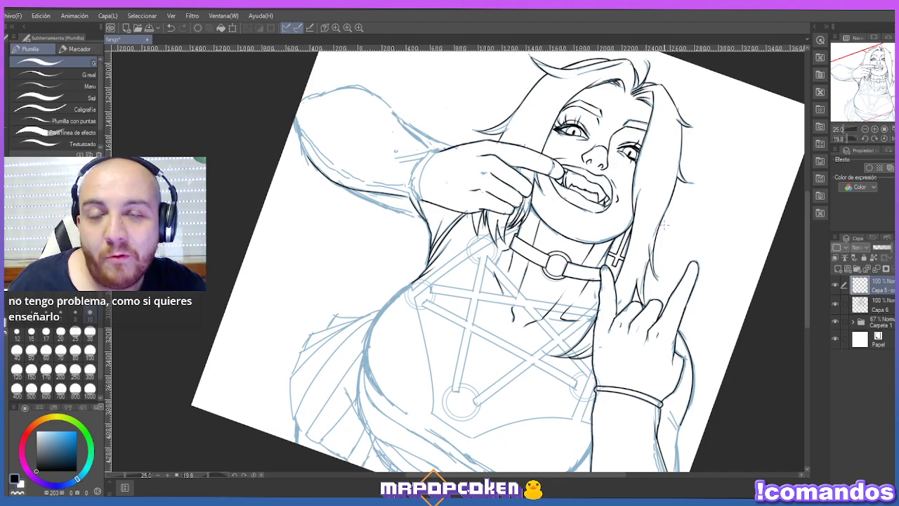
{"action": "scroll", "coordinate": [603, 149], "scroll_direction": "down", "scroll_amount": 1}
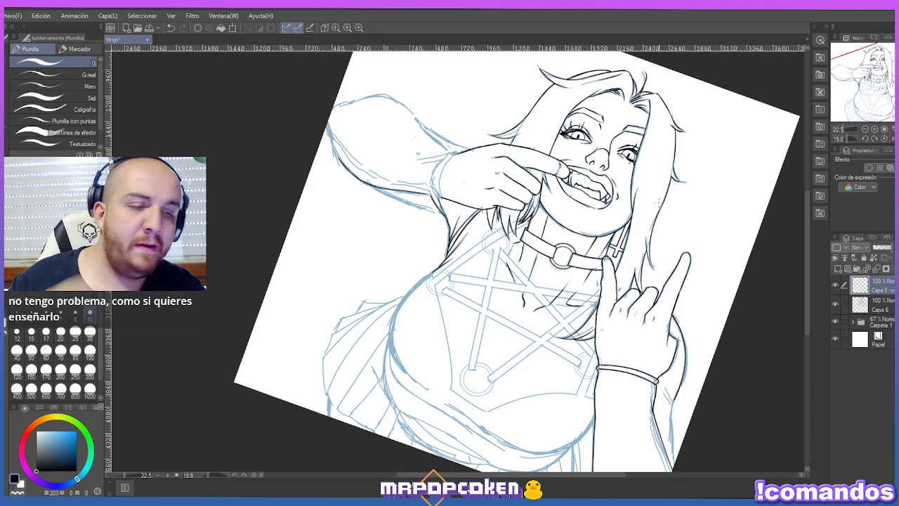
{"action": "key", "text": "p"}
{"action": "key", "text": "p"}
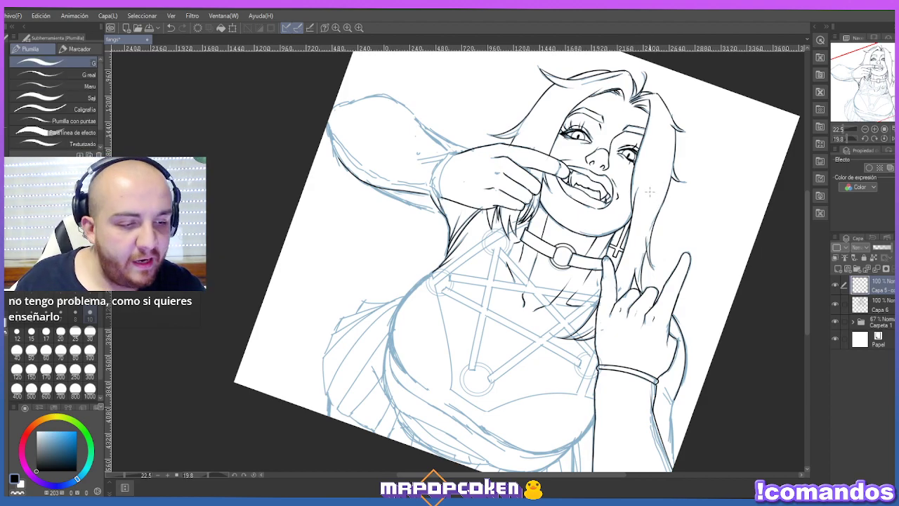
{"action": "scroll", "coordinate": [653, 170], "scroll_direction": "down", "scroll_amount": 1}
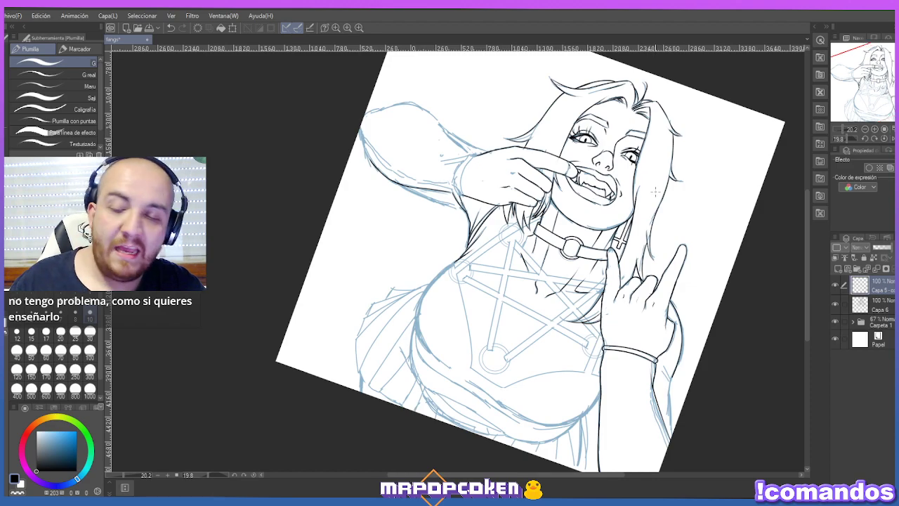
Ink the cuff band across the bent arm's wrist with two parallel curved G-pen lines.
{"action": "key", "text": "r"}
{"action": "mouse_move", "coordinate": [659, 209]}
{"action": "left_mouse_down"}
{"action": "mouse_move", "coordinate": [636, 175]}
{"action": "mouse_move", "coordinate": [653, 233]}
{"action": "mouse_move", "coordinate": [648, 306]}
{"action": "mouse_move", "coordinate": [583, 407]}
{"action": "left_mouse_up"}
{"action": "key", "text": "p"}
{"action": "key", "text": "r"}
{"action": "scroll", "coordinate": [653, 233], "scroll_direction": "up", "scroll_amount": 2}
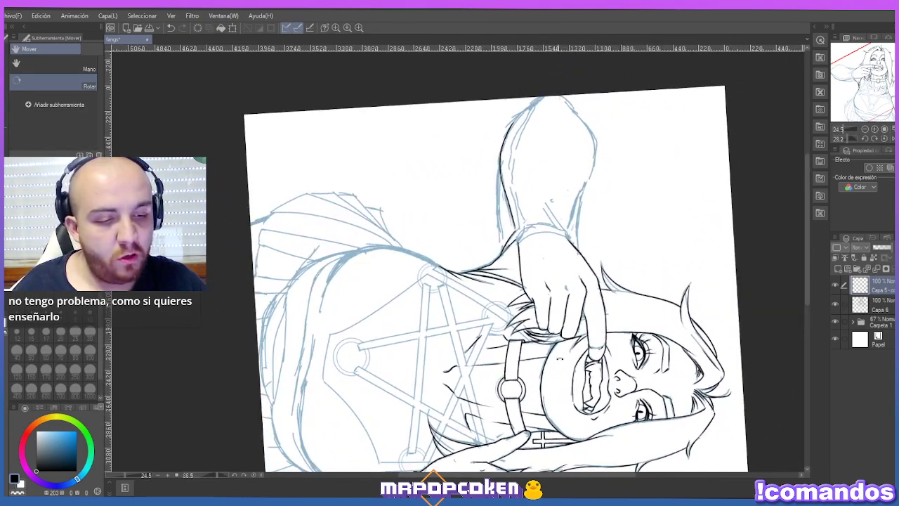
{"action": "scroll", "coordinate": [584, 408], "scroll_direction": "up", "scroll_amount": 2}
{"action": "key", "text": "p"}
{"action": "scroll", "coordinate": [520, 215], "scroll_direction": "up", "scroll_amount": 1}
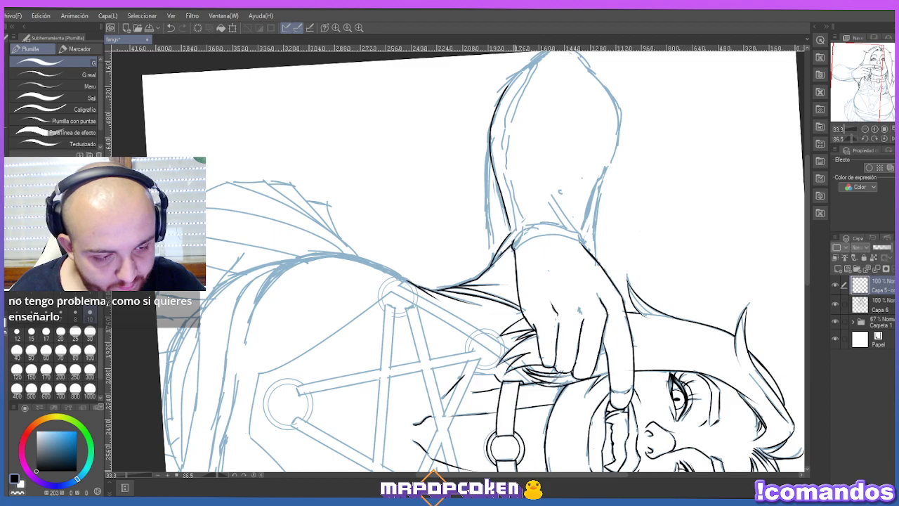
{"action": "key", "text": "ctrl+z"}
{"action": "mouse_move", "coordinate": [515, 248]}
{"action": "left_mouse_down"}
{"action": "mouse_move", "coordinate": [529, 237]}
{"action": "mouse_move", "coordinate": [585, 241]}
{"action": "mouse_move", "coordinate": [580, 235]}
{"action": "left_mouse_up"}
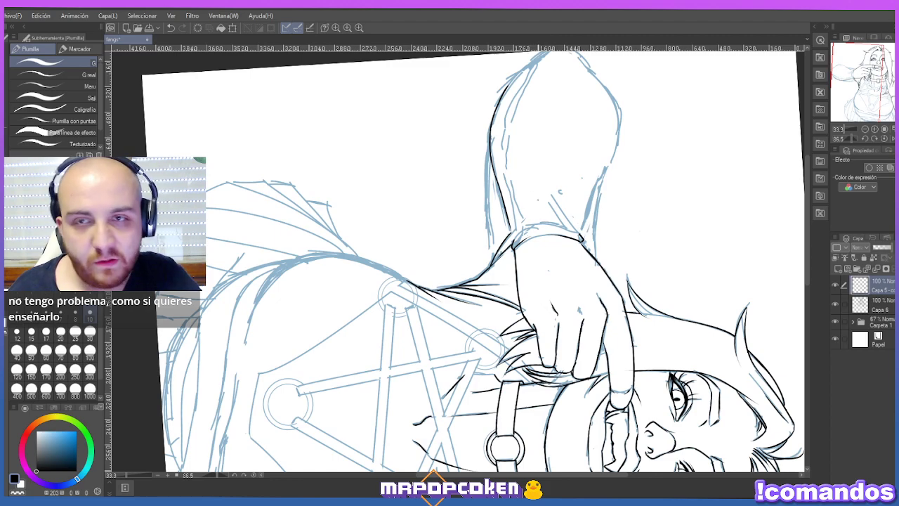
{"action": "left_click_drag", "start_coordinate": [522, 243], "coordinate": [570, 235]}
{"action": "key", "text": "ctrl+z"}
{"action": "key", "text": "ctrl+z"}
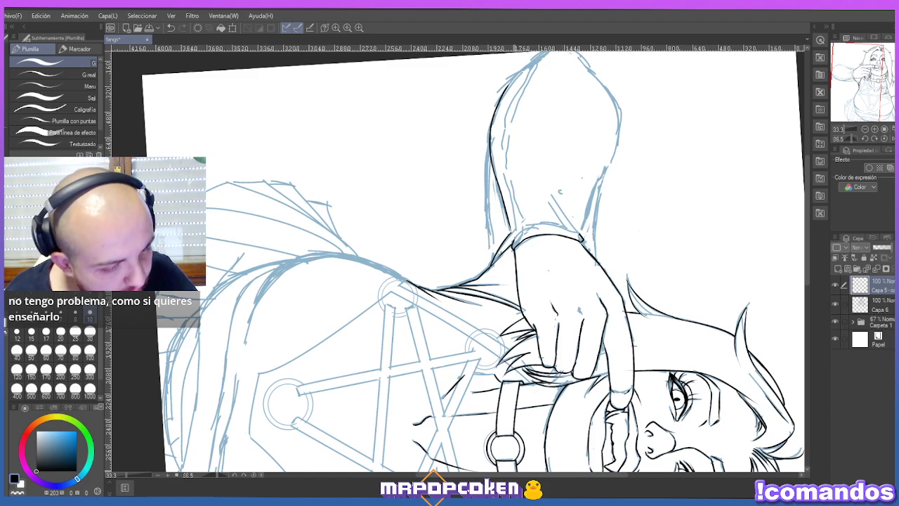
{"action": "mouse_move", "coordinate": [513, 239]}
{"action": "left_mouse_down"}
{"action": "mouse_move", "coordinate": [539, 222]}
{"action": "mouse_move", "coordinate": [582, 232]}
{"action": "left_mouse_up"}
{"action": "key", "text": "ctrl+z"}
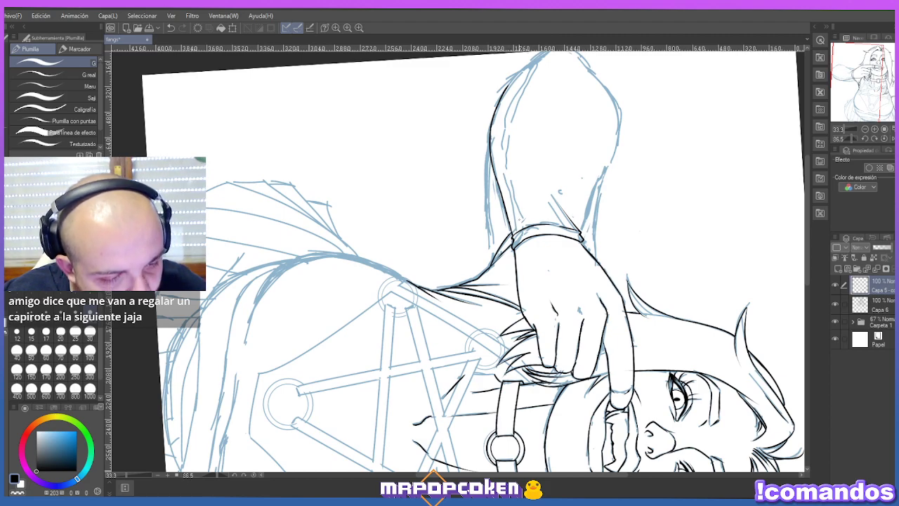
Ink a second line inside the bent forearm's underside contour, from the cuff to the canvas edge.
{"action": "left_click_drag", "start_coordinate": [517, 233], "coordinate": [511, 197]}
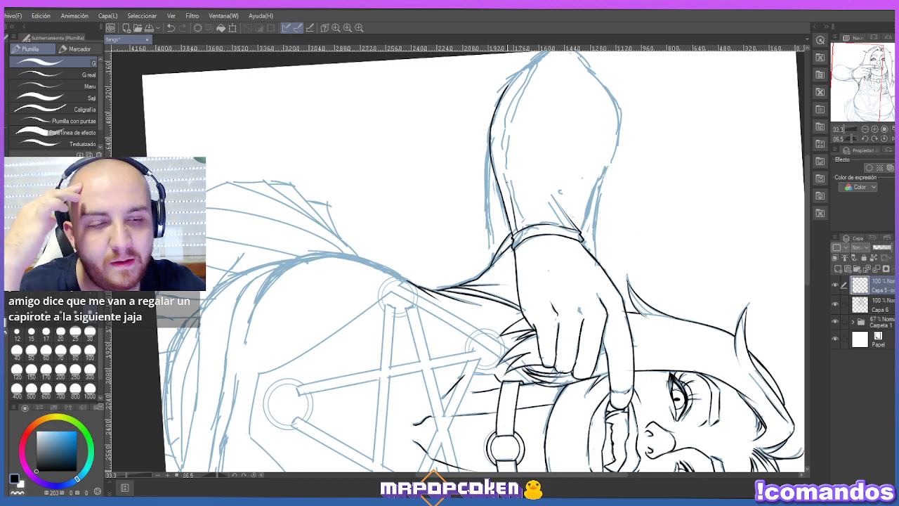
{"action": "left_click_drag", "start_coordinate": [509, 195], "coordinate": [504, 178]}
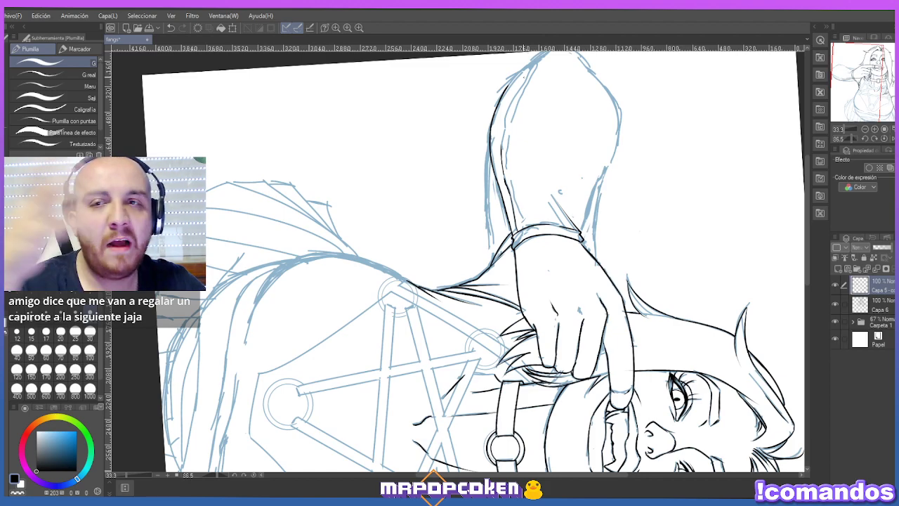
{"action": "key", "text": "shift+space"}
{"action": "left_click_drag", "start_coordinate": [808, 273], "coordinate": [812, 204]}
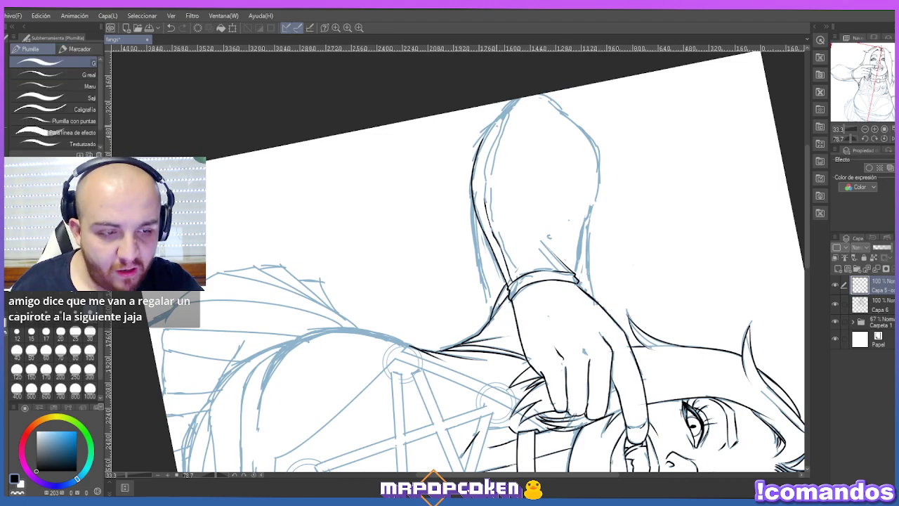
{"action": "left_click_drag", "start_coordinate": [503, 116], "coordinate": [485, 194]}
{"action": "left_click_drag", "start_coordinate": [519, 280], "coordinate": [492, 199]}
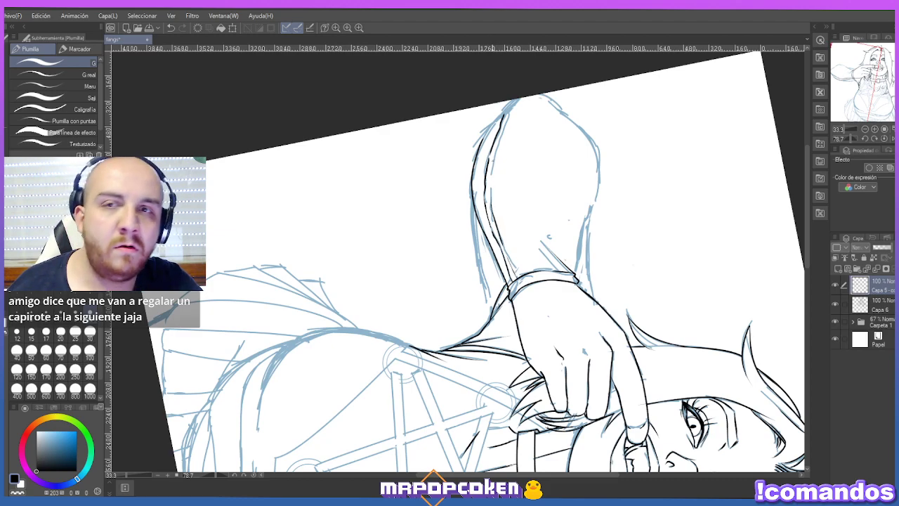
{"action": "mouse_move", "coordinate": [492, 194]}
{"action": "left_mouse_down"}
{"action": "mouse_move", "coordinate": [515, 103]}
{"action": "mouse_move", "coordinate": [482, 142]}
{"action": "mouse_move", "coordinate": [503, 114]}
{"action": "left_mouse_up"}
{"action": "key", "text": "ctrl+z"}
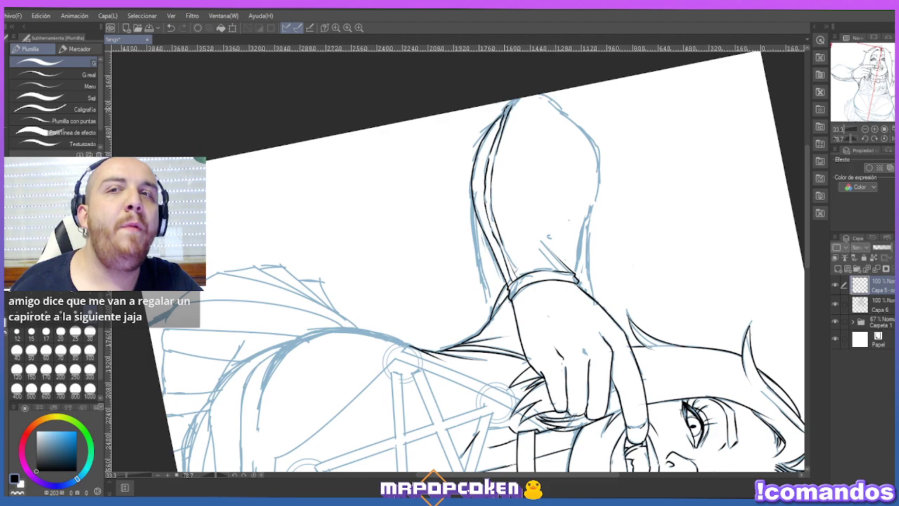
Ink the upper contour of the bent forearm from mid-forearm to the wrist cuff.
{"action": "key", "text": "shift+space"}
{"action": "left_click_drag", "start_coordinate": [562, 210], "coordinate": [506, 260]}
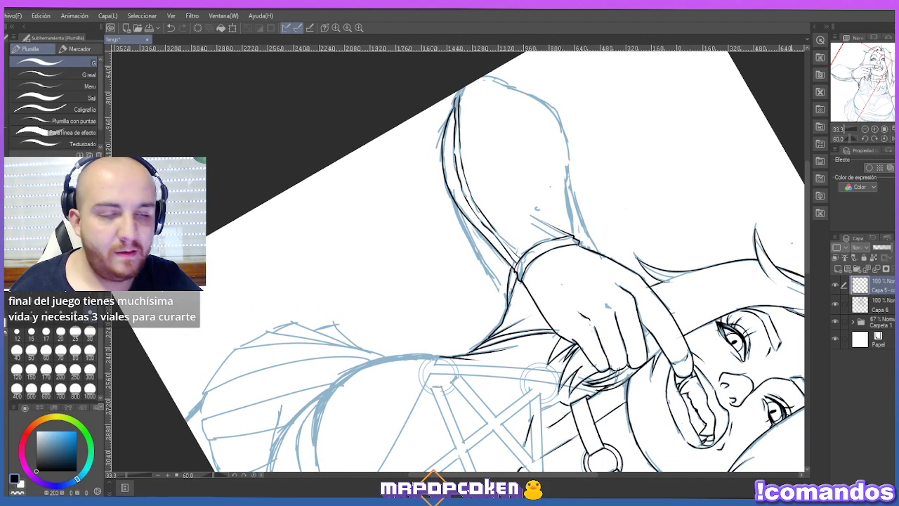
{"action": "scroll", "coordinate": [808, 256], "scroll_direction": "up", "scroll_amount": 3}
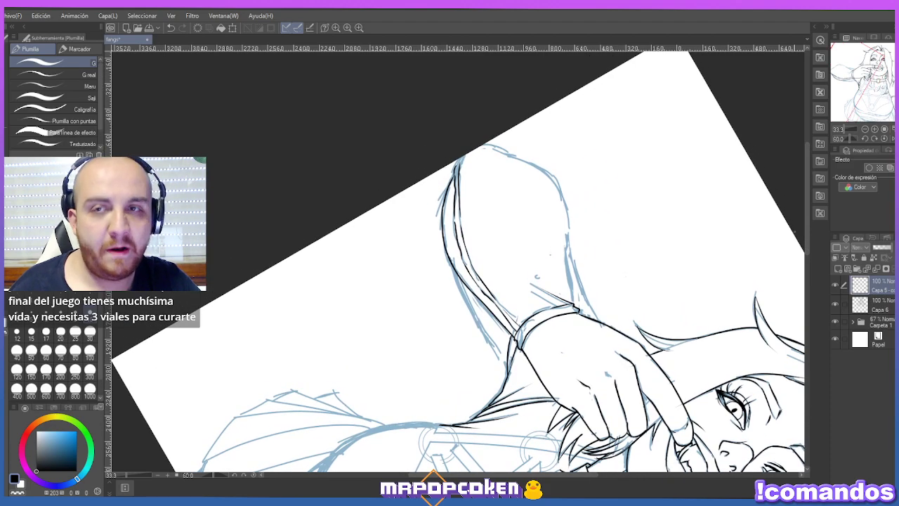
{"action": "left_click_drag", "start_coordinate": [567, 235], "coordinate": [573, 304]}
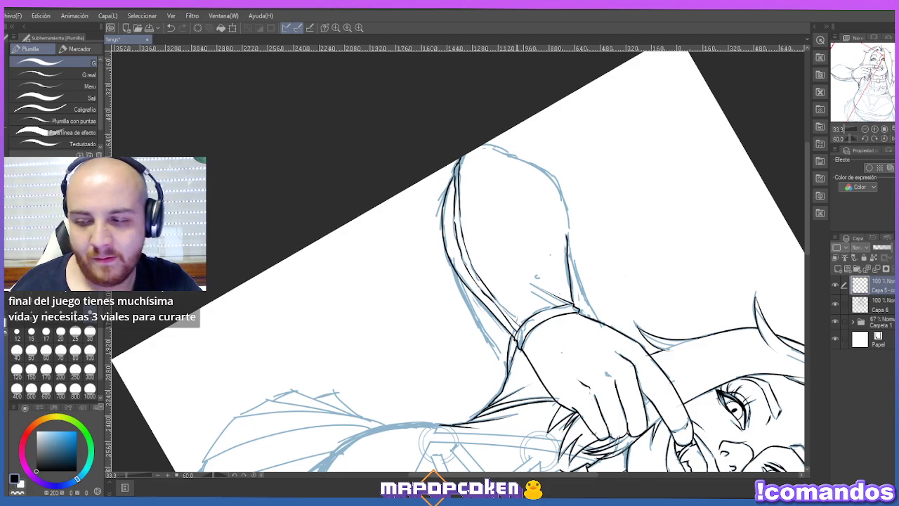
Extend the bent forearm's upper contour outward to the start of the elbow curve.
{"action": "key", "text": "shift+space"}
{"action": "left_click_drag", "start_coordinate": [536, 276], "coordinate": [674, 319]}
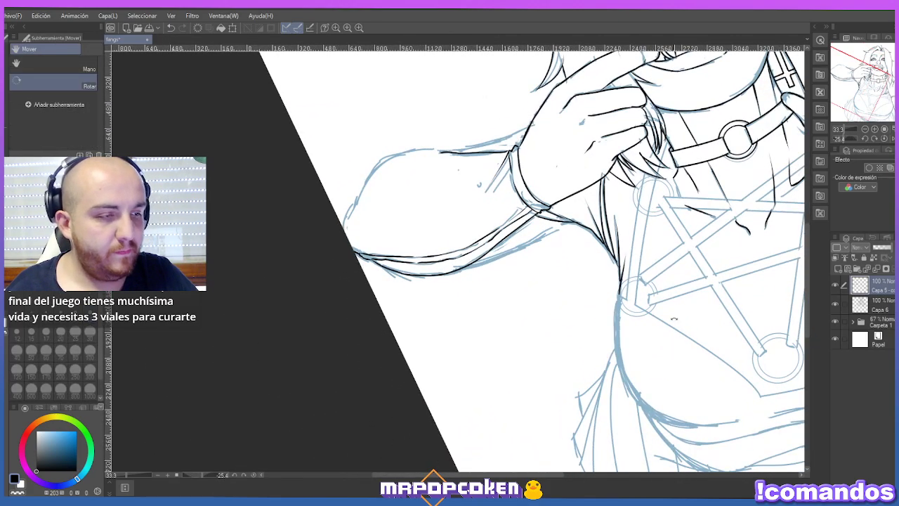
{"action": "scroll", "coordinate": [674, 319], "scroll_direction": "down", "scroll_amount": 1}
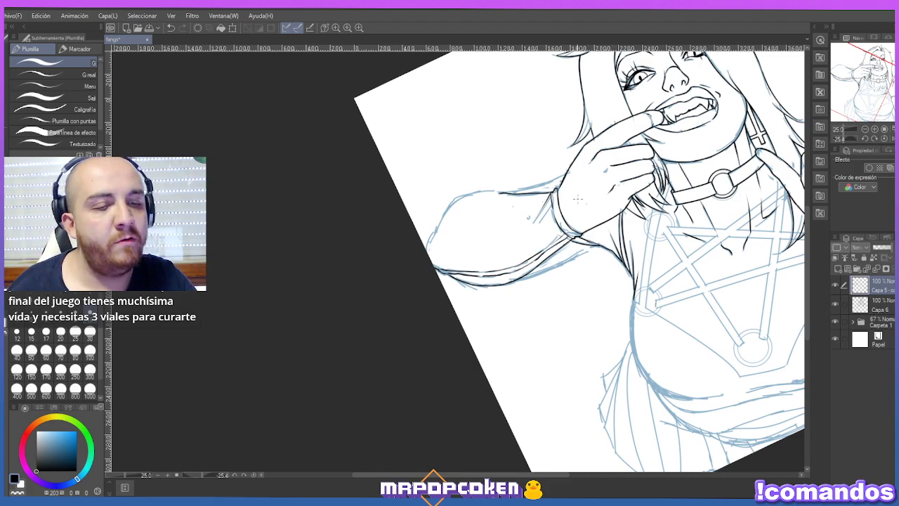
{"action": "scroll", "coordinate": [482, 195], "scroll_direction": "up", "scroll_amount": 1}
{"action": "left_click_drag", "start_coordinate": [509, 189], "coordinate": [452, 194]}
{"action": "key", "text": "ctrl+z"}
{"action": "left_click_drag", "start_coordinate": [511, 190], "coordinate": [442, 198]}
{"action": "key", "text": "ctrl+z"}
Ink the bent arm's elbow contour from the top of the curve down to the canvas edge.
{"action": "mouse_move", "coordinate": [513, 190]}
{"action": "left_mouse_down"}
{"action": "mouse_move", "coordinate": [449, 198]}
{"action": "mouse_move", "coordinate": [420, 250]}
{"action": "left_mouse_up"}
{"action": "key", "text": "ctrl+z"}
{"action": "left_click_drag", "start_coordinate": [454, 195], "coordinate": [415, 261]}
{"action": "key", "text": "ctrl+z"}
{"action": "left_click", "coordinate": [453, 203]}
{"action": "key", "text": "ctrl+z"}
{"action": "key", "text": "ctrl+z"}
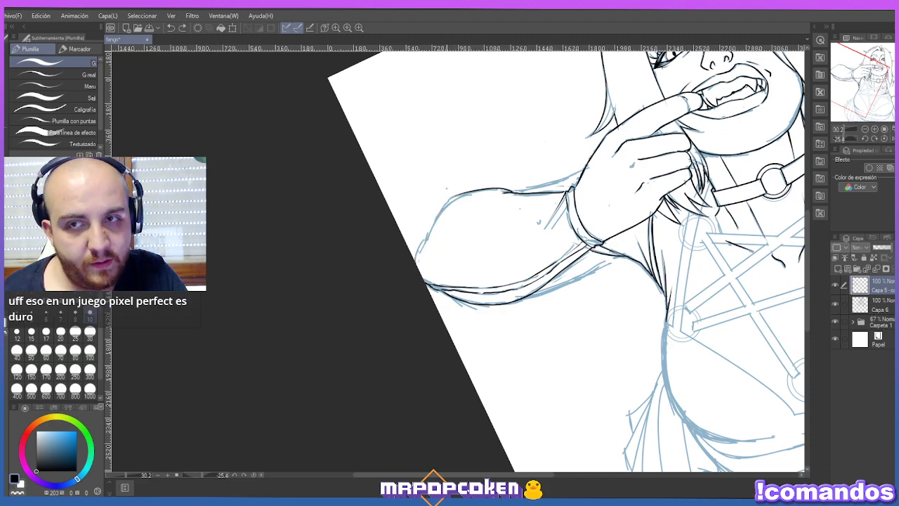
{"action": "left_click_drag", "start_coordinate": [449, 199], "coordinate": [414, 247]}
{"action": "key", "text": "ctrl+z"}
{"action": "left_click_drag", "start_coordinate": [449, 200], "coordinate": [415, 258]}
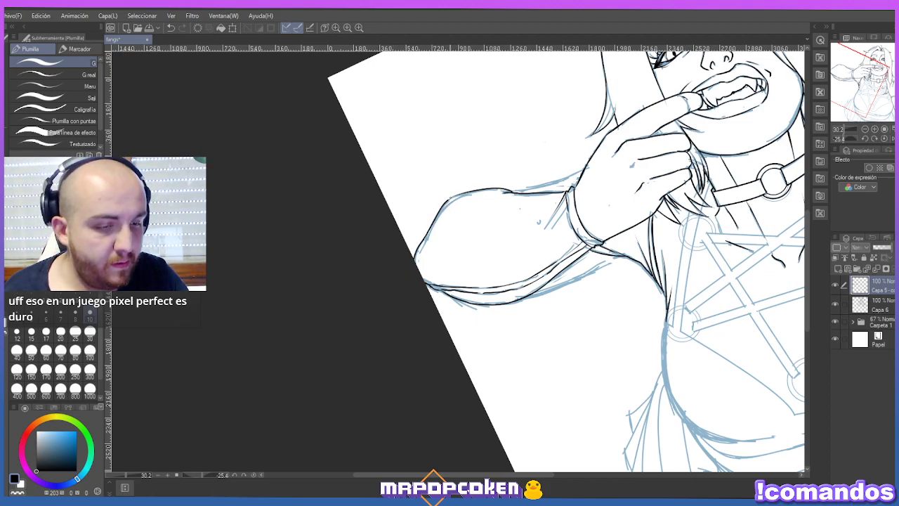
{"action": "left_click_drag", "start_coordinate": [458, 194], "coordinate": [446, 202]}
{"action": "key", "text": "ctrl+z"}
{"action": "key", "text": "ctrl+z"}
Ink the outer line along the bent forearm's upper contour, following the blue sketch down to the wrist cuff.
{"action": "left_click_drag", "start_coordinate": [534, 176], "coordinate": [590, 324]}
{"action": "scroll", "coordinate": [521, 294], "scroll_direction": "up", "scroll_amount": 2}
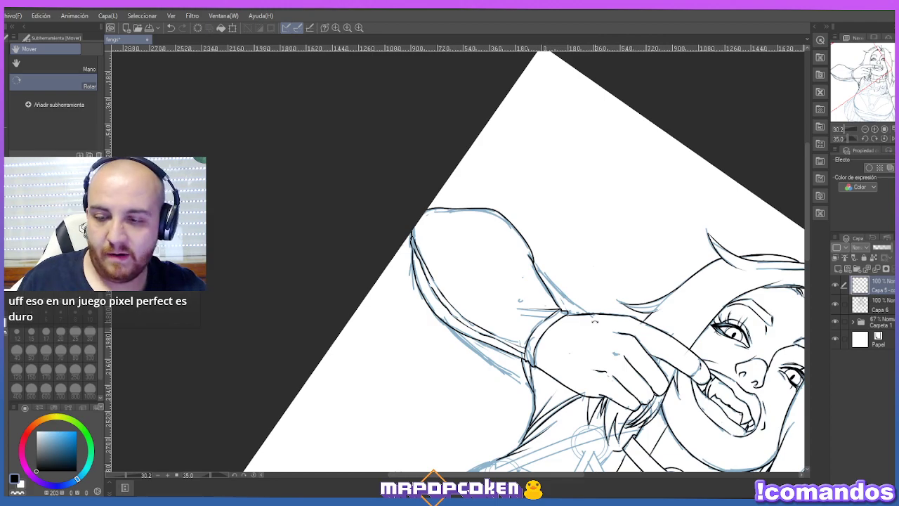
{"action": "key", "text": "p"}
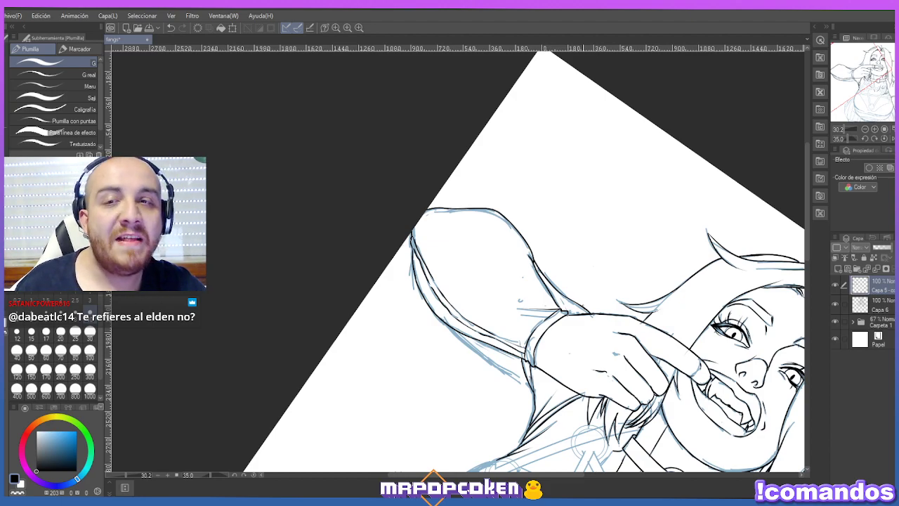
{"action": "key", "text": "p"}
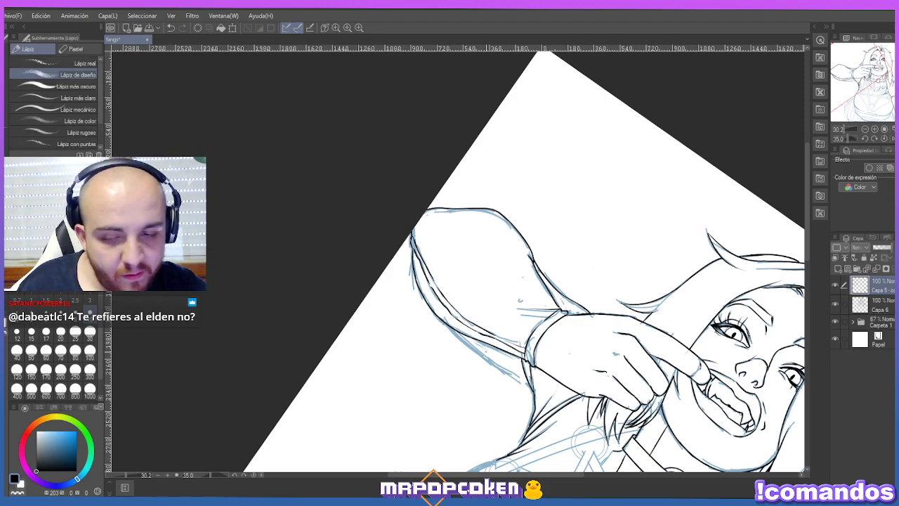
{"action": "key", "text": "p"}
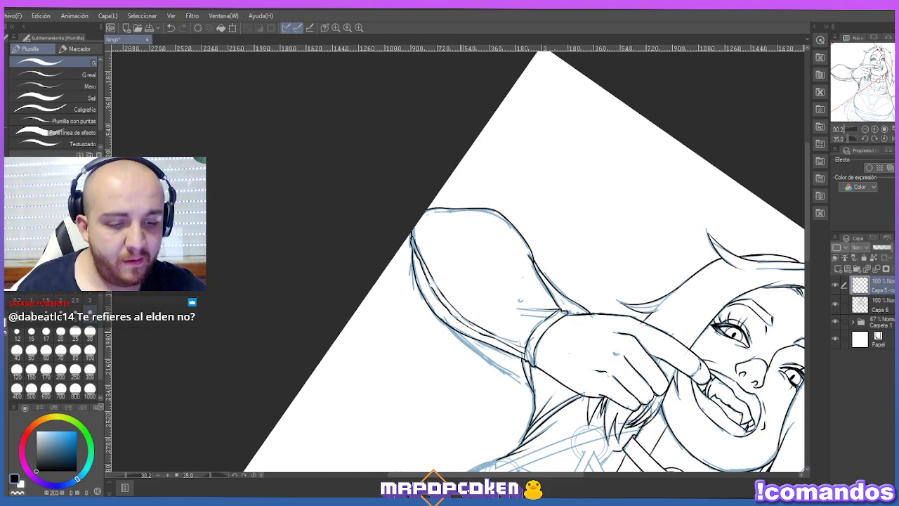
{"action": "key", "text": "ctrl+z"}
{"action": "key", "text": "ctrl+y"}
{"action": "key", "text": "ctrl+z"}
{"action": "key", "text": "ctrl+y"}
{"action": "key", "text": "ctrl+y"}
Ink the torso's outer contour on the bent-arm side with the Curve tool, from the armpit around to the underside of the bust.
{"action": "key", "text": "r"}
{"action": "left_click_drag", "start_coordinate": [611, 252], "coordinate": [638, 249]}
{"action": "scroll", "coordinate": [598, 205], "scroll_direction": "down", "scroll_amount": 1}
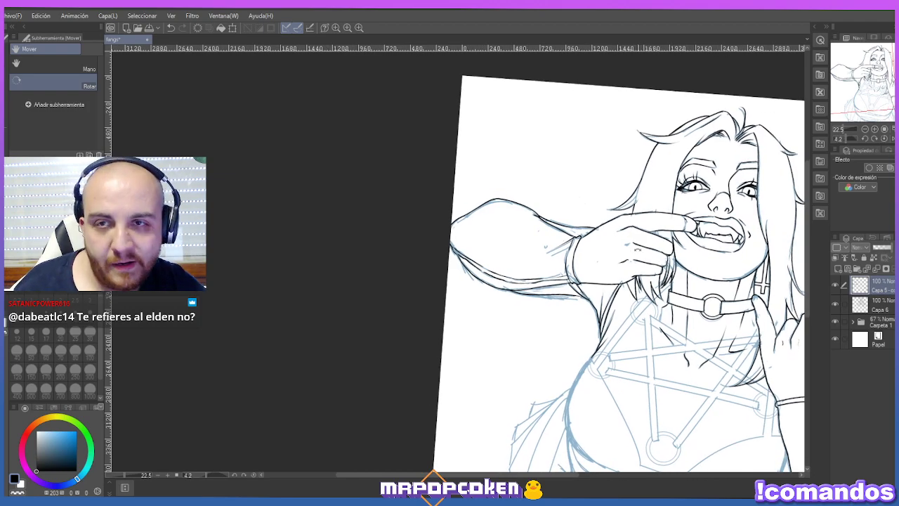
{"action": "scroll", "coordinate": [638, 250], "scroll_direction": "down", "scroll_amount": 2}
{"action": "left_click_drag", "start_coordinate": [638, 250], "coordinate": [654, 267]}
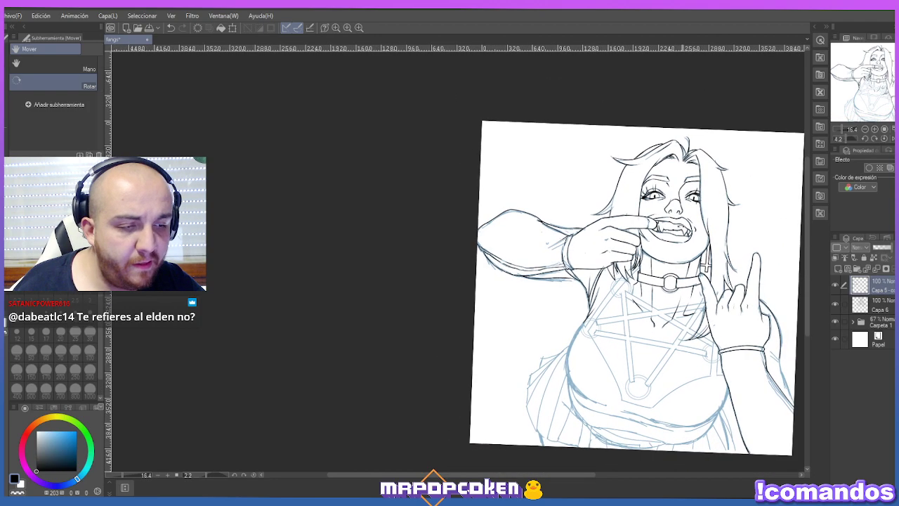
{"action": "key", "text": "p"}
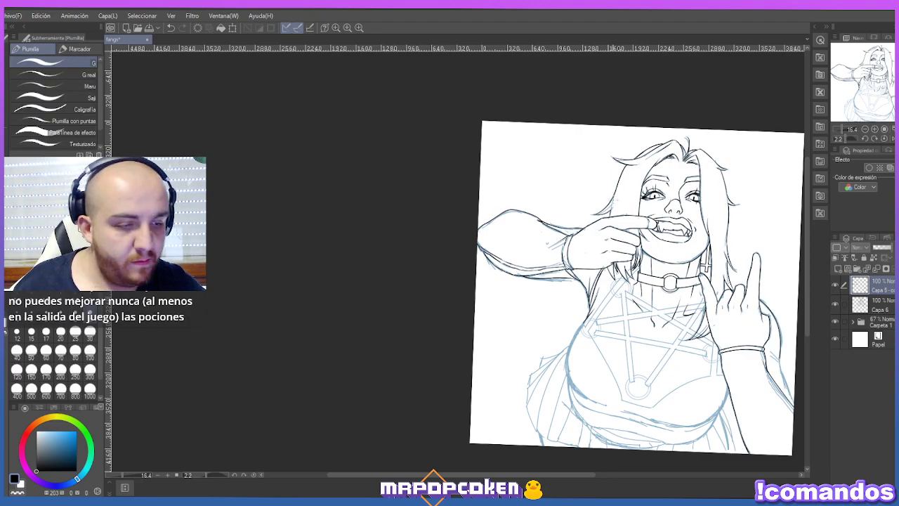
{"action": "scroll", "coordinate": [614, 202], "scroll_direction": "down", "scroll_amount": 1}
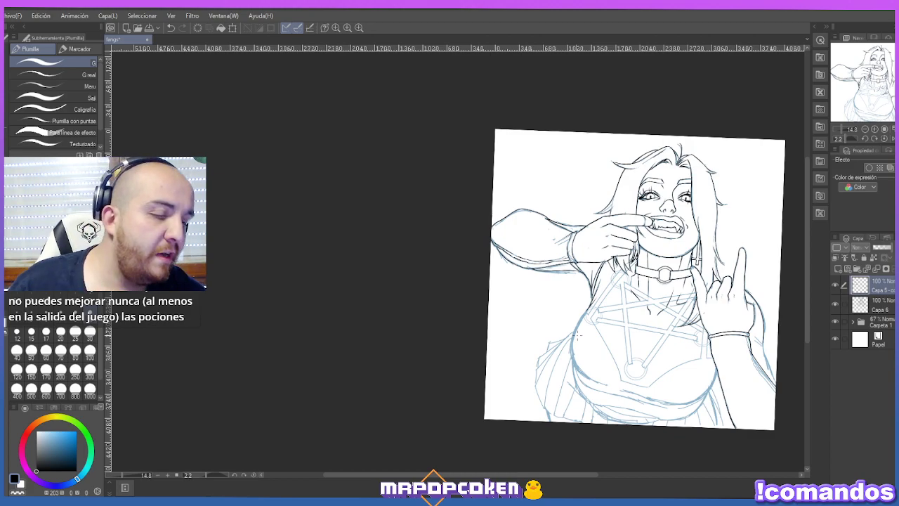
{"action": "scroll", "coordinate": [574, 340], "scroll_direction": "up", "scroll_amount": 3}
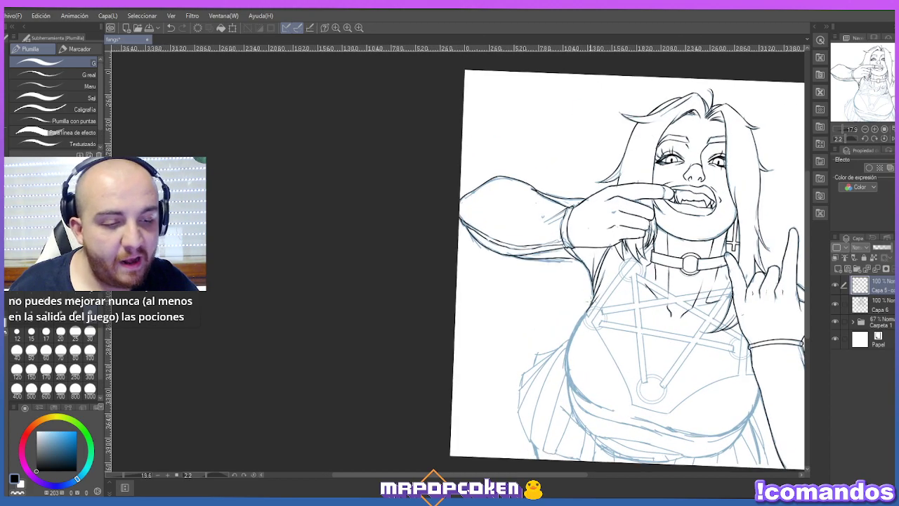
{"action": "scroll", "coordinate": [590, 303], "scroll_direction": "up", "scroll_amount": 1}
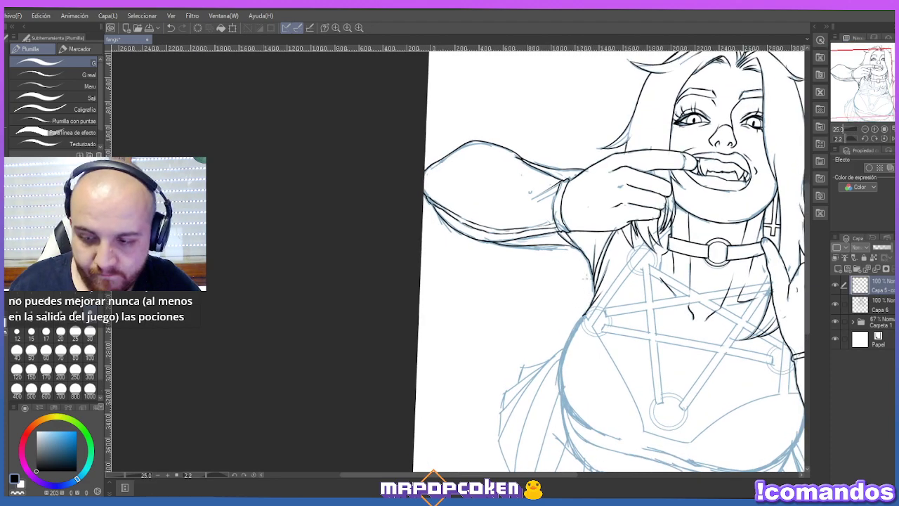
{"action": "key", "text": "u"}
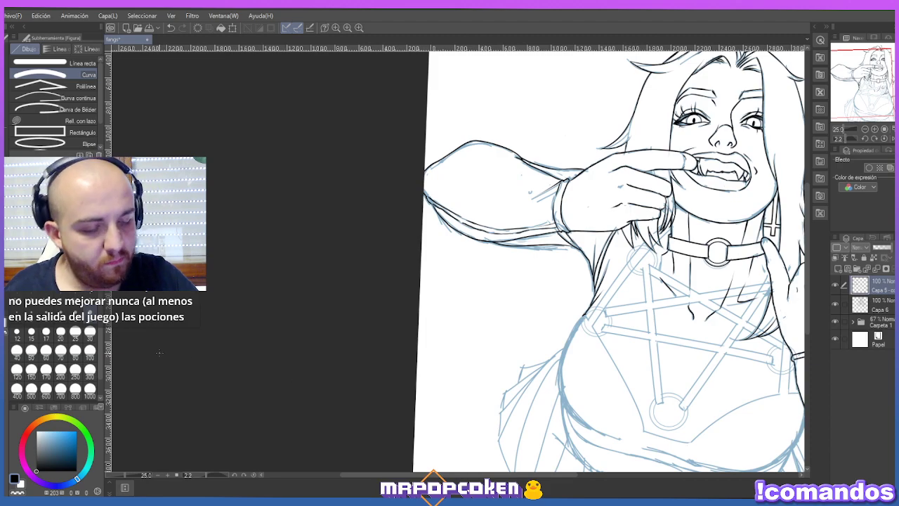
{"action": "left_click_drag", "start_coordinate": [617, 439], "coordinate": [582, 316]}
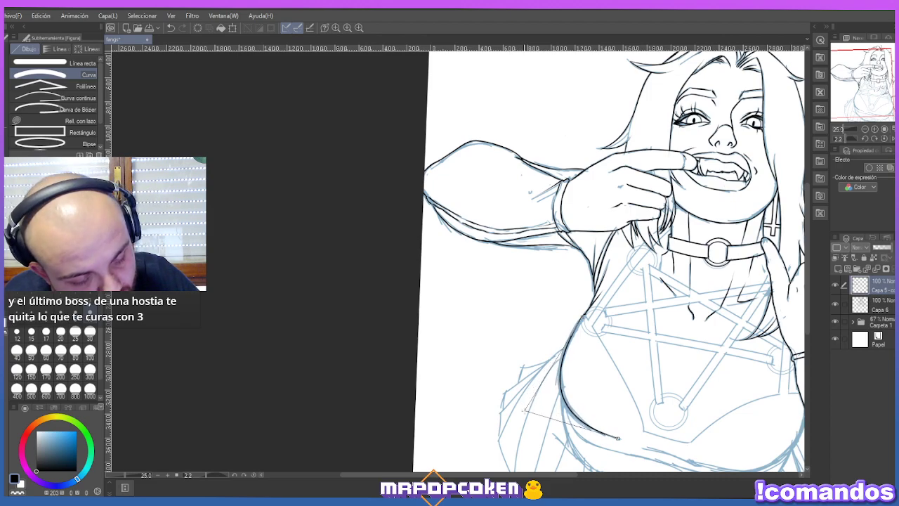
{"action": "left_click", "coordinate": [526, 392]}
Ink the neckline edge on the bent-arm side as a curve running down to the pentagram harness's lowest ring.
{"action": "scroll", "coordinate": [526, 392], "scroll_direction": "down", "scroll_amount": 2}
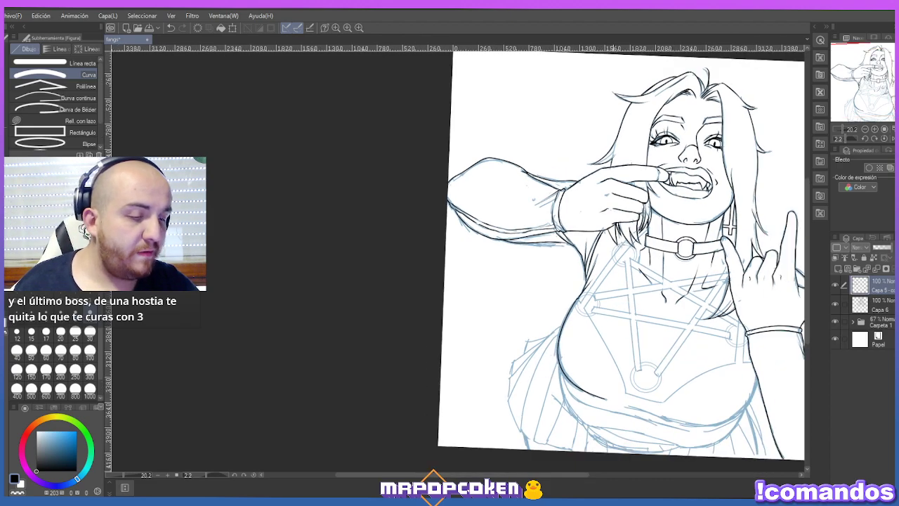
{"action": "scroll", "coordinate": [524, 218], "scroll_direction": "down", "scroll_amount": 1}
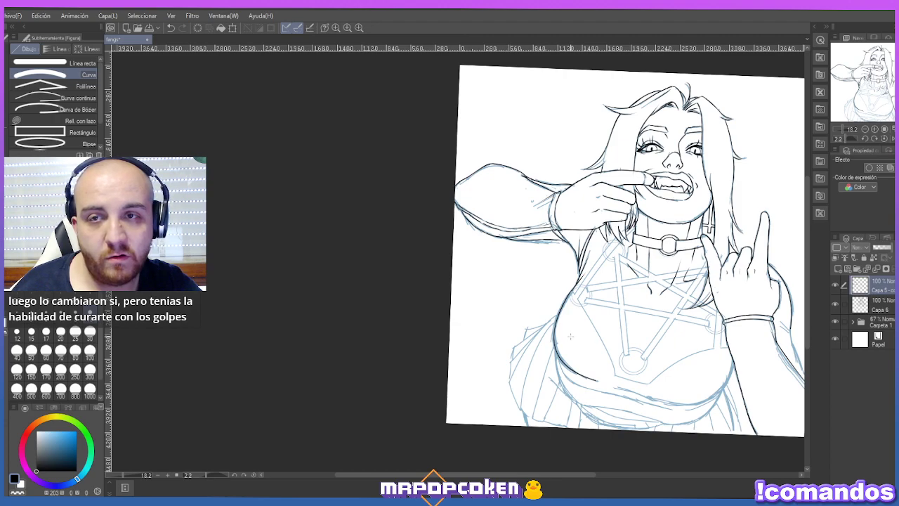
{"action": "scroll", "coordinate": [570, 336], "scroll_direction": "up", "scroll_amount": 1}
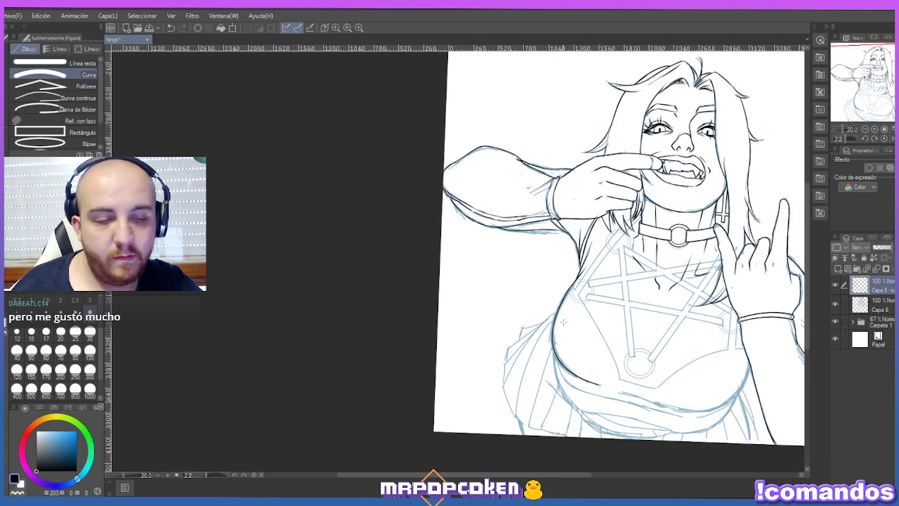
{"action": "left_click_drag", "start_coordinate": [575, 287], "coordinate": [619, 380]}
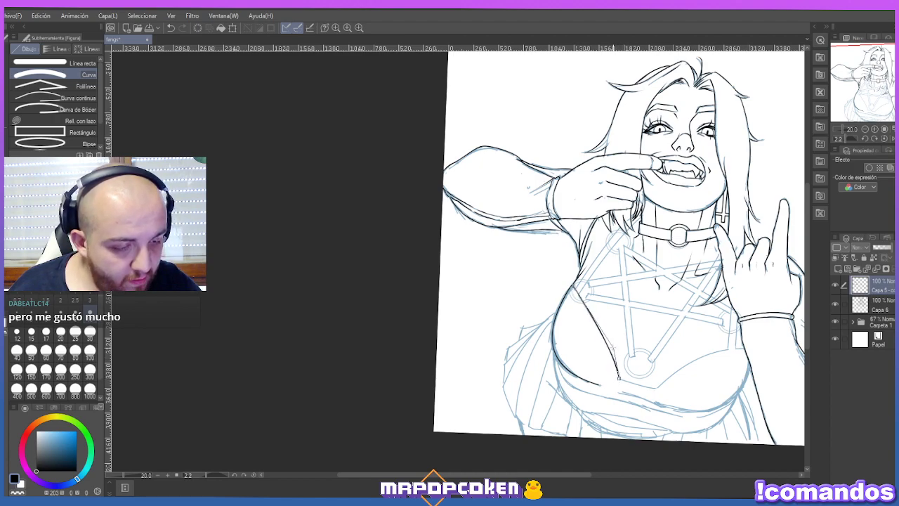
{"action": "left_click", "coordinate": [612, 344]}
{"action": "key", "text": "e"}
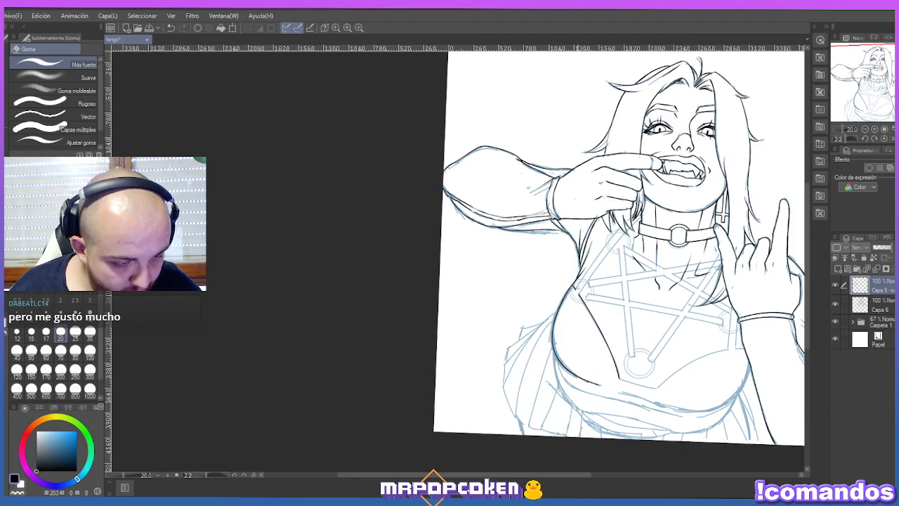
Ink the neckline's bottom edge and its raised-hand side, and curve the bust's underside contour up to the raised forearm.
{"action": "scroll", "coordinate": [583, 181], "scroll_direction": "down", "scroll_amount": 2}
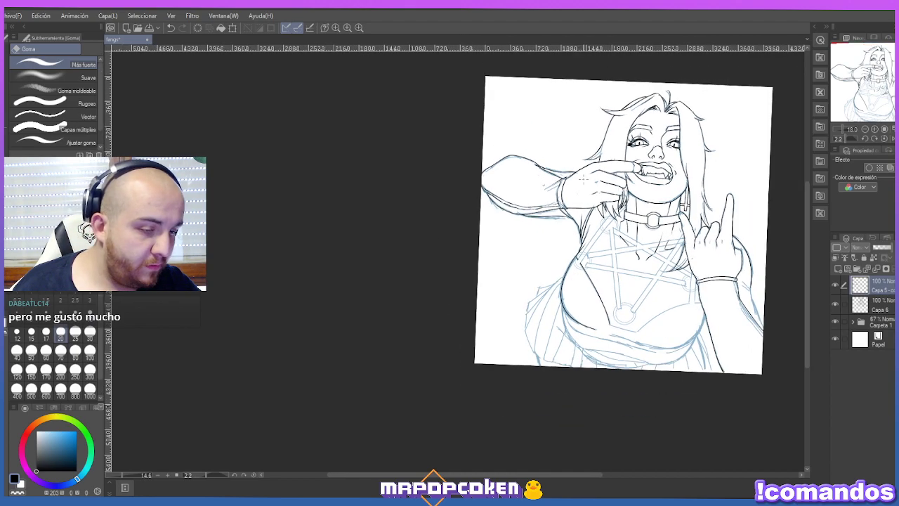
{"action": "key", "text": "u"}
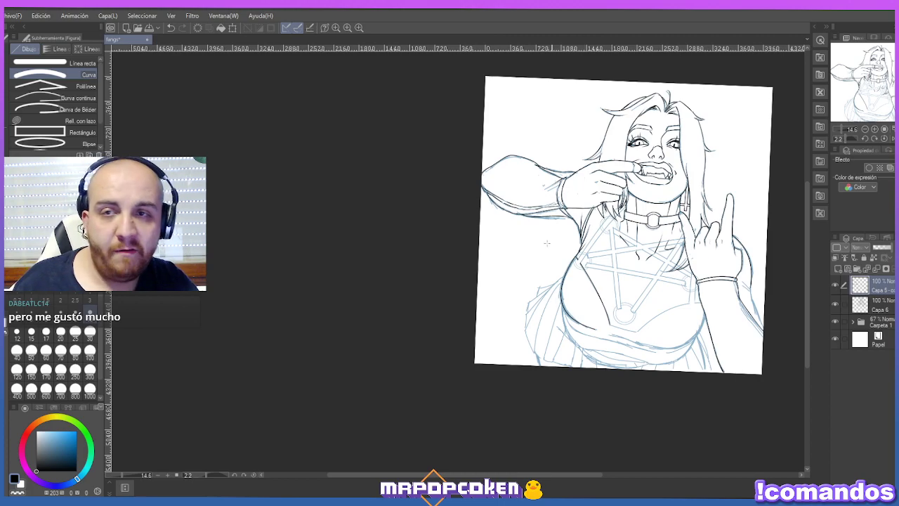
{"action": "scroll", "coordinate": [551, 239], "scroll_direction": "up", "scroll_amount": 2}
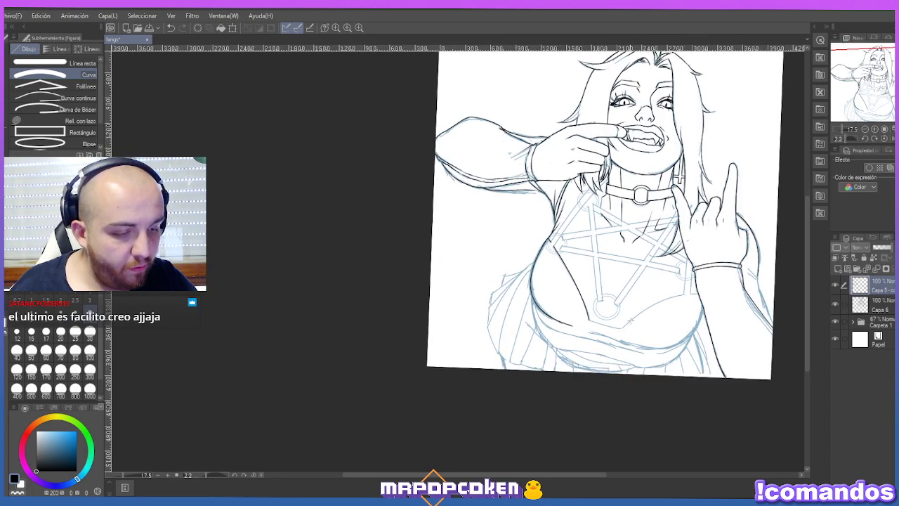
{"action": "left_click_drag", "start_coordinate": [622, 327], "coordinate": [700, 295]}
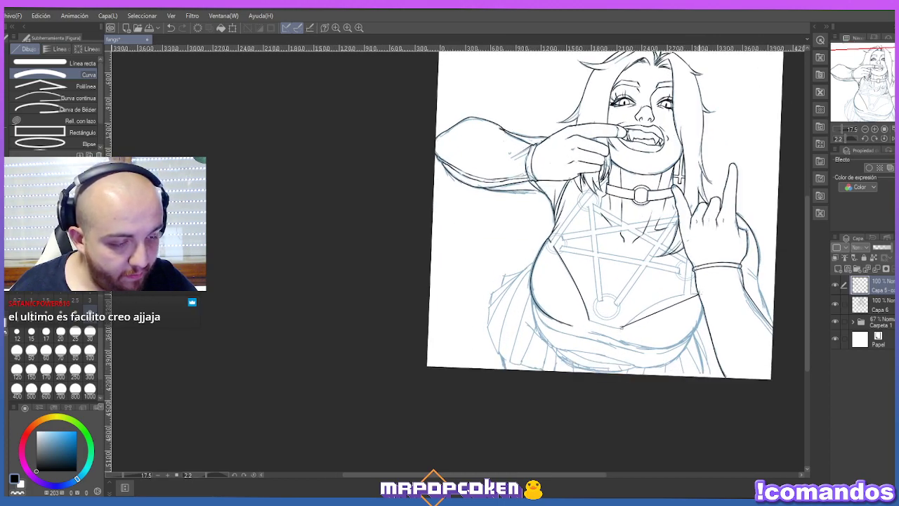
{"action": "left_click", "coordinate": [673, 286]}
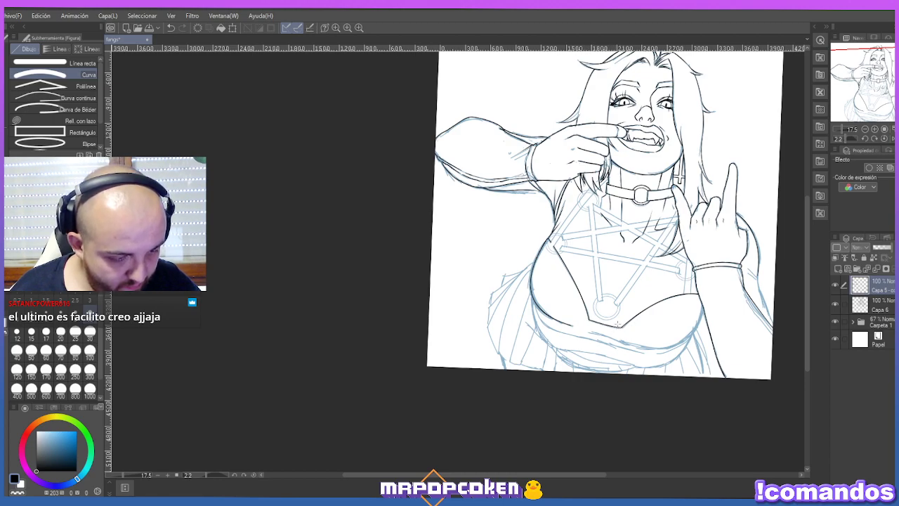
{"action": "left_click_drag", "start_coordinate": [591, 330], "coordinate": [627, 344]}
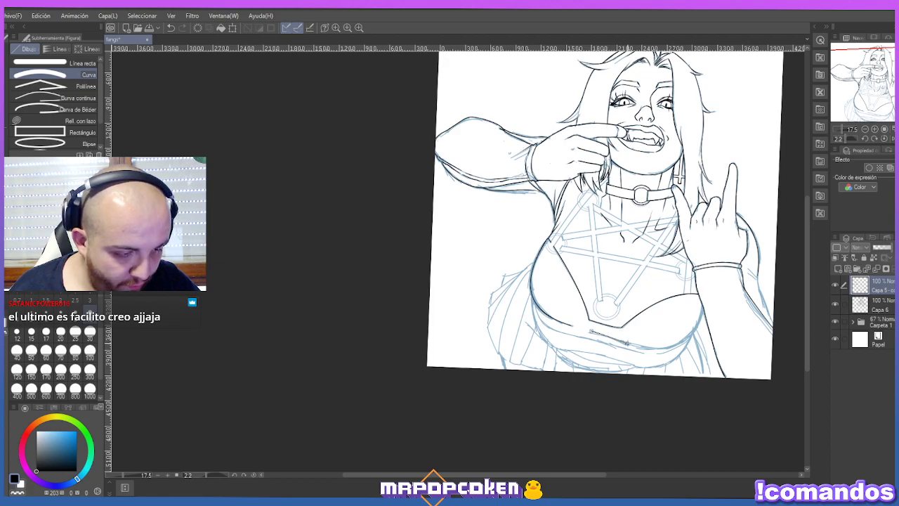
{"action": "left_click_drag", "start_coordinate": [627, 343], "coordinate": [702, 314]}
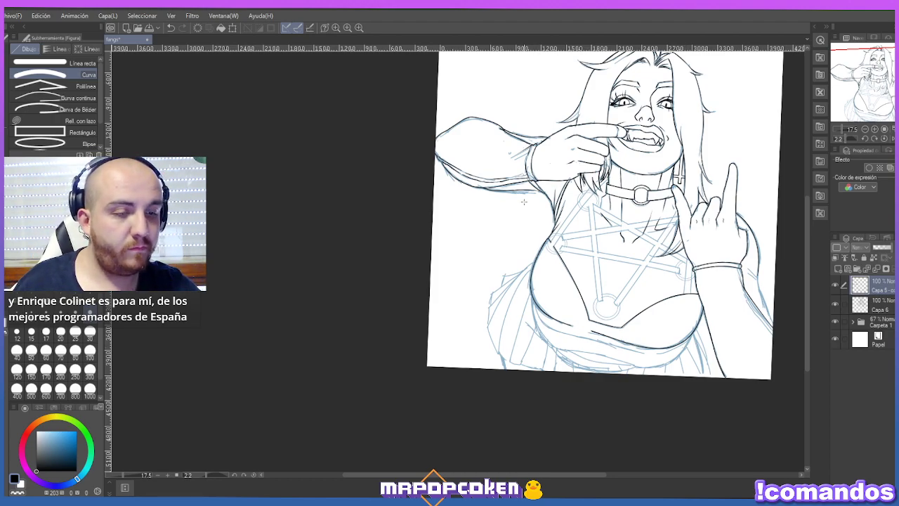
Ink the upper arm's contour behind the raised forearm with the G pen, down to the canvas edge.
{"action": "scroll", "coordinate": [727, 249], "scroll_direction": "up", "scroll_amount": 3}
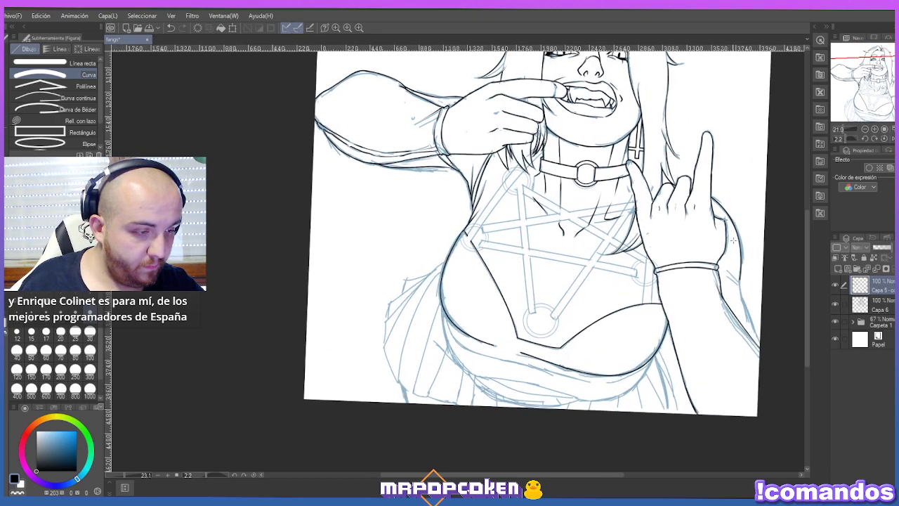
{"action": "scroll", "coordinate": [733, 240], "scroll_direction": "up", "scroll_amount": 1}
{"action": "key", "text": "p"}
{"action": "left_click_drag", "start_coordinate": [738, 275], "coordinate": [752, 322]}
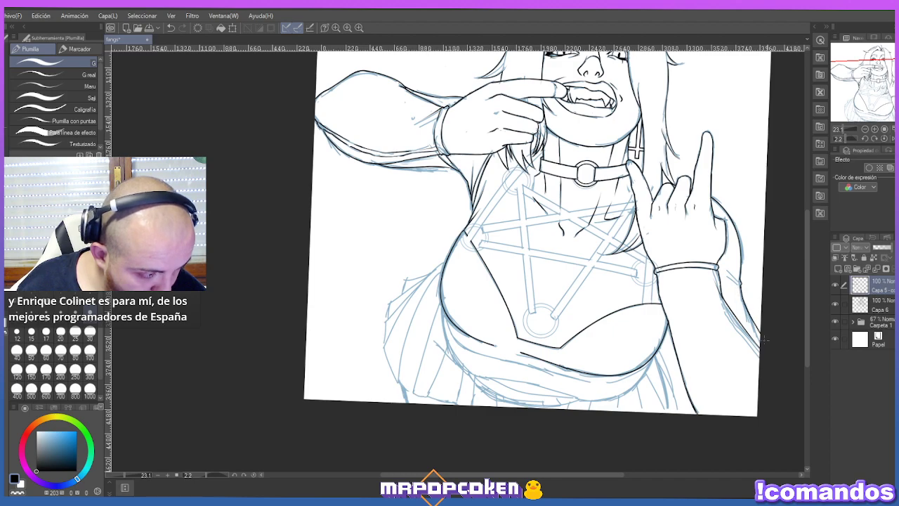
{"action": "key", "text": "ctrl+z"}
{"action": "key", "text": "ctrl+z"}
{"action": "left_click_drag", "start_coordinate": [738, 281], "coordinate": [760, 343]}
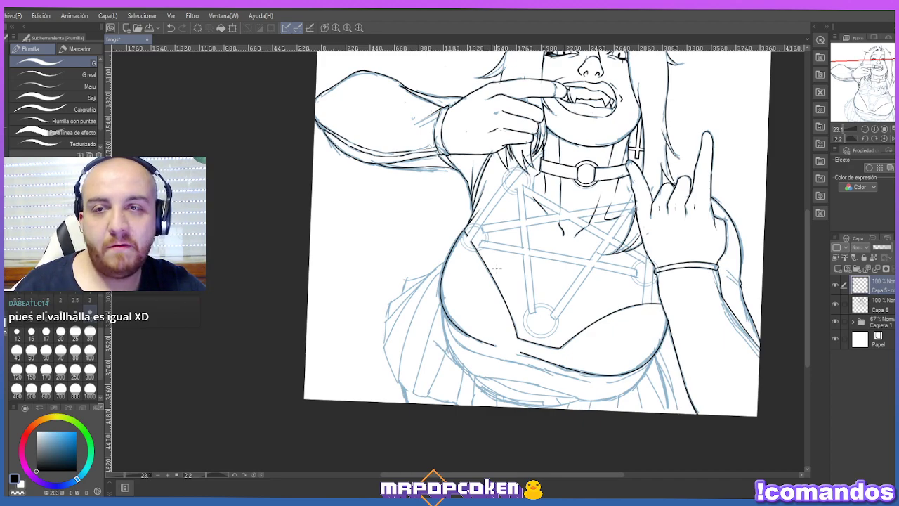
Ink the fold line just beneath the bust with the Curve tool, from the bent-arm side to the middle of the underside contour.
{"action": "scroll", "coordinate": [495, 329], "scroll_direction": "up", "scroll_amount": 2}
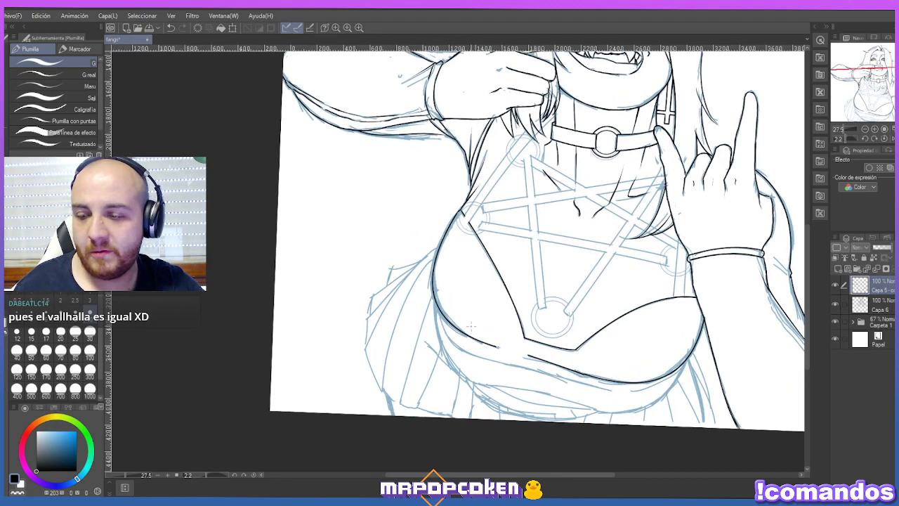
{"action": "key", "text": "u"}
{"action": "left_click_drag", "start_coordinate": [440, 309], "coordinate": [485, 359]}
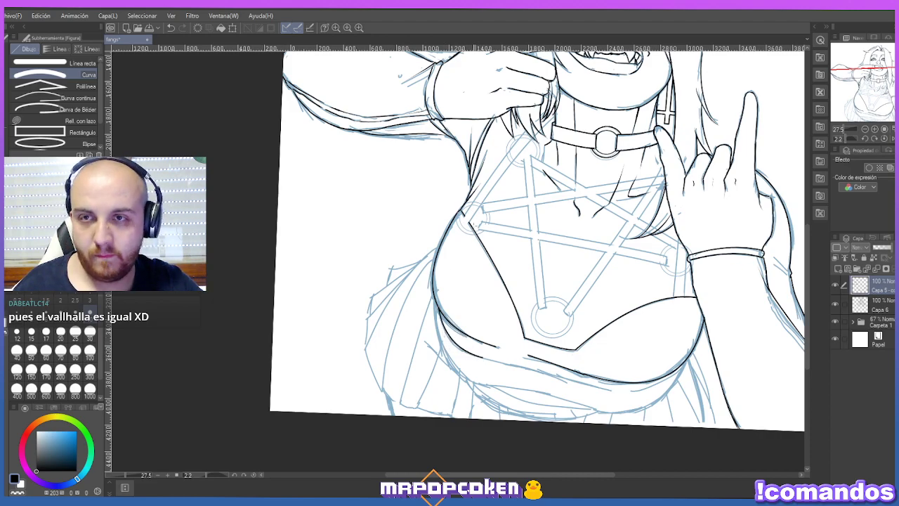
{"action": "scroll", "coordinate": [478, 226], "scroll_direction": "down", "scroll_amount": 1}
{"action": "scroll", "coordinate": [580, 357], "scroll_direction": "up", "scroll_amount": 1}
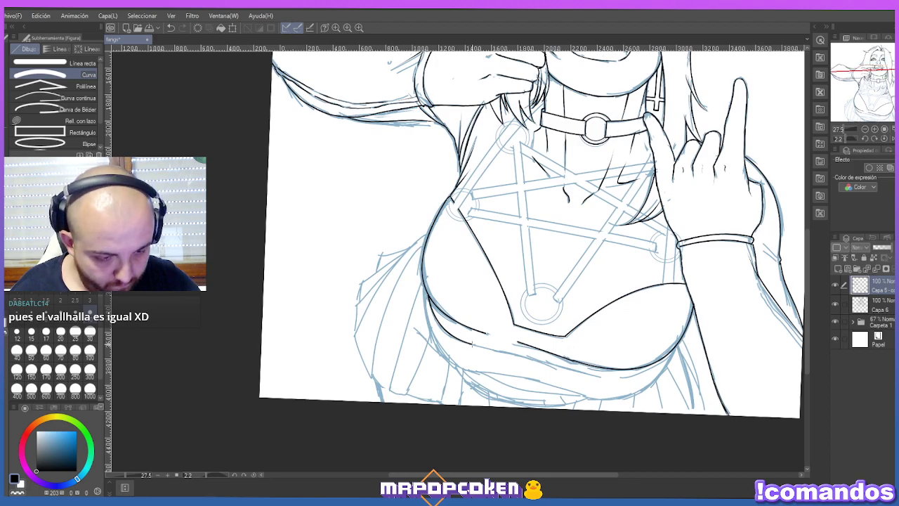
{"action": "left_click_drag", "start_coordinate": [471, 344], "coordinate": [560, 366]}
{"action": "left_click", "coordinate": [560, 366]}
{"action": "key", "text": "e"}
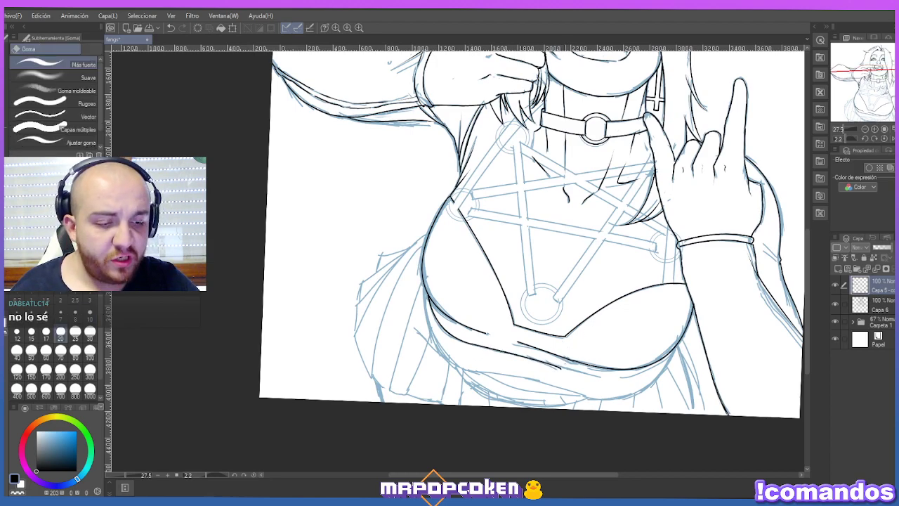
Continue the fold line beneath the bust with the Curve tool, from its middle up to the raised-forearm side.
{"action": "key", "text": "u"}
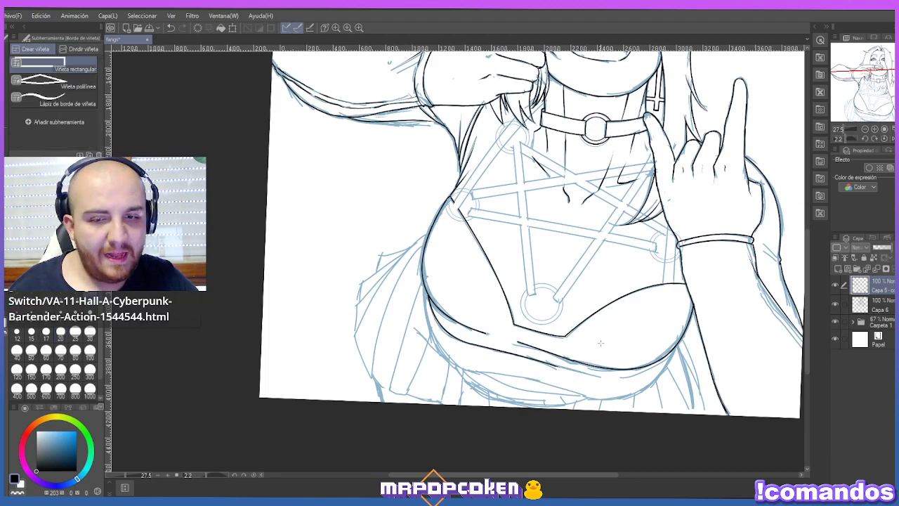
{"action": "key", "text": "u"}
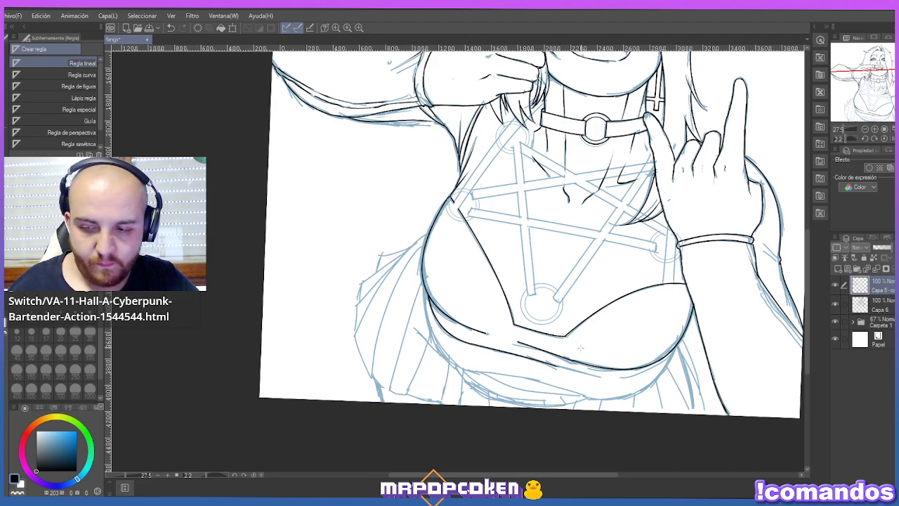
{"action": "key", "text": "u"}
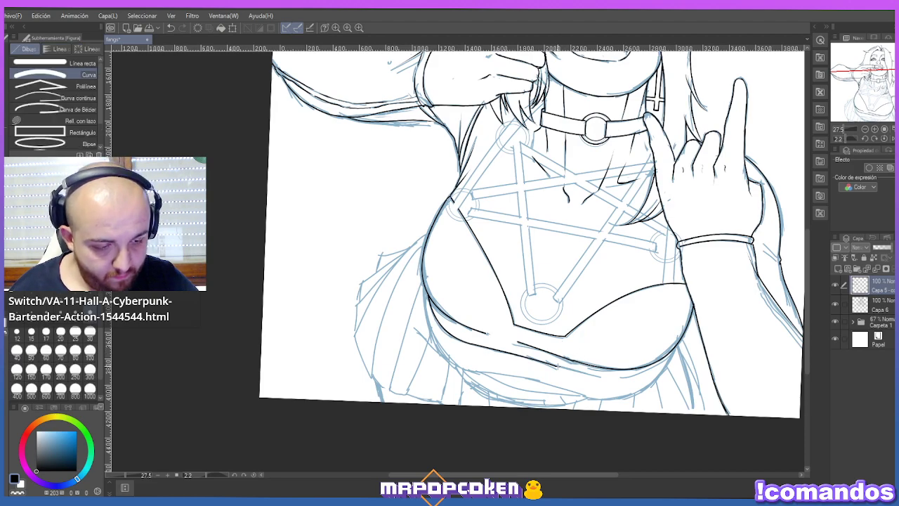
{"action": "left_click_drag", "start_coordinate": [601, 373], "coordinate": [676, 348]}
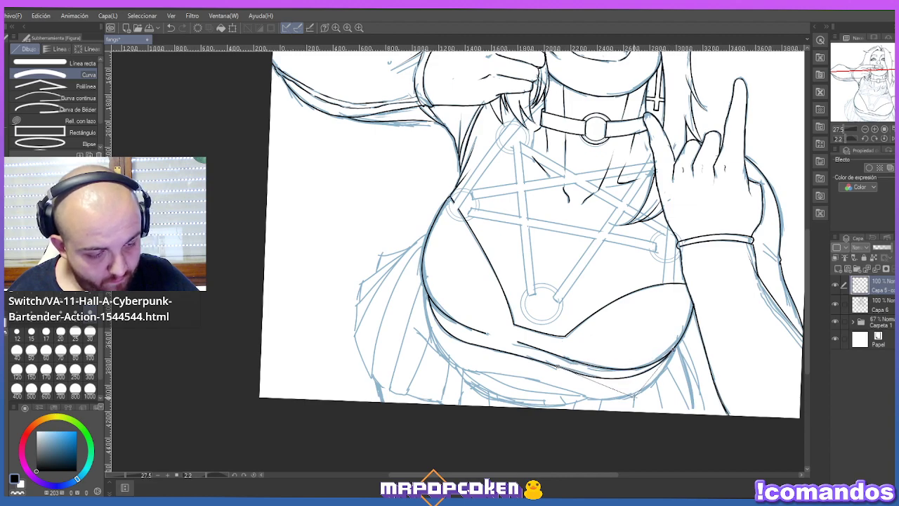
{"action": "left_click", "coordinate": [636, 397]}
{"action": "scroll", "coordinate": [627, 220], "scroll_direction": "down", "scroll_amount": 2}
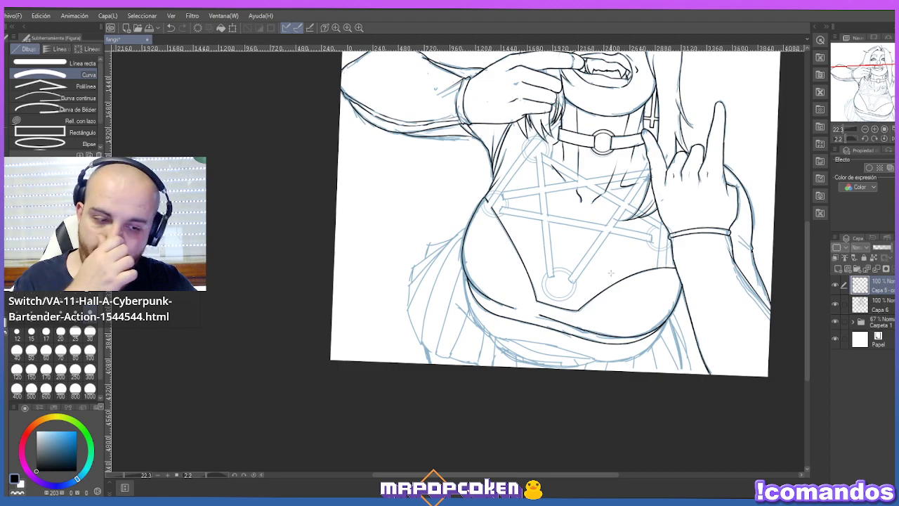
{"action": "scroll", "coordinate": [488, 253], "scroll_direction": "up", "scroll_amount": 2}
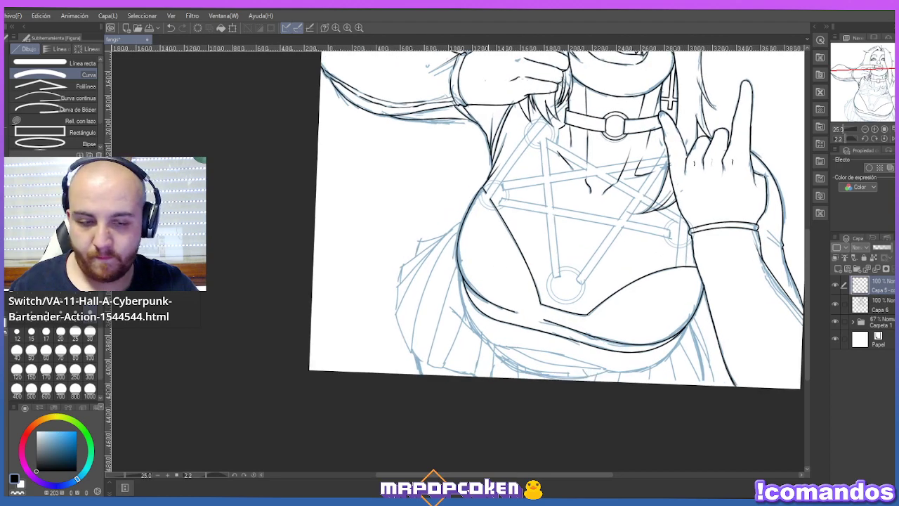
Ink the garment's outer edge beneath the bust on the bent-arm side with the G pen, curving down from the bust contour.
{"action": "key", "text": "p"}
{"action": "left_click_drag", "start_coordinate": [461, 270], "coordinate": [470, 335]}
{"action": "key", "text": "ctrl+z"}
{"action": "key", "text": "ctrl+z"}
{"action": "left_click_drag", "start_coordinate": [458, 268], "coordinate": [478, 339]}
{"action": "key", "text": "ctrl+z"}
{"action": "left_click_drag", "start_coordinate": [458, 270], "coordinate": [484, 339]}
{"action": "key", "text": "ctrl+z"}
{"action": "left_click_drag", "start_coordinate": [456, 273], "coordinate": [485, 338]}
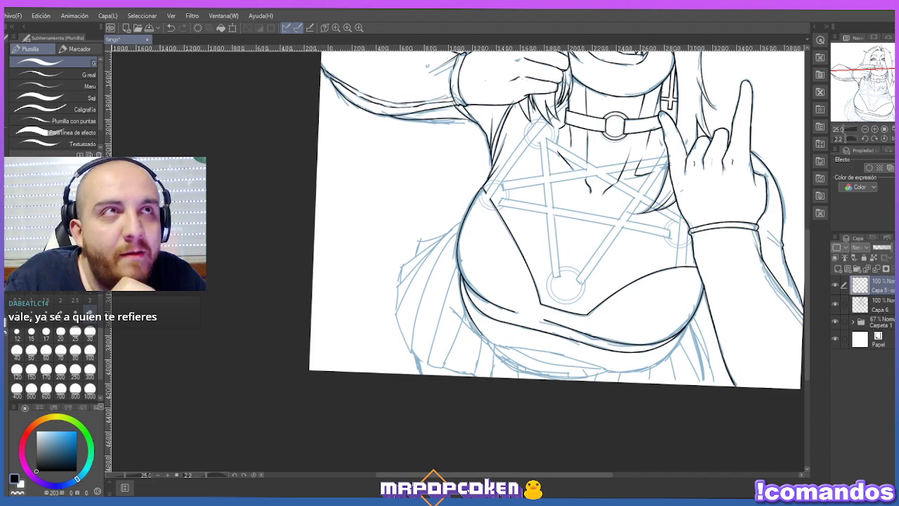
Switch to the browser, watch the VA-11 Hall-A trailer on its Nintendo page, close the video and return to the drawing.
{"action": "left_click", "coordinate": [487, 484]}
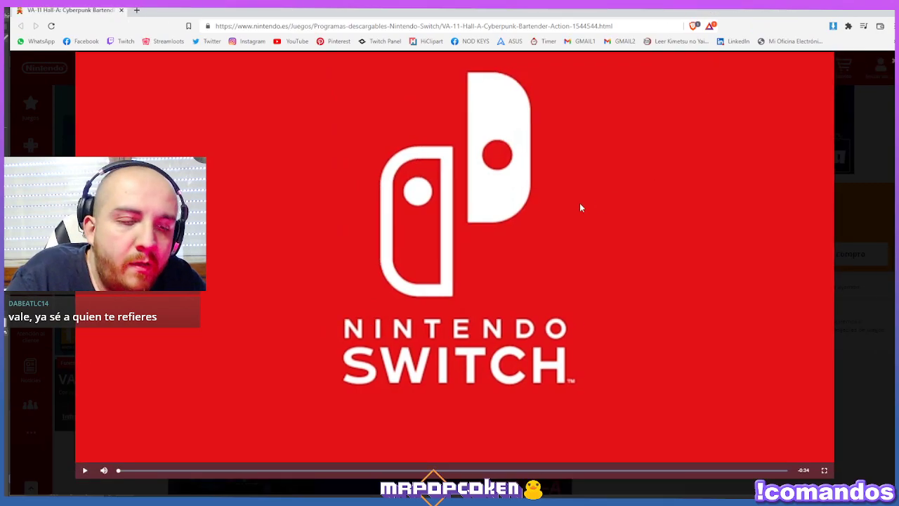
{"action": "left_click", "coordinate": [862, 13]}
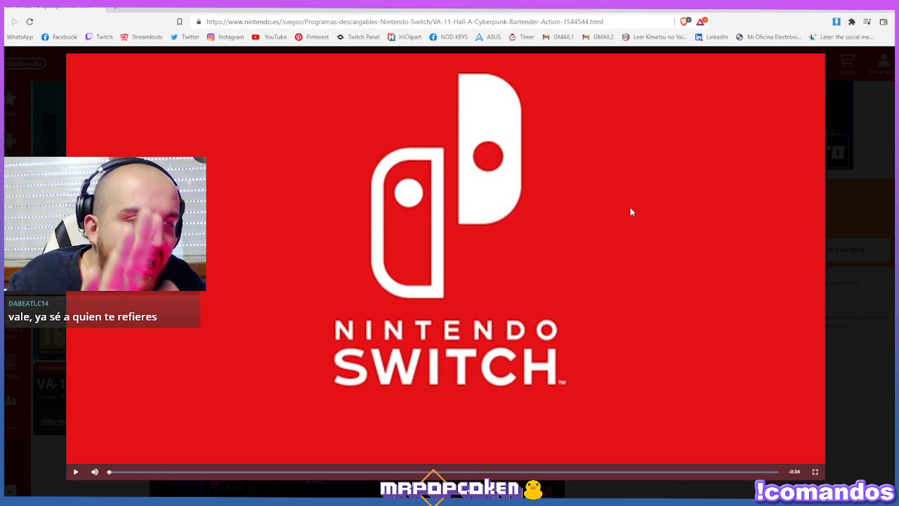
{"action": "left_click", "coordinate": [628, 209]}
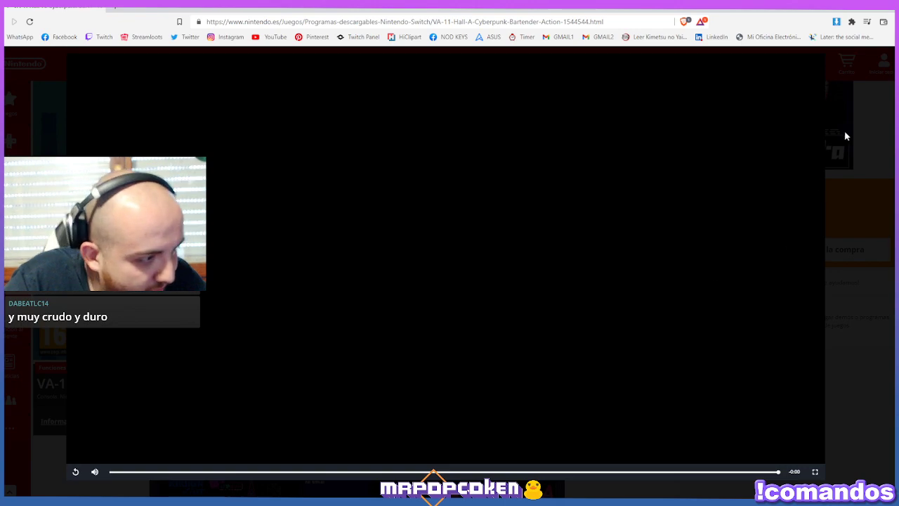
{"action": "key", "text": "ctrl+a"}
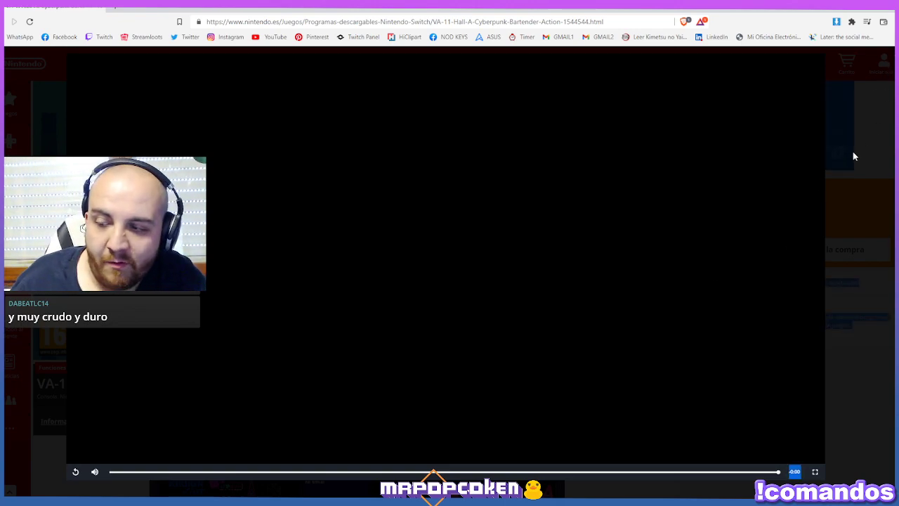
{"action": "key", "text": "Escape"}
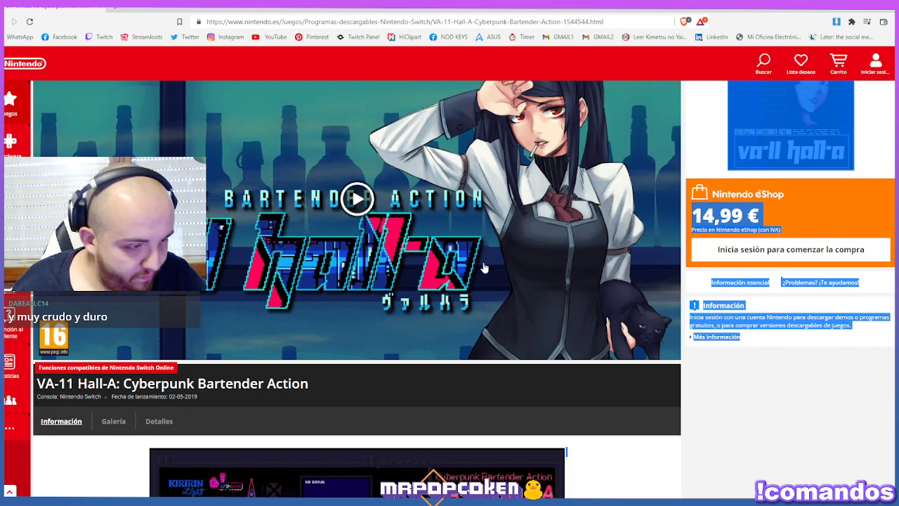
{"action": "left_click", "coordinate": [767, 376]}
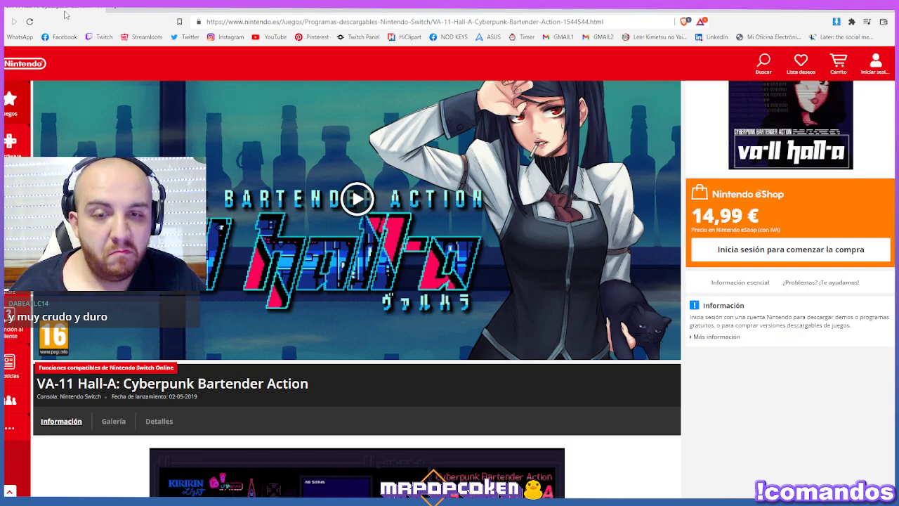
{"action": "key", "text": "alt+Tab"}
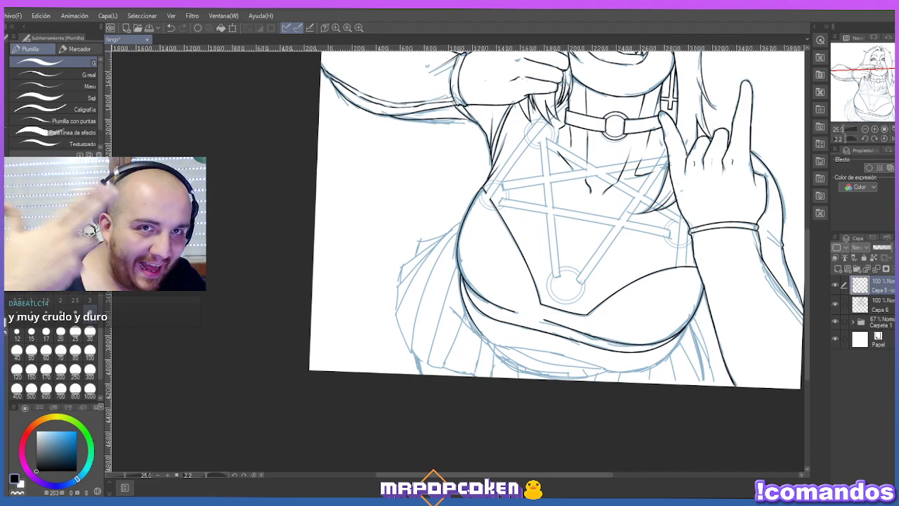
Try to extend the garment's outer edge inward from its lower corner on the bent-arm side with the G pen.
{"action": "scroll", "coordinate": [361, 163], "scroll_direction": "down", "scroll_amount": 1}
{"action": "scroll", "coordinate": [290, 215], "scroll_direction": "down", "scroll_amount": 1}
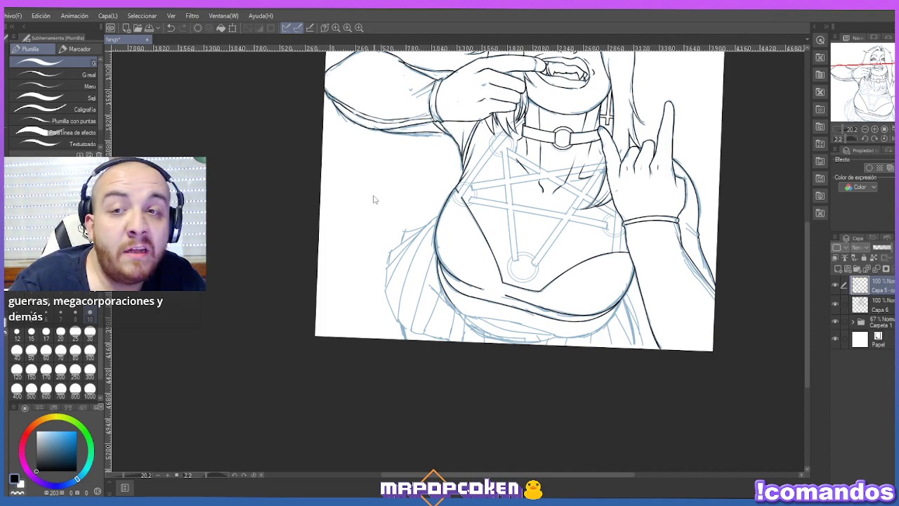
{"action": "scroll", "coordinate": [363, 182], "scroll_direction": "down", "scroll_amount": 4}
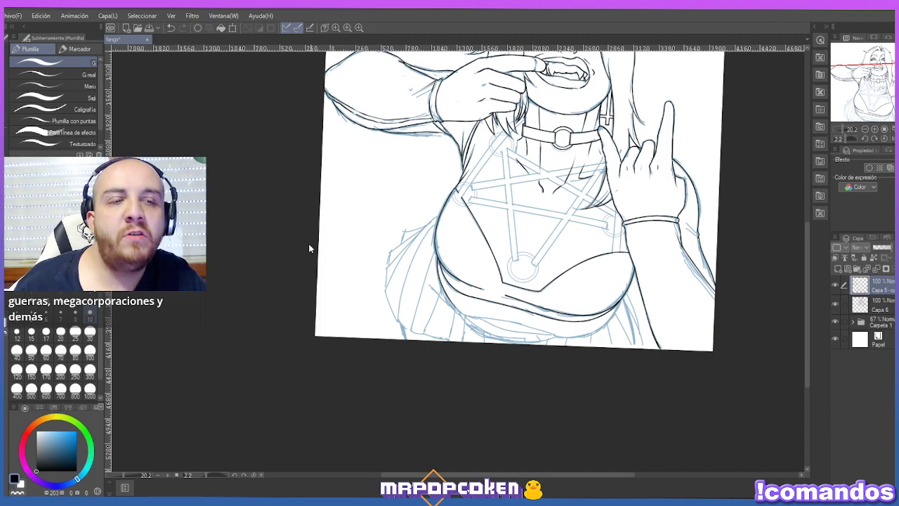
{"action": "scroll", "coordinate": [243, 275], "scroll_direction": "up", "scroll_amount": 3}
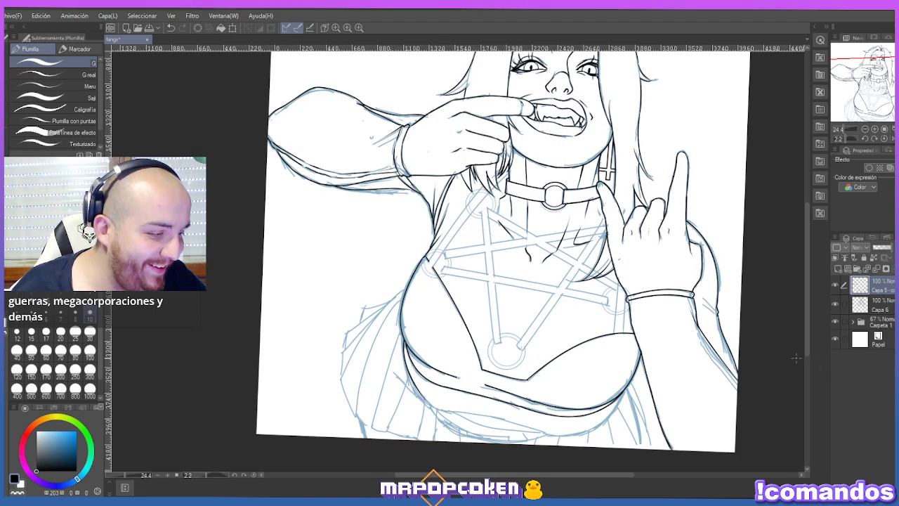
{"action": "scroll", "coordinate": [769, 357], "scroll_direction": "up", "scroll_amount": 1}
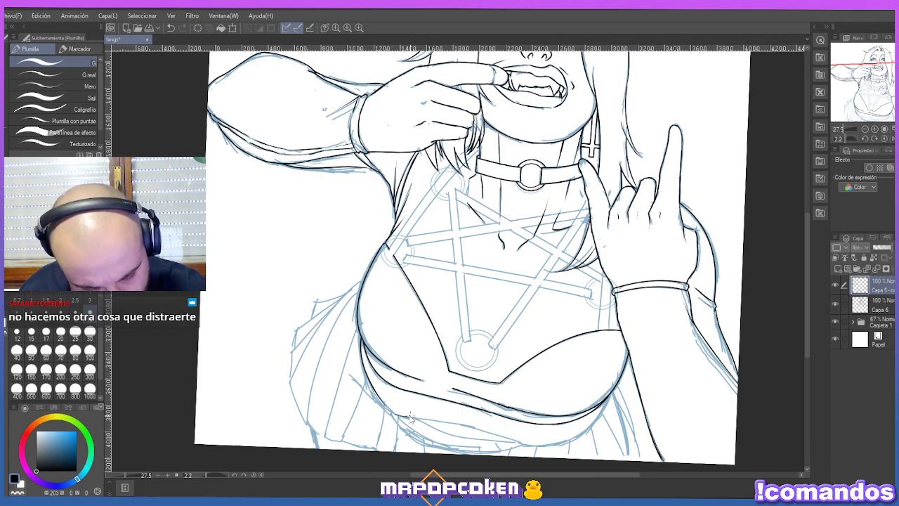
{"action": "key", "text": "ctrl+z"}
{"action": "left_click_drag", "start_coordinate": [390, 412], "coordinate": [419, 415]}
{"action": "key", "text": "ctrl+z"}
{"action": "key", "text": "ctrl+z"}
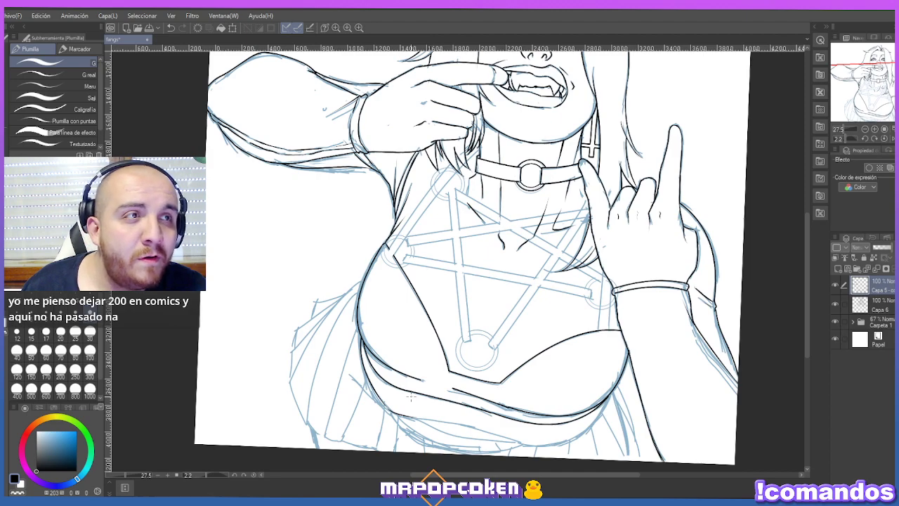
Ink the lower edge of the band beneath the bust with the Curve tool, from the bent-arm side up to the raised-forearm side.
{"action": "key", "text": "u"}
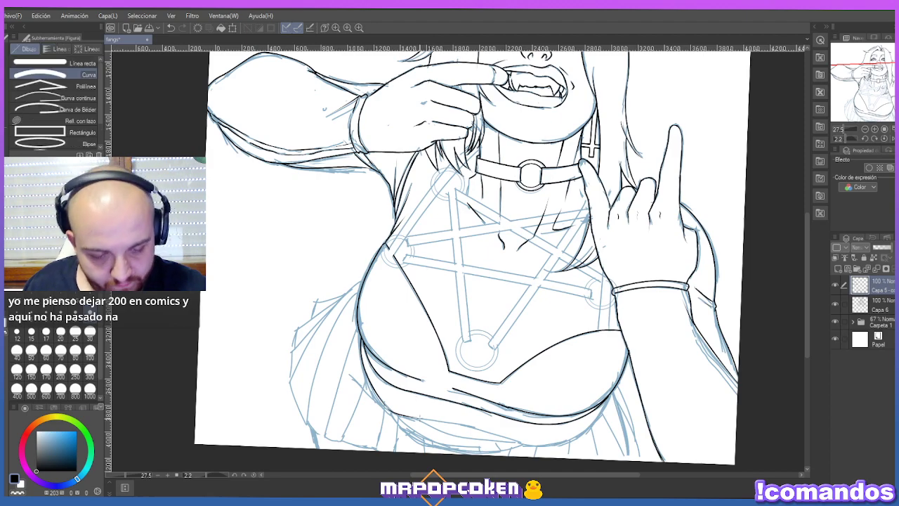
{"action": "key", "text": "p"}
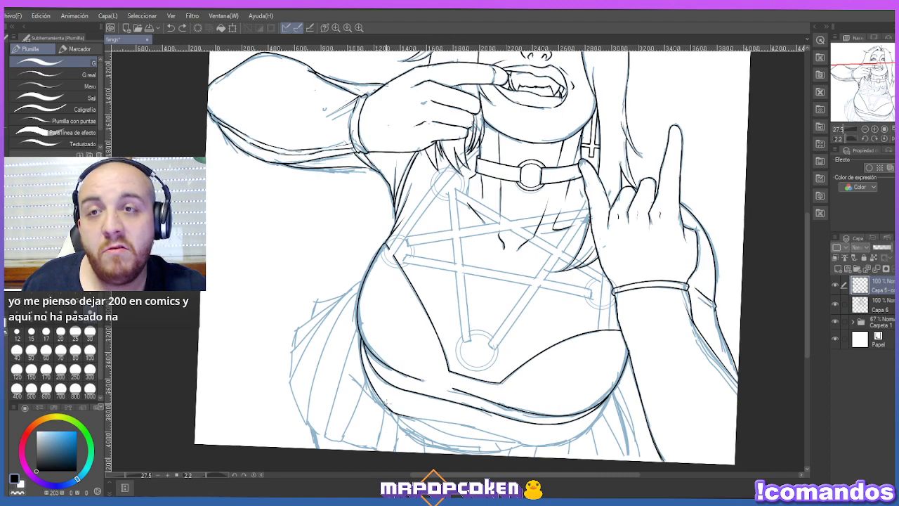
{"action": "key", "text": "e"}
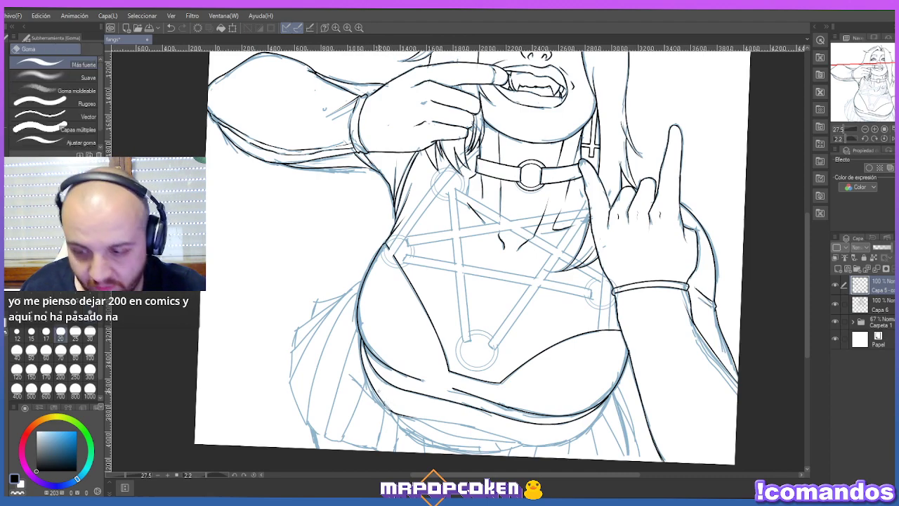
{"action": "key", "text": "u"}
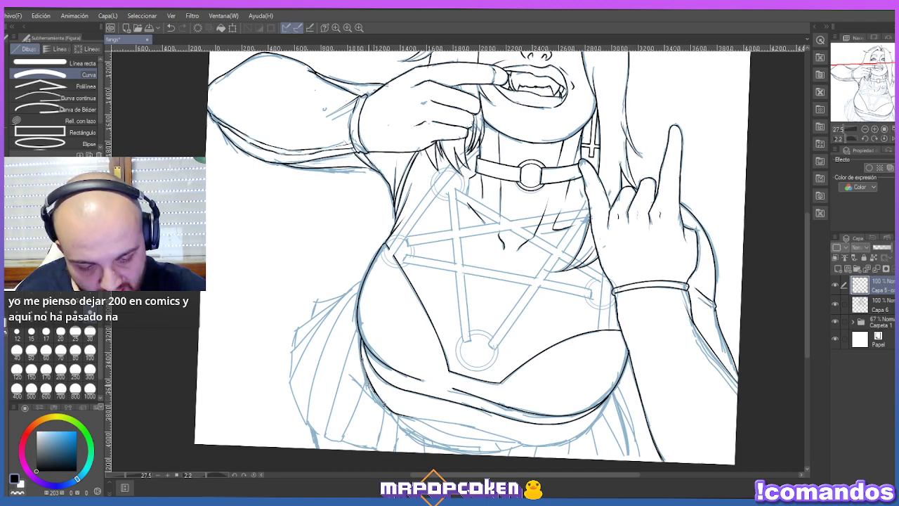
{"action": "scroll", "coordinate": [721, 255], "scroll_direction": "down", "scroll_amount": 2}
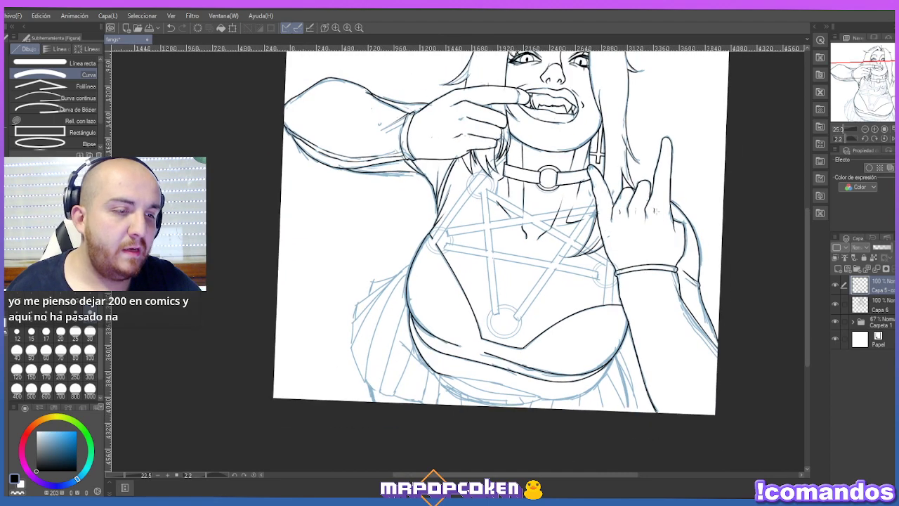
{"action": "key", "text": "shift+space"}
{"action": "left_click_drag", "start_coordinate": [726, 271], "coordinate": [717, 248]}
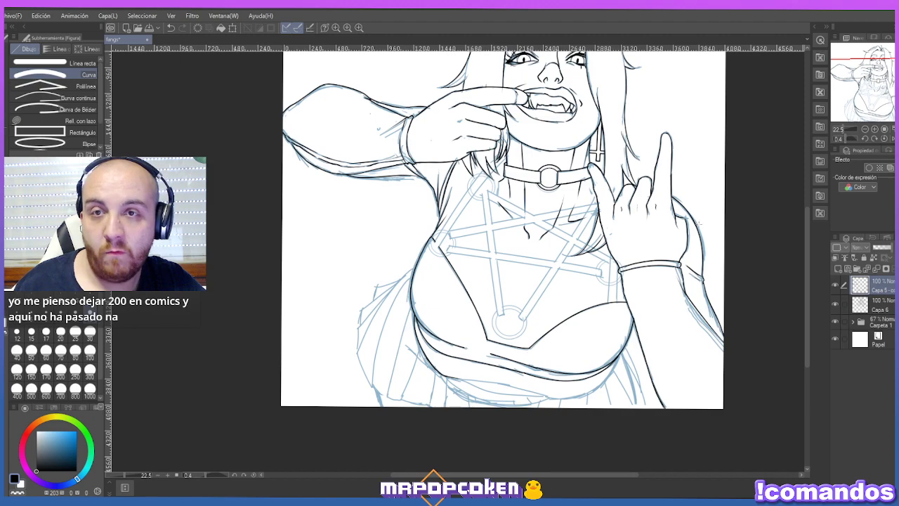
{"action": "key", "text": "p"}
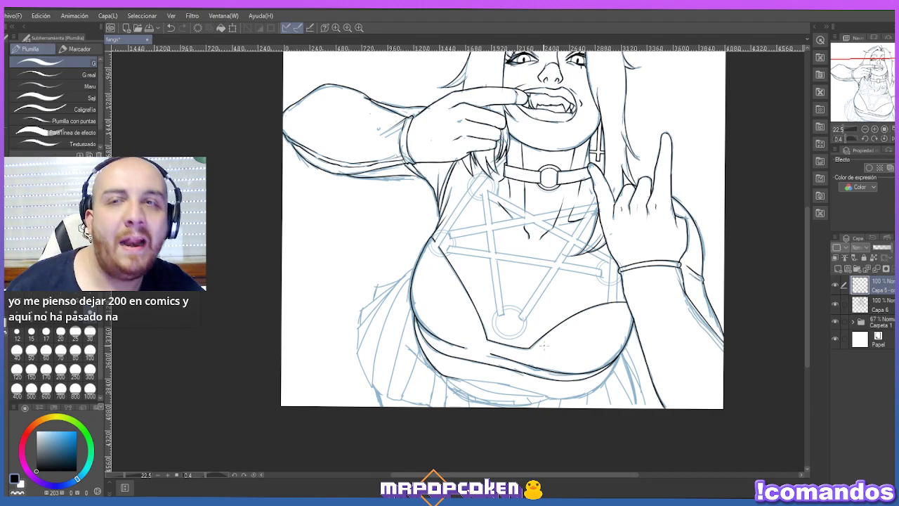
{"action": "key", "text": "u"}
{"action": "mouse_move", "coordinate": [462, 380]}
{"action": "left_mouse_down"}
{"action": "mouse_move", "coordinate": [551, 397]}
{"action": "mouse_move", "coordinate": [618, 367]}
{"action": "mouse_move", "coordinate": [621, 356]}
{"action": "left_mouse_up"}
{"action": "left_click", "coordinate": [526, 391]}
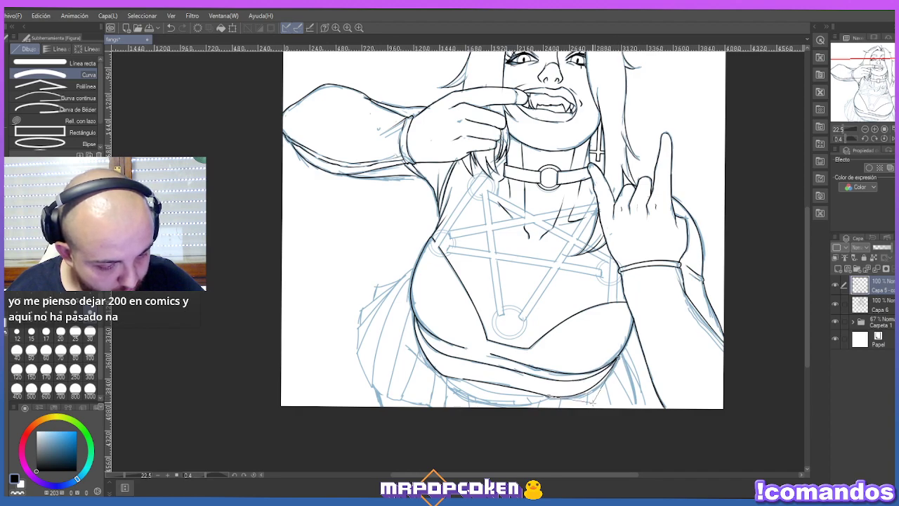
{"action": "left_click", "coordinate": [596, 396]}
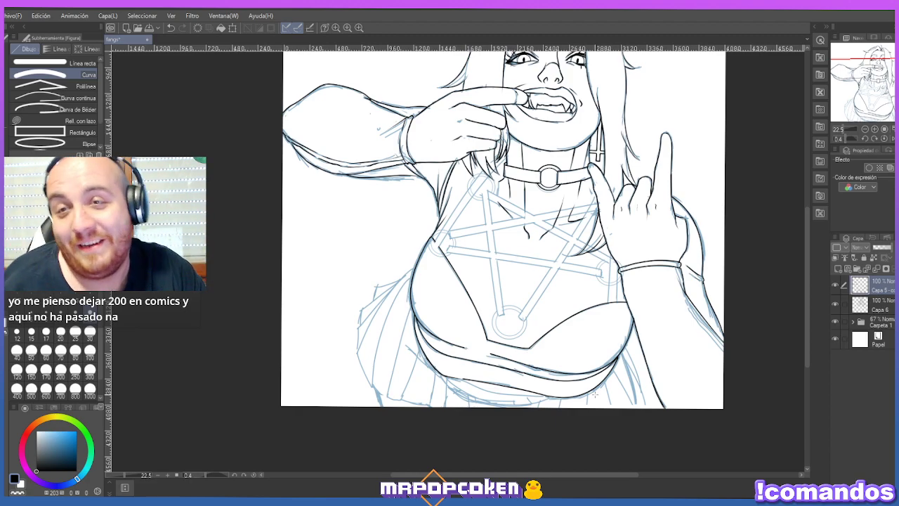
Ink a fold line under the band's lower edge with the G pen, from the bent-arm side to its middle.
{"action": "scroll", "coordinate": [594, 395], "scroll_direction": "down", "scroll_amount": 2}
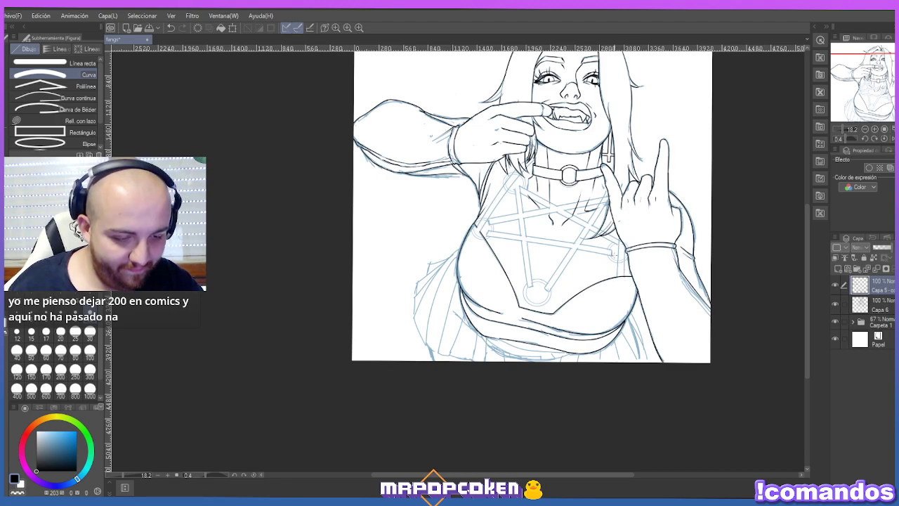
{"action": "key", "text": "p"}
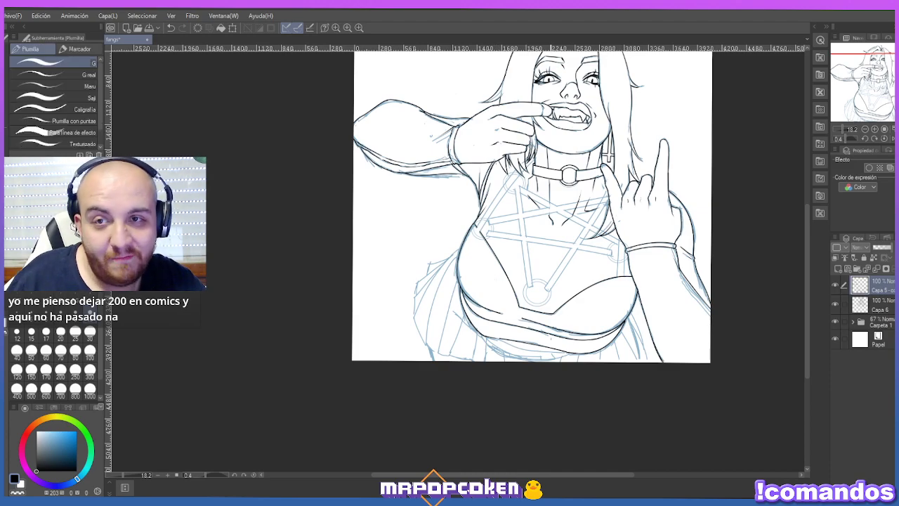
{"action": "scroll", "coordinate": [544, 419], "scroll_direction": "up", "scroll_amount": 2}
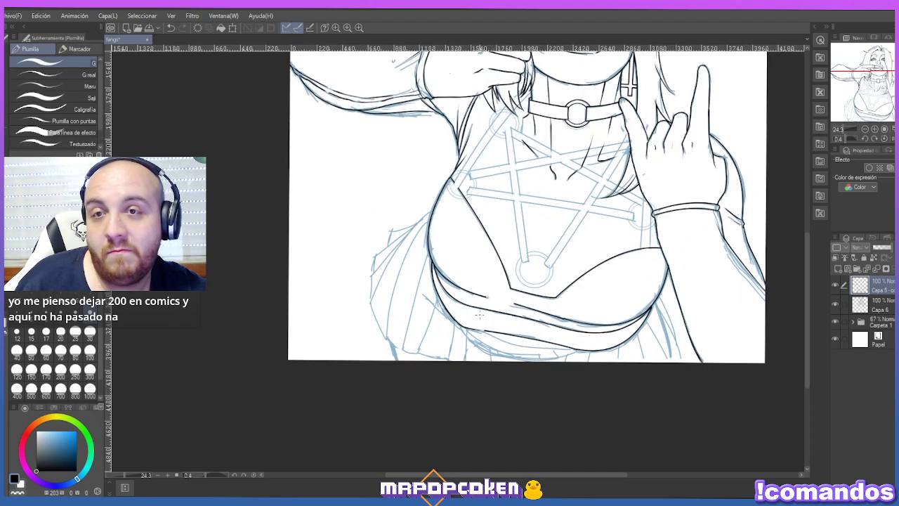
{"action": "left_click_drag", "start_coordinate": [485, 330], "coordinate": [570, 338]}
{"action": "key", "text": "ctrl+z"}
{"action": "left_click_drag", "start_coordinate": [485, 329], "coordinate": [570, 348]}
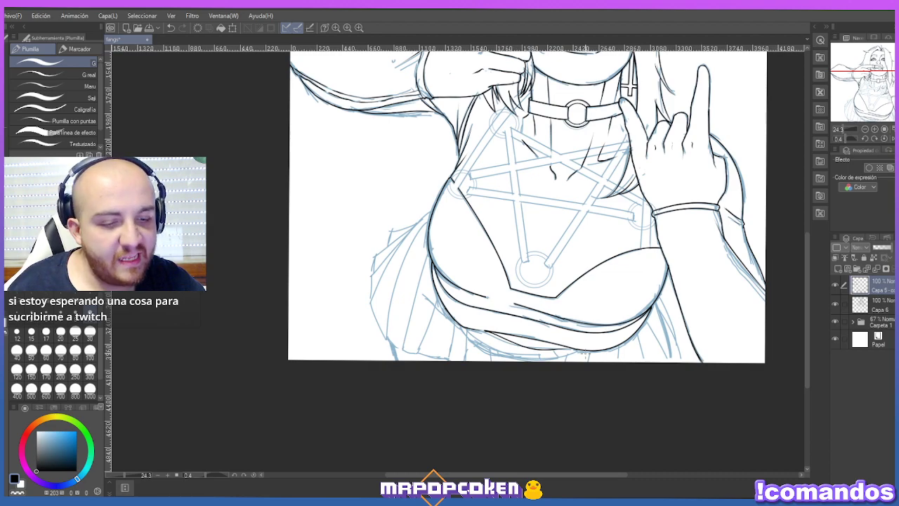
Ink the outer curve of the lowest fold with the Curve tool, bowing below the G pen fold line toward the canvas edge.
{"action": "left_click_drag", "start_coordinate": [469, 331], "coordinate": [577, 350]}
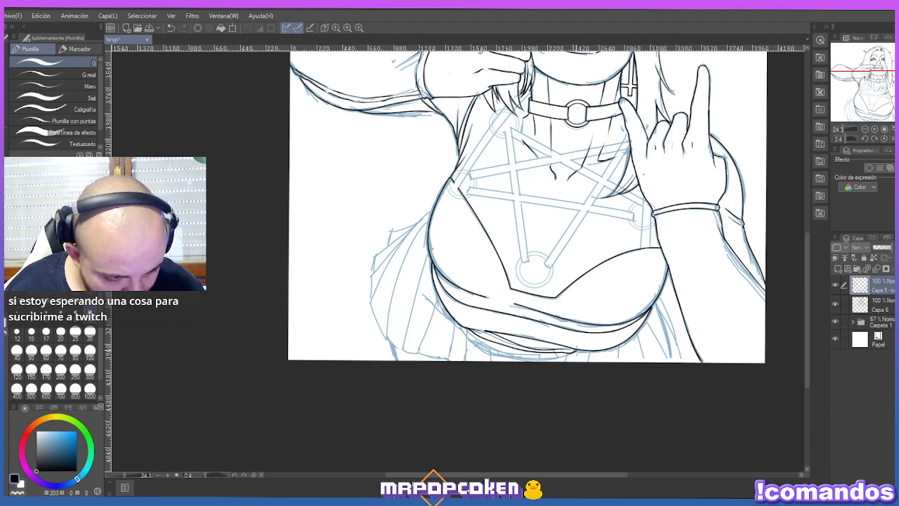
{"action": "key", "text": "ctrl+z"}
{"action": "key", "text": "u"}
{"action": "left_click_drag", "start_coordinate": [468, 328], "coordinate": [566, 345]}
{"action": "left_click", "coordinate": [532, 363]}
{"action": "mouse_move", "coordinate": [470, 330]}
{"action": "left_mouse_down"}
{"action": "mouse_move", "coordinate": [560, 354]}
{"action": "mouse_move", "coordinate": [526, 356]}
{"action": "left_mouse_up"}
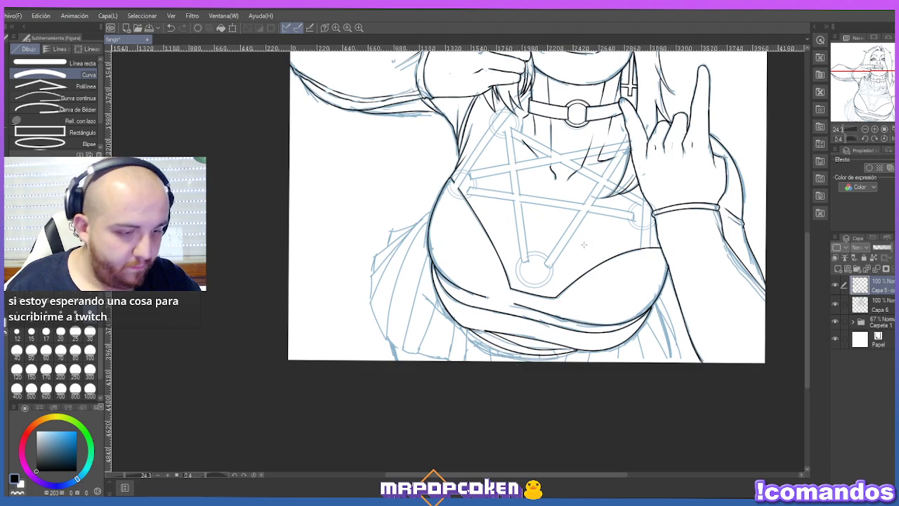
{"action": "scroll", "coordinate": [585, 244], "scroll_direction": "down", "scroll_amount": 3}
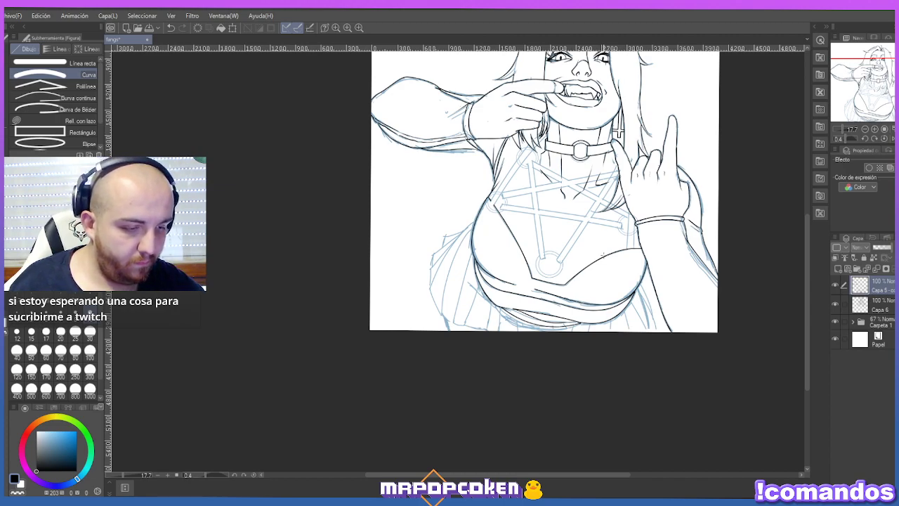
Ink the underside of the lowest fold with another Curve tool line, from the bent-arm side to the band's middle.
{"action": "left_click_drag", "start_coordinate": [502, 308], "coordinate": [583, 324]}
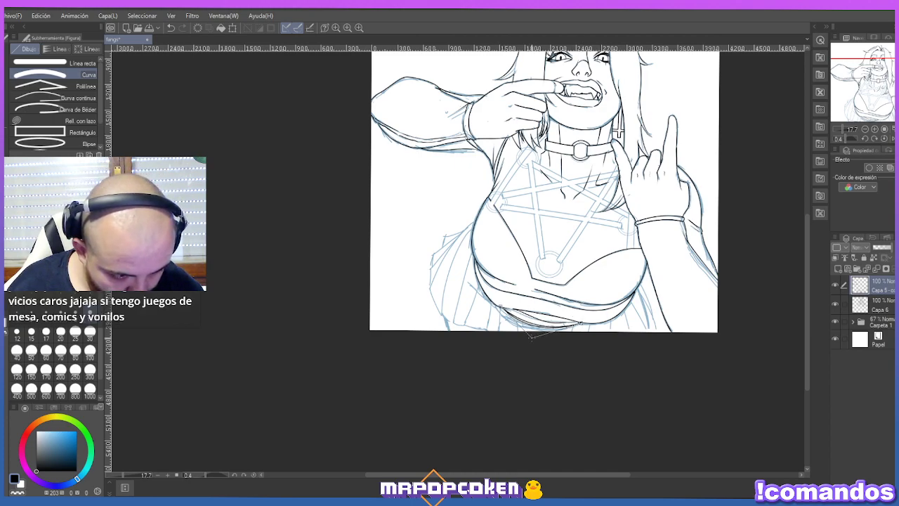
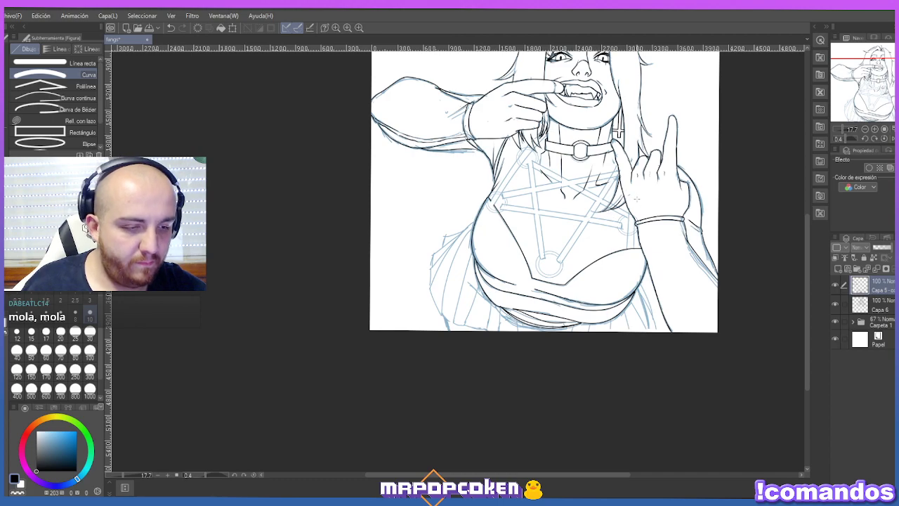
Ink both edges of the short vertical strap with the Curve tool, from the garment's neckline up to the raised hand's wrist.
{"action": "scroll", "coordinate": [636, 200], "scroll_direction": "up", "scroll_amount": 2}
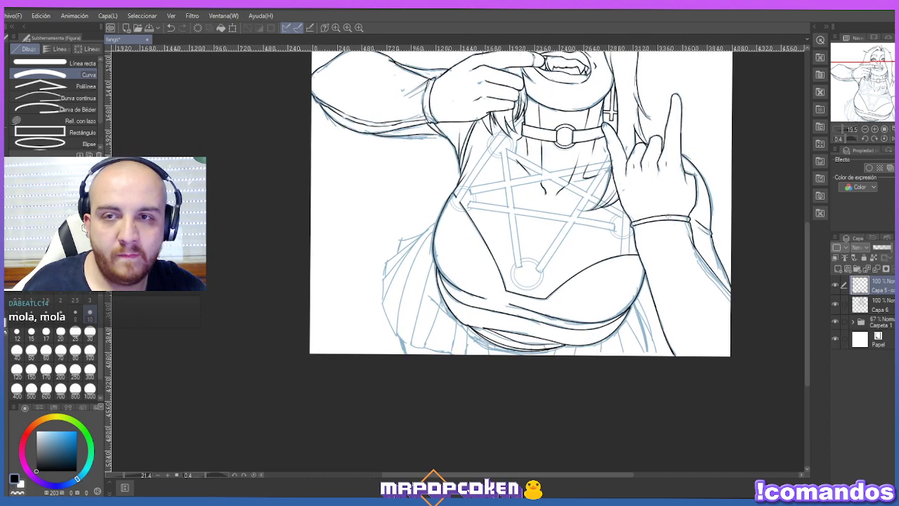
{"action": "key", "text": "e"}
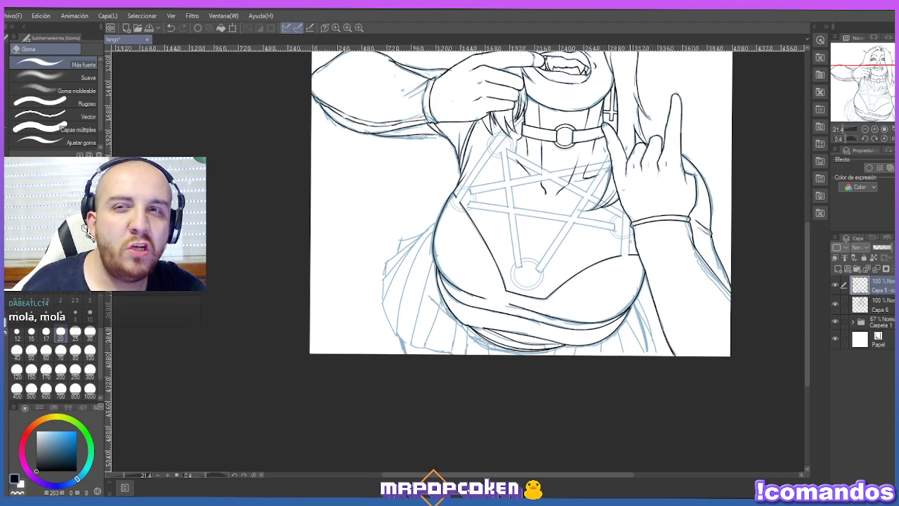
{"action": "key", "text": "u"}
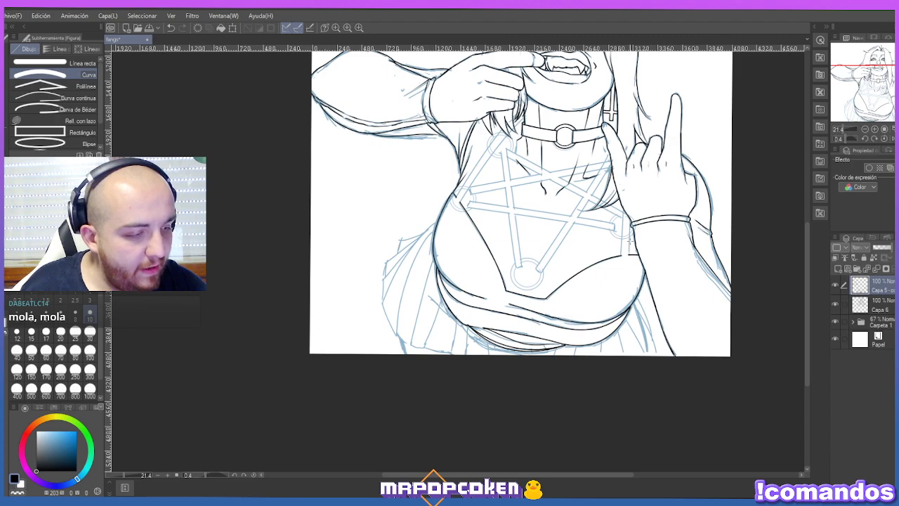
{"action": "left_click", "coordinate": [836, 286]}
{"action": "left_click", "coordinate": [835, 286]}
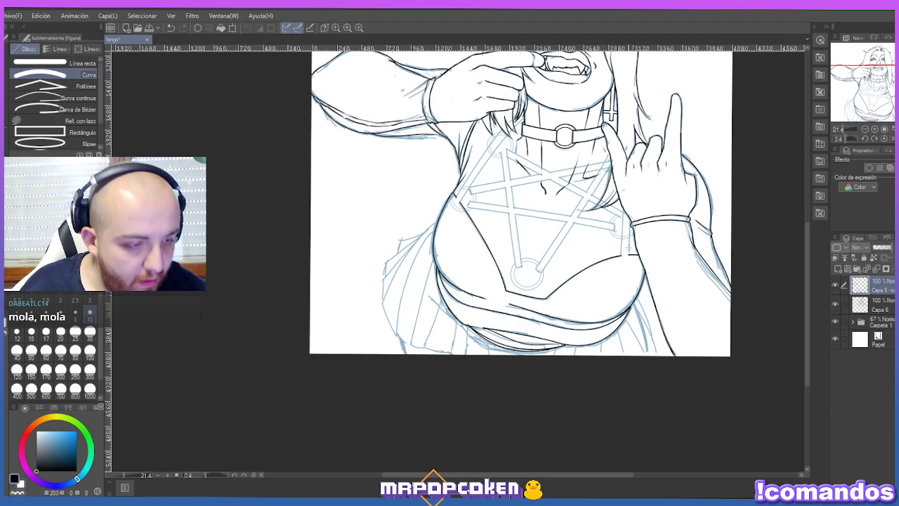
{"action": "left_click_drag", "start_coordinate": [629, 257], "coordinate": [630, 211]}
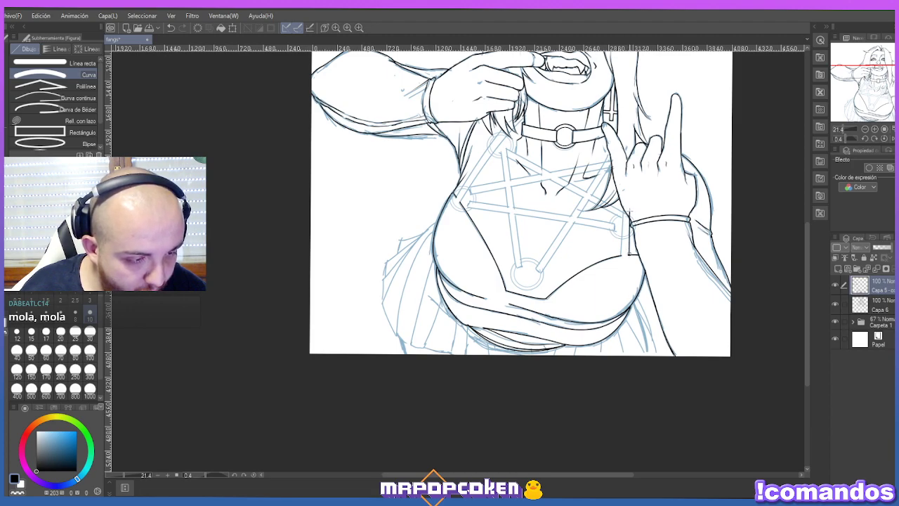
{"action": "left_click_drag", "start_coordinate": [620, 259], "coordinate": [623, 201]}
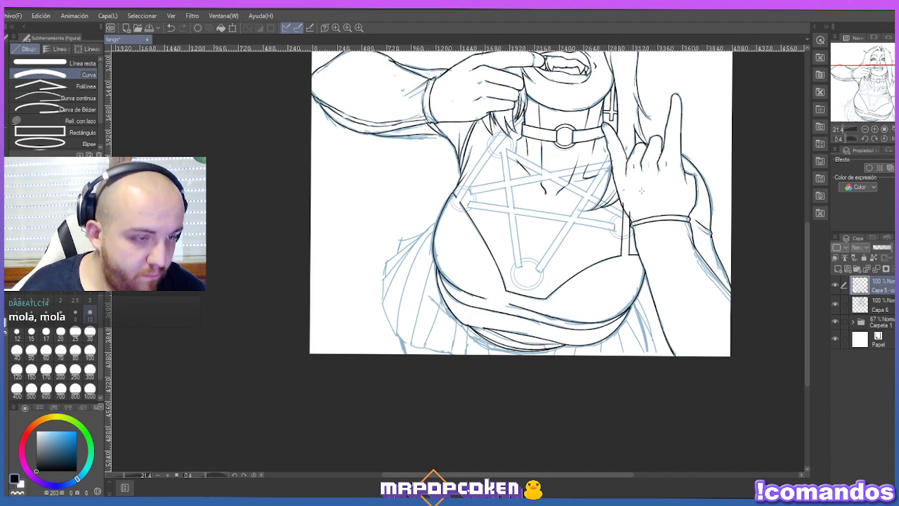
{"action": "key", "text": "e"}
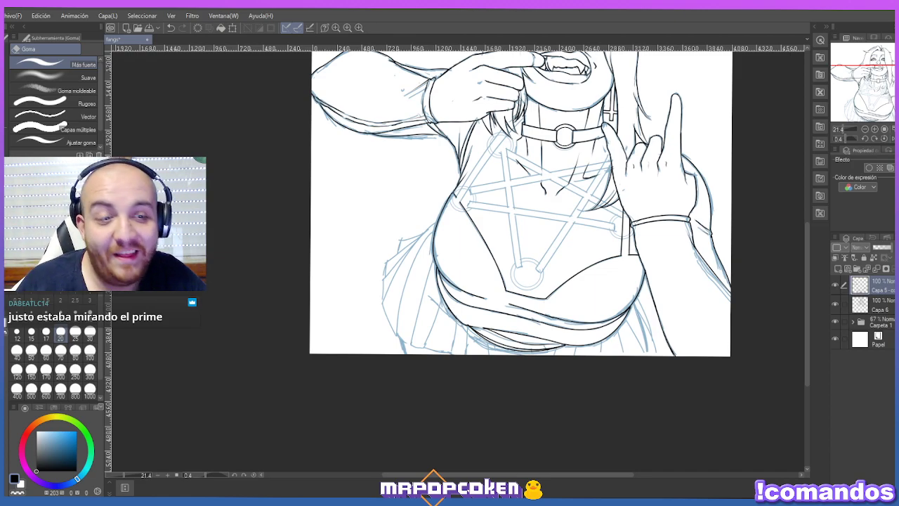
{"action": "scroll", "coordinate": [376, 293], "scroll_direction": "down", "scroll_amount": 1}
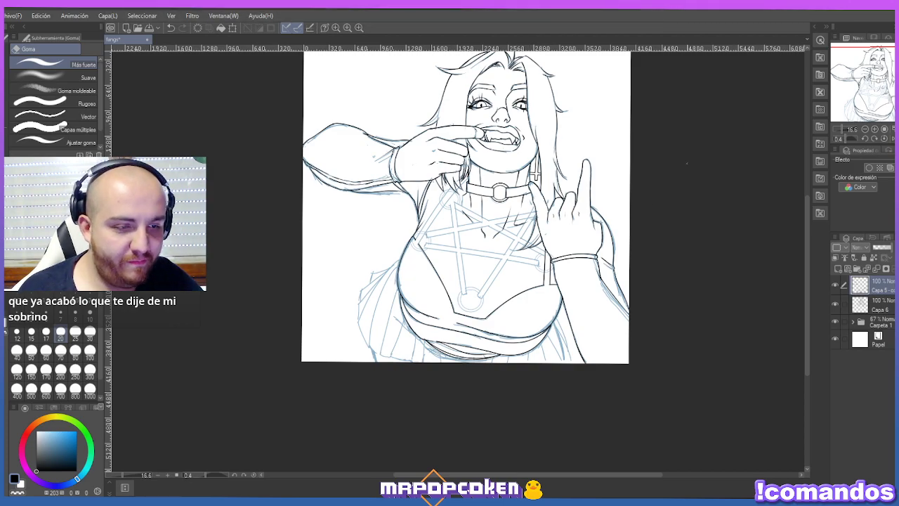
{"action": "scroll", "coordinate": [641, 156], "scroll_direction": "up", "scroll_amount": 1}
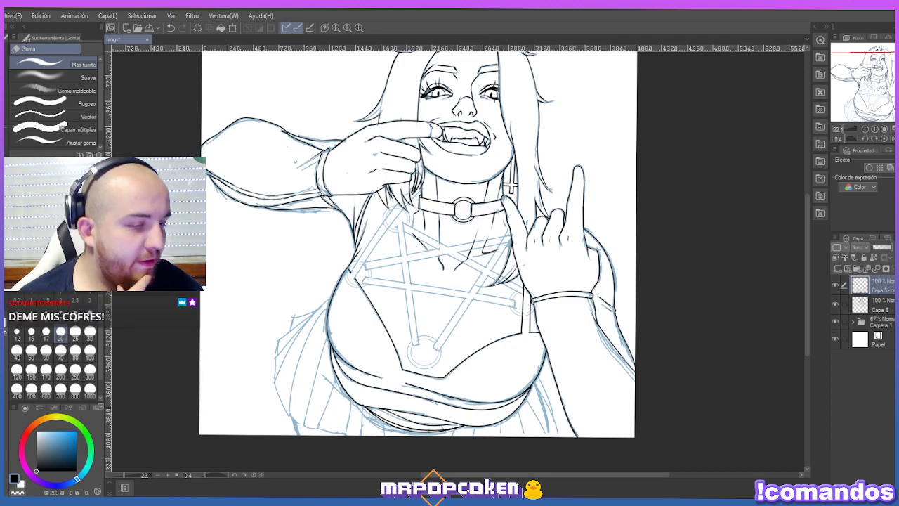
{"action": "scroll", "coordinate": [524, 309], "scroll_direction": "down", "scroll_amount": 1}
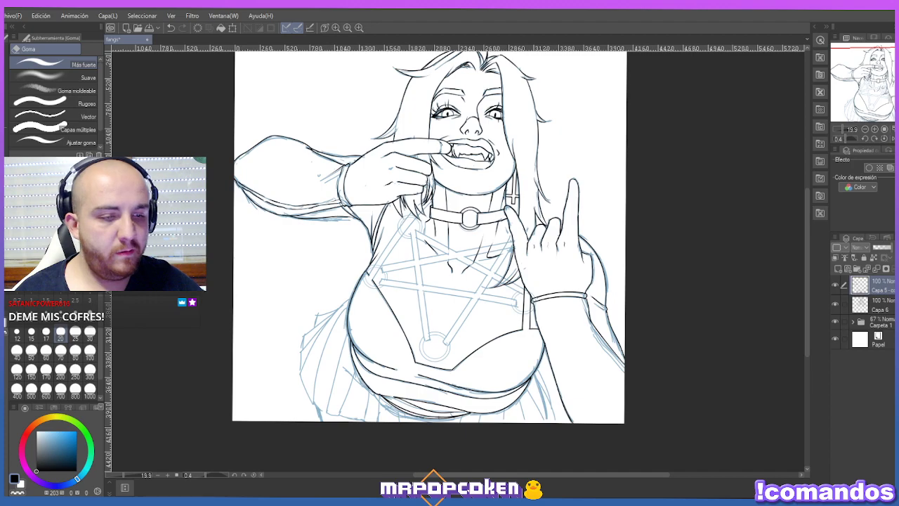
On layer Capa 6, ink two pleat lines with the G pen from beneath the band to the canvas edge on the raised-forearm side.
{"action": "left_click", "coordinate": [874, 309]}
{"action": "left_click", "coordinate": [836, 306]}
{"action": "left_click", "coordinate": [835, 306]}
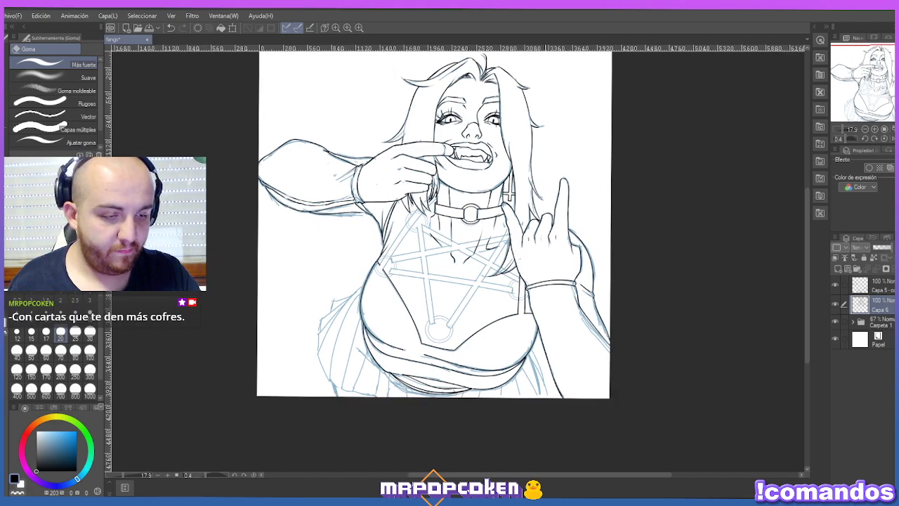
{"action": "scroll", "coordinate": [429, 232], "scroll_direction": "up", "scroll_amount": 3}
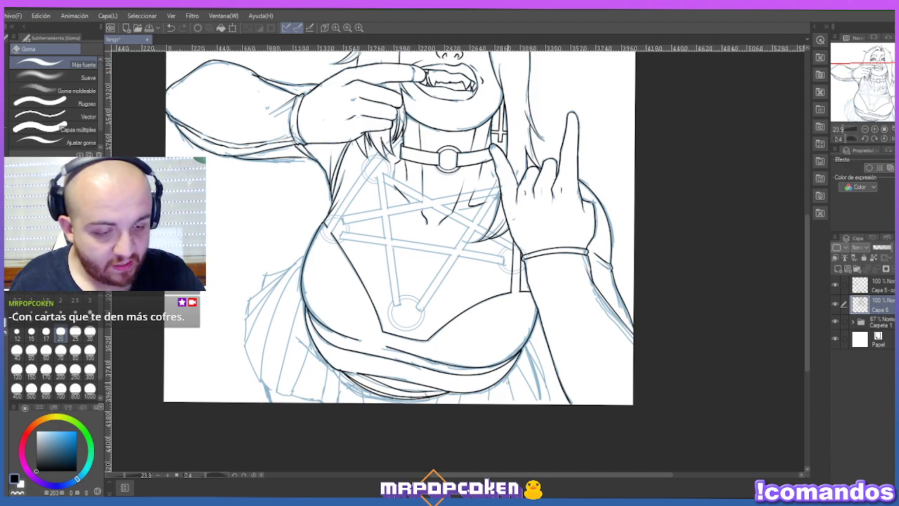
{"action": "key", "text": "p"}
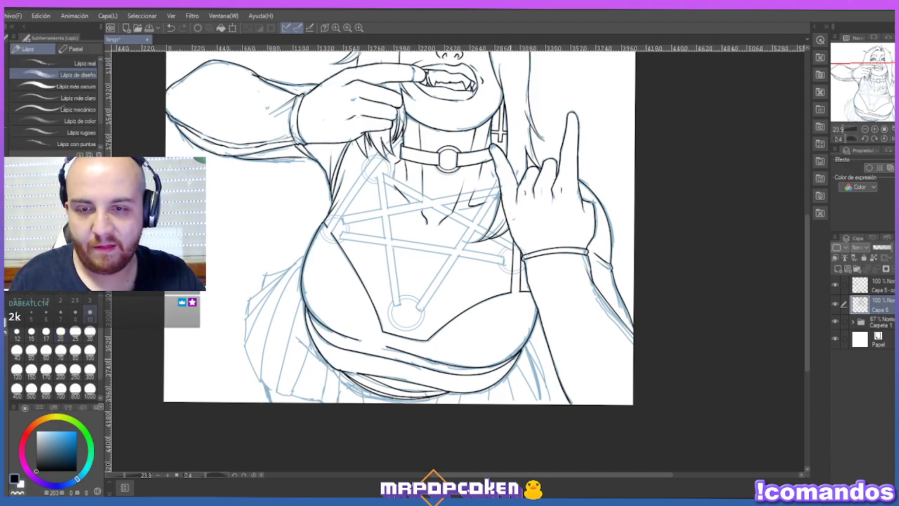
{"action": "key", "text": "p"}
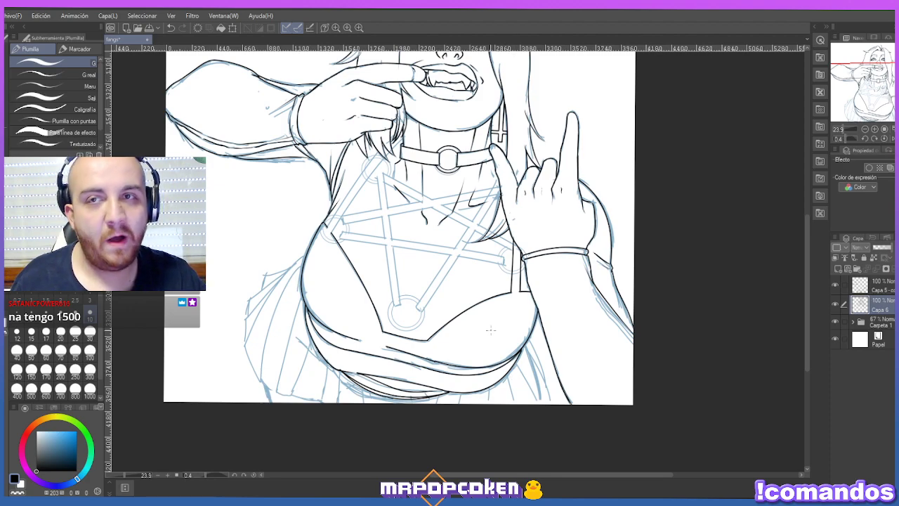
{"action": "left_click_drag", "start_coordinate": [510, 375], "coordinate": [507, 404]}
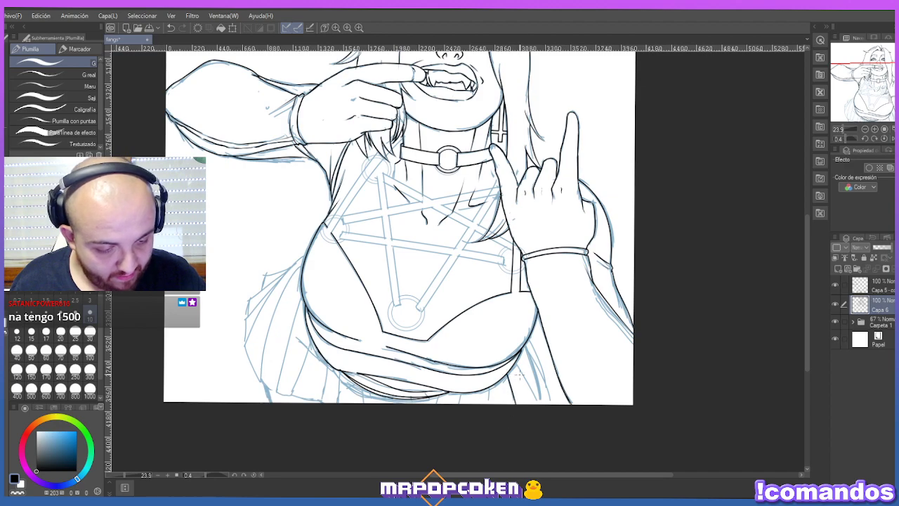
{"action": "left_click_drag", "start_coordinate": [535, 359], "coordinate": [517, 404]}
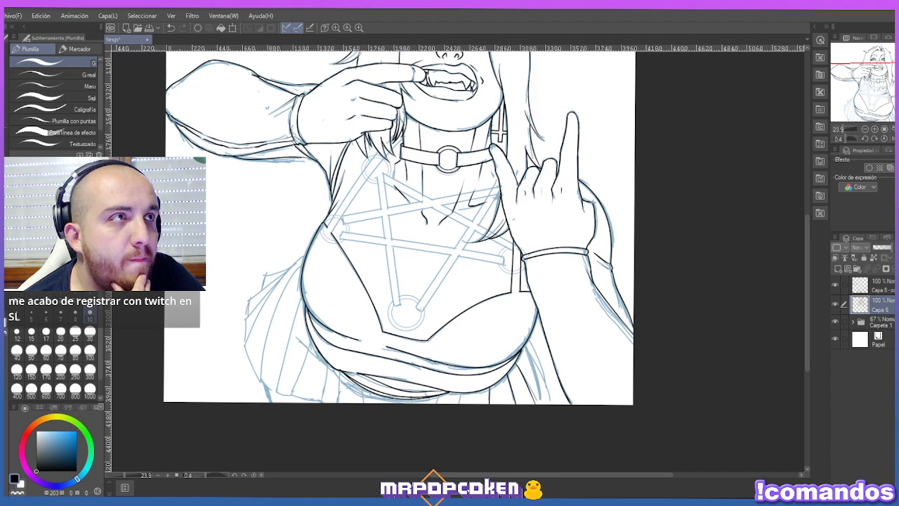
Switch to the browser and look through the Colección Radio Canadá cards on the Streamloots page.
{"action": "key", "text": "alt+Tab"}
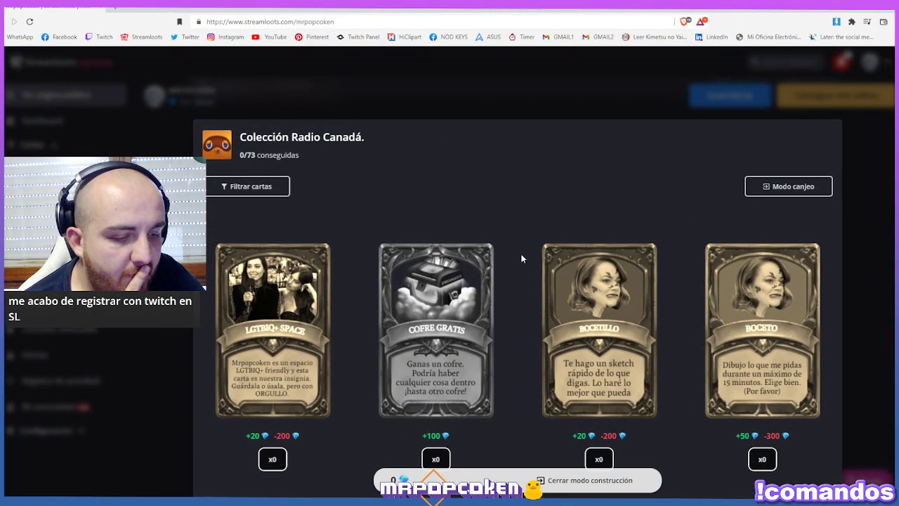
{"action": "scroll", "coordinate": [522, 241], "scroll_direction": "down", "scroll_amount": 2}
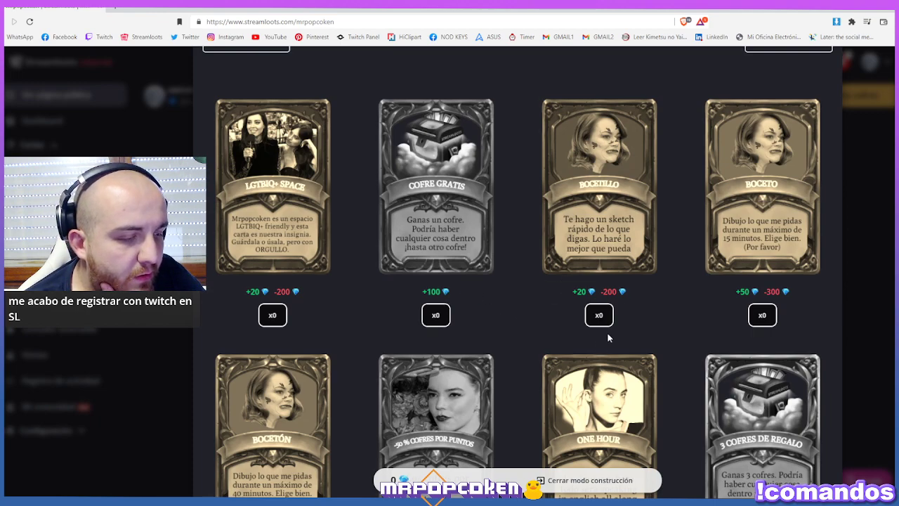
Check the gem gains and costs of the first cards in construction mode and close that view.
{"action": "scroll", "coordinate": [492, 285], "scroll_direction": "down", "scroll_amount": 1}
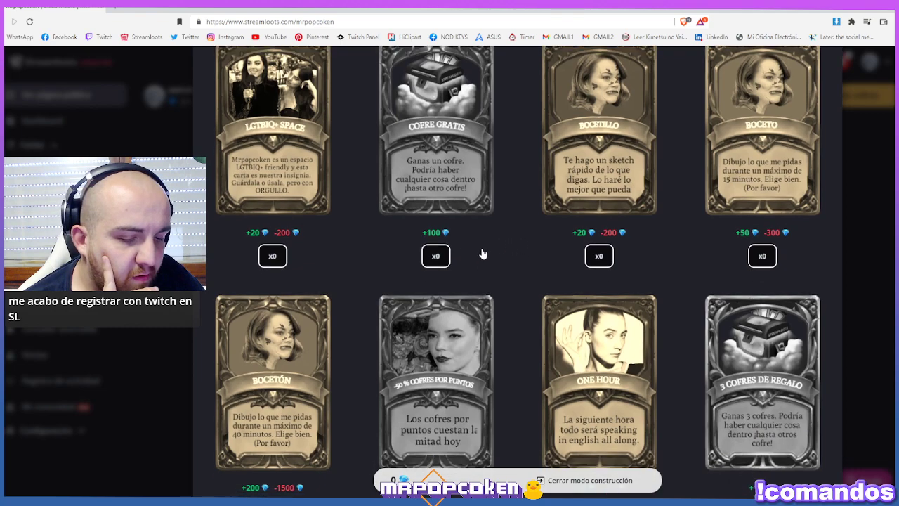
{"action": "scroll", "coordinate": [484, 249], "scroll_direction": "down", "scroll_amount": 2}
{"action": "scroll", "coordinate": [351, 221], "scroll_direction": "down", "scroll_amount": 1}
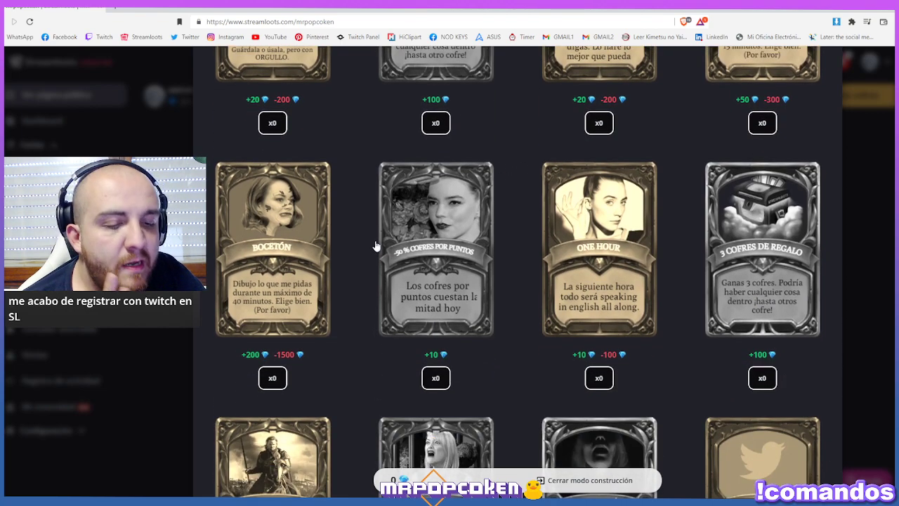
{"action": "scroll", "coordinate": [394, 242], "scroll_direction": "up", "scroll_amount": 2}
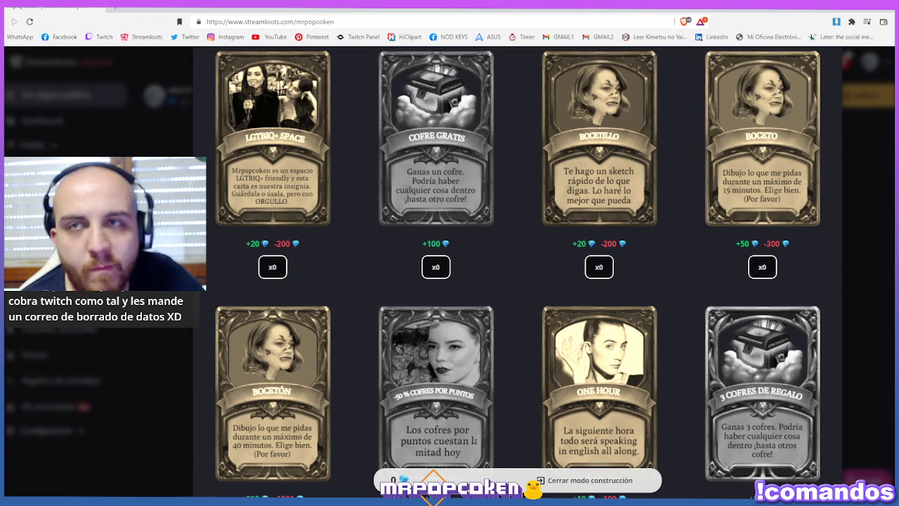
{"action": "left_click", "coordinate": [864, 221]}
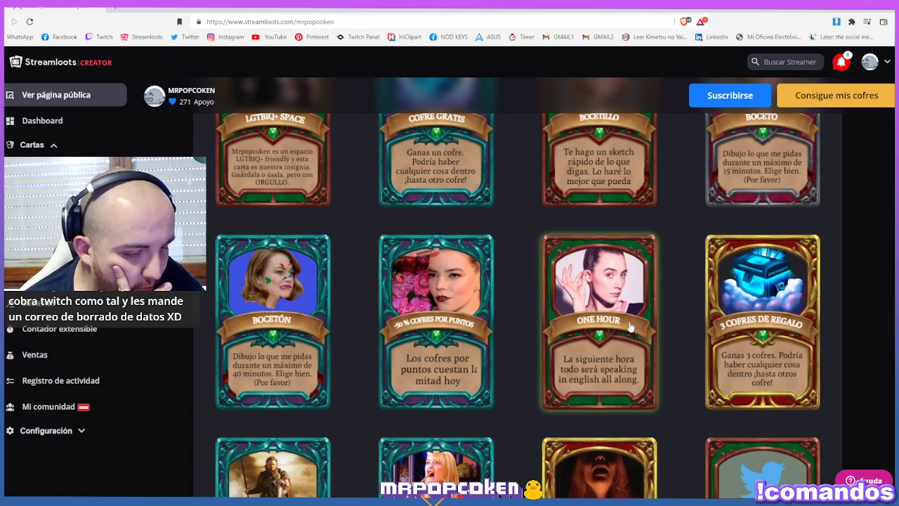
Read the card descriptions on the public page from the BOCETÓN row through the YOU DIED row.
{"action": "scroll", "coordinate": [629, 331], "scroll_direction": "down", "scroll_amount": 2}
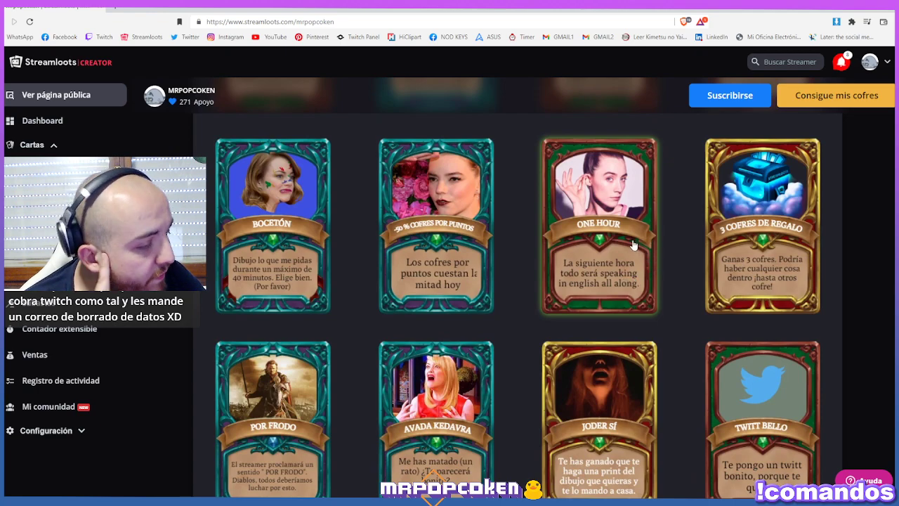
{"action": "scroll", "coordinate": [647, 239], "scroll_direction": "down", "scroll_amount": 3}
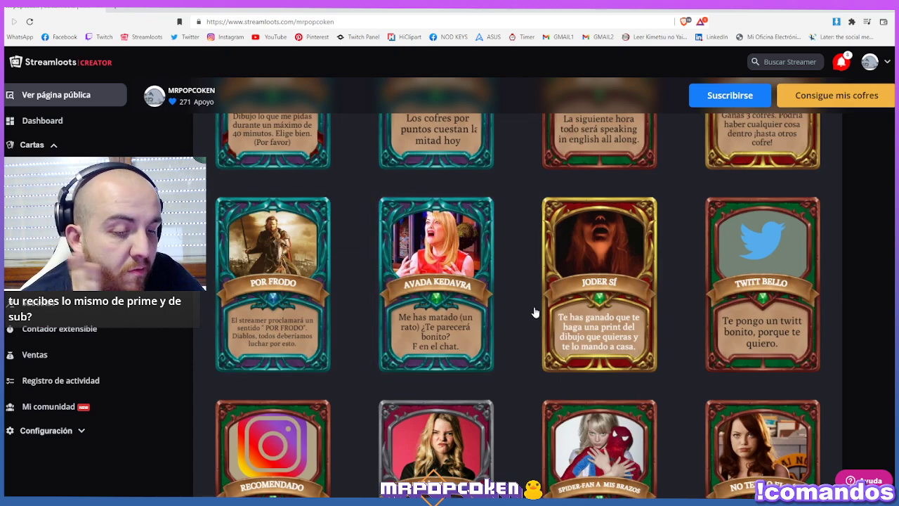
{"action": "scroll", "coordinate": [535, 307], "scroll_direction": "down", "scroll_amount": 1}
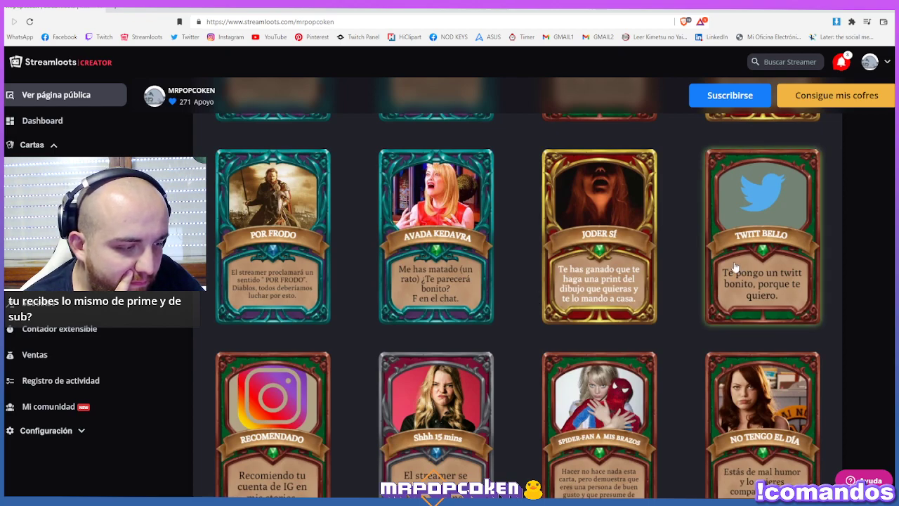
{"action": "scroll", "coordinate": [673, 248], "scroll_direction": "down", "scroll_amount": 2}
{"action": "scroll", "coordinate": [673, 248], "scroll_direction": "up", "scroll_amount": 2}
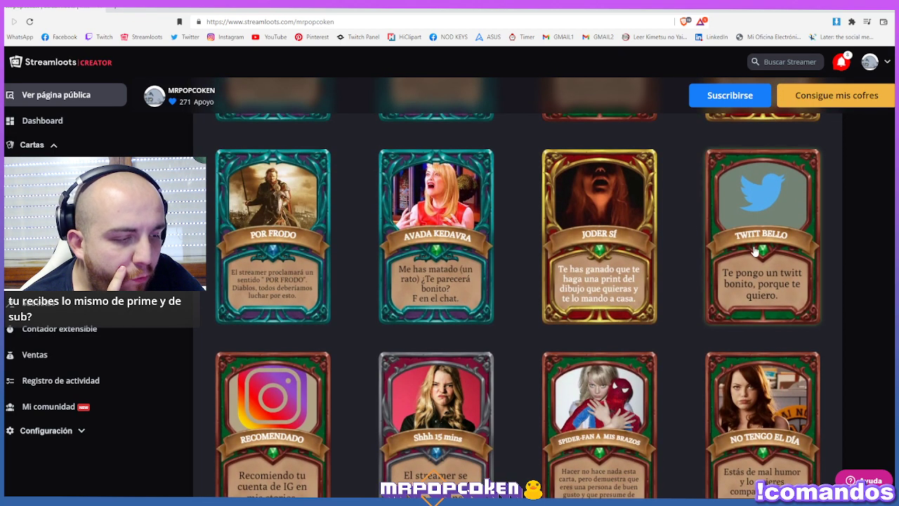
{"action": "scroll", "coordinate": [667, 289], "scroll_direction": "down", "scroll_amount": 3}
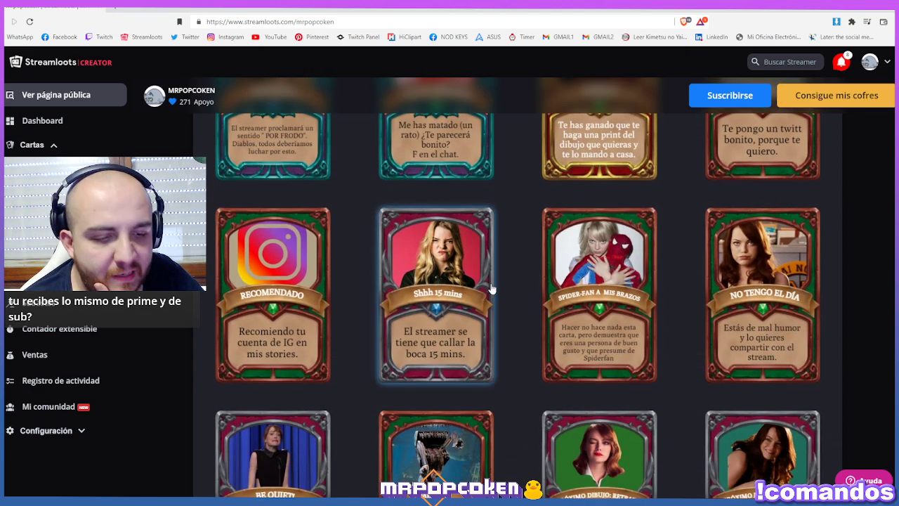
{"action": "scroll", "coordinate": [514, 261], "scroll_direction": "down", "scroll_amount": 2}
{"action": "scroll", "coordinate": [539, 259], "scroll_direction": "down", "scroll_amount": 2}
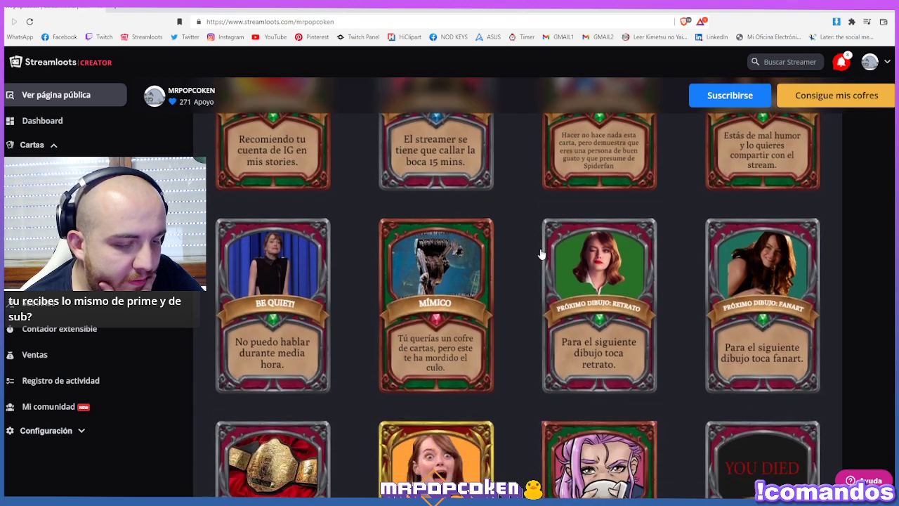
{"action": "scroll", "coordinate": [512, 268], "scroll_direction": "down", "scroll_amount": 2}
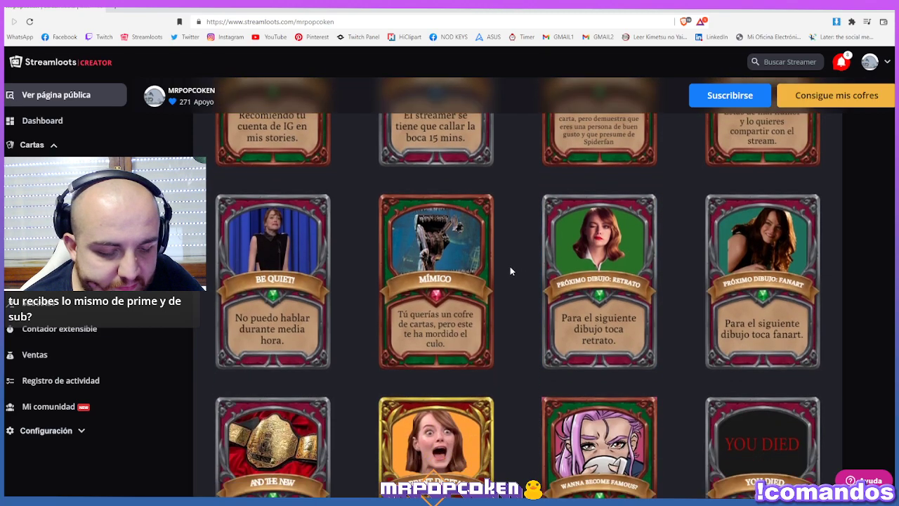
{"action": "scroll", "coordinate": [526, 329], "scroll_direction": "down", "scroll_amount": 5}
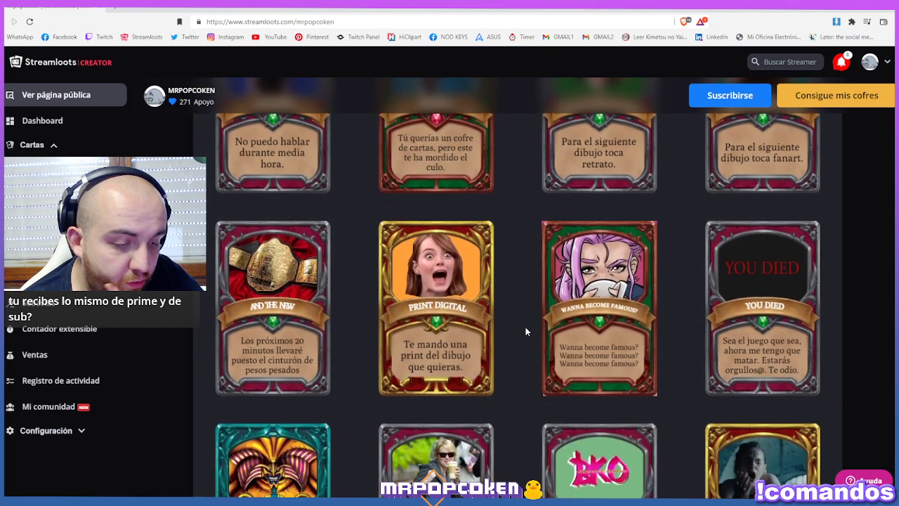
Examine the following cards, from CONFESS IT and the VOZ DE DRAGÓN levels through the ESA BOCA! and MASK UP row.
{"action": "scroll", "coordinate": [518, 329], "scroll_direction": "down", "scroll_amount": 8}
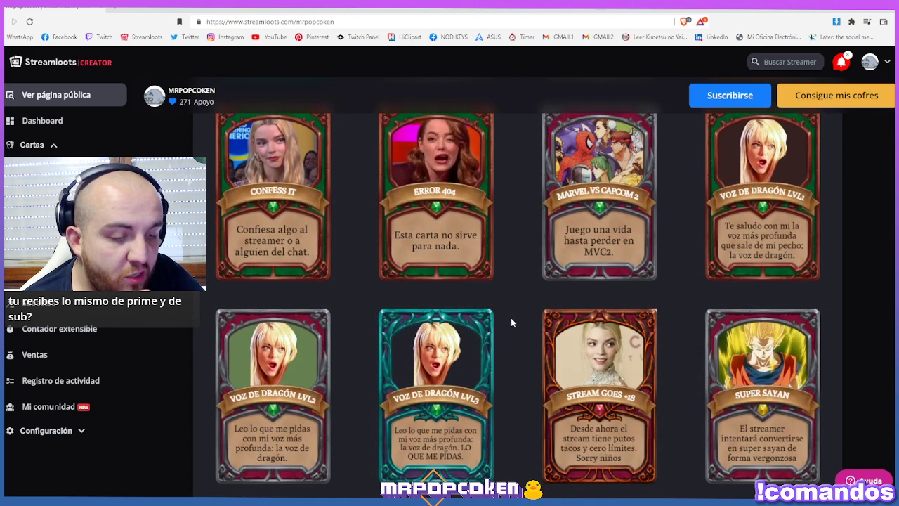
{"action": "scroll", "coordinate": [493, 309], "scroll_direction": "up", "scroll_amount": 2}
{"action": "scroll", "coordinate": [494, 307], "scroll_direction": "down", "scroll_amount": 4}
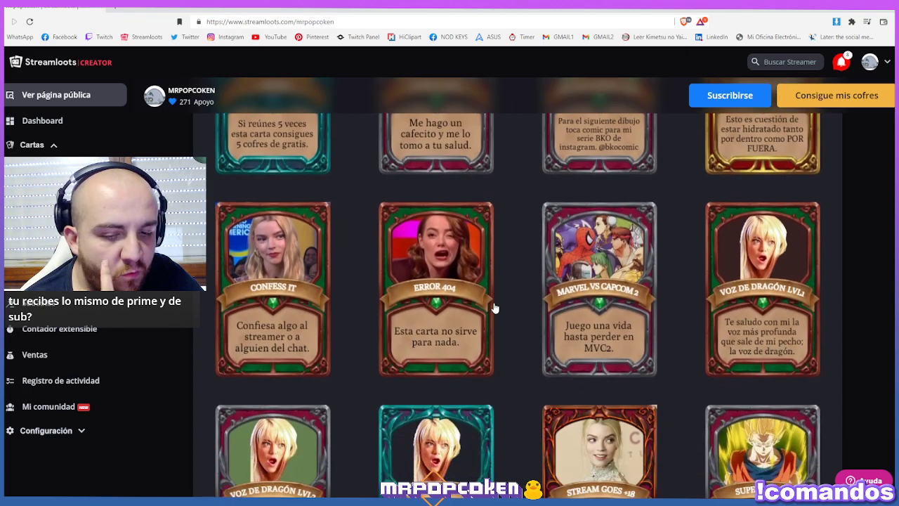
{"action": "scroll", "coordinate": [495, 306], "scroll_direction": "down", "scroll_amount": 4}
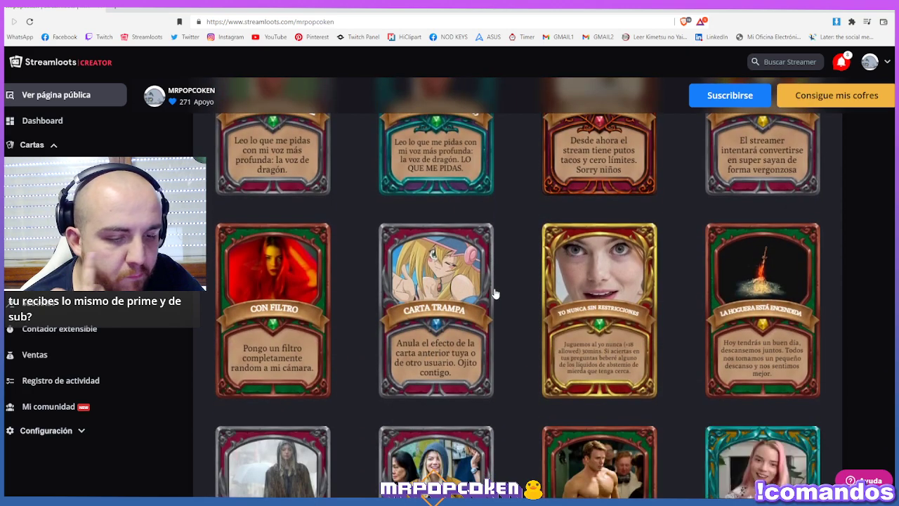
{"action": "scroll", "coordinate": [513, 281], "scroll_direction": "down", "scroll_amount": 3}
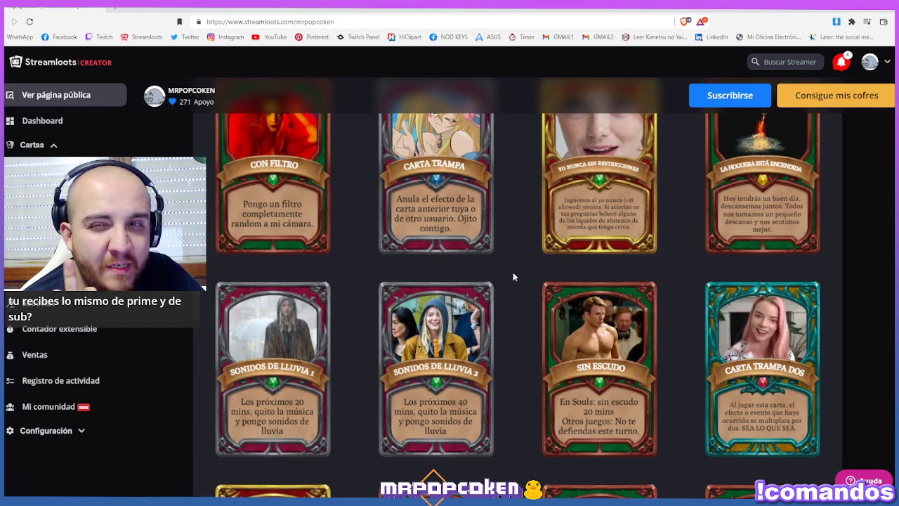
{"action": "scroll", "coordinate": [514, 276], "scroll_direction": "down", "scroll_amount": 1}
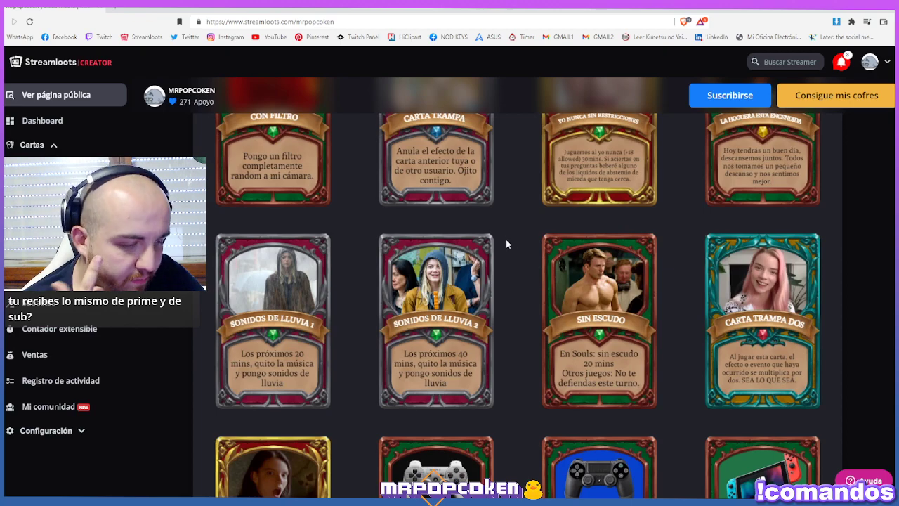
{"action": "scroll", "coordinate": [509, 244], "scroll_direction": "down", "scroll_amount": 1}
{"action": "scroll", "coordinate": [520, 234], "scroll_direction": "down", "scroll_amount": 3}
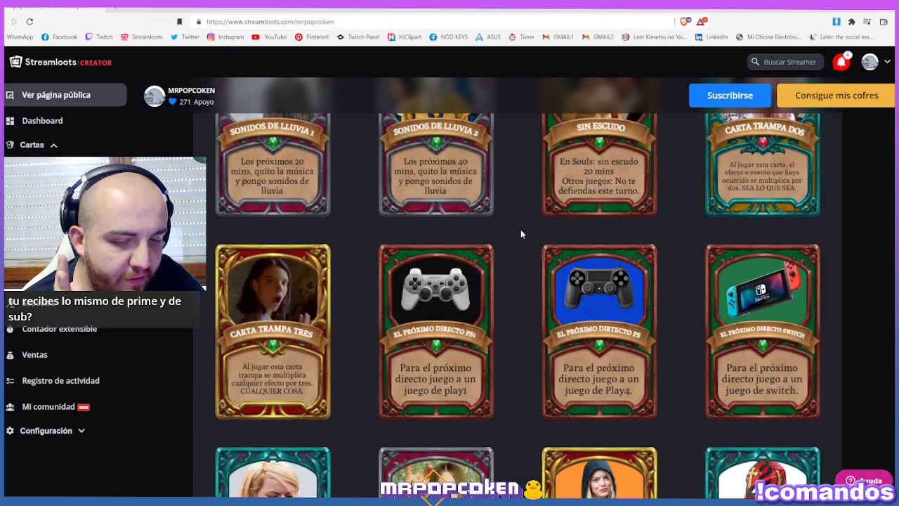
{"action": "scroll", "coordinate": [521, 234], "scroll_direction": "down", "scroll_amount": 1}
{"action": "scroll", "coordinate": [520, 233], "scroll_direction": "down", "scroll_amount": 2}
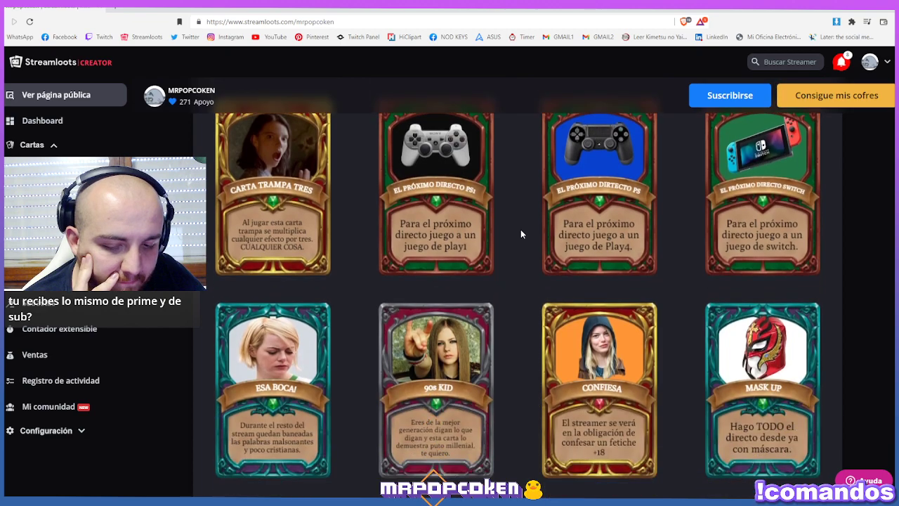
{"action": "scroll", "coordinate": [522, 232], "scroll_direction": "down", "scroll_amount": 2}
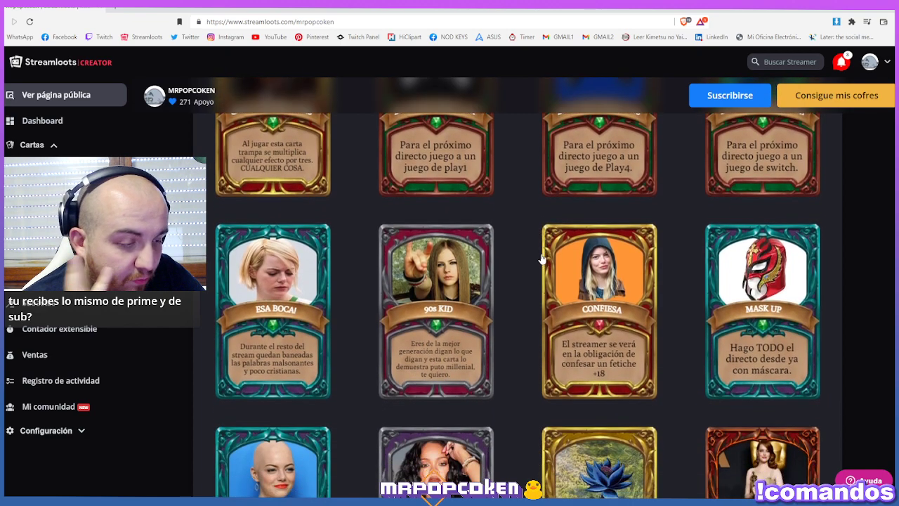
{"action": "scroll", "coordinate": [541, 259], "scroll_direction": "down", "scroll_amount": 1}
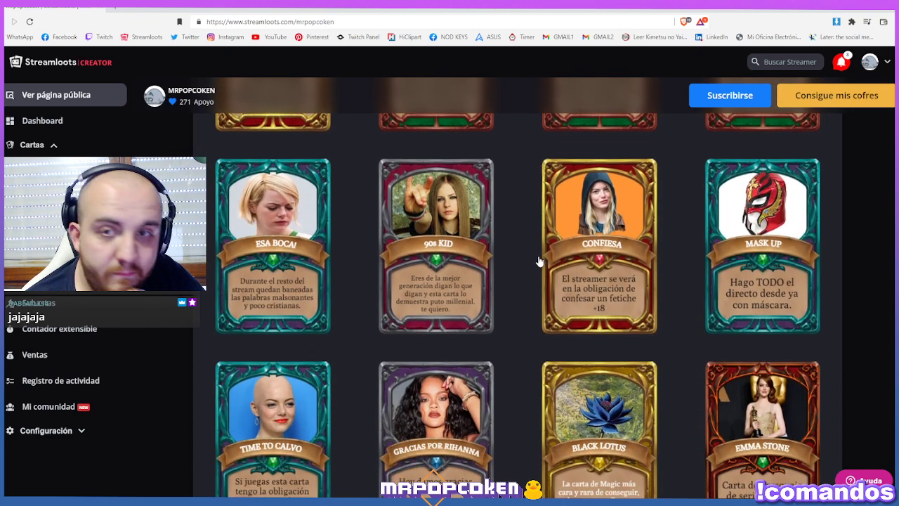
Examine the limited-edition cards BLACK LOTUS, EMMA STONE, ANYA TAYLOR-JOY and CURSED PATTINSON and their remaining copies.
{"action": "scroll", "coordinate": [535, 262], "scroll_direction": "down", "scroll_amount": 3}
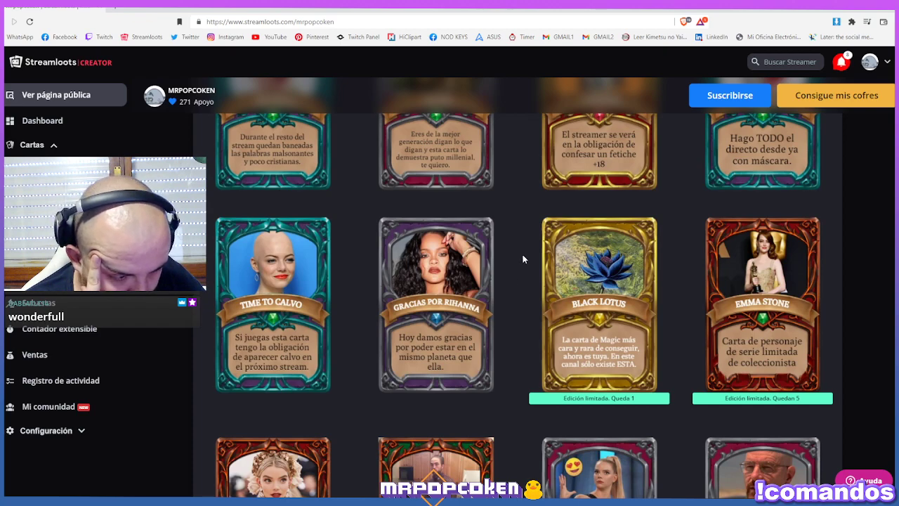
{"action": "scroll", "coordinate": [609, 340], "scroll_direction": "down", "scroll_amount": 3}
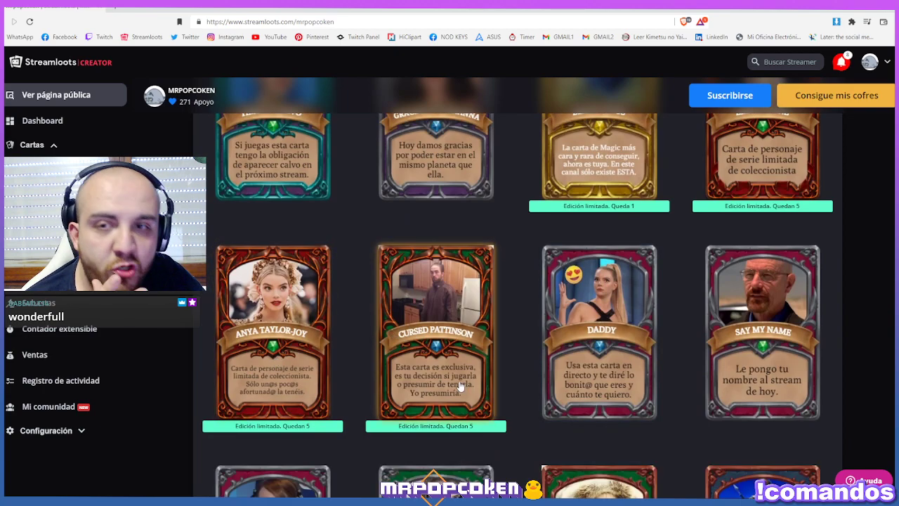
{"action": "scroll", "coordinate": [524, 357], "scroll_direction": "up", "scroll_amount": 2}
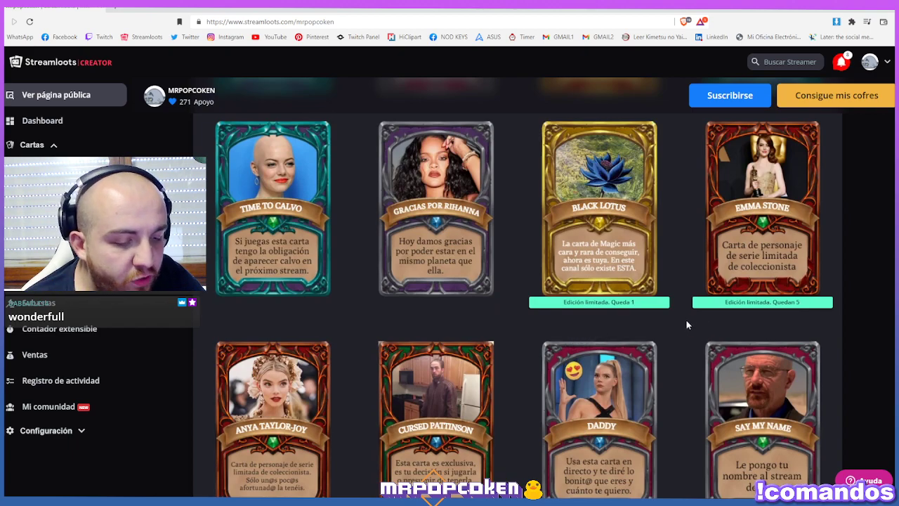
{"action": "scroll", "coordinate": [685, 319], "scroll_direction": "up", "scroll_amount": 1}
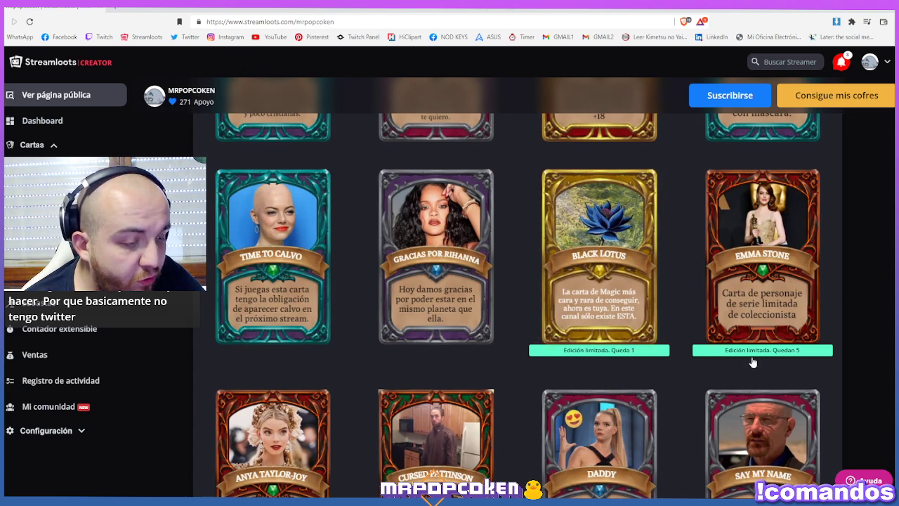
{"action": "scroll", "coordinate": [726, 342], "scroll_direction": "down", "scroll_amount": 1}
{"action": "scroll", "coordinate": [447, 370], "scroll_direction": "down", "scroll_amount": 1}
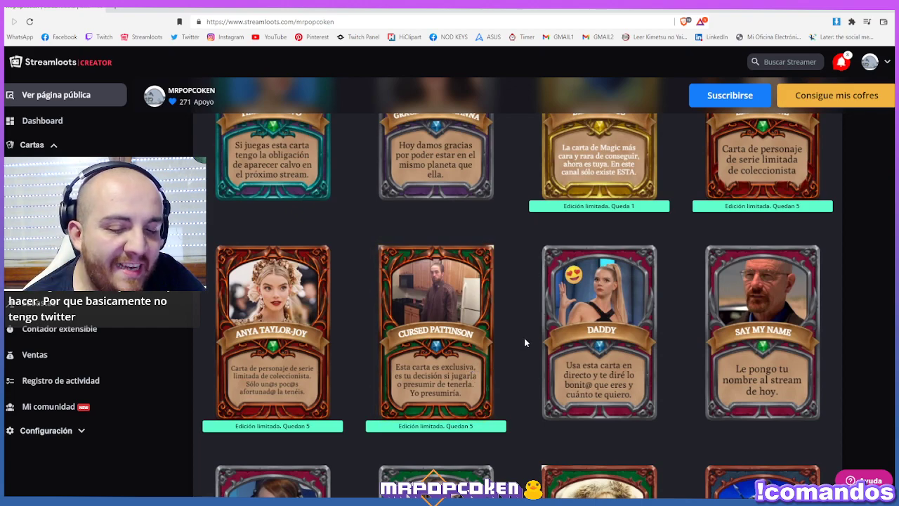
{"action": "scroll", "coordinate": [520, 320], "scroll_direction": "down", "scroll_amount": 1}
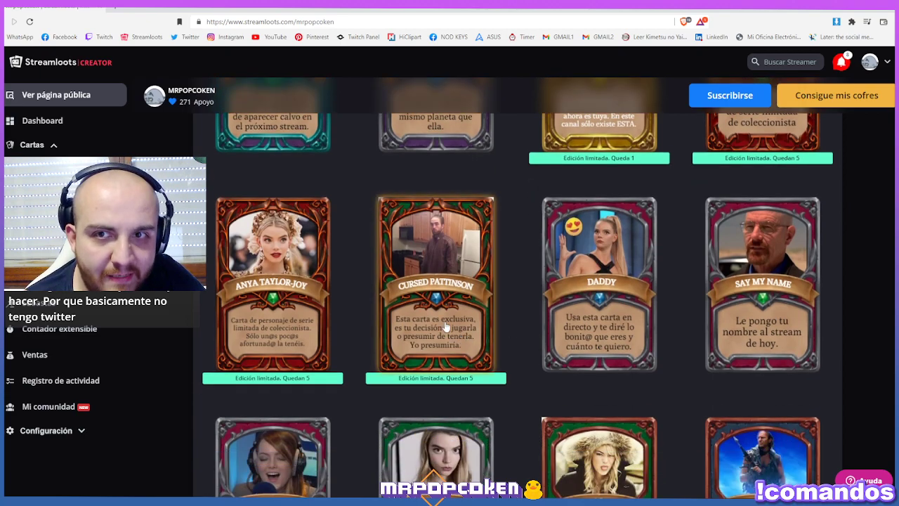
Read the remaining cards of the collection, from the TLAK TO ME SUAVE row down to HORNY JAIL.
{"action": "scroll", "coordinate": [511, 299], "scroll_direction": "down", "scroll_amount": 5}
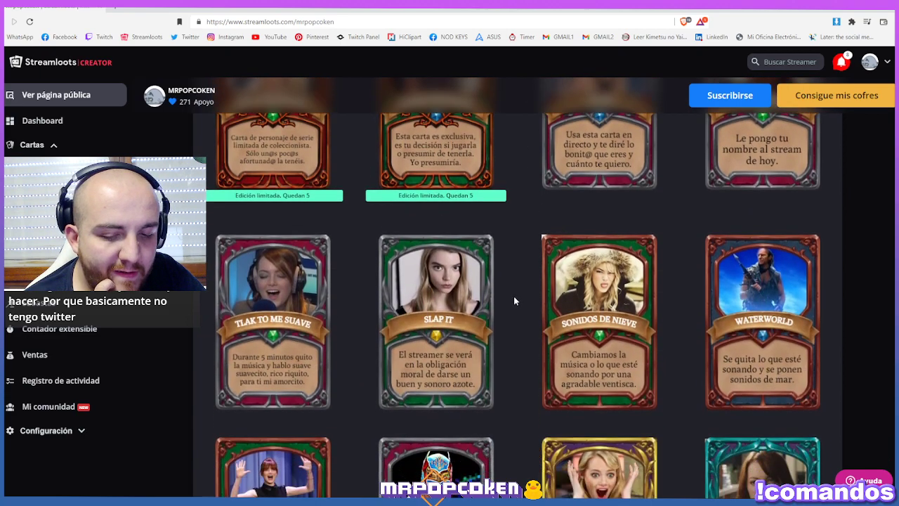
{"action": "scroll", "coordinate": [514, 301], "scroll_direction": "up", "scroll_amount": 2}
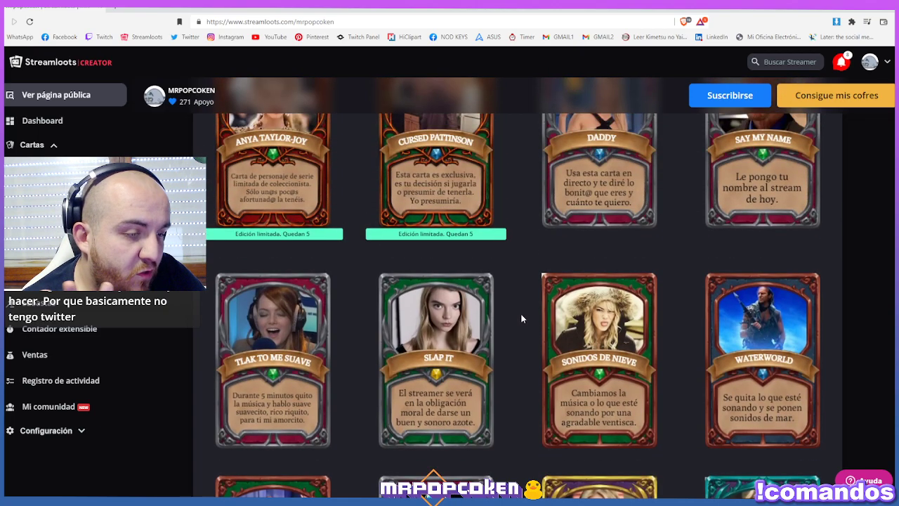
{"action": "scroll", "coordinate": [522, 319], "scroll_direction": "down", "scroll_amount": 4}
{"action": "scroll", "coordinate": [517, 328], "scroll_direction": "up", "scroll_amount": 7}
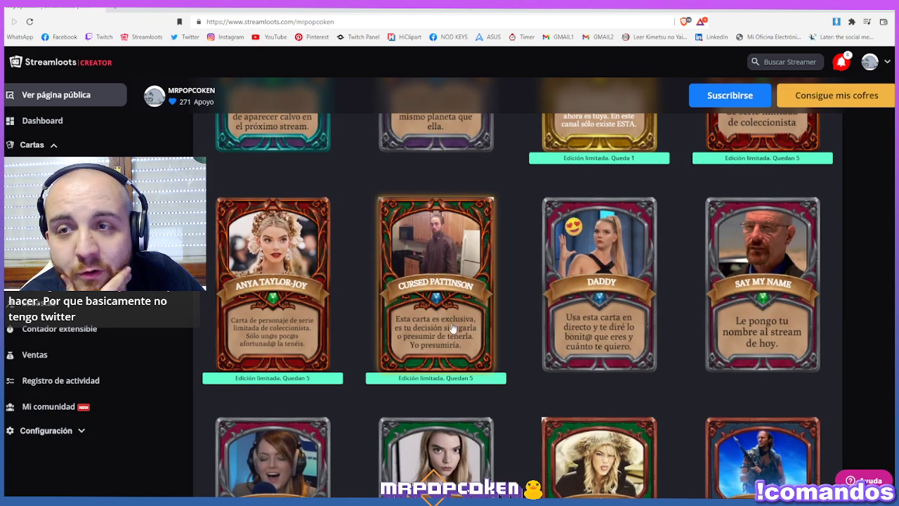
{"action": "scroll", "coordinate": [524, 316], "scroll_direction": "down", "scroll_amount": 4}
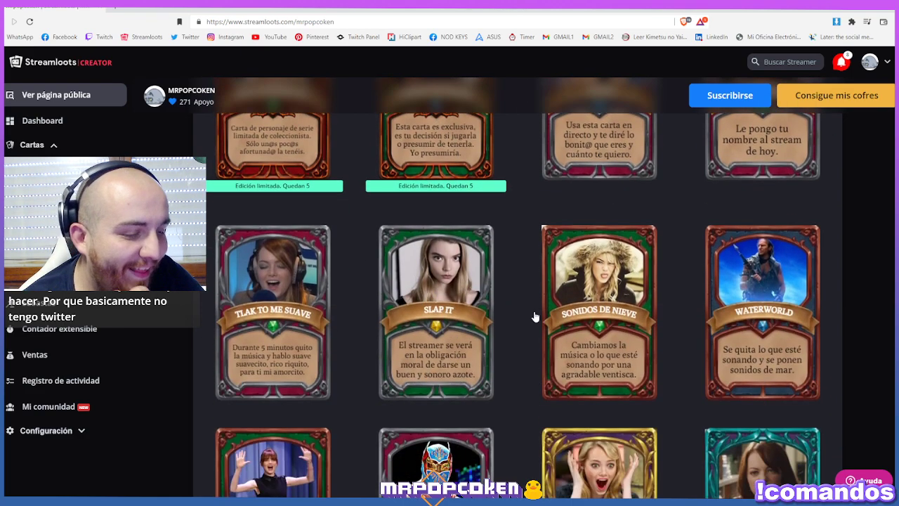
{"action": "scroll", "coordinate": [535, 317], "scroll_direction": "down", "scroll_amount": 2}
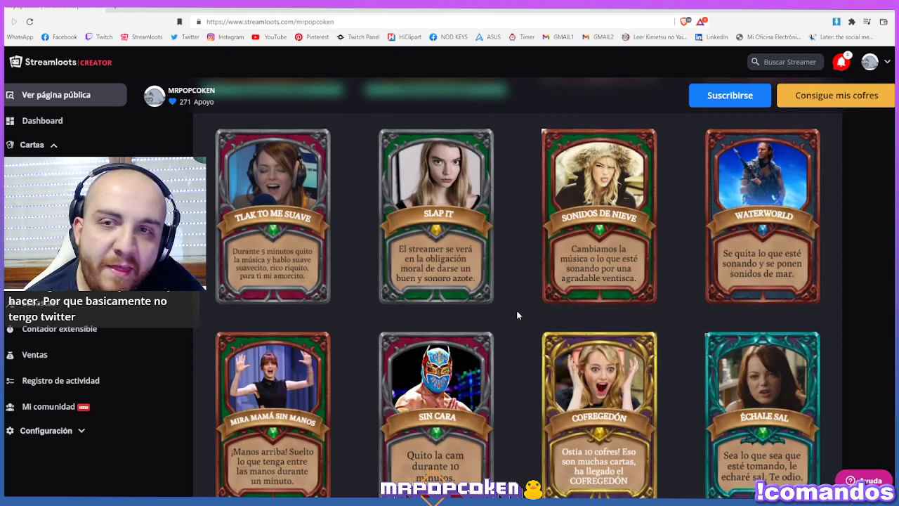
{"action": "scroll", "coordinate": [509, 300], "scroll_direction": "down", "scroll_amount": 1}
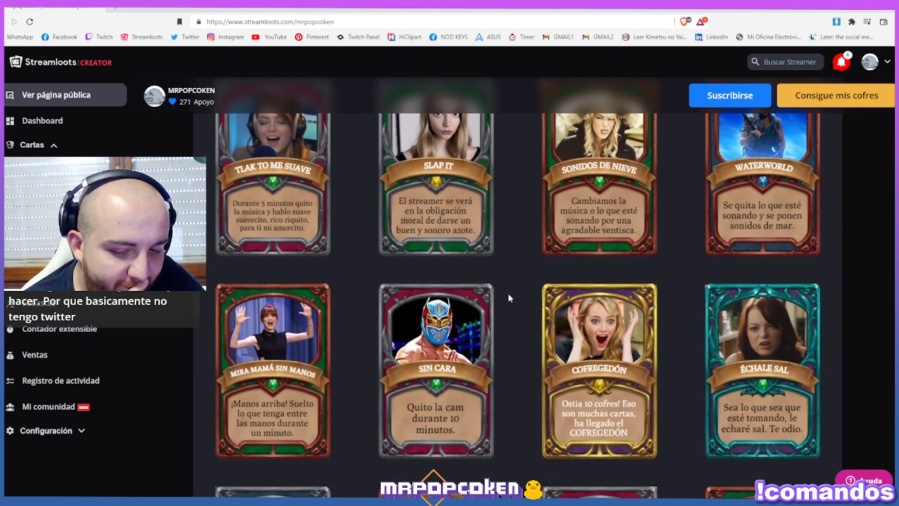
{"action": "scroll", "coordinate": [511, 298], "scroll_direction": "down", "scroll_amount": 2}
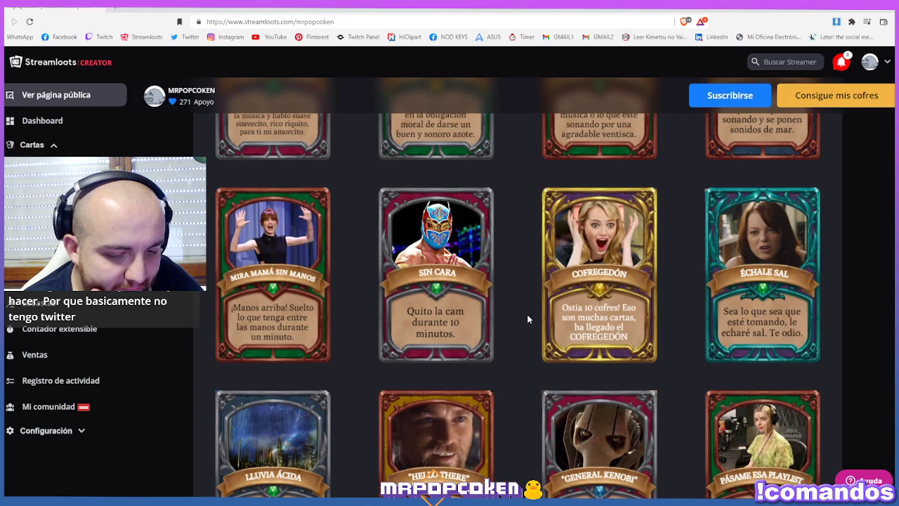
{"action": "scroll", "coordinate": [525, 317], "scroll_direction": "down", "scroll_amount": 3}
{"action": "scroll", "coordinate": [518, 421], "scroll_direction": "down", "scroll_amount": 1}
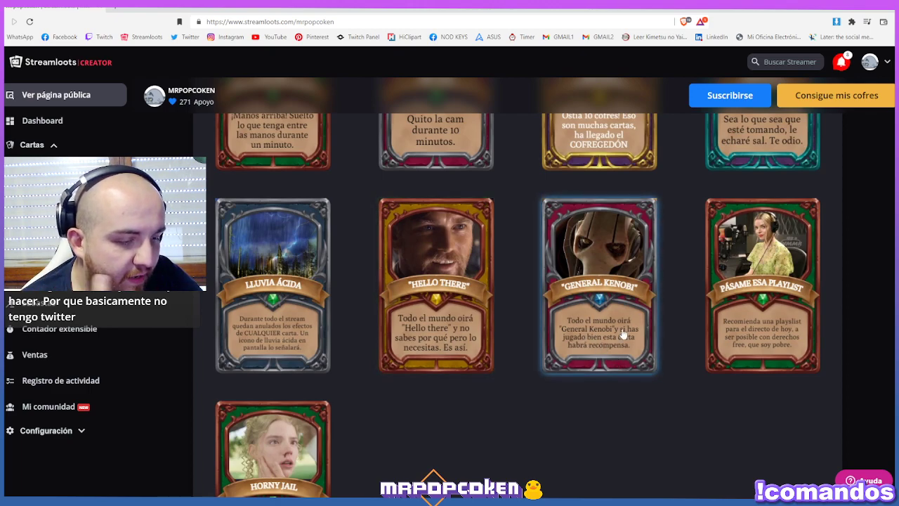
Look back over the card collection from HORNY JAIL up to the CON FILTRO and SONIDOS DE LLUVIA rows.
{"action": "scroll", "coordinate": [520, 383], "scroll_direction": "down", "scroll_amount": 1}
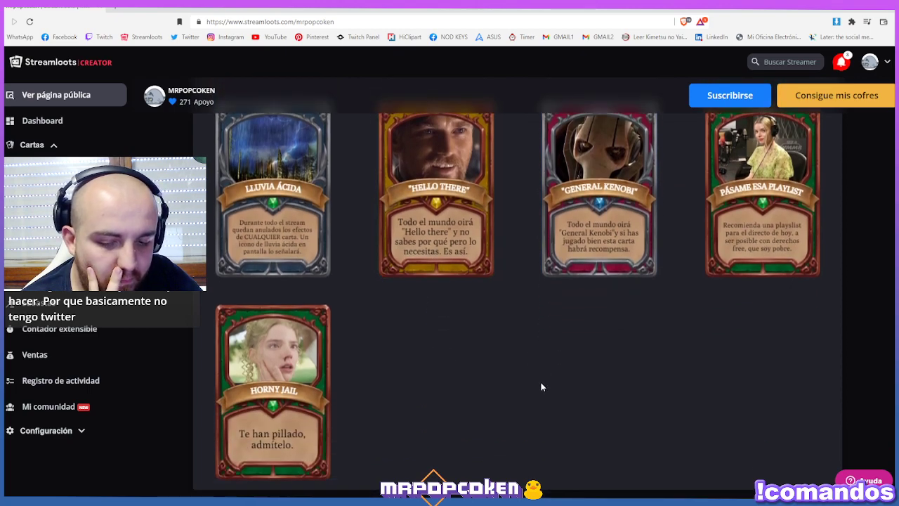
{"action": "scroll", "coordinate": [517, 368], "scroll_direction": "up", "scroll_amount": 3}
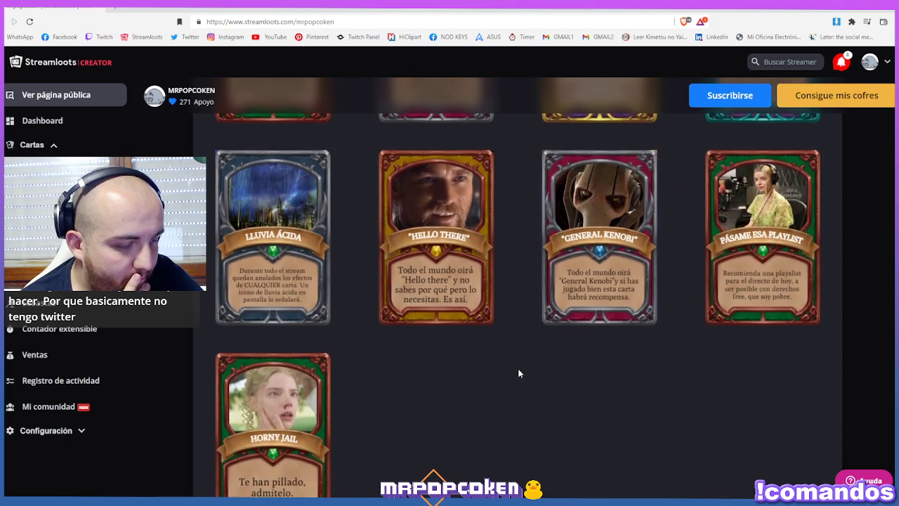
{"action": "scroll", "coordinate": [523, 378], "scroll_direction": "up", "scroll_amount": 1}
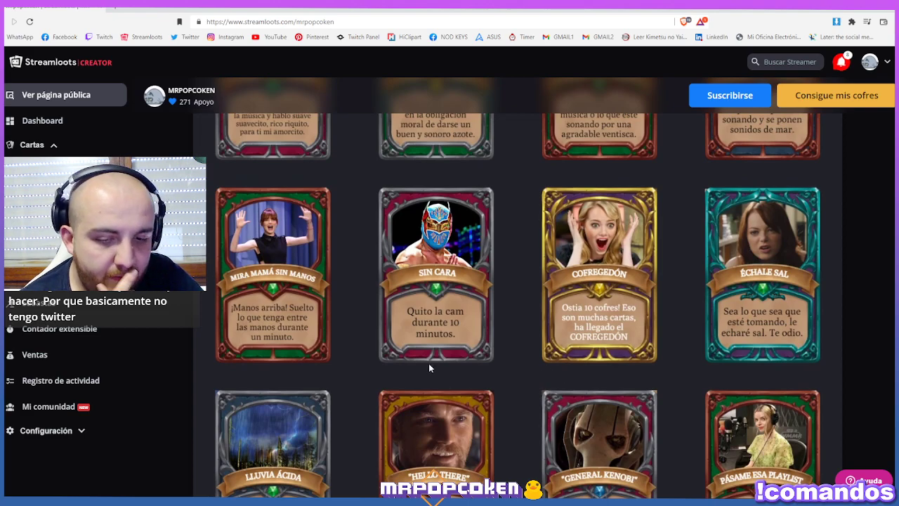
{"action": "scroll", "coordinate": [394, 359], "scroll_direction": "up", "scroll_amount": 2}
{"action": "scroll", "coordinate": [383, 358], "scroll_direction": "up", "scroll_amount": 10}
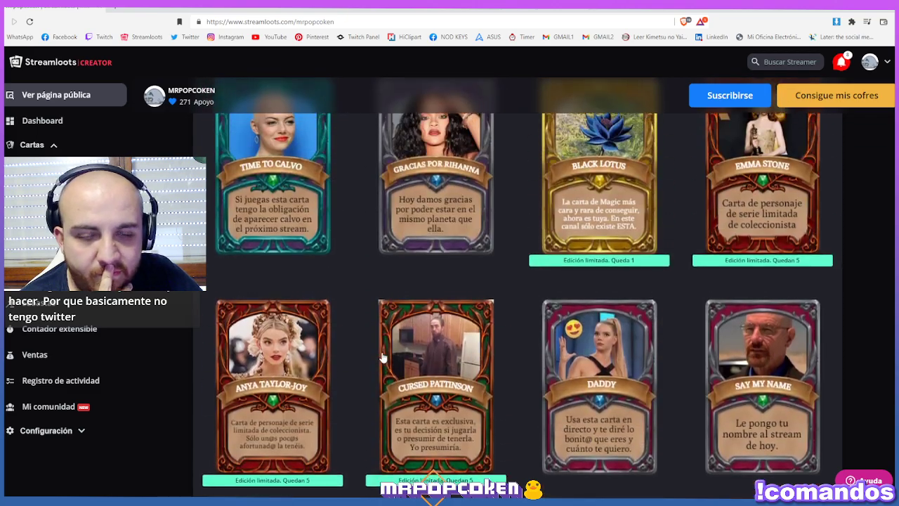
{"action": "scroll", "coordinate": [360, 356], "scroll_direction": "up", "scroll_amount": 2}
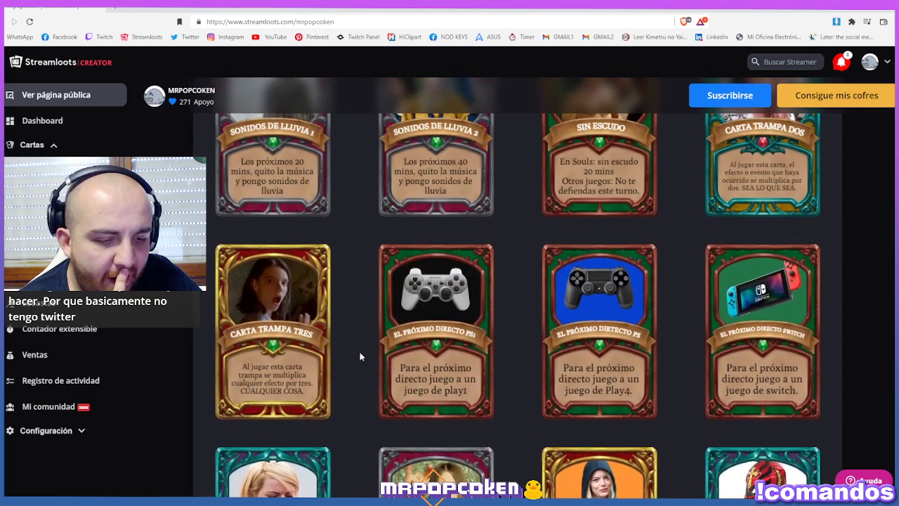
{"action": "scroll", "coordinate": [359, 355], "scroll_direction": "up", "scroll_amount": 4}
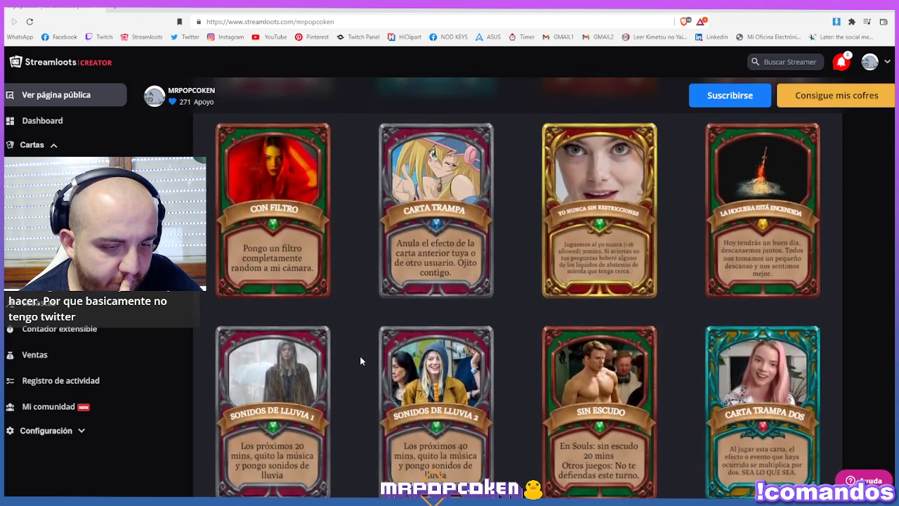
{"action": "scroll", "coordinate": [352, 371], "scroll_direction": "up", "scroll_amount": 2}
{"action": "scroll", "coordinate": [356, 378], "scroll_direction": "down", "scroll_amount": 4}
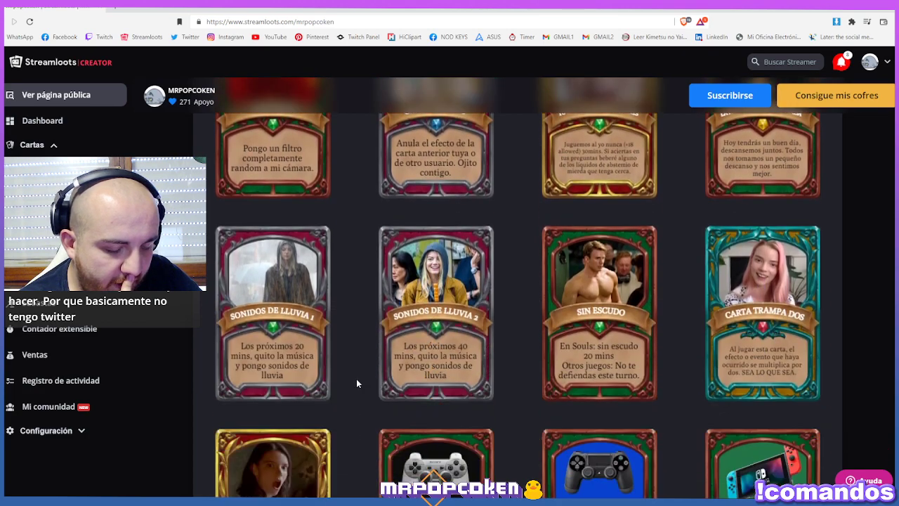
{"action": "scroll", "coordinate": [356, 383], "scroll_direction": "up", "scroll_amount": 2}
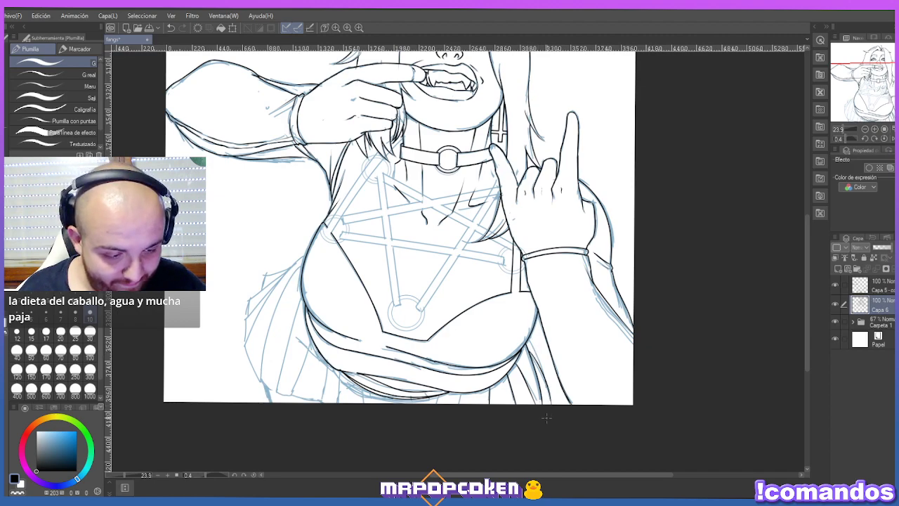
In Clip Studio Paint, ink the garment's vertical fold lines below the bust with the G-pen, following the blue sketch.
{"action": "left_click_drag", "start_coordinate": [525, 333], "coordinate": [544, 377]}
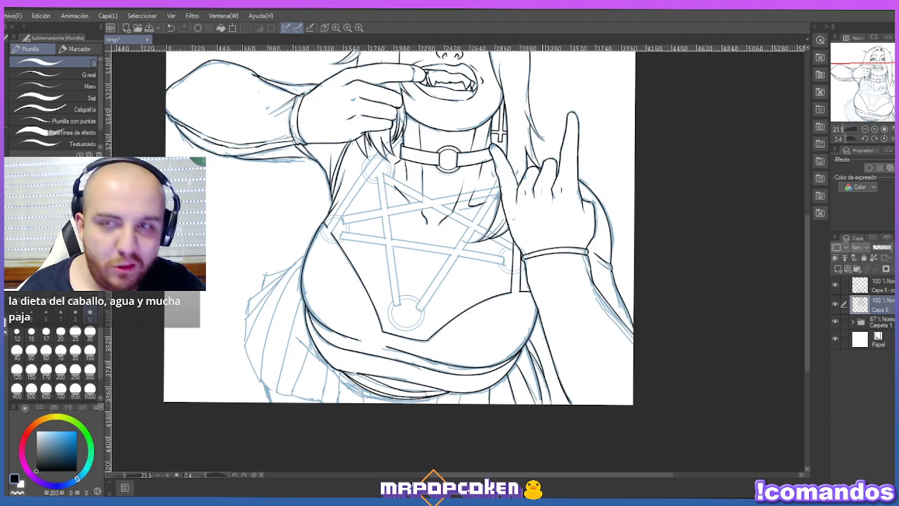
{"action": "key", "text": "e"}
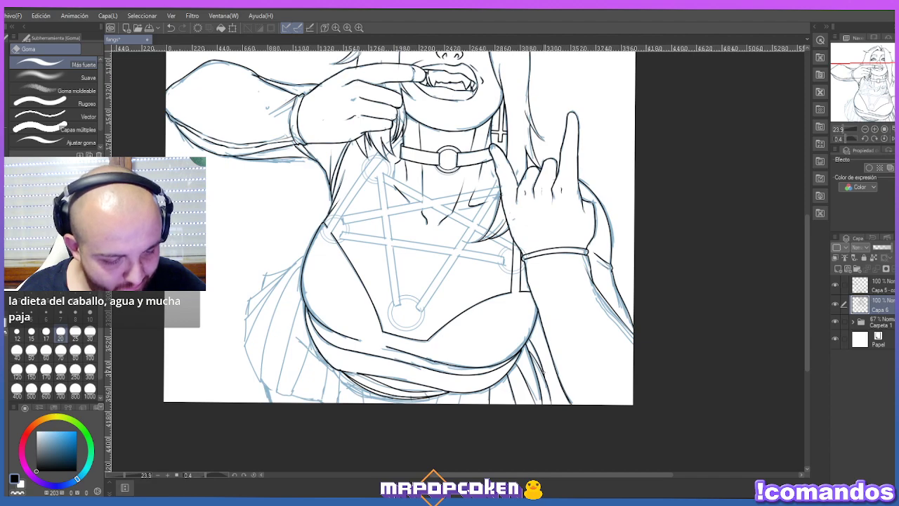
{"action": "key", "text": "p"}
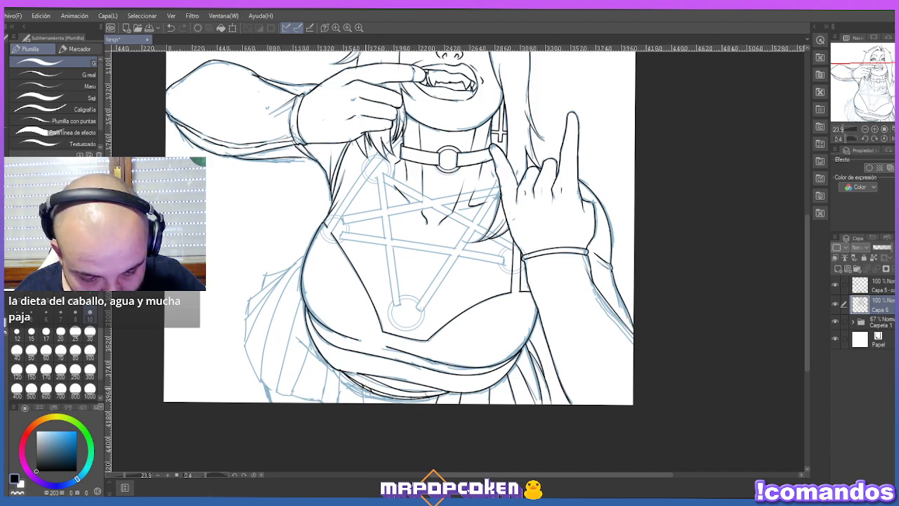
{"action": "key", "text": "ctrl+z"}
{"action": "left_click_drag", "start_coordinate": [360, 381], "coordinate": [366, 386]}
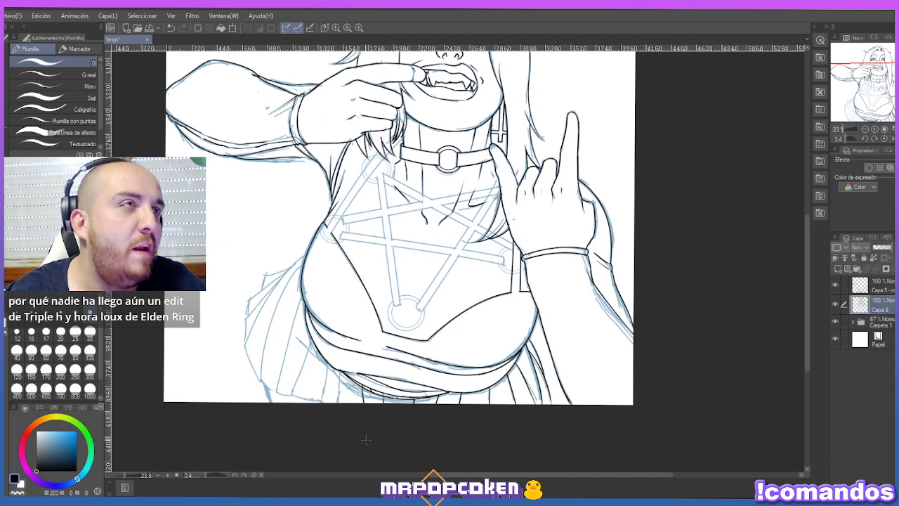
{"action": "left_click_drag", "start_coordinate": [340, 371], "coordinate": [340, 404]}
{"action": "left_click_drag", "start_coordinate": [323, 364], "coordinate": [333, 403]}
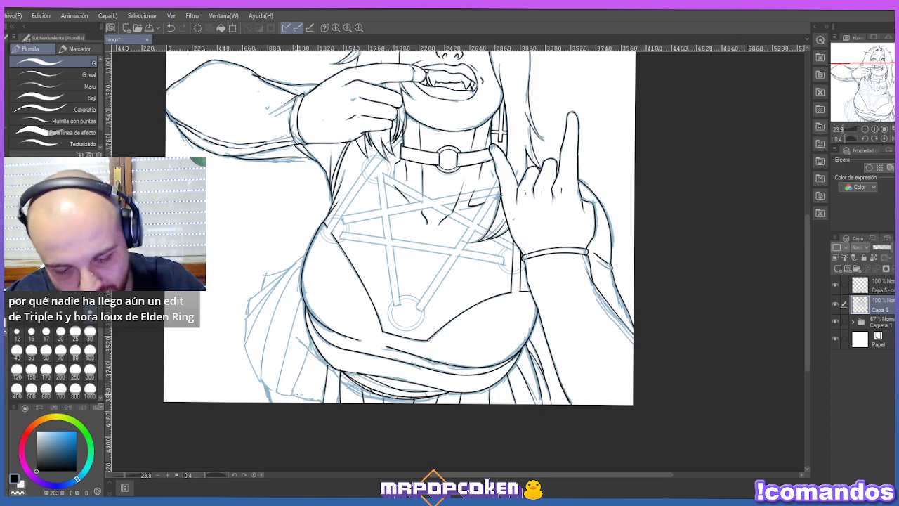
Ink the pleat line curving down from the bust's lower-left edge to the hem, redoing the stroke until it follows the sketch.
{"action": "mouse_move", "coordinate": [291, 395]}
{"action": "left_mouse_down"}
{"action": "mouse_move", "coordinate": [327, 406]}
{"action": "mouse_move", "coordinate": [294, 396]}
{"action": "mouse_move", "coordinate": [309, 343]}
{"action": "mouse_move", "coordinate": [287, 401]}
{"action": "left_mouse_up"}
{"action": "key", "text": "ctrl+z"}
{"action": "key", "text": "ctrl+z"}
{"action": "left_click_drag", "start_coordinate": [310, 342], "coordinate": [289, 402]}
{"action": "key", "text": "ctrl+z"}
{"action": "left_click_drag", "start_coordinate": [313, 342], "coordinate": [292, 398]}
{"action": "key", "text": "ctrl+z"}
{"action": "left_click_drag", "start_coordinate": [311, 343], "coordinate": [290, 387]}
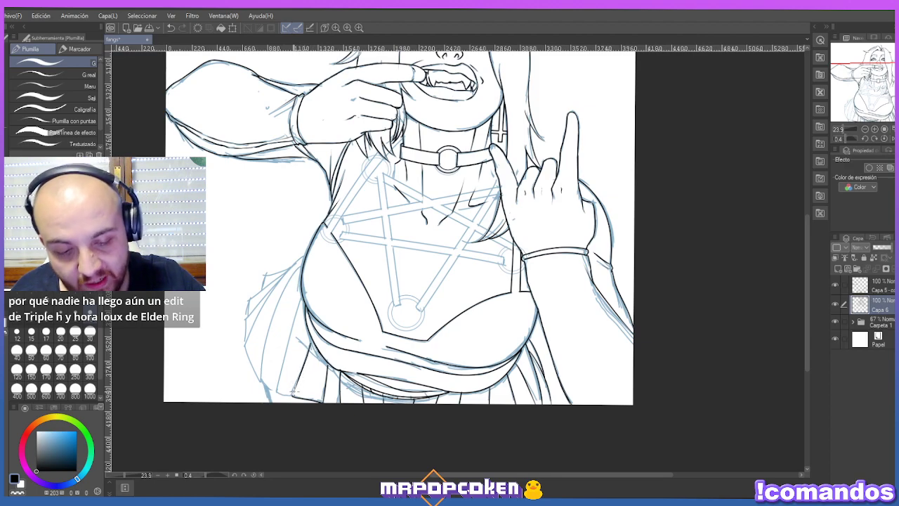
Ink the long pleat lines and outer edge of the pleated garment on the figure's left-hand side of the canvas.
{"action": "mouse_move", "coordinate": [300, 298]}
{"action": "left_mouse_down"}
{"action": "mouse_move", "coordinate": [277, 398]}
{"action": "mouse_move", "coordinate": [274, 391]}
{"action": "left_mouse_up"}
{"action": "key", "text": "ctrl+z"}
{"action": "left_click_drag", "start_coordinate": [260, 346], "coordinate": [248, 377]}
{"action": "mouse_move", "coordinate": [309, 260]}
{"action": "left_mouse_down"}
{"action": "mouse_move", "coordinate": [260, 375]}
{"action": "mouse_move", "coordinate": [302, 266]}
{"action": "left_mouse_up"}
{"action": "key", "text": "ctrl+z"}
{"action": "key", "text": "ctrl+z"}
{"action": "left_click_drag", "start_coordinate": [263, 376], "coordinate": [303, 267]}
Ink the upper outline and the remaining short folds of the pleated garment beside the bust.
{"action": "key", "text": "e"}
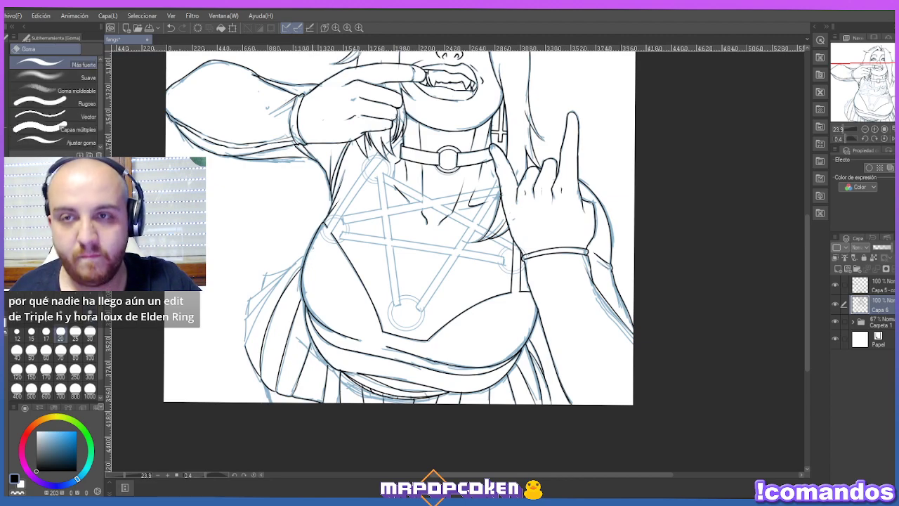
{"action": "key", "text": "p"}
{"action": "mouse_move", "coordinate": [279, 300]}
{"action": "left_mouse_down"}
{"action": "mouse_move", "coordinate": [302, 263]}
{"action": "mouse_move", "coordinate": [243, 350]}
{"action": "mouse_move", "coordinate": [286, 268]}
{"action": "left_mouse_up"}
{"action": "mouse_move", "coordinate": [247, 315]}
{"action": "left_mouse_down"}
{"action": "mouse_move", "coordinate": [243, 340]}
{"action": "mouse_move", "coordinate": [257, 295]}
{"action": "mouse_move", "coordinate": [295, 261]}
{"action": "left_mouse_up"}
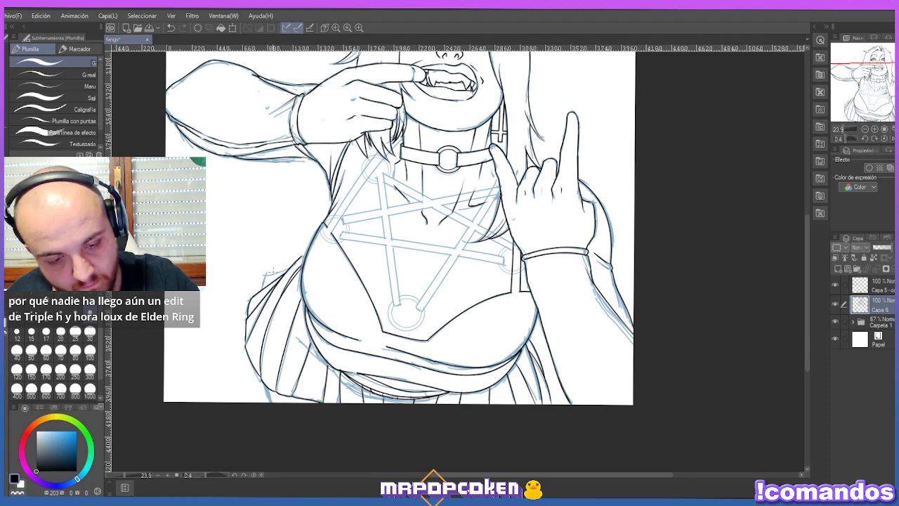
{"action": "left_click_drag", "start_coordinate": [260, 288], "coordinate": [306, 251]}
{"action": "key", "text": "ctrl+z"}
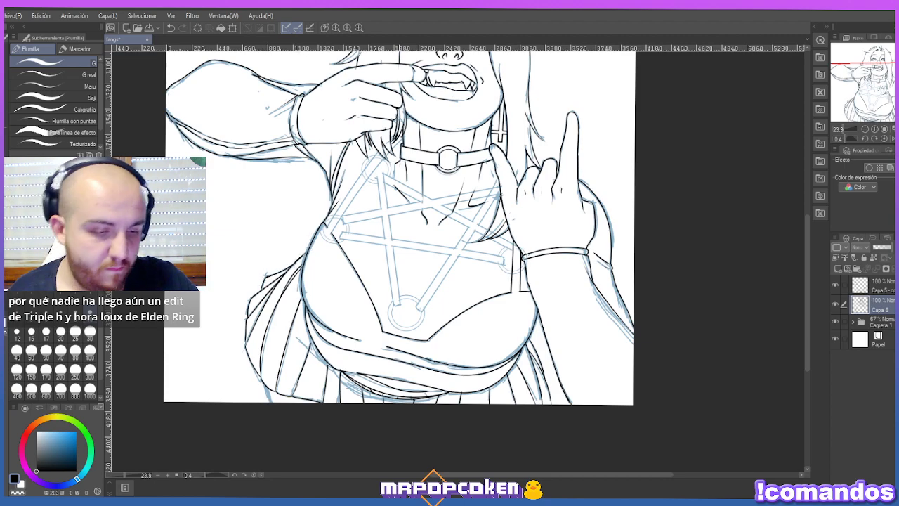
{"action": "key", "text": "e"}
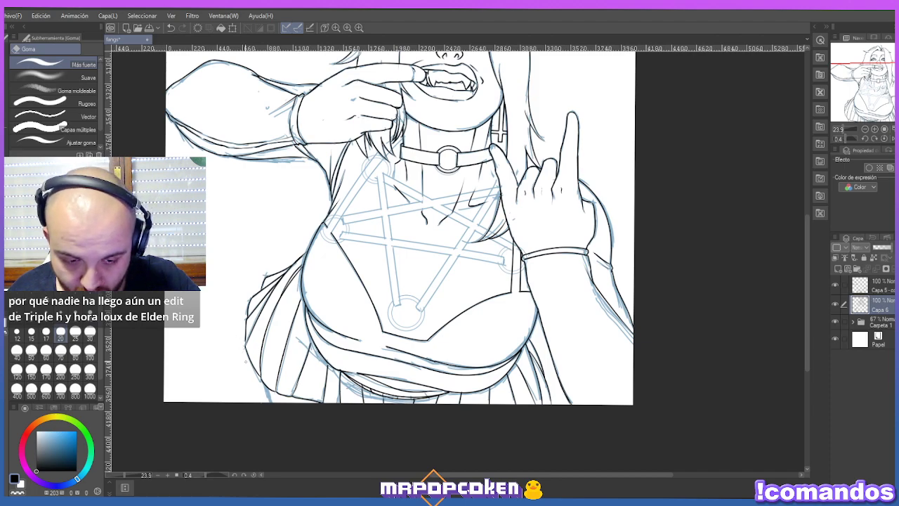
{"action": "key", "text": "p"}
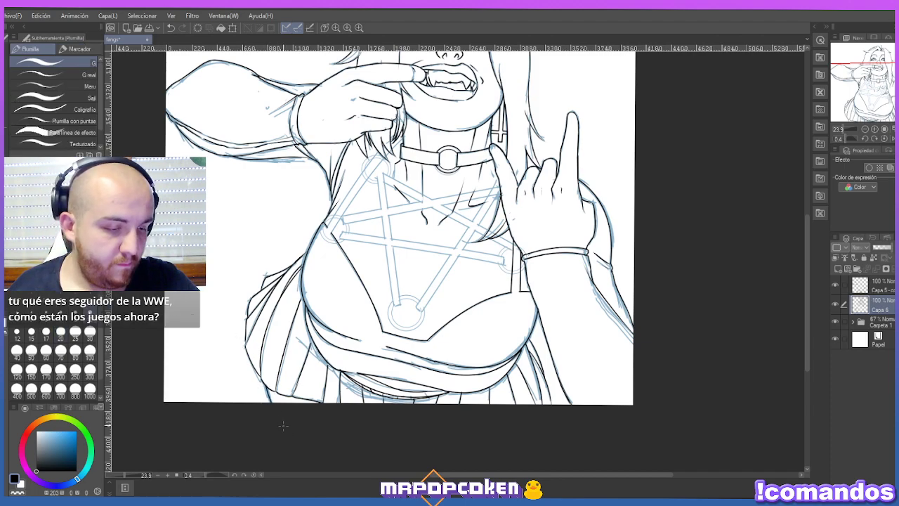
Check the overall line art, hiding and showing the top line layer to compare it with Capa 6.
{"action": "scroll", "coordinate": [575, 328], "scroll_direction": "down", "scroll_amount": 3}
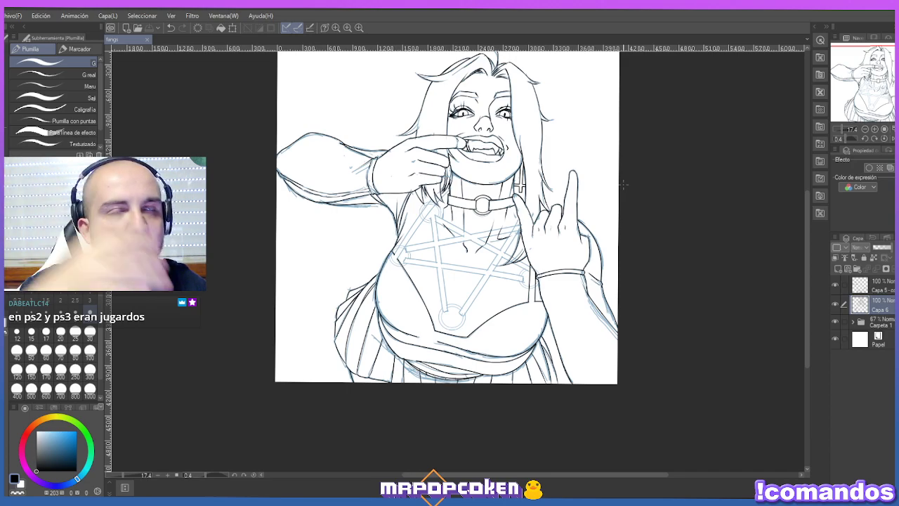
{"action": "scroll", "coordinate": [601, 170], "scroll_direction": "down", "scroll_amount": 1}
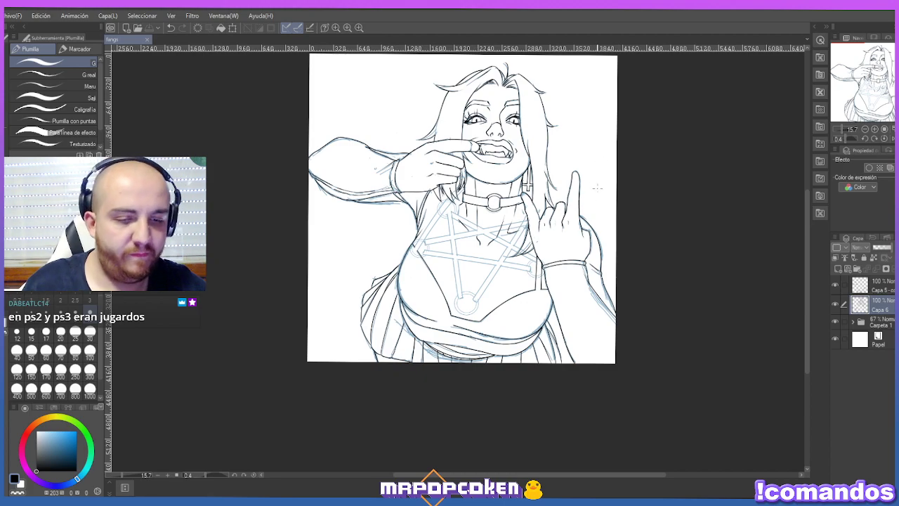
{"action": "scroll", "coordinate": [506, 287], "scroll_direction": "up", "scroll_amount": 2}
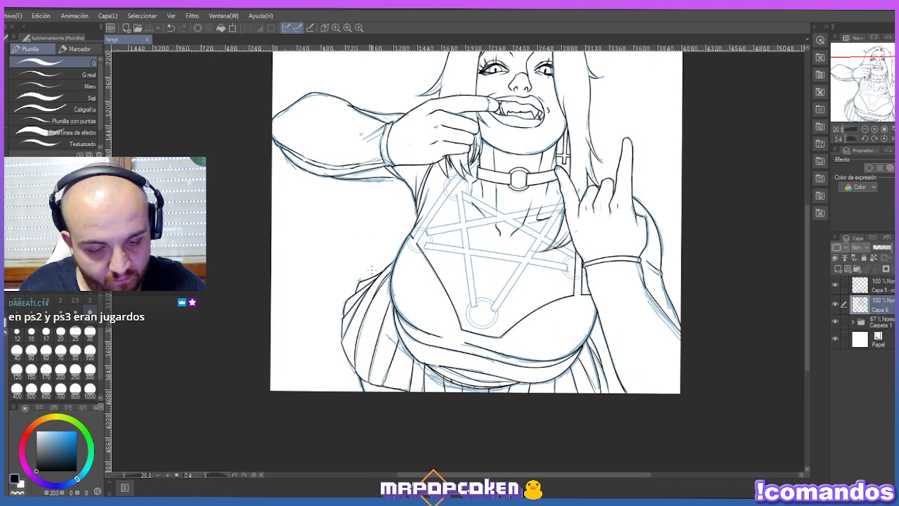
{"action": "scroll", "coordinate": [643, 310], "scroll_direction": "down", "scroll_amount": 1}
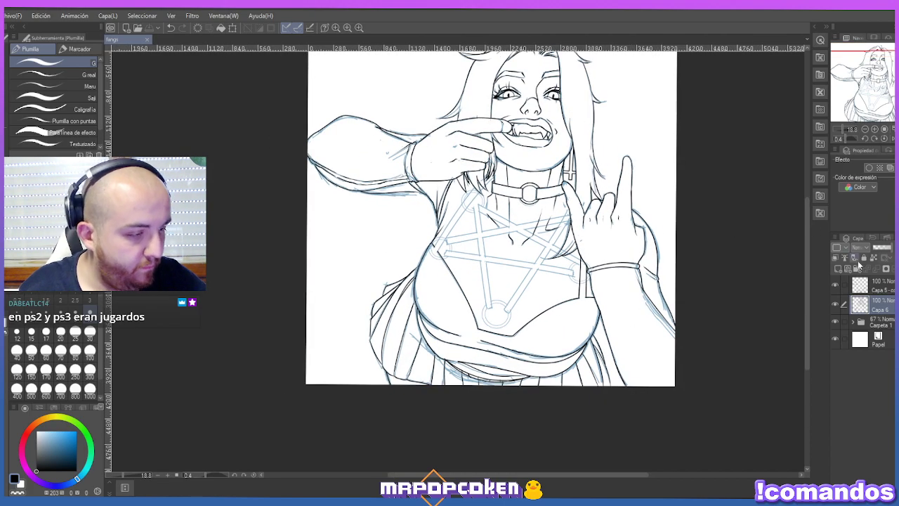
{"action": "left_click", "coordinate": [836, 286]}
{"action": "left_click", "coordinate": [836, 284]}
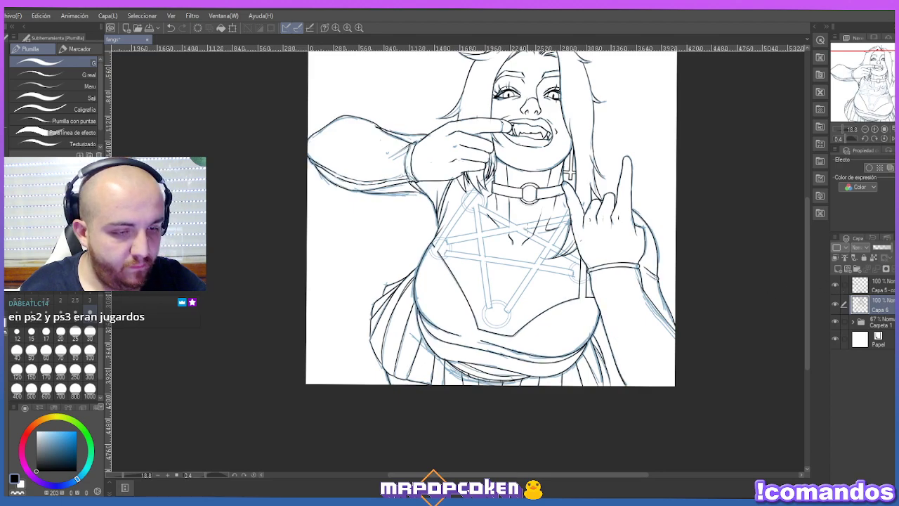
{"action": "scroll", "coordinate": [496, 206], "scroll_direction": "up", "scroll_amount": 2}
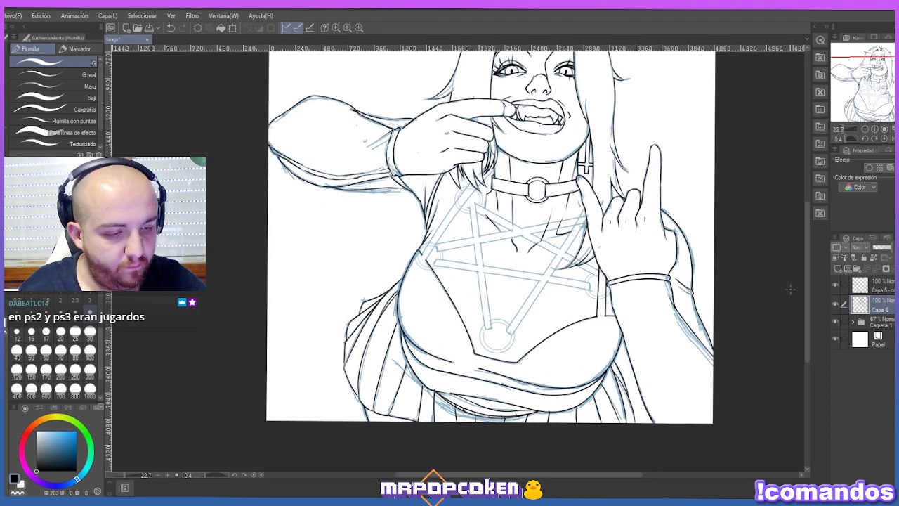
Ink the shoulder strap on the top line layer with the Curve tool, and erase the ends overlapping the hair.
{"action": "key", "text": "u"}
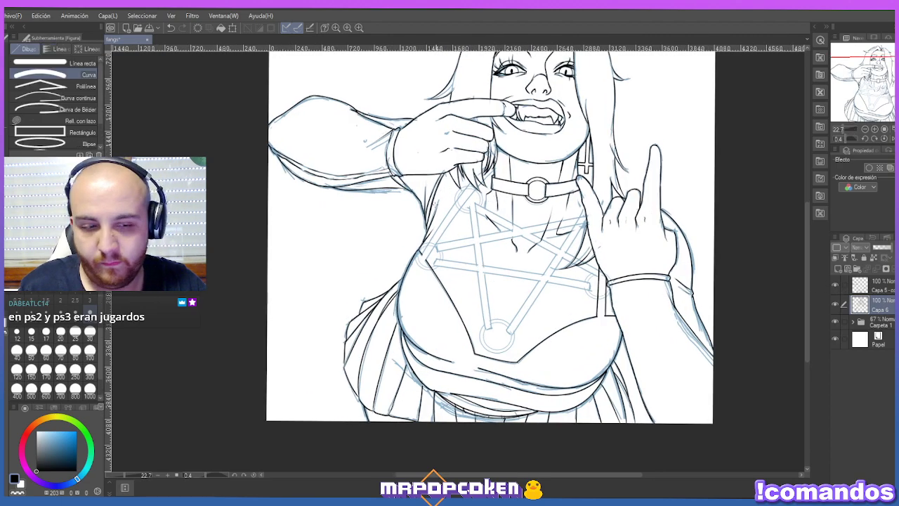
{"action": "left_click", "coordinate": [874, 288]}
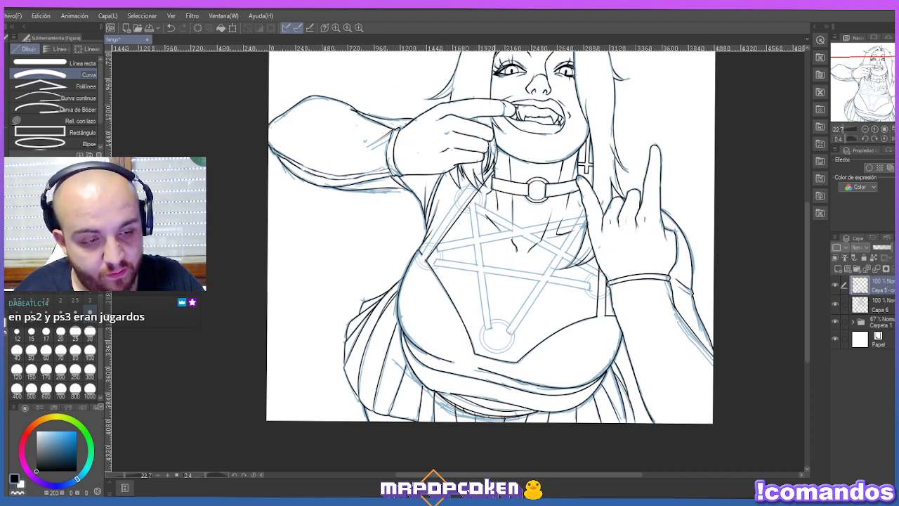
{"action": "left_click_drag", "start_coordinate": [424, 247], "coordinate": [491, 162]}
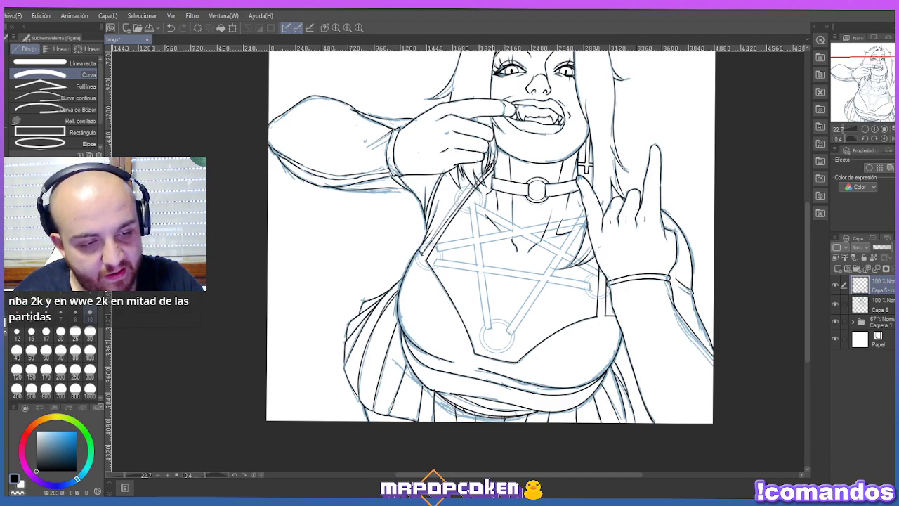
{"action": "key", "text": "e"}
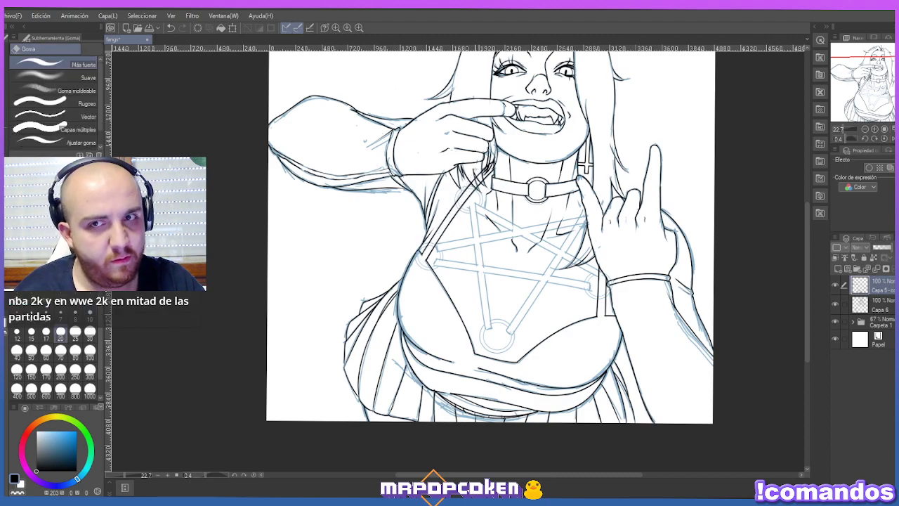
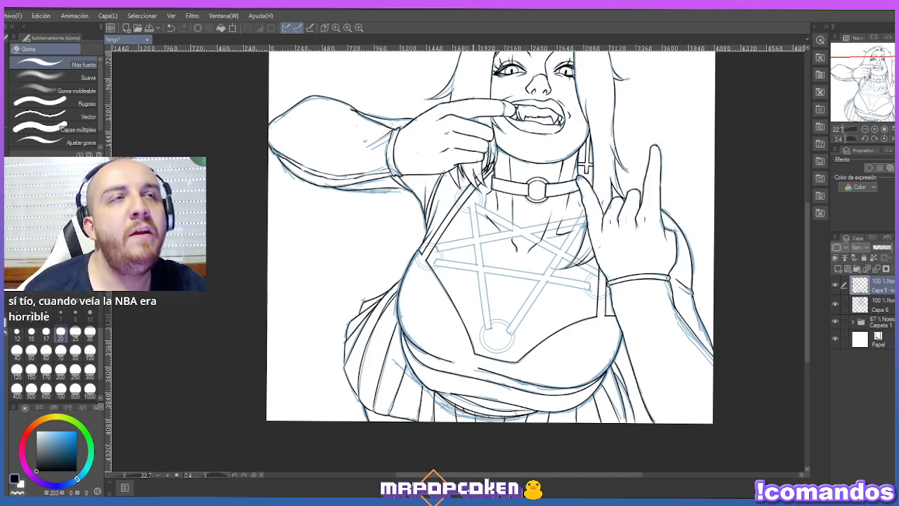
Combine the top line-art layer and Capa 6 into a single layer.
{"action": "left_click", "coordinate": [836, 285]}
{"action": "left_click", "coordinate": [836, 284]}
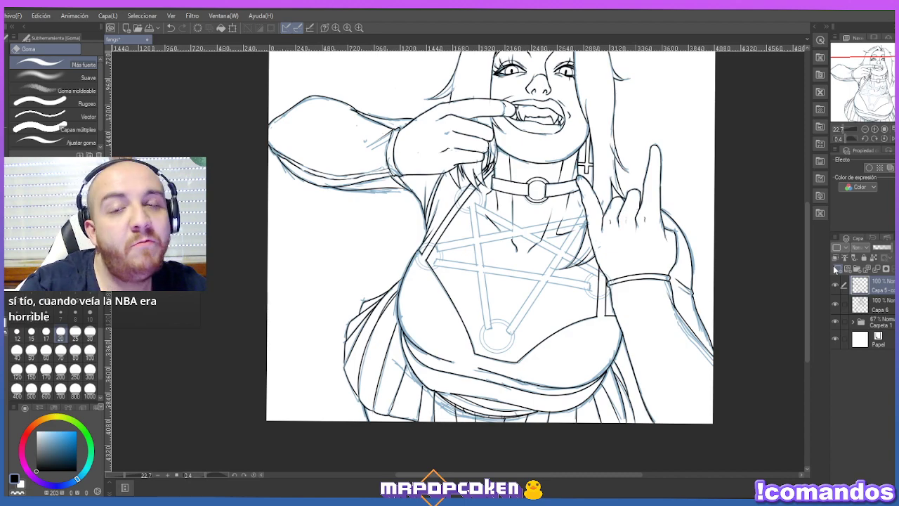
{"action": "right_click", "coordinate": [869, 306]}
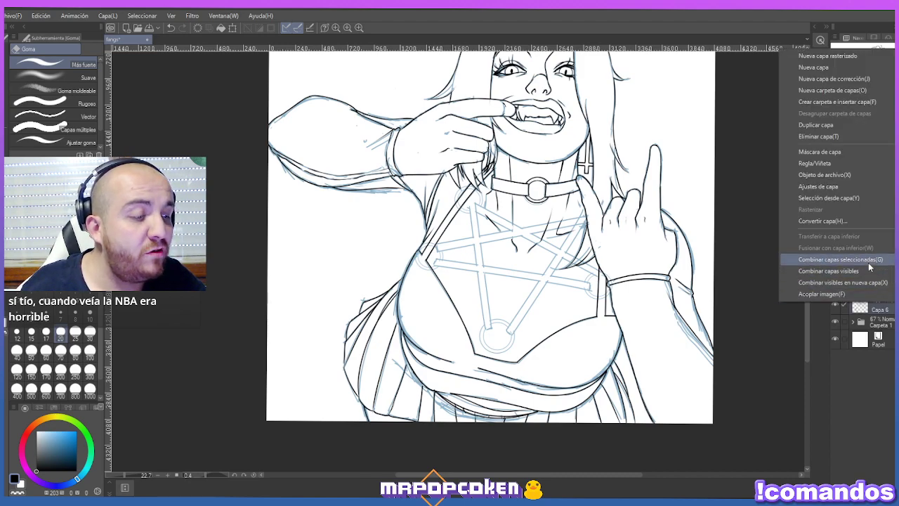
{"action": "left_click", "coordinate": [871, 266]}
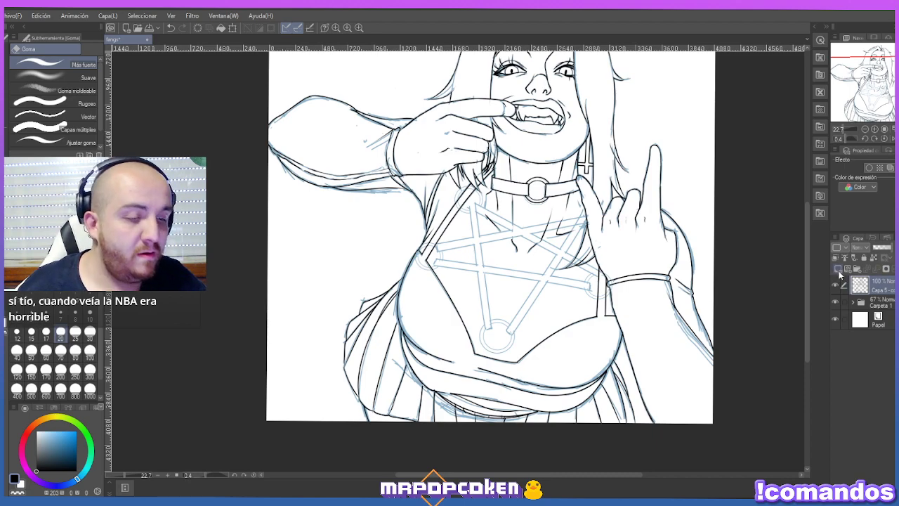
Add a new layer and ink the pentagram's two bands rising from the lower circle with the Curve tool.
{"action": "left_click", "coordinate": [837, 270]}
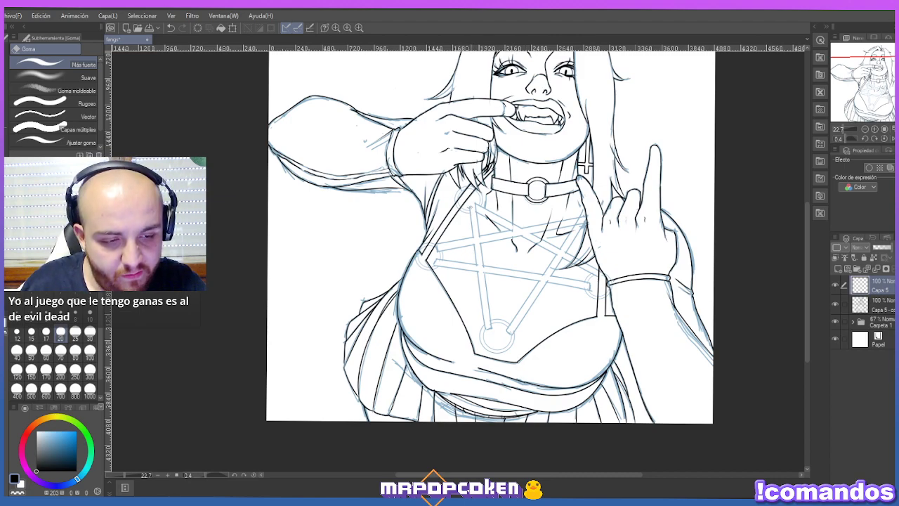
{"action": "key", "text": "u"}
{"action": "left_click_drag", "start_coordinate": [468, 205], "coordinate": [485, 329]}
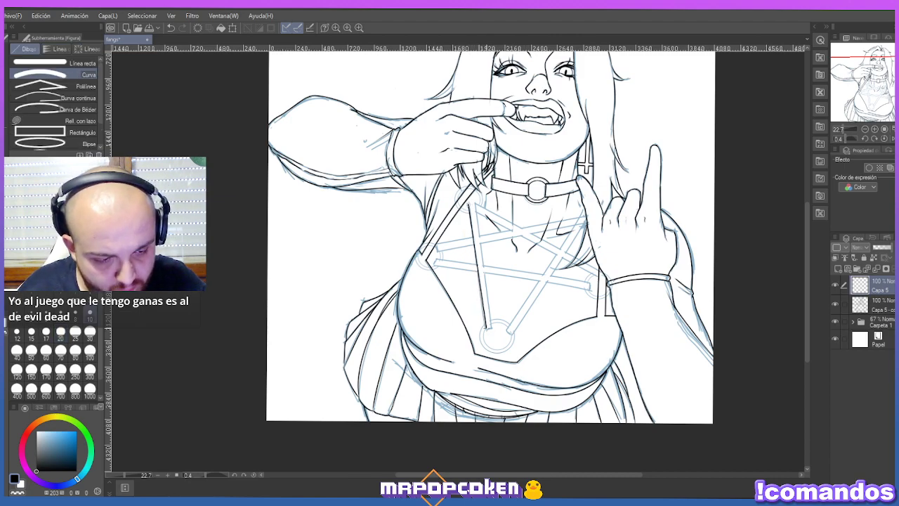
{"action": "mouse_move", "coordinate": [473, 206]}
{"action": "left_mouse_down"}
{"action": "mouse_move", "coordinate": [493, 302]}
{"action": "mouse_move", "coordinate": [493, 329]}
{"action": "left_mouse_up"}
{"action": "key", "text": "ctrl+z"}
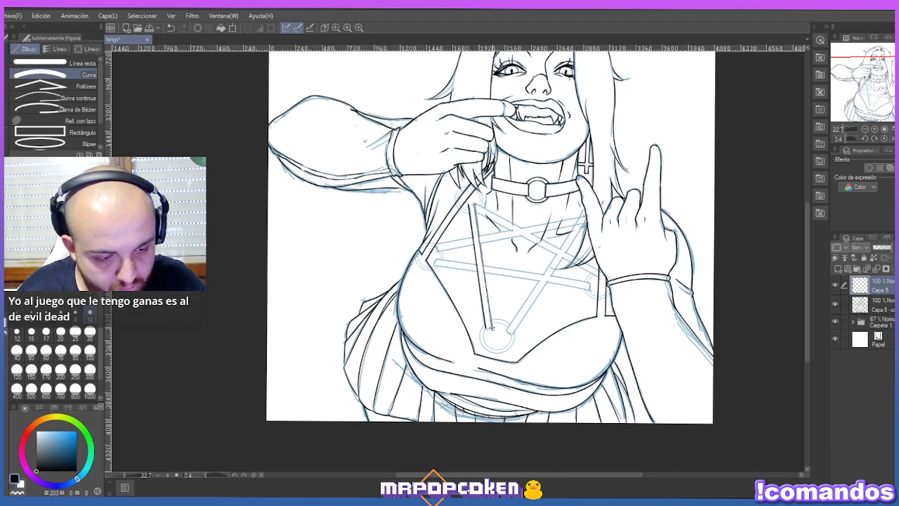
{"action": "left_click_drag", "start_coordinate": [472, 204], "coordinate": [495, 329]}
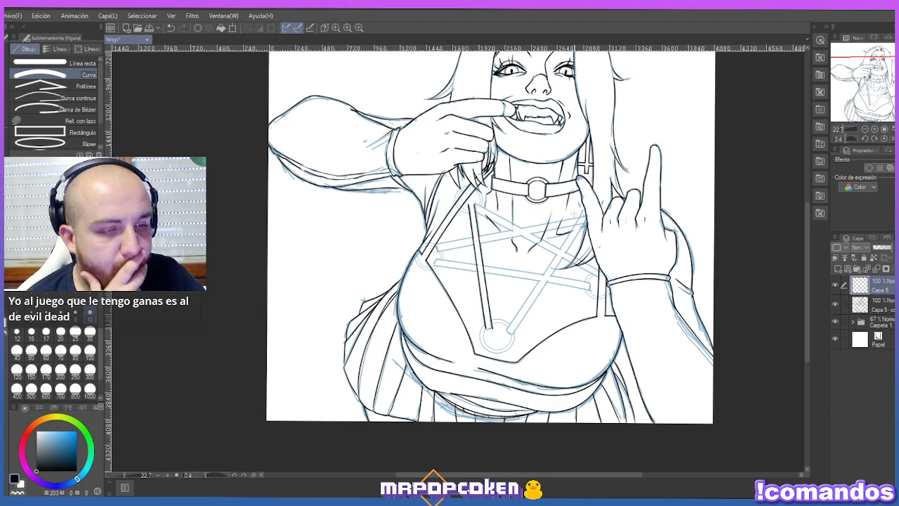
{"action": "left_click_drag", "start_coordinate": [507, 329], "coordinate": [584, 214]}
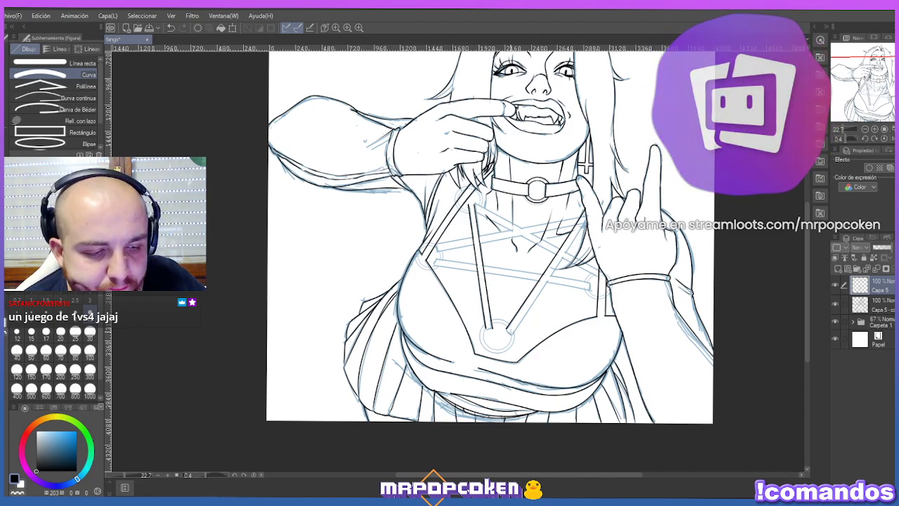
{"action": "left_click_drag", "start_coordinate": [511, 331], "coordinate": [589, 215]}
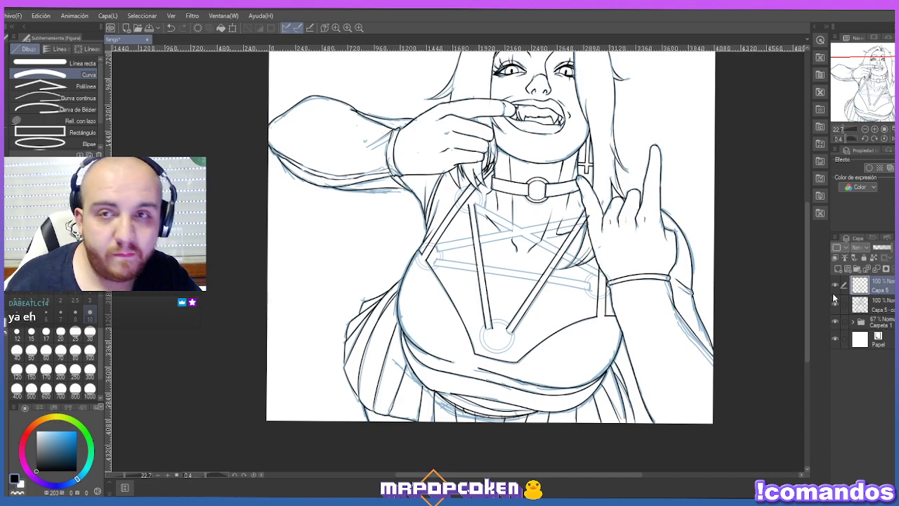
Ink the pentagram band running from the upper circle toward the raised hand on another new layer, and erase the ends overlapping the hand.
{"action": "key", "text": "r"}
{"action": "left_click_drag", "start_coordinate": [707, 273], "coordinate": [746, 243]}
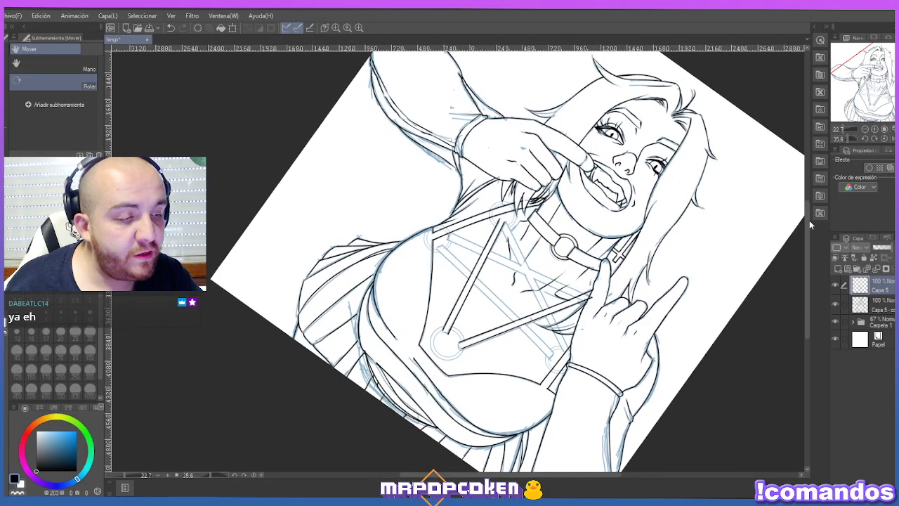
{"action": "scroll", "coordinate": [807, 232], "scroll_direction": "down", "scroll_amount": 2}
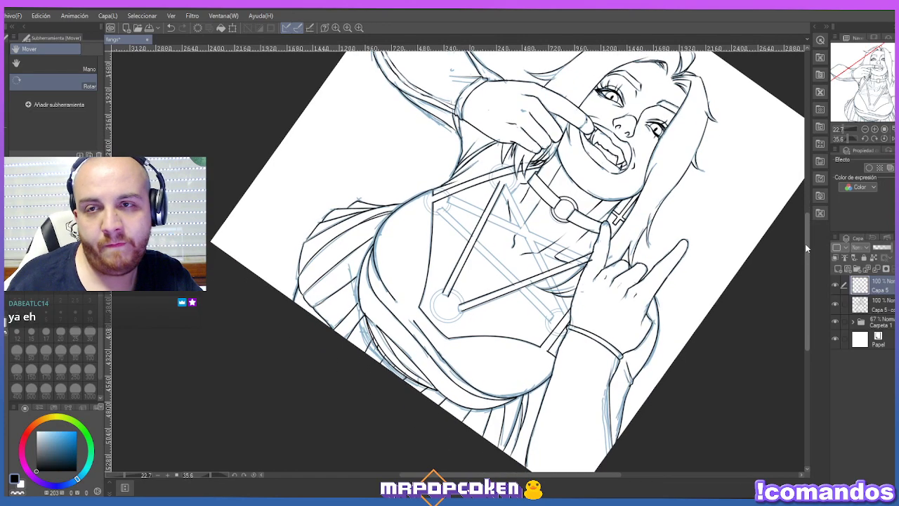
{"action": "key", "text": "u"}
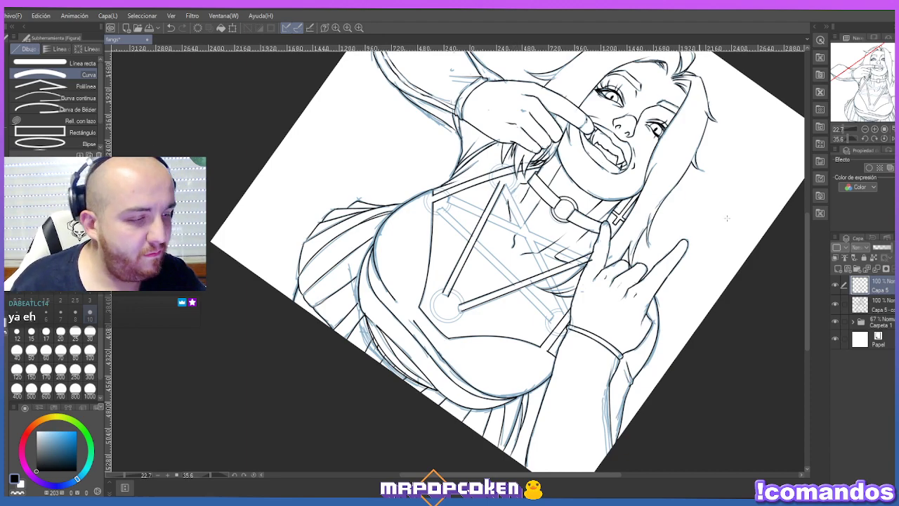
{"action": "left_click", "coordinate": [838, 269]}
{"action": "left_click_drag", "start_coordinate": [499, 185], "coordinate": [569, 326]}
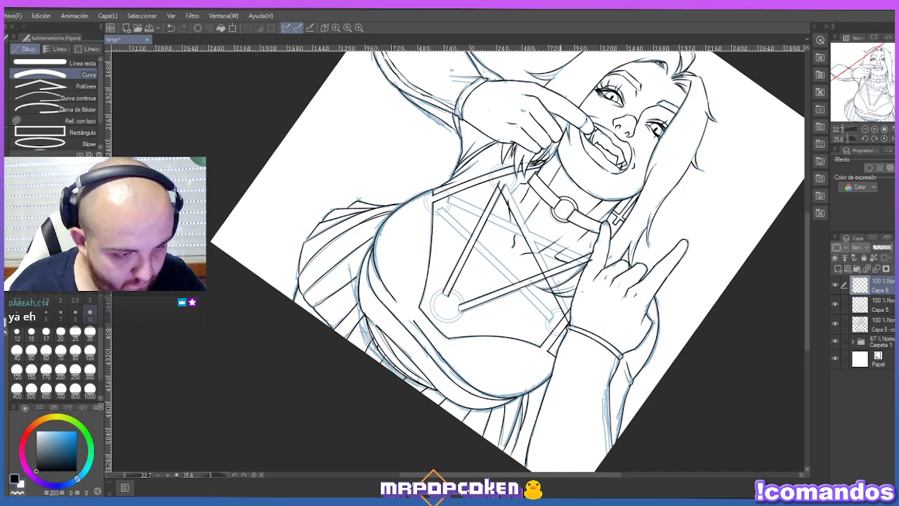
{"action": "mouse_move", "coordinate": [502, 184]}
{"action": "left_mouse_down"}
{"action": "mouse_move", "coordinate": [552, 262]}
{"action": "mouse_move", "coordinate": [571, 327]}
{"action": "left_mouse_up"}
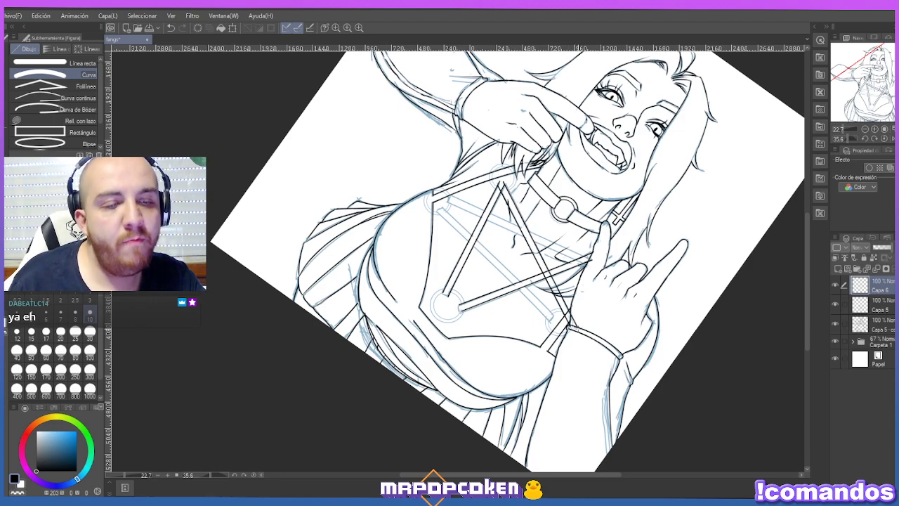
{"action": "key", "text": "e"}
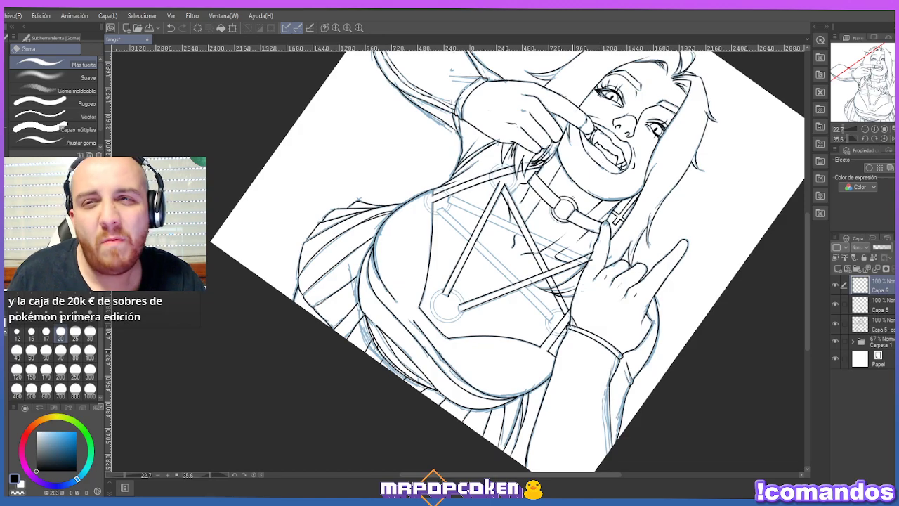
Check Capa 5 by hiding and showing it, combine it with Capa 6 into one layer, and add a new layer above.
{"action": "key", "text": "r"}
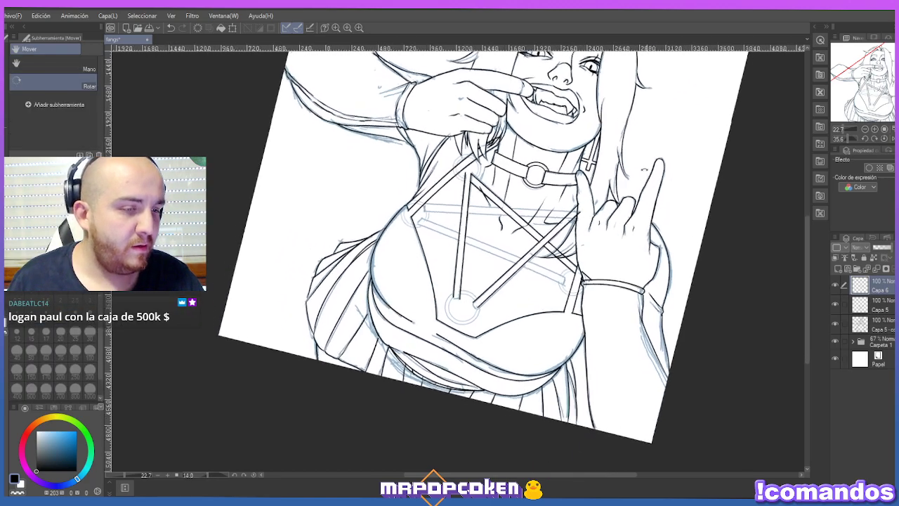
{"action": "left_click", "coordinate": [871, 303]}
{"action": "left_click", "coordinate": [836, 304]}
{"action": "left_click", "coordinate": [835, 304]}
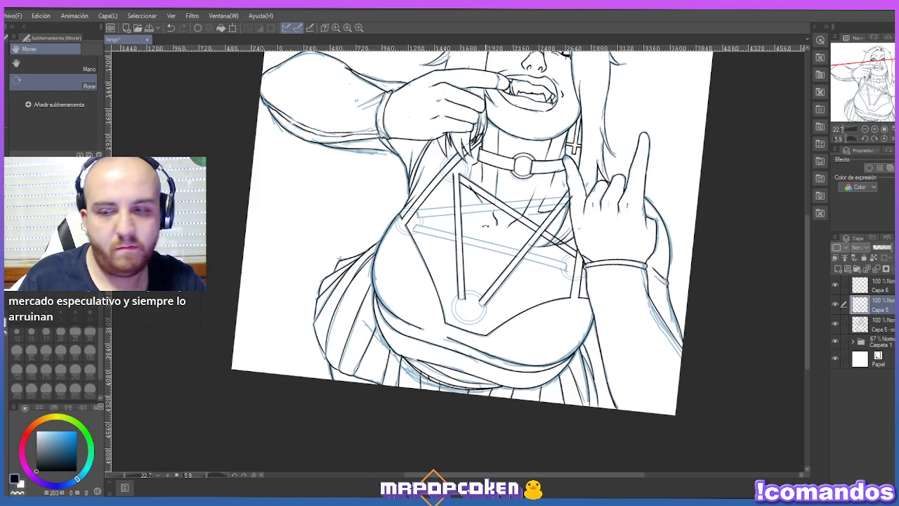
{"action": "key", "text": "u"}
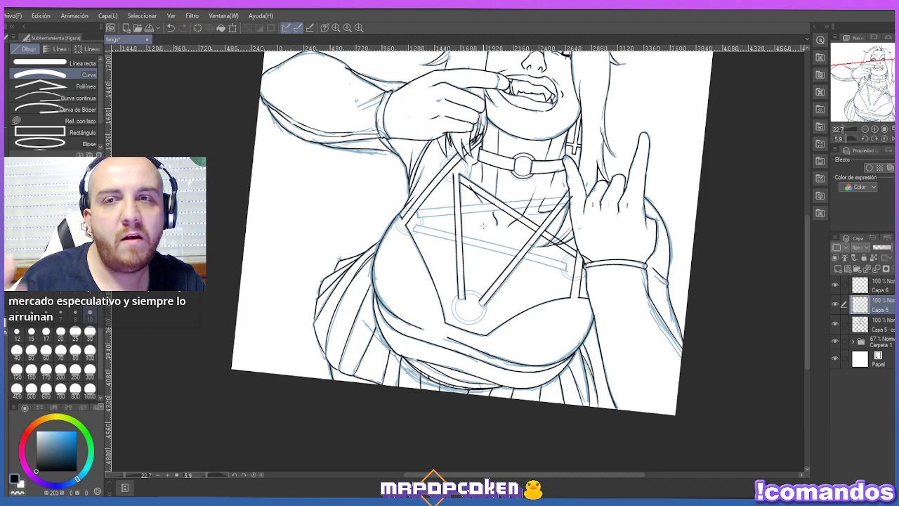
{"action": "scroll", "coordinate": [482, 225], "scroll_direction": "up", "scroll_amount": 1}
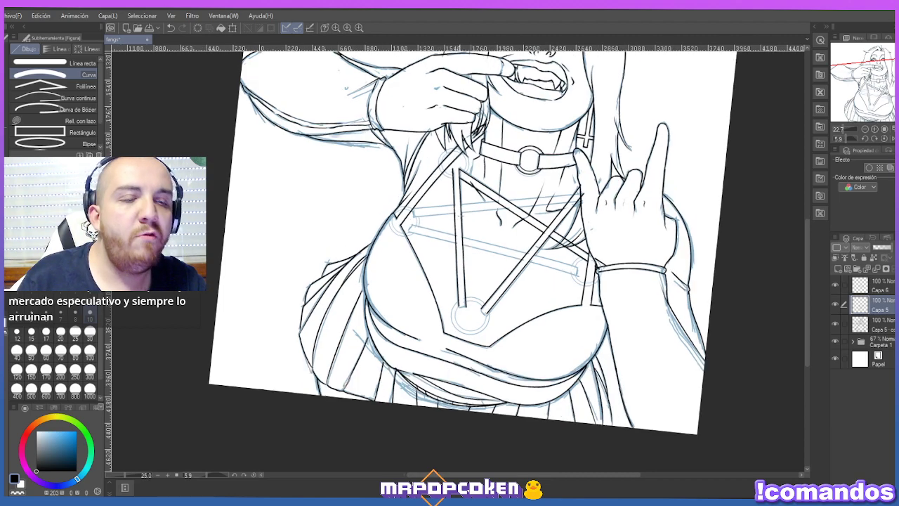
{"action": "left_click", "coordinate": [836, 305]}
{"action": "left_click", "coordinate": [836, 305]}
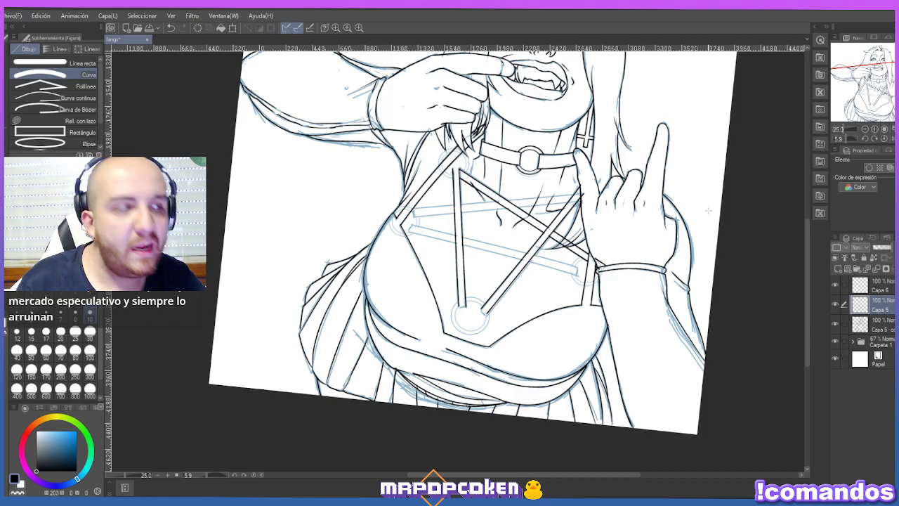
{"action": "left_click", "coordinate": [880, 284], "text": "ctrl"}
{"action": "right_click", "coordinate": [880, 285]}
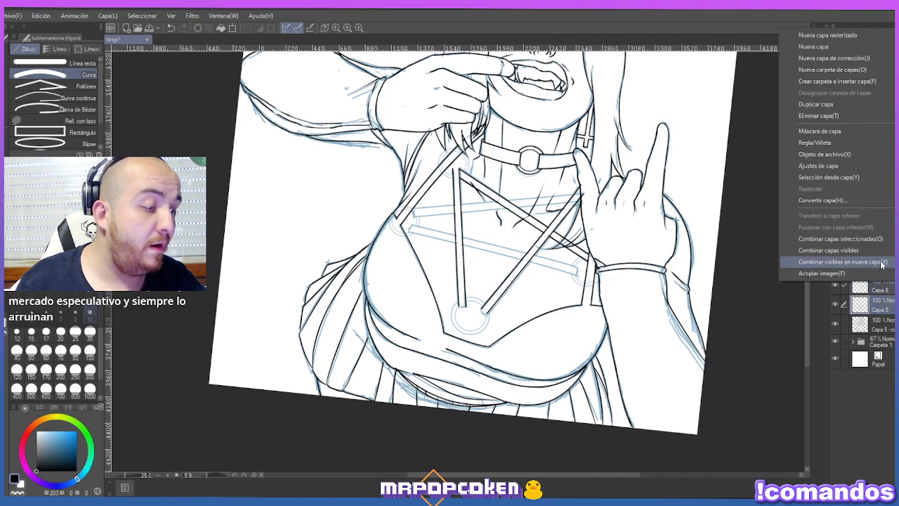
{"action": "left_click", "coordinate": [859, 236]}
{"action": "left_click", "coordinate": [839, 269]}
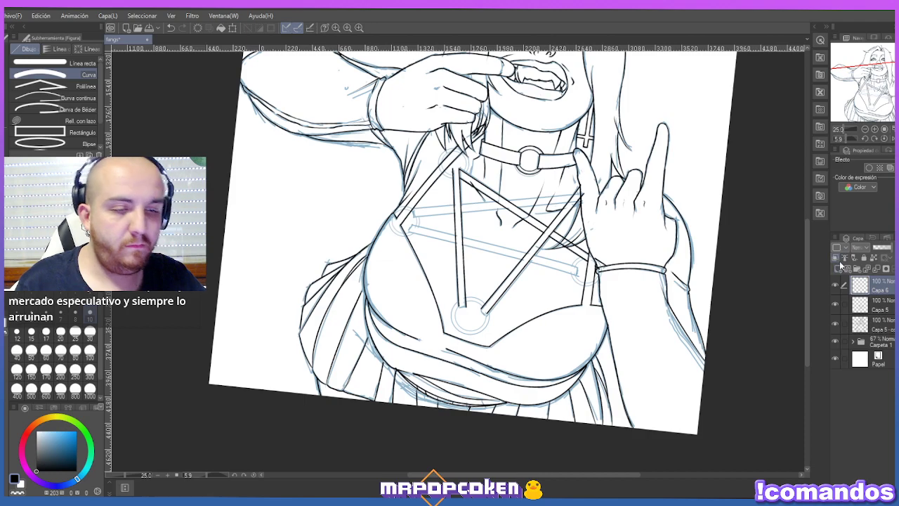
{"action": "key", "text": "u"}
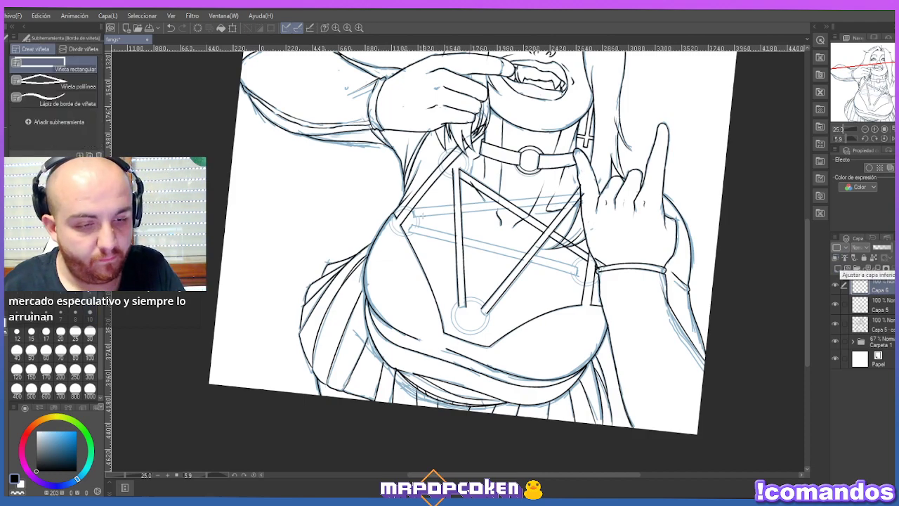
{"action": "left_click_drag", "start_coordinate": [414, 216], "coordinate": [617, 192]}
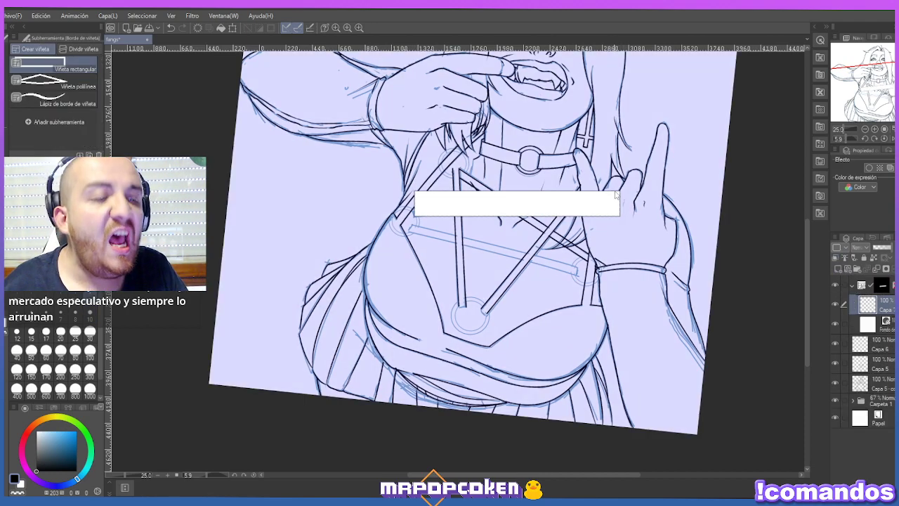
{"action": "key", "text": "ctrl+z"}
Ink both edges of the pentagram's upper crosswise band with the Curve tool, and erase the ends overlapping the raised hand.
{"action": "key", "text": "u"}
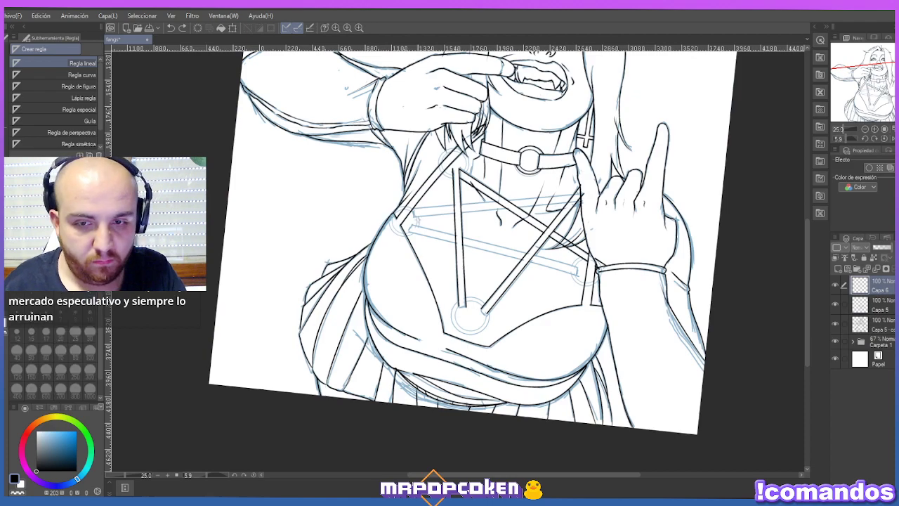
{"action": "key", "text": "u"}
{"action": "mouse_move", "coordinate": [421, 217]}
{"action": "left_mouse_down"}
{"action": "mouse_move", "coordinate": [608, 199]}
{"action": "mouse_move", "coordinate": [593, 202]}
{"action": "left_mouse_up"}
{"action": "left_click", "coordinate": [593, 202]}
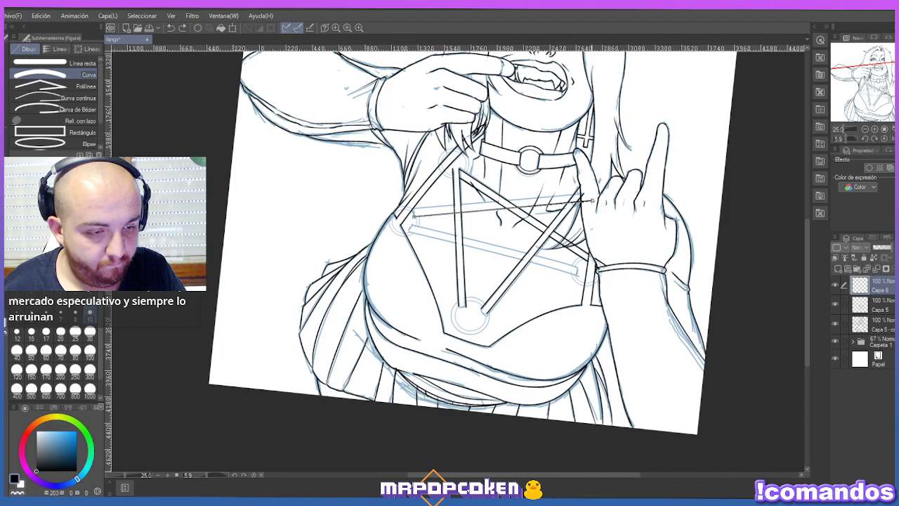
{"action": "left_click_drag", "start_coordinate": [419, 210], "coordinate": [611, 191]}
{"action": "left_click", "coordinate": [610, 191]}
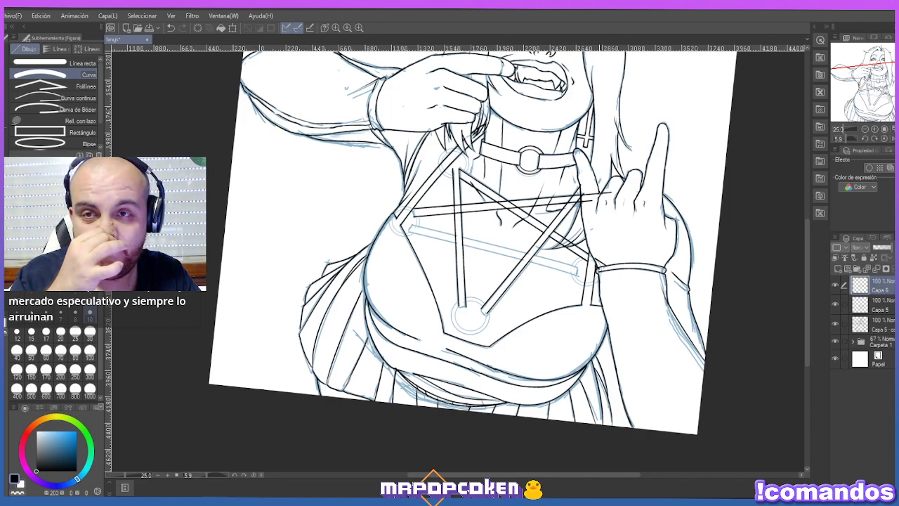
{"action": "key", "text": "e"}
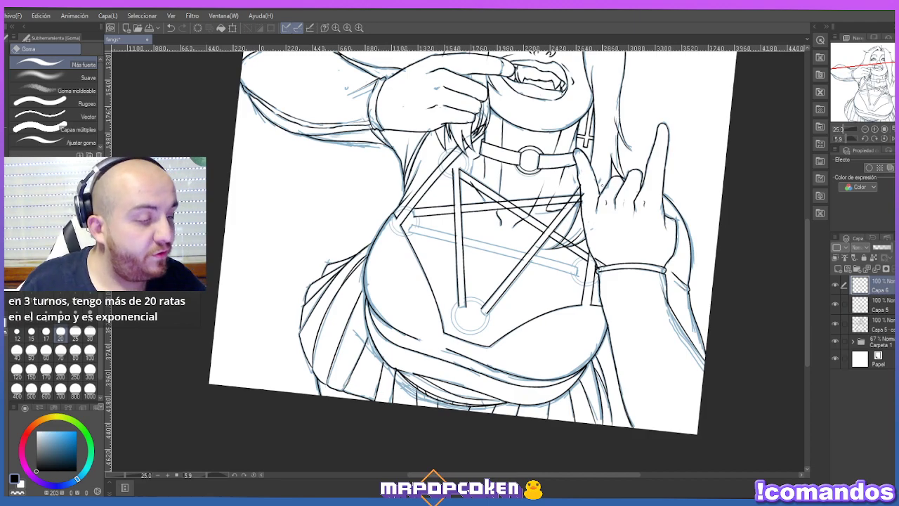
Clean up the line segments where the pentagram's bands cross with the eraser, working on Capa 6 and Capa 5.
{"action": "left_click", "coordinate": [875, 305]}
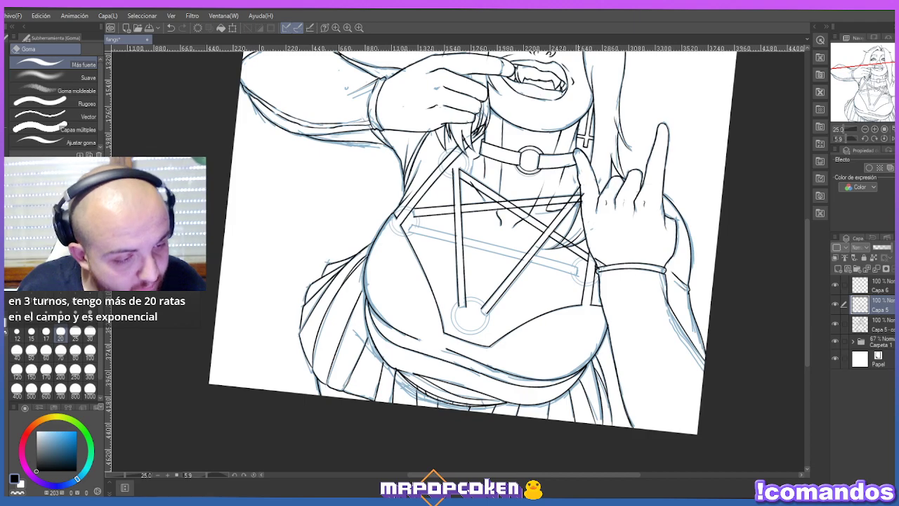
{"action": "key", "text": "ctrl+z"}
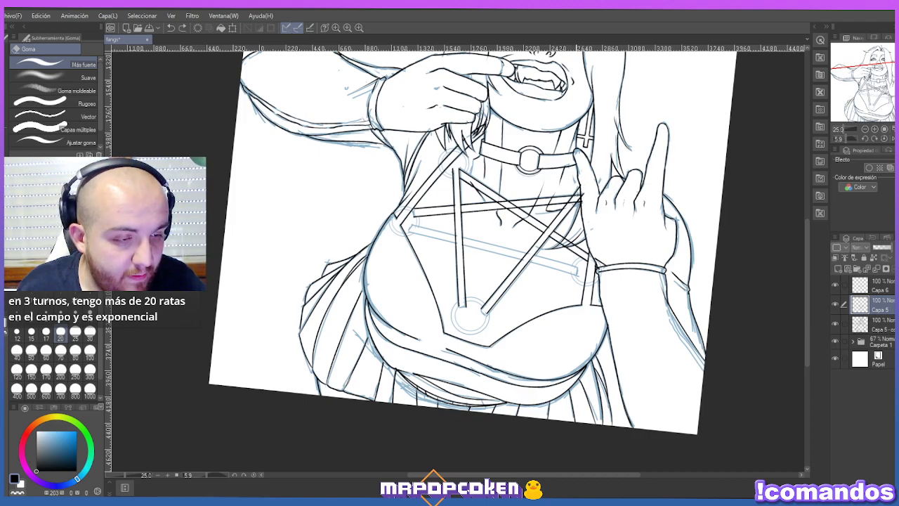
{"action": "left_click", "coordinate": [875, 286]}
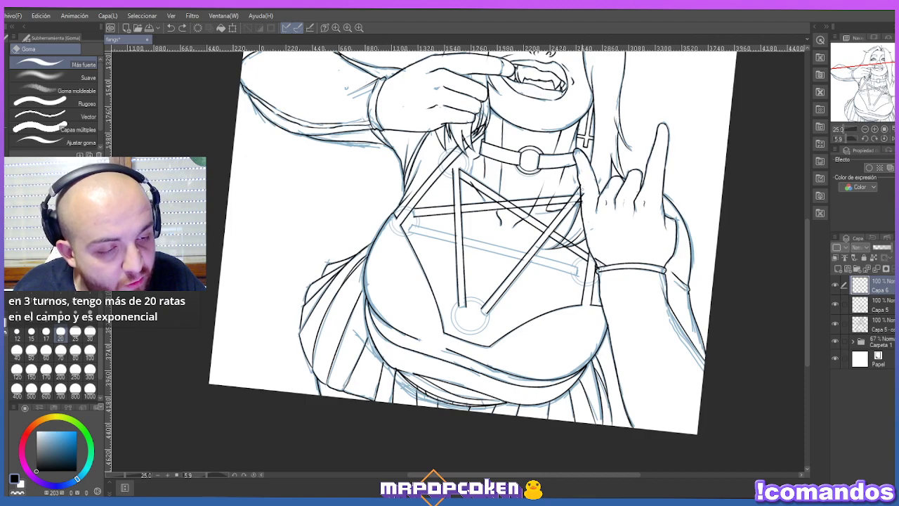
{"action": "key", "text": "ctrl+y"}
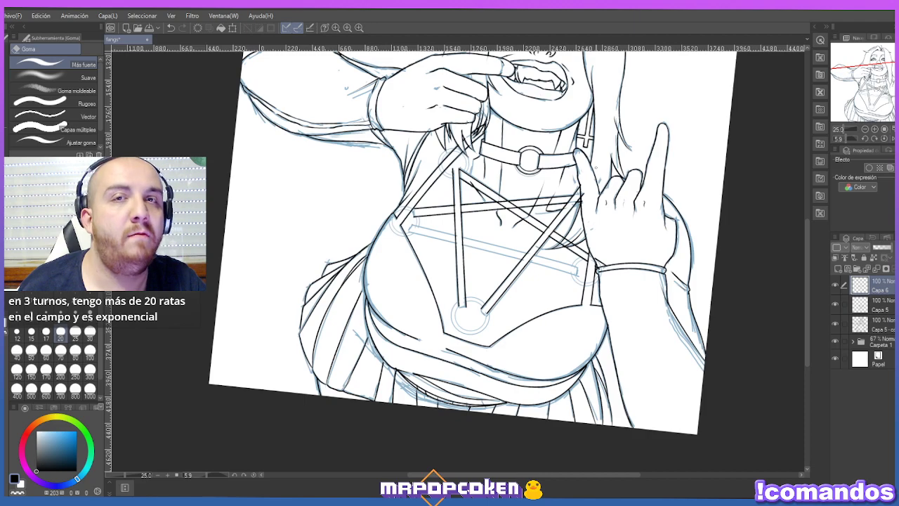
{"action": "left_click", "coordinate": [875, 303]}
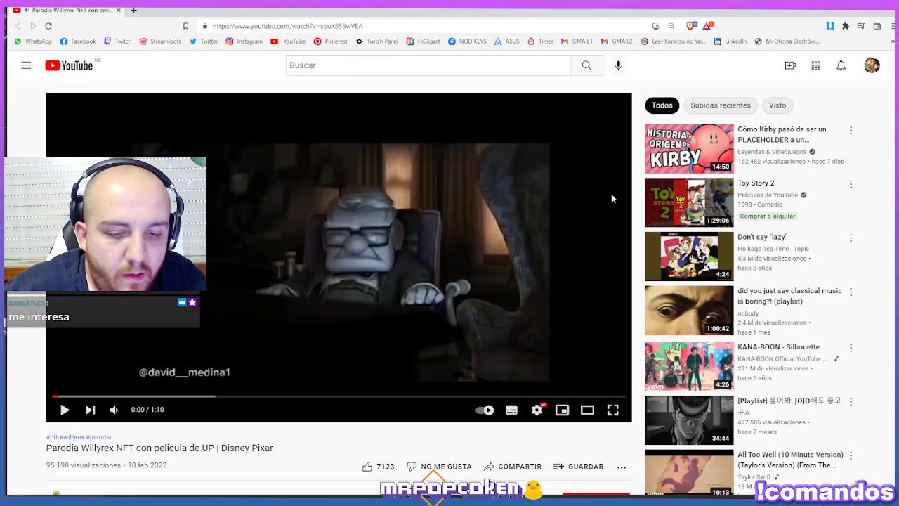
Play part of the Willyrex NFT parody video on YouTube, pause it, and return to the drawing in Clip Studio Paint.
{"action": "left_click", "coordinate": [456, 242]}
{"action": "mouse_move", "coordinate": [115, 410]}
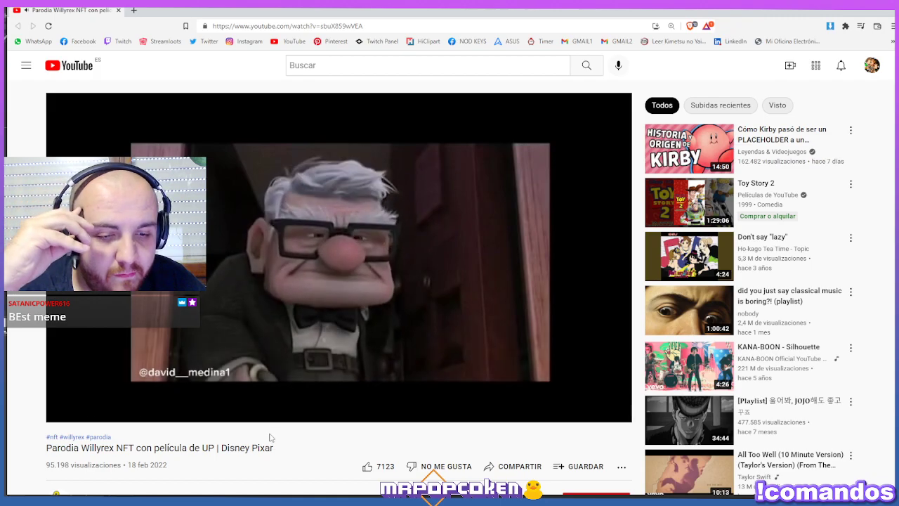
{"action": "left_click", "coordinate": [364, 304]}
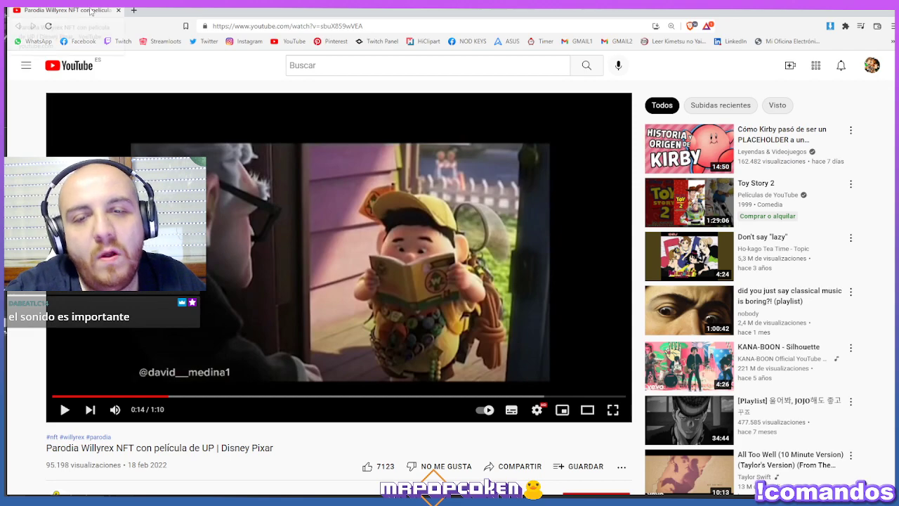
{"action": "left_click_drag", "start_coordinate": [93, 14], "coordinate": [102, 14]}
{"action": "key", "text": "super+Down"}
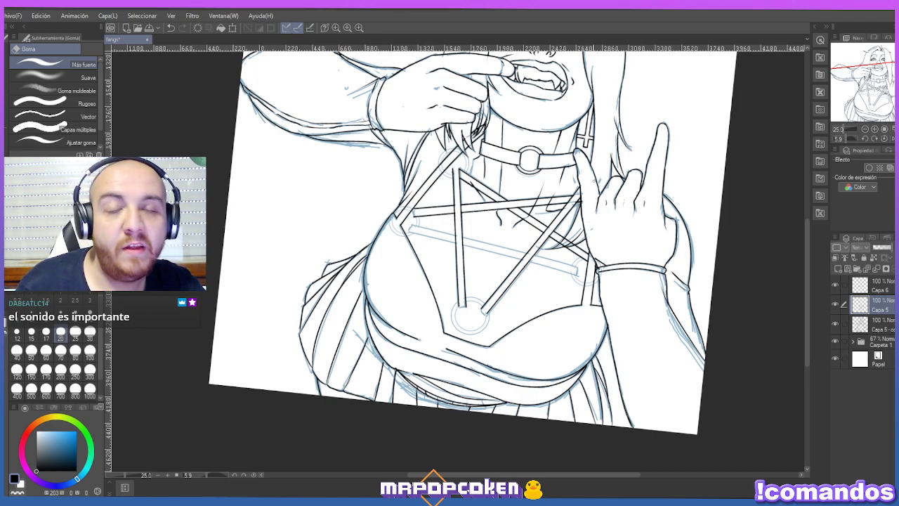
Check the Capa 5 copy layer by hiding and showing it, and compare it with Capa 5.
{"action": "left_click", "coordinate": [836, 325]}
{"action": "left_click", "coordinate": [836, 326]}
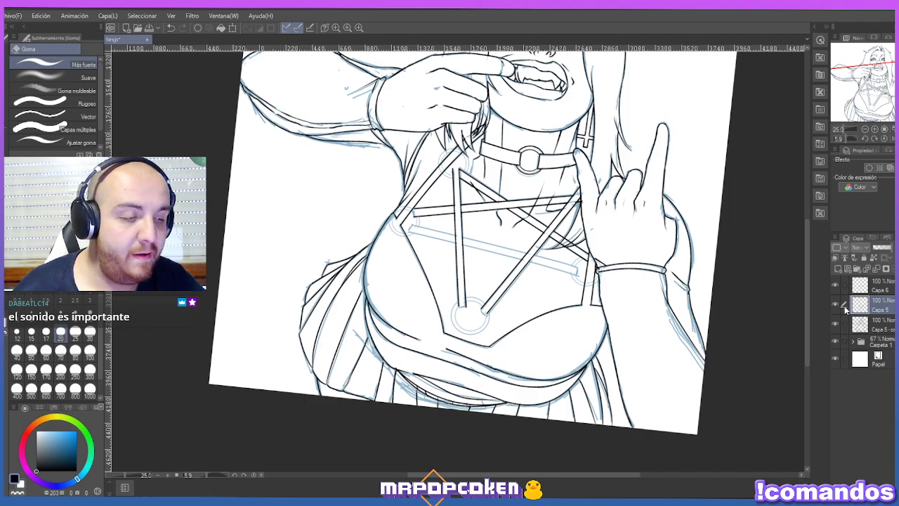
{"action": "left_click", "coordinate": [877, 325]}
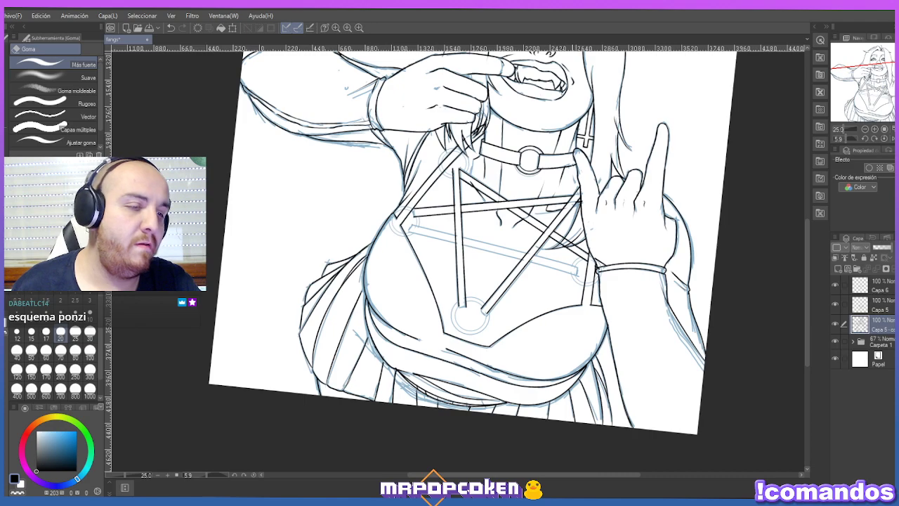
{"action": "left_click", "coordinate": [887, 307]}
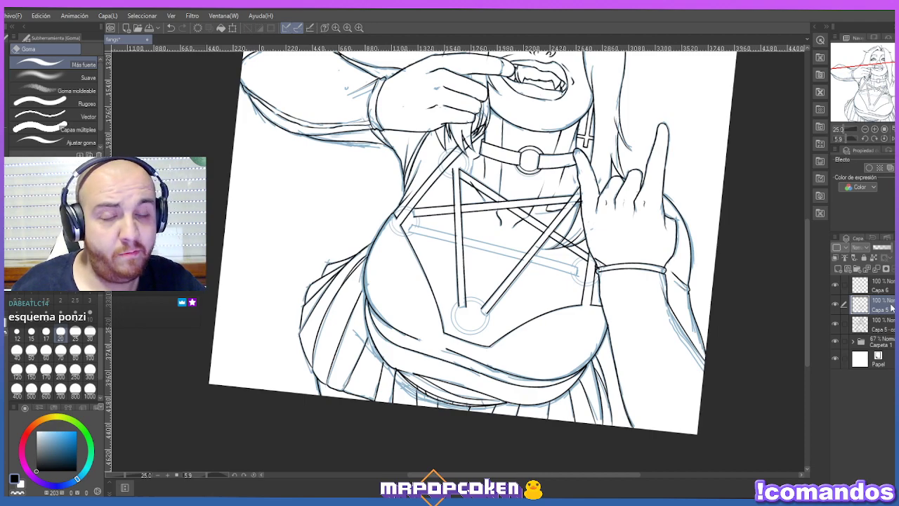
Ink both edges of the pentagram's lower crosswise band on Capa 6 with the Curve tool, and erase the parts crossing the other bands.
{"action": "left_click", "coordinate": [884, 291]}
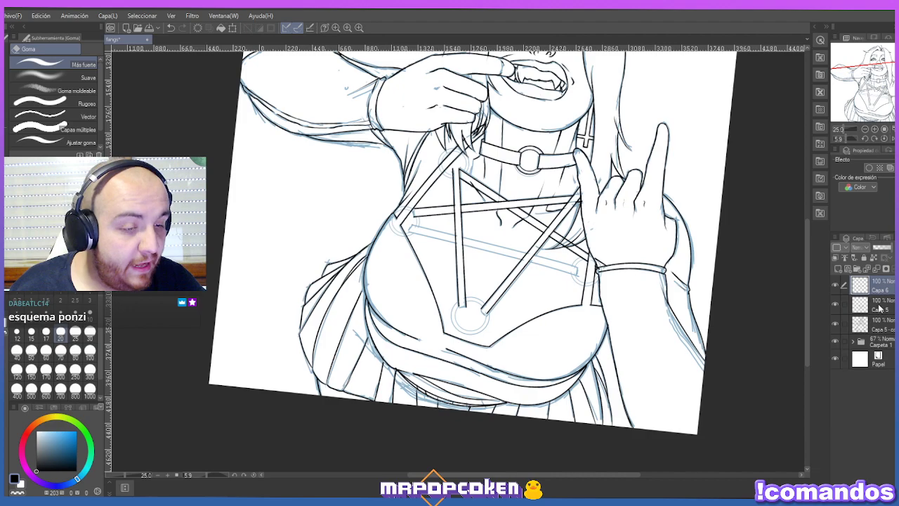
{"action": "left_click", "coordinate": [835, 285]}
{"action": "left_click", "coordinate": [836, 285]}
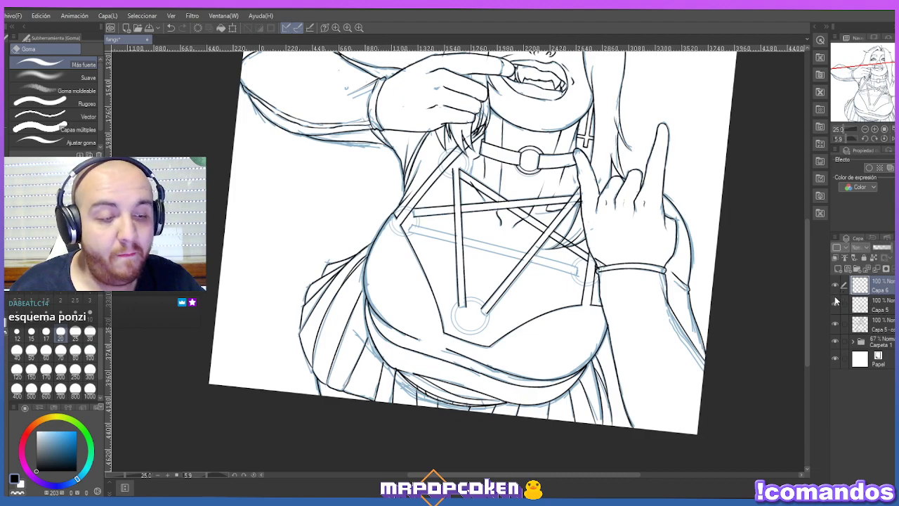
{"action": "key", "text": "u"}
{"action": "left_click_drag", "start_coordinate": [411, 223], "coordinate": [580, 270]}
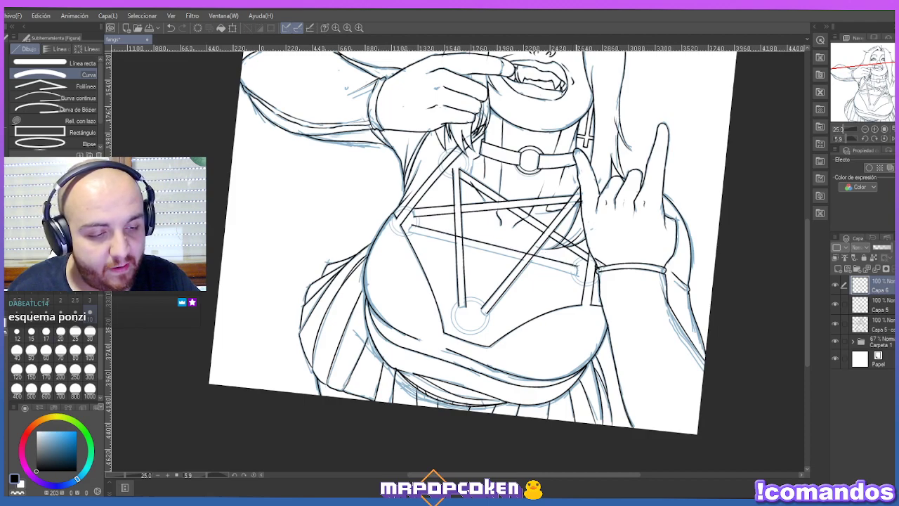
{"action": "left_click_drag", "start_coordinate": [410, 228], "coordinate": [577, 276]}
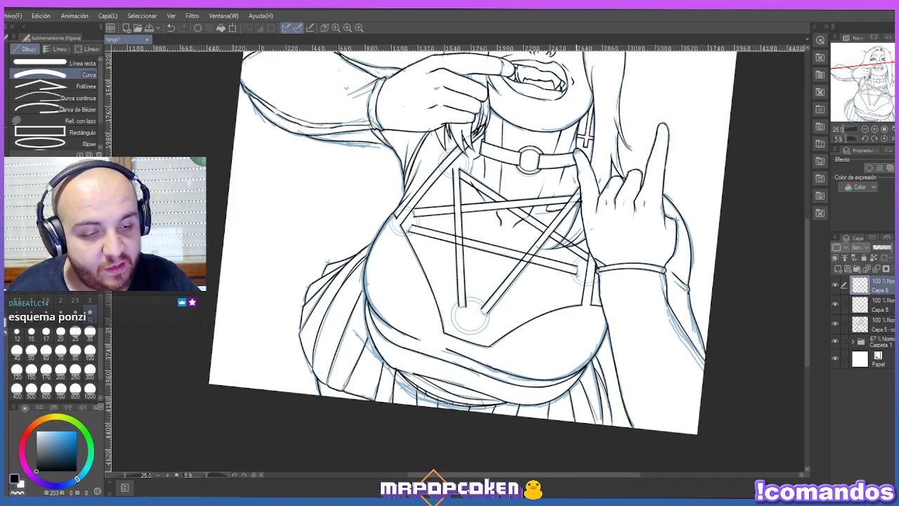
{"action": "key", "text": "e"}
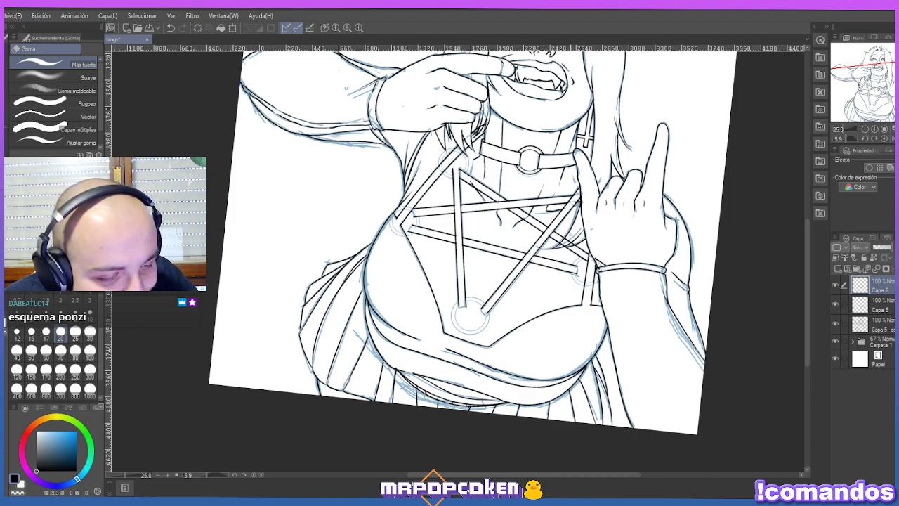
Inspect the pentagram's bands with Capa 5 active, switch to the G pen, and save the drawing.
{"action": "left_click", "coordinate": [875, 304]}
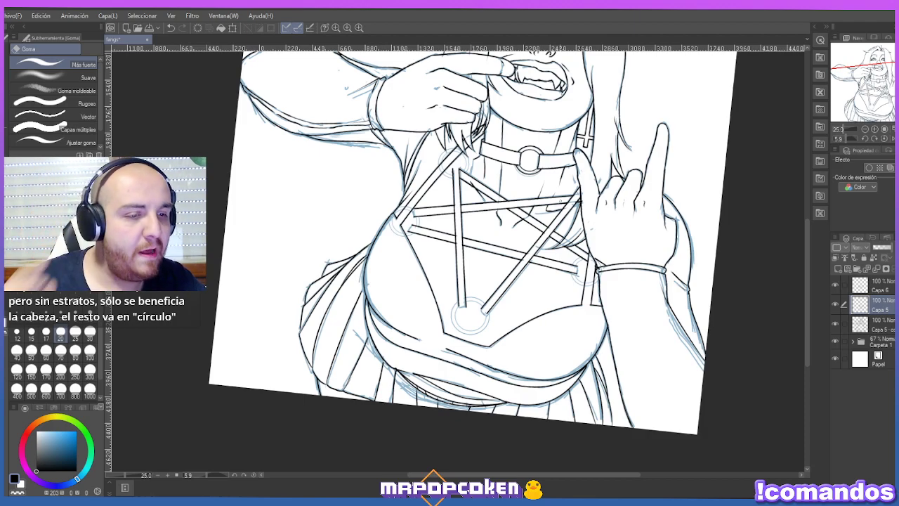
{"action": "scroll", "coordinate": [593, 199], "scroll_direction": "down", "scroll_amount": 2}
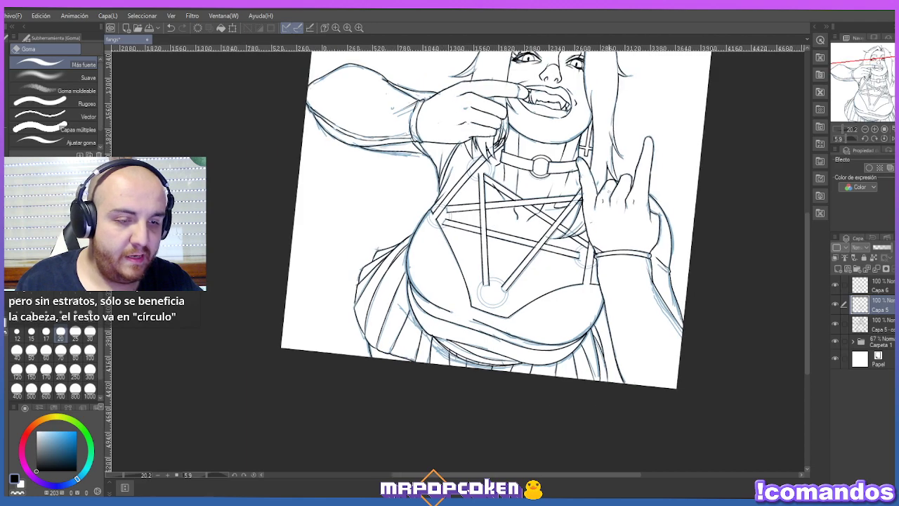
{"action": "scroll", "coordinate": [522, 172], "scroll_direction": "up", "scroll_amount": 2}
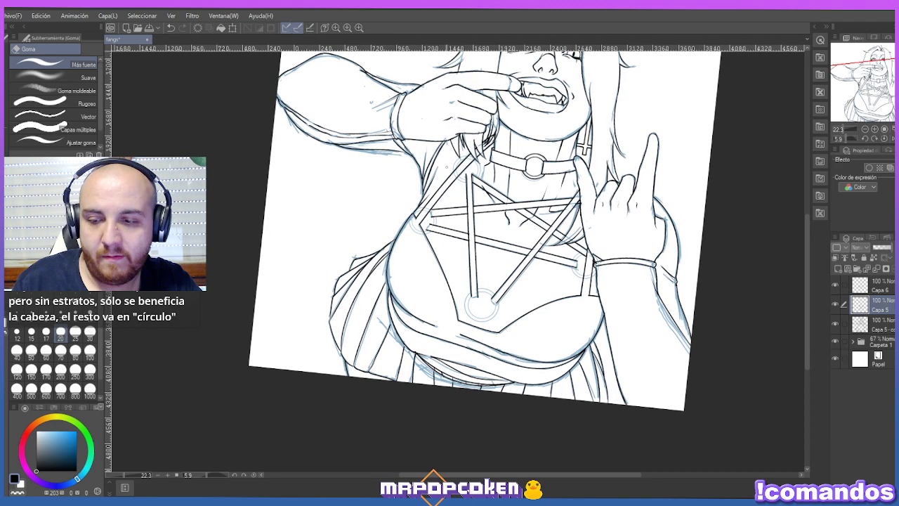
{"action": "key", "text": "p"}
{"action": "scroll", "coordinate": [465, 151], "scroll_direction": "up", "scroll_amount": 1}
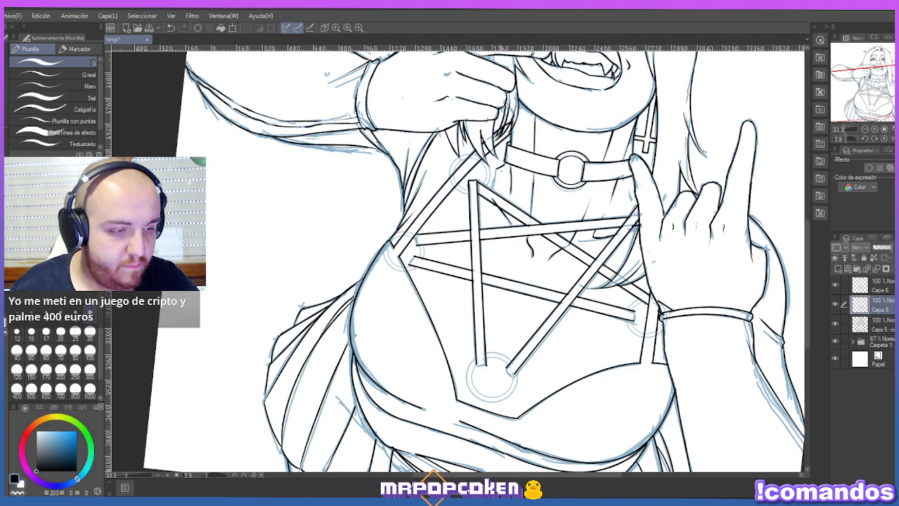
{"action": "scroll", "coordinate": [560, 239], "scroll_direction": "down", "scroll_amount": 1}
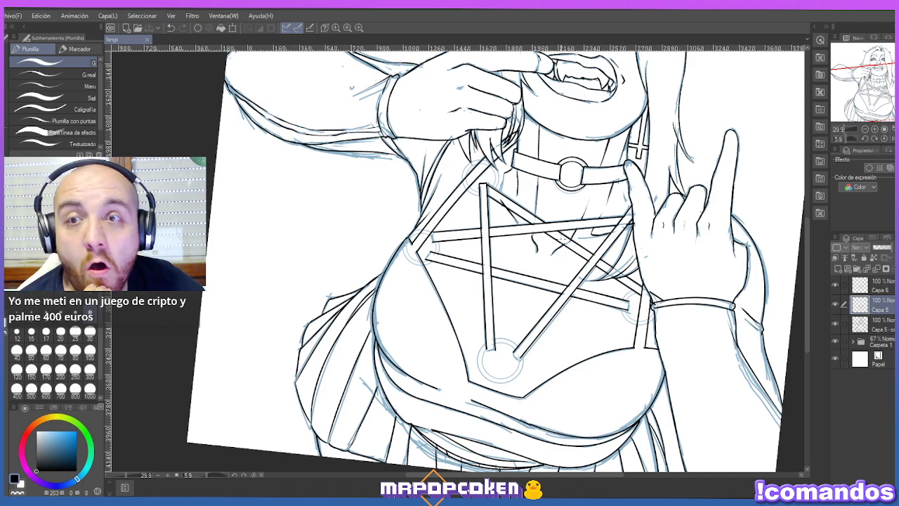
{"action": "scroll", "coordinate": [643, 149], "scroll_direction": "down", "scroll_amount": 2}
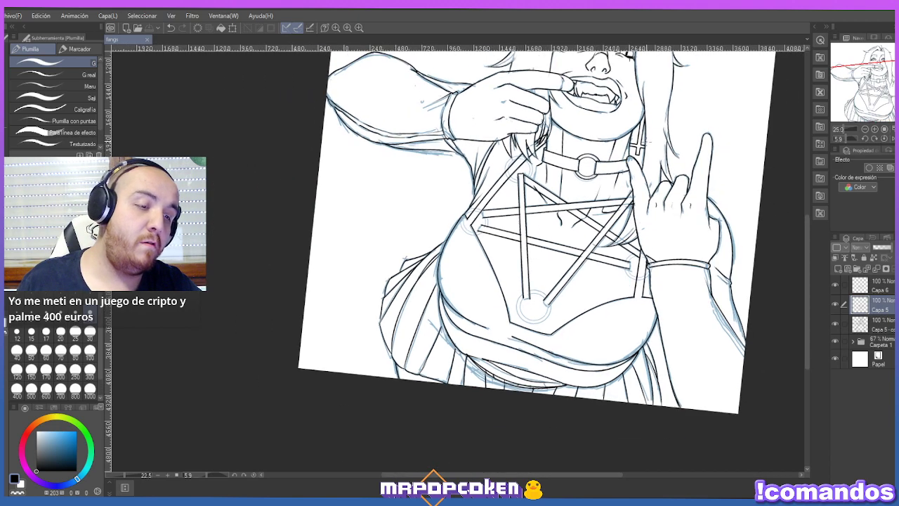
Clean up the overlapping strokes in the hair lock below the mouth-pulling hand with the eraser on the Capa 5 copy layer.
{"action": "key", "text": "e"}
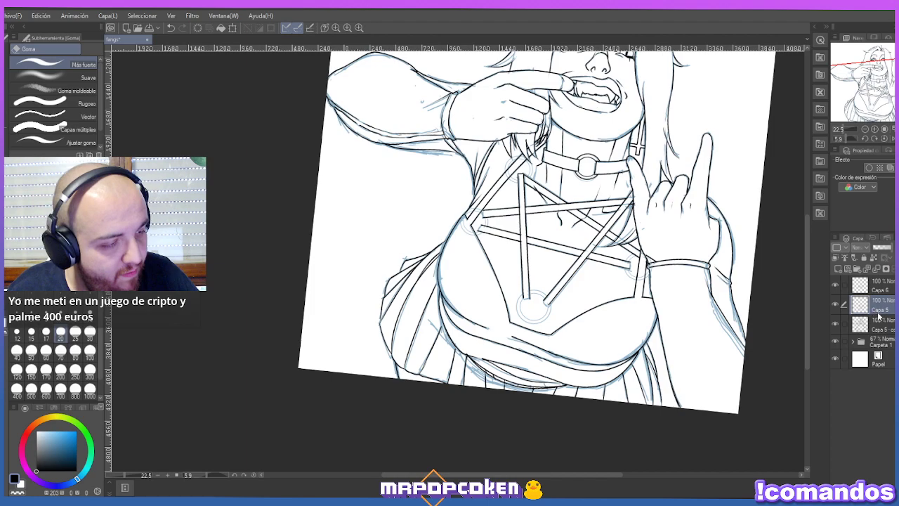
{"action": "left_click", "coordinate": [877, 284]}
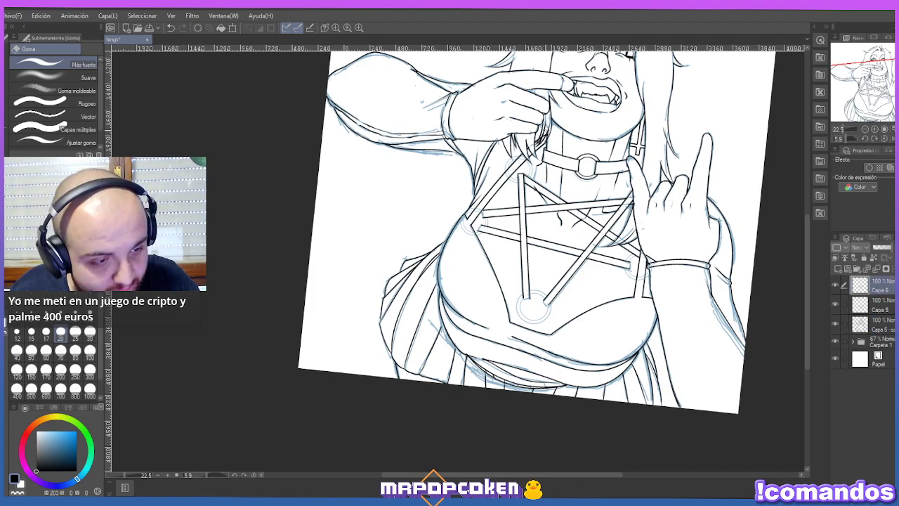
{"action": "left_click", "coordinate": [877, 305]}
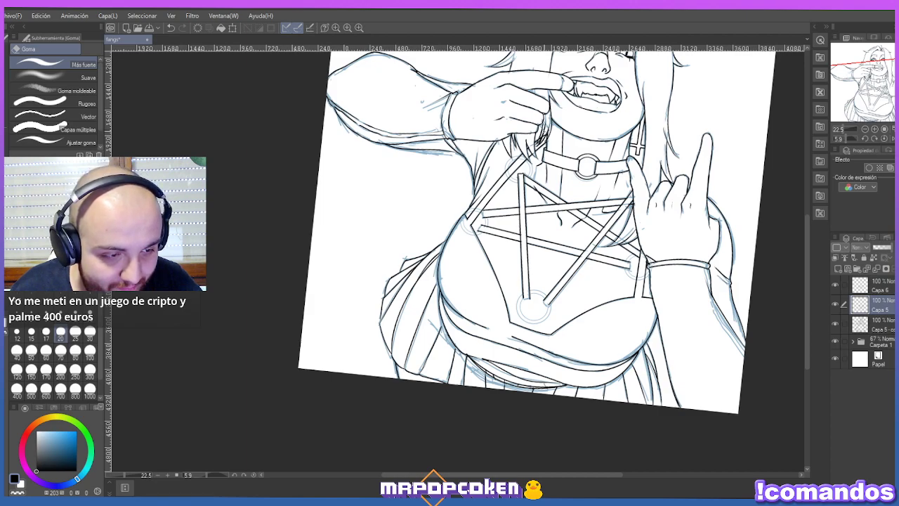
{"action": "left_click", "coordinate": [881, 317]}
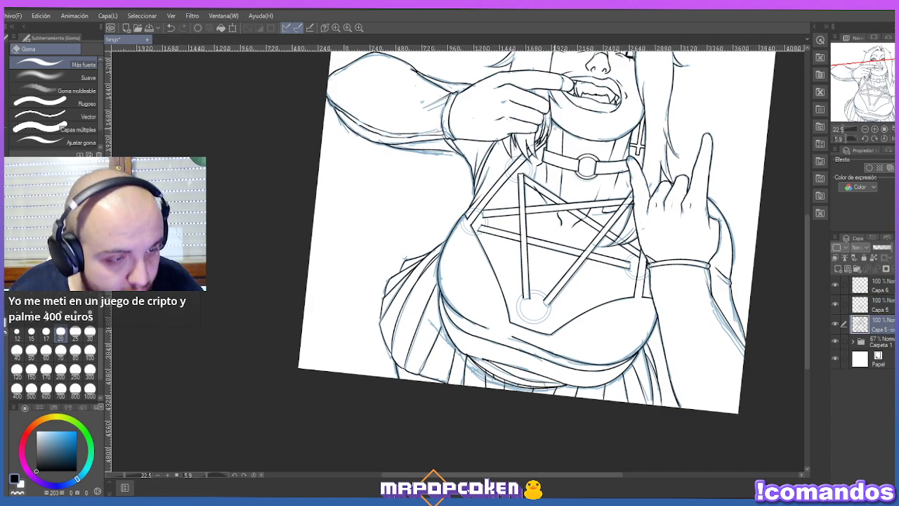
{"action": "scroll", "coordinate": [573, 189], "scroll_direction": "up", "scroll_amount": 8}
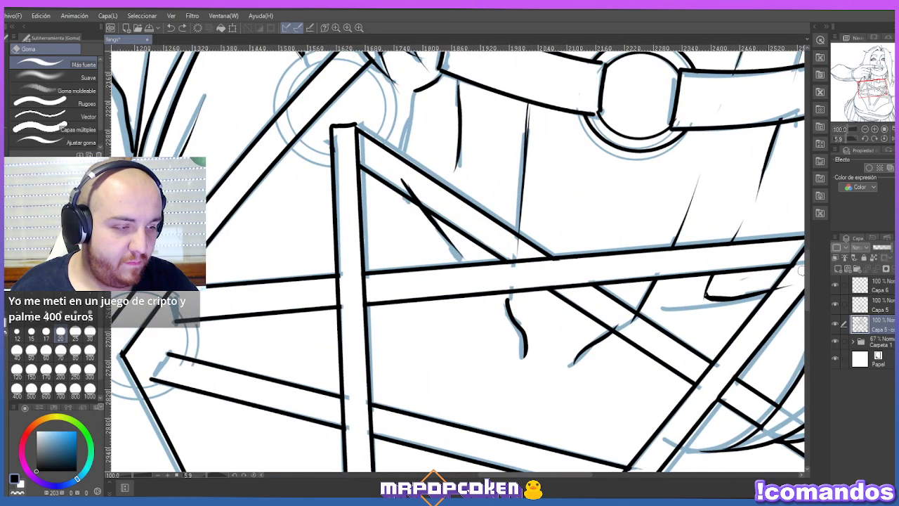
{"action": "scroll", "coordinate": [787, 253], "scroll_direction": "up", "scroll_amount": 5}
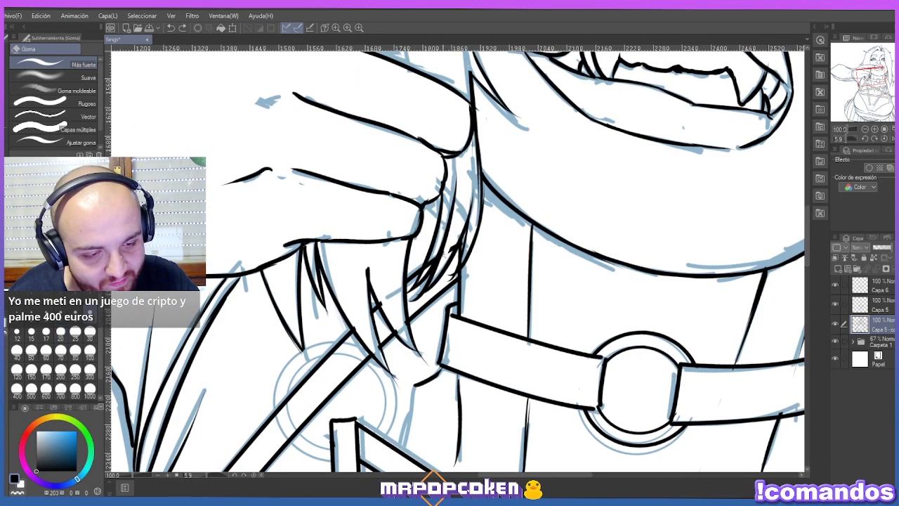
{"action": "left_click_drag", "start_coordinate": [455, 243], "coordinate": [452, 225]}
{"action": "left_click_drag", "start_coordinate": [426, 267], "coordinate": [424, 277]}
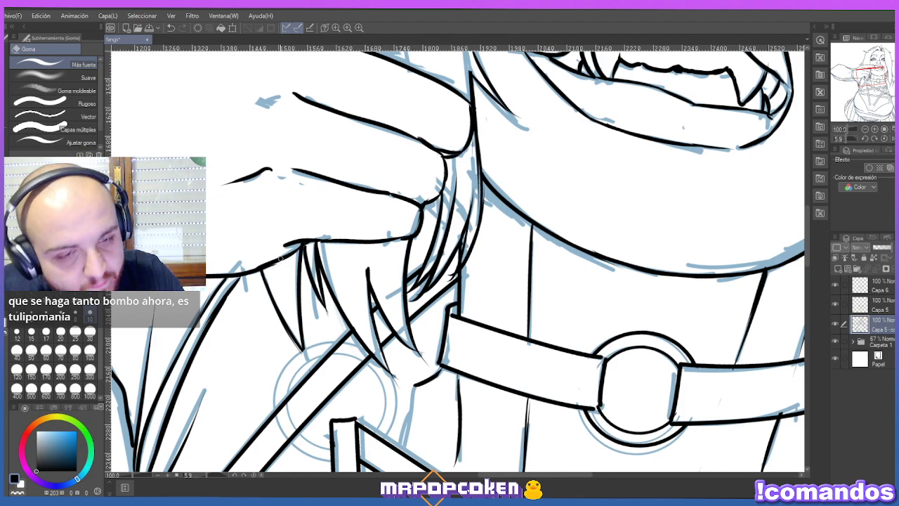
Examine the whole figure with the canvas rotated nearly upright.
{"action": "scroll", "coordinate": [279, 258], "scroll_direction": "down", "scroll_amount": 5}
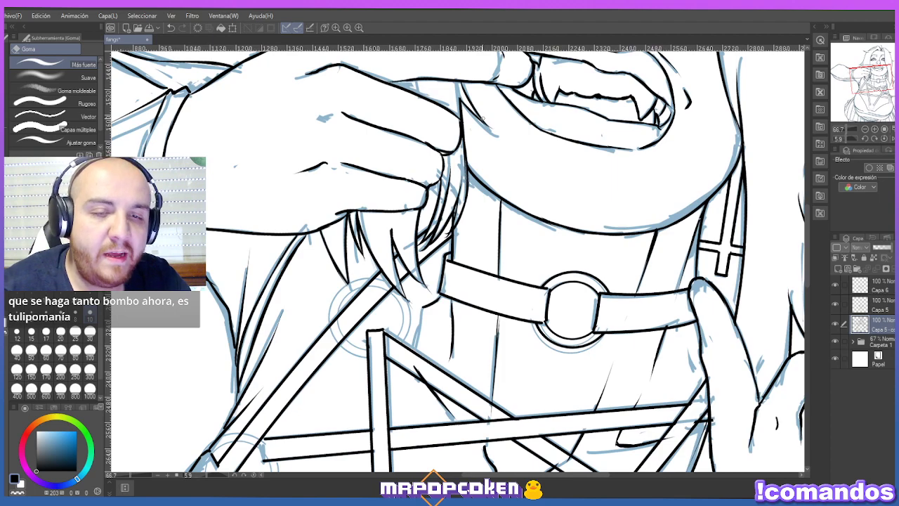
{"action": "scroll", "coordinate": [470, 123], "scroll_direction": "down", "scroll_amount": 2}
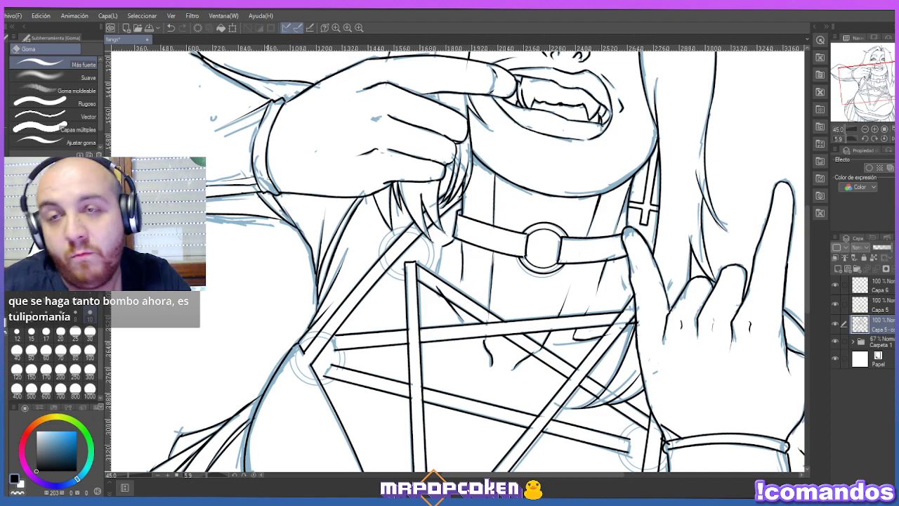
{"action": "scroll", "coordinate": [456, 260], "scroll_direction": "down", "scroll_amount": 1}
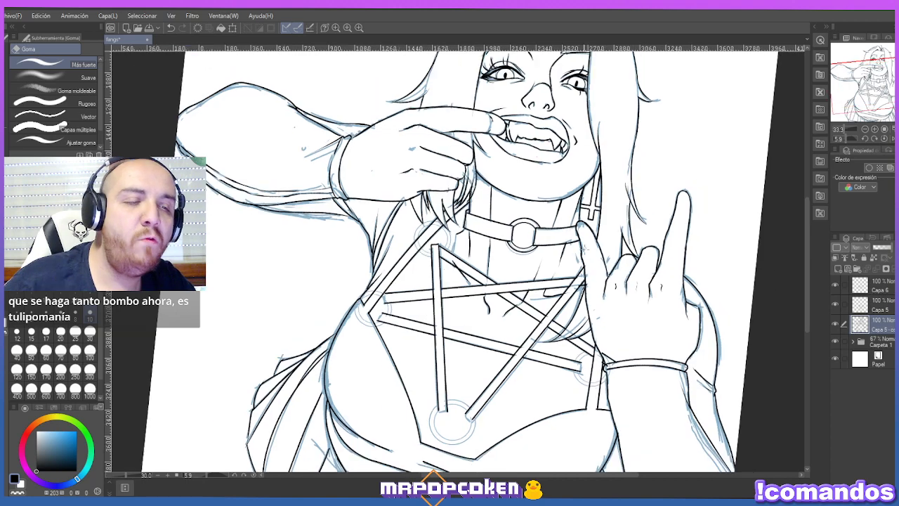
{"action": "scroll", "coordinate": [584, 245], "scroll_direction": "down", "scroll_amount": 1}
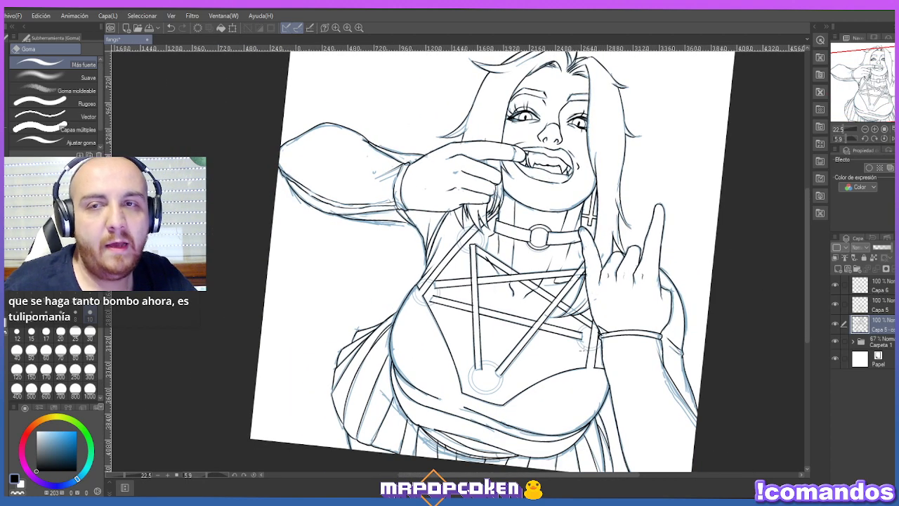
{"action": "left_click_drag", "start_coordinate": [602, 482], "coordinate": [592, 480]}
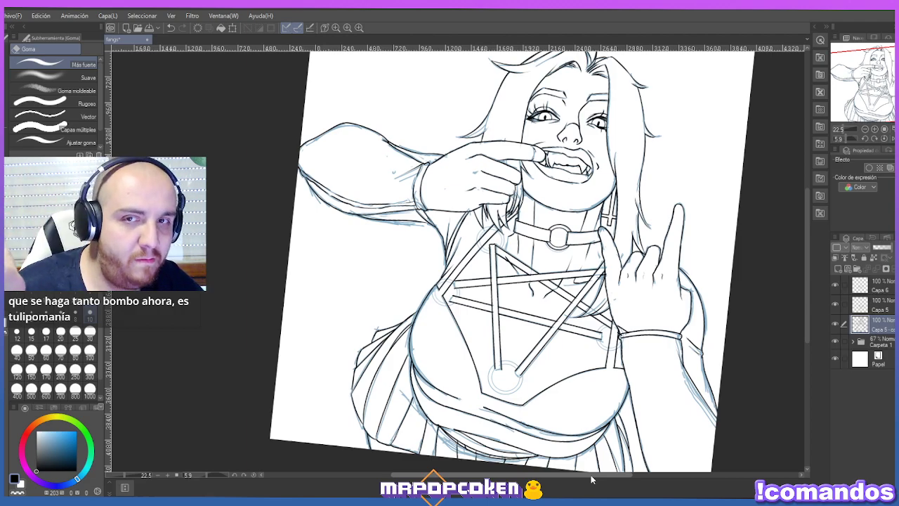
{"action": "scroll", "coordinate": [592, 480], "scroll_direction": "down", "scroll_amount": 1}
{"action": "left_click_drag", "start_coordinate": [660, 239], "coordinate": [694, 213]}
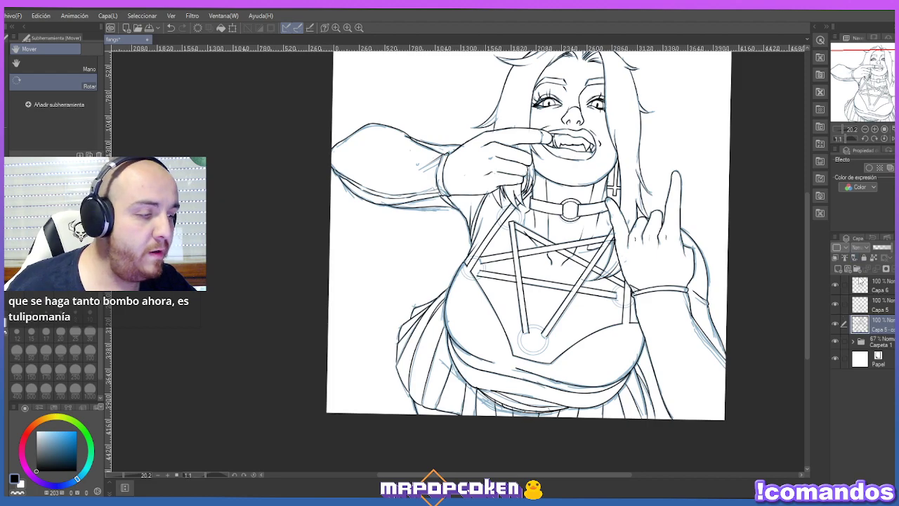
Combine Capa 6 and Capa 5 into one layer.
{"action": "left_click", "coordinate": [864, 284]}
{"action": "left_click", "coordinate": [877, 304], "text": "ctrl"}
{"action": "right_click", "coordinate": [877, 304]}
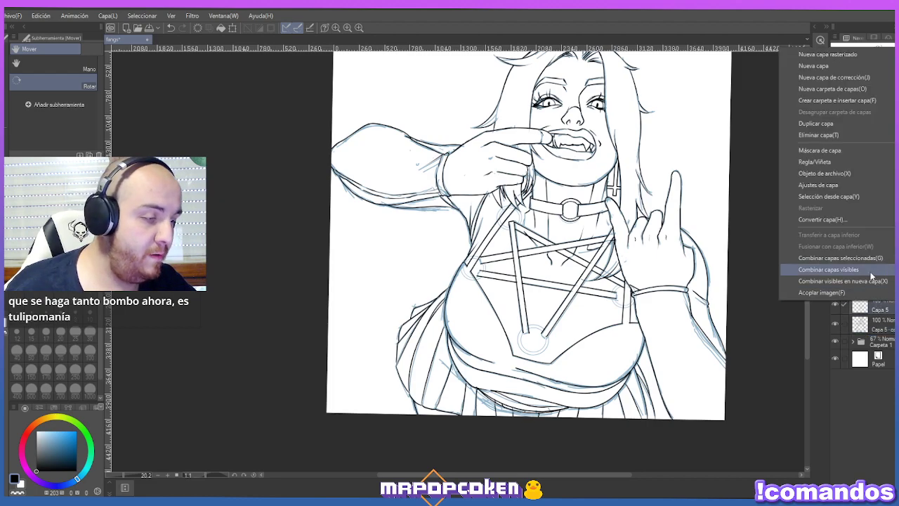
{"action": "left_click", "coordinate": [867, 259]}
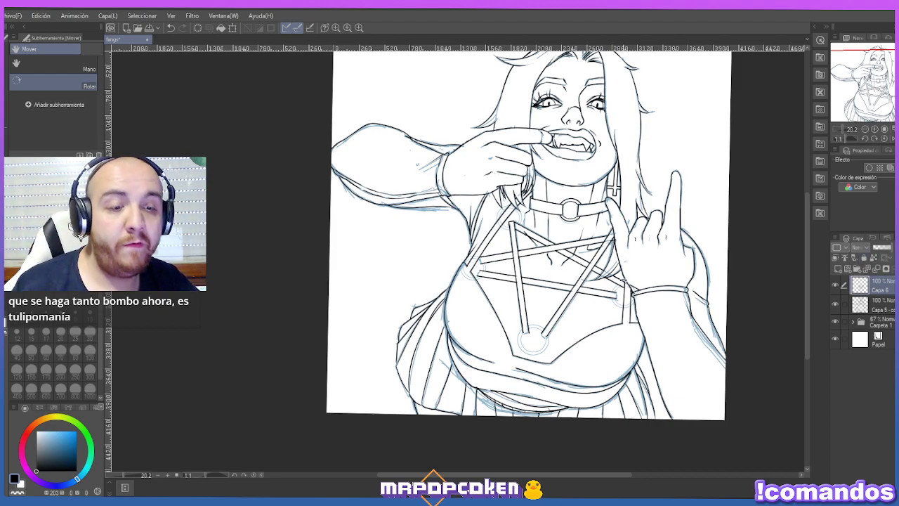
Level the canvas to view the full figure, and undo the combining of Capa 6 and Capa 5.
{"action": "scroll", "coordinate": [719, 219], "scroll_direction": "down", "scroll_amount": 2}
{"action": "scroll", "coordinate": [719, 220], "scroll_direction": "up", "scroll_amount": 1}
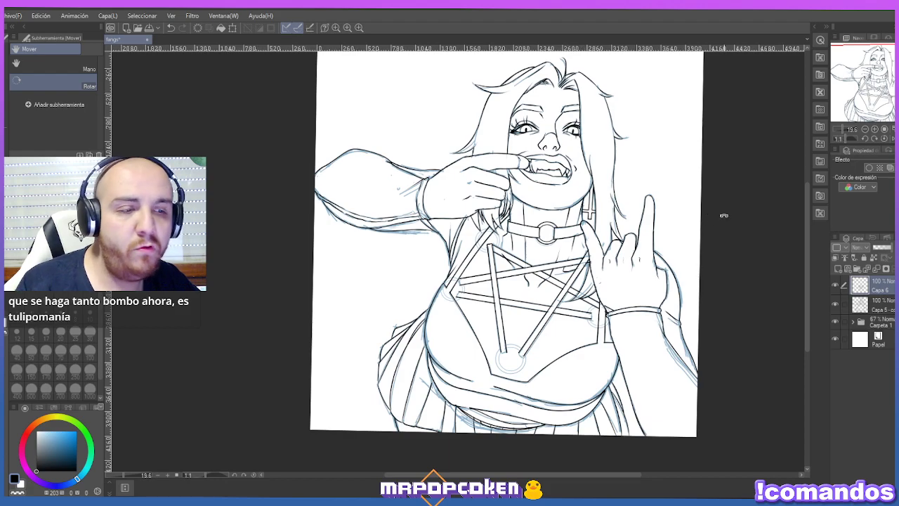
{"action": "left_click_drag", "start_coordinate": [725, 217], "coordinate": [727, 212]}
{"action": "scroll", "coordinate": [807, 251], "scroll_direction": "up", "scroll_amount": 1}
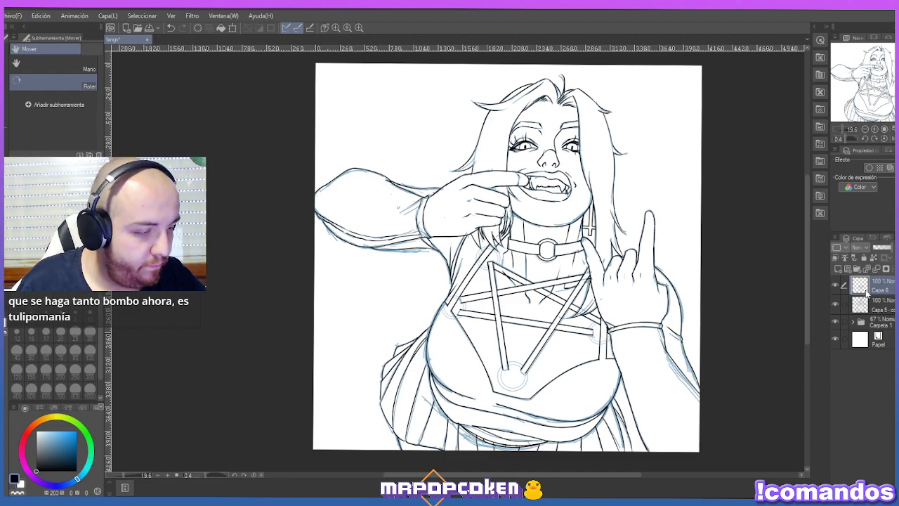
{"action": "key", "text": "ctrl+z"}
{"action": "key", "text": "ctrl+z"}
Check Capa 5 by hiding and showing it, make it the active layer, and set the eraser size to 30.
{"action": "left_click", "coordinate": [835, 304]}
{"action": "left_click", "coordinate": [835, 304]}
{"action": "left_click", "coordinate": [876, 308]}
{"action": "key", "text": "e"}
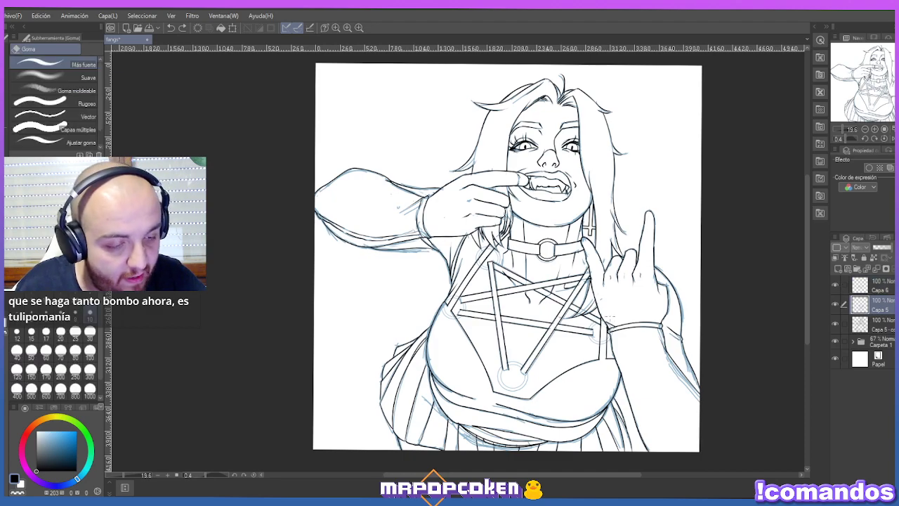
{"action": "left_click", "coordinate": [90, 332]}
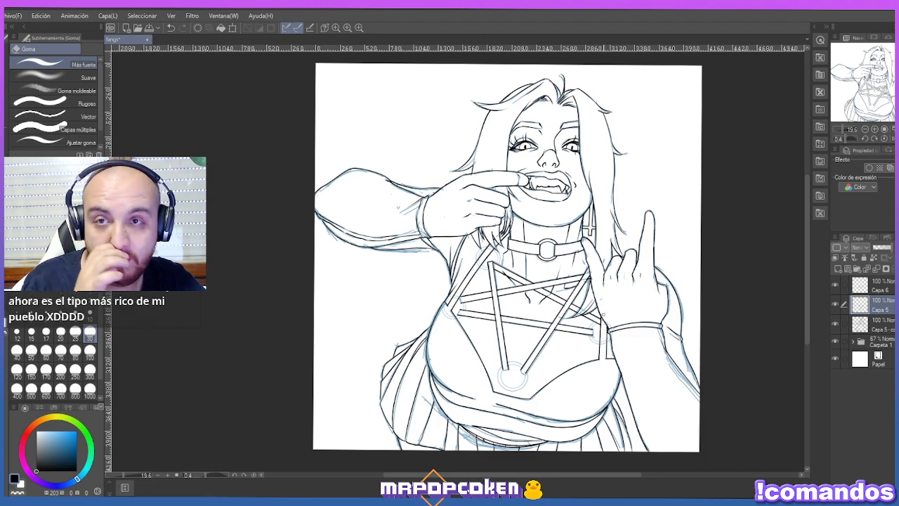
{"action": "key", "text": "p"}
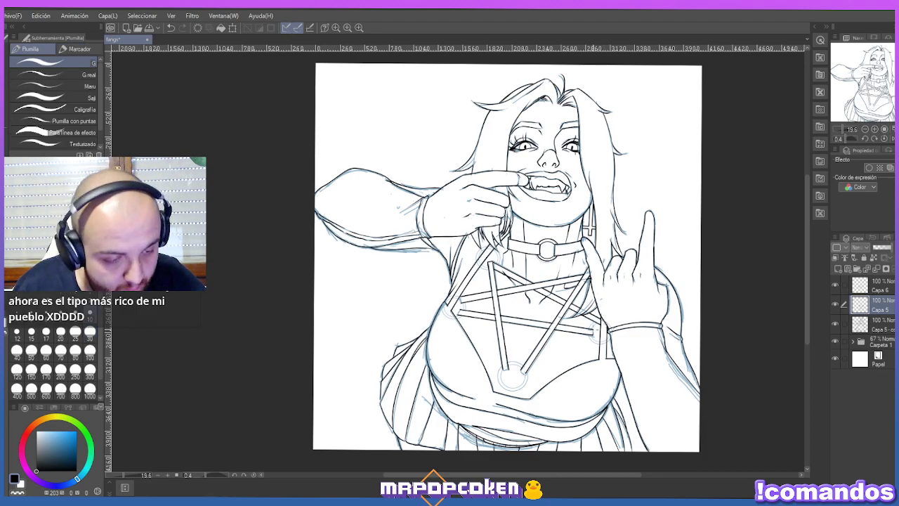
{"action": "key", "text": "e"}
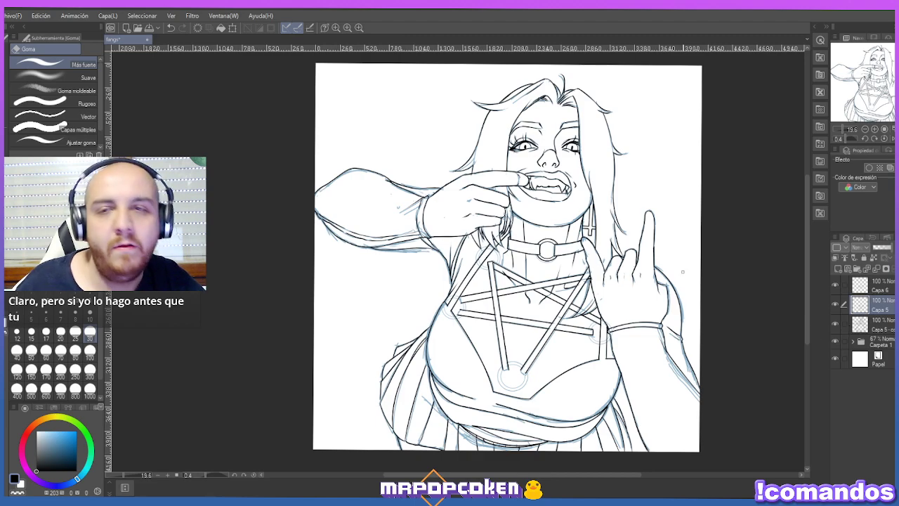
Combine Capa 6 and Capa 5 into one layer, and check the result by hiding and showing it.
{"action": "key", "text": "ctrl+plus"}
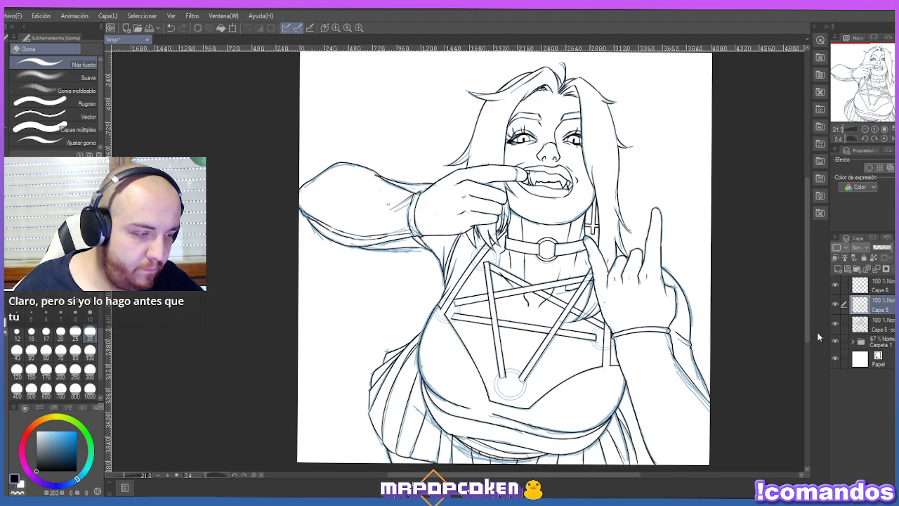
{"action": "left_click", "coordinate": [857, 288]}
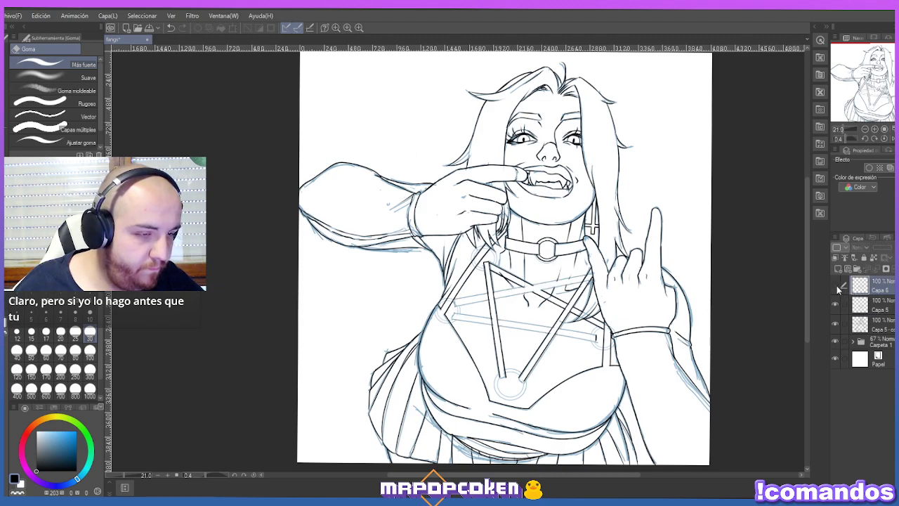
{"action": "right_click", "coordinate": [880, 308]}
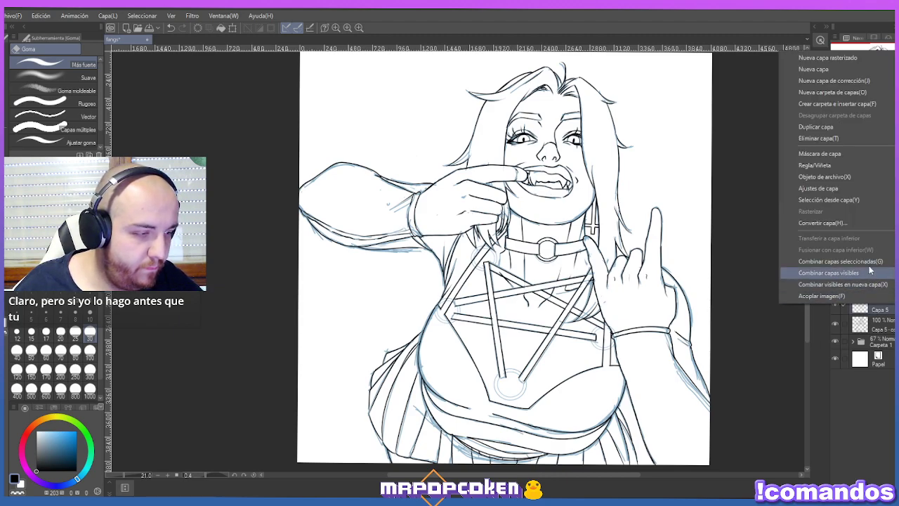
{"action": "left_click", "coordinate": [843, 261]}
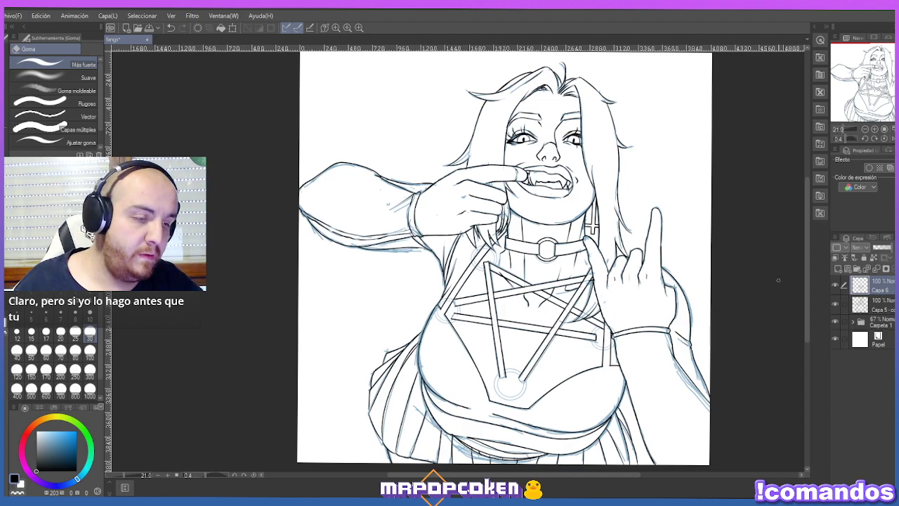
{"action": "left_click", "coordinate": [835, 285]}
{"action": "left_click", "coordinate": [835, 285]}
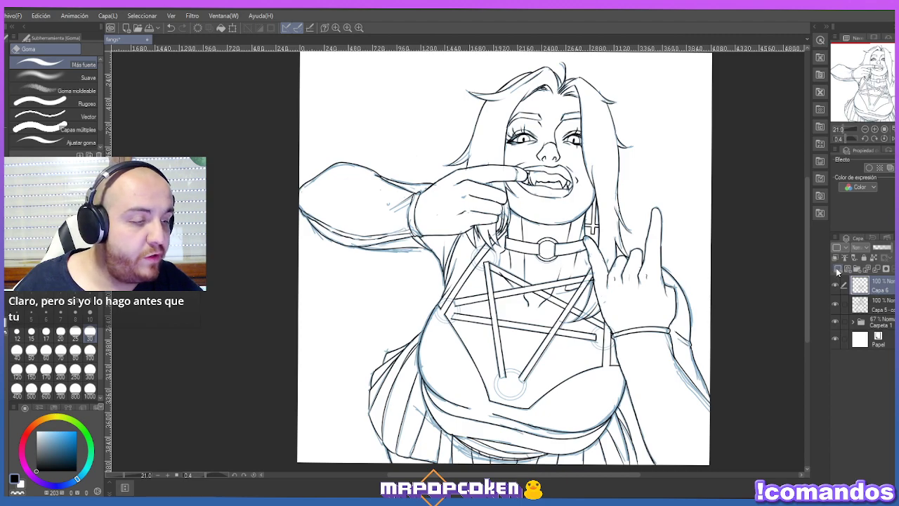
Add a new layer and draw a circle with the Ellipse tool just below the pentagram's upper-left corner.
{"action": "left_click", "coordinate": [837, 270]}
{"action": "key", "text": "u"}
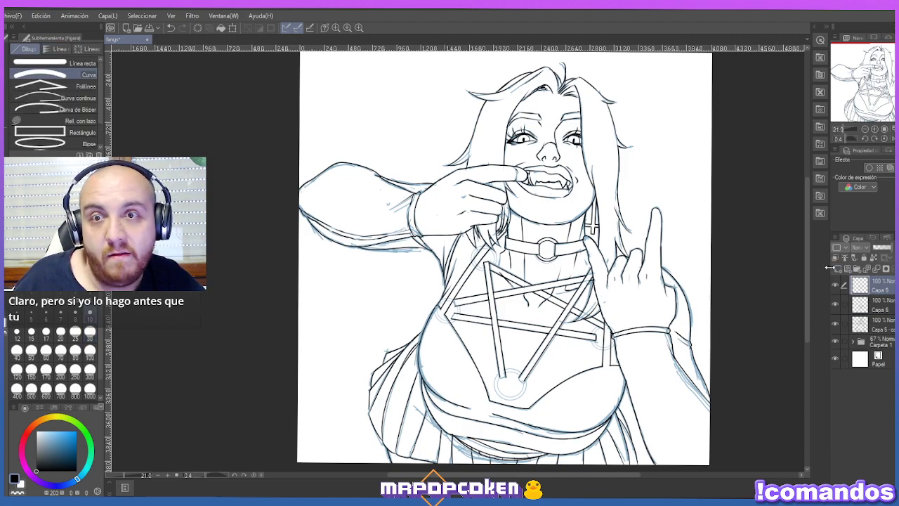
{"action": "scroll", "coordinate": [642, 232], "scroll_direction": "up", "scroll_amount": 2}
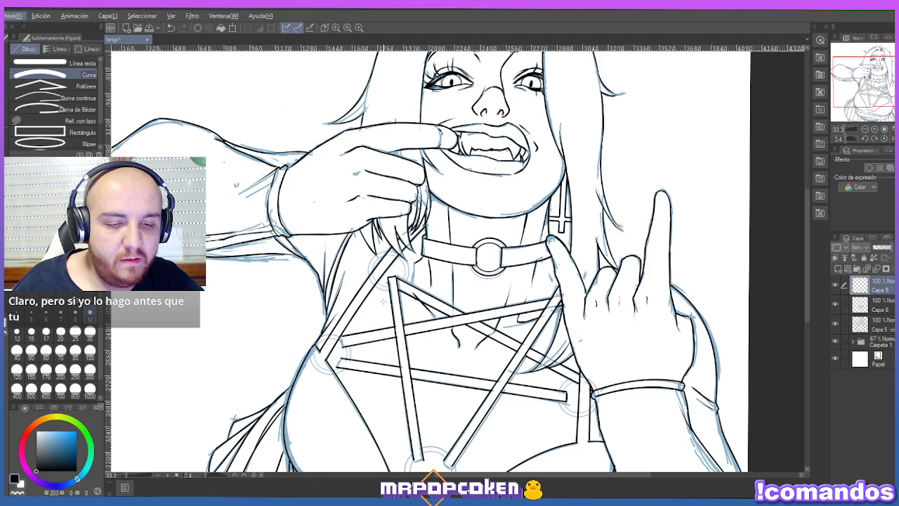
{"action": "key", "text": "ctrl+z"}
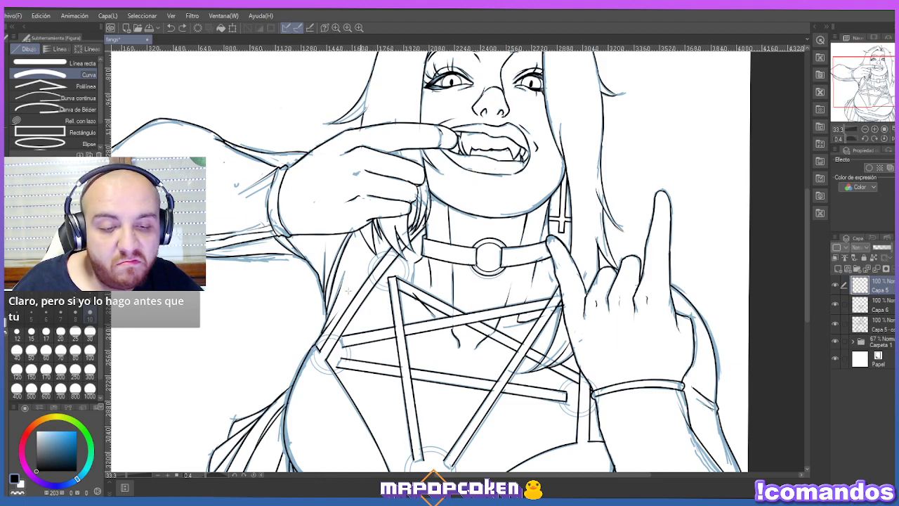
{"action": "left_click", "coordinate": [42, 143]}
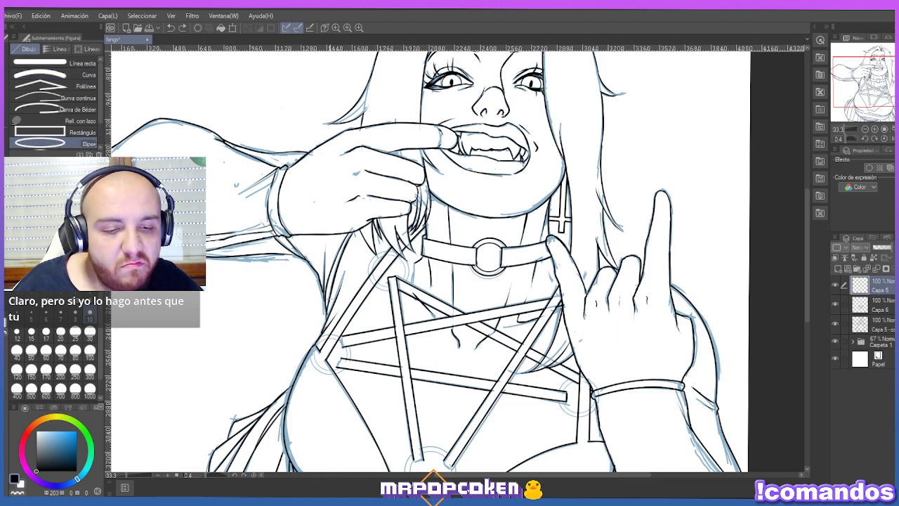
{"action": "left_click_drag", "start_coordinate": [357, 287], "coordinate": [399, 326]}
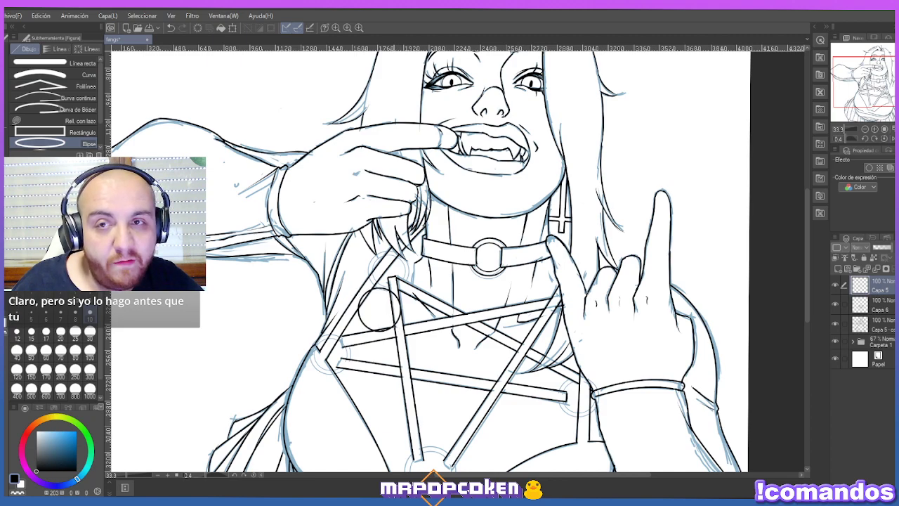
Duplicate the circle and scale the copy down inside the original to form a double-outlined ring.
{"action": "key", "text": "ctrl+c"}
{"action": "key", "text": "ctrl+v"}
{"action": "key", "text": "ctrl+t"}
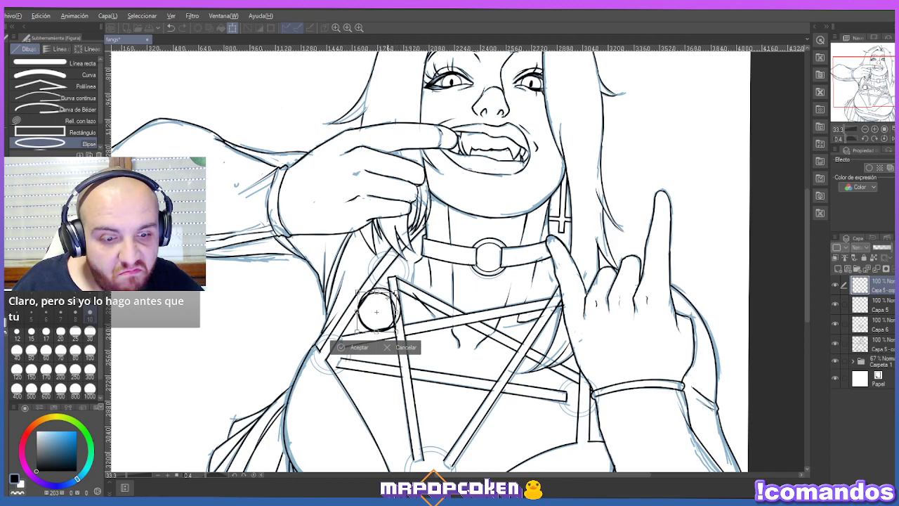
{"action": "scroll", "coordinate": [389, 298], "scroll_direction": "up", "scroll_amount": 2}
{"action": "left_click_drag", "start_coordinate": [398, 303], "coordinate": [373, 318]}
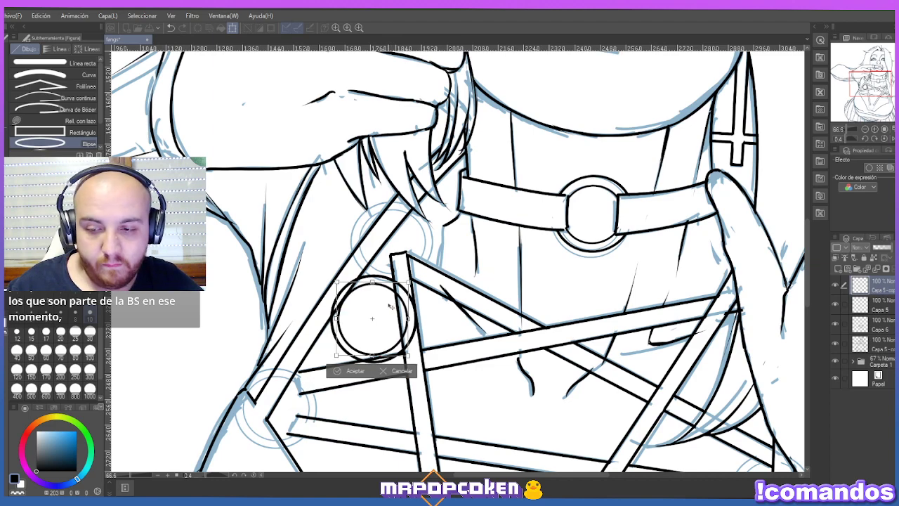
{"action": "key", "text": "Return"}
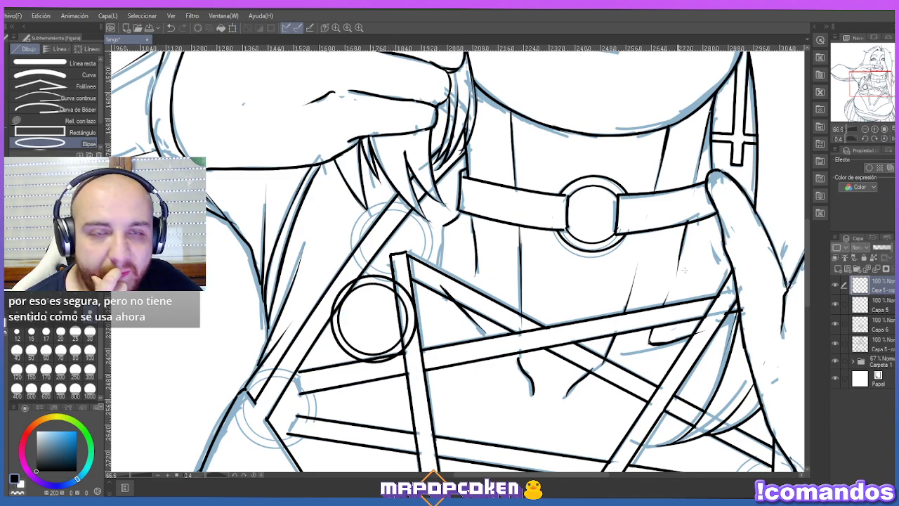
Combine the copied circle's layer with Capa 5 so both outlines of the ring share one layer.
{"action": "right_click", "coordinate": [879, 310]}
{"action": "key", "text": "Escape"}
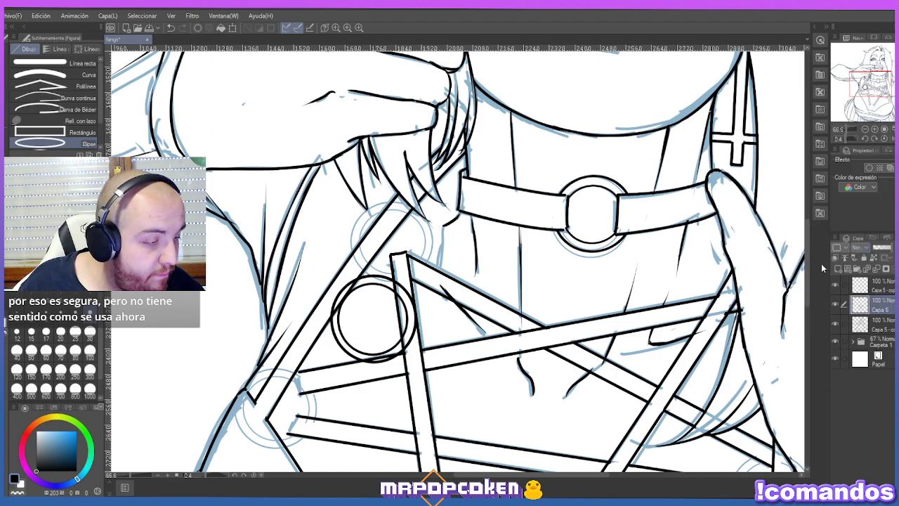
{"action": "left_click", "coordinate": [875, 290]}
{"action": "right_click", "coordinate": [874, 295]}
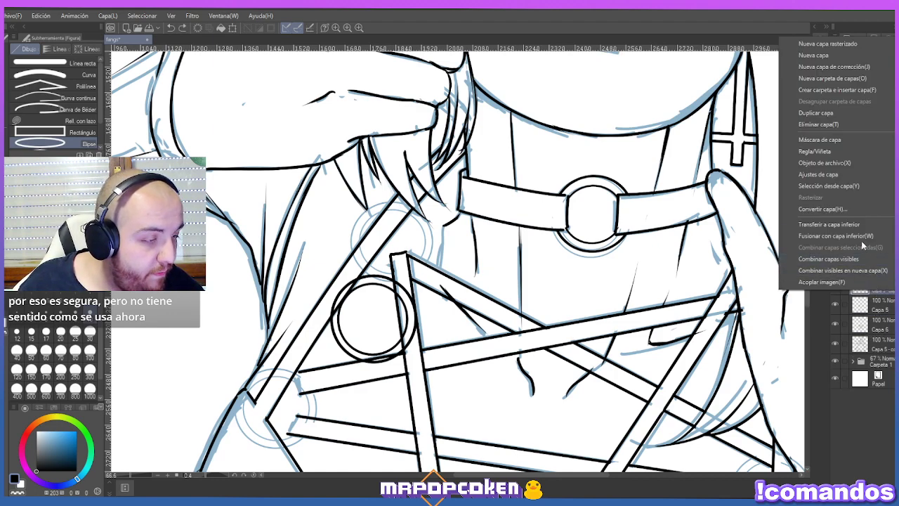
{"action": "left_click", "coordinate": [801, 248]}
Move the ring onto the pentagram's upper-left corner, shrinking it slightly to fit over the band ends.
{"action": "scroll", "coordinate": [518, 260], "scroll_direction": "down", "scroll_amount": 2}
{"action": "key", "text": "ctrl+t"}
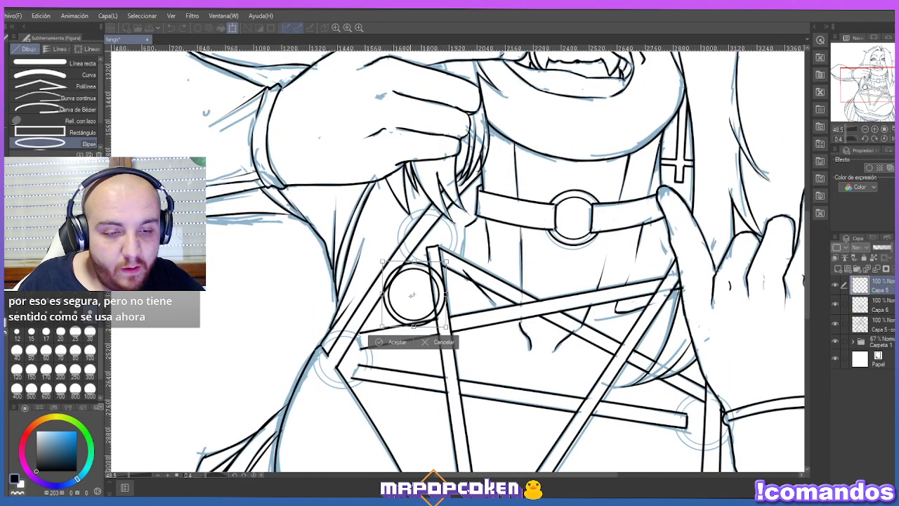
{"action": "left_click_drag", "start_coordinate": [443, 283], "coordinate": [455, 225]}
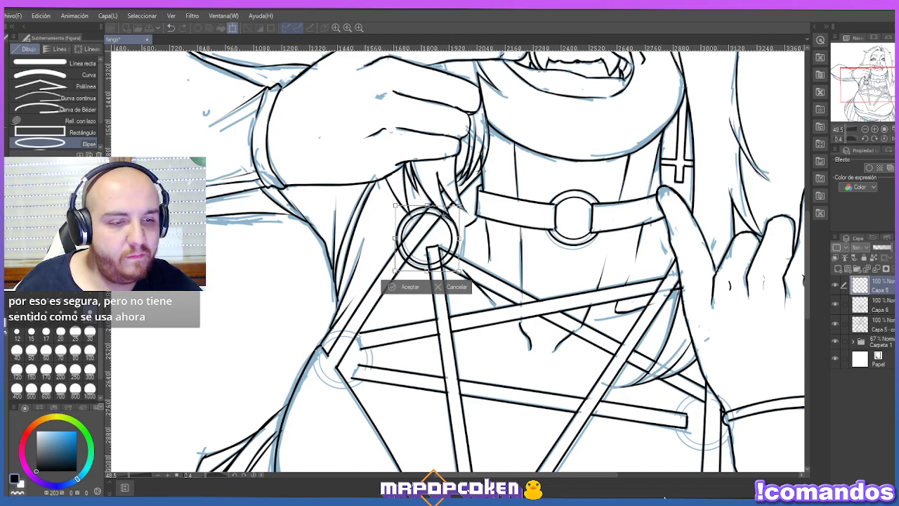
{"action": "scroll", "coordinate": [438, 275], "scroll_direction": "down", "scroll_amount": 2}
{"action": "scroll", "coordinate": [438, 275], "scroll_direction": "up", "scroll_amount": 5}
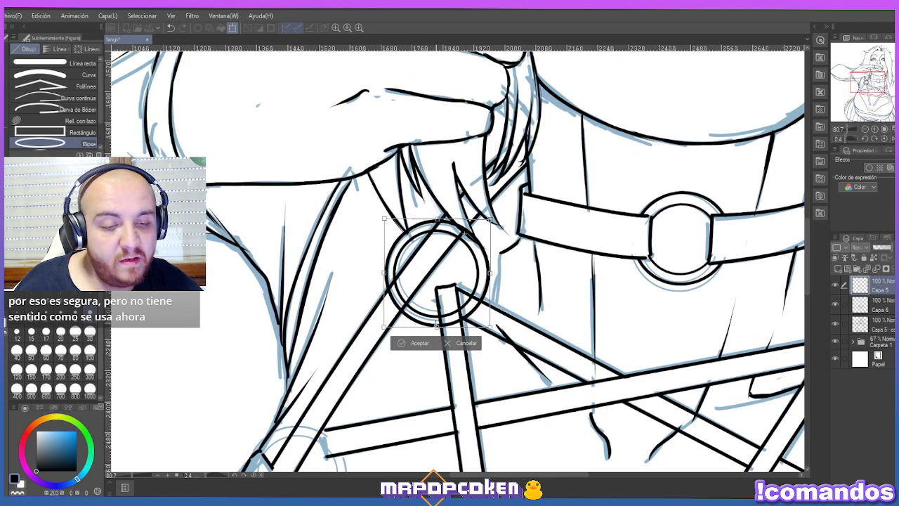
{"action": "left_click_drag", "start_coordinate": [384, 327], "coordinate": [388, 321]}
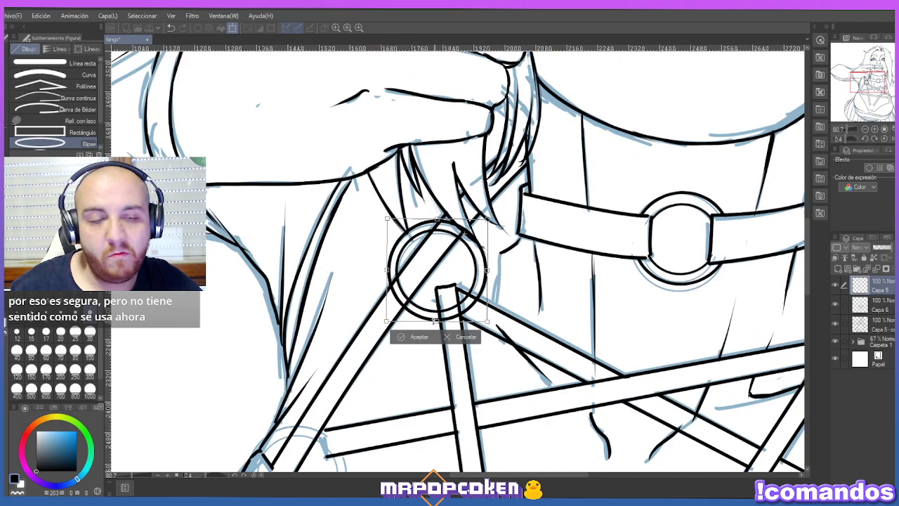
{"action": "left_click_drag", "start_coordinate": [434, 335], "coordinate": [420, 307]}
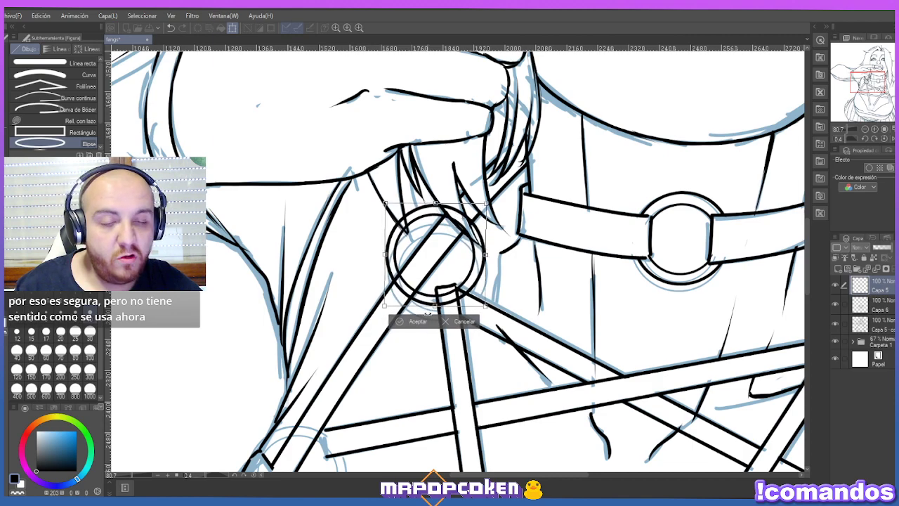
{"action": "key", "text": "Return"}
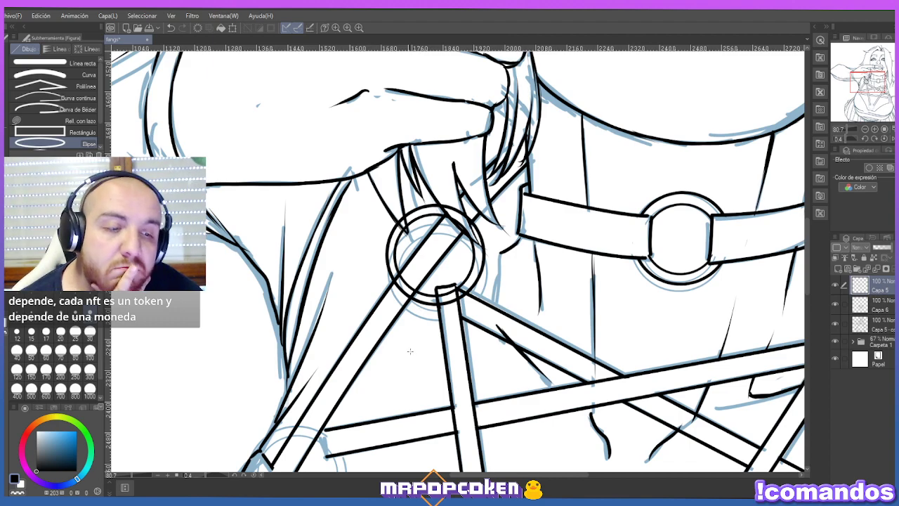
Examine the ring's size and placement against the whole figure.
{"action": "scroll", "coordinate": [454, 228], "scroll_direction": "down", "scroll_amount": 2}
{"action": "scroll", "coordinate": [450, 261], "scroll_direction": "down", "scroll_amount": 1}
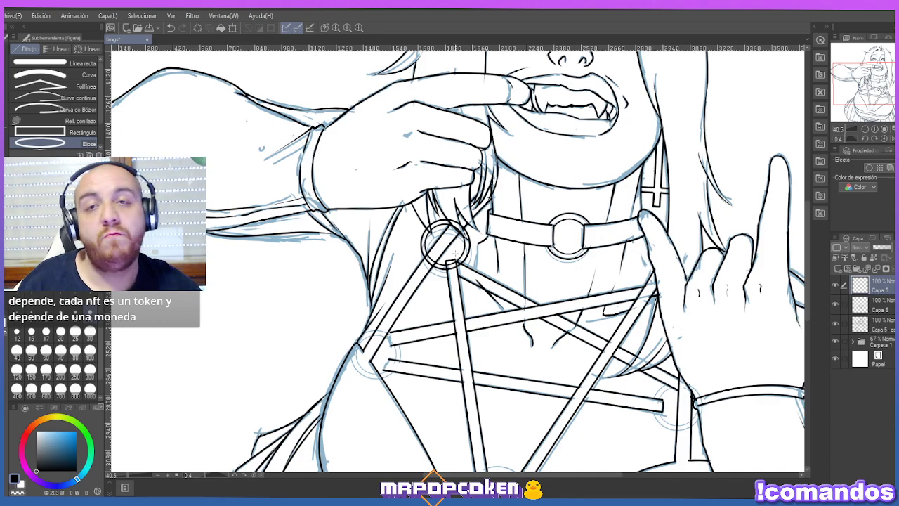
{"action": "scroll", "coordinate": [453, 247], "scroll_direction": "down", "scroll_amount": 2}
{"action": "scroll", "coordinate": [483, 229], "scroll_direction": "down", "scroll_amount": 1}
{"action": "scroll", "coordinate": [484, 229], "scroll_direction": "down", "scroll_amount": 1}
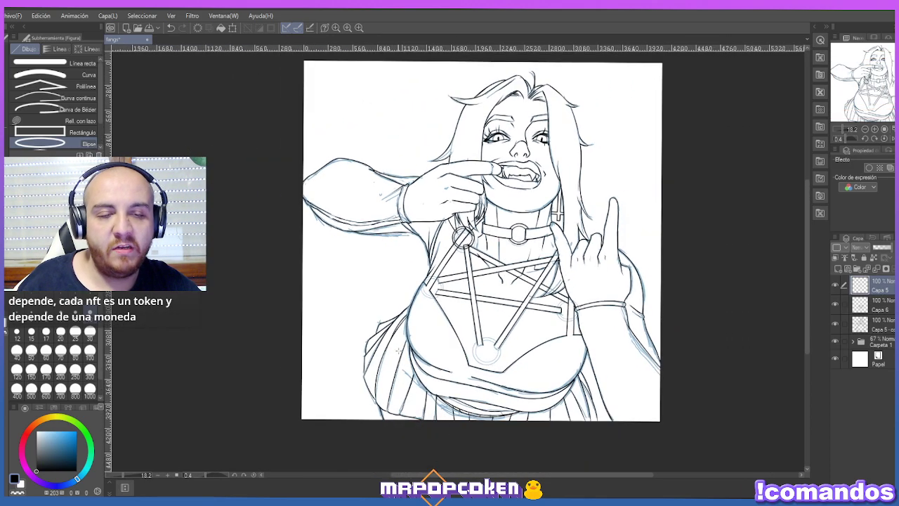
{"action": "scroll", "coordinate": [399, 350], "scroll_direction": "up", "scroll_amount": 1}
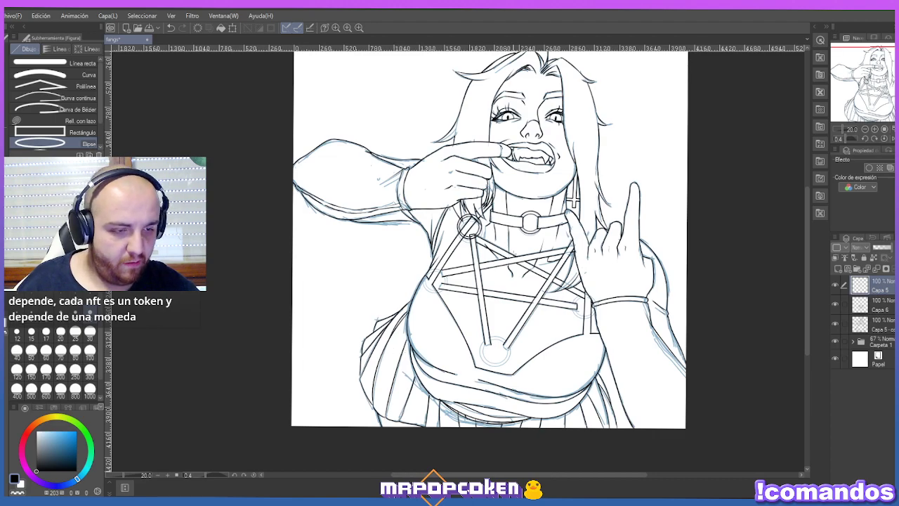
{"action": "scroll", "coordinate": [516, 226], "scroll_direction": "up", "scroll_amount": 2}
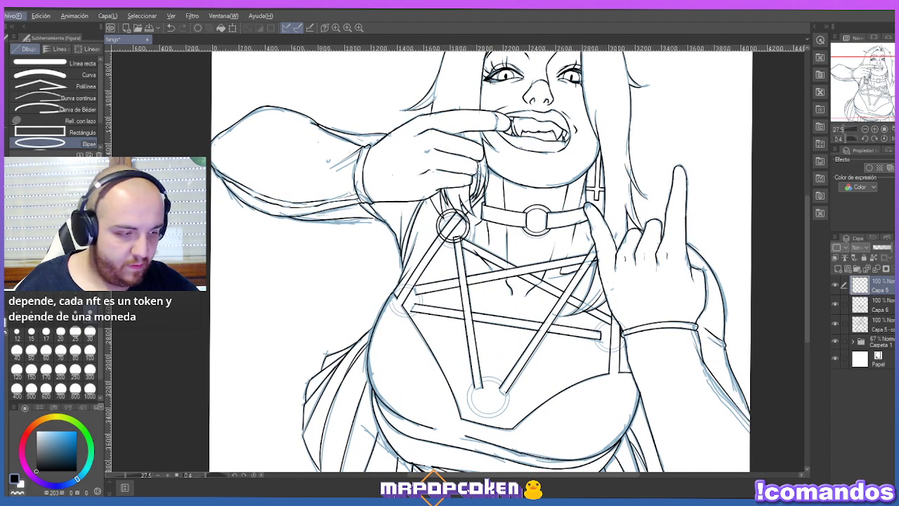
Duplicate the ring and place the copy over the pentagram's lower-right corner, beside the raised hand's wrist.
{"action": "key", "text": "ctrl+c"}
{"action": "key", "text": "ctrl+v"}
{"action": "key", "text": "ctrl+t"}
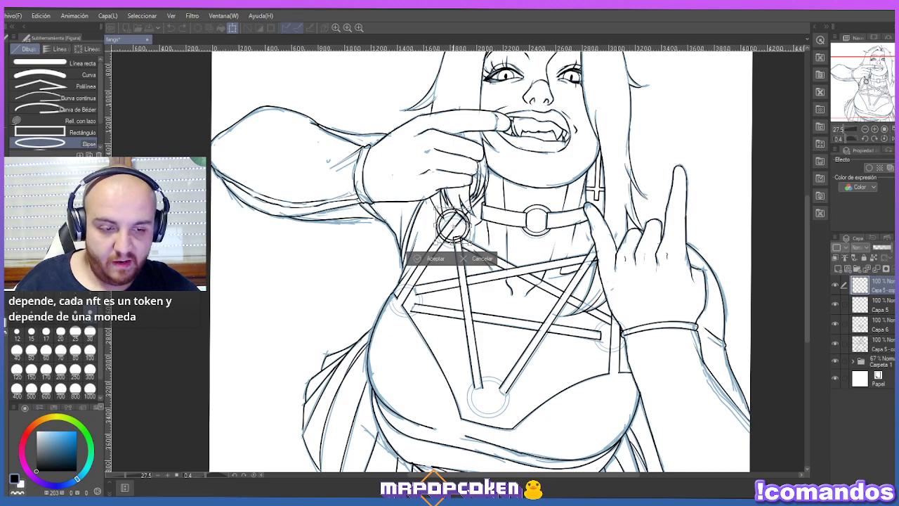
{"action": "scroll", "coordinate": [453, 225], "scroll_direction": "up", "scroll_amount": 2}
{"action": "left_click_drag", "start_coordinate": [447, 226], "coordinate": [679, 389]}
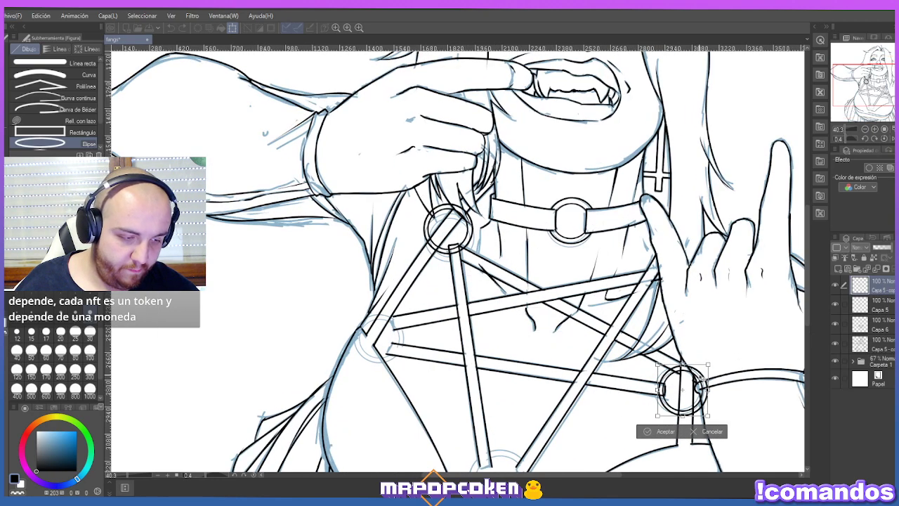
{"action": "scroll", "coordinate": [701, 380], "scroll_direction": "down", "scroll_amount": 2}
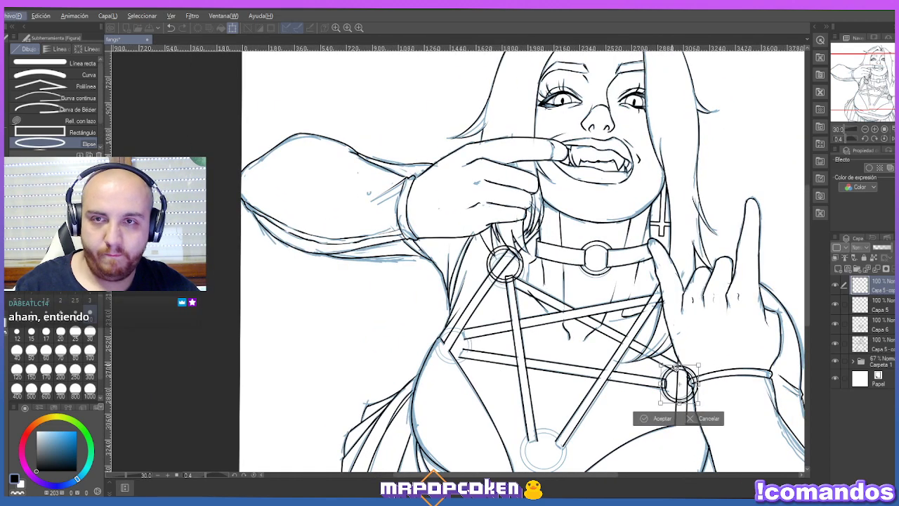
{"action": "left_click", "coordinate": [872, 301]}
{"action": "left_click", "coordinate": [407, 189]}
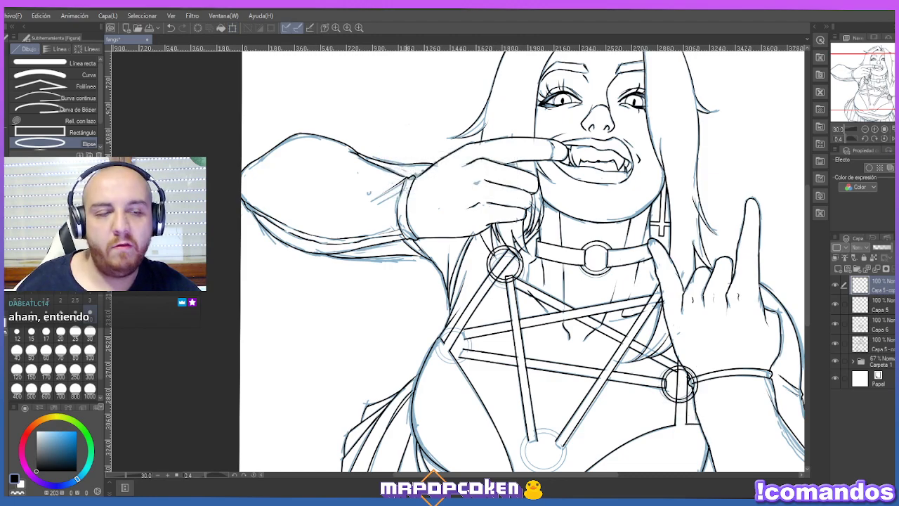
Paste another copy of the ring and place it over the pentagram's far-left corner.
{"action": "scroll", "coordinate": [524, 260], "scroll_direction": "down", "scroll_amount": 2}
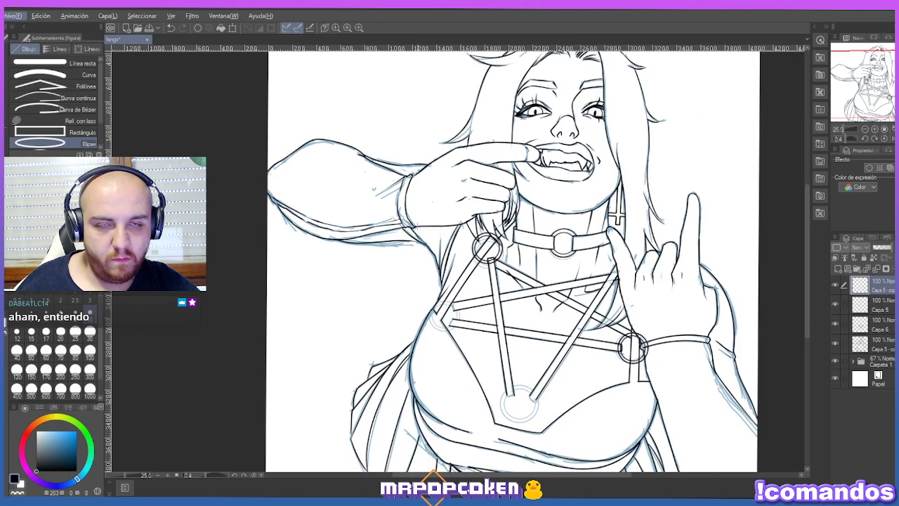
{"action": "key", "text": "ctrl+v"}
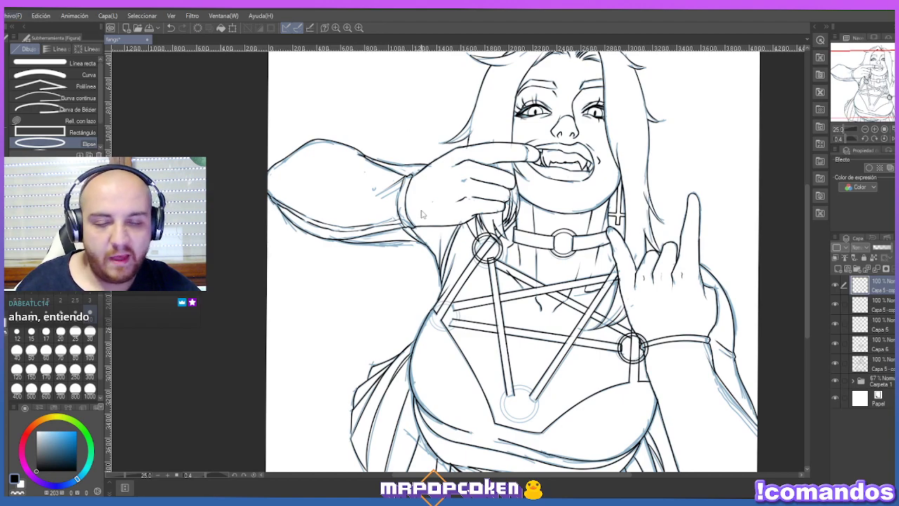
{"action": "key", "text": "ctrl+t"}
{"action": "left_click_drag", "start_coordinate": [641, 346], "coordinate": [453, 313]}
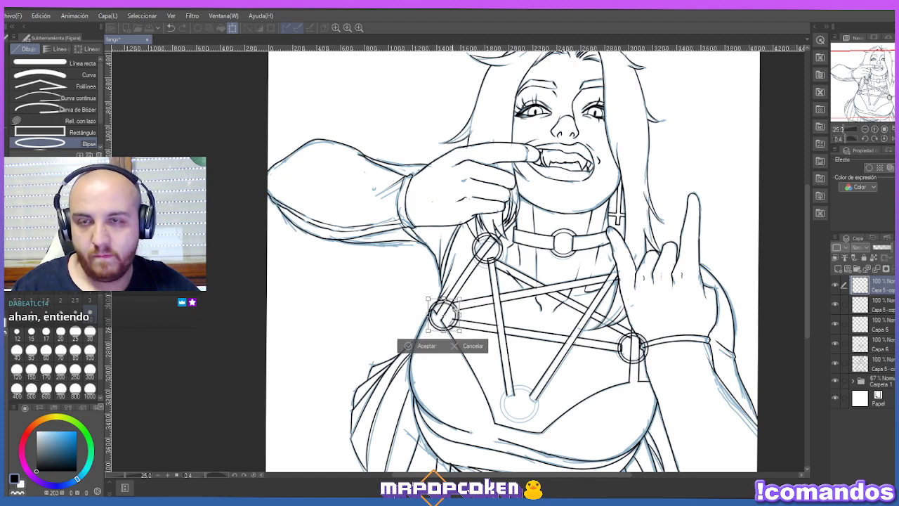
{"action": "key", "text": "Return"}
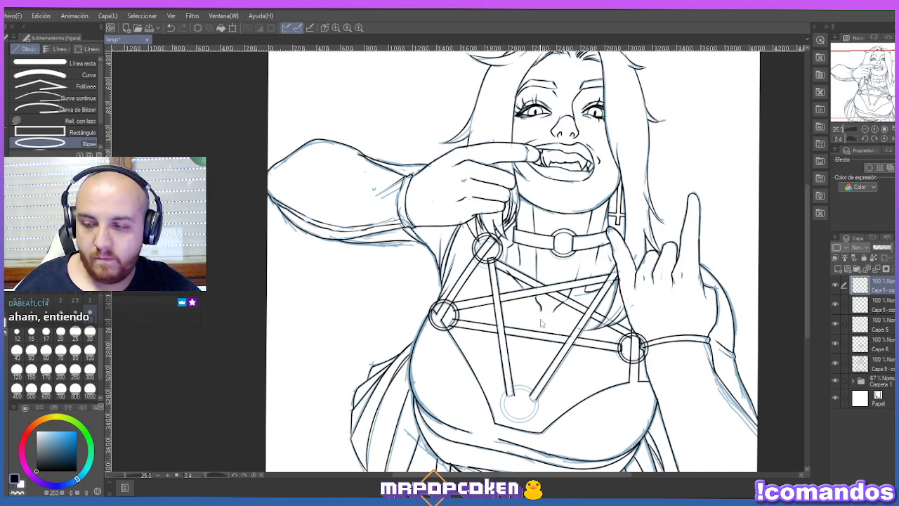
Paste another copy of the ring and place it over the pentagram's bottom corner, enlarging it slightly to fit the sketch.
{"action": "key", "text": "ctrl+v"}
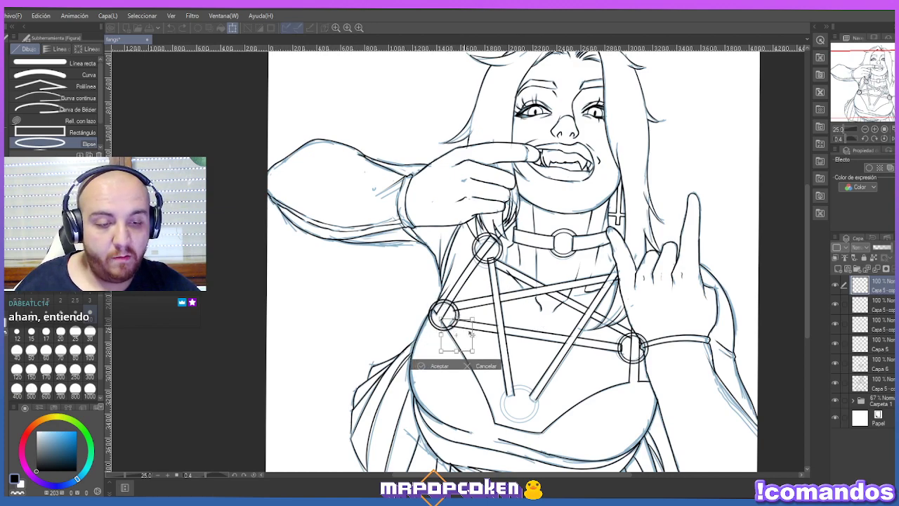
{"action": "left_click_drag", "start_coordinate": [469, 329], "coordinate": [541, 416]}
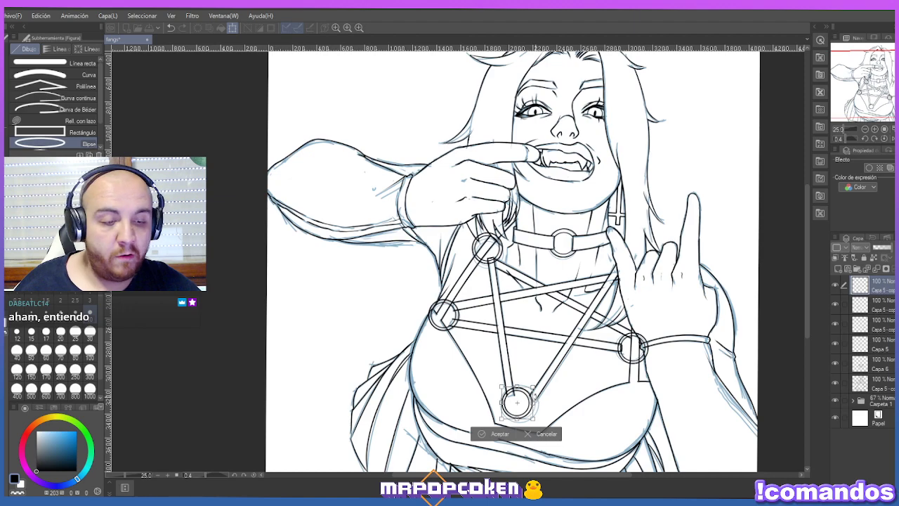
{"action": "left_click_drag", "start_coordinate": [535, 400], "coordinate": [540, 403]}
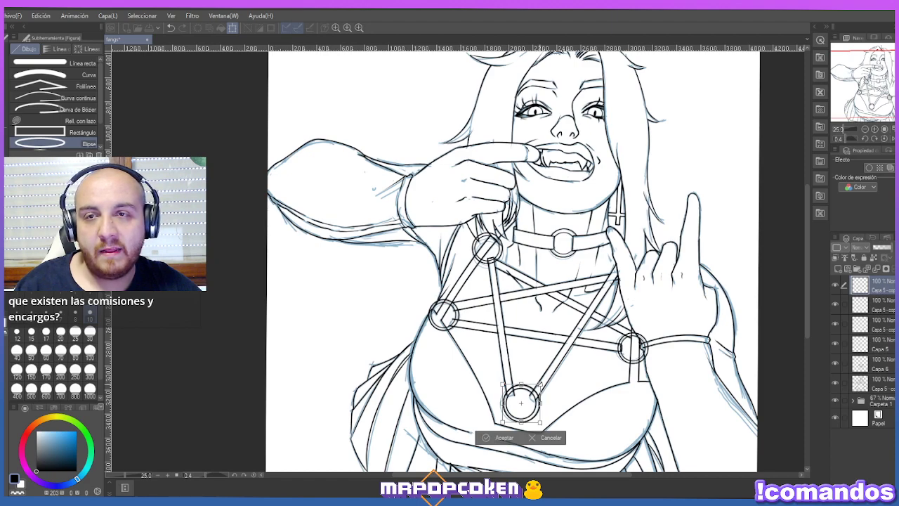
{"action": "key", "text": "Return"}
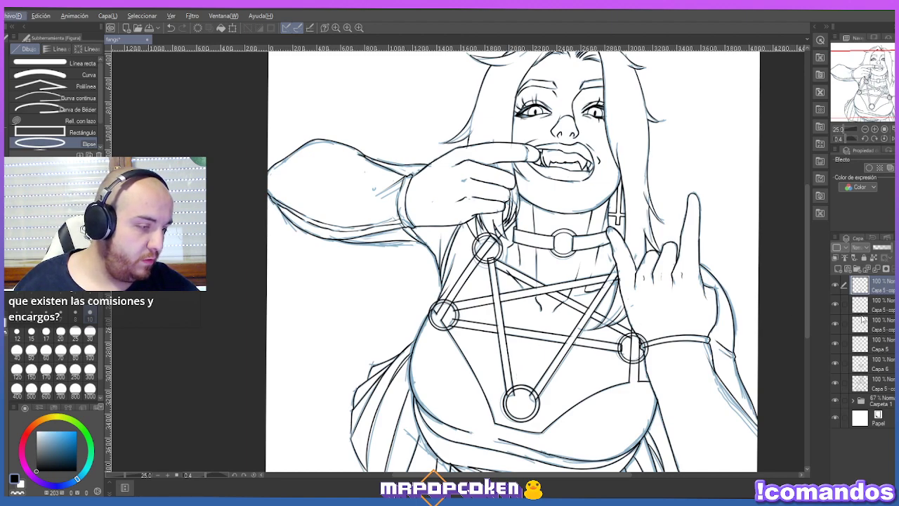
Merge the four separate ring layers into a single layer.
{"action": "left_click", "coordinate": [835, 305]}
{"action": "left_click", "coordinate": [835, 304]}
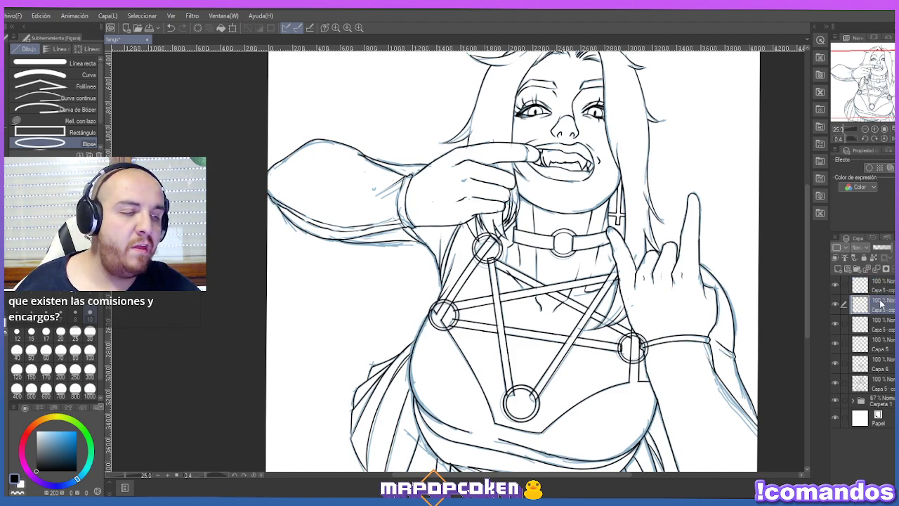
{"action": "left_click", "coordinate": [887, 345], "text": "shift"}
{"action": "right_click", "coordinate": [887, 344]}
{"action": "left_click", "coordinate": [865, 305]}
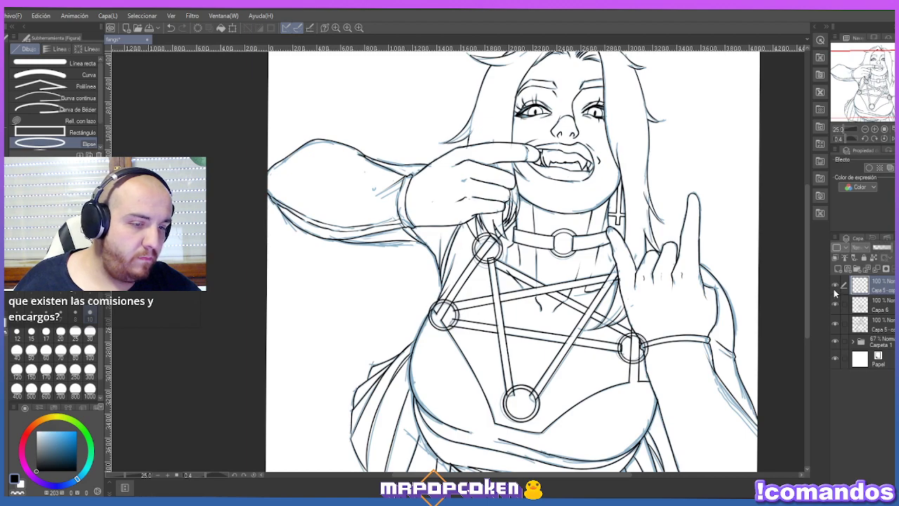
Erase the part of the lower-right ring that overlaps the raised hand's wrist.
{"action": "key", "text": "e"}
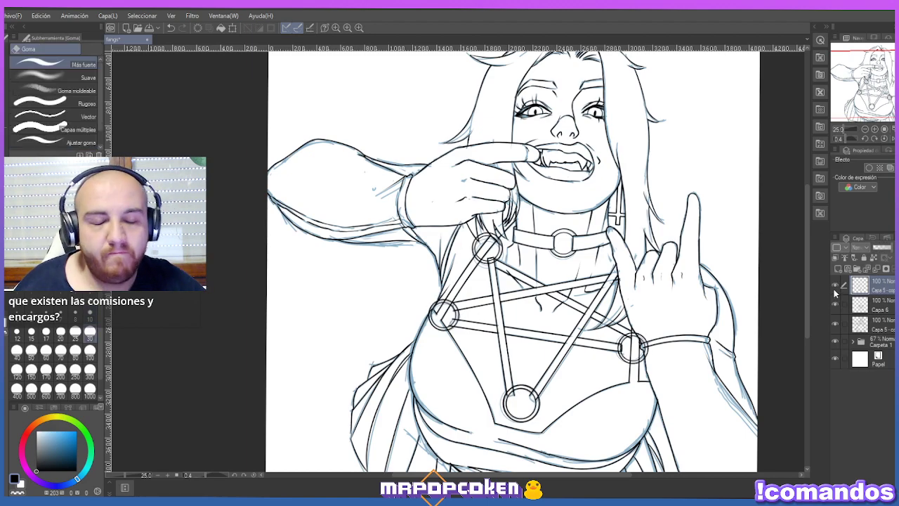
{"action": "scroll", "coordinate": [494, 257], "scroll_direction": "up", "scroll_amount": 5}
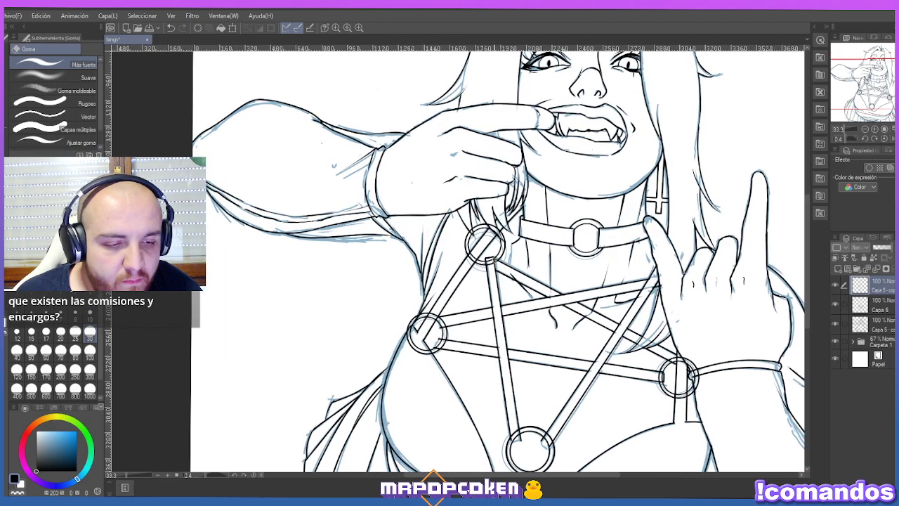
{"action": "left_click_drag", "start_coordinate": [498, 266], "coordinate": [489, 265]}
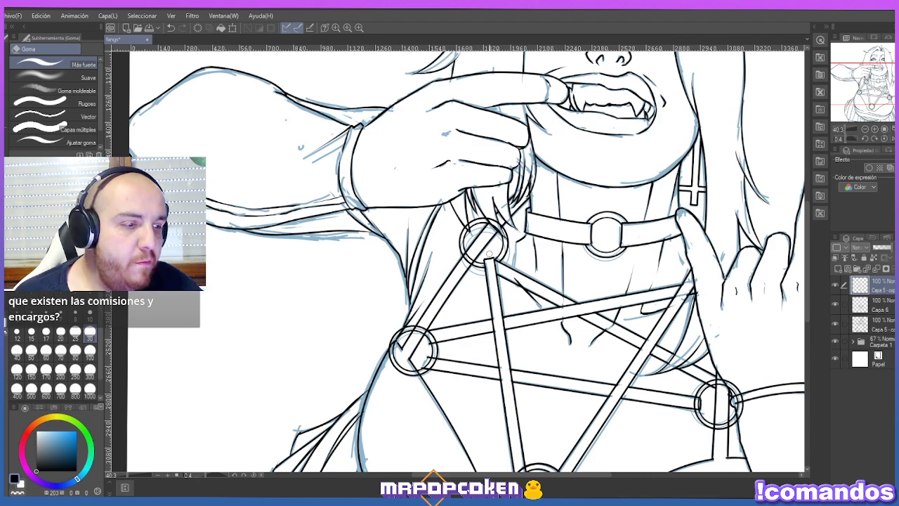
{"action": "mouse_move", "coordinate": [722, 378]}
{"action": "left_mouse_down"}
{"action": "mouse_move", "coordinate": [711, 381]}
{"action": "mouse_move", "coordinate": [722, 376]}
{"action": "mouse_move", "coordinate": [739, 410]}
{"action": "left_mouse_up"}
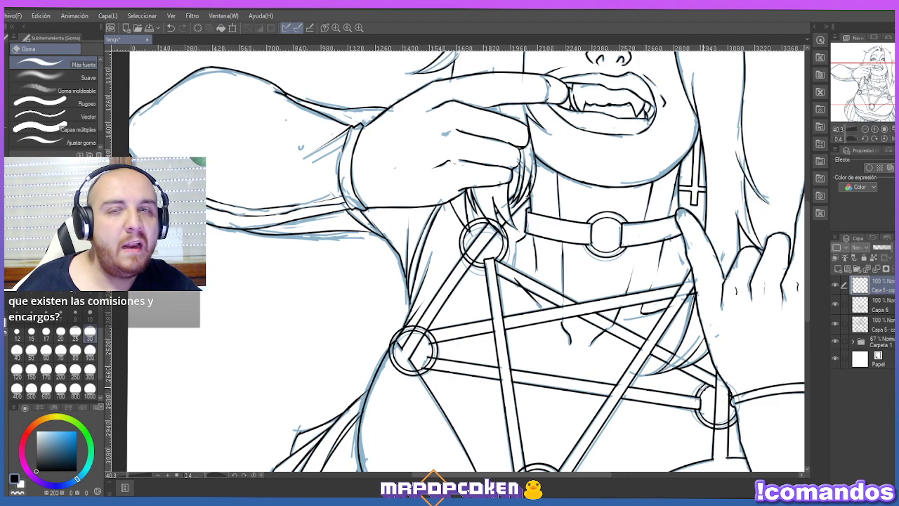
{"action": "scroll", "coordinate": [718, 309], "scroll_direction": "down", "scroll_amount": 1}
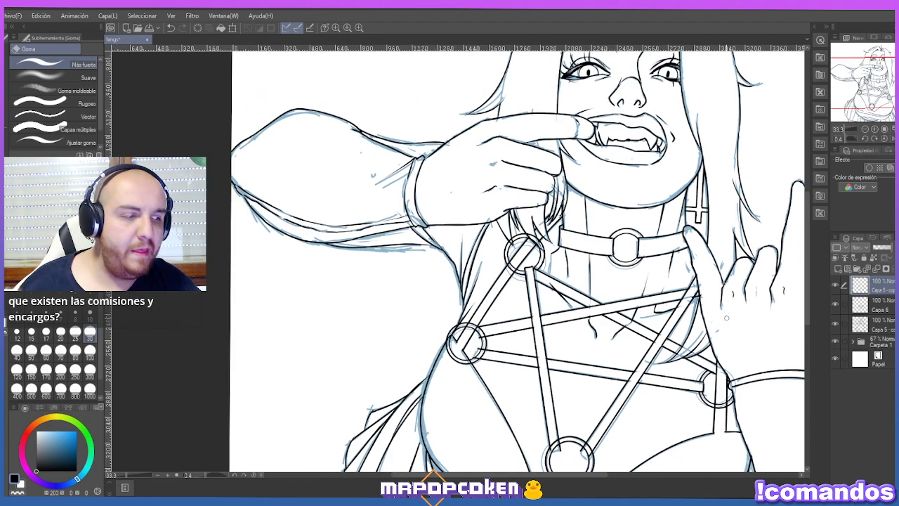
Check which lines are on the lowest line-art layer and on Capa 6 by hiding and showing each one.
{"action": "left_click", "coordinate": [885, 325]}
{"action": "left_click", "coordinate": [836, 324]}
{"action": "left_click", "coordinate": [836, 324]}
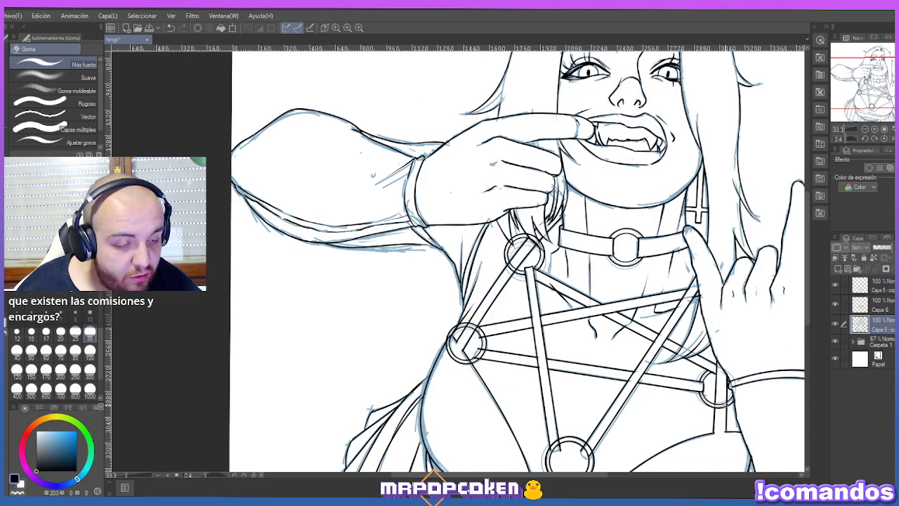
{"action": "scroll", "coordinate": [727, 402], "scroll_direction": "up", "scroll_amount": 1}
{"action": "scroll", "coordinate": [726, 411], "scroll_direction": "up", "scroll_amount": 1}
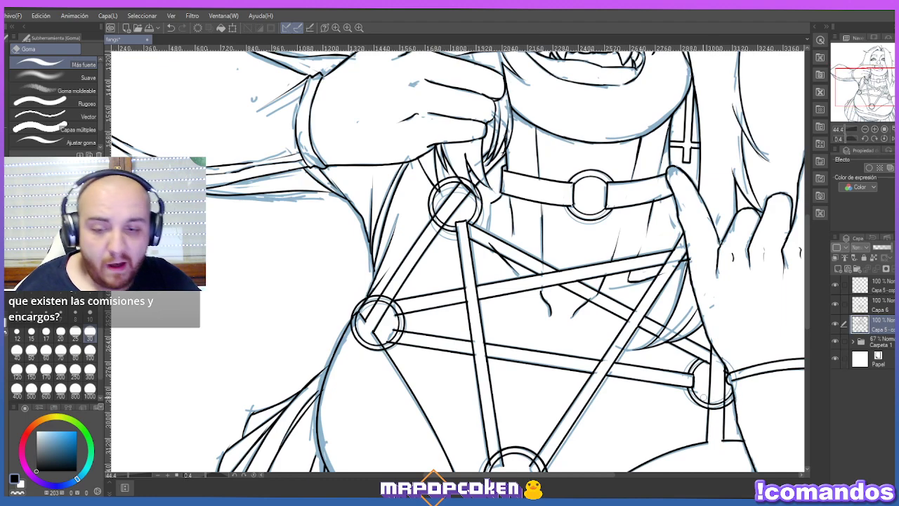
{"action": "left_click", "coordinate": [90, 319]}
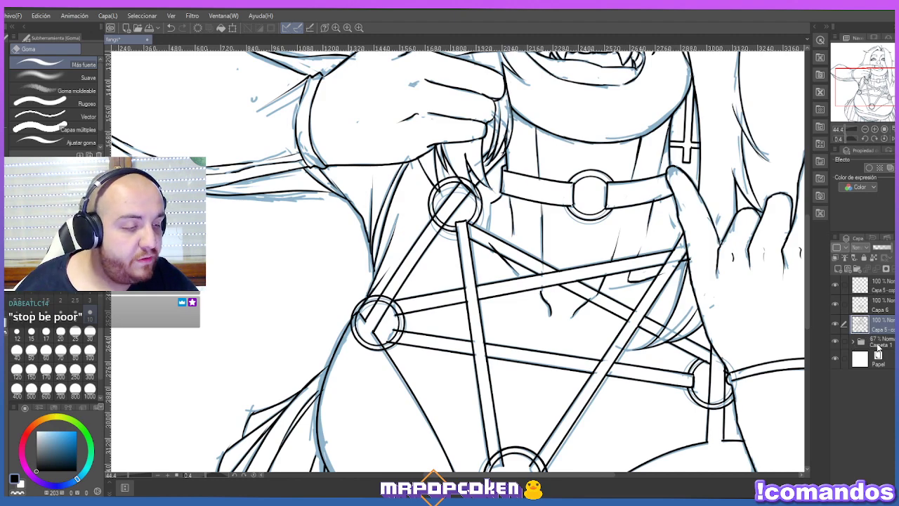
{"action": "left_click", "coordinate": [864, 305]}
{"action": "left_click", "coordinate": [836, 307]}
{"action": "left_click", "coordinate": [836, 307]}
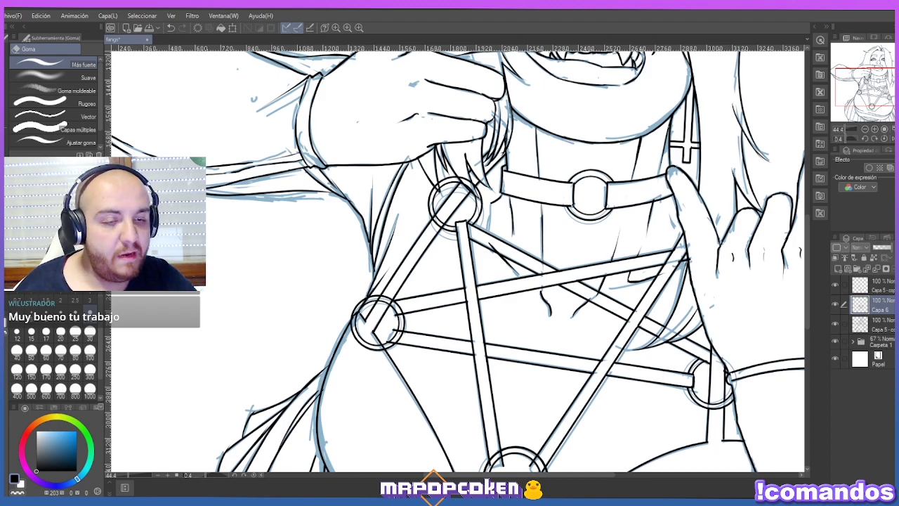
Examine the rings against the whole figure and compare the contents of Capa 6 with the merged ring layer.
{"action": "key", "text": "ctrl+minus"}
{"action": "key", "text": "ctrl+minus"}
{"action": "key", "text": "ctrl+minus"}
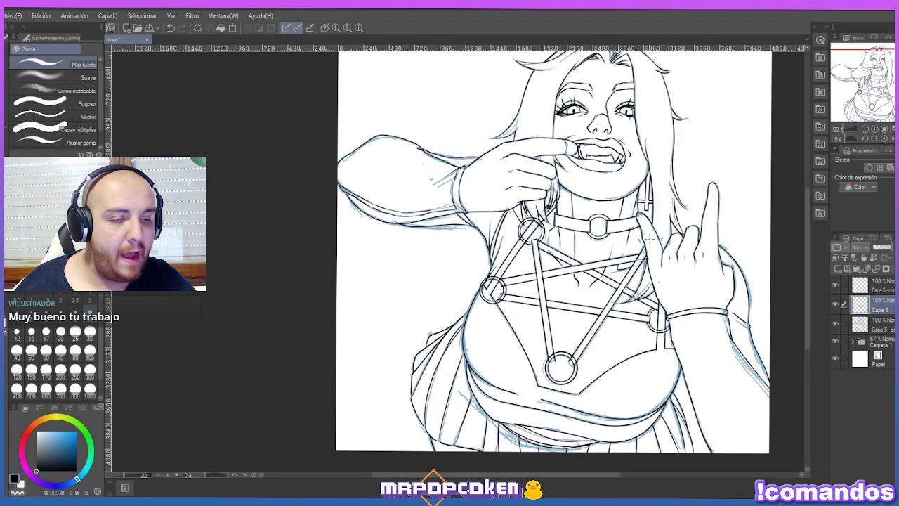
{"action": "scroll", "coordinate": [694, 229], "scroll_direction": "up", "scroll_amount": 1}
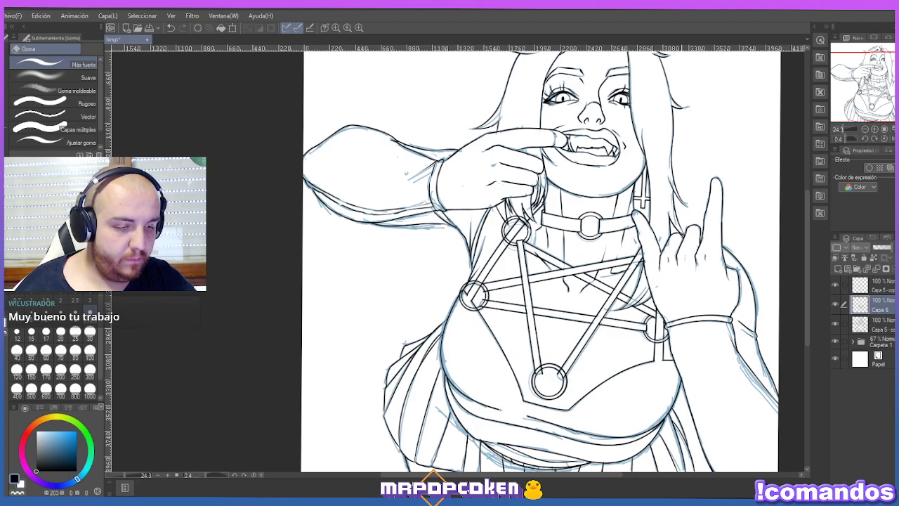
{"action": "scroll", "coordinate": [679, 341], "scroll_direction": "up", "scroll_amount": 1}
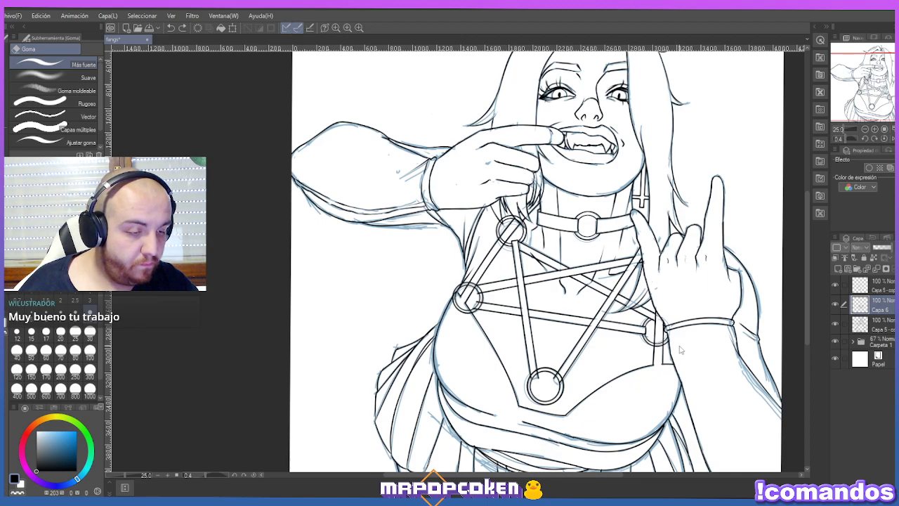
{"action": "scroll", "coordinate": [670, 350], "scroll_direction": "up", "scroll_amount": 1}
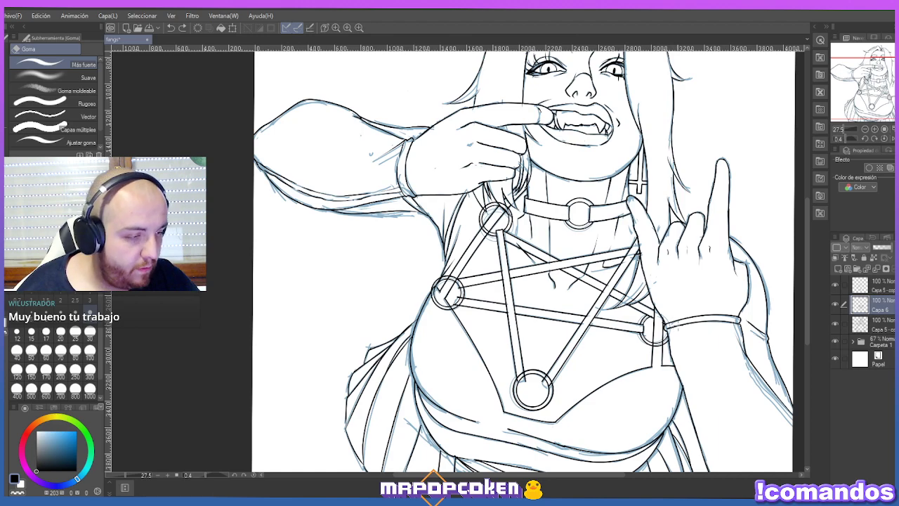
{"action": "left_click", "coordinate": [879, 325]}
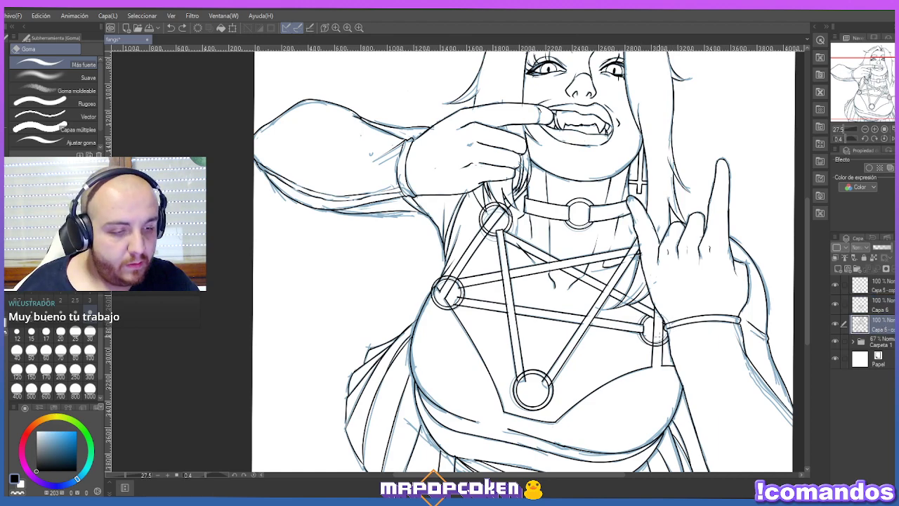
{"action": "left_click_drag", "start_coordinate": [657, 335], "coordinate": [663, 343]}
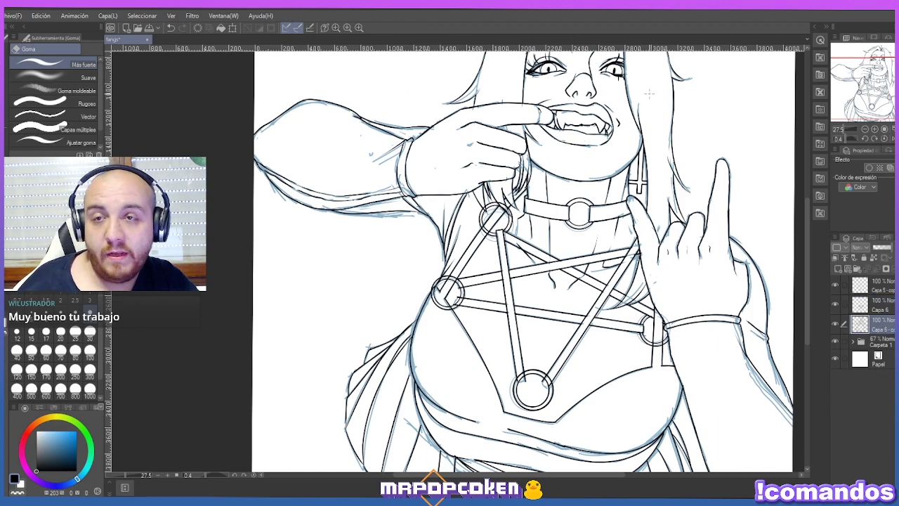
{"action": "left_click", "coordinate": [864, 303]}
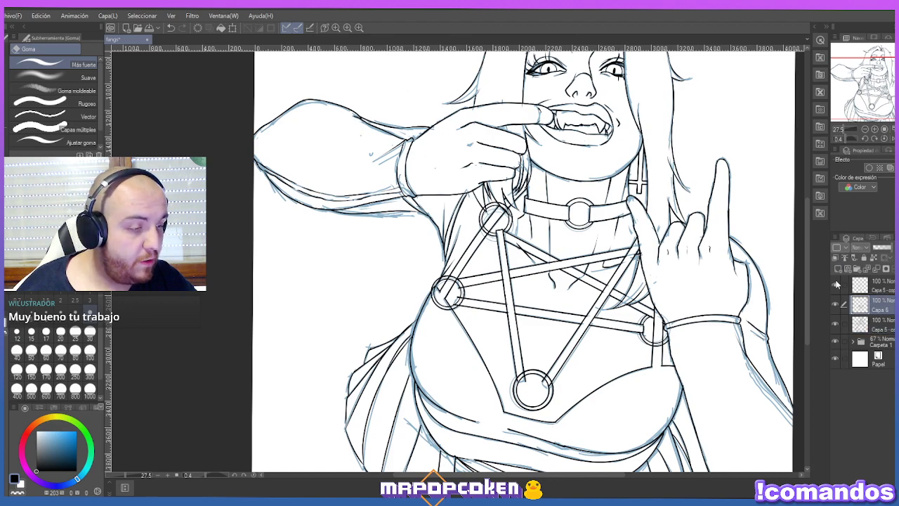
{"action": "left_click", "coordinate": [836, 304]}
{"action": "left_click", "coordinate": [836, 305]}
{"action": "left_click", "coordinate": [848, 286]}
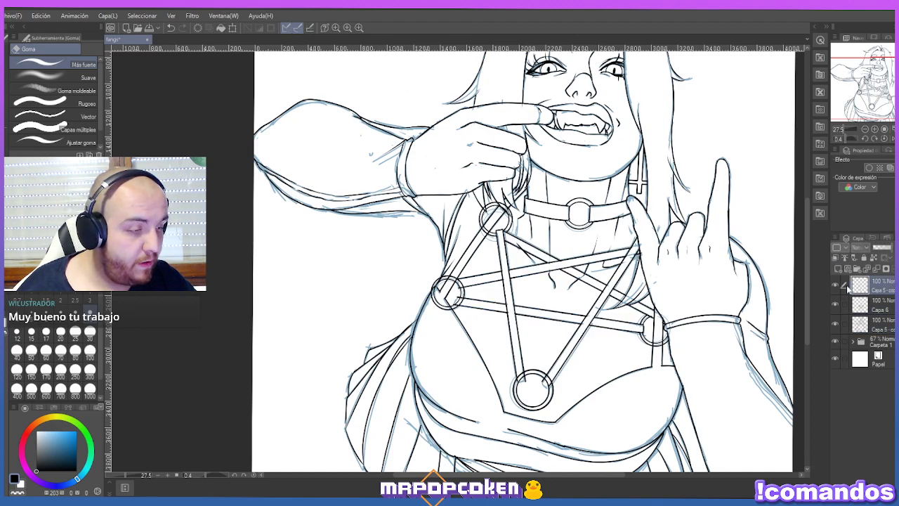
{"action": "left_click", "coordinate": [835, 285]}
{"action": "left_click", "coordinate": [835, 285]}
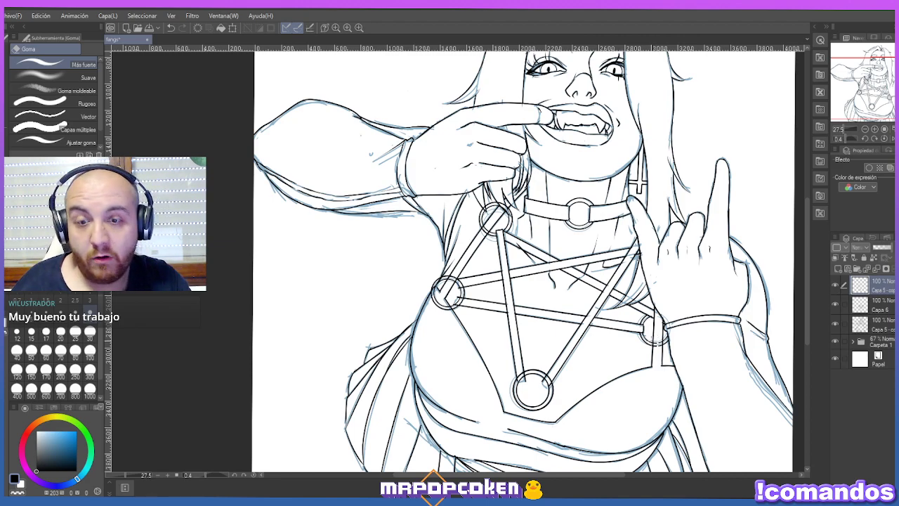
Erase the ring outlines where they cross the pentagram's bands, using eraser size 30 on the merged ring layer.
{"action": "left_click", "coordinate": [90, 331]}
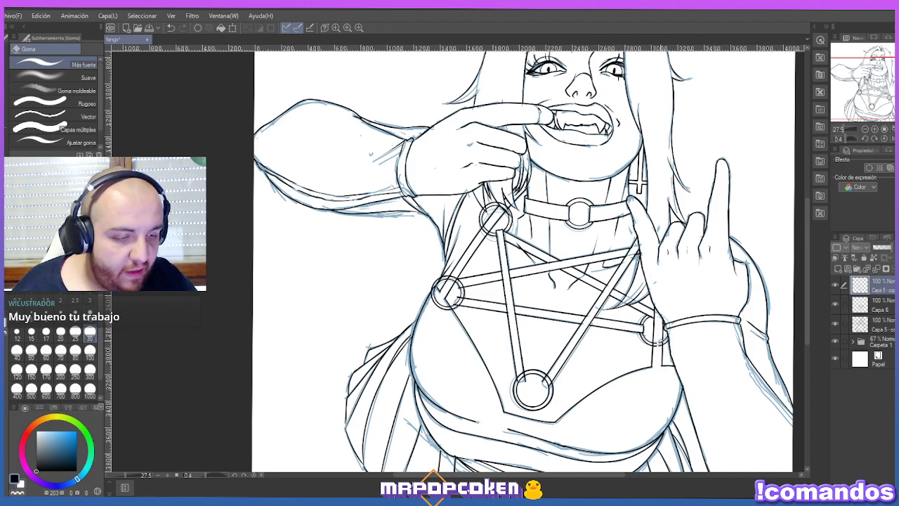
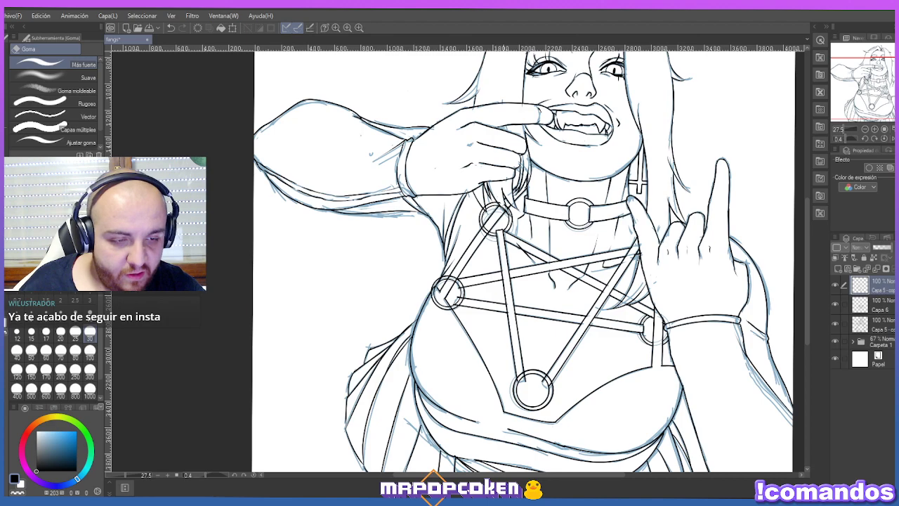
{"action": "scroll", "coordinate": [503, 205], "scroll_direction": "up", "scroll_amount": 1}
{"action": "key", "text": "ctrl+z"}
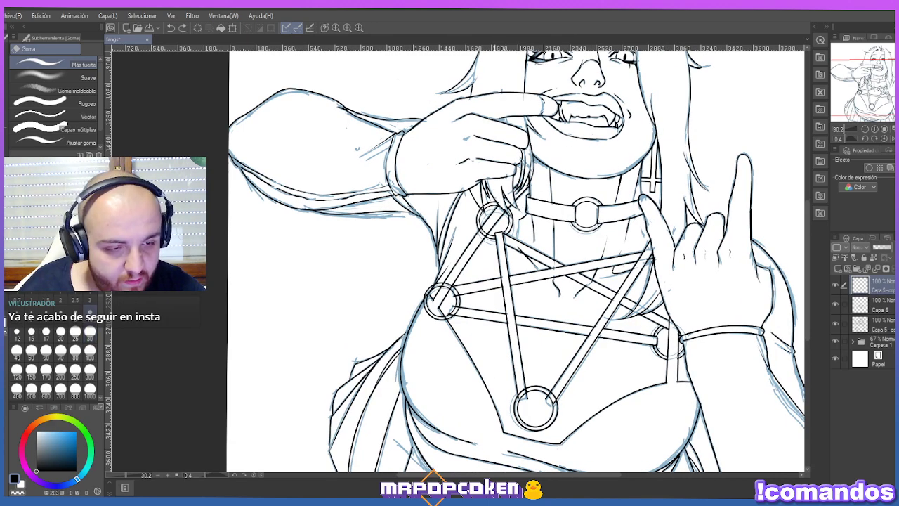
{"action": "key", "text": "ctrl+y"}
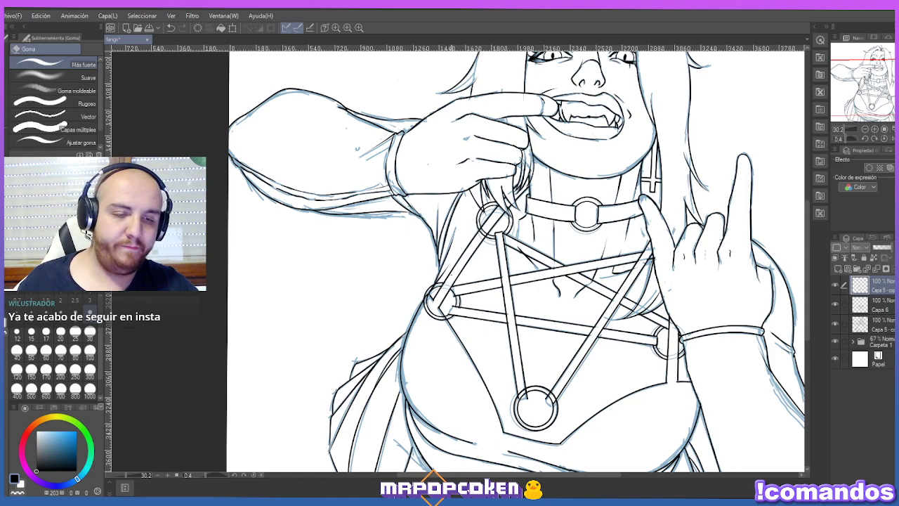
Undo the recent erasures on the rings, back to the complete lower-right ring over the wrist.
{"action": "scroll", "coordinate": [450, 295], "scroll_direction": "down", "scroll_amount": 1}
{"action": "key", "text": "ctrl+z"}
{"action": "key", "text": "ctrl+z"}
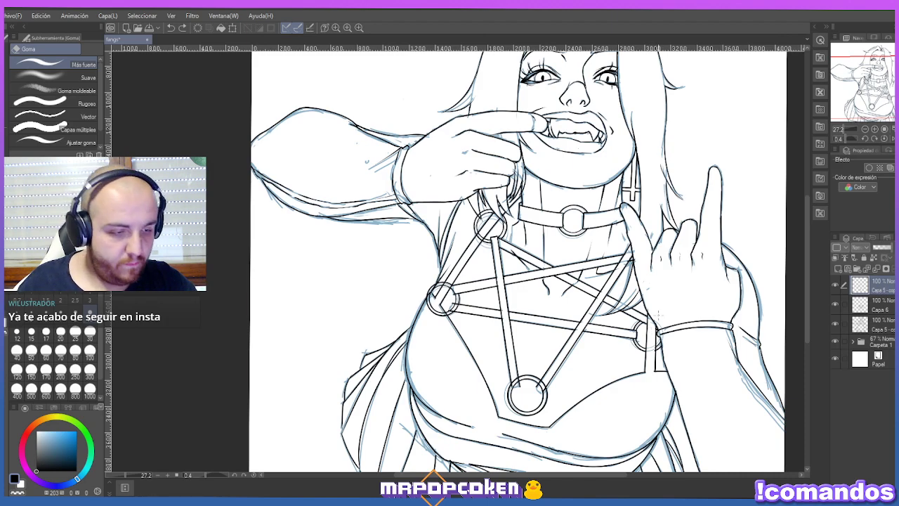
{"action": "scroll", "coordinate": [655, 324], "scroll_direction": "up", "scroll_amount": 1}
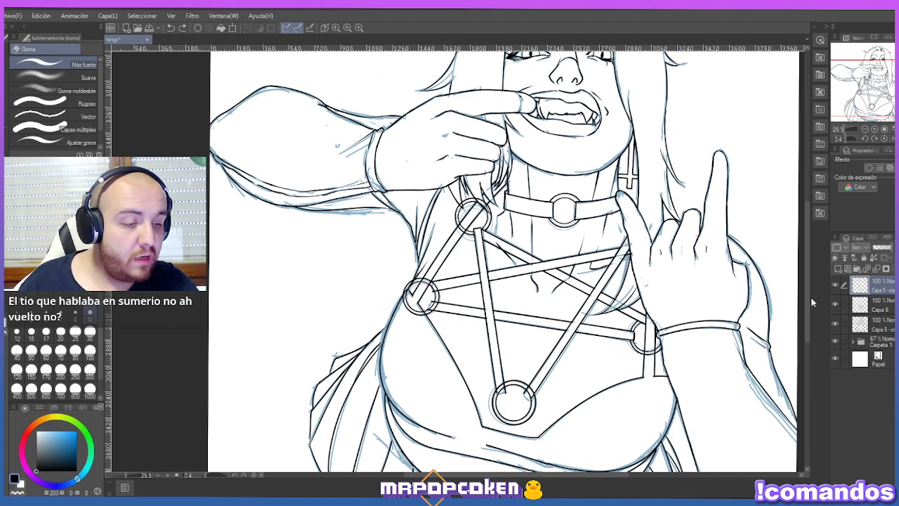
{"action": "mouse_move", "coordinate": [631, 332]}
{"action": "left_mouse_down"}
{"action": "mouse_move", "coordinate": [632, 340]}
{"action": "mouse_move", "coordinate": [655, 317]}
{"action": "mouse_move", "coordinate": [637, 321]}
{"action": "left_mouse_up"}
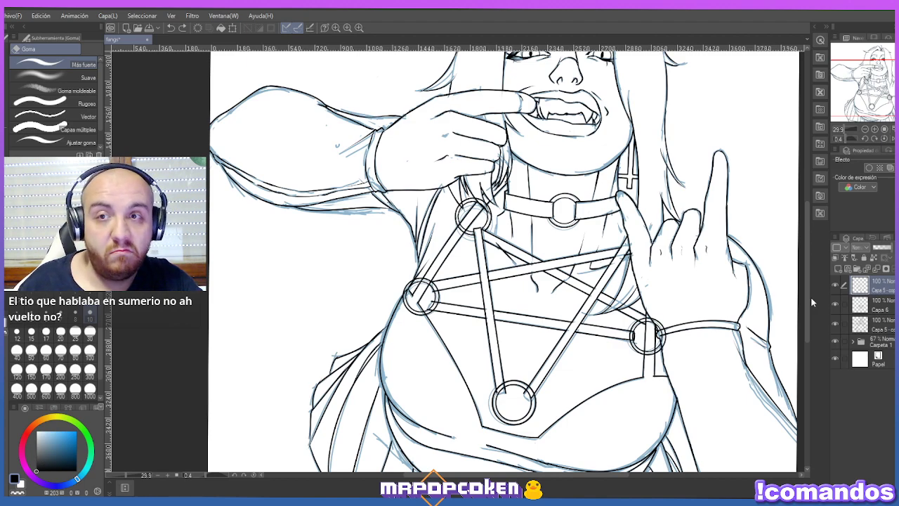
Set the eraser size to 17 and check the merged ring layer's content by hiding and showing it.
{"action": "left_click", "coordinate": [874, 323]}
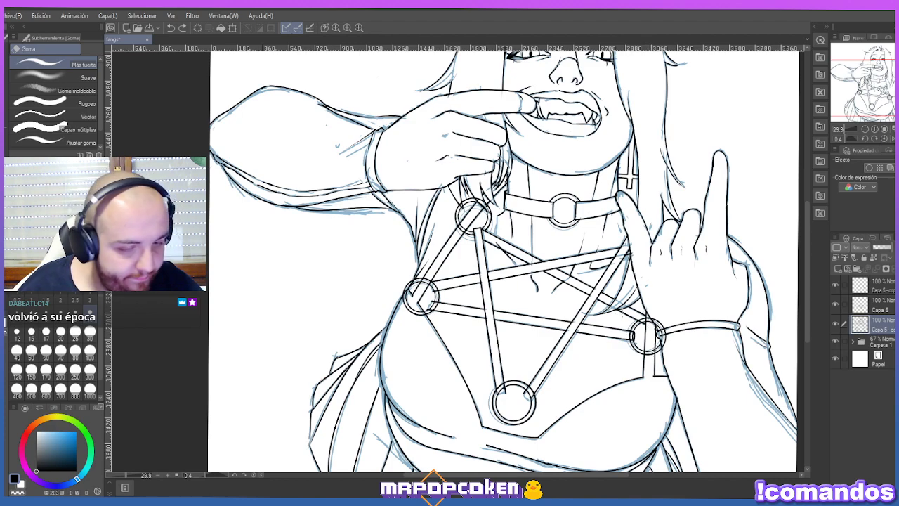
{"action": "left_click", "coordinate": [46, 334]}
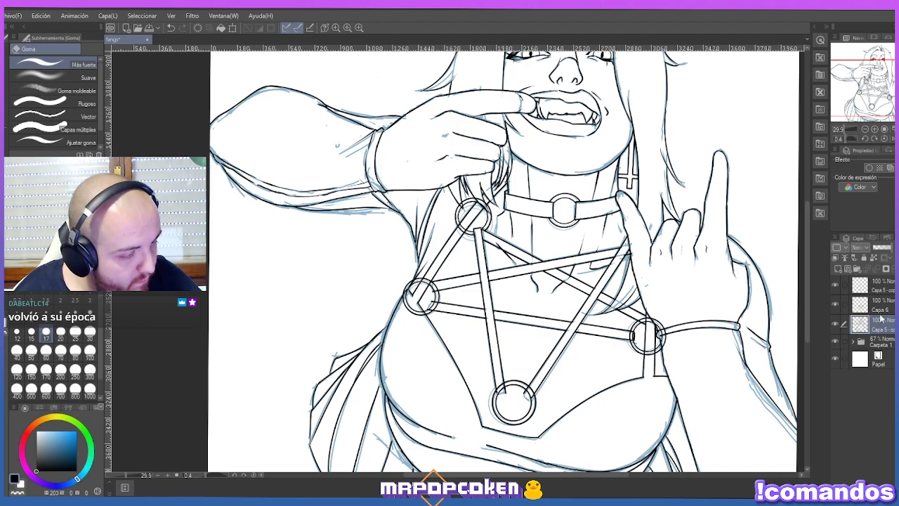
{"action": "left_click", "coordinate": [867, 285]}
{"action": "left_click", "coordinate": [836, 285]}
{"action": "left_click", "coordinate": [835, 286]}
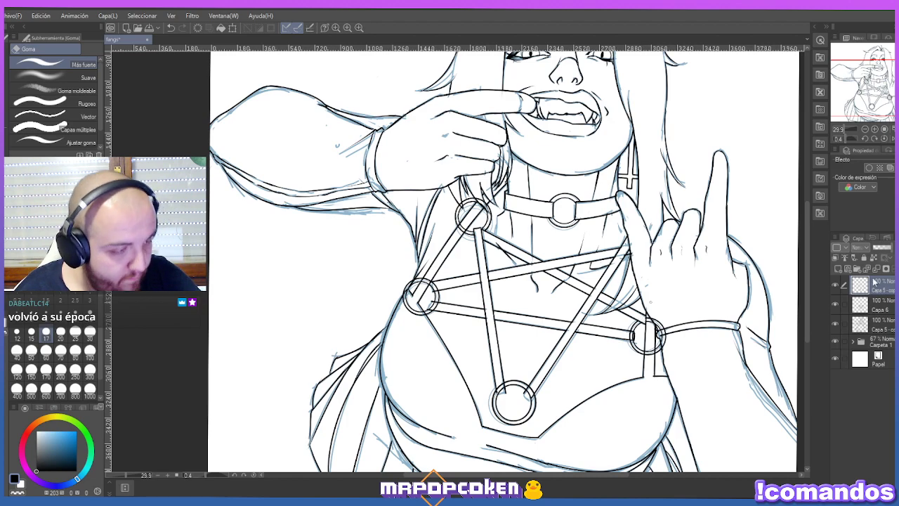
Ink a short stretch of the hand's contour on Capa 6 at the upper edge of the lower-right ring.
{"action": "left_click", "coordinate": [878, 304]}
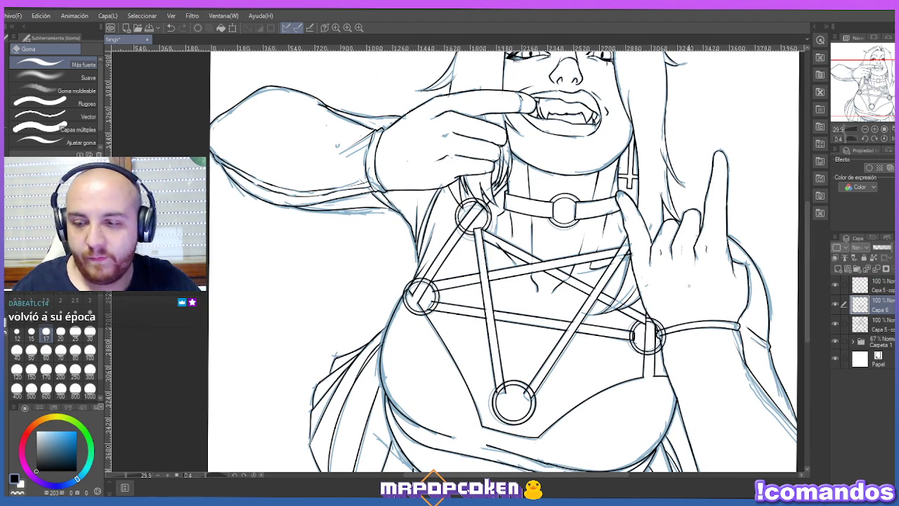
{"action": "key", "text": "p"}
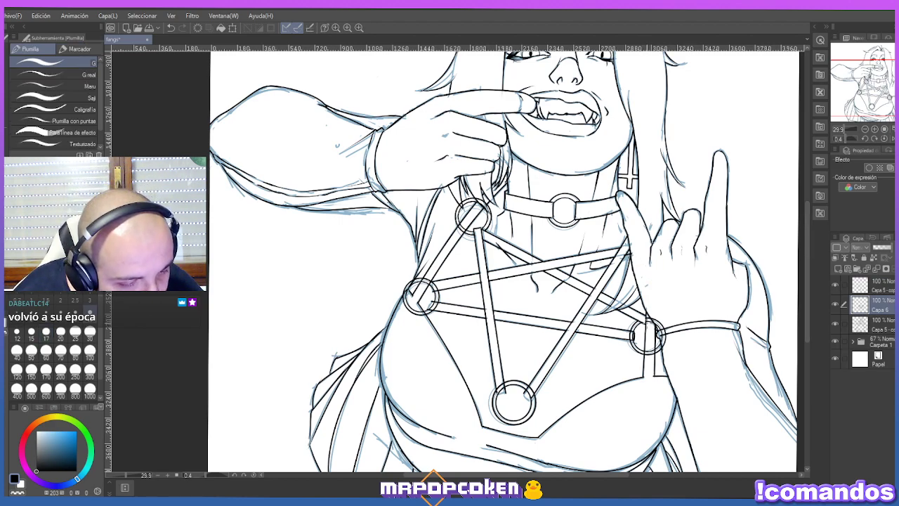
{"action": "key", "text": "ctrl+z"}
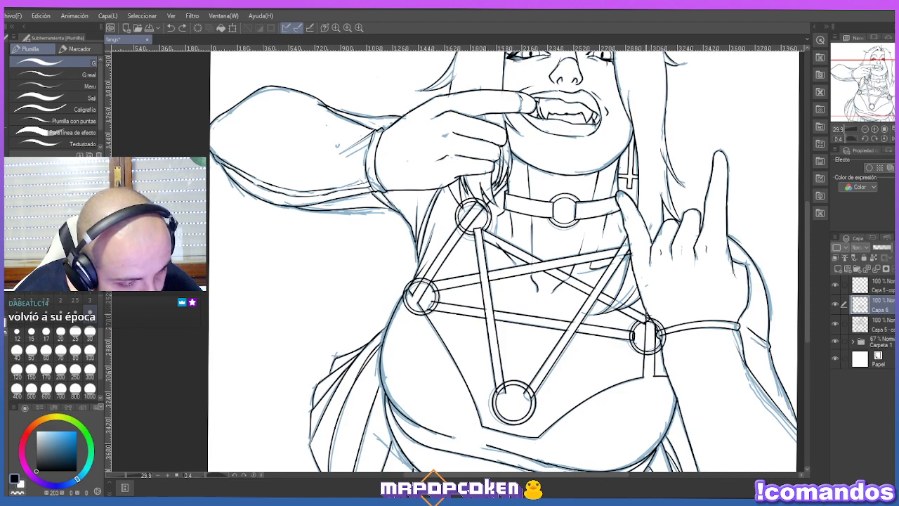
{"action": "left_click_drag", "start_coordinate": [647, 327], "coordinate": [645, 313]}
Erase the part of the lower-right ring that overlaps the wrist, alternating between the lowest line-art layer and the merged ring layer.
{"action": "left_click", "coordinate": [878, 325]}
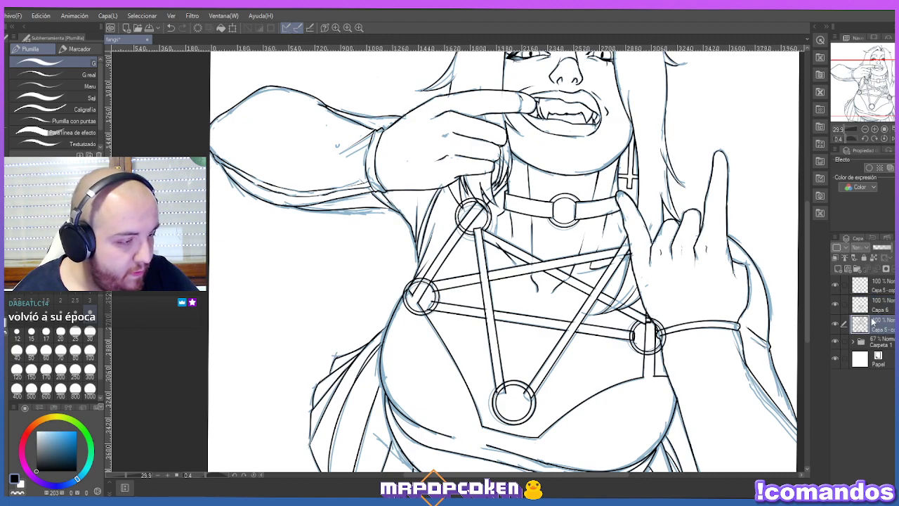
{"action": "key", "text": "e"}
{"action": "left_click", "coordinate": [867, 285]}
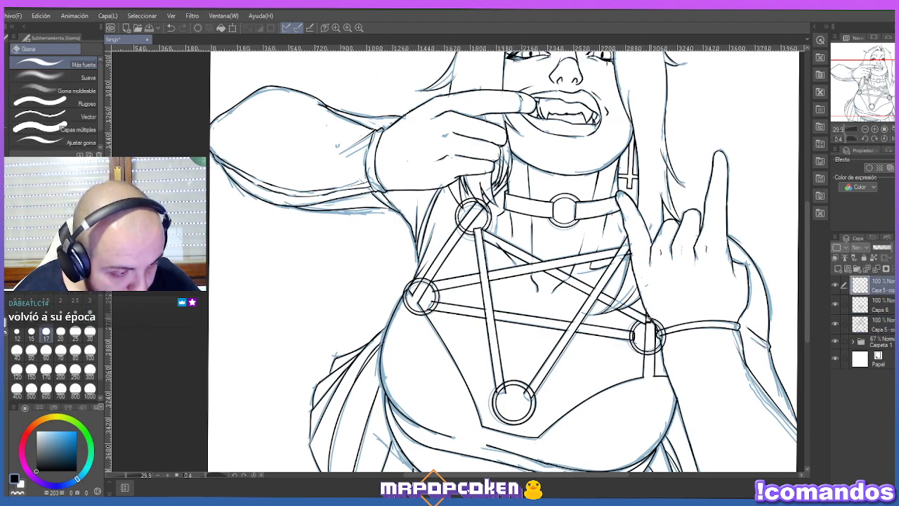
{"action": "left_click", "coordinate": [887, 329]}
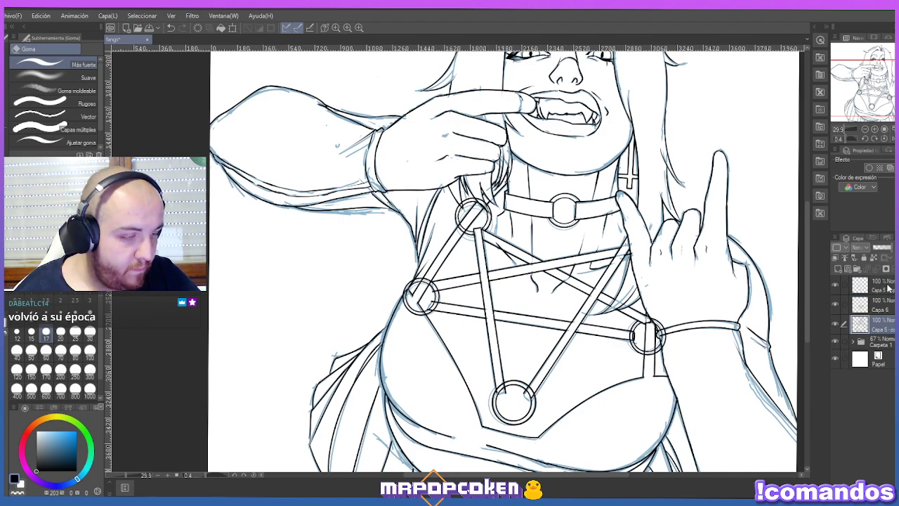
{"action": "left_click", "coordinate": [884, 283]}
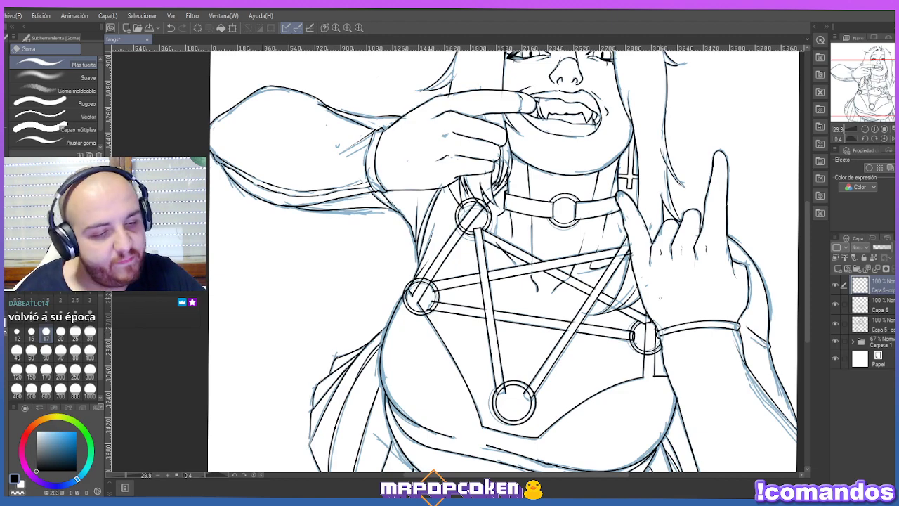
{"action": "left_click", "coordinate": [871, 324]}
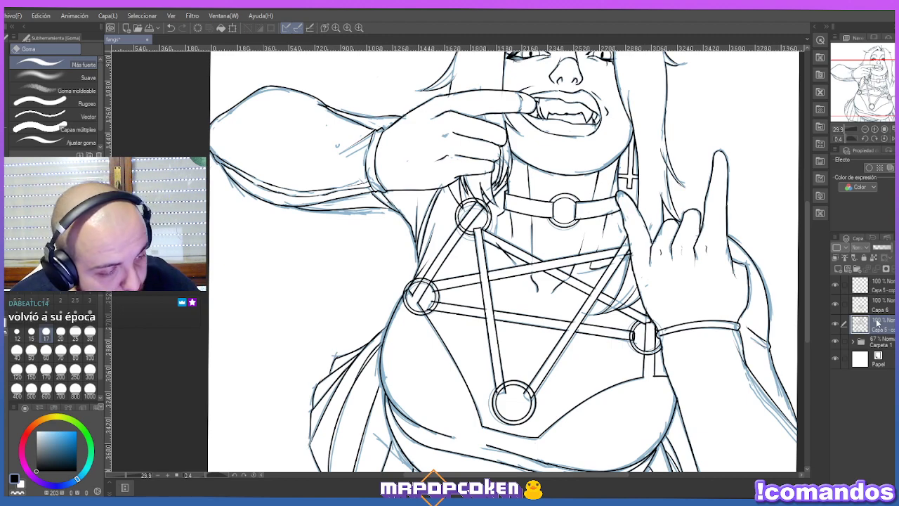
{"action": "left_click", "coordinate": [882, 285]}
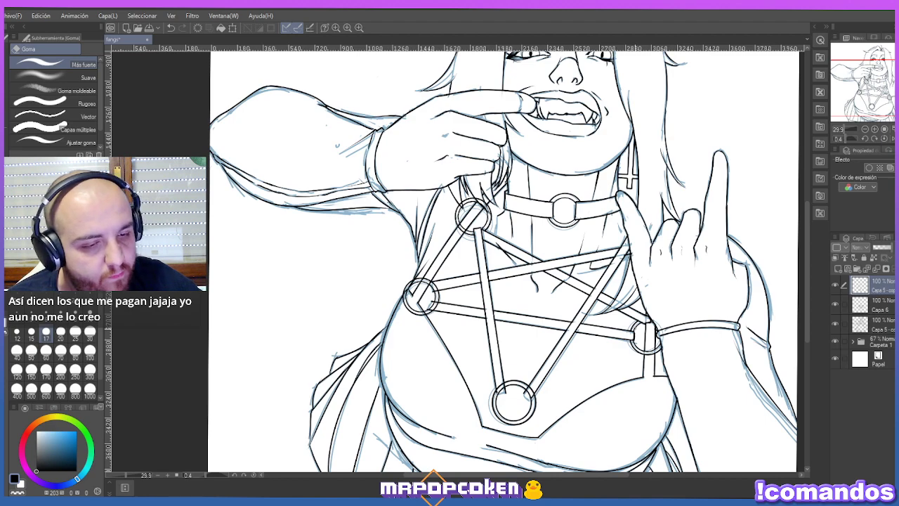
Erase the upper-left, left and bottom ring outlines where the pentagram's bands cross them, on the merged ring layer.
{"action": "left_click", "coordinate": [887, 322]}
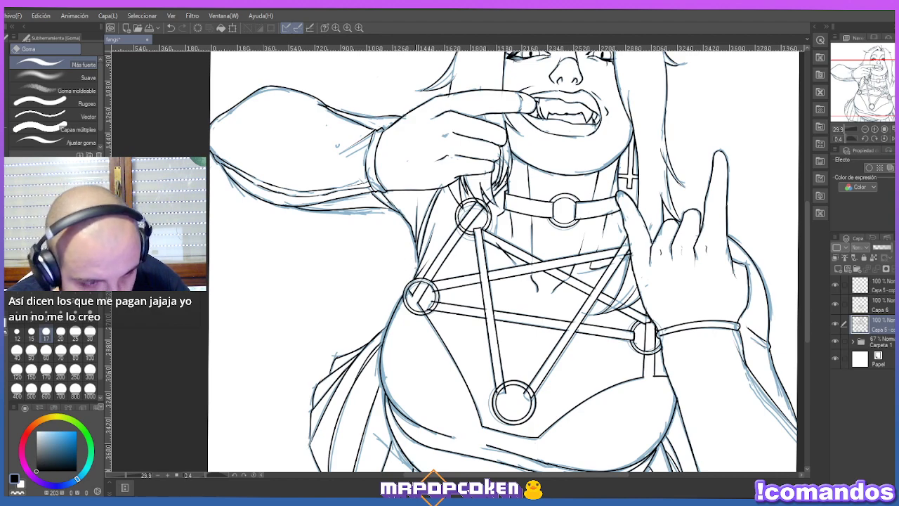
{"action": "key", "text": "p"}
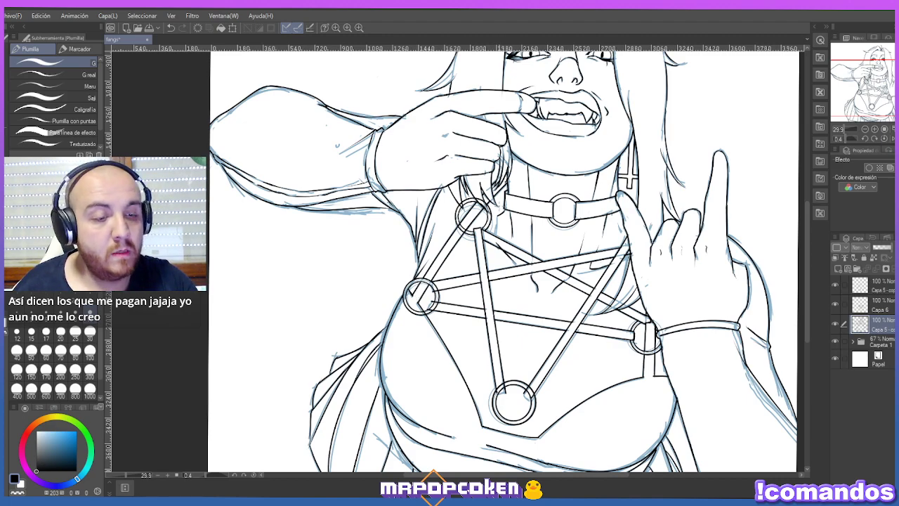
{"action": "key", "text": "e"}
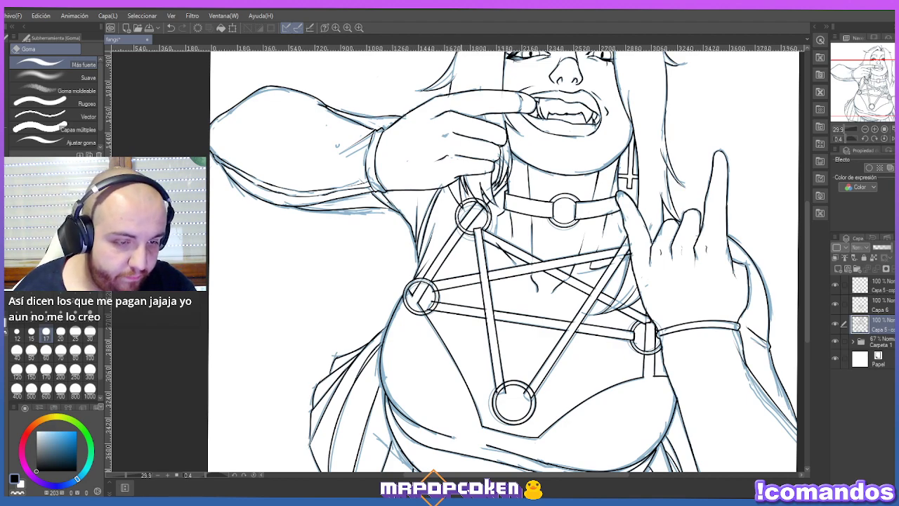
{"action": "left_click", "coordinate": [871, 285]}
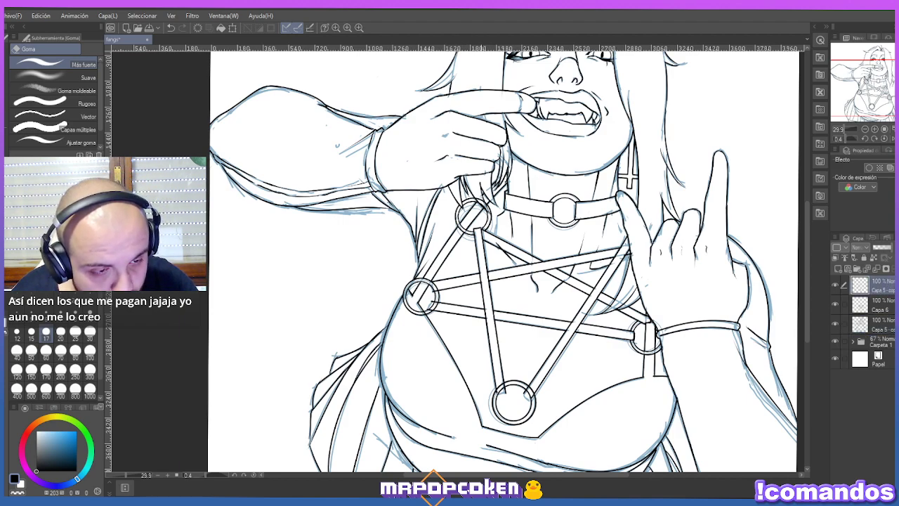
{"action": "mouse_move", "coordinate": [481, 194]}
{"action": "left_mouse_down"}
{"action": "mouse_move", "coordinate": [473, 199]}
{"action": "mouse_move", "coordinate": [481, 208]}
{"action": "left_mouse_up"}
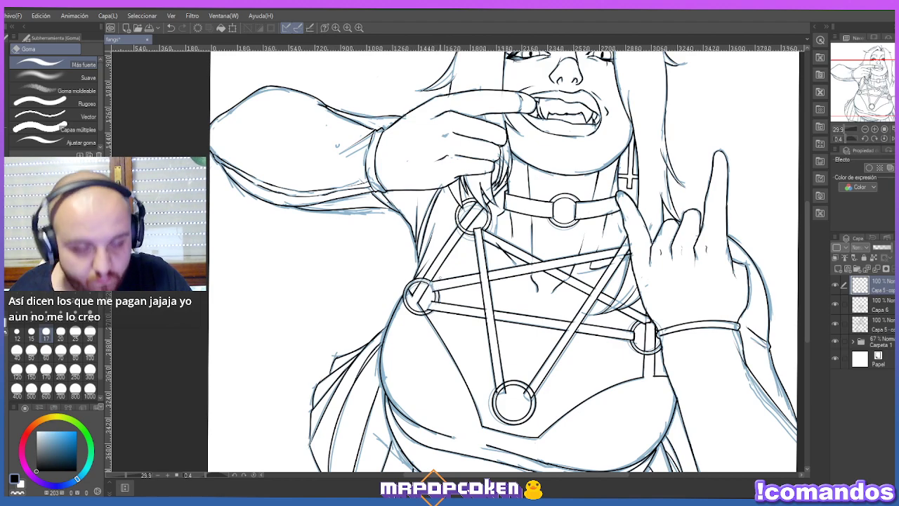
{"action": "key", "text": "p"}
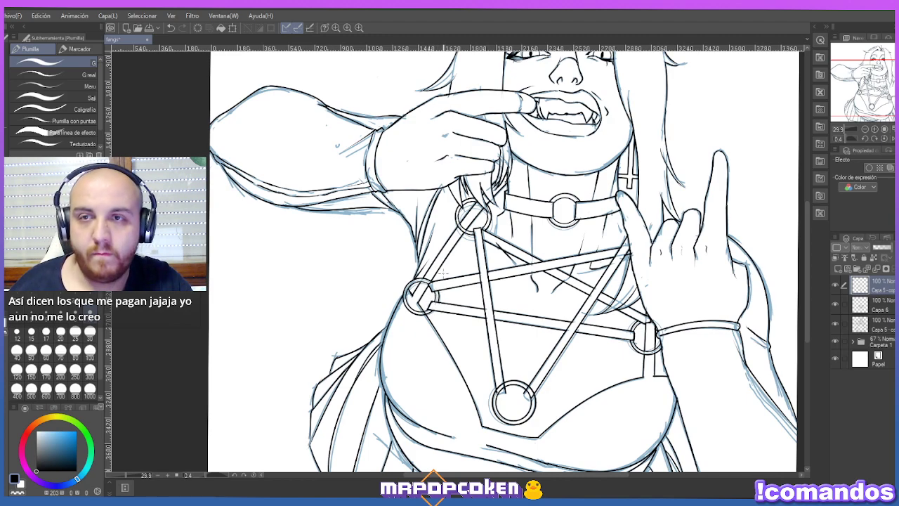
{"action": "key", "text": "e"}
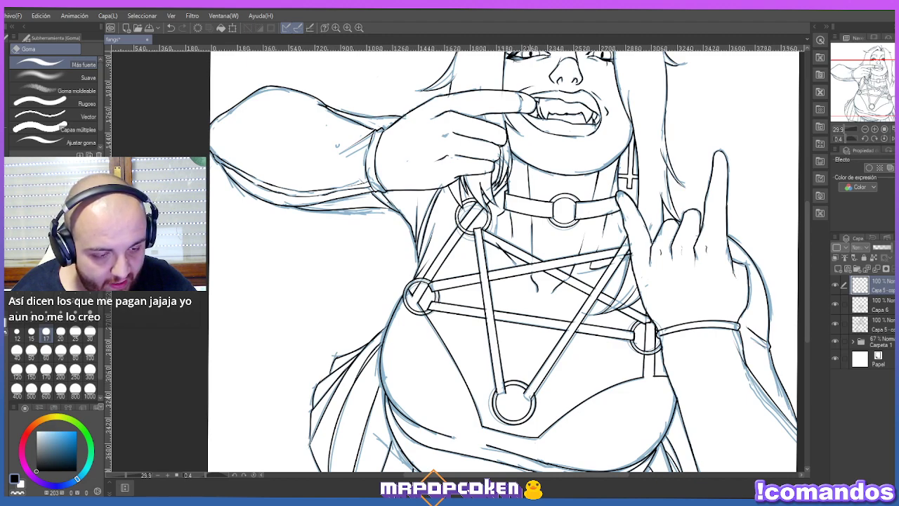
{"action": "key", "text": "p"}
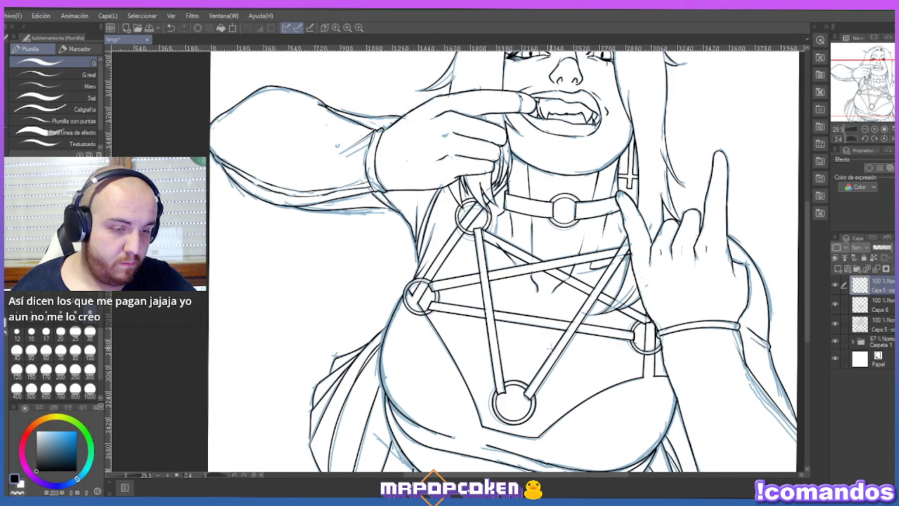
{"action": "scroll", "coordinate": [552, 352], "scroll_direction": "down", "scroll_amount": 1}
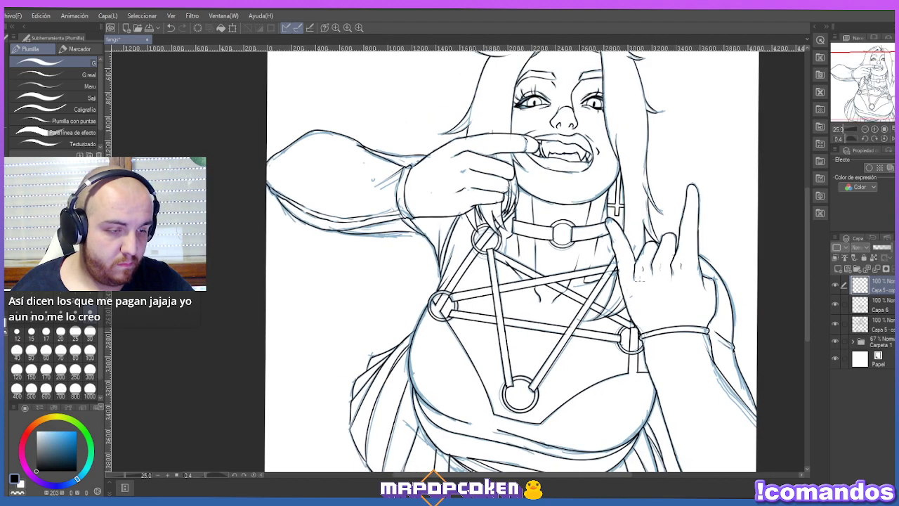
Make the lowest line-art layer active, review the rings against the whole figure and save the drawing.
{"action": "key", "text": "alt+bracketleft"}
{"action": "key", "text": "alt+bracketleft"}
{"action": "key", "text": "e"}
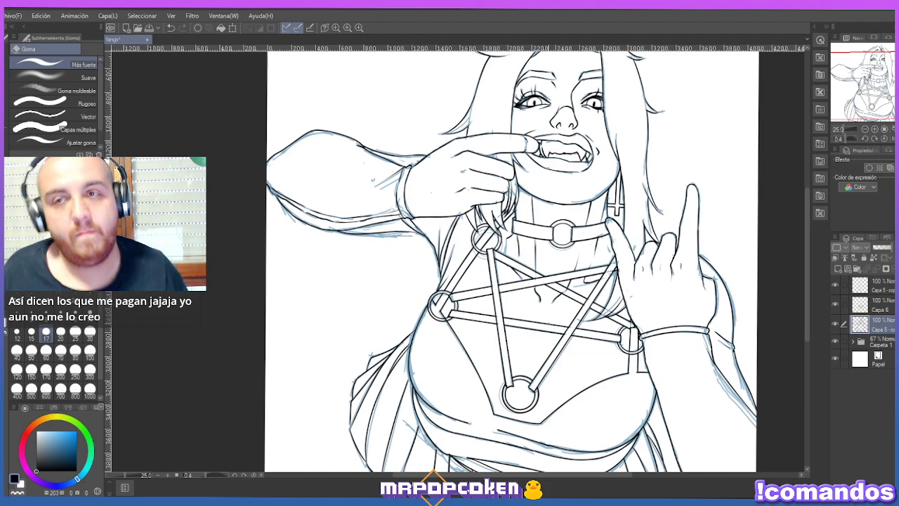
{"action": "scroll", "coordinate": [553, 260], "scroll_direction": "down", "scroll_amount": 2}
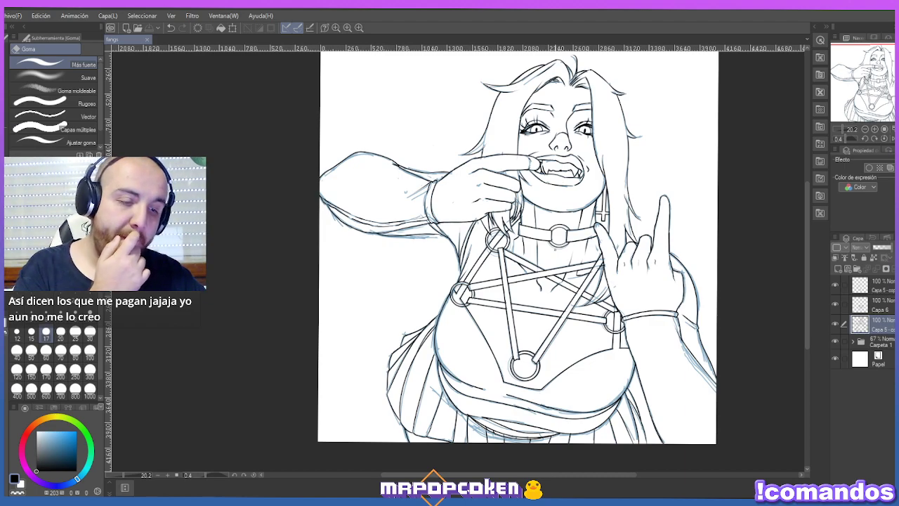
{"action": "key", "text": "o"}
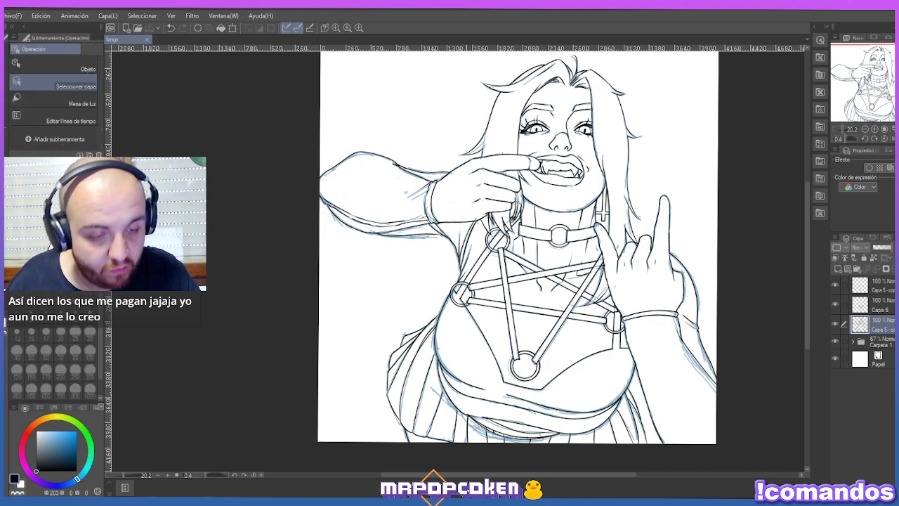
{"action": "key", "text": "e"}
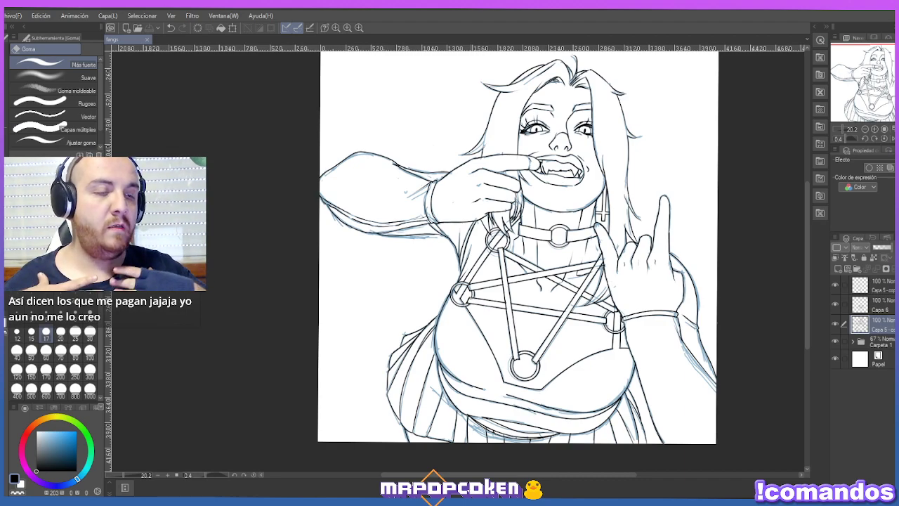
Create a new layer above the merged ring layer for drawing shapes with the Figure tool.
{"action": "left_click", "coordinate": [874, 287]}
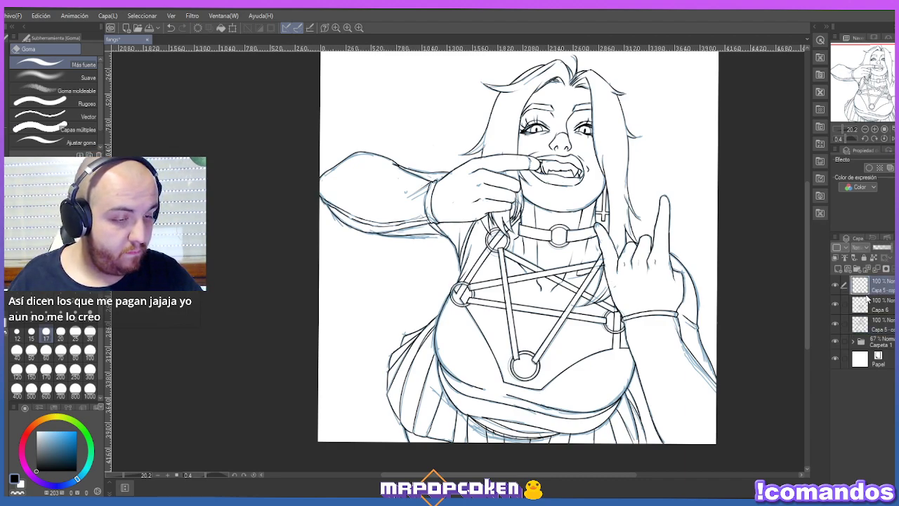
{"action": "left_click", "coordinate": [838, 269]}
{"action": "key", "text": "u"}
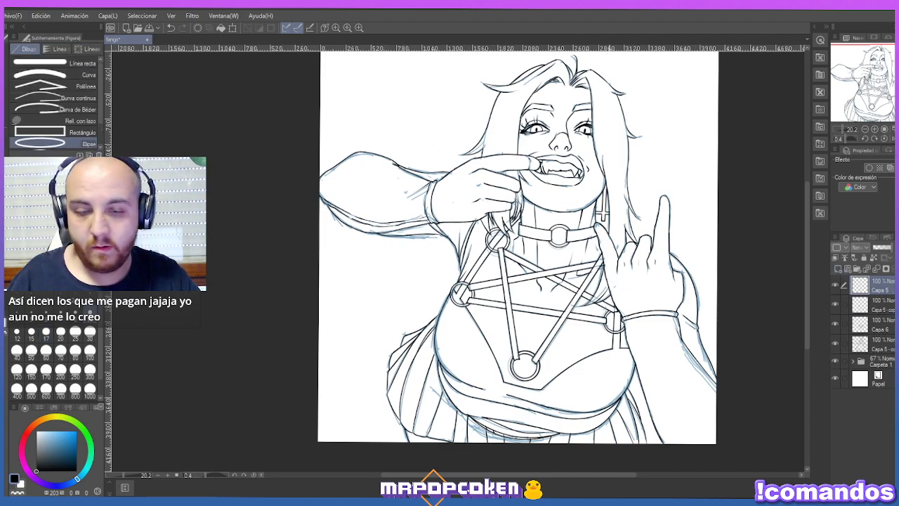
{"action": "scroll", "coordinate": [546, 400], "scroll_direction": "up", "scroll_amount": 2}
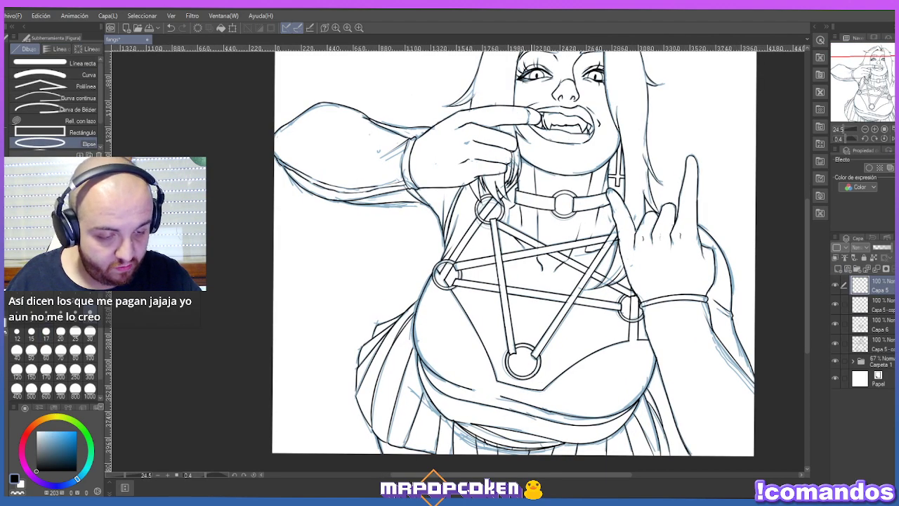
{"action": "left_click_drag", "start_coordinate": [527, 374], "coordinate": [546, 401]}
{"action": "key", "text": "ctrl+z"}
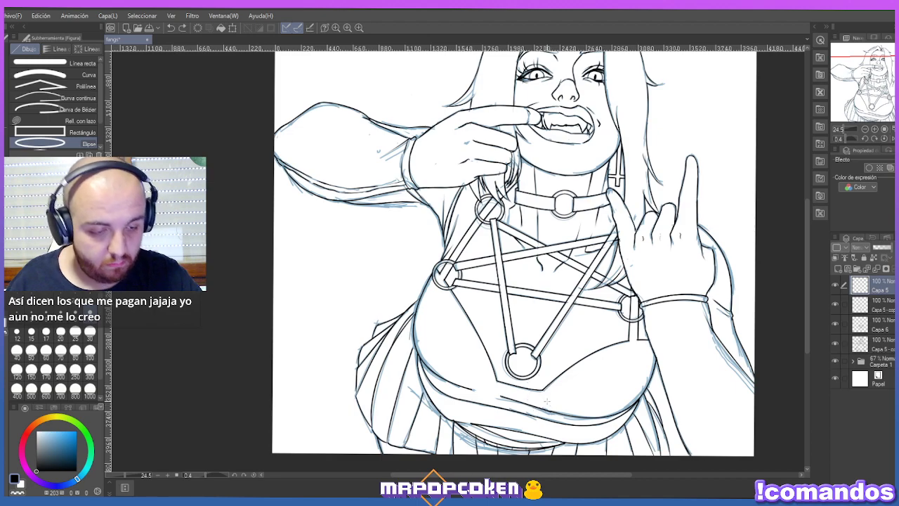
Draw a strap with two parallel Curve lines from the bottom ring diagonally down to the right across the bust.
{"action": "left_click", "coordinate": [73, 75]}
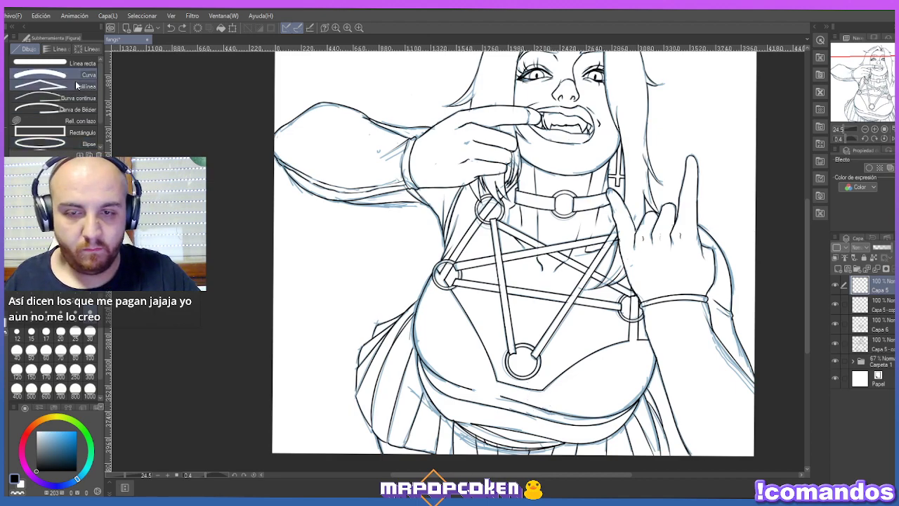
{"action": "left_click_drag", "start_coordinate": [527, 374], "coordinate": [550, 413]}
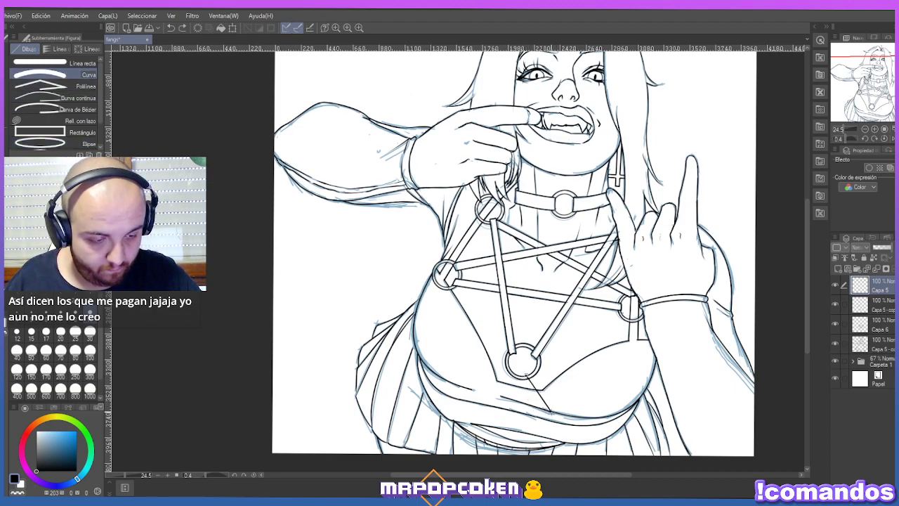
{"action": "left_click", "coordinate": [542, 394]}
{"action": "left_click_drag", "start_coordinate": [533, 373], "coordinate": [563, 415]}
{"action": "left_click", "coordinate": [555, 404]}
{"action": "key", "text": "ctrl+z"}
{"action": "left_click_drag", "start_coordinate": [534, 374], "coordinate": [560, 413]}
{"action": "left_click", "coordinate": [552, 404]}
Draw the curved strap line from the bottom ring's lower left side outward over the left cup.
{"action": "mouse_move", "coordinate": [507, 369]}
{"action": "left_mouse_down"}
{"action": "mouse_move", "coordinate": [465, 385]}
{"action": "mouse_move", "coordinate": [515, 373]}
{"action": "left_mouse_up"}
{"action": "left_click", "coordinate": [475, 390]}
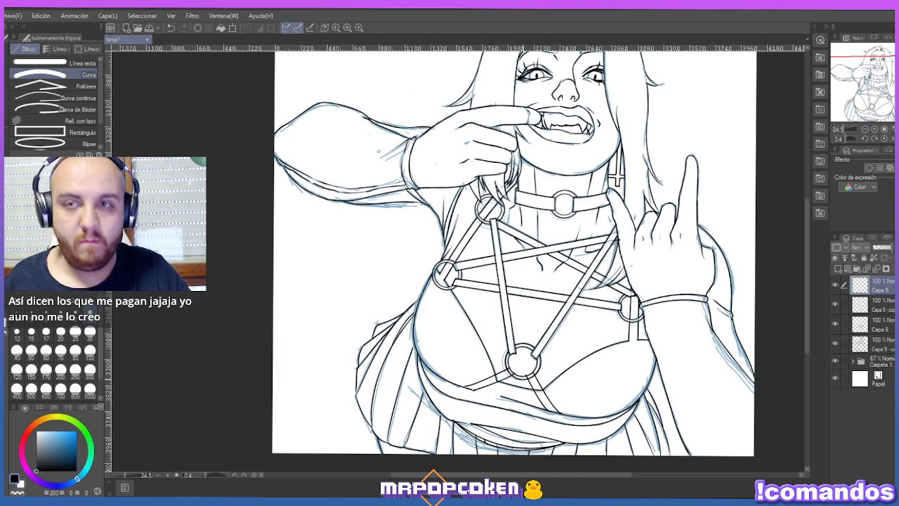
{"action": "key", "text": "p"}
{"action": "scroll", "coordinate": [457, 371], "scroll_direction": "up", "scroll_amount": 2}
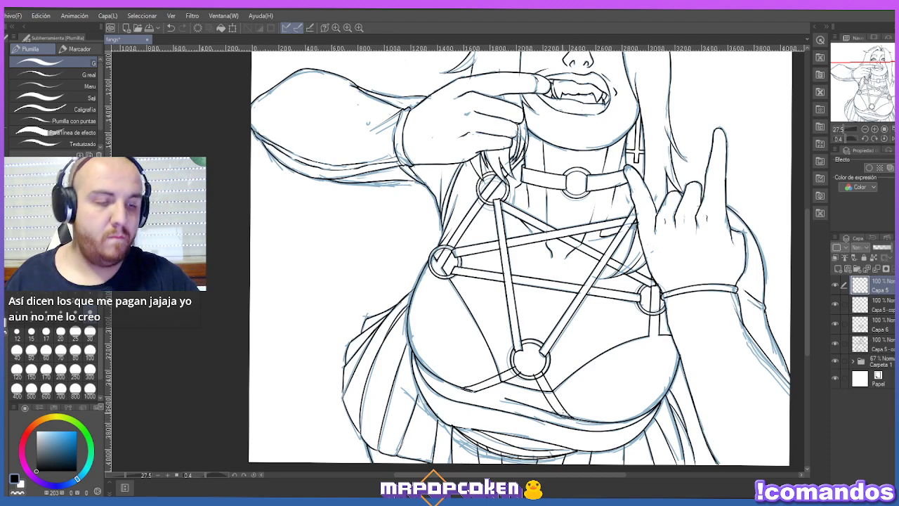
Erase the lines overlapping the new straps around the bottom ring, on the merged ring layer and the lowest line-art layer.
{"action": "key", "text": "e"}
{"action": "left_click", "coordinate": [868, 304]}
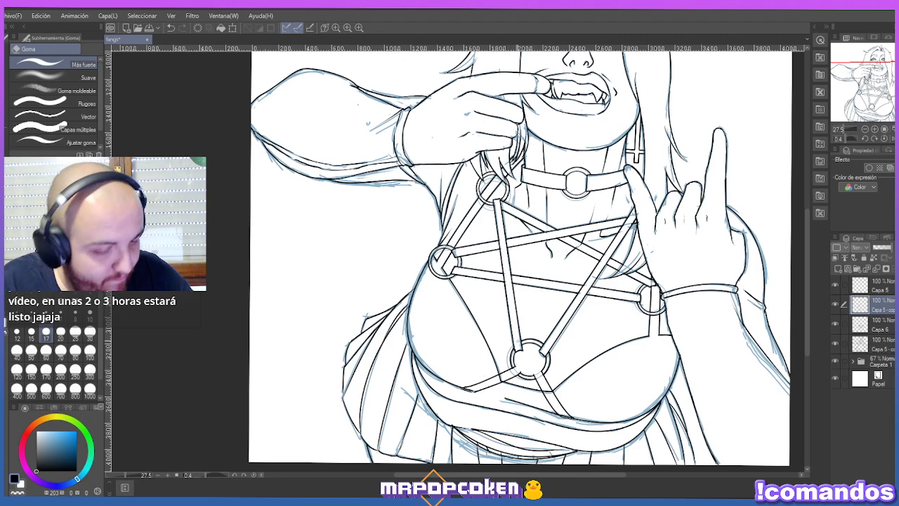
{"action": "left_click", "coordinate": [889, 344]}
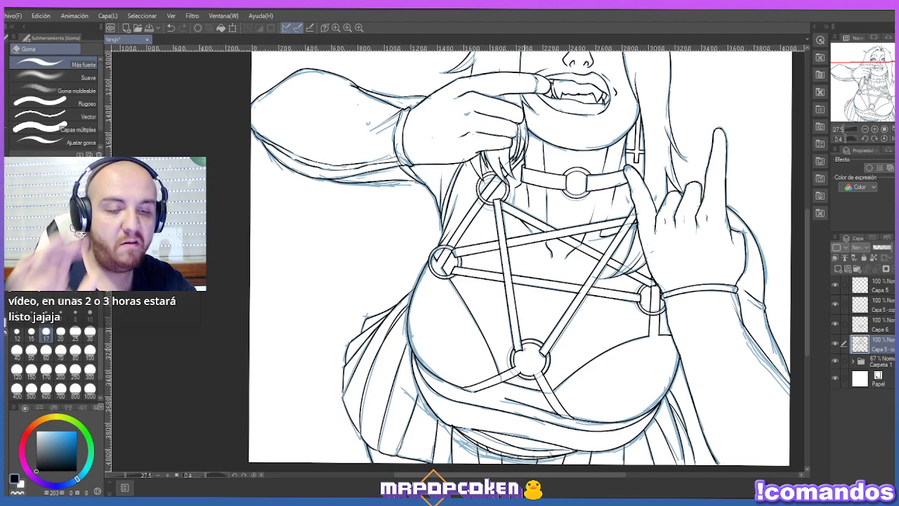
Touch up the ends of the bottom ring's straps with the G pen and the hard eraser on the lowest line-art layer.
{"action": "key", "text": "p"}
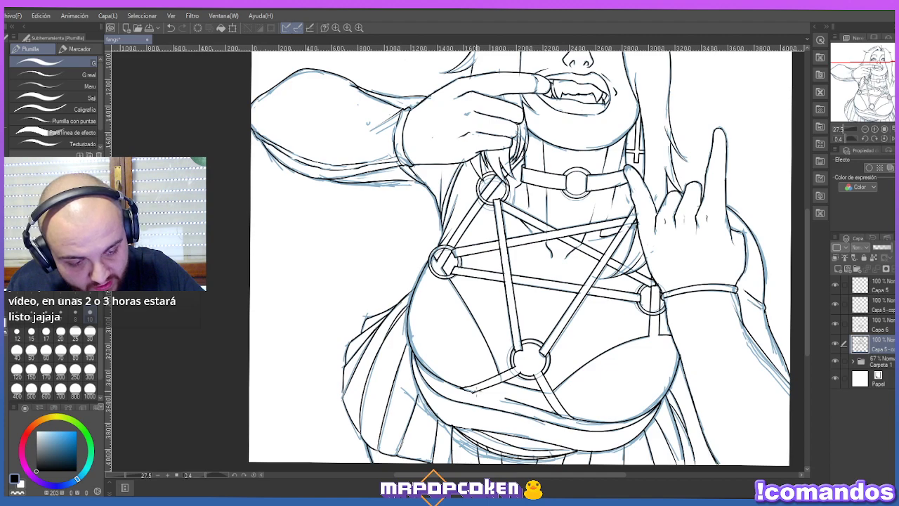
{"action": "key", "text": "e"}
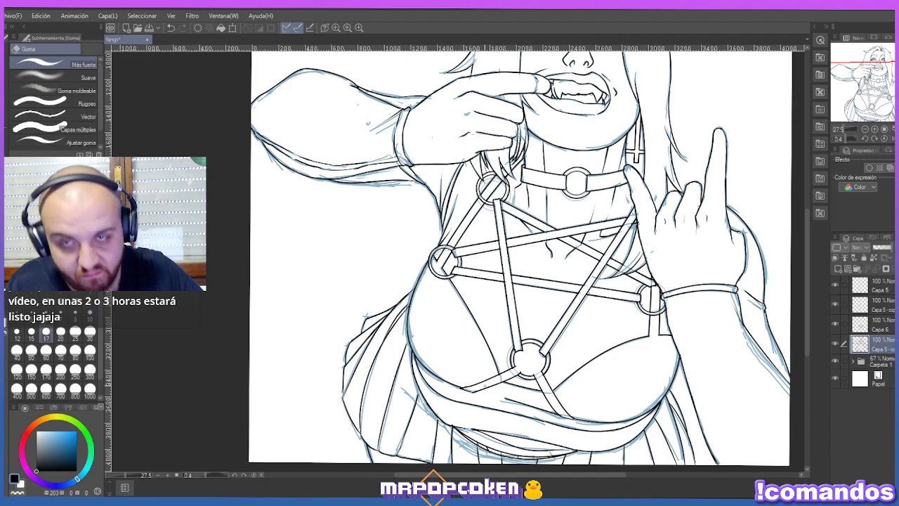
{"action": "scroll", "coordinate": [539, 309], "scroll_direction": "down", "scroll_amount": 2}
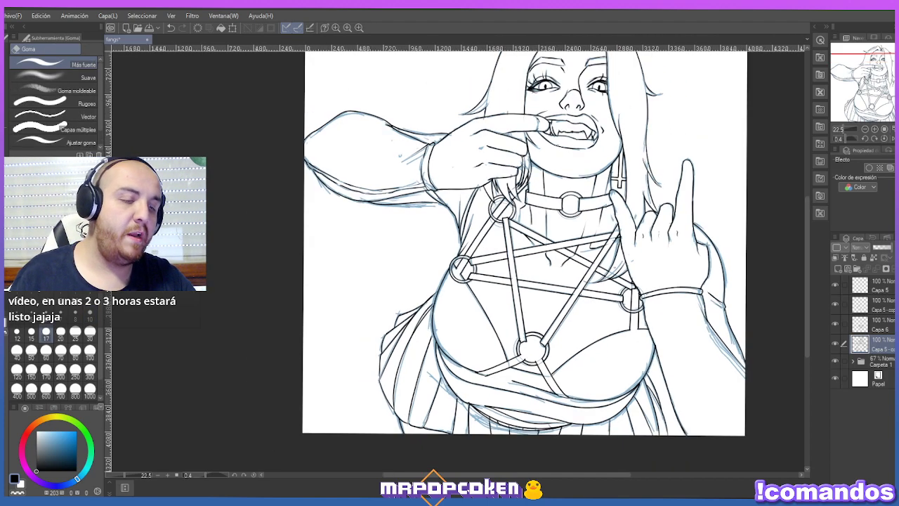
{"action": "scroll", "coordinate": [549, 314], "scroll_direction": "up", "scroll_amount": 3}
{"action": "key", "text": "p"}
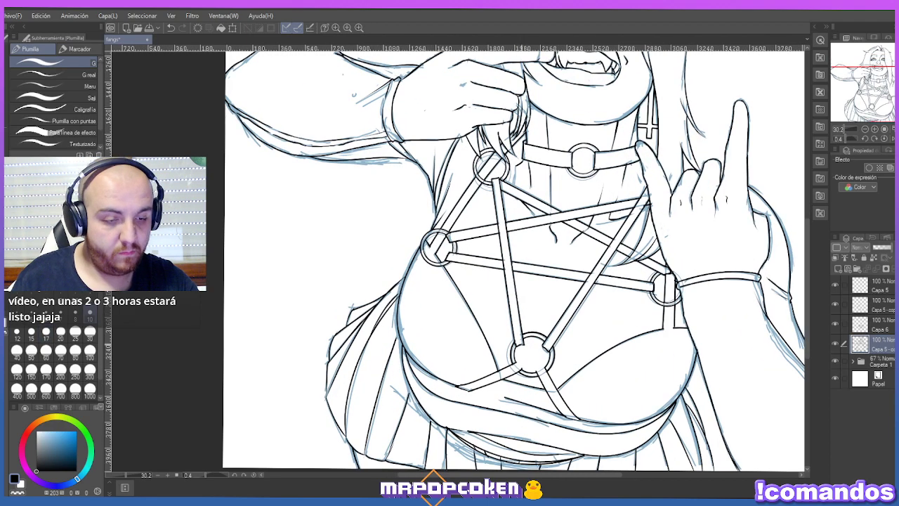
{"action": "scroll", "coordinate": [513, 331], "scroll_direction": "up", "scroll_amount": 1}
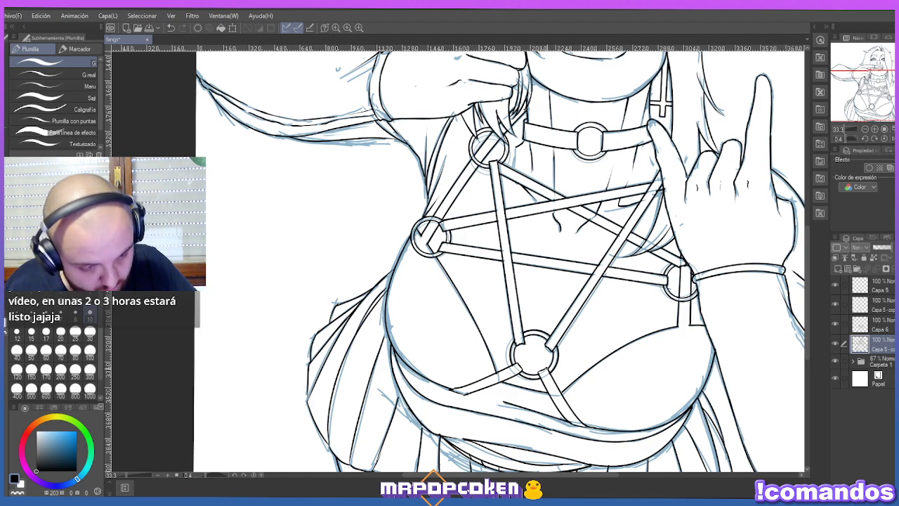
{"action": "scroll", "coordinate": [597, 309], "scroll_direction": "down", "scroll_amount": 3}
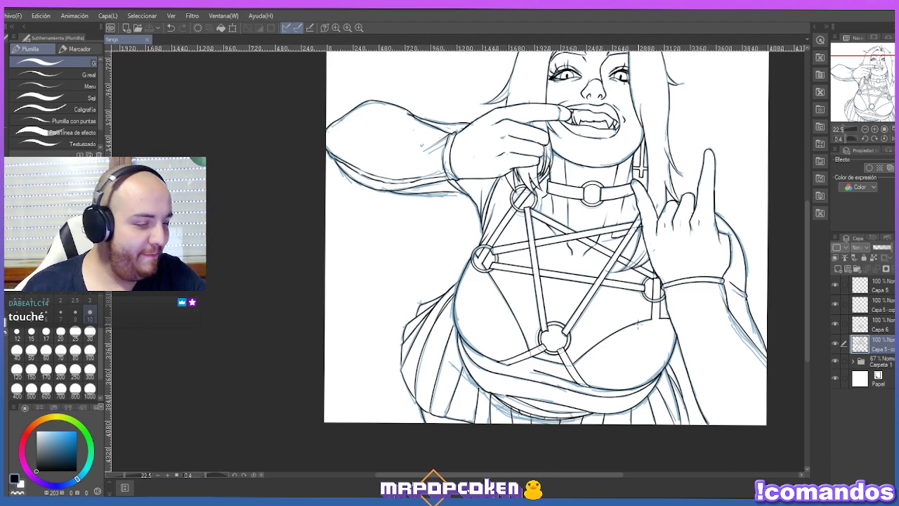
Erase the small overlap on the outer edge of the pentagram's left ring on the ring layer.
{"action": "scroll", "coordinate": [475, 238], "scroll_direction": "up", "scroll_amount": 3}
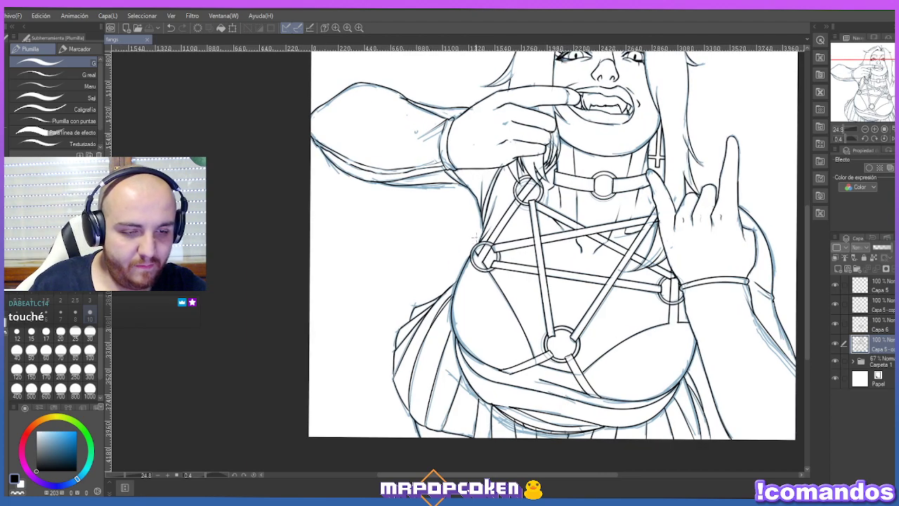
{"action": "scroll", "coordinate": [474, 227], "scroll_direction": "up", "scroll_amount": 1}
{"action": "key", "text": "e"}
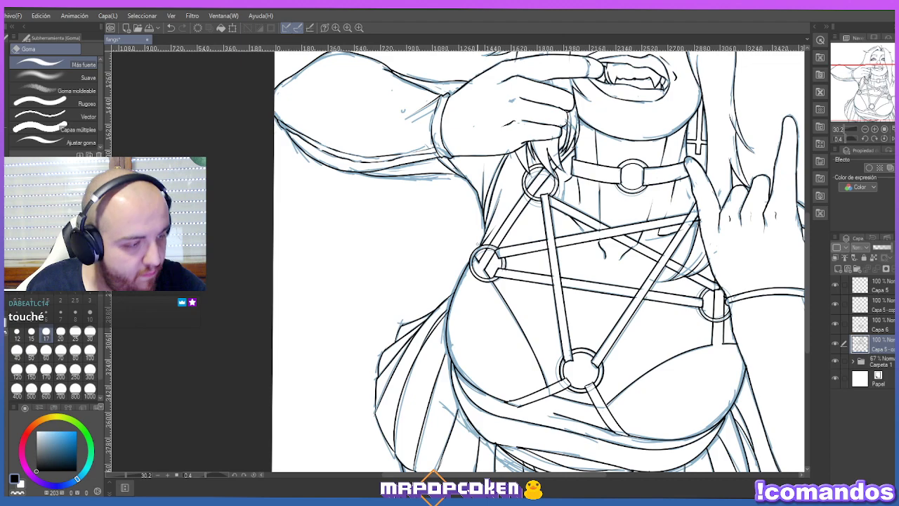
{"action": "left_click", "coordinate": [880, 302]}
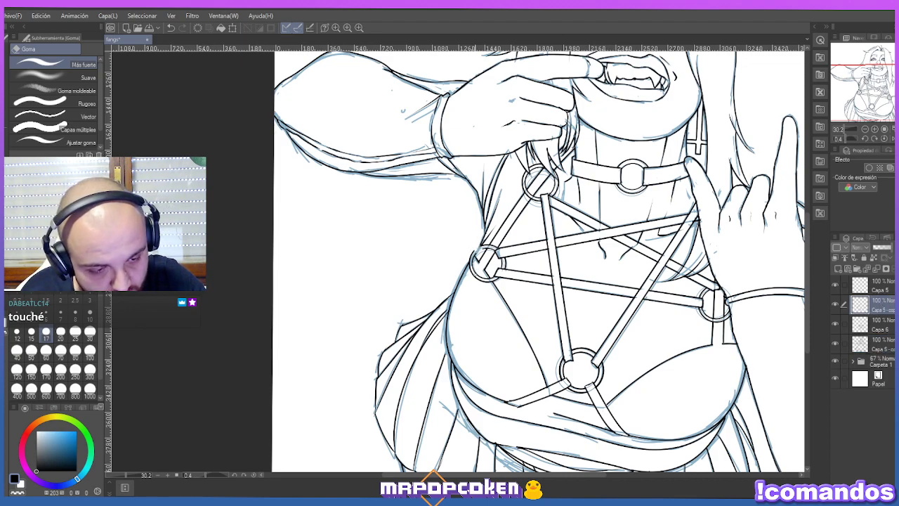
{"action": "left_click_drag", "start_coordinate": [477, 276], "coordinate": [477, 278]}
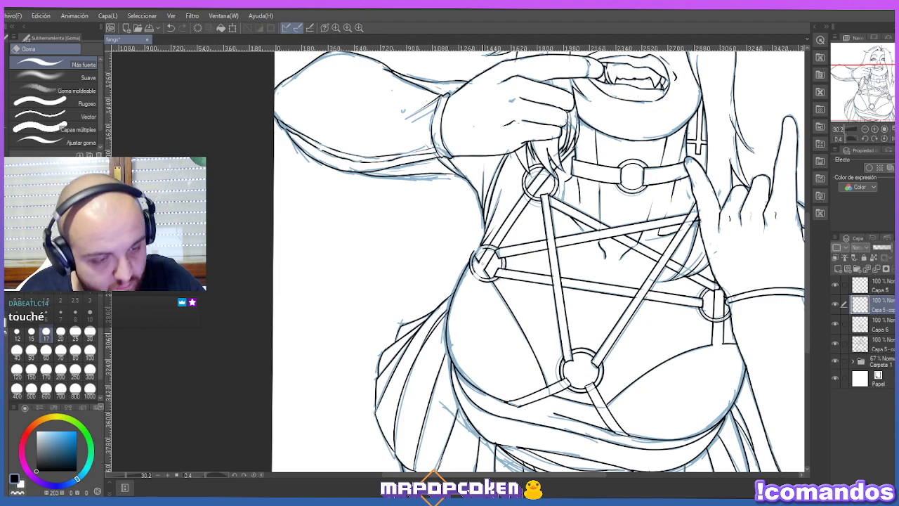
Draw a short strap with two Curve lines on layer Capa 5, from the left ring diagonally down to the bust's outer edge.
{"action": "left_click", "coordinate": [878, 287]}
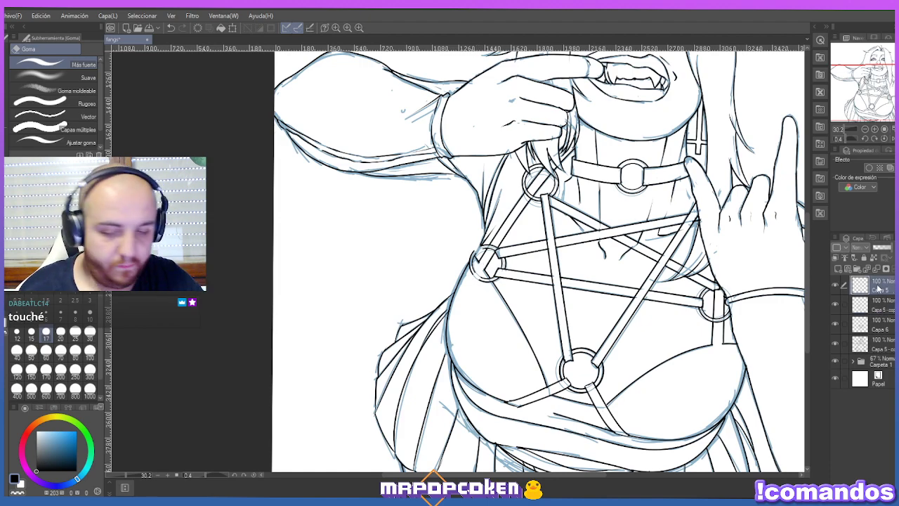
{"action": "key", "text": "u"}
{"action": "scroll", "coordinate": [479, 250], "scroll_direction": "up", "scroll_amount": 2}
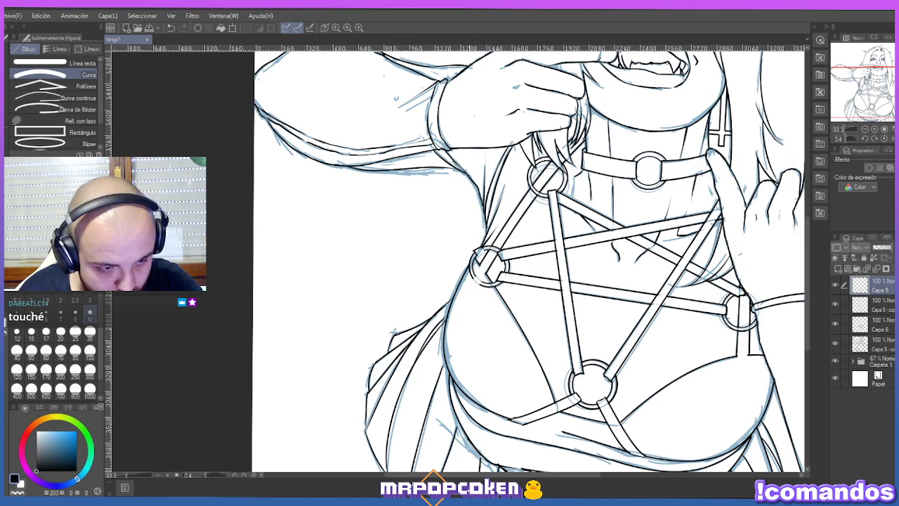
{"action": "key", "text": "e"}
{"action": "key", "text": "p"}
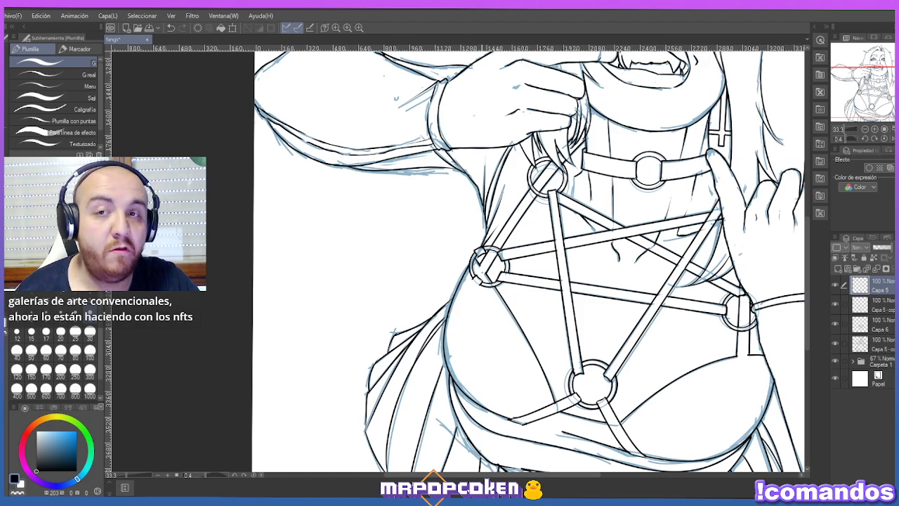
{"action": "key", "text": "u"}
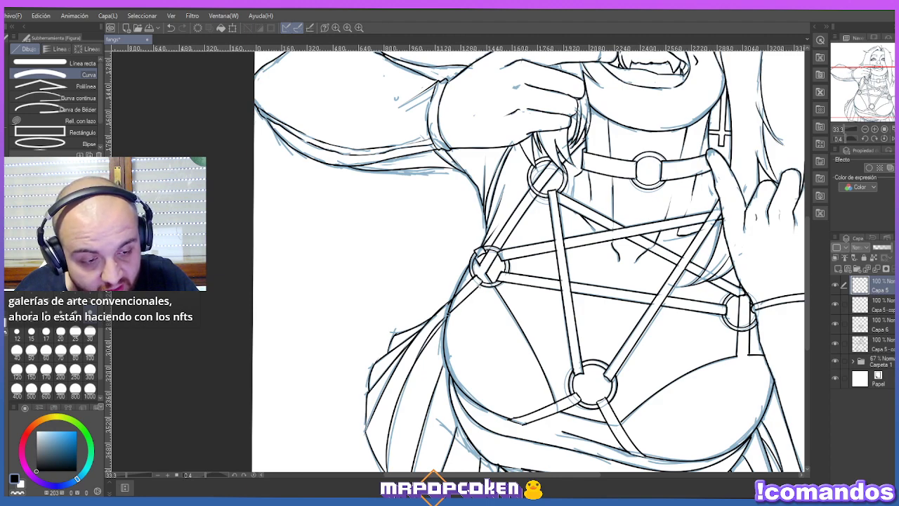
Clean up the body contour around the left ring's new strap with the eraser and G pen on the lowest line-art layer.
{"action": "key", "text": "e"}
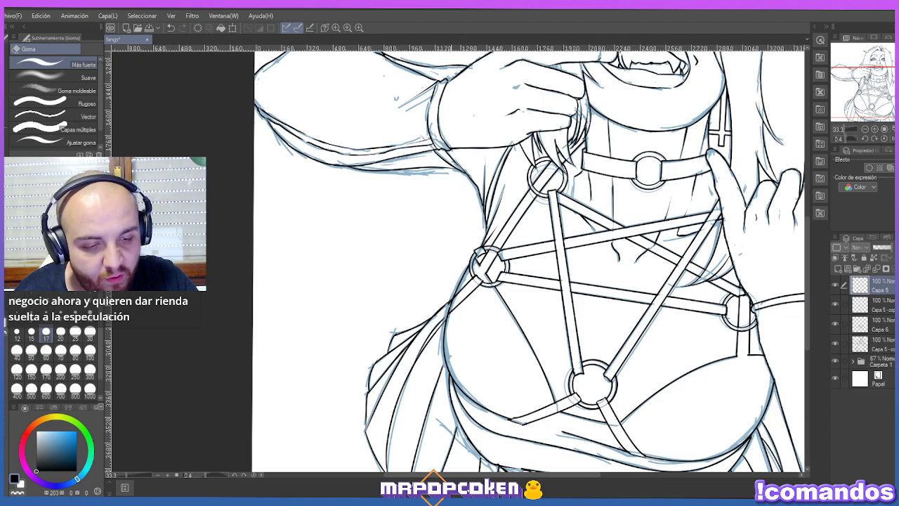
{"action": "left_click", "coordinate": [458, 288], "text": "ctrl+shift"}
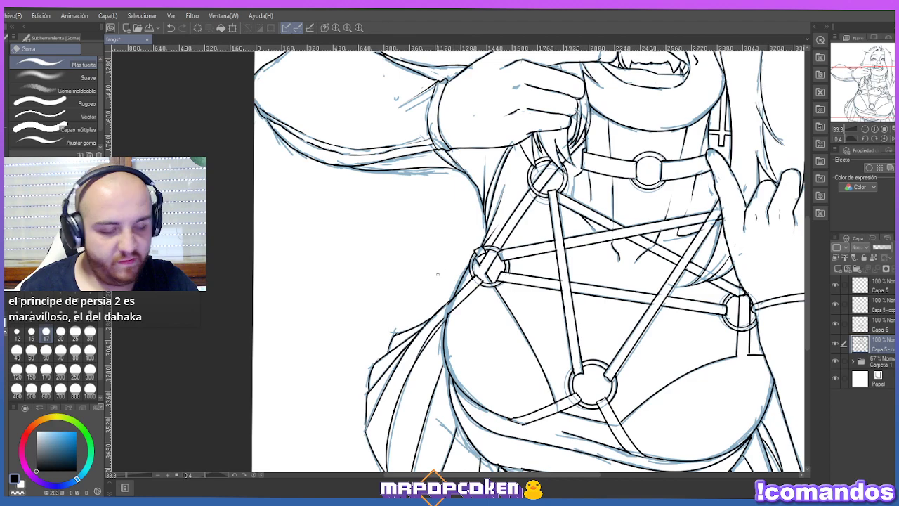
{"action": "key", "text": "p"}
{"action": "scroll", "coordinate": [430, 298], "scroll_direction": "up", "scroll_amount": 2}
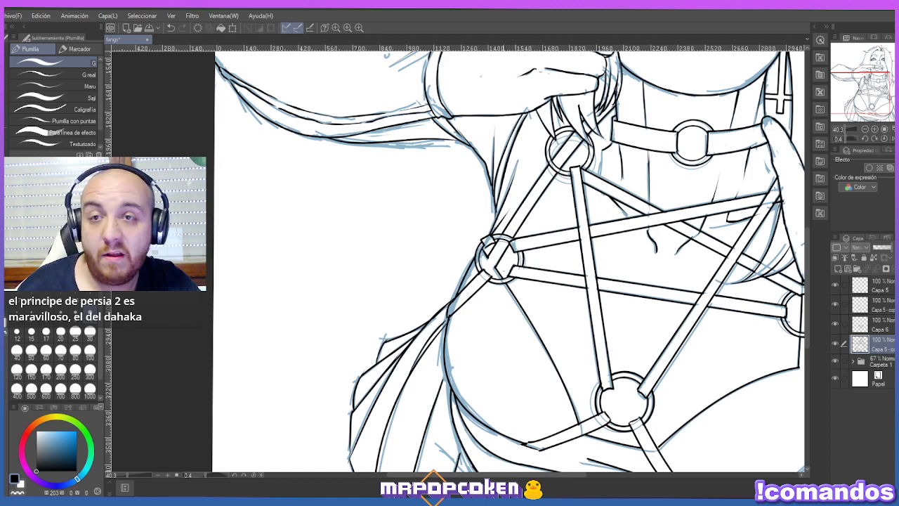
{"action": "scroll", "coordinate": [498, 256], "scroll_direction": "down", "scroll_amount": 1}
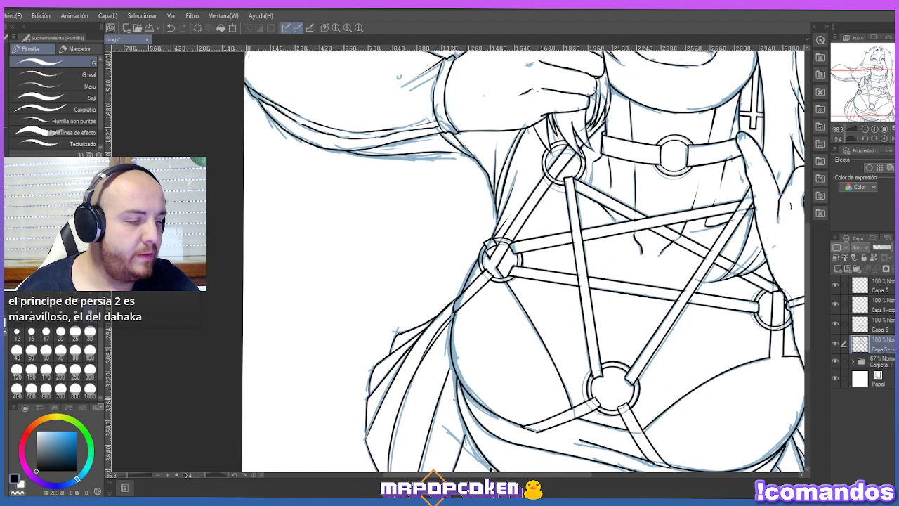
{"action": "scroll", "coordinate": [497, 257], "scroll_direction": "up", "scroll_amount": 1}
{"action": "key", "text": "e"}
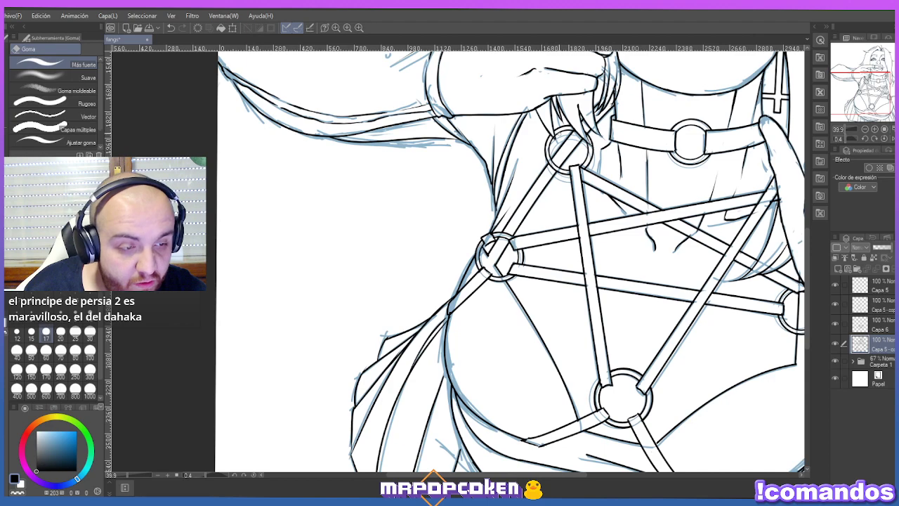
Tidy the overlaps at the left ring on the ring layer and reselect Capa 5 with the Curve tool.
{"action": "left_click", "coordinate": [879, 304]}
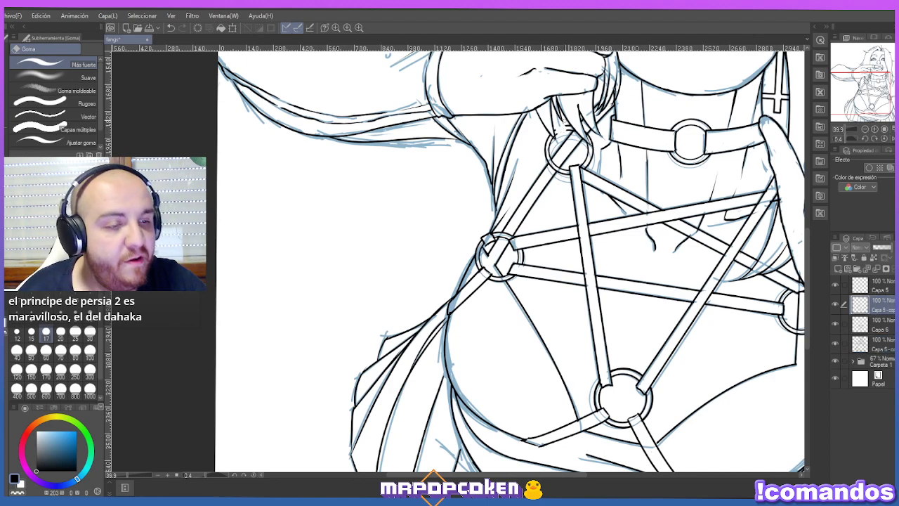
{"action": "scroll", "coordinate": [565, 121], "scroll_direction": "down", "scroll_amount": 1}
{"action": "left_click", "coordinate": [871, 284]}
{"action": "left_click_drag", "start_coordinate": [810, 260], "coordinate": [809, 222]}
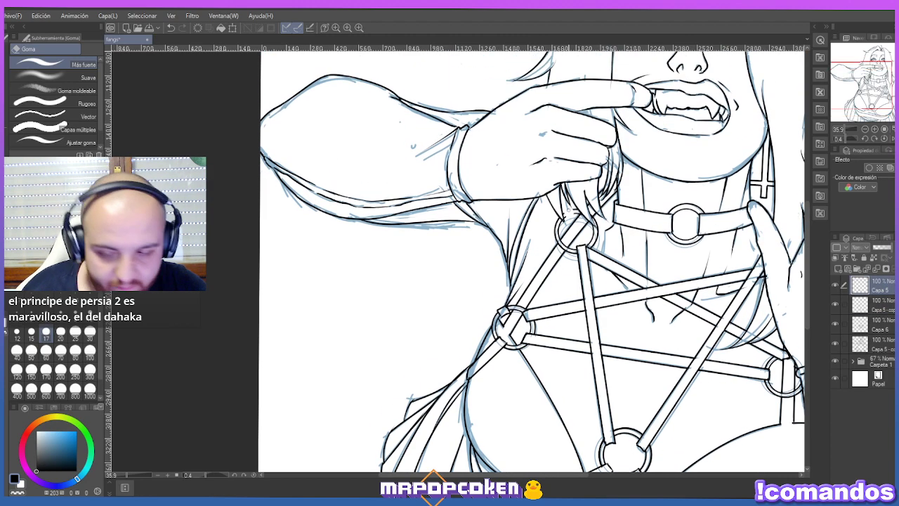
{"action": "key", "text": "u"}
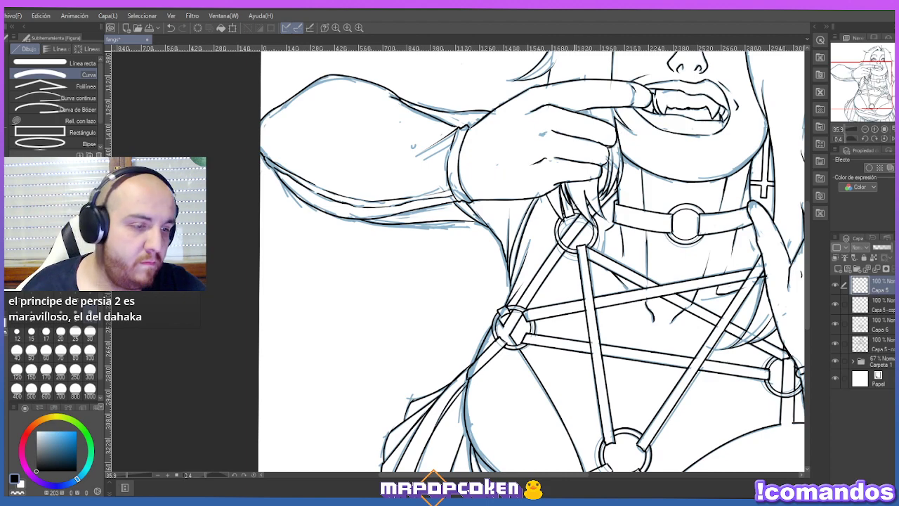
{"action": "scroll", "coordinate": [569, 174], "scroll_direction": "down", "scroll_amount": 3}
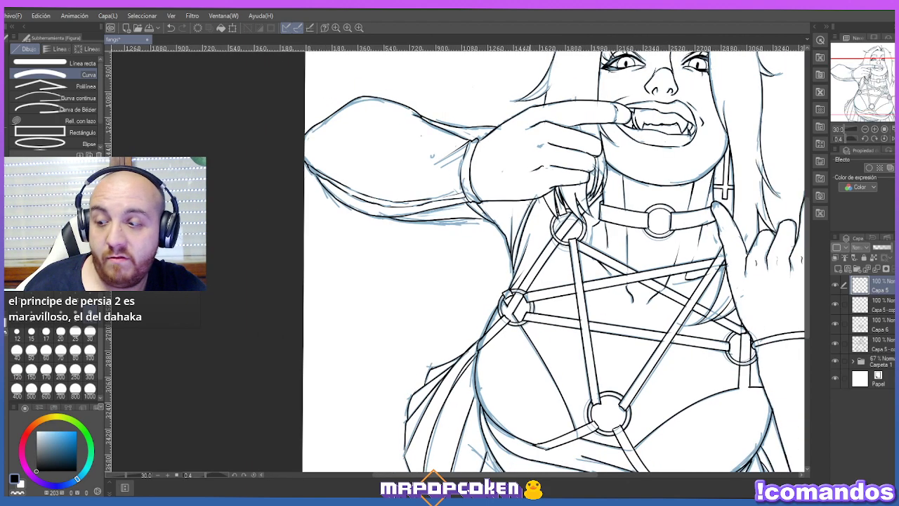
{"action": "scroll", "coordinate": [563, 174], "scroll_direction": "down", "scroll_amount": 2}
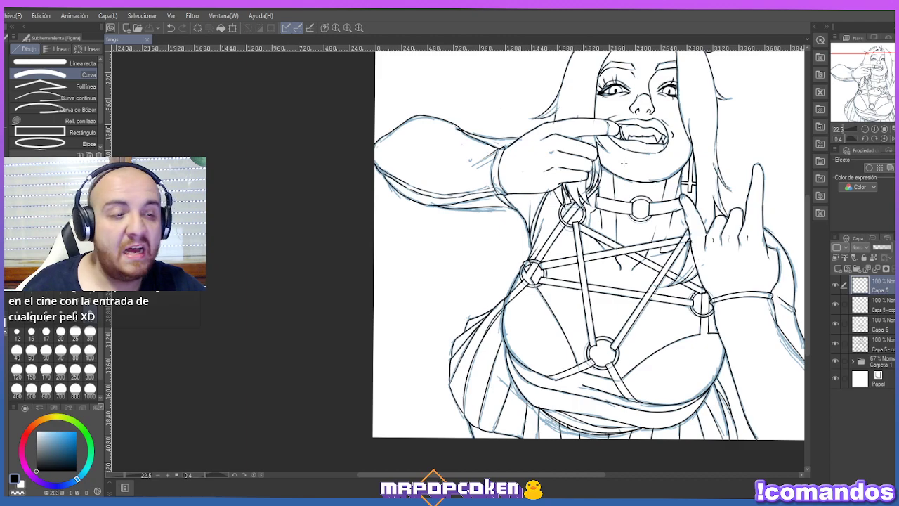
{"action": "scroll", "coordinate": [623, 163], "scroll_direction": "down", "scroll_amount": 2}
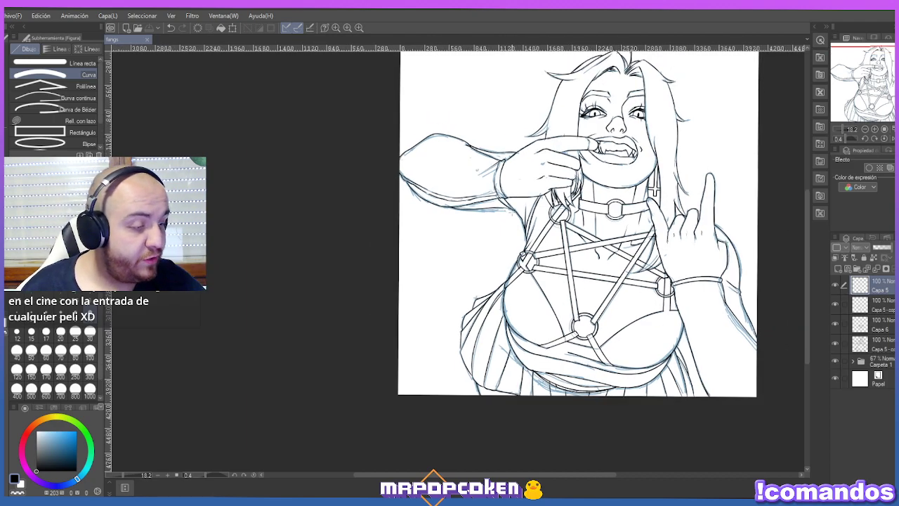
Erase the overlapping lines around the right ring on the ring layer, and make the lowest line-art layer active.
{"action": "left_click", "coordinate": [883, 309]}
{"action": "key", "text": "e"}
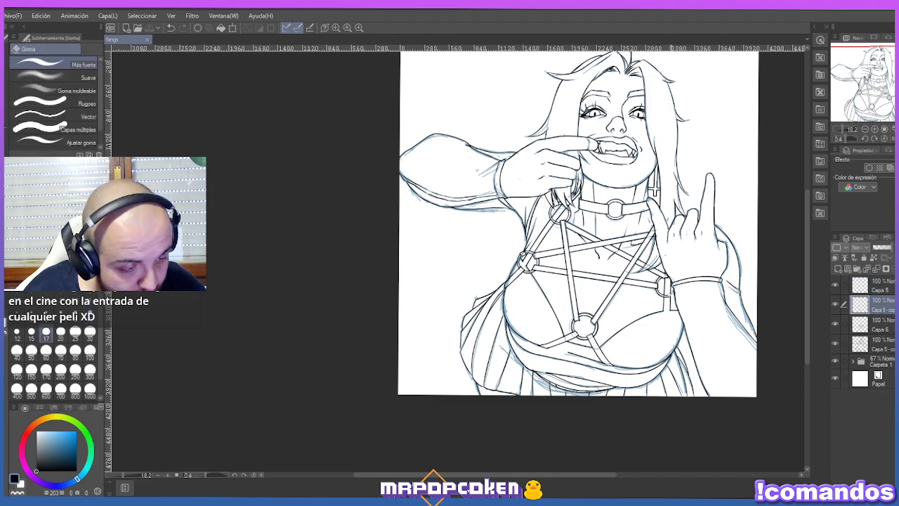
{"action": "left_click", "coordinate": [884, 343]}
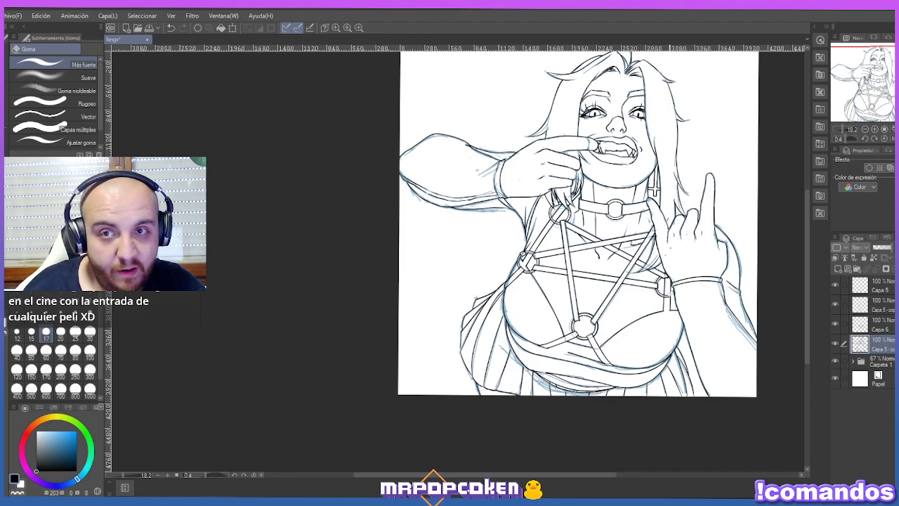
{"action": "scroll", "coordinate": [677, 273], "scroll_direction": "up", "scroll_amount": 4}
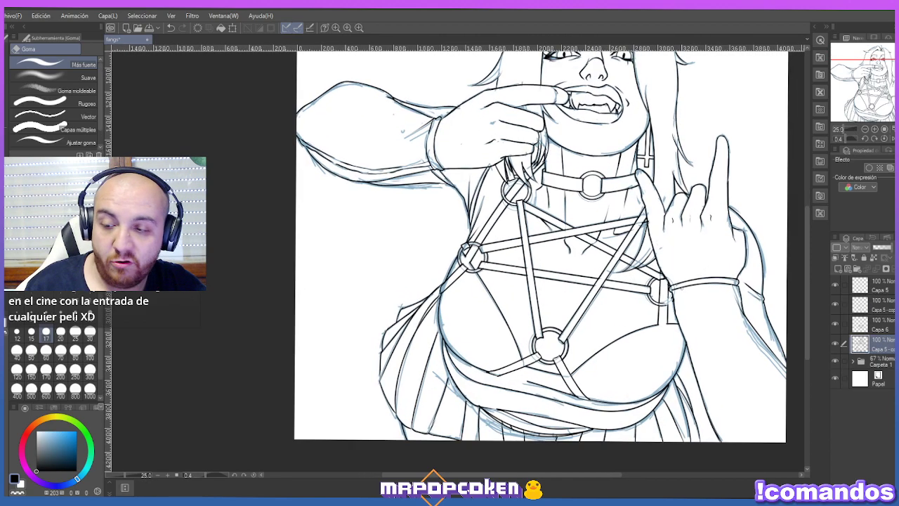
Add a Curve line below the right ring along the forearm and erase its excess around the short strap on the lowest line-art layer.
{"action": "key", "text": "u"}
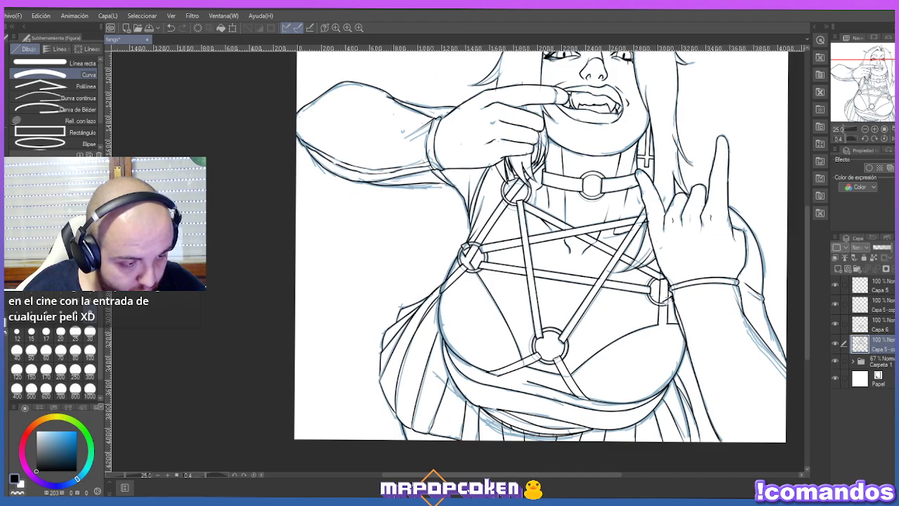
{"action": "left_click_drag", "start_coordinate": [663, 300], "coordinate": [680, 355]}
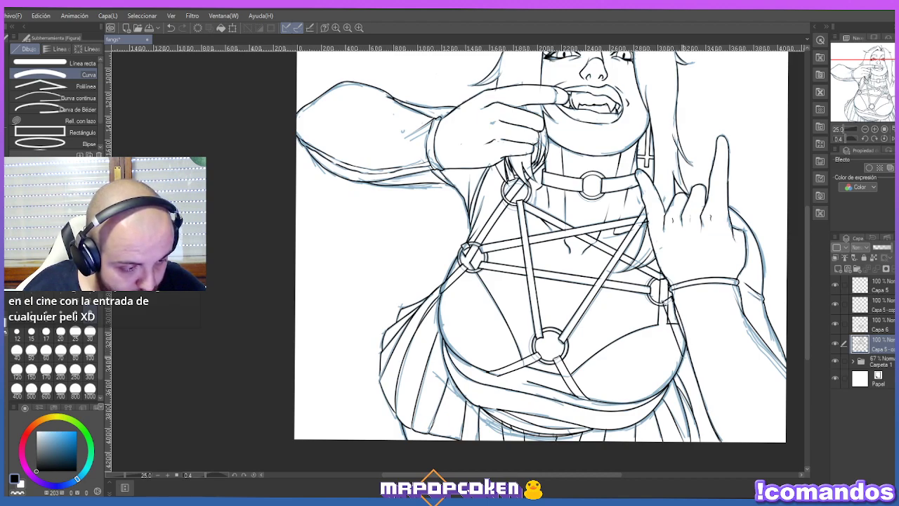
{"action": "left_click", "coordinate": [678, 351]}
{"action": "key", "text": "e"}
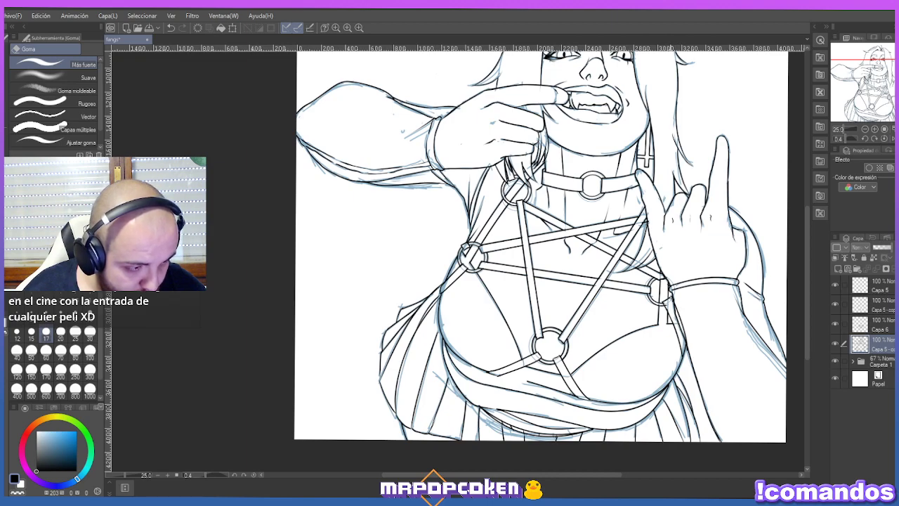
{"action": "key", "text": "ctrl+z"}
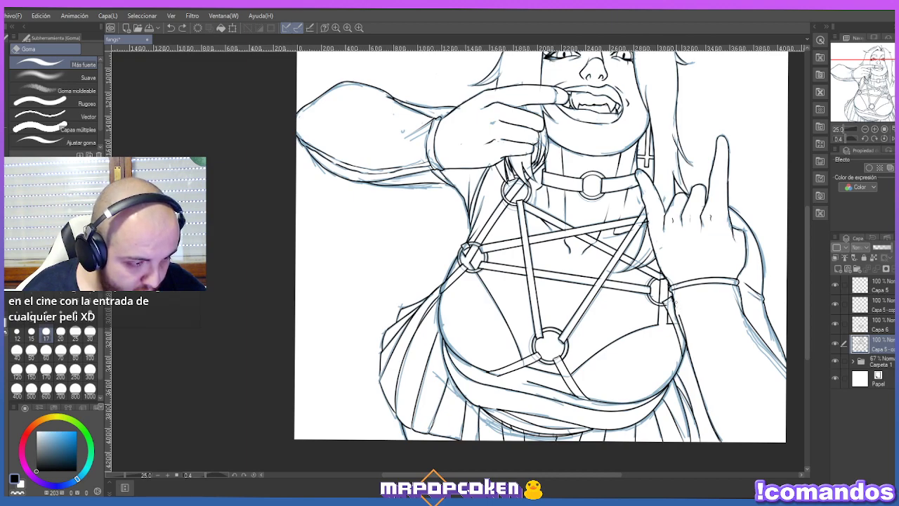
{"action": "left_click_drag", "start_coordinate": [679, 314], "coordinate": [687, 352]}
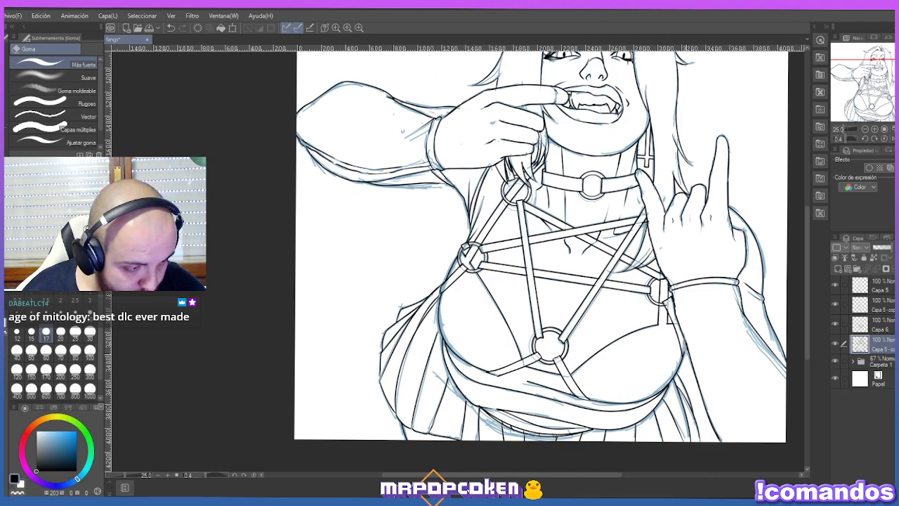
{"action": "key", "text": "p"}
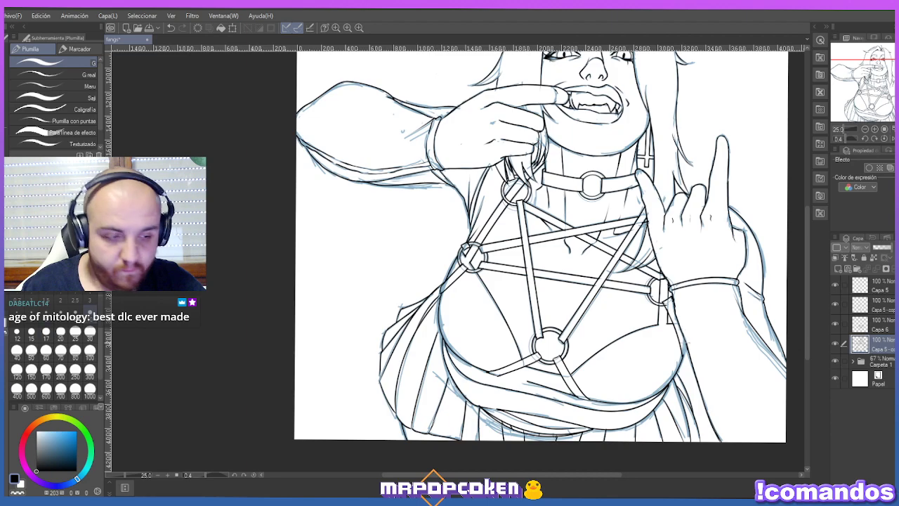
{"action": "key", "text": "e"}
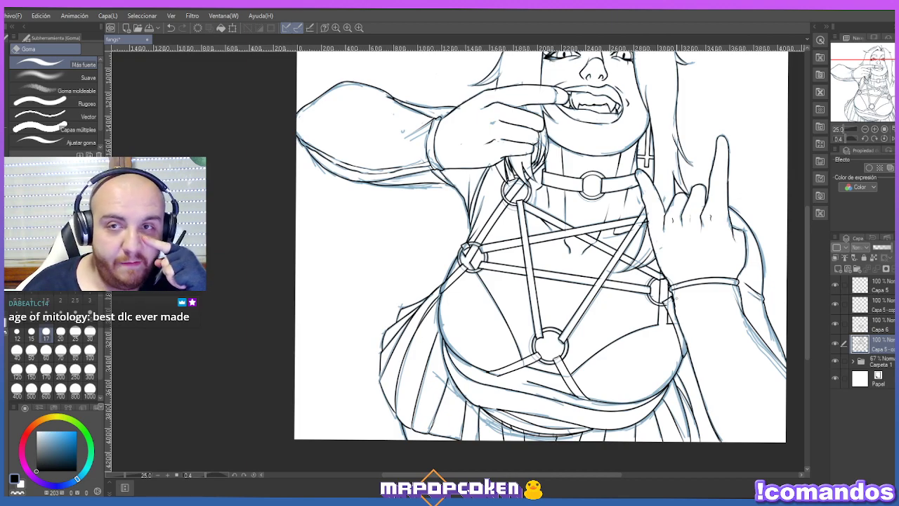
Hide the blue sketch folder Carpeta 1 and check the full line art on its own.
{"action": "left_click", "coordinate": [880, 288]}
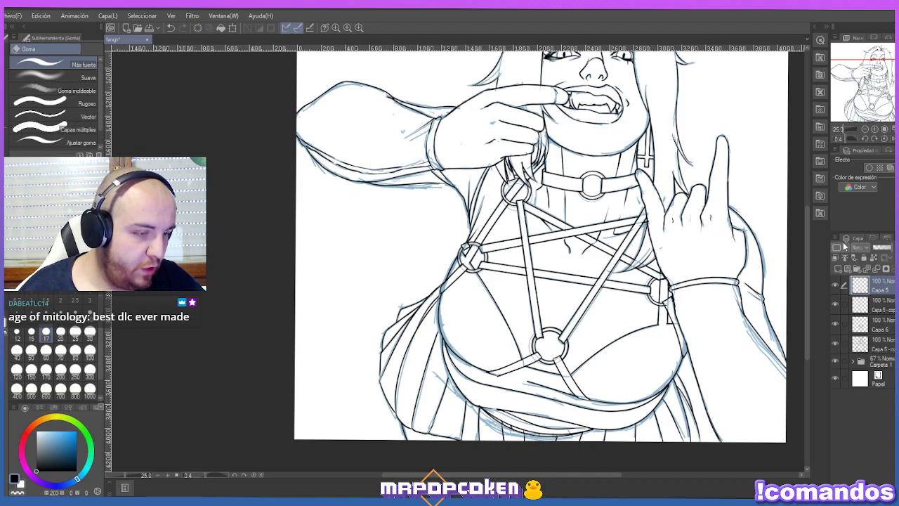
{"action": "left_click", "coordinate": [875, 303]}
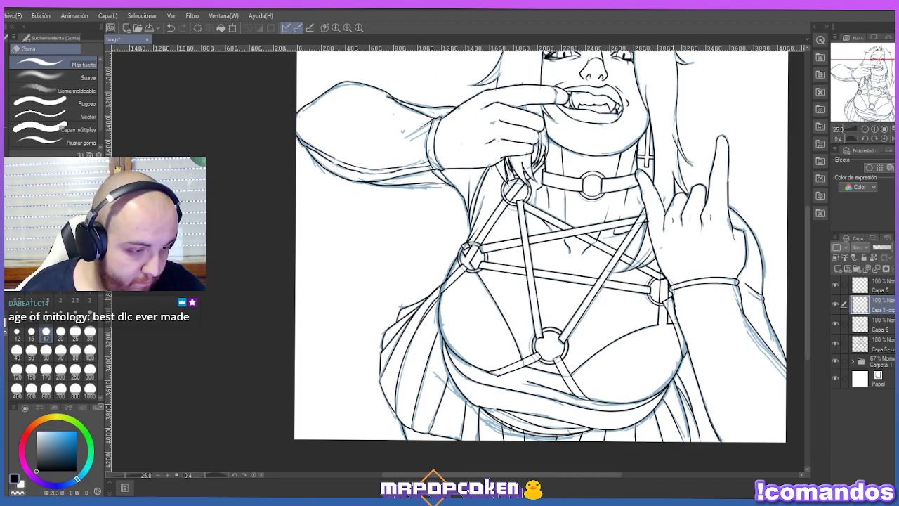
{"action": "scroll", "coordinate": [718, 245], "scroll_direction": "down", "scroll_amount": 3}
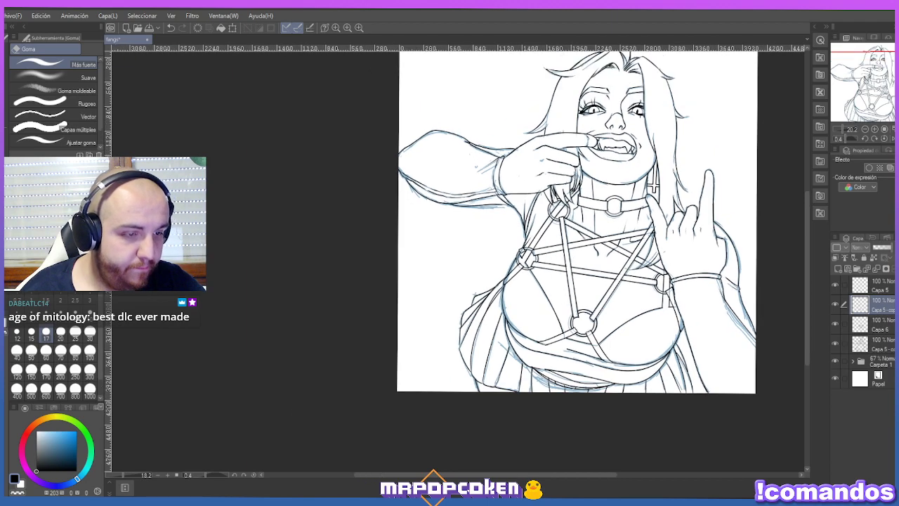
{"action": "scroll", "coordinate": [718, 245], "scroll_direction": "up", "scroll_amount": 1}
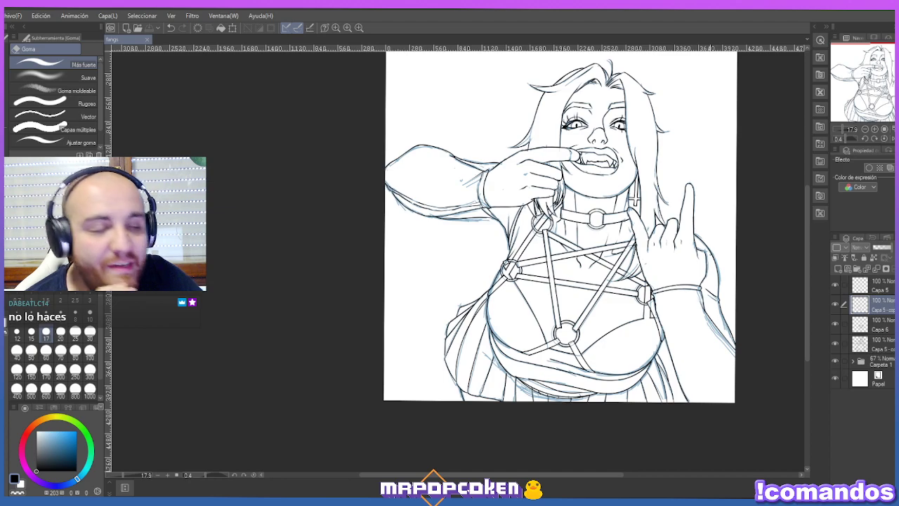
{"action": "left_click", "coordinate": [836, 362]}
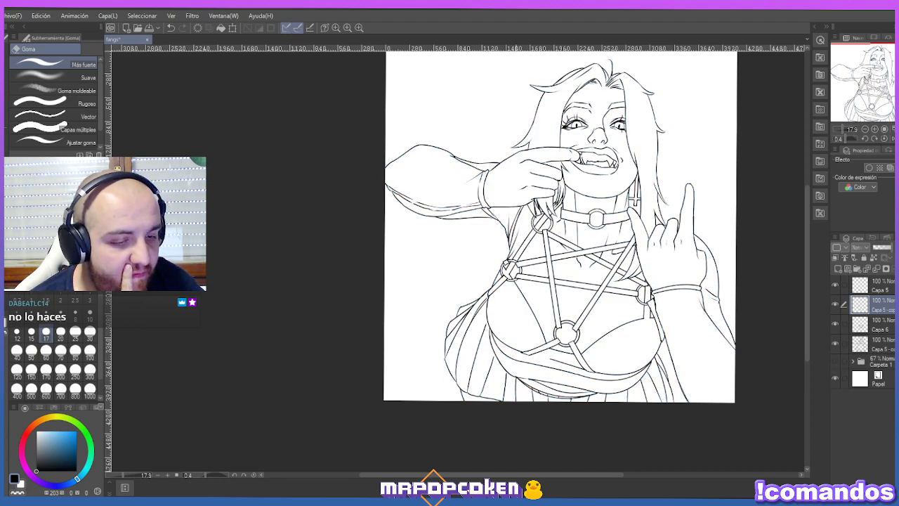
{"action": "scroll", "coordinate": [523, 262], "scroll_direction": "down", "scroll_amount": 1}
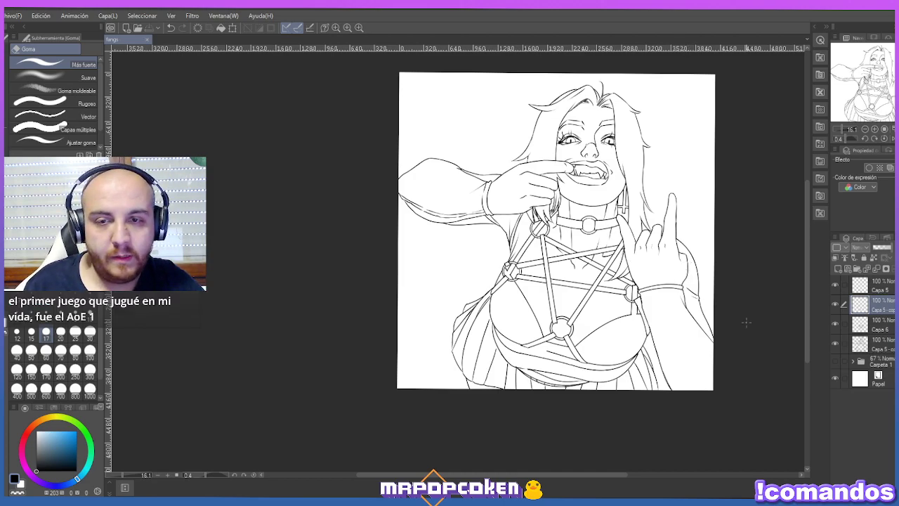
Merge the four line-art layers above the sketch folder into a single layer.
{"action": "left_click", "coordinate": [875, 291]}
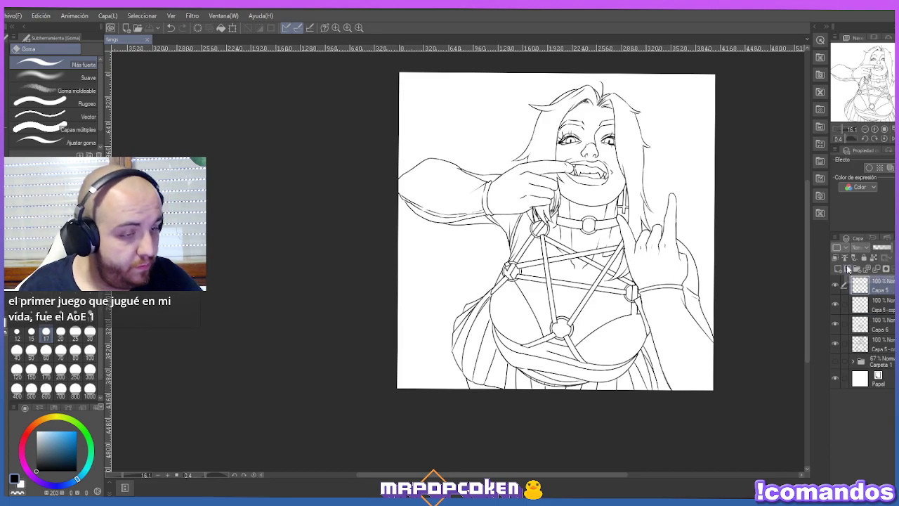
{"action": "scroll", "coordinate": [726, 297], "scroll_direction": "up", "scroll_amount": 5}
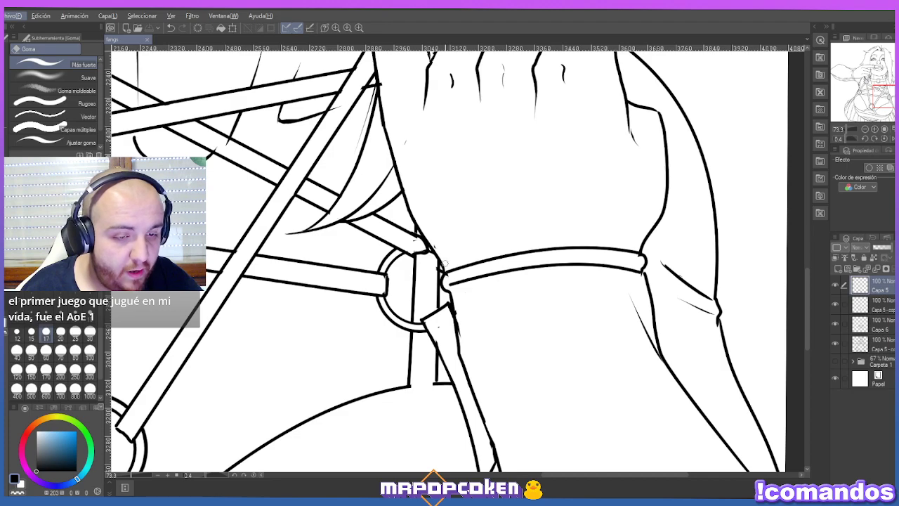
{"action": "left_click", "coordinate": [876, 346]}
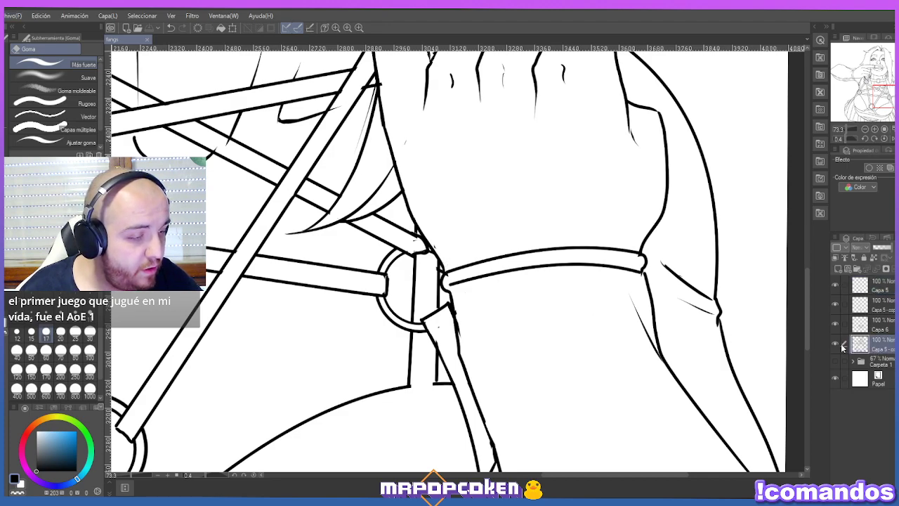
{"action": "left_click", "coordinate": [837, 345]}
{"action": "left_click", "coordinate": [836, 346]}
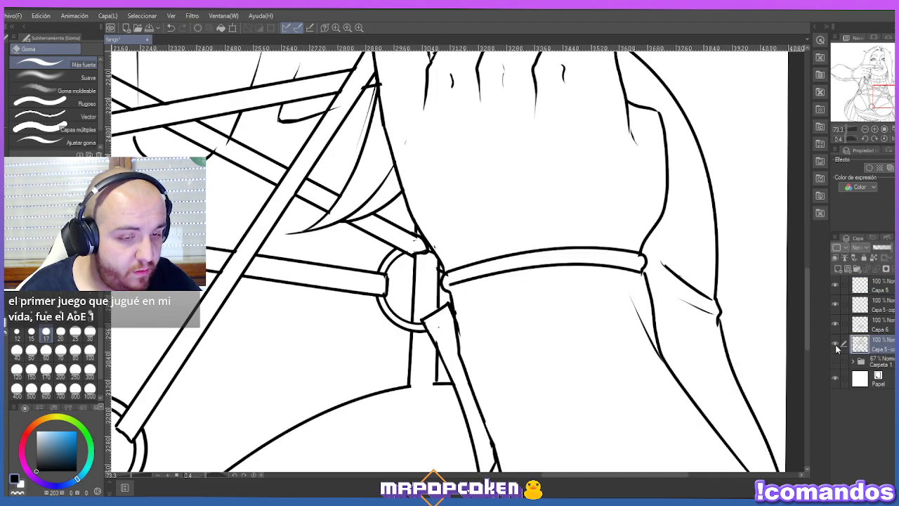
{"action": "left_click", "coordinate": [881, 293], "text": "shift"}
{"action": "right_click", "coordinate": [881, 293]}
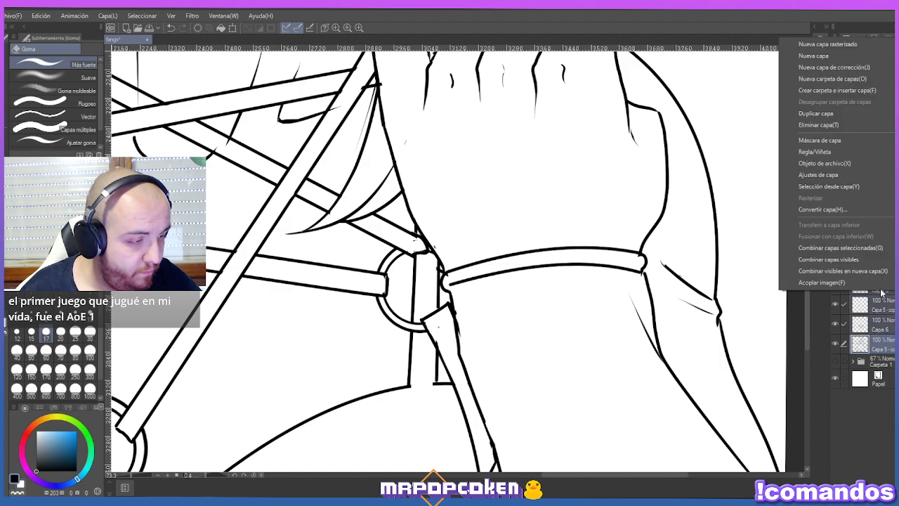
{"action": "left_click", "coordinate": [878, 249]}
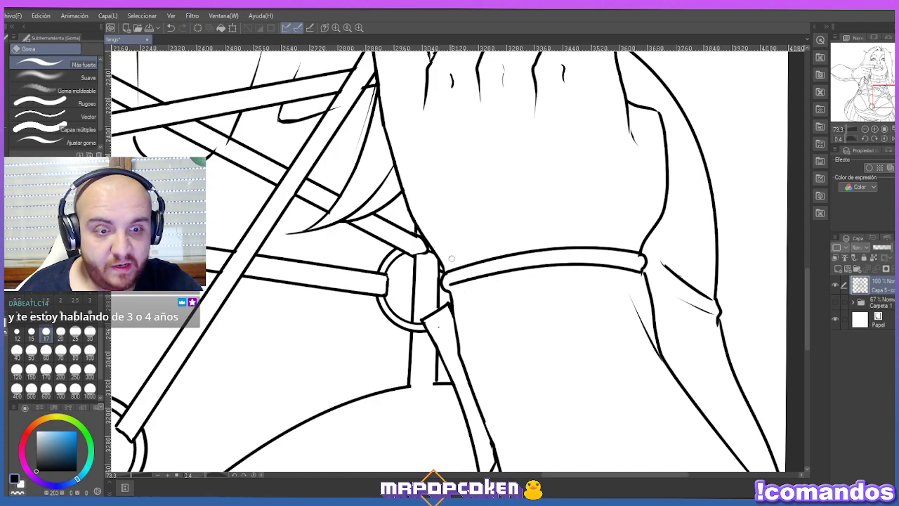
Erase the rough bumps along the diagonal strap below the right ring on the merged line-art layer.
{"action": "scroll", "coordinate": [451, 258], "scroll_direction": "down", "scroll_amount": 1}
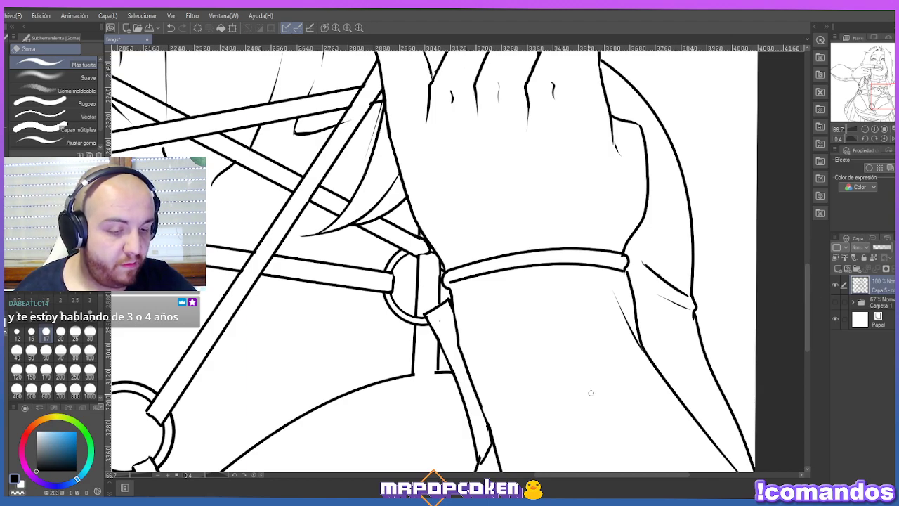
{"action": "scroll", "coordinate": [807, 295], "scroll_direction": "down", "scroll_amount": 3}
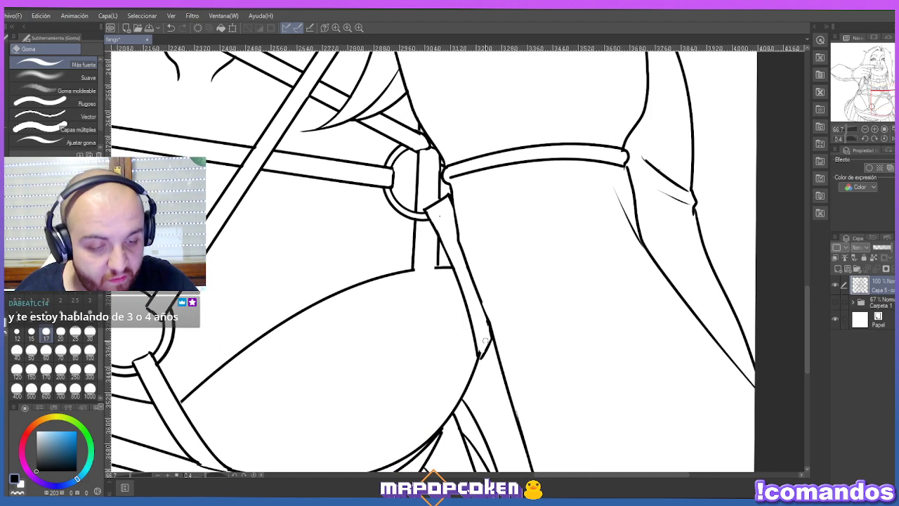
{"action": "key", "text": "ctrl+z"}
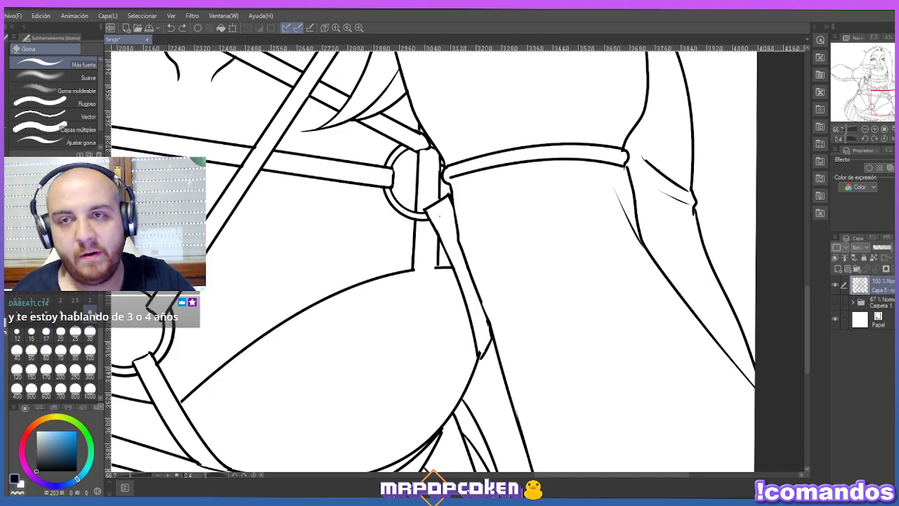
{"action": "left_click_drag", "start_coordinate": [481, 346], "coordinate": [482, 341]}
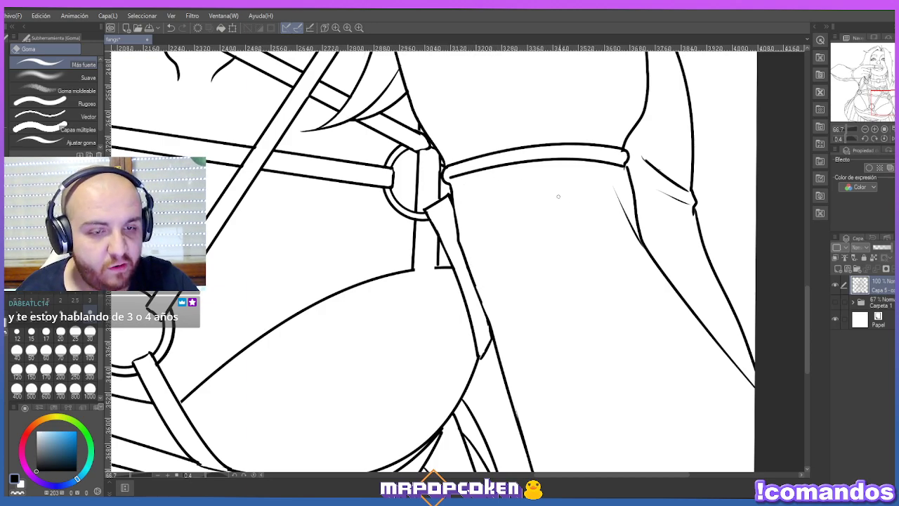
Erase stray line bits where the straps meet the raised hand, undoing the unwanted last stroke.
{"action": "left_click_drag", "start_coordinate": [805, 302], "coordinate": [805, 268]}
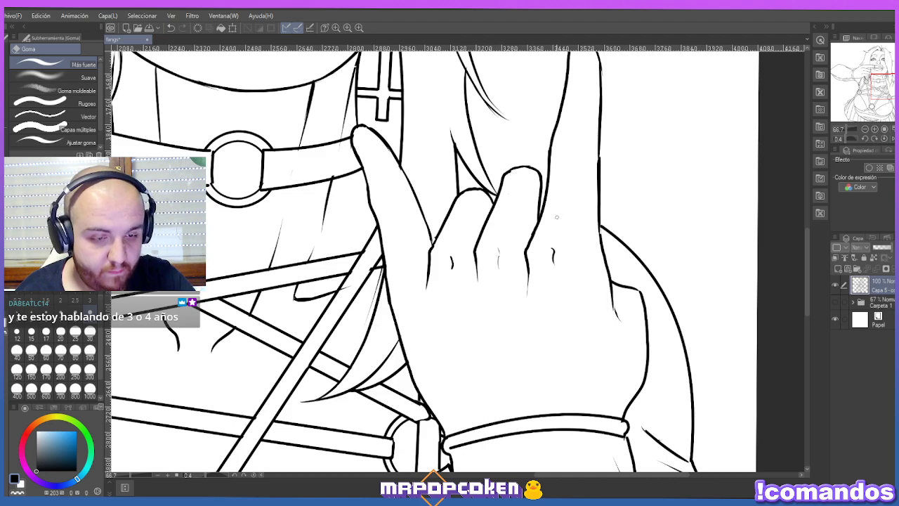
{"action": "left_click_drag", "start_coordinate": [364, 251], "coordinate": [355, 273]}
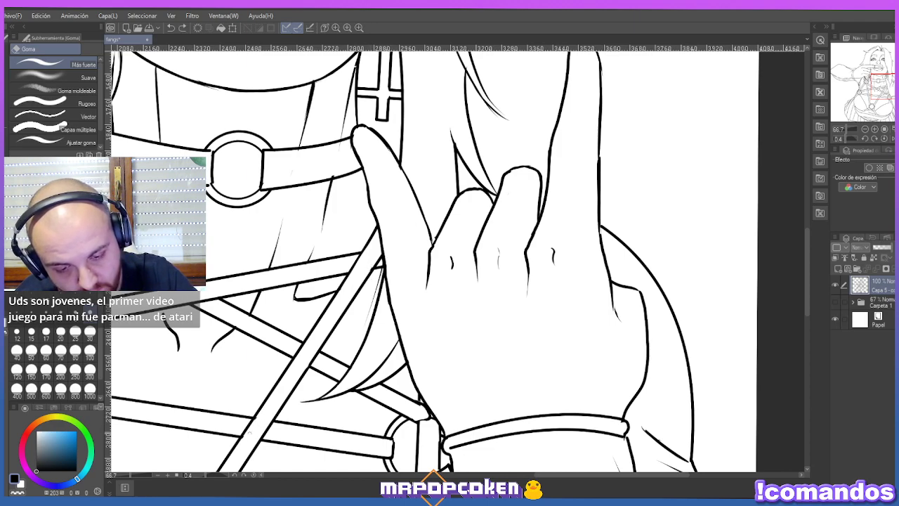
{"action": "scroll", "coordinate": [323, 295], "scroll_direction": "down", "scroll_amount": 1}
{"action": "scroll", "coordinate": [379, 274], "scroll_direction": "down", "scroll_amount": 1}
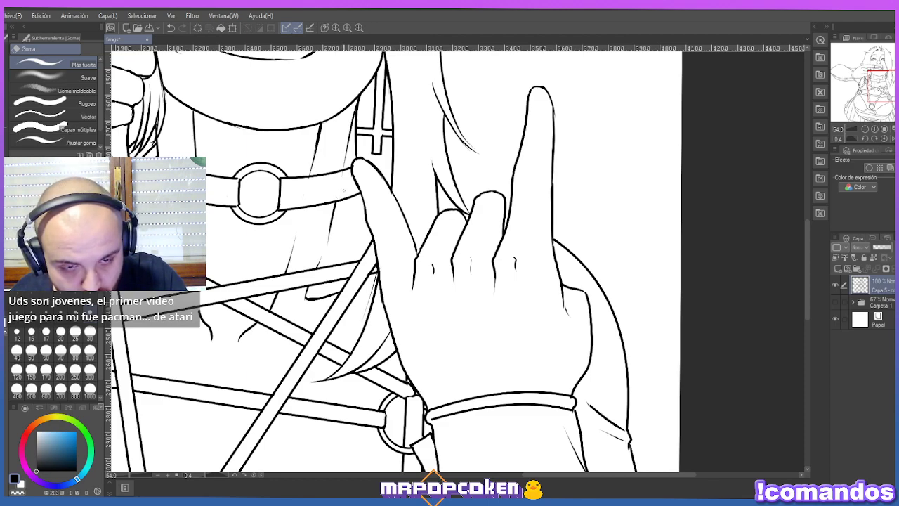
{"action": "key", "text": "ctrl+z"}
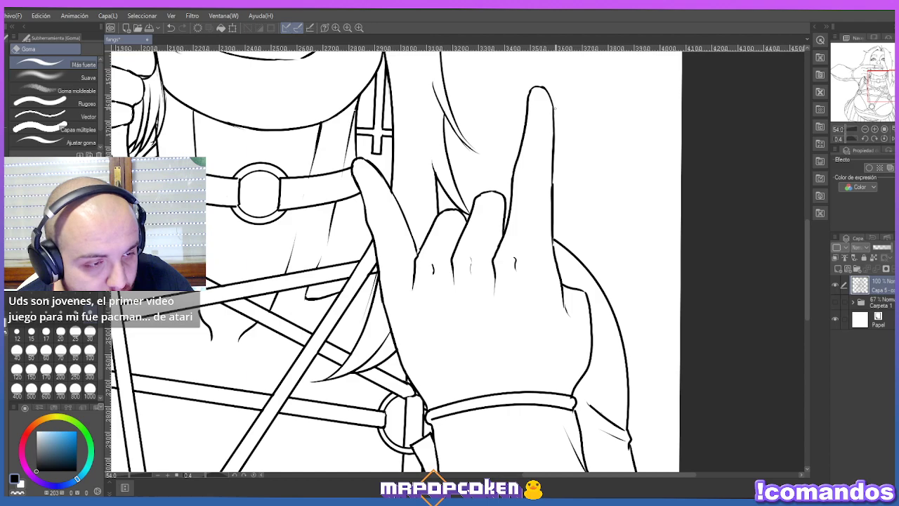
{"action": "scroll", "coordinate": [561, 104], "scroll_direction": "down", "scroll_amount": 3}
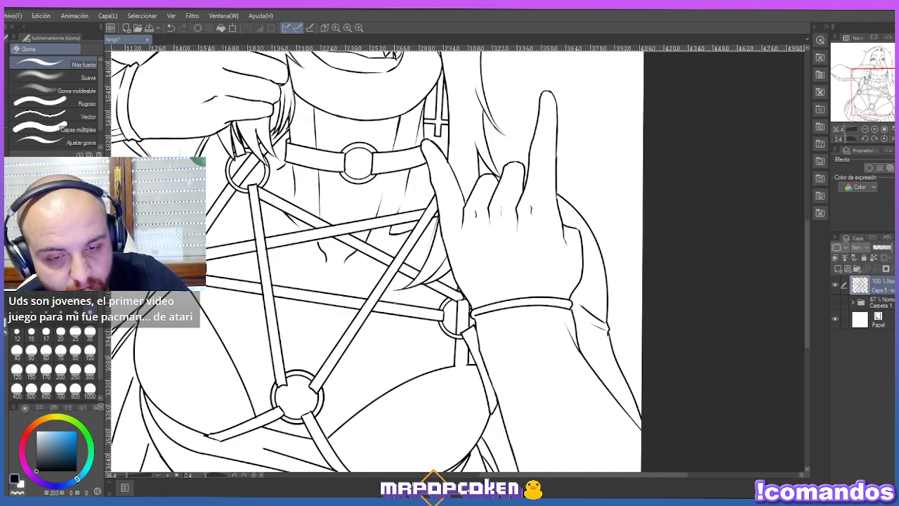
Add a new raster layer above the merged line art and activate the Curve tool.
{"action": "scroll", "coordinate": [514, 318], "scroll_direction": "down", "scroll_amount": 4}
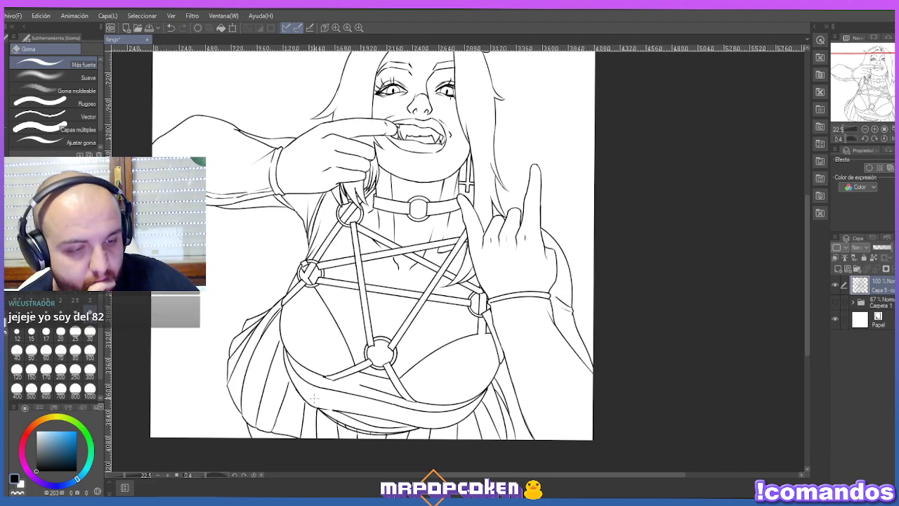
{"action": "scroll", "coordinate": [314, 399], "scroll_direction": "down", "scroll_amount": 4}
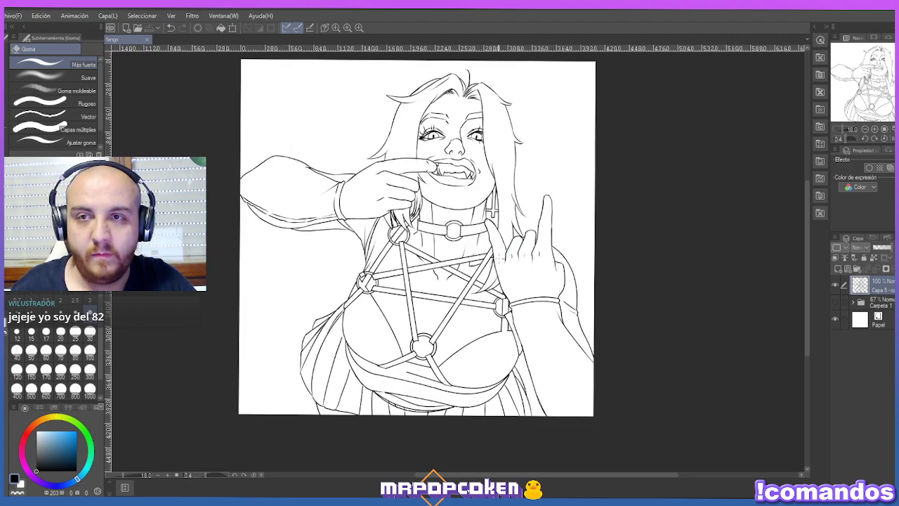
{"action": "left_click_drag", "start_coordinate": [602, 474], "coordinate": [592, 471]}
{"action": "left_click_drag", "start_coordinate": [806, 298], "coordinate": [806, 283]}
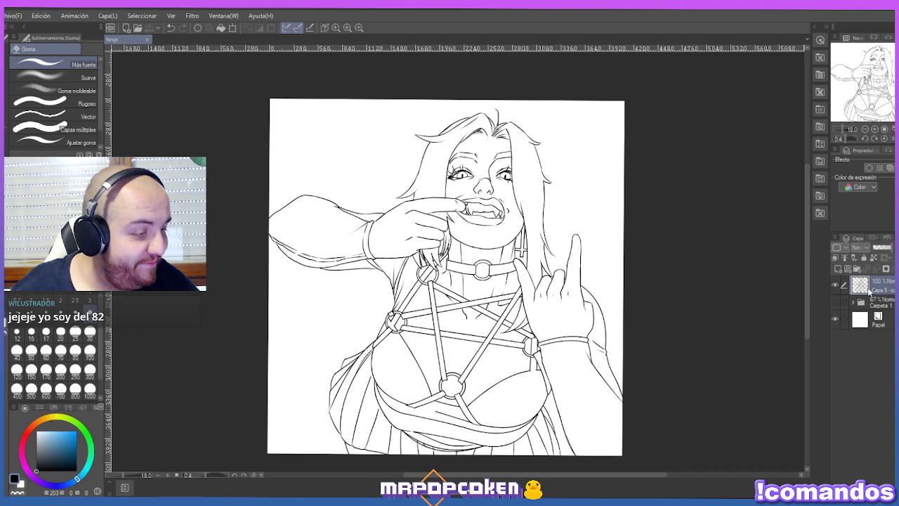
{"action": "left_click", "coordinate": [837, 270]}
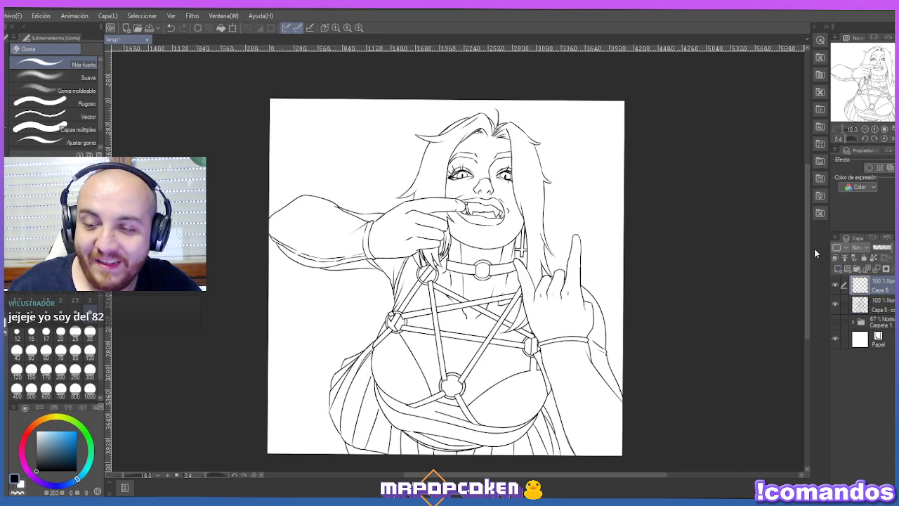
{"action": "key", "text": "u"}
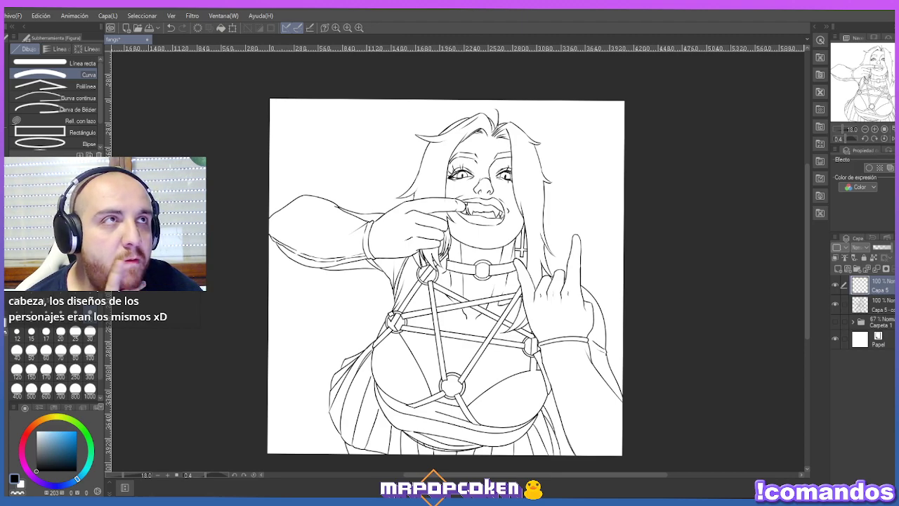
Switch to the browser and look through the illustrator's Instagram posts, viewing the Naruto piggyback illustration.
{"action": "key", "text": "alt+Tab"}
{"action": "key", "text": "super+Up"}
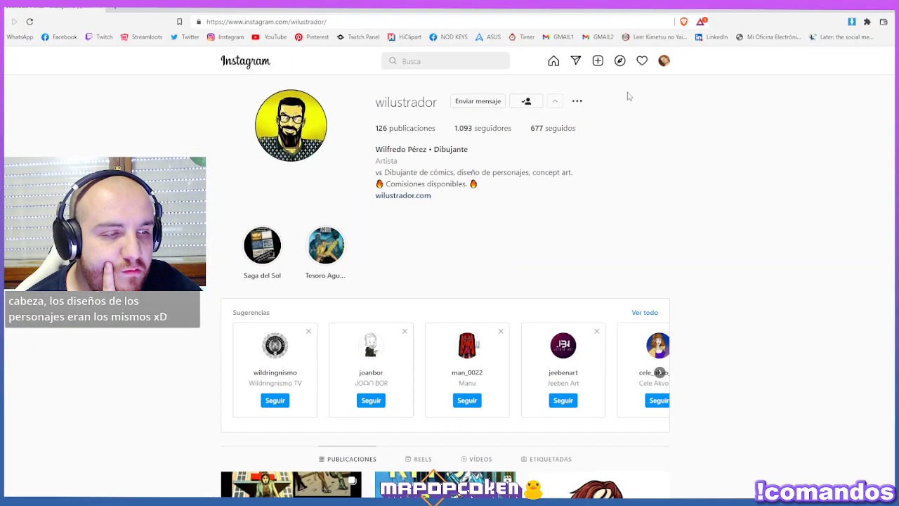
{"action": "scroll", "coordinate": [587, 137], "scroll_direction": "down", "scroll_amount": 5}
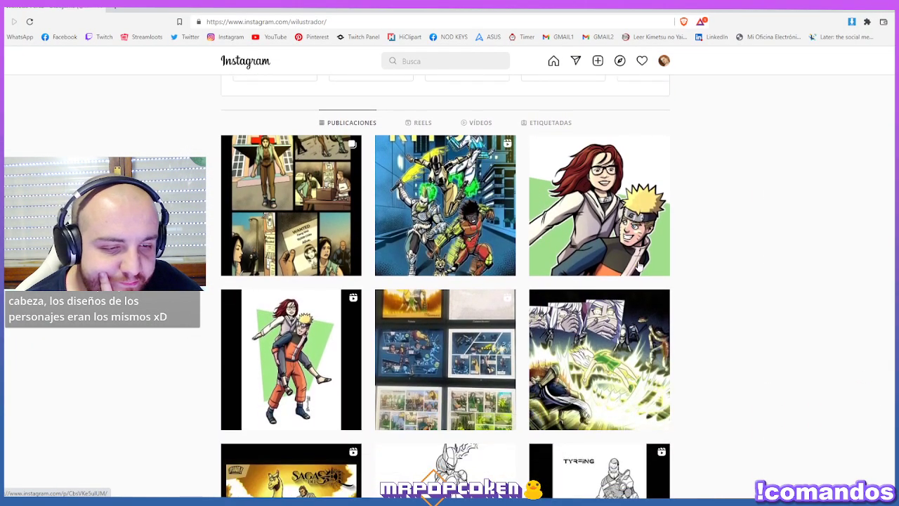
{"action": "scroll", "coordinate": [586, 297], "scroll_direction": "down", "scroll_amount": 1}
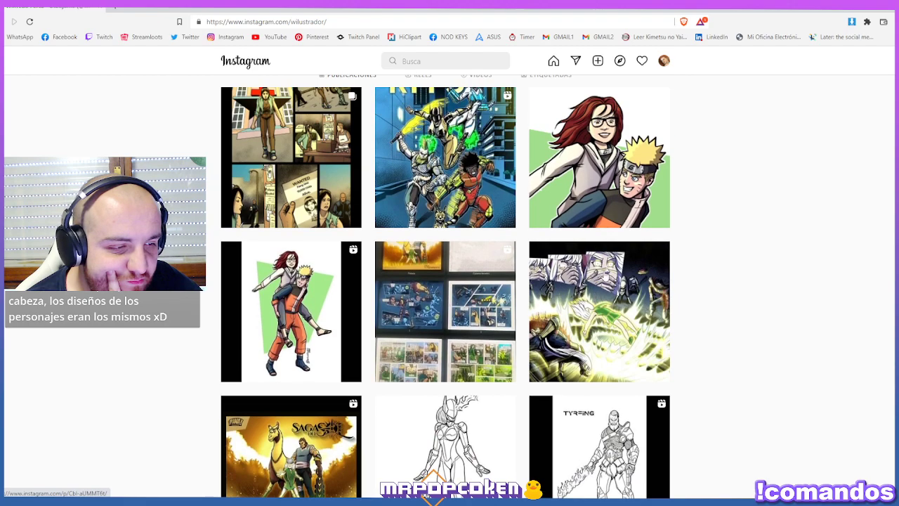
{"action": "left_click", "coordinate": [638, 201]}
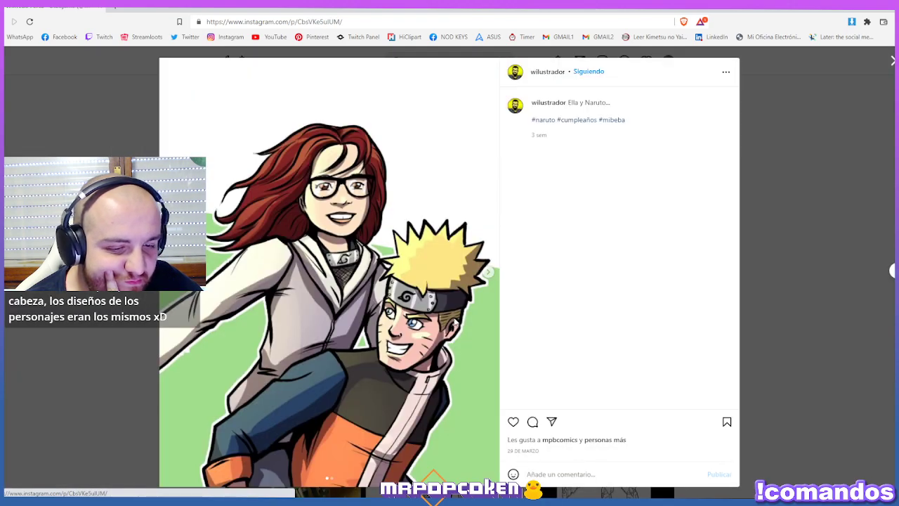
{"action": "left_click", "coordinate": [785, 315]}
{"action": "scroll", "coordinate": [637, 316], "scroll_direction": "down", "scroll_amount": 3}
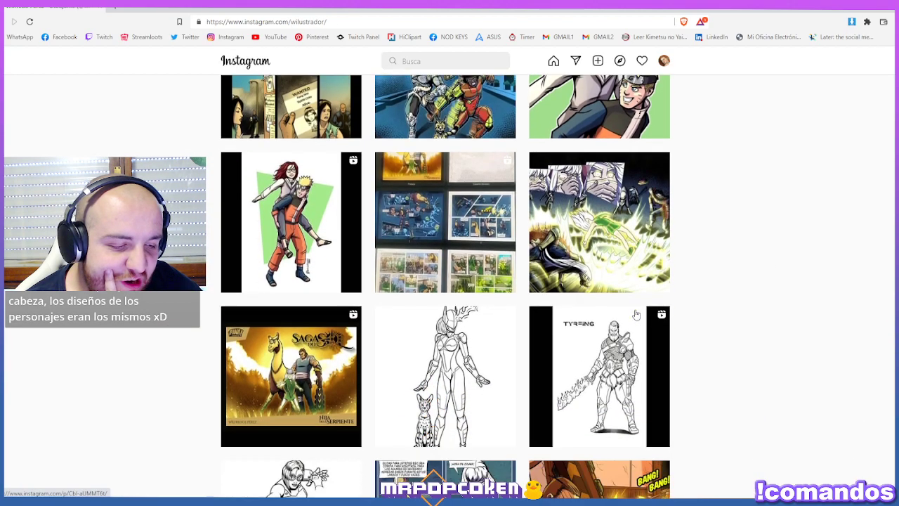
Like the red Batman illustration post further down the profile and view its second image.
{"action": "scroll", "coordinate": [637, 315], "scroll_direction": "down", "scroll_amount": 4}
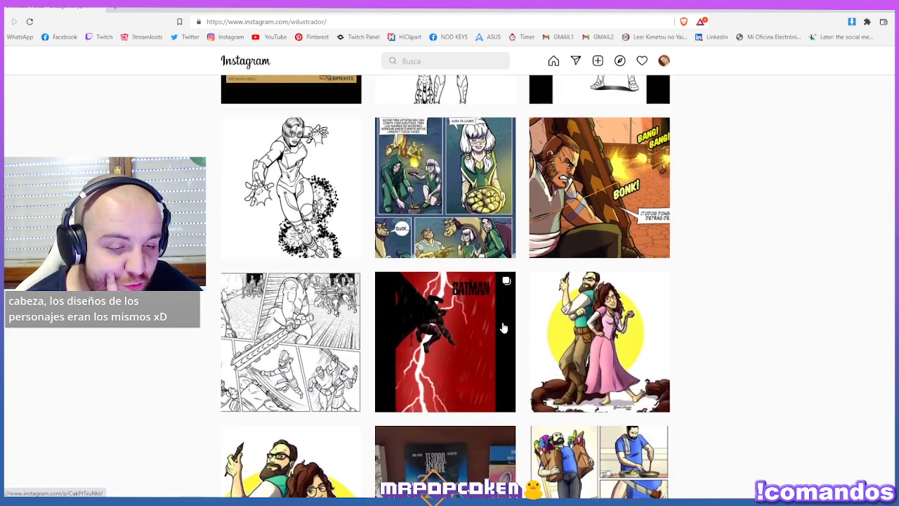
{"action": "left_click", "coordinate": [456, 335]}
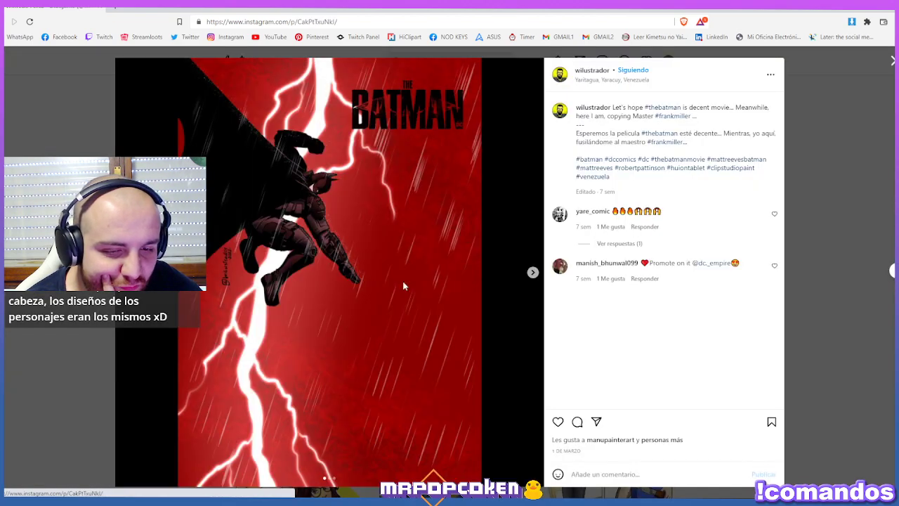
{"action": "double_click", "coordinate": [404, 286]}
{"action": "left_click", "coordinate": [533, 272]}
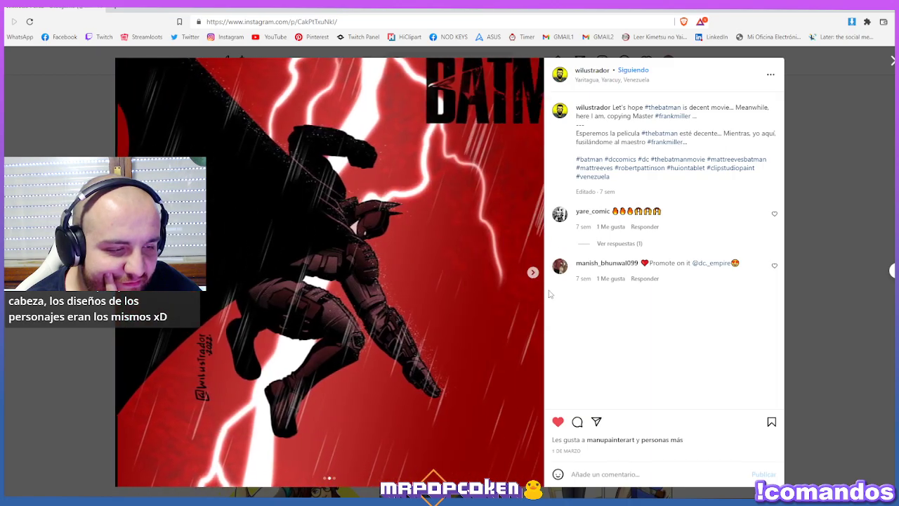
{"action": "left_click", "coordinate": [820, 322]}
{"action": "scroll", "coordinate": [442, 281], "scroll_direction": "down", "scroll_amount": 5}
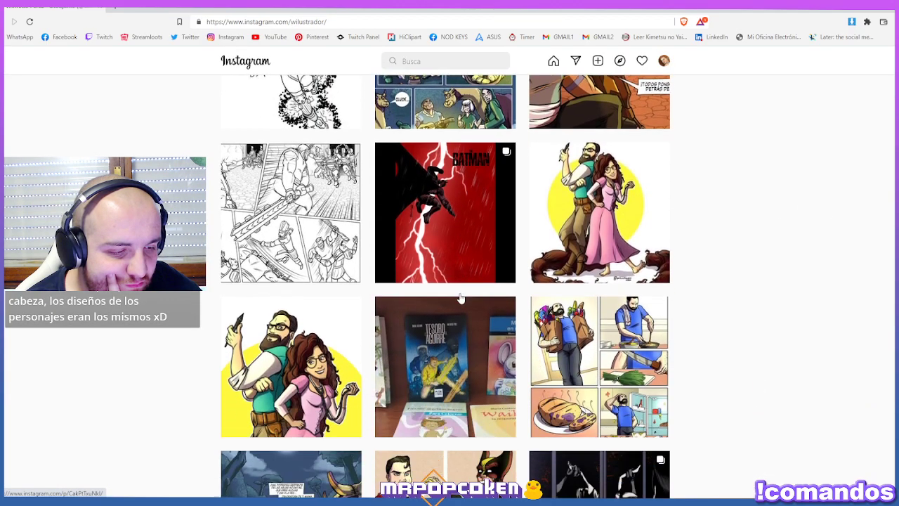
Browse further down the illustrator's Instagram profile and view the two DC versus Marvel posts, the video and the finished colour illustration.
{"action": "scroll", "coordinate": [442, 280], "scroll_direction": "down", "scroll_amount": 1}
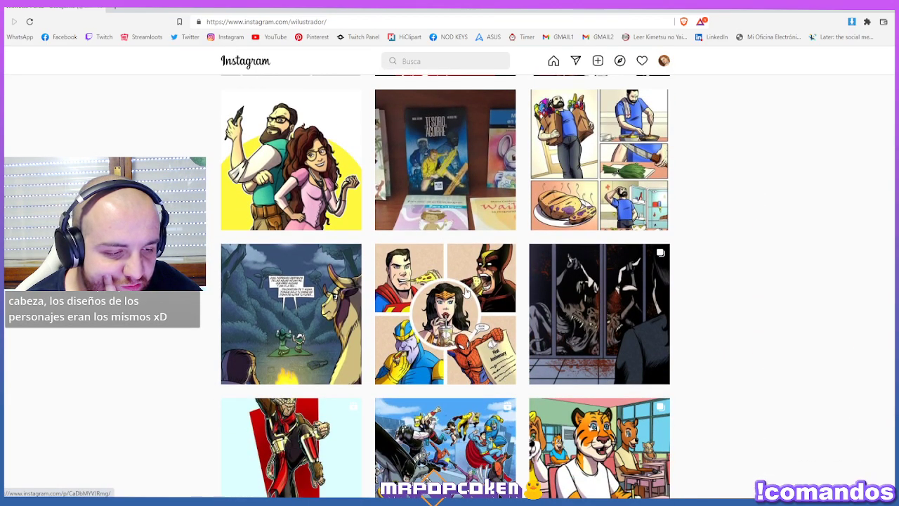
{"action": "scroll", "coordinate": [466, 293], "scroll_direction": "down", "scroll_amount": 1}
{"action": "scroll", "coordinate": [465, 292], "scroll_direction": "down", "scroll_amount": 2}
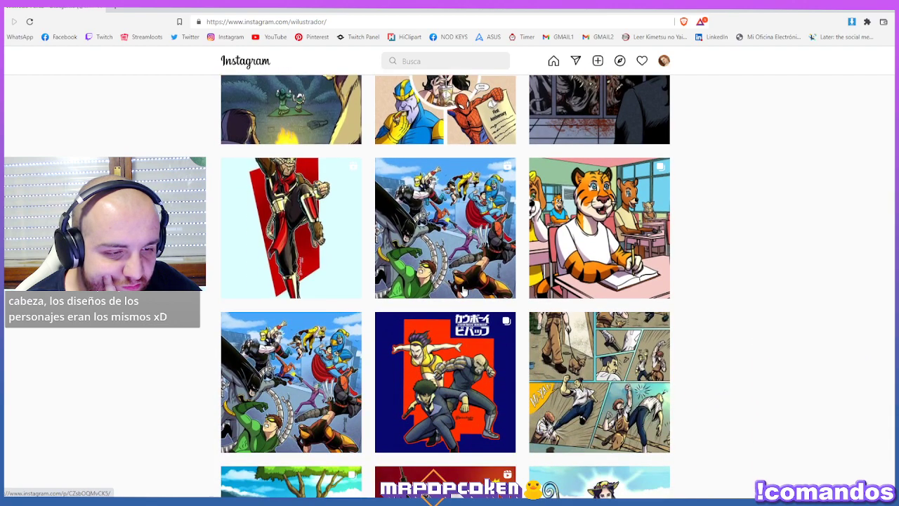
{"action": "left_click", "coordinate": [457, 246]}
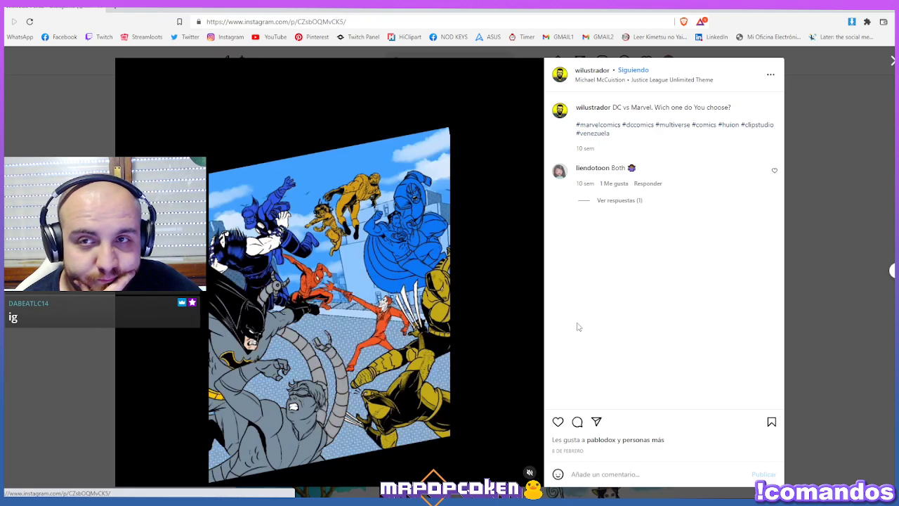
{"action": "left_click", "coordinate": [829, 311]}
{"action": "scroll", "coordinate": [334, 163], "scroll_direction": "down", "scroll_amount": 3}
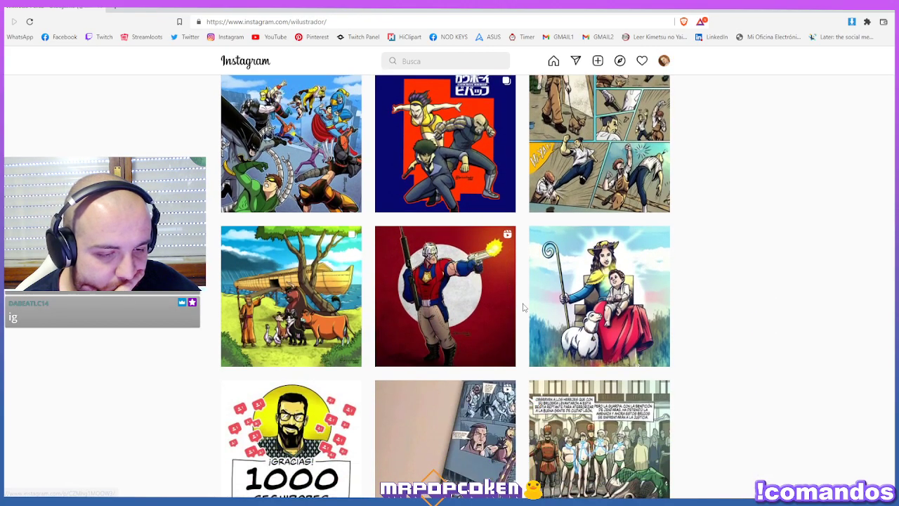
{"action": "left_click", "coordinate": [334, 163]}
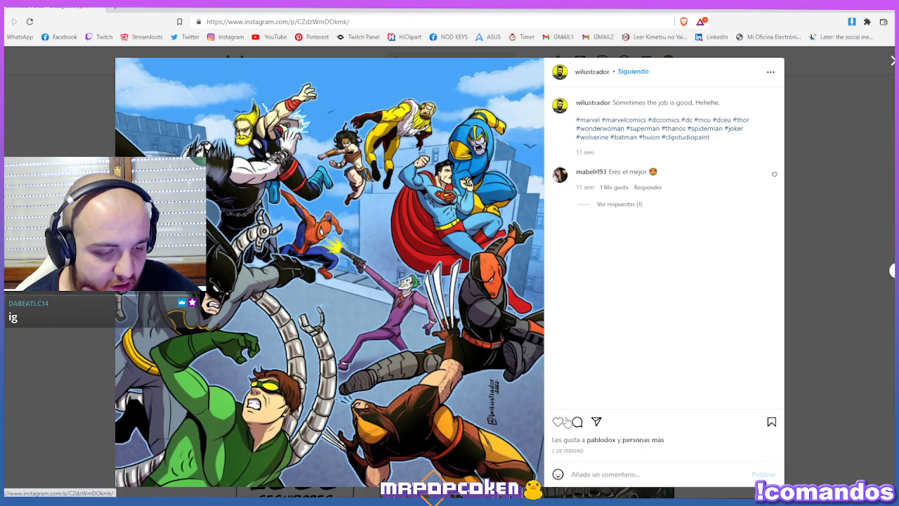
{"action": "left_click", "coordinate": [815, 355]}
Open the coloured Witcher illustration post further down the profile, like it, and return to the post grid.
{"action": "scroll", "coordinate": [611, 320], "scroll_direction": "down", "scroll_amount": 2}
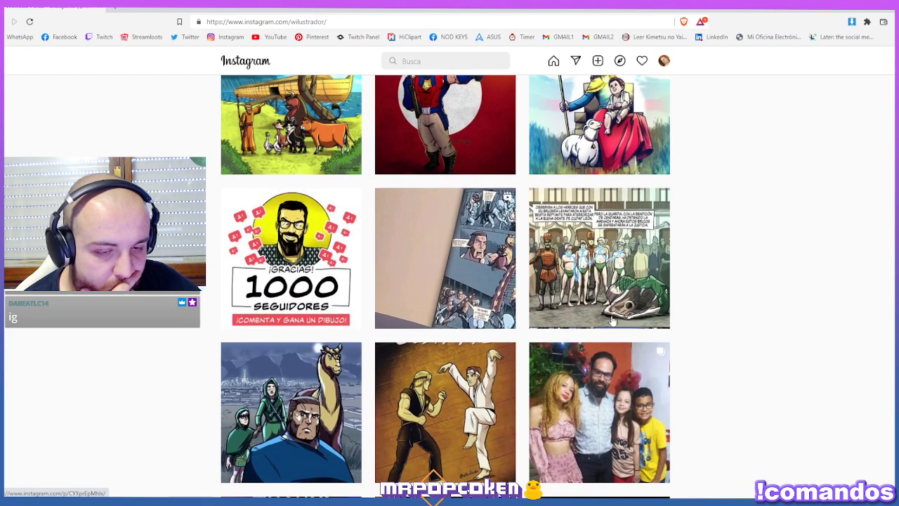
{"action": "scroll", "coordinate": [573, 274], "scroll_direction": "down", "scroll_amount": 2}
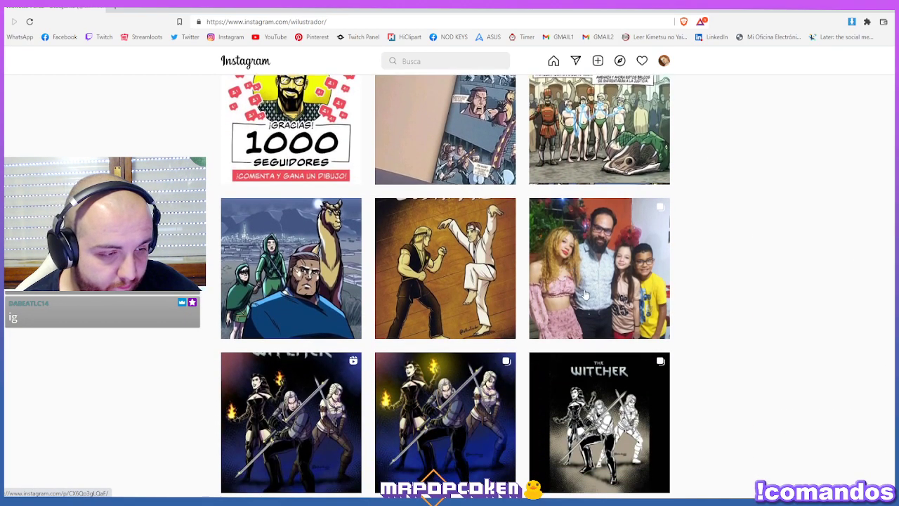
{"action": "scroll", "coordinate": [596, 257], "scroll_direction": "down", "scroll_amount": 2}
{"action": "scroll", "coordinate": [484, 214], "scroll_direction": "down", "scroll_amount": 1}
{"action": "left_click", "coordinate": [484, 214]}
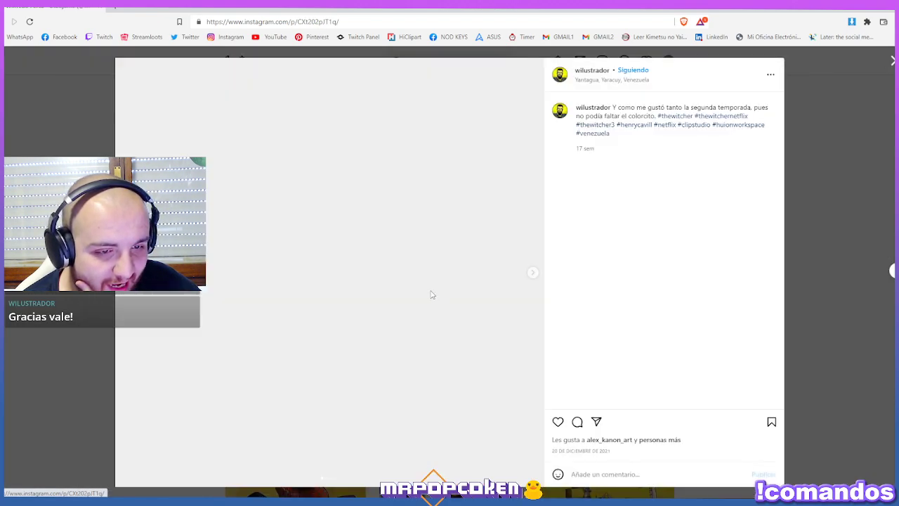
{"action": "double_click", "coordinate": [431, 291]}
{"action": "left_click", "coordinate": [825, 314]}
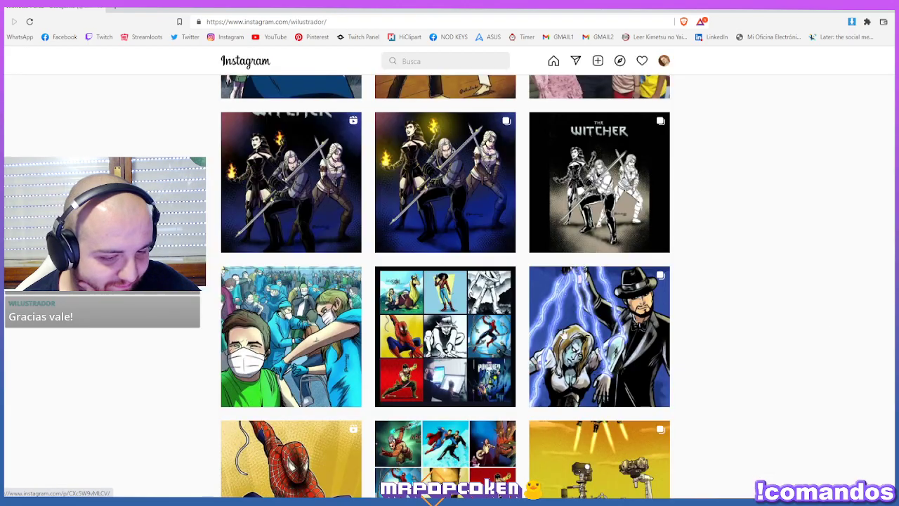
Look through the older posts and view the #PANAINKTOBER ink drawing of the tall figure in a straw hat.
{"action": "scroll", "coordinate": [445, 281], "scroll_direction": "down", "scroll_amount": 3}
{"action": "scroll", "coordinate": [447, 328], "scroll_direction": "down", "scroll_amount": 2}
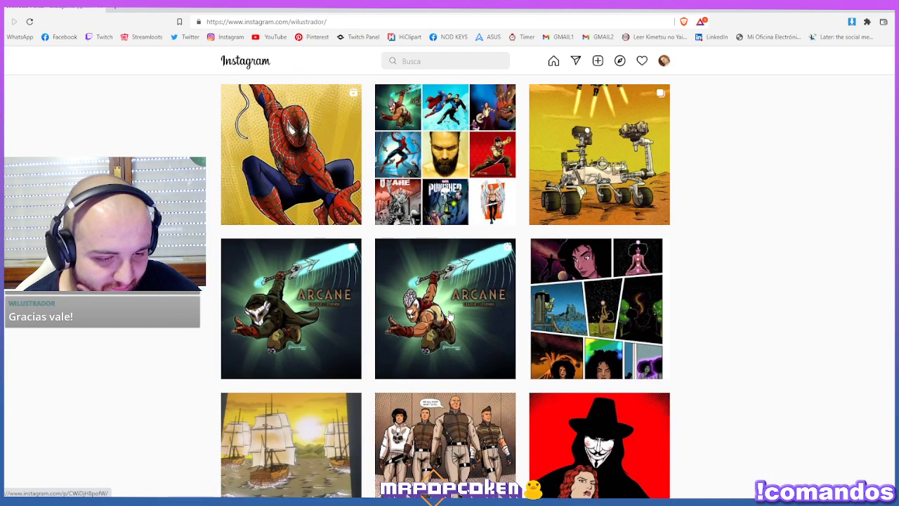
{"action": "scroll", "coordinate": [450, 316], "scroll_direction": "down", "scroll_amount": 3}
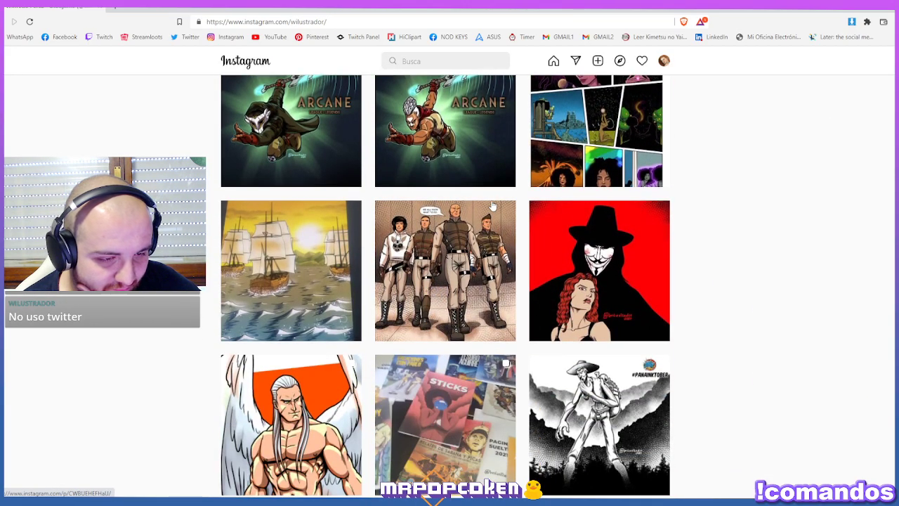
{"action": "scroll", "coordinate": [418, 277], "scroll_direction": "down", "scroll_amount": 3}
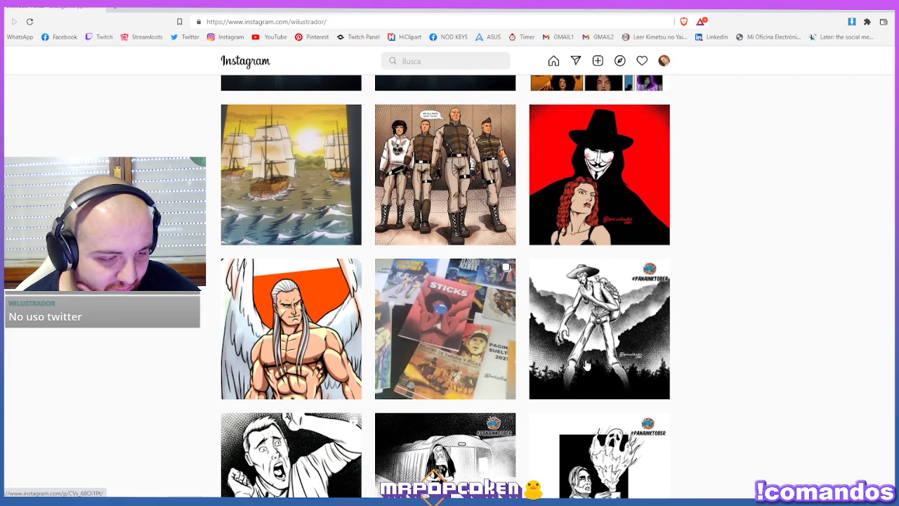
{"action": "left_click", "coordinate": [588, 364]}
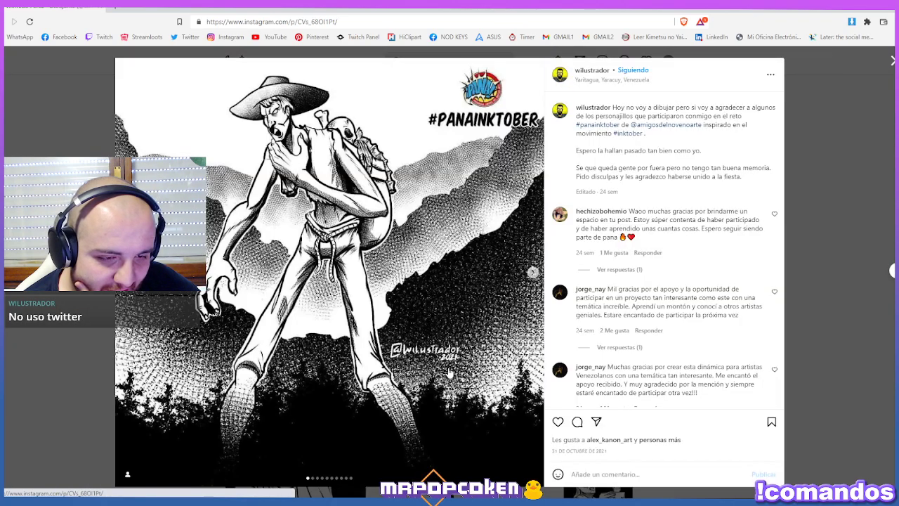
{"action": "left_click", "coordinate": [813, 305]}
Look through the remaining black-and-white ink drawings and return to the profile header.
{"action": "scroll", "coordinate": [445, 334], "scroll_direction": "down", "scroll_amount": 3}
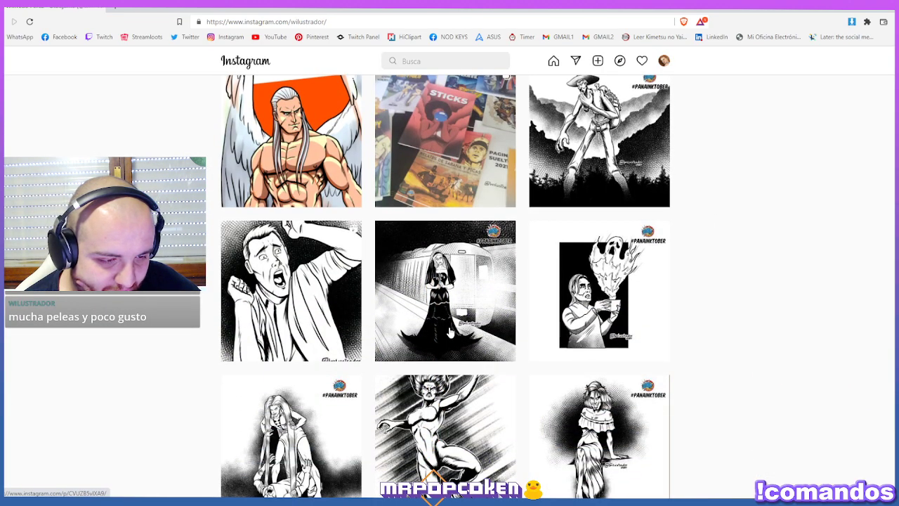
{"action": "scroll", "coordinate": [450, 334], "scroll_direction": "down", "scroll_amount": 3}
{"action": "scroll", "coordinate": [450, 331], "scroll_direction": "down", "scroll_amount": 3}
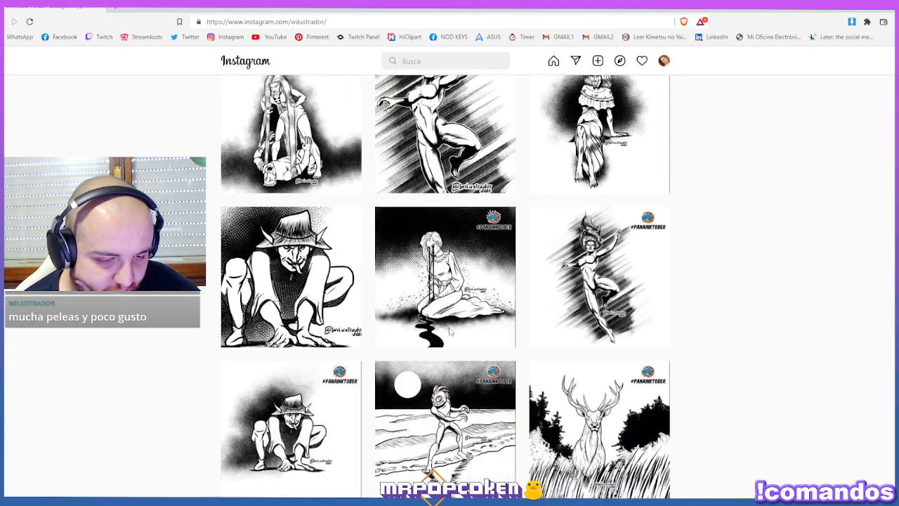
{"action": "scroll", "coordinate": [451, 332], "scroll_direction": "down", "scroll_amount": 2}
{"action": "scroll", "coordinate": [468, 358], "scroll_direction": "down", "scroll_amount": 2}
{"action": "scroll", "coordinate": [467, 358], "scroll_direction": "up", "scroll_amount": 15}
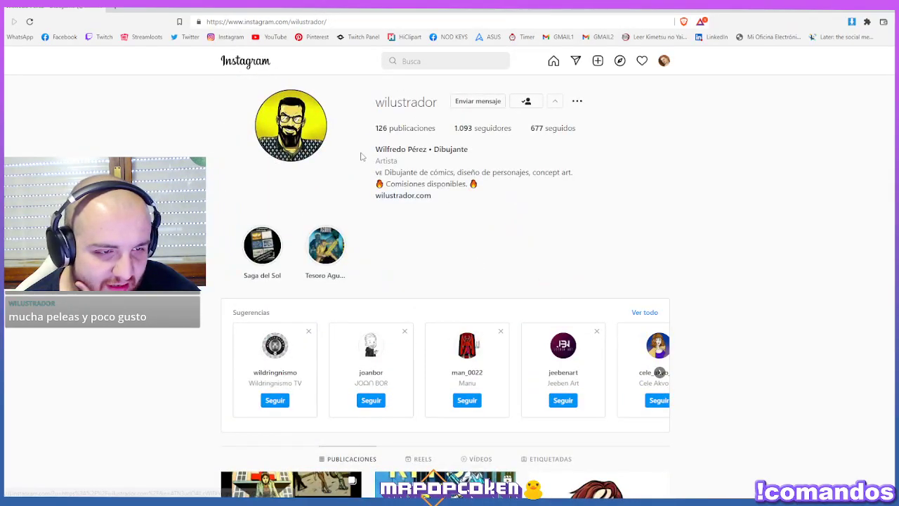
Switch back to Clip Studio Paint and set the eraser size to 17 with the empty layer Capa 5 active.
{"action": "key", "text": "alt+Tab"}
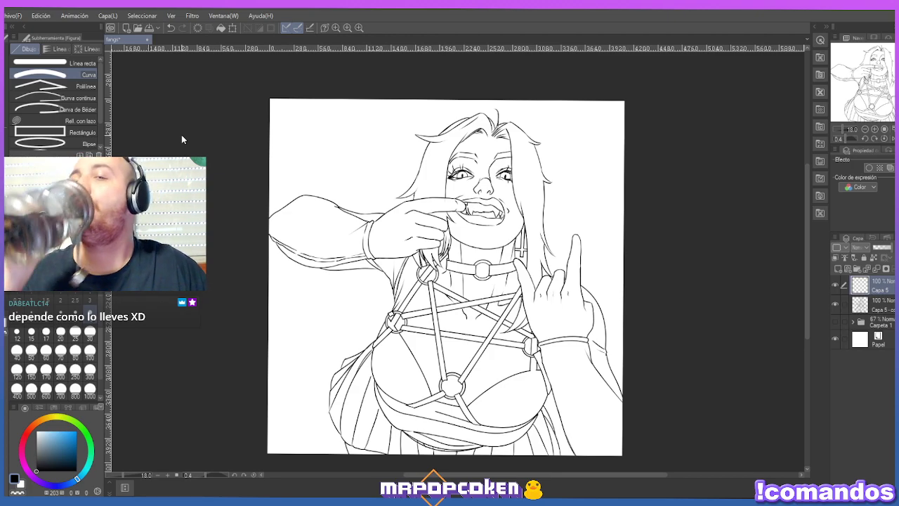
{"action": "scroll", "coordinate": [542, 172], "scroll_direction": "up", "scroll_amount": 1}
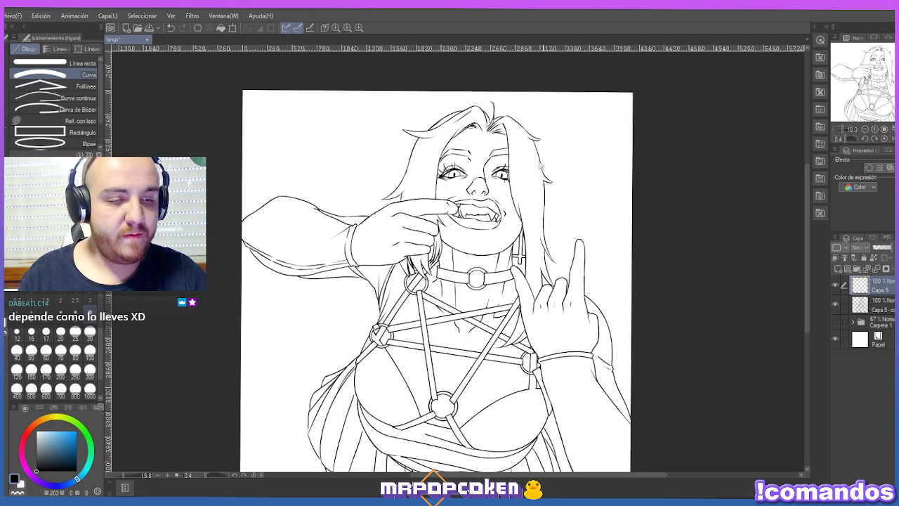
{"action": "scroll", "coordinate": [542, 166], "scroll_direction": "up", "scroll_amount": 1}
{"action": "scroll", "coordinate": [538, 151], "scroll_direction": "up", "scroll_amount": 1}
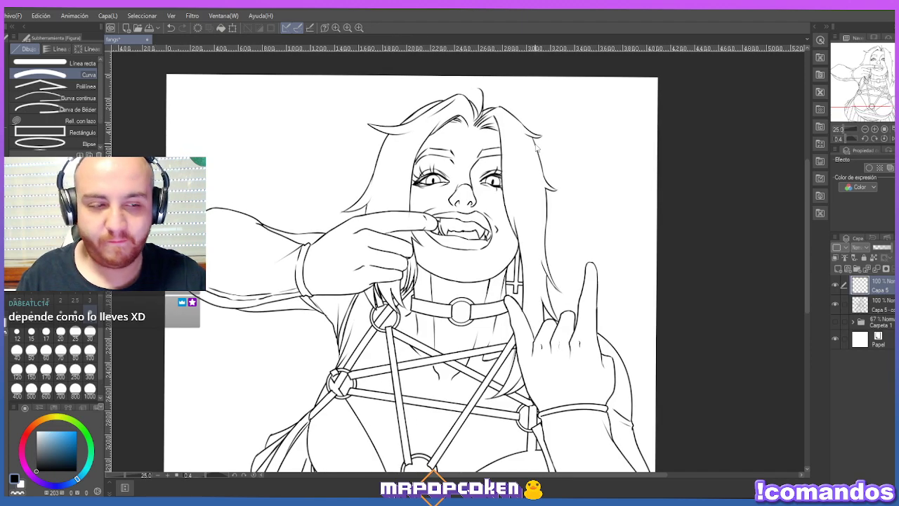
{"action": "scroll", "coordinate": [538, 146], "scroll_direction": "up", "scroll_amount": 1}
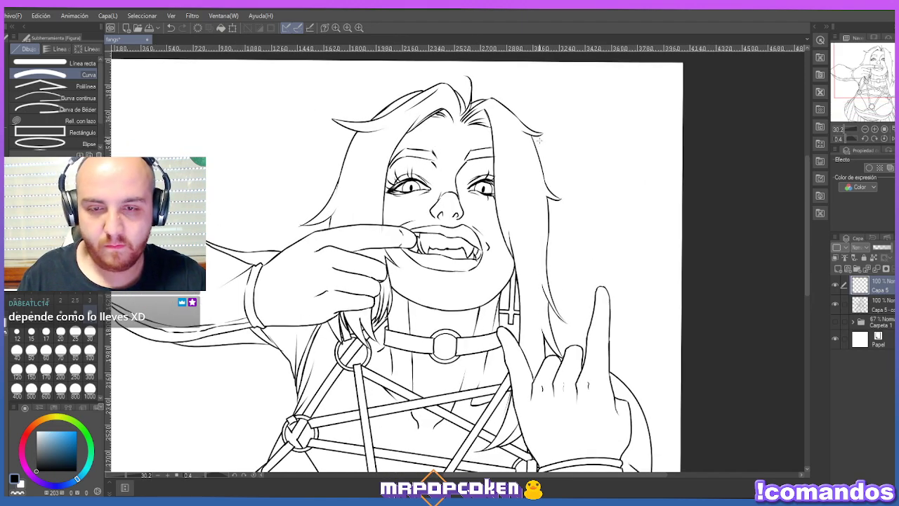
{"action": "scroll", "coordinate": [538, 139], "scroll_direction": "up", "scroll_amount": 1}
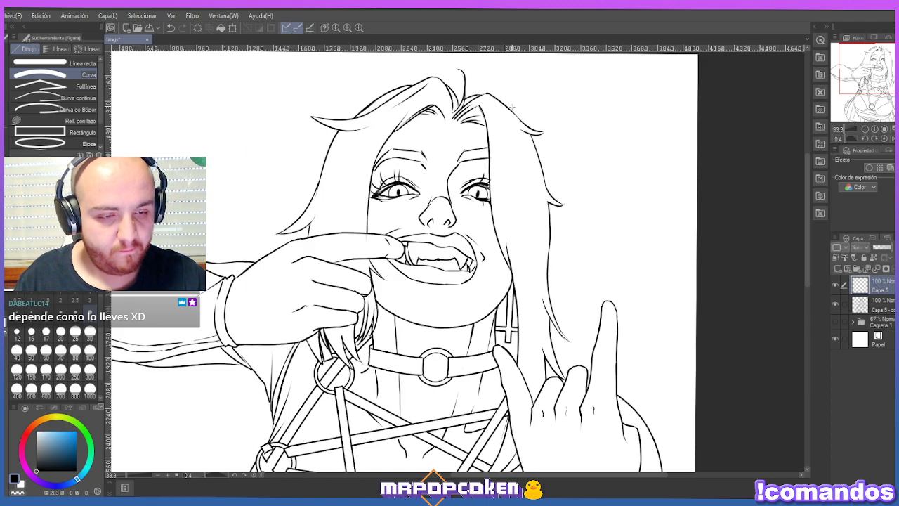
{"action": "scroll", "coordinate": [513, 107], "scroll_direction": "up", "scroll_amount": 2}
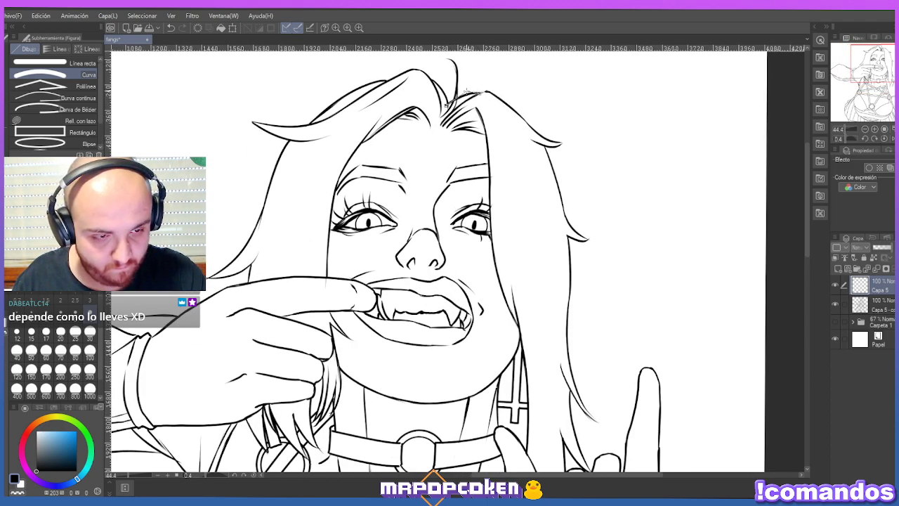
{"action": "key", "text": "e"}
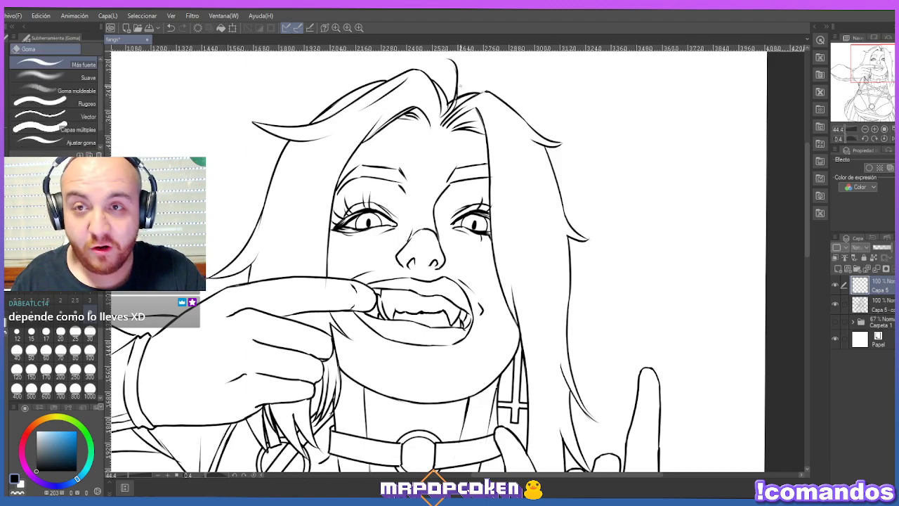
{"action": "left_click", "coordinate": [889, 304]}
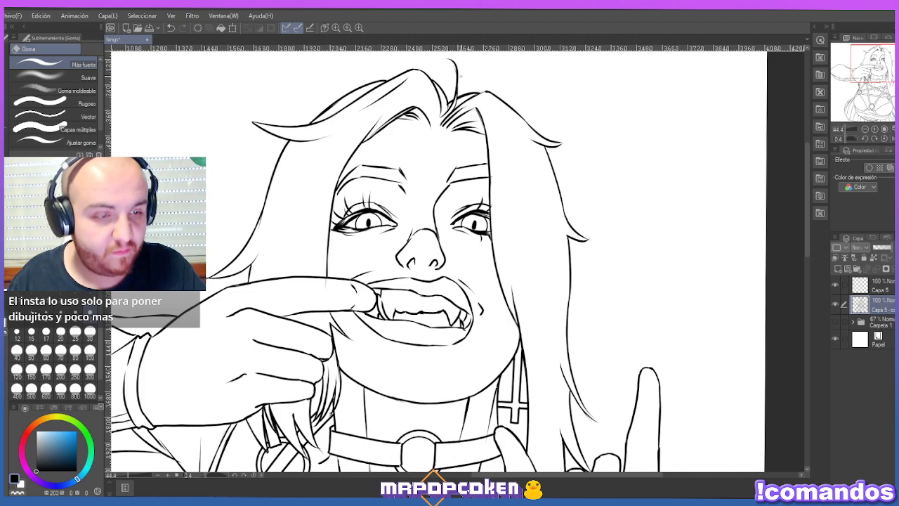
{"action": "left_click", "coordinate": [889, 290]}
{"action": "left_click", "coordinate": [46, 333]}
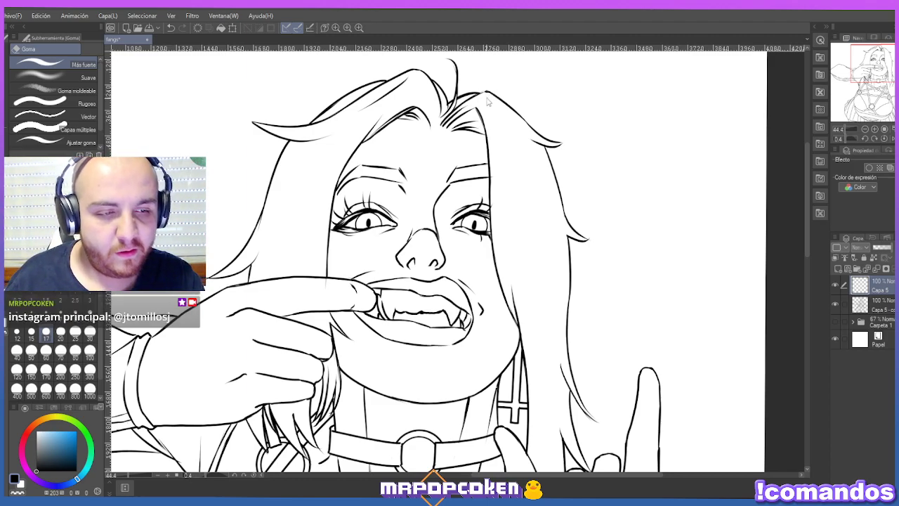
Thicken the outer hair contour from the peak beside the parting towards the flipped tip with Curve strokes on Capa 5, tidying with the eraser.
{"action": "key", "text": "u"}
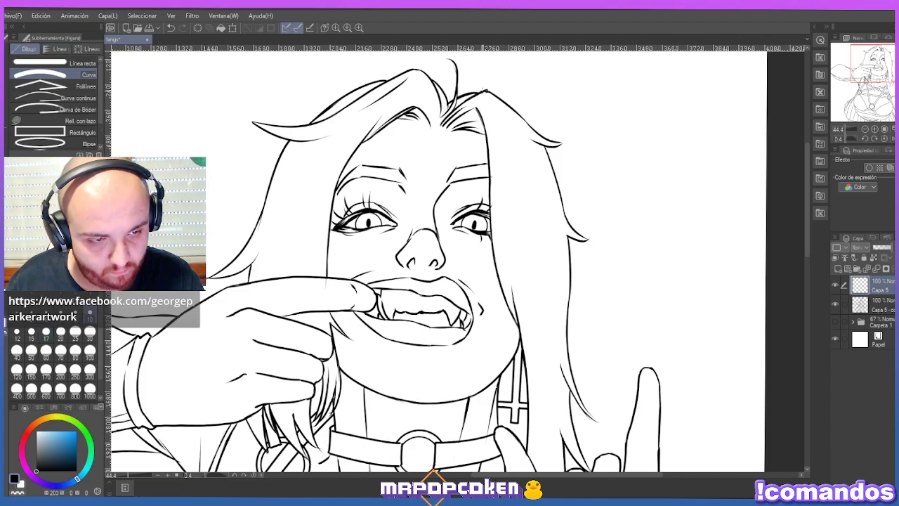
{"action": "key", "text": "e"}
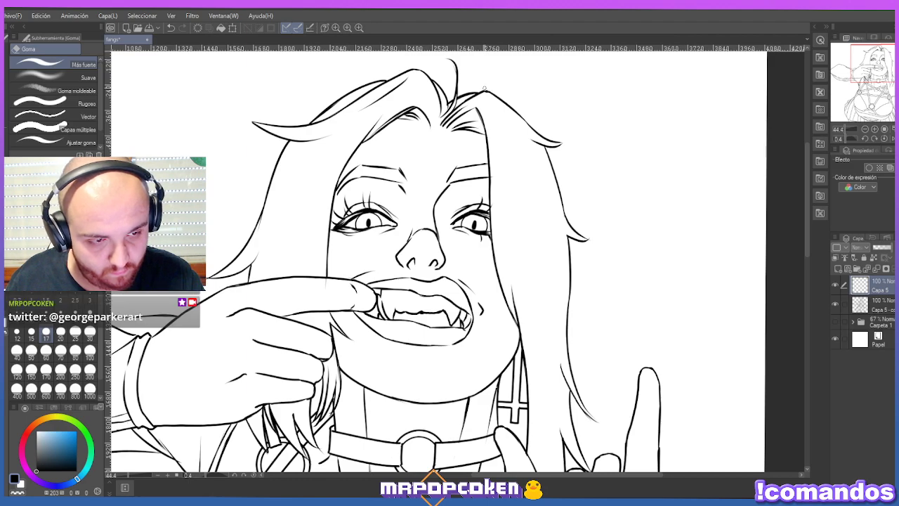
{"action": "key", "text": "u"}
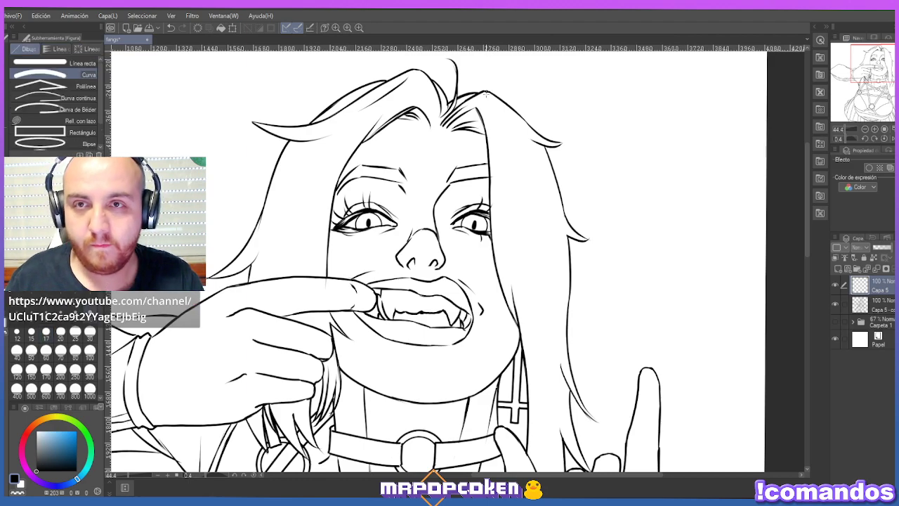
{"action": "left_click_drag", "start_coordinate": [508, 95], "coordinate": [532, 130]}
{"action": "left_click", "coordinate": [495, 90]}
{"action": "left_click", "coordinate": [496, 91]}
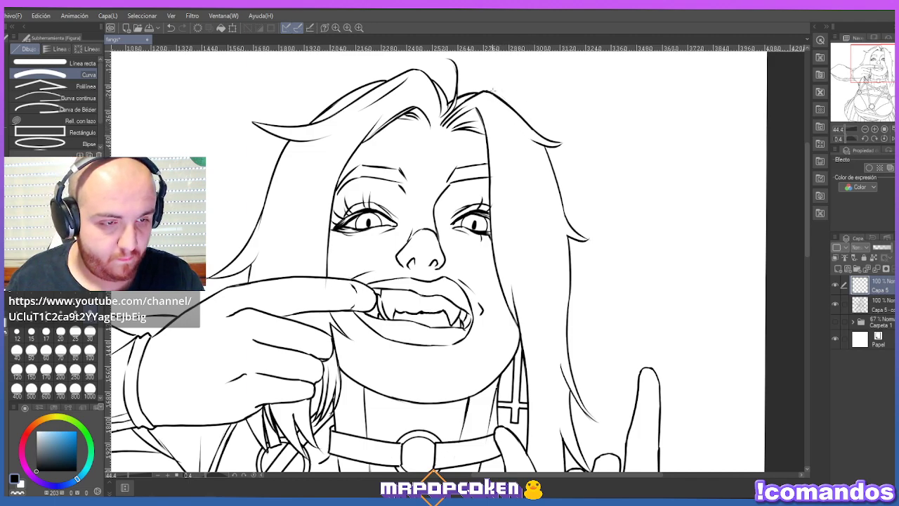
{"action": "key", "text": "e"}
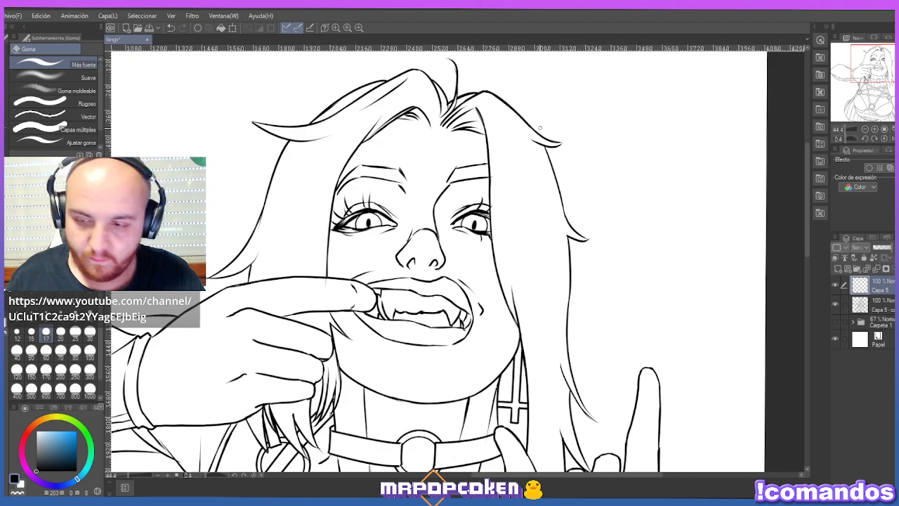
{"action": "key", "text": "u"}
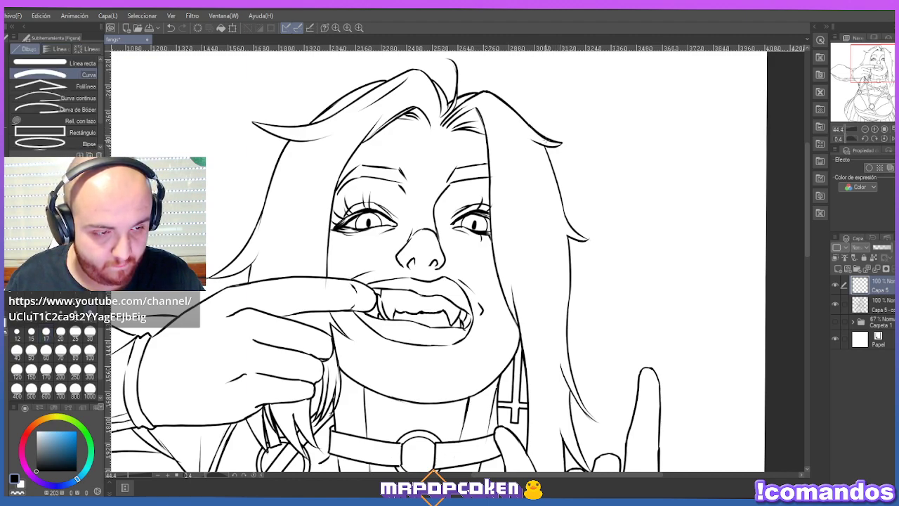
{"action": "key", "text": "e"}
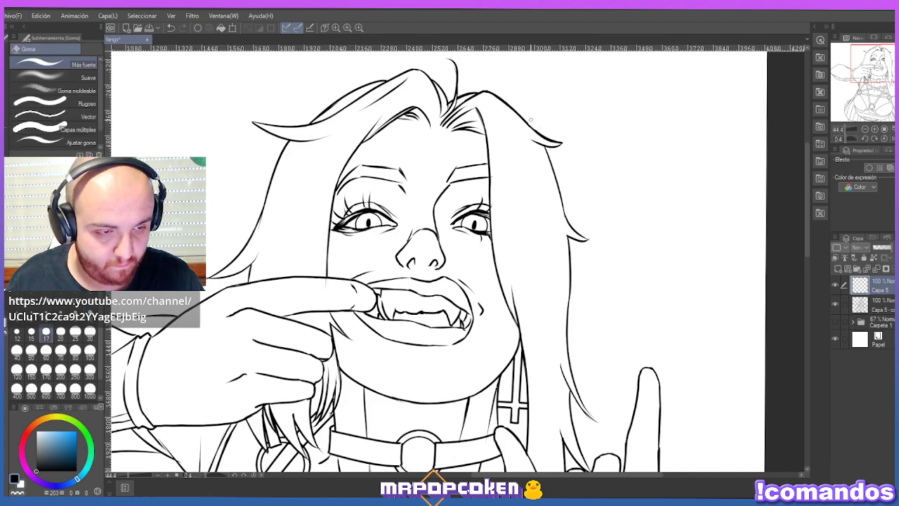
Reinforce the sloping hair contour above the flipped tip with another Curve stroke and a G pen stroke from the peak downwards.
{"action": "scroll", "coordinate": [534, 120], "scroll_direction": "up", "scroll_amount": 1}
{"action": "key", "text": "u"}
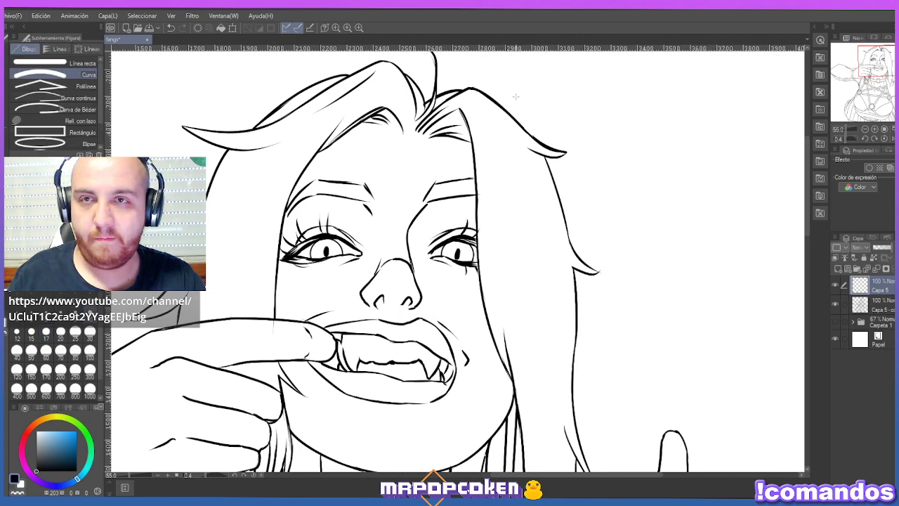
{"action": "left_click_drag", "start_coordinate": [513, 117], "coordinate": [545, 145]}
{"action": "left_click", "coordinate": [545, 146]}
{"action": "key", "text": "e"}
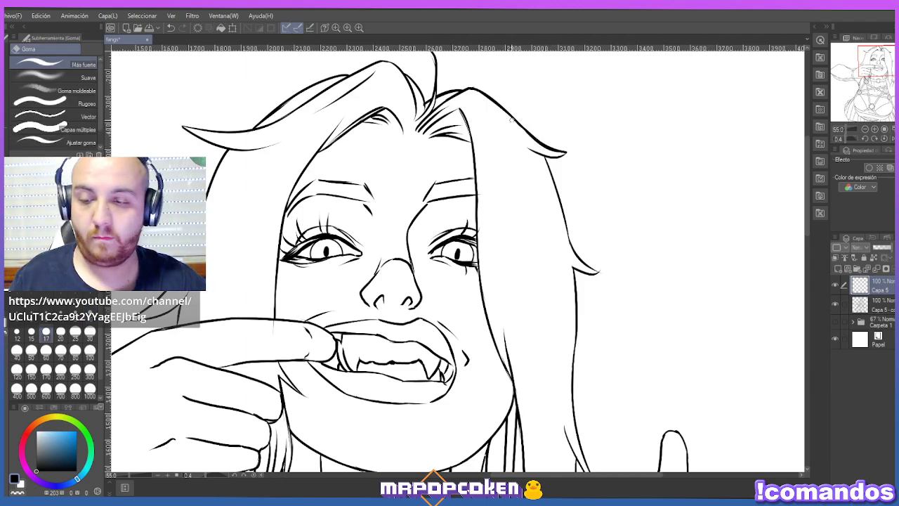
{"action": "key", "text": "p"}
{"action": "left_click_drag", "start_coordinate": [470, 89], "coordinate": [526, 132]}
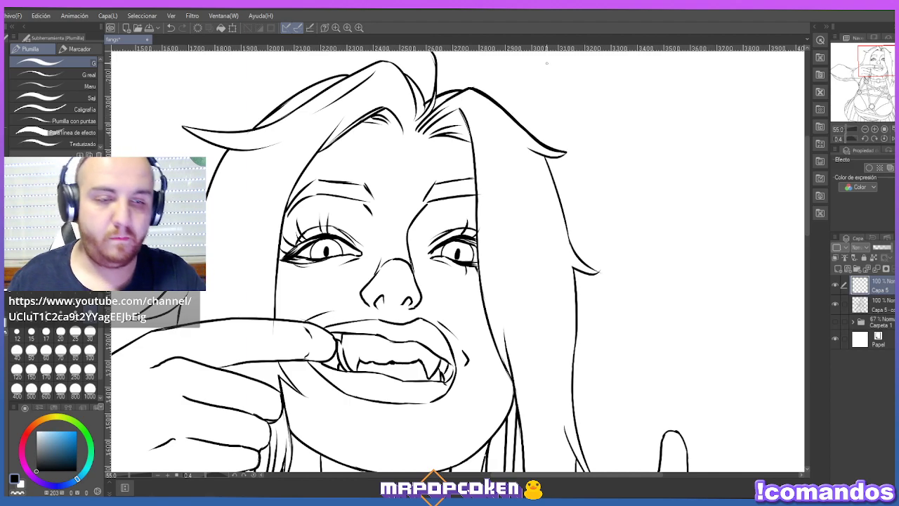
Thicken the outer hair contour from the first flipped tip down to and along the second flipped tip with Curve strokes on Capa 5.
{"action": "key", "text": "u"}
{"action": "mouse_move", "coordinate": [545, 156]}
{"action": "left_mouse_down"}
{"action": "mouse_move", "coordinate": [568, 152]}
{"action": "mouse_move", "coordinate": [555, 177]}
{"action": "mouse_move", "coordinate": [570, 242]}
{"action": "left_mouse_up"}
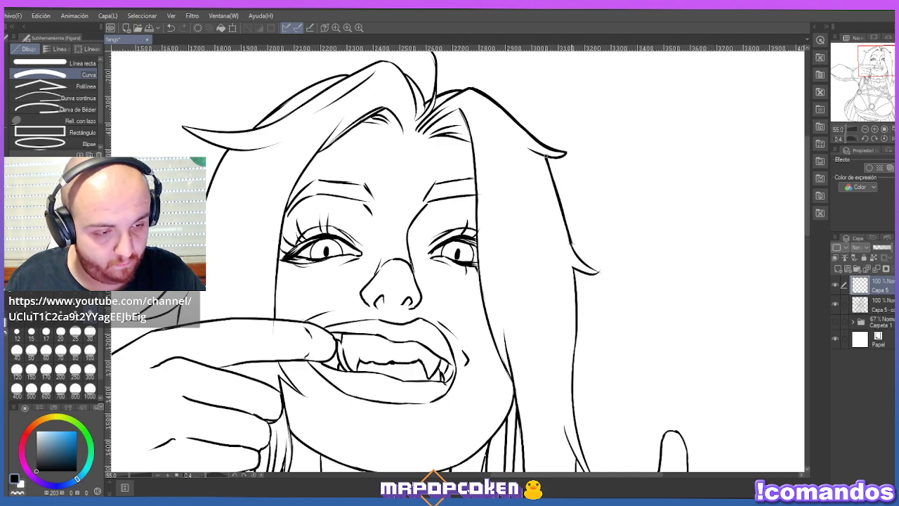
{"action": "left_click", "coordinate": [561, 199]}
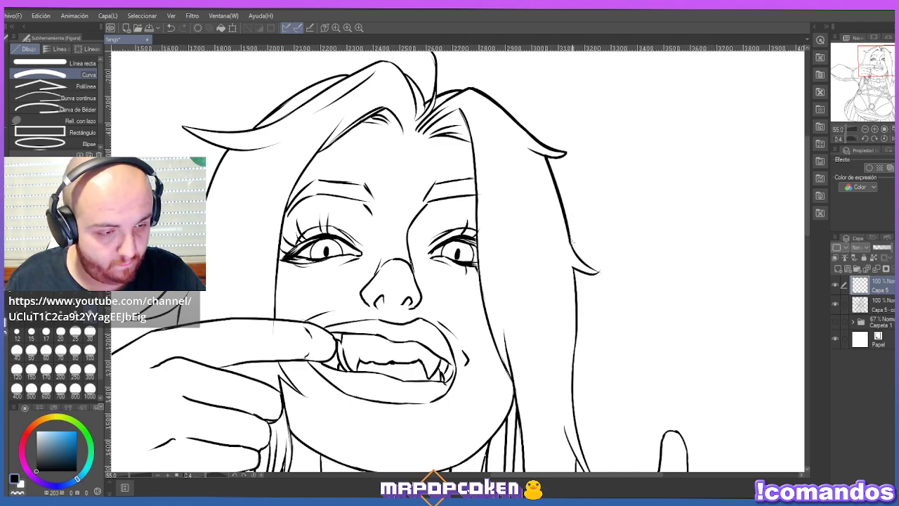
{"action": "left_click_drag", "start_coordinate": [570, 241], "coordinate": [603, 269]}
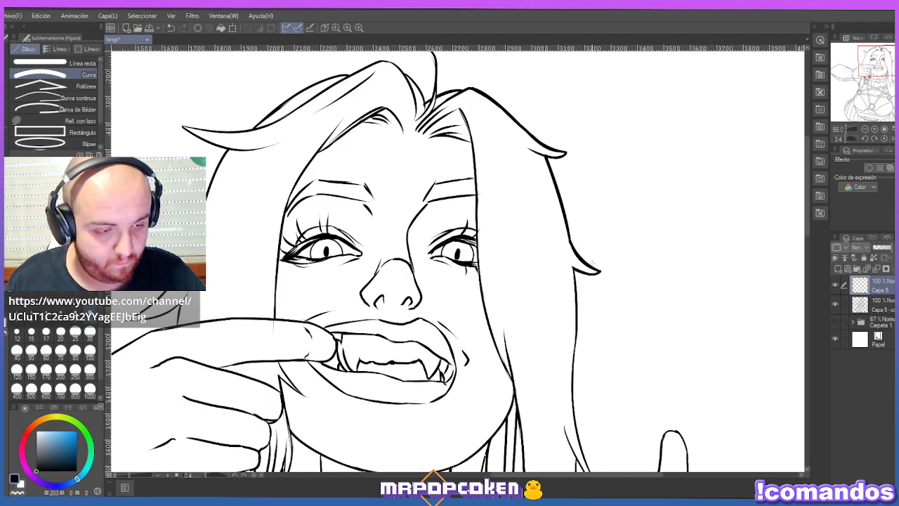
{"action": "scroll", "coordinate": [593, 263], "scroll_direction": "down", "scroll_amount": 3}
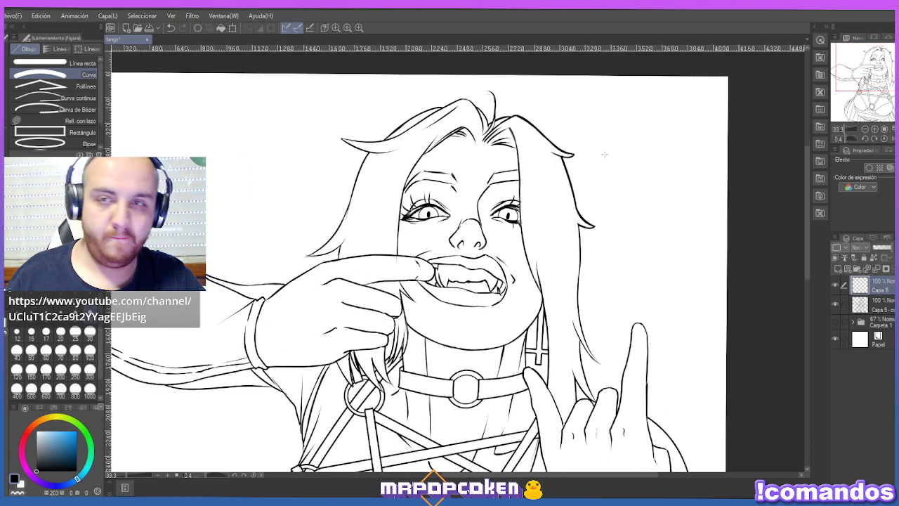
Thicken the long hair contour below the second flipped tip to its pointed end, plus the strand beneath it, with Curve strokes.
{"action": "scroll", "coordinate": [794, 231], "scroll_direction": "down", "scroll_amount": 2}
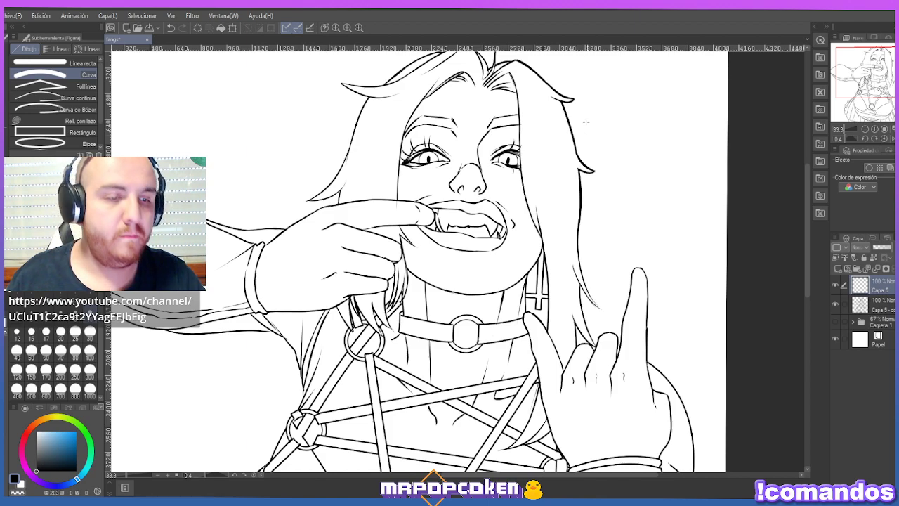
{"action": "left_click_drag", "start_coordinate": [579, 224], "coordinate": [599, 307]}
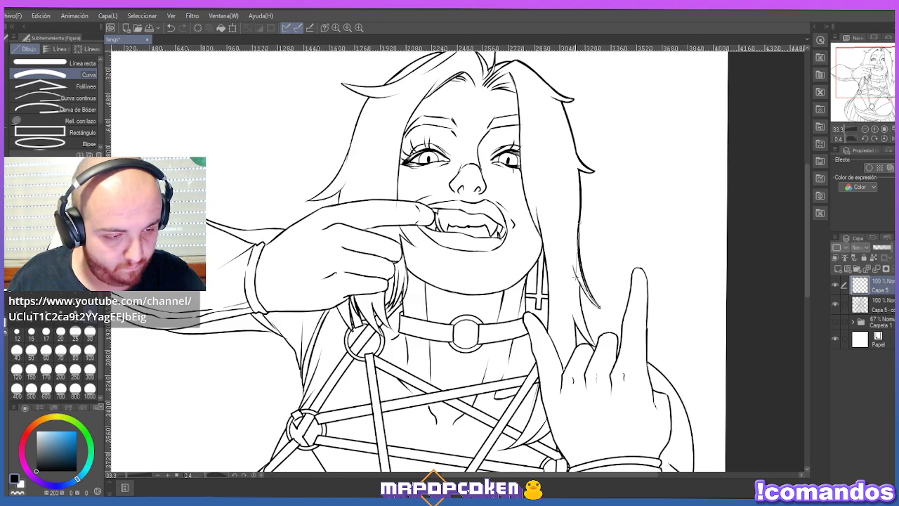
{"action": "left_click", "coordinate": [575, 280]}
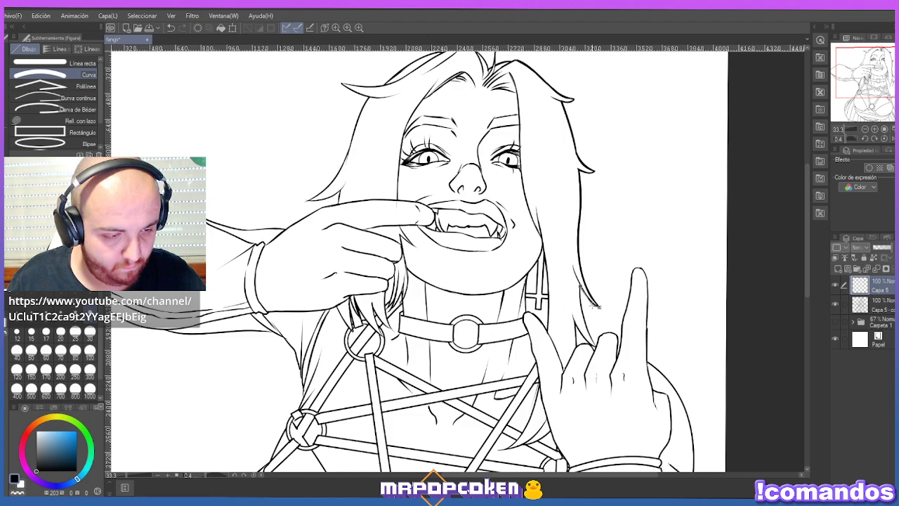
{"action": "left_click_drag", "start_coordinate": [579, 283], "coordinate": [596, 343]}
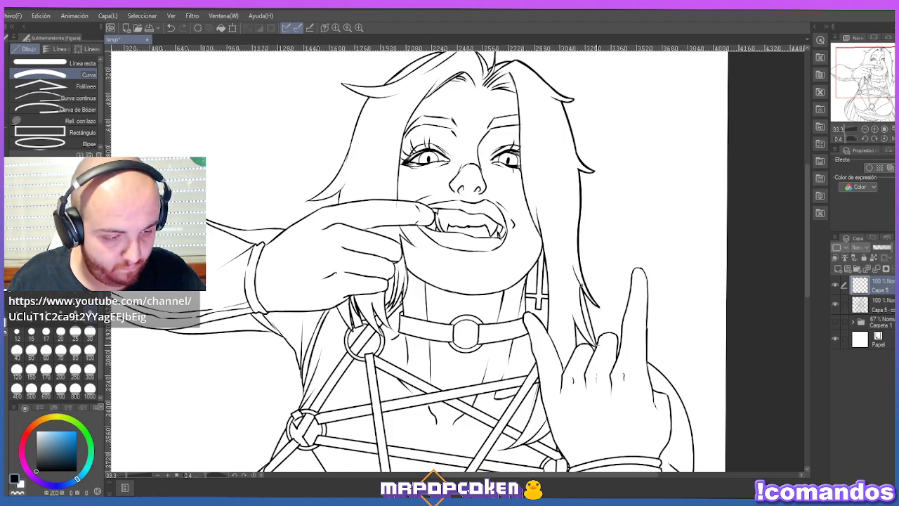
{"action": "left_click", "coordinate": [576, 299]}
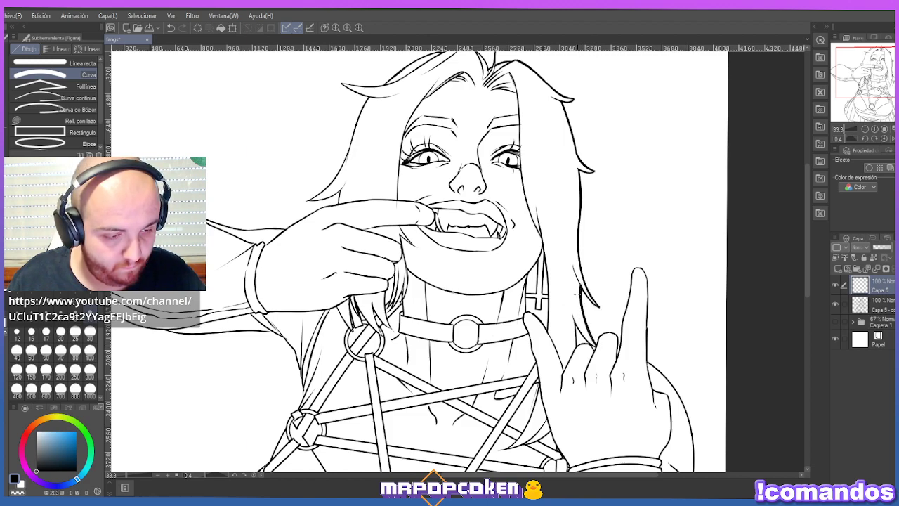
{"action": "mouse_move", "coordinate": [578, 296]}
{"action": "left_mouse_down"}
{"action": "mouse_move", "coordinate": [580, 309]}
{"action": "mouse_move", "coordinate": [587, 294]}
{"action": "left_mouse_up"}
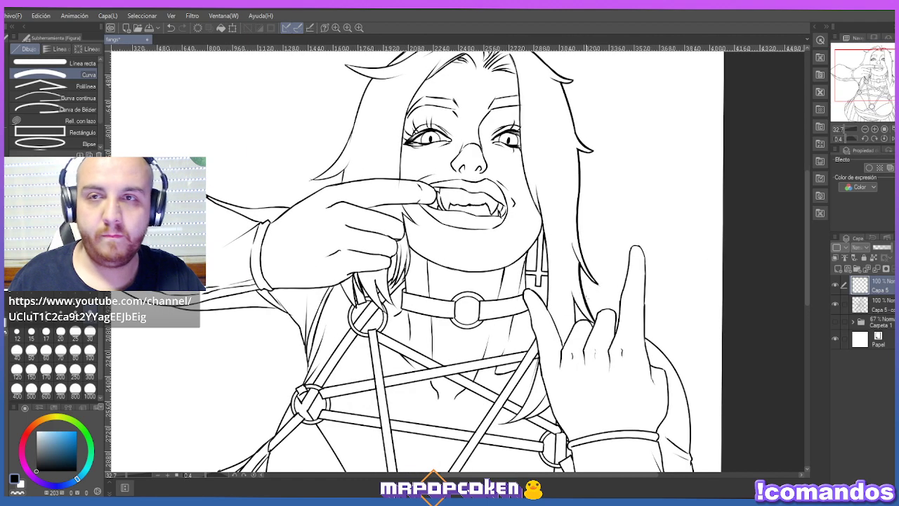
Darken the lower hair strand just above the raised hand with short G pen strokes on Capa 5.
{"action": "scroll", "coordinate": [593, 298], "scroll_direction": "up", "scroll_amount": 2}
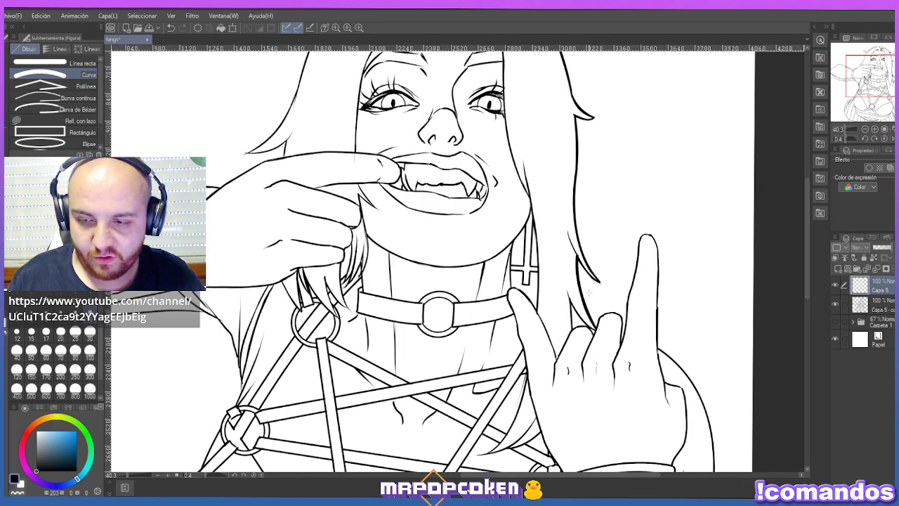
{"action": "key", "text": "p"}
{"action": "left_click_drag", "start_coordinate": [572, 302], "coordinate": [573, 326]}
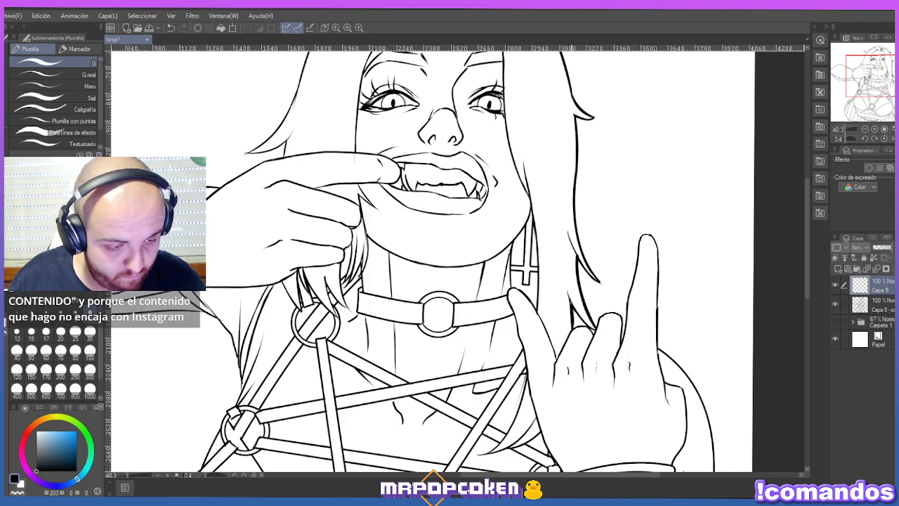
{"action": "left_click_drag", "start_coordinate": [582, 310], "coordinate": [580, 325]}
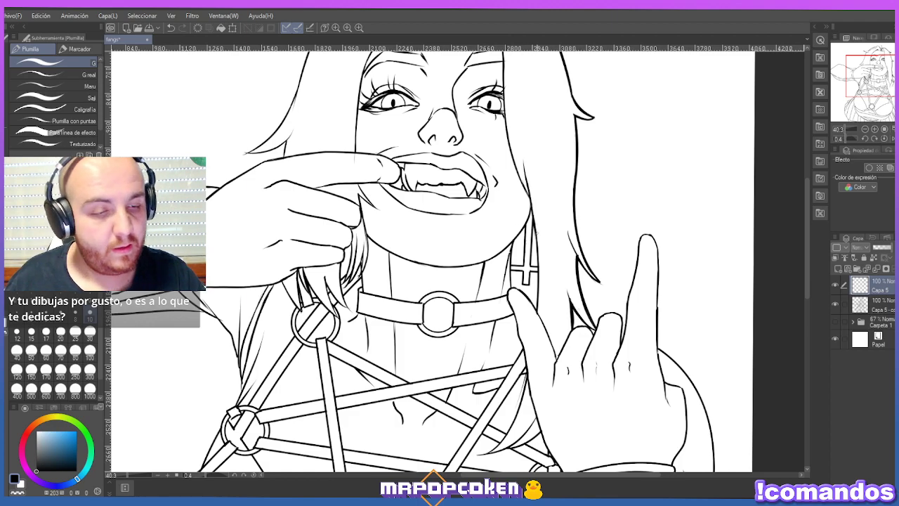
{"action": "scroll", "coordinate": [607, 190], "scroll_direction": "down", "scroll_amount": 1}
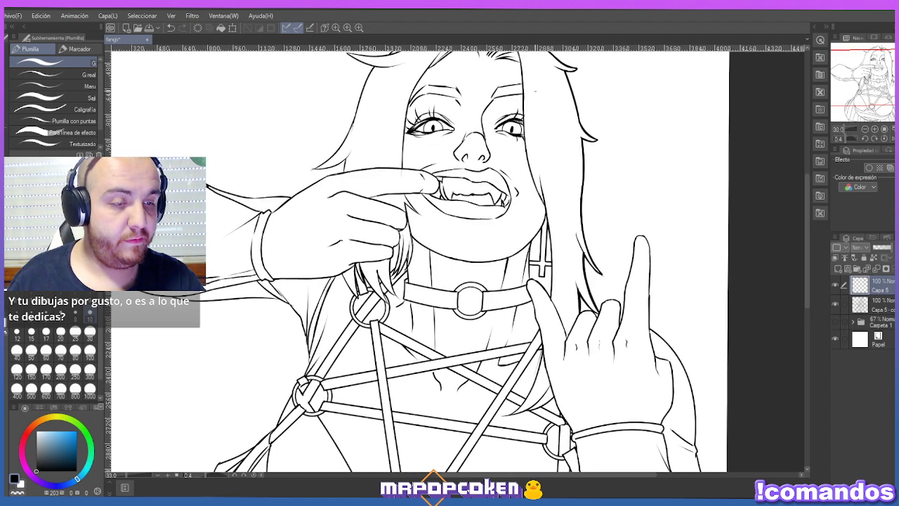
{"action": "key", "text": "e"}
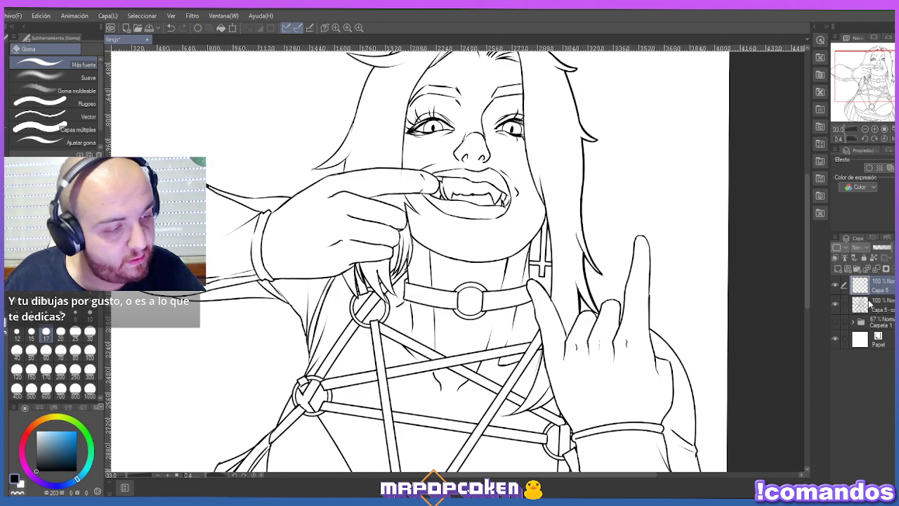
{"action": "key", "text": "alt+bracketleft"}
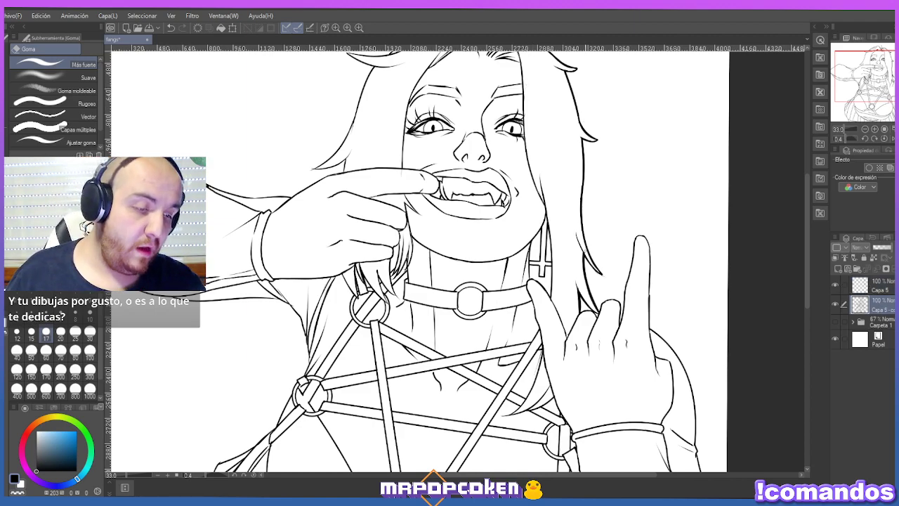
{"action": "key", "text": "alt+bracketright"}
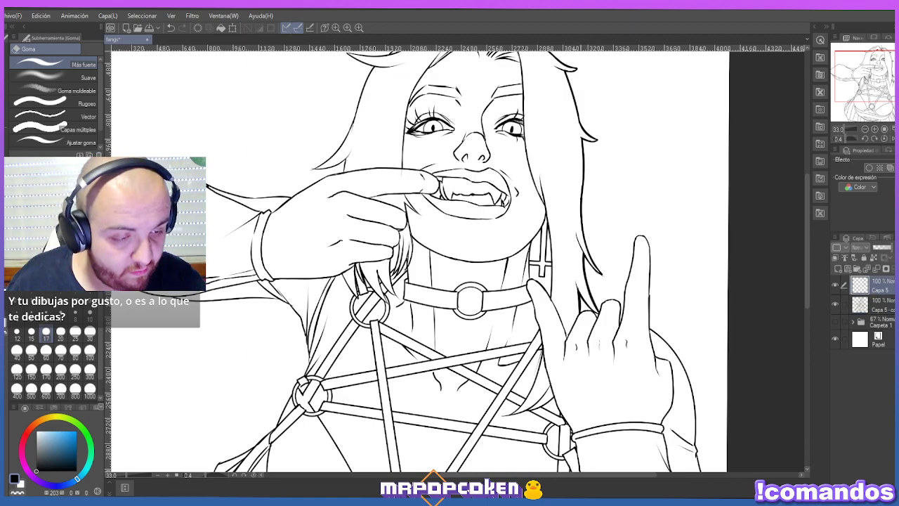
Thicken the hair contour on the pointing-hand side with Curve strokes, from the parting over the peak and down the crown's outer arc.
{"action": "scroll", "coordinate": [628, 201], "scroll_direction": "down", "scroll_amount": 2}
{"action": "left_click_drag", "start_coordinate": [628, 201], "coordinate": [631, 229]}
{"action": "scroll", "coordinate": [631, 229], "scroll_direction": "down", "scroll_amount": 1}
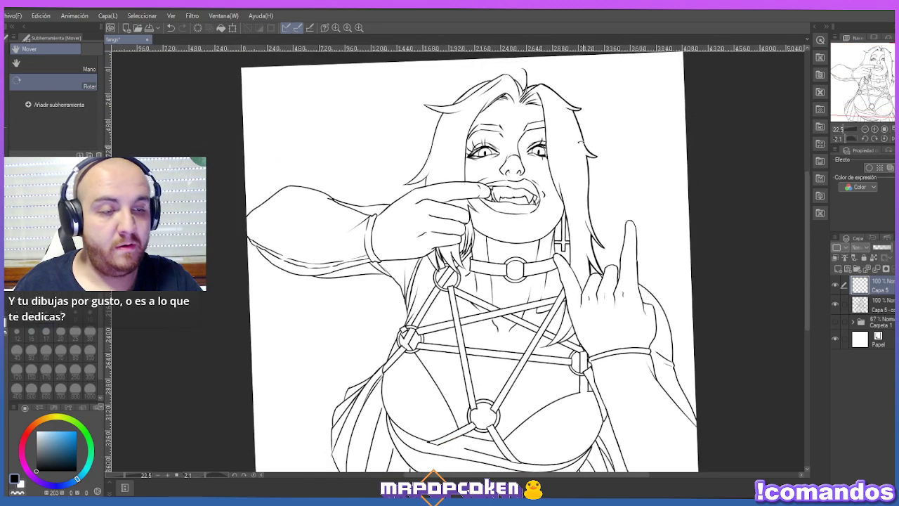
{"action": "left_click_drag", "start_coordinate": [808, 238], "coordinate": [806, 221]}
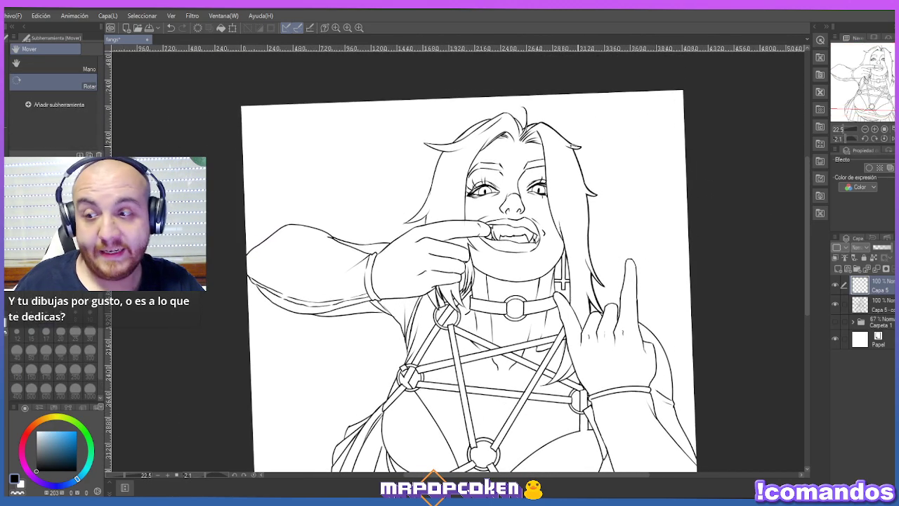
{"action": "scroll", "coordinate": [523, 118], "scroll_direction": "up", "scroll_amount": 1}
{"action": "key", "text": "u"}
{"action": "scroll", "coordinate": [523, 118], "scroll_direction": "up", "scroll_amount": 2}
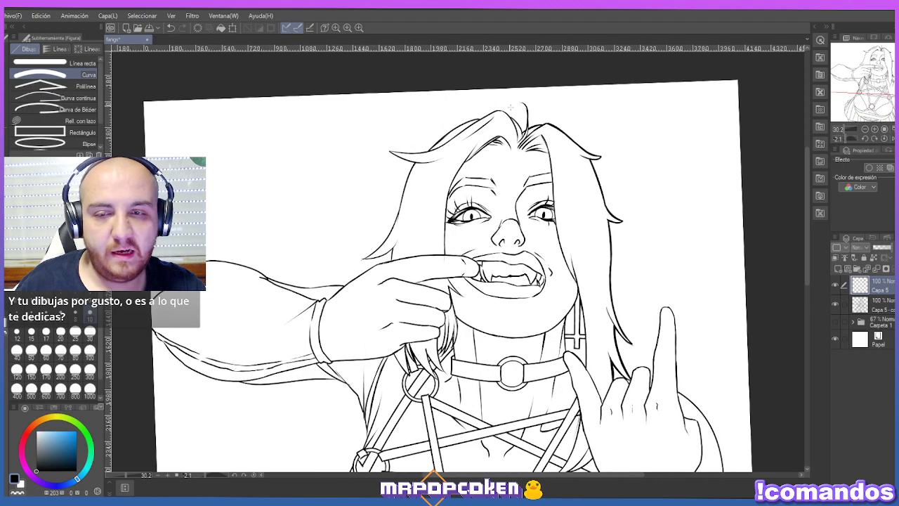
{"action": "scroll", "coordinate": [510, 107], "scroll_direction": "up", "scroll_amount": 3}
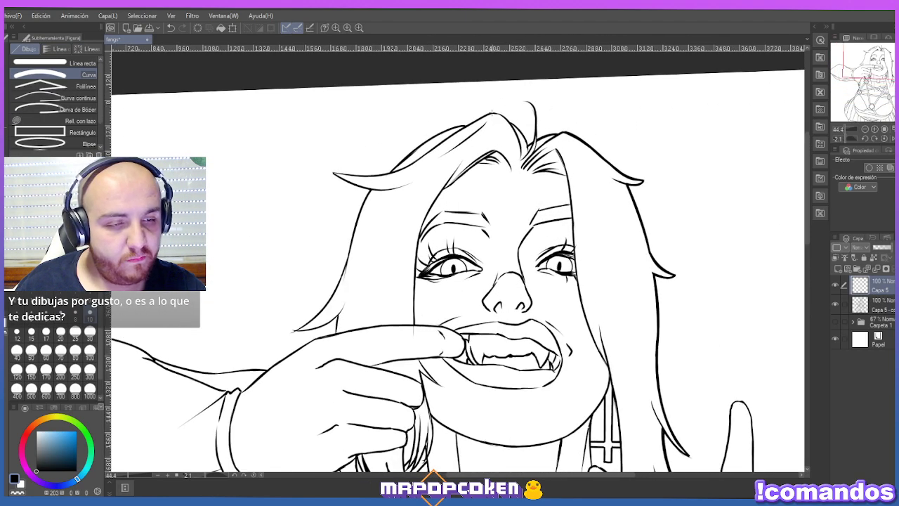
{"action": "left_click_drag", "start_coordinate": [494, 114], "coordinate": [531, 148]}
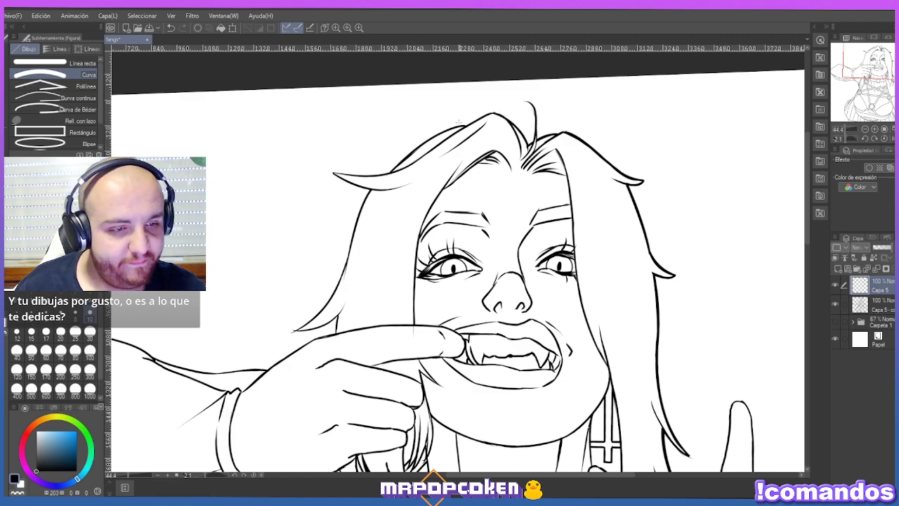
{"action": "left_click_drag", "start_coordinate": [462, 129], "coordinate": [492, 112]}
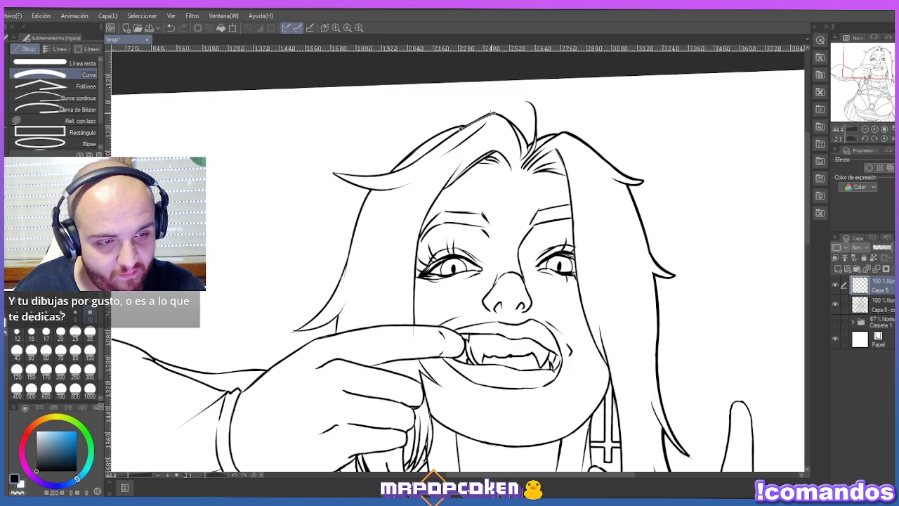
{"action": "left_click", "coordinate": [489, 112]}
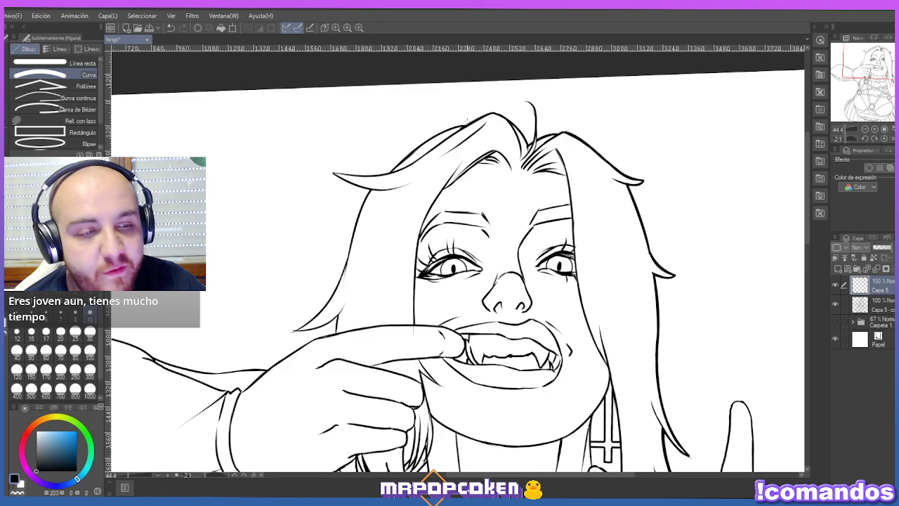
{"action": "left_click_drag", "start_coordinate": [467, 125], "coordinate": [388, 174]}
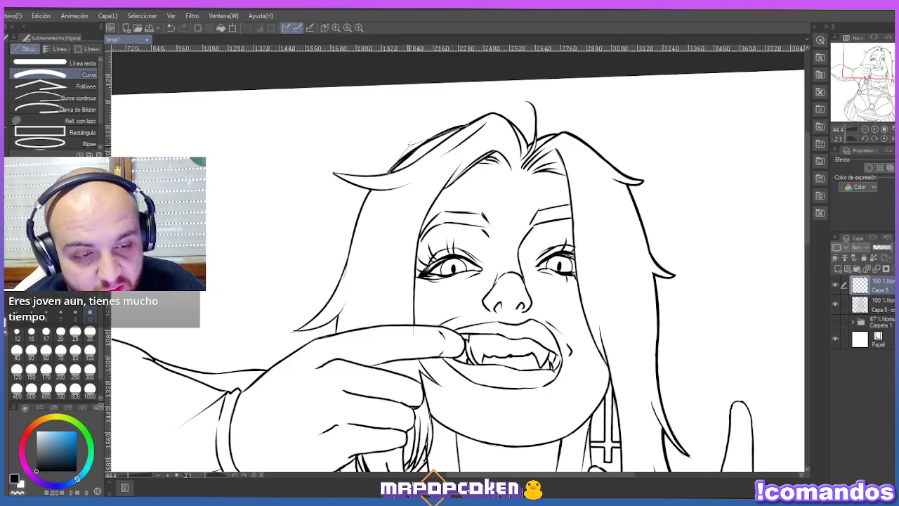
{"action": "left_click", "coordinate": [442, 124]}
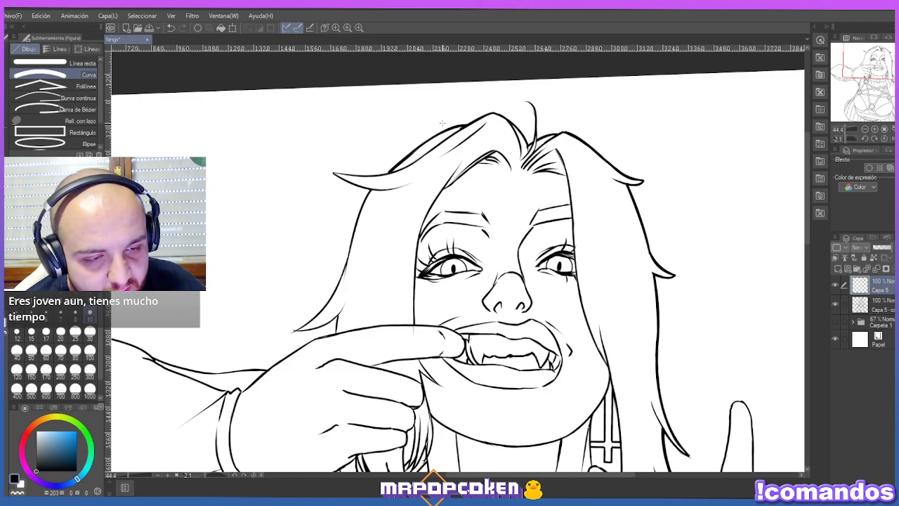
Reinforce the upper and lower edges of the flipped hair tip on the pointing-hand side with Curve strokes.
{"action": "left_click_drag", "start_coordinate": [333, 172], "coordinate": [398, 171]}
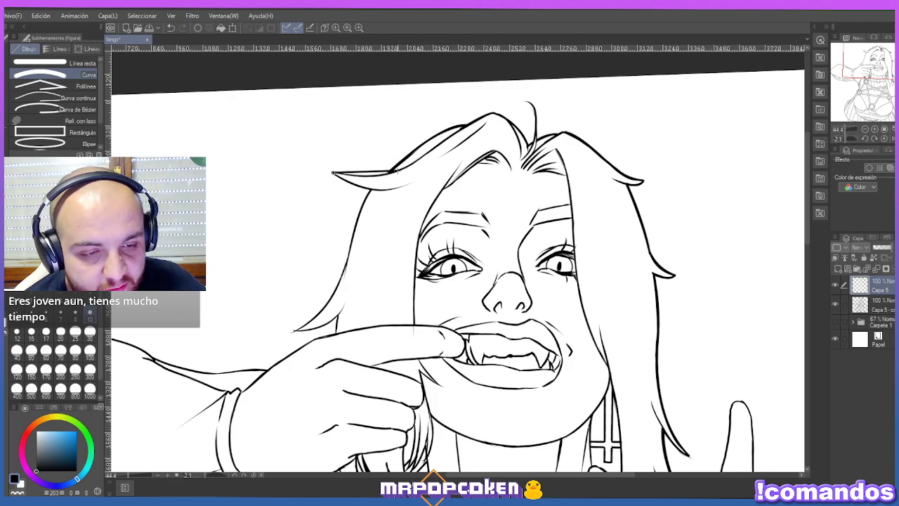
{"action": "left_click", "coordinate": [356, 180]}
{"action": "left_click_drag", "start_coordinate": [334, 173], "coordinate": [373, 188]}
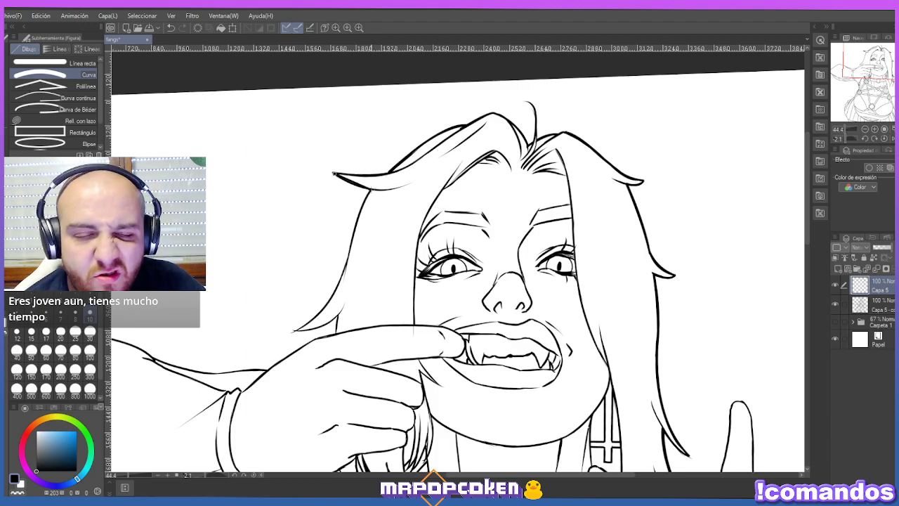
{"action": "left_click", "coordinate": [355, 187]}
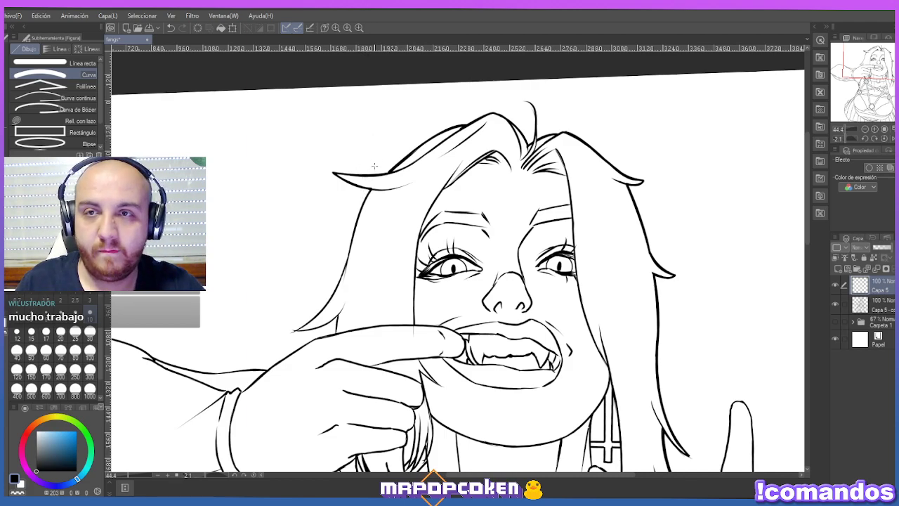
{"action": "key", "text": "e"}
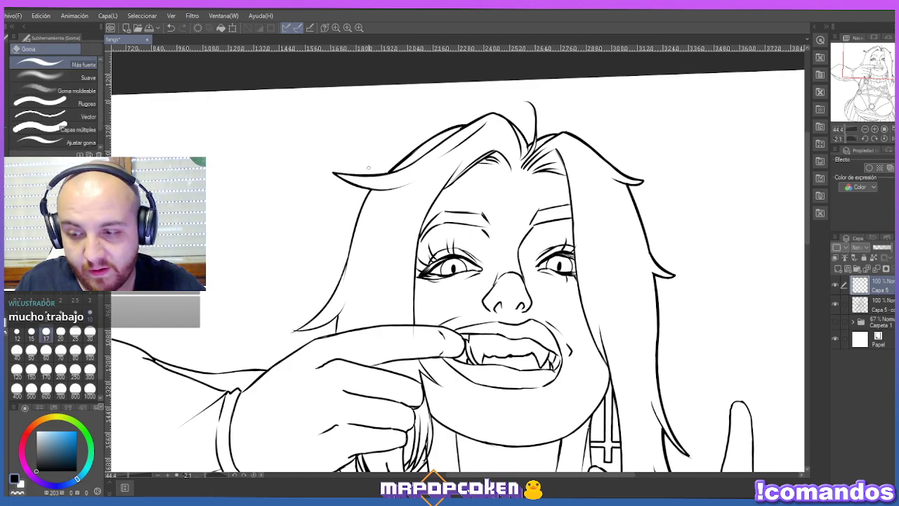
{"action": "key", "text": "u"}
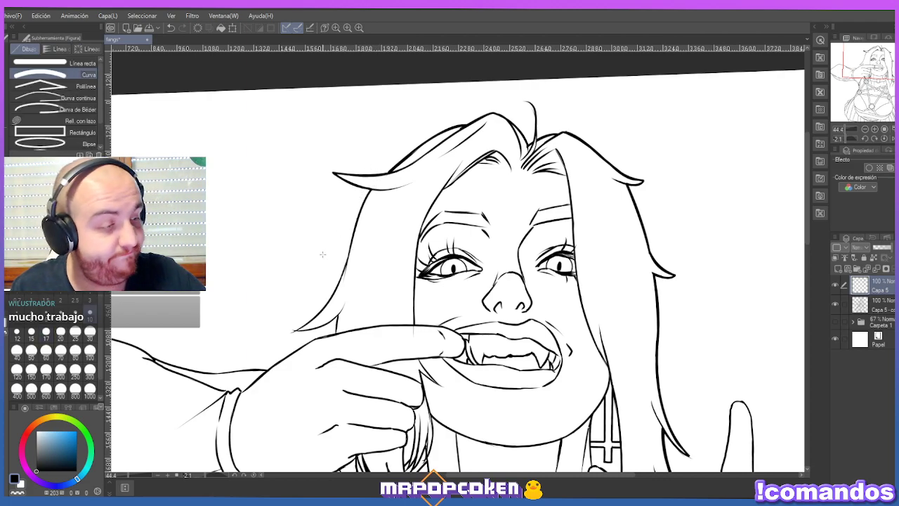
Trim the strand's pointed end above the pointing hand on the underlying line layer, and thicken the contour below the flipped tip on Capa 5.
{"action": "left_click", "coordinate": [874, 305]}
{"action": "key", "text": "e"}
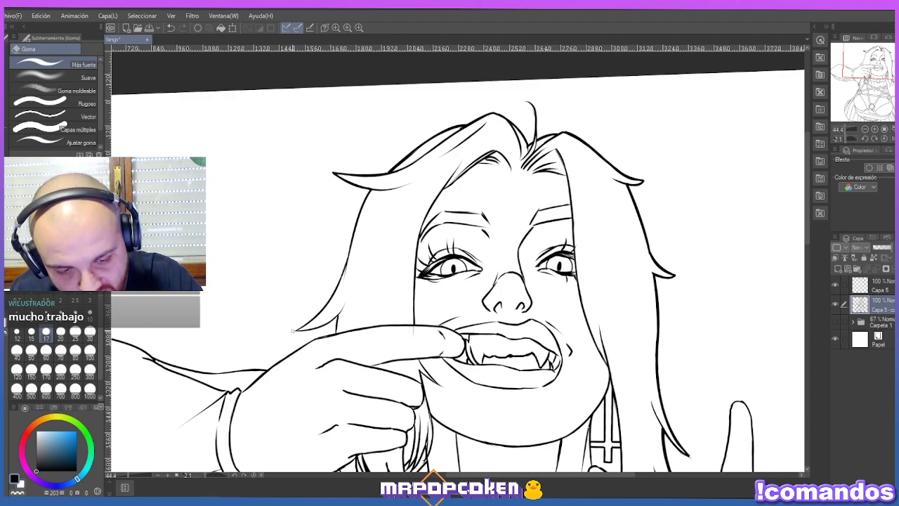
{"action": "left_click", "coordinate": [884, 285]}
{"action": "key", "text": "u"}
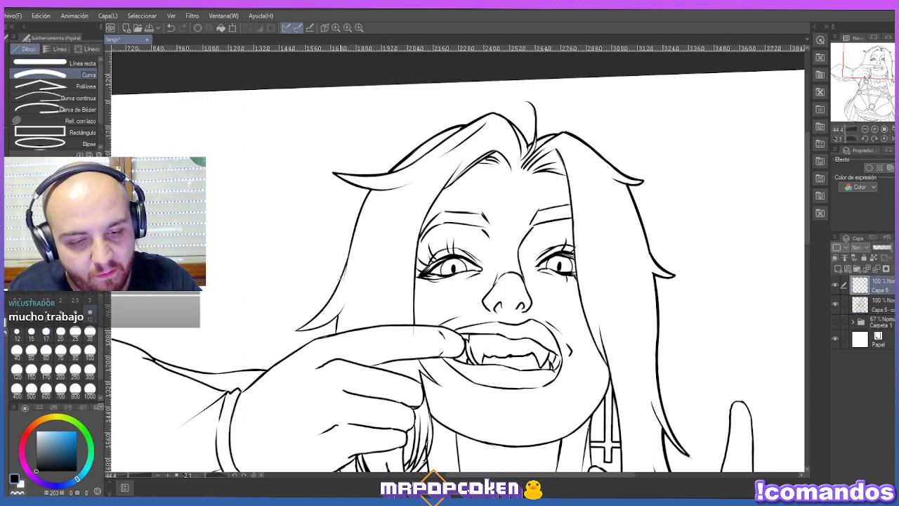
{"action": "left_click_drag", "start_coordinate": [344, 270], "coordinate": [372, 188]}
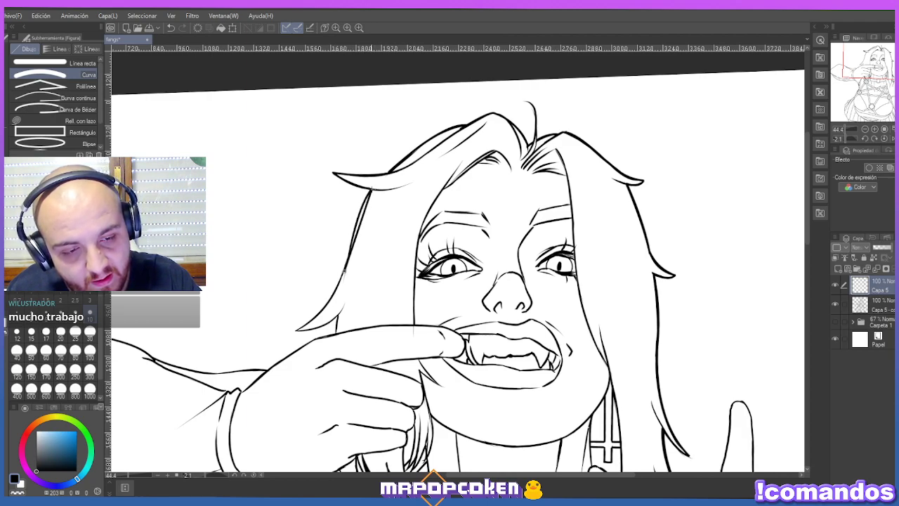
{"action": "left_click", "coordinate": [361, 200]}
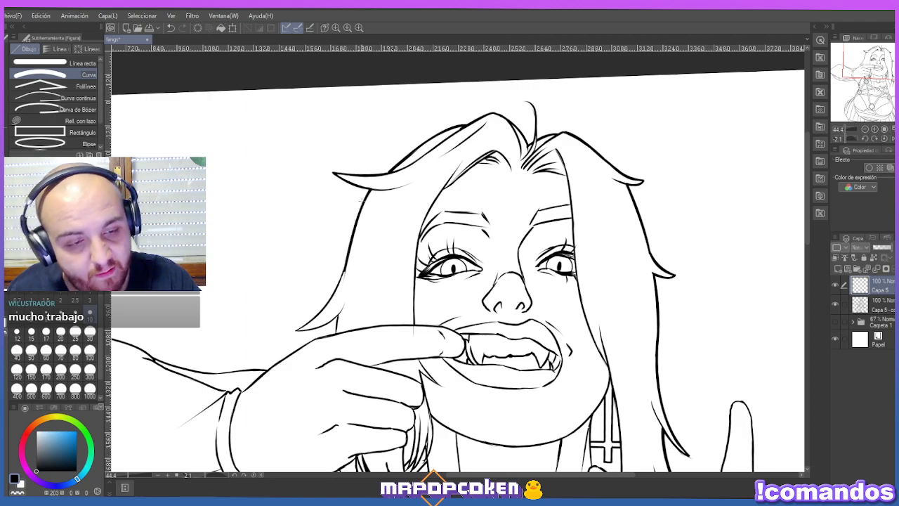
Thicken the outer and lower edges of the pointed hair strand above the pointing hand with Curve strokes on Capa 5.
{"action": "left_click_drag", "start_coordinate": [295, 329], "coordinate": [346, 265]}
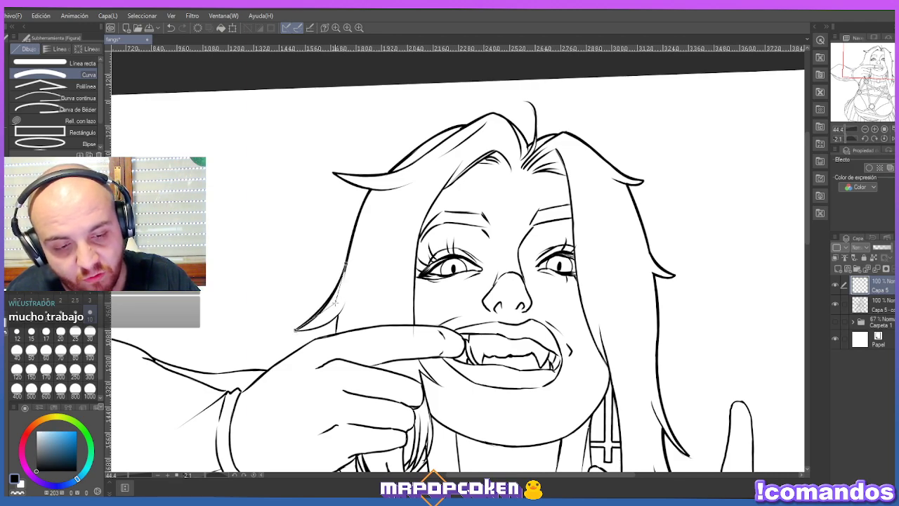
{"action": "left_click", "coordinate": [328, 314]}
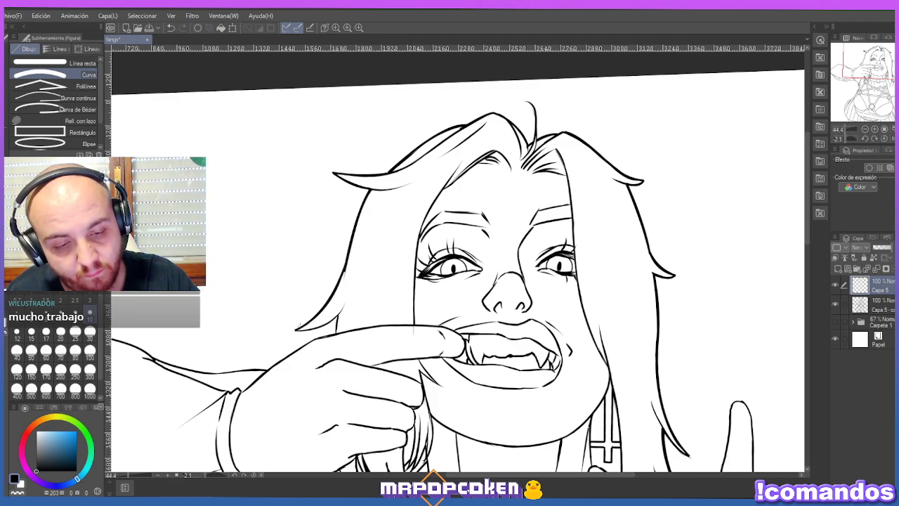
{"action": "left_click_drag", "start_coordinate": [295, 329], "coordinate": [337, 316]}
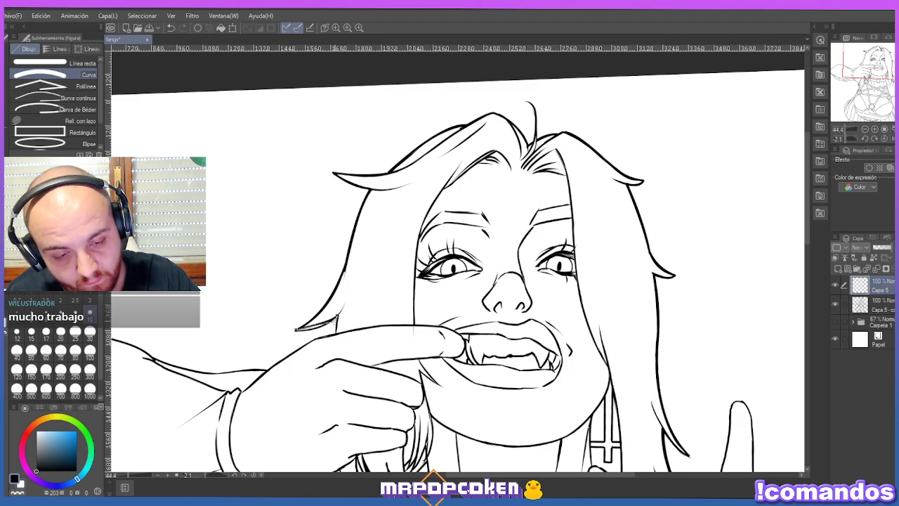
{"action": "left_click", "coordinate": [337, 318]}
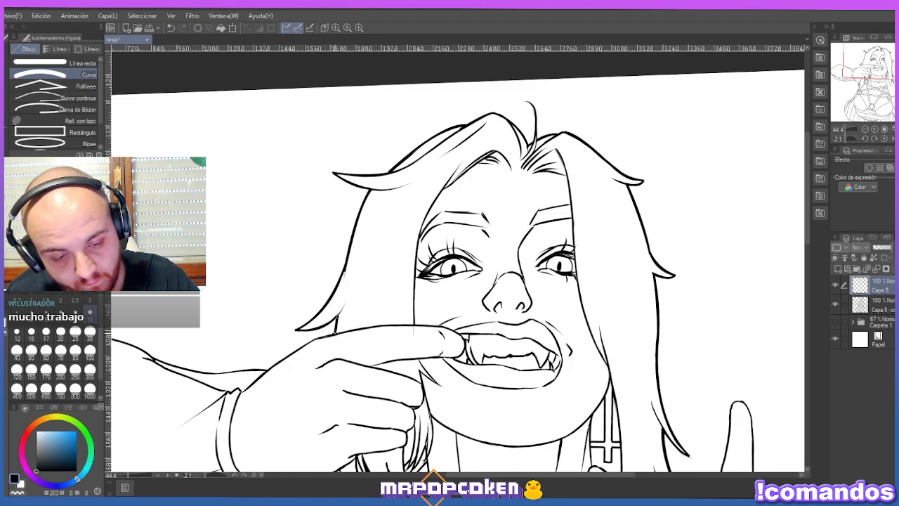
Thicken the pointing hand's upper contour just beneath the pointed hair strand with a short Curve stroke.
{"action": "scroll", "coordinate": [338, 317], "scroll_direction": "down", "scroll_amount": 5}
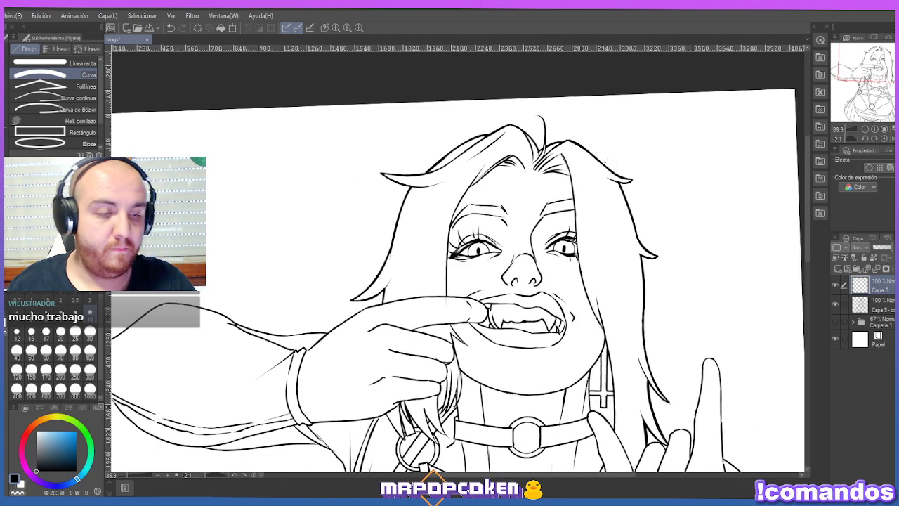
{"action": "scroll", "coordinate": [552, 194], "scroll_direction": "down", "scroll_amount": 3}
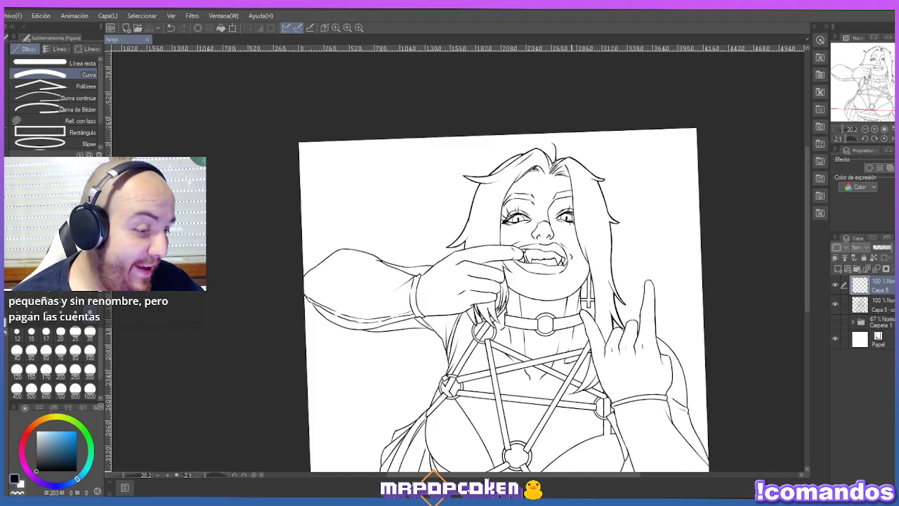
{"action": "scroll", "coordinate": [427, 252], "scroll_direction": "up", "scroll_amount": 3}
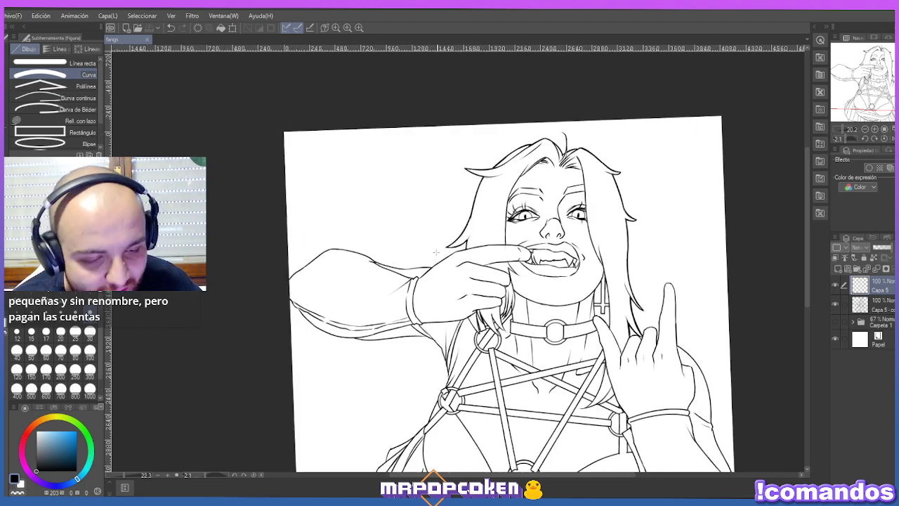
{"action": "scroll", "coordinate": [421, 269], "scroll_direction": "up", "scroll_amount": 3}
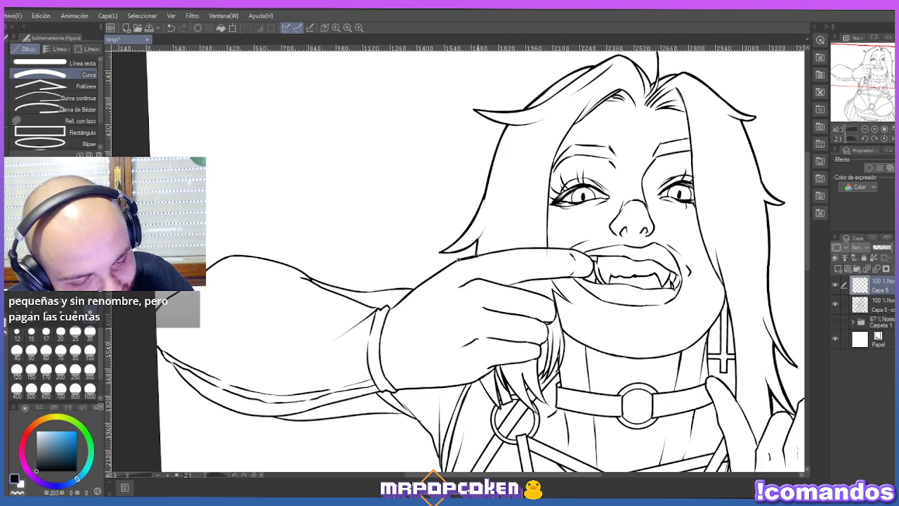
{"action": "scroll", "coordinate": [491, 236], "scroll_direction": "up", "scroll_amount": 2}
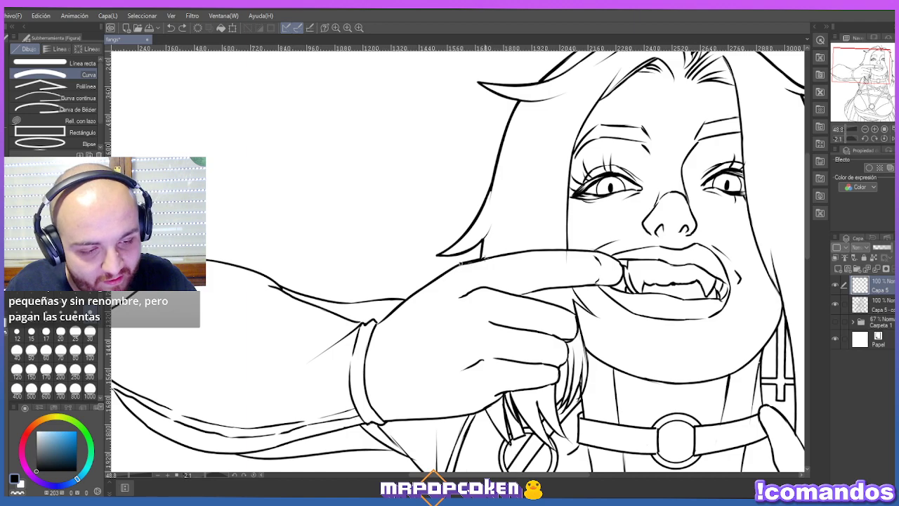
{"action": "left_click_drag", "start_coordinate": [460, 261], "coordinate": [485, 259]}
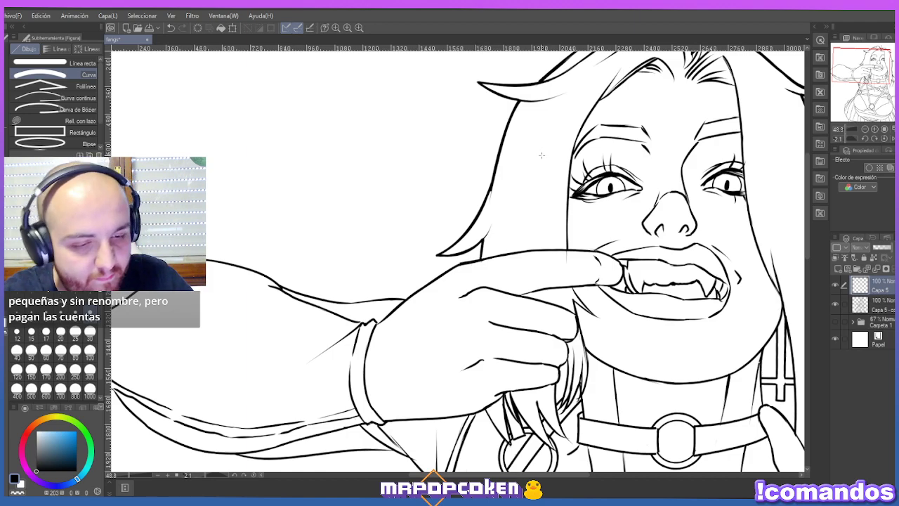
Thicken the upper contour of the pointing arm's forearm with Curve strokes, from the muscle crease to the back of the hand.
{"action": "left_click_drag", "start_coordinate": [281, 287], "coordinate": [371, 302]}
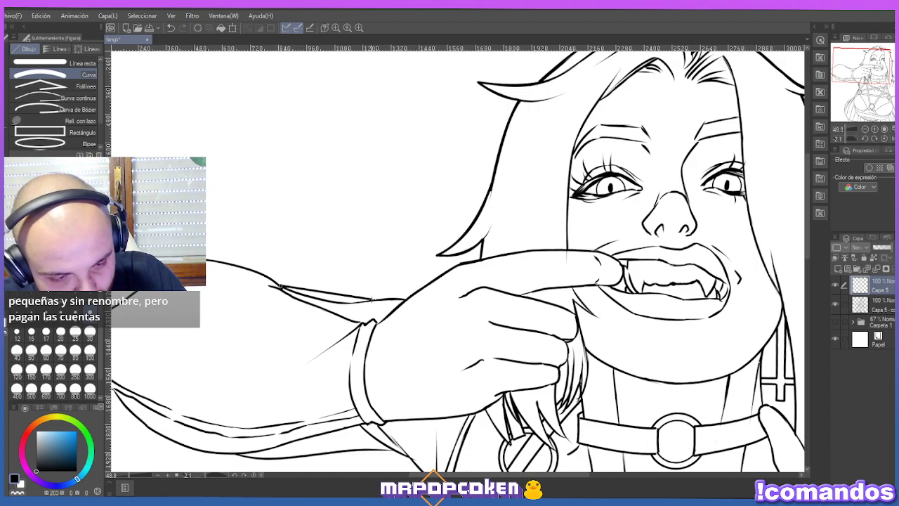
{"action": "left_click", "coordinate": [356, 291]}
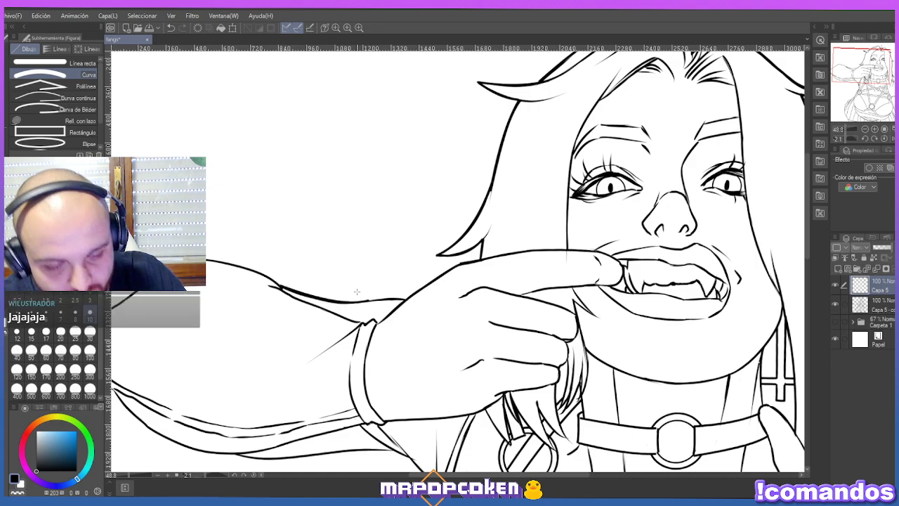
{"action": "left_click_drag", "start_coordinate": [406, 296], "coordinate": [354, 303]}
{"action": "left_click", "coordinate": [383, 299]}
{"action": "scroll", "coordinate": [427, 164], "scroll_direction": "down", "scroll_amount": 2}
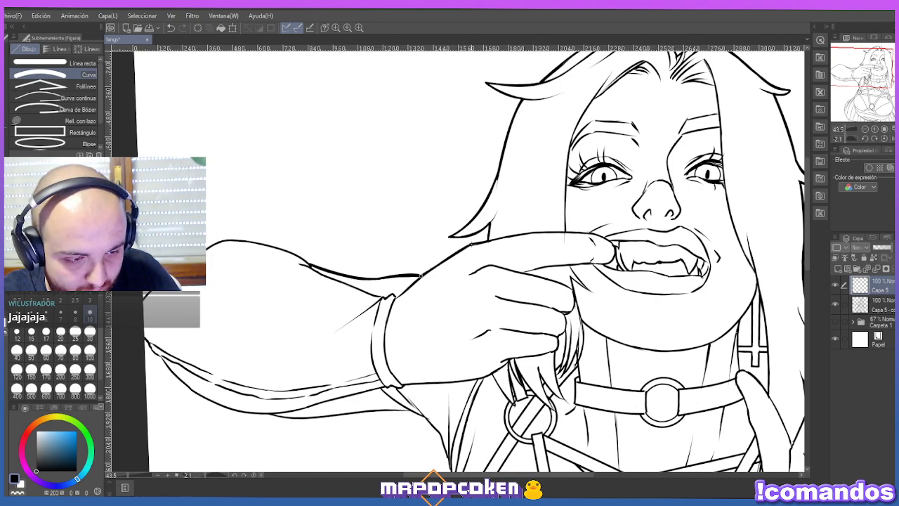
{"action": "scroll", "coordinate": [492, 169], "scroll_direction": "down", "scroll_amount": 2}
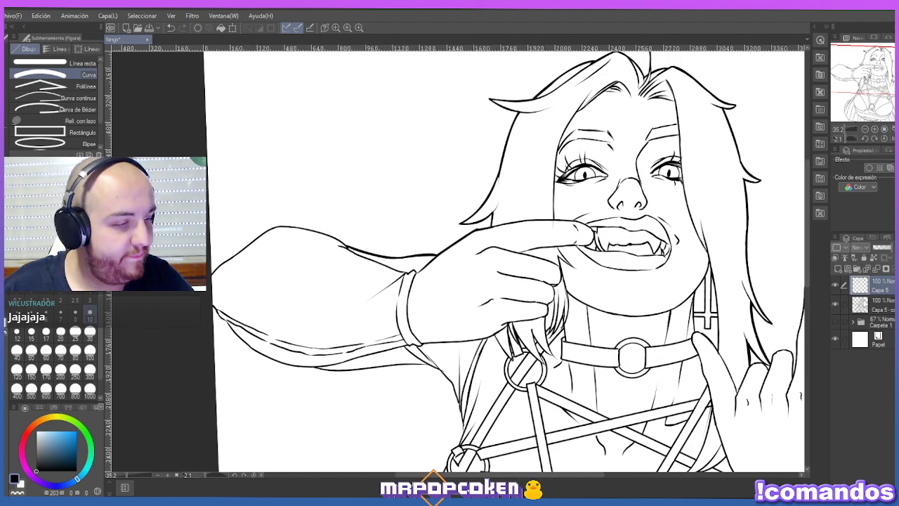
{"action": "key", "text": "alt+bracketleft"}
{"action": "key", "text": "e"}
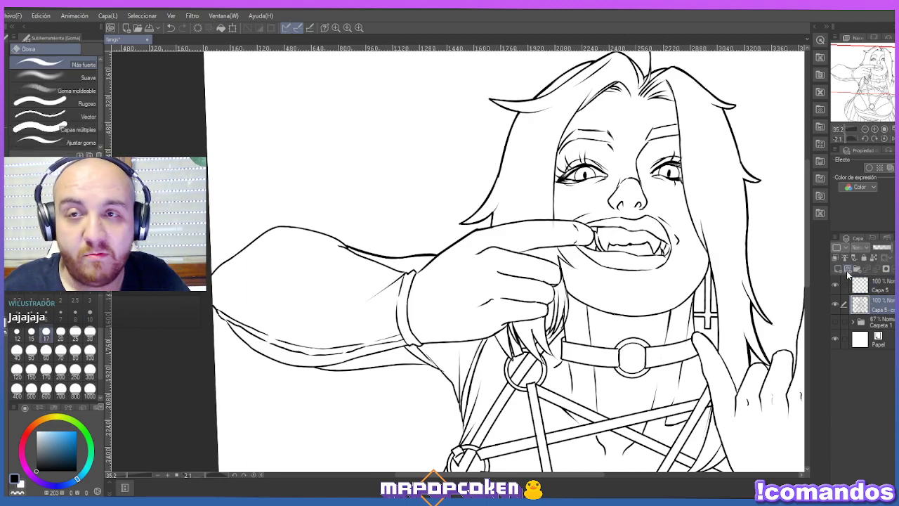
{"action": "left_click", "coordinate": [879, 287]}
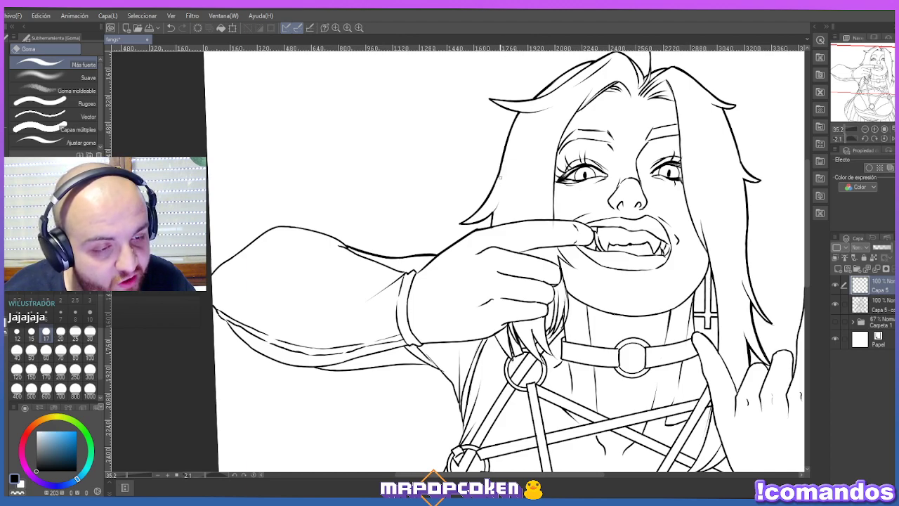
{"action": "key", "text": "u"}
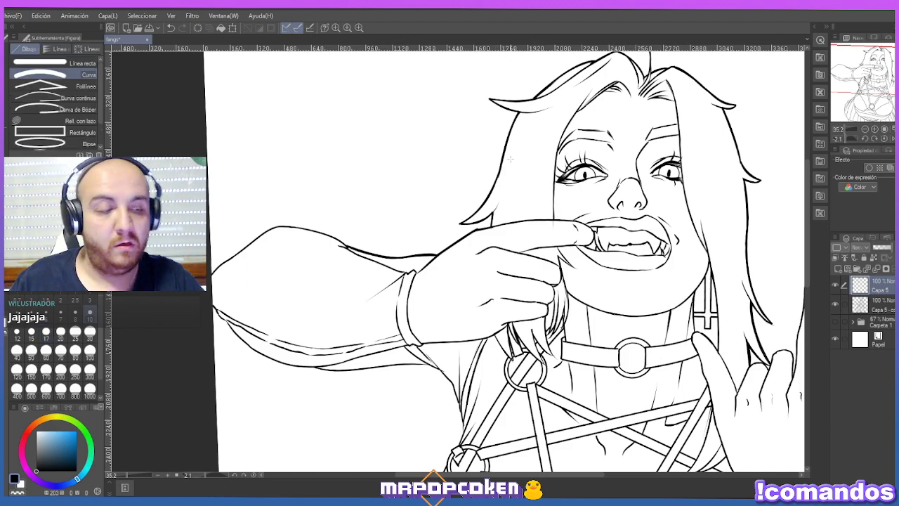
{"action": "left_click", "coordinate": [877, 305]}
{"action": "left_click", "coordinate": [879, 288]}
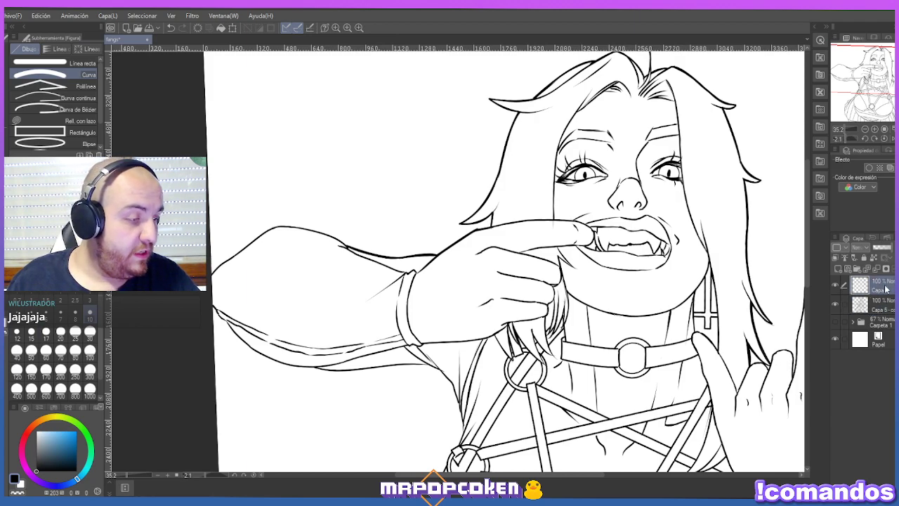
Thicken the lower outline of the raised forearm near the elbow with a bent Curve stroke.
{"action": "scroll", "coordinate": [569, 260], "scroll_direction": "down", "scroll_amount": 2}
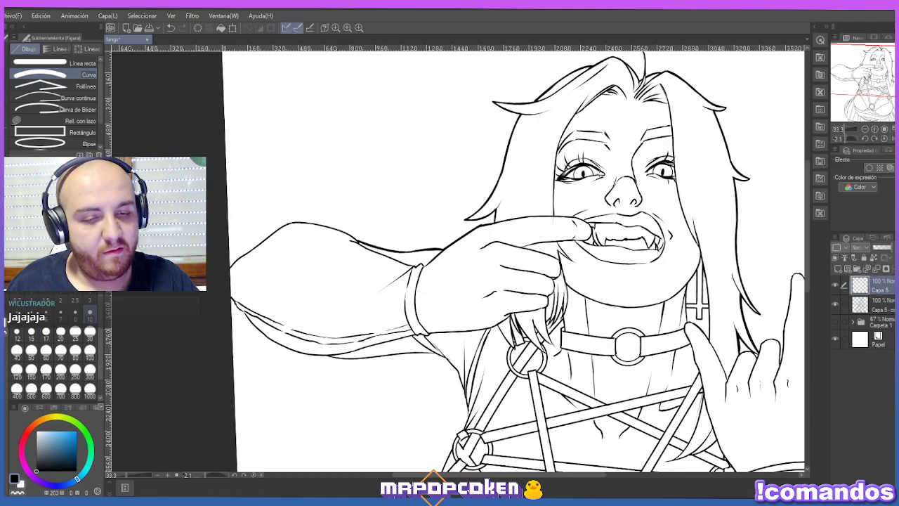
{"action": "key", "text": "p"}
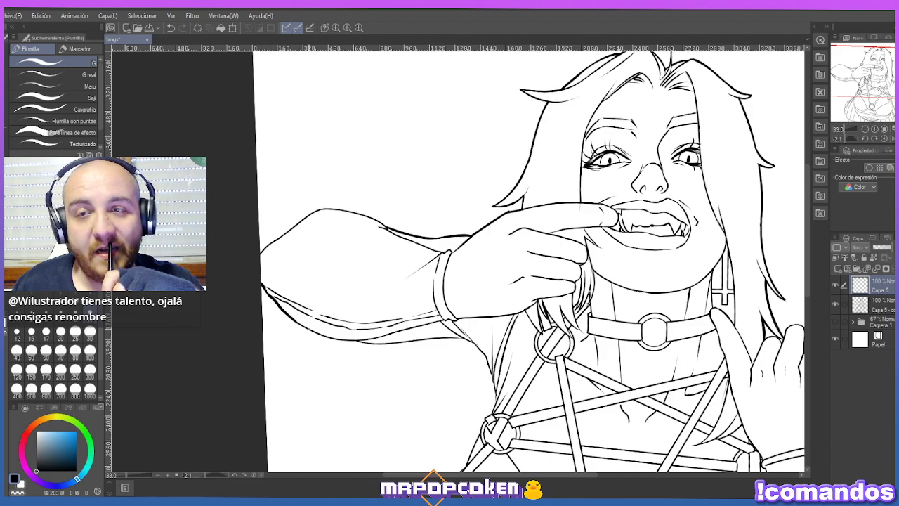
{"action": "key", "text": "u"}
{"action": "left_click_drag", "start_coordinate": [290, 317], "coordinate": [359, 340]}
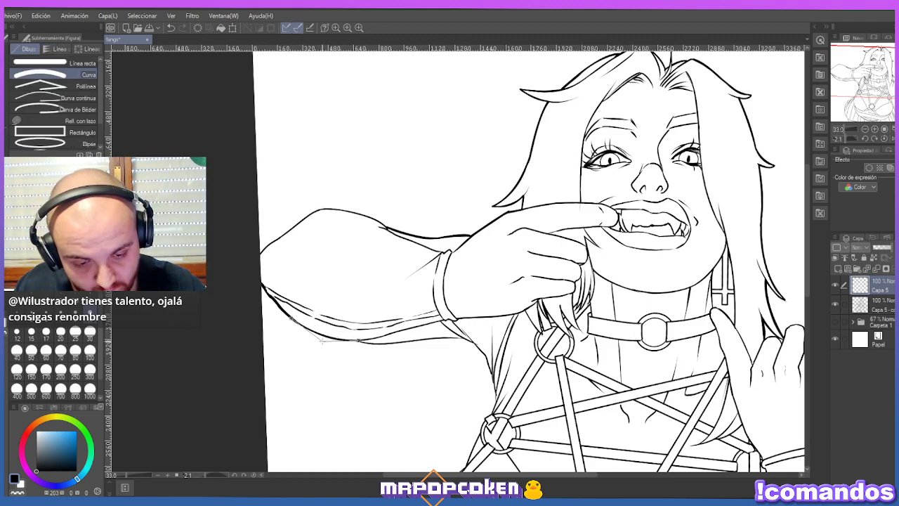
{"action": "left_click", "coordinate": [318, 337]}
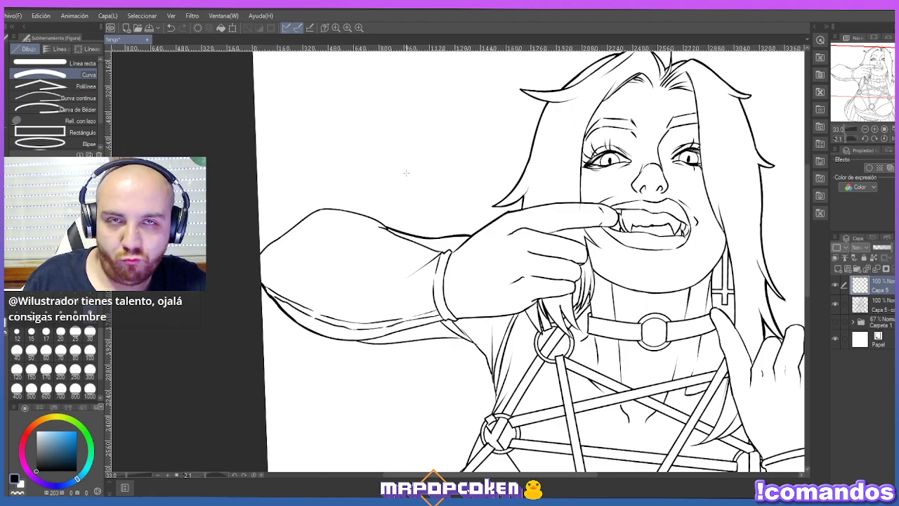
{"action": "key", "text": "u"}
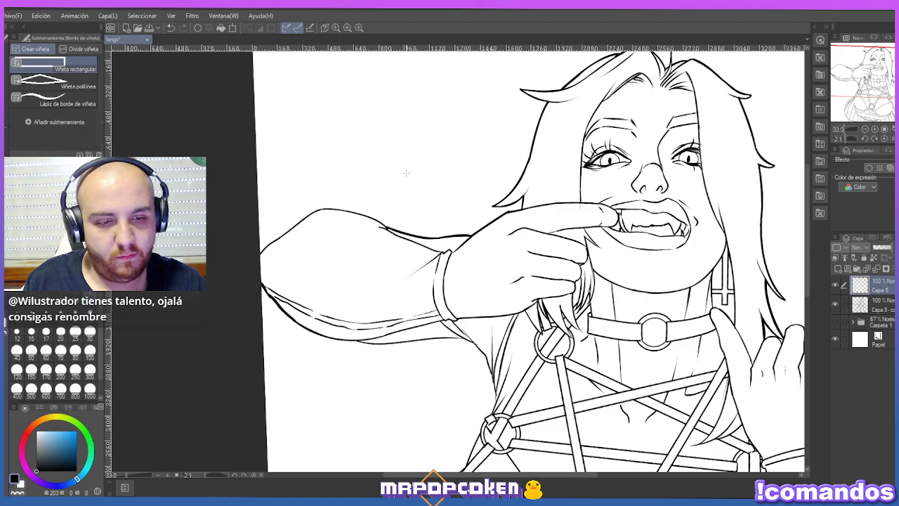
{"action": "left_click_drag", "start_coordinate": [323, 208], "coordinate": [389, 224]}
{"action": "key", "text": "ctrl+z"}
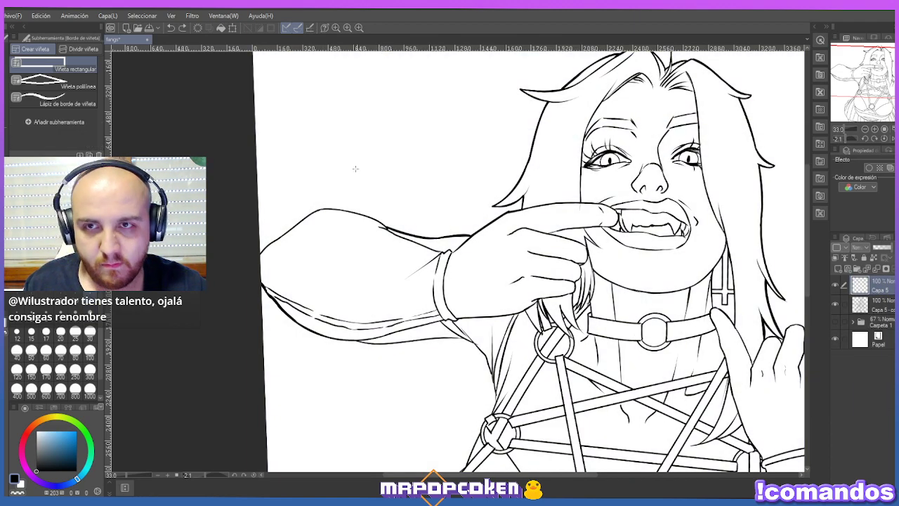
{"action": "key", "text": "u"}
{"action": "left_click_drag", "start_coordinate": [323, 208], "coordinate": [378, 222]}
{"action": "key", "text": "ctrl+z"}
Thicken the upper outline of the raised arm from its rounded peak toward the wrist using the Curve tool.
{"action": "key", "text": "u"}
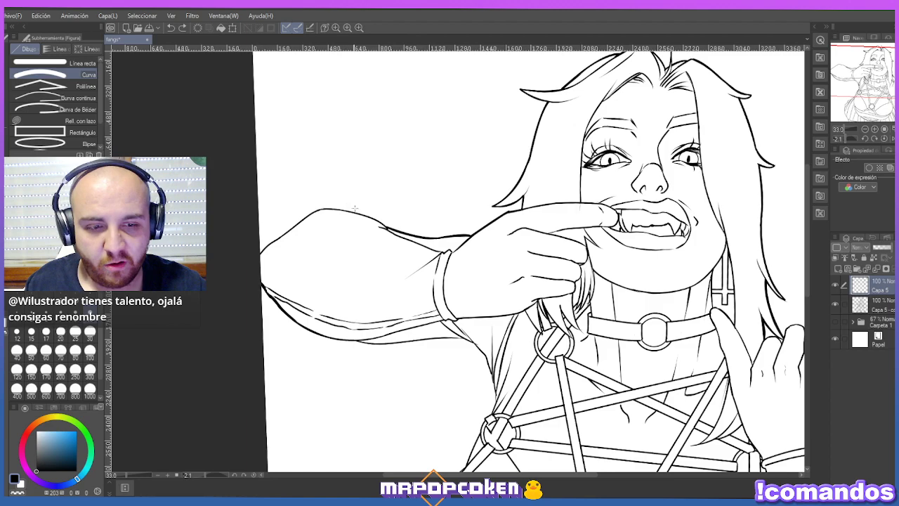
{"action": "left_click_drag", "start_coordinate": [323, 208], "coordinate": [387, 226]}
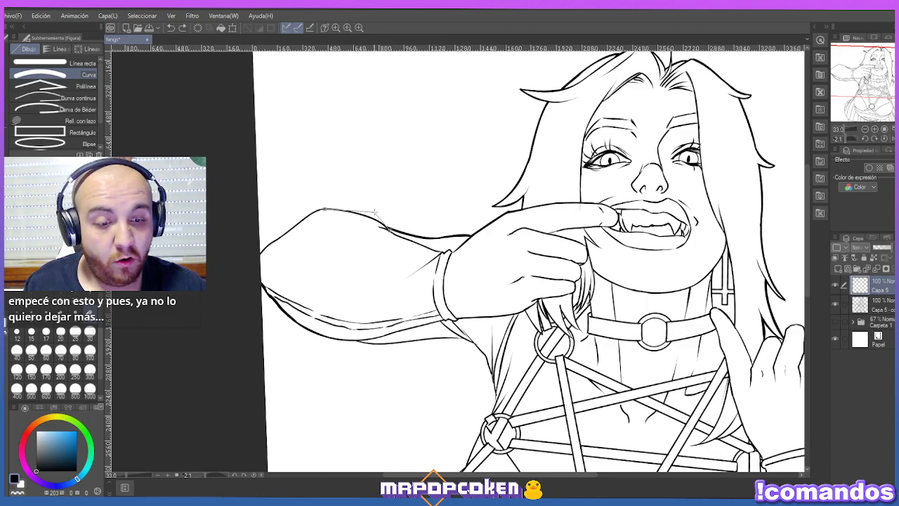
{"action": "left_click", "coordinate": [376, 212]}
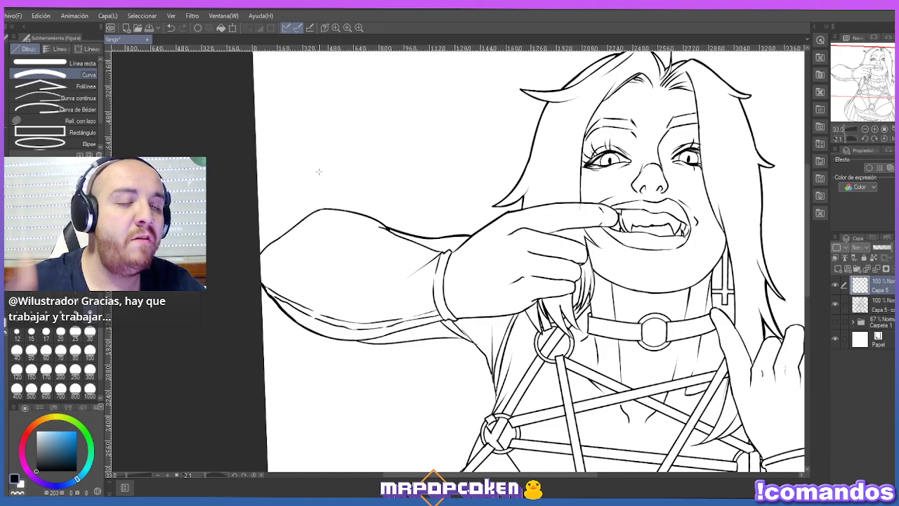
Reinforce the sloping upper outline of the arm from the canvas edge up to its peak with successive Curve strokes.
{"action": "scroll", "coordinate": [327, 202], "scroll_direction": "up", "scroll_amount": 2}
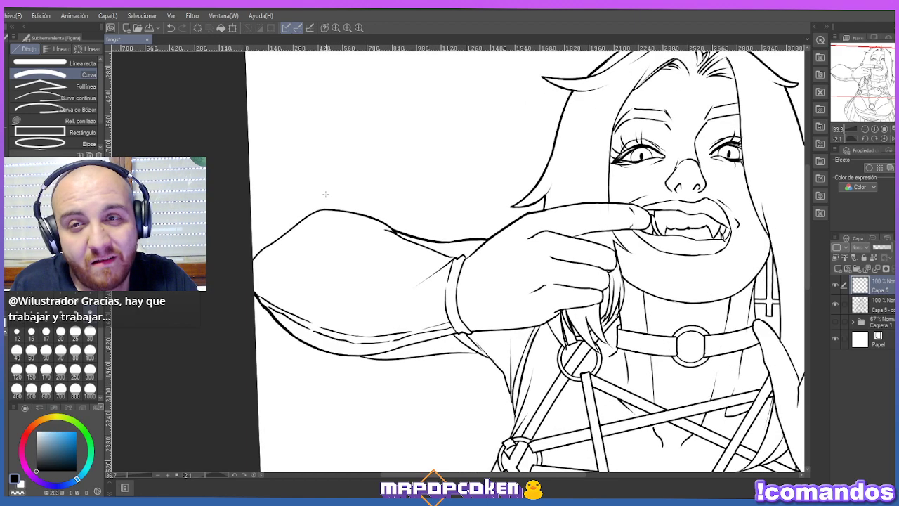
{"action": "left_click_drag", "start_coordinate": [253, 258], "coordinate": [320, 209]}
{"action": "left_click", "coordinate": [288, 220]}
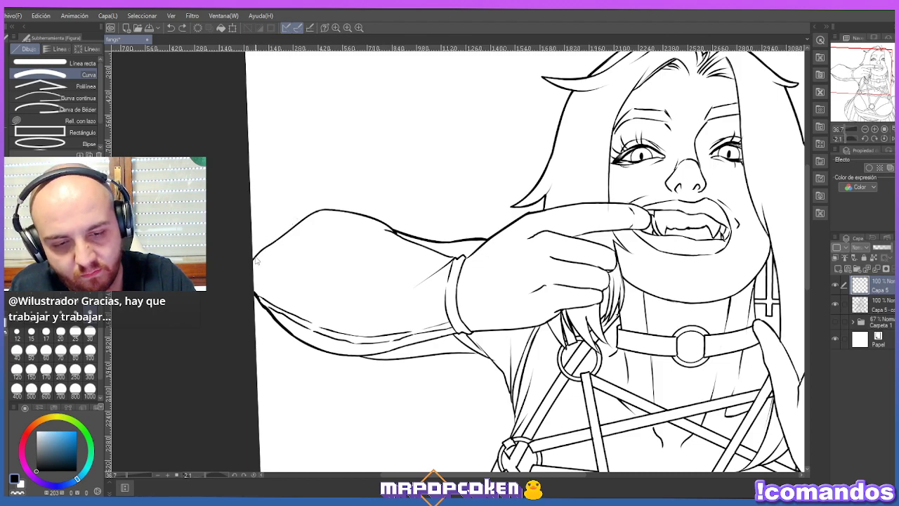
{"action": "left_click_drag", "start_coordinate": [252, 258], "coordinate": [275, 240]}
{"action": "left_click", "coordinate": [275, 240]}
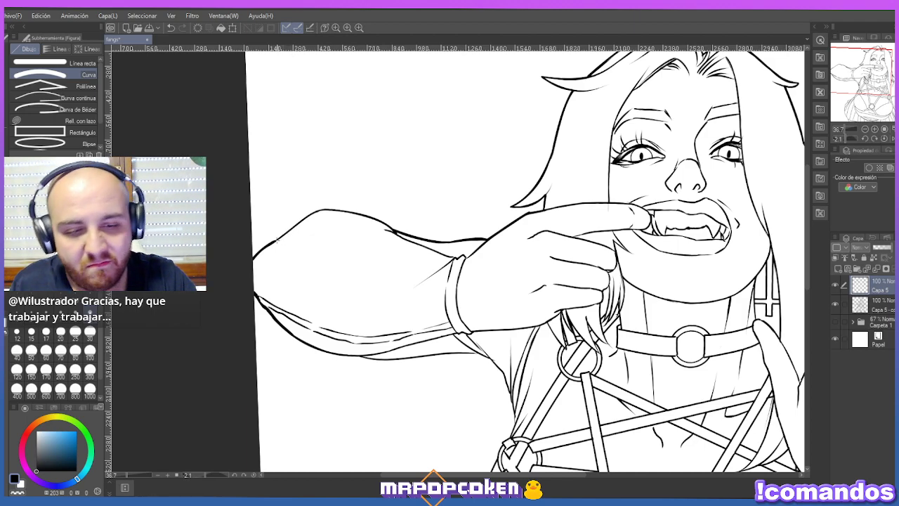
{"action": "left_click_drag", "start_coordinate": [273, 239], "coordinate": [311, 209]}
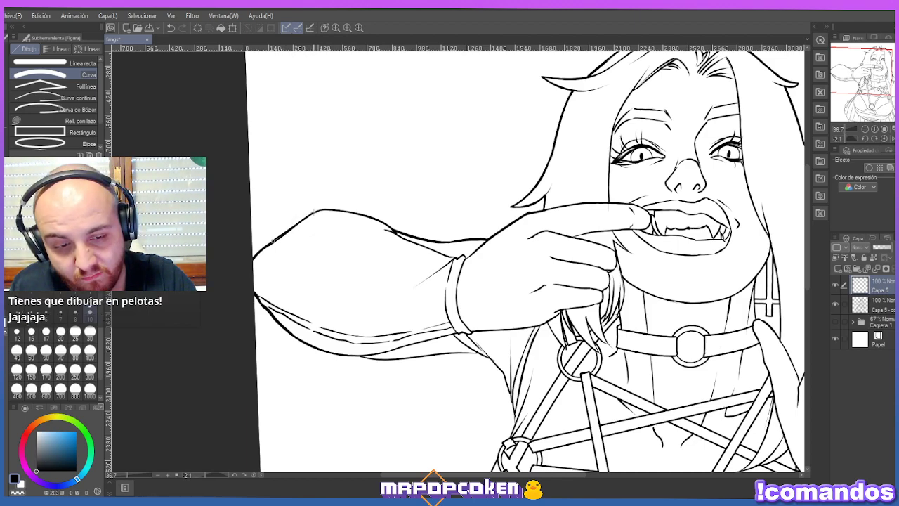
{"action": "left_click", "coordinate": [304, 220]}
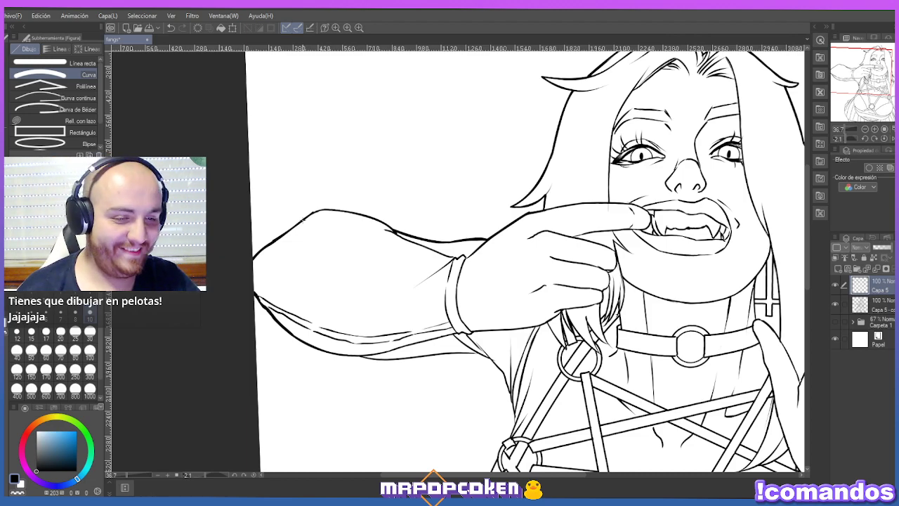
Smooth the rounded peak of the arm's upper outline with a short curve across it.
{"action": "scroll", "coordinate": [357, 203], "scroll_direction": "down", "scroll_amount": 1}
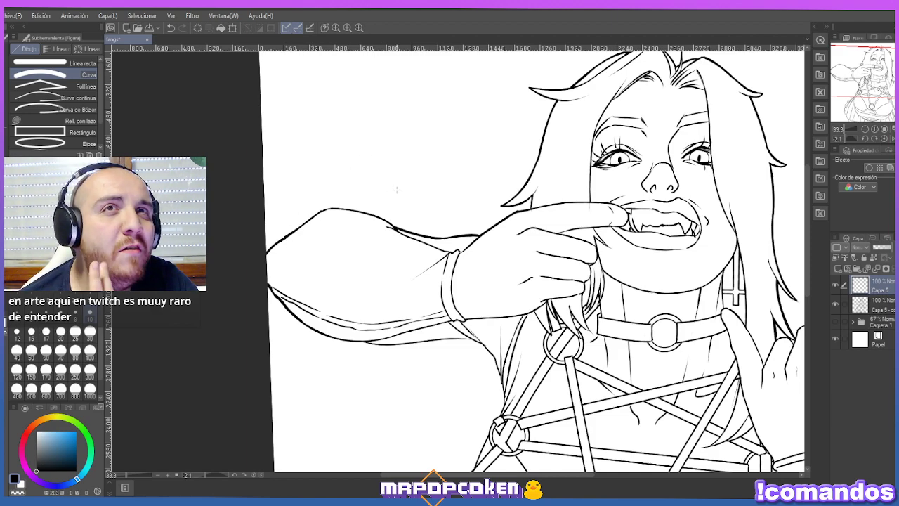
{"action": "scroll", "coordinate": [397, 192], "scroll_direction": "up", "scroll_amount": 1}
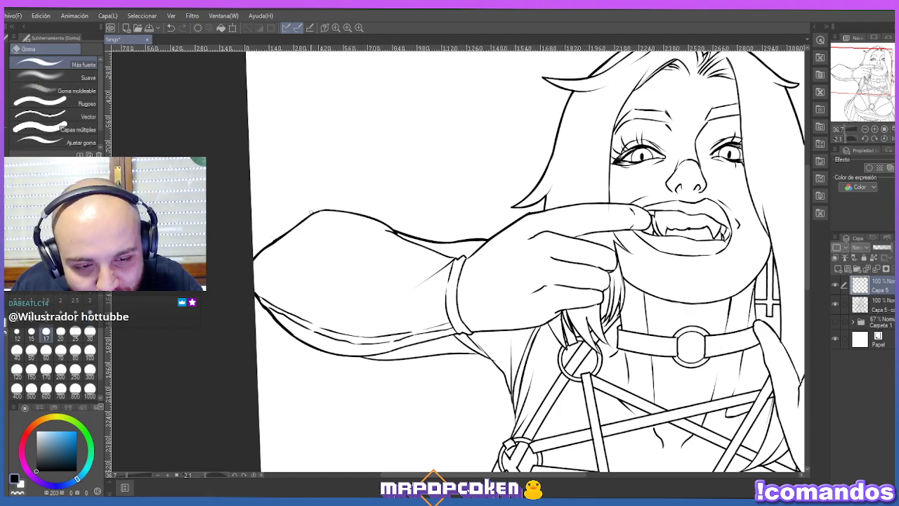
{"action": "left_click_drag", "start_coordinate": [312, 214], "coordinate": [347, 212]}
{"action": "left_click", "coordinate": [327, 188]}
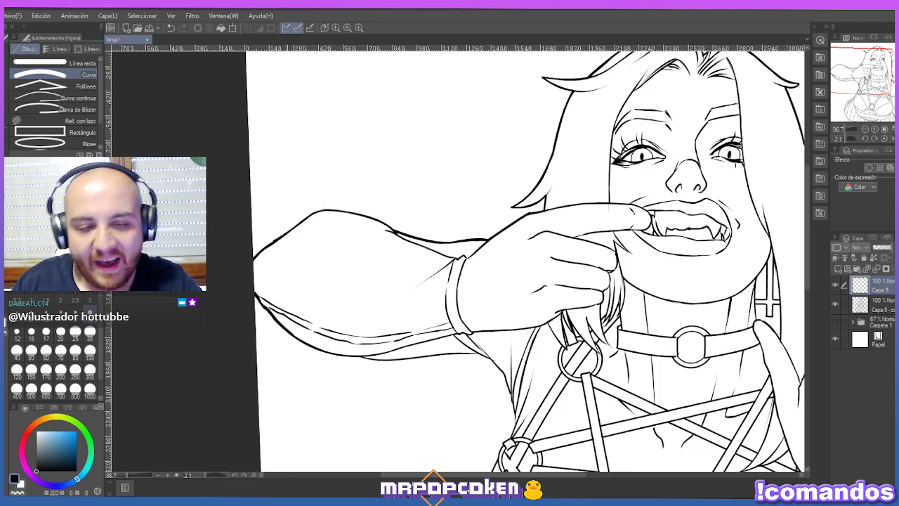
Add two more curves to the arm's slope to even out its line weight between the canvas edge and the peak.
{"action": "left_click_drag", "start_coordinate": [281, 236], "coordinate": [254, 257]}
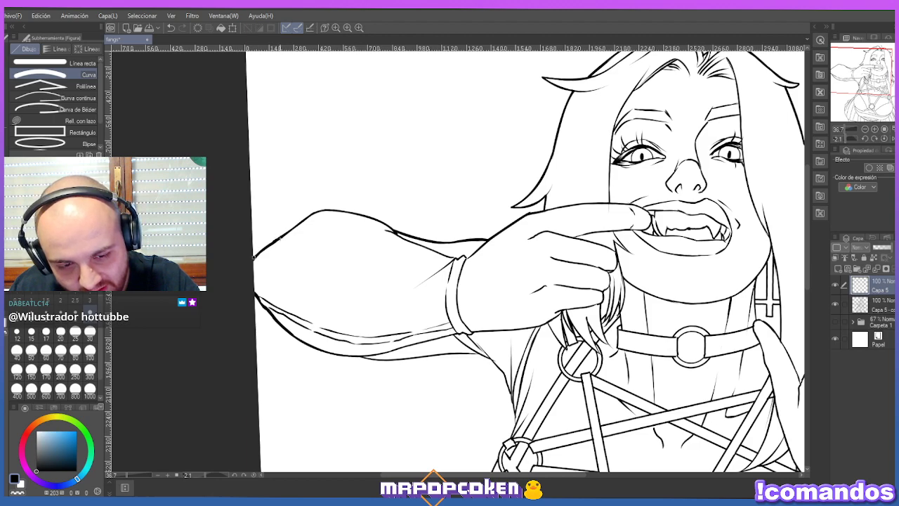
{"action": "left_click", "coordinate": [278, 232]}
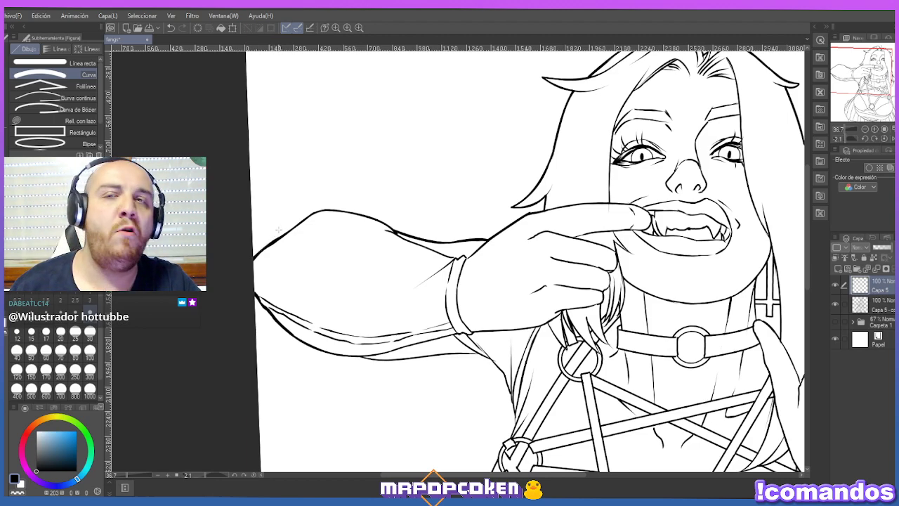
{"action": "left_click_drag", "start_coordinate": [312, 213], "coordinate": [277, 238]}
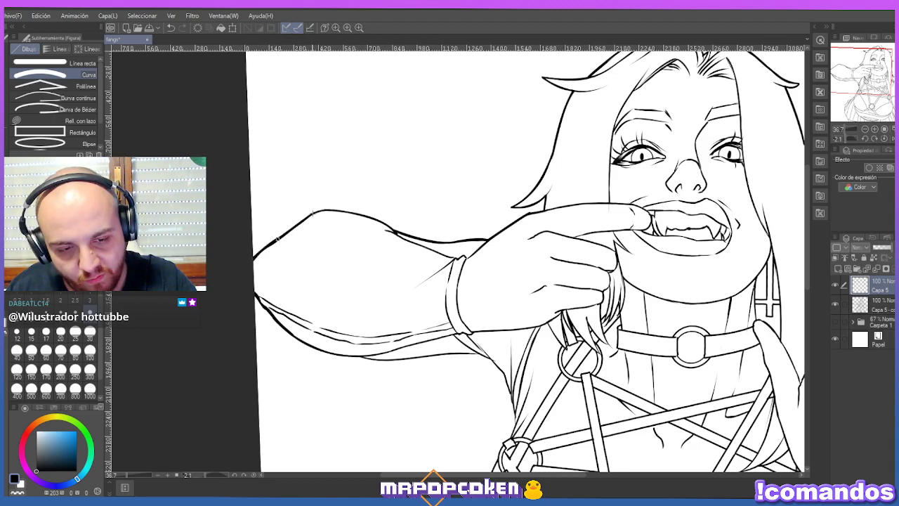
{"action": "left_click", "coordinate": [312, 212]}
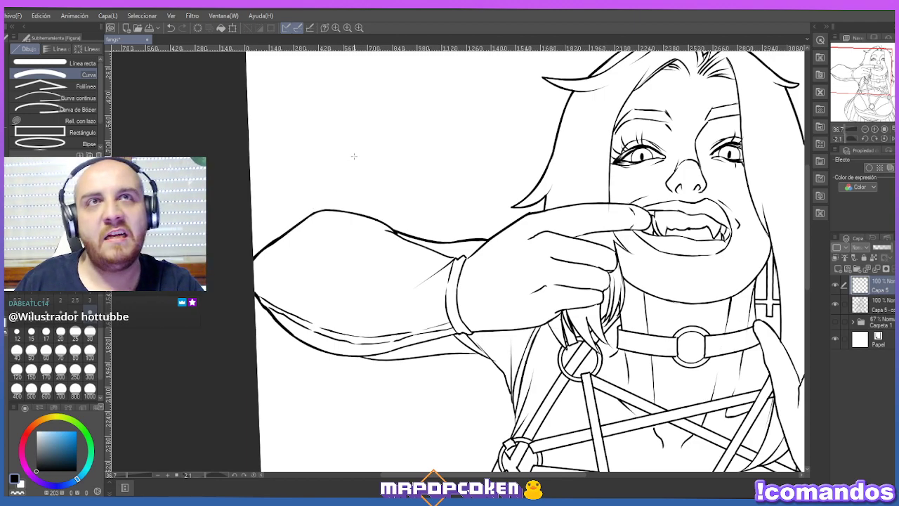
Thicken the arm's lower outline from the canvas edge along the underside with a G pen stroke and a curve.
{"action": "key", "text": "p"}
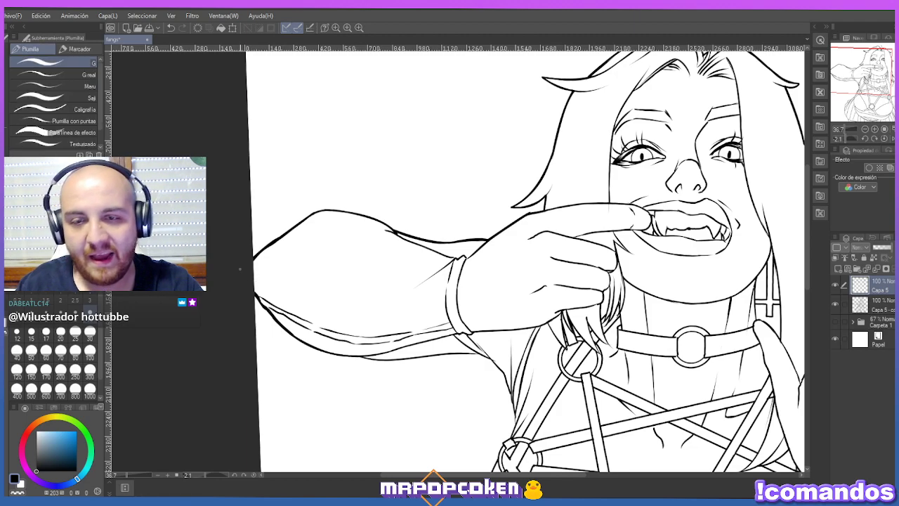
{"action": "left_click_drag", "start_coordinate": [255, 298], "coordinate": [290, 336]}
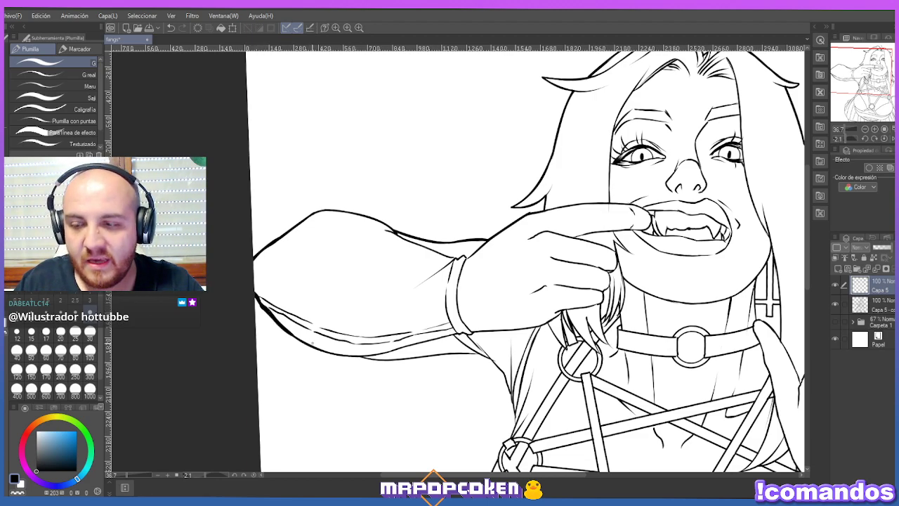
{"action": "key", "text": "u"}
{"action": "left_click_drag", "start_coordinate": [274, 319], "coordinate": [365, 358]}
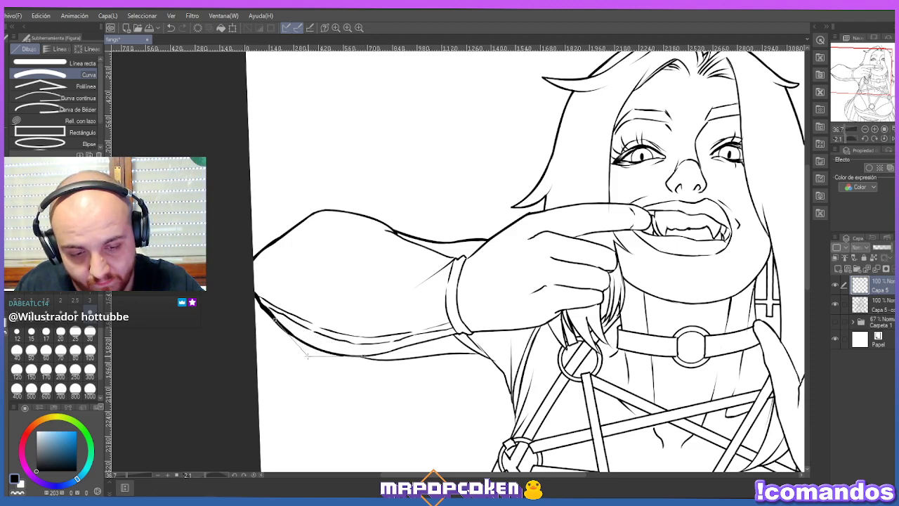
{"action": "left_click", "coordinate": [299, 352]}
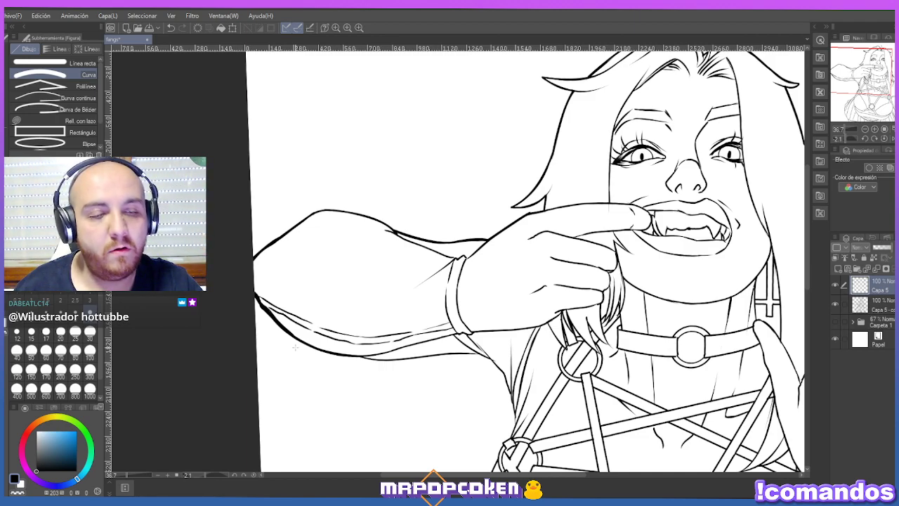
{"action": "key", "text": "p"}
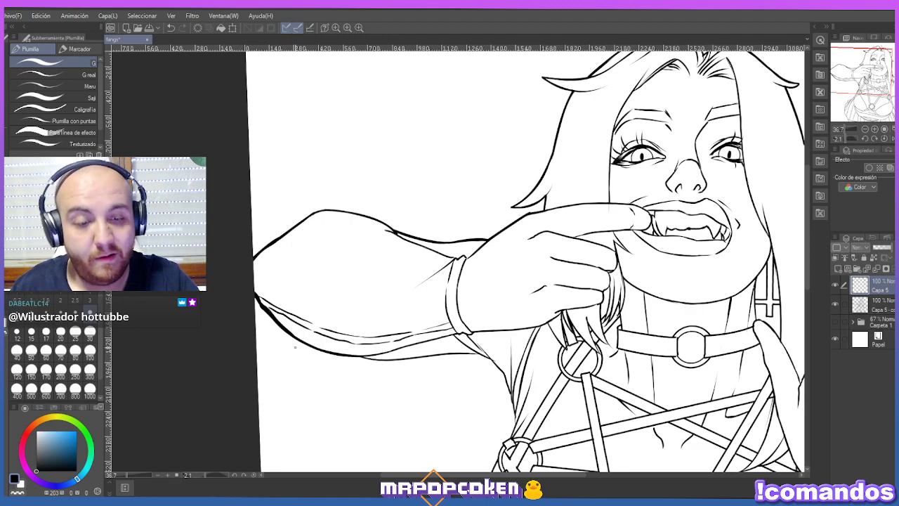
{"action": "mouse_move", "coordinate": [318, 210]}
{"action": "left_mouse_down"}
{"action": "mouse_move", "coordinate": [288, 228]}
{"action": "mouse_move", "coordinate": [339, 209]}
{"action": "left_mouse_up"}
{"action": "key", "text": "ctrl+z"}
Thicken the arm's top contour from the peak to the first forearm fold with the Curve tool.
{"action": "key", "text": "u"}
{"action": "left_click", "coordinate": [315, 203]}
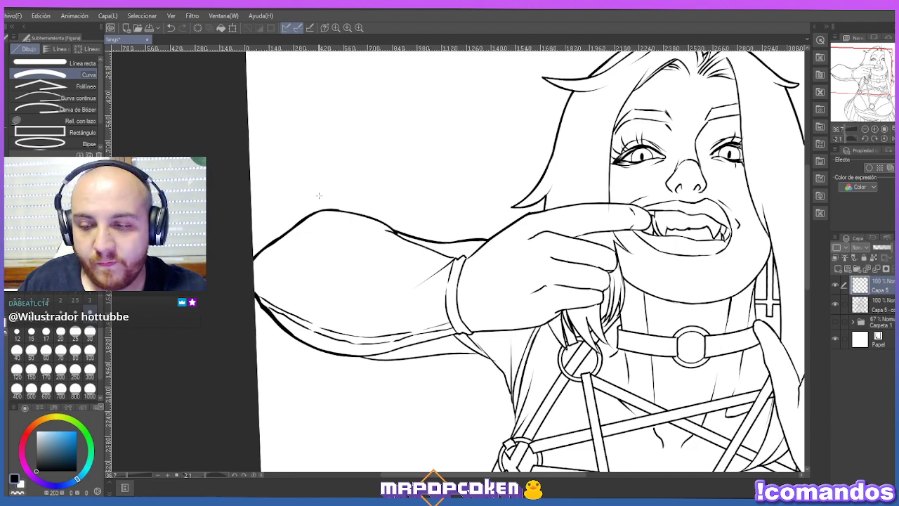
{"action": "scroll", "coordinate": [319, 195], "scroll_direction": "up", "scroll_amount": 2}
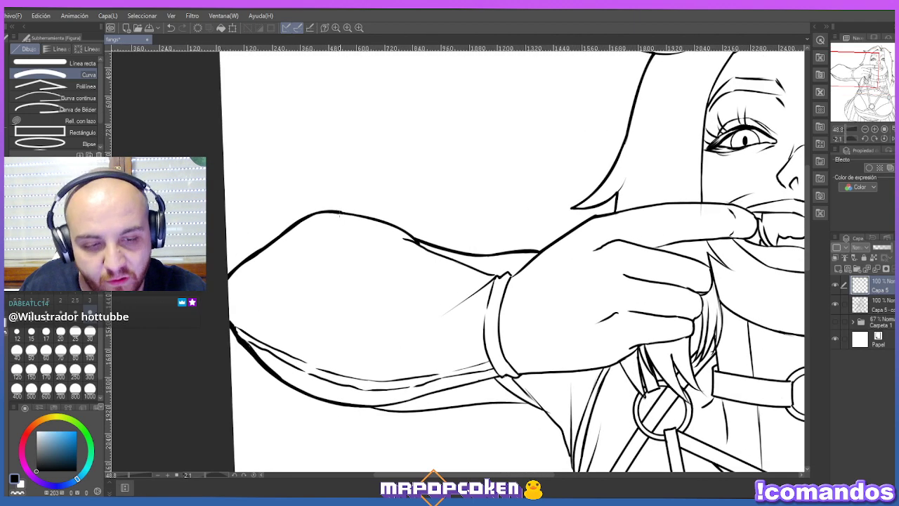
{"action": "left_click_drag", "start_coordinate": [338, 211], "coordinate": [415, 240]}
{"action": "left_click", "coordinate": [369, 195]}
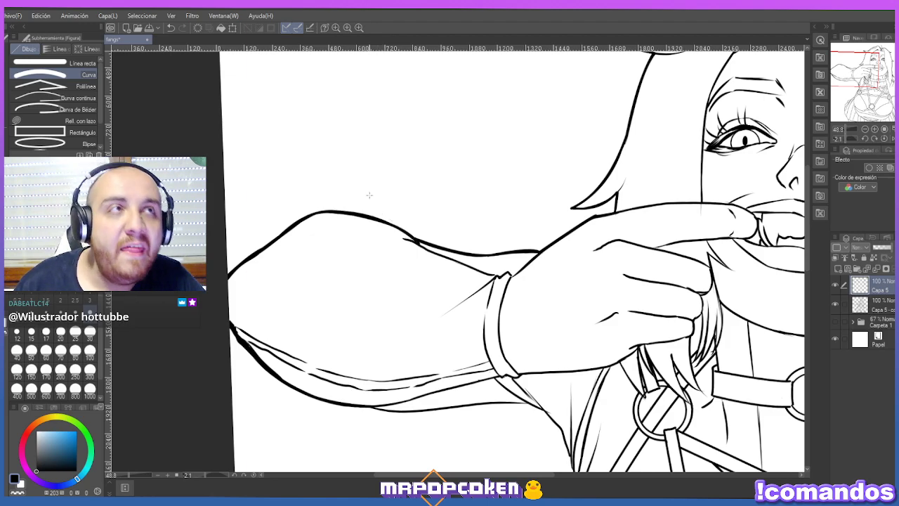
{"action": "scroll", "coordinate": [553, 211], "scroll_direction": "down", "scroll_amount": 1}
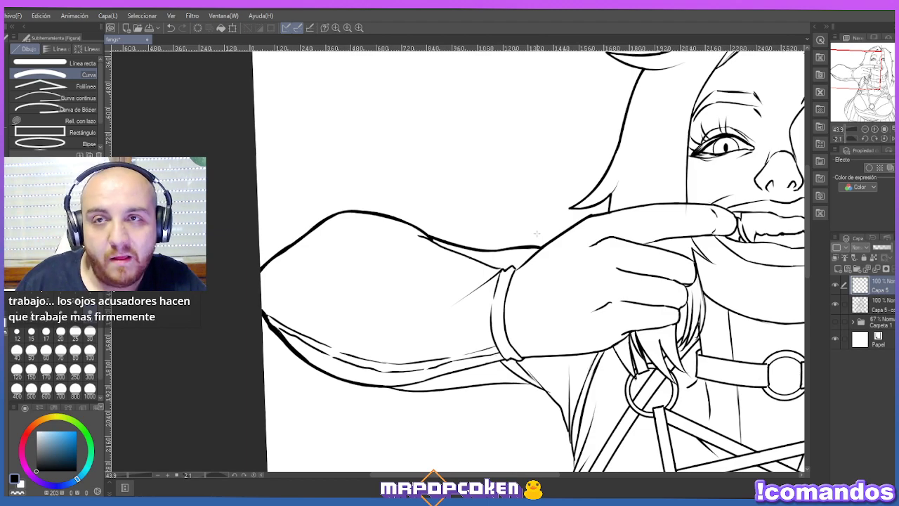
{"action": "scroll", "coordinate": [558, 210], "scroll_direction": "down", "scroll_amount": 1}
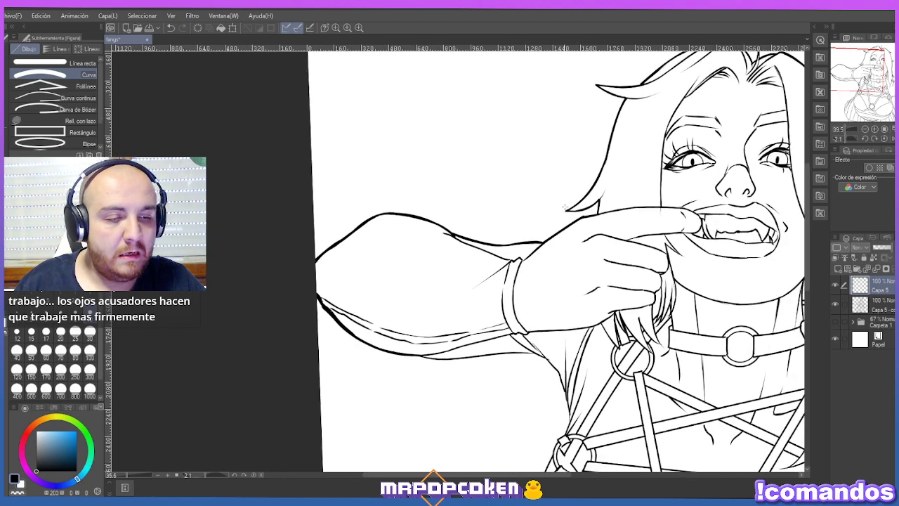
{"action": "key", "text": "e"}
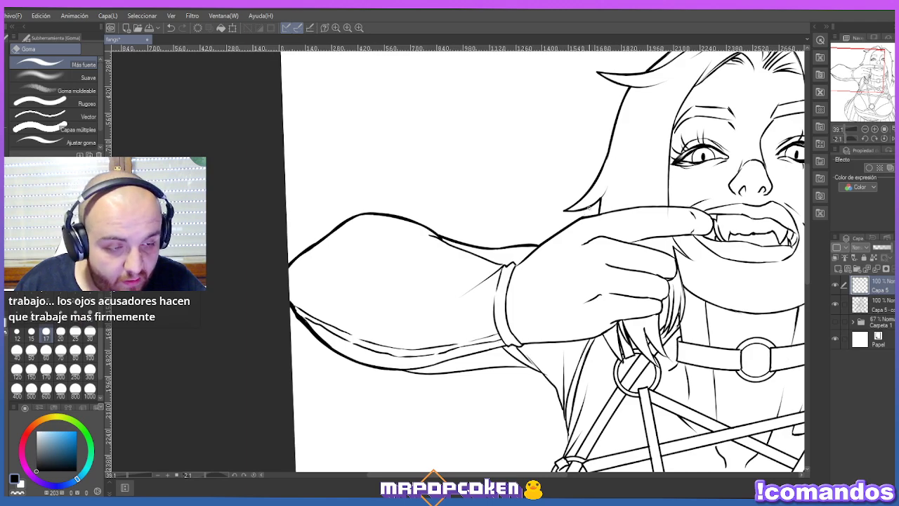
{"action": "key", "text": "u"}
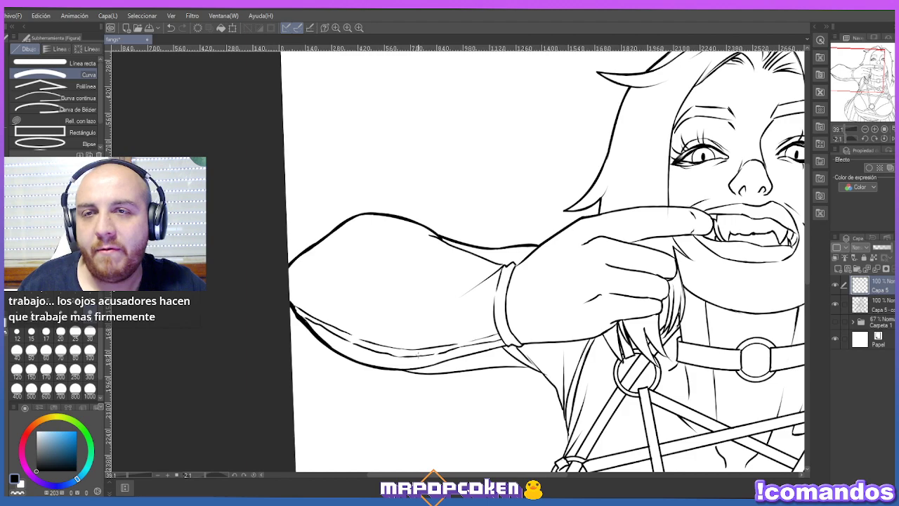
{"action": "scroll", "coordinate": [408, 364], "scroll_direction": "up", "scroll_amount": 1}
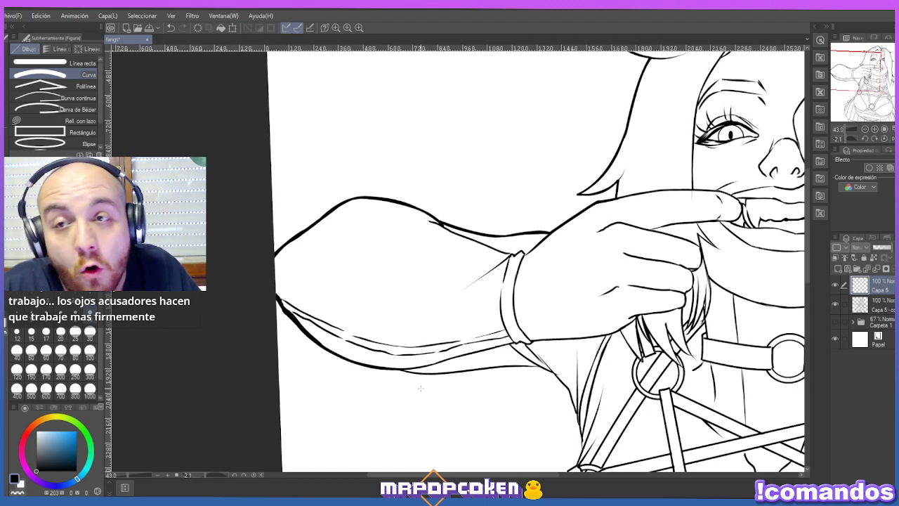
{"action": "scroll", "coordinate": [420, 387], "scroll_direction": "down", "scroll_amount": 1}
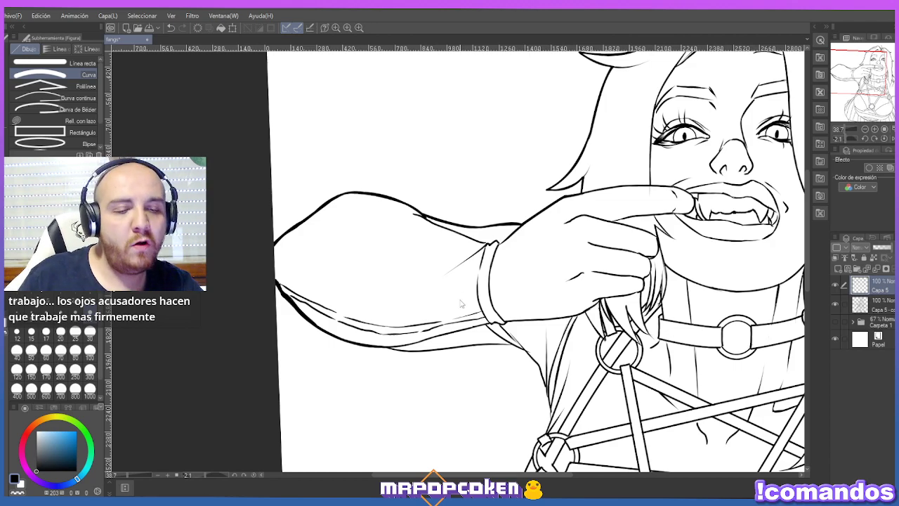
Thicken the raised arm's lower outline from the forearm's underside to the armpit with two joined Curve tool strokes.
{"action": "scroll", "coordinate": [808, 274], "scroll_direction": "down", "scroll_amount": 1}
{"action": "key", "text": "t"}
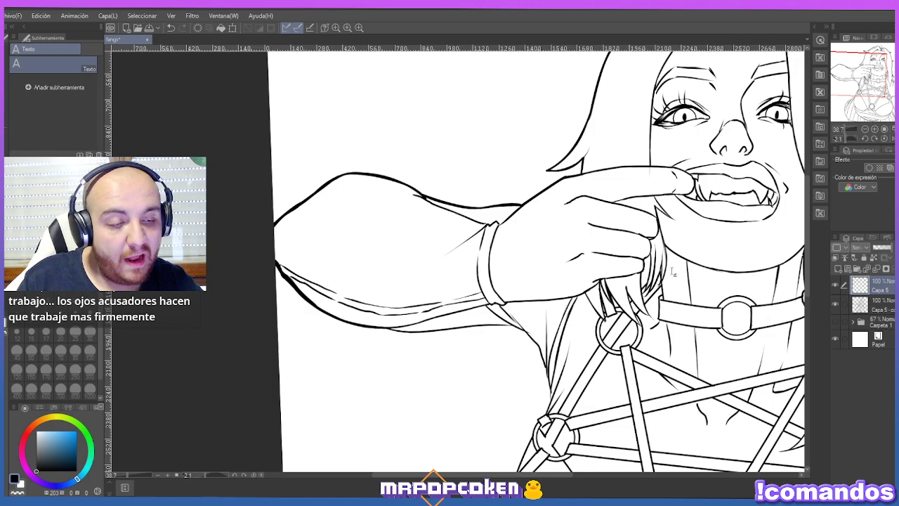
{"action": "left_click_drag", "start_coordinate": [672, 273], "coordinate": [409, 315]}
{"action": "key", "text": "u"}
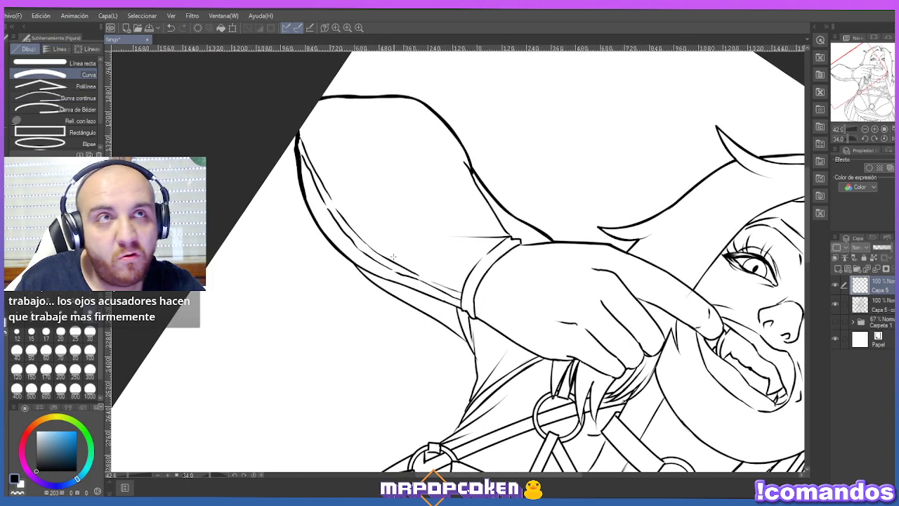
{"action": "left_click_drag", "start_coordinate": [350, 264], "coordinate": [469, 342]}
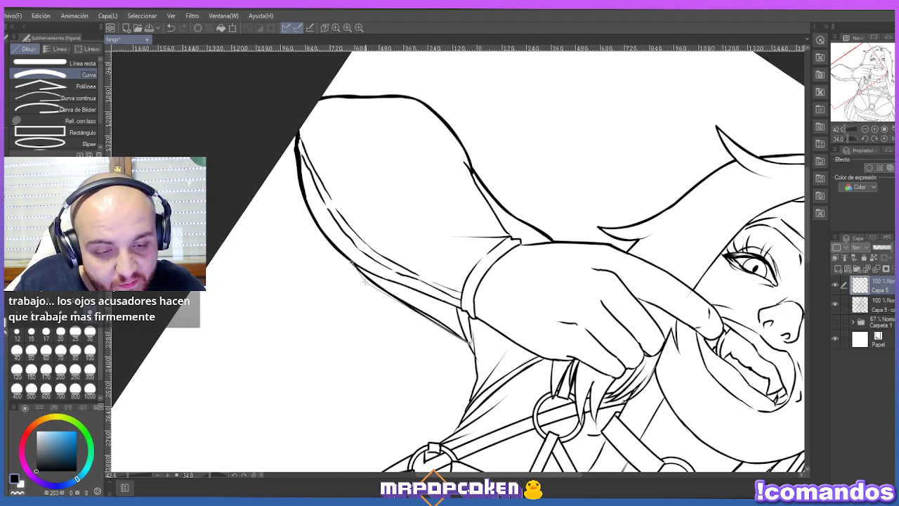
{"action": "key", "text": "Escape"}
{"action": "left_click_drag", "start_coordinate": [351, 263], "coordinate": [424, 310]}
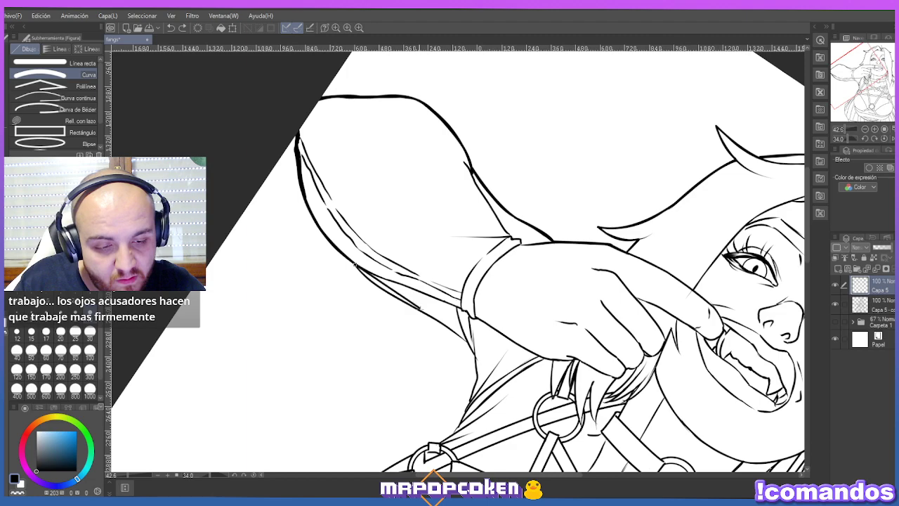
{"action": "left_click", "coordinate": [365, 274]}
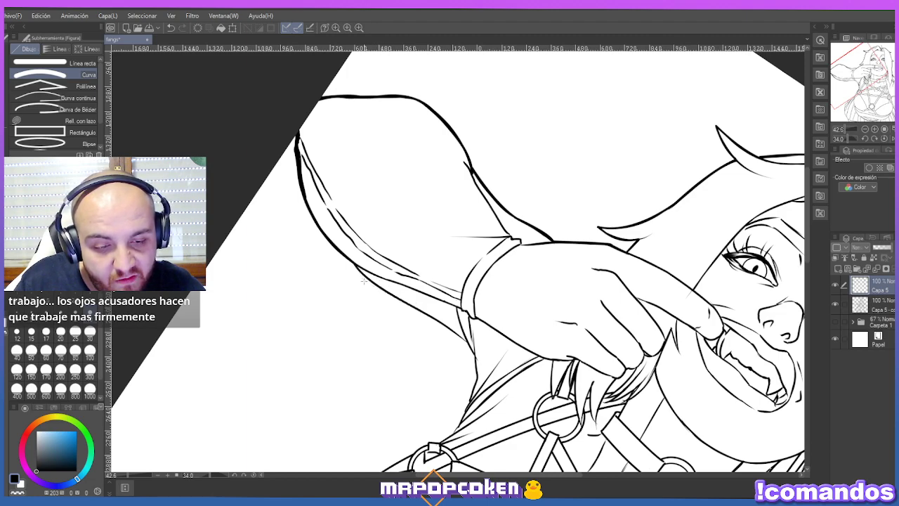
{"action": "left_click_drag", "start_coordinate": [421, 313], "coordinate": [476, 356]}
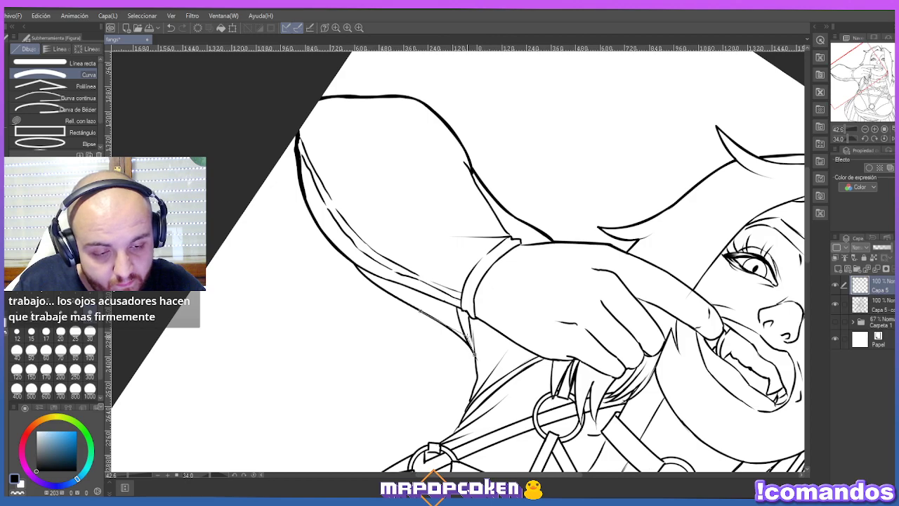
{"action": "left_click_drag", "start_coordinate": [492, 281], "coordinate": [449, 196]}
{"action": "left_click_drag", "start_coordinate": [574, 223], "coordinate": [437, 234]}
{"action": "left_click_drag", "start_coordinate": [694, 344], "coordinate": [693, 337]}
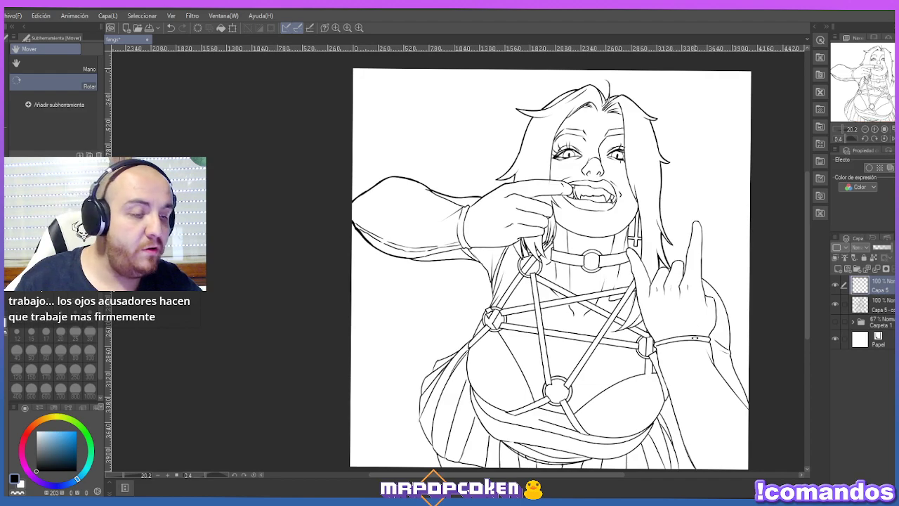
{"action": "scroll", "coordinate": [661, 229], "scroll_direction": "up", "scroll_amount": 5}
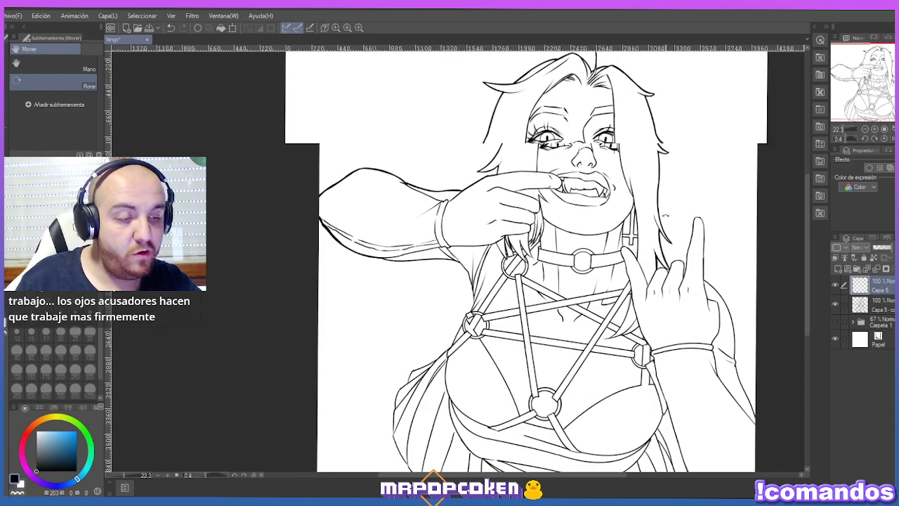
{"action": "key", "text": "p"}
{"action": "scroll", "coordinate": [657, 243], "scroll_direction": "up", "scroll_amount": 1}
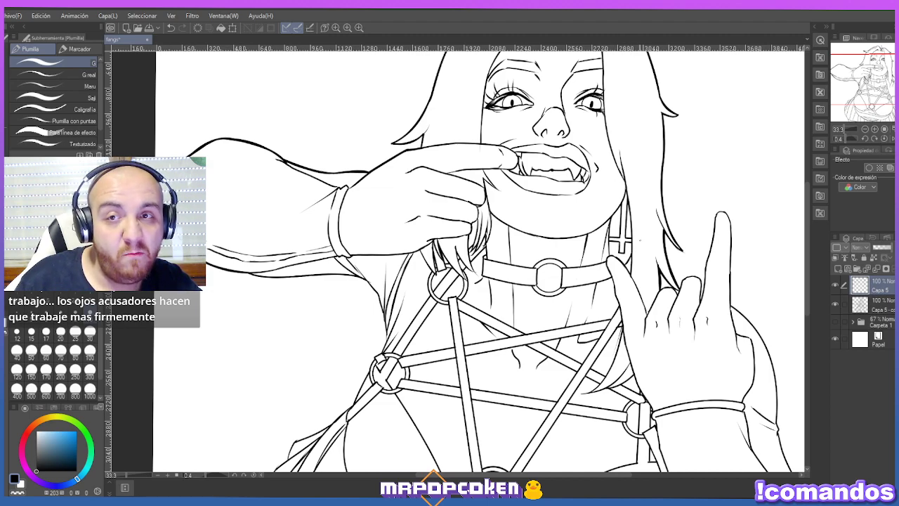
{"action": "scroll", "coordinate": [640, 241], "scroll_direction": "down", "scroll_amount": 5}
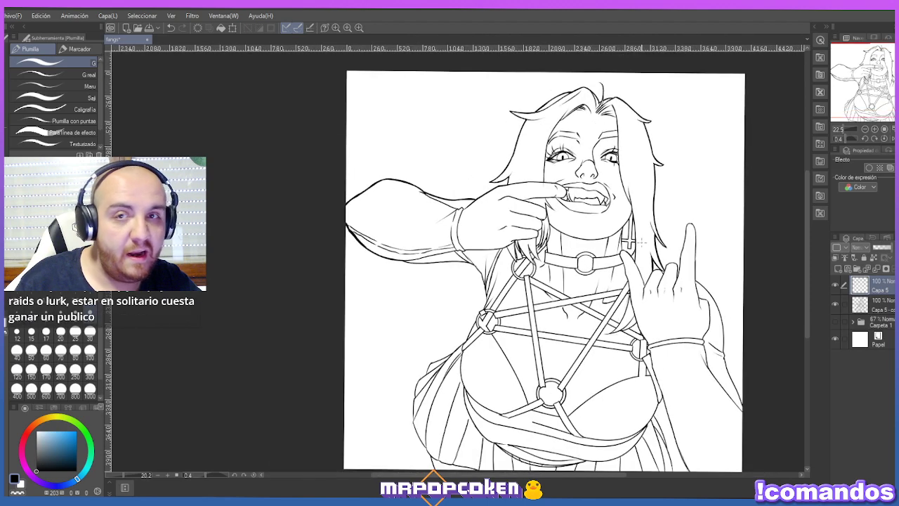
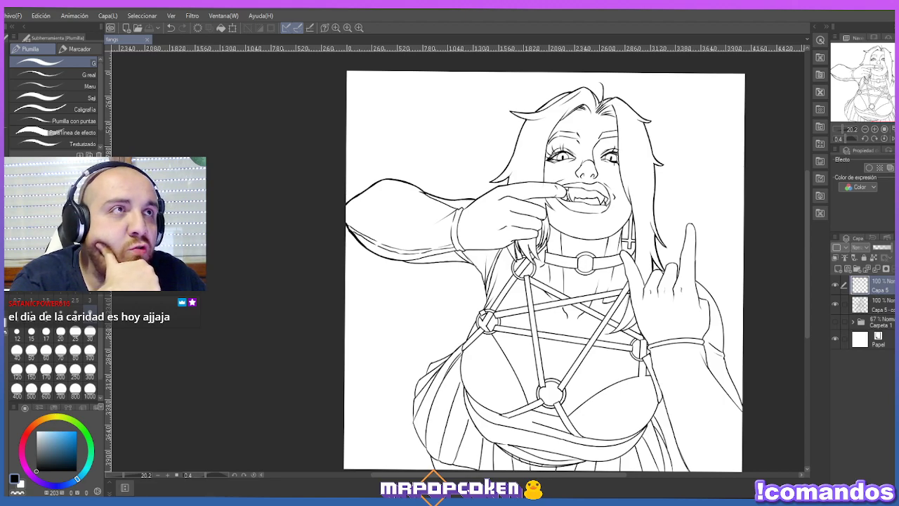
Switch to the artist's Instagram page in the browser, close the open portrait post, and like the black-and-white Catwoman drawing.
{"action": "key", "text": "alt+Tab"}
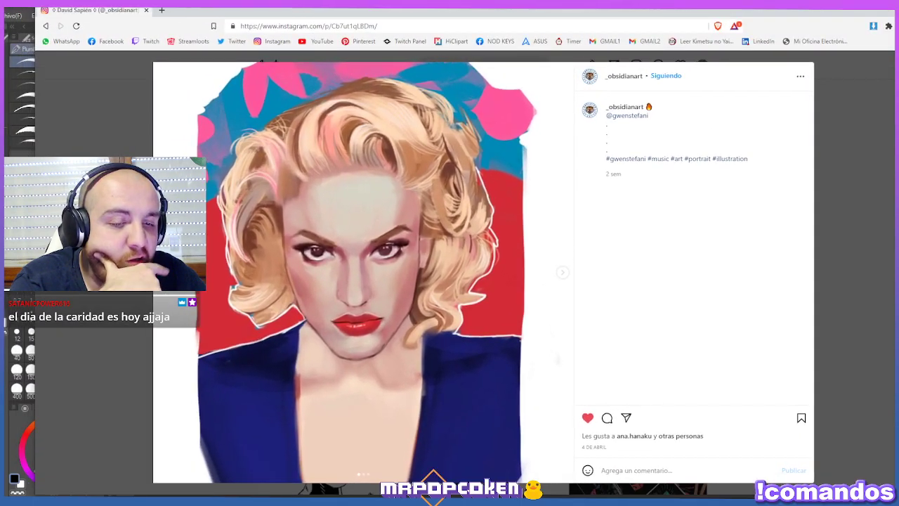
{"action": "left_click", "coordinate": [885, 250]}
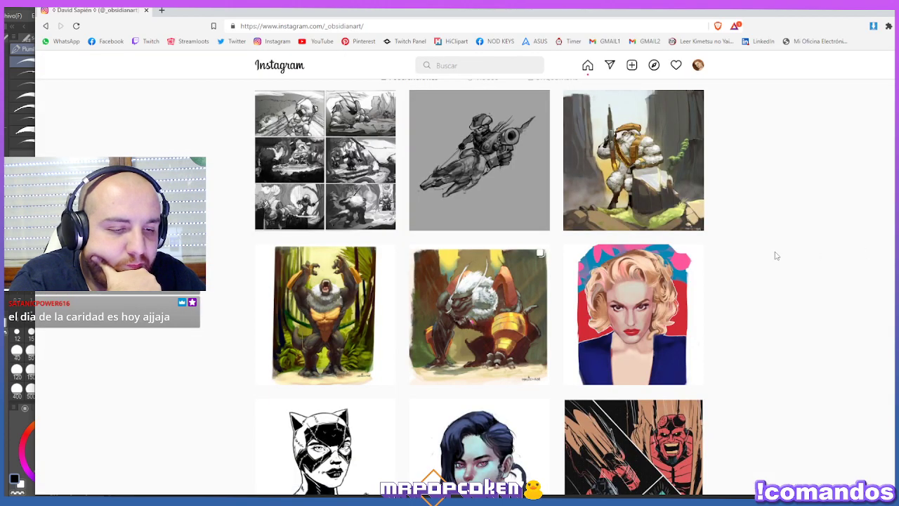
{"action": "scroll", "coordinate": [747, 237], "scroll_direction": "down", "scroll_amount": 3}
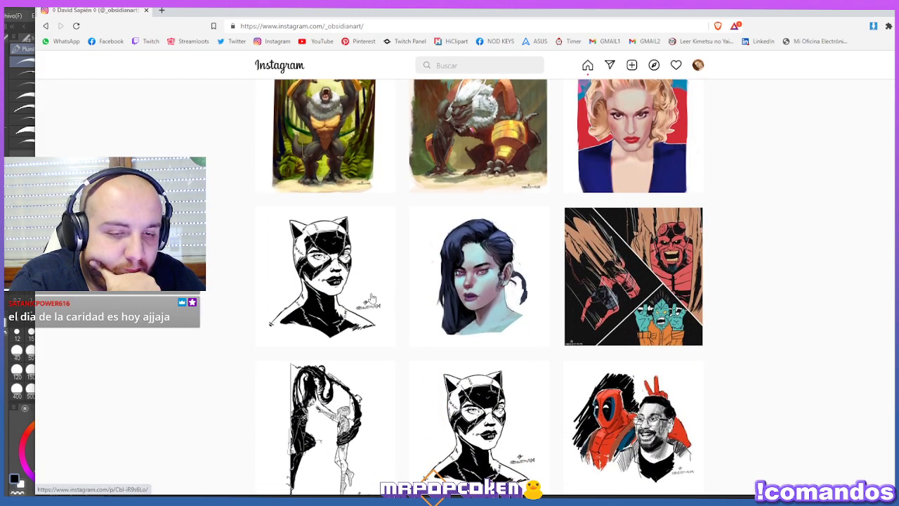
{"action": "left_click", "coordinate": [344, 294]}
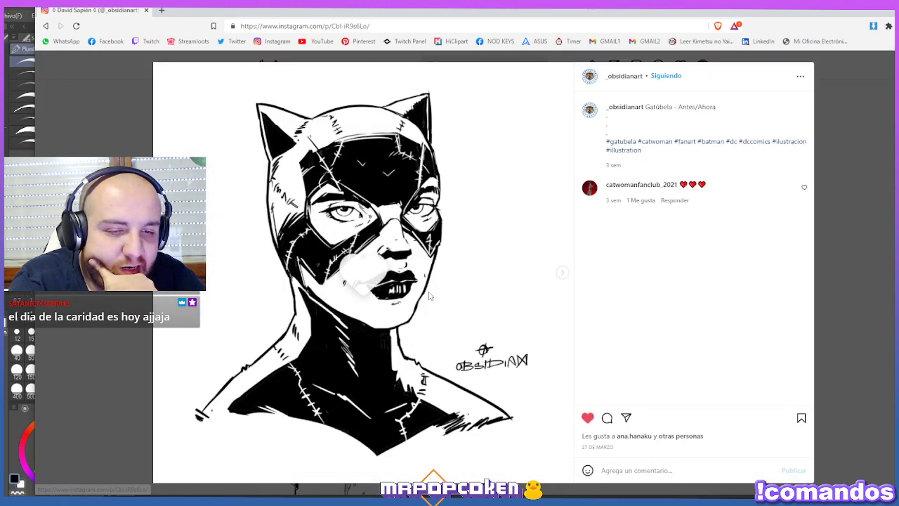
{"action": "left_click", "coordinate": [827, 262]}
Find the Cyclops illustration further down the artist's profile, like it, and return to the gallery.
{"action": "scroll", "coordinate": [660, 302], "scroll_direction": "down", "scroll_amount": 5}
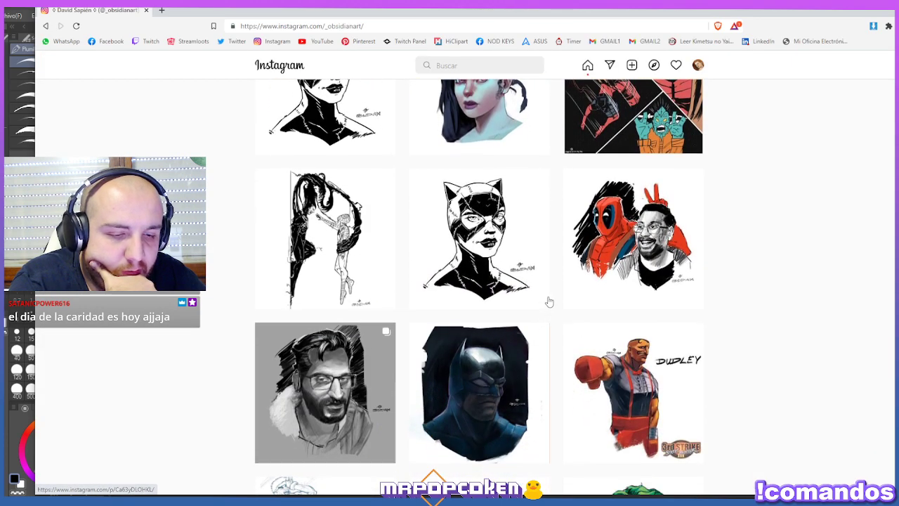
{"action": "scroll", "coordinate": [553, 293], "scroll_direction": "down", "scroll_amount": 2}
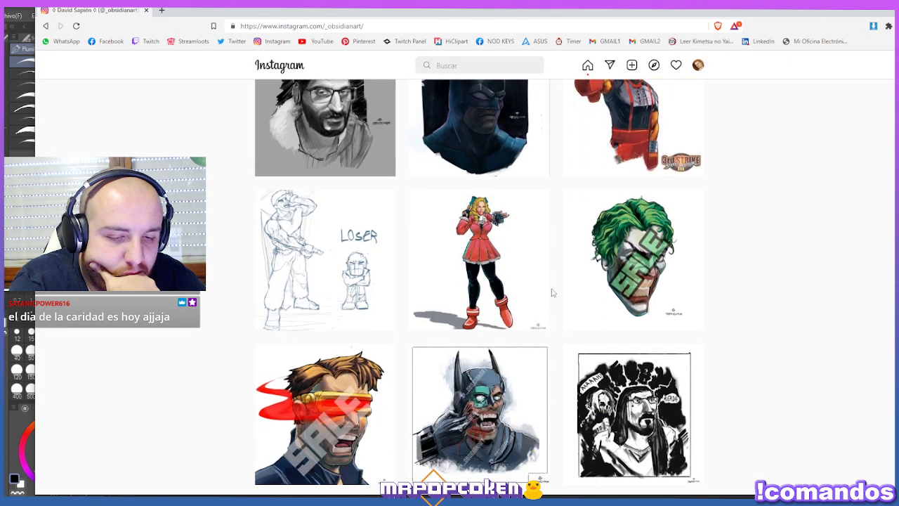
{"action": "scroll", "coordinate": [553, 293], "scroll_direction": "down", "scroll_amount": 2}
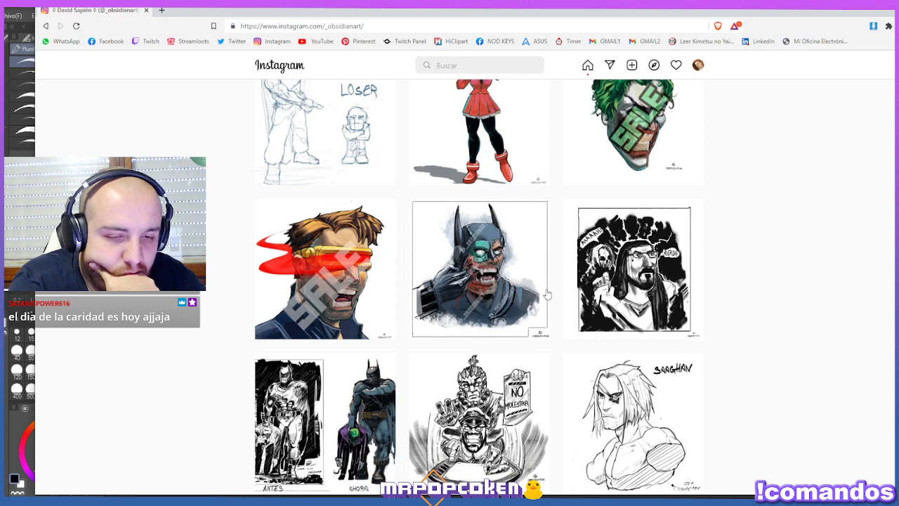
{"action": "left_click", "coordinate": [375, 292]}
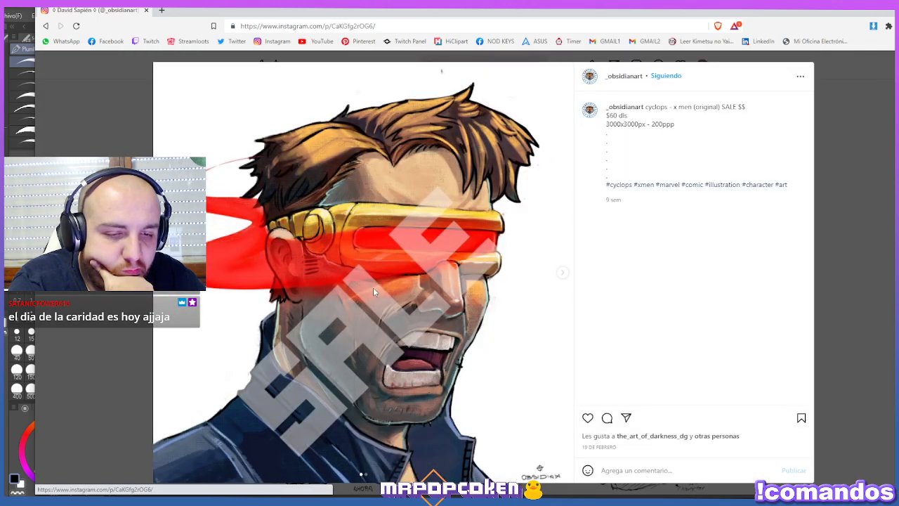
{"action": "double_click", "coordinate": [375, 292]}
{"action": "key", "text": "Escape"}
Open the Saaghan character sketch, like it, and return to the profile's gallery.
{"action": "scroll", "coordinate": [733, 283], "scroll_direction": "down", "scroll_amount": 3}
{"action": "scroll", "coordinate": [733, 283], "scroll_direction": "up", "scroll_amount": 2}
{"action": "left_click", "coordinate": [653, 366]}
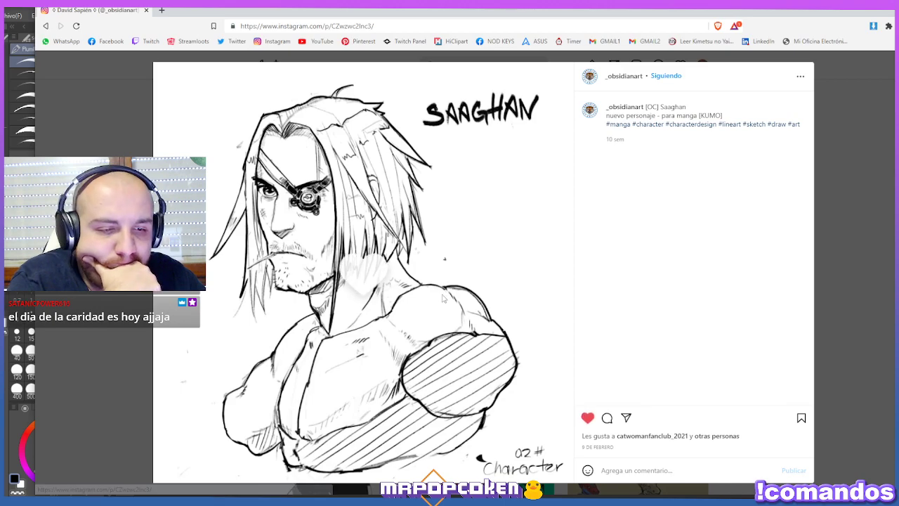
{"action": "key", "text": "Escape"}
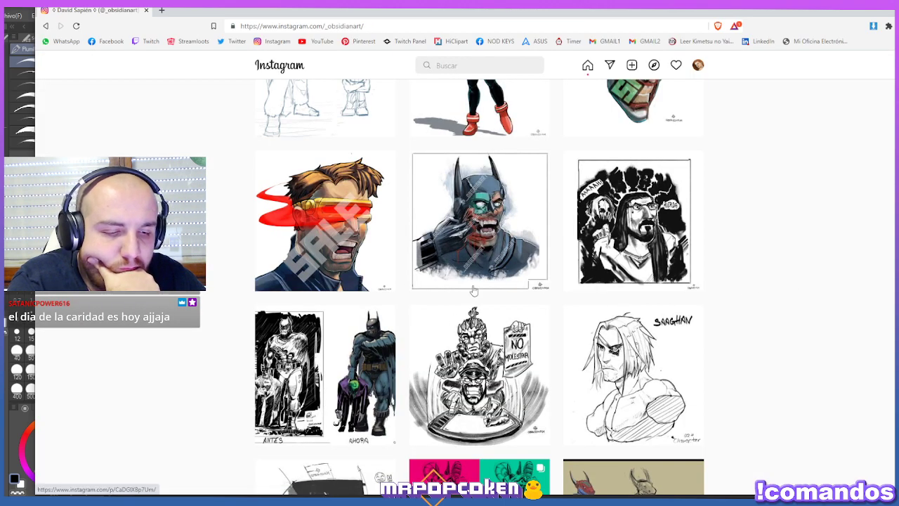
Find the painted Sultán portrait with the dark turban in the gallery, like it, and close the post.
{"action": "scroll", "coordinate": [474, 290], "scroll_direction": "down", "scroll_amount": 3}
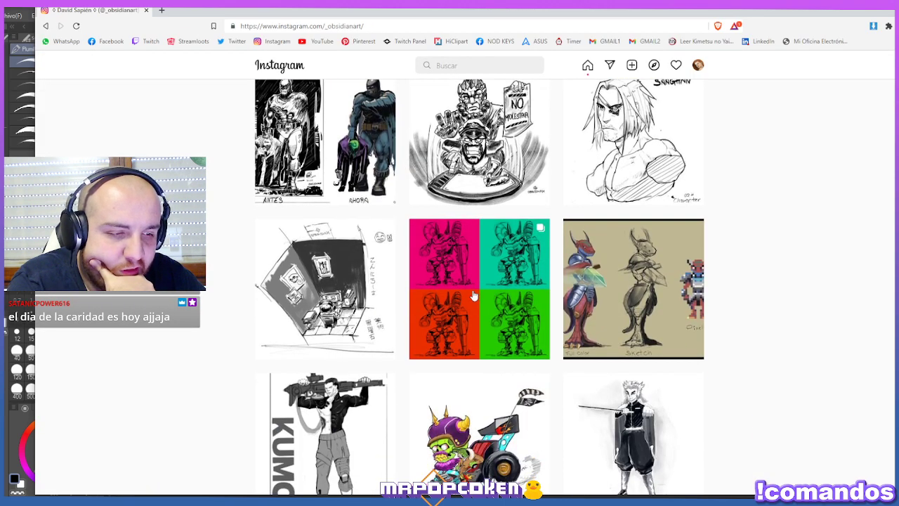
{"action": "scroll", "coordinate": [475, 294], "scroll_direction": "down", "scroll_amount": 2}
{"action": "scroll", "coordinate": [475, 290], "scroll_direction": "down", "scroll_amount": 2}
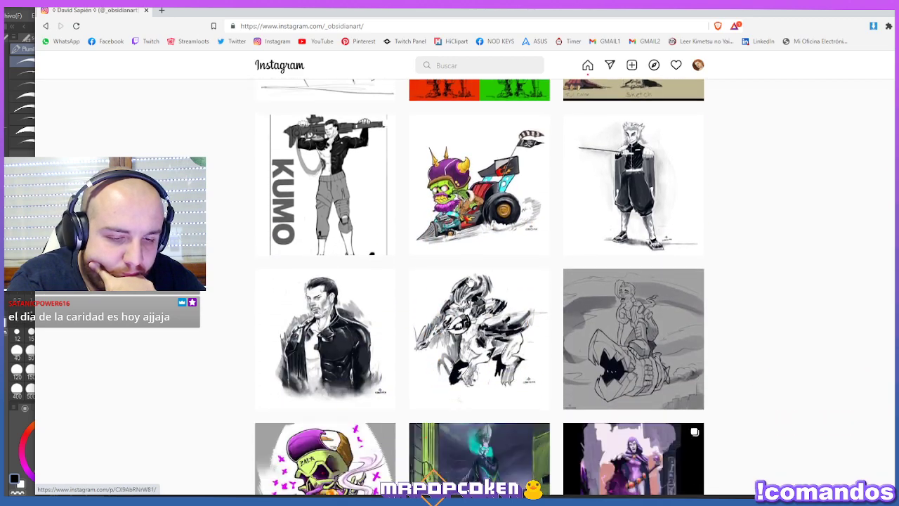
{"action": "scroll", "coordinate": [476, 272], "scroll_direction": "down", "scroll_amount": 3}
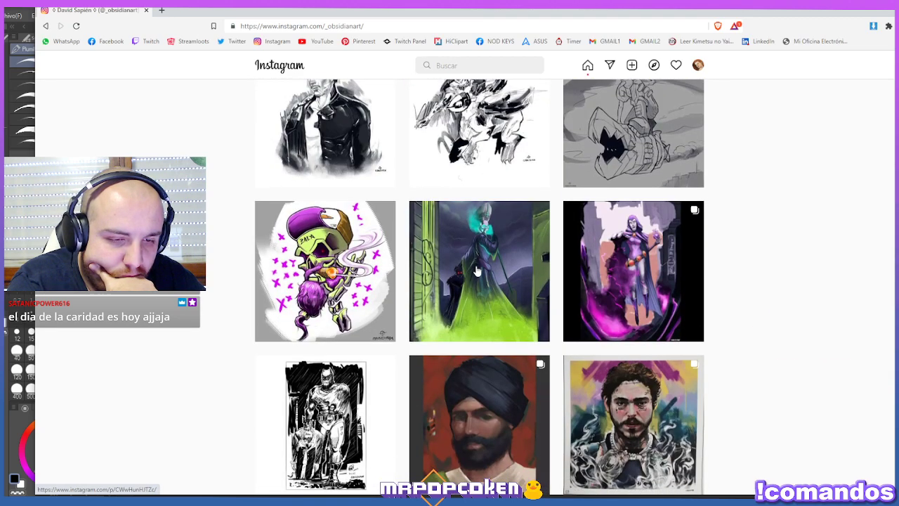
{"action": "left_click", "coordinate": [477, 359]}
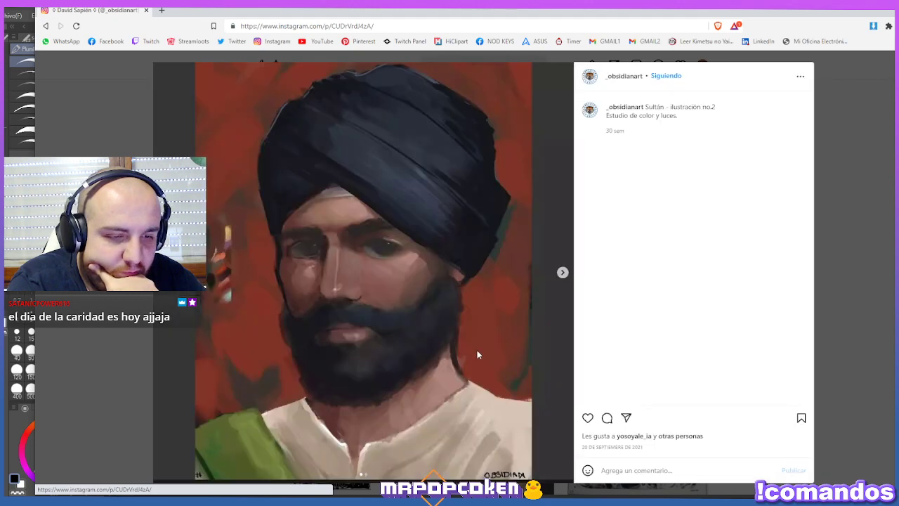
{"action": "double_click", "coordinate": [453, 292]}
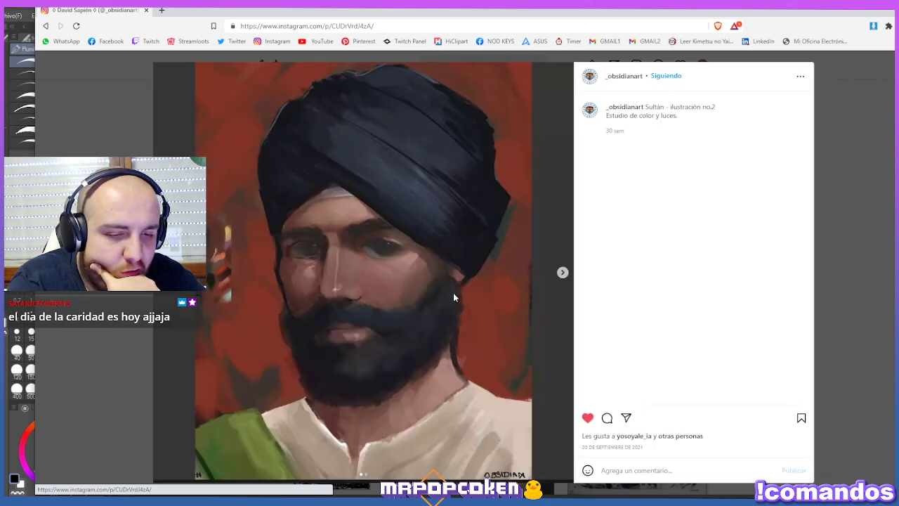
{"action": "left_click", "coordinate": [856, 263]}
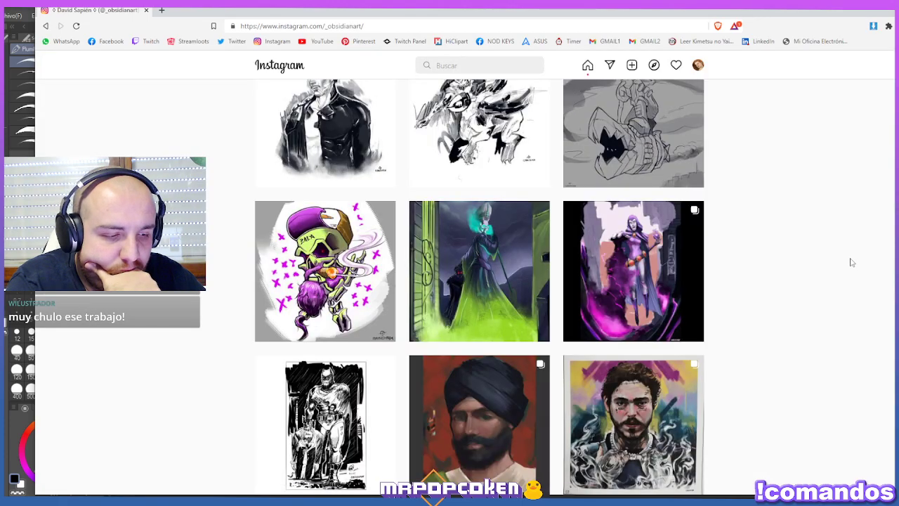
Browse older artwork to the portrait of the man in a cap surrounded by flames, like it, and close the post.
{"action": "scroll", "coordinate": [854, 263], "scroll_direction": "down", "scroll_amount": 2}
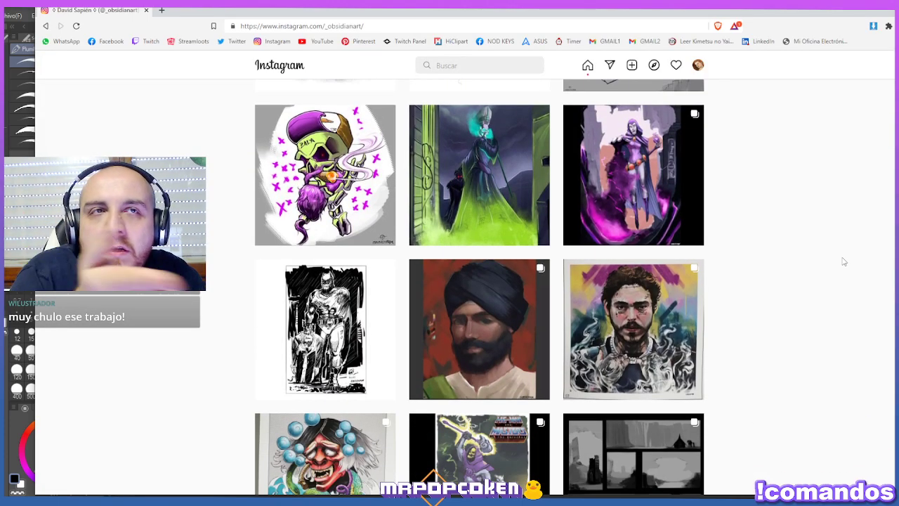
{"action": "scroll", "coordinate": [808, 249], "scroll_direction": "down", "scroll_amount": 5}
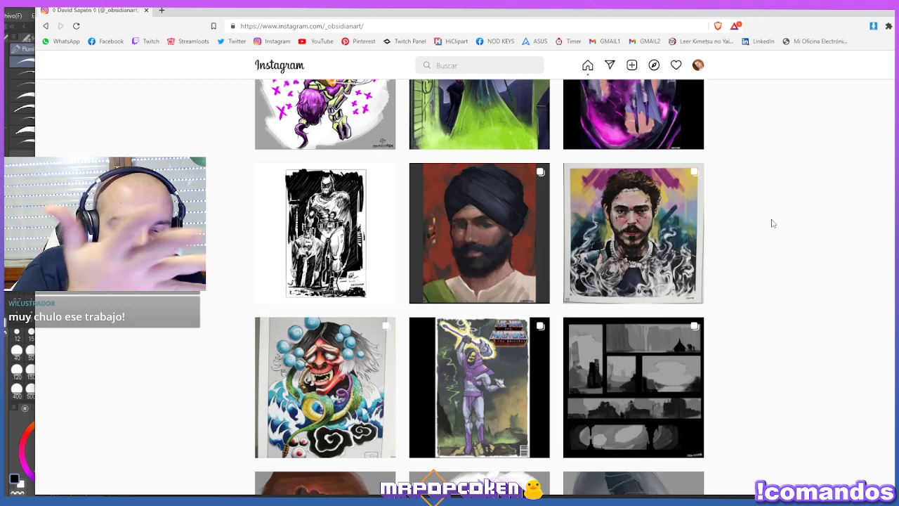
{"action": "scroll", "coordinate": [738, 180], "scroll_direction": "down", "scroll_amount": 2}
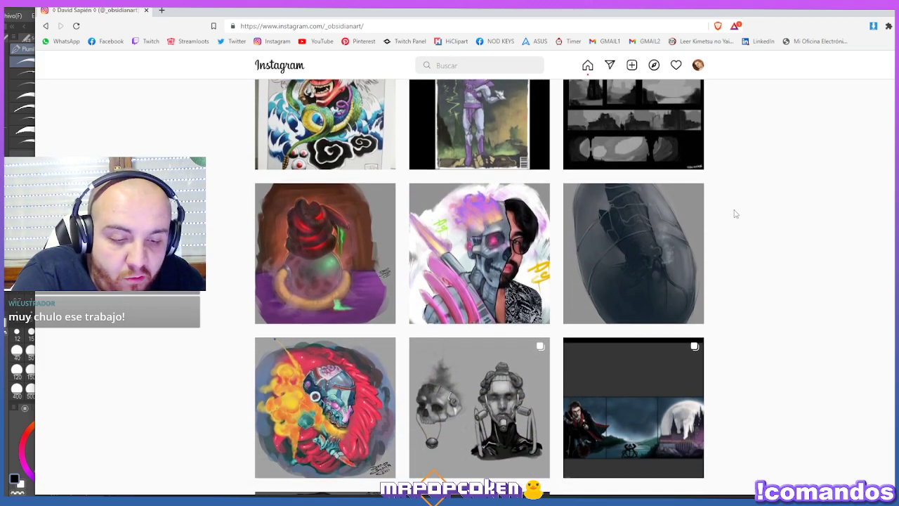
{"action": "scroll", "coordinate": [733, 214], "scroll_direction": "down", "scroll_amount": 2}
{"action": "scroll", "coordinate": [732, 214], "scroll_direction": "down", "scroll_amount": 2}
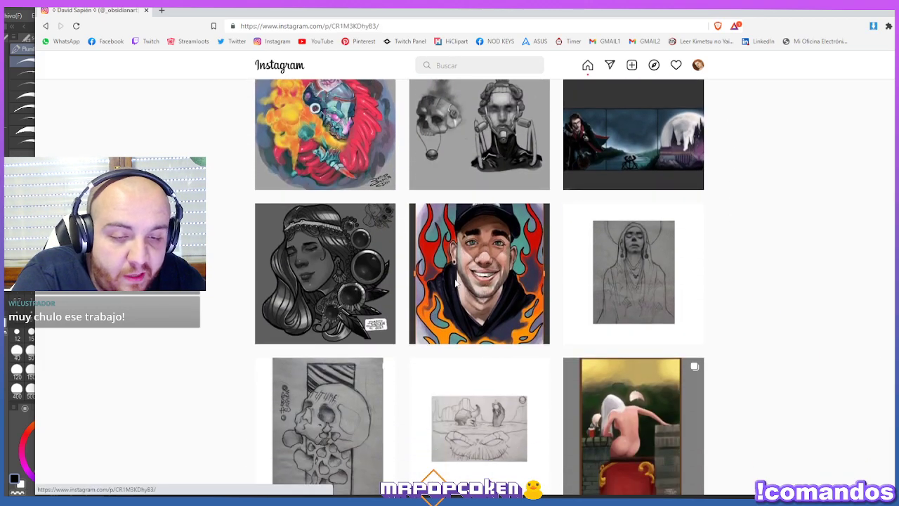
{"action": "left_click", "coordinate": [445, 293]}
{"action": "double_click", "coordinate": [410, 288]}
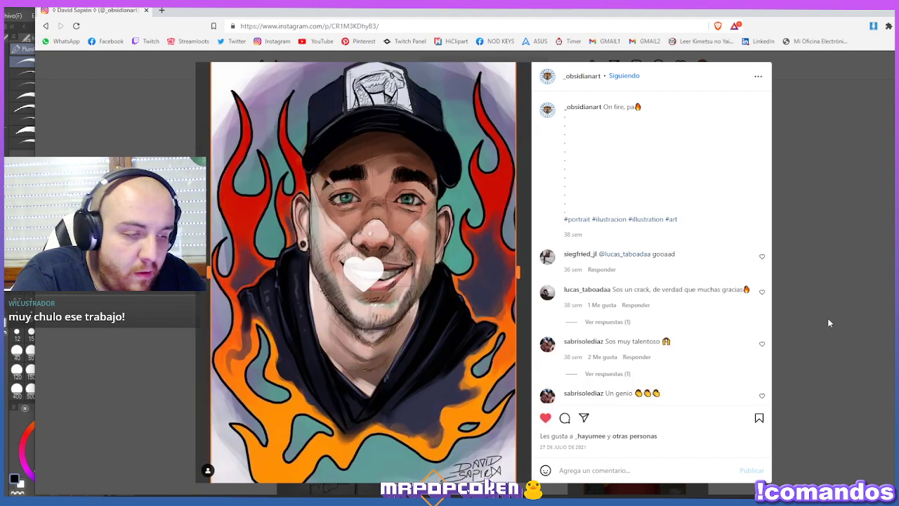
{"action": "left_click", "coordinate": [826, 323]}
Open the older painting of the black classical bust with a dagger and gold details, and like it.
{"action": "scroll", "coordinate": [673, 282], "scroll_direction": "down", "scroll_amount": 3}
{"action": "scroll", "coordinate": [674, 285], "scroll_direction": "down", "scroll_amount": 3}
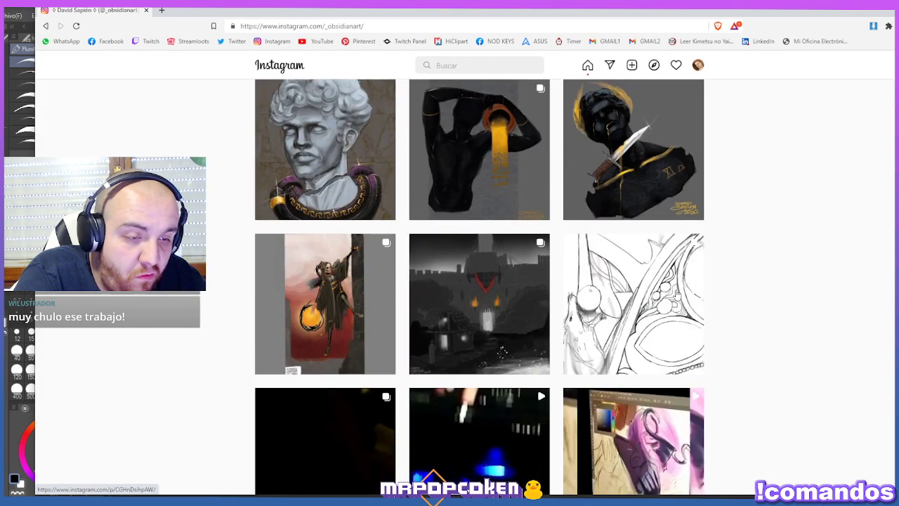
{"action": "left_click", "coordinate": [634, 147]}
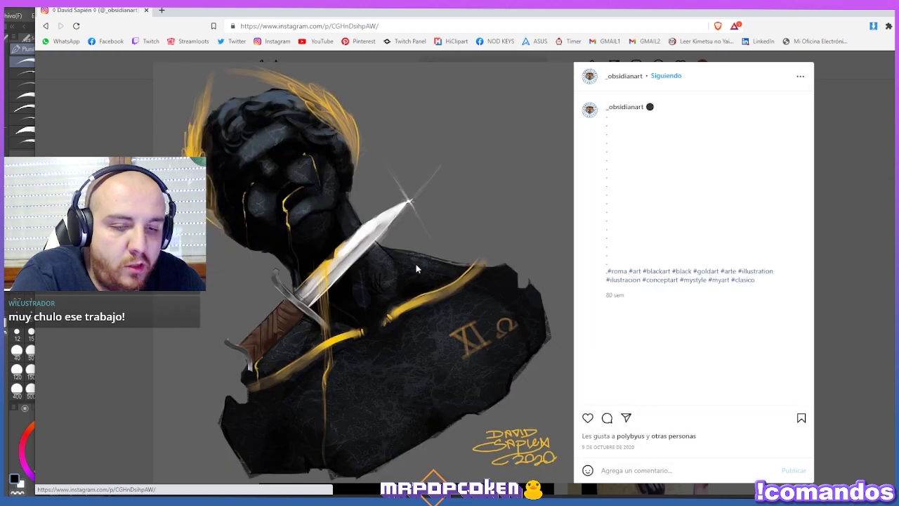
{"action": "double_click", "coordinate": [413, 309]}
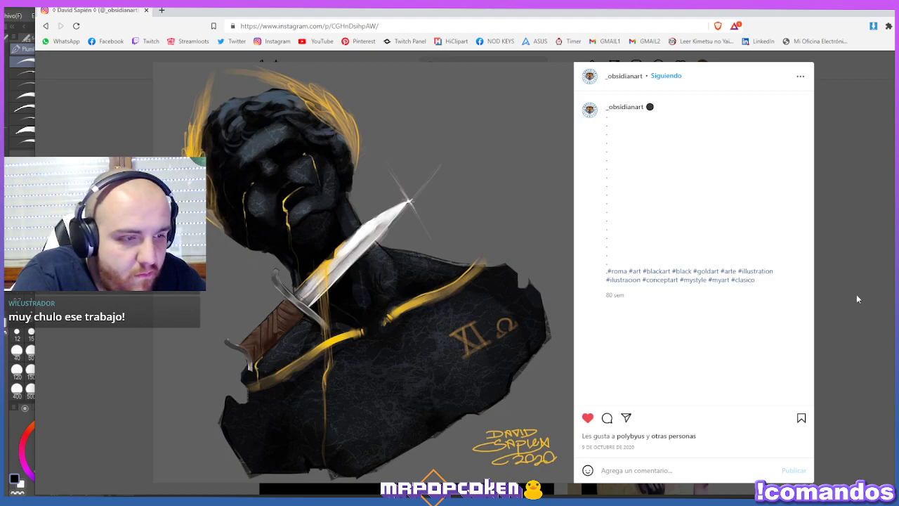
Close the classical bust post, open the dark castle concept art with torches from the gallery, like it, and close the post.
{"action": "left_click", "coordinate": [842, 256]}
{"action": "scroll", "coordinate": [703, 267], "scroll_direction": "down", "scroll_amount": 4}
{"action": "scroll", "coordinate": [487, 370], "scroll_direction": "up", "scroll_amount": 3}
{"action": "scroll", "coordinate": [487, 370], "scroll_direction": "up", "scroll_amount": 1}
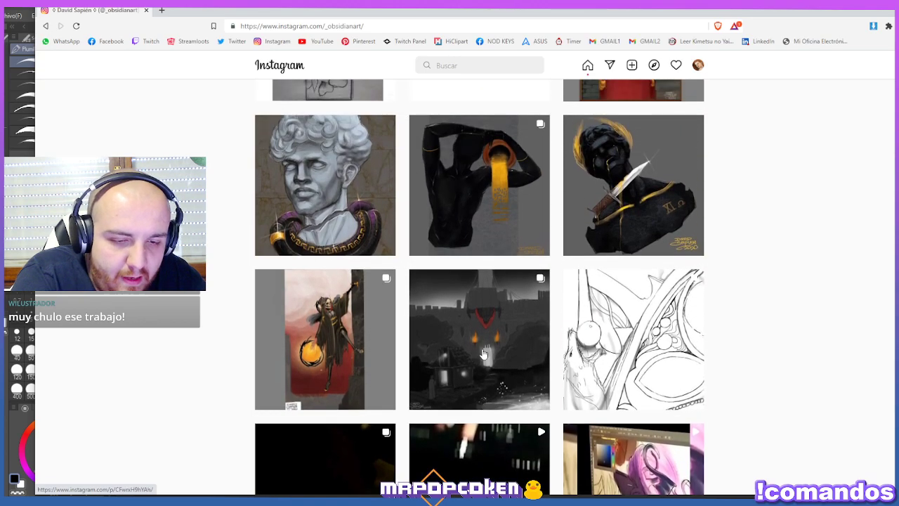
{"action": "left_click", "coordinate": [481, 337]}
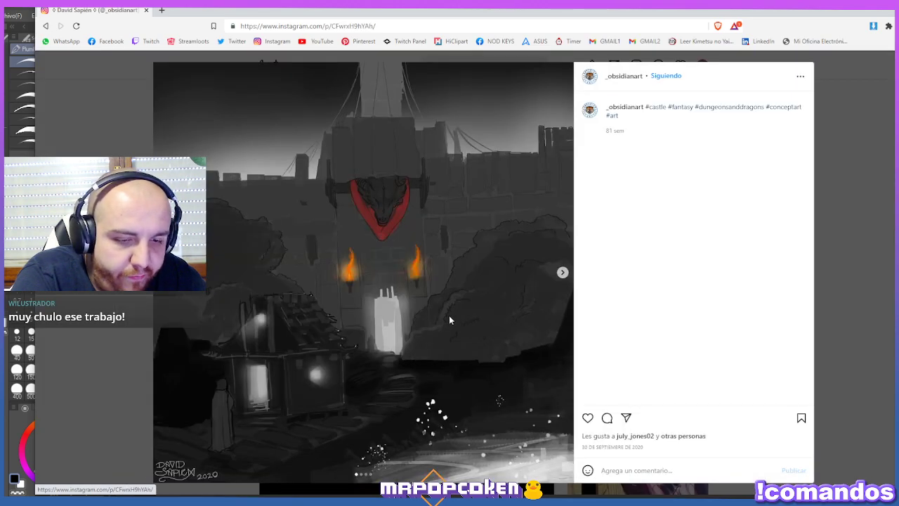
{"action": "double_click", "coordinate": [450, 320]}
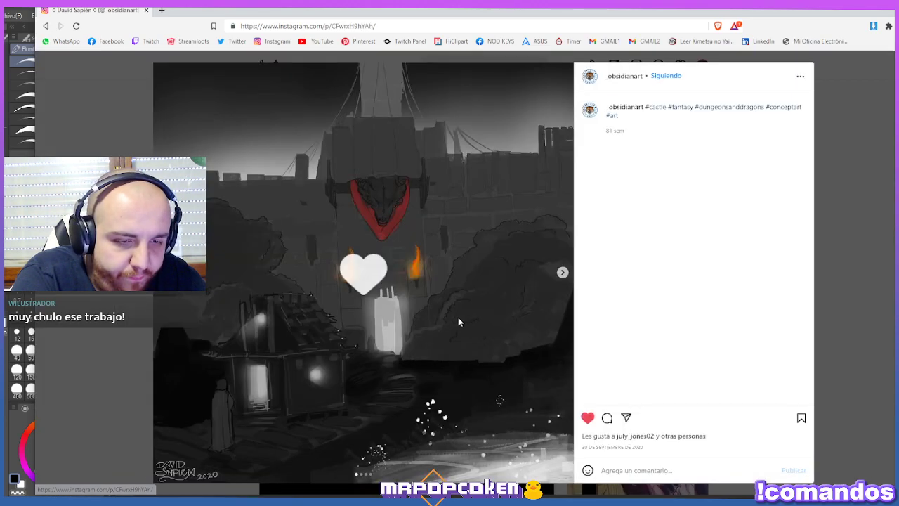
{"action": "left_click", "coordinate": [844, 276]}
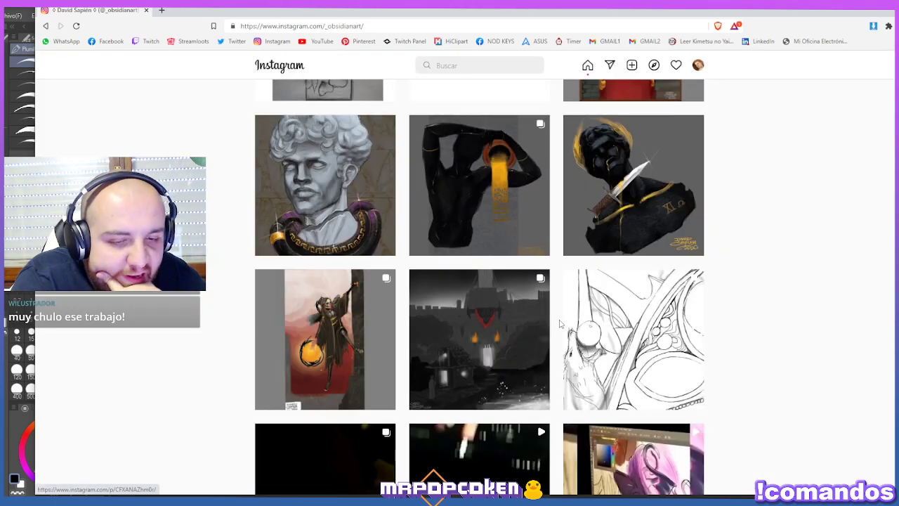
Reopen the portrait of the man in a cap surrounded by flames, examine it, and return to the gallery.
{"action": "scroll", "coordinate": [568, 339], "scroll_direction": "up", "scroll_amount": 2}
{"action": "scroll", "coordinate": [568, 339], "scroll_direction": "up", "scroll_amount": 4}
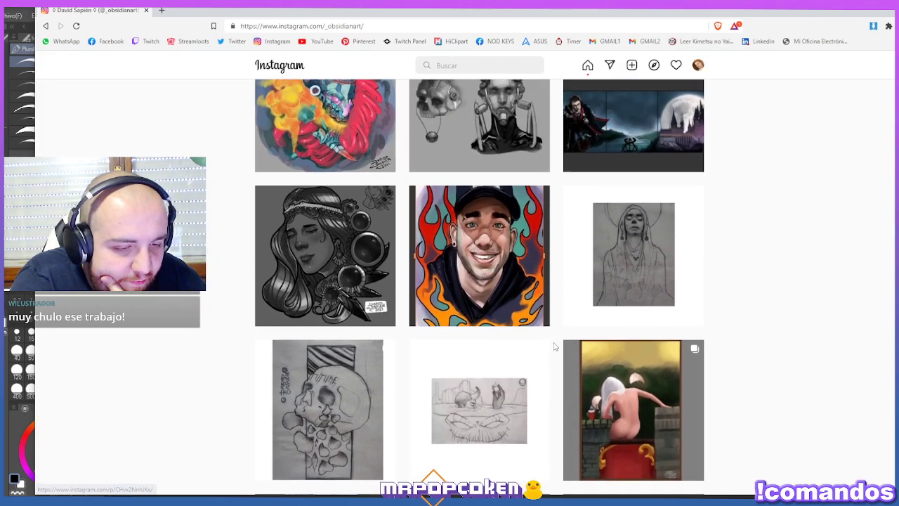
{"action": "left_click", "coordinate": [507, 341]}
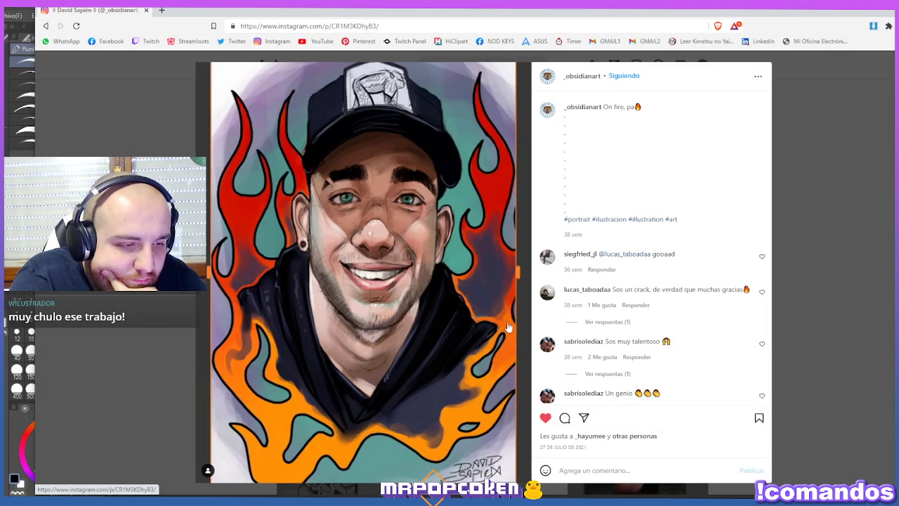
{"action": "left_click", "coordinate": [810, 314]}
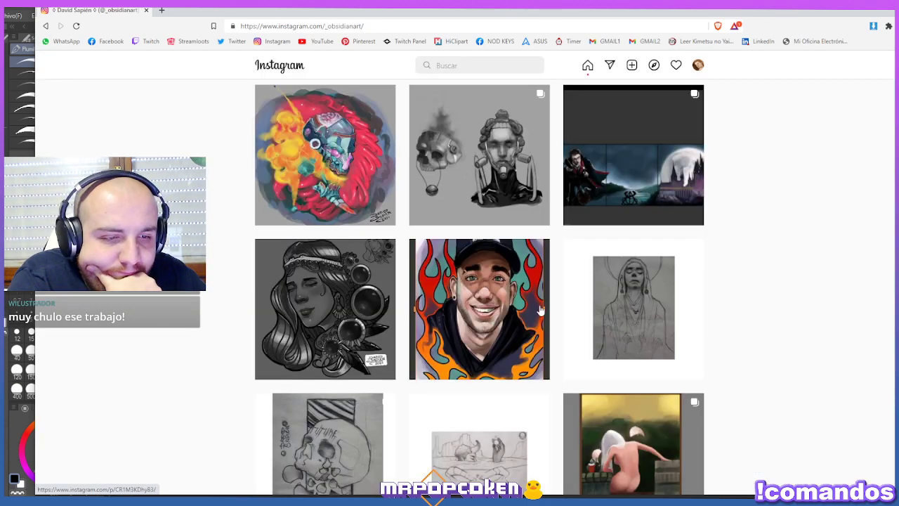
Browse the gallery's newer paintings and illustrations, from the flaming cap portrait up to the turbaned man and the skull artwork.
{"action": "scroll", "coordinate": [469, 362], "scroll_direction": "up", "scroll_amount": 1}
{"action": "scroll", "coordinate": [477, 351], "scroll_direction": "up", "scroll_amount": 1}
{"action": "scroll", "coordinate": [471, 339], "scroll_direction": "up", "scroll_amount": 2}
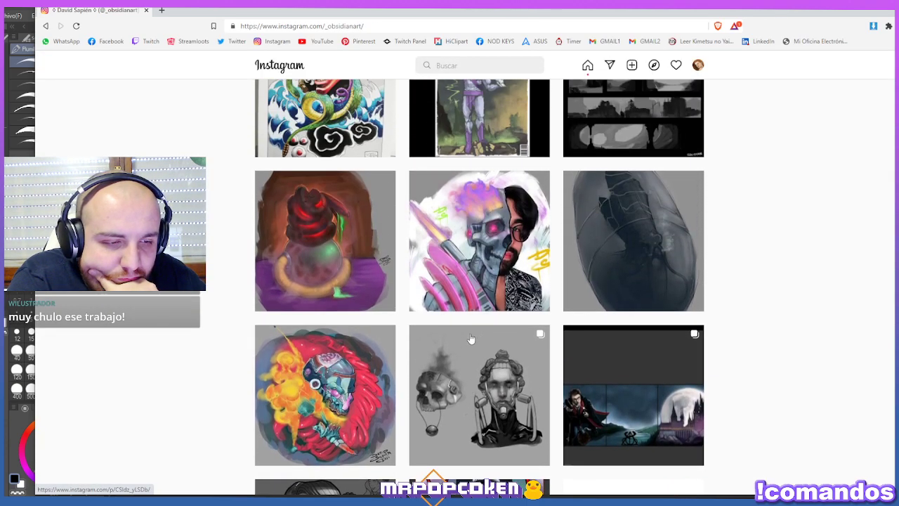
{"action": "scroll", "coordinate": [467, 362], "scroll_direction": "up", "scroll_amount": 2}
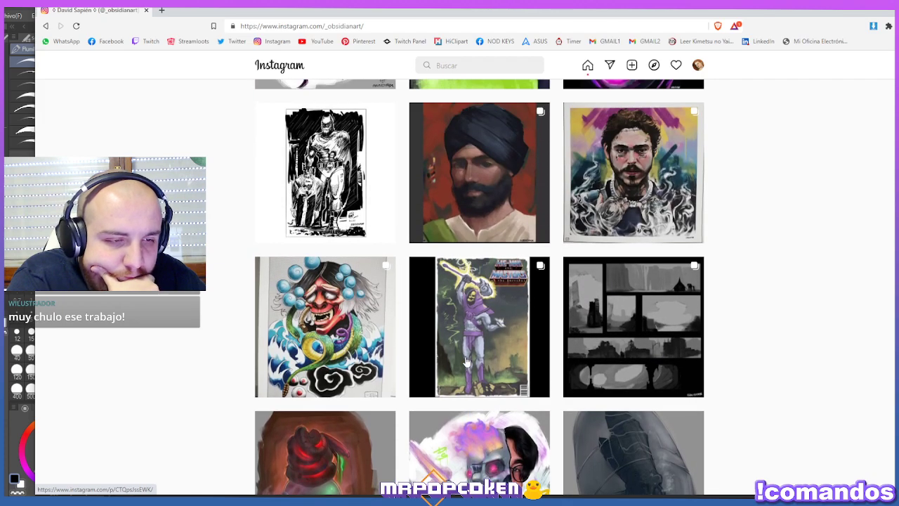
{"action": "scroll", "coordinate": [467, 362], "scroll_direction": "down", "scroll_amount": 3}
{"action": "scroll", "coordinate": [485, 355], "scroll_direction": "up", "scroll_amount": 3}
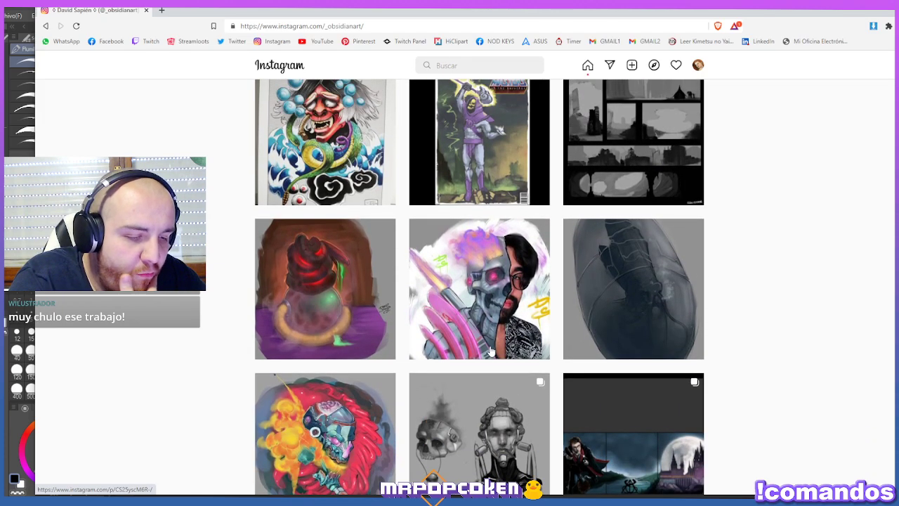
{"action": "scroll", "coordinate": [490, 351], "scroll_direction": "down", "scroll_amount": 6}
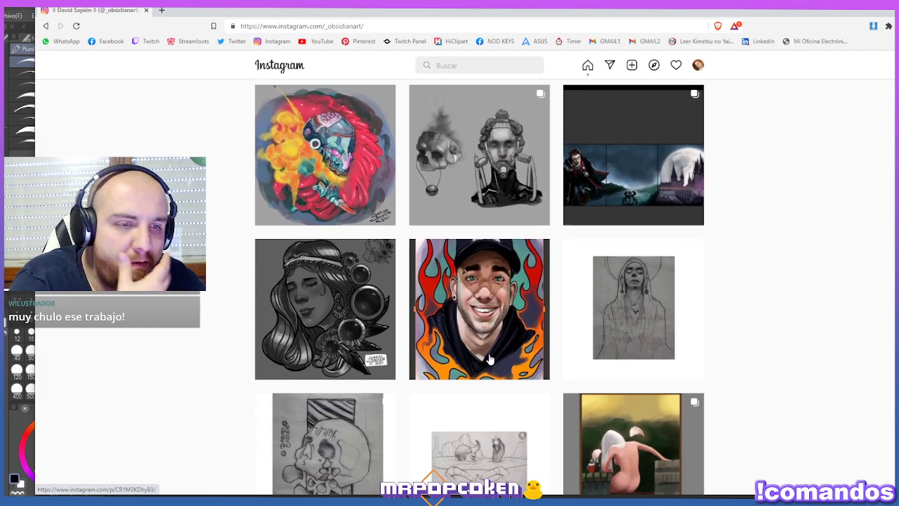
{"action": "scroll", "coordinate": [488, 361], "scroll_direction": "up", "scroll_amount": 3}
{"action": "scroll", "coordinate": [490, 359], "scroll_direction": "up", "scroll_amount": 6}
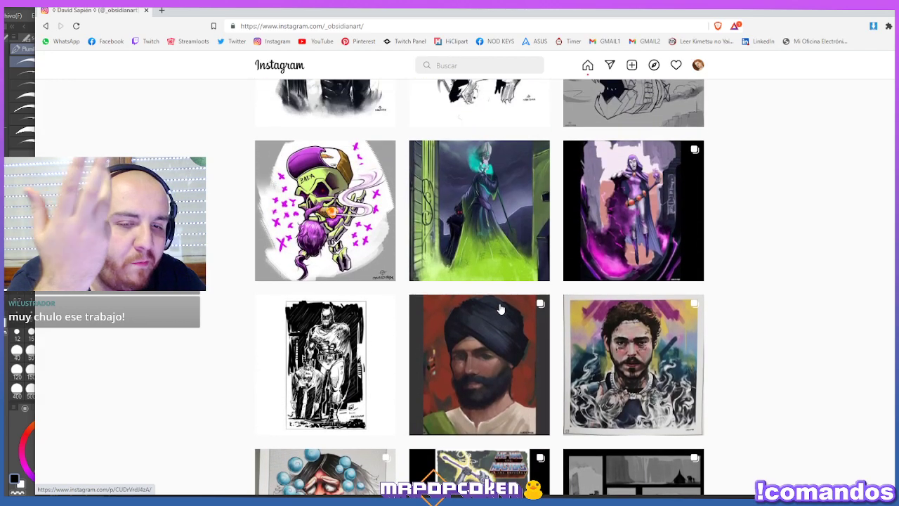
Open the grey Jinx sketch riding the shark rocket, like it, and close the post.
{"action": "scroll", "coordinate": [501, 309], "scroll_direction": "up", "scroll_amount": 1}
{"action": "scroll", "coordinate": [513, 299], "scroll_direction": "up", "scroll_amount": 1}
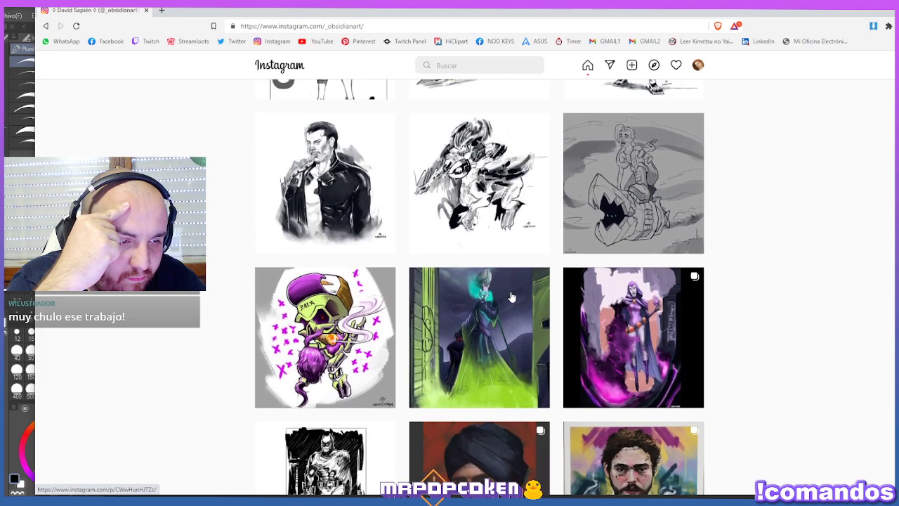
{"action": "left_click", "coordinate": [628, 232]}
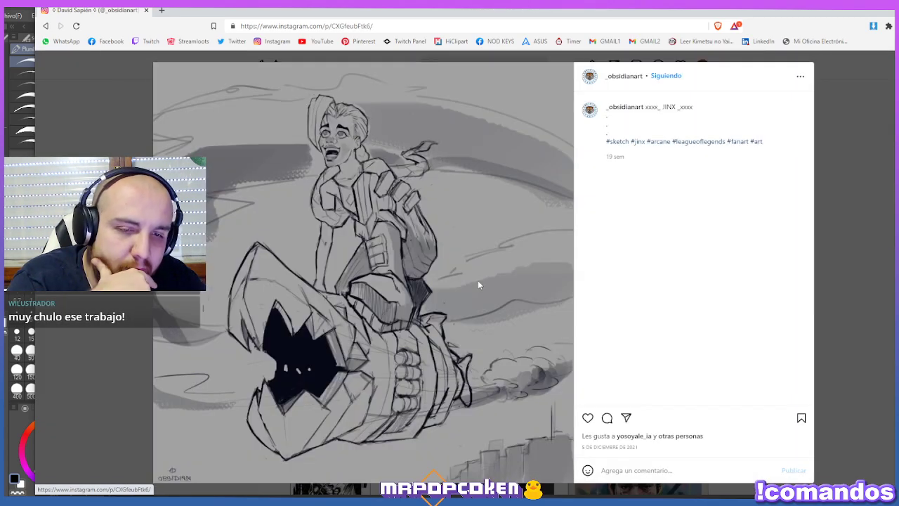
{"action": "double_click", "coordinate": [478, 280]}
{"action": "left_click", "coordinate": [836, 281]}
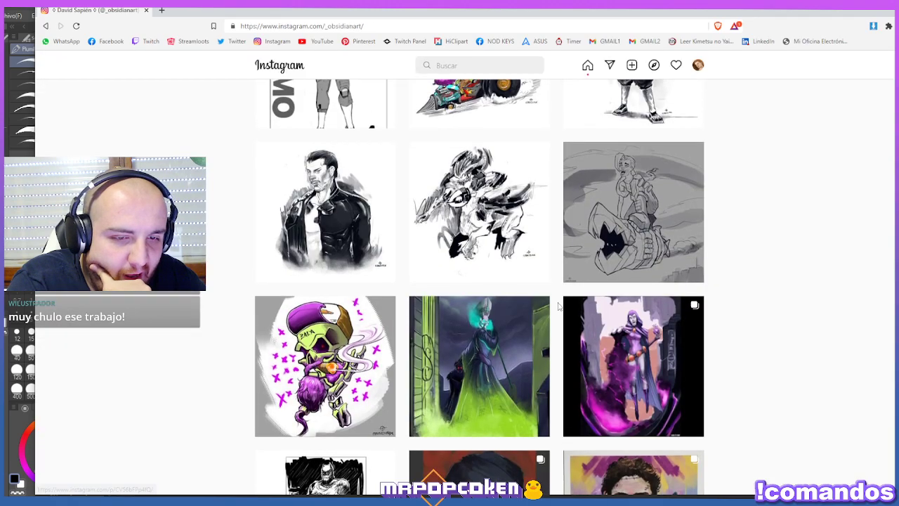
Find the greyscale portrait of the bearded man with glasses among the newer posts, like it, and close the post.
{"action": "scroll", "coordinate": [562, 306], "scroll_direction": "up", "scroll_amount": 5}
{"action": "scroll", "coordinate": [559, 307], "scroll_direction": "up", "scroll_amount": 4}
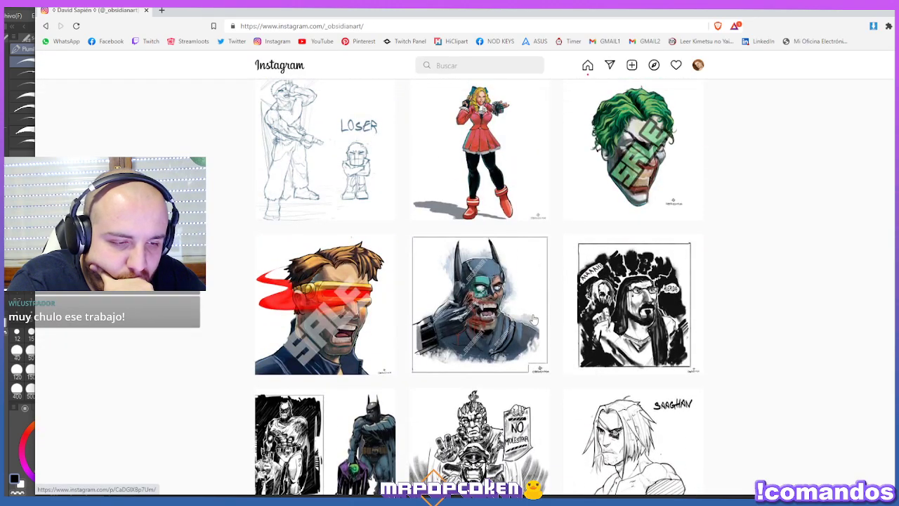
{"action": "scroll", "coordinate": [534, 320], "scroll_direction": "up", "scroll_amount": 1}
{"action": "scroll", "coordinate": [534, 319], "scroll_direction": "up", "scroll_amount": 1}
{"action": "scroll", "coordinate": [531, 319], "scroll_direction": "up", "scroll_amount": 1}
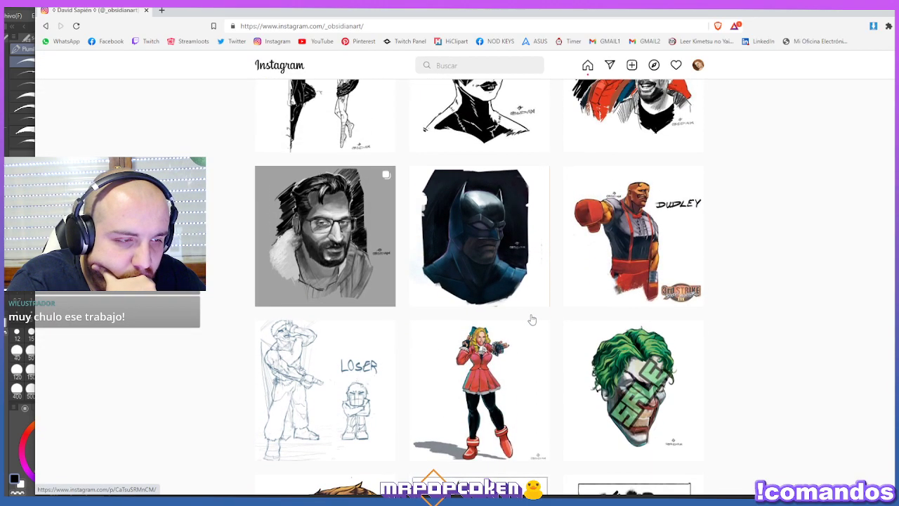
{"action": "scroll", "coordinate": [479, 307], "scroll_direction": "up", "scroll_amount": 1}
{"action": "left_click", "coordinate": [366, 303]}
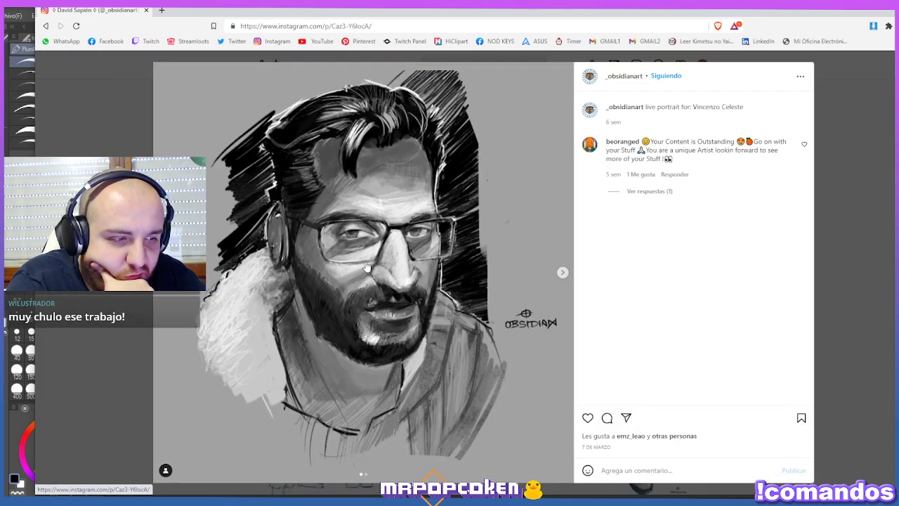
{"action": "double_click", "coordinate": [364, 270]}
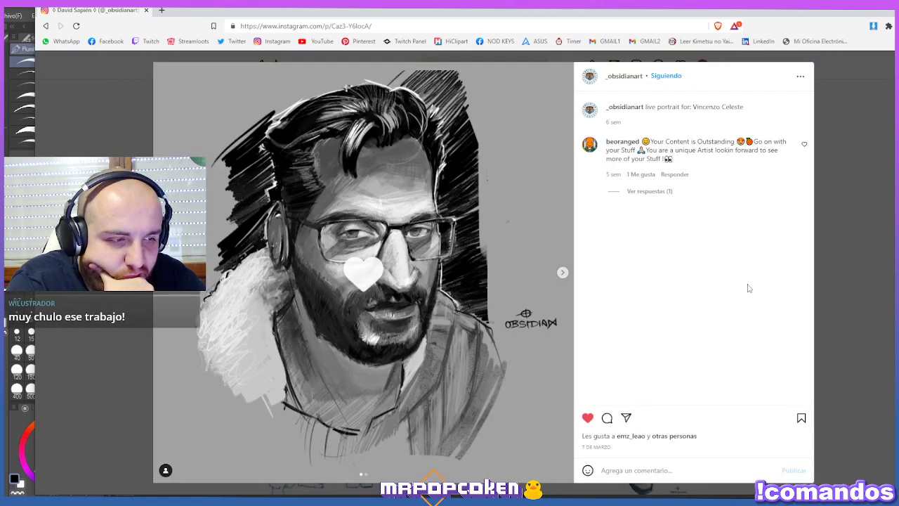
{"action": "left_click", "coordinate": [829, 250]}
Open the full-color Simera illustration of the blue-haired woman, like it, and return to the gallery.
{"action": "scroll", "coordinate": [626, 302], "scroll_direction": "up", "scroll_amount": 3}
{"action": "left_click", "coordinate": [509, 222]}
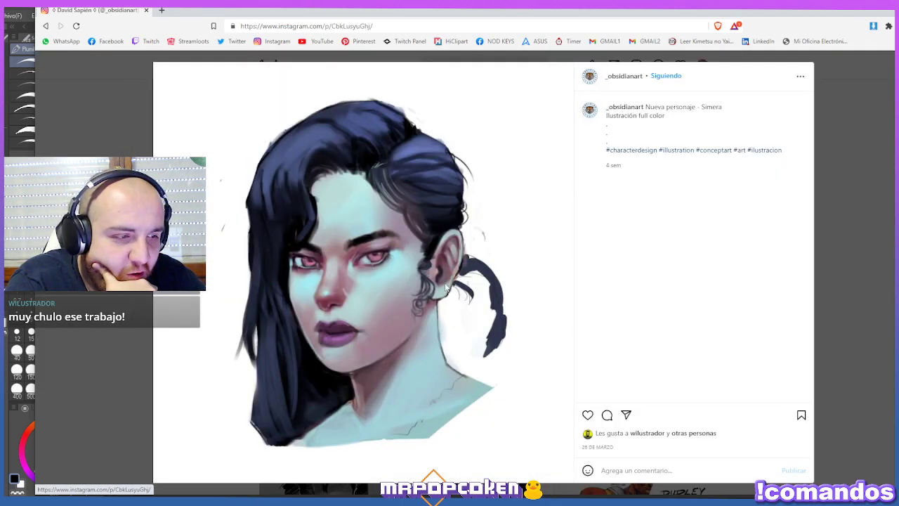
{"action": "double_click", "coordinate": [445, 287]}
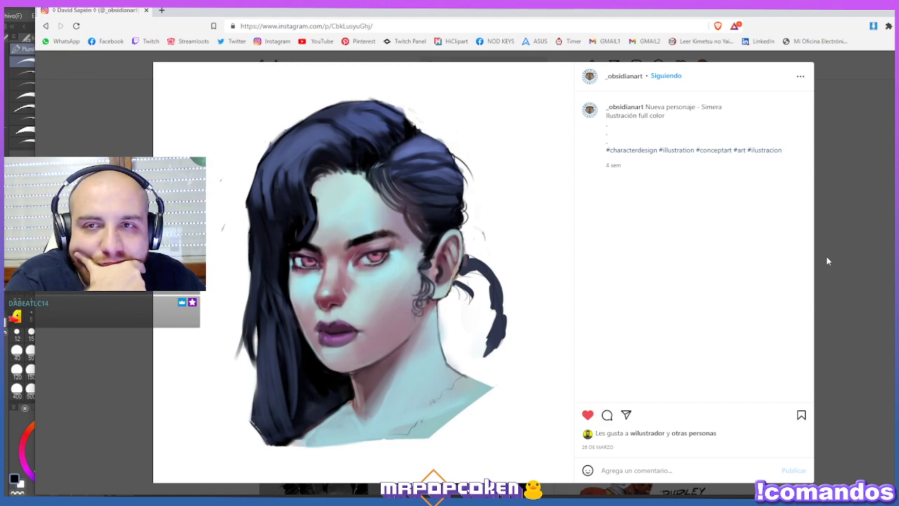
{"action": "left_click", "coordinate": [876, 245]}
Look over the newest posts in the gallery and return to the artist's profile information.
{"action": "scroll", "coordinate": [546, 311], "scroll_direction": "up", "scroll_amount": 4}
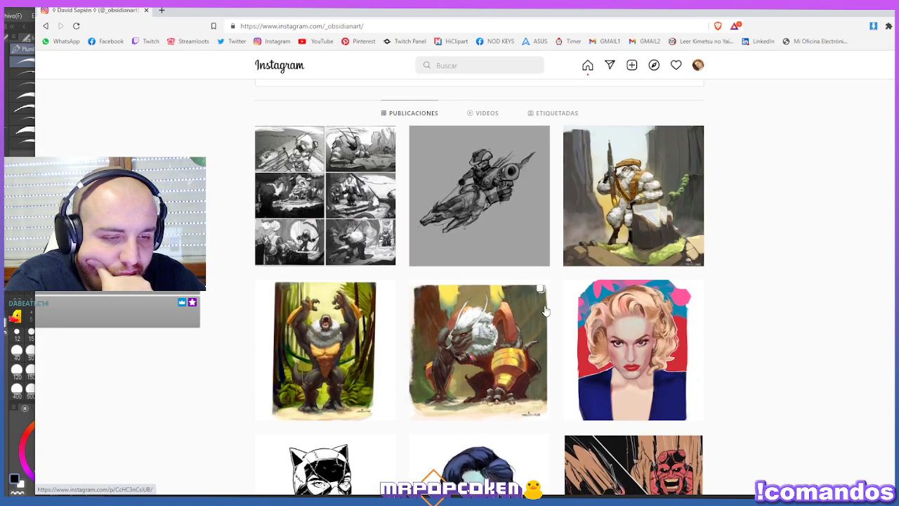
{"action": "scroll", "coordinate": [546, 310], "scroll_direction": "down", "scroll_amount": 2}
{"action": "scroll", "coordinate": [546, 310], "scroll_direction": "up", "scroll_amount": 1}
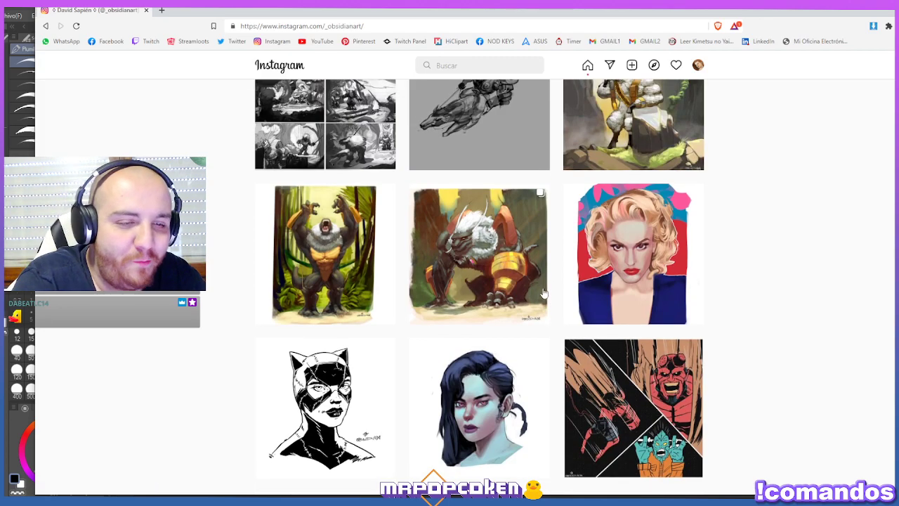
{"action": "scroll", "coordinate": [555, 298], "scroll_direction": "up", "scroll_amount": 2}
{"action": "scroll", "coordinate": [596, 304], "scroll_direction": "down", "scroll_amount": 1}
{"action": "scroll", "coordinate": [596, 304], "scroll_direction": "up", "scroll_amount": 5}
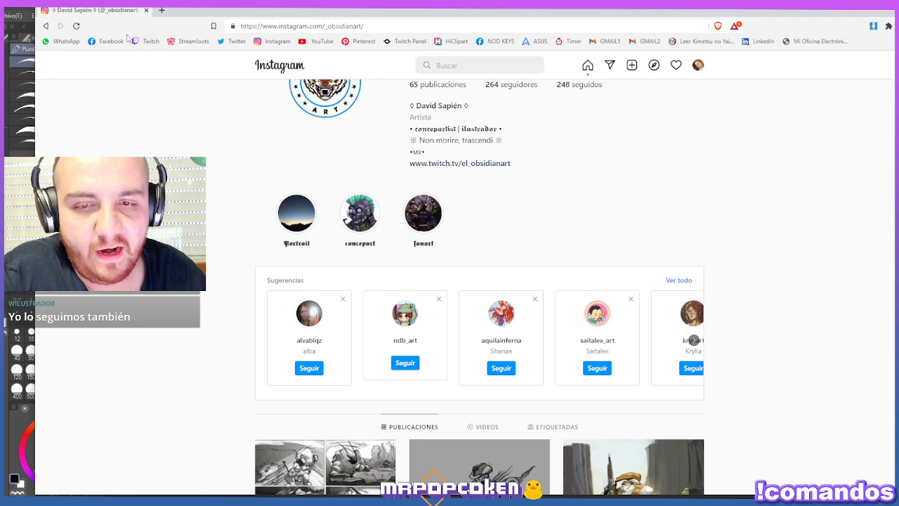
Switch to the fangs drawing in Clip Studio Paint, rotate the canvas to about 63°, and activate the Curve tool for the raised arm.
{"action": "key", "text": "alt+Tab"}
{"action": "scroll", "coordinate": [290, 182], "scroll_direction": "down", "scroll_amount": 1}
{"action": "scroll", "coordinate": [290, 183], "scroll_direction": "up", "scroll_amount": 2}
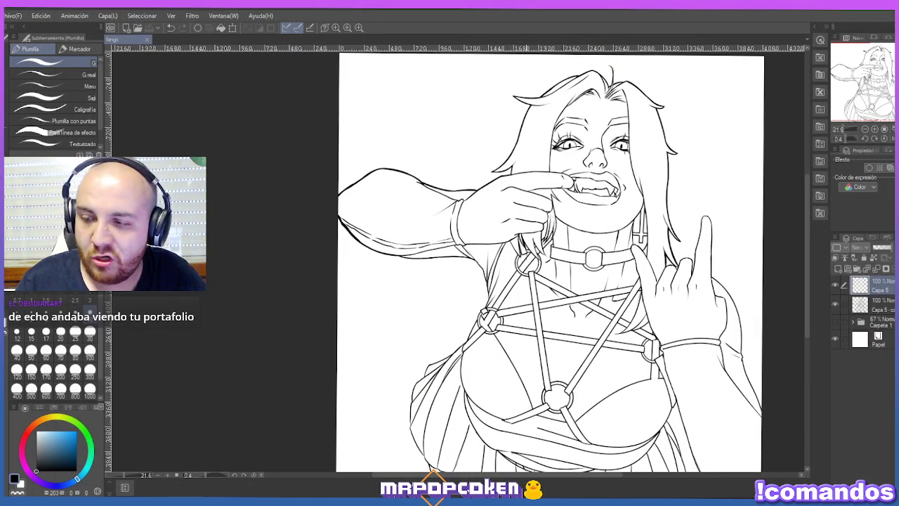
{"action": "key", "text": "r"}
{"action": "left_click_drag", "start_coordinate": [584, 225], "coordinate": [573, 327]}
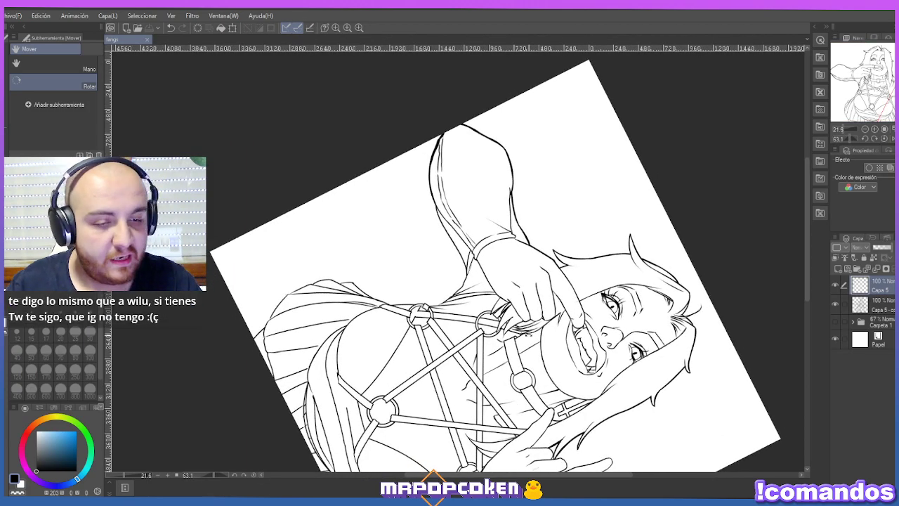
{"action": "scroll", "coordinate": [436, 211], "scroll_direction": "up", "scroll_amount": 1}
{"action": "key", "text": "u"}
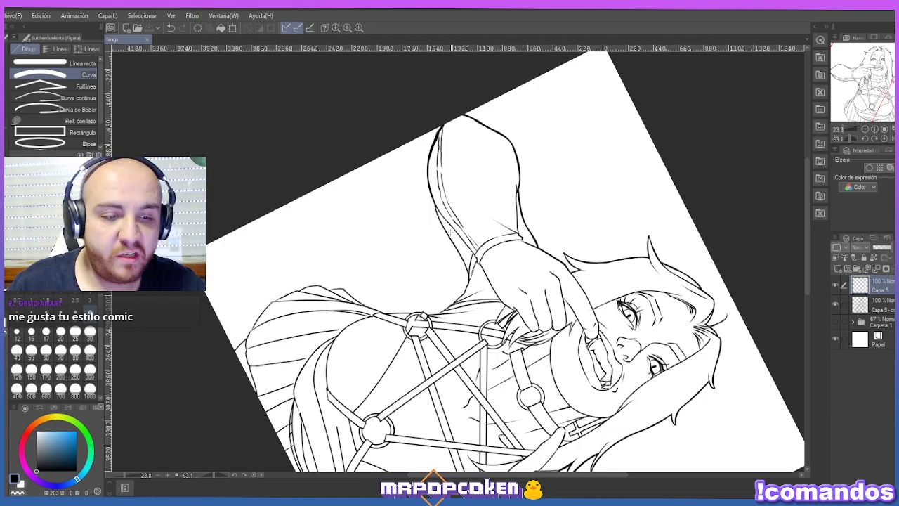
{"action": "scroll", "coordinate": [452, 230], "scroll_direction": "up", "scroll_amount": 3}
{"action": "left_click_drag", "start_coordinate": [432, 203], "coordinate": [471, 281]}
{"action": "key", "text": "ctrl+z"}
{"action": "left_click_drag", "start_coordinate": [431, 203], "coordinate": [465, 267]}
{"action": "key", "text": "ctrl+z"}
Thicken the underside contour of the arm raised to the mouth with several short curves running toward the armpit.
{"action": "left_click_drag", "start_coordinate": [431, 204], "coordinate": [473, 276]}
{"action": "left_click", "coordinate": [430, 215]}
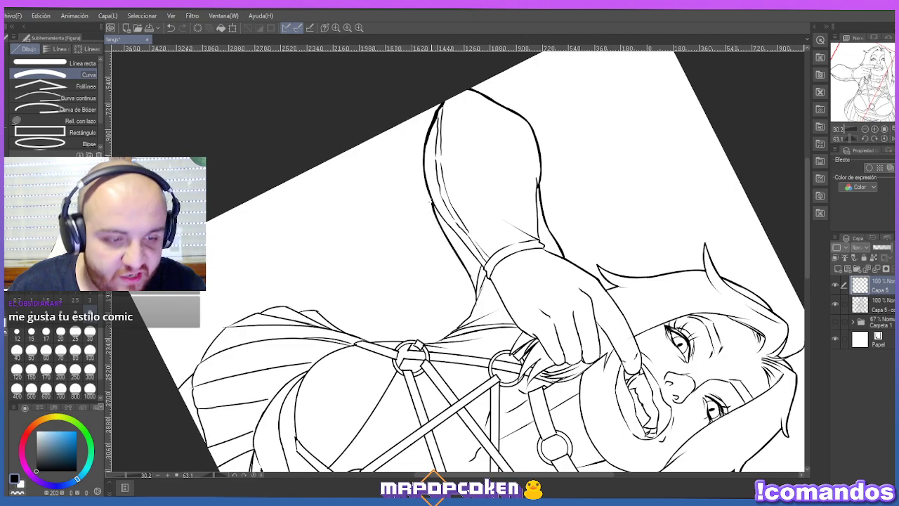
{"action": "scroll", "coordinate": [430, 191], "scroll_direction": "up", "scroll_amount": 1}
{"action": "left_click_drag", "start_coordinate": [431, 202], "coordinate": [459, 257]}
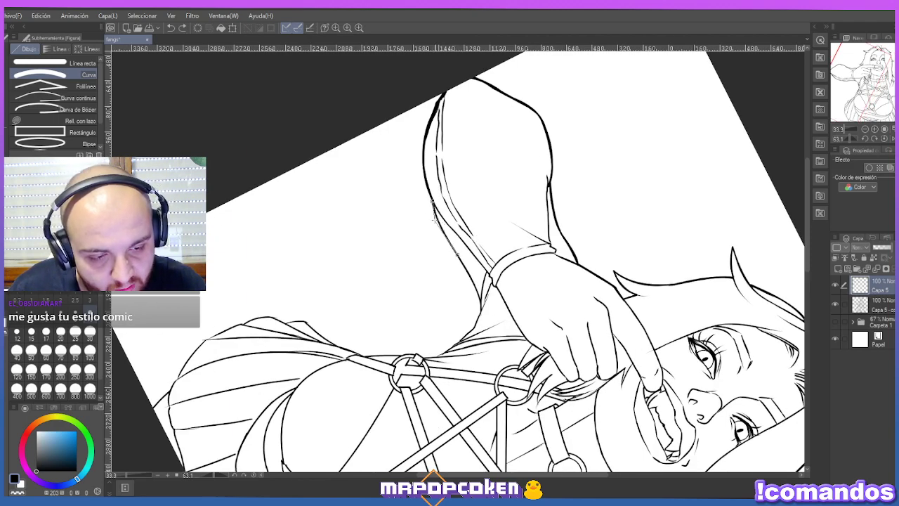
{"action": "left_click", "coordinate": [434, 214]}
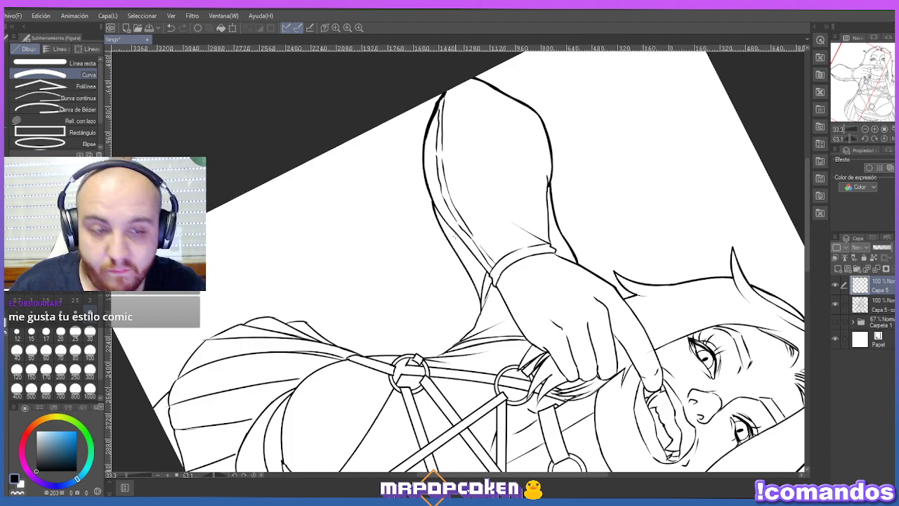
{"action": "left_click_drag", "start_coordinate": [450, 244], "coordinate": [484, 310]}
{"action": "left_click", "coordinate": [446, 239]}
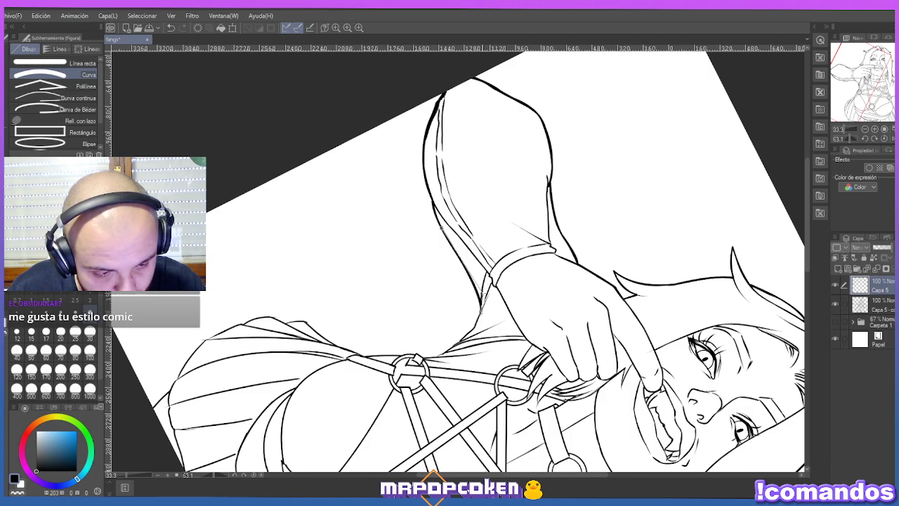
Rotate the canvas back upright to frame the whole figure, and activate the G pen for inking.
{"action": "scroll", "coordinate": [477, 220], "scroll_direction": "down", "scroll_amount": 1}
{"action": "key", "text": "r"}
{"action": "left_click_drag", "start_coordinate": [476, 221], "coordinate": [492, 163]}
{"action": "scroll", "coordinate": [534, 151], "scroll_direction": "down", "scroll_amount": 3}
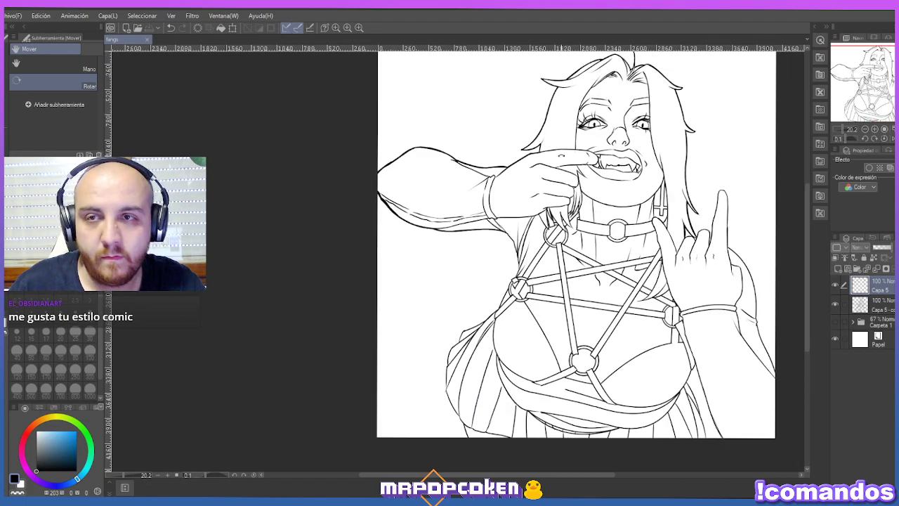
{"action": "scroll", "coordinate": [562, 211], "scroll_direction": "up", "scroll_amount": 1}
{"action": "scroll", "coordinate": [563, 211], "scroll_direction": "down", "scroll_amount": 3}
{"action": "scroll", "coordinate": [655, 191], "scroll_direction": "up", "scroll_amount": 1}
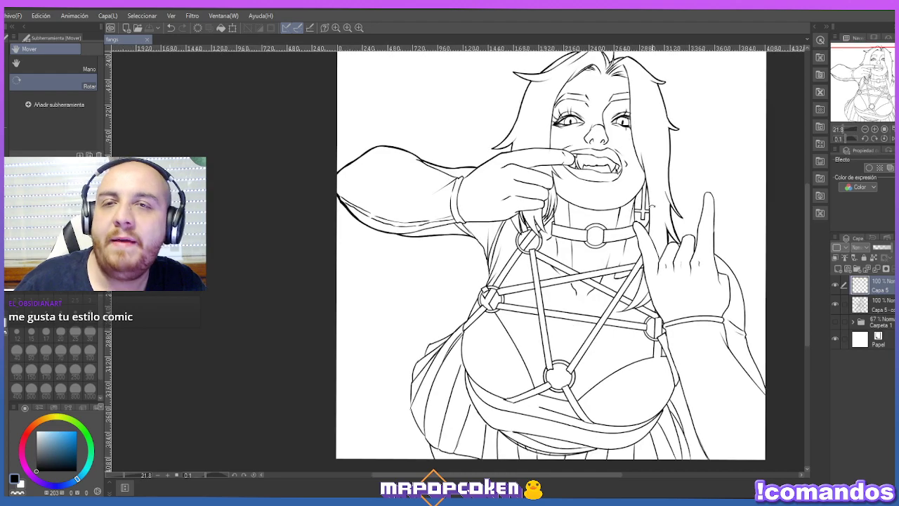
{"action": "scroll", "coordinate": [542, 225], "scroll_direction": "up", "scroll_amount": 3}
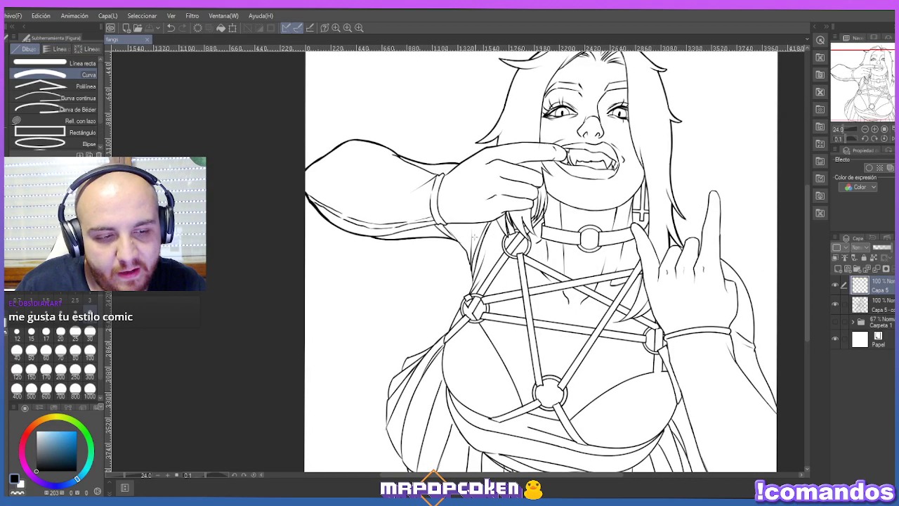
{"action": "key", "text": "p"}
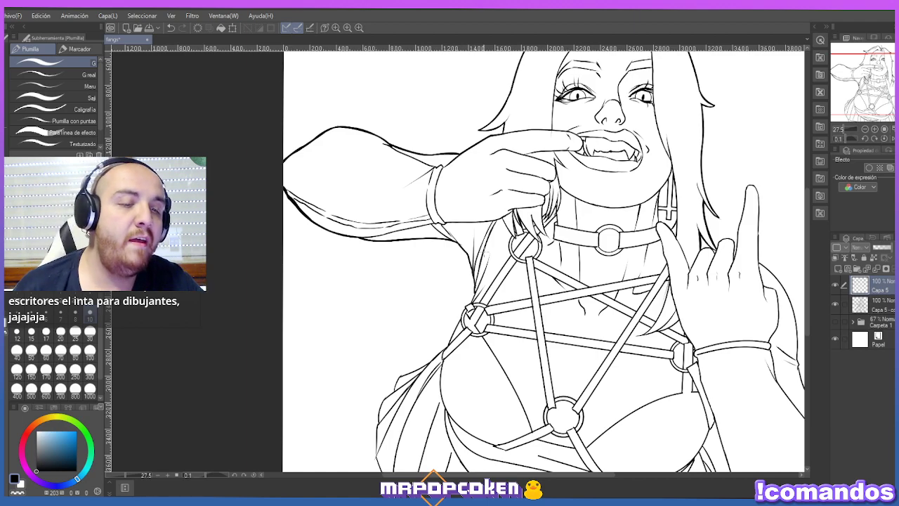
{"action": "key", "text": "ctrl+plus"}
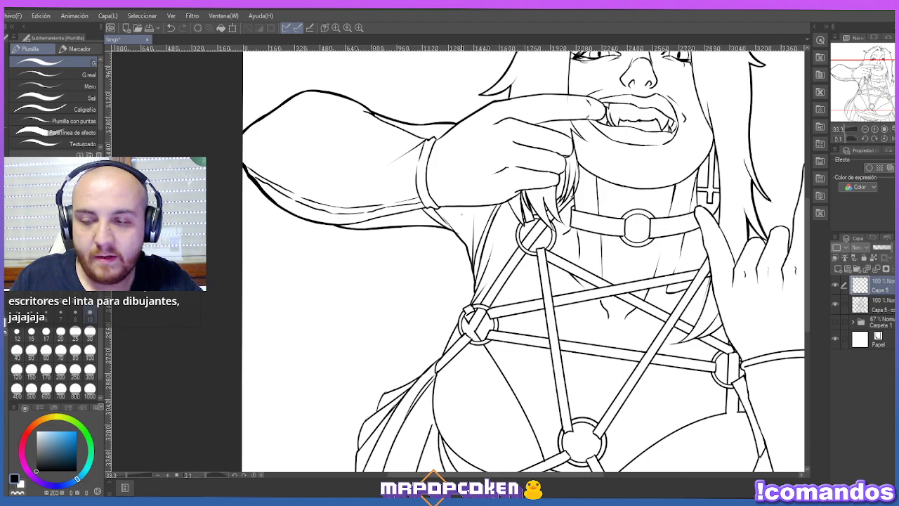
{"action": "key", "text": "u"}
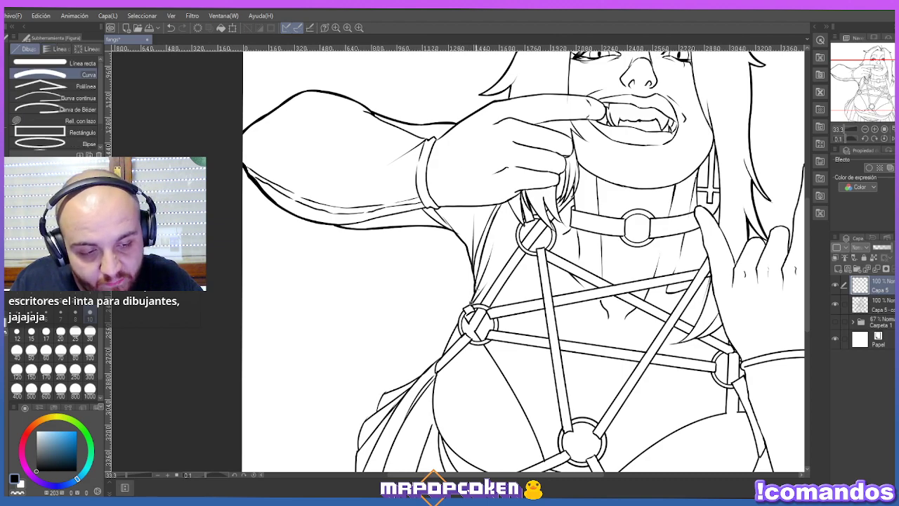
{"action": "key", "text": "e"}
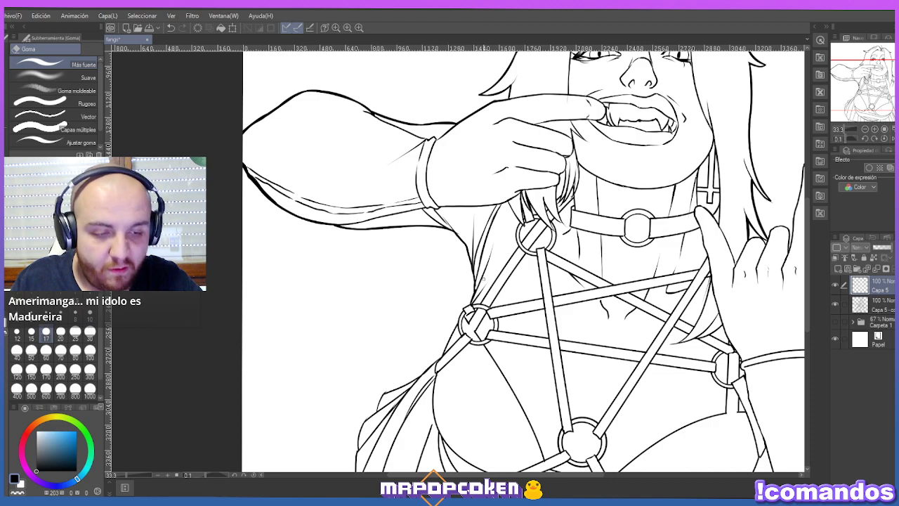
{"action": "key", "text": "alt+bracketleft"}
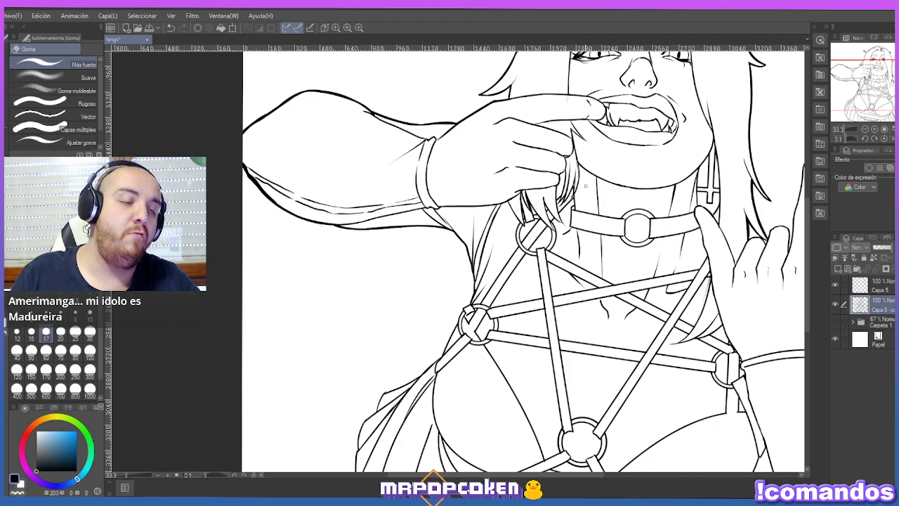
{"action": "scroll", "coordinate": [585, 185], "scroll_direction": "down", "scroll_amount": 2}
{"action": "left_click", "coordinate": [874, 291]}
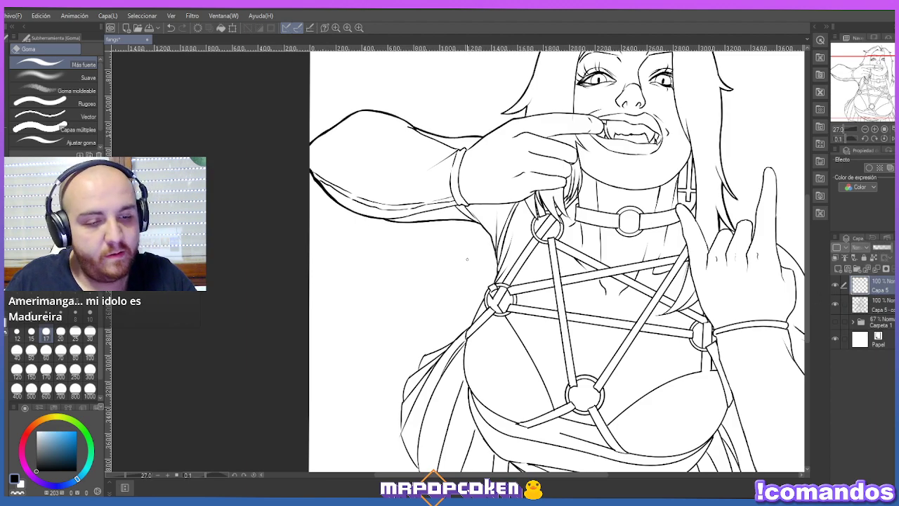
{"action": "scroll", "coordinate": [466, 259], "scroll_direction": "up", "scroll_amount": 4}
{"action": "key", "text": "p"}
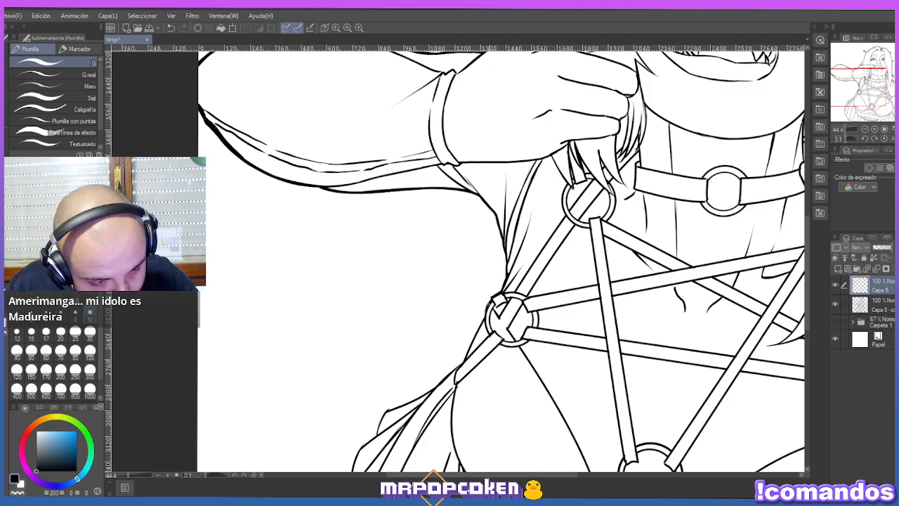
{"action": "scroll", "coordinate": [492, 263], "scroll_direction": "down", "scroll_amount": 1}
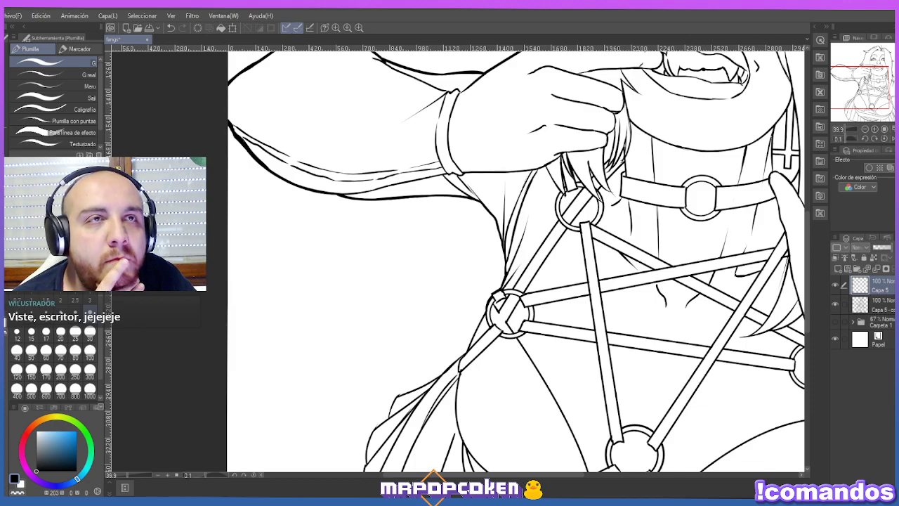
Switch to the black-and-white manga illustration in Photos, examine the screaming figure's line work up close, and return to the fangs drawing.
{"action": "key", "text": "alt+Tab"}
{"action": "key", "text": "super+Up"}
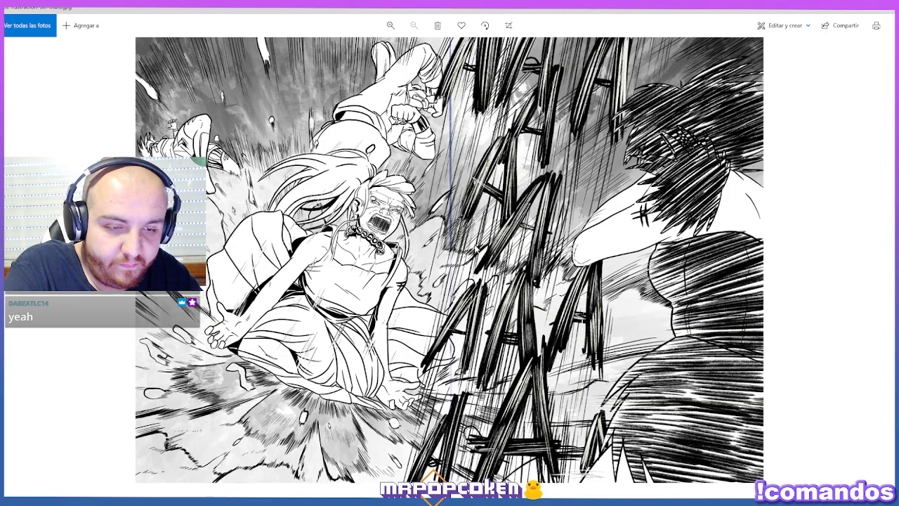
{"action": "scroll", "coordinate": [392, 197], "scroll_direction": "up", "scroll_amount": 2}
{"action": "scroll", "coordinate": [365, 287], "scroll_direction": "up", "scroll_amount": 1}
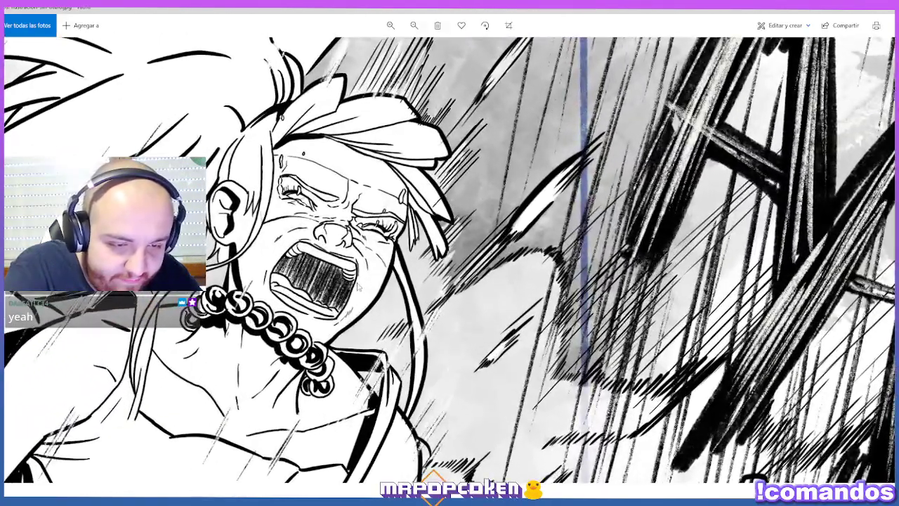
{"action": "scroll", "coordinate": [365, 287], "scroll_direction": "up", "scroll_amount": 1}
{"action": "scroll", "coordinate": [409, 279], "scroll_direction": "up", "scroll_amount": 1}
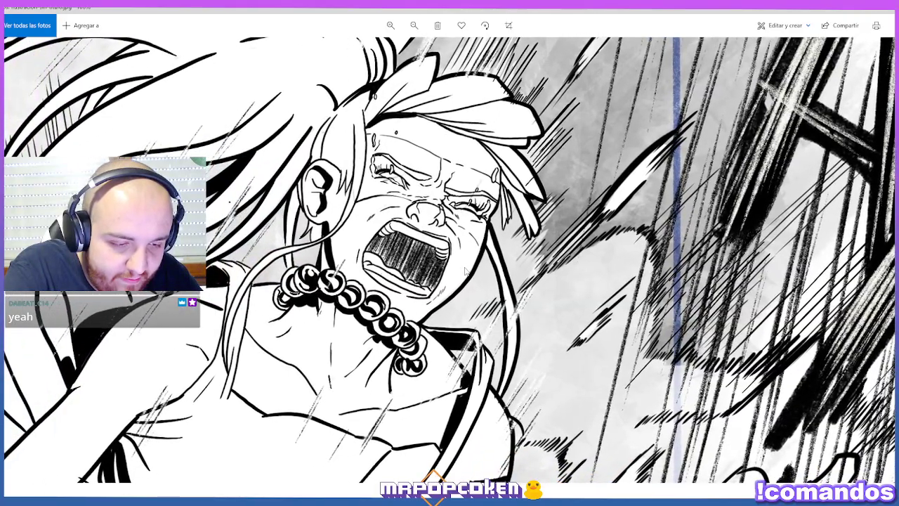
{"action": "scroll", "coordinate": [478, 338], "scroll_direction": "up", "scroll_amount": 1}
{"action": "scroll", "coordinate": [478, 338], "scroll_direction": "down", "scroll_amount": 3}
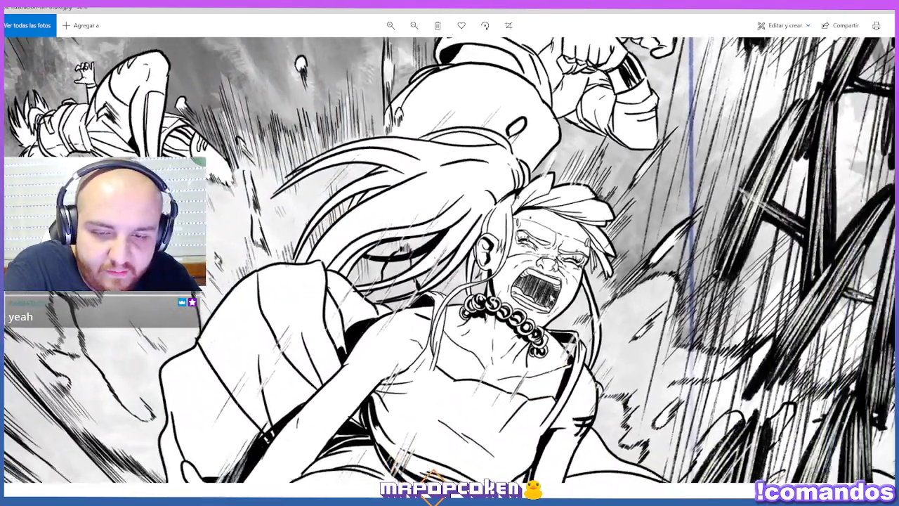
{"action": "left_click_drag", "start_coordinate": [705, 408], "coordinate": [374, 260]}
{"action": "double_click", "coordinate": [374, 260]}
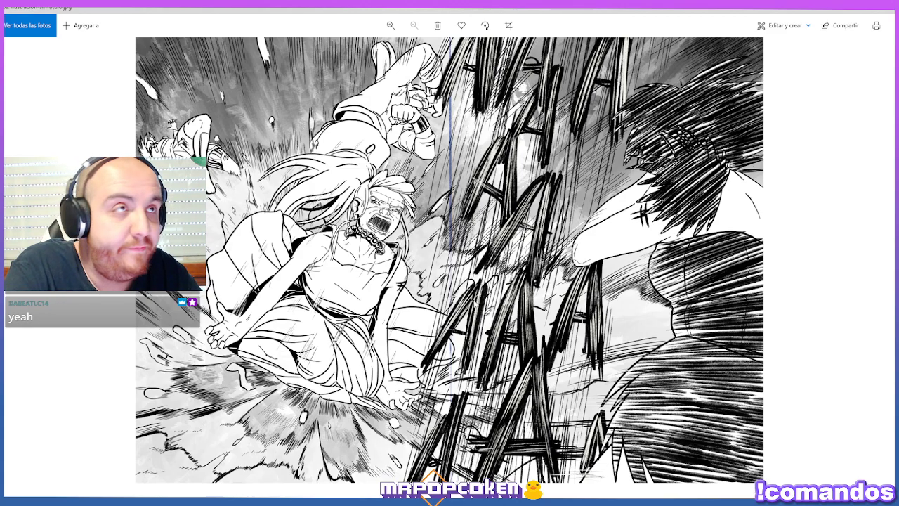
{"action": "left_click", "coordinate": [892, 13]}
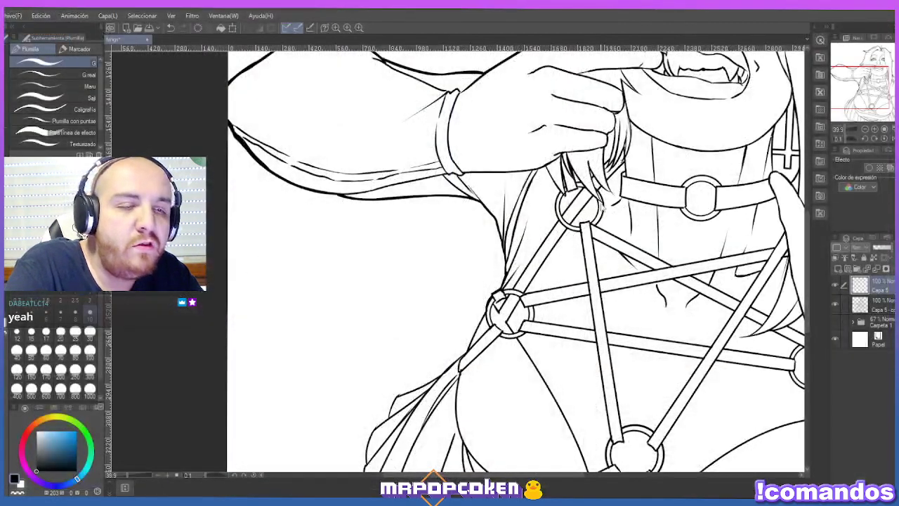
Touch up the ink with the G pen where the hair meets the curled fingers and along the outstretched finger beside the choker.
{"action": "scroll", "coordinate": [468, 260], "scroll_direction": "down", "scroll_amount": 5}
{"action": "scroll", "coordinate": [471, 267], "scroll_direction": "up", "scroll_amount": 4}
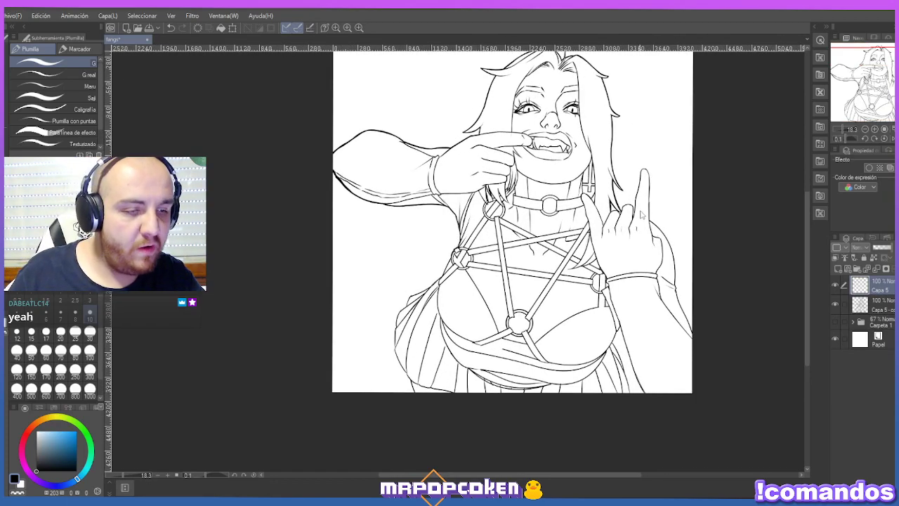
{"action": "scroll", "coordinate": [717, 260], "scroll_direction": "up", "scroll_amount": 1}
{"action": "scroll", "coordinate": [658, 204], "scroll_direction": "up", "scroll_amount": 3}
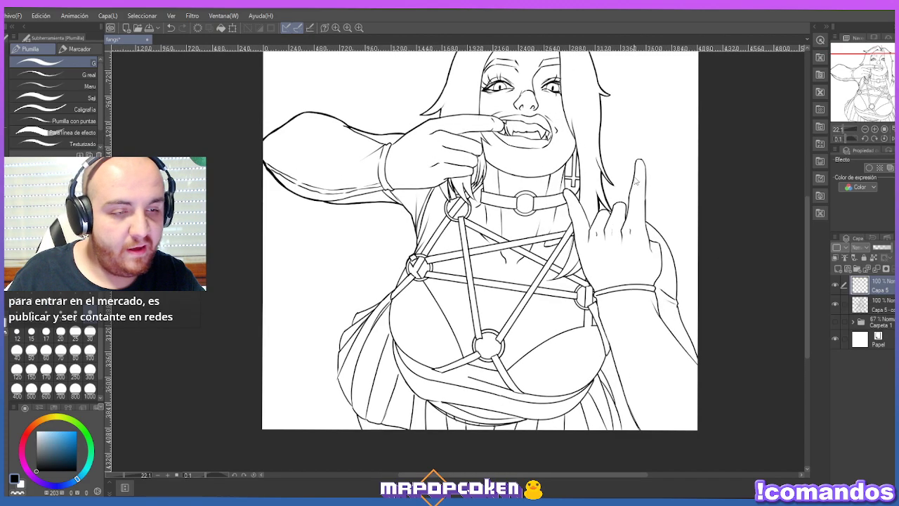
{"action": "key", "text": "p"}
{"action": "key", "text": "p"}
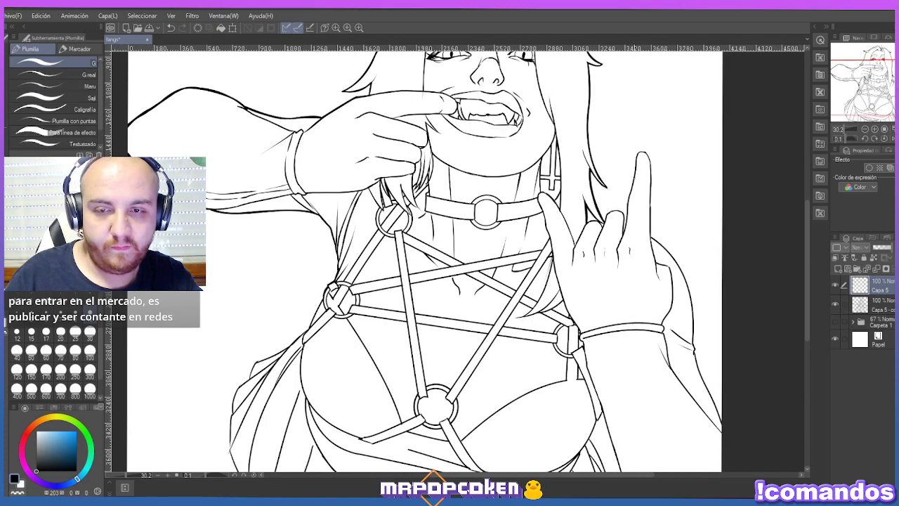
{"action": "scroll", "coordinate": [597, 210], "scroll_direction": "up", "scroll_amount": 3}
{"action": "scroll", "coordinate": [605, 215], "scroll_direction": "up", "scroll_amount": 1}
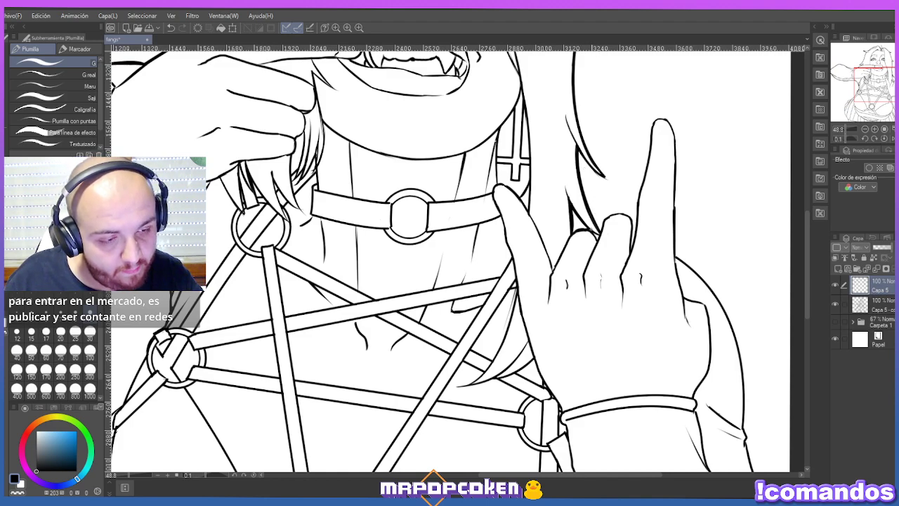
{"action": "key", "text": "ctrl+z"}
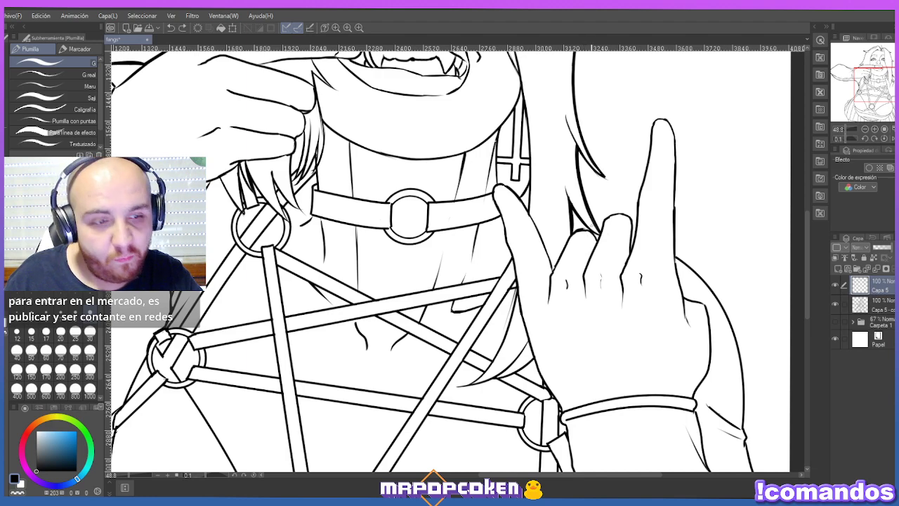
{"action": "left_click", "coordinate": [588, 230]}
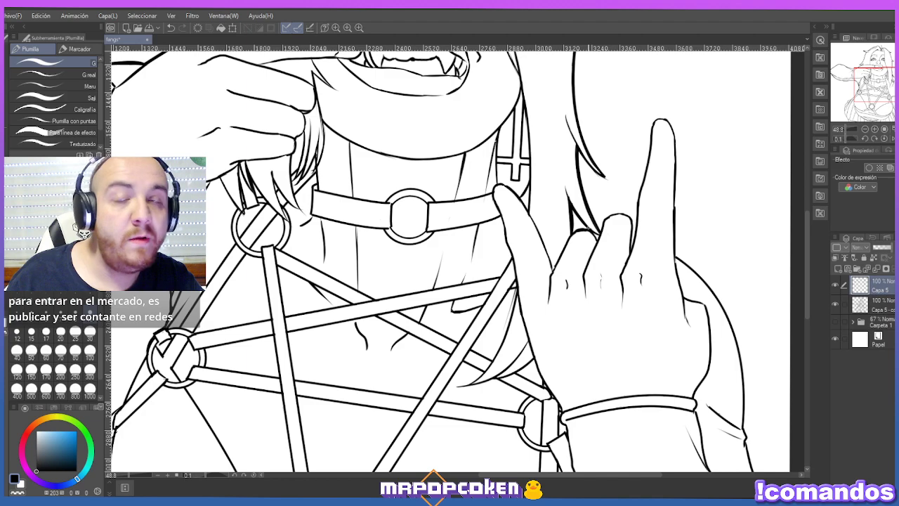
{"action": "left_click", "coordinate": [594, 236]}
{"action": "left_click", "coordinate": [593, 235]}
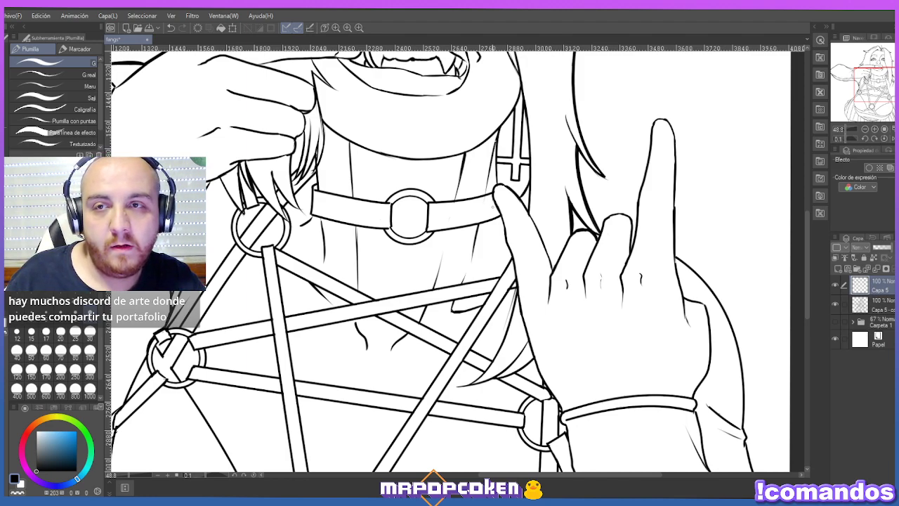
{"action": "left_click_drag", "start_coordinate": [493, 190], "coordinate": [503, 229]}
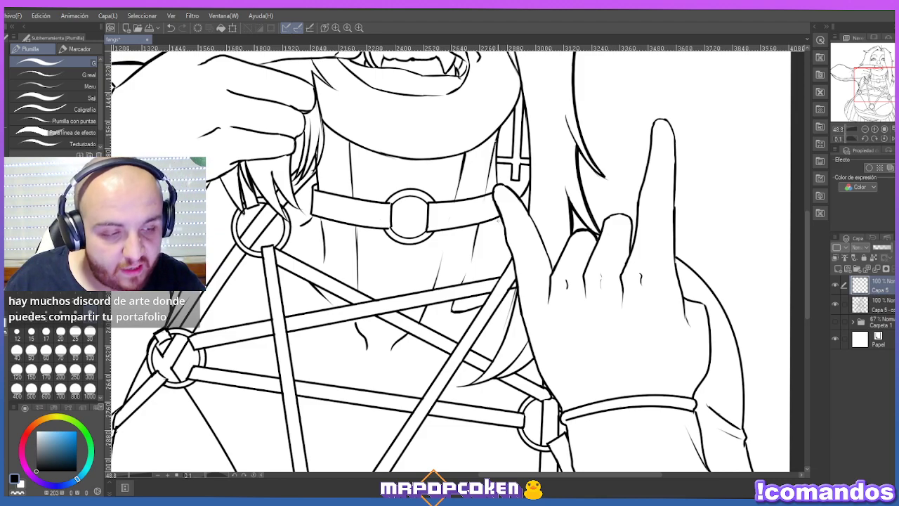
Thicken the tip of the curled finger next to the raised one with a curve, and ink down its side with the G pen.
{"action": "key", "text": "u"}
{"action": "left_click_drag", "start_coordinate": [607, 219], "coordinate": [632, 217]}
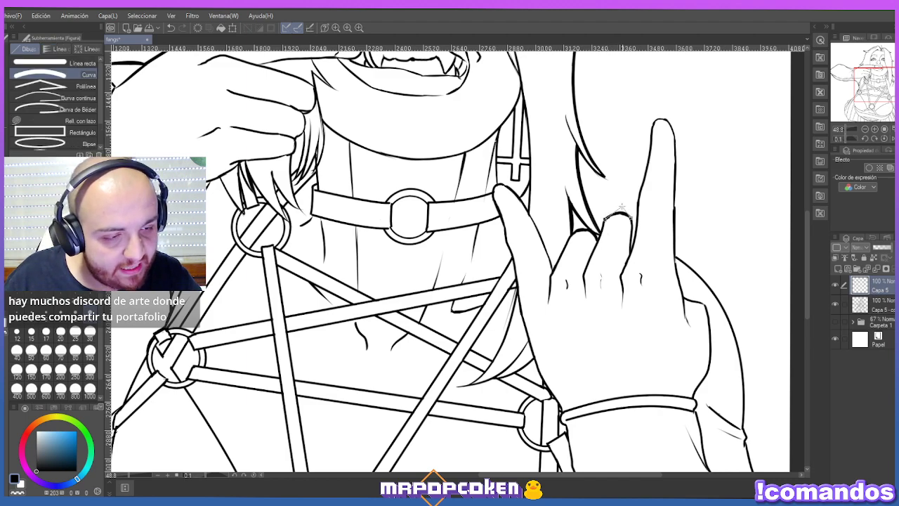
{"action": "left_click", "coordinate": [618, 211]}
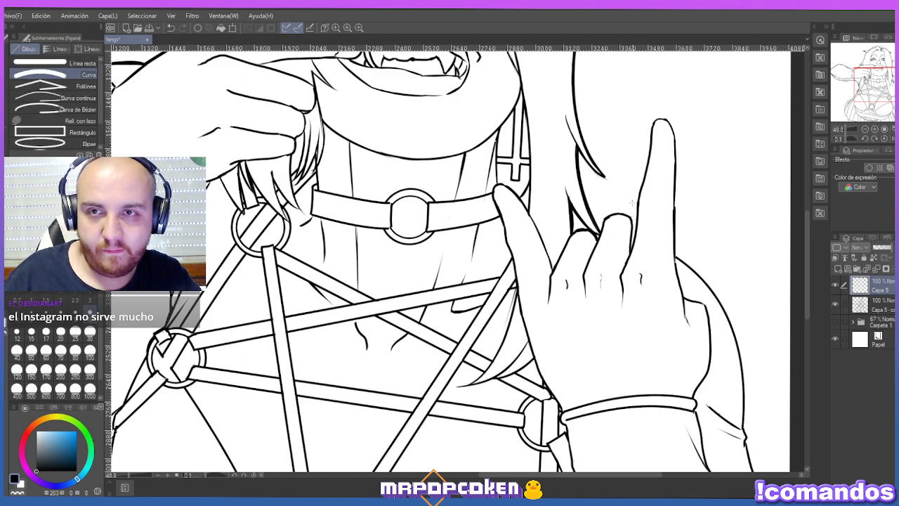
{"action": "key", "text": "p"}
{"action": "left_click_drag", "start_coordinate": [631, 218], "coordinate": [633, 248]}
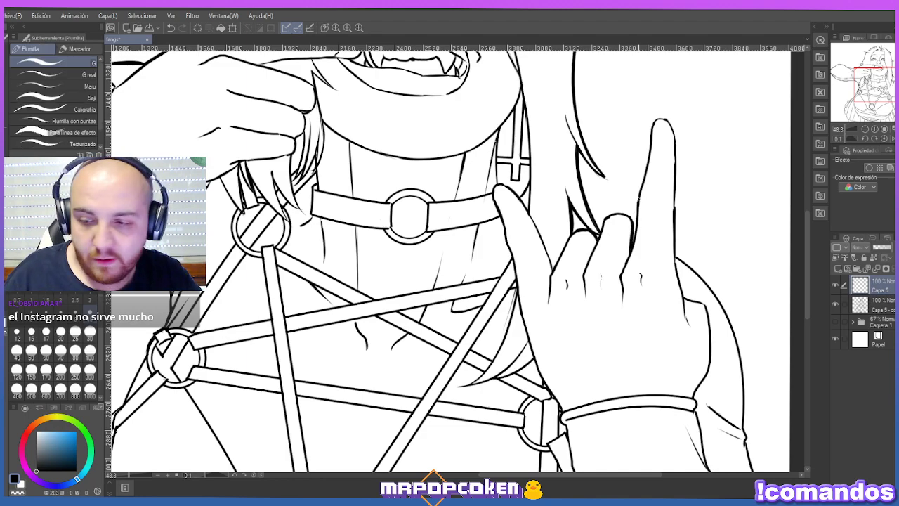
Thicken the raised finger's inner contour from its base upward and its rounded tip with short curves.
{"action": "key", "text": "u"}
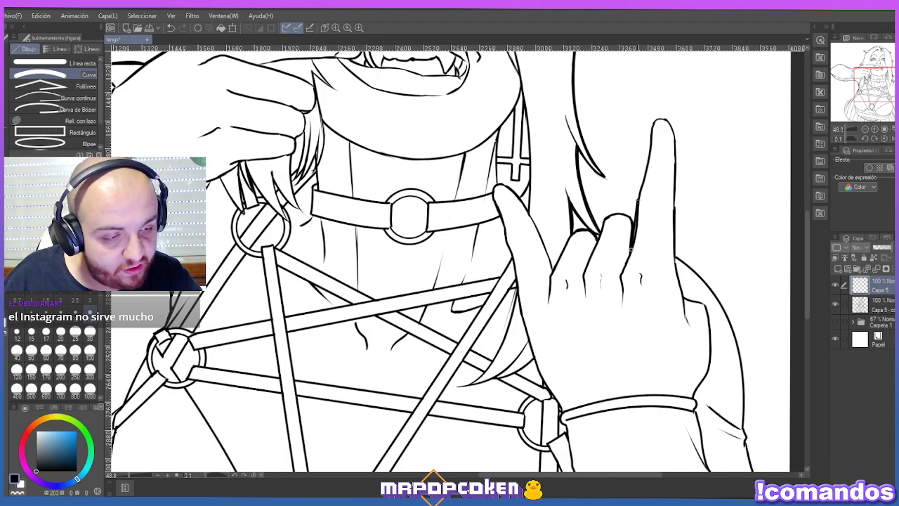
{"action": "left_click_drag", "start_coordinate": [638, 200], "coordinate": [634, 247]}
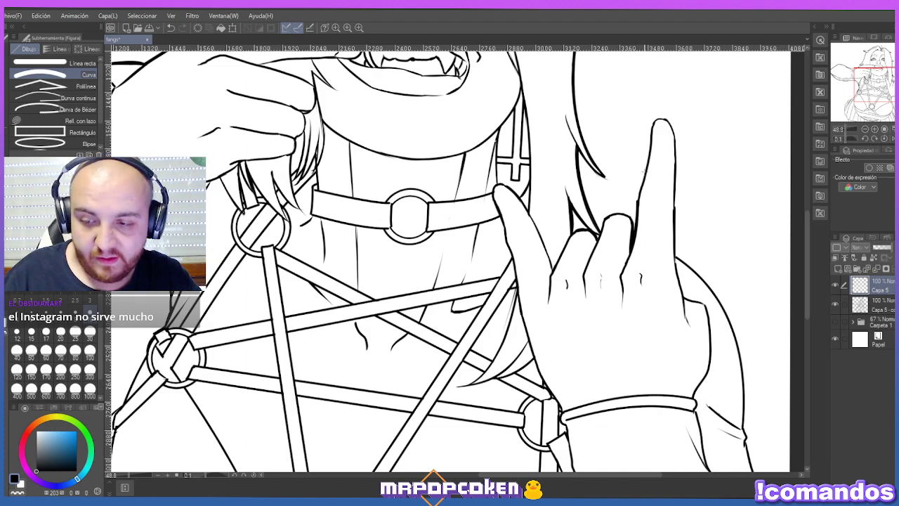
{"action": "key", "text": "p"}
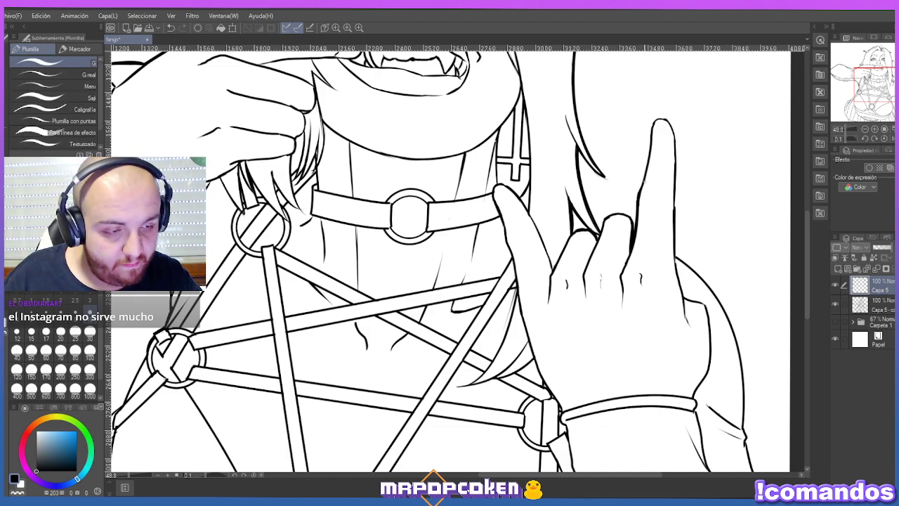
{"action": "key", "text": "u"}
{"action": "left_click_drag", "start_coordinate": [639, 191], "coordinate": [653, 123]}
{"action": "left_click", "coordinate": [651, 120]}
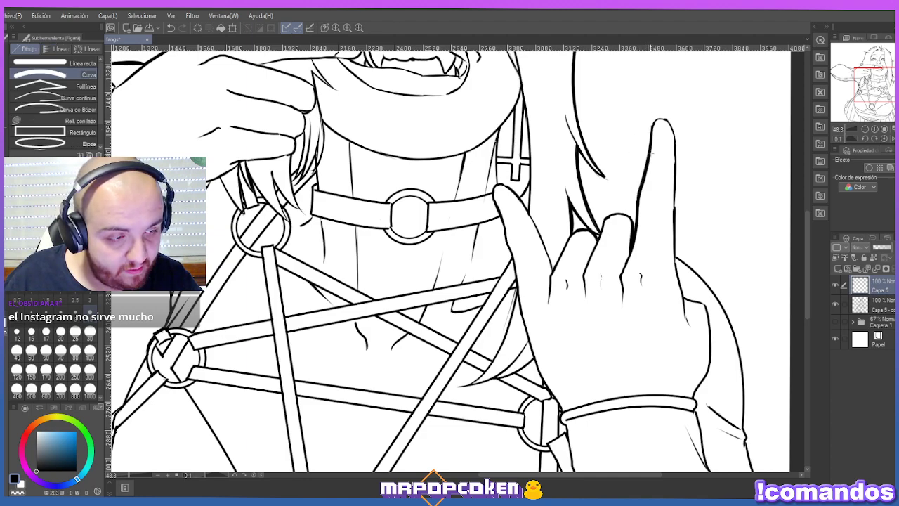
{"action": "left_click_drag", "start_coordinate": [653, 125], "coordinate": [671, 130]}
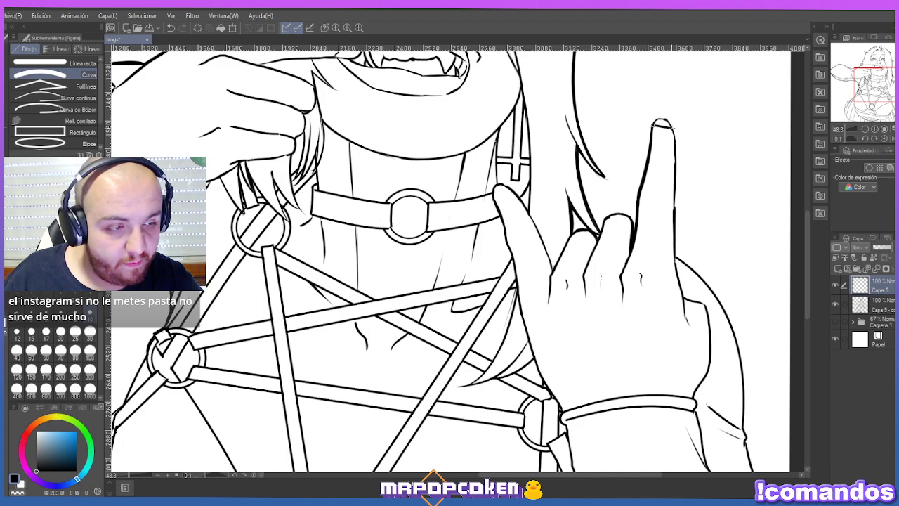
{"action": "left_click", "coordinate": [660, 112]}
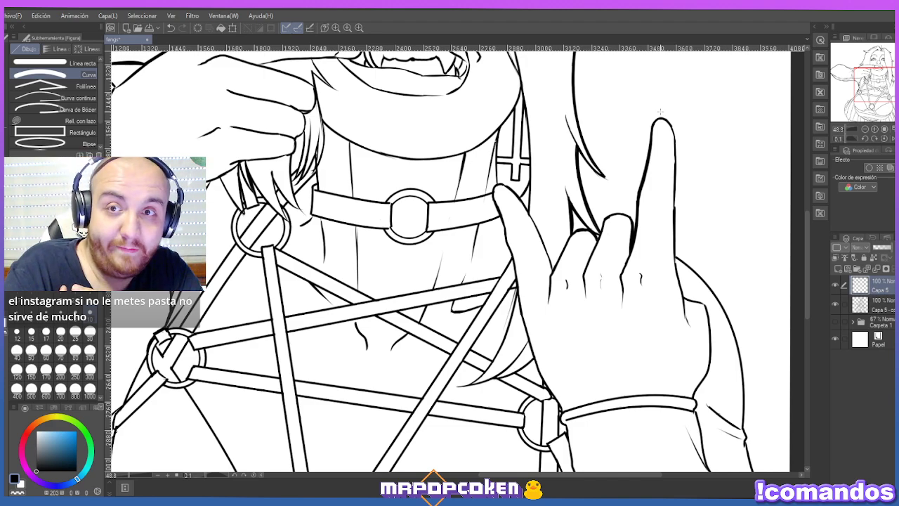
Thicken the upper part of the raised finger's outer contour with a curve running down from the fingertip.
{"action": "scroll", "coordinate": [661, 111], "scroll_direction": "down", "scroll_amount": 3}
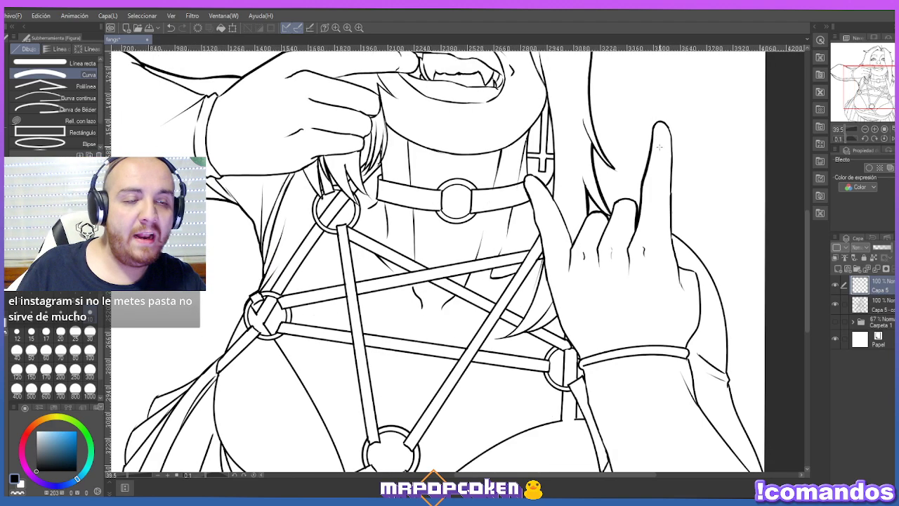
{"action": "left_click_drag", "start_coordinate": [808, 224], "coordinate": [808, 191]}
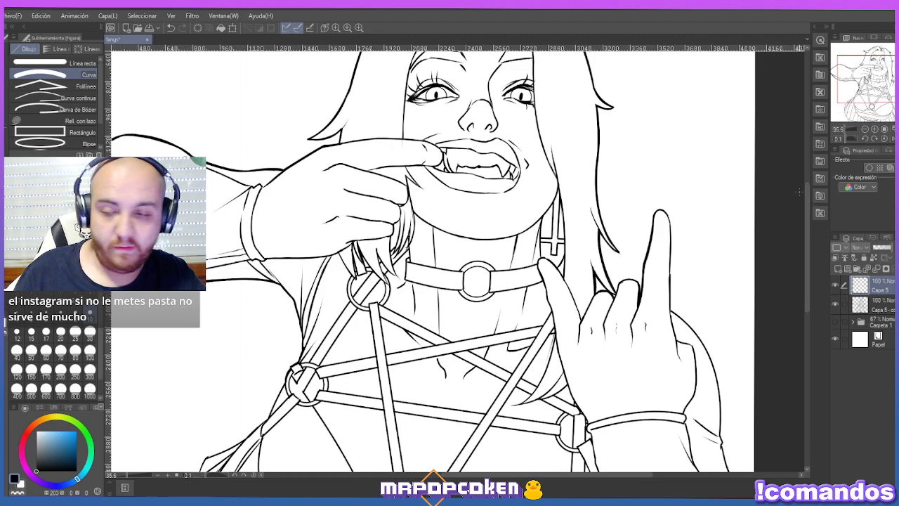
{"action": "key", "text": "u"}
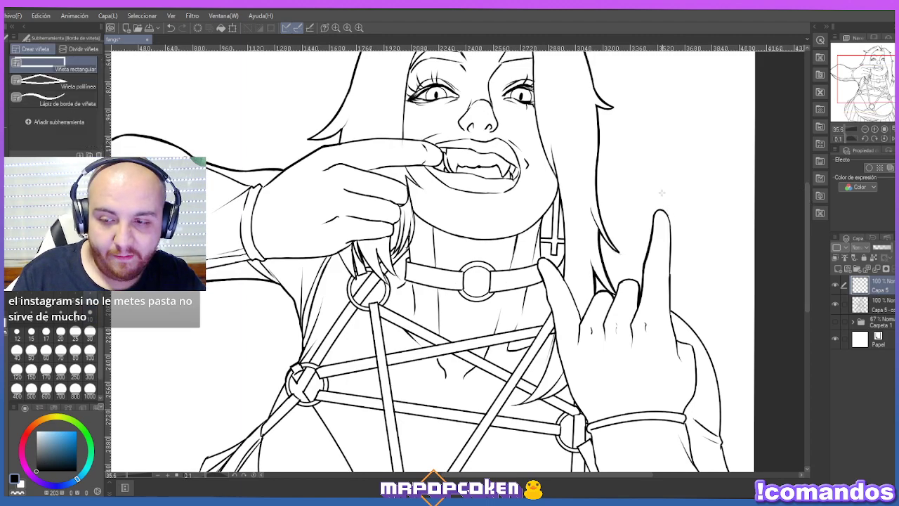
{"action": "key", "text": "p"}
{"action": "scroll", "coordinate": [661, 189], "scroll_direction": "up", "scroll_amount": 2}
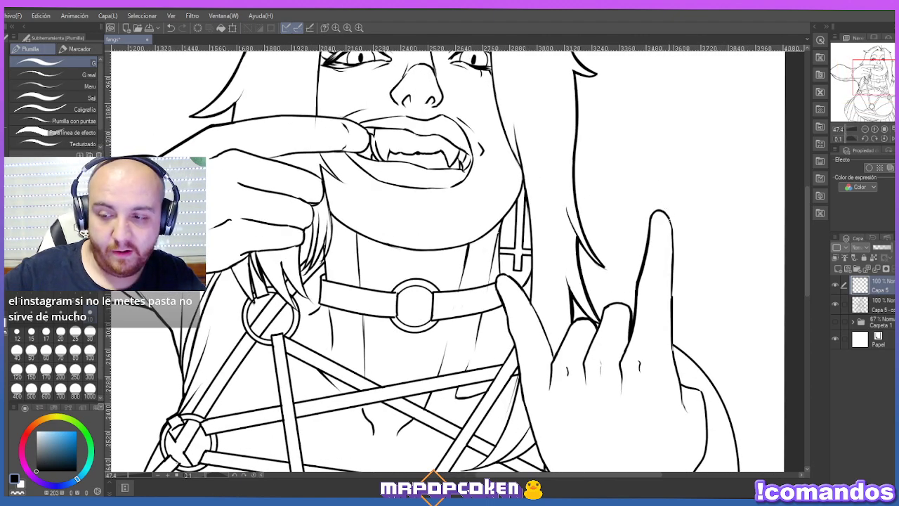
{"action": "key", "text": "u"}
{"action": "left_click_drag", "start_coordinate": [669, 218], "coordinate": [671, 298]}
{"action": "left_click", "coordinate": [676, 224]}
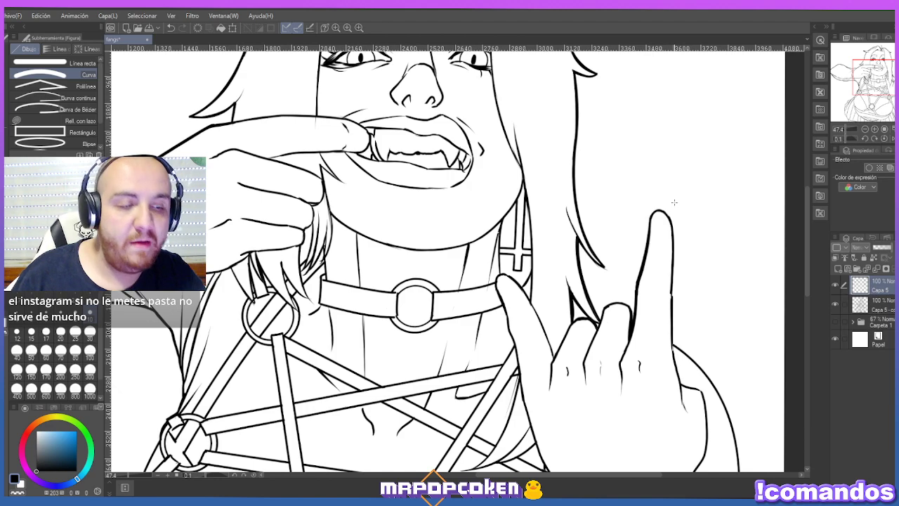
Thicken the lower part of the raised finger's outer contour with curves running down to its base.
{"action": "key", "text": "e"}
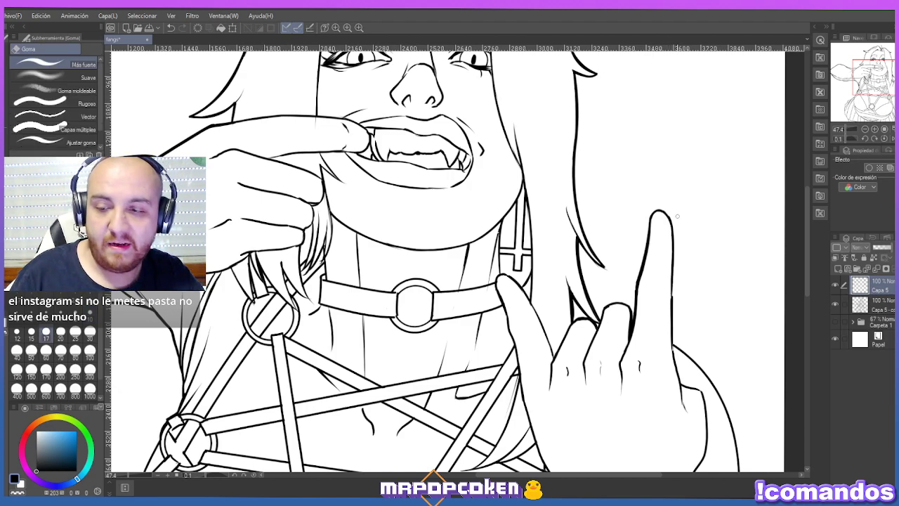
{"action": "key", "text": "u"}
{"action": "left_click_drag", "start_coordinate": [672, 285], "coordinate": [675, 348]}
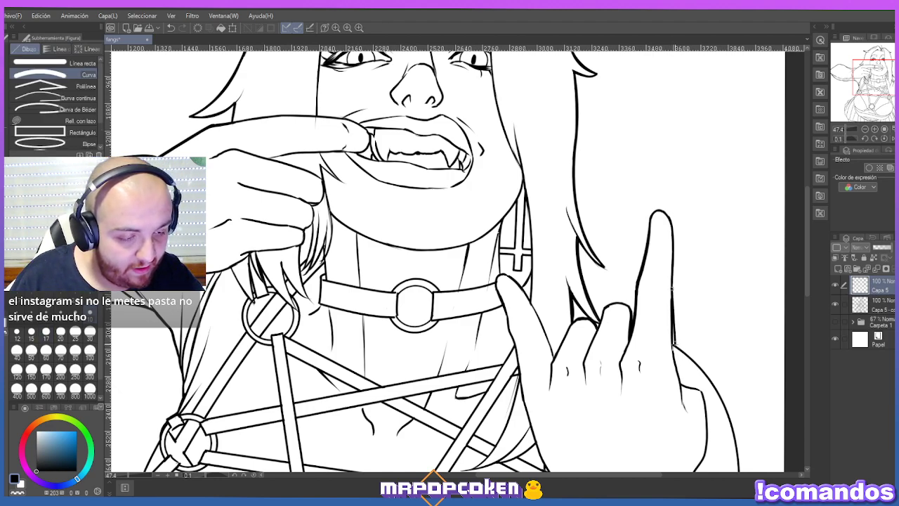
{"action": "left_click_drag", "start_coordinate": [672, 256], "coordinate": [675, 345]}
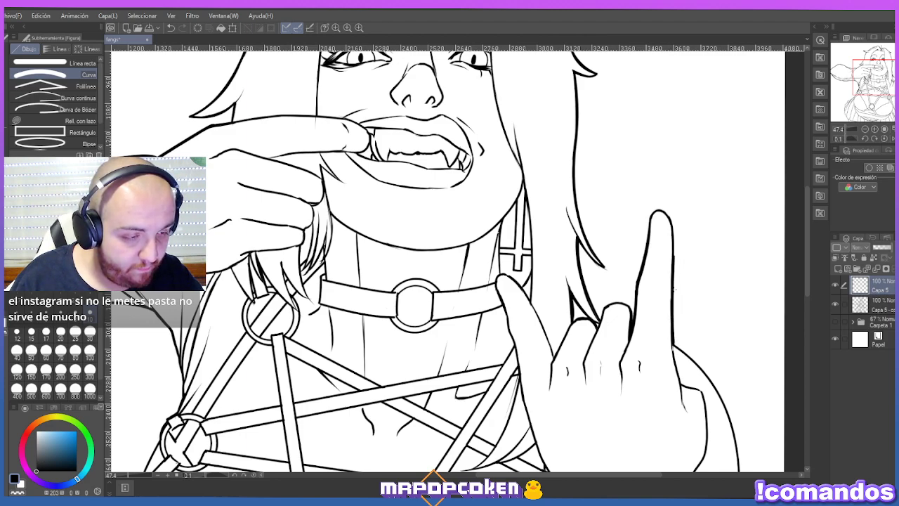
{"action": "key", "text": "e"}
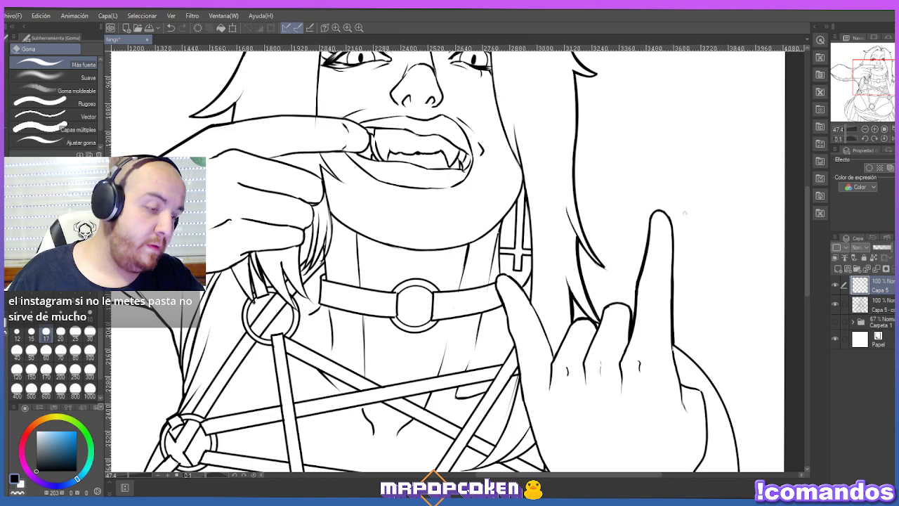
{"action": "scroll", "coordinate": [667, 241], "scroll_direction": "down", "scroll_amount": 1}
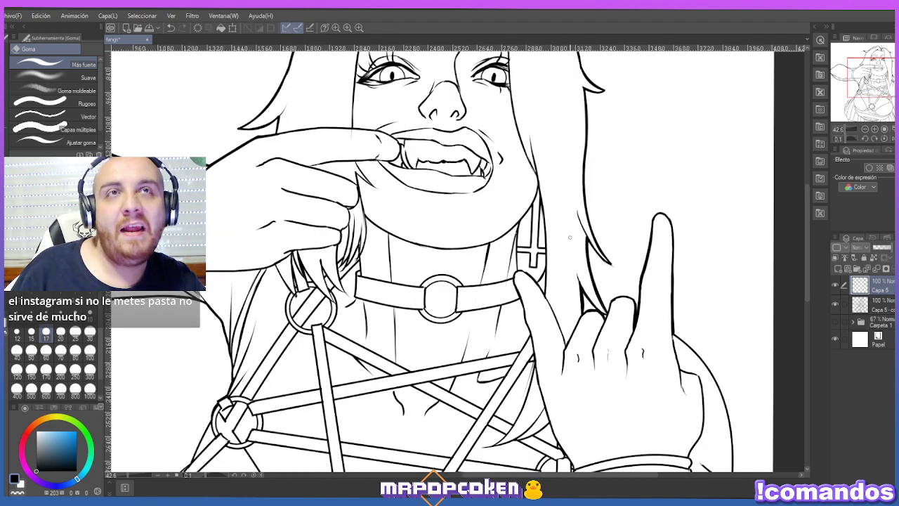
{"action": "scroll", "coordinate": [569, 237], "scroll_direction": "down", "scroll_amount": 5}
{"action": "scroll", "coordinate": [659, 296], "scroll_direction": "up", "scroll_amount": 3}
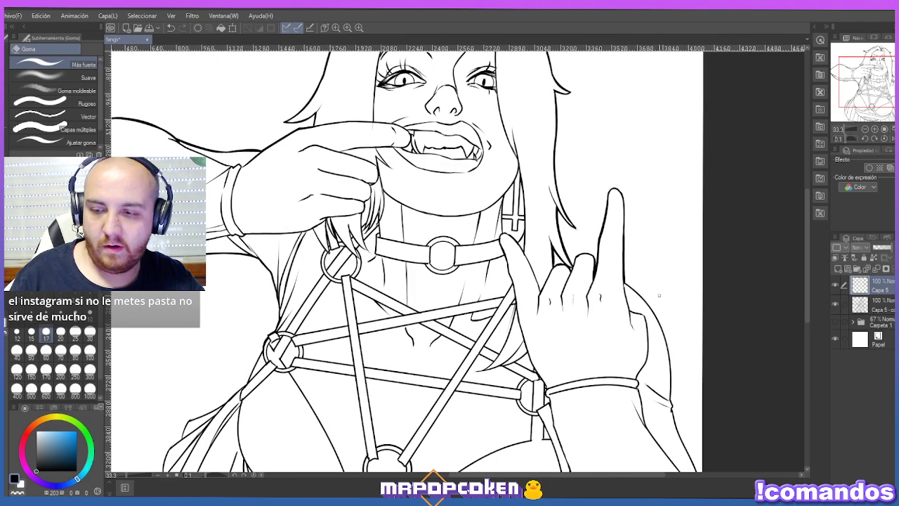
{"action": "key", "text": "u"}
{"action": "scroll", "coordinate": [659, 295], "scroll_direction": "up", "scroll_amount": 1}
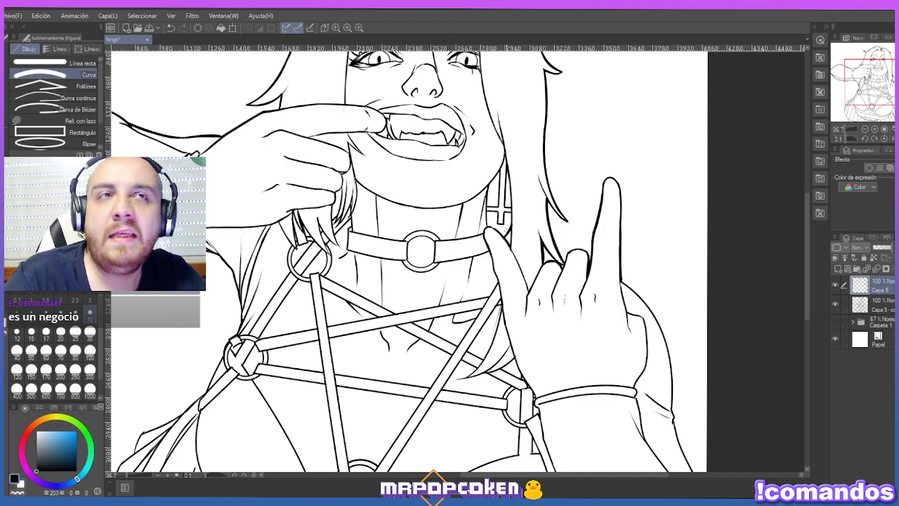
{"action": "scroll", "coordinate": [547, 141], "scroll_direction": "down", "scroll_amount": 2}
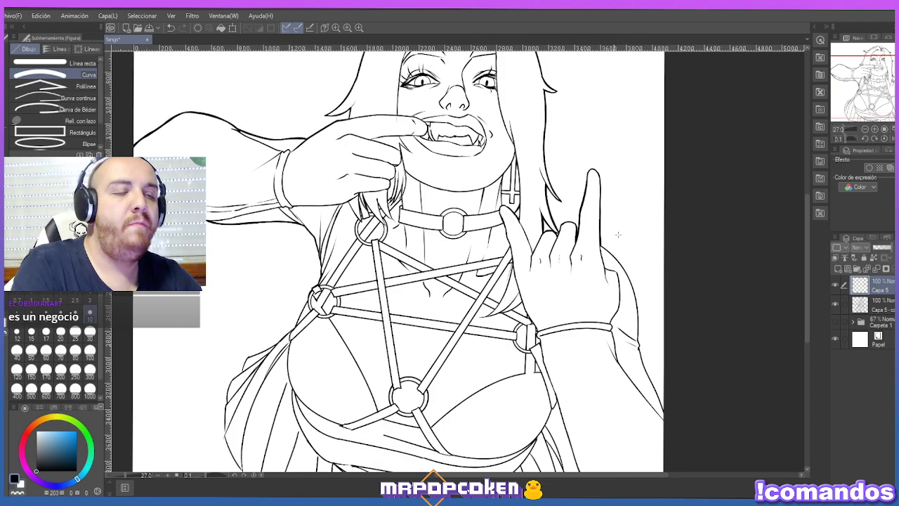
{"action": "scroll", "coordinate": [612, 238], "scroll_direction": "up", "scroll_amount": 1}
{"action": "scroll", "coordinate": [612, 238], "scroll_direction": "up", "scroll_amount": 2}
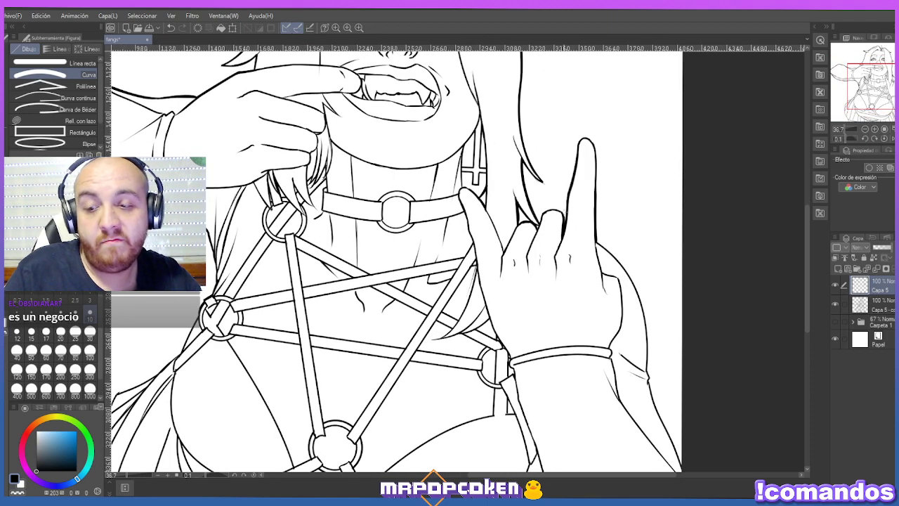
{"action": "key", "text": "p"}
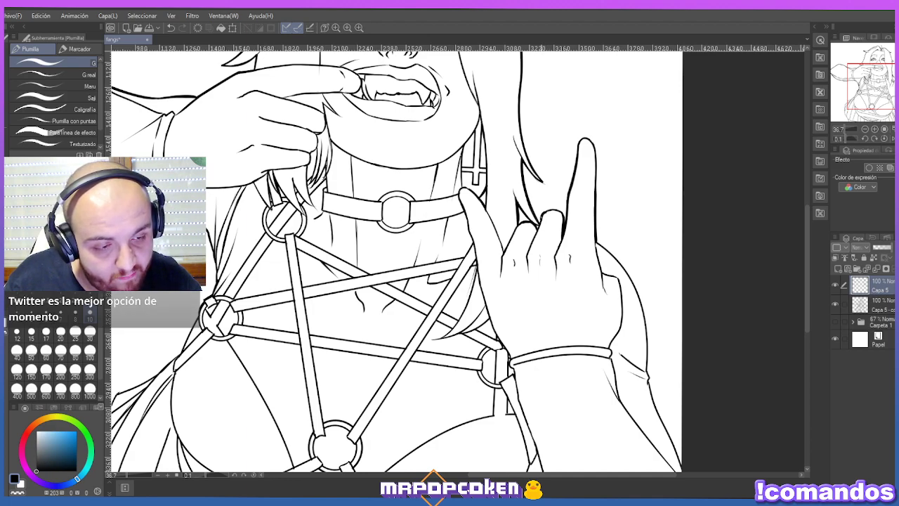
{"action": "left_click_drag", "start_coordinate": [543, 212], "coordinate": [563, 208]}
{"action": "key", "text": "ctrl+z"}
{"action": "key", "text": "ctrl+z"}
{"action": "key", "text": "ctrl+z"}
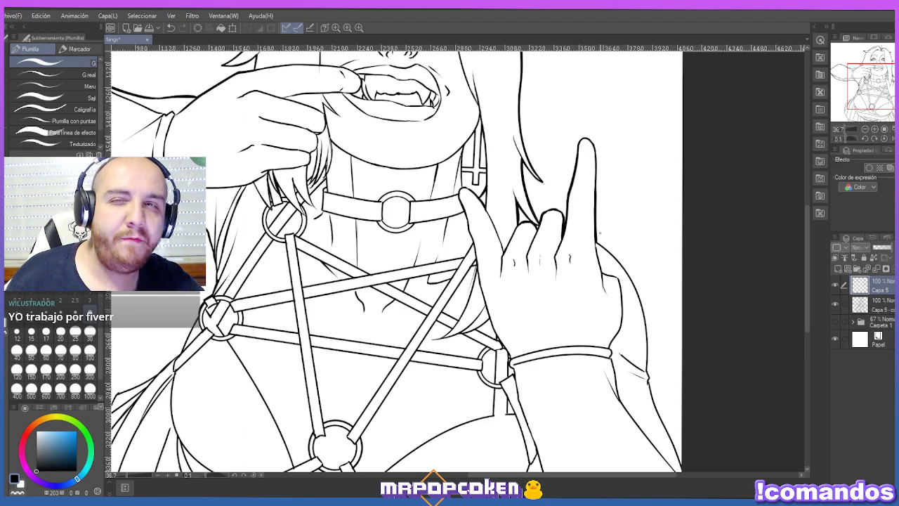
Thicken the rounded arm contour behind the raised hand with a curve starting at the raised finger's base.
{"action": "key", "text": "u"}
{"action": "mouse_move", "coordinate": [599, 242]}
{"action": "left_mouse_down"}
{"action": "mouse_move", "coordinate": [634, 270]}
{"action": "mouse_move", "coordinate": [652, 357]}
{"action": "left_mouse_up"}
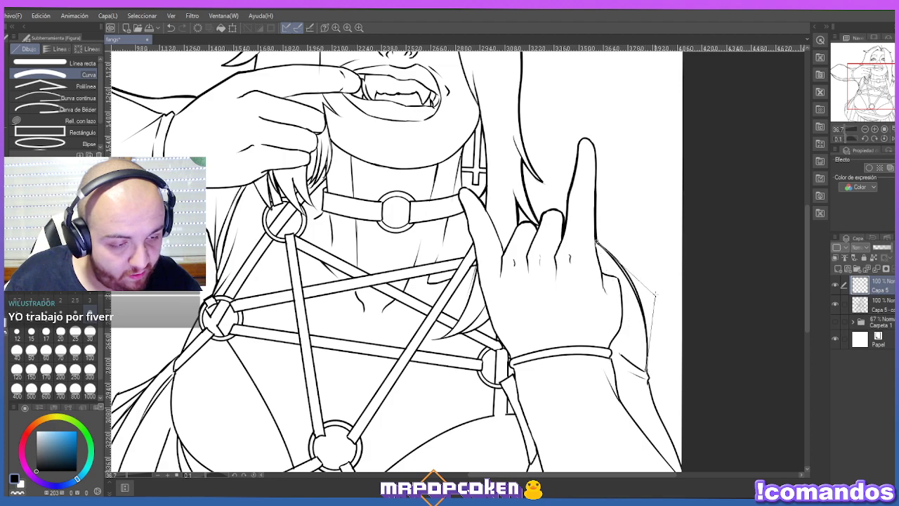
{"action": "left_click", "coordinate": [658, 283]}
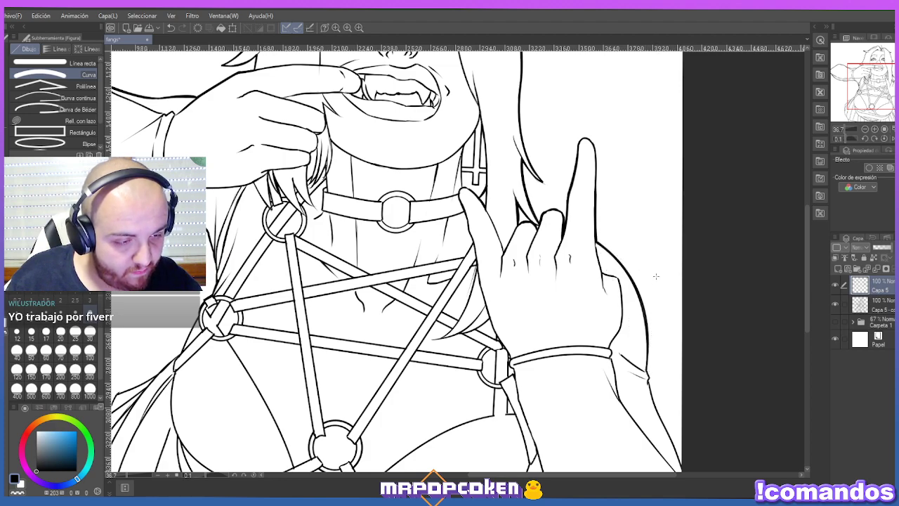
{"action": "scroll", "coordinate": [593, 208], "scroll_direction": "down", "scroll_amount": 3}
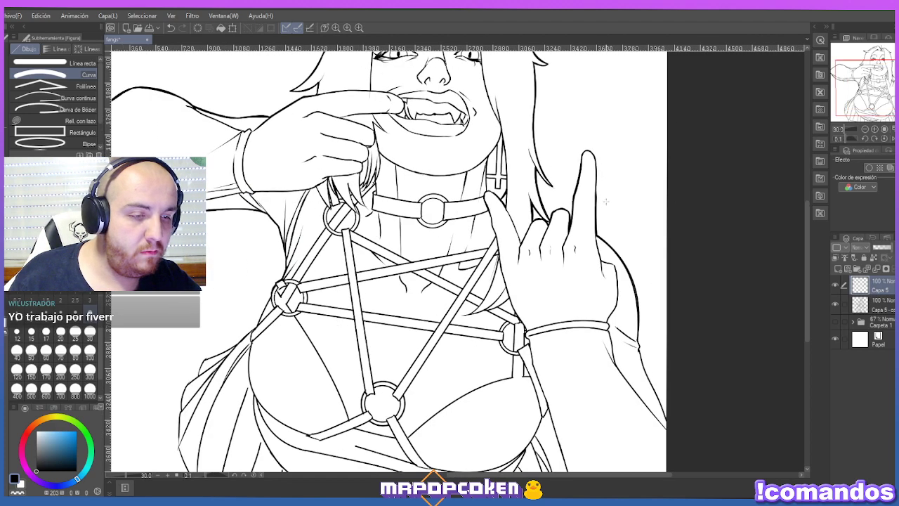
Ink the lower end of the rounded arm contour down to the fold with the G pen.
{"action": "scroll", "coordinate": [628, 295], "scroll_direction": "up", "scroll_amount": 3}
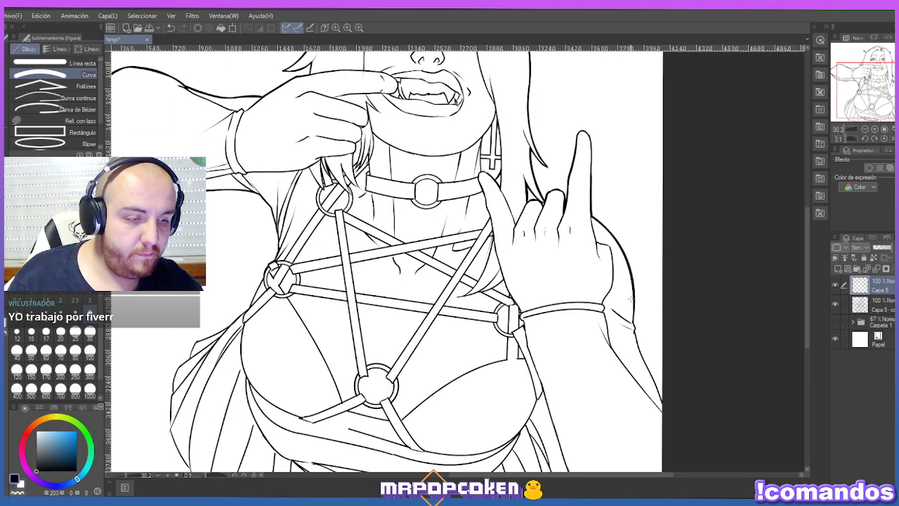
{"action": "key", "text": "p"}
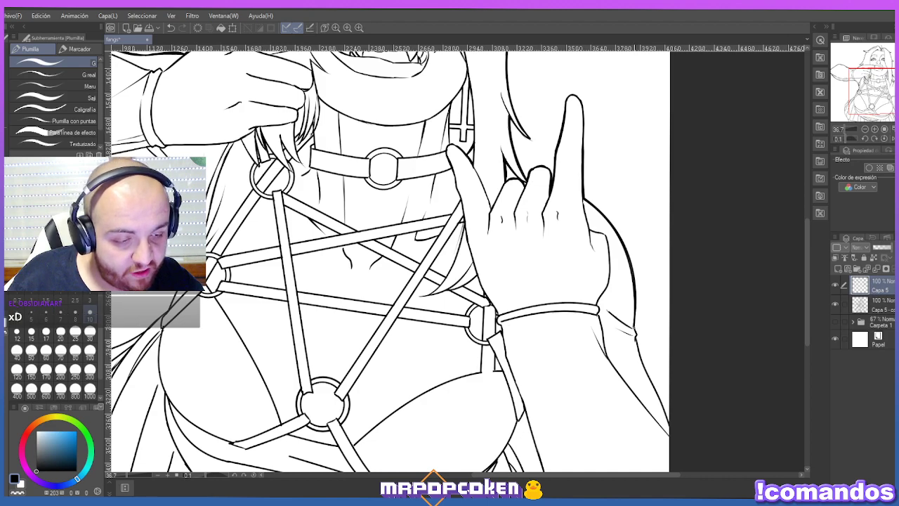
{"action": "left_click_drag", "start_coordinate": [635, 309], "coordinate": [635, 328]}
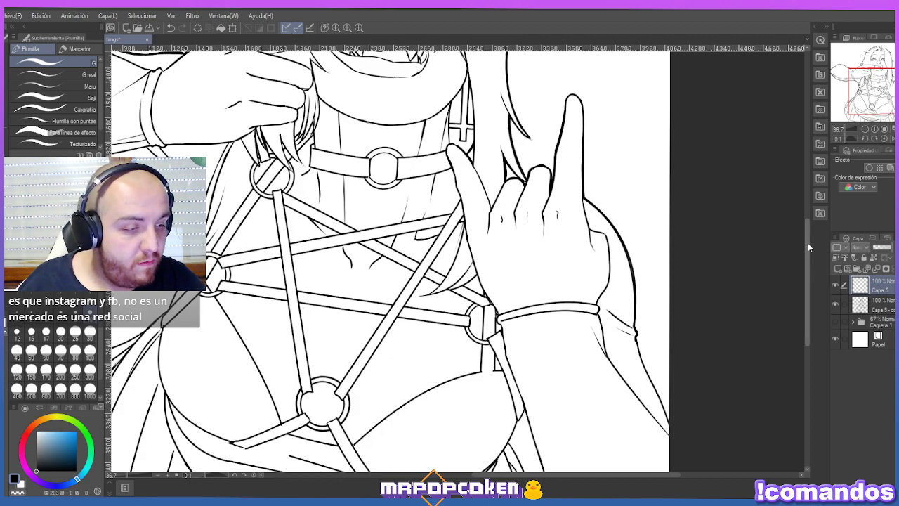
{"action": "left_click_drag", "start_coordinate": [808, 243], "coordinate": [805, 259]}
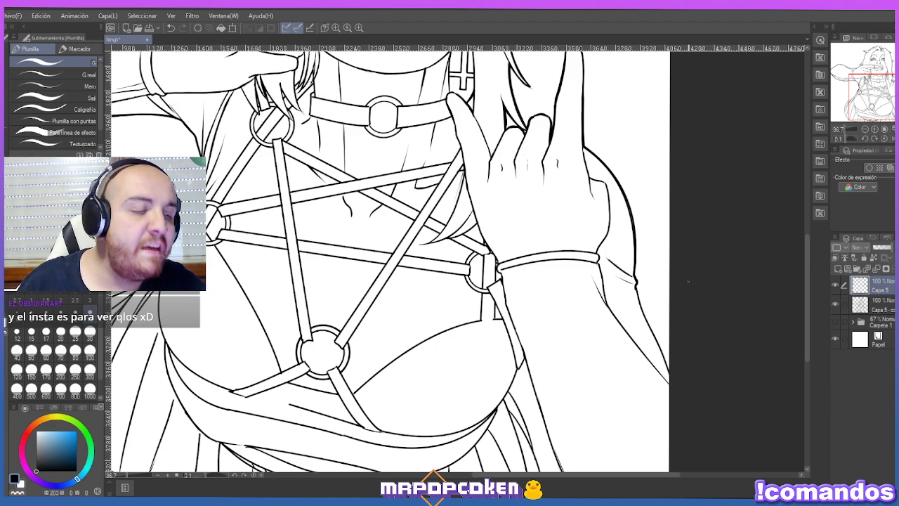
{"action": "scroll", "coordinate": [671, 268], "scroll_direction": "up", "scroll_amount": 1}
{"action": "key", "text": "p"}
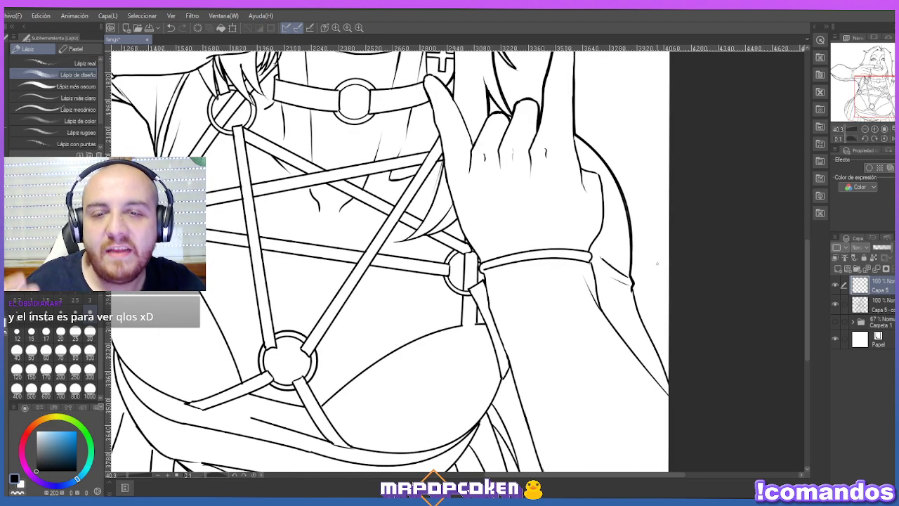
{"action": "key", "text": "u"}
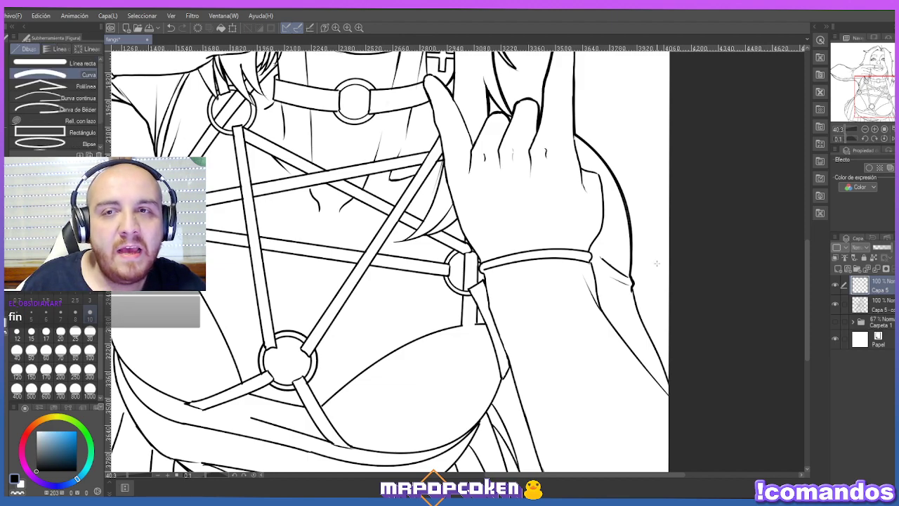
{"action": "mouse_move", "coordinate": [631, 287]}
{"action": "left_mouse_down"}
{"action": "mouse_move", "coordinate": [666, 372]}
{"action": "mouse_move", "coordinate": [657, 355]}
{"action": "left_mouse_up"}
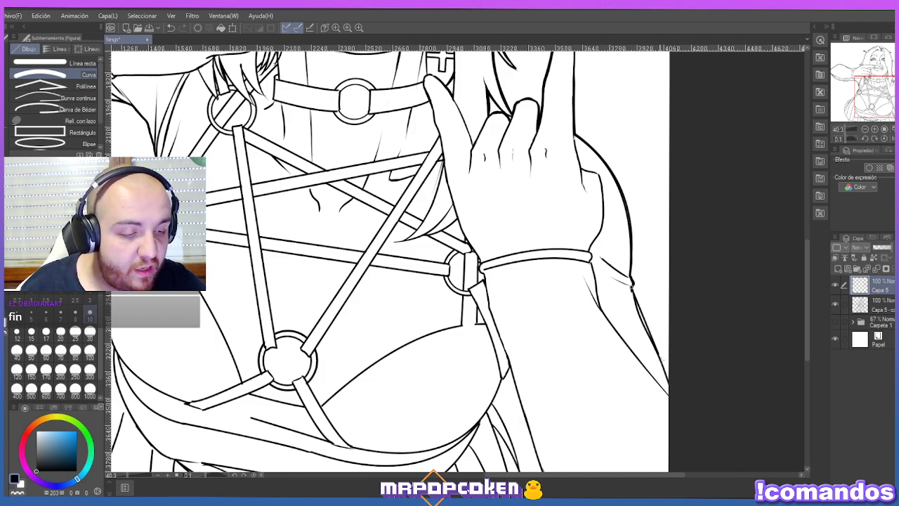
{"action": "key", "text": "ctrl+z"}
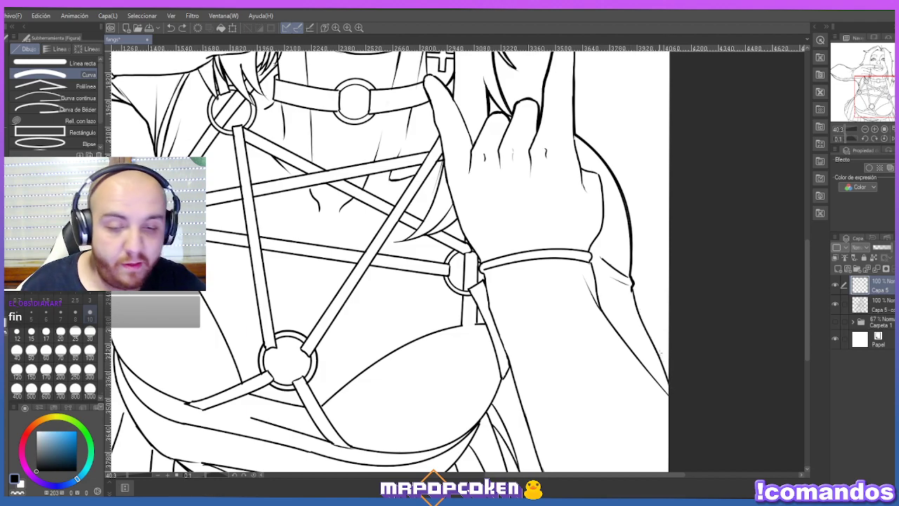
Thicken the arm contour below the fold with a G pen stroke running to the canvas edge.
{"action": "key", "text": "p"}
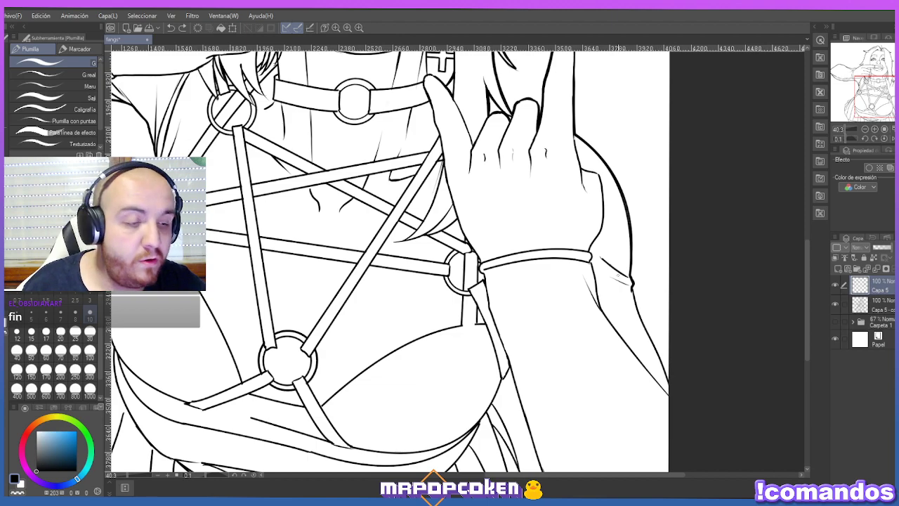
{"action": "left_click_drag", "start_coordinate": [632, 287], "coordinate": [669, 383]}
{"action": "scroll", "coordinate": [668, 242], "scroll_direction": "down", "scroll_amount": 5}
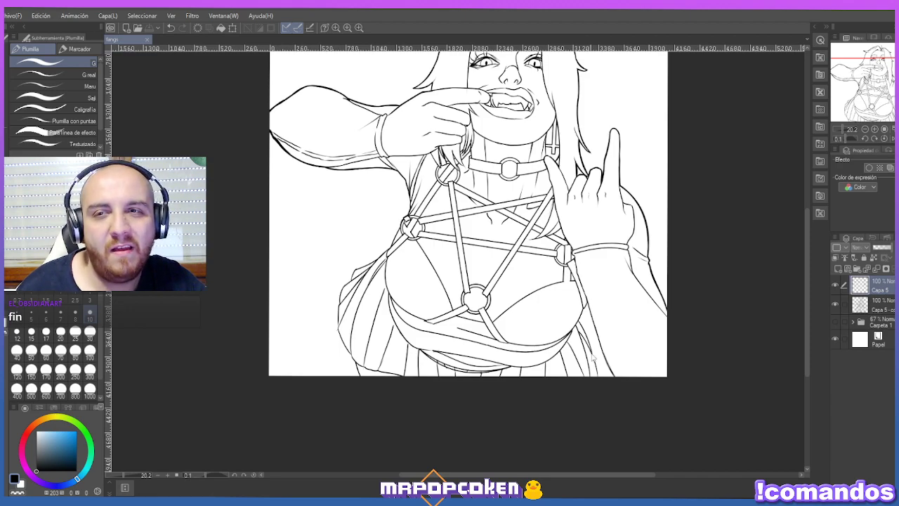
Thicken the inner forearm contour with a curve from beside the chest down to the canvas's lower edge.
{"action": "scroll", "coordinate": [600, 299], "scroll_direction": "up", "scroll_amount": 1}
{"action": "scroll", "coordinate": [600, 299], "scroll_direction": "up", "scroll_amount": 2}
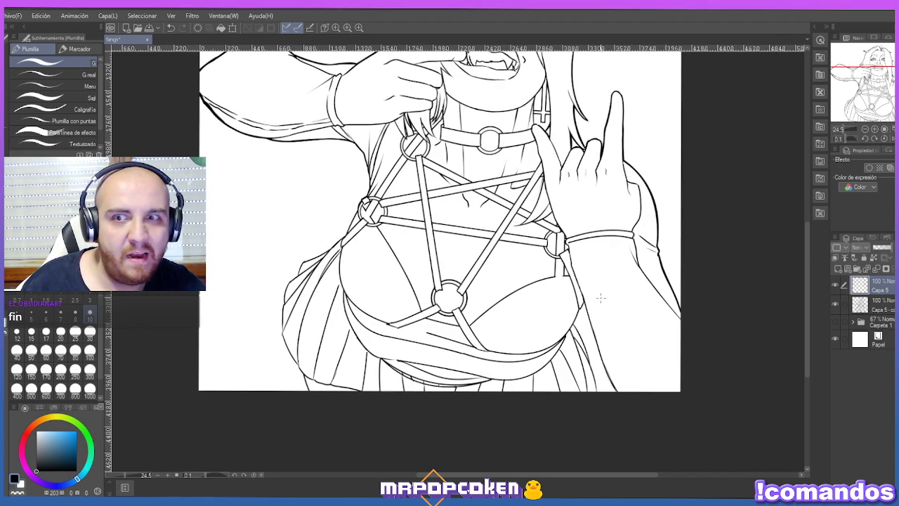
{"action": "key", "text": "u"}
{"action": "scroll", "coordinate": [590, 307], "scroll_direction": "up", "scroll_amount": 2}
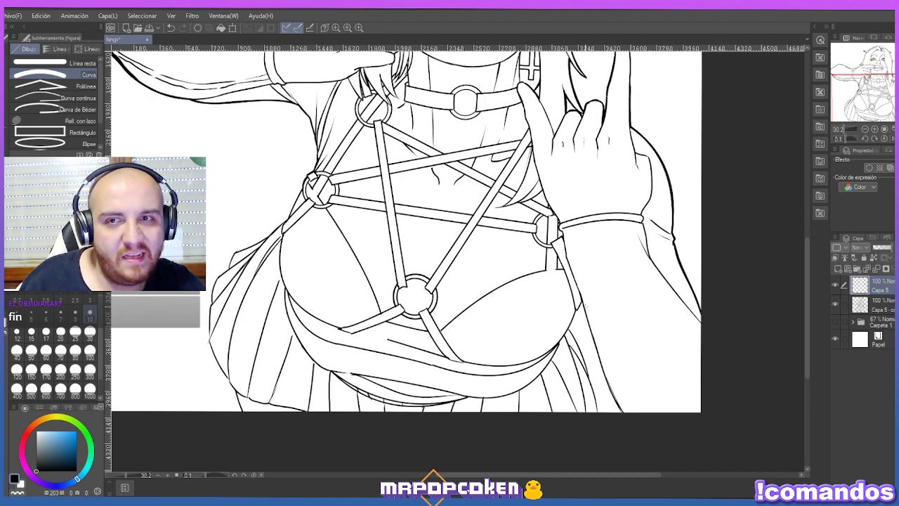
{"action": "left_click_drag", "start_coordinate": [581, 301], "coordinate": [626, 411]}
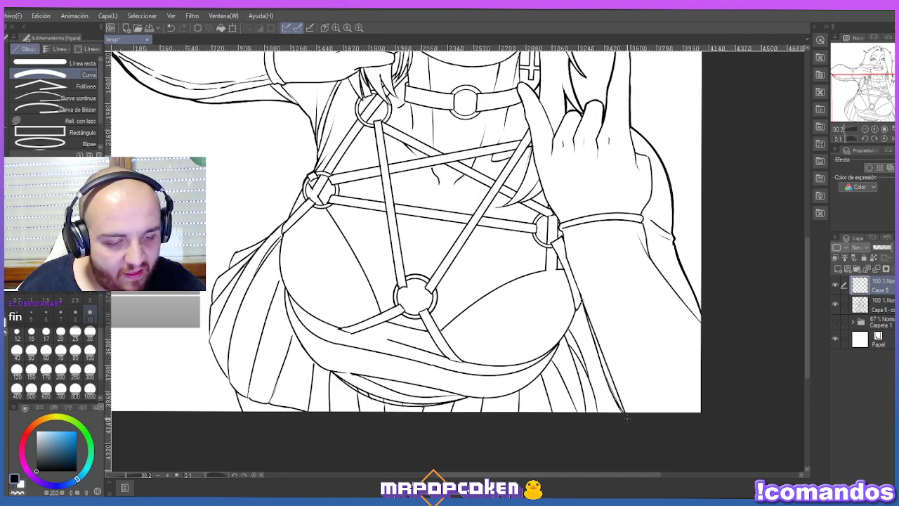
{"action": "left_click", "coordinate": [606, 383]}
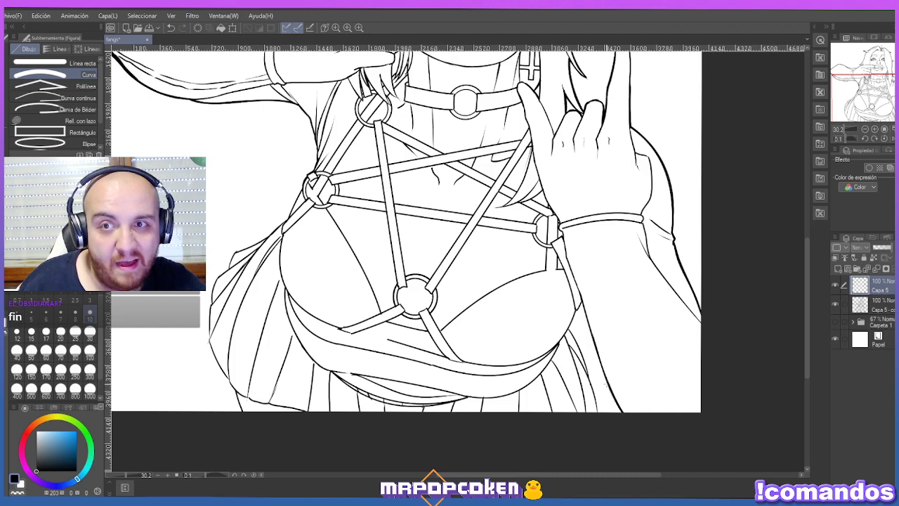
{"action": "left_click_drag", "start_coordinate": [582, 302], "coordinate": [624, 416]}
{"action": "left_click", "coordinate": [606, 385]}
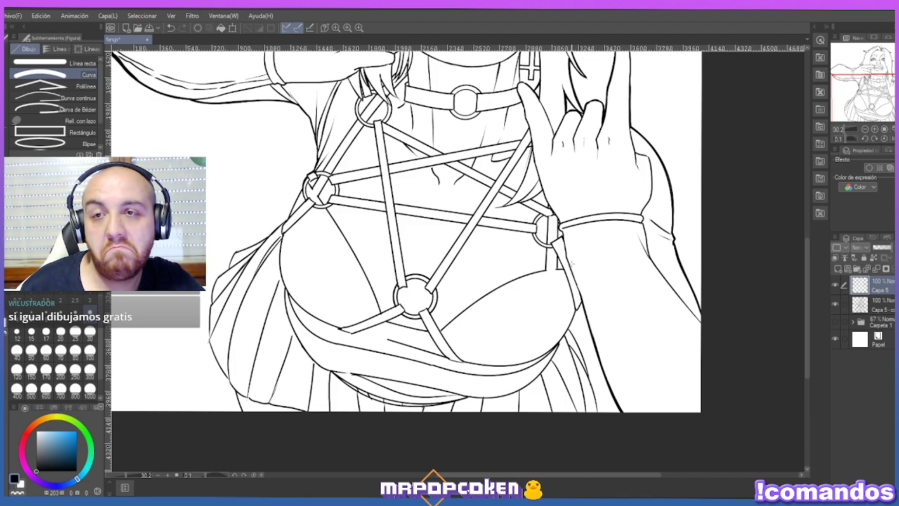
Touch up the corner where the harness strap meets the forearm contour with a short G pen stroke.
{"action": "scroll", "coordinate": [571, 264], "scroll_direction": "up", "scroll_amount": 2}
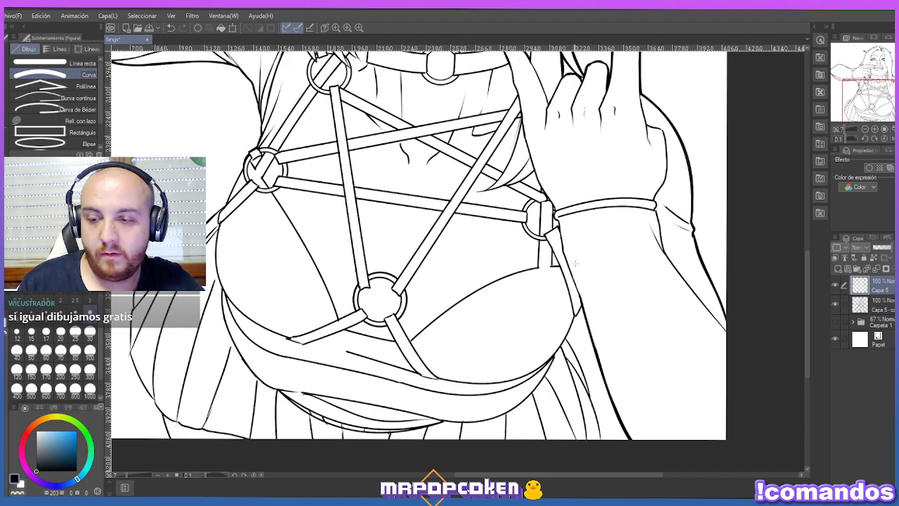
{"action": "key", "text": "p"}
{"action": "left_click_drag", "start_coordinate": [574, 311], "coordinate": [581, 317]}
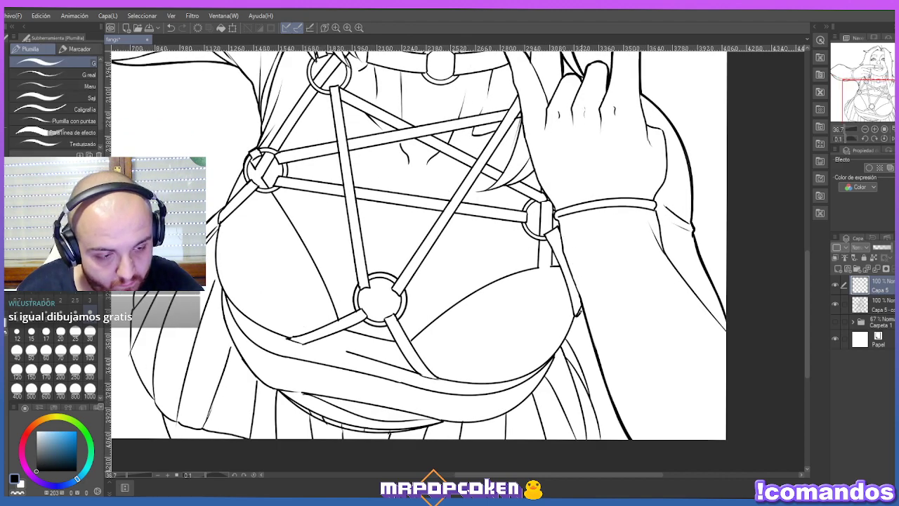
{"action": "key", "text": "ctrl+z"}
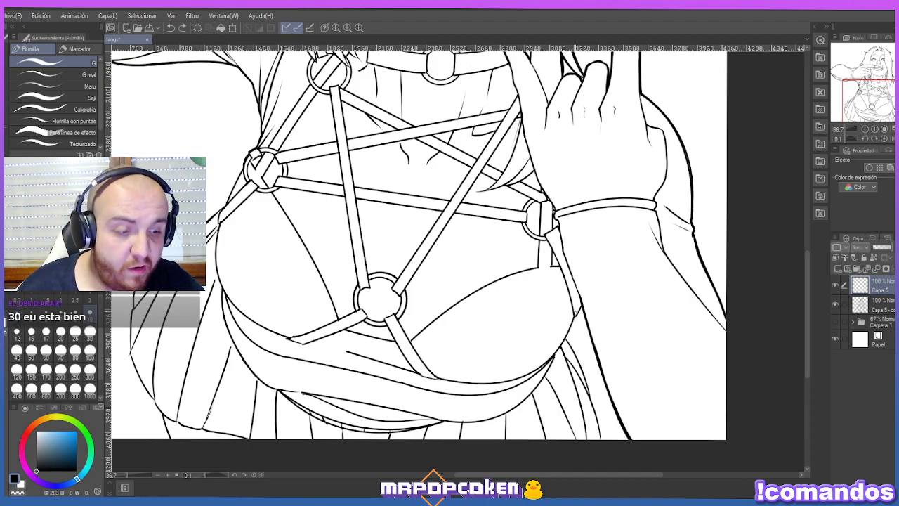
{"action": "key", "text": "ctrl+y"}
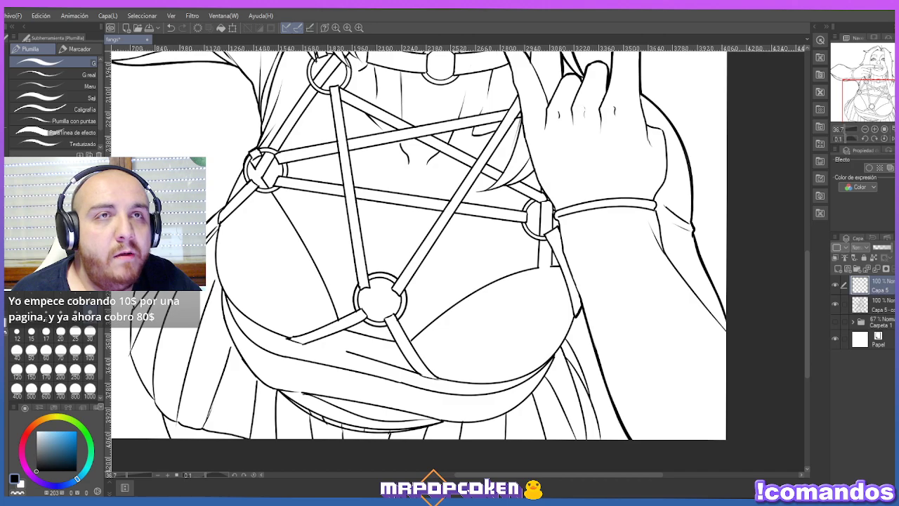
Switch to the artist's Twitter profile in the browser and view the pinned price table for prints and commissions.
{"action": "key", "text": "alt+Tab"}
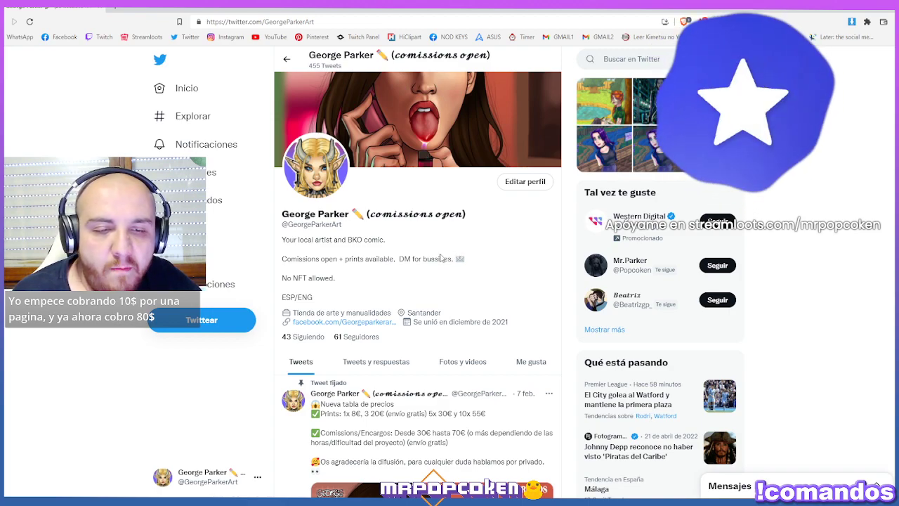
{"action": "scroll", "coordinate": [445, 255], "scroll_direction": "down", "scroll_amount": 3}
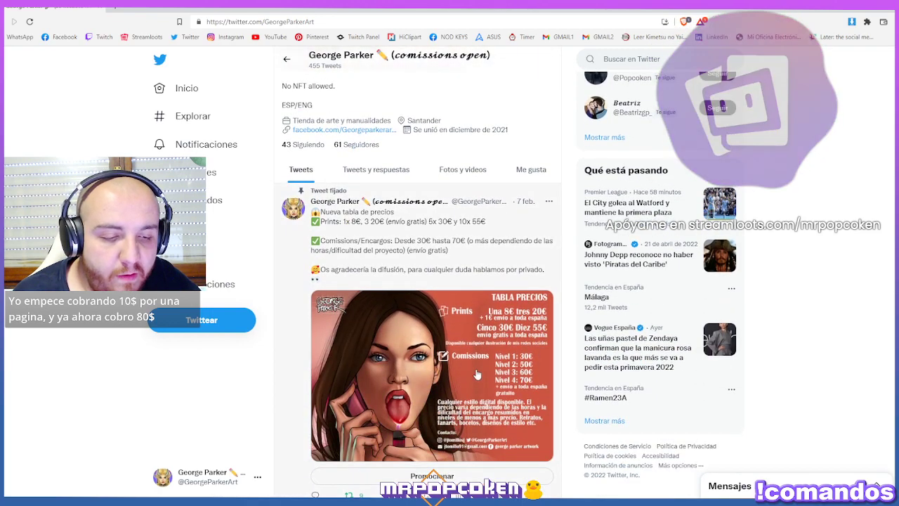
View the pinned price table and the red-haired swimsuit illustration from the artist's Twitter feed at full size.
{"action": "left_click", "coordinate": [475, 370]}
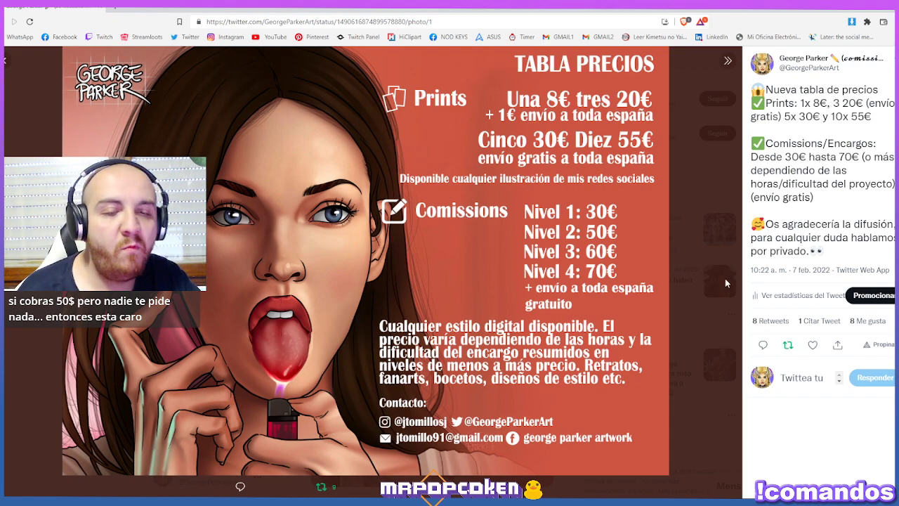
{"action": "left_click", "coordinate": [727, 232]}
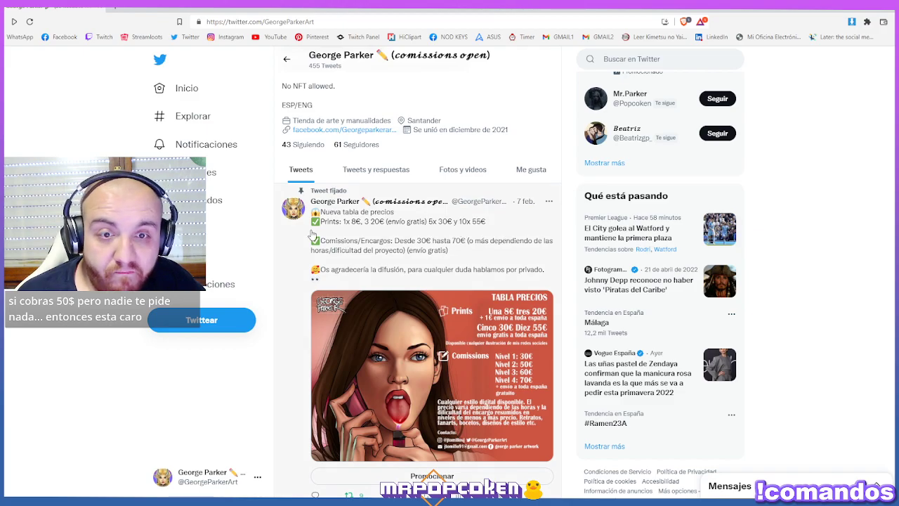
{"action": "scroll", "coordinate": [393, 260], "scroll_direction": "down", "scroll_amount": 6}
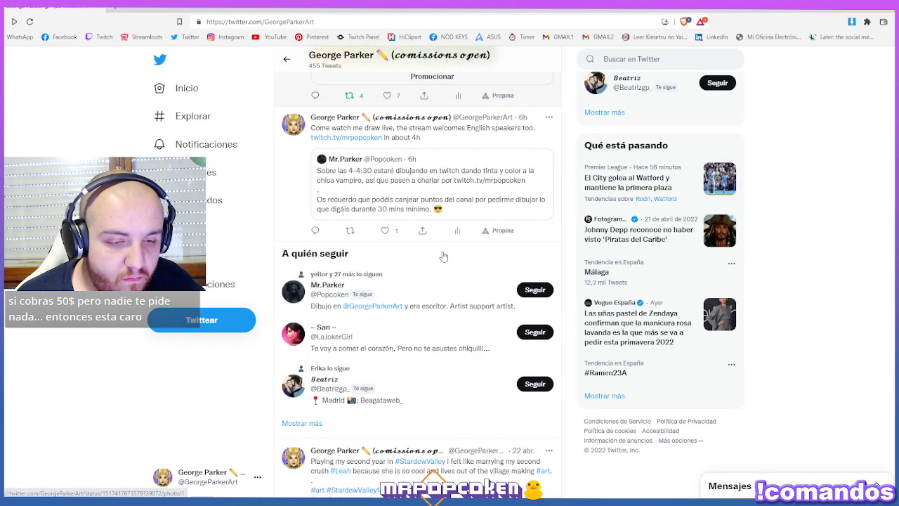
{"action": "scroll", "coordinate": [443, 256], "scroll_direction": "down", "scroll_amount": 10}
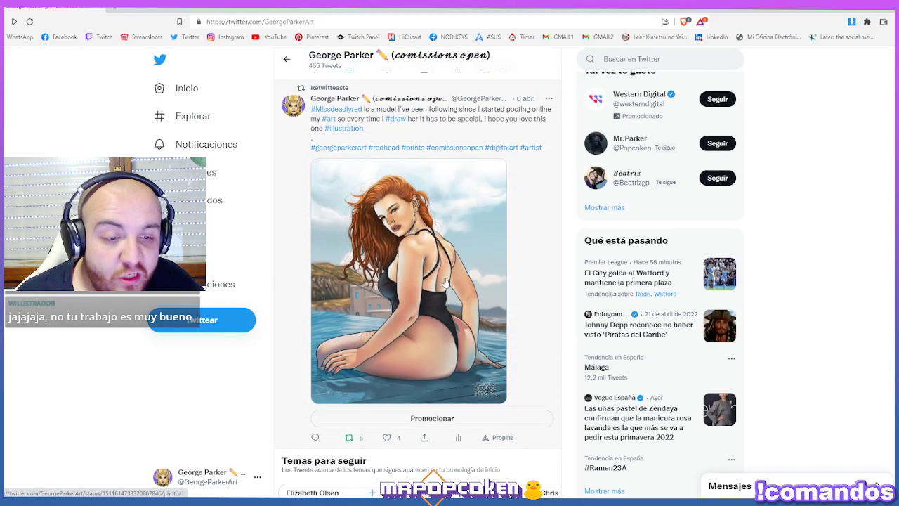
{"action": "left_click", "coordinate": [445, 282]}
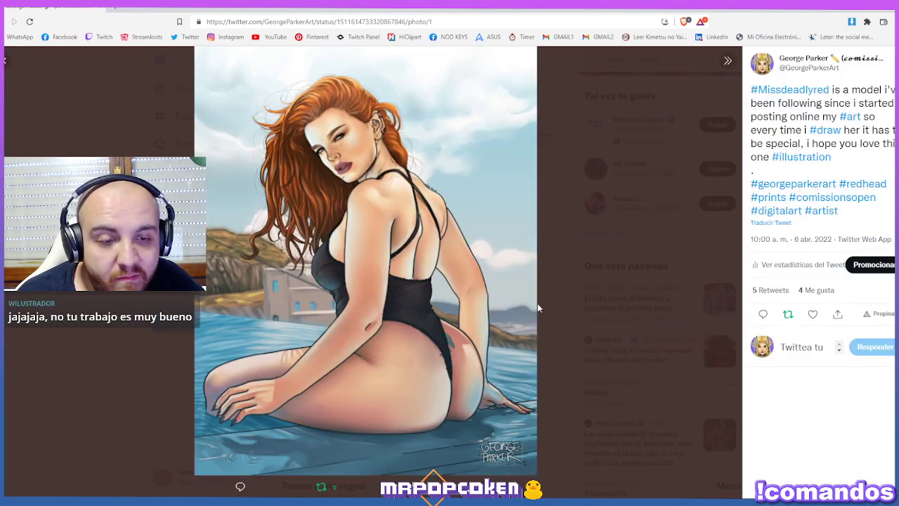
{"action": "left_click", "coordinate": [571, 283]}
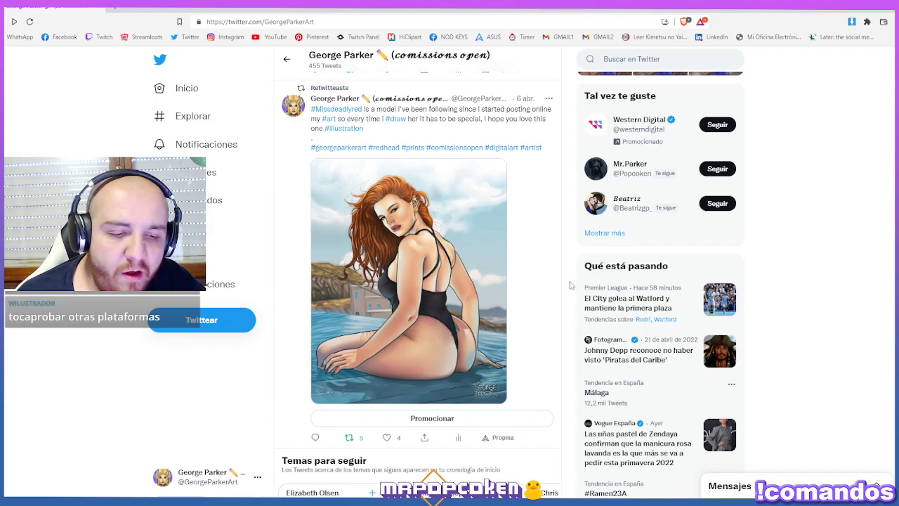
Find the Stardew Valley fan art tweet labelled Variant 2 further down the feed and view its image at full size.
{"action": "scroll", "coordinate": [523, 309], "scroll_direction": "down", "scroll_amount": 9}
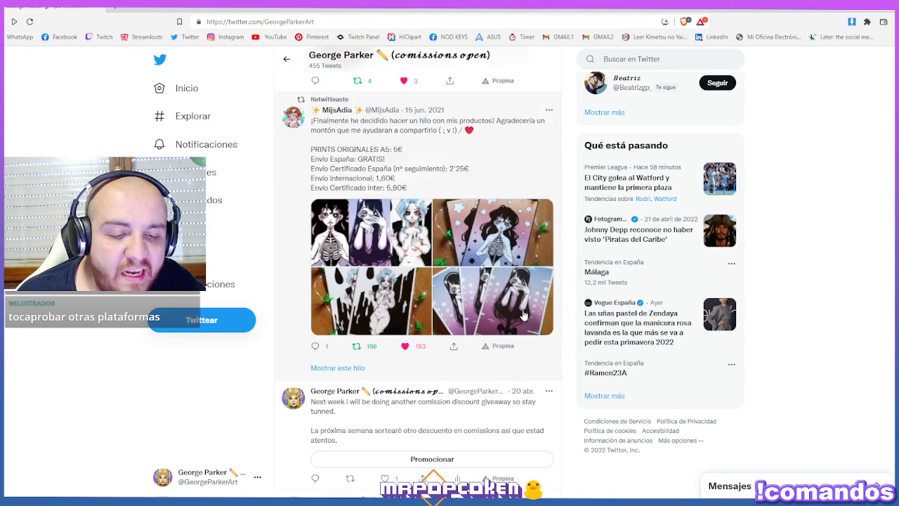
{"action": "scroll", "coordinate": [523, 315], "scroll_direction": "down", "scroll_amount": 15}
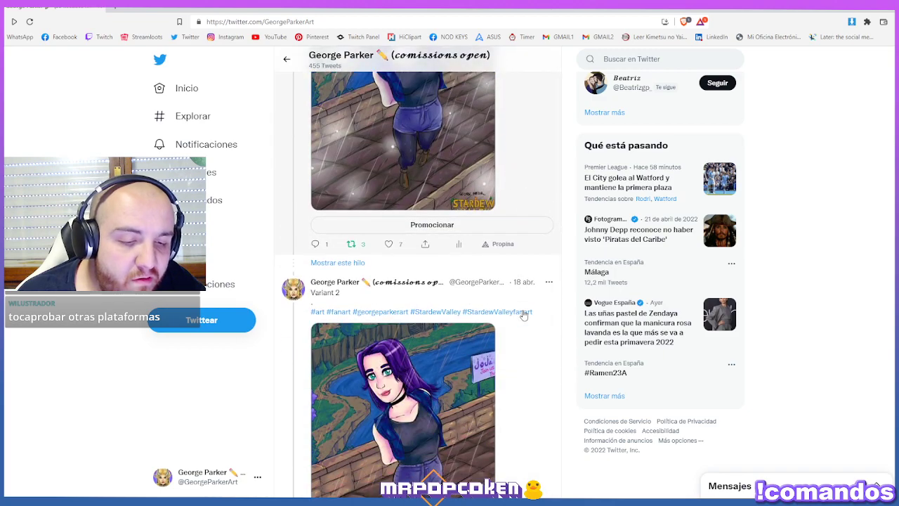
{"action": "scroll", "coordinate": [523, 316], "scroll_direction": "down", "scroll_amount": 3}
{"action": "left_click", "coordinate": [461, 291]}
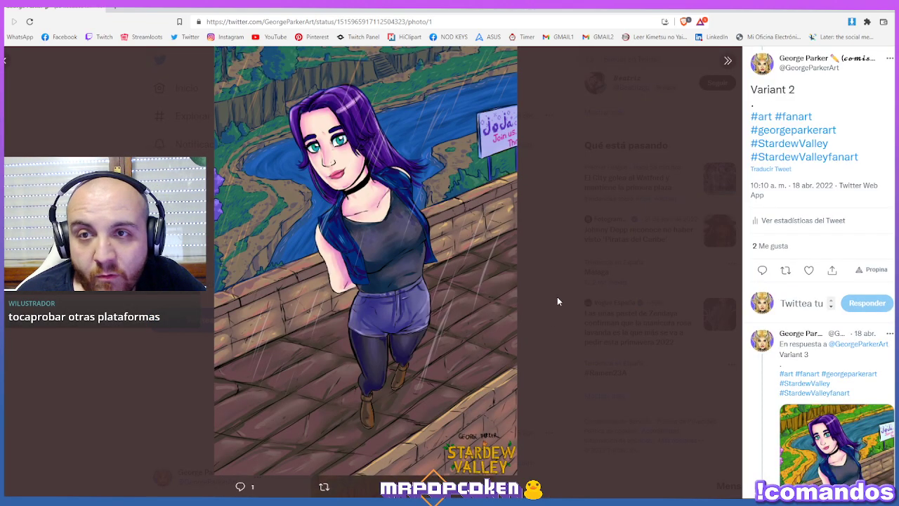
{"action": "left_click", "coordinate": [544, 297]}
View the ink and color study of the woman crowned with skulls at full size.
{"action": "scroll", "coordinate": [536, 295], "scroll_direction": "down", "scroll_amount": 3}
{"action": "scroll", "coordinate": [536, 296], "scroll_direction": "down", "scroll_amount": 10}
{"action": "left_click", "coordinate": [398, 239]}
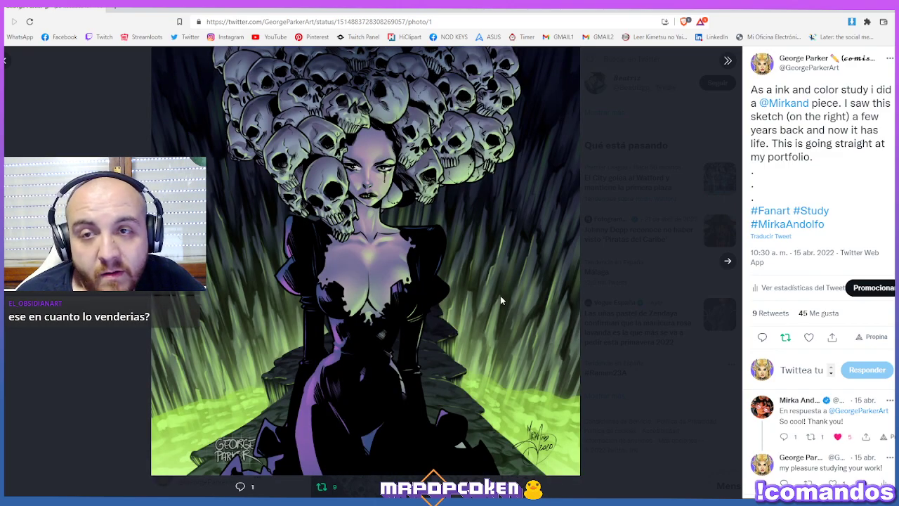
{"action": "left_click", "coordinate": [593, 248]}
Browse older tweets past the Bowsette artwork and open the retweeted study of the seated dark-haired woman.
{"action": "scroll", "coordinate": [435, 286], "scroll_direction": "down", "scroll_amount": 2}
{"action": "scroll", "coordinate": [435, 287], "scroll_direction": "down", "scroll_amount": 10}
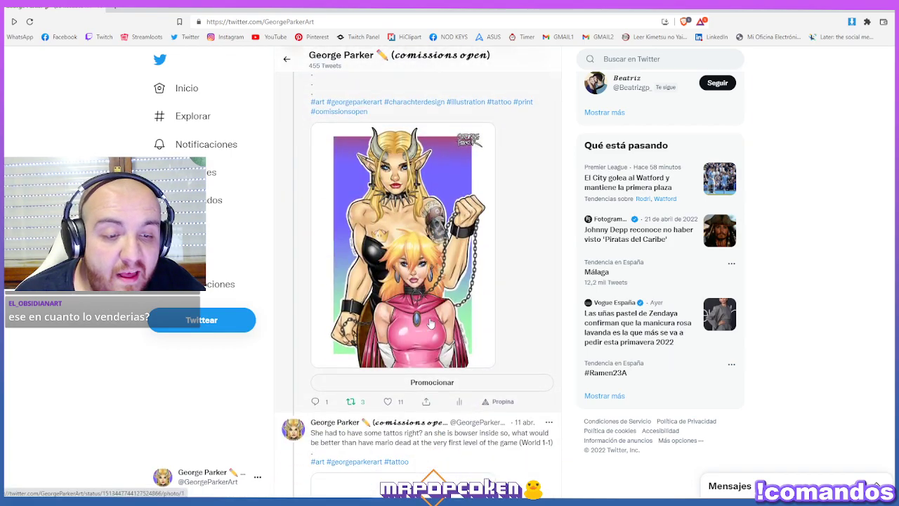
{"action": "scroll", "coordinate": [503, 293], "scroll_direction": "down", "scroll_amount": 12}
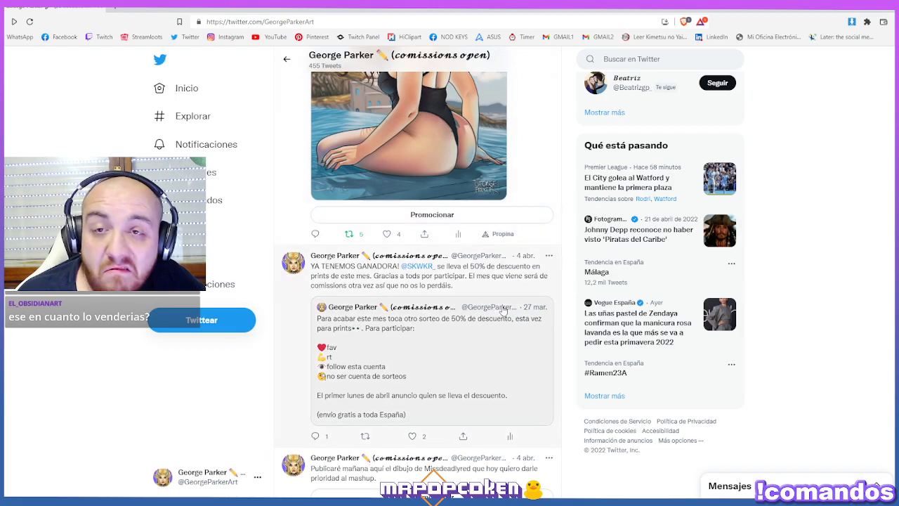
{"action": "mouse_move", "coordinate": [502, 306]}
{"action": "scroll", "coordinate": [503, 302], "scroll_direction": "down", "scroll_amount": 2}
{"action": "scroll", "coordinate": [504, 302], "scroll_direction": "down", "scroll_amount": 12}
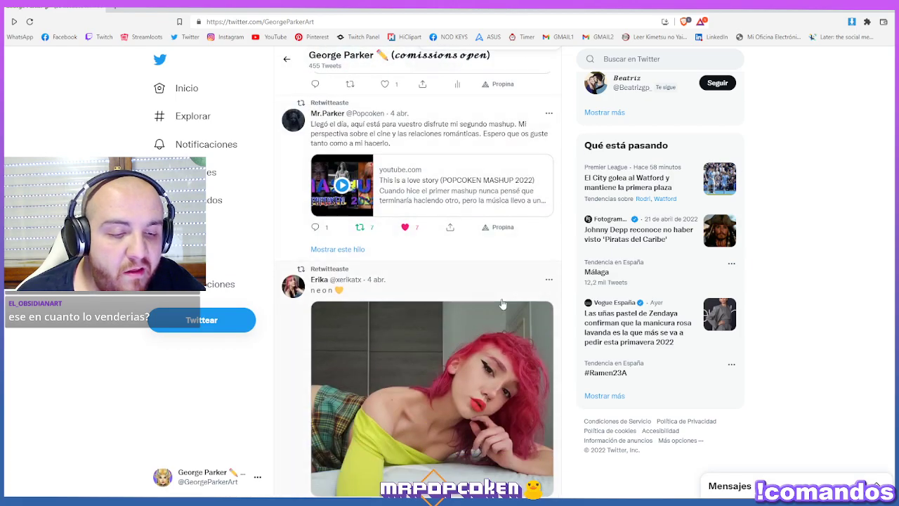
{"action": "left_click", "coordinate": [504, 307]}
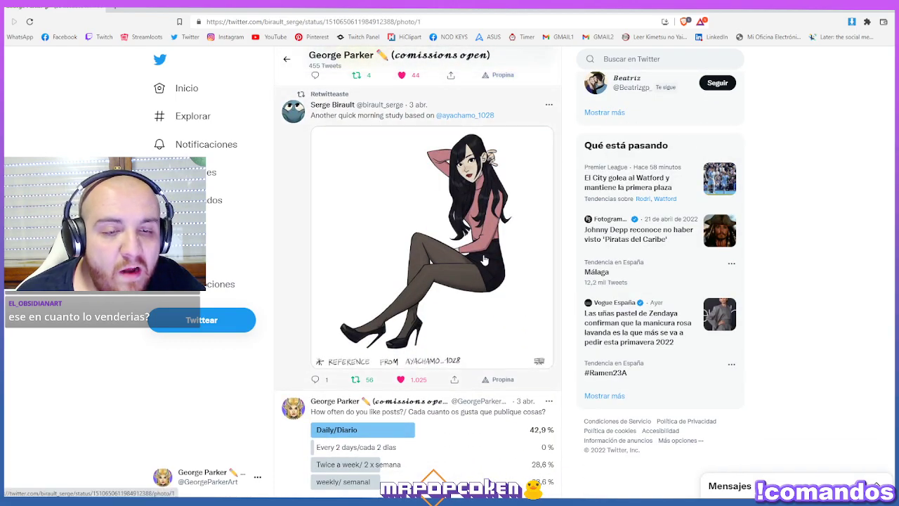
{"action": "left_click", "coordinate": [627, 293]}
Find the Sylvanas commission from World of Warcraft among the March tweets and view it at full size.
{"action": "scroll", "coordinate": [491, 249], "scroll_direction": "down", "scroll_amount": 6}
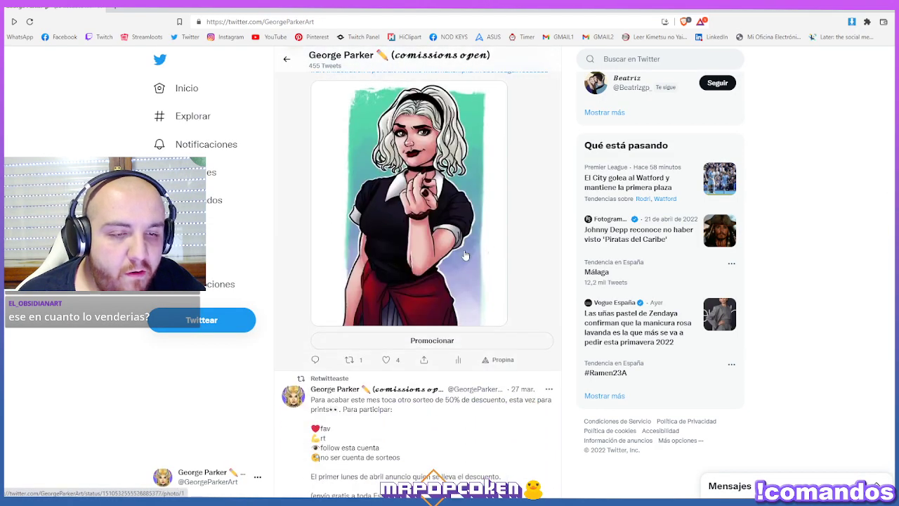
{"action": "scroll", "coordinate": [428, 225], "scroll_direction": "up", "scroll_amount": 1}
{"action": "scroll", "coordinate": [430, 272], "scroll_direction": "down", "scroll_amount": 5}
{"action": "scroll", "coordinate": [430, 272], "scroll_direction": "down", "scroll_amount": 2}
{"action": "scroll", "coordinate": [432, 274], "scroll_direction": "up", "scroll_amount": 1}
{"action": "scroll", "coordinate": [434, 277], "scroll_direction": "down", "scroll_amount": 6}
{"action": "scroll", "coordinate": [434, 280], "scroll_direction": "down", "scroll_amount": 12}
{"action": "scroll", "coordinate": [435, 280], "scroll_direction": "down", "scroll_amount": 1}
{"action": "left_click", "coordinate": [430, 283]}
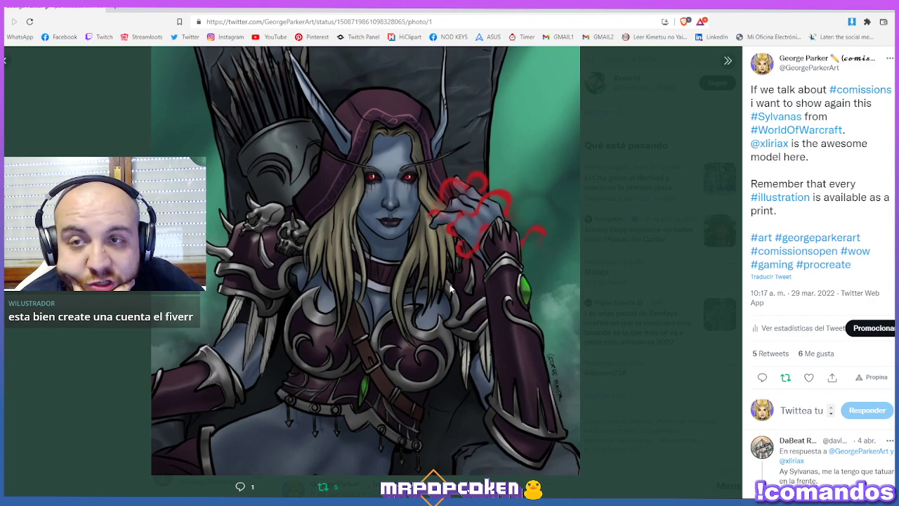
{"action": "left_click", "coordinate": [601, 255]}
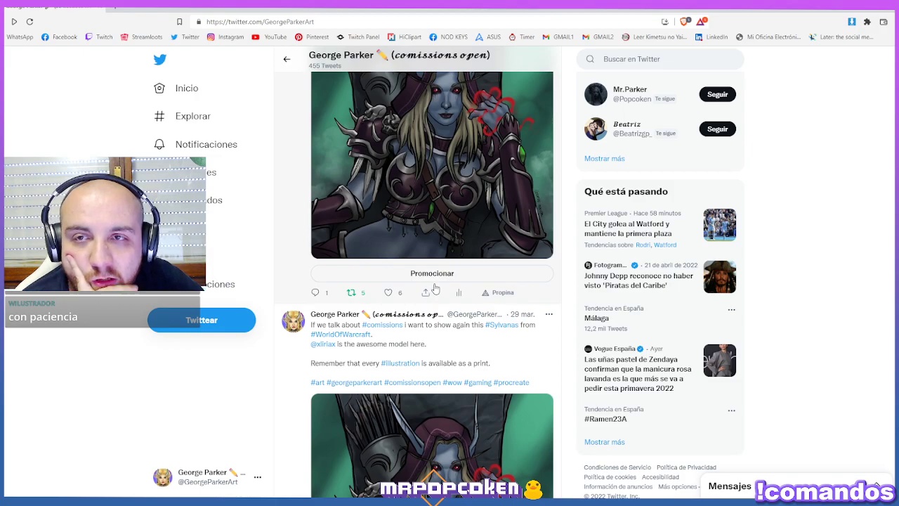
Locate the red Power Ranger illustration with the dragon armor in the feed and view it at full size.
{"action": "scroll", "coordinate": [436, 286], "scroll_direction": "down", "scroll_amount": 10}
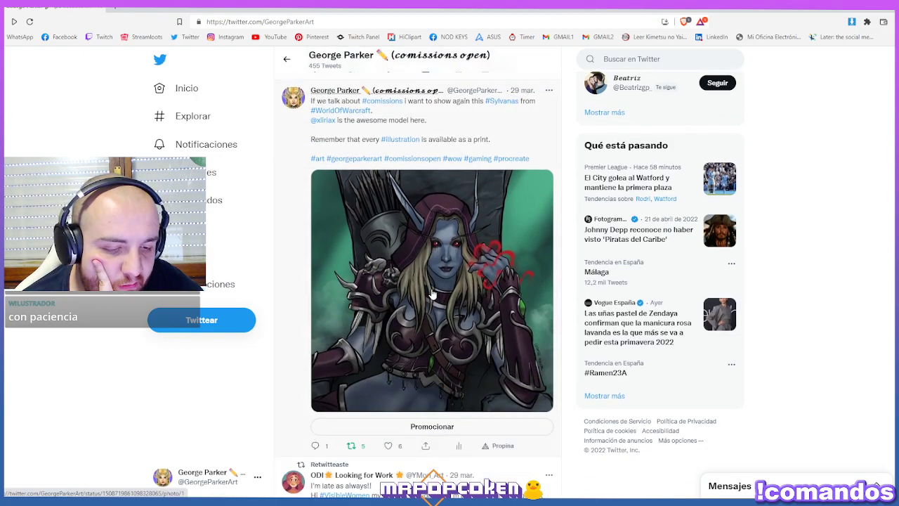
{"action": "scroll", "coordinate": [432, 293], "scroll_direction": "down", "scroll_amount": 15}
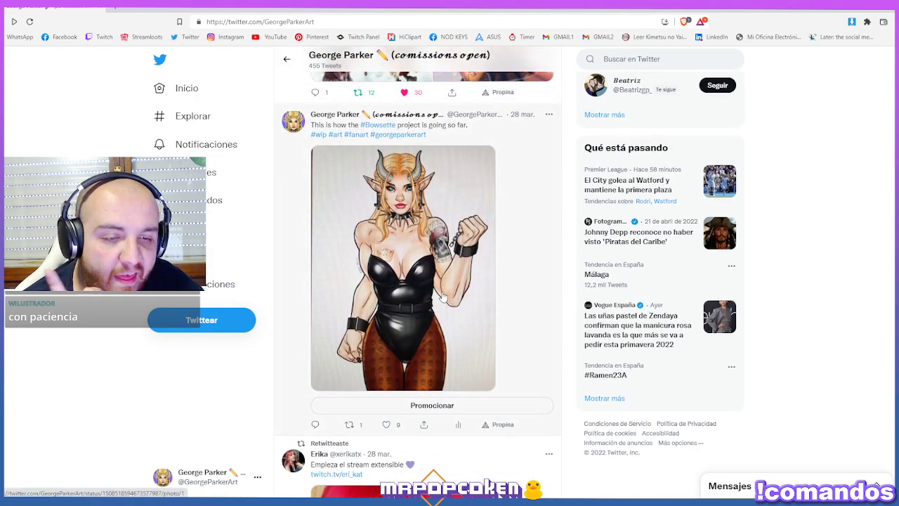
{"action": "scroll", "coordinate": [445, 298], "scroll_direction": "down", "scroll_amount": 5}
{"action": "scroll", "coordinate": [444, 298], "scroll_direction": "up", "scroll_amount": 5}
{"action": "scroll", "coordinate": [394, 300], "scroll_direction": "down", "scroll_amount": 1}
{"action": "left_click", "coordinate": [384, 300]}
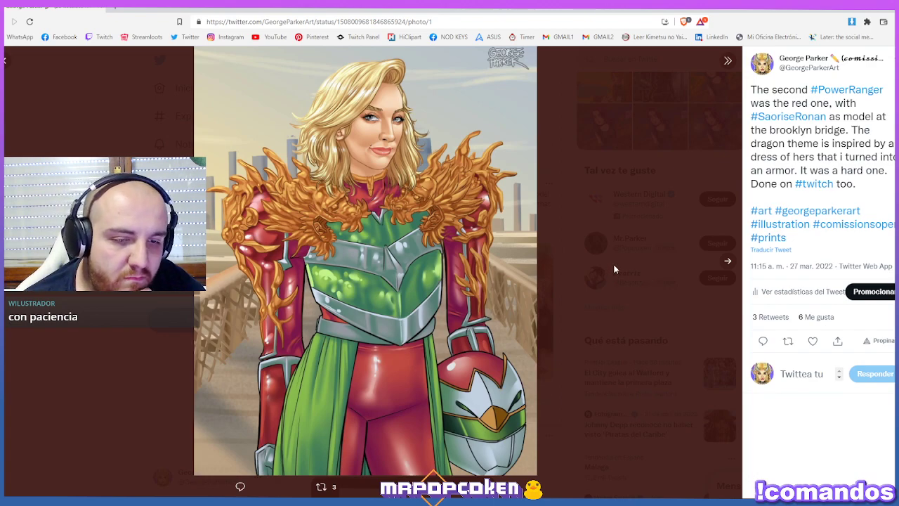
{"action": "left_click", "coordinate": [581, 239]}
Look through the earlier March tweets from the red Power Ranger down to the Twilight Alice illustration.
{"action": "scroll", "coordinate": [478, 240], "scroll_direction": "down", "scroll_amount": 5}
{"action": "scroll", "coordinate": [478, 240], "scroll_direction": "down", "scroll_amount": 7}
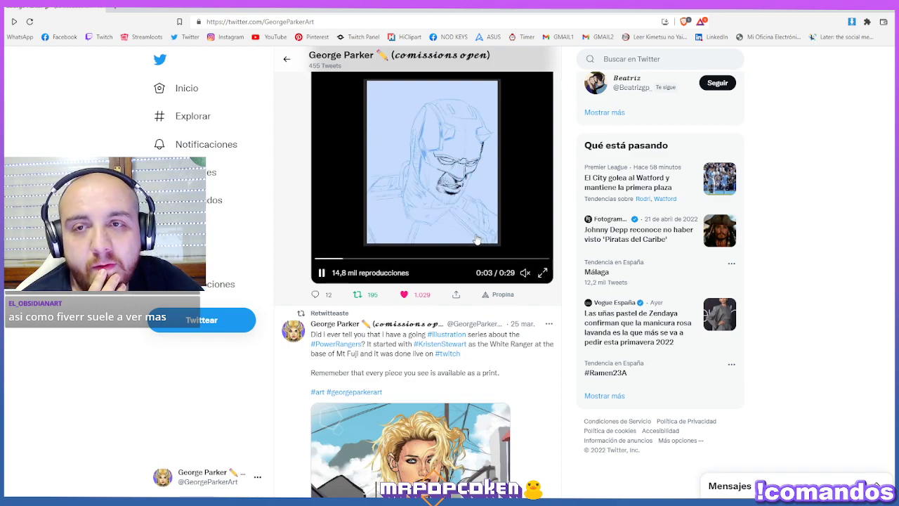
{"action": "scroll", "coordinate": [458, 205], "scroll_direction": "down", "scroll_amount": 8}
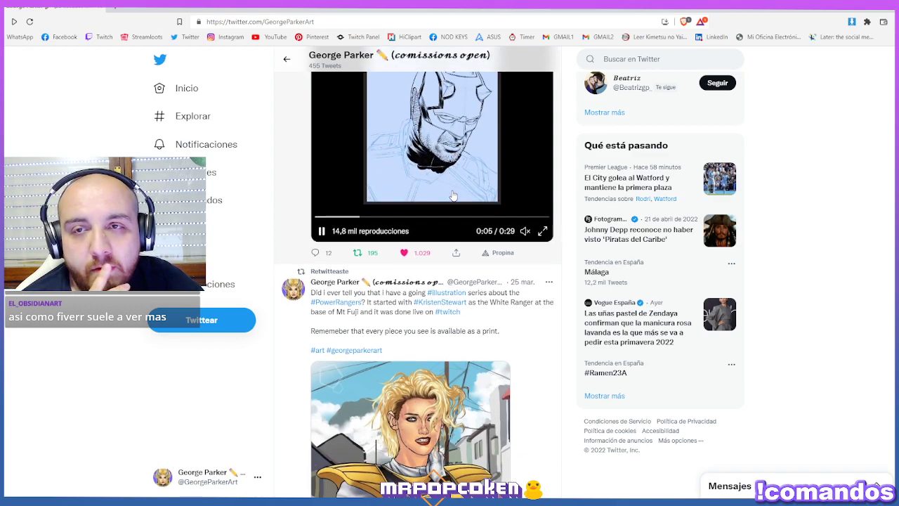
{"action": "scroll", "coordinate": [463, 250], "scroll_direction": "down", "scroll_amount": 7}
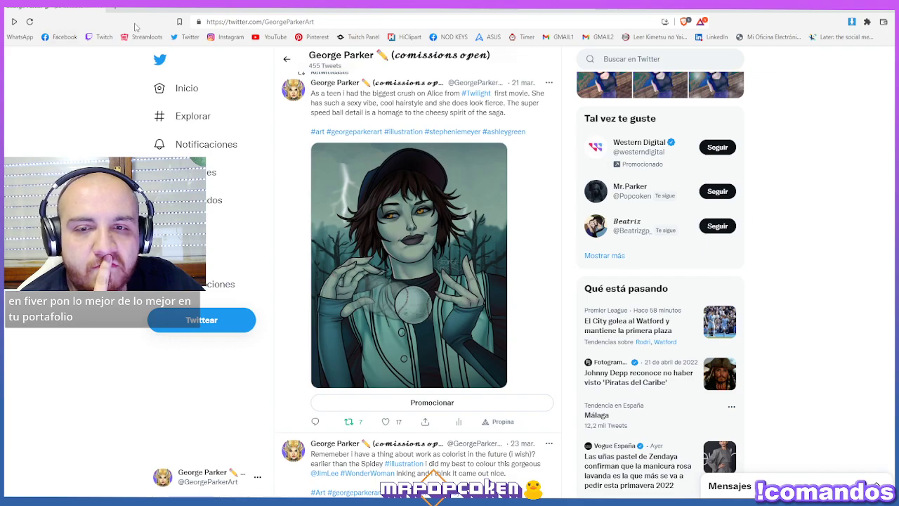
Switch back to Clip Studio Paint and look over the fanged character's line art as a whole.
{"action": "mouse_move", "coordinate": [69, 11]}
{"action": "left_mouse_down"}
{"action": "mouse_move", "coordinate": [257, 96]}
{"action": "mouse_move", "coordinate": [398, 4]}
{"action": "mouse_move", "coordinate": [632, 0]}
{"action": "left_mouse_up"}
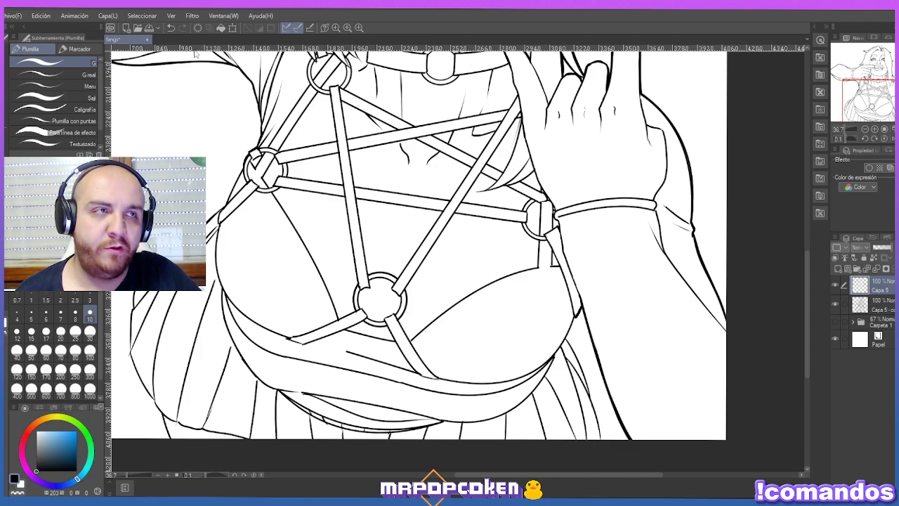
{"action": "scroll", "coordinate": [305, 117], "scroll_direction": "down", "scroll_amount": 4}
{"action": "scroll", "coordinate": [304, 118], "scroll_direction": "up", "scroll_amount": 2}
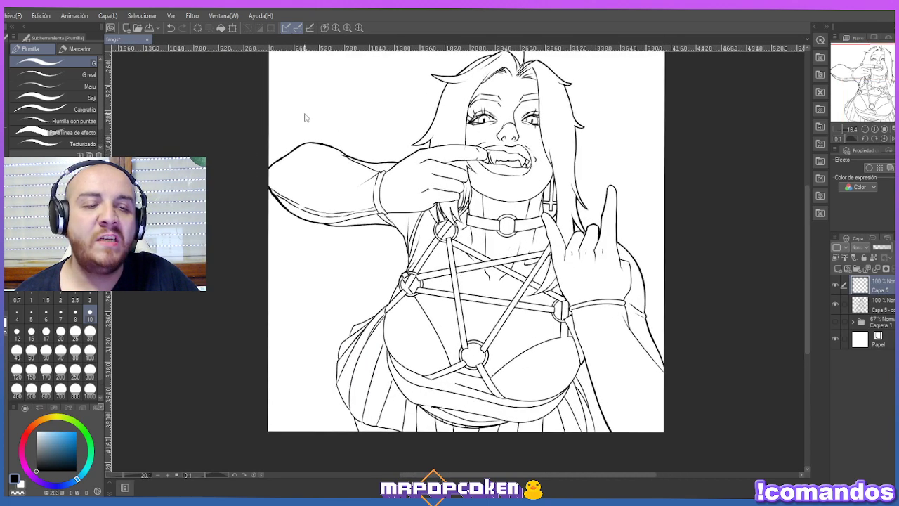
{"action": "scroll", "coordinate": [330, 125], "scroll_direction": "up", "scroll_amount": 1}
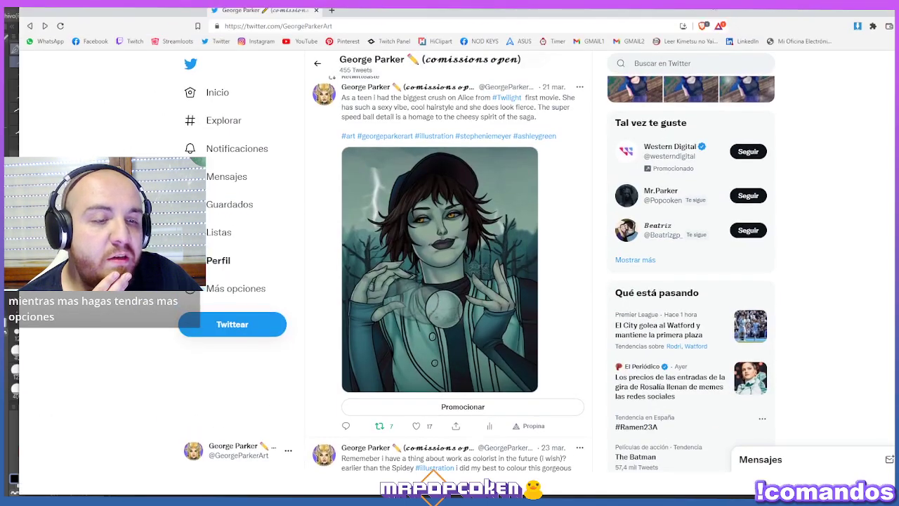
Review the Wonder Woman colour study and the photographed prints on the artist's Twitter profile, and return to the drawing.
{"action": "scroll", "coordinate": [479, 231], "scroll_direction": "down", "scroll_amount": 5}
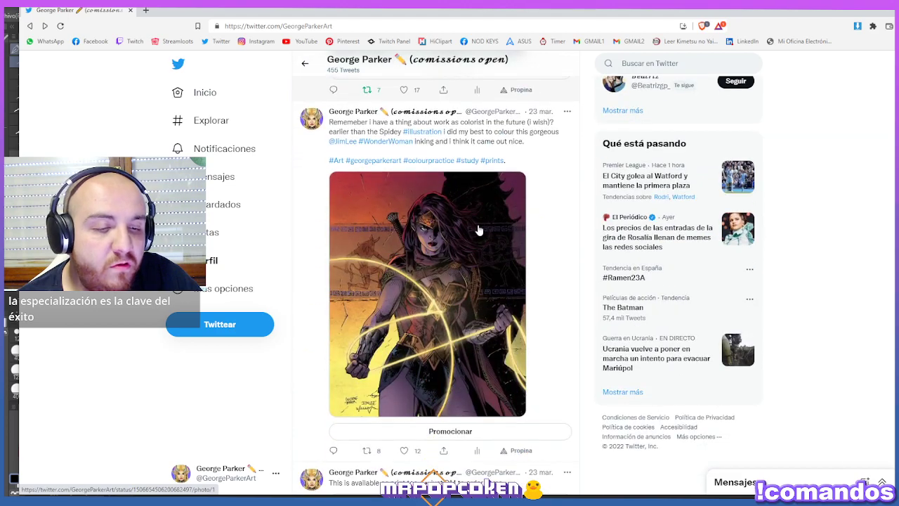
{"action": "scroll", "coordinate": [461, 281], "scroll_direction": "down", "scroll_amount": 5}
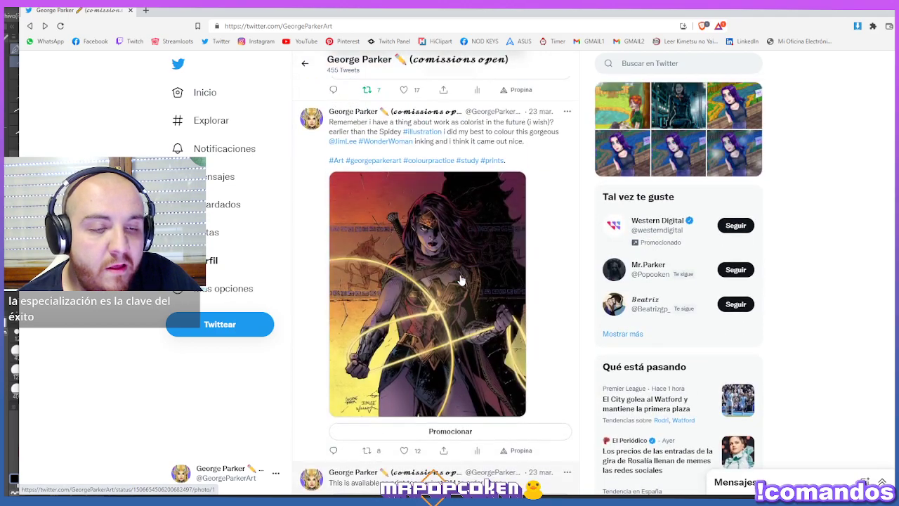
{"action": "scroll", "coordinate": [466, 307], "scroll_direction": "down", "scroll_amount": 5}
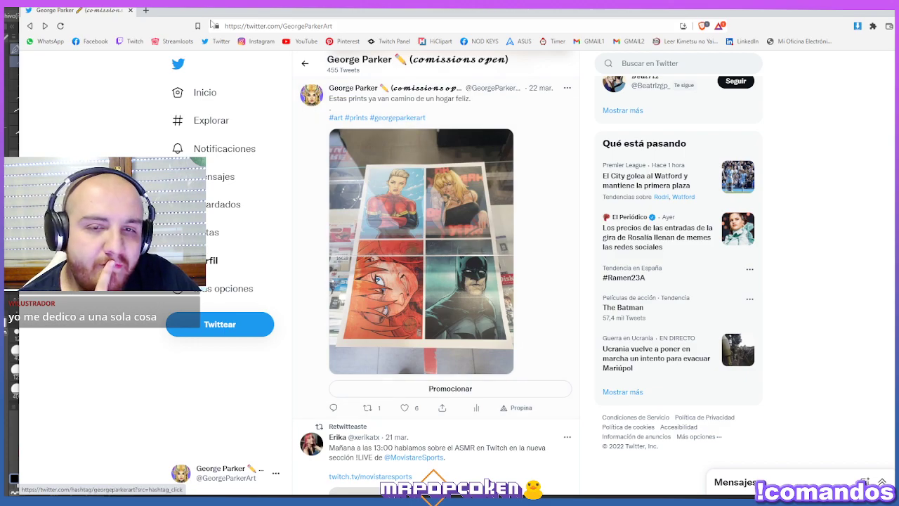
{"action": "key", "text": "super+Down"}
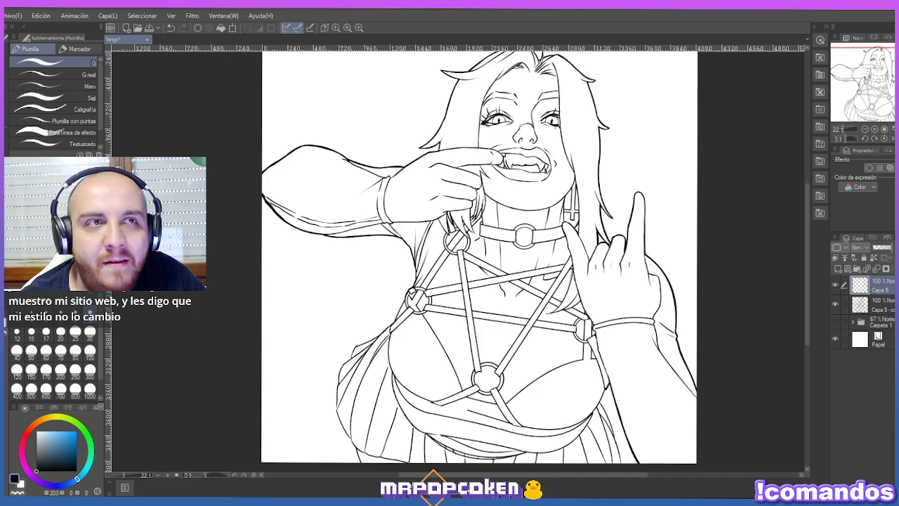
Switch to the browser and examine the comics presented on the wilustrador.com home page.
{"action": "key", "text": "alt+Tab"}
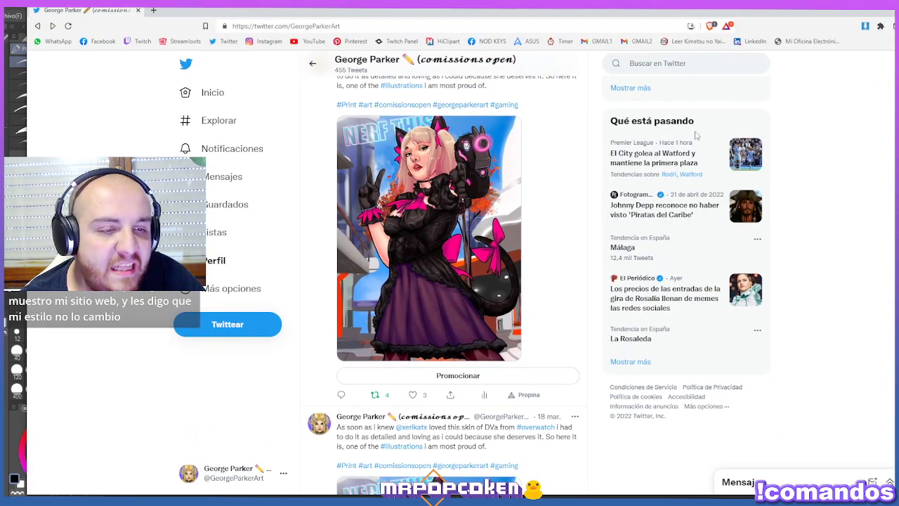
{"action": "left_click", "coordinate": [502, 295]}
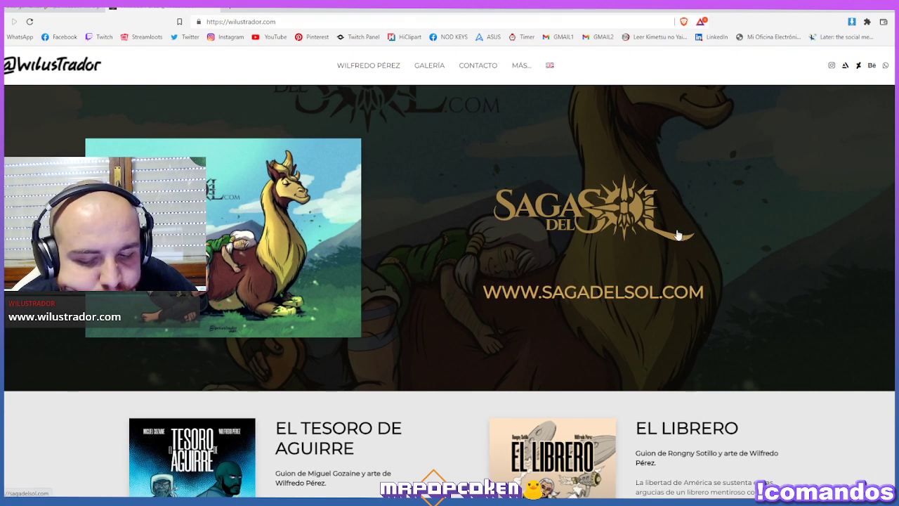
{"action": "scroll", "coordinate": [518, 268], "scroll_direction": "down", "scroll_amount": 3}
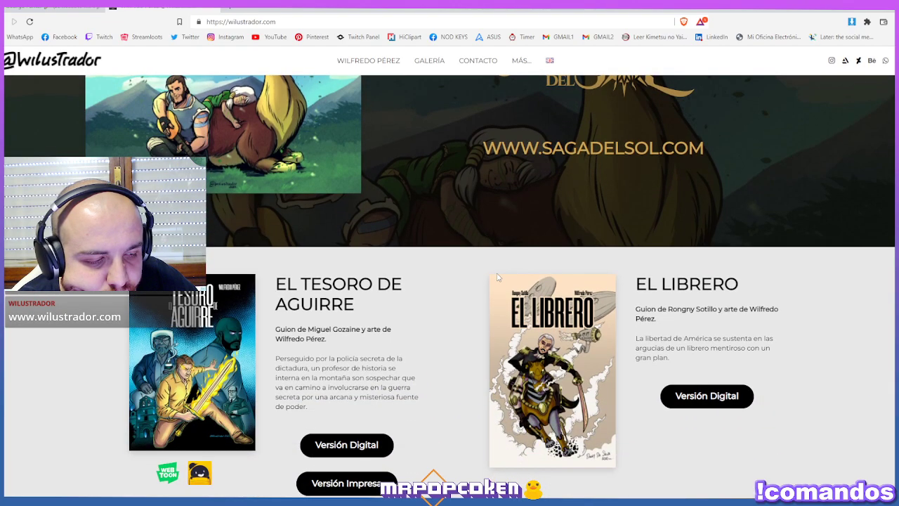
{"action": "scroll", "coordinate": [497, 277], "scroll_direction": "down", "scroll_amount": 1}
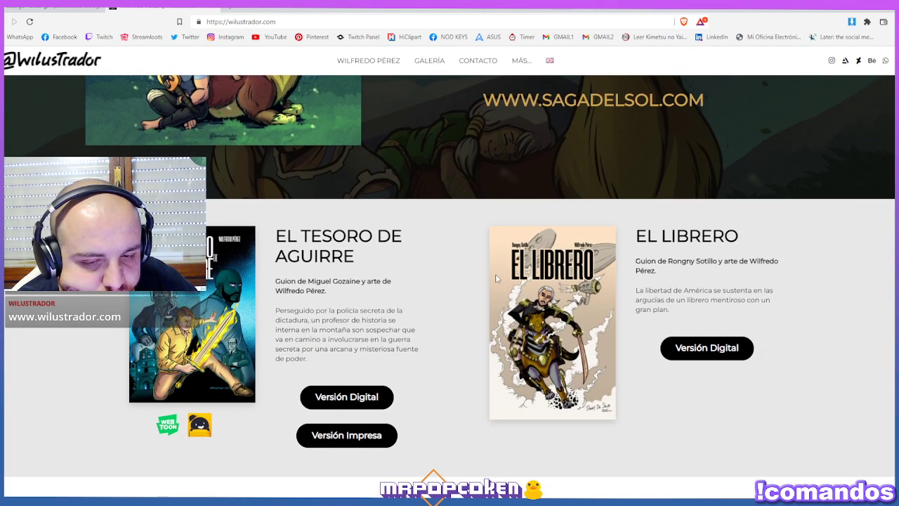
{"action": "scroll", "coordinate": [497, 281], "scroll_direction": "up", "scroll_amount": 2}
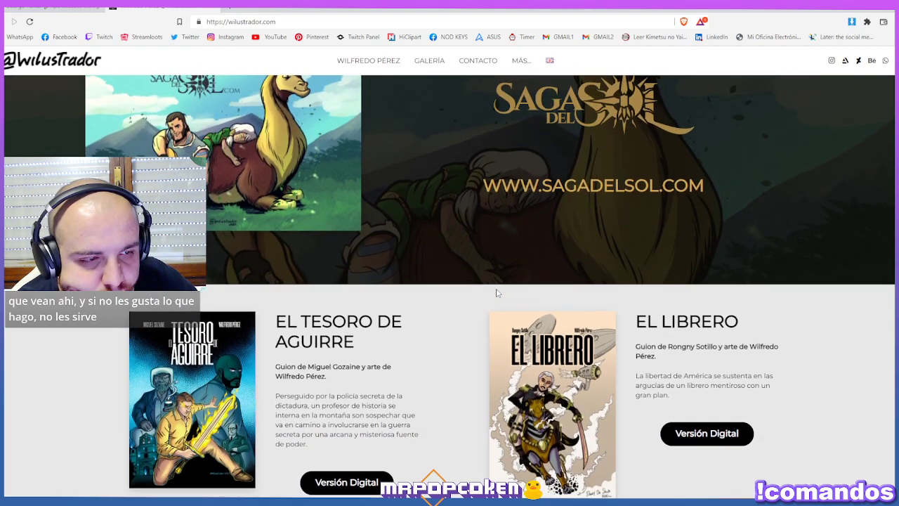
Examine the artist's biography and illustration gallery on the wilustrador.com home page, and return to the drawing in Clip Studio Paint.
{"action": "scroll", "coordinate": [496, 292], "scroll_direction": "down", "scroll_amount": 8}
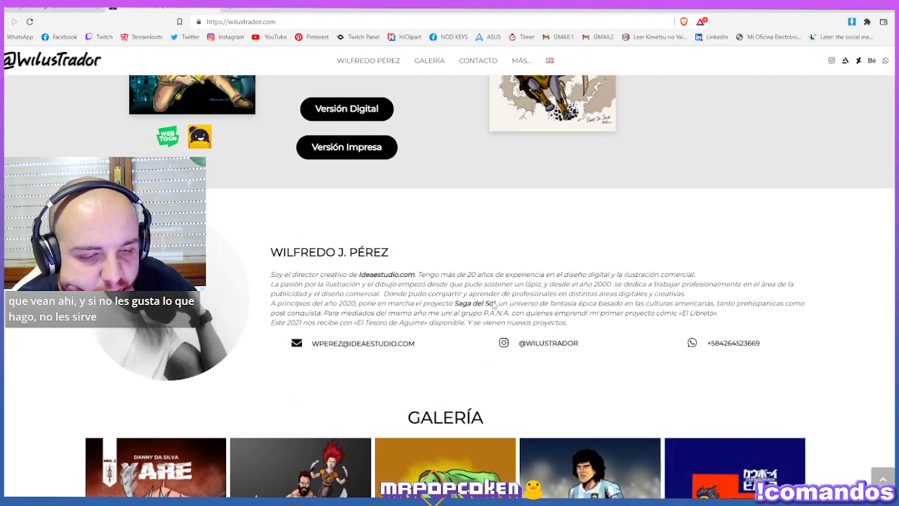
{"action": "scroll", "coordinate": [493, 305], "scroll_direction": "down", "scroll_amount": 4}
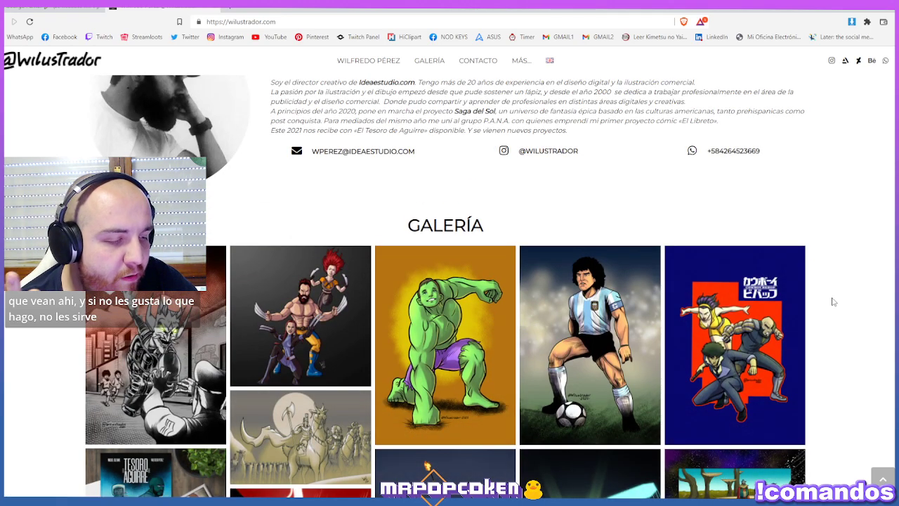
{"action": "scroll", "coordinate": [831, 292], "scroll_direction": "down", "scroll_amount": 1}
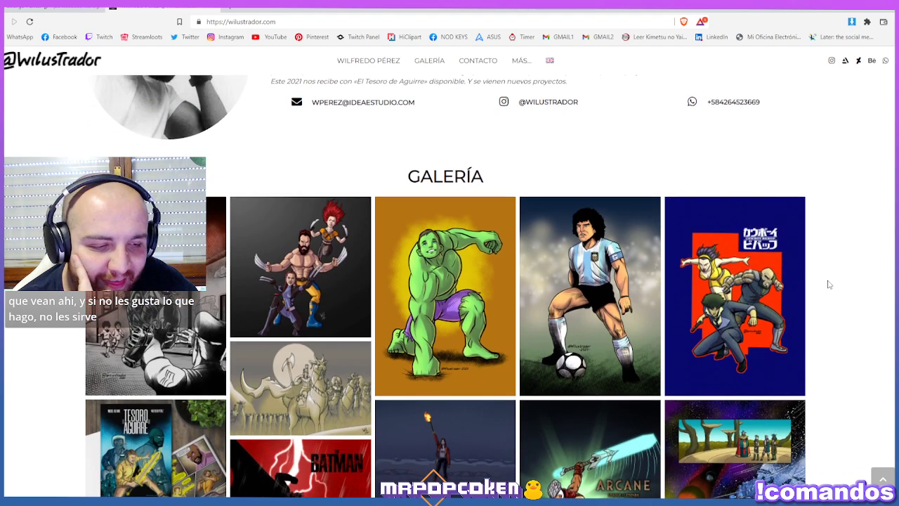
{"action": "scroll", "coordinate": [829, 284], "scroll_direction": "down", "scroll_amount": 4}
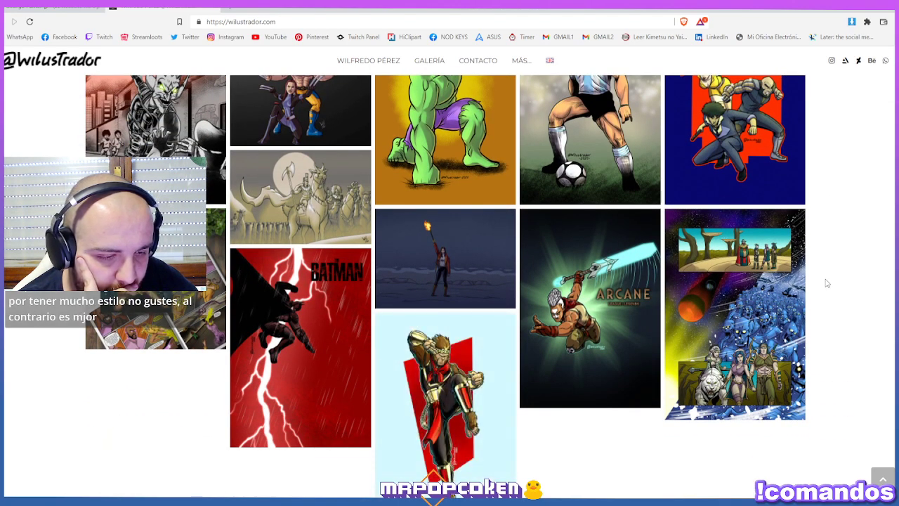
{"action": "scroll", "coordinate": [826, 283], "scroll_direction": "down", "scroll_amount": 3}
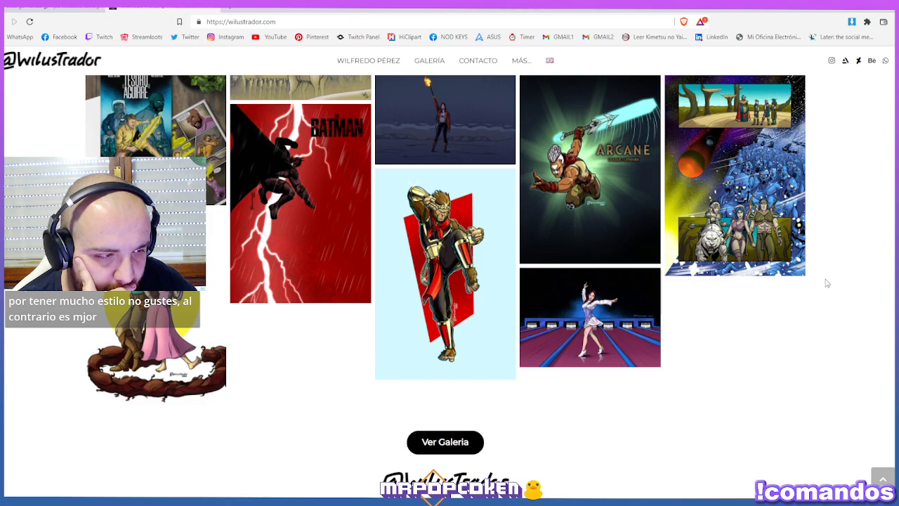
{"action": "scroll", "coordinate": [827, 283], "scroll_direction": "up", "scroll_amount": 2}
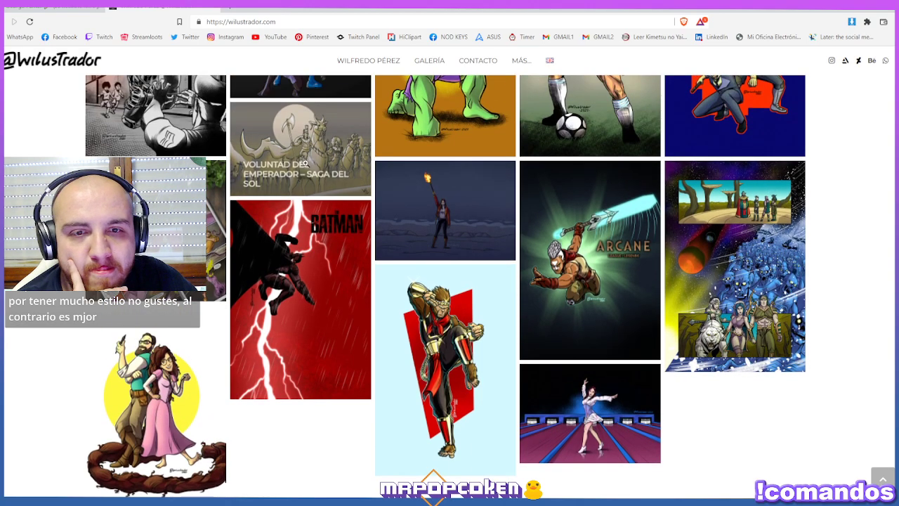
{"action": "left_click", "coordinate": [104, 11]}
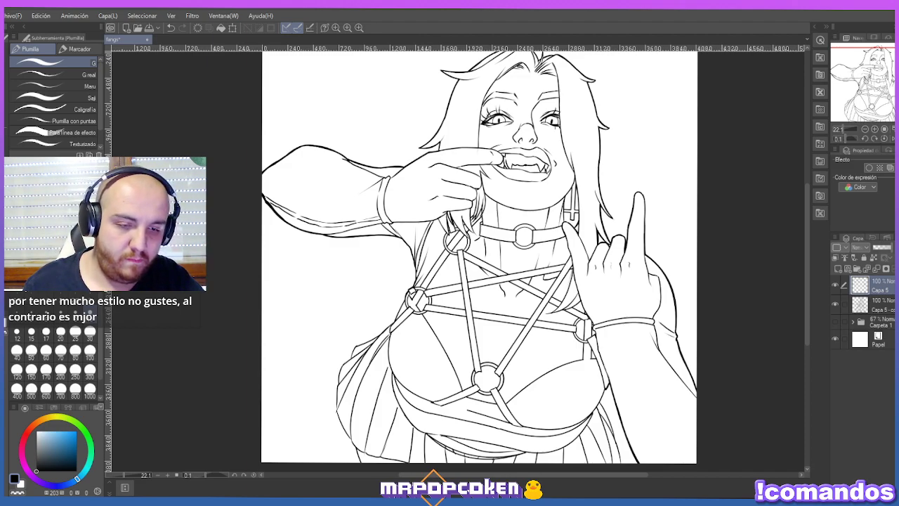
Reinforce the outer contour of the bust on the side of the bent arm with the Curve tool.
{"action": "scroll", "coordinate": [327, 261], "scroll_direction": "up", "scroll_amount": 3}
{"action": "scroll", "coordinate": [327, 262], "scroll_direction": "down", "scroll_amount": 1}
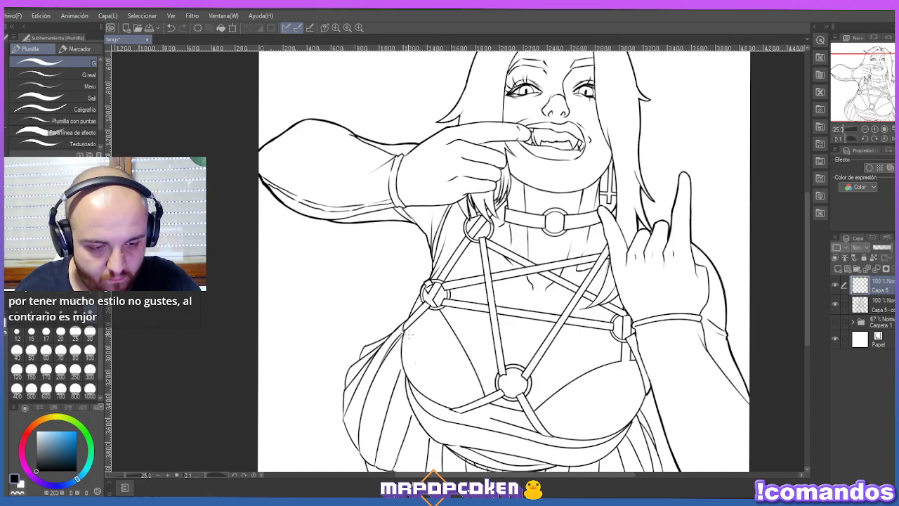
{"action": "key", "text": "u"}
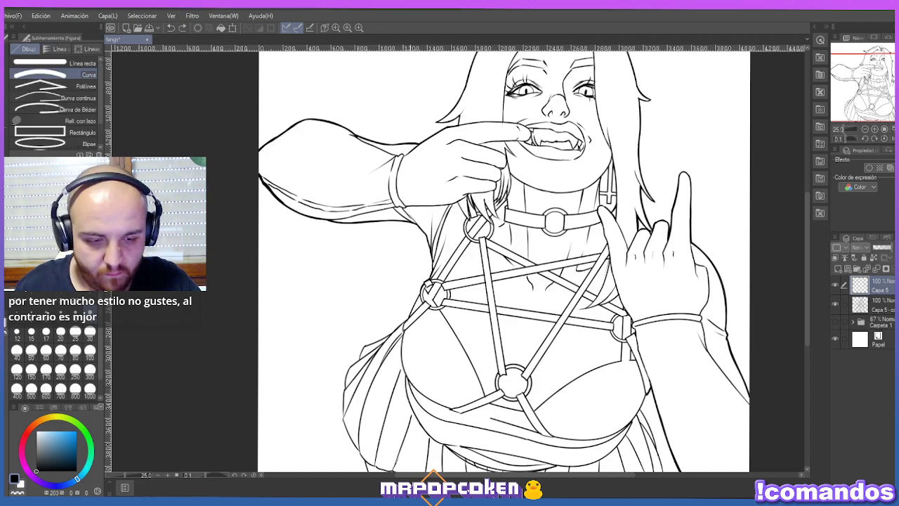
{"action": "left_click_drag", "start_coordinate": [409, 380], "coordinate": [405, 329]}
{"action": "left_click", "coordinate": [408, 376]}
{"action": "left_click", "coordinate": [397, 344]}
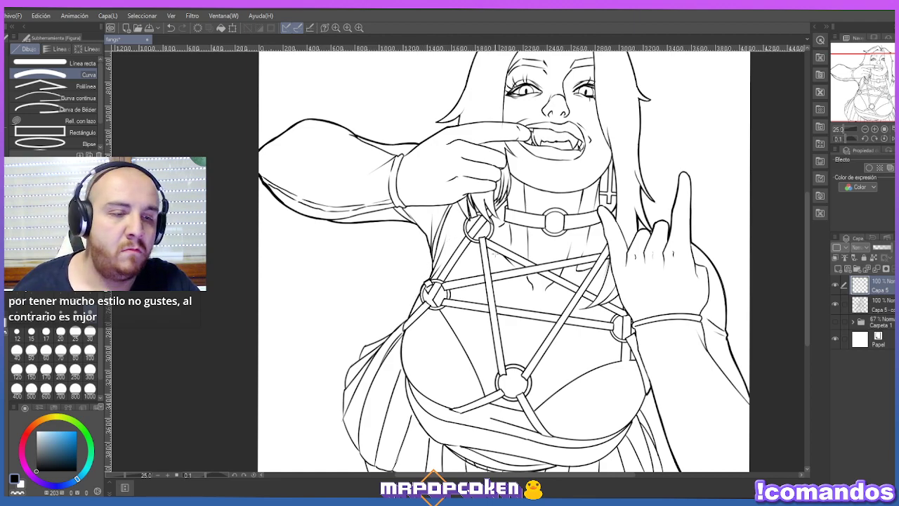
{"action": "scroll", "coordinate": [494, 251], "scroll_direction": "down", "scroll_amount": 1}
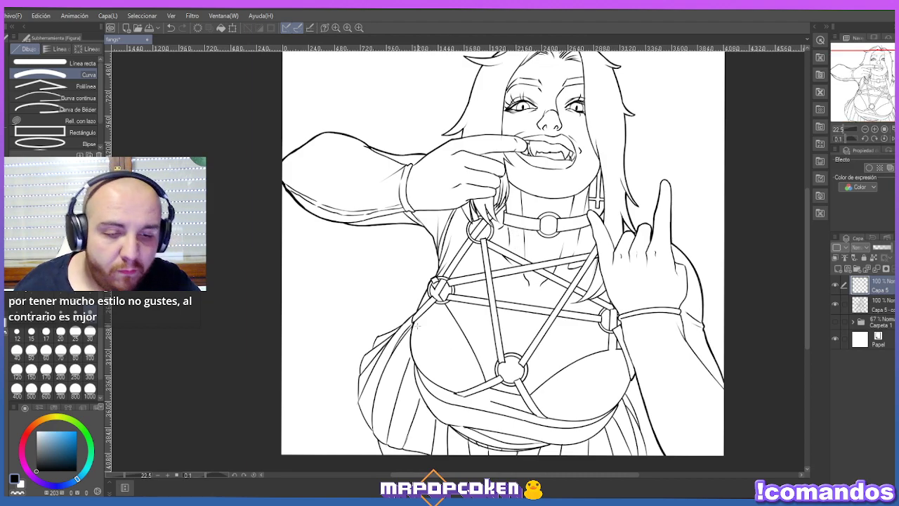
{"action": "scroll", "coordinate": [420, 324], "scroll_direction": "up", "scroll_amount": 2}
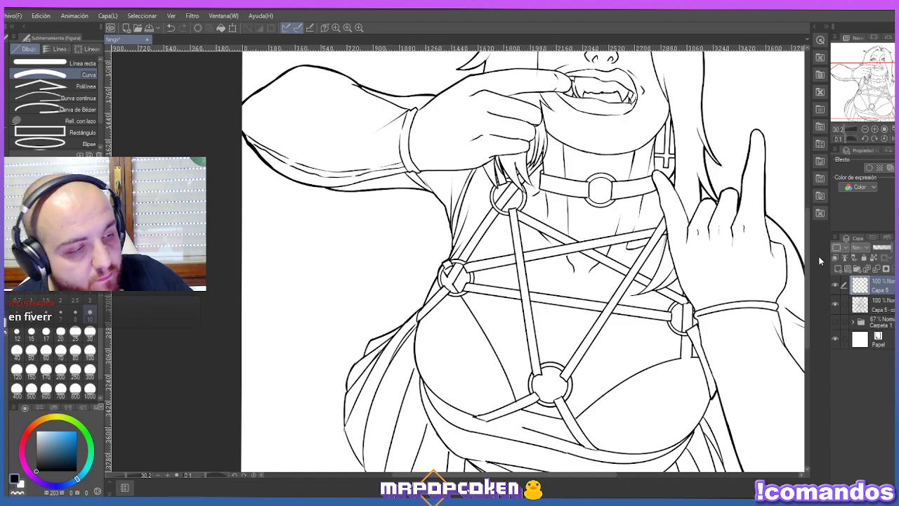
Reinforce the lower outer edge of the pleated fabric under the bent arm with short curve strokes.
{"action": "left_click_drag", "start_coordinate": [808, 257], "coordinate": [806, 276]}
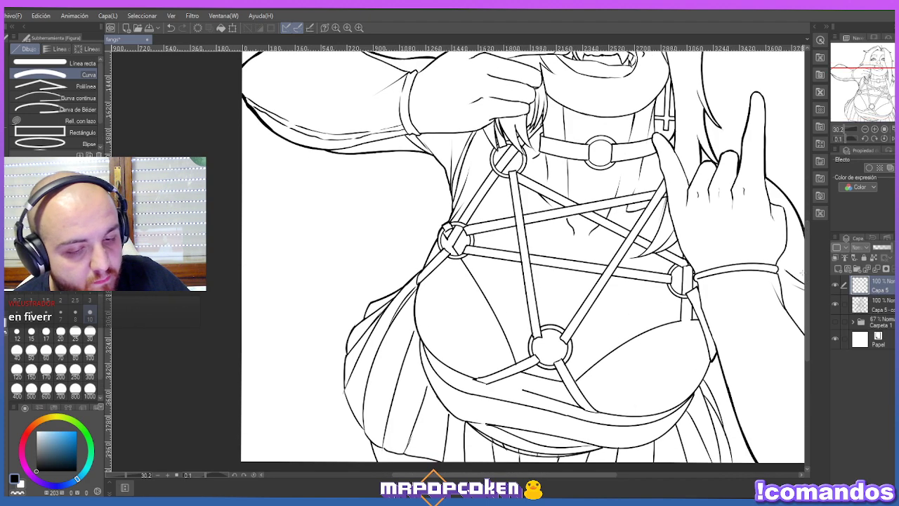
{"action": "scroll", "coordinate": [807, 276], "scroll_direction": "down", "scroll_amount": 2}
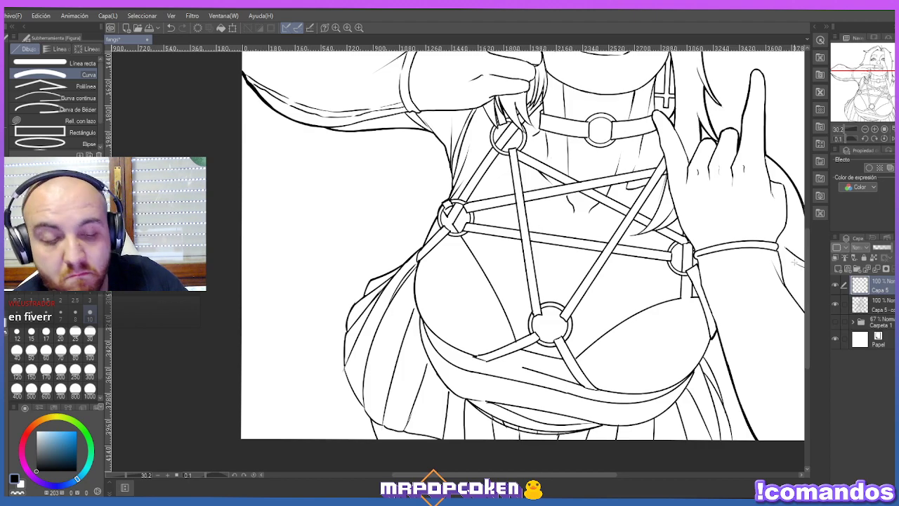
{"action": "left_click_drag", "start_coordinate": [345, 364], "coordinate": [366, 408]}
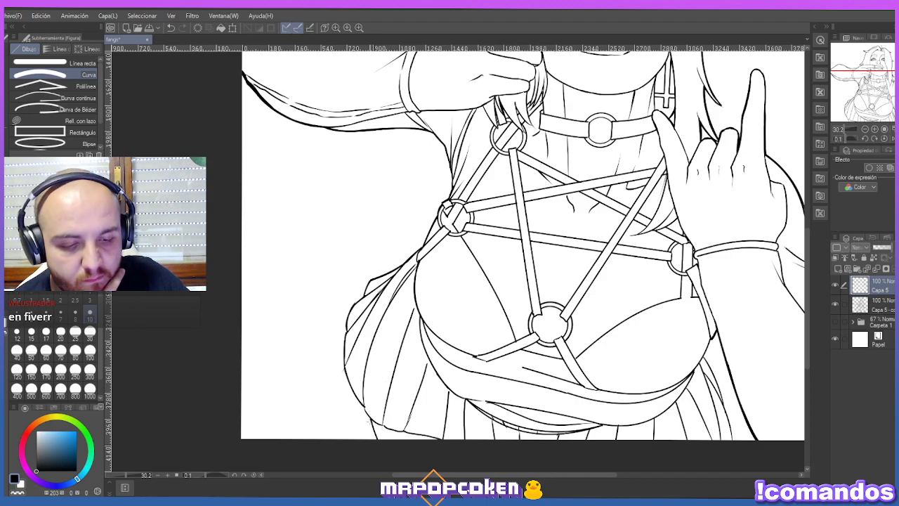
{"action": "left_click_drag", "start_coordinate": [362, 409], "coordinate": [386, 428]}
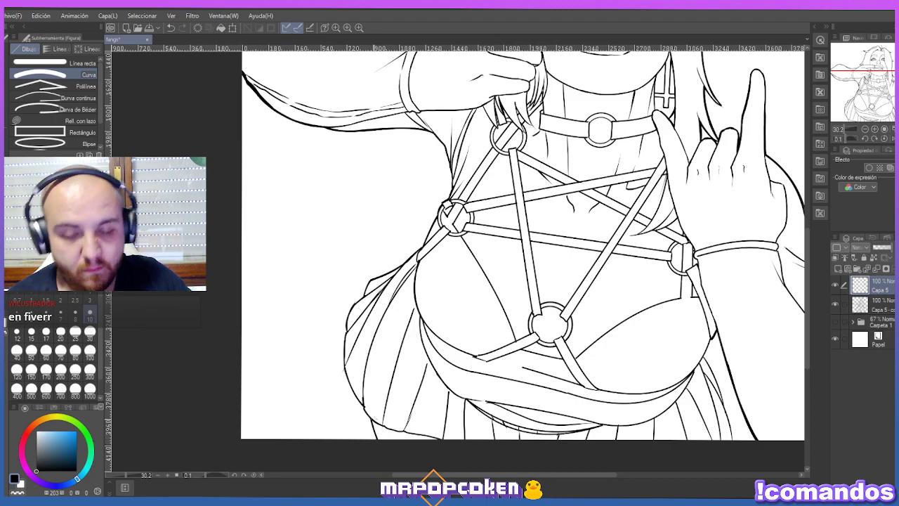
{"action": "key", "text": "e"}
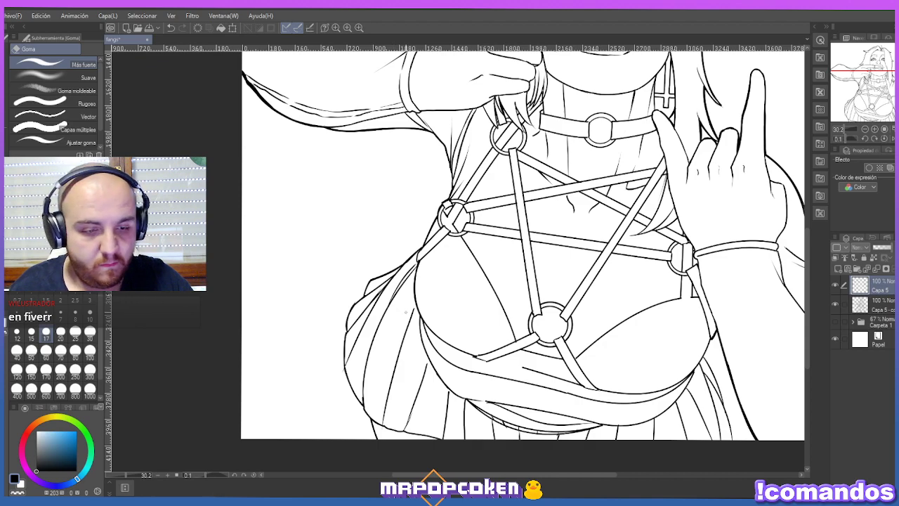
{"action": "scroll", "coordinate": [404, 310], "scroll_direction": "down", "scroll_amount": 3}
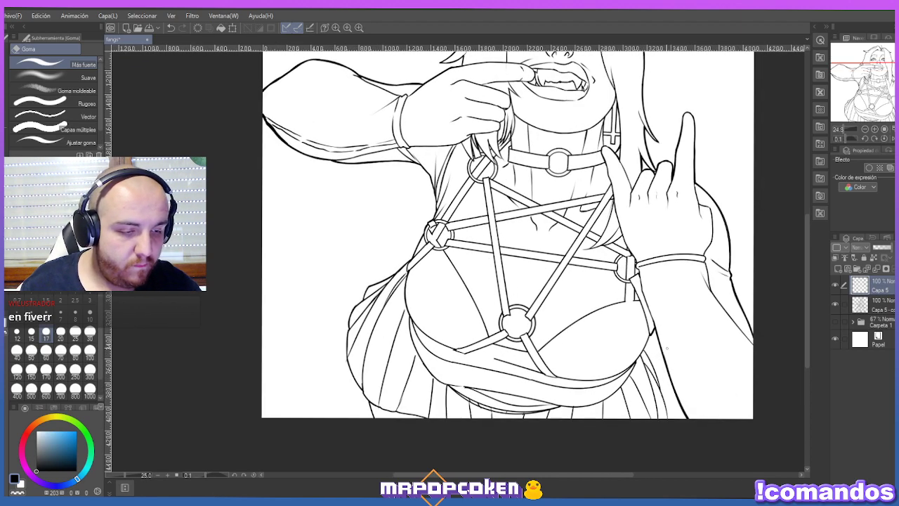
Draw curved fold lines in the pleated fabric between the bust and the raised hand's forearm with the Curve tool.
{"action": "scroll", "coordinate": [666, 348], "scroll_direction": "up", "scroll_amount": 3}
{"action": "key", "text": "u"}
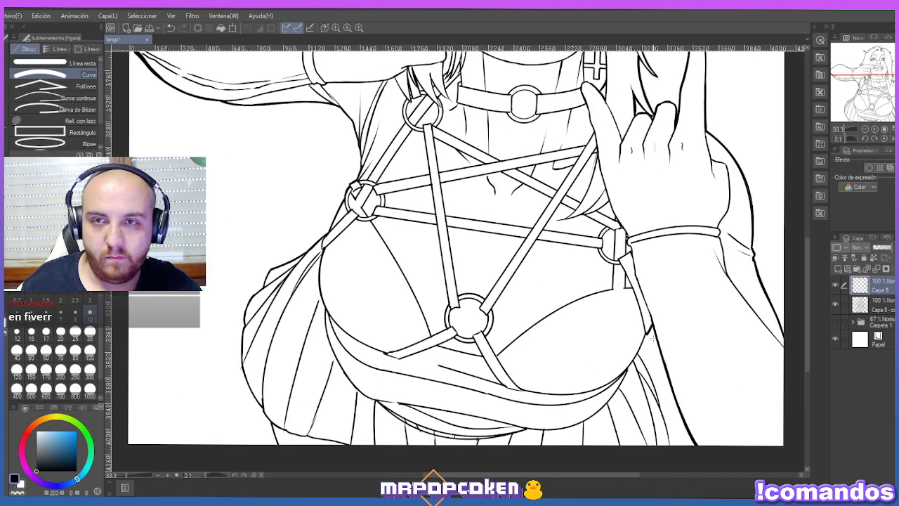
{"action": "scroll", "coordinate": [653, 338], "scroll_direction": "up", "scroll_amount": 2}
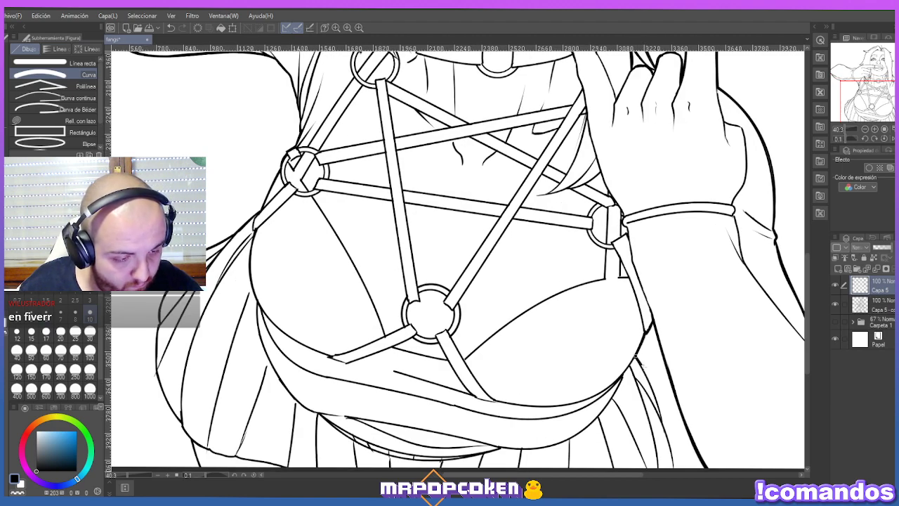
{"action": "left_click_drag", "start_coordinate": [637, 359], "coordinate": [662, 423]}
{"action": "left_click", "coordinate": [655, 387]}
{"action": "scroll", "coordinate": [634, 312], "scroll_direction": "down", "scroll_amount": 1}
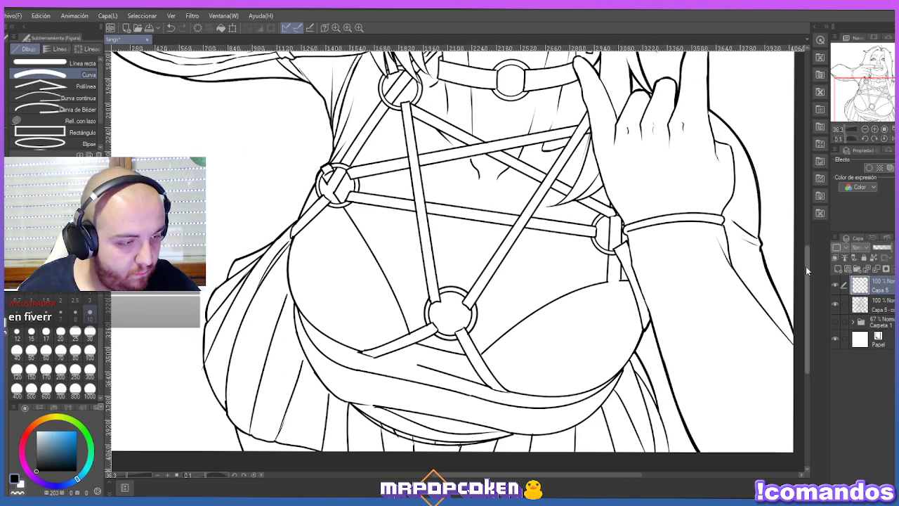
{"action": "scroll", "coordinate": [807, 271], "scroll_direction": "down", "scroll_amount": 3}
{"action": "left_click_drag", "start_coordinate": [660, 332], "coordinate": [669, 380]}
{"action": "left_click", "coordinate": [671, 355]}
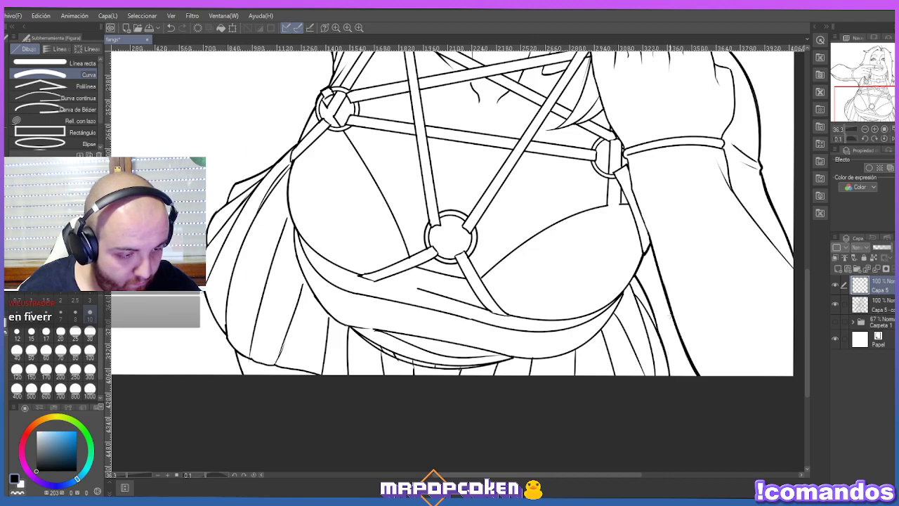
Look over the whole character's line art, from the pleated fabric up to the face and bent arm.
{"action": "scroll", "coordinate": [643, 347], "scroll_direction": "down", "scroll_amount": 3}
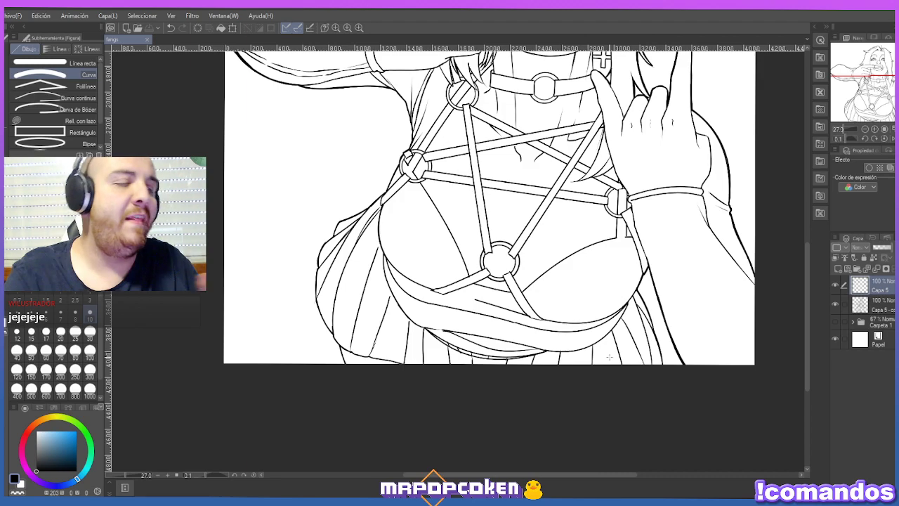
{"action": "scroll", "coordinate": [376, 344], "scroll_direction": "down", "scroll_amount": 2}
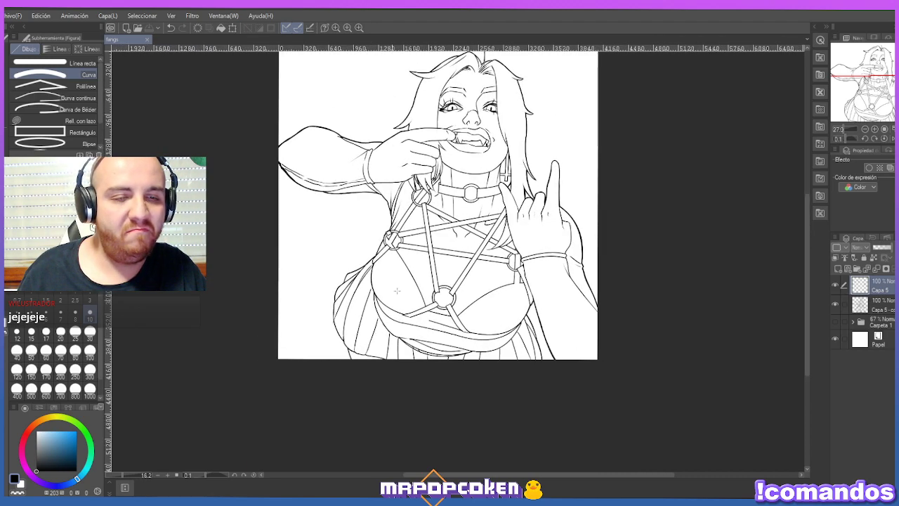
{"action": "scroll", "coordinate": [441, 209], "scroll_direction": "up", "scroll_amount": 1}
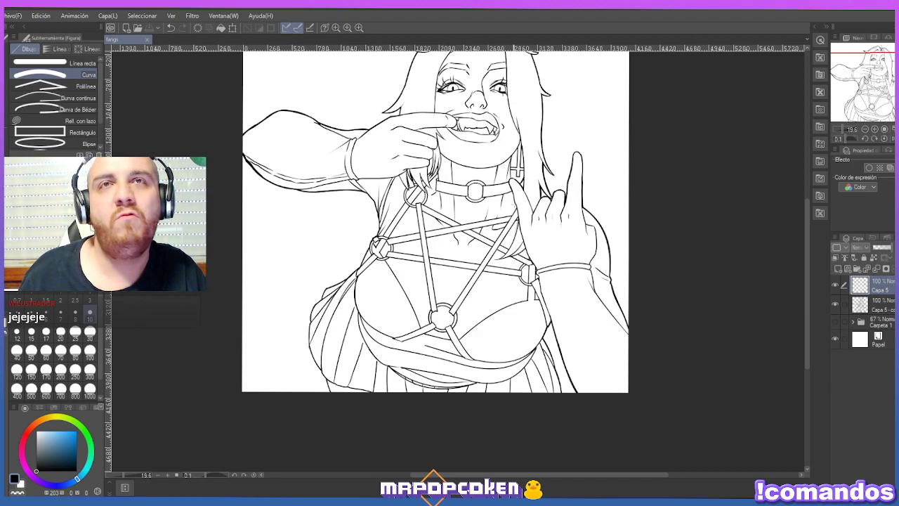
{"action": "scroll", "coordinate": [442, 208], "scroll_direction": "down", "scroll_amount": 1}
{"action": "scroll", "coordinate": [402, 123], "scroll_direction": "up", "scroll_amount": 3}
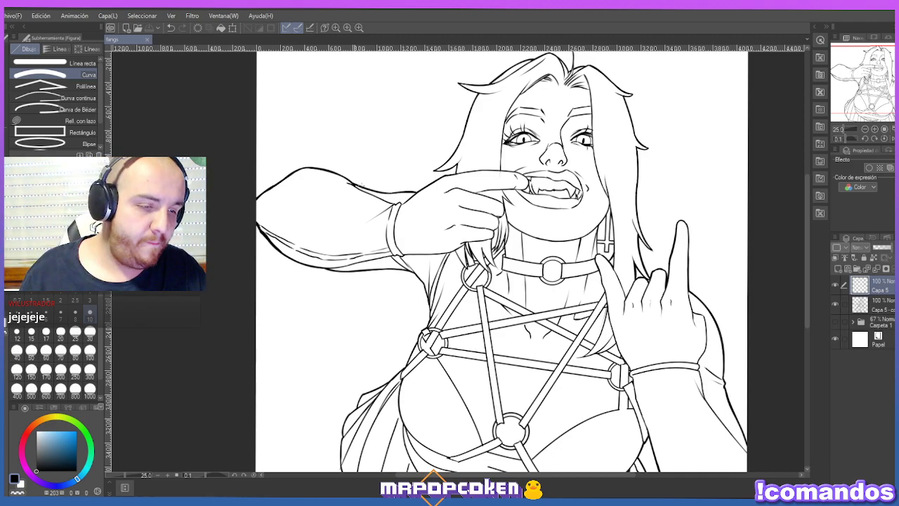
{"action": "scroll", "coordinate": [501, 267], "scroll_direction": "down", "scroll_amount": 2}
{"action": "scroll", "coordinate": [501, 267], "scroll_direction": "up", "scroll_amount": 2}
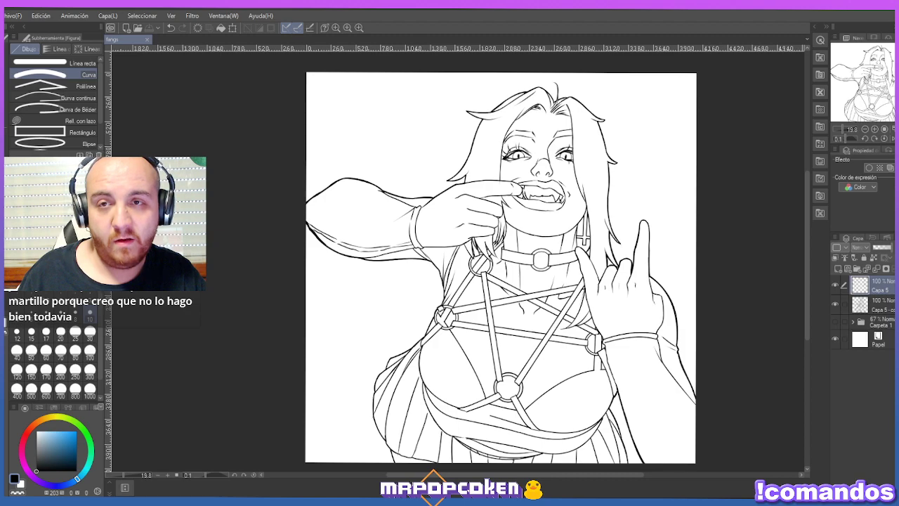
Merge the Capa 5 line art layer with its copy and add a new layer beneath it.
{"action": "left_click", "coordinate": [872, 305], "text": "ctrl"}
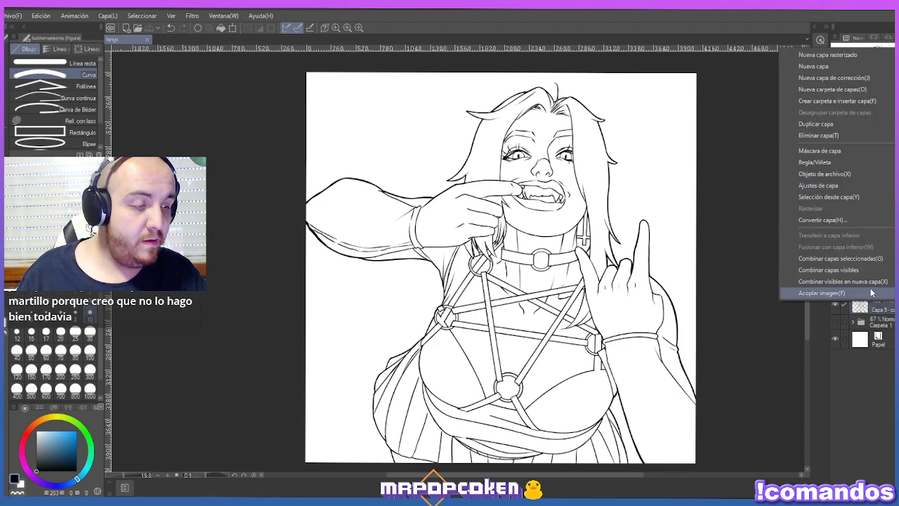
{"action": "right_click", "coordinate": [871, 306]}
{"action": "left_click", "coordinate": [860, 261]}
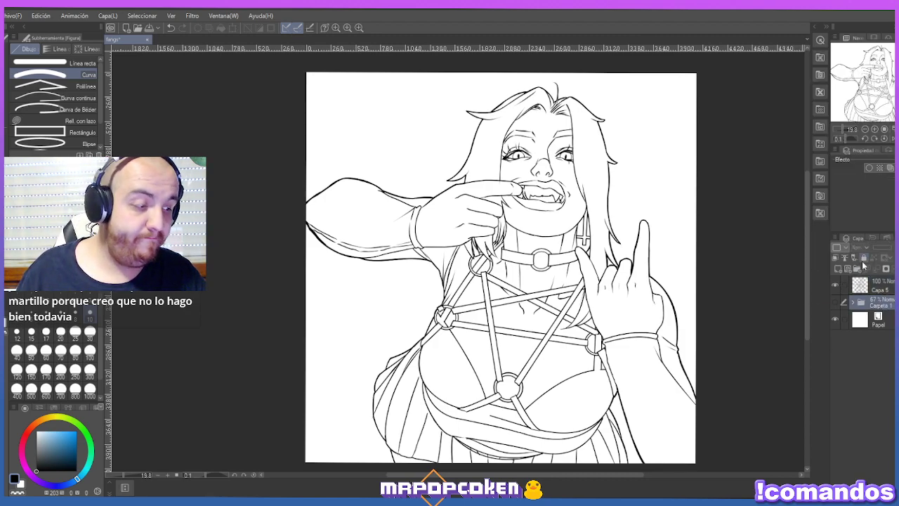
{"action": "left_click", "coordinate": [838, 268]}
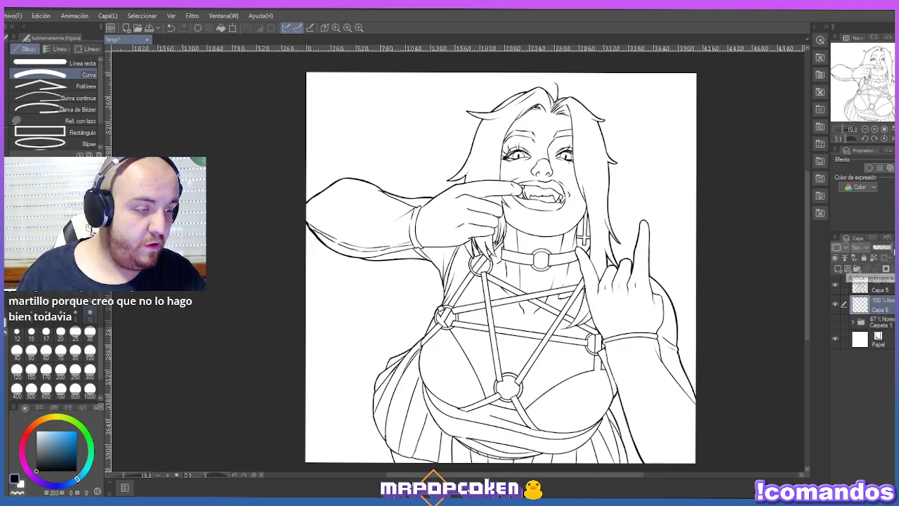
Set the palette colour of the Capa 5 line art layer to black, hex 000000.
{"action": "left_click", "coordinate": [879, 284]}
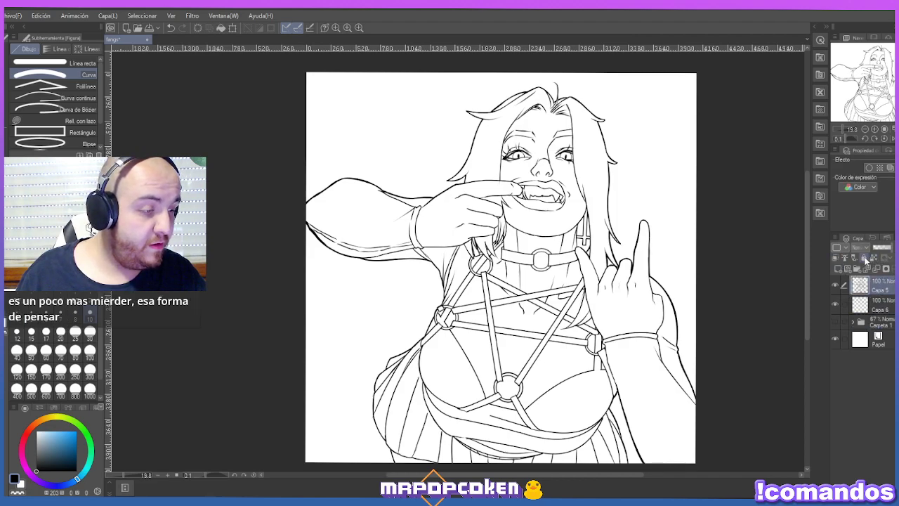
{"action": "left_click", "coordinate": [861, 247]}
{"action": "left_click", "coordinate": [845, 251]}
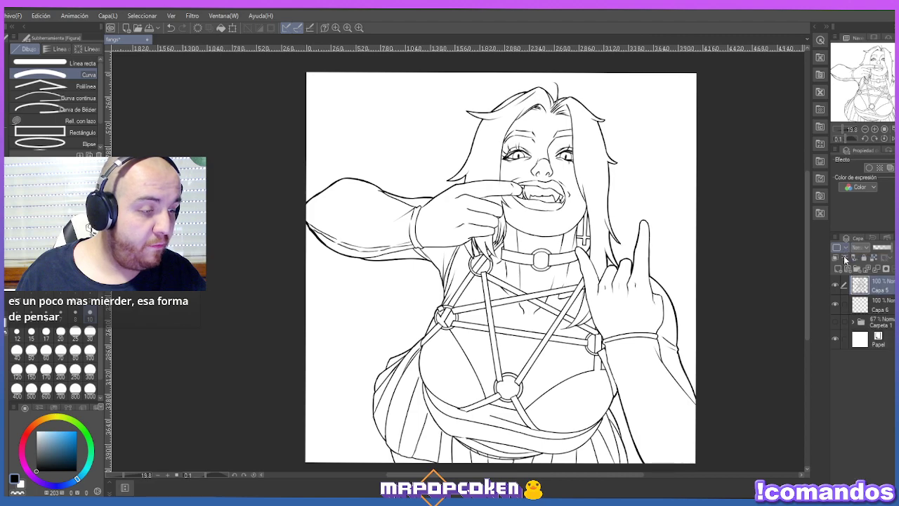
{"action": "left_click", "coordinate": [847, 249]}
{"action": "left_click", "coordinate": [861, 333]}
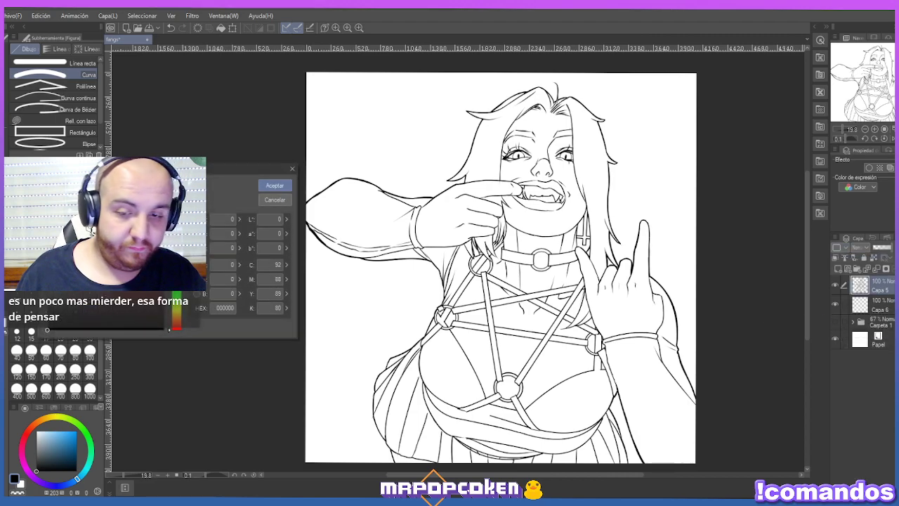
{"action": "left_click", "coordinate": [284, 185]}
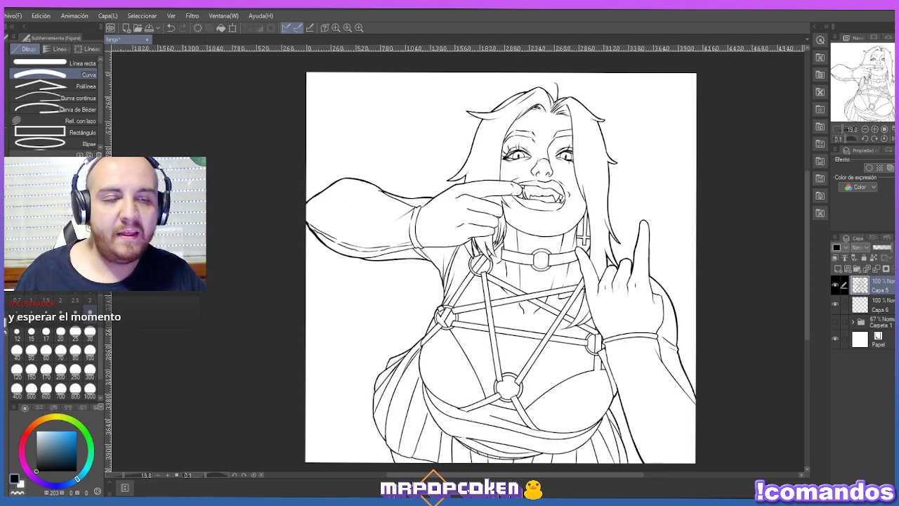
{"action": "scroll", "coordinate": [352, 212], "scroll_direction": "down", "scroll_amount": 1}
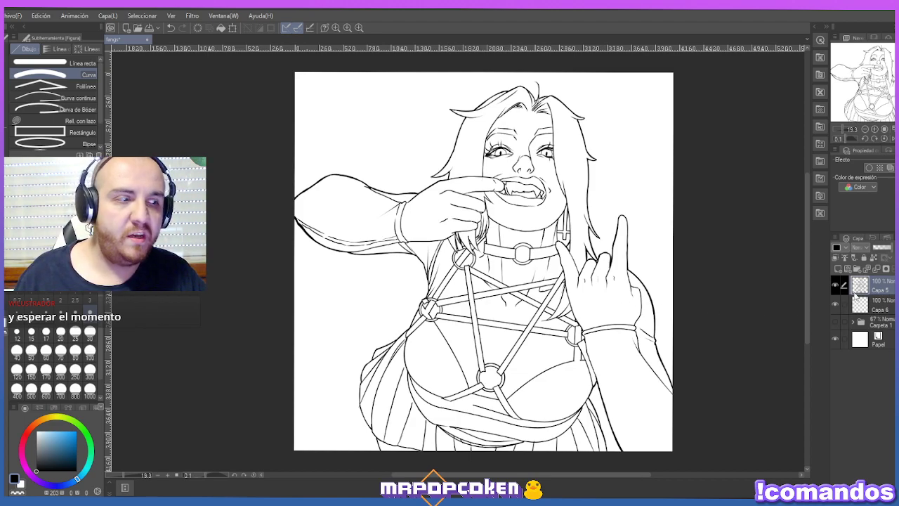
Block in the face and neck with a light orange skin tone on Capa 6 using the Marcador at size 300.
{"action": "left_click", "coordinate": [874, 310]}
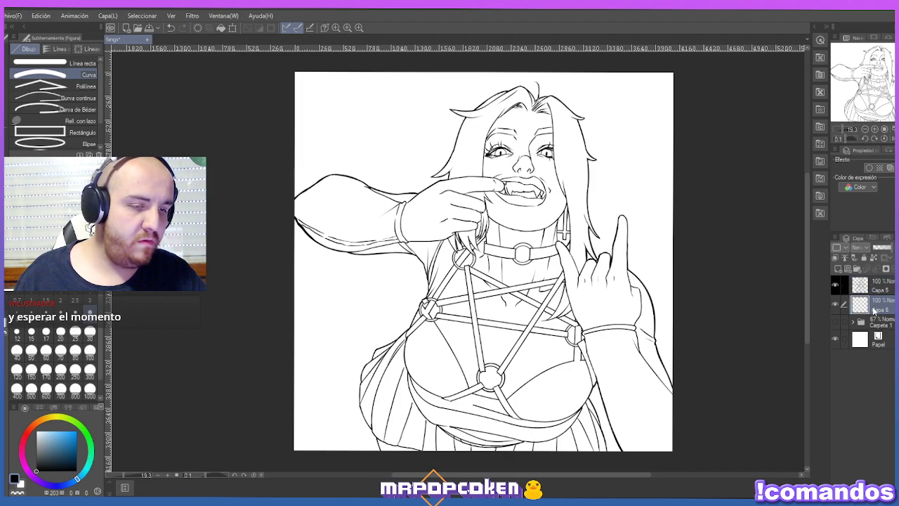
{"action": "key", "text": "p"}
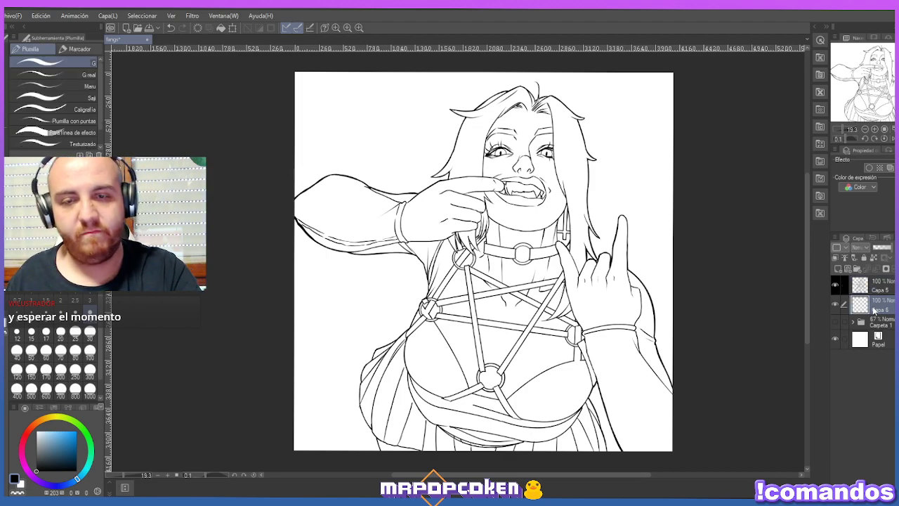
{"action": "left_click", "coordinate": [86, 50]}
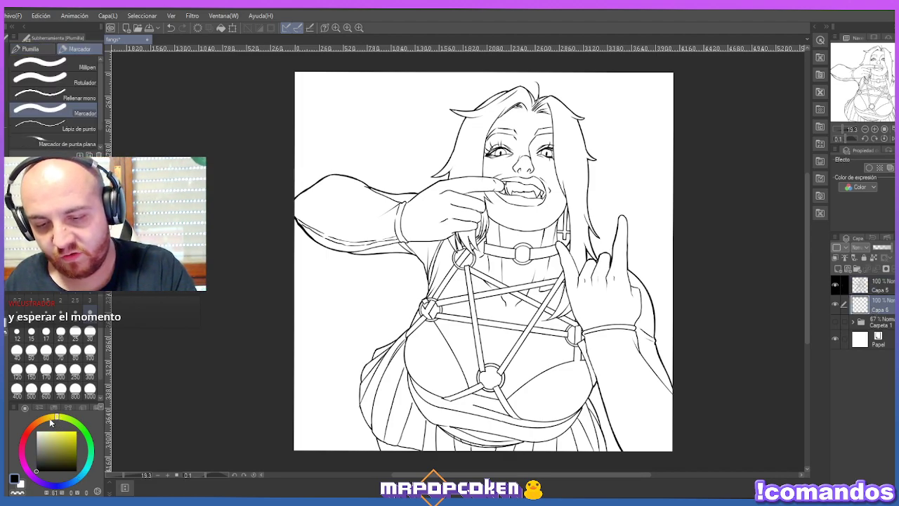
{"action": "left_click", "coordinate": [48, 418]}
{"action": "left_click", "coordinate": [53, 428]}
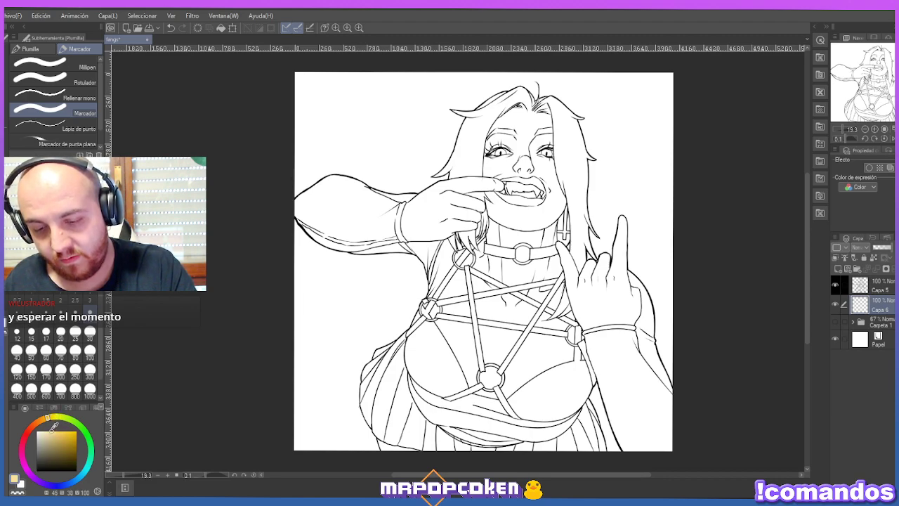
{"action": "left_click", "coordinate": [43, 420]}
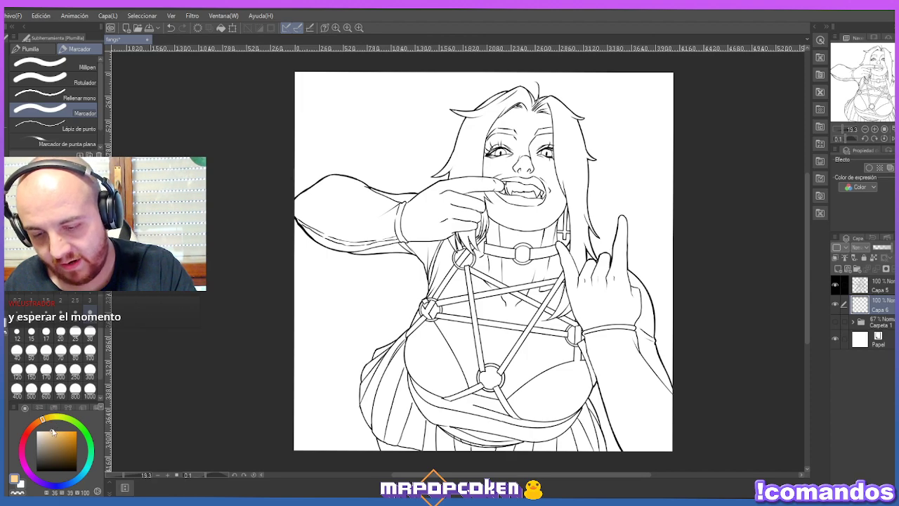
{"action": "left_click", "coordinate": [54, 432]}
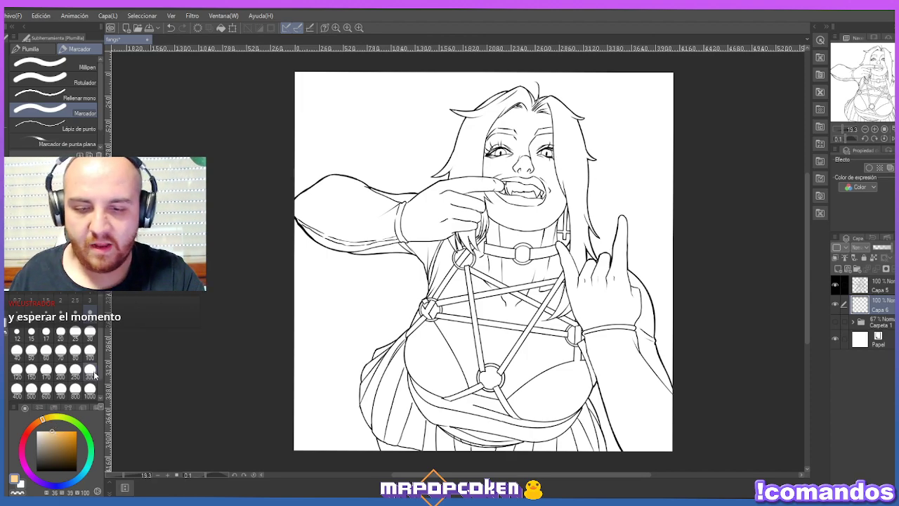
{"action": "mouse_move", "coordinate": [555, 123]}
{"action": "left_mouse_down"}
{"action": "mouse_move", "coordinate": [541, 159]}
{"action": "mouse_move", "coordinate": [529, 125]}
{"action": "mouse_move", "coordinate": [507, 120]}
{"action": "mouse_move", "coordinate": [496, 141]}
{"action": "mouse_move", "coordinate": [492, 176]}
{"action": "mouse_move", "coordinate": [508, 209]}
{"action": "mouse_move", "coordinate": [518, 202]}
{"action": "mouse_move", "coordinate": [530, 215]}
{"action": "mouse_move", "coordinate": [557, 179]}
{"action": "mouse_move", "coordinate": [562, 188]}
{"action": "mouse_move", "coordinate": [510, 220]}
{"action": "mouse_move", "coordinate": [491, 274]}
{"action": "mouse_move", "coordinate": [504, 281]}
{"action": "mouse_move", "coordinate": [540, 247]}
{"action": "mouse_move", "coordinate": [551, 278]}
{"action": "left_mouse_up"}
{"action": "mouse_move", "coordinate": [562, 231]}
{"action": "left_mouse_down"}
{"action": "mouse_move", "coordinate": [545, 271]}
{"action": "mouse_move", "coordinate": [485, 232]}
{"action": "mouse_move", "coordinate": [496, 271]}
{"action": "left_mouse_up"}
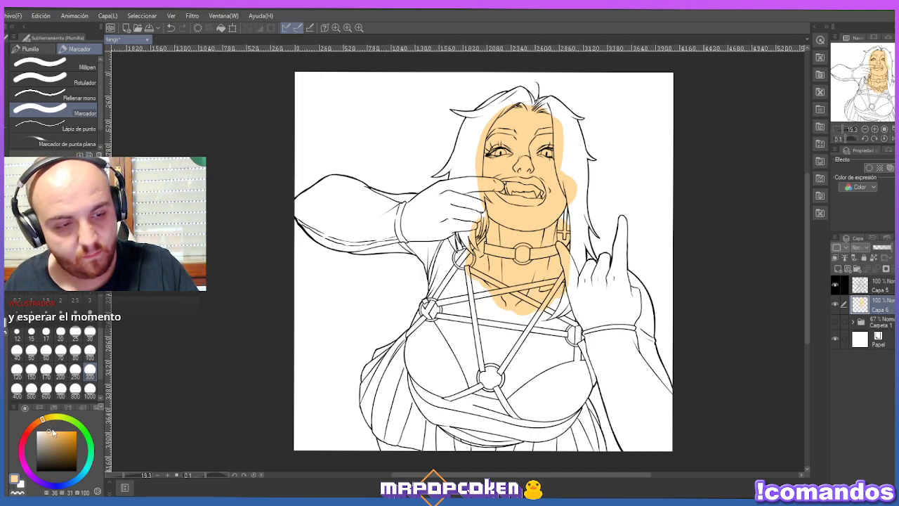
{"action": "key", "text": "g"}
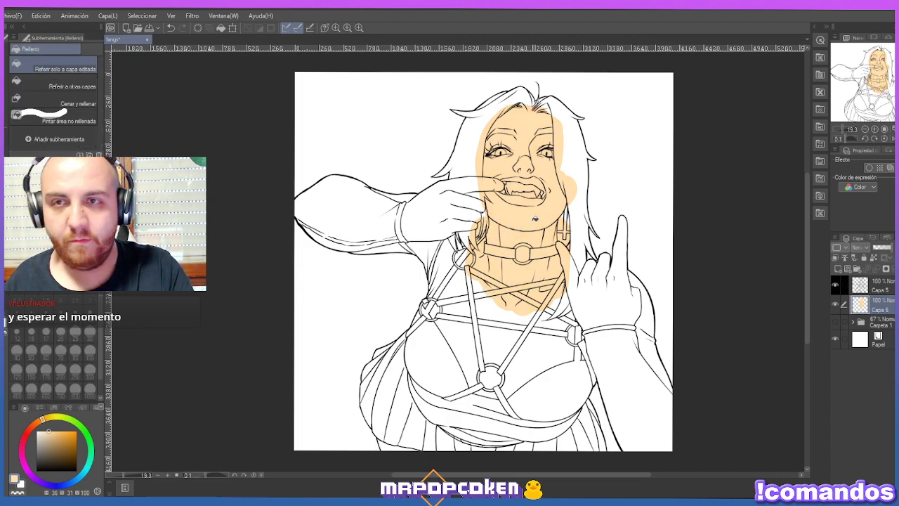
{"action": "key", "text": "g"}
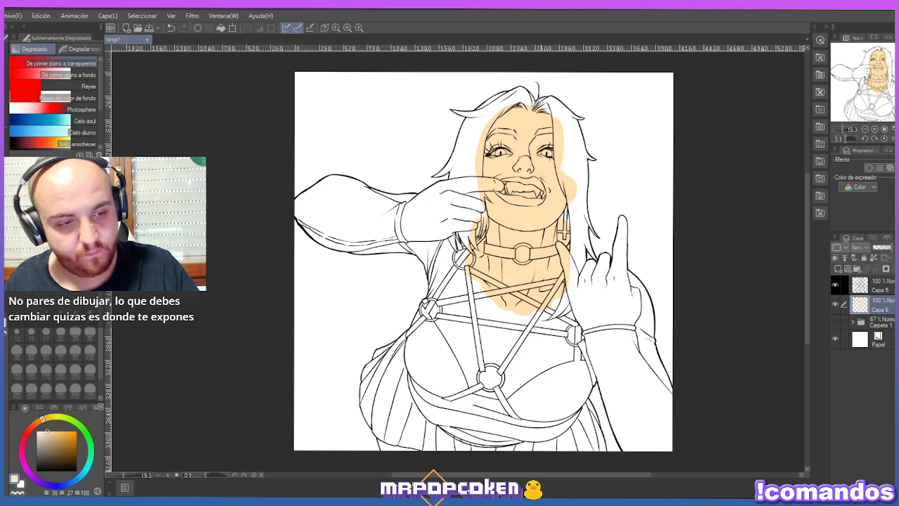
{"action": "key", "text": "g"}
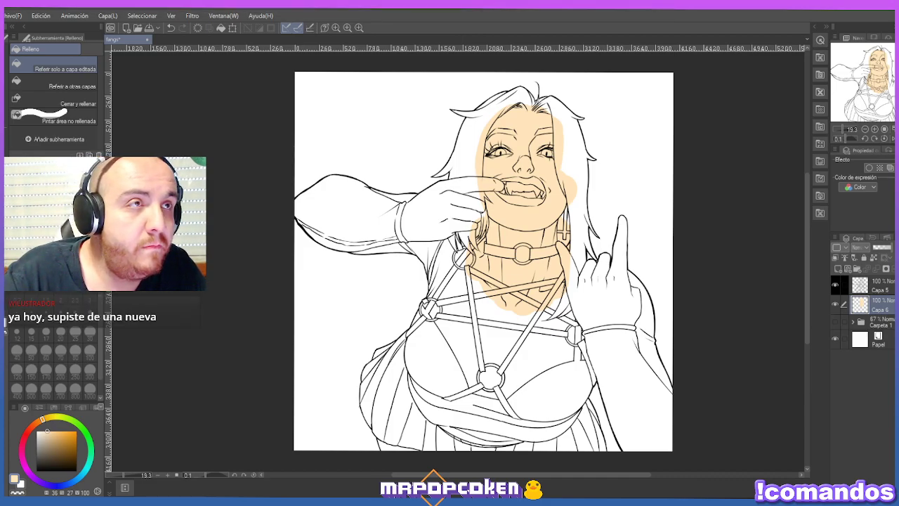
Check the reference photos in the fangs folder in File Explorer, then return to the Clip Studio Paint drawing.
{"action": "key", "text": "alt+Tab"}
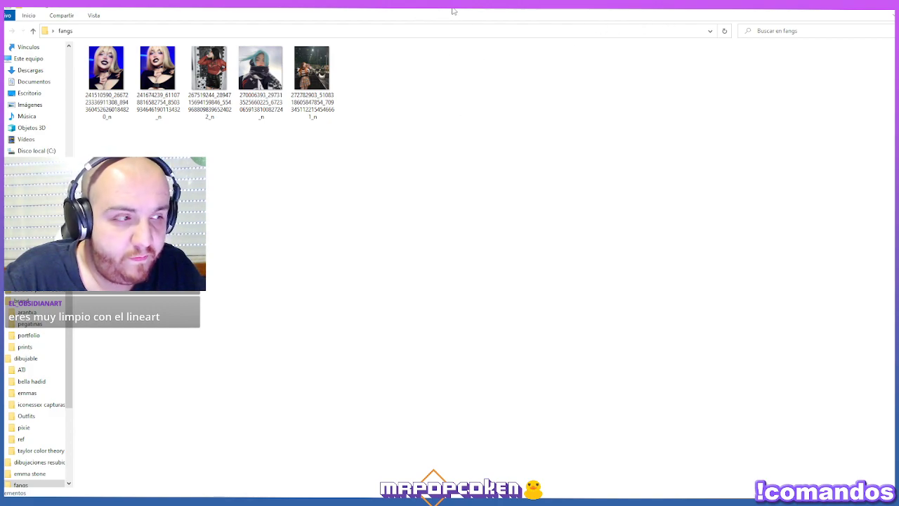
{"action": "mouse_move", "coordinate": [879, 13]}
{"action": "left_mouse_down"}
{"action": "mouse_move", "coordinate": [561, 81]}
{"action": "mouse_move", "coordinate": [580, 90]}
{"action": "left_mouse_up"}
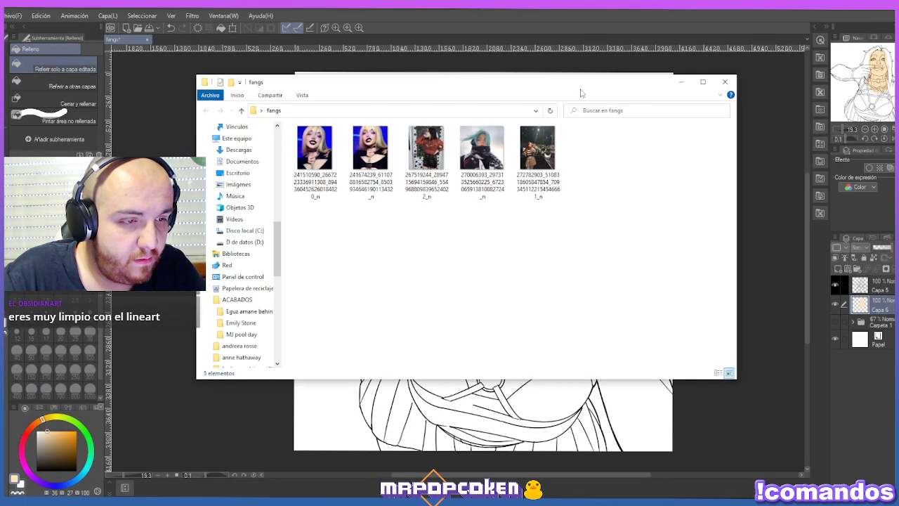
{"action": "key", "text": "alt+Tab"}
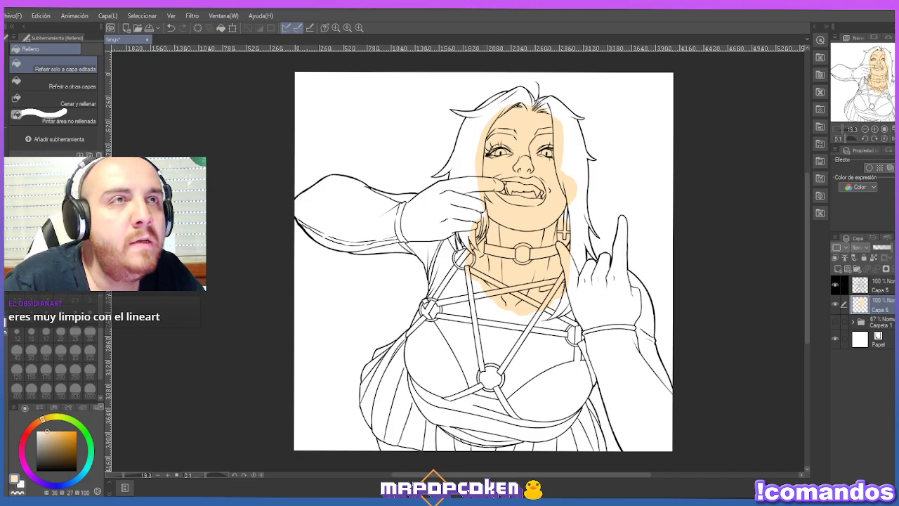
{"action": "key", "text": "alt+Tab"}
{"action": "key", "text": "alt+Tab"}
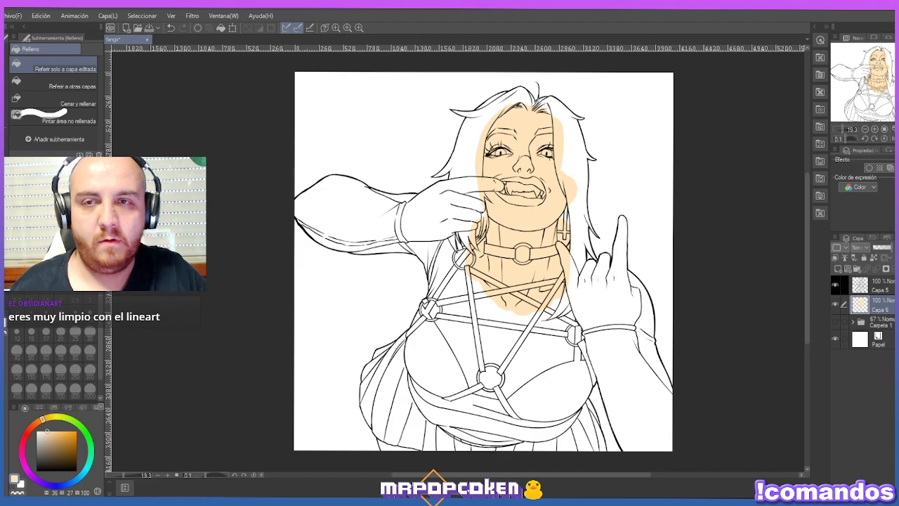
Add a new layer above the Capa 5 line art and ink thin black strands hanging below the choker with the G pen.
{"action": "left_click", "coordinate": [839, 269]}
{"action": "key", "text": "p"}
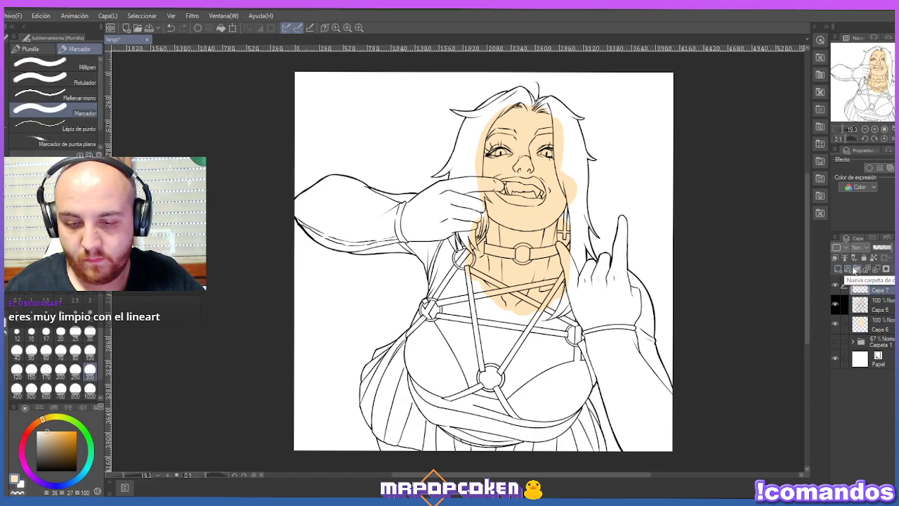
{"action": "key", "text": "x"}
{"action": "key", "text": "p"}
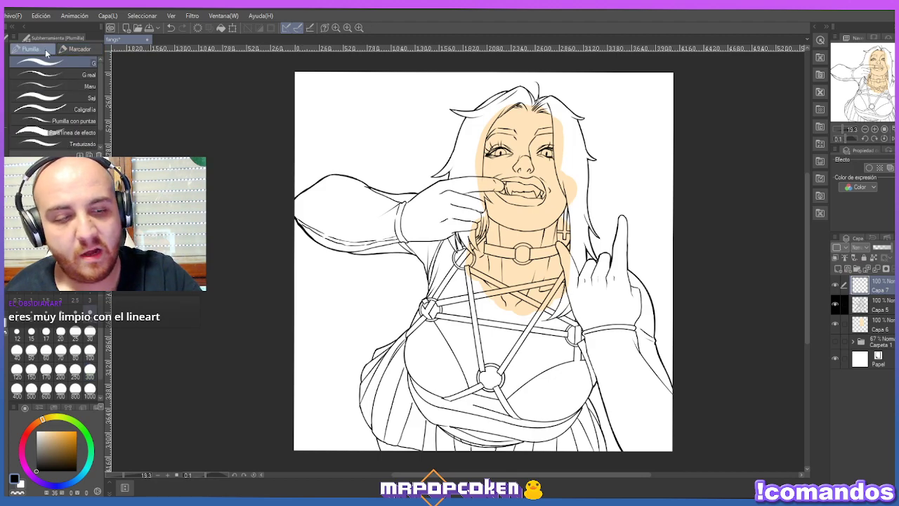
{"action": "scroll", "coordinate": [483, 261], "scroll_direction": "up", "scroll_amount": 2}
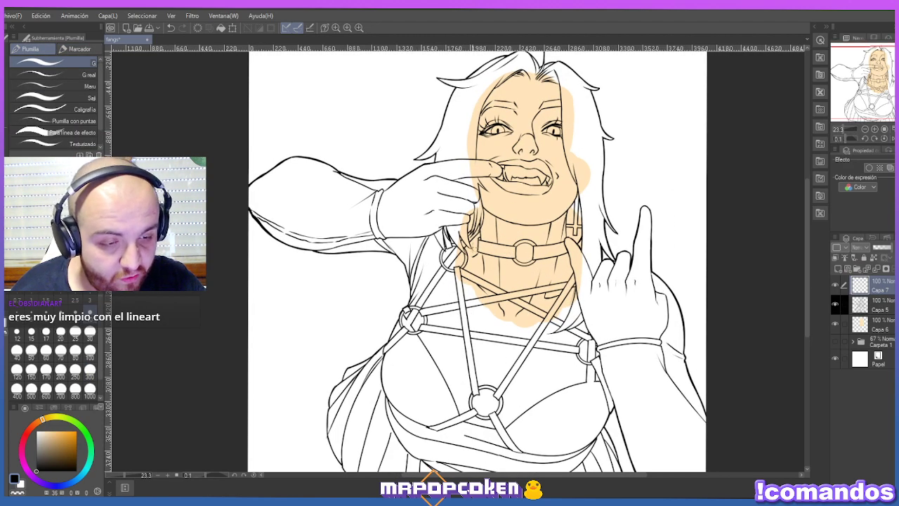
{"action": "mouse_move", "coordinate": [471, 239]}
{"action": "left_mouse_down"}
{"action": "mouse_move", "coordinate": [502, 277]}
{"action": "mouse_move", "coordinate": [538, 279]}
{"action": "mouse_move", "coordinate": [573, 260]}
{"action": "left_mouse_up"}
{"action": "key", "text": "ctrl+z"}
{"action": "key", "text": "ctrl+z"}
{"action": "key", "text": "ctrl+z"}
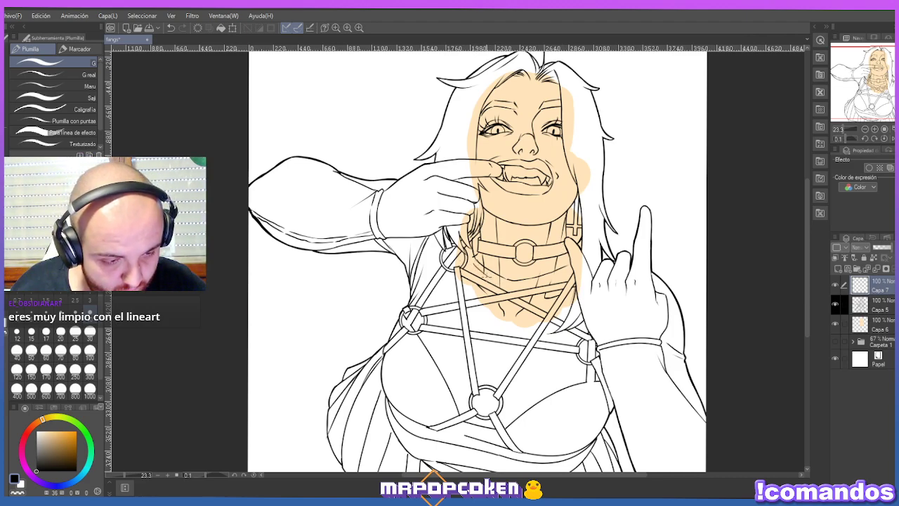
{"action": "key", "text": "ctrl+z"}
Ink more curved strands across the upper chest below the choker, undoing the unsatisfactory strokes.
{"action": "mouse_move", "coordinate": [479, 268]}
{"action": "left_mouse_down"}
{"action": "mouse_move", "coordinate": [512, 287]}
{"action": "mouse_move", "coordinate": [548, 281]}
{"action": "left_mouse_up"}
{"action": "key", "text": "ctrl+z"}
{"action": "left_click_drag", "start_coordinate": [557, 279], "coordinate": [569, 269]}
{"action": "key", "text": "ctrl+z"}
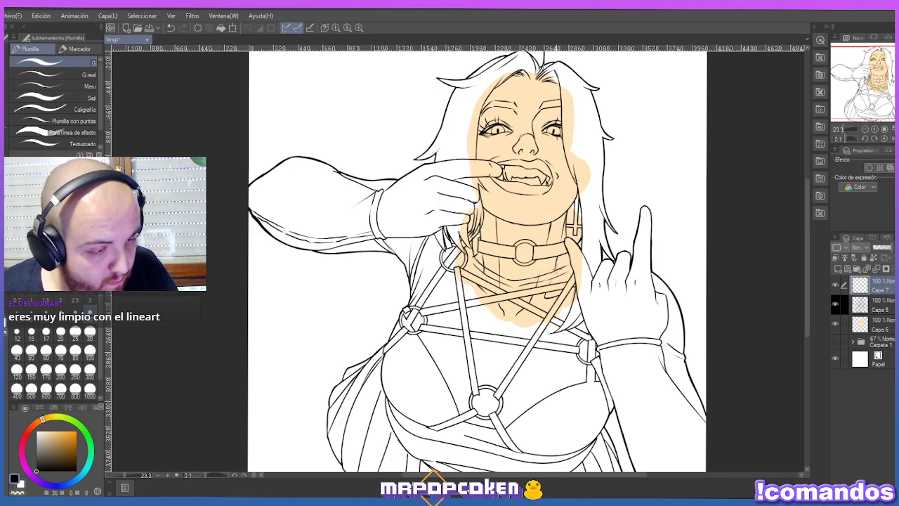
{"action": "key", "text": "e"}
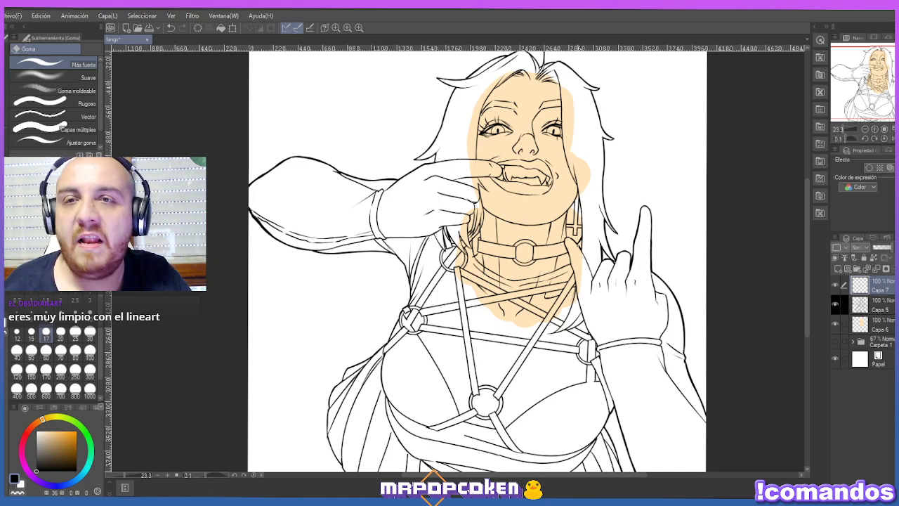
View the whole line art, then close the blonde singer illustration and return to the fangs drawing.
{"action": "left_click", "coordinate": [871, 304]}
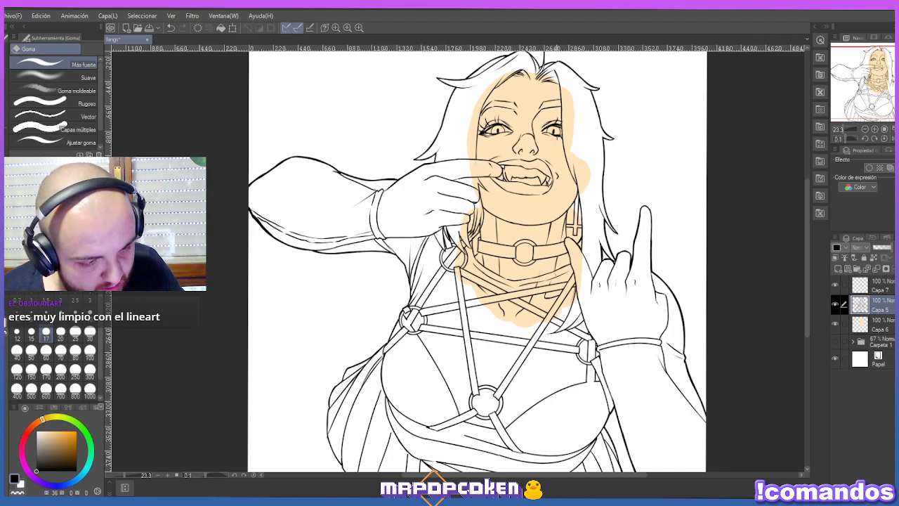
{"action": "scroll", "coordinate": [559, 166], "scroll_direction": "down", "scroll_amount": 2}
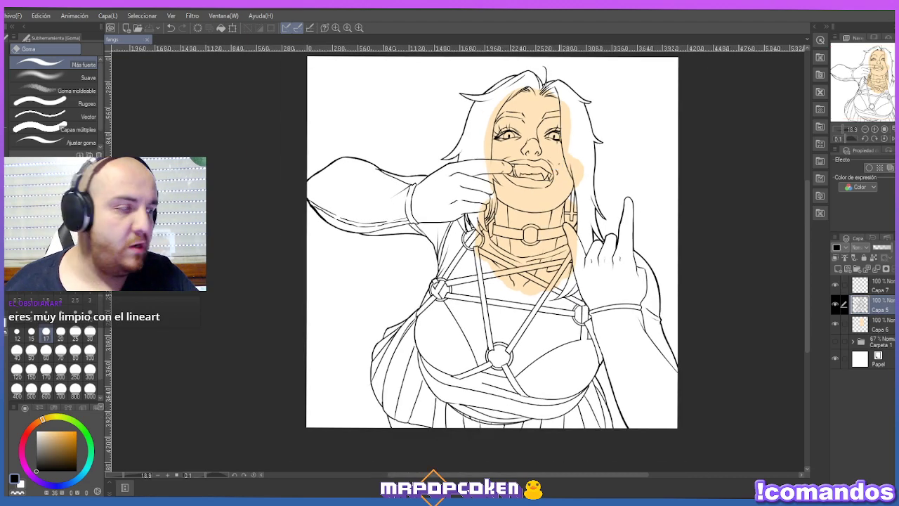
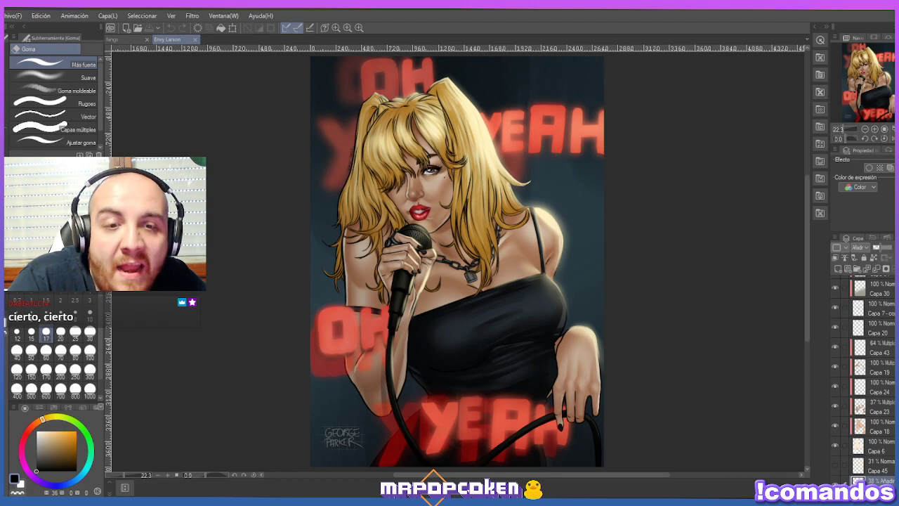
{"action": "left_click", "coordinate": [195, 39]}
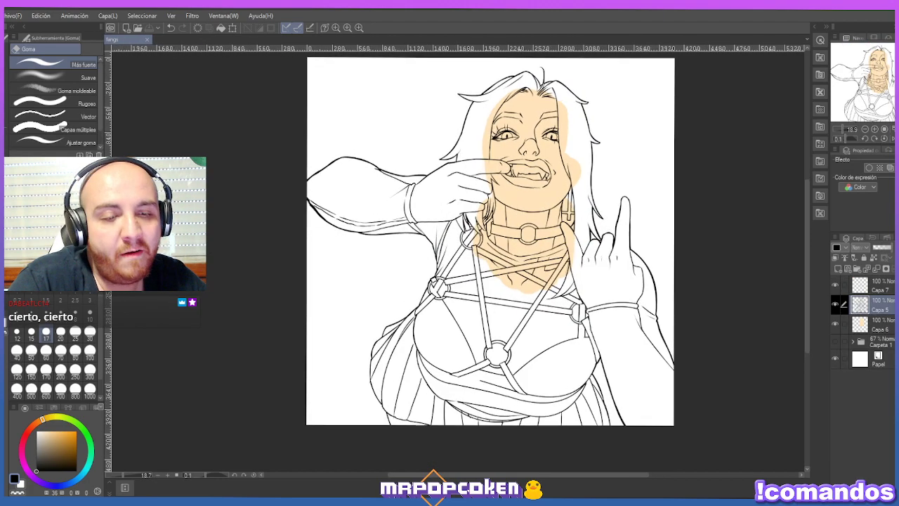
{"action": "key", "text": "ctrl+plus"}
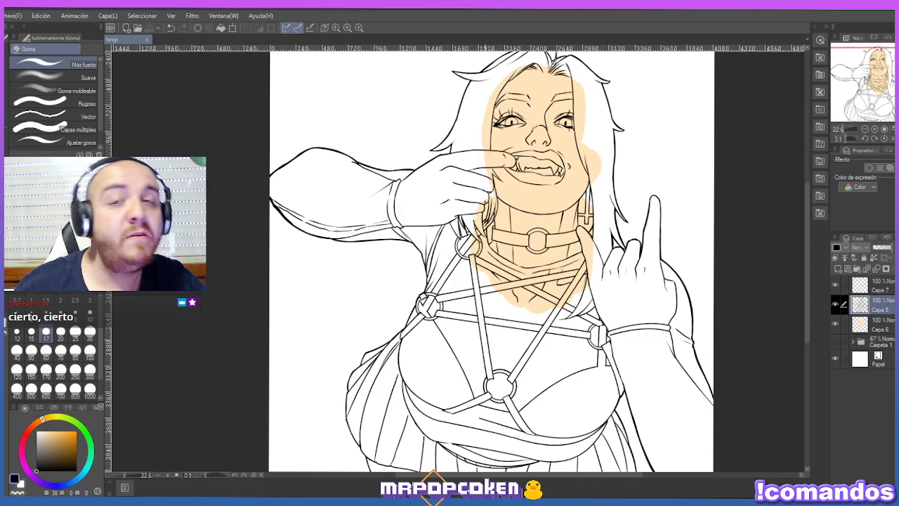
Switch to the Marcador and sample the painted skin tone from the face.
{"action": "key", "text": "p"}
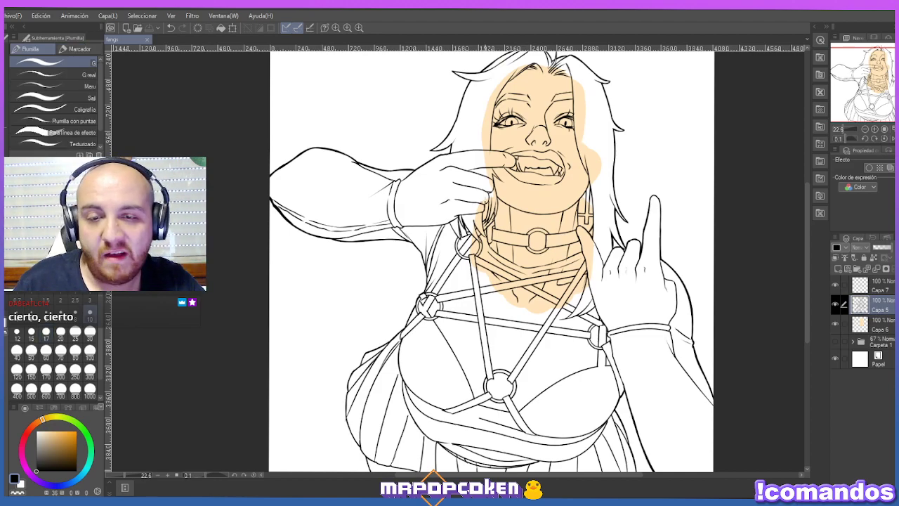
{"action": "key", "text": "p"}
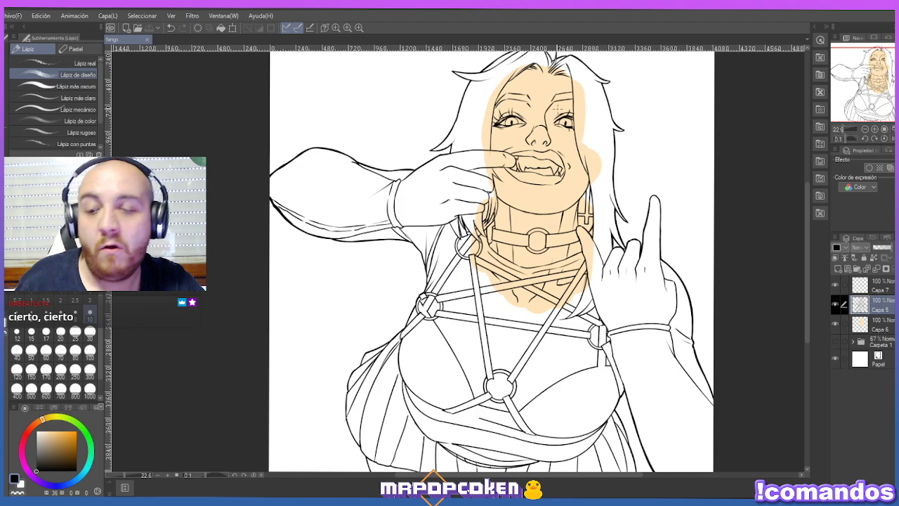
{"action": "key", "text": "p"}
{"action": "key", "text": "p"}
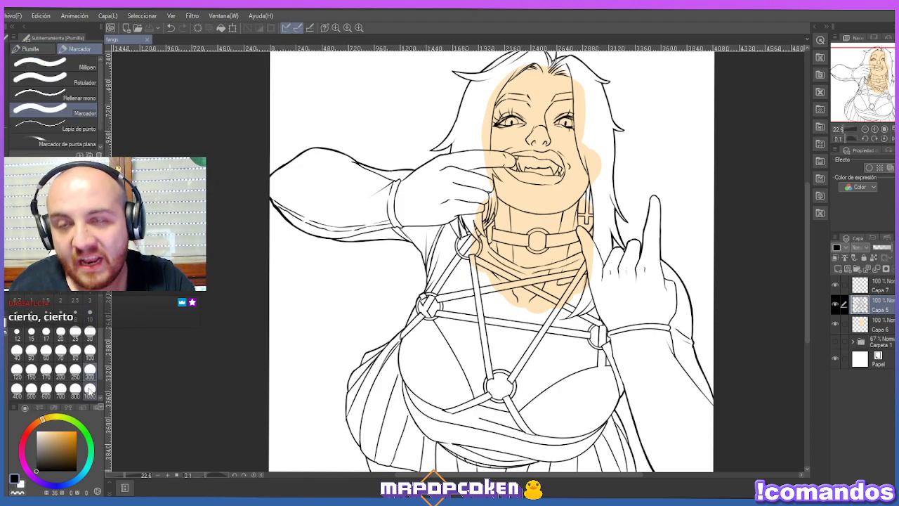
{"action": "left_click", "coordinate": [573, 140], "text": "alt"}
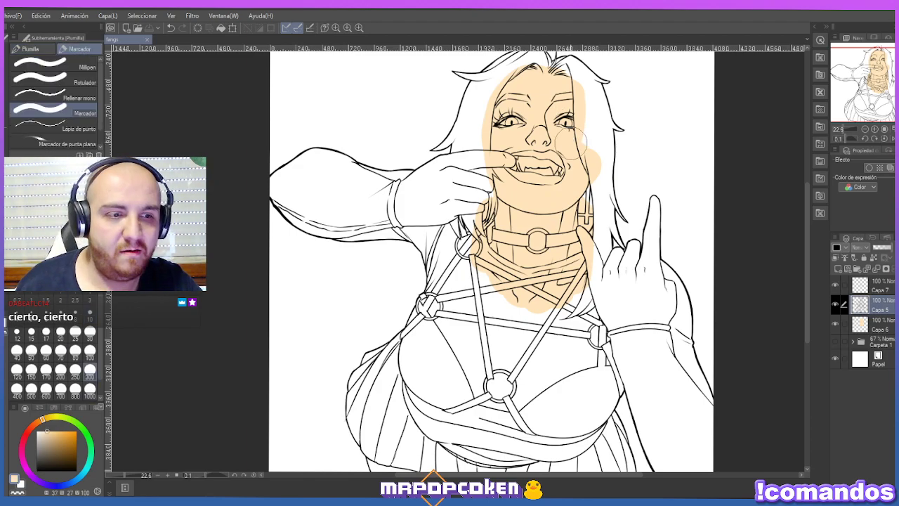
Merge the Capa 7 strands layer with the Capa 5 line art layer.
{"action": "left_click", "coordinate": [879, 327]}
{"action": "left_click", "coordinate": [890, 290]}
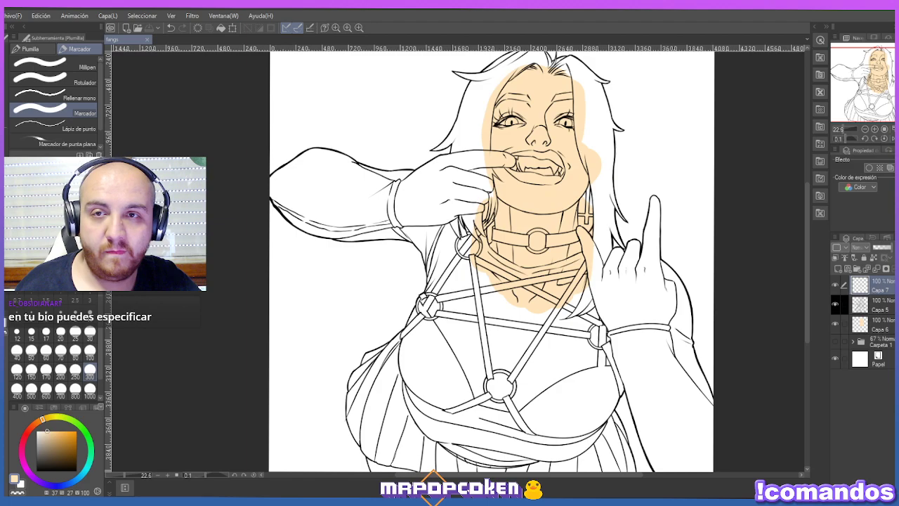
{"action": "right_click", "coordinate": [893, 309]}
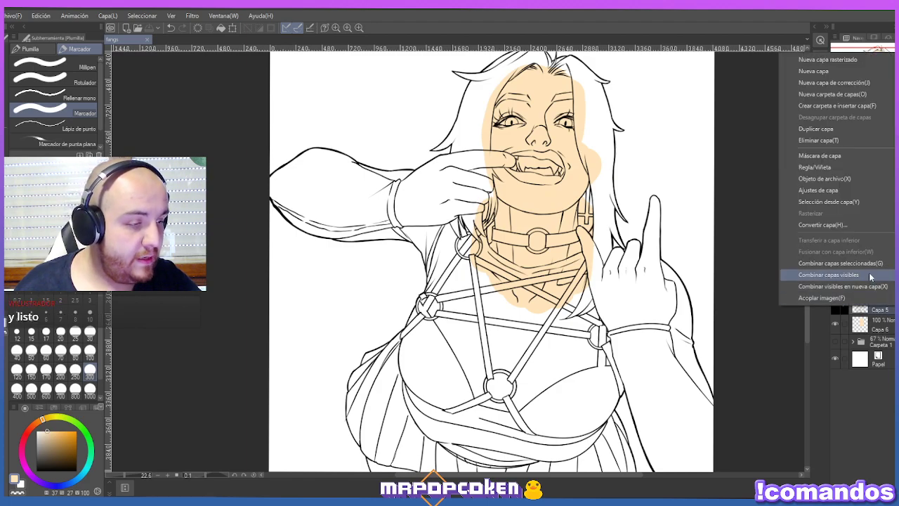
{"action": "left_click", "coordinate": [874, 273]}
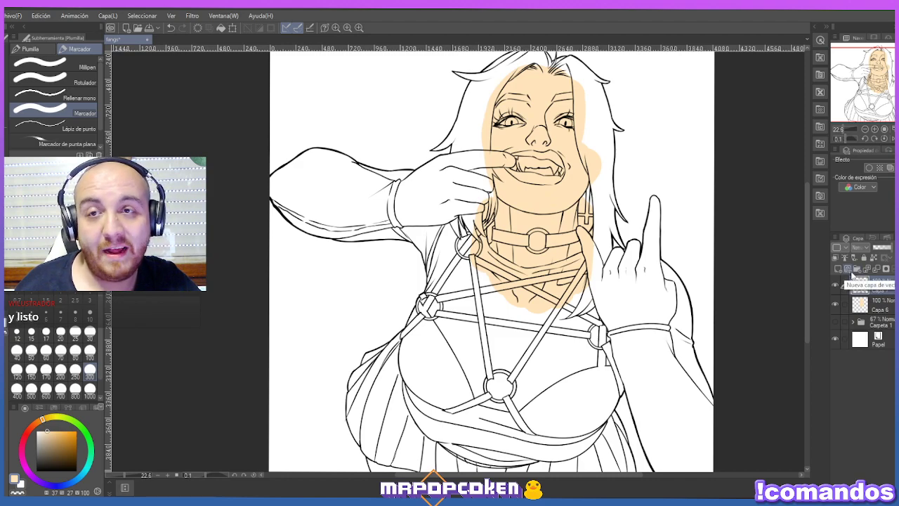
Keep the Capa 7 line art layer in Normal blending and assign it a custom black palette colour, HEX 000000.
{"action": "left_click", "coordinate": [858, 248]}
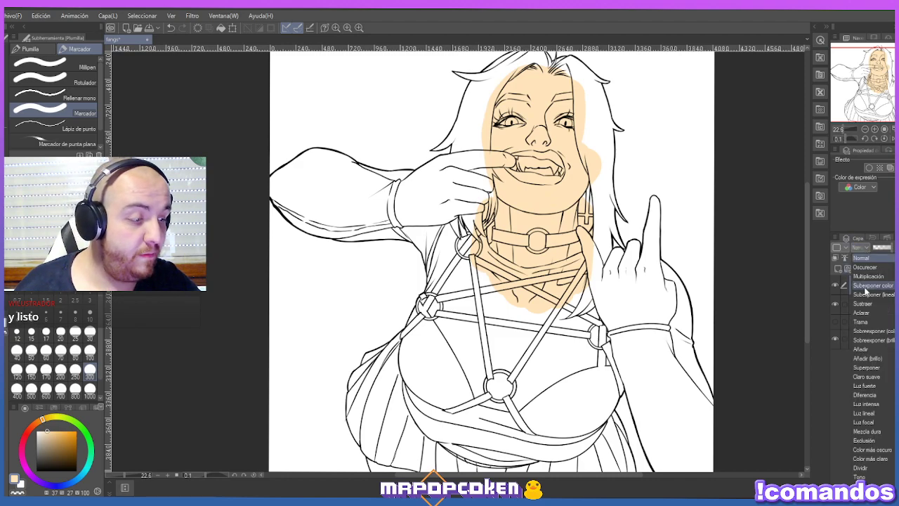
{"action": "left_click", "coordinate": [857, 258]}
{"action": "left_click", "coordinate": [837, 247]}
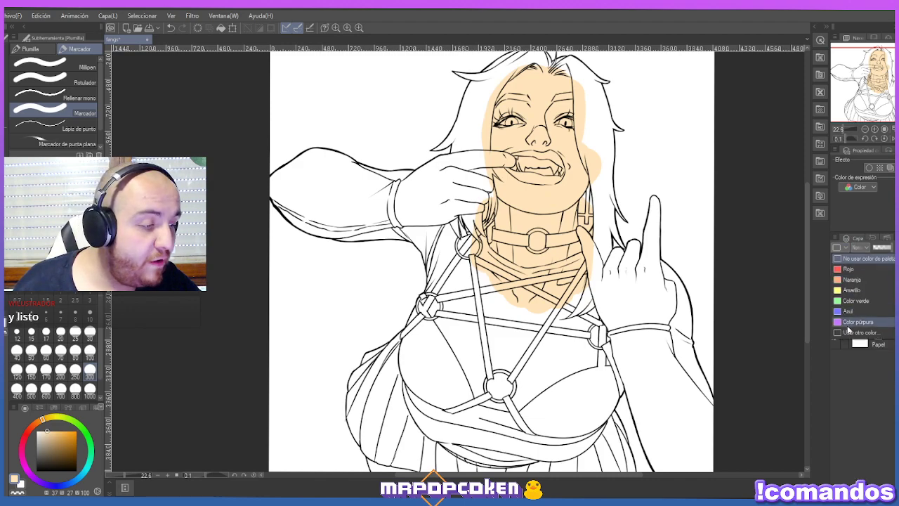
{"action": "left_click", "coordinate": [849, 333]}
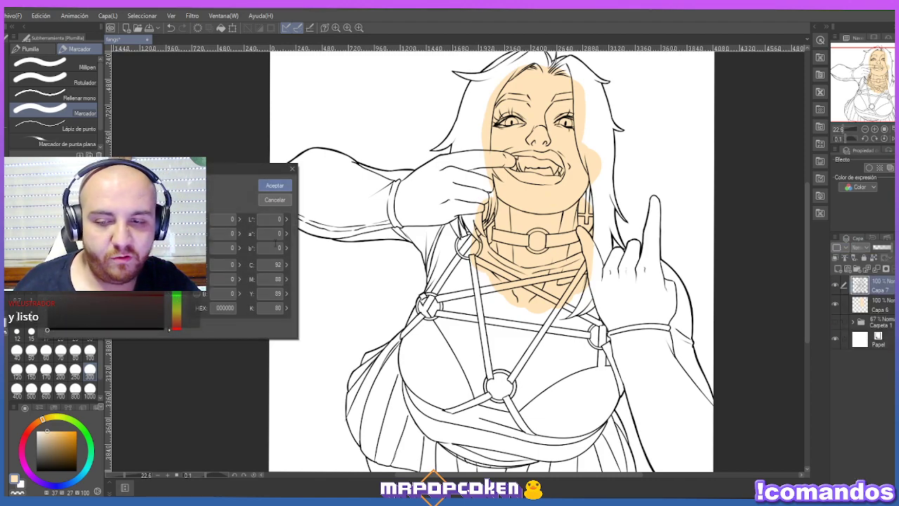
{"action": "left_click", "coordinate": [278, 186]}
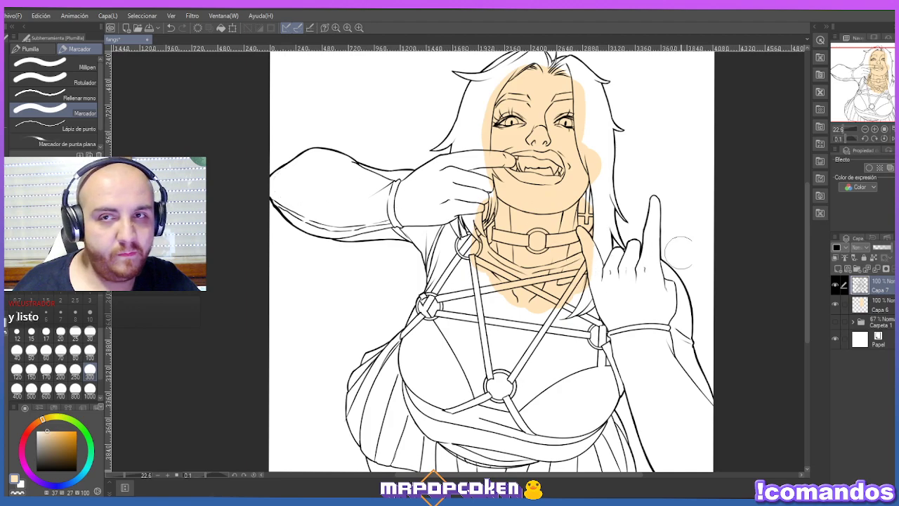
On Capa 6, paint the hand pulling at the mouth in the skin tone with the Marcador at size 100.
{"action": "left_click", "coordinate": [878, 313]}
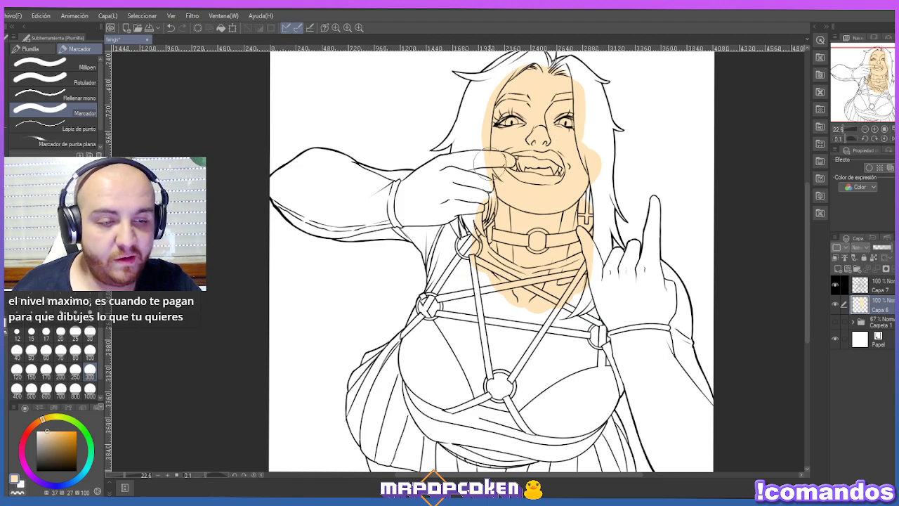
{"action": "left_click", "coordinate": [90, 352]}
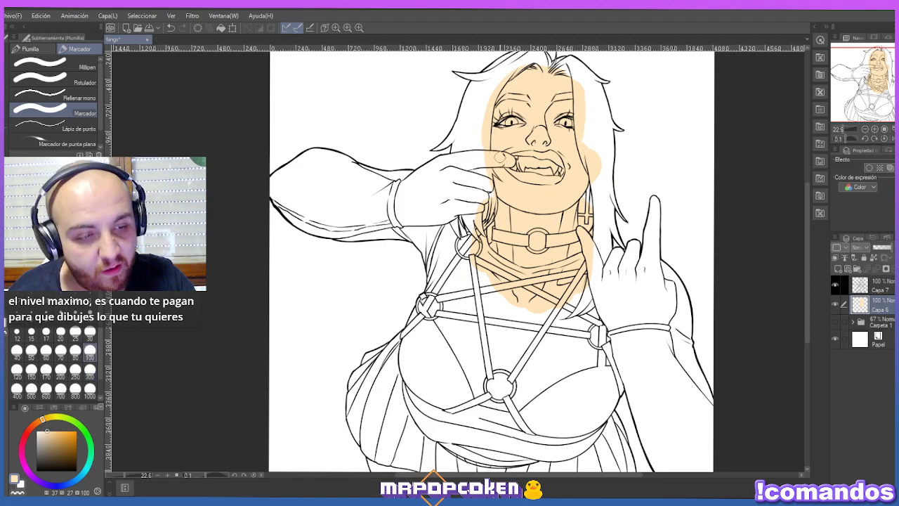
{"action": "mouse_move", "coordinate": [468, 164]}
{"action": "left_mouse_down"}
{"action": "mouse_move", "coordinate": [405, 186]}
{"action": "mouse_move", "coordinate": [404, 219]}
{"action": "mouse_move", "coordinate": [437, 218]}
{"action": "mouse_move", "coordinate": [416, 219]}
{"action": "mouse_move", "coordinate": [471, 199]}
{"action": "mouse_move", "coordinate": [456, 209]}
{"action": "mouse_move", "coordinate": [481, 206]}
{"action": "mouse_move", "coordinate": [484, 190]}
{"action": "mouse_move", "coordinate": [466, 186]}
{"action": "mouse_move", "coordinate": [473, 191]}
{"action": "mouse_move", "coordinate": [443, 184]}
{"action": "mouse_move", "coordinate": [421, 191]}
{"action": "left_mouse_up"}
Set the Marcador to size 300 and fill the chest and the forearm of the hand at the mouth with skin colour.
{"action": "left_click", "coordinate": [90, 374]}
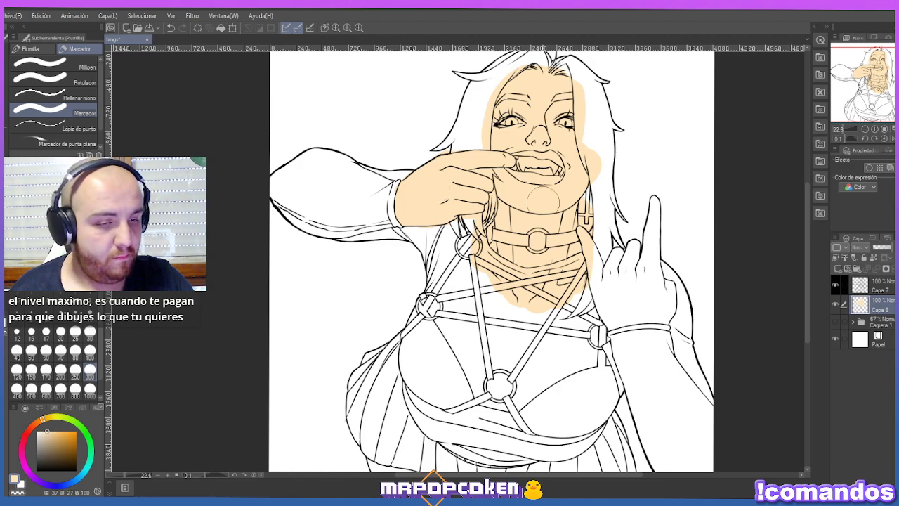
{"action": "mouse_move", "coordinate": [456, 232]}
{"action": "left_mouse_down"}
{"action": "mouse_move", "coordinate": [423, 215]}
{"action": "mouse_move", "coordinate": [421, 225]}
{"action": "mouse_move", "coordinate": [462, 274]}
{"action": "mouse_move", "coordinate": [448, 270]}
{"action": "mouse_move", "coordinate": [445, 295]}
{"action": "mouse_move", "coordinate": [459, 288]}
{"action": "mouse_move", "coordinate": [462, 298]}
{"action": "mouse_move", "coordinate": [476, 281]}
{"action": "mouse_move", "coordinate": [487, 288]}
{"action": "mouse_move", "coordinate": [459, 310]}
{"action": "mouse_move", "coordinate": [469, 348]}
{"action": "mouse_move", "coordinate": [436, 309]}
{"action": "mouse_move", "coordinate": [462, 277]}
{"action": "mouse_move", "coordinate": [478, 344]}
{"action": "mouse_move", "coordinate": [460, 329]}
{"action": "mouse_move", "coordinate": [479, 380]}
{"action": "mouse_move", "coordinate": [522, 404]}
{"action": "mouse_move", "coordinate": [587, 358]}
{"action": "mouse_move", "coordinate": [592, 367]}
{"action": "mouse_move", "coordinate": [594, 324]}
{"action": "mouse_move", "coordinate": [568, 272]}
{"action": "mouse_move", "coordinate": [567, 357]}
{"action": "mouse_move", "coordinate": [543, 371]}
{"action": "mouse_move", "coordinate": [517, 358]}
{"action": "mouse_move", "coordinate": [498, 297]}
{"action": "mouse_move", "coordinate": [495, 365]}
{"action": "left_mouse_up"}
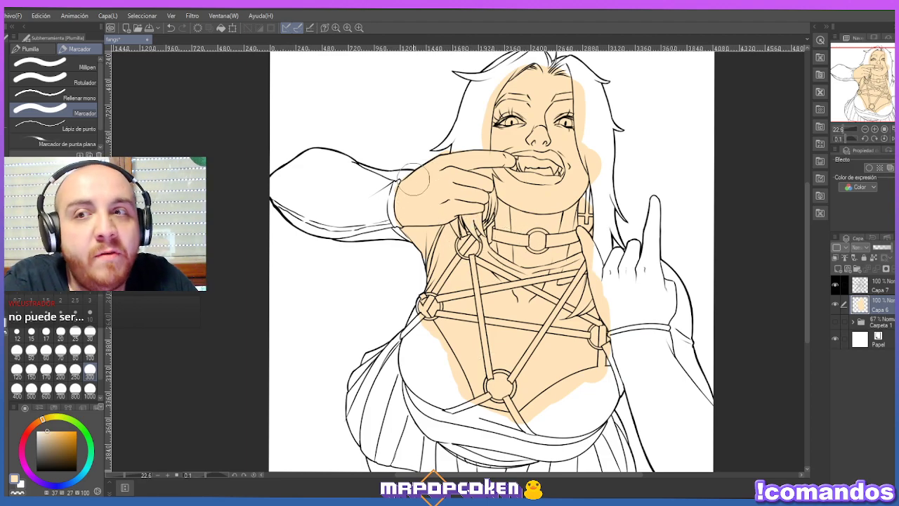
{"action": "mouse_move", "coordinate": [415, 191]}
{"action": "left_mouse_down"}
{"action": "mouse_move", "coordinate": [382, 187]}
{"action": "mouse_move", "coordinate": [402, 195]}
{"action": "mouse_move", "coordinate": [385, 202]}
{"action": "mouse_move", "coordinate": [410, 221]}
{"action": "mouse_move", "coordinate": [399, 223]}
{"action": "mouse_move", "coordinate": [410, 224]}
{"action": "mouse_move", "coordinate": [353, 183]}
{"action": "mouse_move", "coordinate": [382, 188]}
{"action": "mouse_move", "coordinate": [329, 165]}
{"action": "mouse_move", "coordinate": [306, 168]}
{"action": "mouse_move", "coordinate": [279, 187]}
{"action": "mouse_move", "coordinate": [321, 219]}
{"action": "mouse_move", "coordinate": [370, 226]}
{"action": "mouse_move", "coordinate": [381, 218]}
{"action": "mouse_move", "coordinate": [340, 198]}
{"action": "left_mouse_up"}
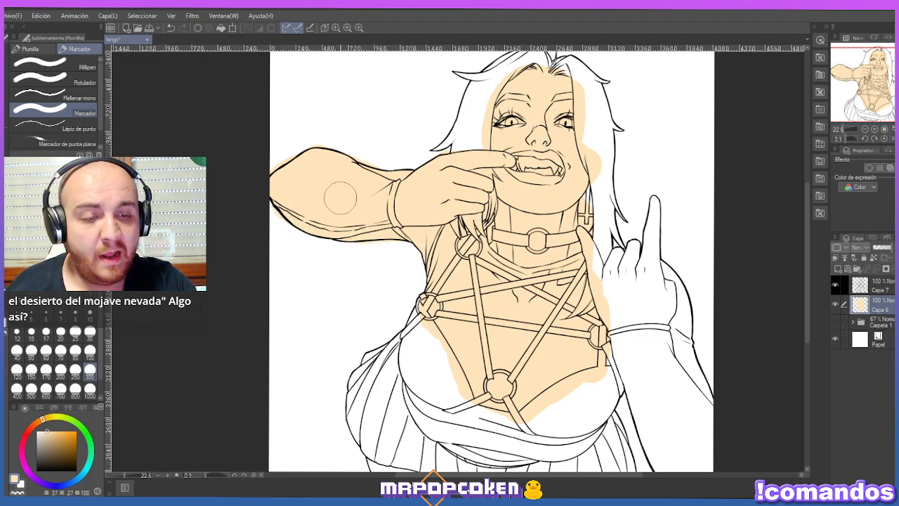
Paint the hand with the raised finger and its wrist in skin colour, reducing the Marcador to size 100 for the fingers.
{"action": "left_click_drag", "start_coordinate": [611, 272], "coordinate": [608, 307]}
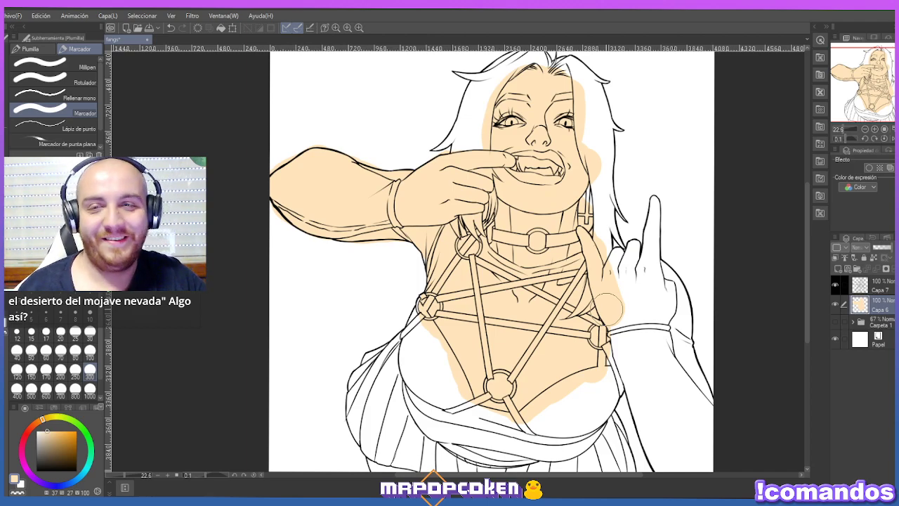
{"action": "mouse_move", "coordinate": [603, 335]}
{"action": "left_mouse_down"}
{"action": "mouse_move", "coordinate": [617, 265]}
{"action": "mouse_move", "coordinate": [628, 274]}
{"action": "left_mouse_up"}
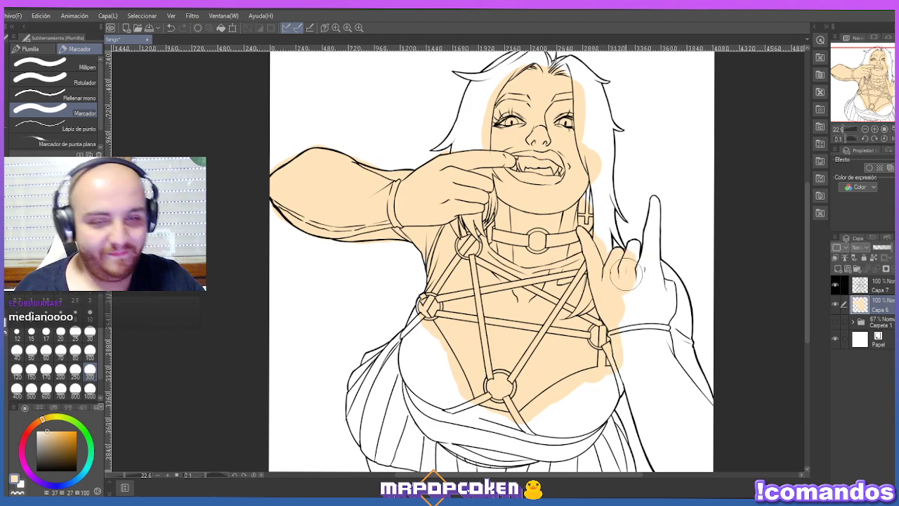
{"action": "left_click", "coordinate": [92, 331]}
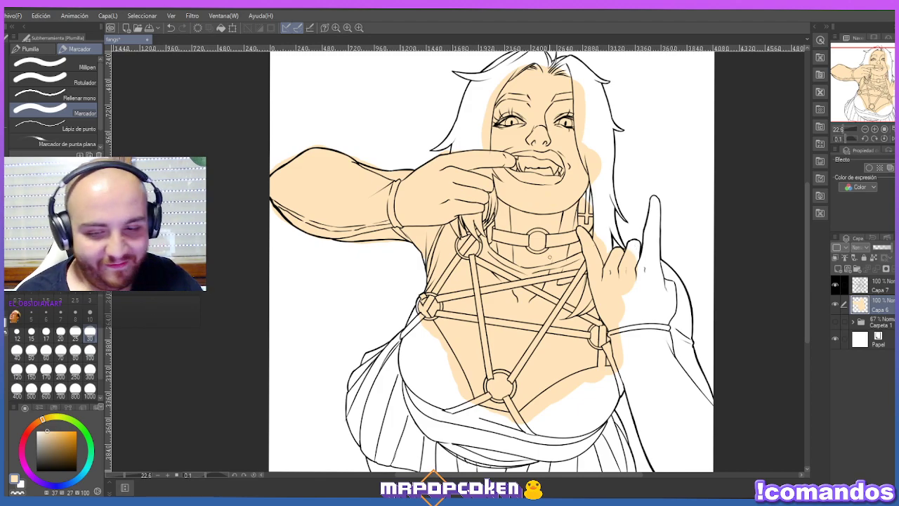
{"action": "left_click", "coordinate": [90, 356]}
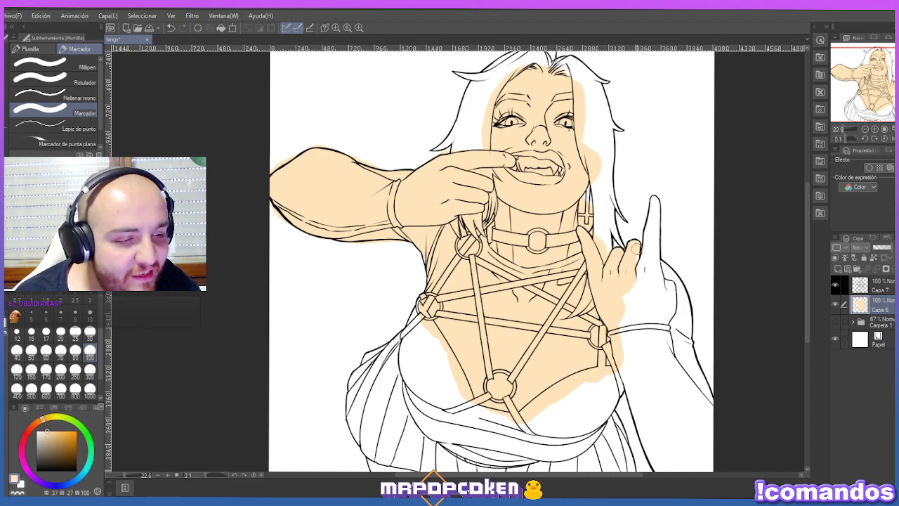
{"action": "mouse_move", "coordinate": [653, 204]}
{"action": "left_mouse_down"}
{"action": "mouse_move", "coordinate": [654, 295]}
{"action": "mouse_move", "coordinate": [642, 270]}
{"action": "mouse_move", "coordinate": [630, 299]}
{"action": "mouse_move", "coordinate": [640, 415]}
{"action": "left_mouse_up"}
Return the Marcador to size 300 and cover the raised-finger arm and its shoulder down to the canvas edge with skin colour.
{"action": "key", "text": "bracketright"}
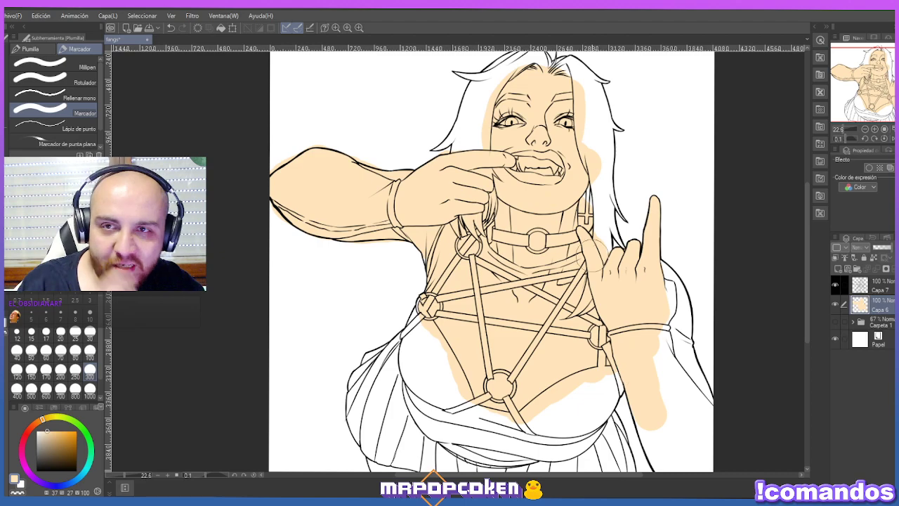
{"action": "scroll", "coordinate": [602, 261], "scroll_direction": "down", "scroll_amount": 1}
{"action": "left_click_drag", "start_coordinate": [643, 362], "coordinate": [665, 453]}
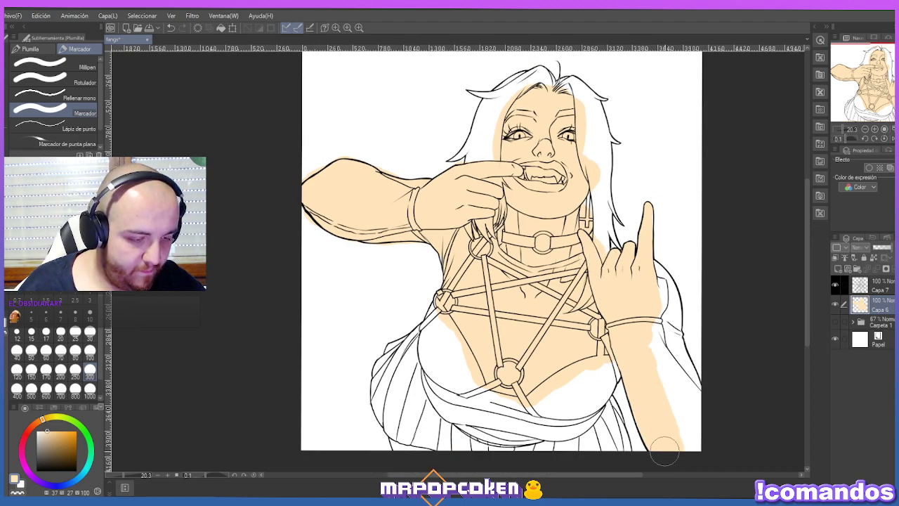
{"action": "mouse_move", "coordinate": [657, 291]}
{"action": "left_mouse_down"}
{"action": "mouse_move", "coordinate": [657, 334]}
{"action": "mouse_move", "coordinate": [695, 429]}
{"action": "left_mouse_up"}
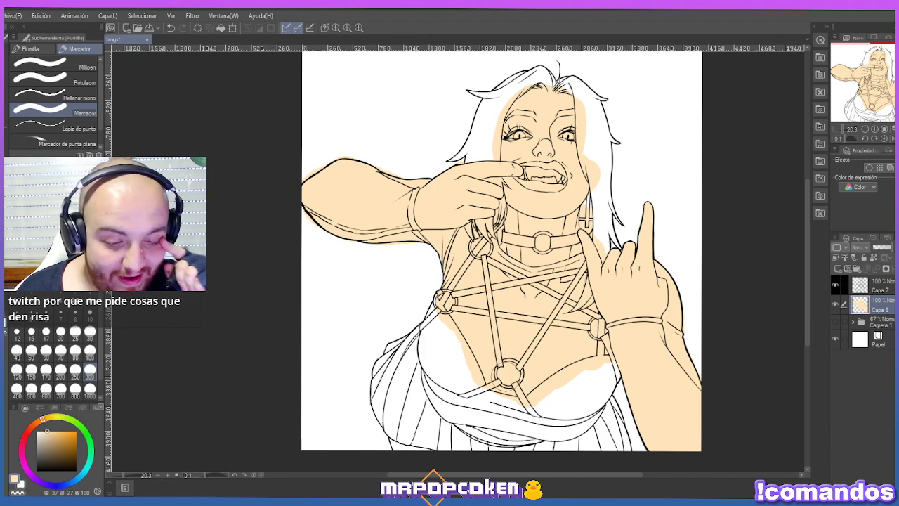
Paint skin colour on the patch of body at the drawing's lower-left hem and beside the face above the pulling hand.
{"action": "mouse_move", "coordinate": [424, 440]}
{"action": "left_mouse_down"}
{"action": "mouse_move", "coordinate": [421, 447]}
{"action": "mouse_move", "coordinate": [406, 433]}
{"action": "mouse_move", "coordinate": [415, 457]}
{"action": "left_mouse_up"}
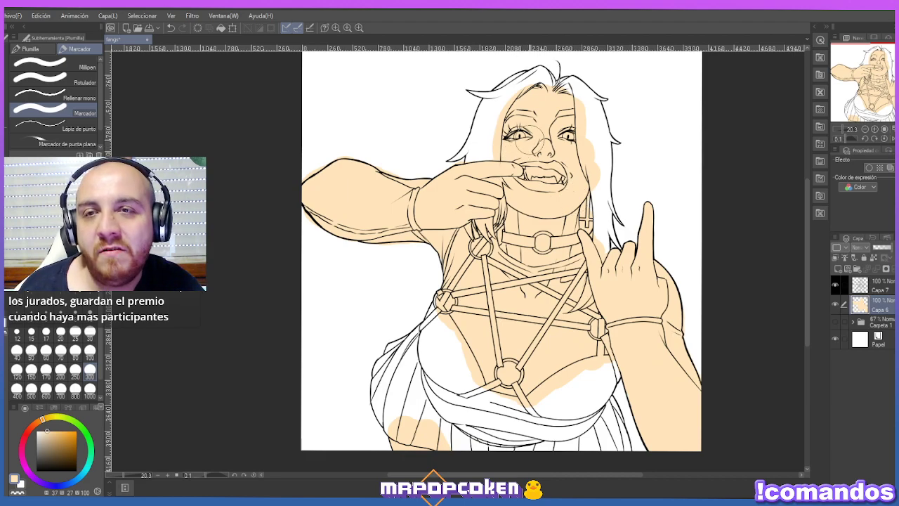
{"action": "left_click_drag", "start_coordinate": [490, 167], "coordinate": [498, 174]}
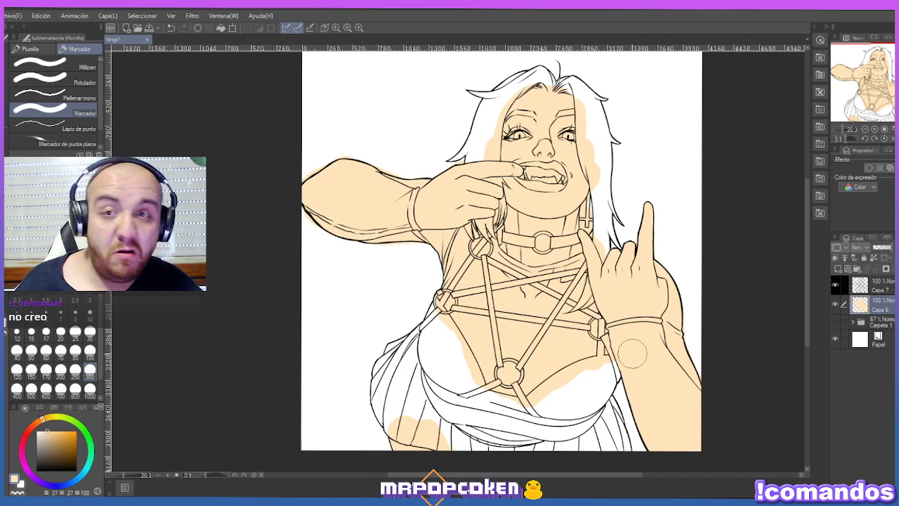
{"action": "mouse_move", "coordinate": [444, 430]}
{"action": "left_mouse_down"}
{"action": "mouse_move", "coordinate": [447, 451]}
{"action": "mouse_move", "coordinate": [415, 446]}
{"action": "mouse_move", "coordinate": [415, 436]}
{"action": "left_mouse_up"}
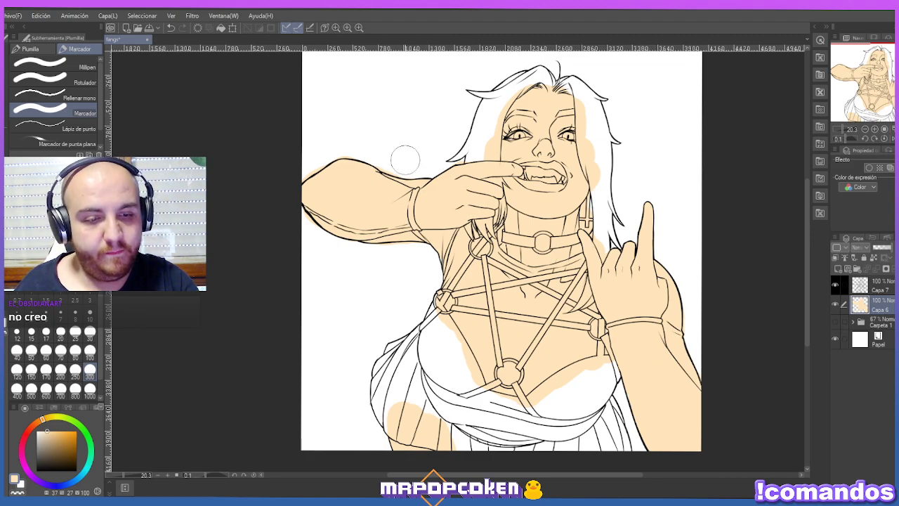
Hide the Papel layer, add a new layer just above it and fill it with dark brown as a contrasting background.
{"action": "scroll", "coordinate": [402, 162], "scroll_direction": "up", "scroll_amount": 1}
{"action": "left_click", "coordinate": [836, 340]}
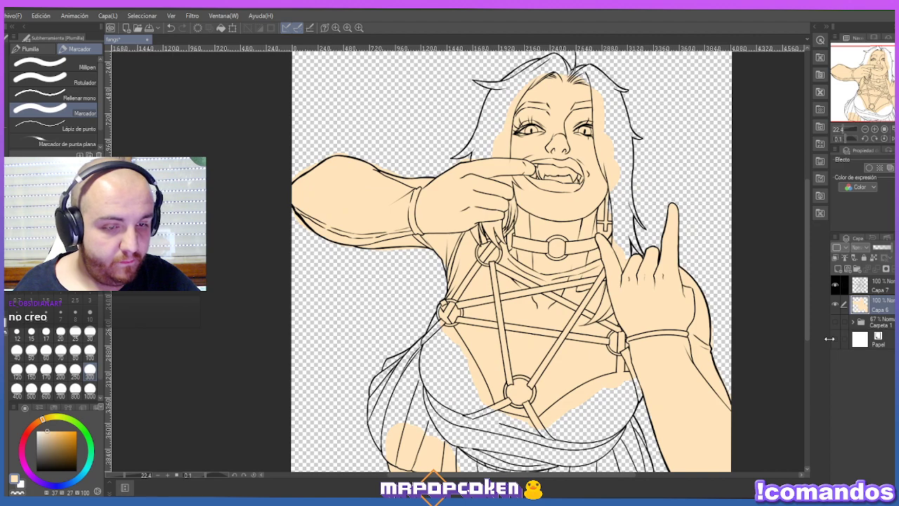
{"action": "left_click", "coordinate": [868, 345]}
{"action": "left_click", "coordinate": [838, 269]}
{"action": "left_click_drag", "start_coordinate": [34, 473], "coordinate": [57, 457]}
{"action": "key", "text": "g"}
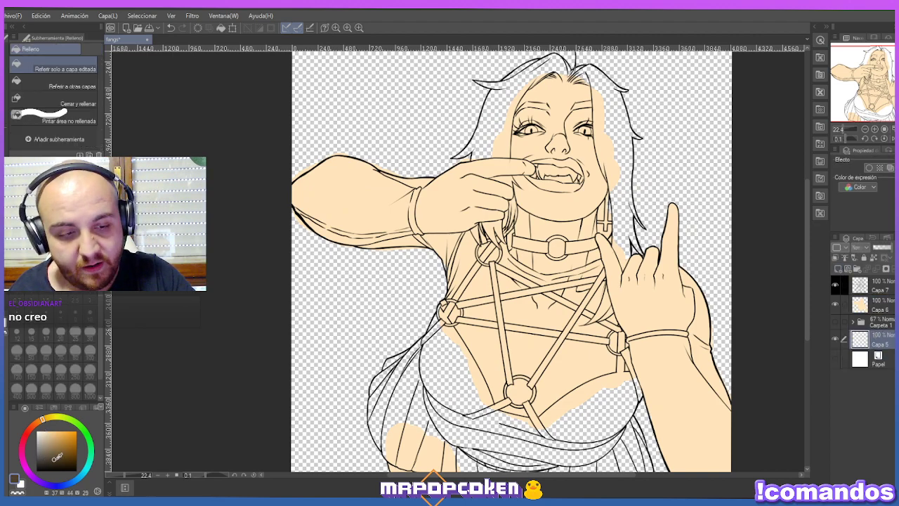
{"action": "left_click", "coordinate": [421, 286]}
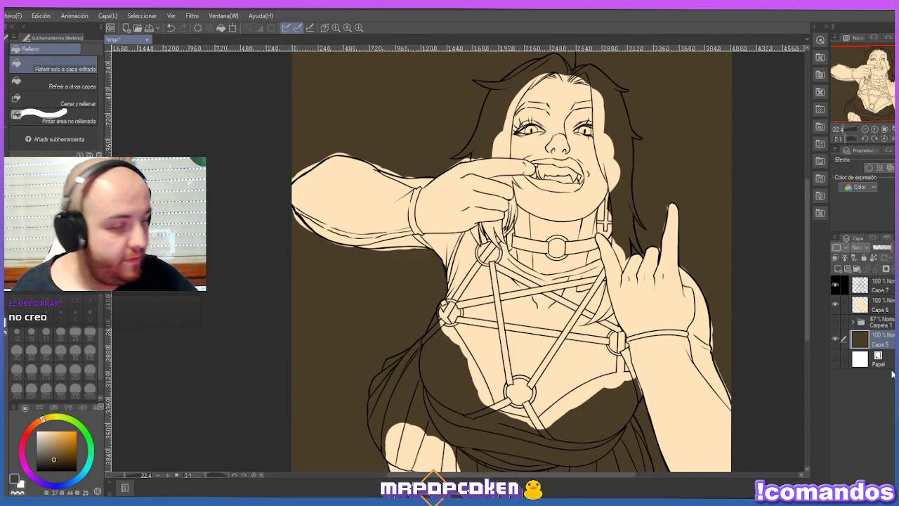
On Capa 6, erase the skin colour spilling outside the forearm beside the mouth, using the Más fuerte eraser at size 30.
{"action": "left_click", "coordinate": [886, 309]}
{"action": "key", "text": "e"}
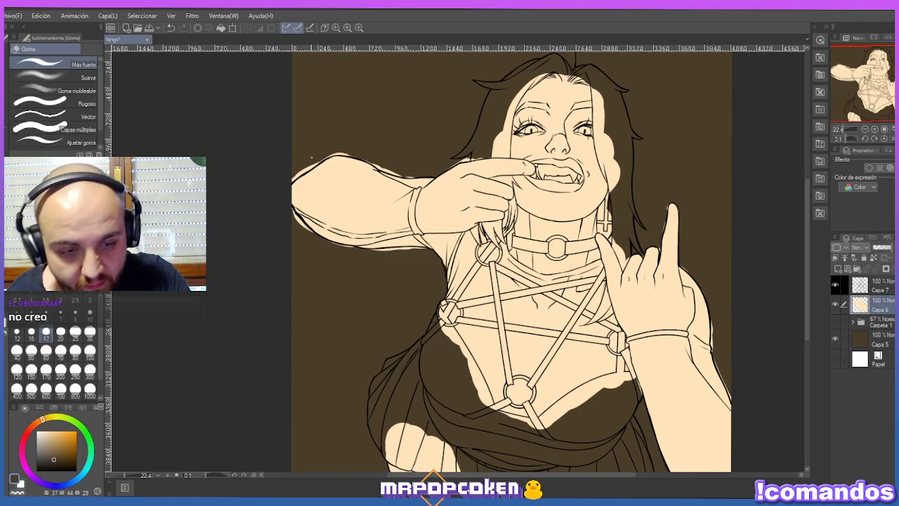
{"action": "left_click", "coordinate": [90, 333]}
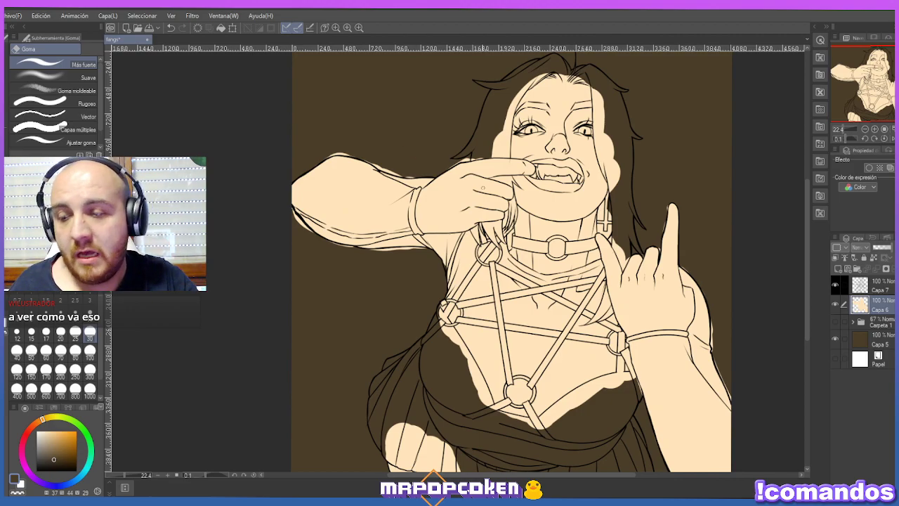
{"action": "key", "text": "shift+space"}
{"action": "mouse_move", "coordinate": [411, 145]}
{"action": "left_mouse_down"}
{"action": "mouse_move", "coordinate": [448, 139]}
{"action": "mouse_move", "coordinate": [521, 163]}
{"action": "mouse_move", "coordinate": [551, 194]}
{"action": "mouse_move", "coordinate": [534, 162]}
{"action": "left_mouse_up"}
{"action": "scroll", "coordinate": [515, 90], "scroll_direction": "up", "scroll_amount": 2}
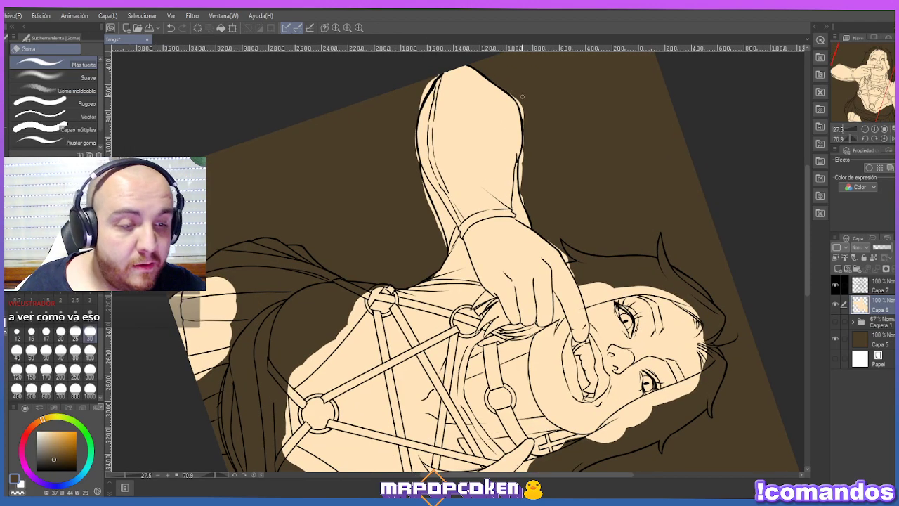
{"action": "left_click_drag", "start_coordinate": [806, 202], "coordinate": [805, 192]}
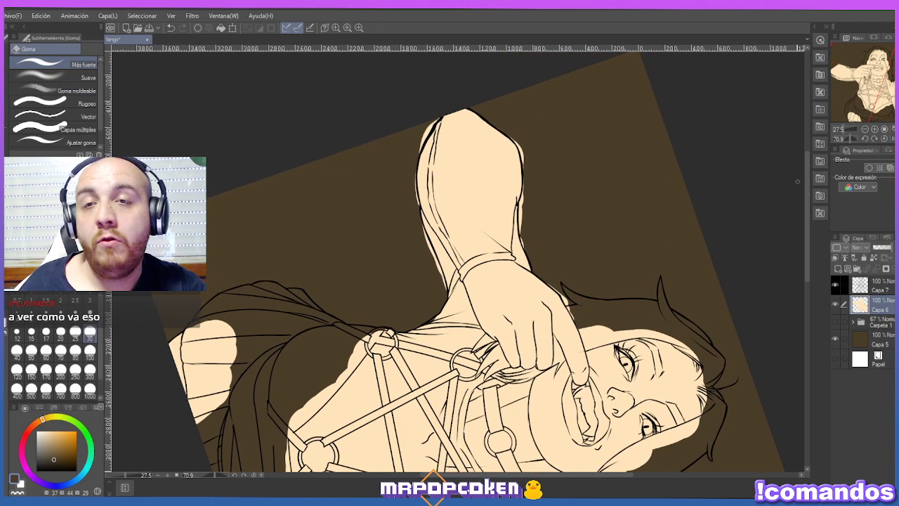
{"action": "left_click_drag", "start_coordinate": [494, 124], "coordinate": [513, 140]}
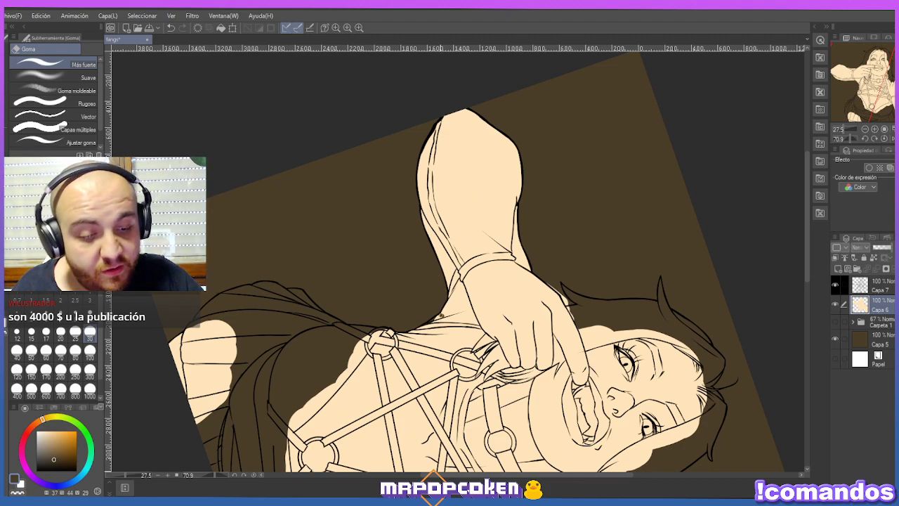
Undo the wrongly coloured Marcador stroke at the armpit, sample the skin tone and fill the gap there.
{"action": "key", "text": "p"}
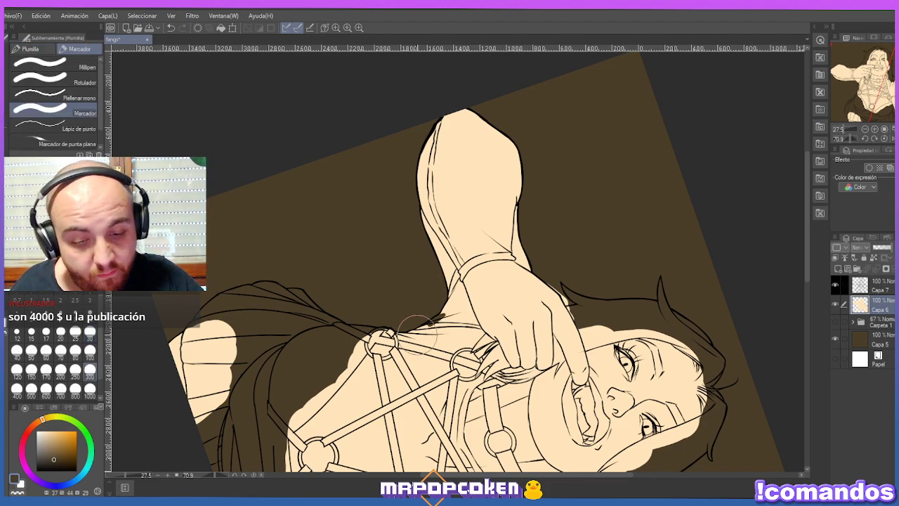
{"action": "left_click_drag", "start_coordinate": [450, 315], "coordinate": [409, 335]}
{"action": "key", "text": "ctrl+z"}
{"action": "left_click", "coordinate": [460, 307], "text": "alt"}
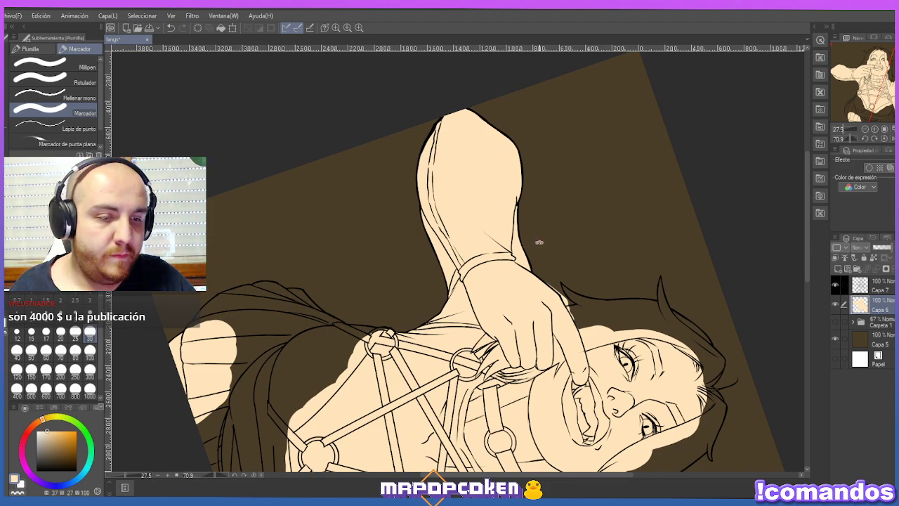
Erase the skin colour spilling outside the outline of the raised-finger hand and its arm on Capa 6.
{"action": "key", "text": "e"}
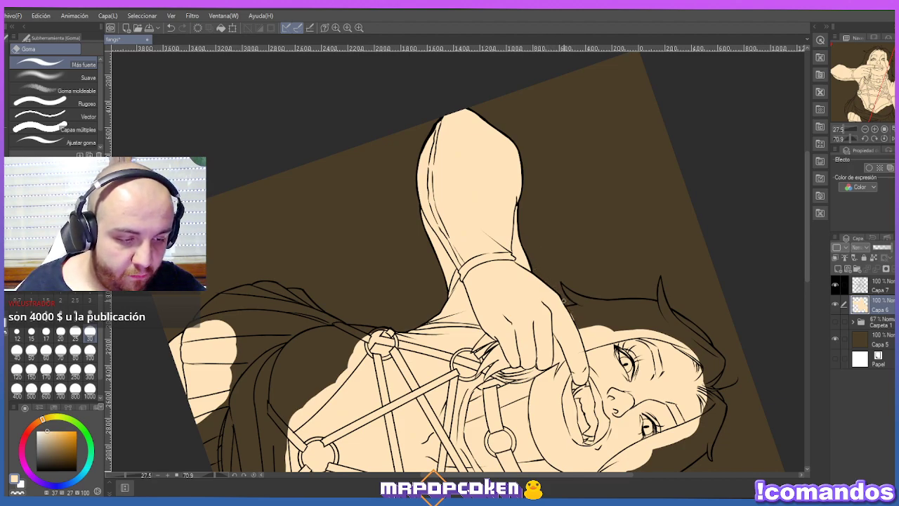
{"action": "key", "text": "r"}
{"action": "mouse_move", "coordinate": [619, 271]}
{"action": "left_mouse_down"}
{"action": "mouse_move", "coordinate": [608, 246]}
{"action": "mouse_move", "coordinate": [530, 168]}
{"action": "mouse_move", "coordinate": [601, 224]}
{"action": "left_mouse_up"}
{"action": "scroll", "coordinate": [562, 260], "scroll_direction": "down", "scroll_amount": 4}
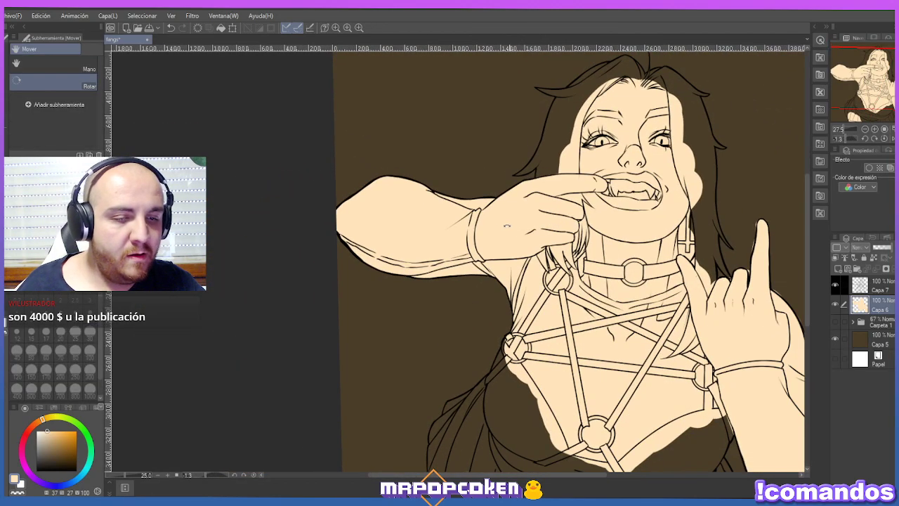
{"action": "left_click_drag", "start_coordinate": [577, 281], "coordinate": [411, 254]}
{"action": "scroll", "coordinate": [536, 227], "scroll_direction": "up", "scroll_amount": 1}
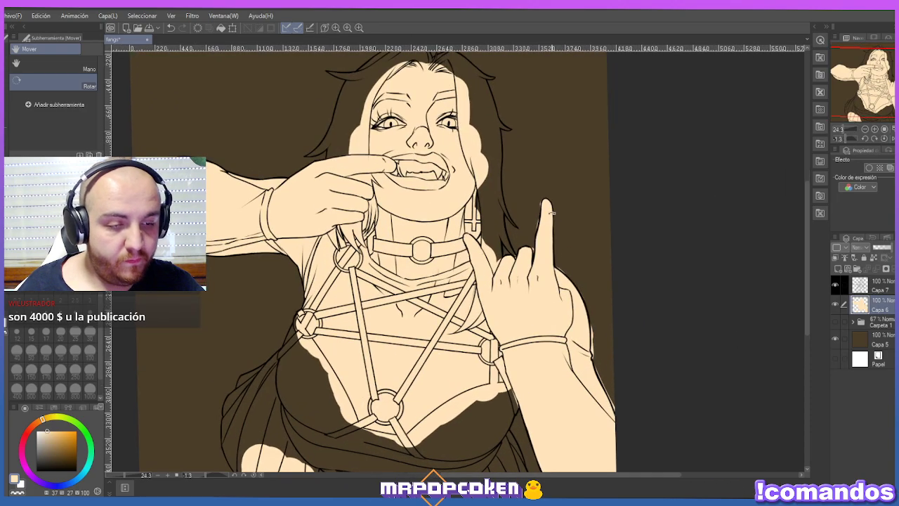
{"action": "key", "text": "e"}
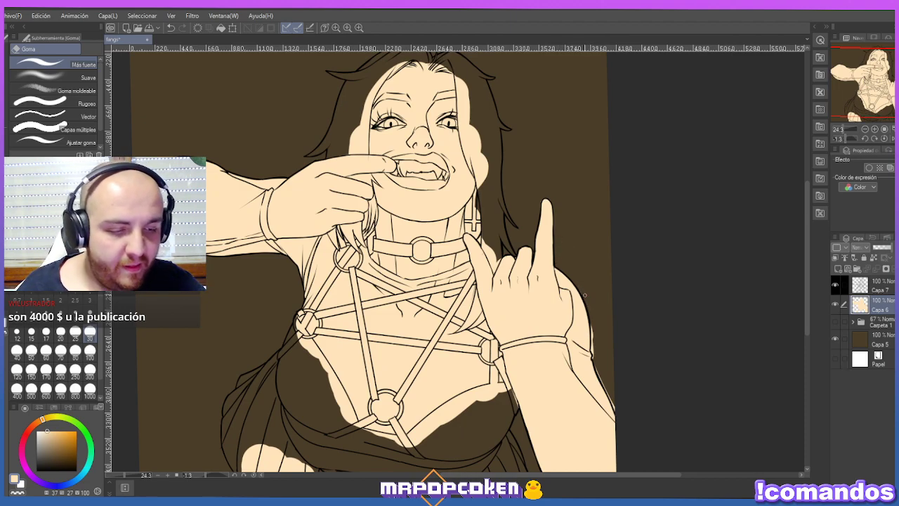
{"action": "mouse_move", "coordinate": [592, 347]}
{"action": "left_mouse_down"}
{"action": "mouse_move", "coordinate": [592, 317]}
{"action": "mouse_move", "coordinate": [592, 358]}
{"action": "mouse_move", "coordinate": [610, 397]}
{"action": "left_mouse_up"}
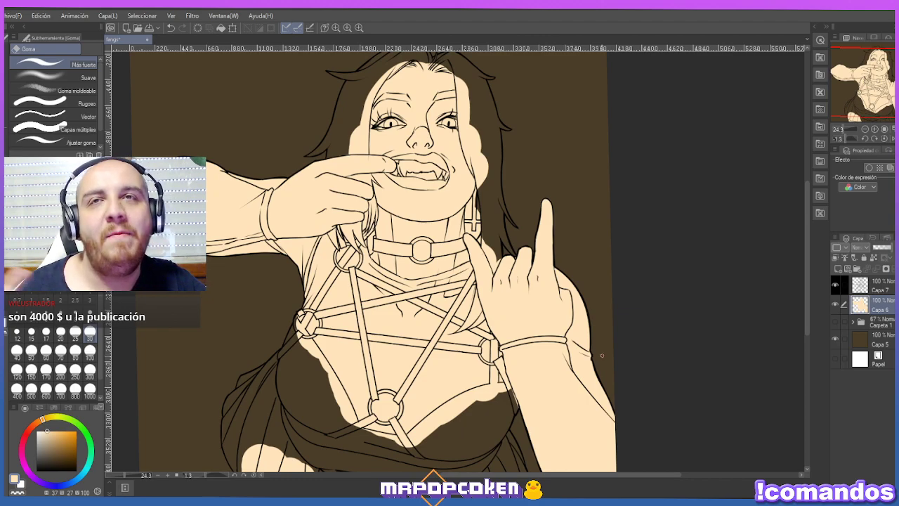
{"action": "key", "text": "ctrl+minus"}
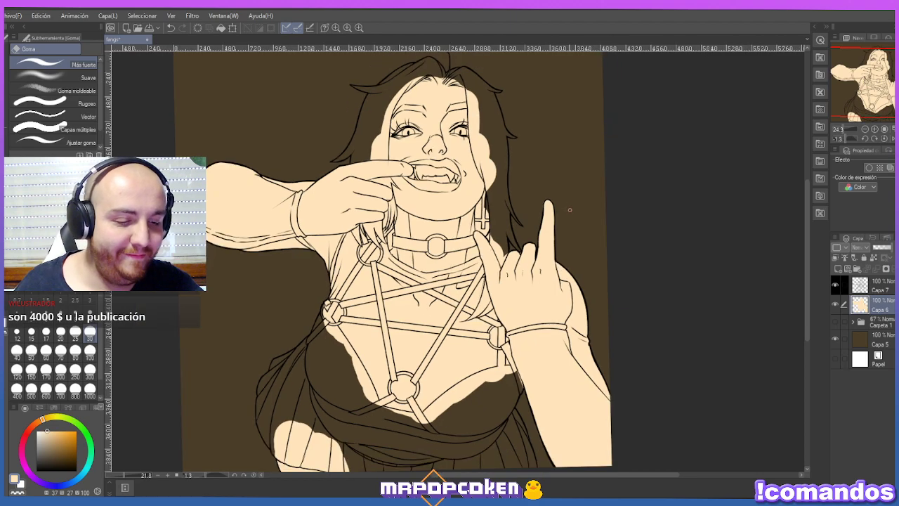
Add a new layer directly above Capa 6 for the hair's base colour.
{"action": "key", "text": "ctrl+minus"}
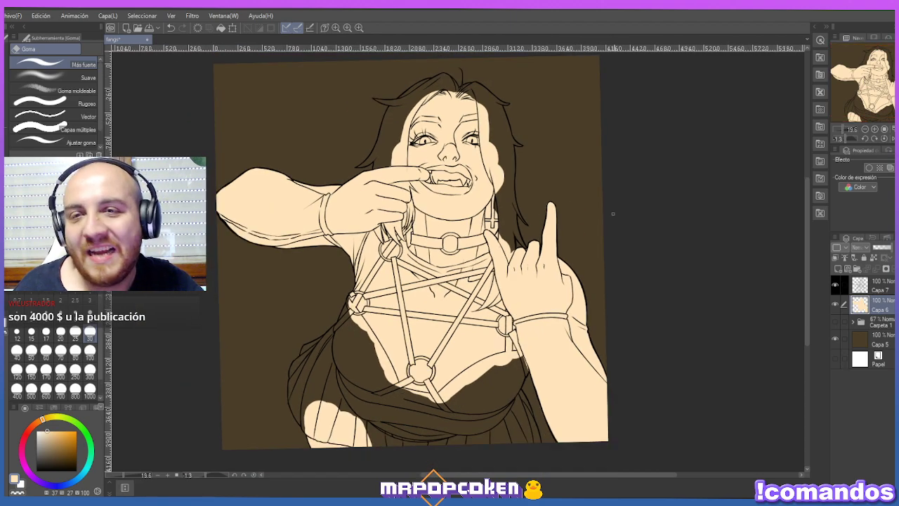
{"action": "key", "text": "ctrl+plus"}
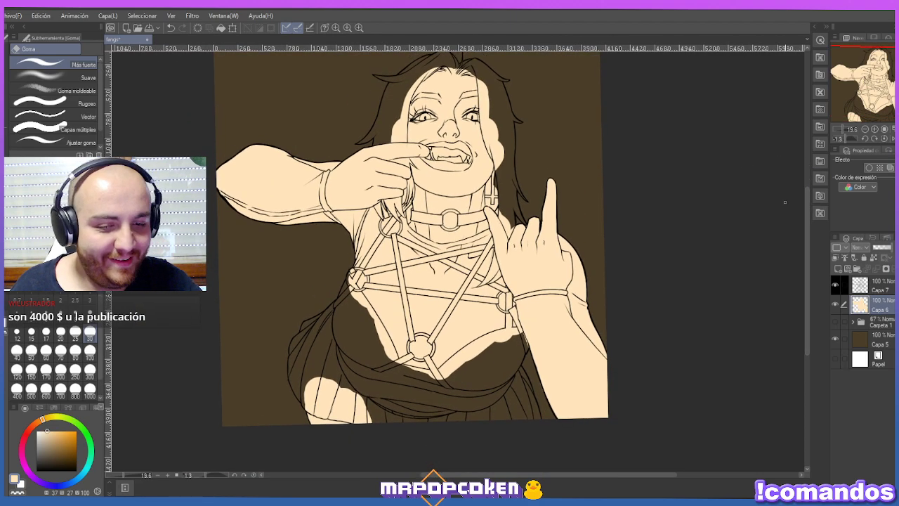
{"action": "scroll", "coordinate": [344, 416], "scroll_direction": "up", "scroll_amount": 1}
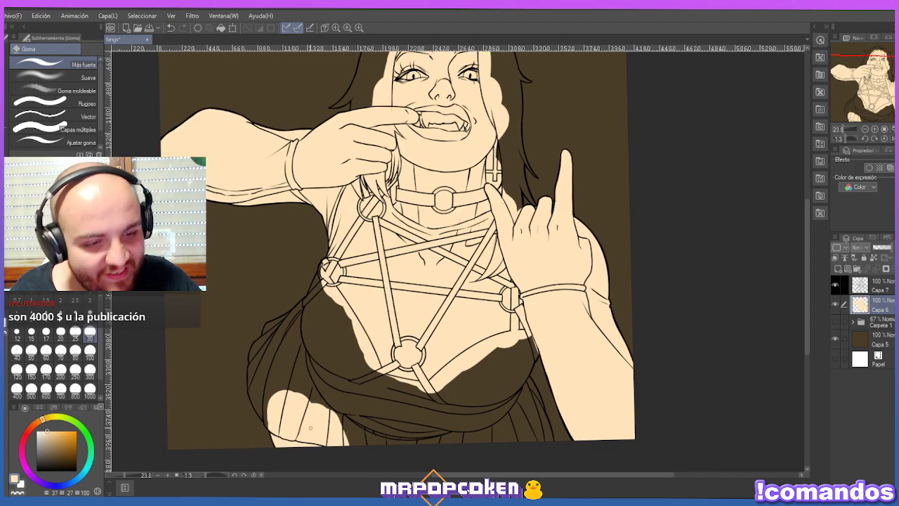
{"action": "scroll", "coordinate": [547, 238], "scroll_direction": "down", "scroll_amount": 1}
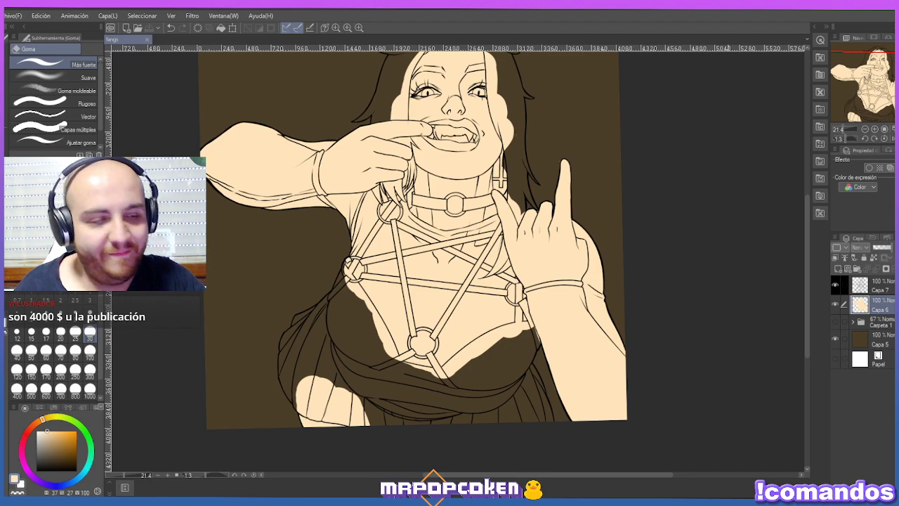
{"action": "left_click_drag", "start_coordinate": [810, 227], "coordinate": [807, 218]}
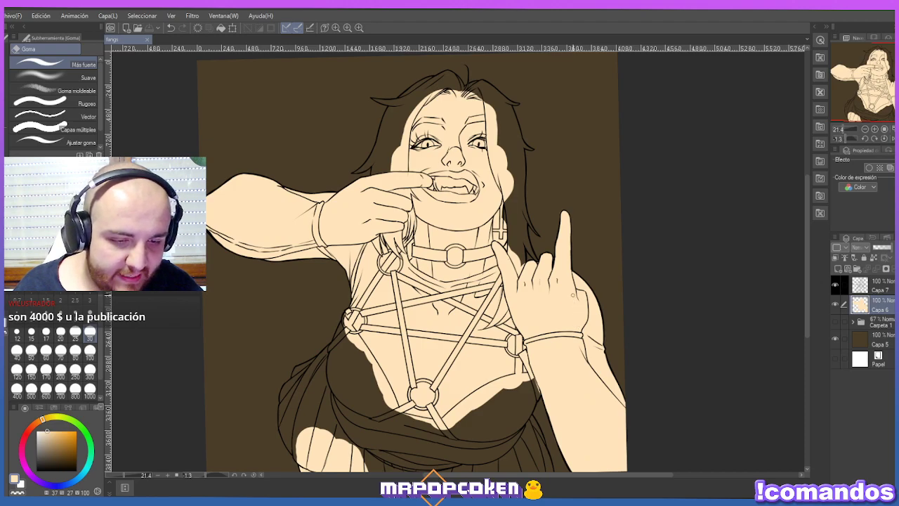
{"action": "left_click", "coordinate": [846, 269]}
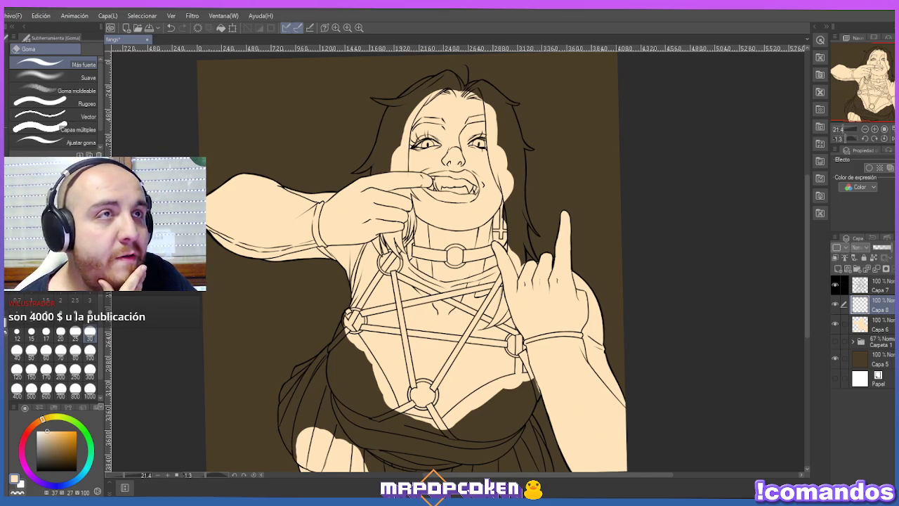
Check the blue-haired reference photo, then choose a light cyan as the drawing colour.
{"action": "key", "text": "alt+Tab"}
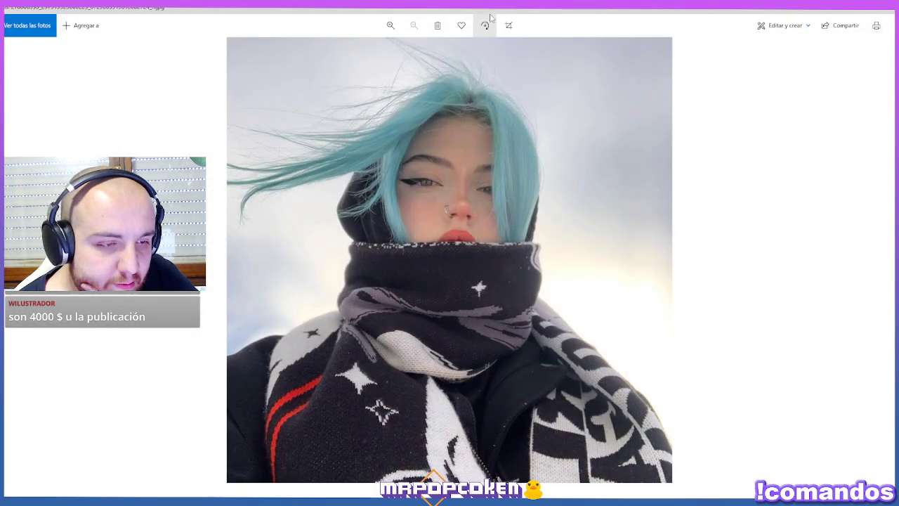
{"action": "mouse_move", "coordinate": [523, 11]}
{"action": "left_mouse_down"}
{"action": "mouse_move", "coordinate": [467, 24]}
{"action": "mouse_move", "coordinate": [497, 45]}
{"action": "mouse_move", "coordinate": [695, 12]}
{"action": "mouse_move", "coordinate": [699, 0]}
{"action": "left_mouse_up"}
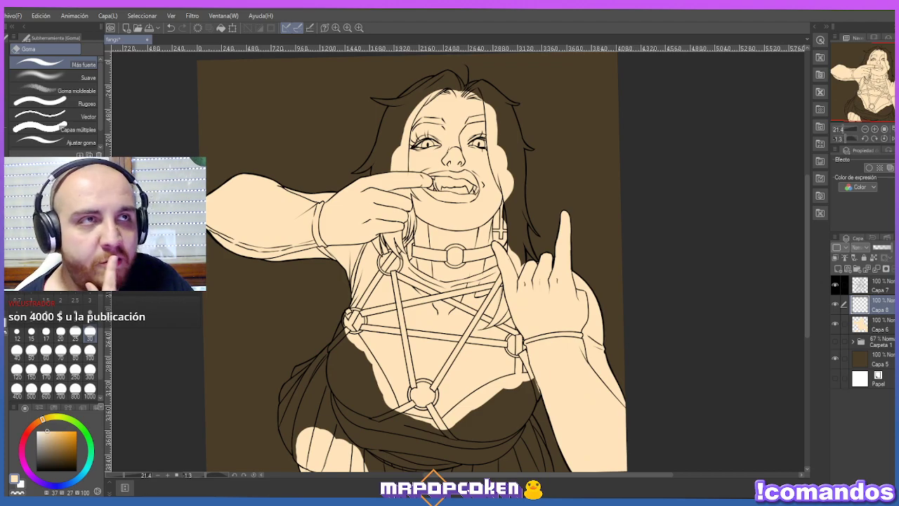
{"action": "left_click", "coordinate": [83, 452]}
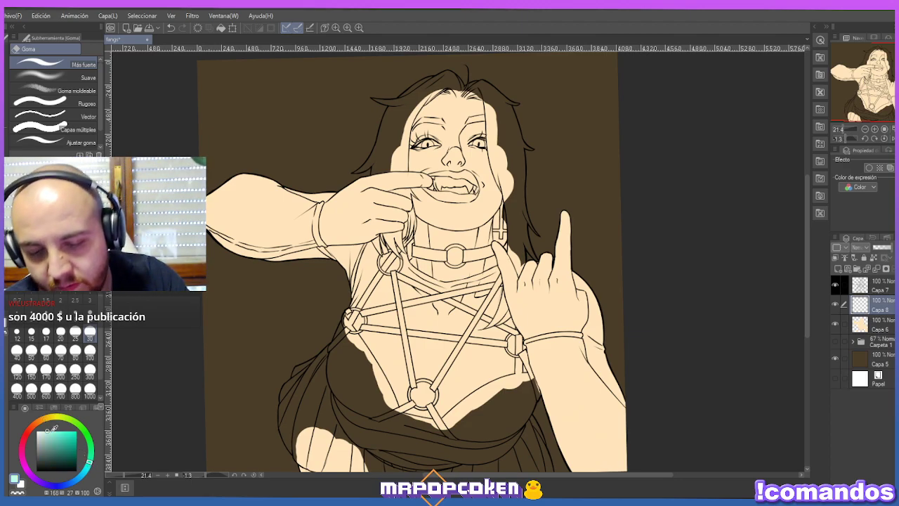
{"action": "left_click", "coordinate": [83, 455]}
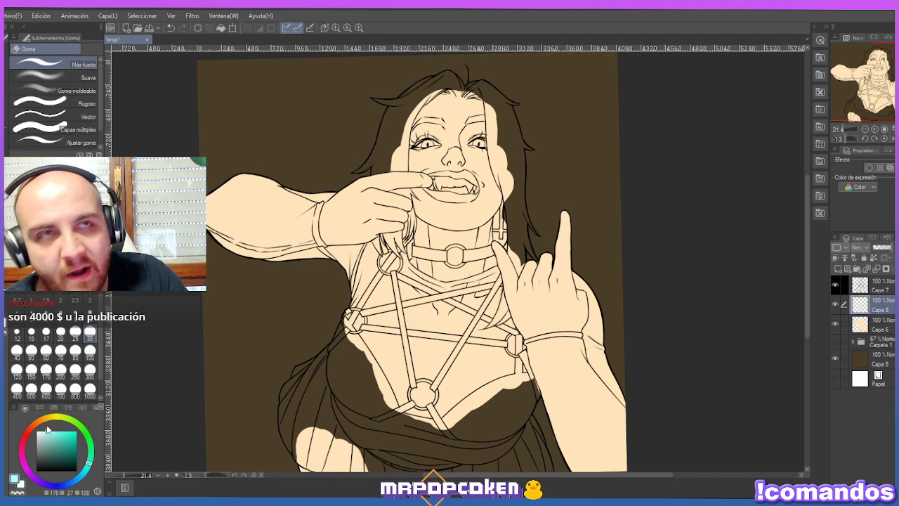
{"action": "left_click", "coordinate": [89, 468]}
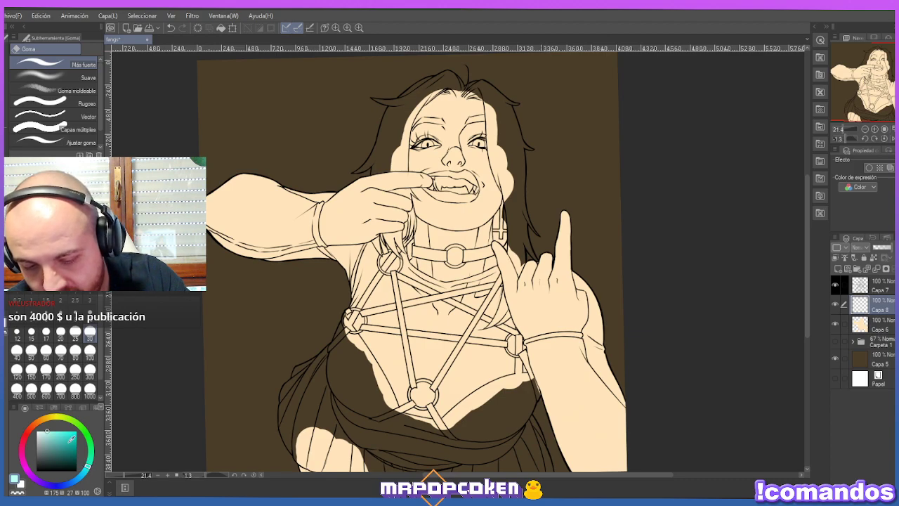
{"action": "left_click", "coordinate": [56, 429]}
{"action": "left_click_drag", "start_coordinate": [56, 429], "coordinate": [57, 432]}
{"action": "left_click", "coordinate": [84, 467]}
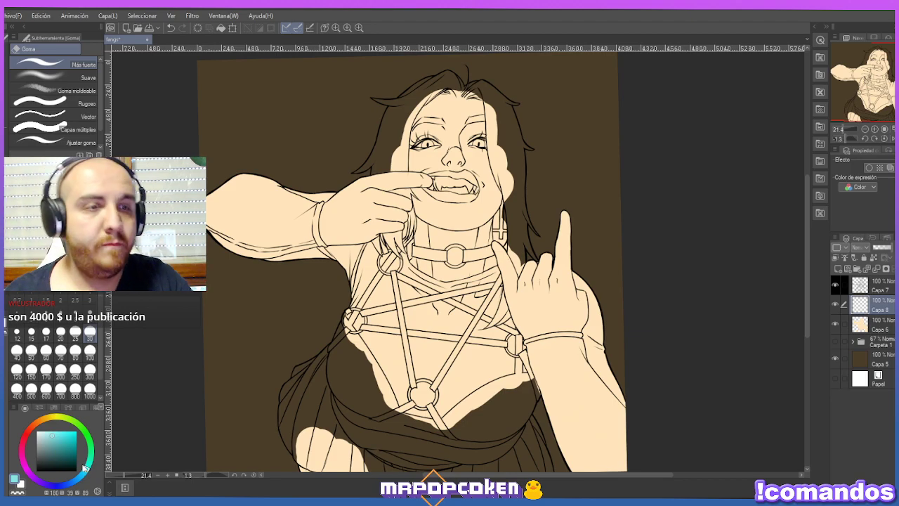
Paint a first light cyan stroke down the hair on the raised-finger side of the face, using Marcador at size 100.
{"action": "scroll", "coordinate": [459, 101], "scroll_direction": "up", "scroll_amount": 1}
{"action": "key", "text": "p"}
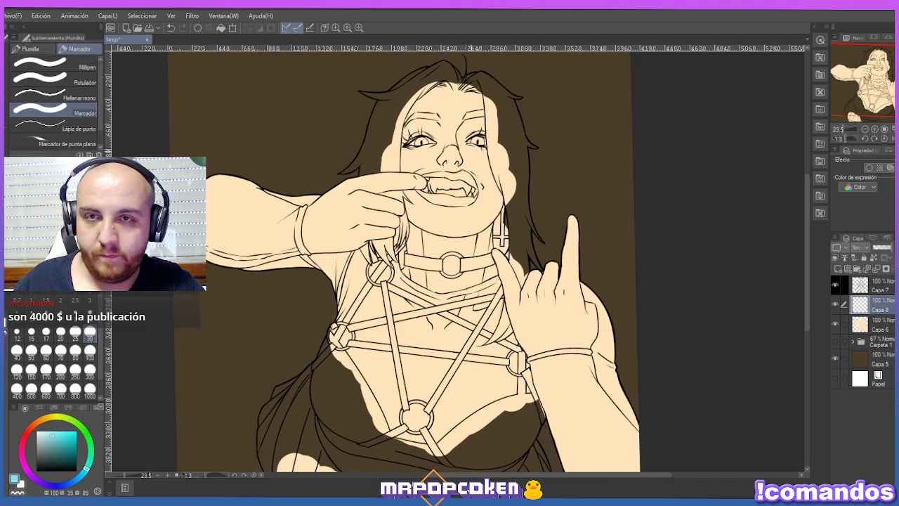
{"action": "key", "text": "bracketright"}
{"action": "key", "text": "bracketright"}
{"action": "key", "text": "bracketright"}
{"action": "key", "text": "bracketright"}
{"action": "key", "text": "bracketright"}
{"action": "key", "text": "bracketright"}
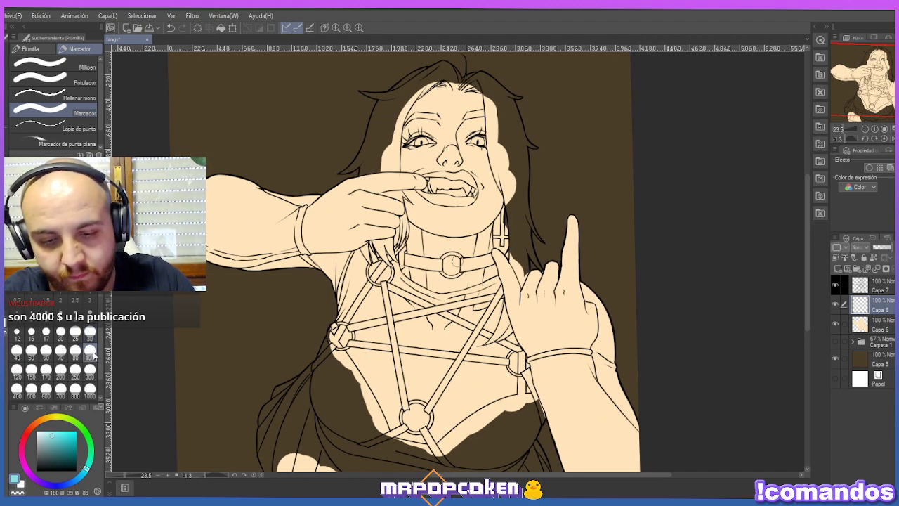
{"action": "mouse_move", "coordinate": [502, 140]}
{"action": "left_mouse_down"}
{"action": "mouse_move", "coordinate": [499, 161]}
{"action": "mouse_move", "coordinate": [495, 112]}
{"action": "mouse_move", "coordinate": [505, 201]}
{"action": "left_mouse_up"}
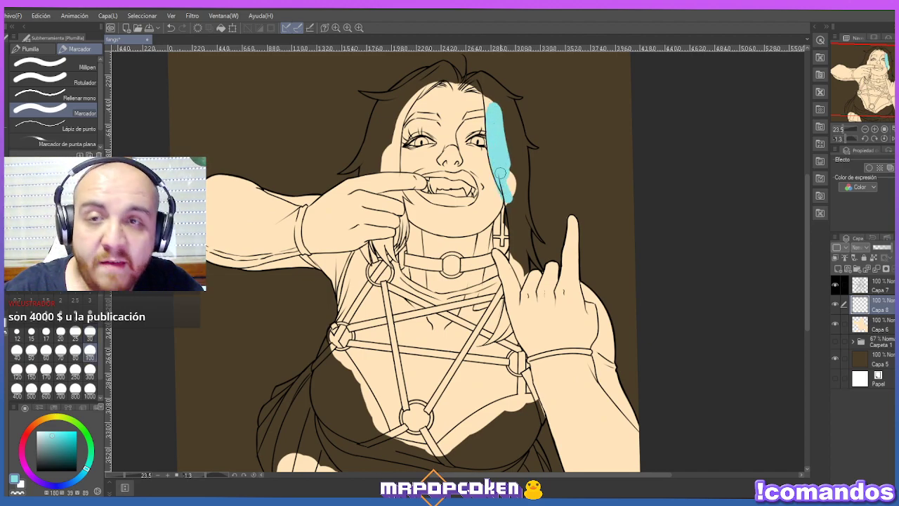
{"action": "left_click_drag", "start_coordinate": [806, 250], "coordinate": [807, 237]}
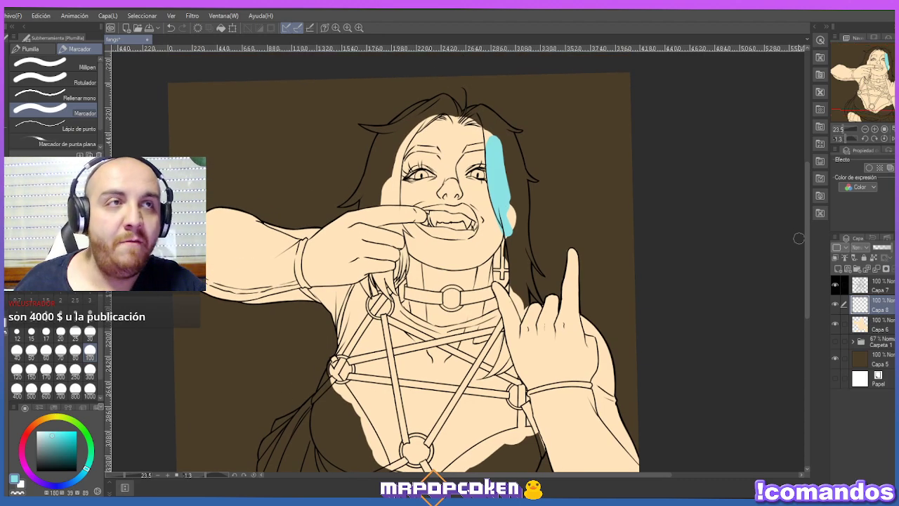
Hide Capa 6 and fill the raised-finger side's hair down from the parting on Capa 8, adding the pointed tips at size 17.
{"action": "key", "text": "e"}
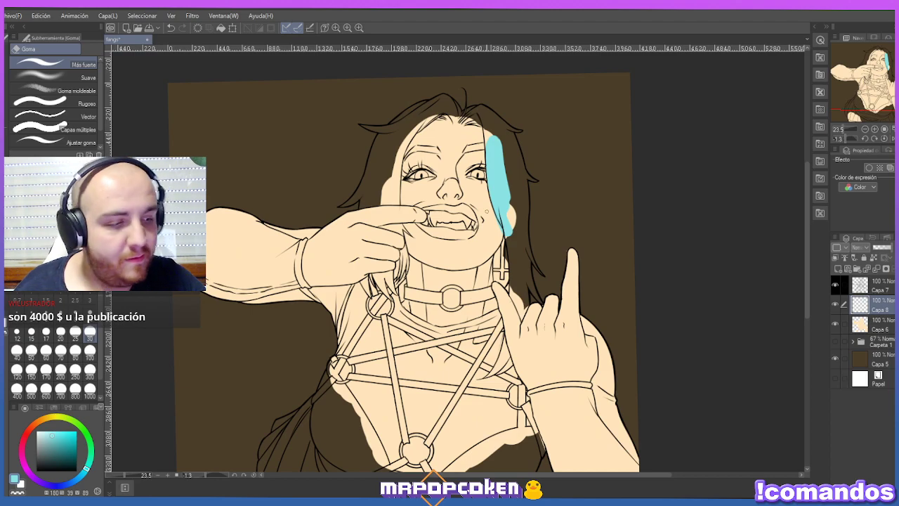
{"action": "left_click", "coordinate": [836, 324]}
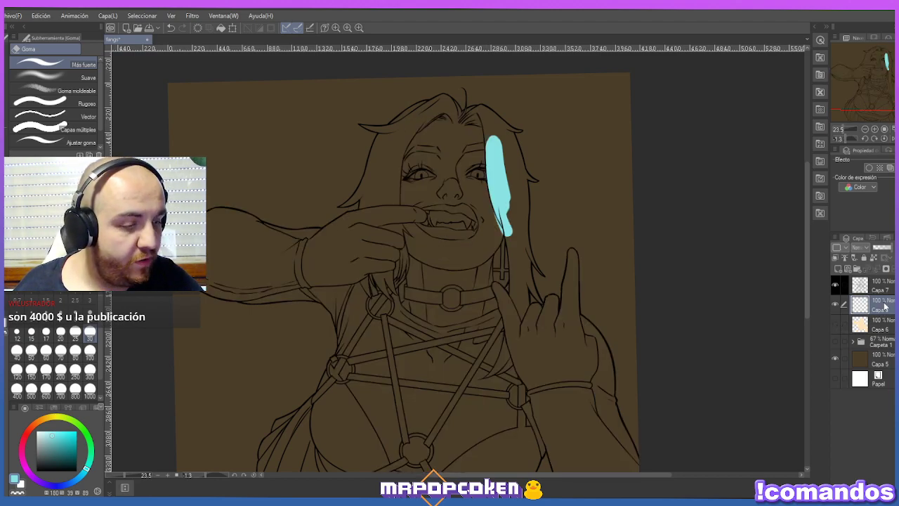
{"action": "key", "text": "p"}
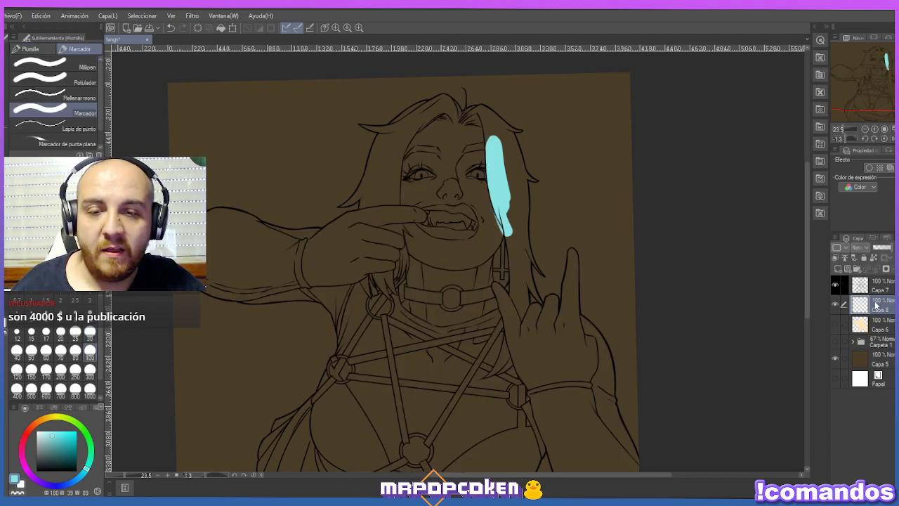
{"action": "mouse_move", "coordinate": [499, 156]}
{"action": "left_mouse_down"}
{"action": "mouse_move", "coordinate": [491, 123]}
{"action": "mouse_move", "coordinate": [492, 141]}
{"action": "left_mouse_up"}
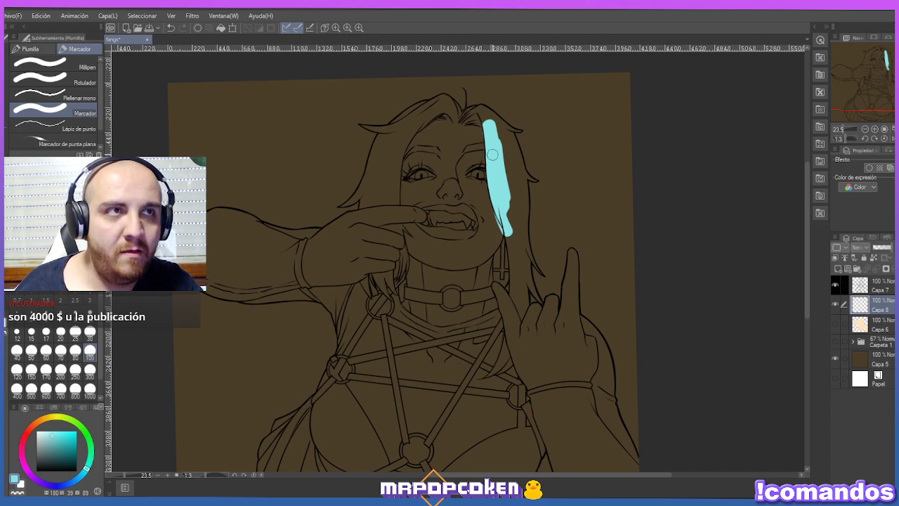
{"action": "mouse_move", "coordinate": [487, 126]}
{"action": "left_mouse_down"}
{"action": "mouse_move", "coordinate": [463, 120]}
{"action": "mouse_move", "coordinate": [484, 114]}
{"action": "left_mouse_up"}
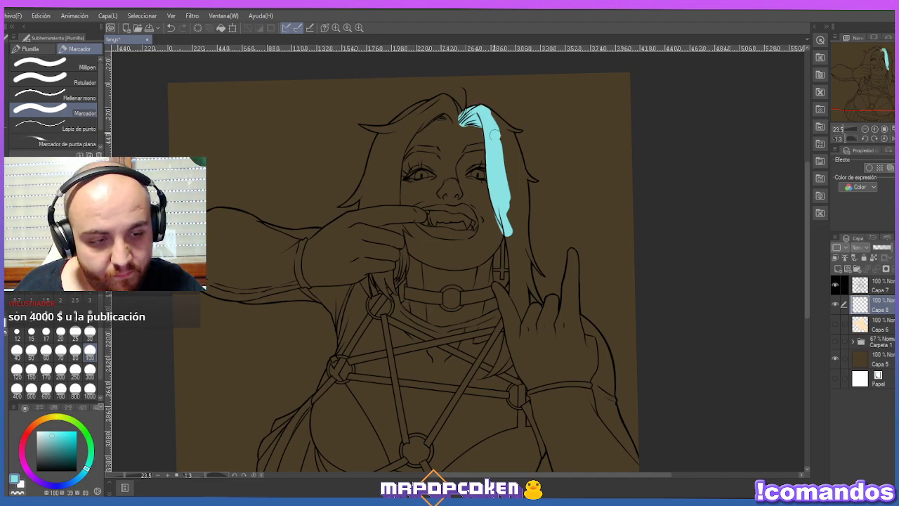
{"action": "mouse_move", "coordinate": [492, 119]}
{"action": "left_mouse_down"}
{"action": "mouse_move", "coordinate": [513, 141]}
{"action": "mouse_move", "coordinate": [517, 182]}
{"action": "mouse_move", "coordinate": [523, 163]}
{"action": "mouse_move", "coordinate": [510, 191]}
{"action": "mouse_move", "coordinate": [517, 246]}
{"action": "mouse_move", "coordinate": [513, 210]}
{"action": "left_mouse_up"}
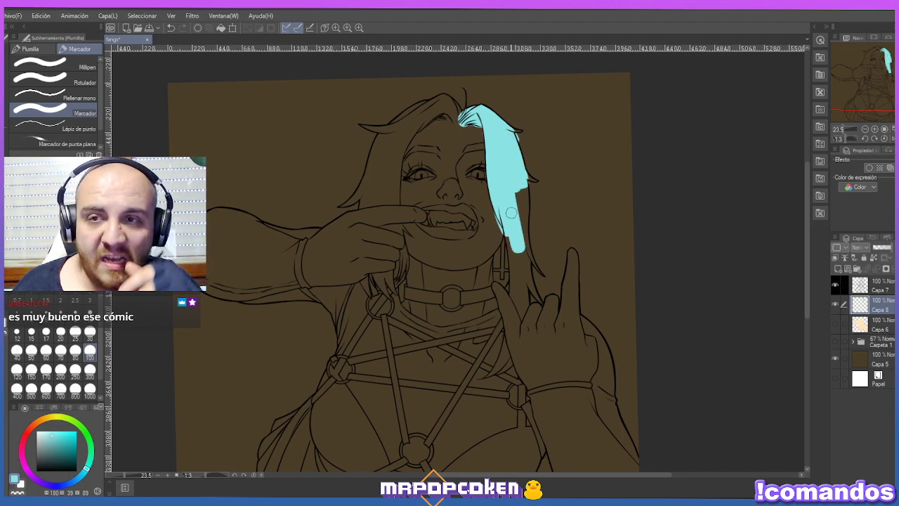
{"action": "mouse_move", "coordinate": [512, 176]}
{"action": "left_mouse_down"}
{"action": "mouse_move", "coordinate": [521, 229]}
{"action": "mouse_move", "coordinate": [521, 171]}
{"action": "mouse_move", "coordinate": [520, 220]}
{"action": "left_mouse_up"}
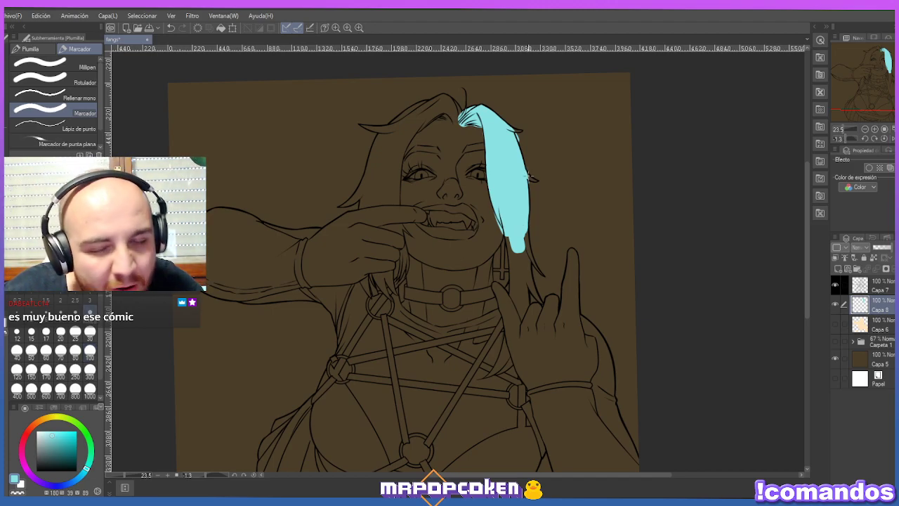
{"action": "left_click", "coordinate": [45, 332]}
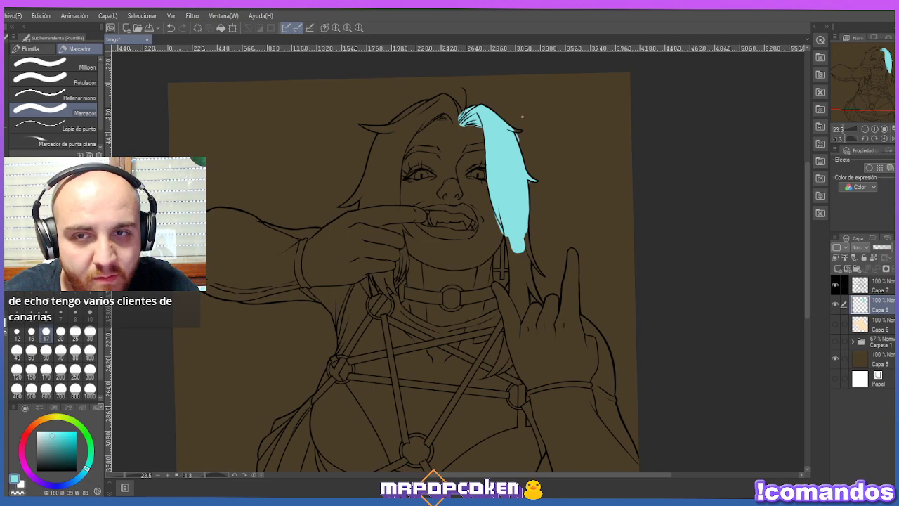
{"action": "left_click_drag", "start_coordinate": [520, 130], "coordinate": [518, 130]}
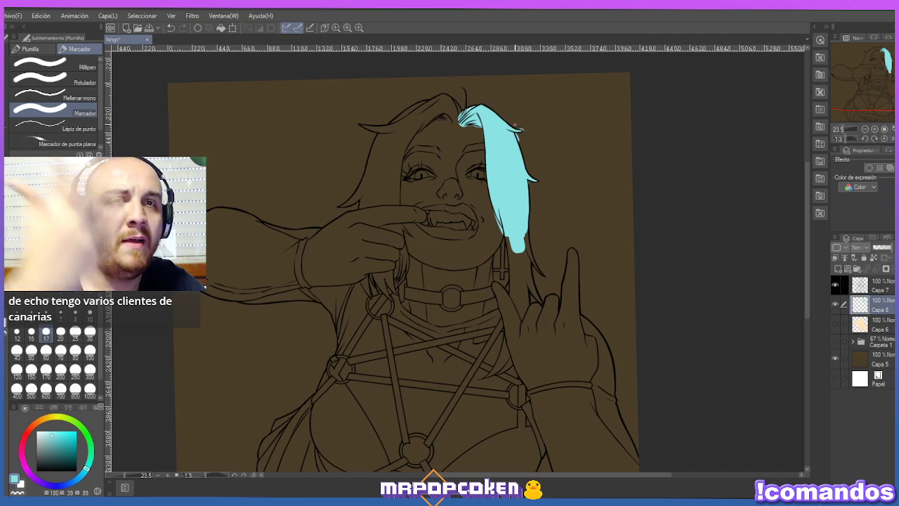
With a larger Marcador, fill the hair on the opposite side in light cyan, from the parting down to the hand at the mouth.
{"action": "key", "text": "bracketright"}
{"action": "key", "text": "bracketright"}
{"action": "key", "text": "bracketright"}
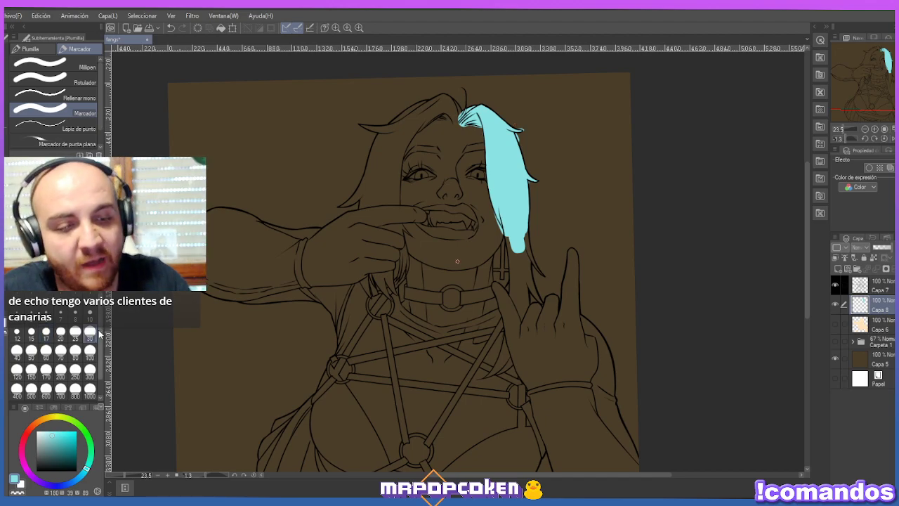
{"action": "key", "text": "bracketright"}
{"action": "key", "text": "bracketright"}
{"action": "key", "text": "bracketright"}
{"action": "key", "text": "bracketright"}
{"action": "key", "text": "bracketright"}
{"action": "key", "text": "bracketright"}
{"action": "mouse_move", "coordinate": [448, 112]}
{"action": "left_mouse_down"}
{"action": "mouse_move", "coordinate": [455, 108]}
{"action": "mouse_move", "coordinate": [439, 101]}
{"action": "mouse_move", "coordinate": [436, 116]}
{"action": "mouse_move", "coordinate": [449, 114]}
{"action": "mouse_move", "coordinate": [426, 109]}
{"action": "mouse_move", "coordinate": [410, 128]}
{"action": "mouse_move", "coordinate": [440, 111]}
{"action": "mouse_move", "coordinate": [396, 125]}
{"action": "mouse_move", "coordinate": [383, 162]}
{"action": "mouse_move", "coordinate": [398, 133]}
{"action": "mouse_move", "coordinate": [393, 226]}
{"action": "mouse_move", "coordinate": [395, 146]}
{"action": "mouse_move", "coordinate": [385, 222]}
{"action": "mouse_move", "coordinate": [363, 225]}
{"action": "mouse_move", "coordinate": [393, 130]}
{"action": "mouse_move", "coordinate": [382, 154]}
{"action": "mouse_move", "coordinate": [383, 141]}
{"action": "mouse_move", "coordinate": [374, 151]}
{"action": "mouse_move", "coordinate": [370, 186]}
{"action": "left_mouse_up"}
Fill the flicked-out upper hair tip with Marcador at size 30 and clean the hair edges with the Más fuerte eraser.
{"action": "left_click", "coordinate": [90, 331]}
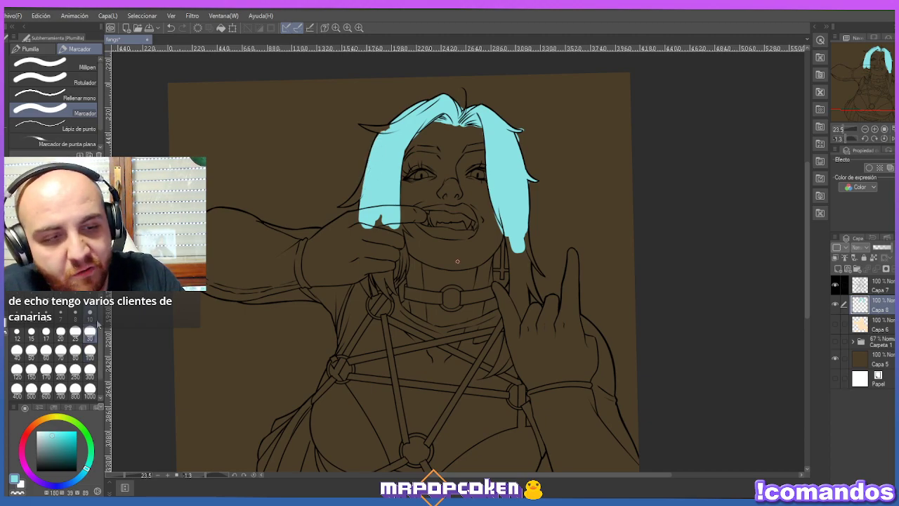
{"action": "mouse_move", "coordinate": [385, 127]}
{"action": "left_mouse_down"}
{"action": "mouse_move", "coordinate": [363, 127]}
{"action": "mouse_move", "coordinate": [390, 125]}
{"action": "left_mouse_up"}
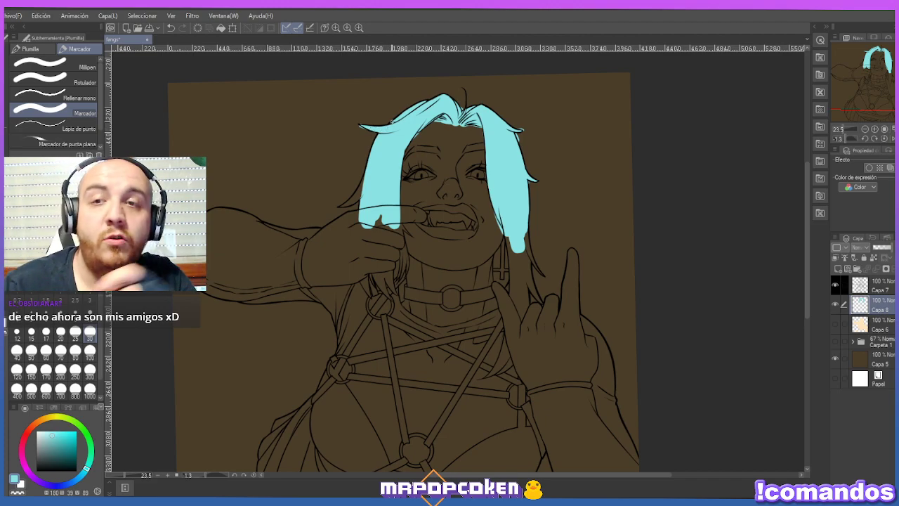
{"action": "key", "text": "e"}
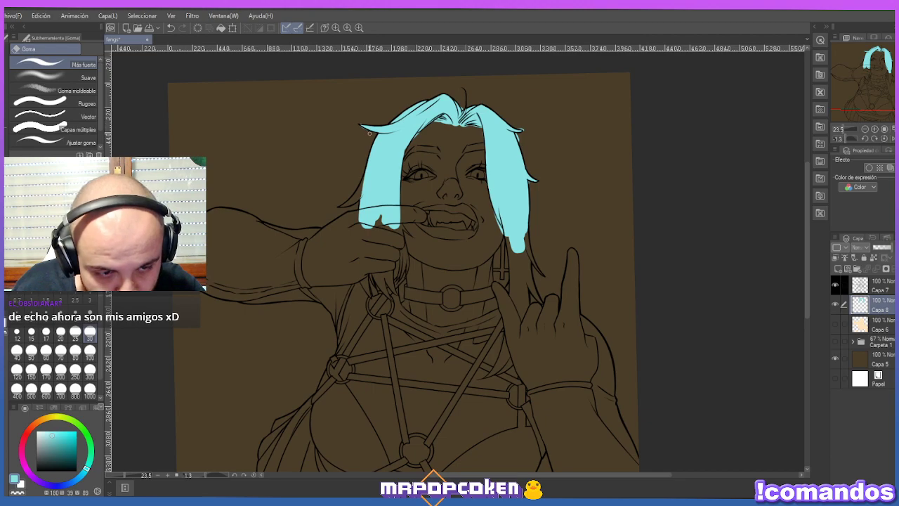
{"action": "key", "text": "p"}
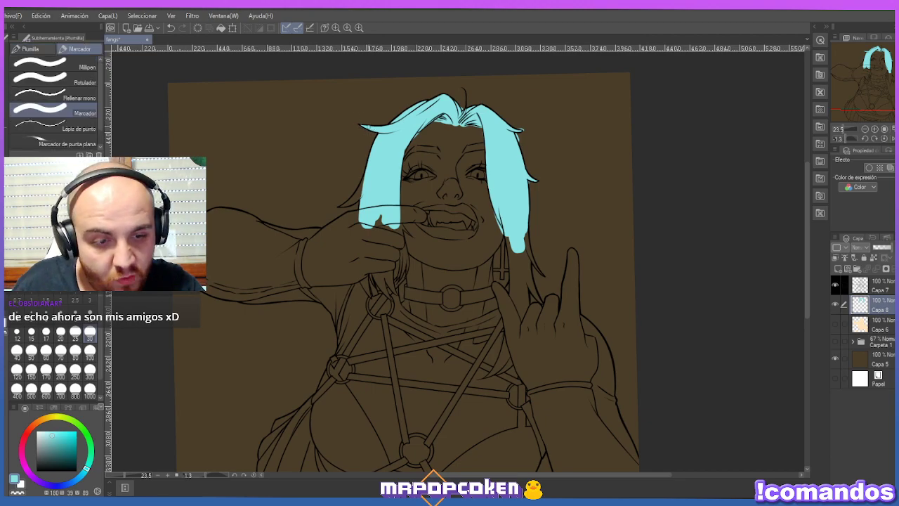
{"action": "key", "text": "e"}
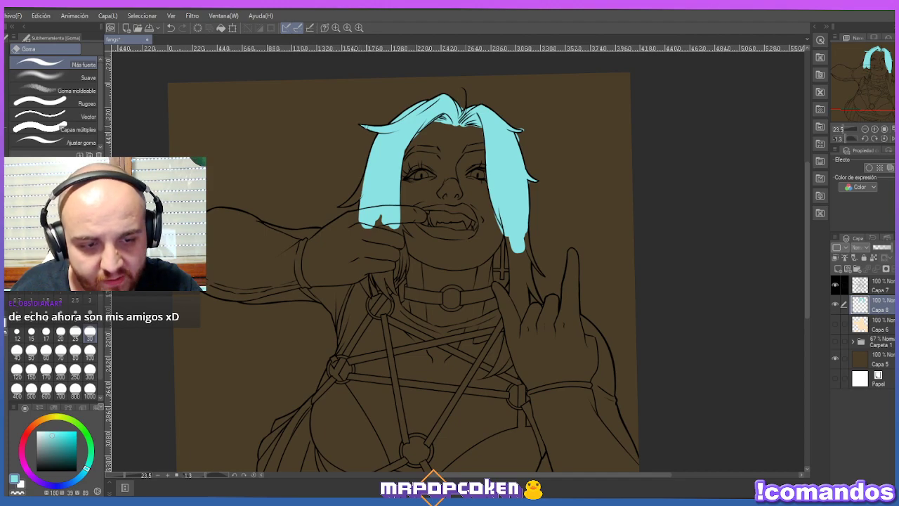
{"action": "key", "text": "p"}
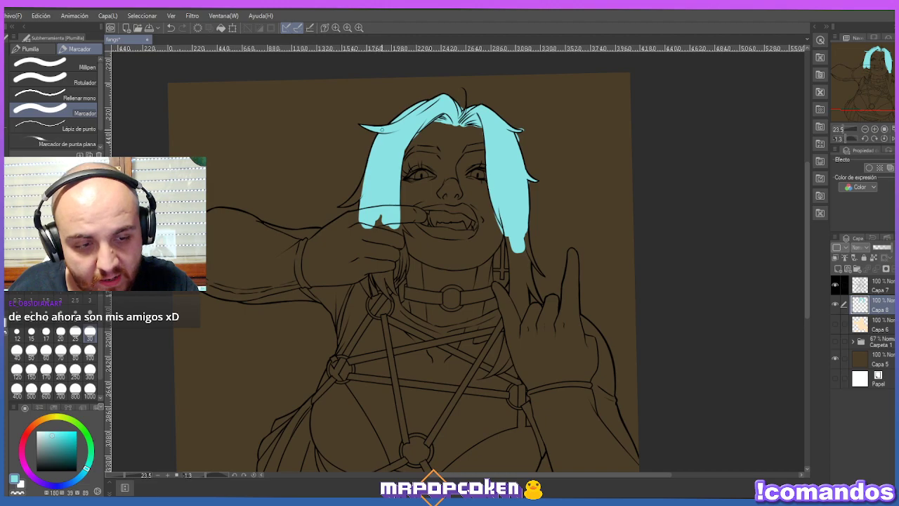
{"action": "key", "text": "e"}
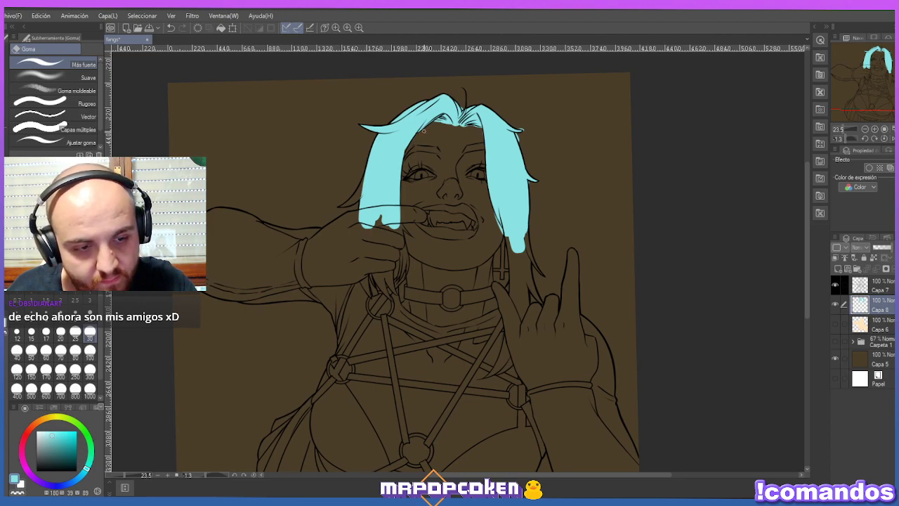
{"action": "key", "text": "p"}
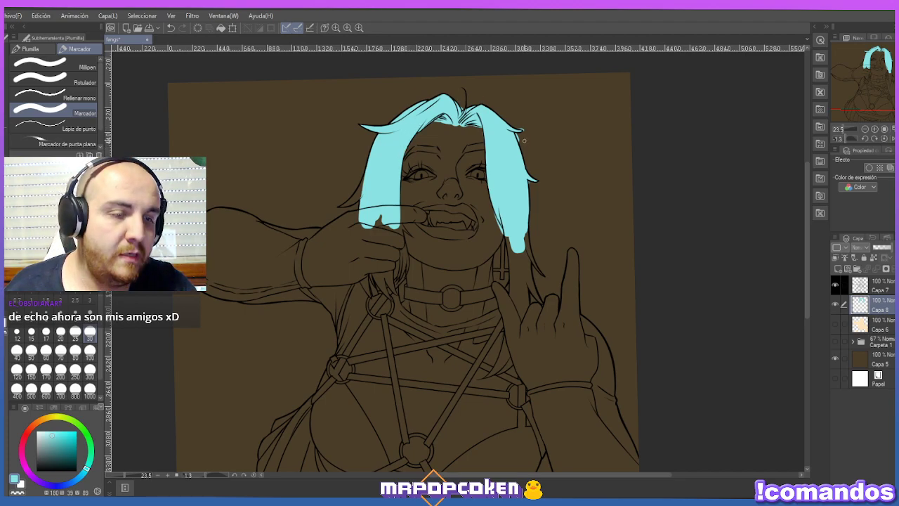
{"action": "key", "text": "e"}
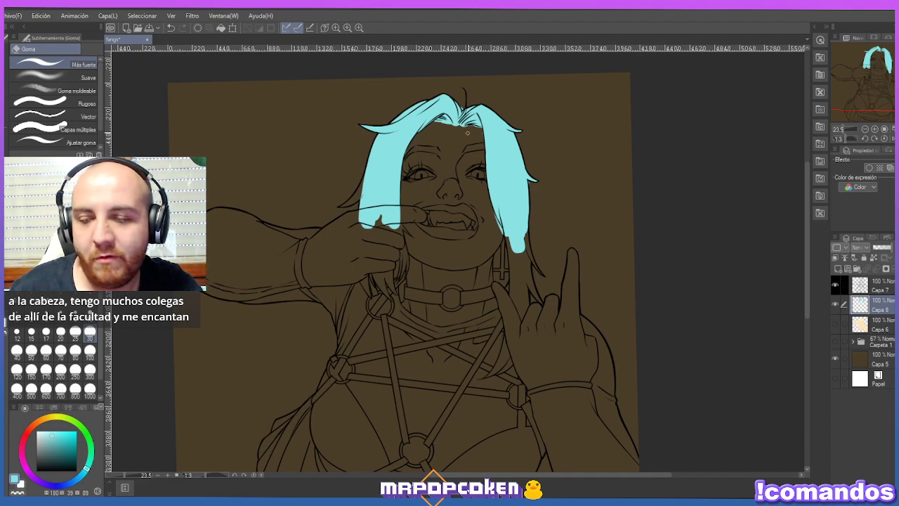
With Marcador, extend the light cyan hair behind the hand at the mouth and down past the earring on the raised-finger side.
{"action": "key", "text": "p"}
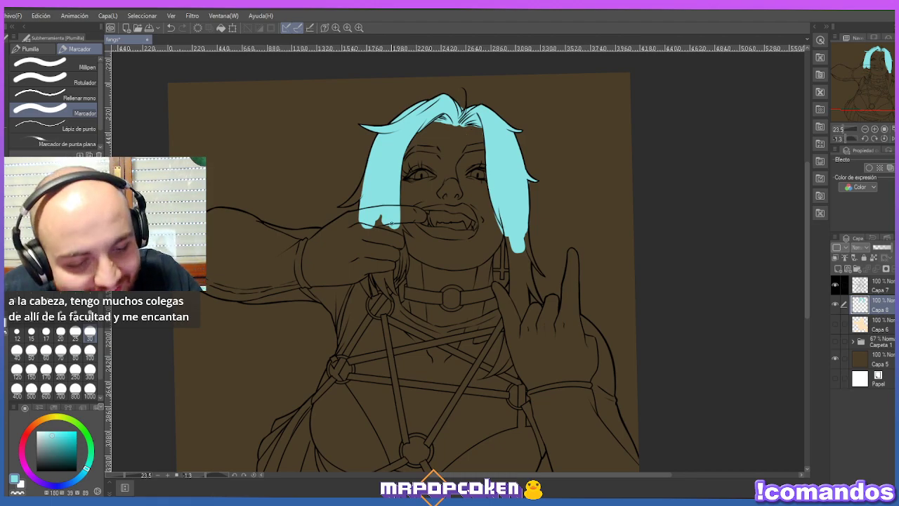
{"action": "mouse_move", "coordinate": [363, 180]}
{"action": "left_mouse_down"}
{"action": "mouse_move", "coordinate": [357, 194]}
{"action": "mouse_move", "coordinate": [369, 170]}
{"action": "mouse_move", "coordinate": [342, 206]}
{"action": "mouse_move", "coordinate": [363, 174]}
{"action": "left_mouse_up"}
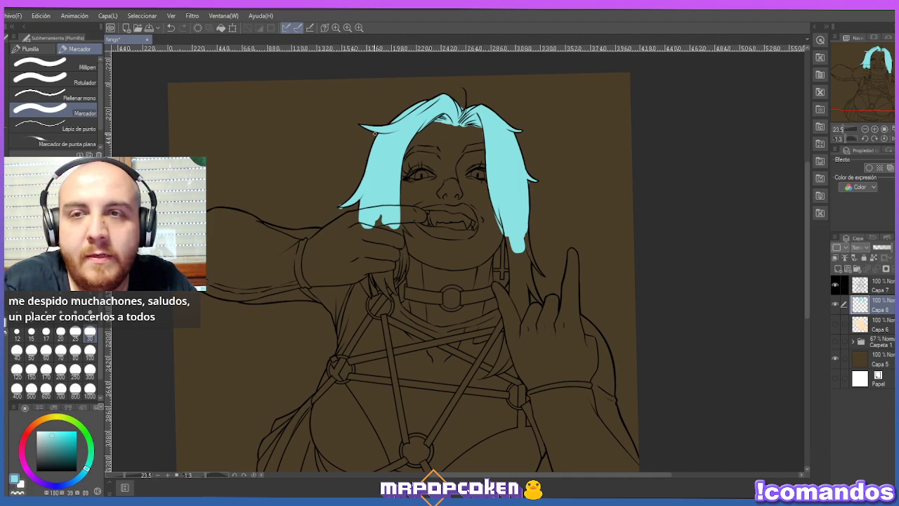
{"action": "mouse_move", "coordinate": [391, 208]}
{"action": "left_mouse_down"}
{"action": "mouse_move", "coordinate": [399, 269]}
{"action": "mouse_move", "coordinate": [418, 243]}
{"action": "mouse_move", "coordinate": [420, 250]}
{"action": "mouse_move", "coordinate": [398, 240]}
{"action": "mouse_move", "coordinate": [395, 274]}
{"action": "mouse_move", "coordinate": [403, 268]}
{"action": "left_mouse_up"}
{"action": "mouse_move", "coordinate": [388, 229]}
{"action": "left_mouse_down"}
{"action": "mouse_move", "coordinate": [399, 259]}
{"action": "mouse_move", "coordinate": [380, 271]}
{"action": "mouse_move", "coordinate": [365, 267]}
{"action": "mouse_move", "coordinate": [390, 301]}
{"action": "left_mouse_up"}
{"action": "mouse_move", "coordinate": [383, 267]}
{"action": "left_mouse_down"}
{"action": "mouse_move", "coordinate": [396, 290]}
{"action": "mouse_move", "coordinate": [365, 301]}
{"action": "left_mouse_up"}
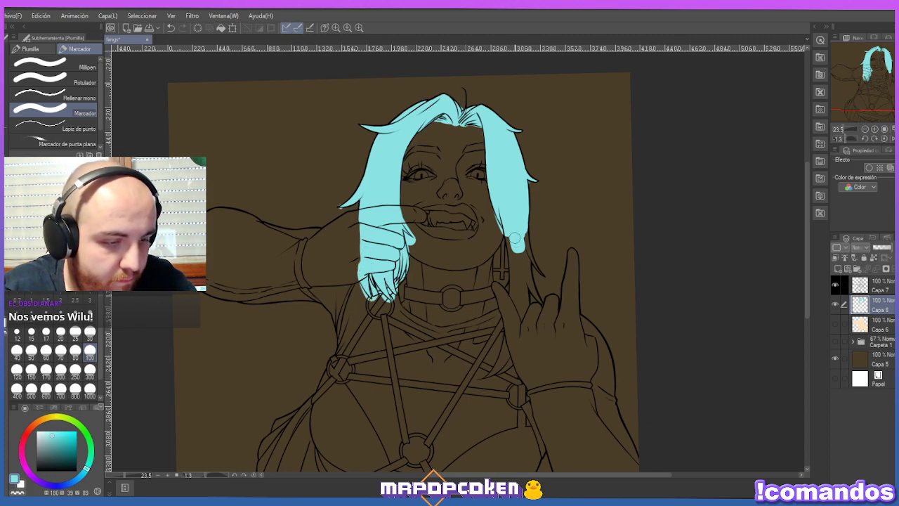
{"action": "left_click_drag", "start_coordinate": [515, 239], "coordinate": [518, 288]}
{"action": "mouse_move", "coordinate": [512, 214]}
{"action": "left_mouse_down"}
{"action": "mouse_move", "coordinate": [500, 278]}
{"action": "mouse_move", "coordinate": [496, 253]}
{"action": "mouse_move", "coordinate": [499, 246]}
{"action": "mouse_move", "coordinate": [499, 281]}
{"action": "mouse_move", "coordinate": [522, 223]}
{"action": "mouse_move", "coordinate": [534, 304]}
{"action": "mouse_move", "coordinate": [524, 309]}
{"action": "mouse_move", "coordinate": [511, 299]}
{"action": "mouse_move", "coordinate": [515, 287]}
{"action": "mouse_move", "coordinate": [509, 349]}
{"action": "mouse_move", "coordinate": [488, 377]}
{"action": "mouse_move", "coordinate": [520, 351]}
{"action": "left_mouse_up"}
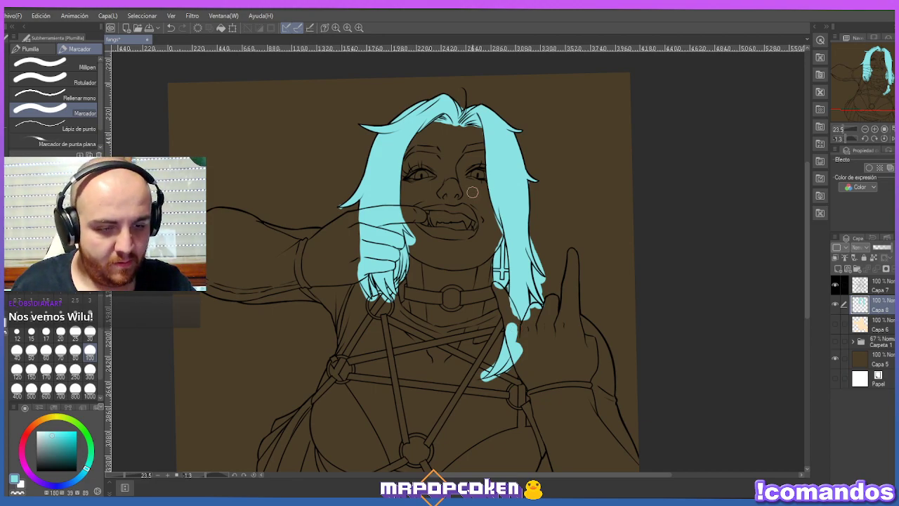
Clean the stray cyan off the cheek and around the hand at the mouth with the Más fuerte eraser at size 30.
{"action": "key", "text": "e"}
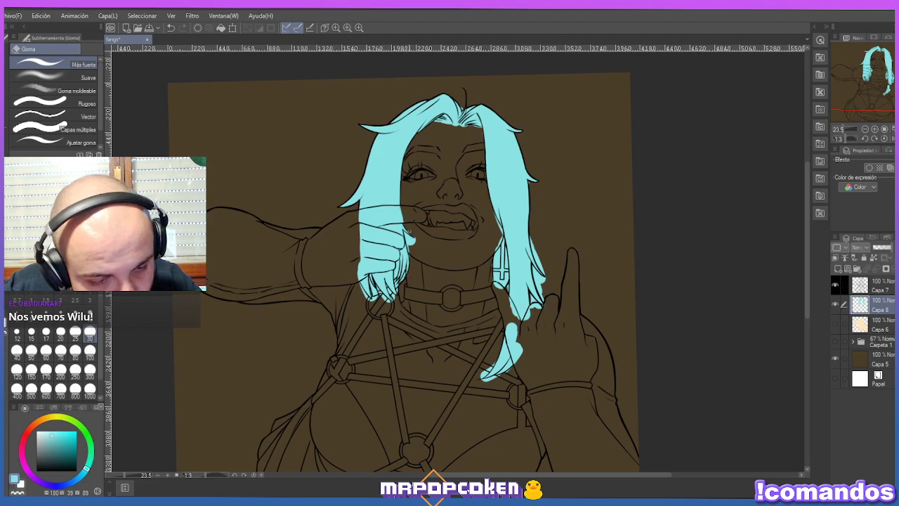
{"action": "scroll", "coordinate": [414, 234], "scroll_direction": "up", "scroll_amount": 3}
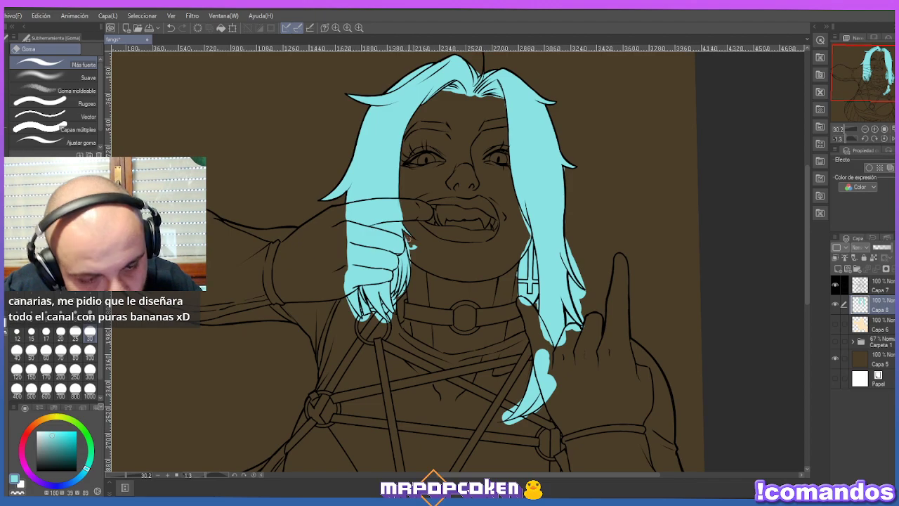
{"action": "key", "text": "p"}
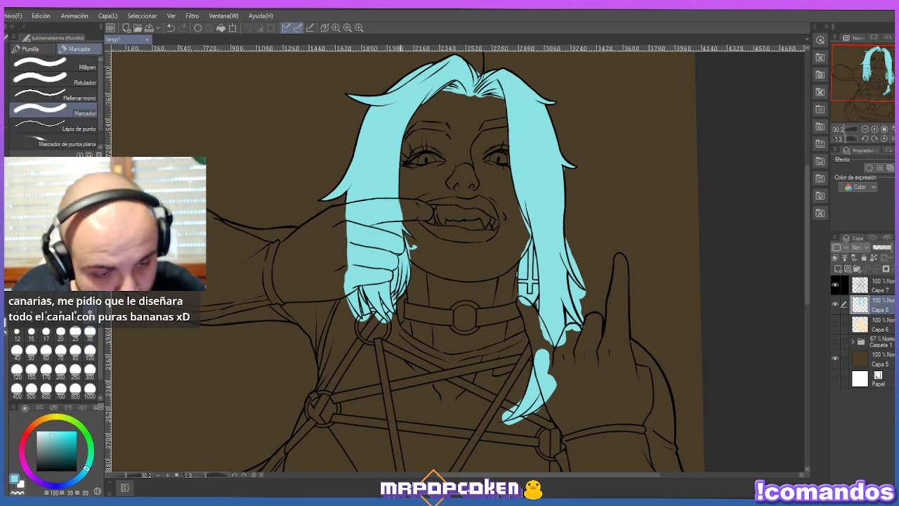
{"action": "key", "text": "e"}
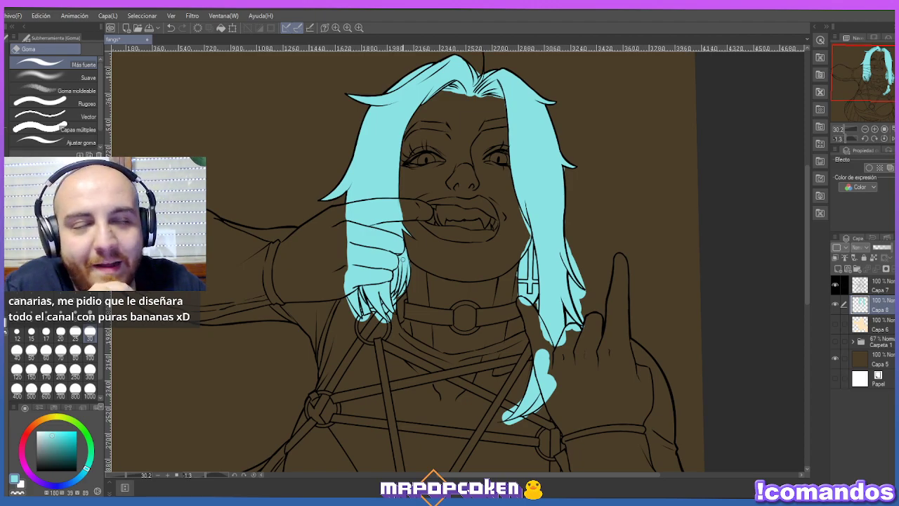
{"action": "scroll", "coordinate": [407, 260], "scroll_direction": "up", "scroll_amount": 2}
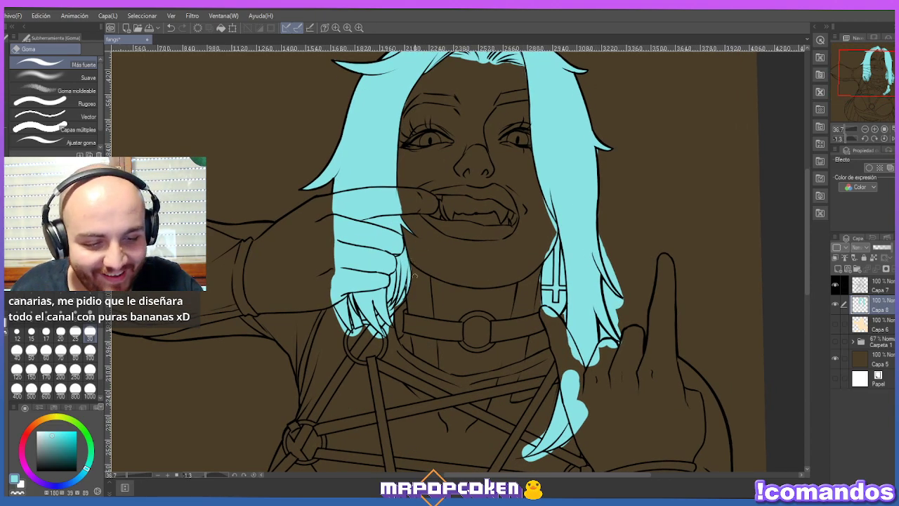
{"action": "mouse_move", "coordinate": [327, 298]}
{"action": "left_mouse_down"}
{"action": "mouse_move", "coordinate": [354, 344]}
{"action": "mouse_move", "coordinate": [348, 331]}
{"action": "left_mouse_up"}
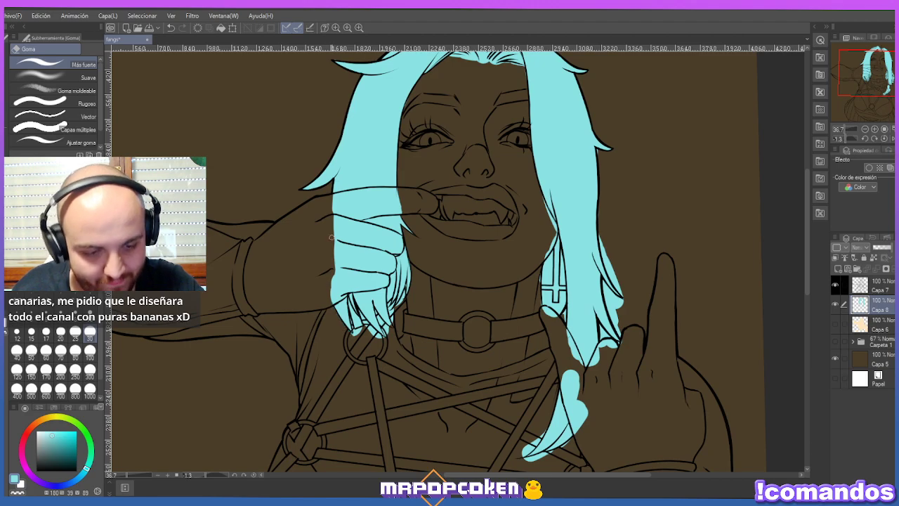
Select the gap between the hair strands below the hand with Polilínea, clear the cyan inside it and deselect.
{"action": "key", "text": "m"}
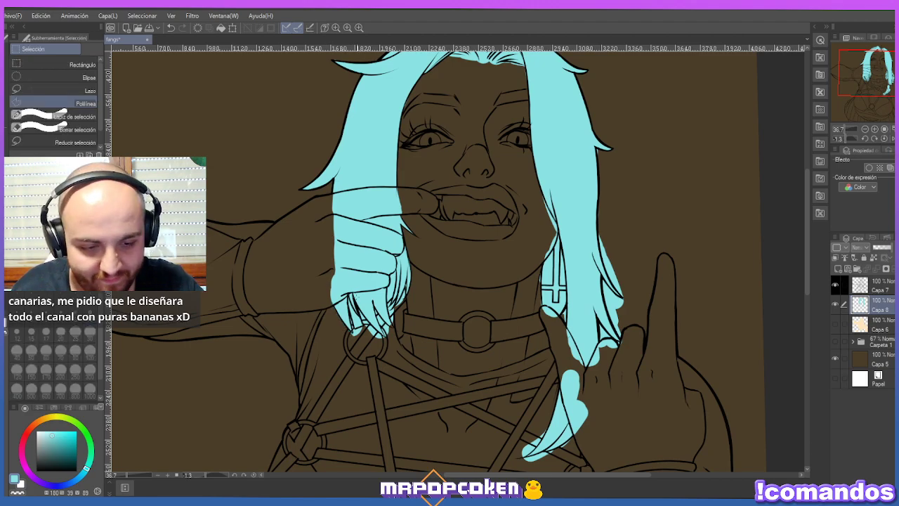
{"action": "scroll", "coordinate": [355, 48], "scroll_direction": "up", "scroll_amount": 1}
{"action": "scroll", "coordinate": [355, 48], "scroll_direction": "up", "scroll_amount": 1}
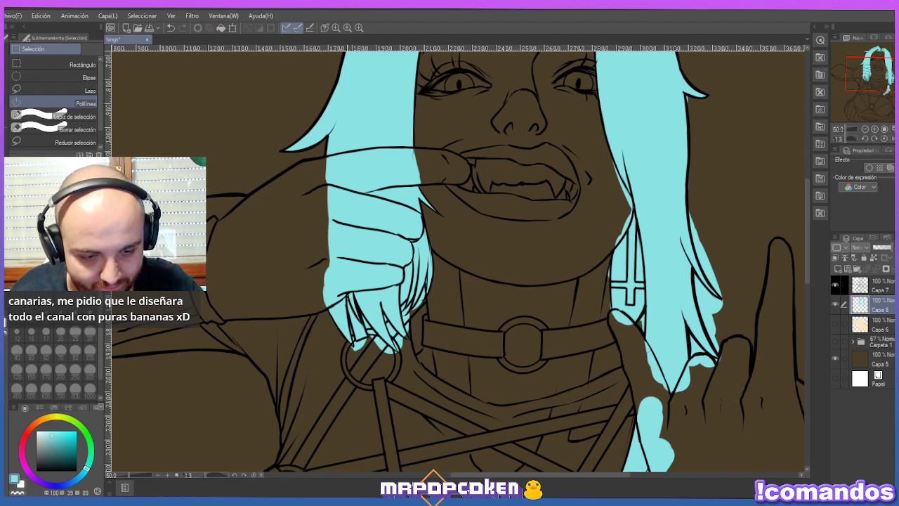
{"action": "left_click", "coordinate": [354, 344]}
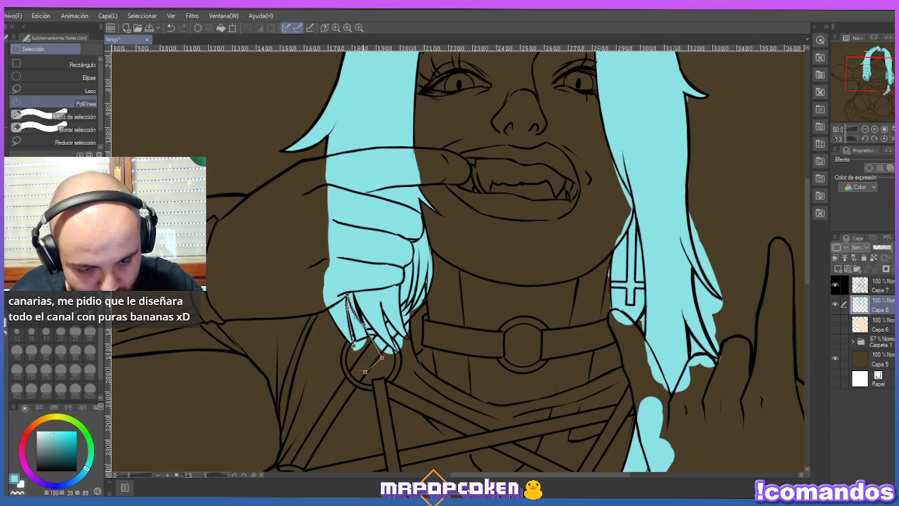
{"action": "double_click", "coordinate": [349, 340]}
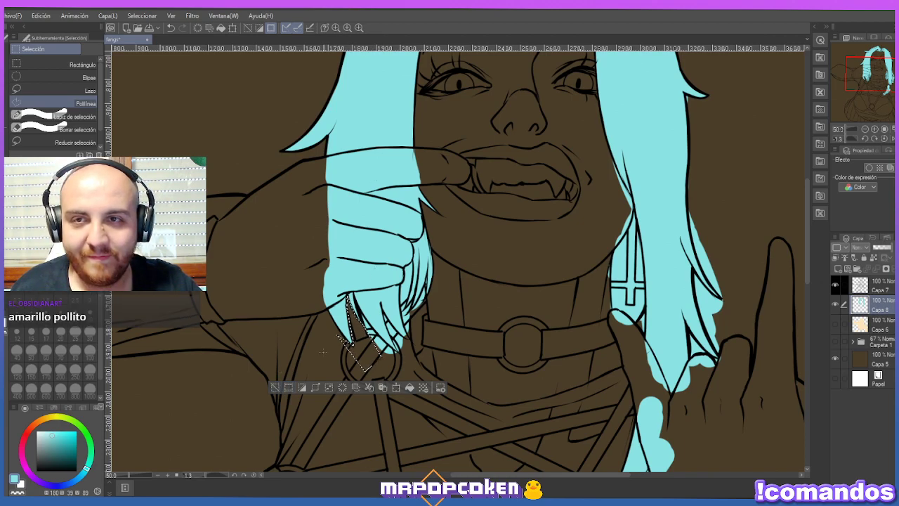
{"action": "left_click", "coordinate": [275, 387]}
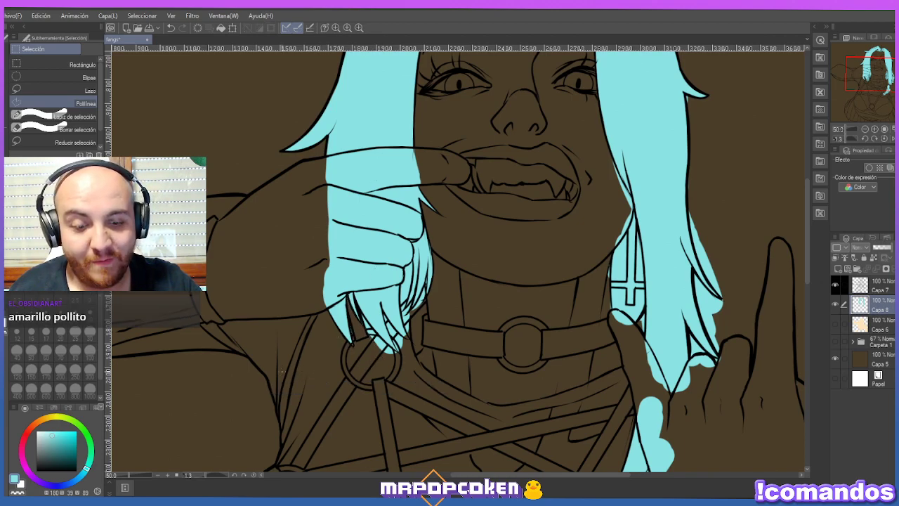
Touch up the line art of the strand tips below the hand on Capa 7 with the Más fuerte eraser at size 3.
{"action": "scroll", "coordinate": [360, 306], "scroll_direction": "up", "scroll_amount": 1}
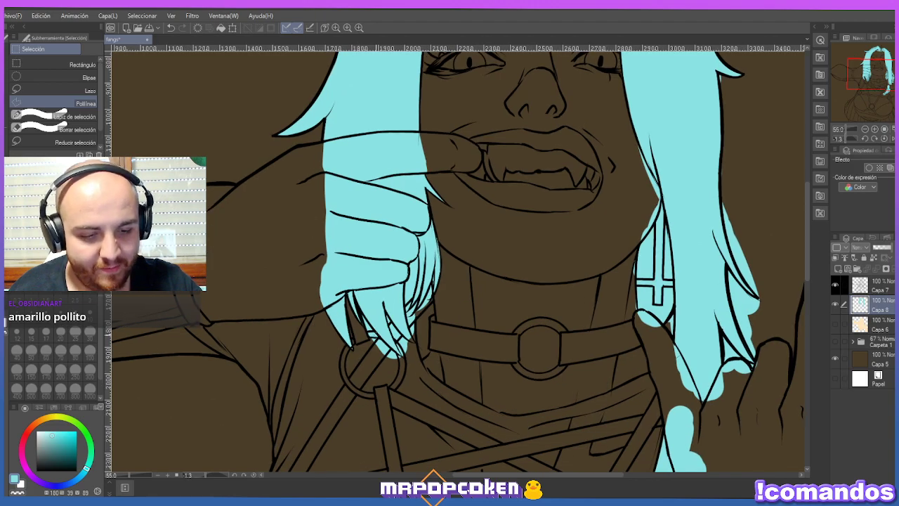
{"action": "left_click", "coordinate": [878, 284]}
{"action": "key", "text": "e"}
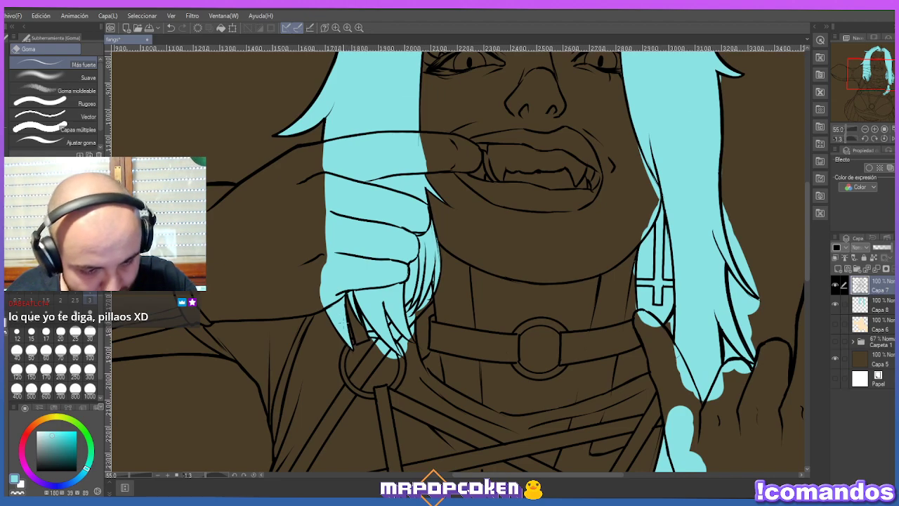
On Capa 8, erase the cyan spill between and beneath the strand tips over the harness ring with Más fuerte at size 10.
{"action": "left_click", "coordinate": [887, 306]}
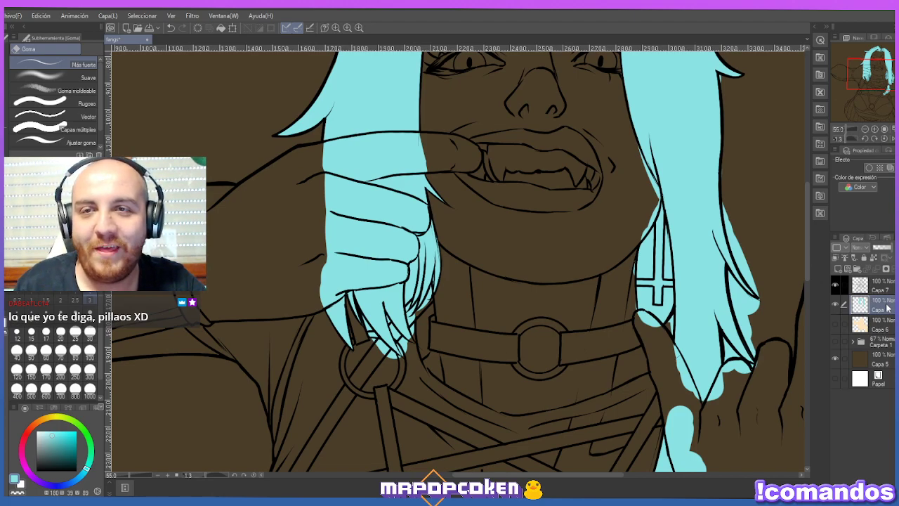
{"action": "key", "text": "p"}
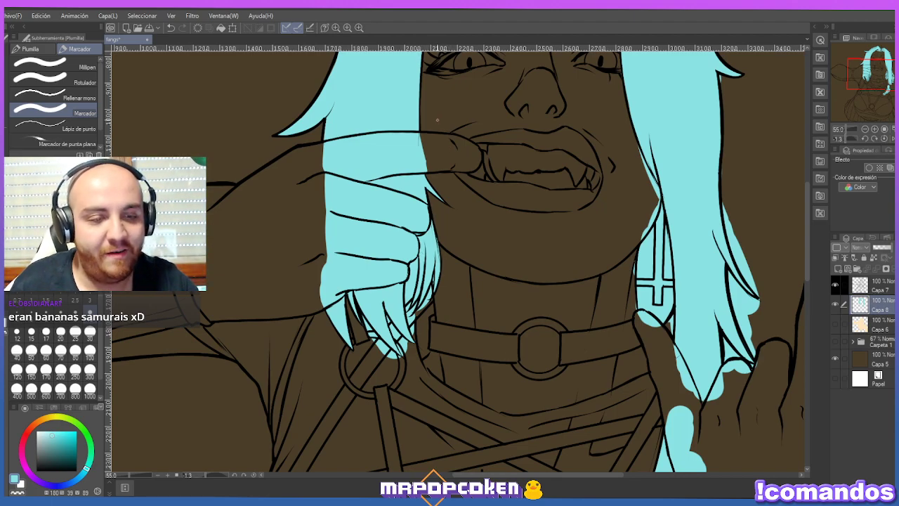
{"action": "key", "text": "e"}
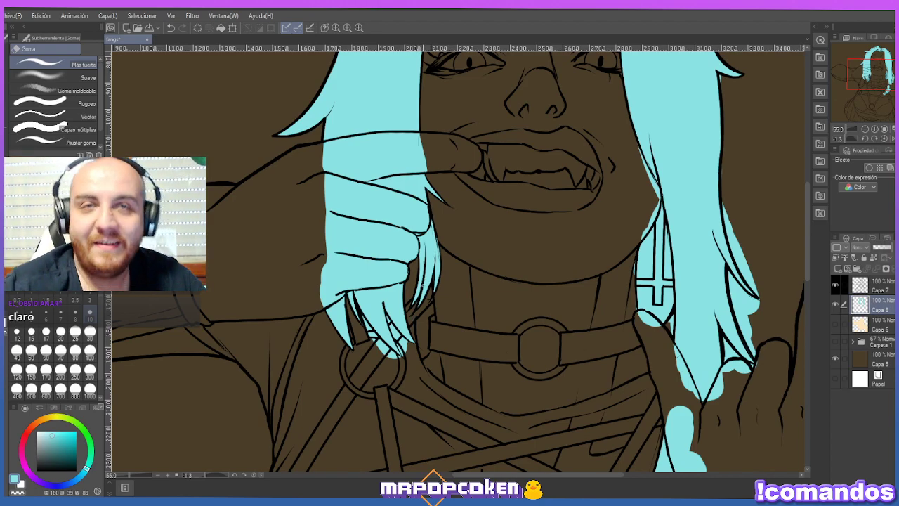
{"action": "left_click", "coordinate": [89, 332]}
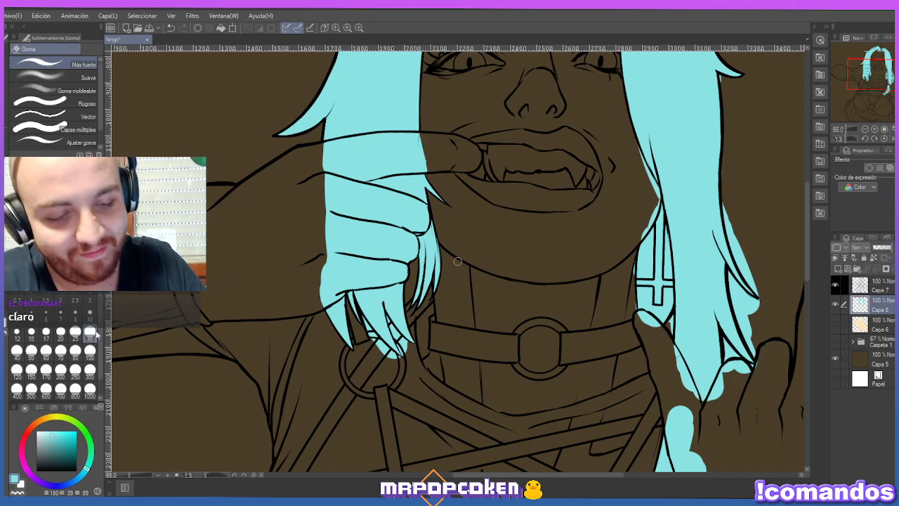
{"action": "left_click", "coordinate": [89, 314]}
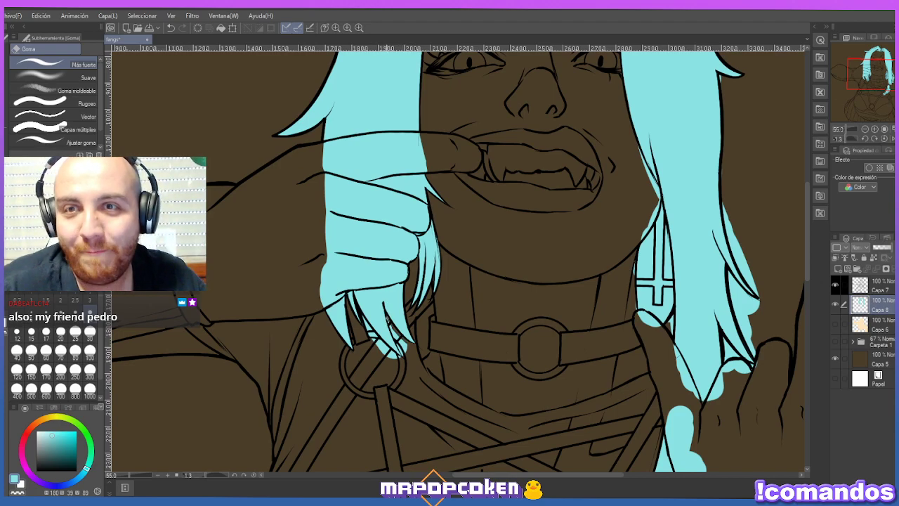
{"action": "mouse_move", "coordinate": [388, 322]}
{"action": "left_mouse_down"}
{"action": "mouse_move", "coordinate": [402, 353]}
{"action": "mouse_move", "coordinate": [397, 337]}
{"action": "mouse_move", "coordinate": [404, 343]}
{"action": "left_mouse_up"}
{"action": "left_click_drag", "start_coordinate": [362, 316], "coordinate": [401, 357]}
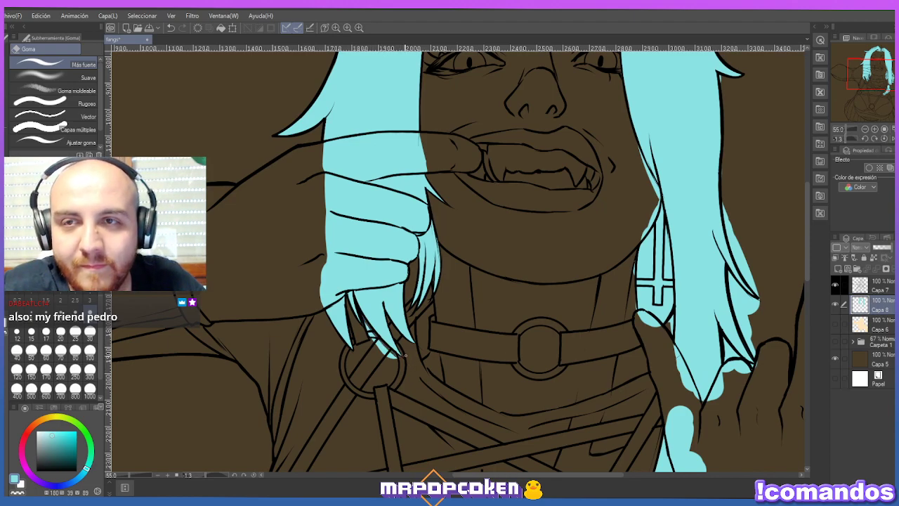
{"action": "left_click_drag", "start_coordinate": [363, 321], "coordinate": [394, 359]}
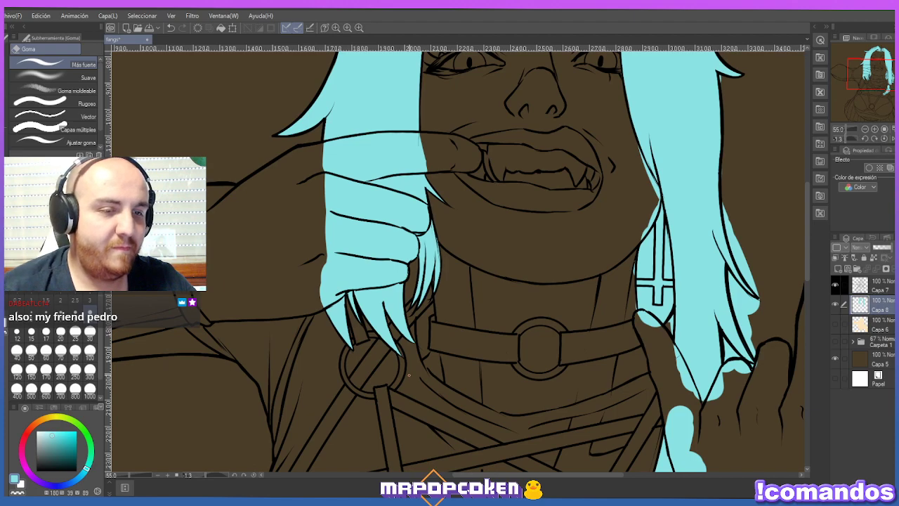
Erase the cyan spill along the inner hair edge by the cheek on the raised-finger side with Más fuerte at size 30.
{"action": "scroll", "coordinate": [409, 375], "scroll_direction": "down", "scroll_amount": 1}
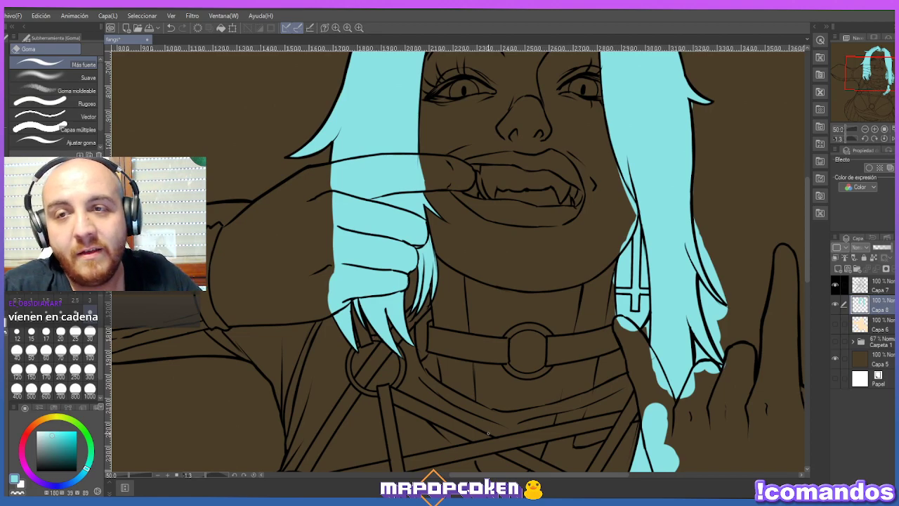
{"action": "left_click_drag", "start_coordinate": [490, 443], "coordinate": [349, 444]}
{"action": "left_click_drag", "start_coordinate": [807, 250], "coordinate": [807, 217]}
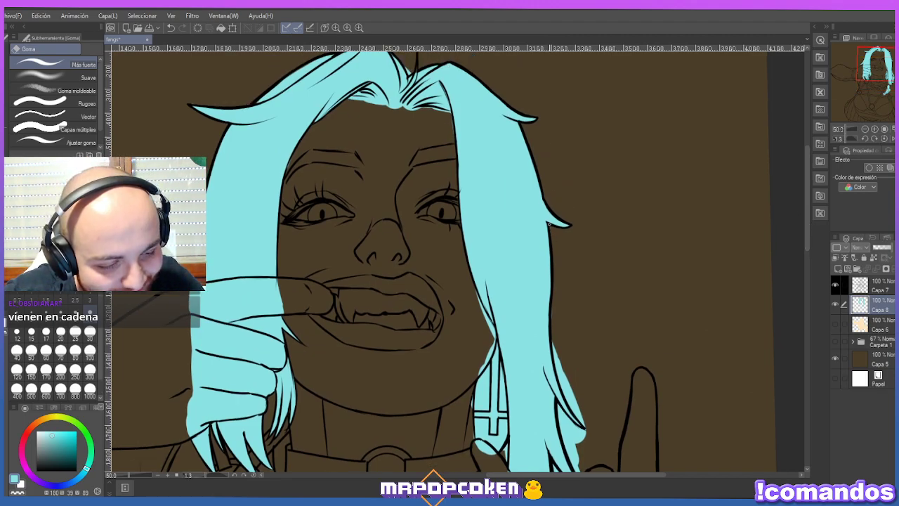
{"action": "key", "text": "p"}
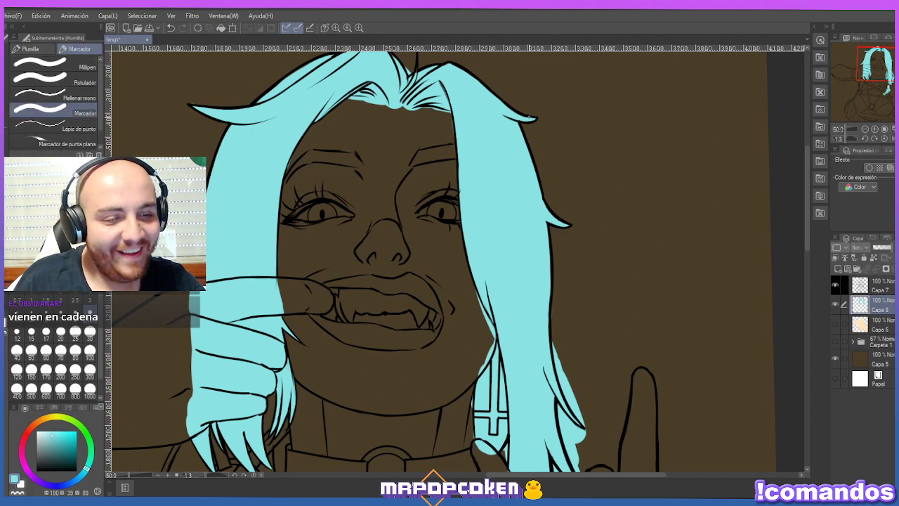
{"action": "key", "text": "e"}
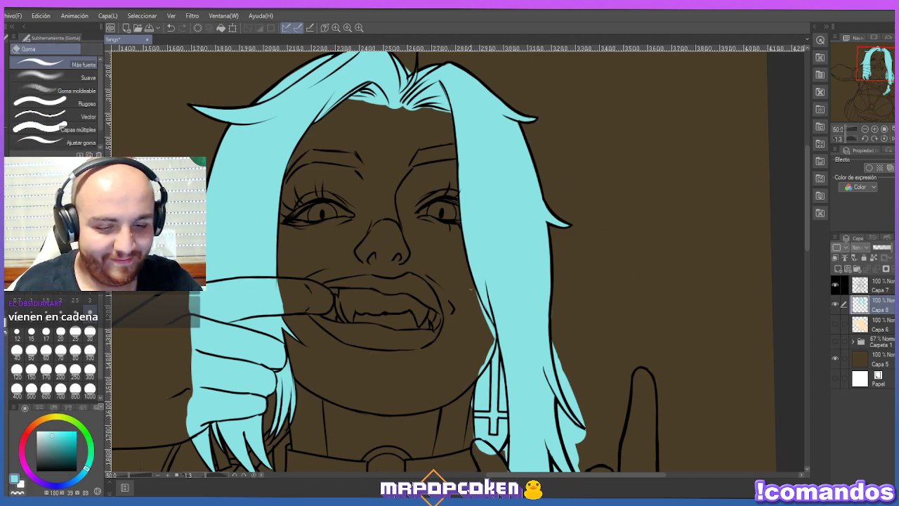
{"action": "left_click", "coordinate": [90, 331]}
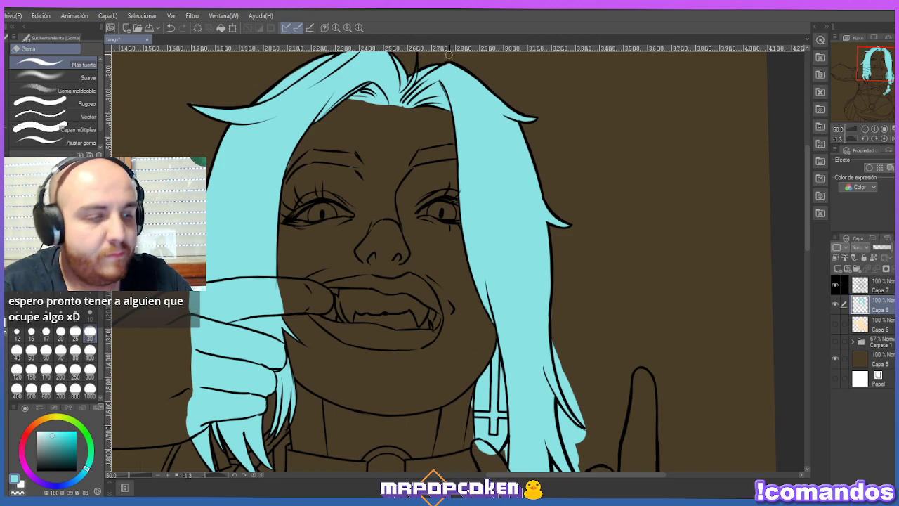
{"action": "left_click_drag", "start_coordinate": [807, 236], "coordinate": [808, 222]}
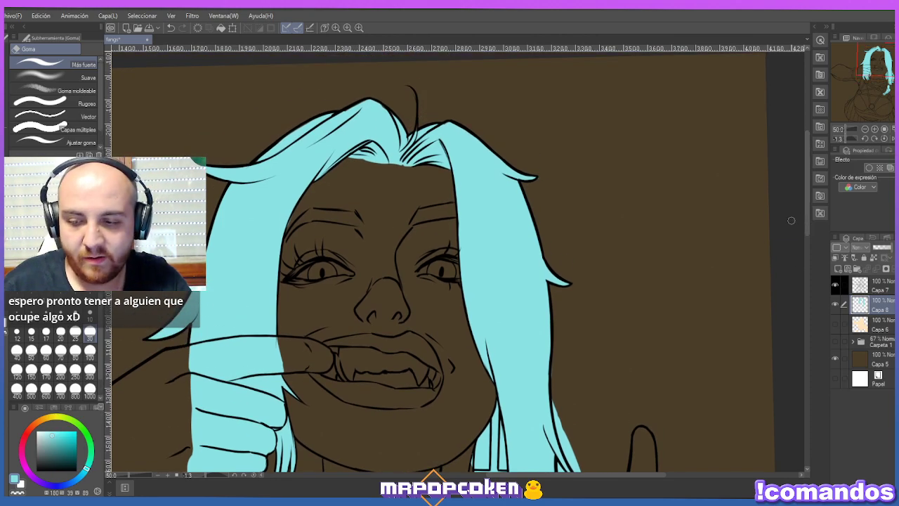
{"action": "key", "text": "p"}
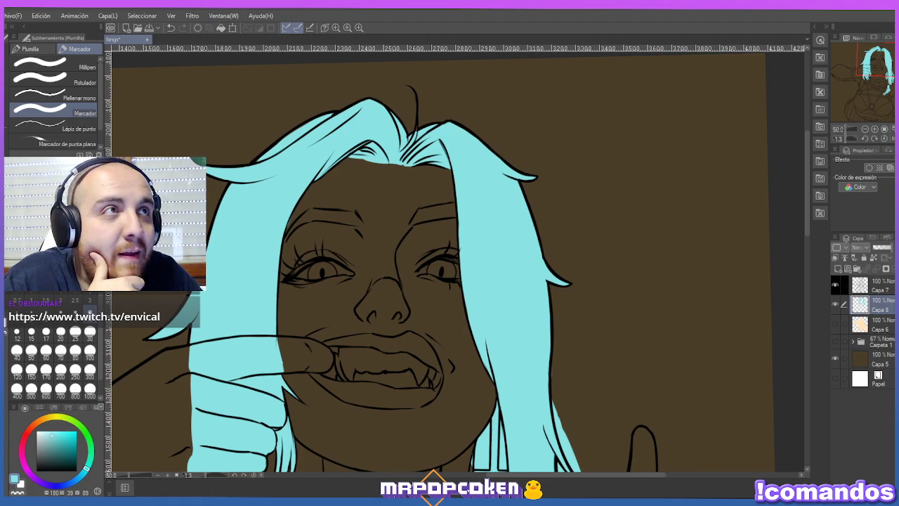
Switch to the browser and examine the open Twitch channel's Acerca de page, including its donation, PC and setup panels.
{"action": "key", "text": "alt+Tab"}
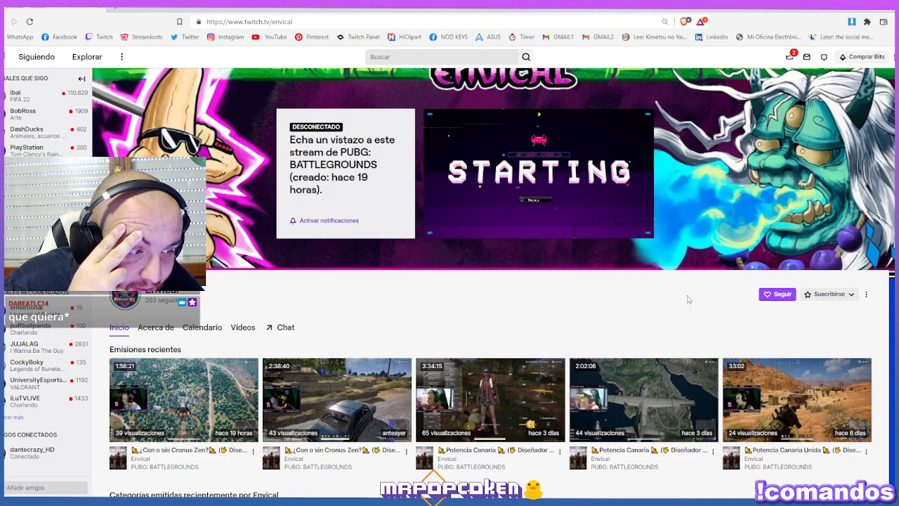
{"action": "left_click", "coordinate": [167, 328]}
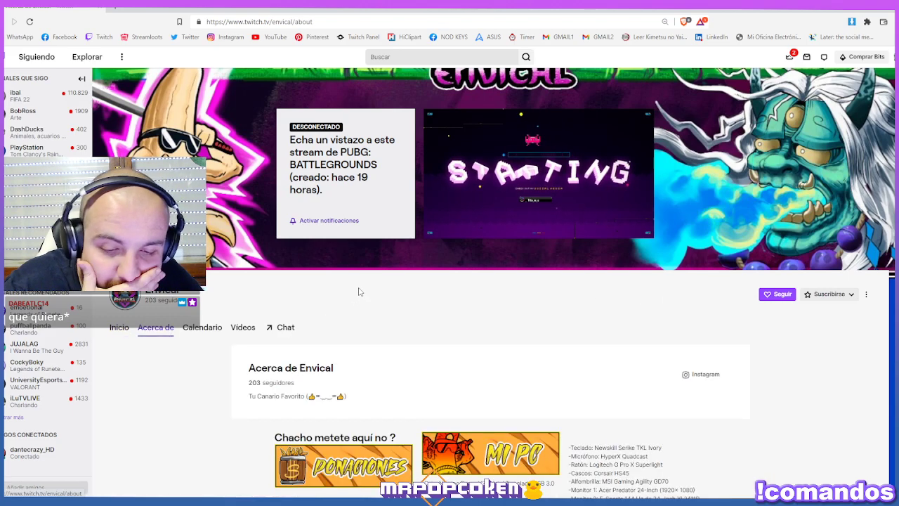
{"action": "scroll", "coordinate": [357, 291], "scroll_direction": "down", "scroll_amount": 3}
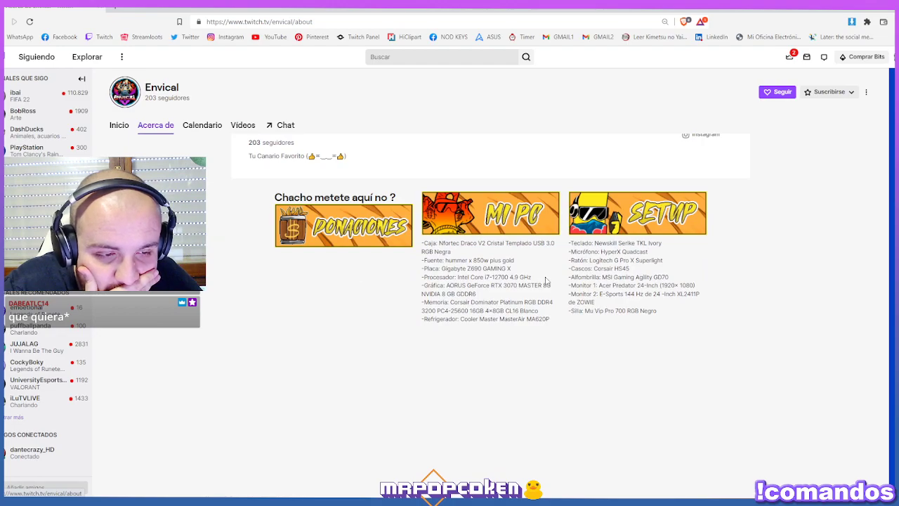
{"action": "scroll", "coordinate": [548, 281], "scroll_direction": "up", "scroll_amount": 4}
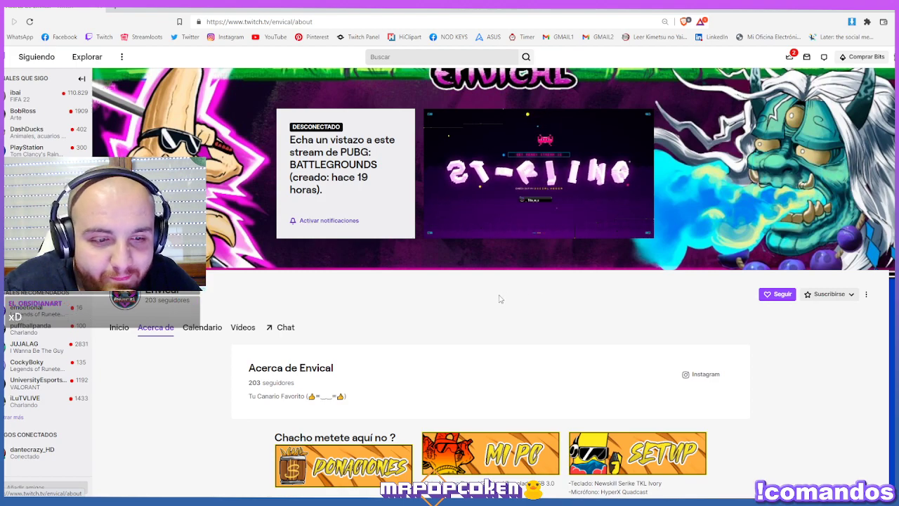
Follow the open Twitch channel and look over the recent broadcasts on its Inicio page.
{"action": "left_click", "coordinate": [778, 295]}
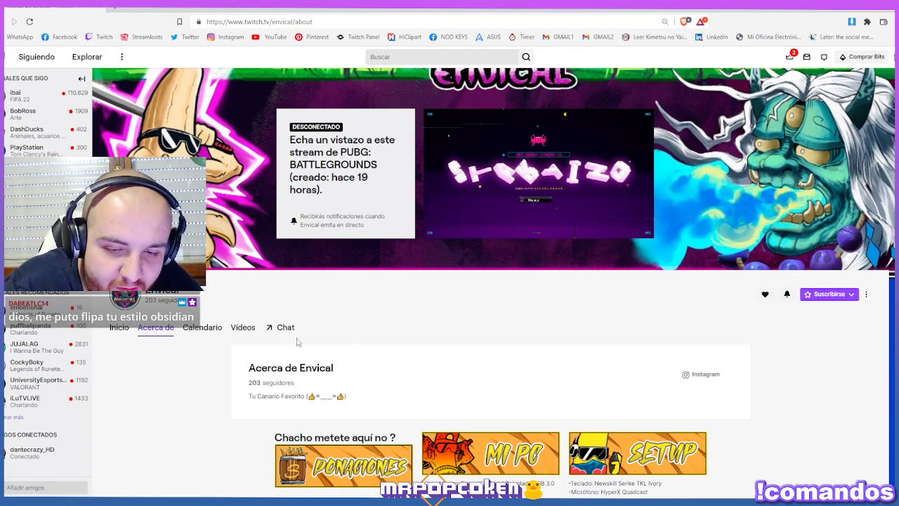
{"action": "left_click", "coordinate": [119, 328]}
{"action": "scroll", "coordinate": [498, 331], "scroll_direction": "down", "scroll_amount": 2}
{"action": "scroll", "coordinate": [348, 311], "scroll_direction": "up", "scroll_amount": 2}
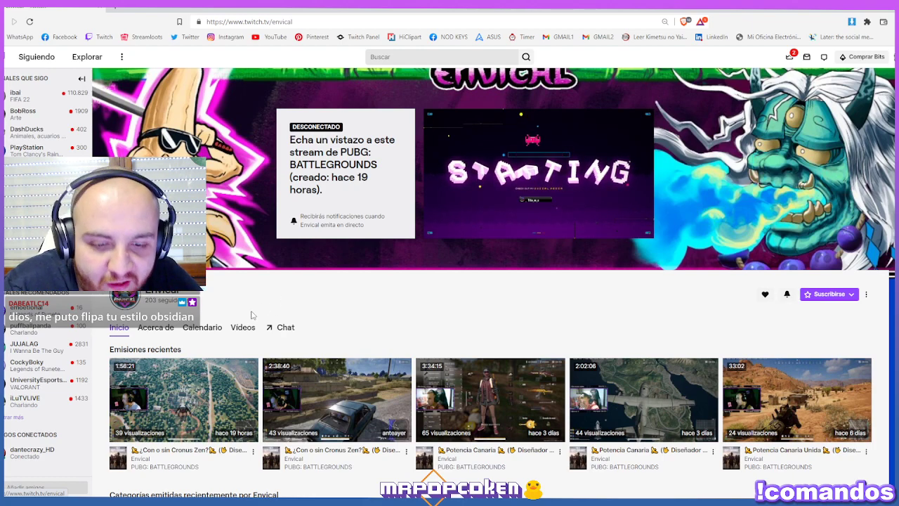
Look through the channel's Calendario, Acerca de and Vídeos pages.
{"action": "left_click", "coordinate": [201, 329]}
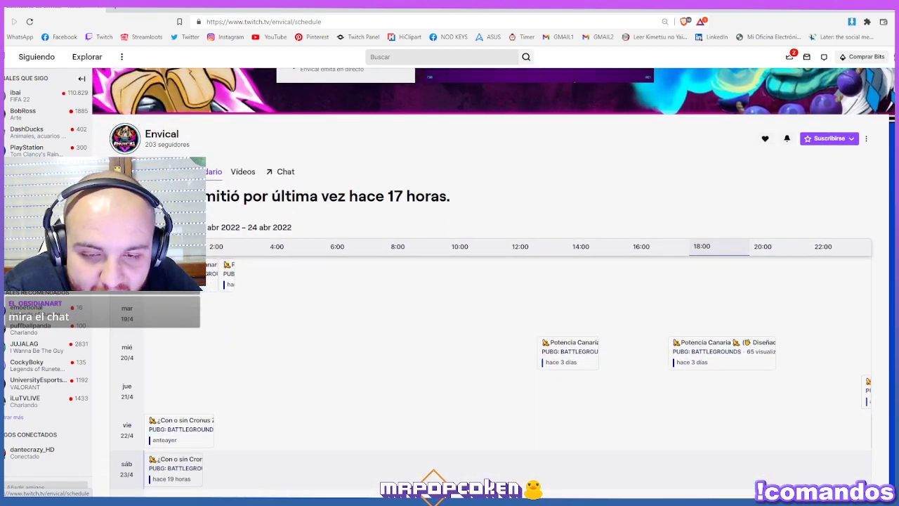
{"action": "mouse_move", "coordinate": [190, 277]}
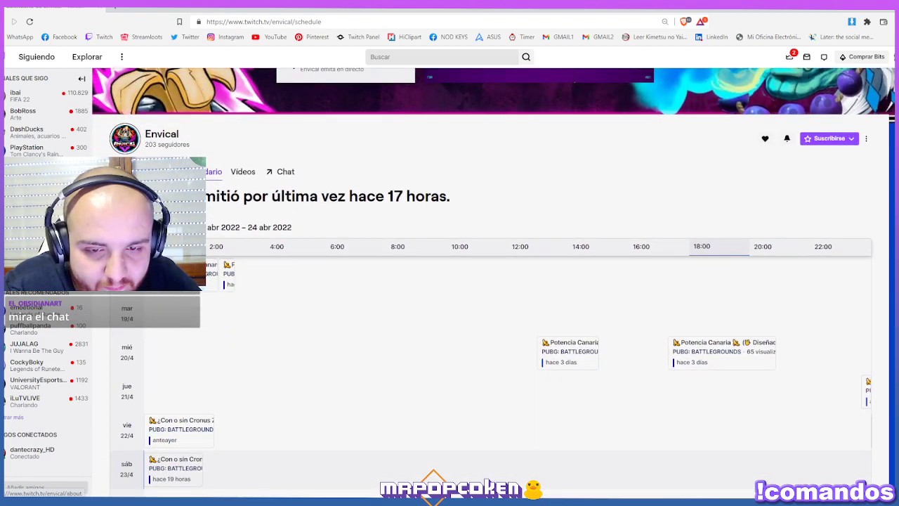
{"action": "left_click", "coordinate": [144, 172]}
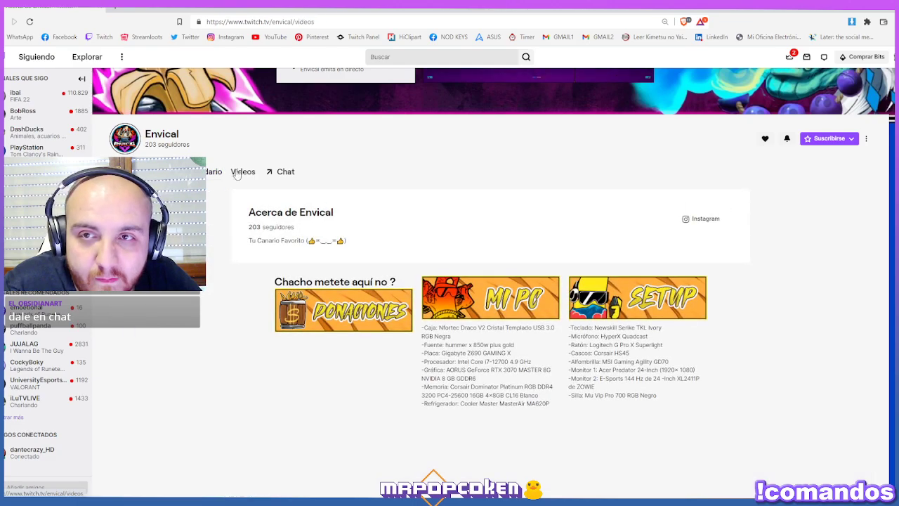
{"action": "left_click", "coordinate": [239, 173]}
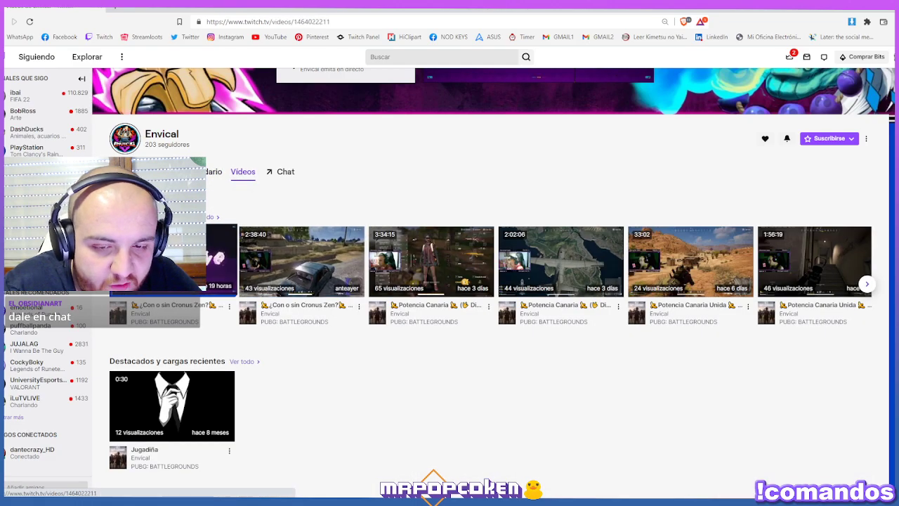
View the channel's most recent PUBG: BATTLEGROUNDS broadcast and return to its Vídeos page.
{"action": "left_click", "coordinate": [214, 260]}
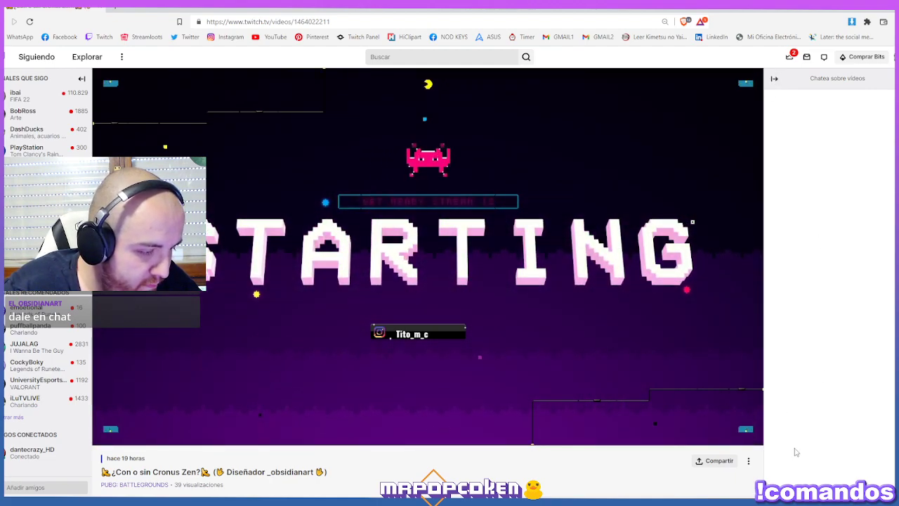
{"action": "mouse_move", "coordinate": [276, 223]}
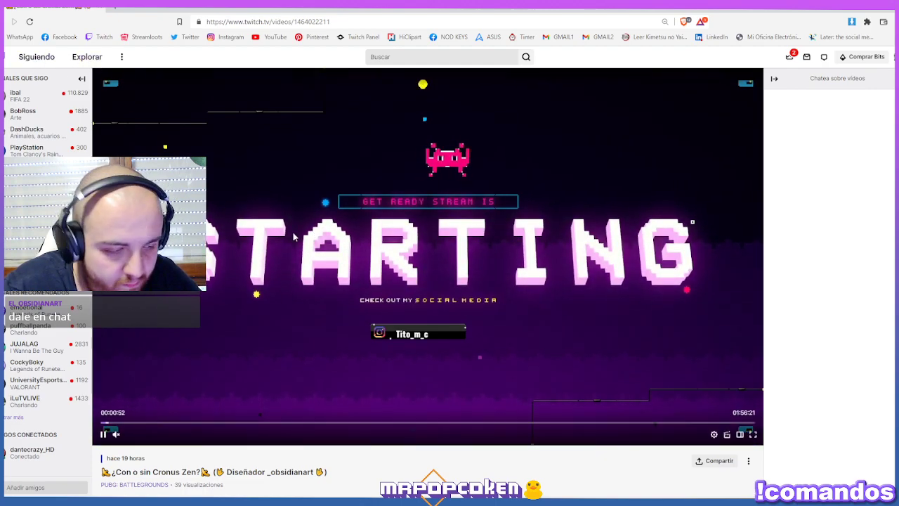
{"action": "left_click", "coordinate": [678, 373]}
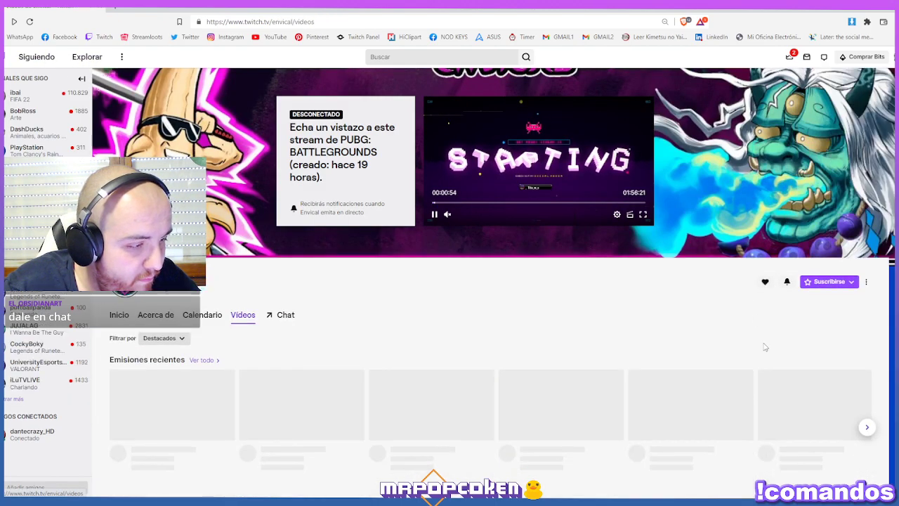
Open the channel's stream chat and view its list of channel-point rewards and challenges.
{"action": "left_click", "coordinate": [286, 315]}
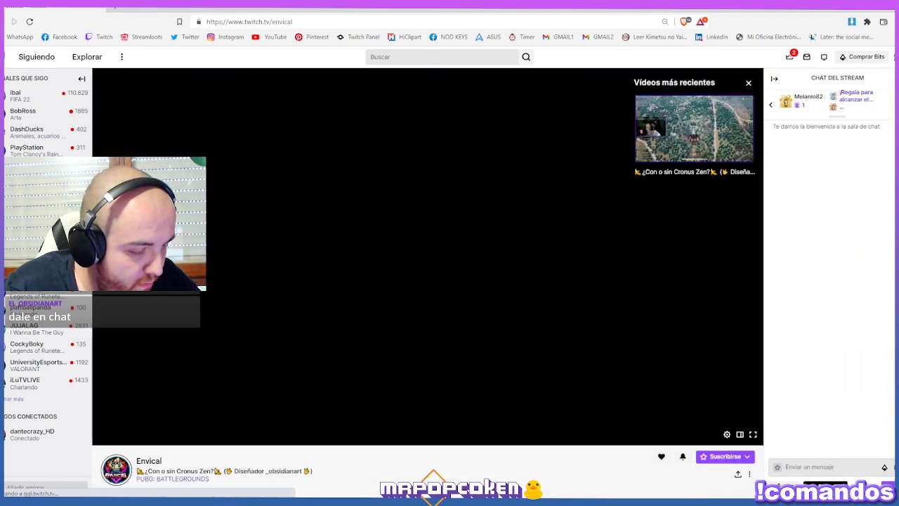
{"action": "left_click", "coordinate": [783, 483]}
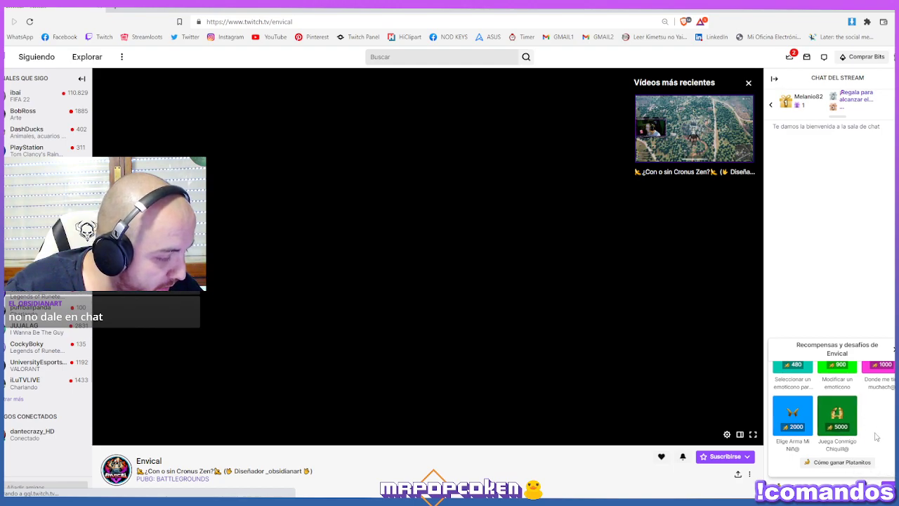
Look through the Envical channel's rewards list and the chat's emote picker, and close both.
{"action": "scroll", "coordinate": [868, 420], "scroll_direction": "up", "scroll_amount": 1}
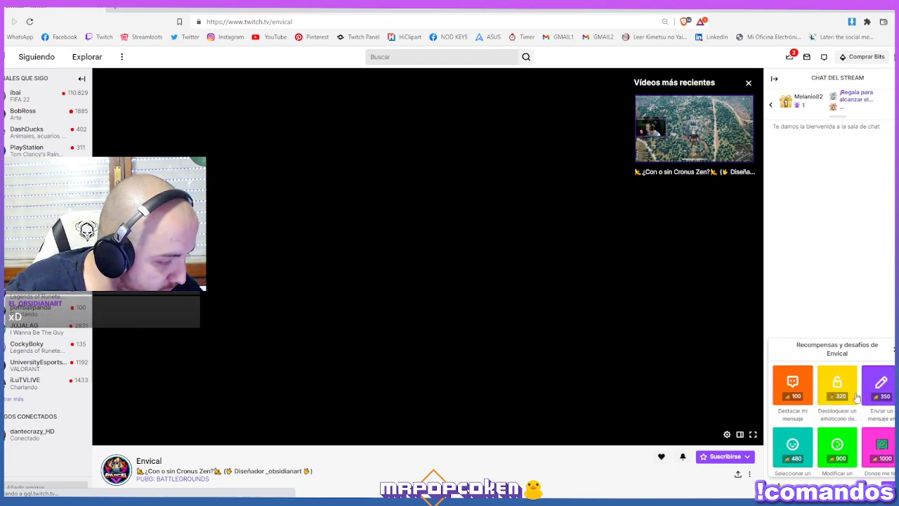
{"action": "left_click", "coordinate": [783, 483]}
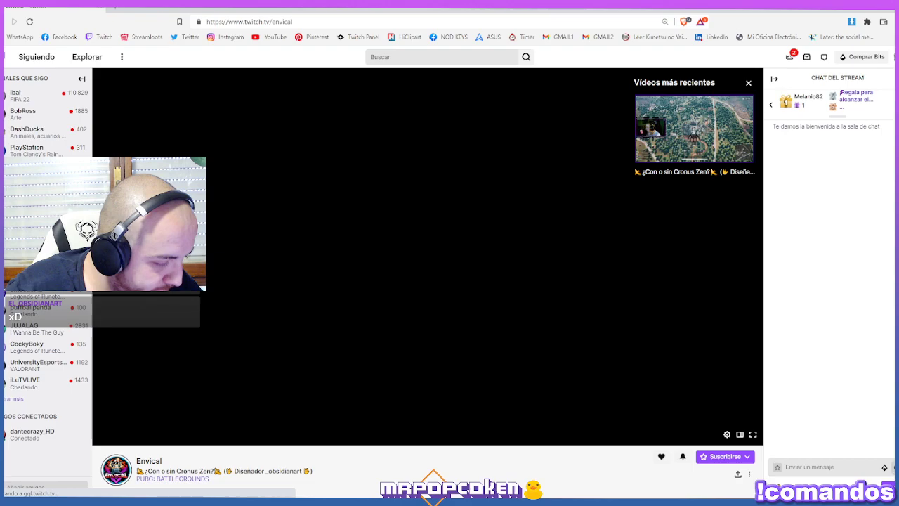
{"action": "left_click", "coordinate": [885, 467]}
{"action": "scroll", "coordinate": [841, 406], "scroll_direction": "up", "scroll_amount": 3}
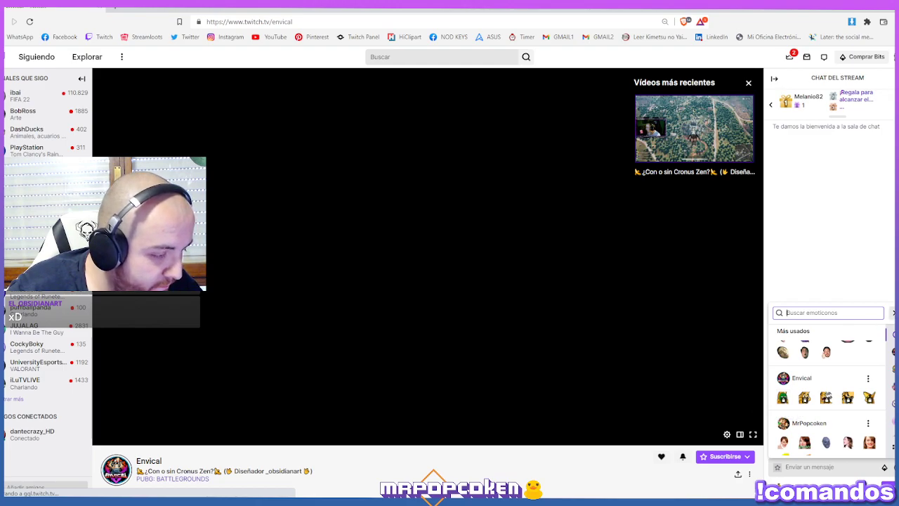
{"action": "key", "text": "Escape"}
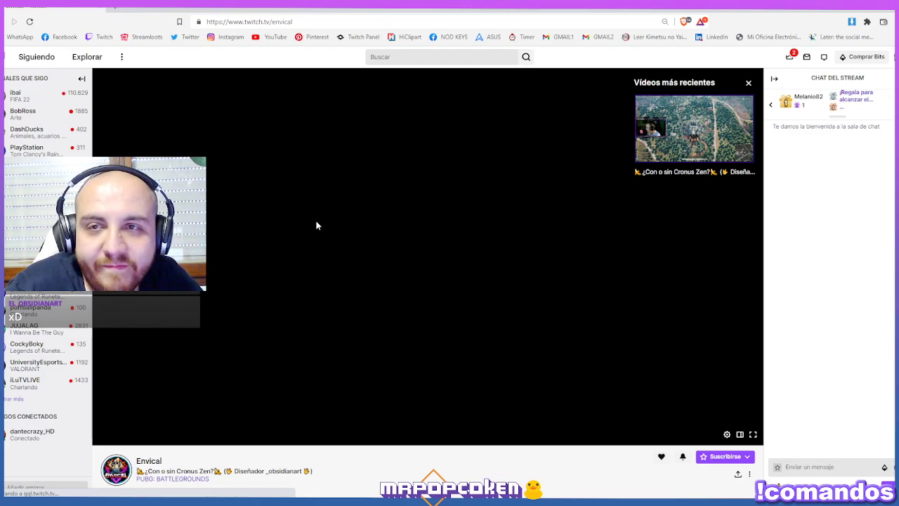
Switch to the fangs drawing in Clip Studio Paint and set the Marcador brush size to 30.
{"action": "key", "text": "alt+Tab"}
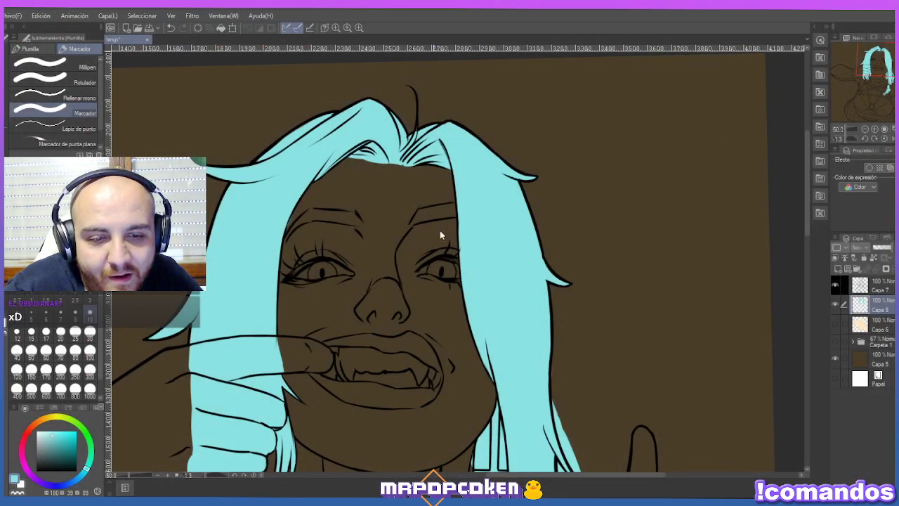
{"action": "scroll", "coordinate": [495, 259], "scroll_direction": "down", "scroll_amount": 3}
{"action": "scroll", "coordinate": [568, 240], "scroll_direction": "up", "scroll_amount": 2}
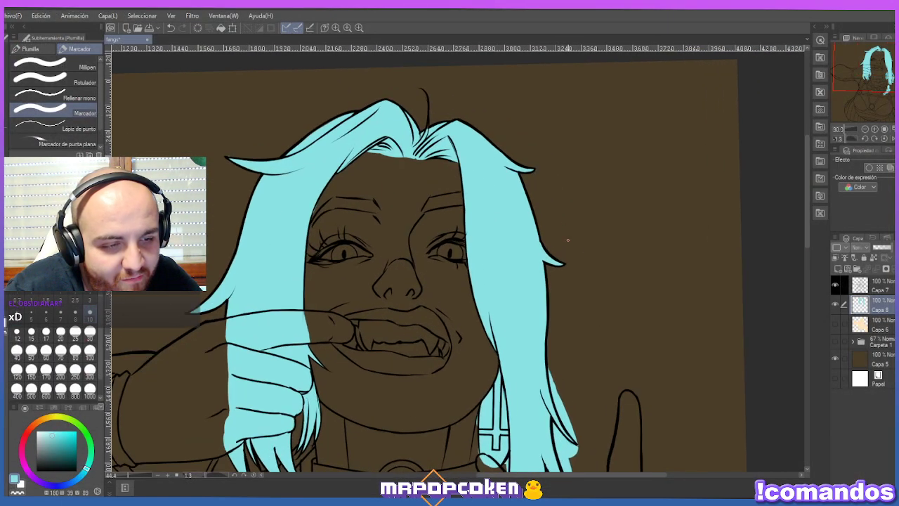
{"action": "left_click", "coordinate": [90, 331]}
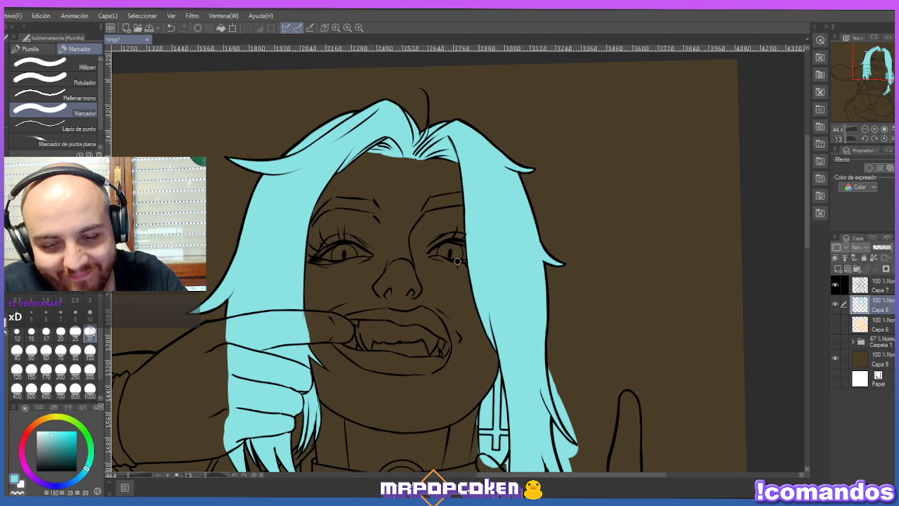
Erase the light-blue paint spilling past the outer outline of the long hair lock on the raised-hand side, on layer Capa 8.
{"action": "left_click_drag", "start_coordinate": [553, 351], "coordinate": [552, 323]}
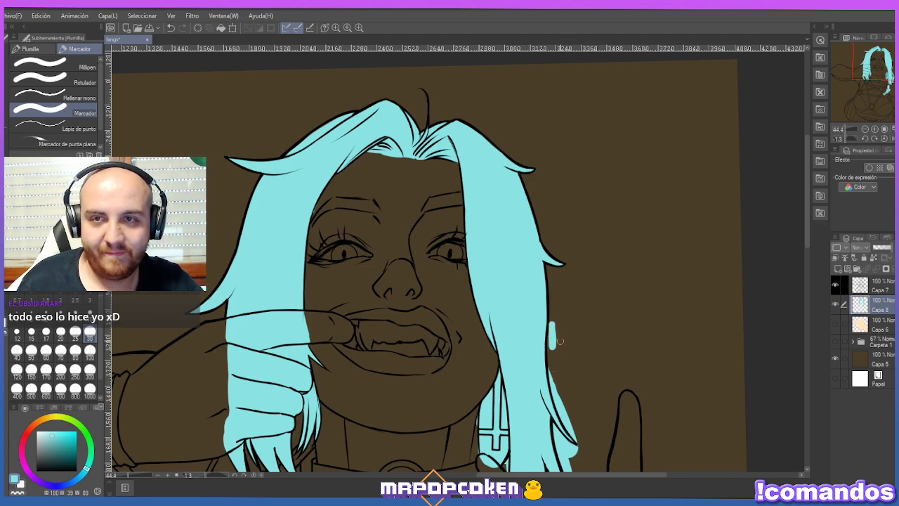
{"action": "key", "text": "e"}
{"action": "mouse_move", "coordinate": [557, 310]}
{"action": "left_mouse_down"}
{"action": "mouse_move", "coordinate": [554, 371]}
{"action": "mouse_move", "coordinate": [551, 364]}
{"action": "mouse_move", "coordinate": [565, 422]}
{"action": "left_mouse_up"}
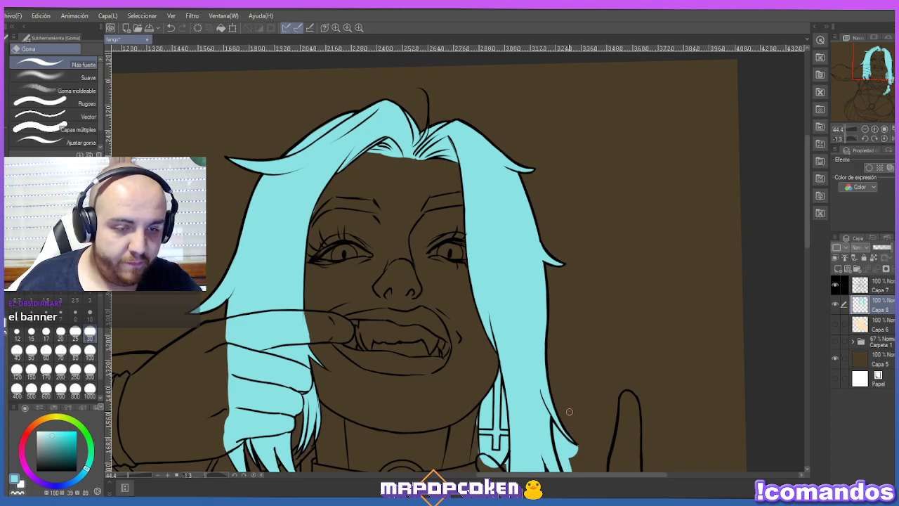
Erase the light-blue spill around the pointed hair tips above the raised hand with the eraser at size 30.
{"action": "scroll", "coordinate": [579, 297], "scroll_direction": "down", "scroll_amount": 1}
{"action": "scroll", "coordinate": [579, 273], "scroll_direction": "down", "scroll_amount": 1}
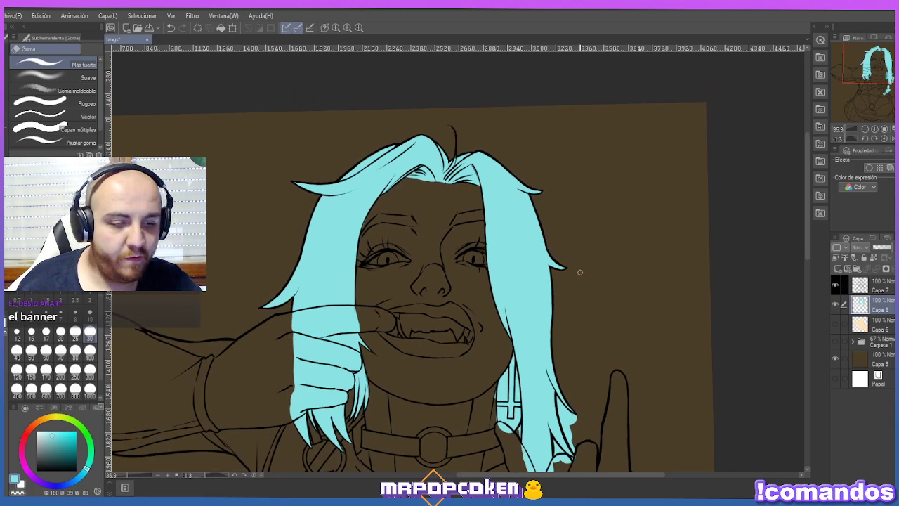
{"action": "scroll", "coordinate": [562, 411], "scroll_direction": "up", "scroll_amount": 2}
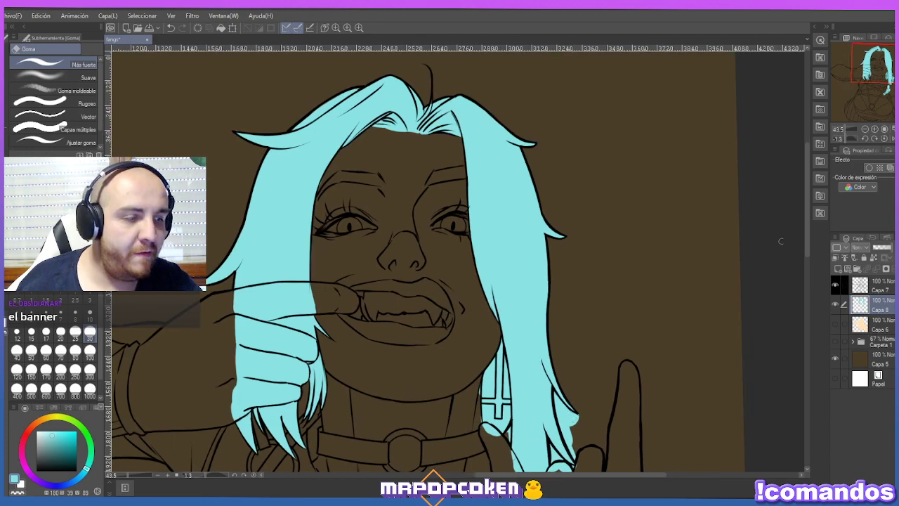
{"action": "left_click_drag", "start_coordinate": [807, 227], "coordinate": [808, 271]}
{"action": "scroll", "coordinate": [469, 251], "scroll_direction": "up", "scroll_amount": 1}
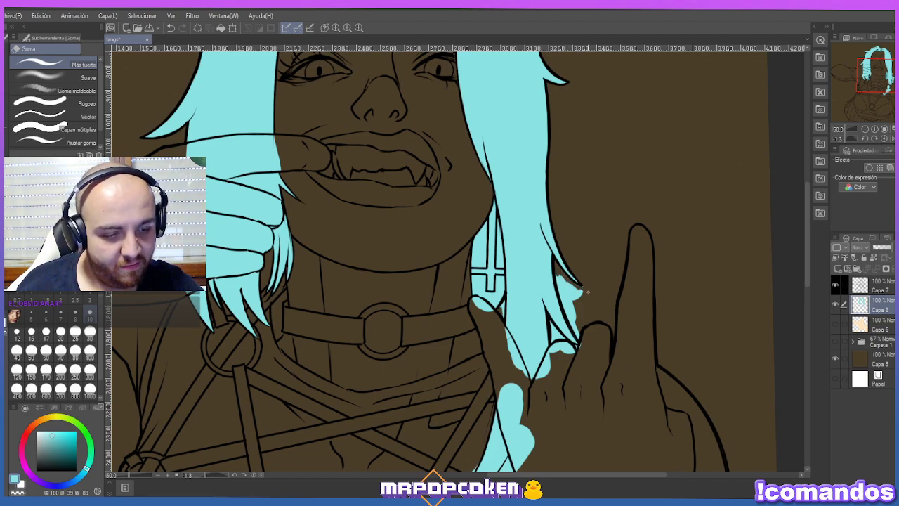
{"action": "left_click", "coordinate": [89, 331]}
{"action": "left_click_drag", "start_coordinate": [562, 278], "coordinate": [588, 347]}
{"action": "mouse_move", "coordinate": [571, 298]}
{"action": "left_mouse_down"}
{"action": "mouse_move", "coordinate": [578, 287]}
{"action": "mouse_move", "coordinate": [591, 300]}
{"action": "left_mouse_up"}
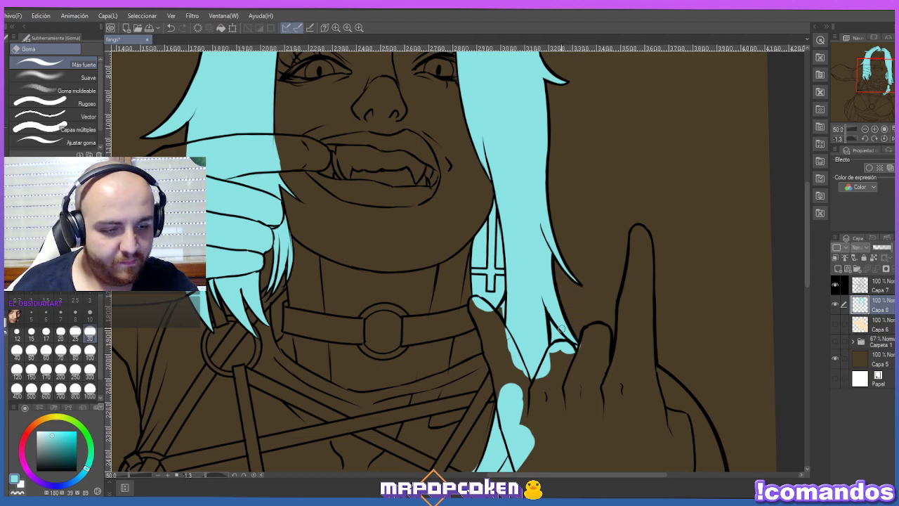
{"action": "mouse_move", "coordinate": [550, 321]}
{"action": "left_mouse_down"}
{"action": "mouse_move", "coordinate": [564, 341]}
{"action": "mouse_move", "coordinate": [553, 326]}
{"action": "mouse_move", "coordinate": [555, 341]}
{"action": "mouse_move", "coordinate": [534, 287]}
{"action": "mouse_move", "coordinate": [549, 294]}
{"action": "mouse_move", "coordinate": [582, 350]}
{"action": "left_mouse_up"}
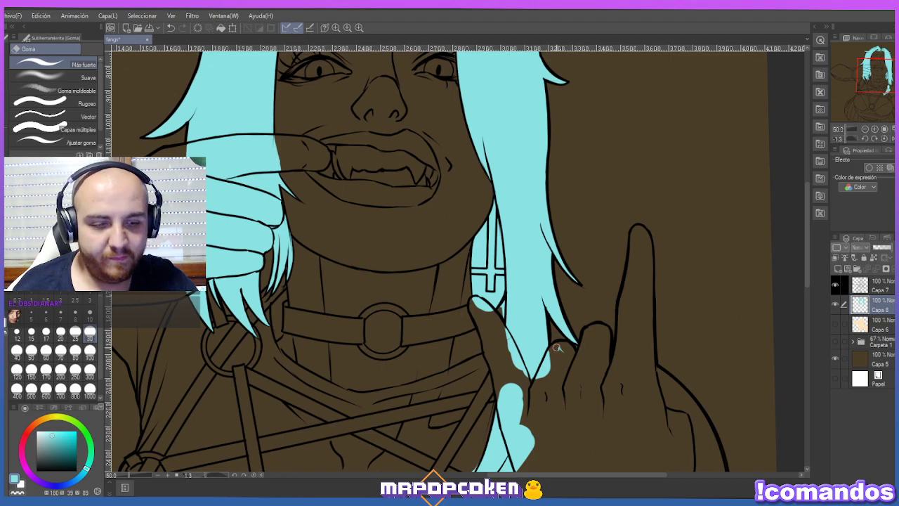
Clear the light-blue hair colour from the thumb and folded fingers of the raised hand, keeping the hair tip between them filled.
{"action": "left_click_drag", "start_coordinate": [503, 300], "coordinate": [500, 316]}
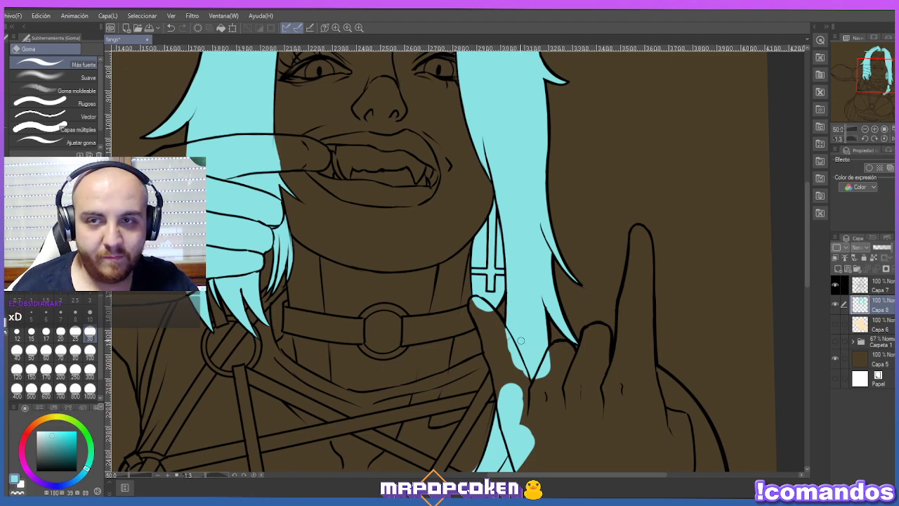
{"action": "left_click_drag", "start_coordinate": [513, 336], "coordinate": [521, 378]}
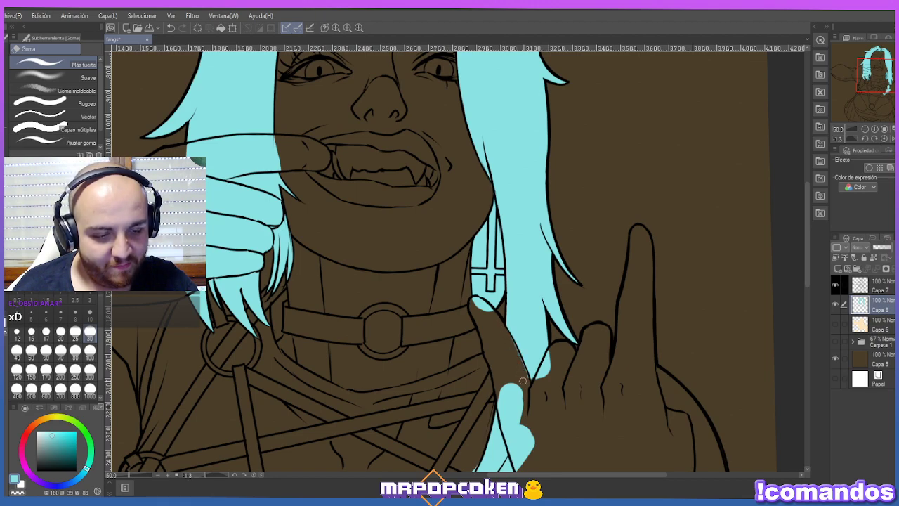
{"action": "left_click_drag", "start_coordinate": [507, 335], "coordinate": [526, 379]}
{"action": "left_click_drag", "start_coordinate": [481, 305], "coordinate": [485, 296]}
{"action": "mouse_move", "coordinate": [555, 357]}
{"action": "left_mouse_down"}
{"action": "mouse_move", "coordinate": [539, 378]}
{"action": "mouse_move", "coordinate": [555, 345]}
{"action": "mouse_move", "coordinate": [537, 383]}
{"action": "mouse_move", "coordinate": [548, 354]}
{"action": "left_mouse_up"}
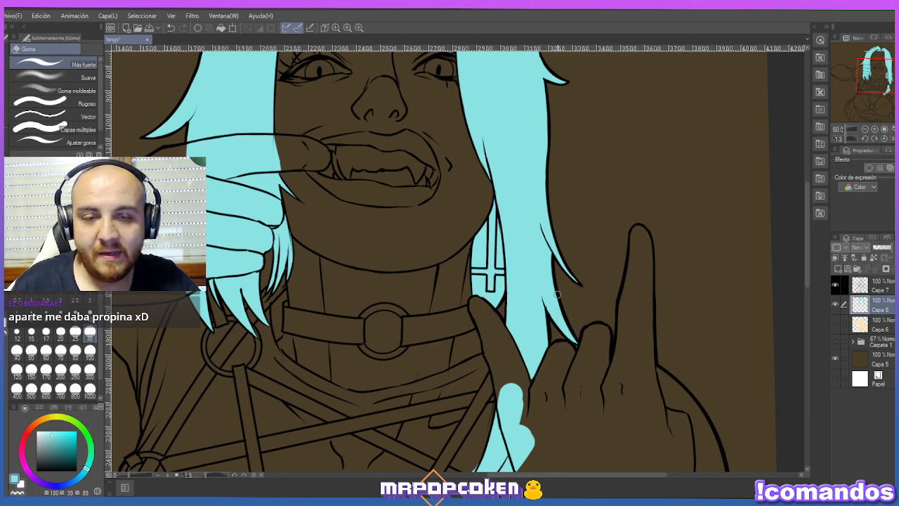
{"action": "key", "text": "p"}
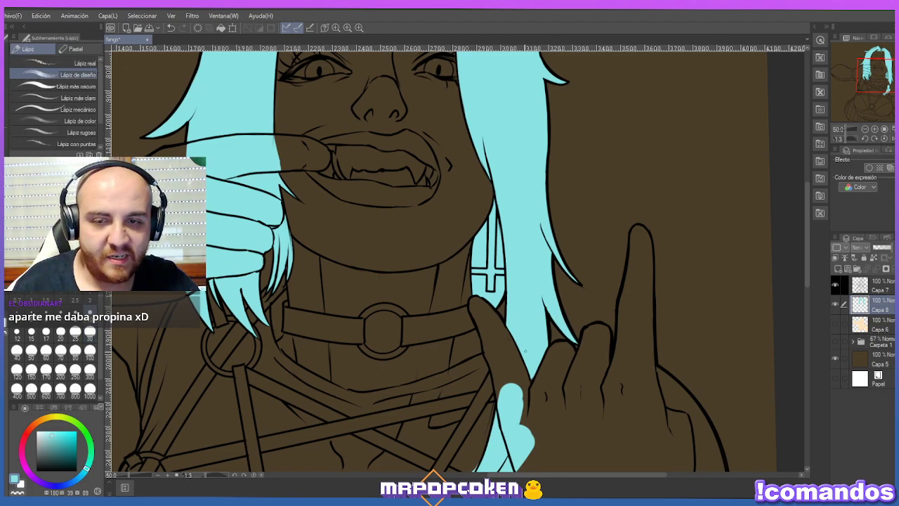
{"action": "key", "text": "p"}
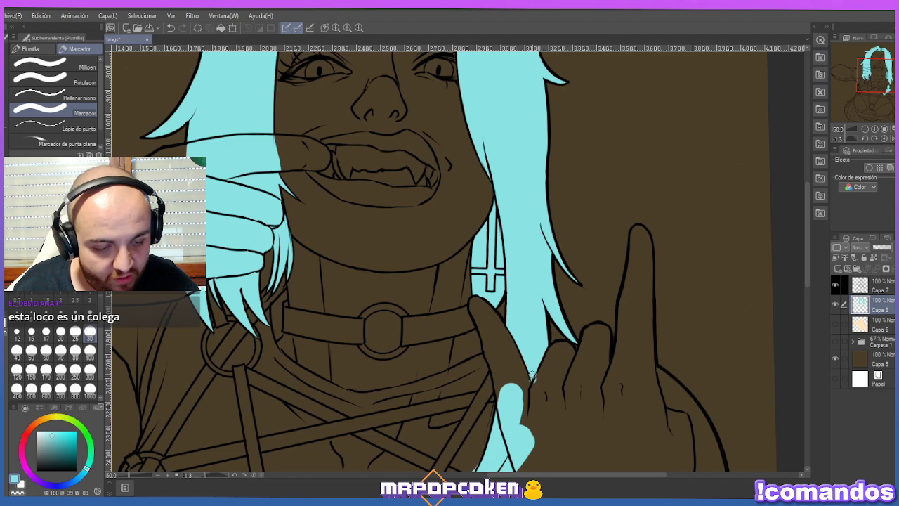
{"action": "key", "text": "e"}
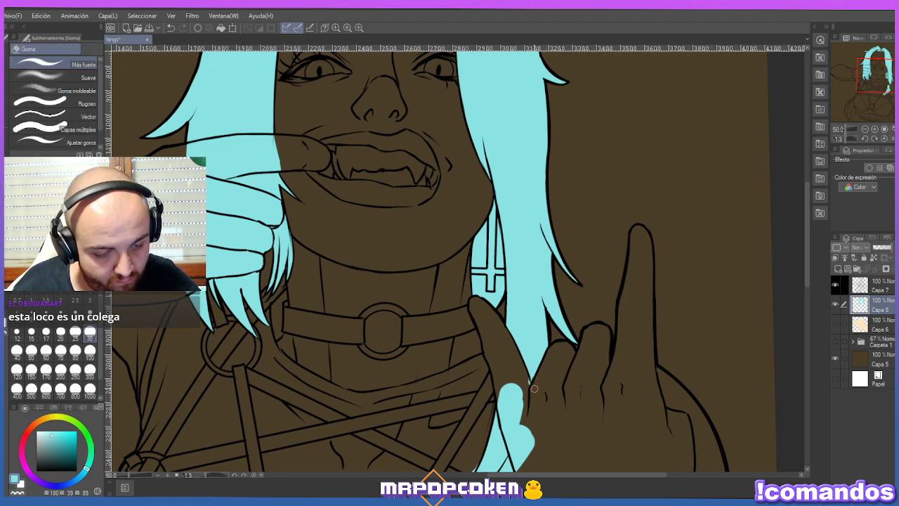
Erase the light-blue paint over the raised hand's palm and around the lower hair lock with the eraser at size 100.
{"action": "left_click", "coordinate": [90, 349]}
{"action": "mouse_move", "coordinate": [508, 368]}
{"action": "left_mouse_down"}
{"action": "mouse_move", "coordinate": [525, 428]}
{"action": "mouse_move", "coordinate": [509, 389]}
{"action": "mouse_move", "coordinate": [517, 431]}
{"action": "mouse_move", "coordinate": [507, 396]}
{"action": "mouse_move", "coordinate": [522, 414]}
{"action": "left_mouse_up"}
{"action": "left_click_drag", "start_coordinate": [807, 254], "coordinate": [808, 290]}
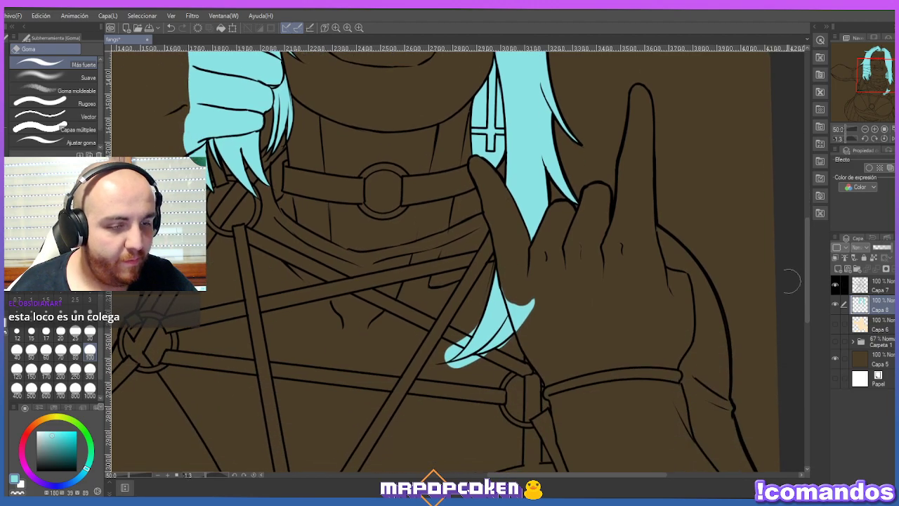
{"action": "left_click_drag", "start_coordinate": [515, 289], "coordinate": [537, 316]}
{"action": "mouse_move", "coordinate": [453, 333]}
{"action": "left_mouse_down"}
{"action": "mouse_move", "coordinate": [441, 352]}
{"action": "mouse_move", "coordinate": [469, 316]}
{"action": "mouse_move", "coordinate": [454, 342]}
{"action": "left_mouse_up"}
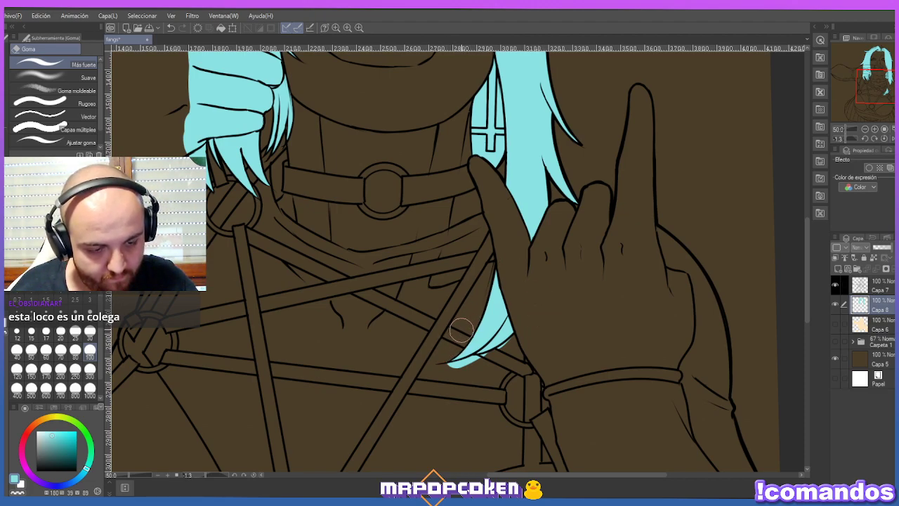
Reduce the eraser to size 30 and clean the light-blue spill around the lower hair lock's pointed tip.
{"action": "key", "text": "bracketleft"}
{"action": "key", "text": "bracketleft"}
{"action": "key", "text": "bracketleft"}
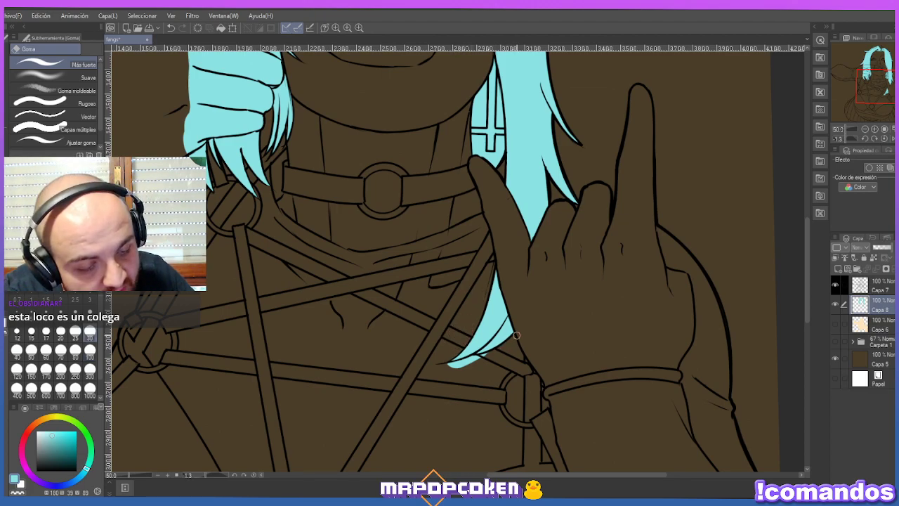
{"action": "mouse_move", "coordinate": [482, 358]}
{"action": "left_mouse_down"}
{"action": "mouse_move", "coordinate": [450, 367]}
{"action": "mouse_move", "coordinate": [471, 361]}
{"action": "left_mouse_up"}
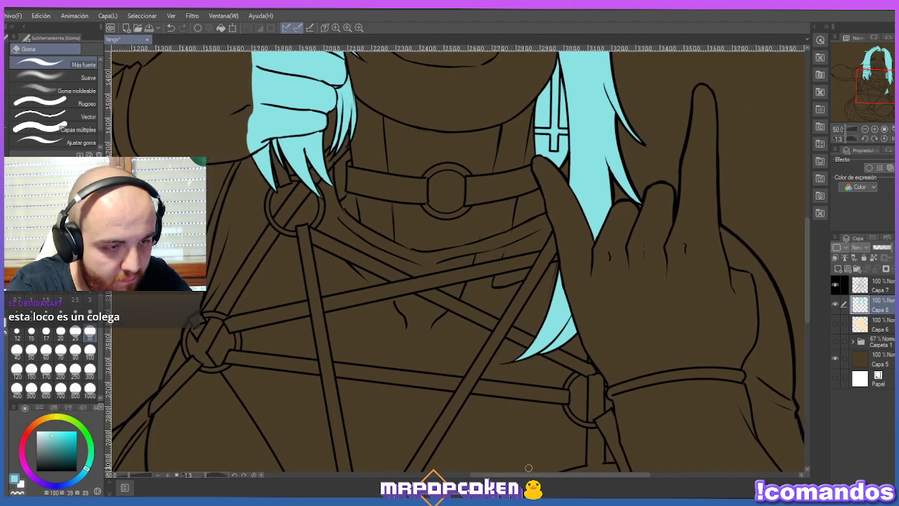
Erase the hair colour covering the hand at the mouth with the eraser at size 100, refining the remaining edges at size 30.
{"action": "left_click_drag", "start_coordinate": [805, 255], "coordinate": [806, 204]}
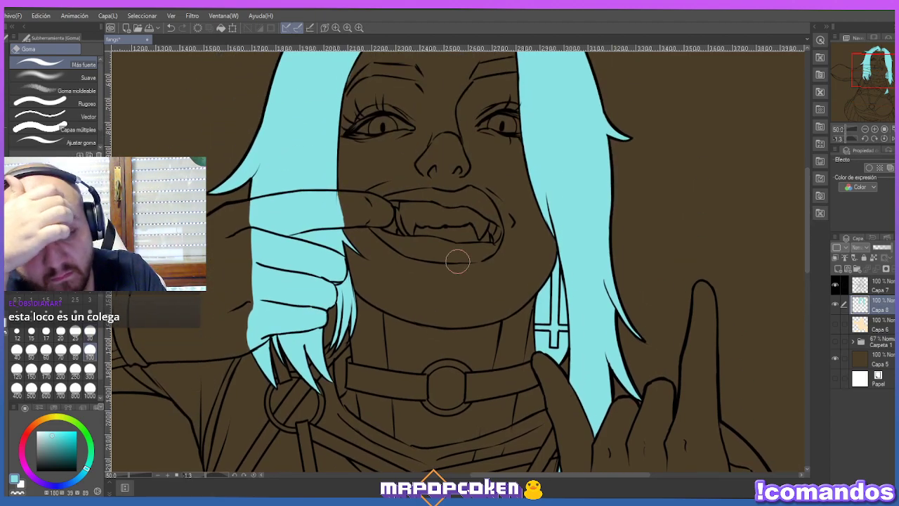
{"action": "mouse_move", "coordinate": [354, 210]}
{"action": "left_mouse_down"}
{"action": "mouse_move", "coordinate": [277, 207]}
{"action": "mouse_move", "coordinate": [297, 202]}
{"action": "mouse_move", "coordinate": [248, 213]}
{"action": "mouse_move", "coordinate": [284, 203]}
{"action": "mouse_move", "coordinate": [258, 209]}
{"action": "mouse_move", "coordinate": [281, 213]}
{"action": "mouse_move", "coordinate": [275, 220]}
{"action": "mouse_move", "coordinate": [305, 215]}
{"action": "mouse_move", "coordinate": [283, 222]}
{"action": "mouse_move", "coordinate": [343, 214]}
{"action": "mouse_move", "coordinate": [330, 216]}
{"action": "mouse_move", "coordinate": [343, 215]}
{"action": "mouse_move", "coordinate": [313, 252]}
{"action": "mouse_move", "coordinate": [305, 246]}
{"action": "mouse_move", "coordinate": [322, 252]}
{"action": "mouse_move", "coordinate": [294, 243]}
{"action": "mouse_move", "coordinate": [343, 268]}
{"action": "mouse_move", "coordinate": [332, 282]}
{"action": "mouse_move", "coordinate": [327, 254]}
{"action": "mouse_move", "coordinate": [331, 304]}
{"action": "mouse_move", "coordinate": [327, 283]}
{"action": "mouse_move", "coordinate": [321, 323]}
{"action": "mouse_move", "coordinate": [321, 261]}
{"action": "mouse_move", "coordinate": [326, 269]}
{"action": "mouse_move", "coordinate": [257, 247]}
{"action": "mouse_move", "coordinate": [302, 274]}
{"action": "mouse_move", "coordinate": [311, 297]}
{"action": "mouse_move", "coordinate": [259, 298]}
{"action": "mouse_move", "coordinate": [259, 328]}
{"action": "left_mouse_up"}
{"action": "key", "text": "]"}
{"action": "key", "text": "]"}
{"action": "key", "text": "]"}
{"action": "key", "text": "]"}
{"action": "key", "text": "]"}
{"action": "key", "text": "]"}
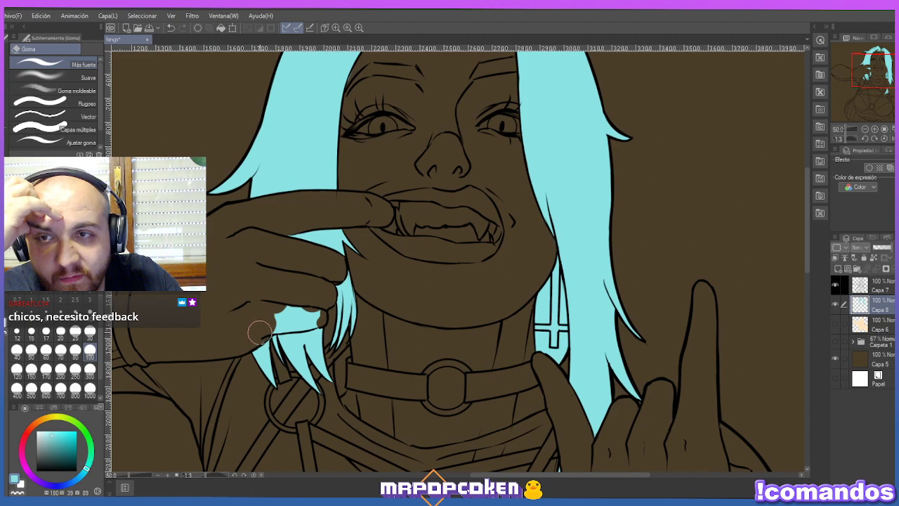
{"action": "left_click_drag", "start_coordinate": [257, 325], "coordinate": [283, 317]}
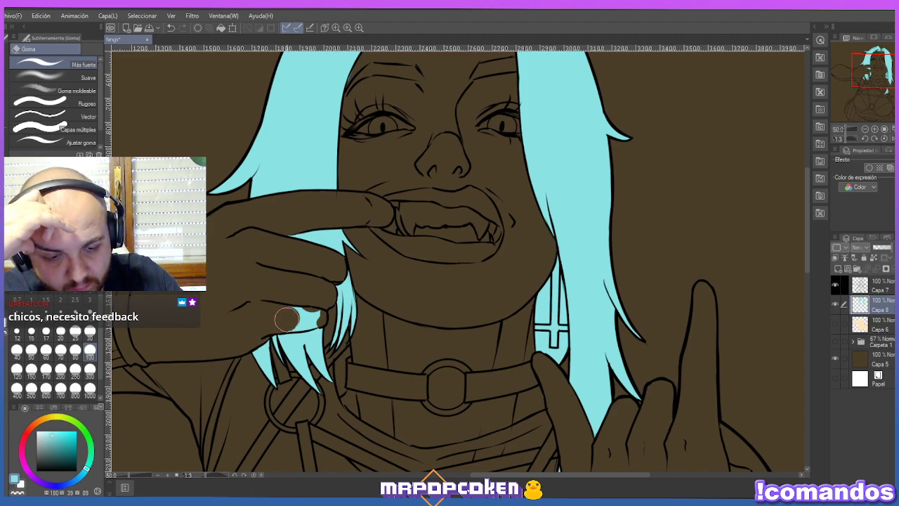
{"action": "left_click", "coordinate": [90, 331]}
{"action": "mouse_move", "coordinate": [317, 313]}
{"action": "left_mouse_down"}
{"action": "mouse_move", "coordinate": [303, 314]}
{"action": "mouse_move", "coordinate": [312, 310]}
{"action": "mouse_move", "coordinate": [298, 327]}
{"action": "mouse_move", "coordinate": [321, 319]}
{"action": "mouse_move", "coordinate": [302, 326]}
{"action": "mouse_move", "coordinate": [314, 324]}
{"action": "left_mouse_up"}
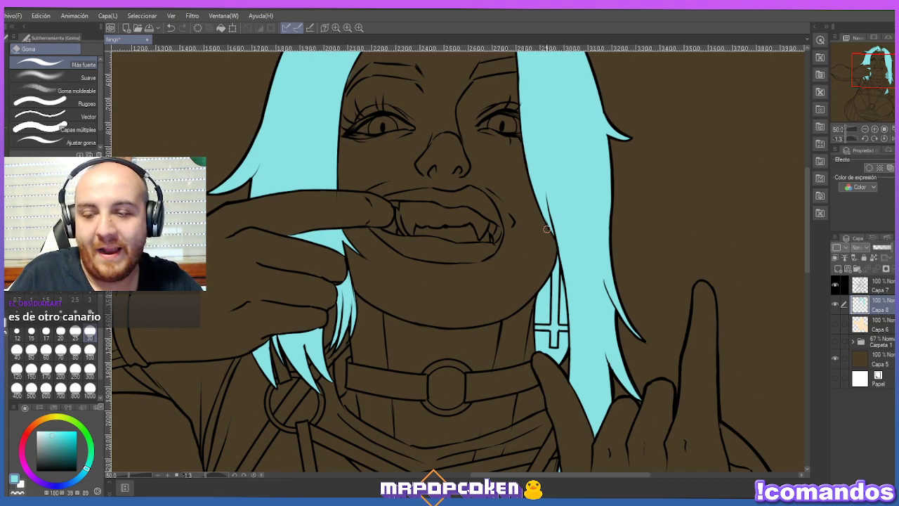
{"action": "key", "text": "p"}
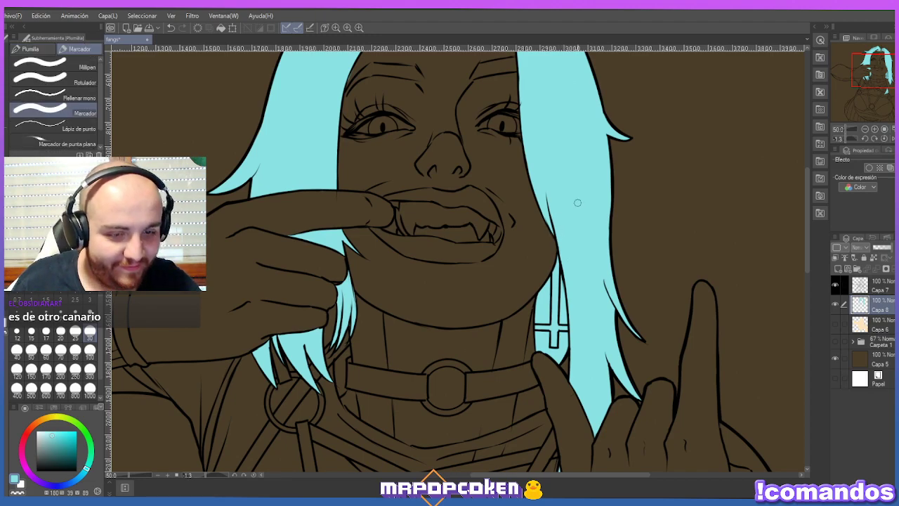
{"action": "left_click", "coordinate": [876, 288]}
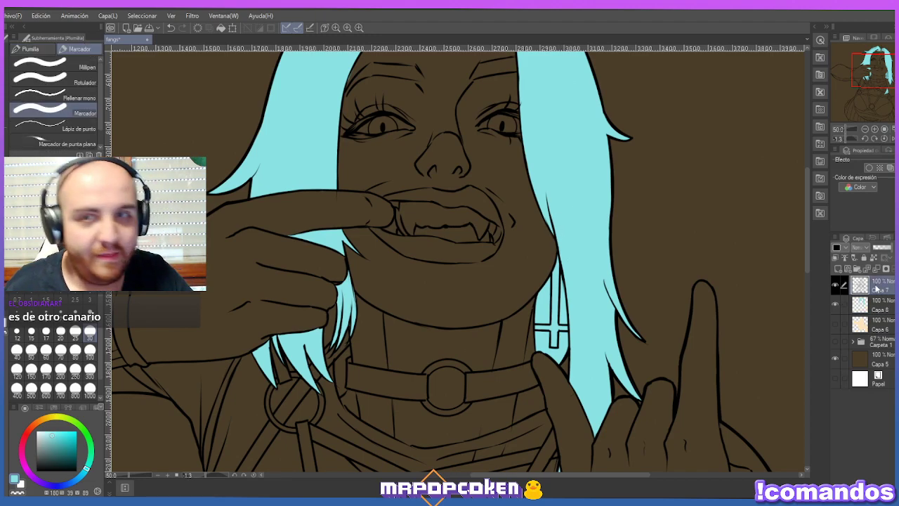
{"action": "key", "text": "e"}
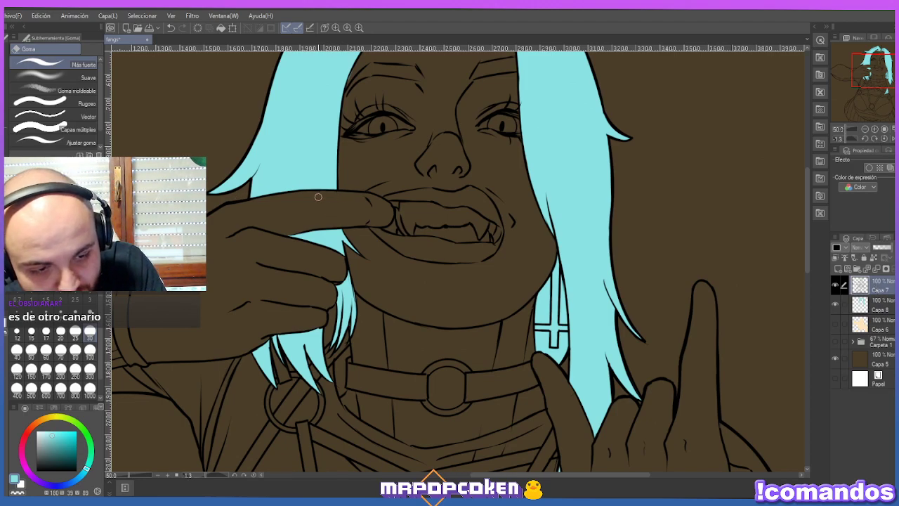
{"action": "left_click", "coordinate": [869, 302]}
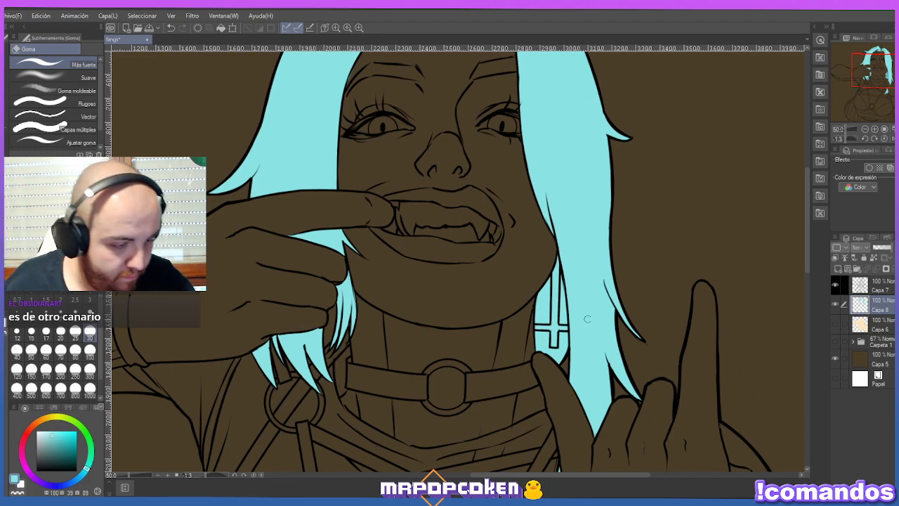
{"action": "scroll", "coordinate": [607, 339], "scroll_direction": "down", "scroll_amount": 2}
{"action": "scroll", "coordinate": [607, 340], "scroll_direction": "down", "scroll_amount": 2}
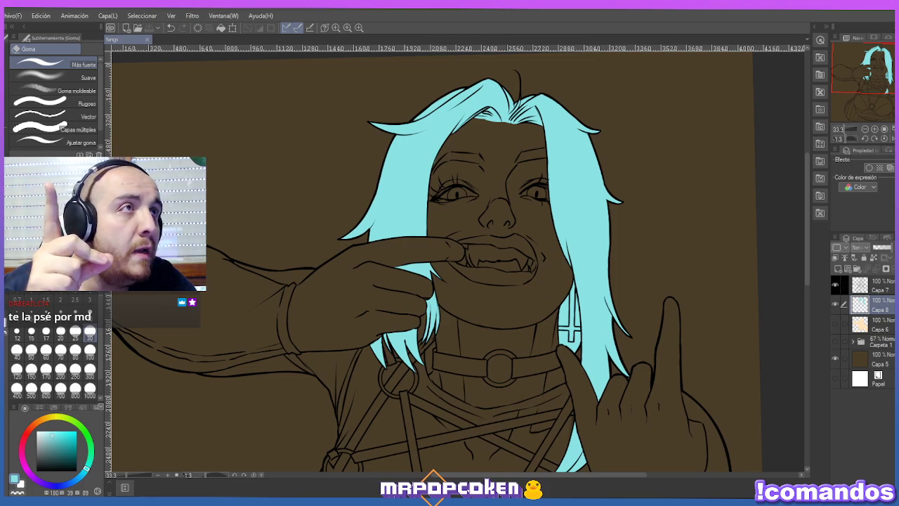
Switch to the browser and view the Hotline Miami and Katana Zero banner from the Twitter messages in a maximized window.
{"action": "key", "text": "alt+Tab"}
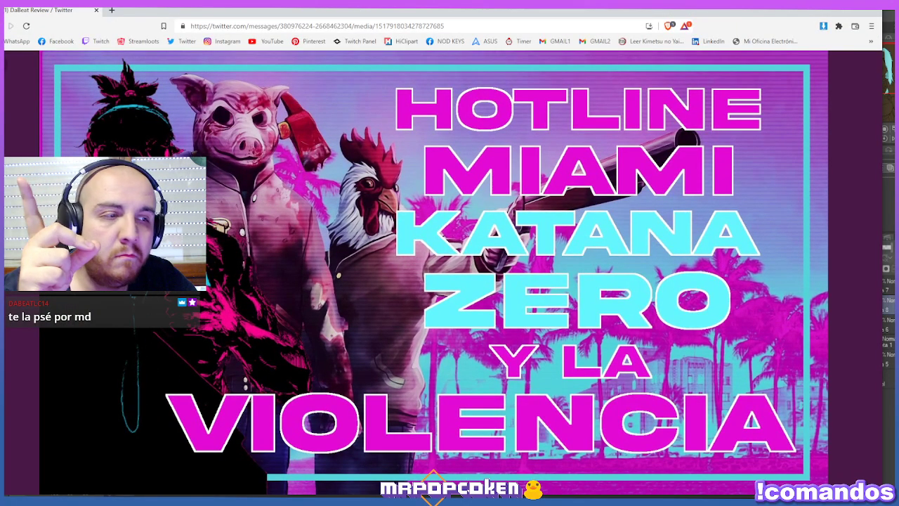
{"action": "double_click", "coordinate": [773, 11]}
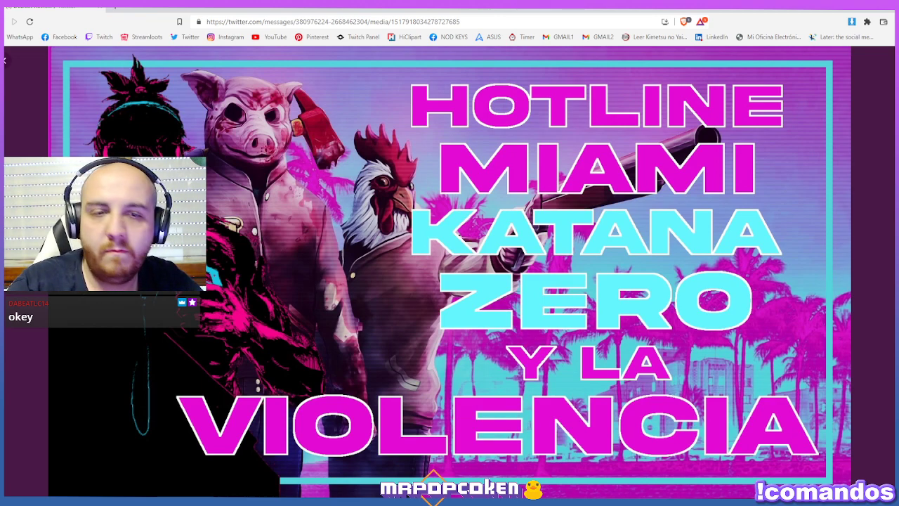
Close the enlarged Hotline Miami and Katana Zero banner in the Twitter messages and switch to Clip Studio Paint.
{"action": "mouse_move", "coordinate": [313, 12]}
{"action": "left_mouse_down"}
{"action": "mouse_move", "coordinate": [522, 15]}
{"action": "mouse_move", "coordinate": [466, 15]}
{"action": "left_mouse_up"}
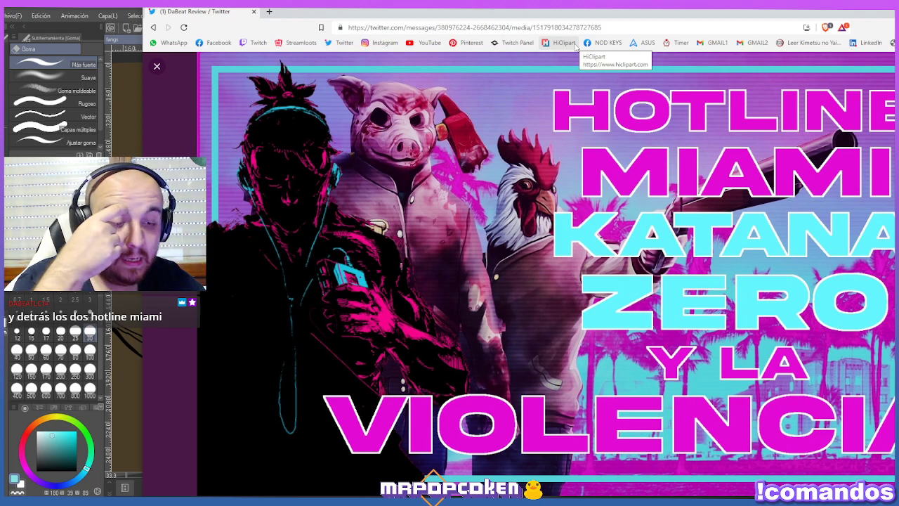
{"action": "double_click", "coordinate": [658, 12]}
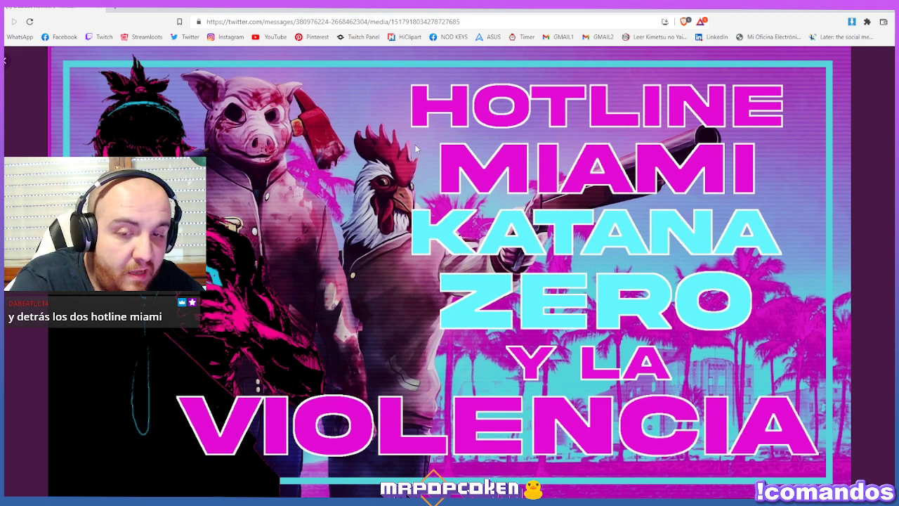
{"action": "left_click", "coordinate": [14, 99]}
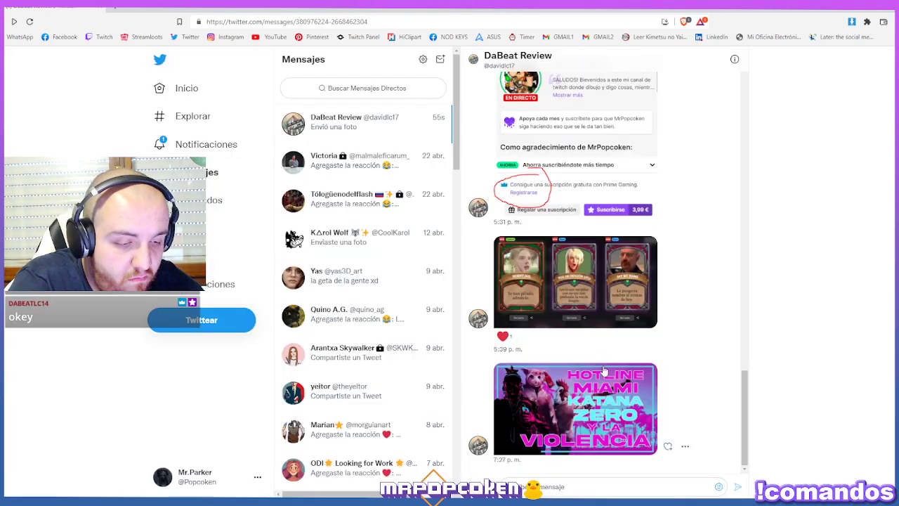
{"action": "key", "text": "alt+Tab"}
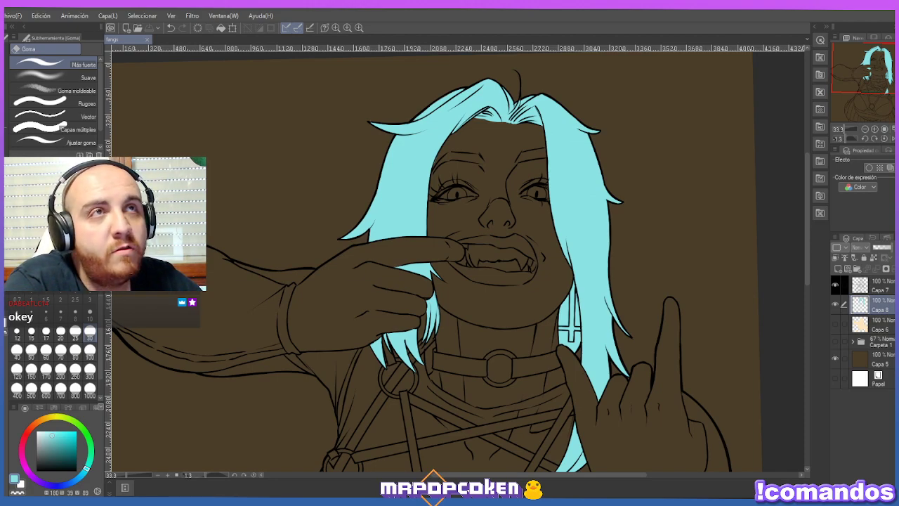
Switch to the browser, view the JayMidnightz Twitch page in a maximized window and follow the channel.
{"action": "key", "text": "alt+Tab"}
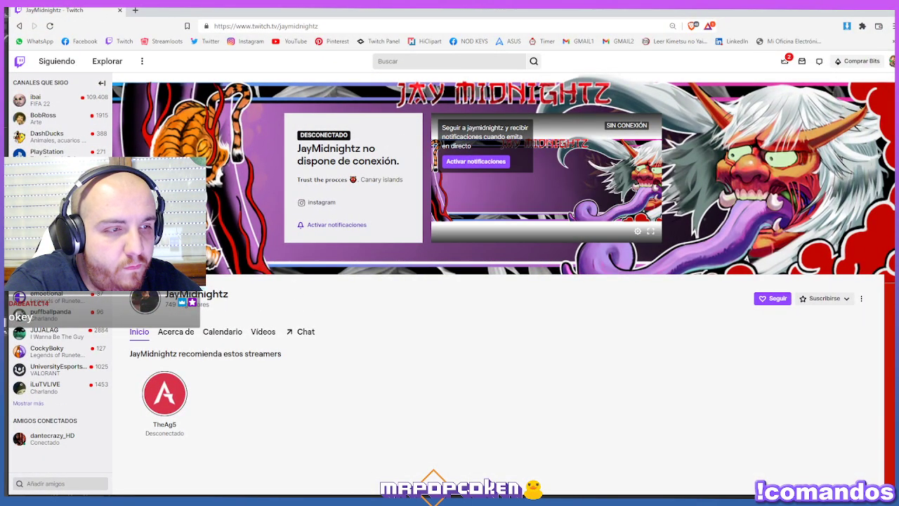
{"action": "double_click", "coordinate": [608, 14]}
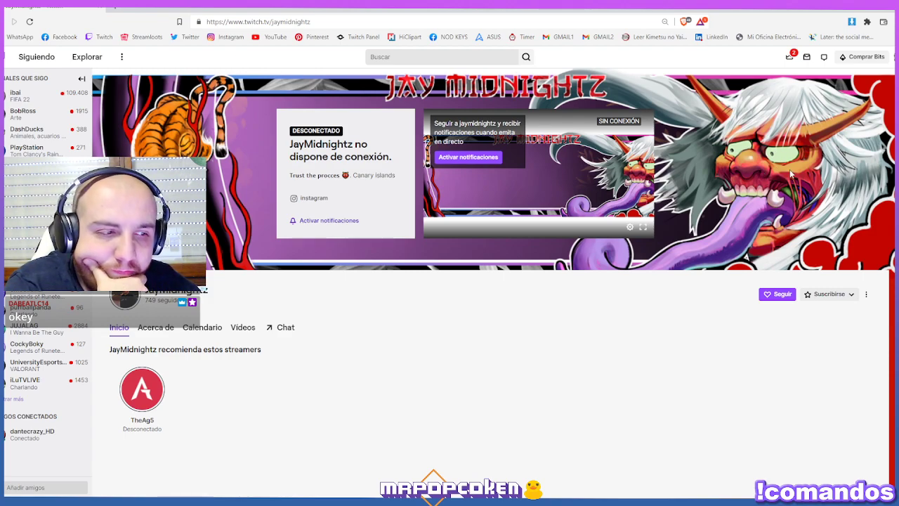
{"action": "scroll", "coordinate": [773, 167], "scroll_direction": "down", "scroll_amount": 2}
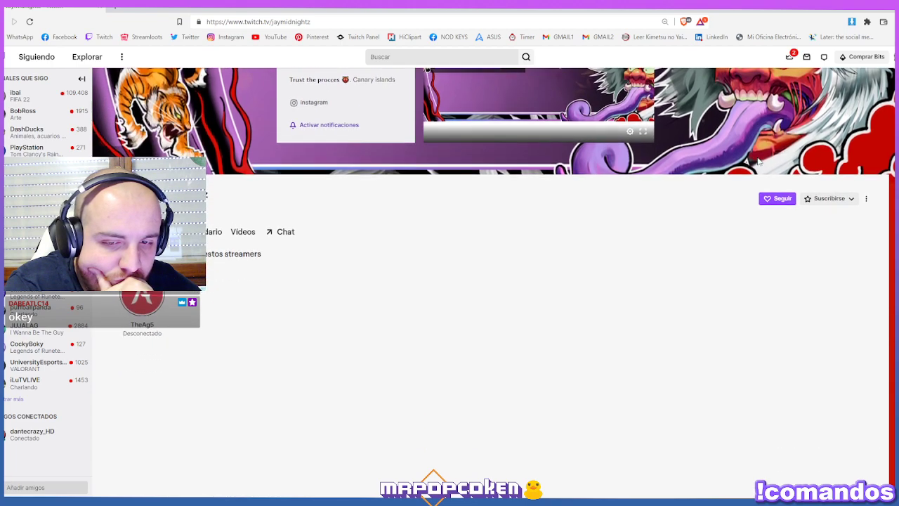
{"action": "scroll", "coordinate": [763, 163], "scroll_direction": "up", "scroll_amount": 2}
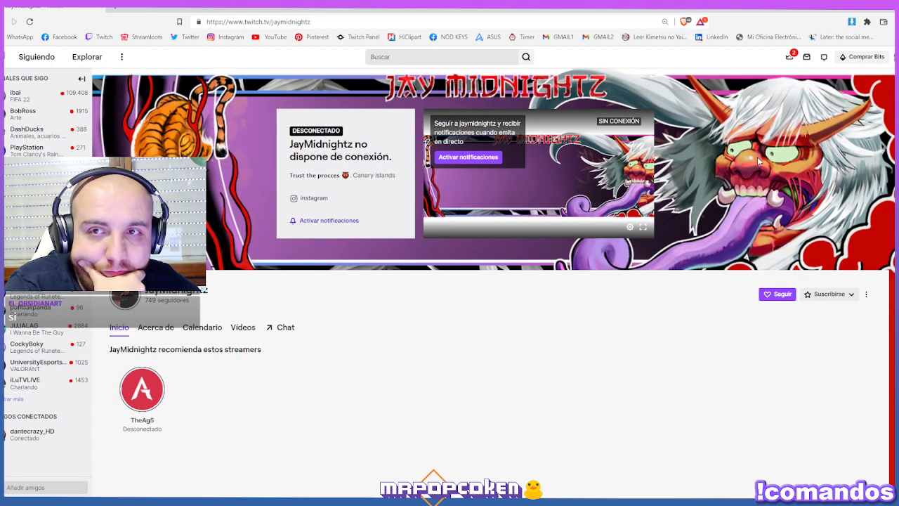
{"action": "left_click", "coordinate": [777, 293]}
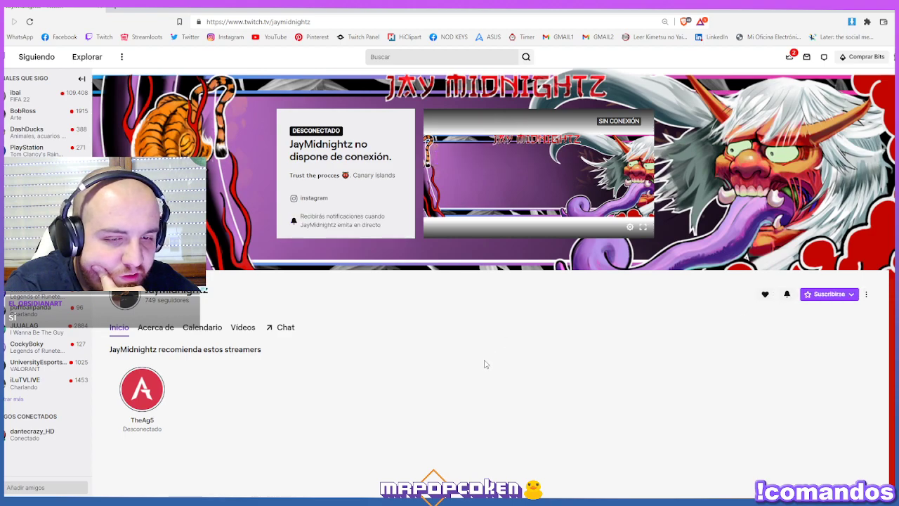
Open the channel's linked Instagram profile, check the Instagram activity notifications and home feed, and close that tab.
{"action": "left_click", "coordinate": [313, 199]}
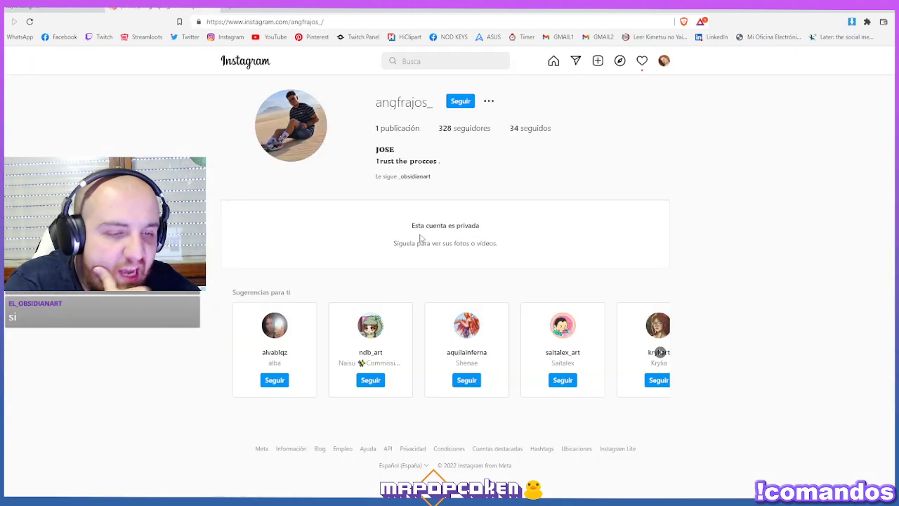
{"action": "left_click", "coordinate": [644, 63]}
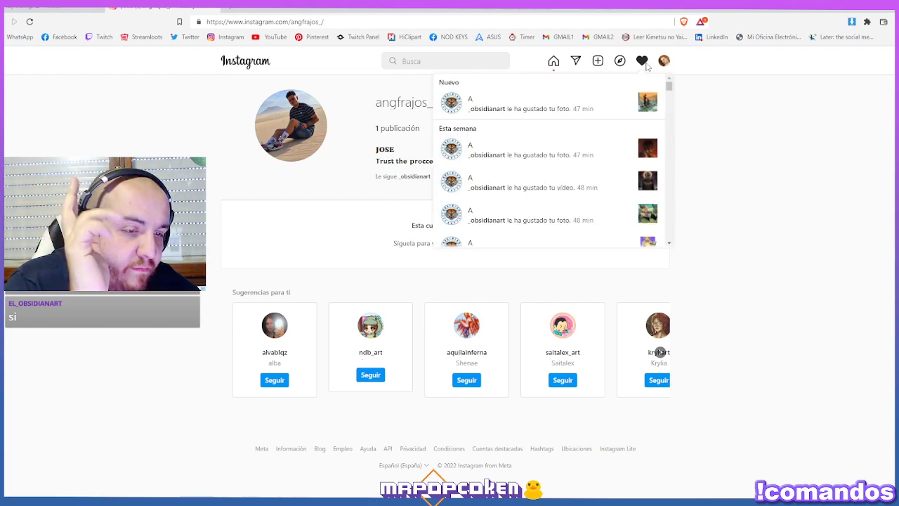
{"action": "scroll", "coordinate": [548, 140], "scroll_direction": "down", "scroll_amount": 3}
{"action": "scroll", "coordinate": [554, 144], "scroll_direction": "up", "scroll_amount": 3}
{"action": "scroll", "coordinate": [557, 148], "scroll_direction": "down", "scroll_amount": 3}
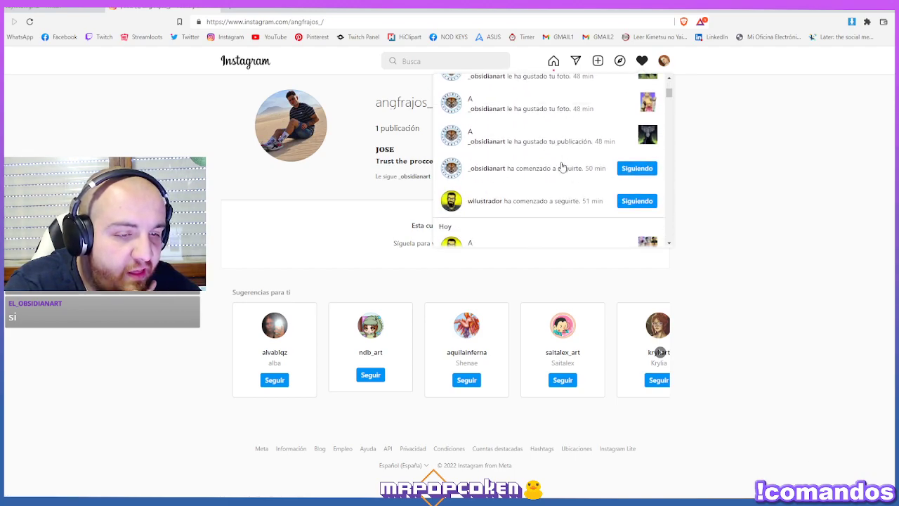
{"action": "scroll", "coordinate": [554, 153], "scroll_direction": "up", "scroll_amount": 3}
{"action": "left_click", "coordinate": [260, 68]}
{"action": "left_click", "coordinate": [260, 68]}
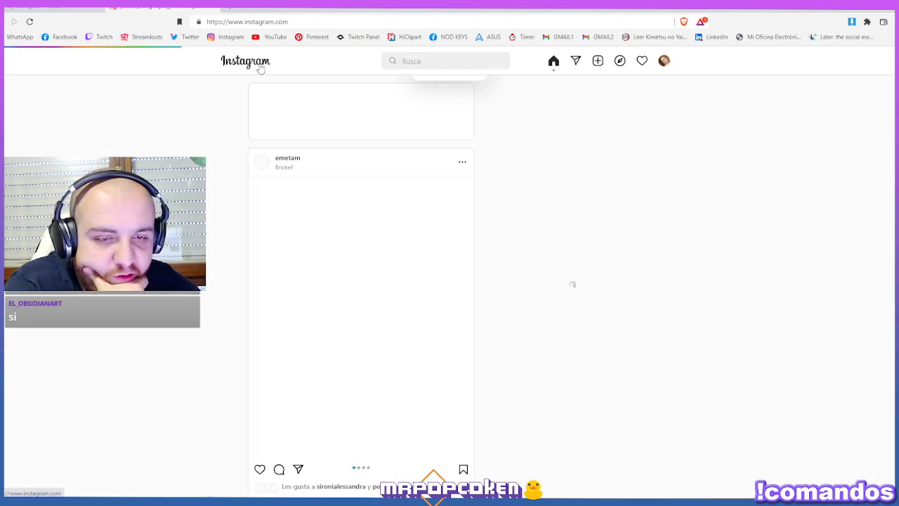
{"action": "left_click", "coordinate": [170, 9]}
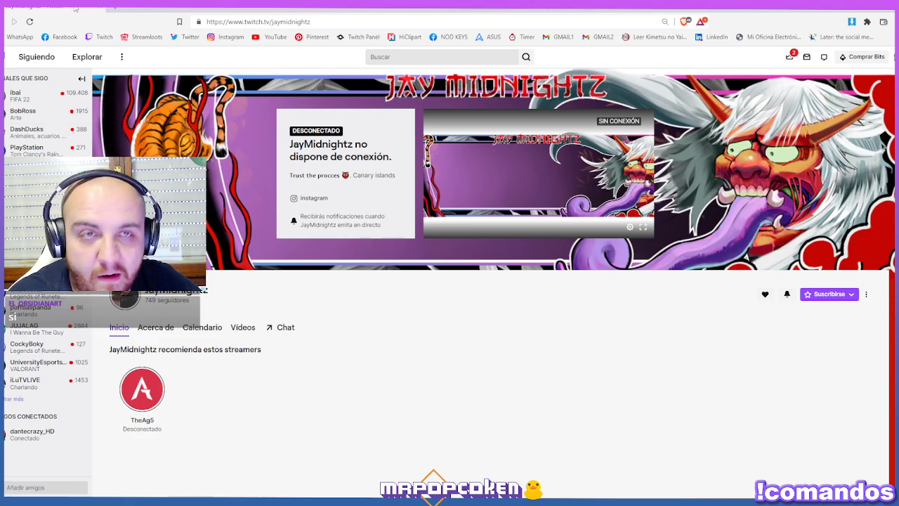
Switch to Clip Studio Paint and show the skin-colour layer Capa 6 beneath the hair layer.
{"action": "key", "text": "alt+Tab"}
{"action": "scroll", "coordinate": [535, 253], "scroll_direction": "down", "scroll_amount": 3}
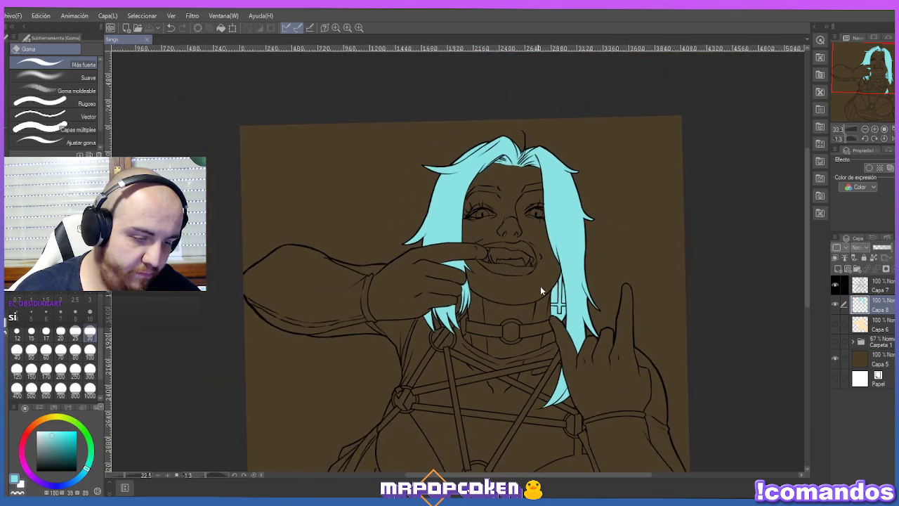
{"action": "scroll", "coordinate": [565, 362], "scroll_direction": "up", "scroll_amount": 3}
{"action": "left_click", "coordinate": [835, 323]}
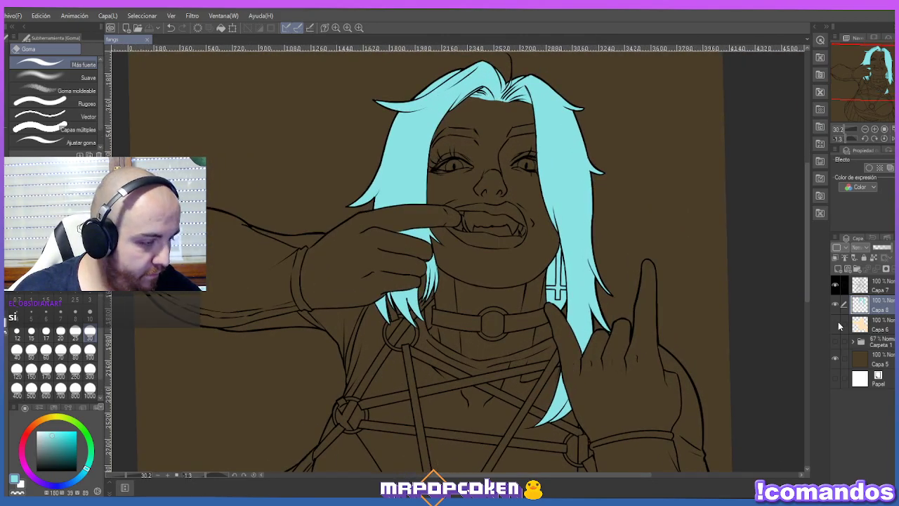
{"action": "scroll", "coordinate": [422, 281], "scroll_direction": "down", "scroll_amount": 3}
{"action": "scroll", "coordinate": [423, 276], "scroll_direction": "down", "scroll_amount": 2}
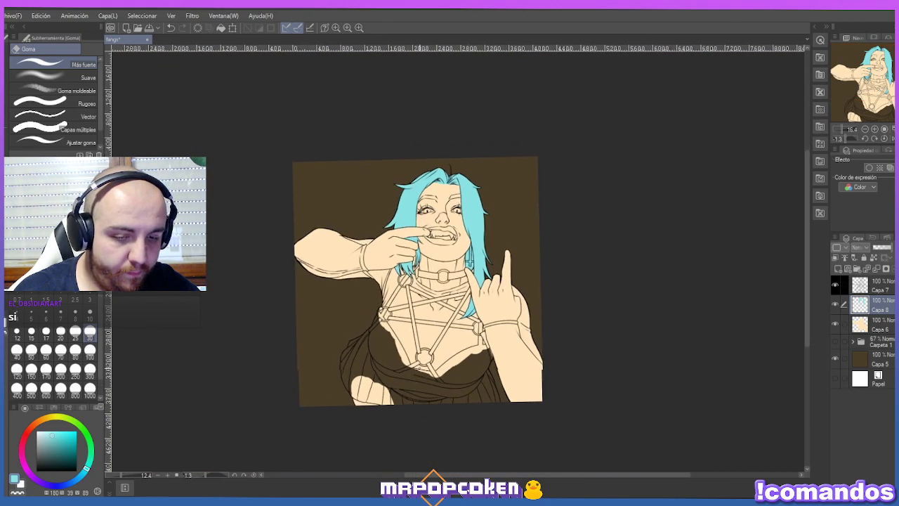
{"action": "scroll", "coordinate": [424, 276], "scroll_direction": "up", "scroll_amount": 4}
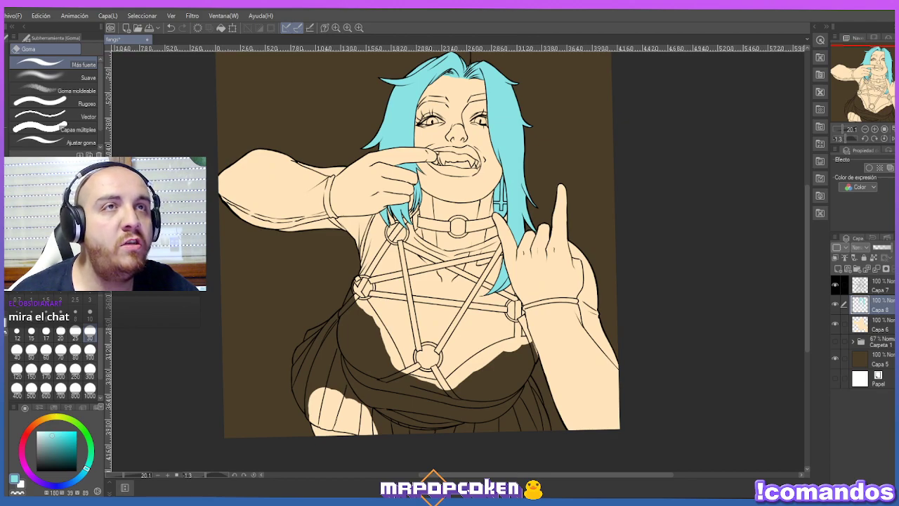
Switch to the browser and examine the JayMidnightz channel's custom info panels and offline banner on its chat page.
{"action": "key", "text": "alt+Tab"}
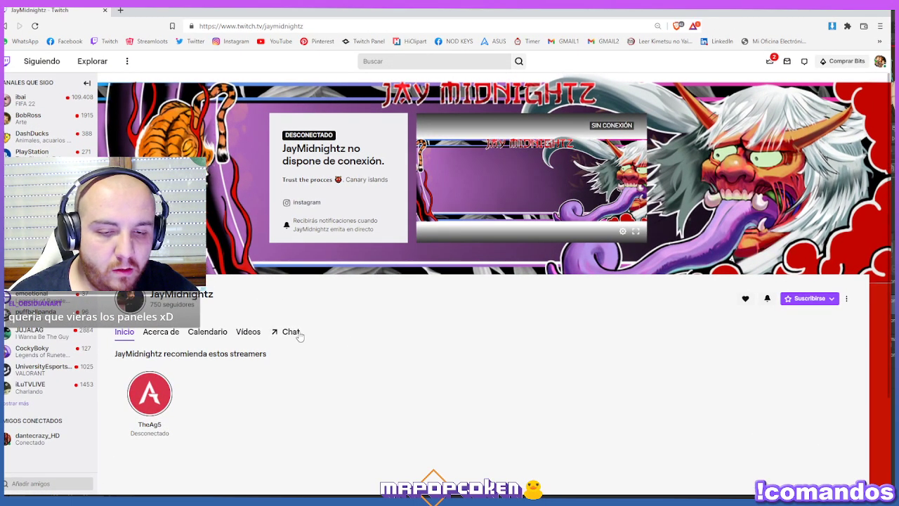
{"action": "left_click", "coordinate": [296, 335]}
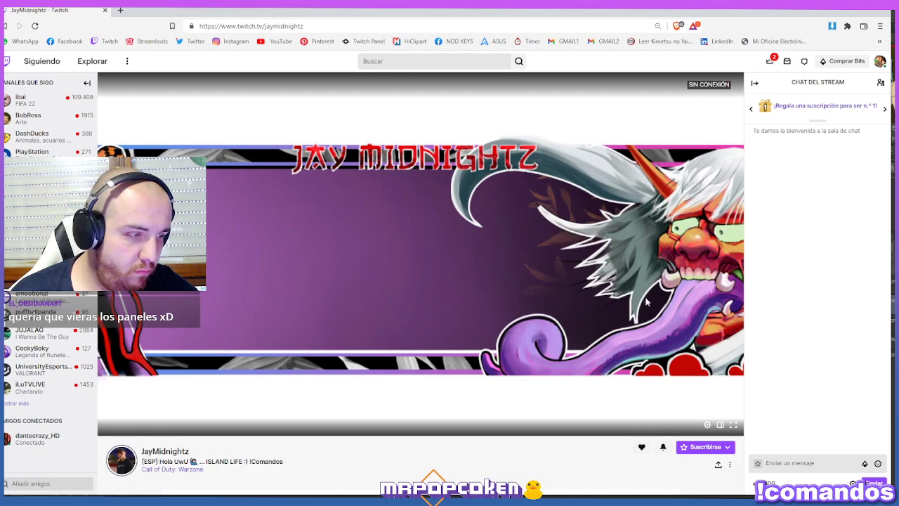
{"action": "scroll", "coordinate": [635, 300], "scroll_direction": "down", "scroll_amount": 2}
{"action": "scroll", "coordinate": [657, 309], "scroll_direction": "down", "scroll_amount": 2}
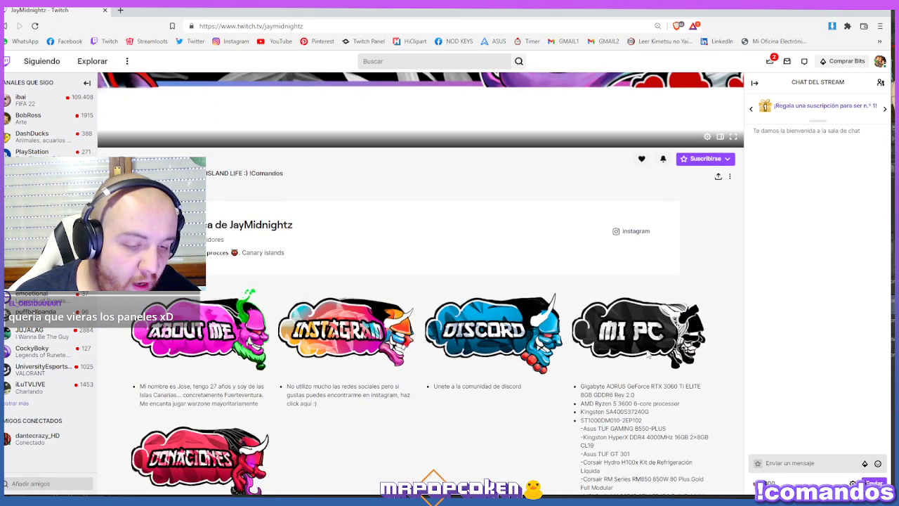
{"action": "scroll", "coordinate": [302, 323], "scroll_direction": "down", "scroll_amount": 1}
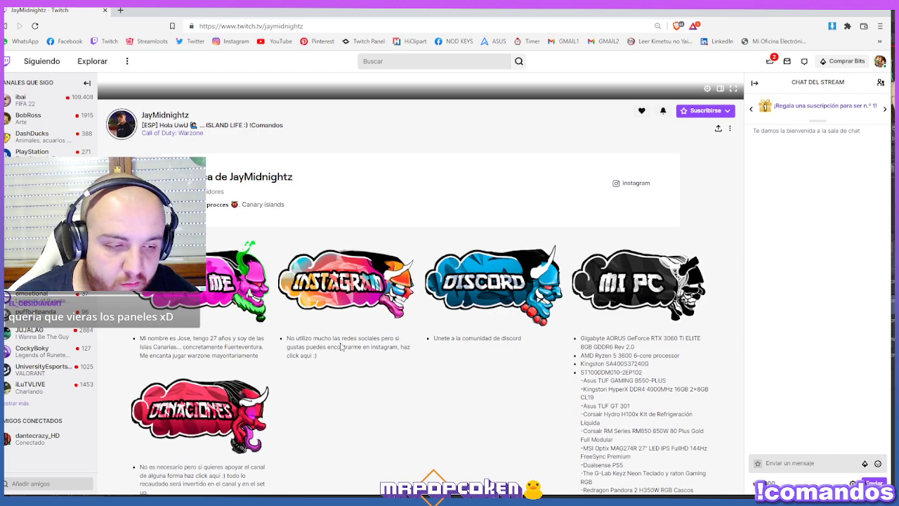
{"action": "scroll", "coordinate": [567, 372], "scroll_direction": "down", "scroll_amount": 1}
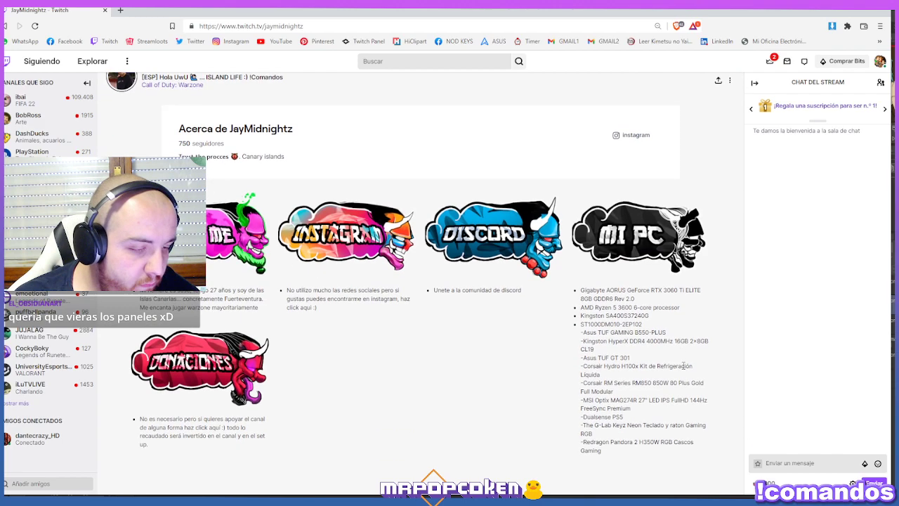
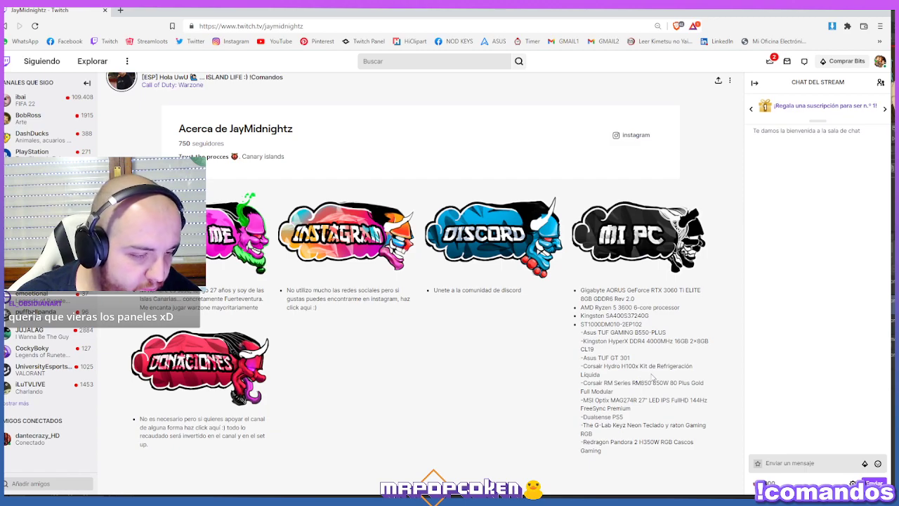
{"action": "scroll", "coordinate": [641, 380], "scroll_direction": "up", "scroll_amount": 1}
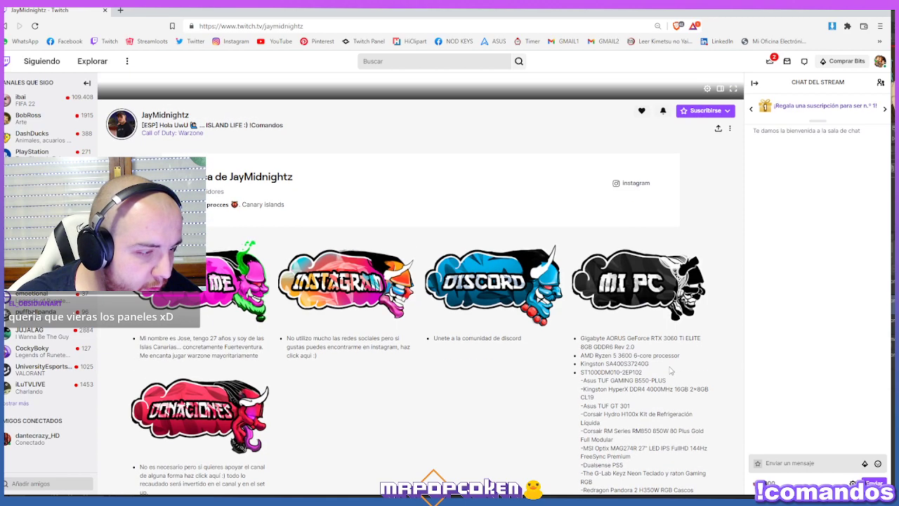
{"action": "scroll", "coordinate": [361, 365], "scroll_direction": "up", "scroll_amount": 2}
{"action": "scroll", "coordinate": [368, 373], "scroll_direction": "up", "scroll_amount": 2}
{"action": "scroll", "coordinate": [374, 374], "scroll_direction": "down", "scroll_amount": 2}
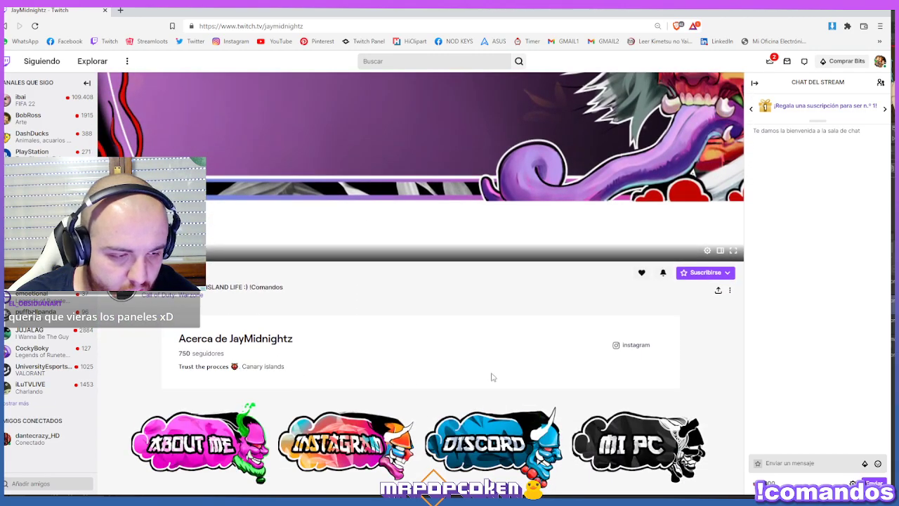
{"action": "scroll", "coordinate": [248, 318], "scroll_direction": "down", "scroll_amount": 4}
{"action": "scroll", "coordinate": [248, 319], "scroll_direction": "up", "scroll_amount": 5}
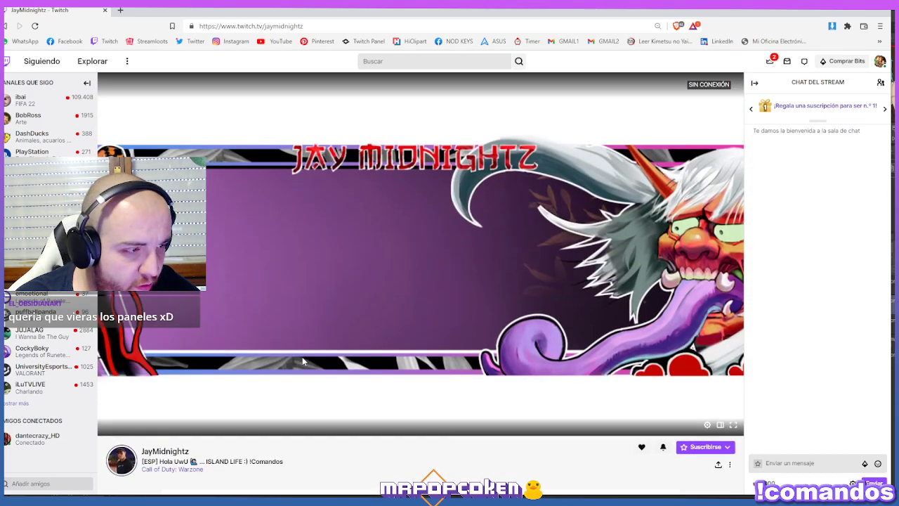
Look through all the JayMidnightz channel-point rewards and close the rewards list.
{"action": "left_click", "coordinate": [771, 483]}
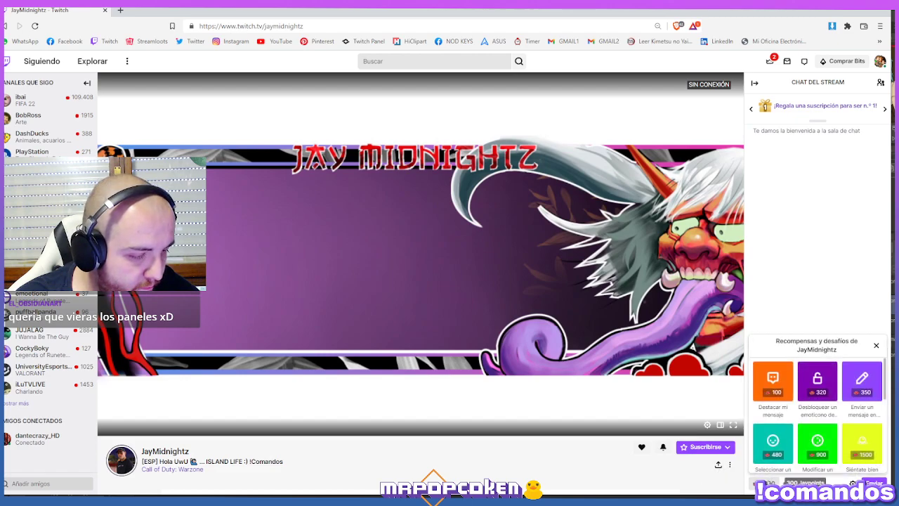
{"action": "scroll", "coordinate": [829, 414], "scroll_direction": "down", "scroll_amount": 2}
{"action": "scroll", "coordinate": [830, 413], "scroll_direction": "down", "scroll_amount": 3}
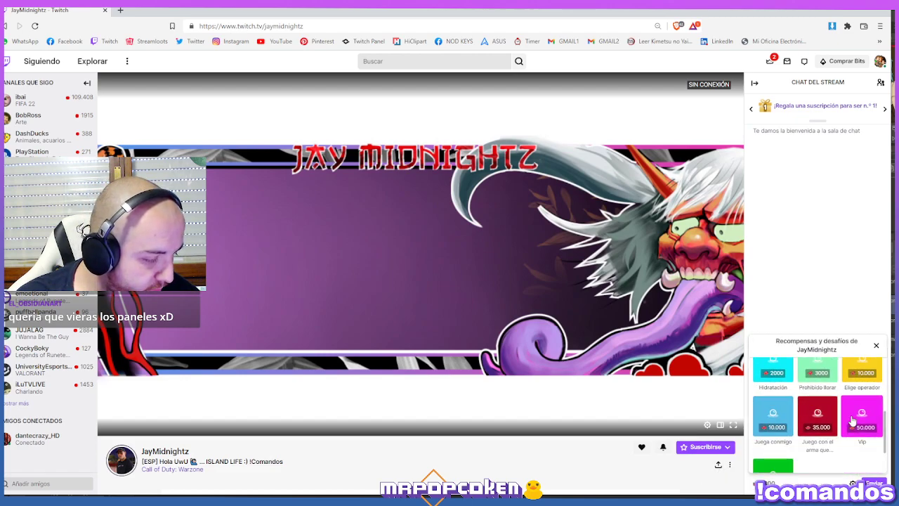
{"action": "scroll", "coordinate": [844, 400], "scroll_direction": "down", "scroll_amount": 1}
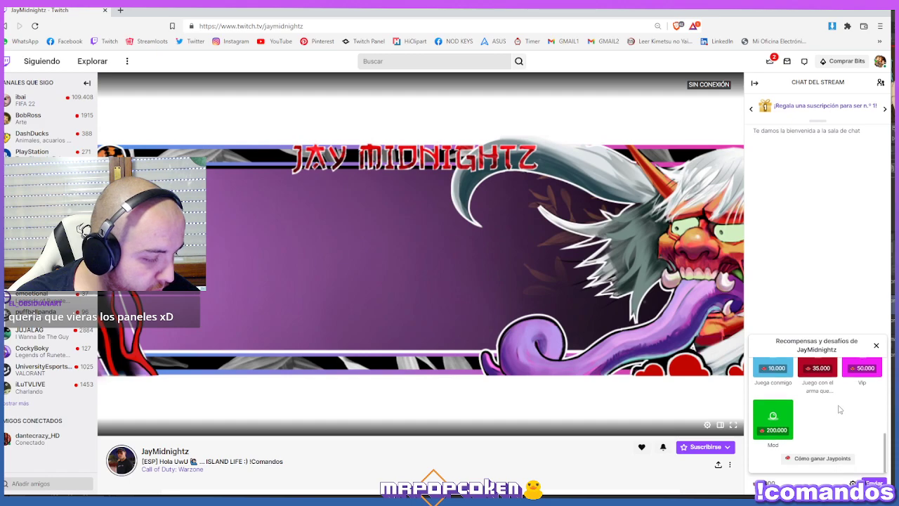
{"action": "scroll", "coordinate": [839, 444], "scroll_direction": "up", "scroll_amount": 6}
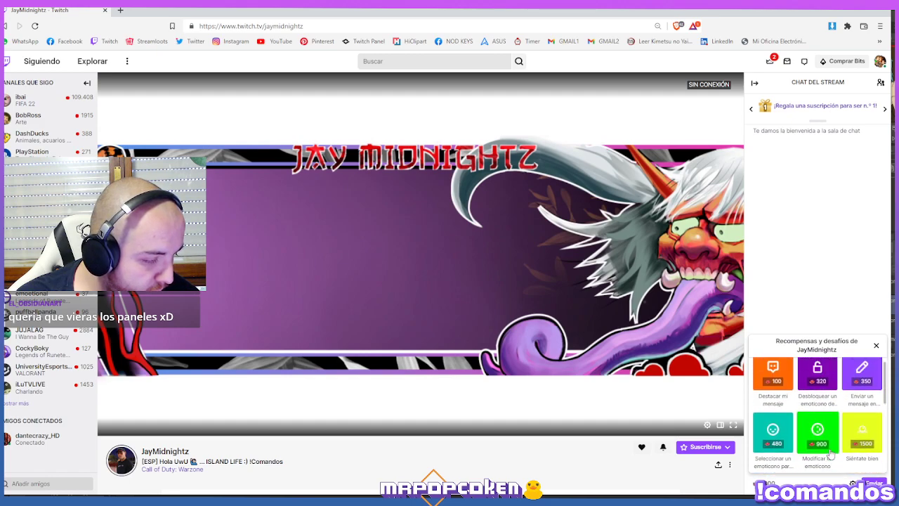
{"action": "left_click", "coordinate": [876, 345]}
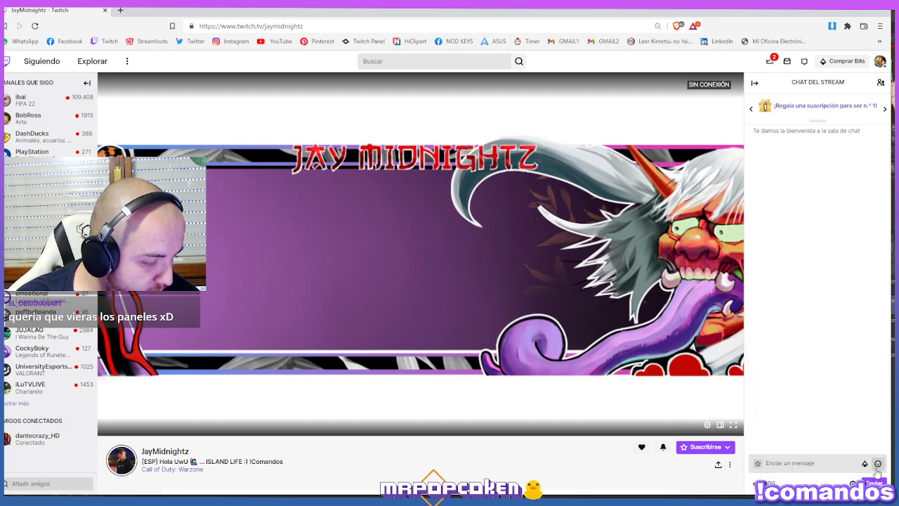
Look at the JayMidnightz channel's emotes in the chat emote picker, close it and return to the info panels.
{"action": "left_click", "coordinate": [877, 464]}
{"action": "scroll", "coordinate": [845, 435], "scroll_direction": "down", "scroll_amount": 1}
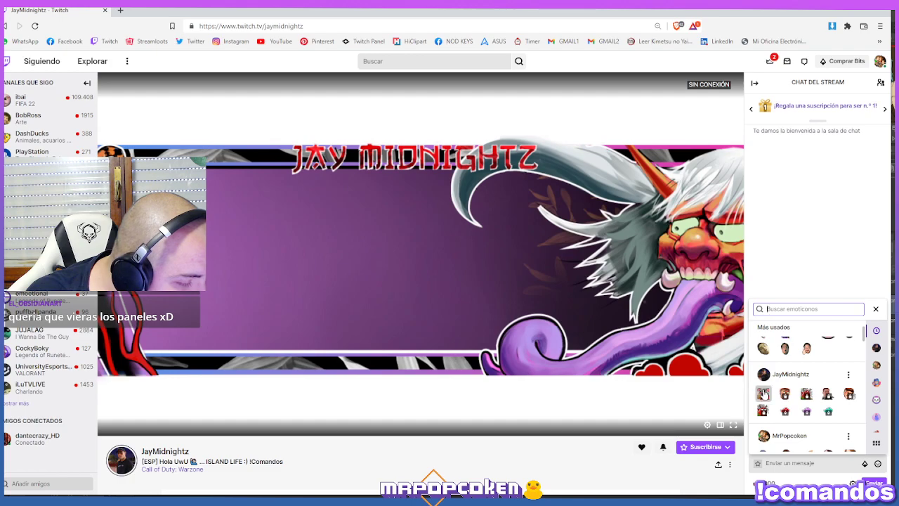
{"action": "left_click", "coordinate": [876, 309]}
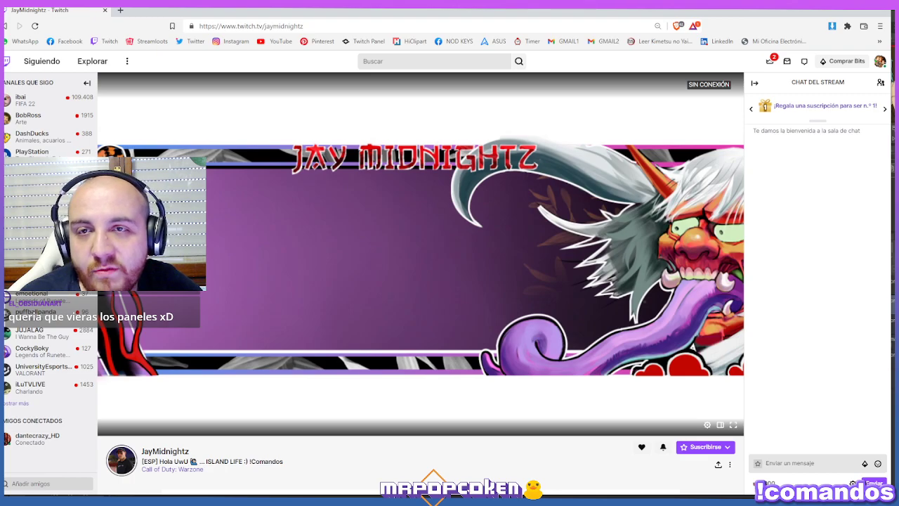
{"action": "scroll", "coordinate": [390, 315], "scroll_direction": "down", "scroll_amount": 5}
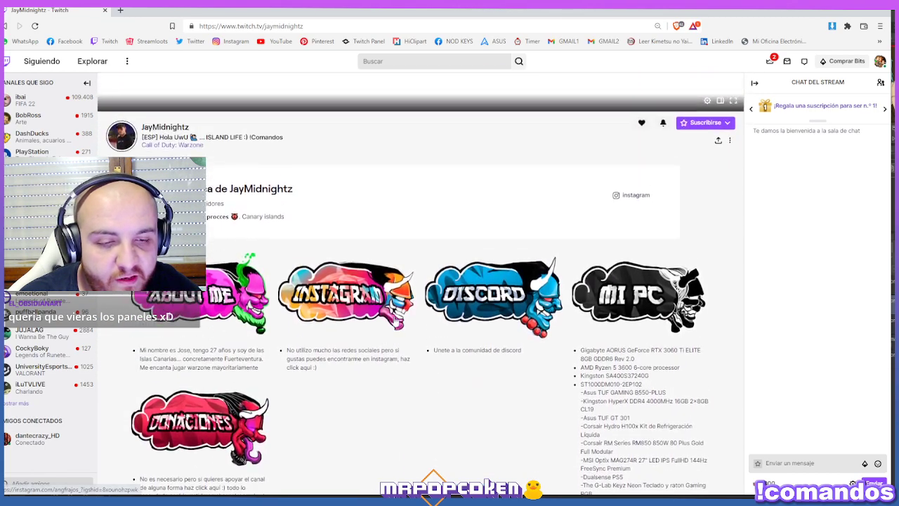
Review the JayMidnightz channel's info panels again and return to the offline banner.
{"action": "scroll", "coordinate": [414, 326], "scroll_direction": "down", "scroll_amount": 1}
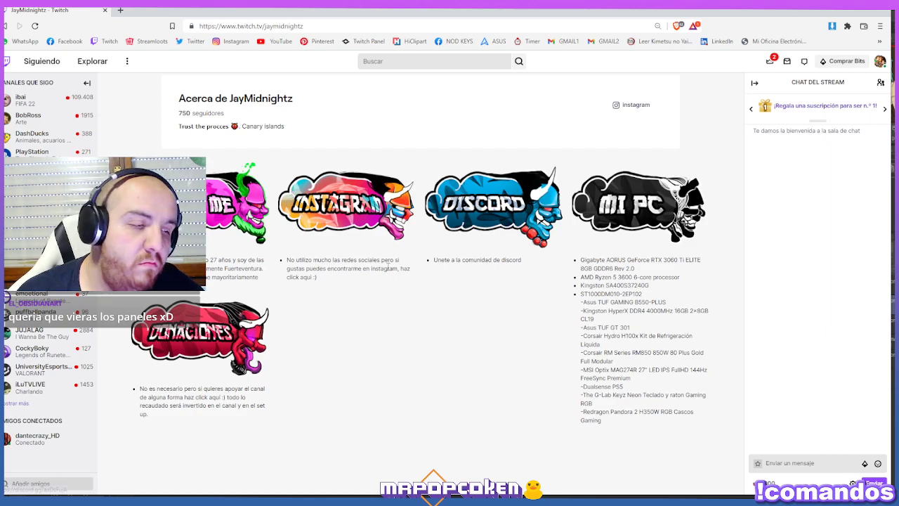
{"action": "scroll", "coordinate": [344, 269], "scroll_direction": "up", "scroll_amount": 3}
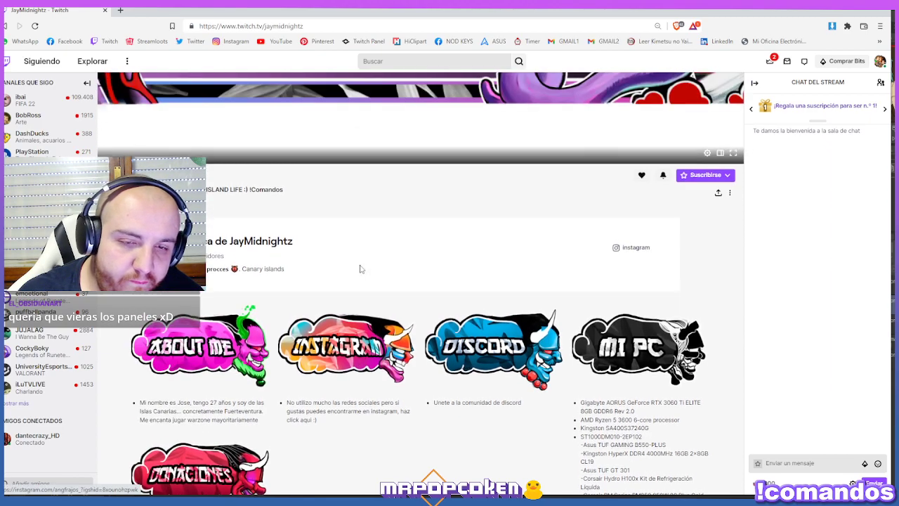
{"action": "scroll", "coordinate": [226, 317], "scroll_direction": "up", "scroll_amount": 3}
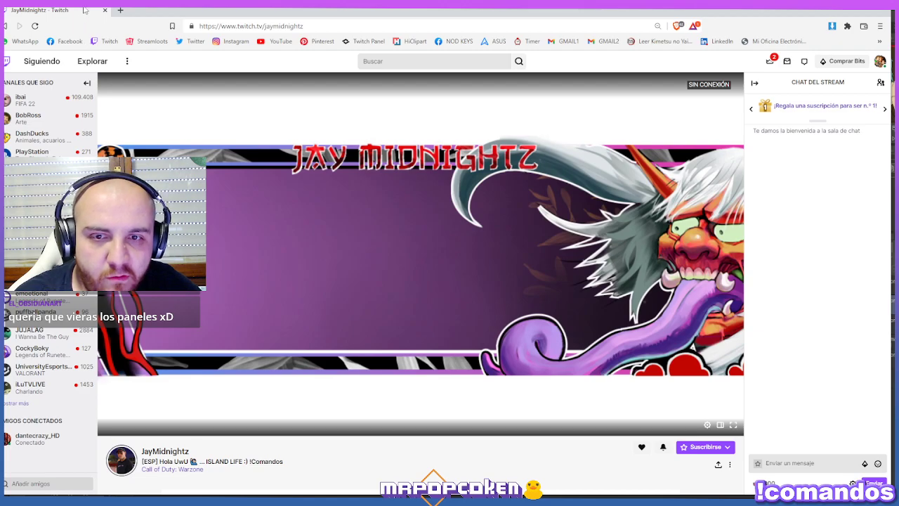
Switch to Clip Studio Paint and check the reference photo of the pentagram harness against the drawing.
{"action": "key", "text": "alt+Tab"}
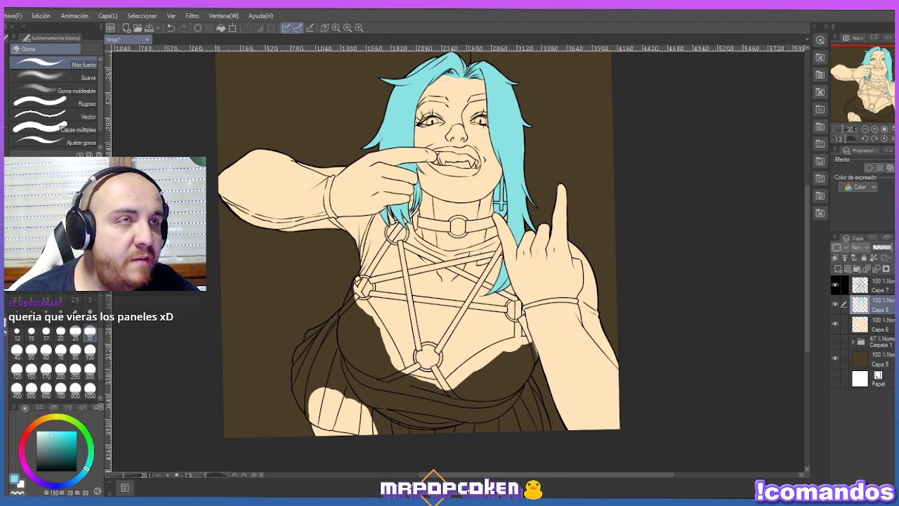
{"action": "key", "text": "alt+Tab"}
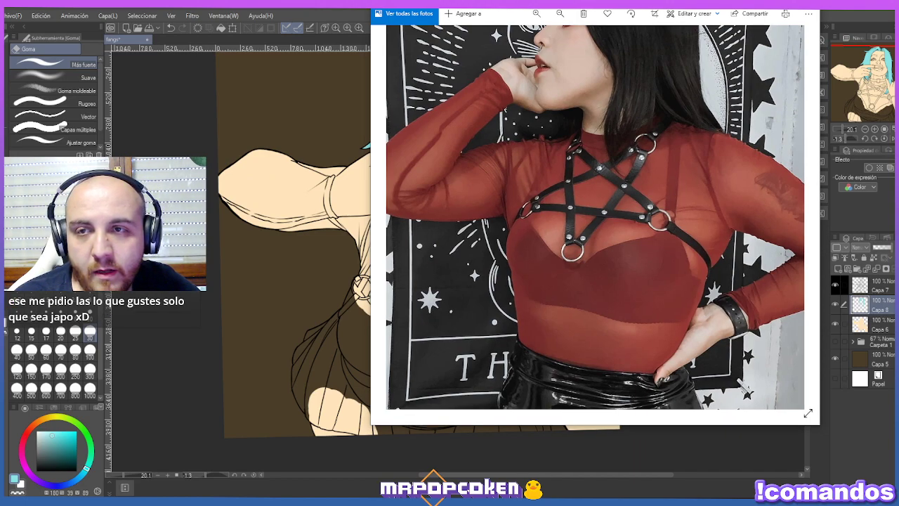
{"action": "key", "text": "alt+Tab"}
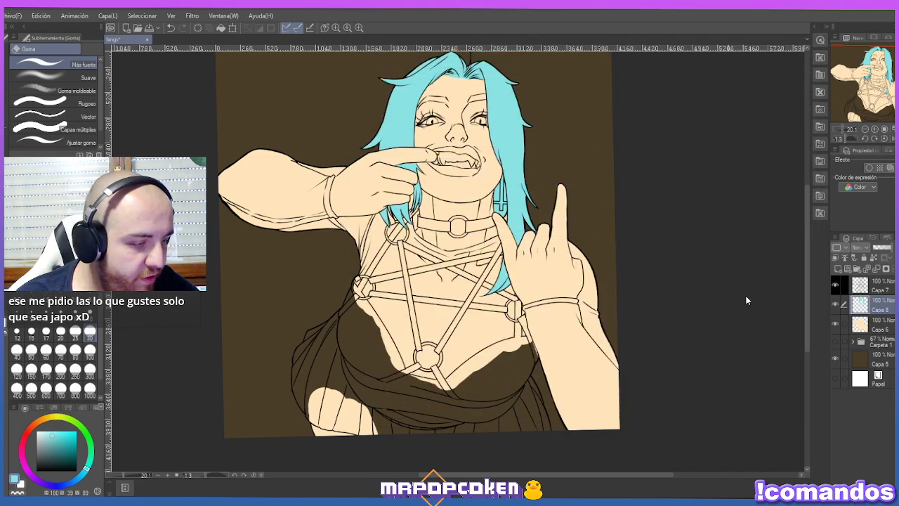
Add a new layer above the skin layer Capa 6 and set up the Marker at size 100 with a dark slate teal.
{"action": "left_click", "coordinate": [881, 325]}
{"action": "left_click", "coordinate": [838, 269]}
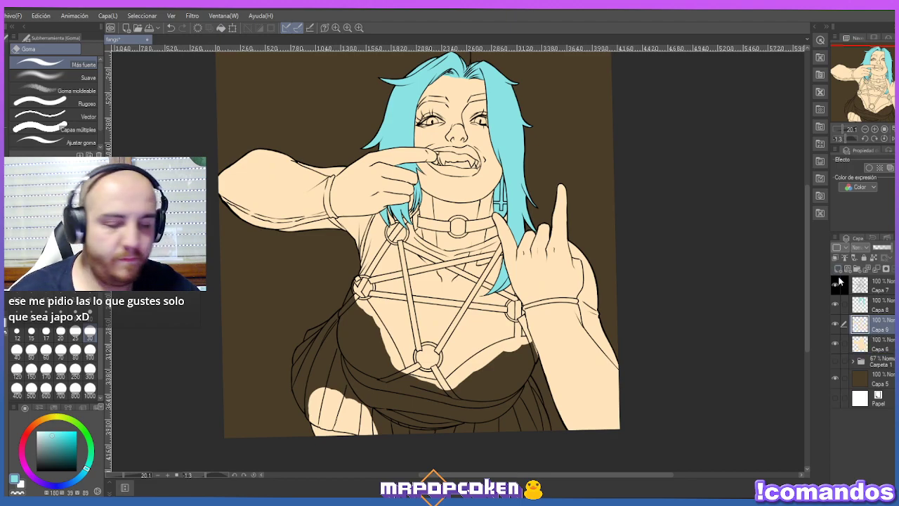
{"action": "key", "text": "p"}
{"action": "left_click_drag", "start_coordinate": [54, 454], "coordinate": [37, 456]}
{"action": "scroll", "coordinate": [503, 345], "scroll_direction": "up", "scroll_amount": 1}
{"action": "left_click", "coordinate": [89, 350]}
{"action": "left_click_drag", "start_coordinate": [510, 353], "coordinate": [467, 385]}
{"action": "left_click_drag", "start_coordinate": [53, 453], "coordinate": [45, 459]}
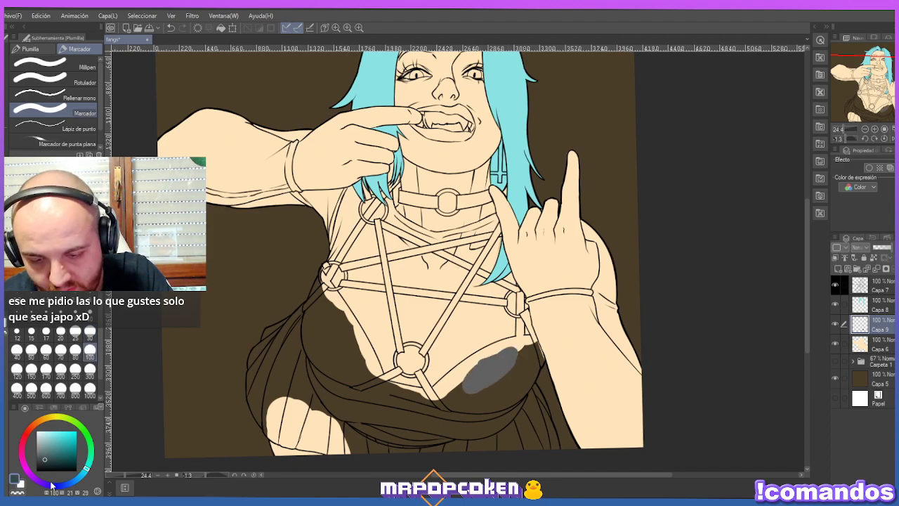
Paint the bra cup beside the raised hand in dark teal, and its strap at brush size 30.
{"action": "mouse_move", "coordinate": [510, 355]}
{"action": "left_mouse_down"}
{"action": "mouse_move", "coordinate": [485, 367]}
{"action": "mouse_move", "coordinate": [464, 362]}
{"action": "left_mouse_up"}
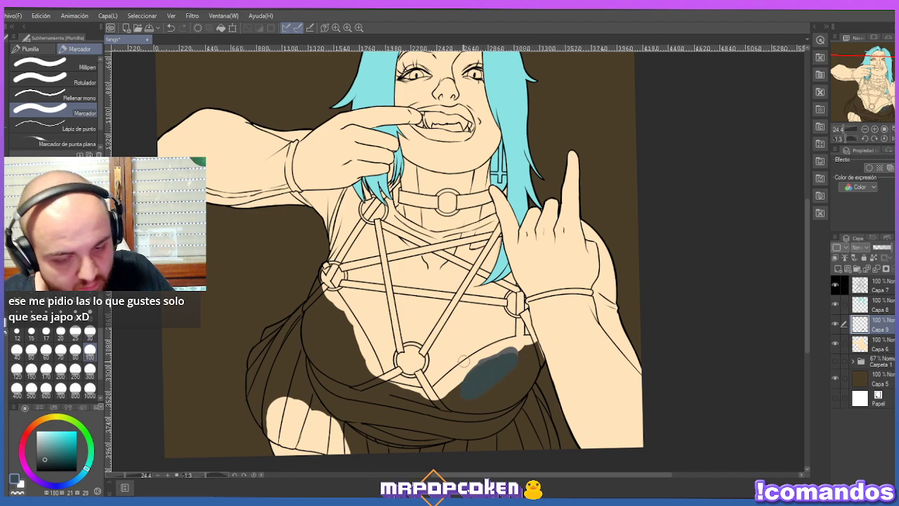
{"action": "left_click", "coordinate": [89, 371]}
{"action": "mouse_move", "coordinate": [524, 358]}
{"action": "left_mouse_down"}
{"action": "mouse_move", "coordinate": [488, 375]}
{"action": "mouse_move", "coordinate": [501, 362]}
{"action": "mouse_move", "coordinate": [459, 387]}
{"action": "mouse_move", "coordinate": [453, 365]}
{"action": "mouse_move", "coordinate": [437, 379]}
{"action": "mouse_move", "coordinate": [459, 374]}
{"action": "mouse_move", "coordinate": [439, 389]}
{"action": "mouse_move", "coordinate": [515, 343]}
{"action": "mouse_move", "coordinate": [483, 353]}
{"action": "mouse_move", "coordinate": [520, 343]}
{"action": "left_mouse_up"}
{"action": "left_click", "coordinate": [91, 351]}
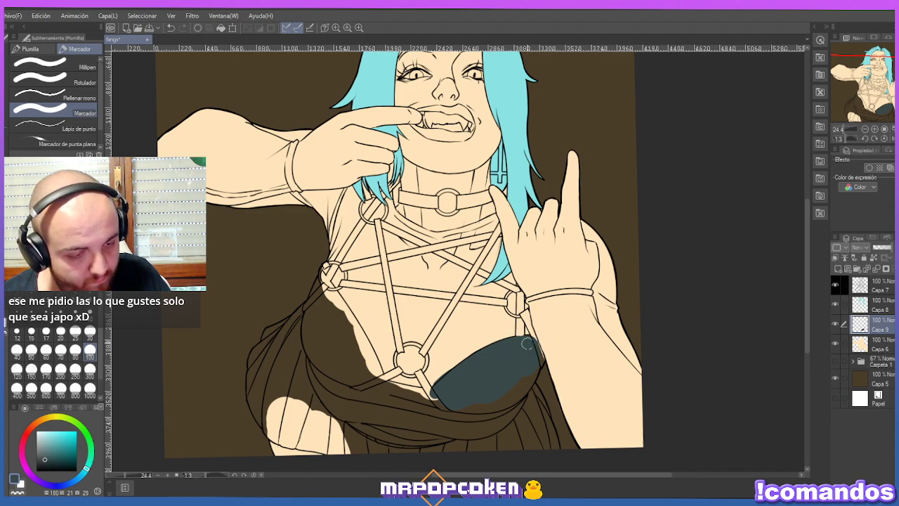
{"action": "left_click", "coordinate": [90, 330]}
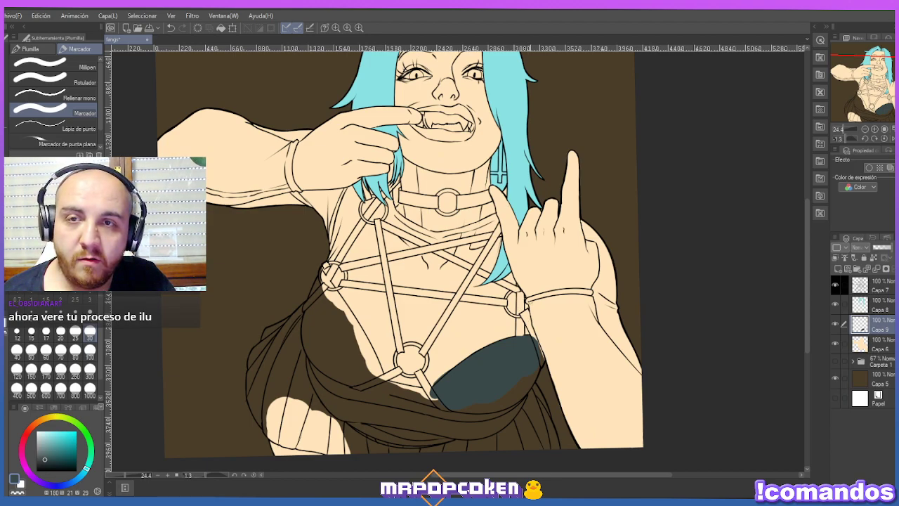
{"action": "left_click_drag", "start_coordinate": [520, 288], "coordinate": [524, 336]}
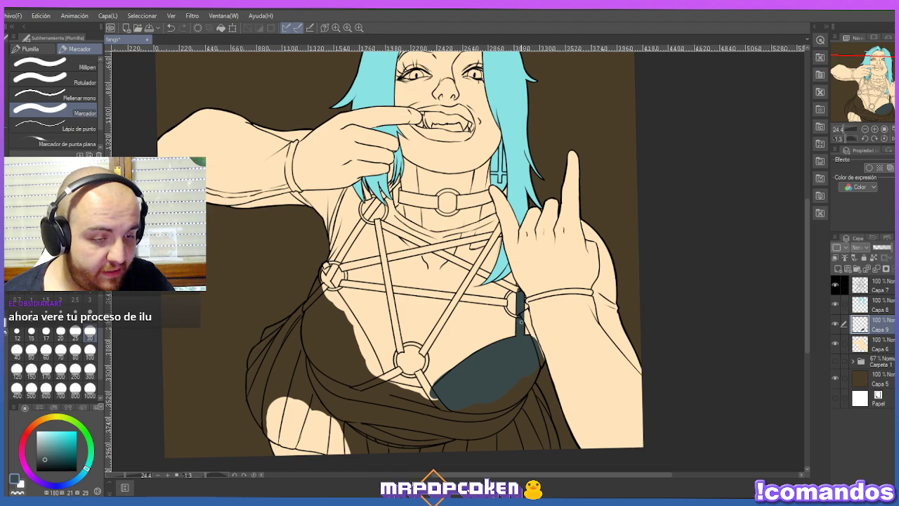
Fill the underside of that cup, the lower band and the other bra cup in dark teal at brush size 100.
{"action": "key", "text": "bracketright"}
{"action": "key", "text": "bracketright"}
{"action": "key", "text": "bracketright"}
{"action": "key", "text": "bracketright"}
{"action": "key", "text": "bracketright"}
{"action": "key", "text": "bracketright"}
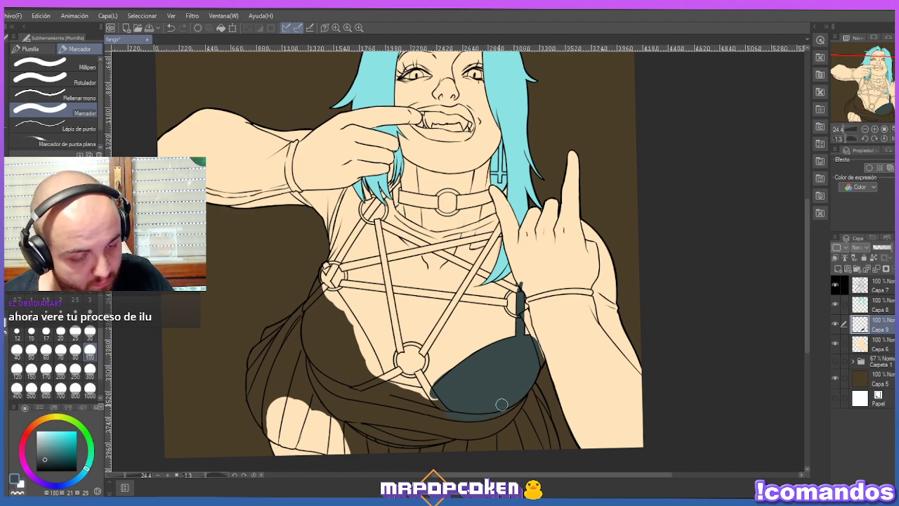
{"action": "mouse_move", "coordinate": [447, 402]}
{"action": "left_mouse_down"}
{"action": "mouse_move", "coordinate": [412, 403]}
{"action": "mouse_move", "coordinate": [387, 382]}
{"action": "mouse_move", "coordinate": [428, 395]}
{"action": "mouse_move", "coordinate": [355, 363]}
{"action": "mouse_move", "coordinate": [350, 346]}
{"action": "mouse_move", "coordinate": [363, 355]}
{"action": "mouse_move", "coordinate": [359, 340]}
{"action": "mouse_move", "coordinate": [322, 283]}
{"action": "mouse_move", "coordinate": [311, 343]}
{"action": "mouse_move", "coordinate": [306, 334]}
{"action": "mouse_move", "coordinate": [321, 373]}
{"action": "mouse_move", "coordinate": [359, 396]}
{"action": "mouse_move", "coordinate": [404, 404]}
{"action": "left_mouse_up"}
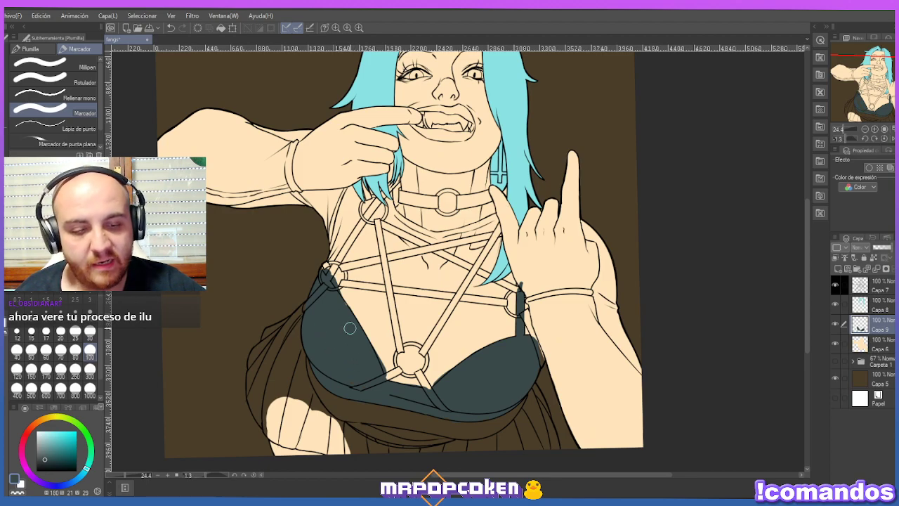
Erase the teal spill around the harness ring above the second bra cup.
{"action": "key", "text": "e"}
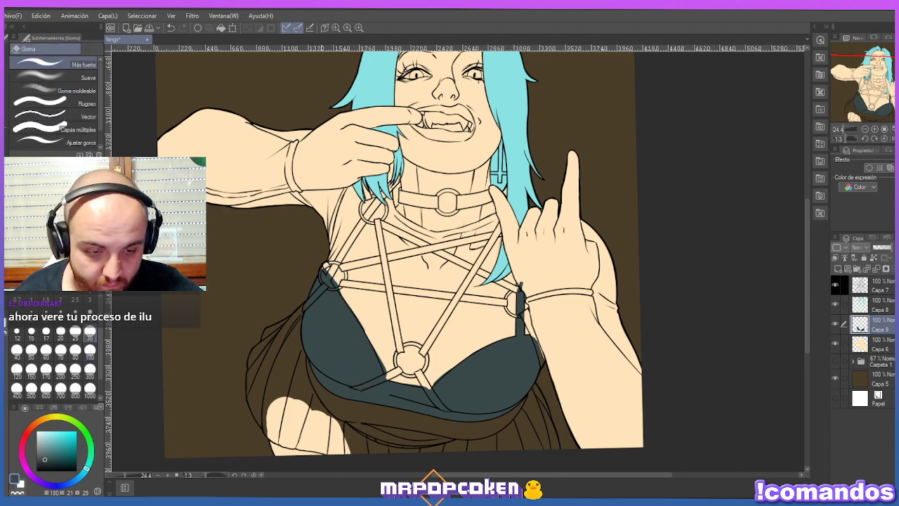
{"action": "left_click_drag", "start_coordinate": [323, 267], "coordinate": [326, 270]}
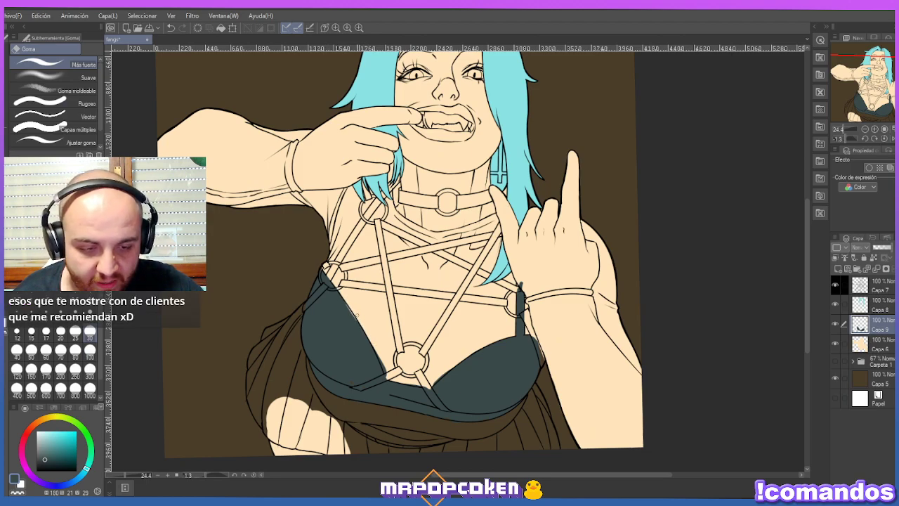
{"action": "key", "text": "ctrl+z"}
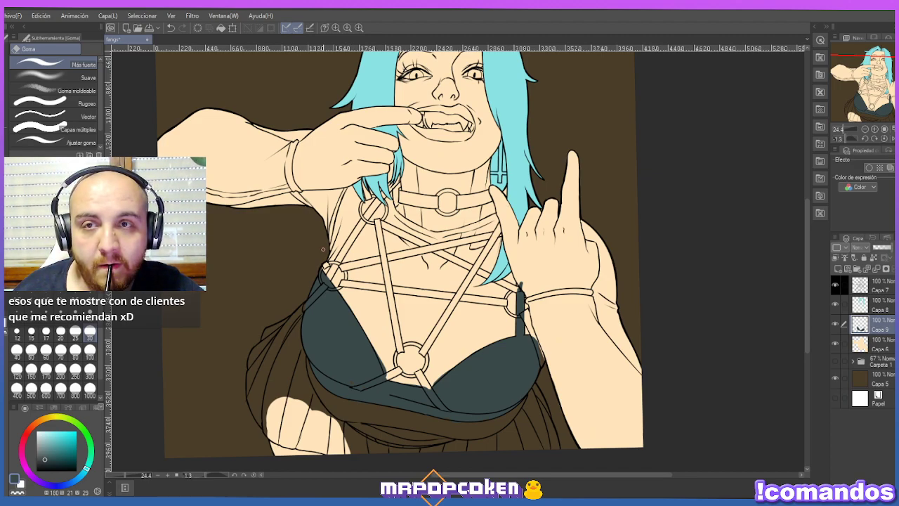
{"action": "key", "text": "p"}
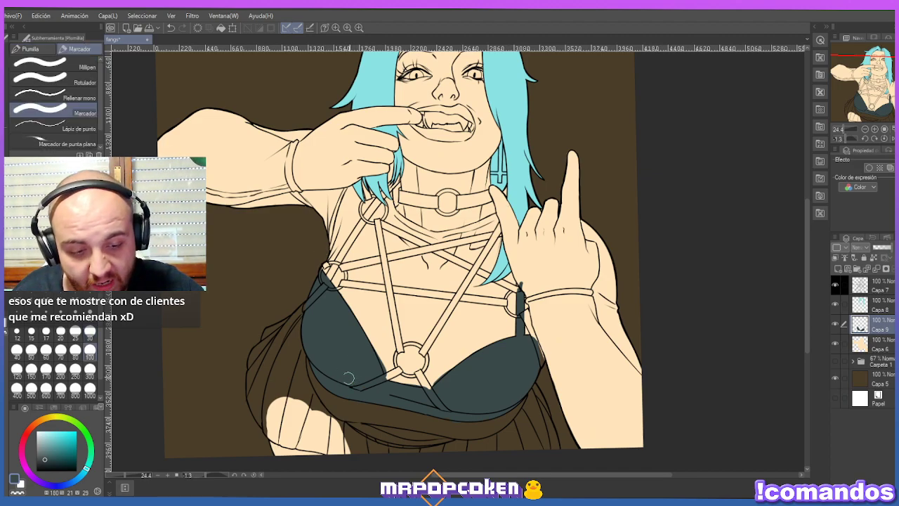
{"action": "key", "text": "e"}
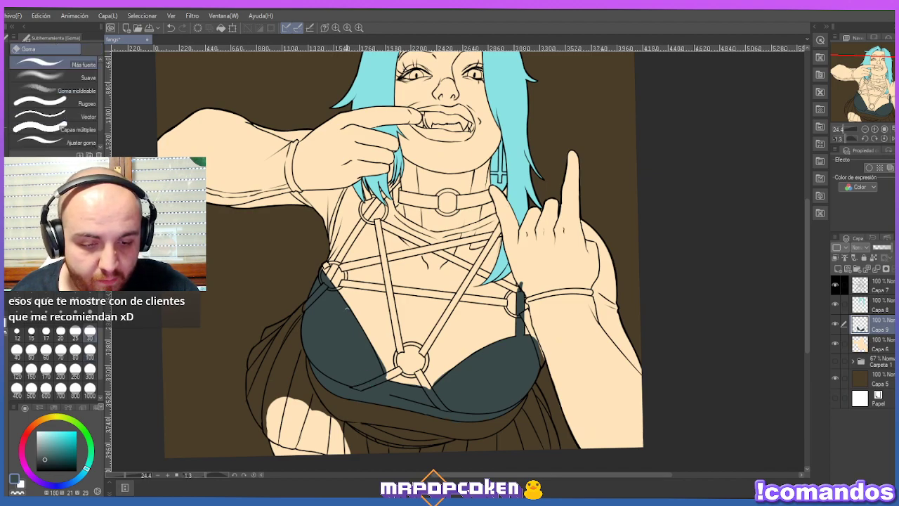
Touch up the bra's teal edges around the central harness straps and the cup beside the raised hand, alternating Eraser and Marker.
{"action": "scroll", "coordinate": [339, 343], "scroll_direction": "up", "scroll_amount": 3}
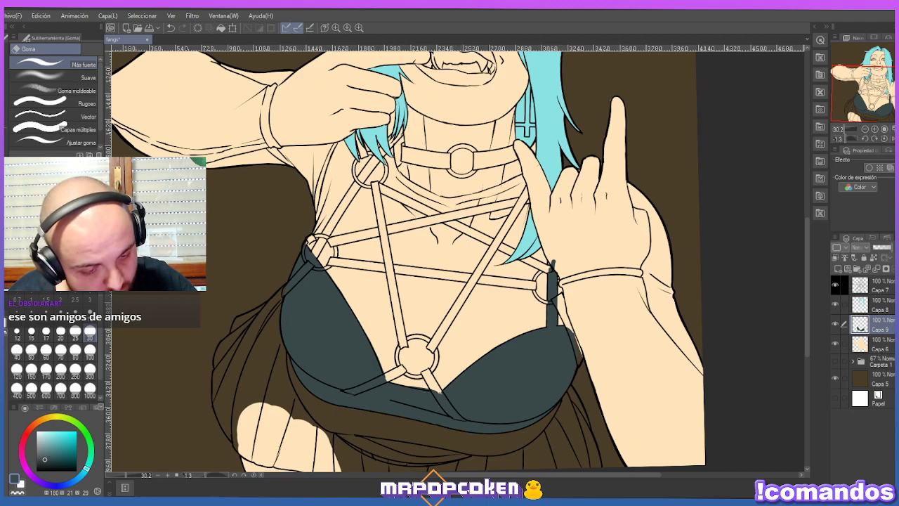
{"action": "left_click_drag", "start_coordinate": [430, 386], "coordinate": [430, 389]}
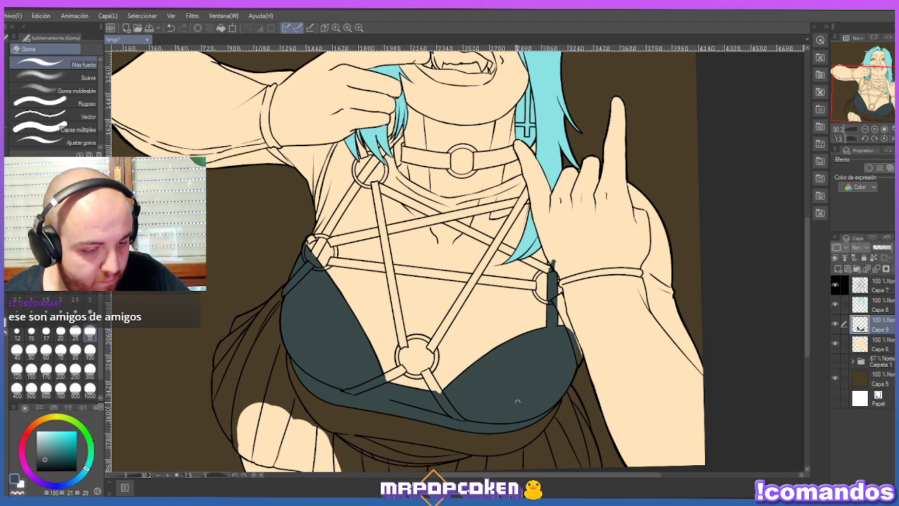
{"action": "key", "text": "p"}
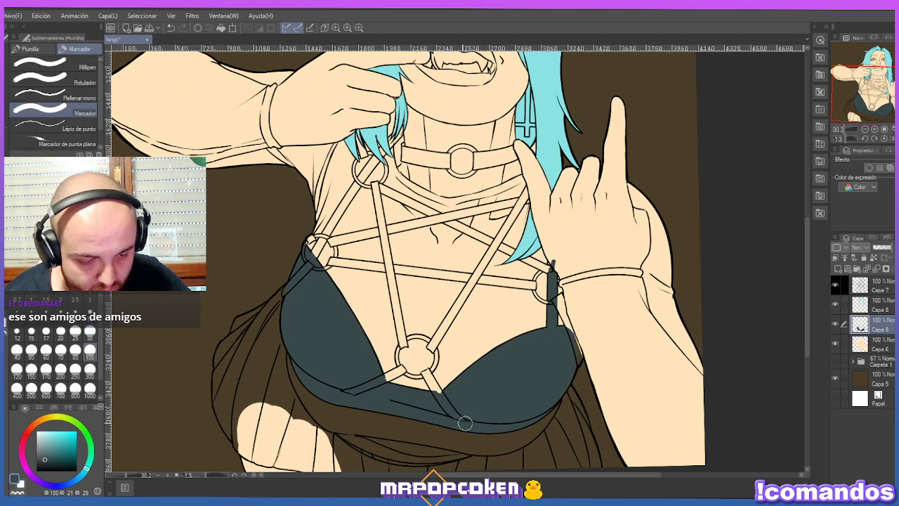
{"action": "key", "text": "e"}
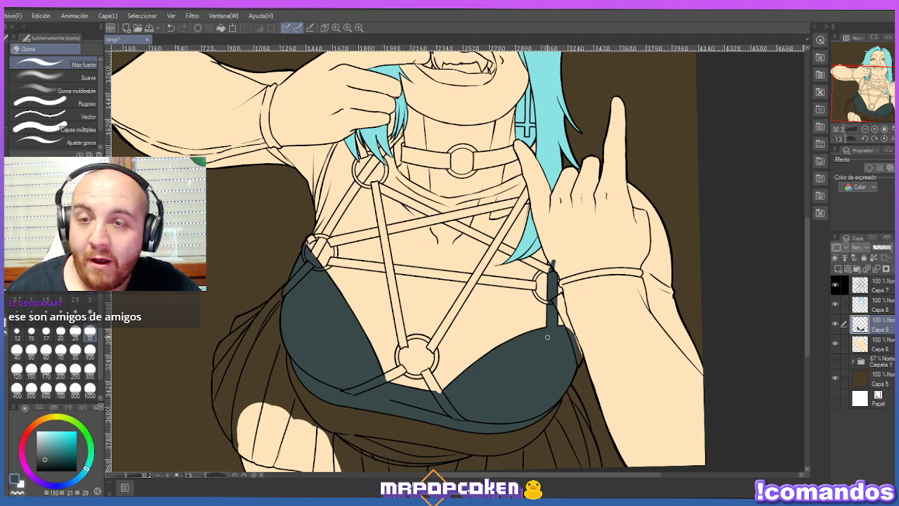
{"action": "key", "text": "p"}
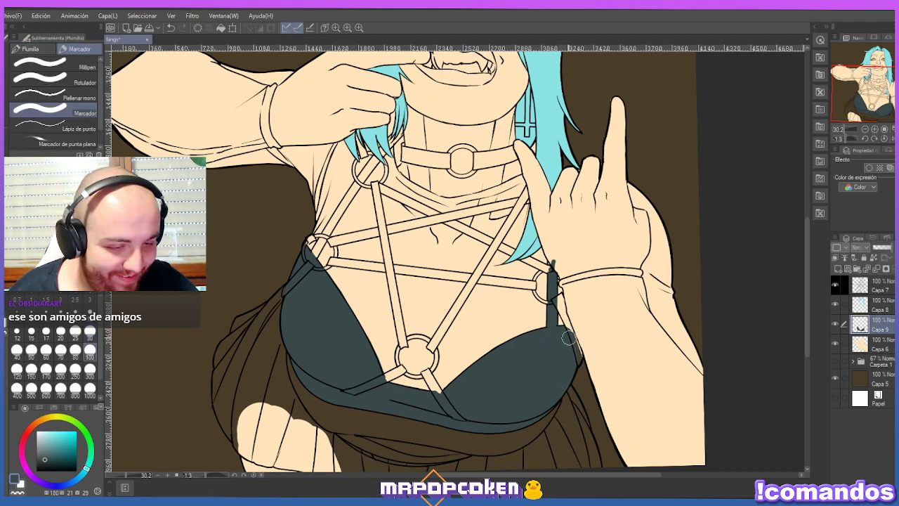
Paint the other bra strap in dark teal from the harness ring up to the hair at brush size 30, and clean its edges.
{"action": "left_click", "coordinate": [90, 330]}
{"action": "mouse_move", "coordinate": [328, 232]}
{"action": "left_mouse_down"}
{"action": "mouse_move", "coordinate": [314, 255]}
{"action": "mouse_move", "coordinate": [347, 203]}
{"action": "left_mouse_up"}
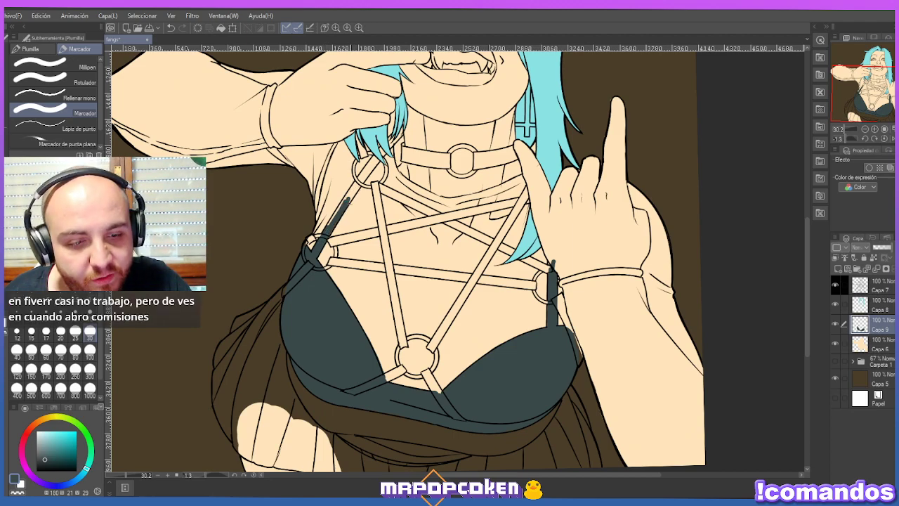
{"action": "left_click_drag", "start_coordinate": [330, 230], "coordinate": [367, 172]}
{"action": "mouse_move", "coordinate": [350, 205]}
{"action": "left_mouse_down"}
{"action": "mouse_move", "coordinate": [375, 165]}
{"action": "mouse_move", "coordinate": [356, 191]}
{"action": "left_mouse_up"}
{"action": "left_click_drag", "start_coordinate": [376, 158], "coordinate": [356, 186]}
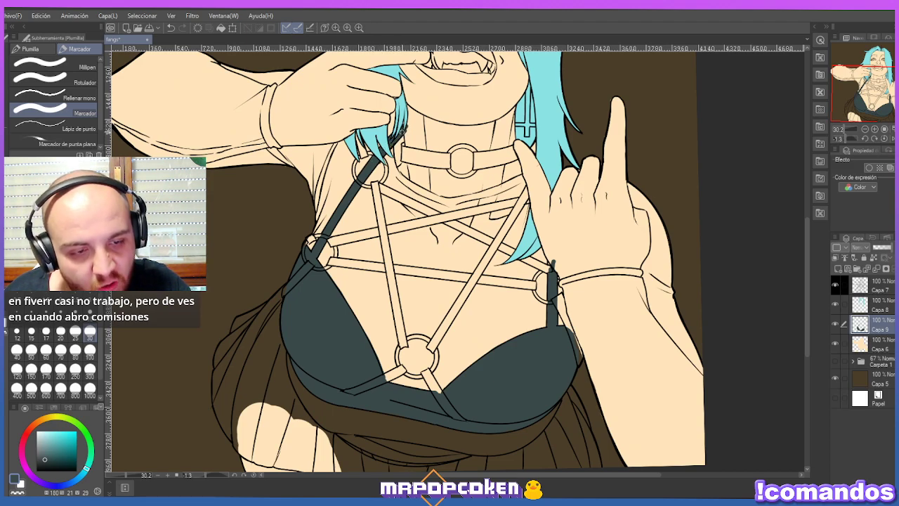
{"action": "key", "text": "e"}
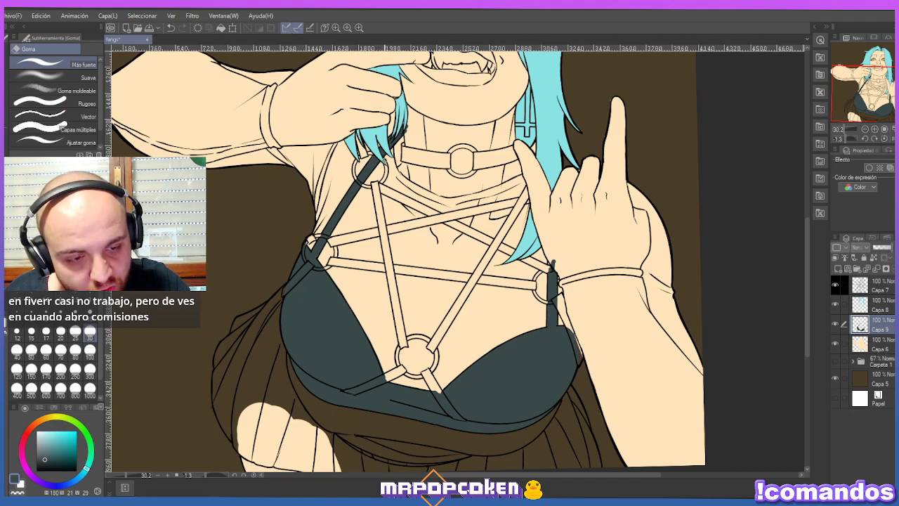
{"action": "key", "text": "p"}
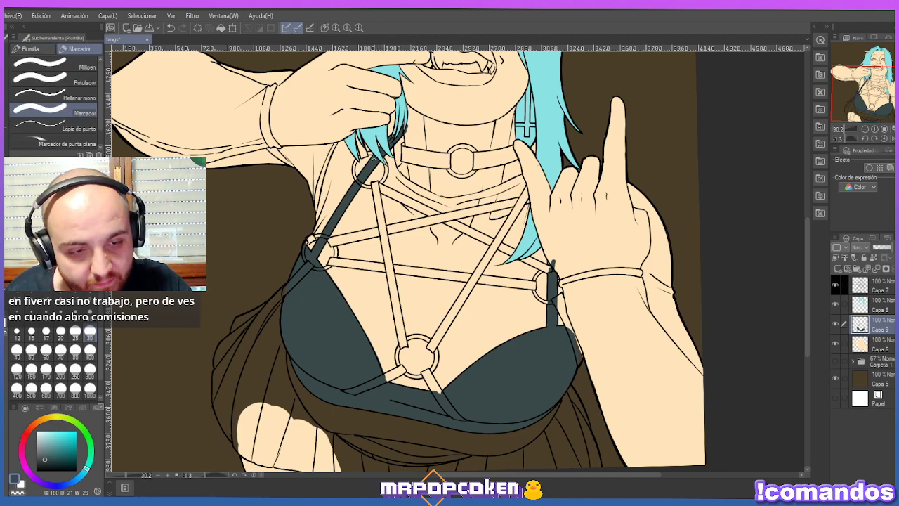
{"action": "key", "text": "e"}
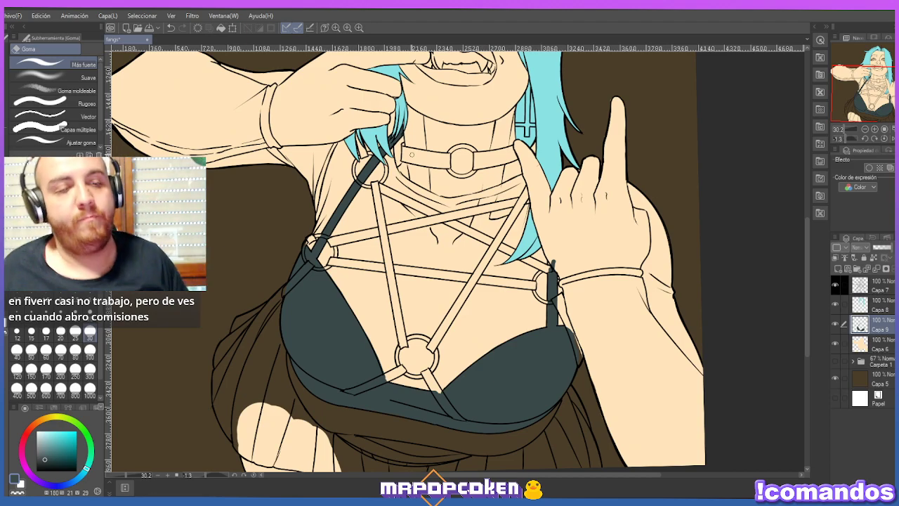
Erase the stray dark spot beside the raised hand's thumb and the spill above the nearby bra strap on Capa 9.
{"action": "scroll", "coordinate": [509, 222], "scroll_direction": "down", "scroll_amount": 1}
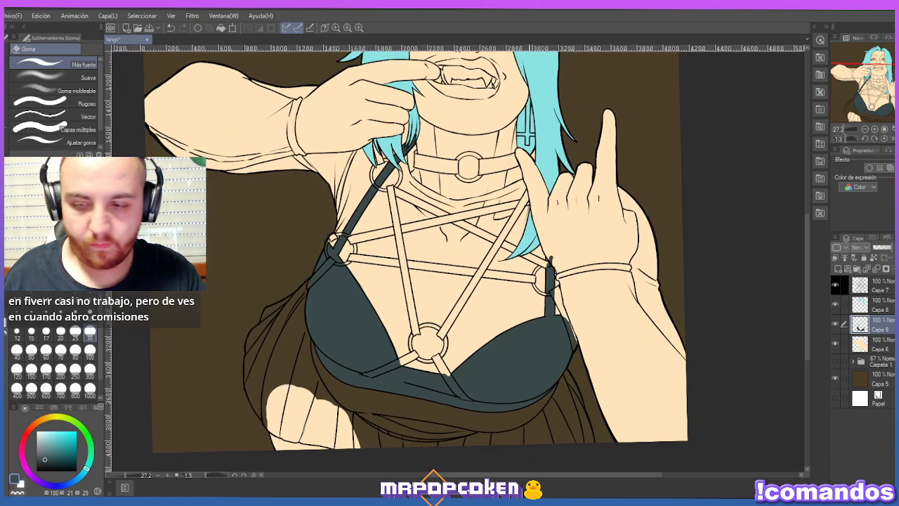
{"action": "key", "text": "p"}
{"action": "scroll", "coordinate": [527, 205], "scroll_direction": "up", "scroll_amount": 1}
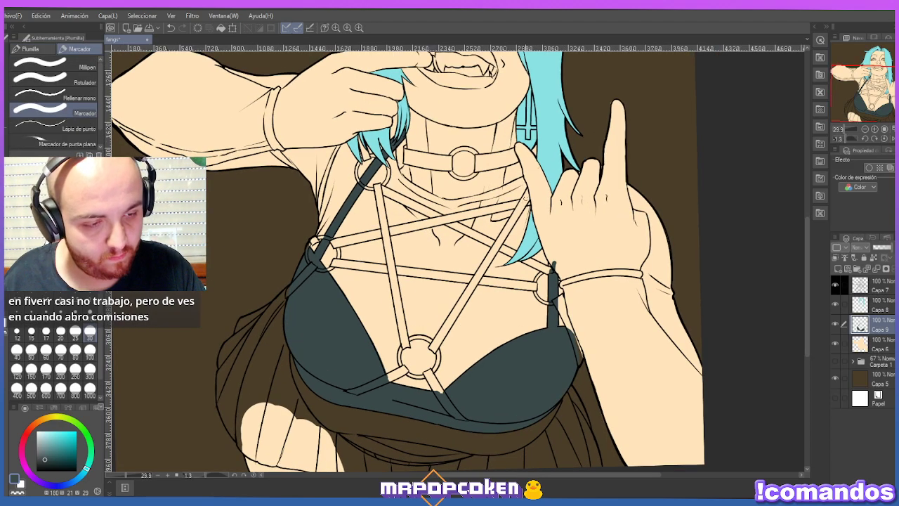
{"action": "left_click", "coordinate": [878, 288]}
{"action": "key", "text": "e"}
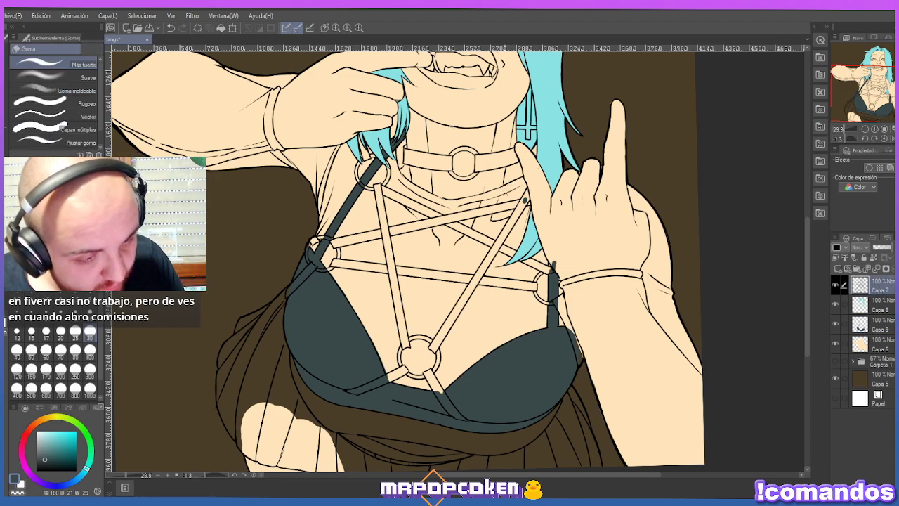
{"action": "left_click", "coordinate": [878, 328]}
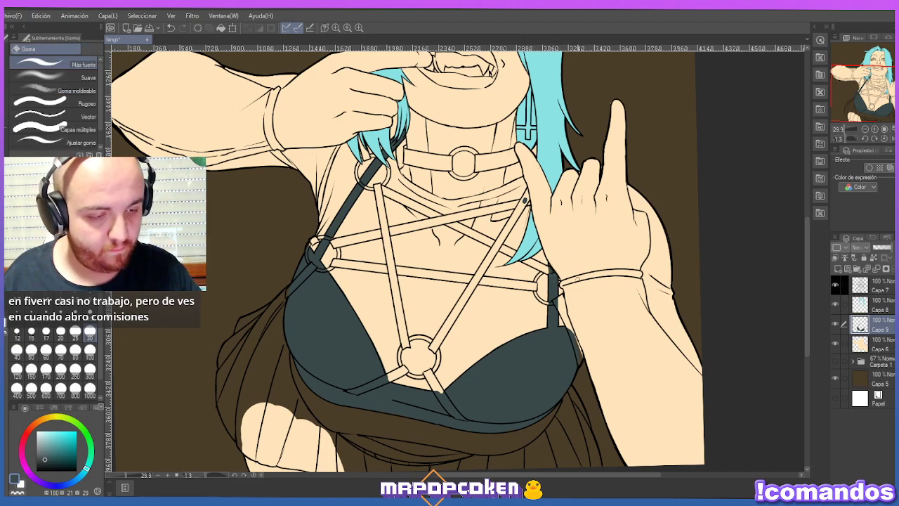
{"action": "left_click", "coordinate": [525, 202]}
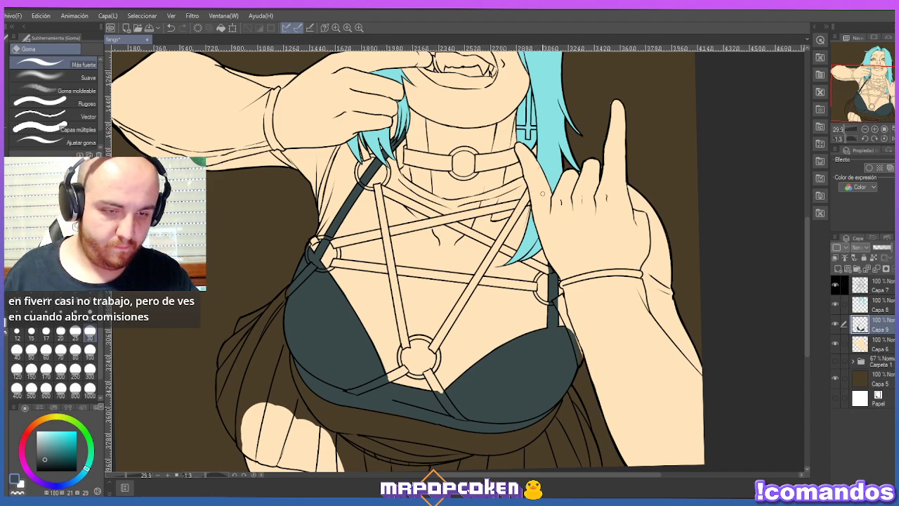
{"action": "scroll", "coordinate": [538, 199], "scroll_direction": "down", "scroll_amount": 1}
{"action": "scroll", "coordinate": [498, 266], "scroll_direction": "down", "scroll_amount": 1}
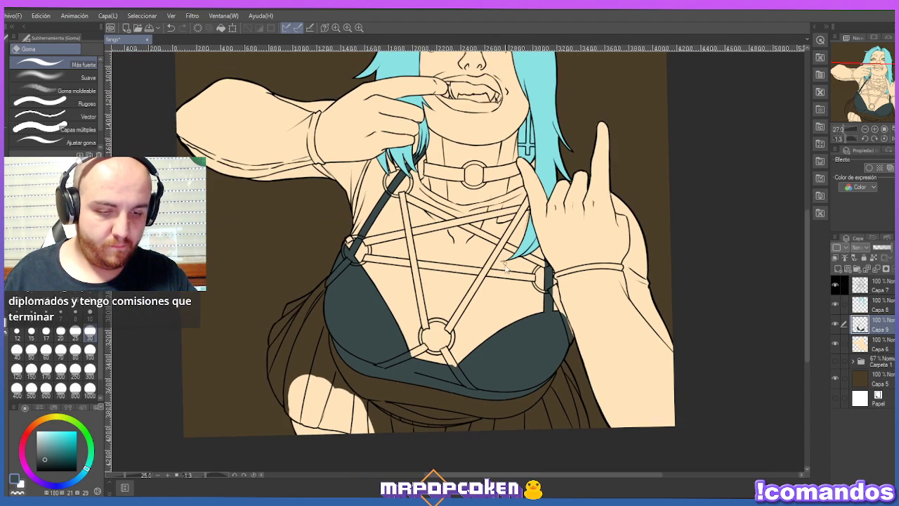
On Capa 6, sample the skin tone and paint the belly area directly beneath the bra with the Marker.
{"action": "left_click", "coordinate": [874, 346]}
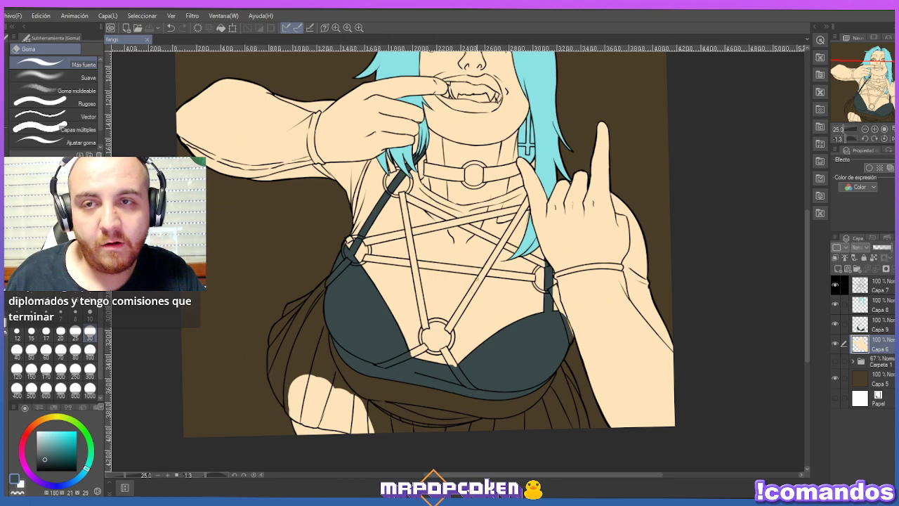
{"action": "left_click", "coordinate": [470, 277], "text": "alt"}
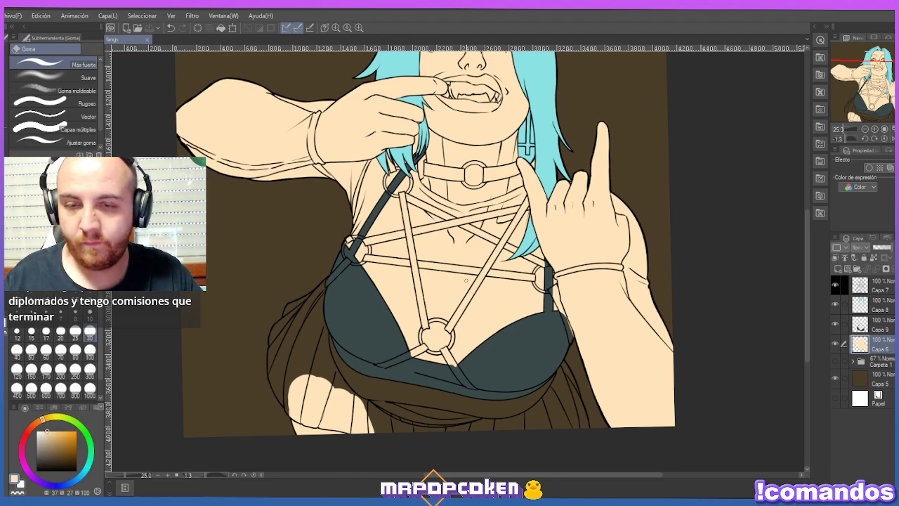
{"action": "key", "text": "p"}
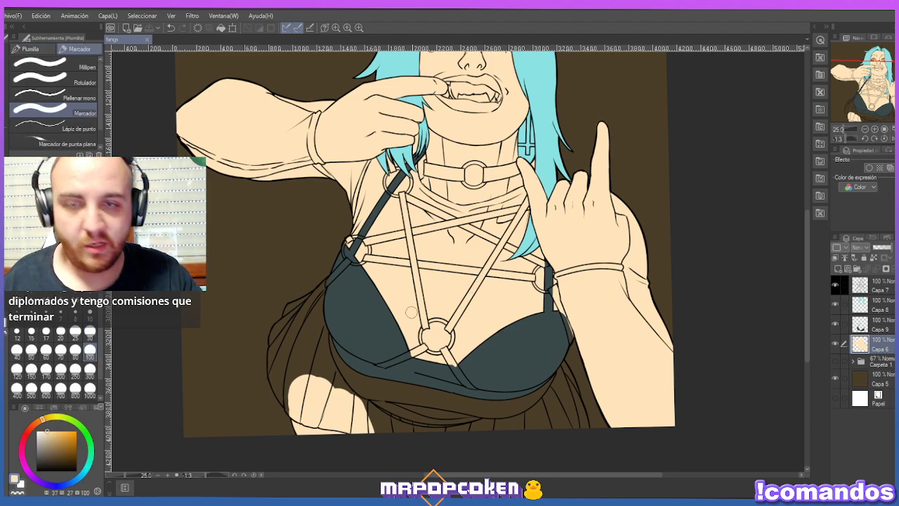
{"action": "mouse_move", "coordinate": [371, 362]}
{"action": "left_mouse_down"}
{"action": "mouse_move", "coordinate": [341, 347]}
{"action": "mouse_move", "coordinate": [349, 358]}
{"action": "mouse_move", "coordinate": [336, 336]}
{"action": "mouse_move", "coordinate": [343, 356]}
{"action": "mouse_move", "coordinate": [335, 334]}
{"action": "mouse_move", "coordinate": [349, 364]}
{"action": "mouse_move", "coordinate": [337, 343]}
{"action": "left_mouse_up"}
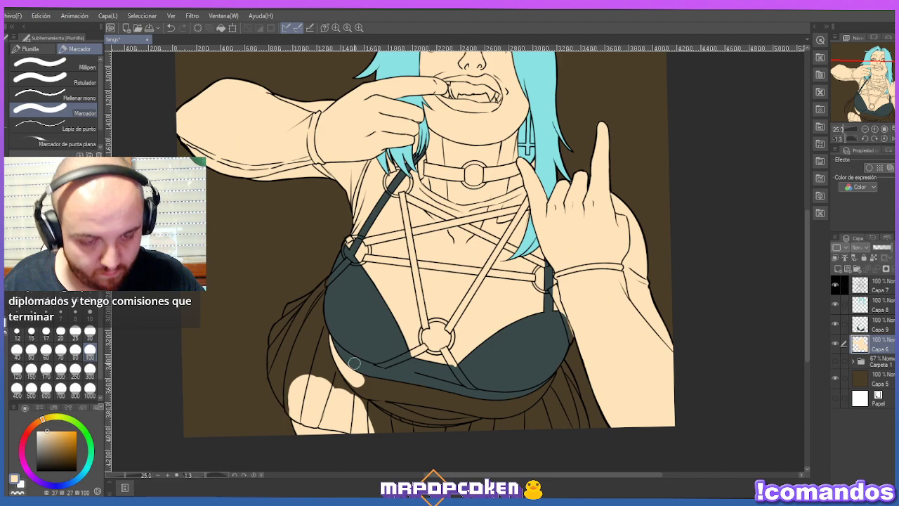
{"action": "mouse_move", "coordinate": [375, 384]}
{"action": "left_mouse_down"}
{"action": "mouse_move", "coordinate": [357, 365]}
{"action": "mouse_move", "coordinate": [349, 373]}
{"action": "mouse_move", "coordinate": [359, 386]}
{"action": "mouse_move", "coordinate": [349, 369]}
{"action": "mouse_move", "coordinate": [369, 384]}
{"action": "mouse_move", "coordinate": [365, 390]}
{"action": "mouse_move", "coordinate": [388, 392]}
{"action": "mouse_move", "coordinate": [372, 378]}
{"action": "mouse_move", "coordinate": [461, 398]}
{"action": "mouse_move", "coordinate": [455, 376]}
{"action": "mouse_move", "coordinate": [383, 386]}
{"action": "mouse_move", "coordinate": [360, 372]}
{"action": "mouse_move", "coordinate": [414, 399]}
{"action": "mouse_move", "coordinate": [376, 392]}
{"action": "mouse_move", "coordinate": [435, 411]}
{"action": "mouse_move", "coordinate": [392, 399]}
{"action": "mouse_move", "coordinate": [388, 393]}
{"action": "mouse_move", "coordinate": [464, 413]}
{"action": "mouse_move", "coordinate": [394, 395]}
{"action": "left_mouse_up"}
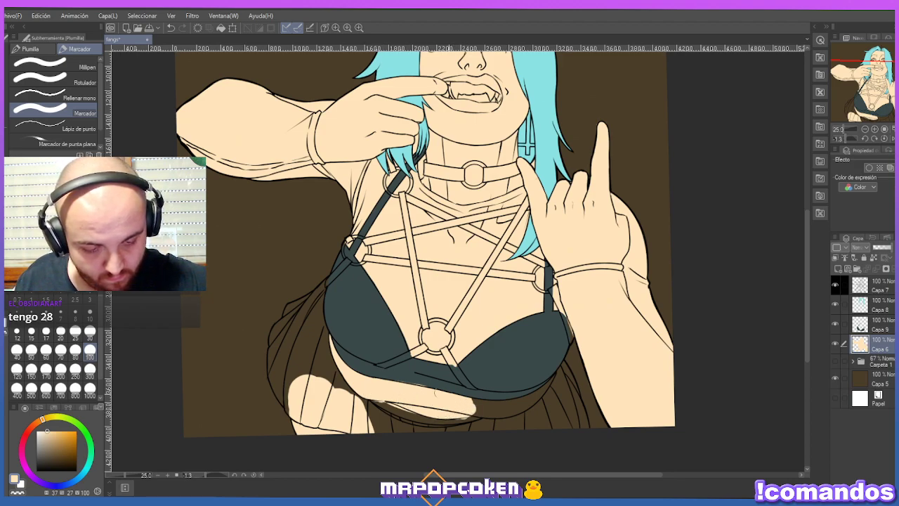
{"action": "mouse_move", "coordinate": [483, 395]}
{"action": "left_mouse_down"}
{"action": "mouse_move", "coordinate": [520, 403]}
{"action": "mouse_move", "coordinate": [511, 408]}
{"action": "mouse_move", "coordinate": [497, 410]}
{"action": "mouse_move", "coordinate": [532, 390]}
{"action": "mouse_move", "coordinate": [494, 406]}
{"action": "mouse_move", "coordinate": [538, 389]}
{"action": "mouse_move", "coordinate": [521, 404]}
{"action": "mouse_move", "coordinate": [550, 369]}
{"action": "mouse_move", "coordinate": [533, 396]}
{"action": "mouse_move", "coordinate": [551, 346]}
{"action": "left_mouse_up"}
{"action": "key", "text": "e"}
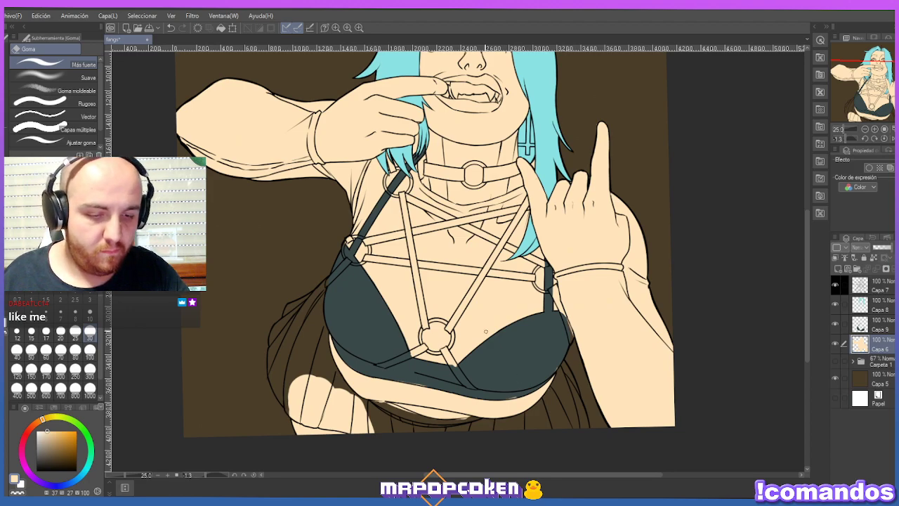
{"action": "key", "text": "alt+bracketright"}
{"action": "left_click", "coordinate": [511, 362], "text": "alt"}
{"action": "key", "text": "p"}
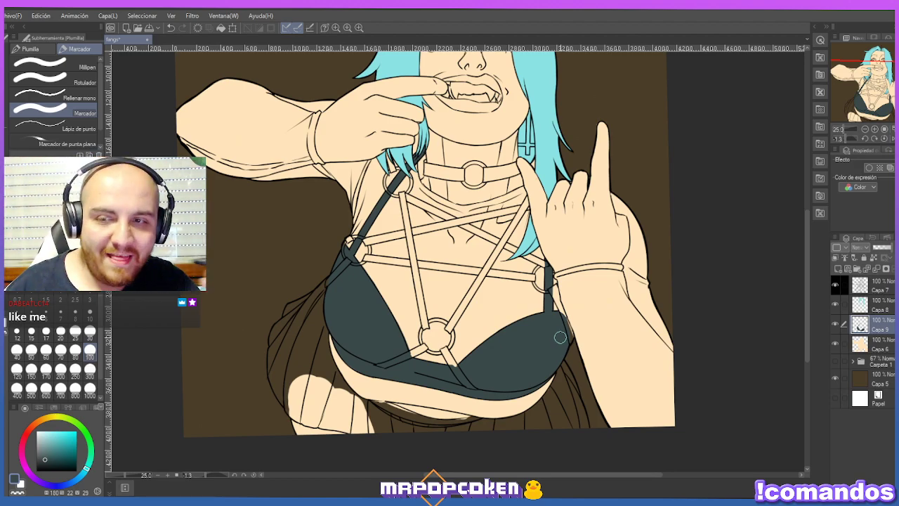
{"action": "left_click", "coordinate": [875, 345]}
{"action": "key", "text": "e"}
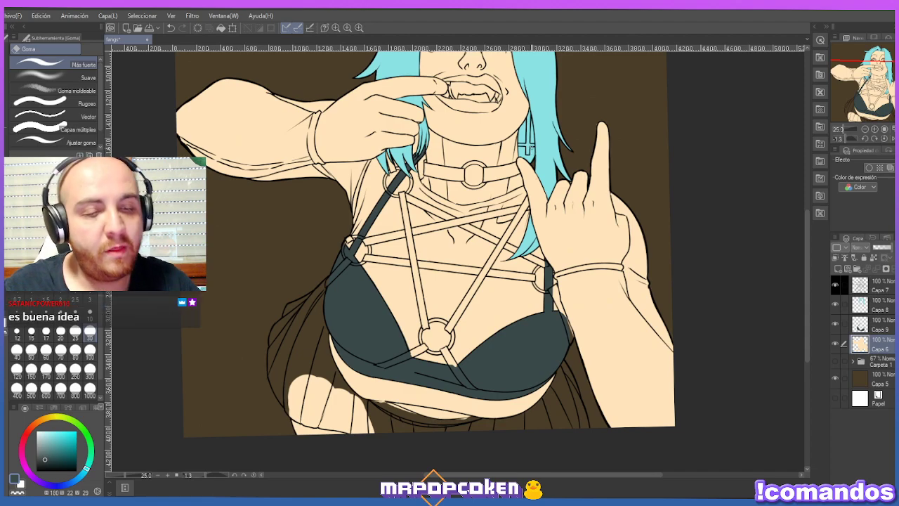
{"action": "scroll", "coordinate": [528, 148], "scroll_direction": "down", "scroll_amount": 1}
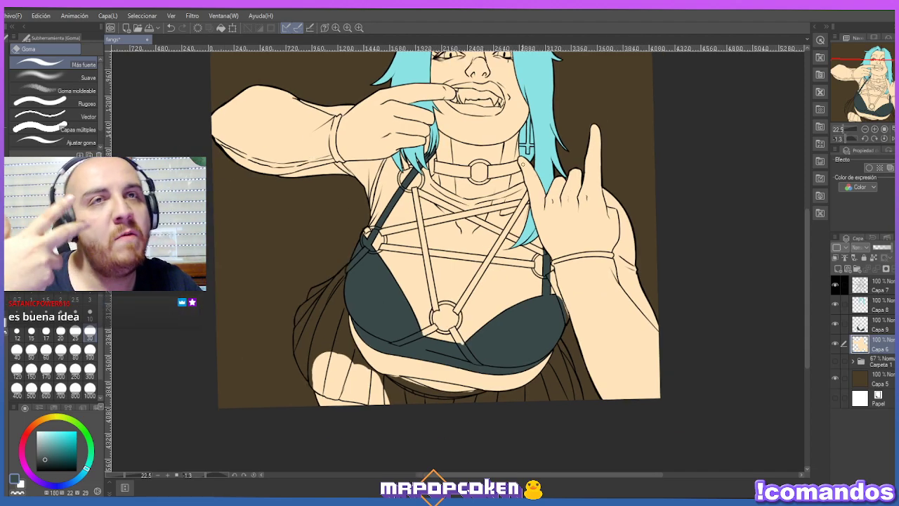
{"action": "scroll", "coordinate": [522, 163], "scroll_direction": "down", "scroll_amount": 3}
{"action": "scroll", "coordinate": [571, 148], "scroll_direction": "up", "scroll_amount": 1}
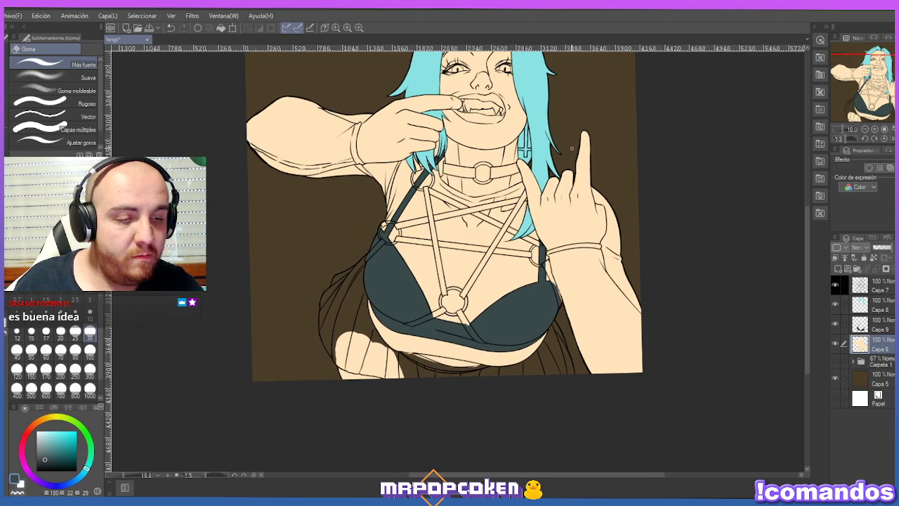
{"action": "scroll", "coordinate": [571, 148], "scroll_direction": "up", "scroll_amount": 3}
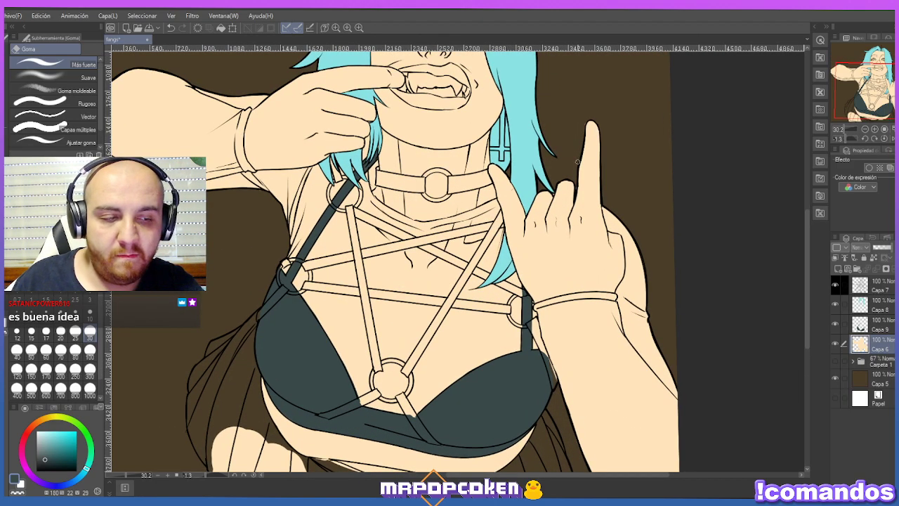
{"action": "scroll", "coordinate": [576, 162], "scroll_direction": "up", "scroll_amount": 1}
{"action": "key", "text": "ctrl+z"}
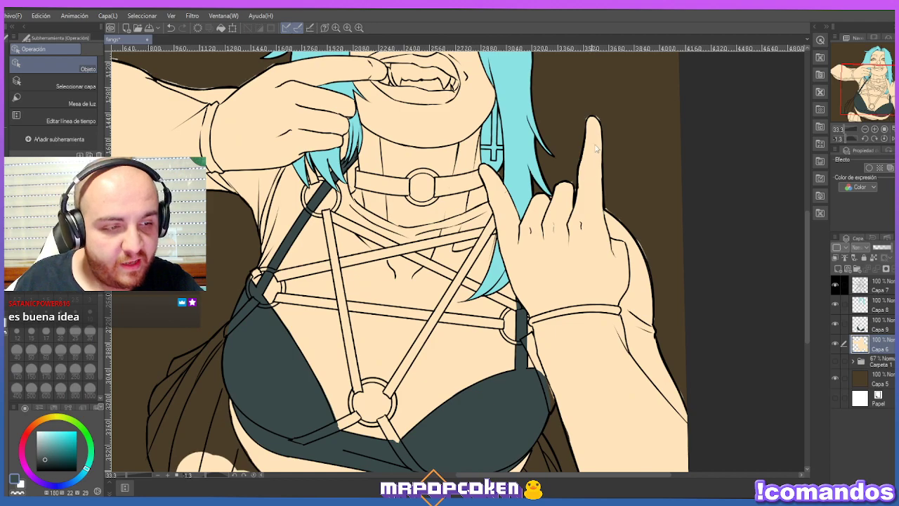
{"action": "key", "text": "ctrl+y"}
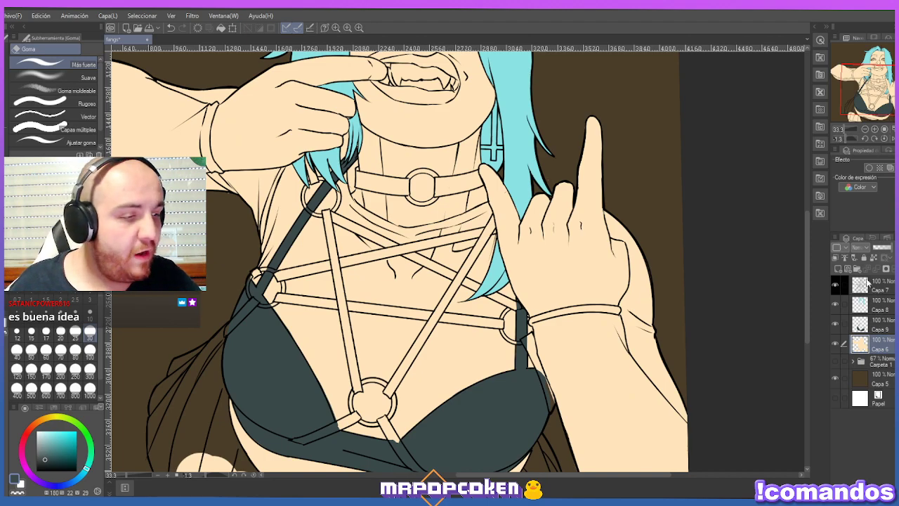
Select the line art layer Capa 7 and choose the G pen for inking.
{"action": "left_click", "coordinate": [871, 282]}
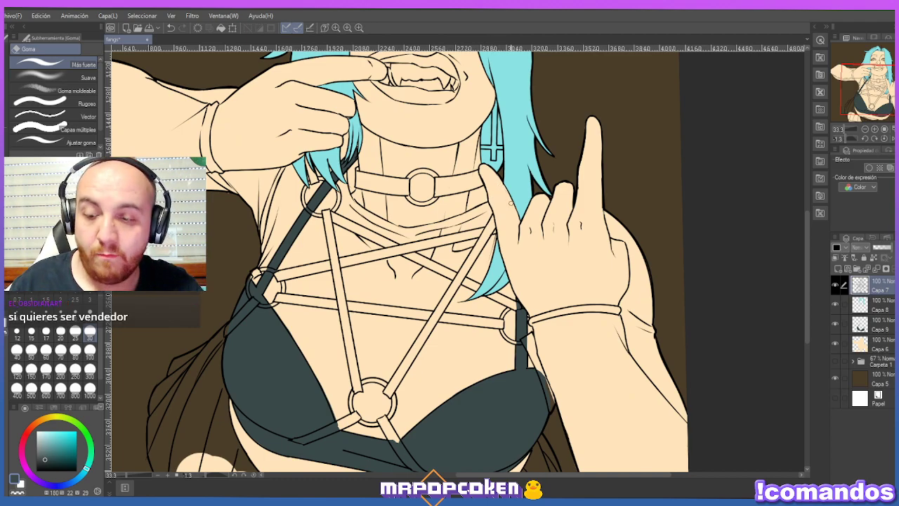
{"action": "key", "text": "p"}
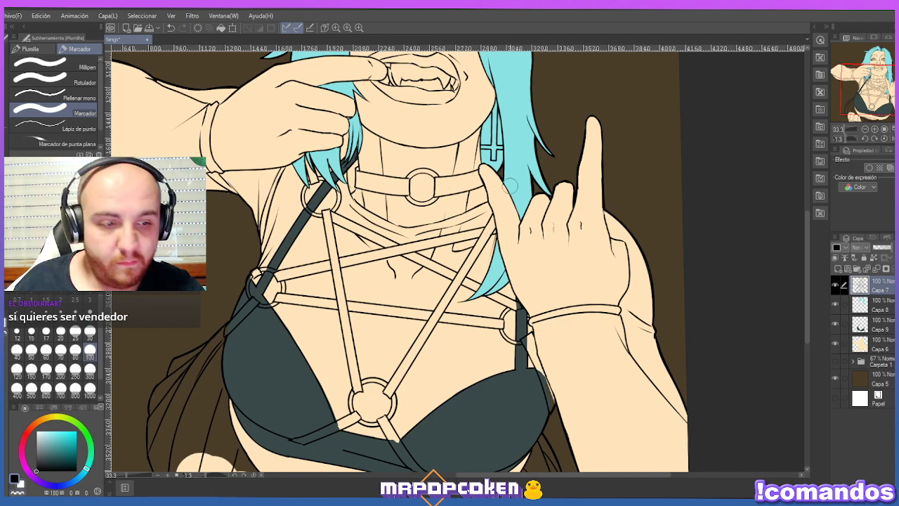
{"action": "left_click", "coordinate": [30, 48]}
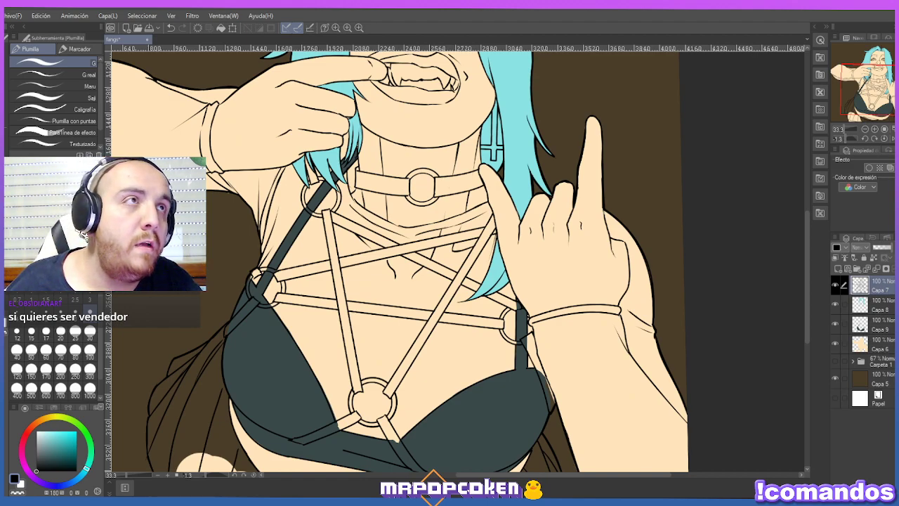
Switch to the browser and share the address of the open artist's Instagram profile in the stream chat.
{"action": "key", "text": "alt+Tab"}
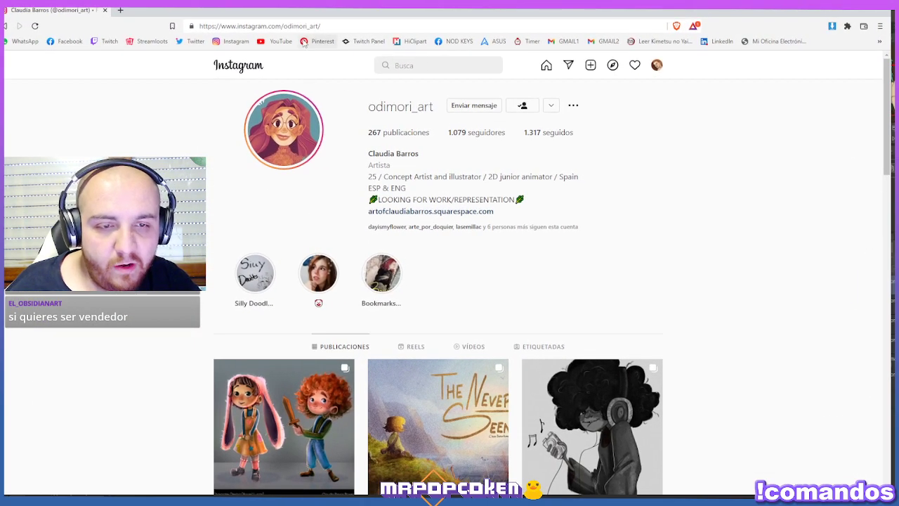
{"action": "left_click", "coordinate": [321, 27]}
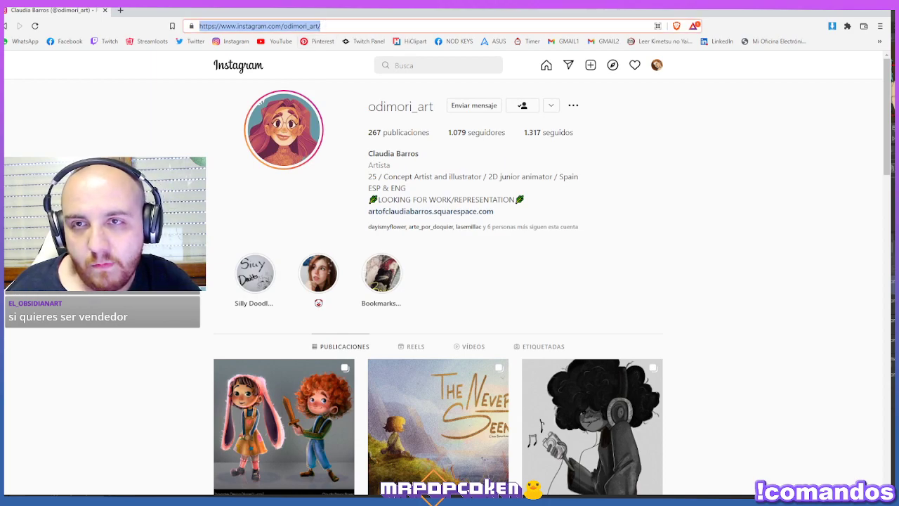
{"action": "key", "text": "alt+Tab"}
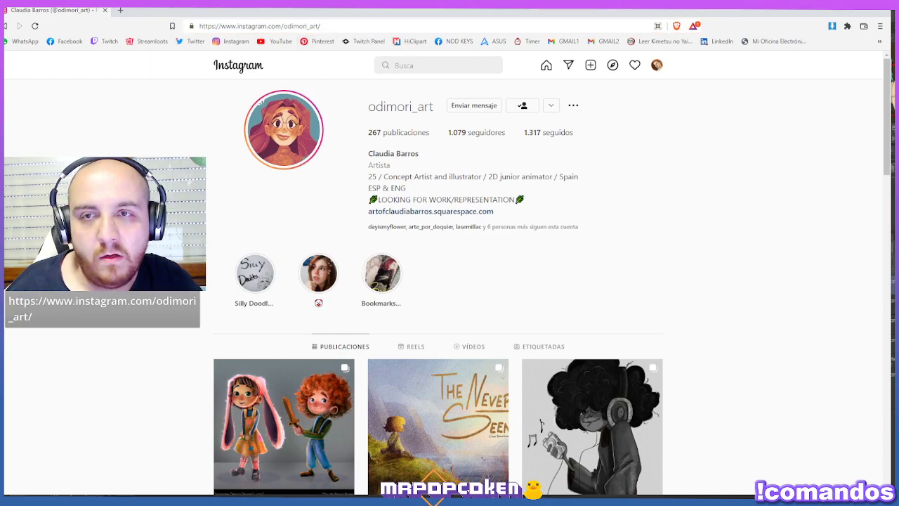
Browse the artist's recent Instagram posts and view the fictional book cover illustration of Audrey sitting in the forest.
{"action": "scroll", "coordinate": [597, 221], "scroll_direction": "down", "scroll_amount": 2}
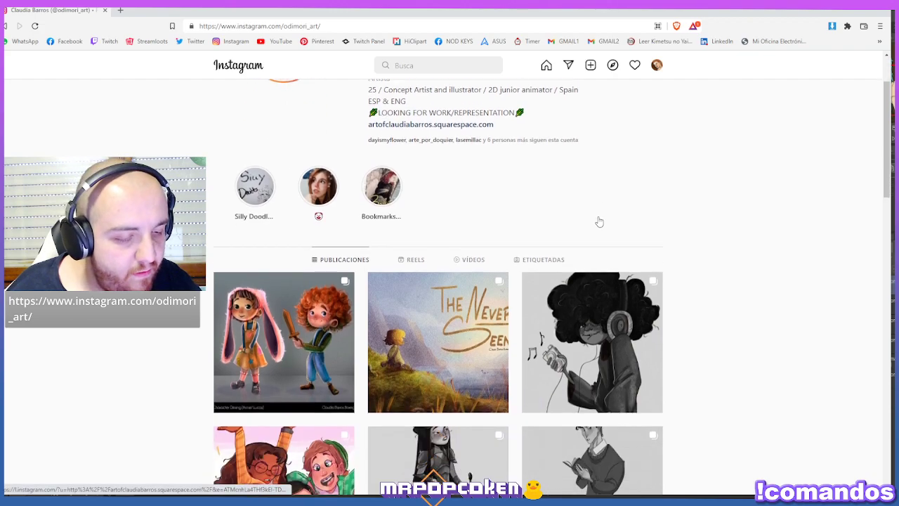
{"action": "scroll", "coordinate": [621, 193], "scroll_direction": "down", "scroll_amount": 2}
{"action": "scroll", "coordinate": [674, 258], "scroll_direction": "down", "scroll_amount": 5}
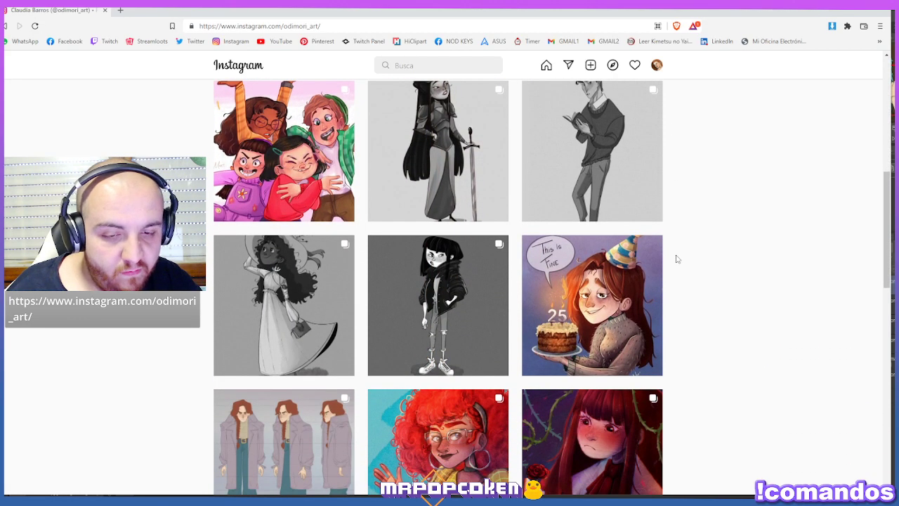
{"action": "scroll", "coordinate": [676, 259], "scroll_direction": "down", "scroll_amount": 1}
{"action": "scroll", "coordinate": [677, 259], "scroll_direction": "down", "scroll_amount": 1}
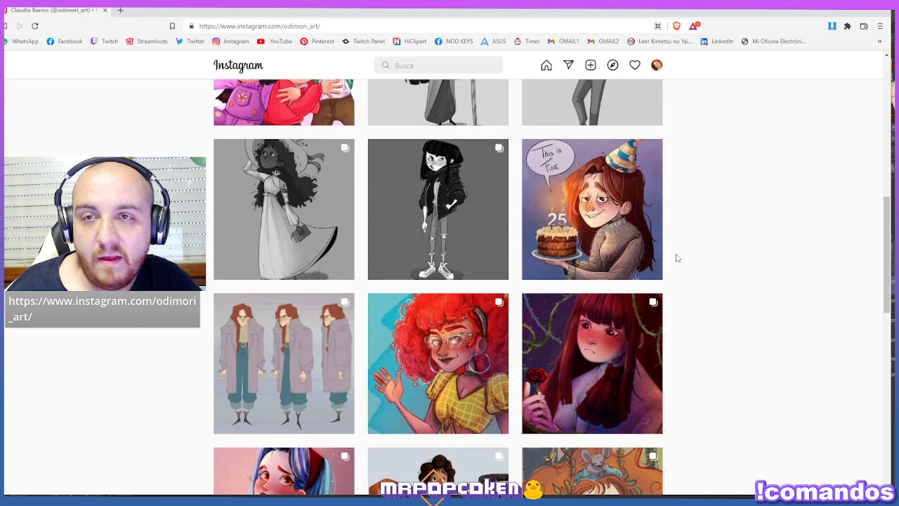
{"action": "scroll", "coordinate": [676, 259], "scroll_direction": "down", "scroll_amount": 7}
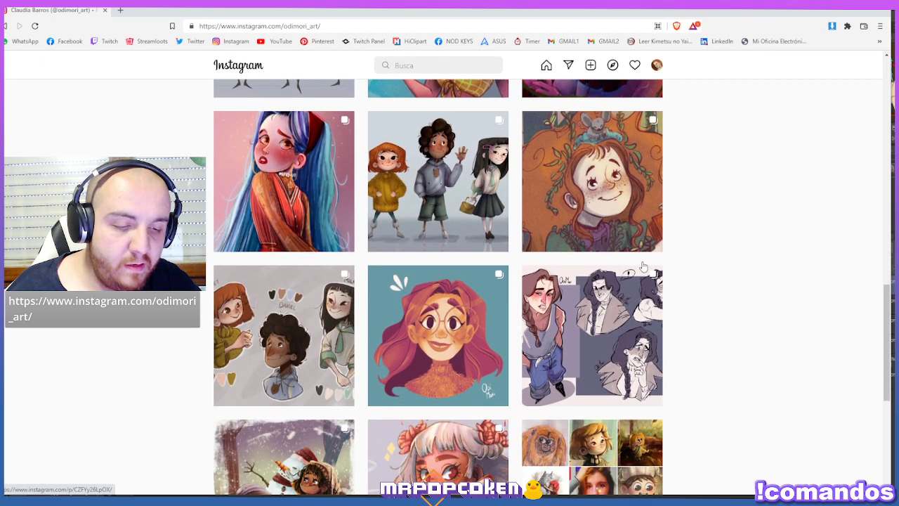
{"action": "scroll", "coordinate": [643, 267], "scroll_direction": "down", "scroll_amount": 6}
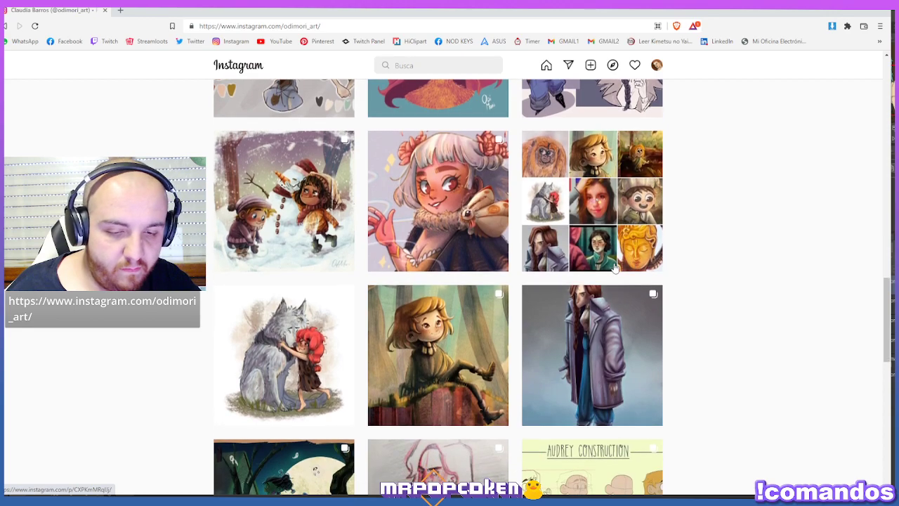
{"action": "scroll", "coordinate": [615, 267], "scroll_direction": "down", "scroll_amount": 1}
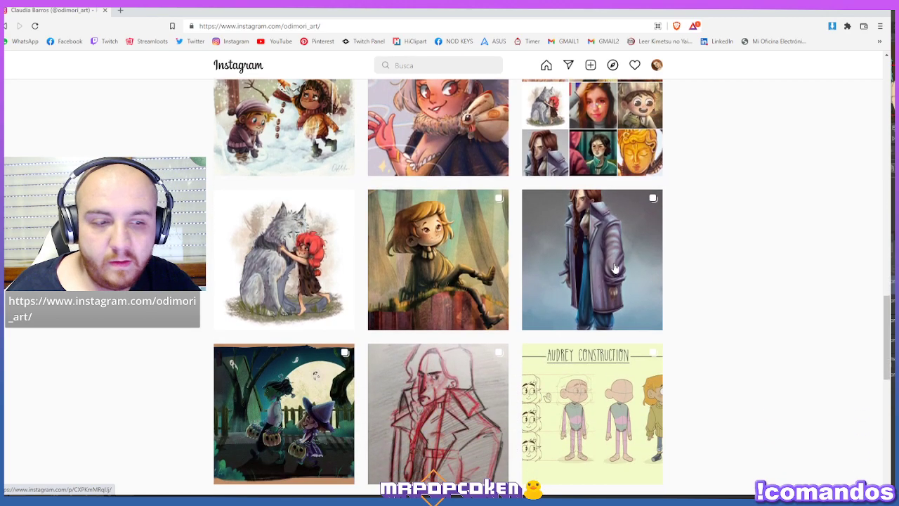
{"action": "left_click", "coordinate": [430, 282]}
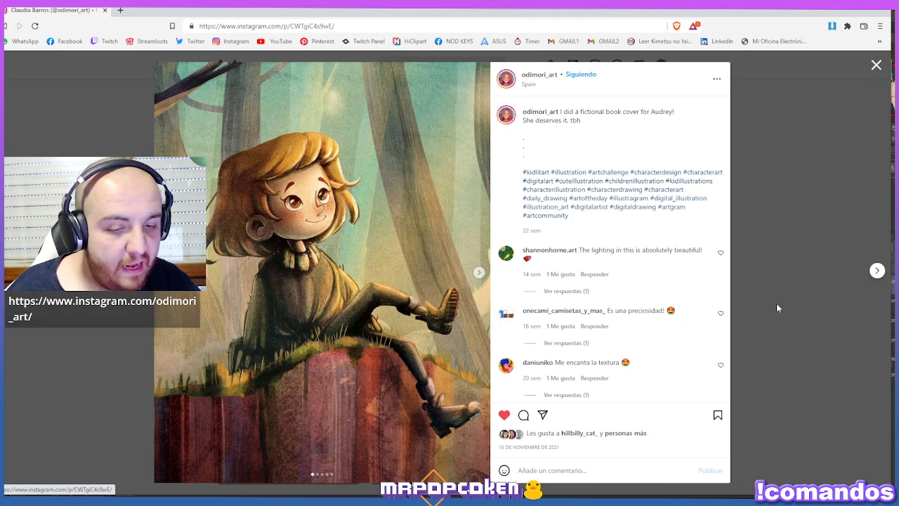
{"action": "left_click", "coordinate": [776, 308]}
Browse the artist's older posts and view the "Life & Death" skeleton and "Wish" pumpkin illustrations.
{"action": "scroll", "coordinate": [677, 325], "scroll_direction": "down", "scroll_amount": 4}
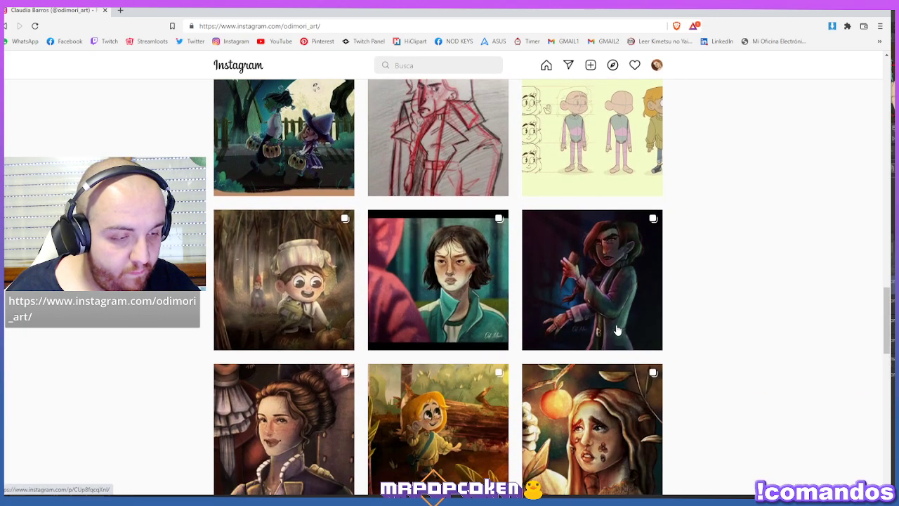
{"action": "scroll", "coordinate": [617, 330], "scroll_direction": "down", "scroll_amount": 2}
{"action": "scroll", "coordinate": [618, 330], "scroll_direction": "down", "scroll_amount": 4}
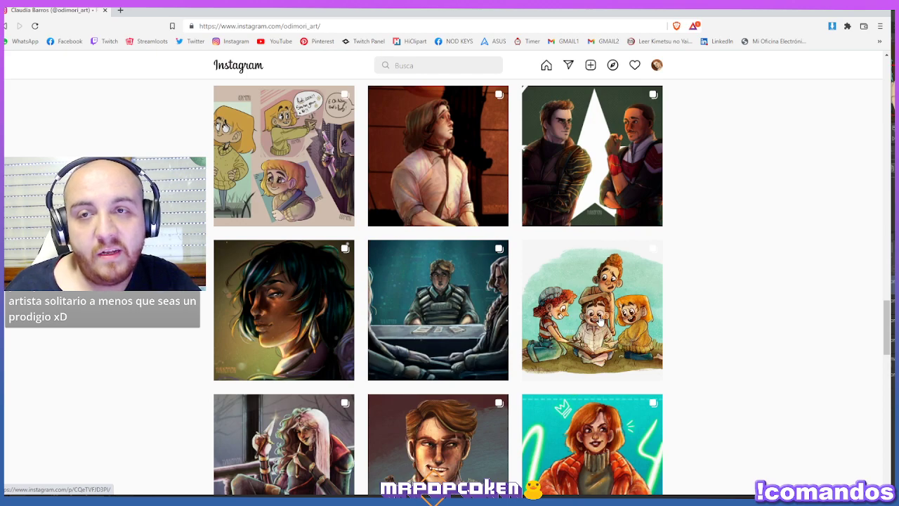
{"action": "scroll", "coordinate": [600, 320], "scroll_direction": "down", "scroll_amount": 3}
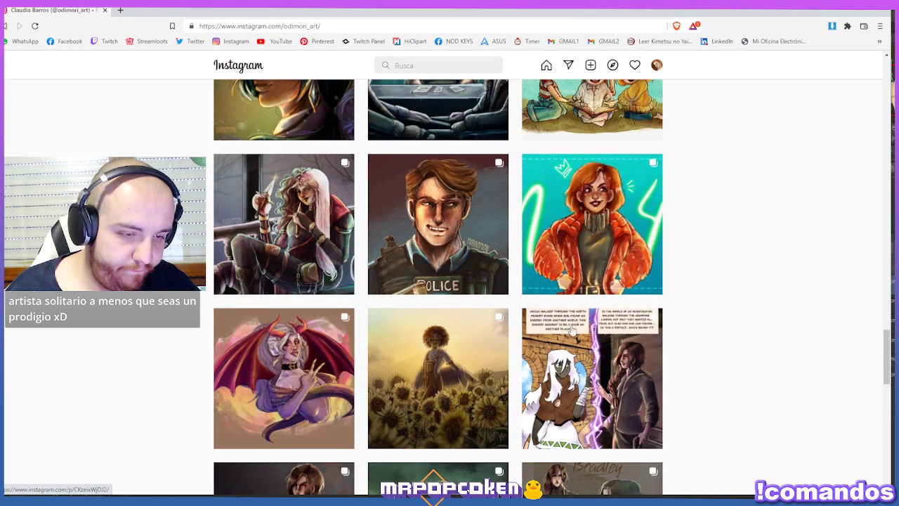
{"action": "scroll", "coordinate": [573, 329], "scroll_direction": "down", "scroll_amount": 1}
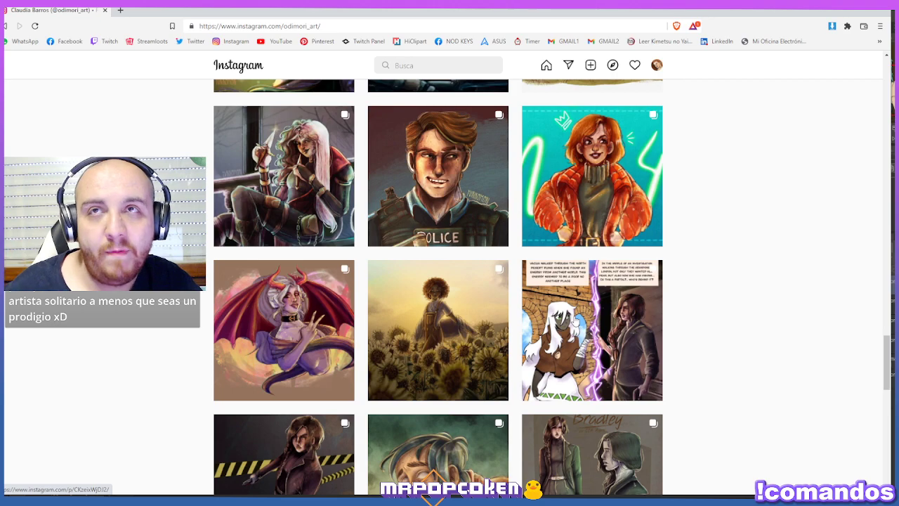
{"action": "scroll", "coordinate": [475, 357], "scroll_direction": "down", "scroll_amount": 4}
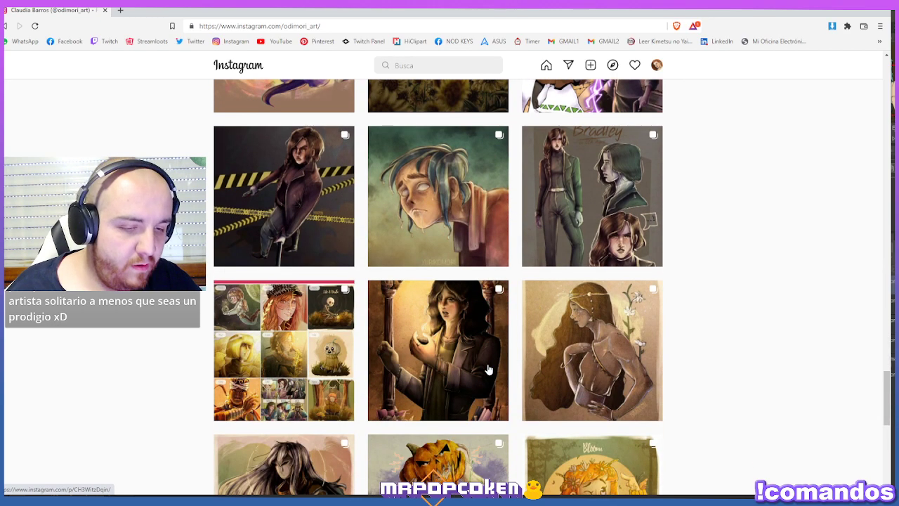
{"action": "scroll", "coordinate": [424, 332], "scroll_direction": "down", "scroll_amount": 3}
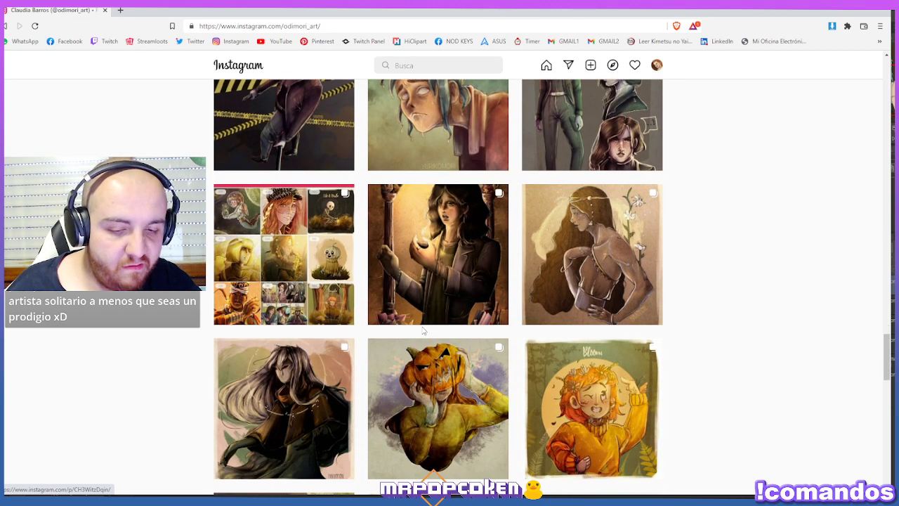
{"action": "scroll", "coordinate": [423, 332], "scroll_direction": "down", "scroll_amount": 3}
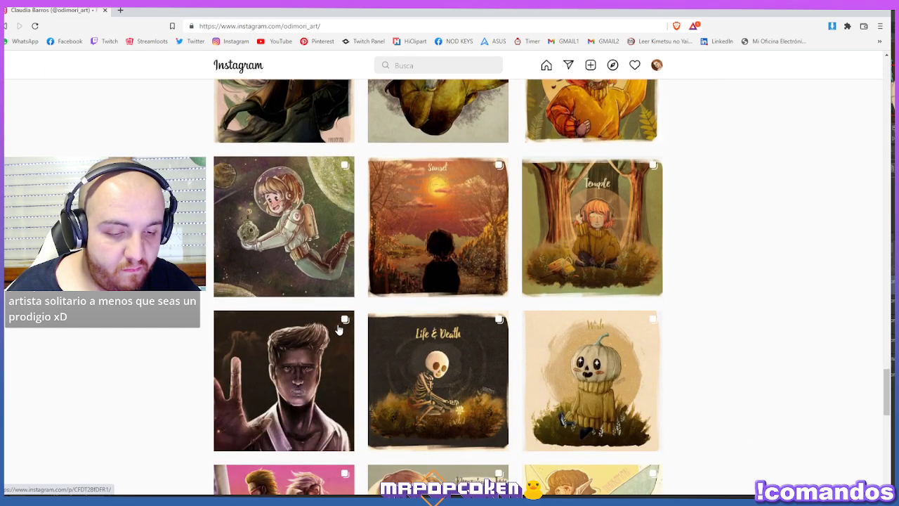
{"action": "left_click", "coordinate": [469, 386]}
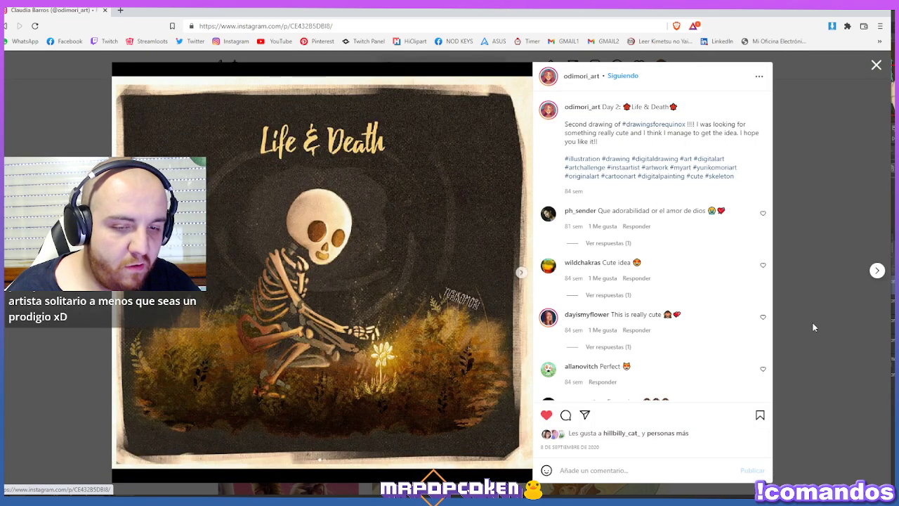
{"action": "left_click", "coordinate": [811, 322]}
{"action": "left_click", "coordinate": [569, 416]}
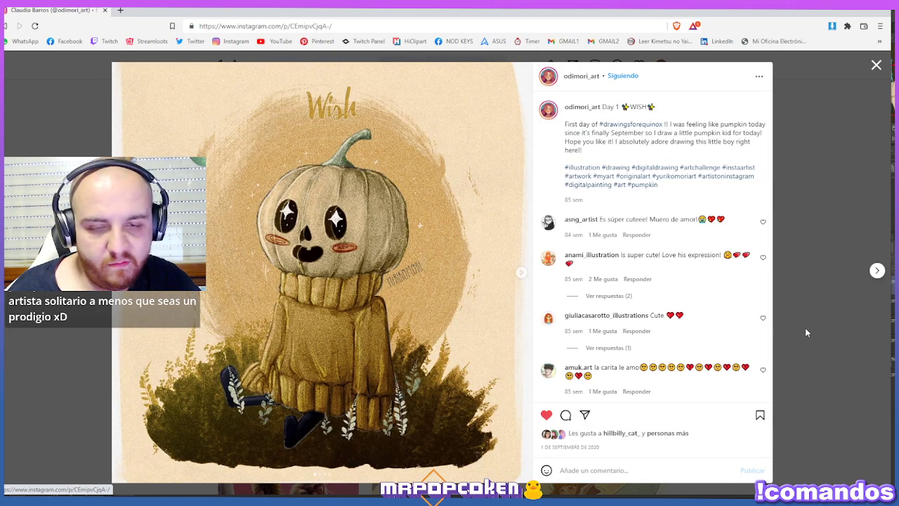
Close the "Wish" post and look through the older illustrations in the artist's profile grid.
{"action": "left_click", "coordinate": [805, 327]}
{"action": "scroll", "coordinate": [425, 316], "scroll_direction": "down", "scroll_amount": 3}
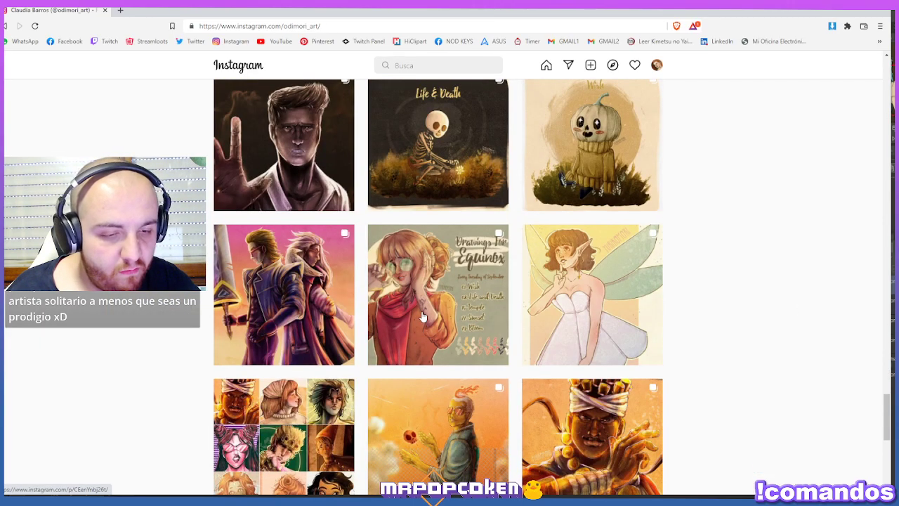
{"action": "scroll", "coordinate": [441, 312], "scroll_direction": "down", "scroll_amount": 3}
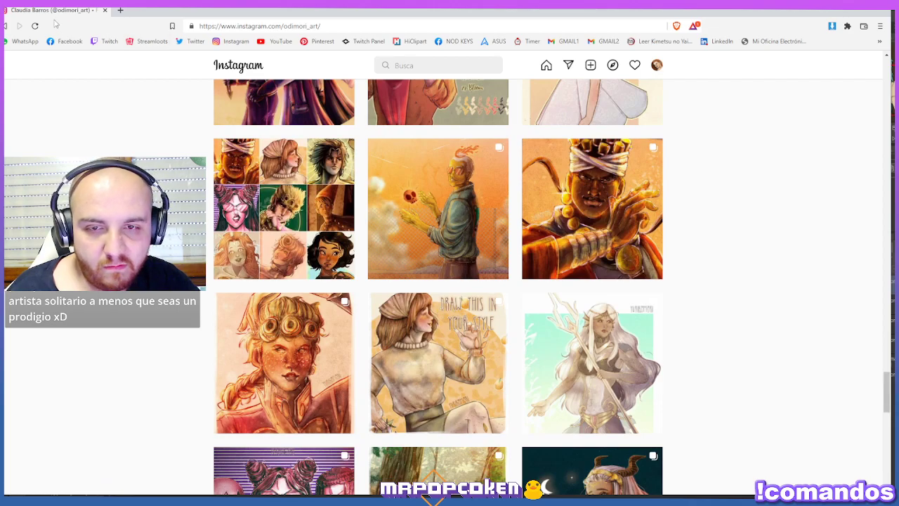
Switch back to Clip Studio Paint and examine the whole fangs illustration with its current flat colours.
{"action": "key", "text": "alt+Tab"}
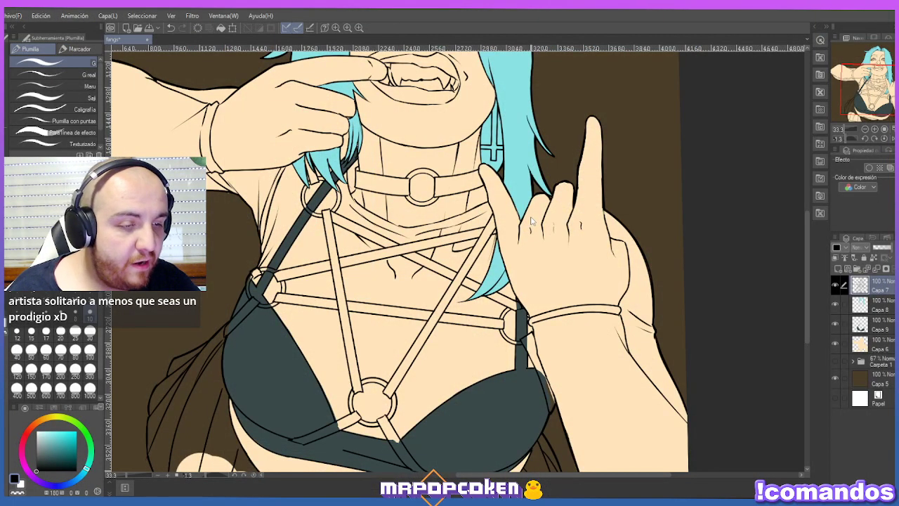
{"action": "scroll", "coordinate": [532, 222], "scroll_direction": "down", "scroll_amount": 2}
{"action": "scroll", "coordinate": [537, 281], "scroll_direction": "down", "scroll_amount": 3}
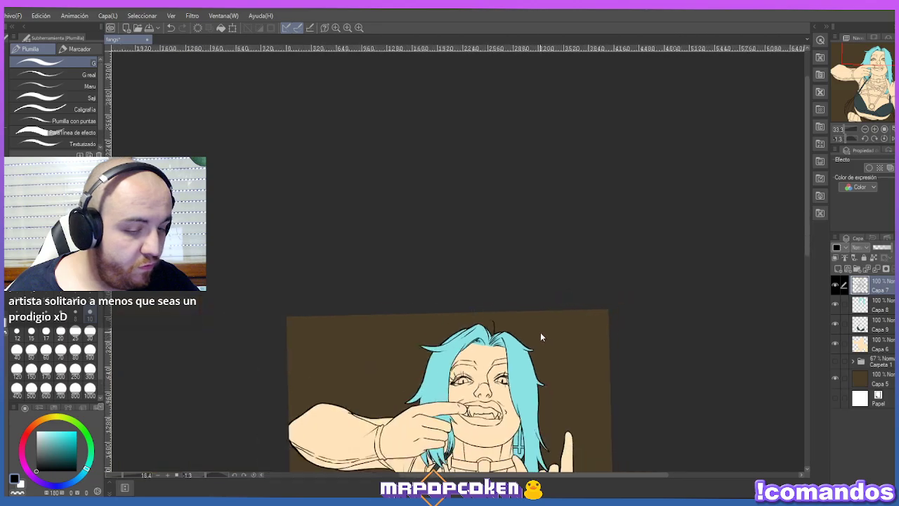
{"action": "scroll", "coordinate": [541, 336], "scroll_direction": "up", "scroll_amount": 2}
{"action": "scroll", "coordinate": [541, 336], "scroll_direction": "down", "scroll_amount": 2}
{"action": "scroll", "coordinate": [698, 325], "scroll_direction": "up", "scroll_amount": 3}
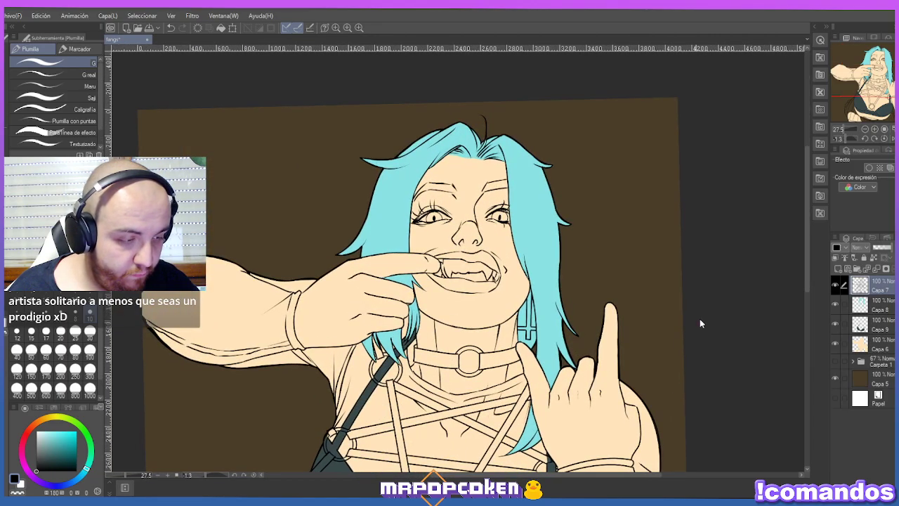
{"action": "left_click_drag", "start_coordinate": [805, 266], "coordinate": [805, 319]}
{"action": "scroll", "coordinate": [518, 351], "scroll_direction": "down", "scroll_amount": 2}
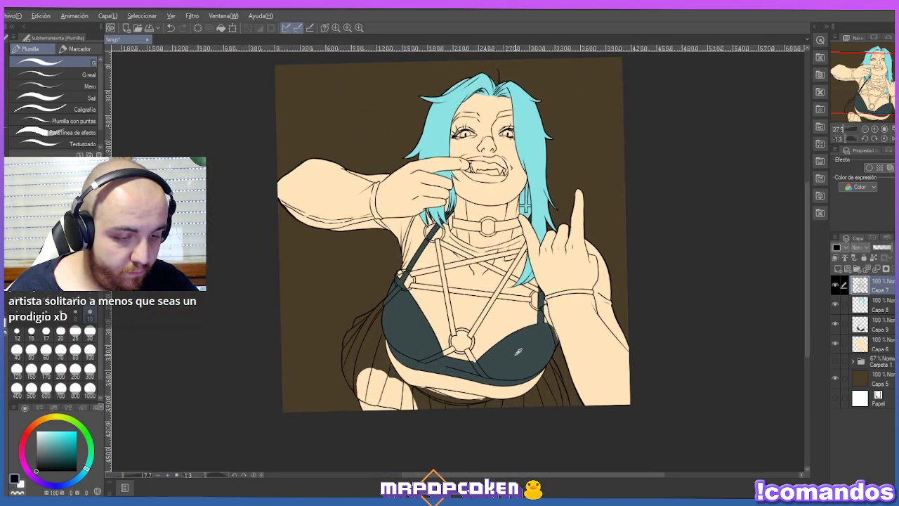
{"action": "scroll", "coordinate": [518, 352], "scroll_direction": "up", "scroll_amount": 1}
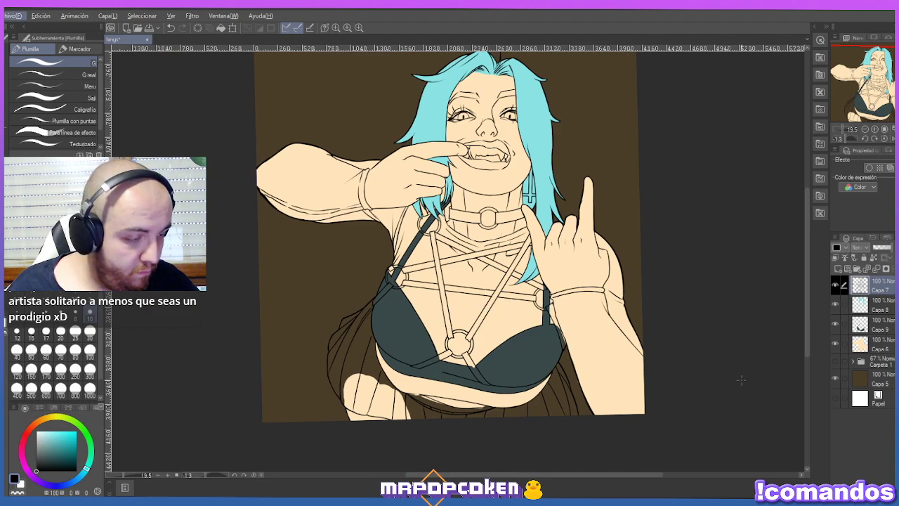
Create a selection from the skin layer Capa 6 and add a new raster layer above Capa 9.
{"action": "right_click", "coordinate": [869, 351]}
{"action": "mouse_move", "coordinate": [857, 243]}
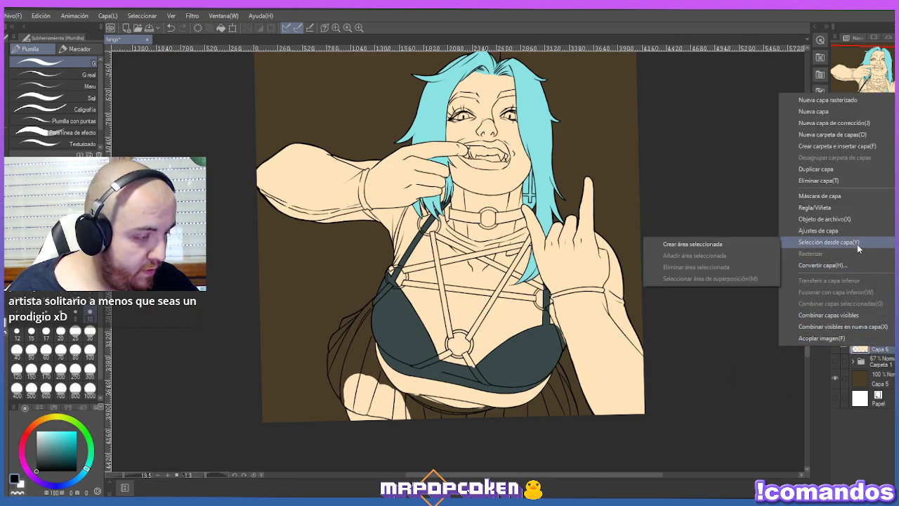
{"action": "left_click", "coordinate": [739, 247]}
{"action": "left_click", "coordinate": [883, 329]}
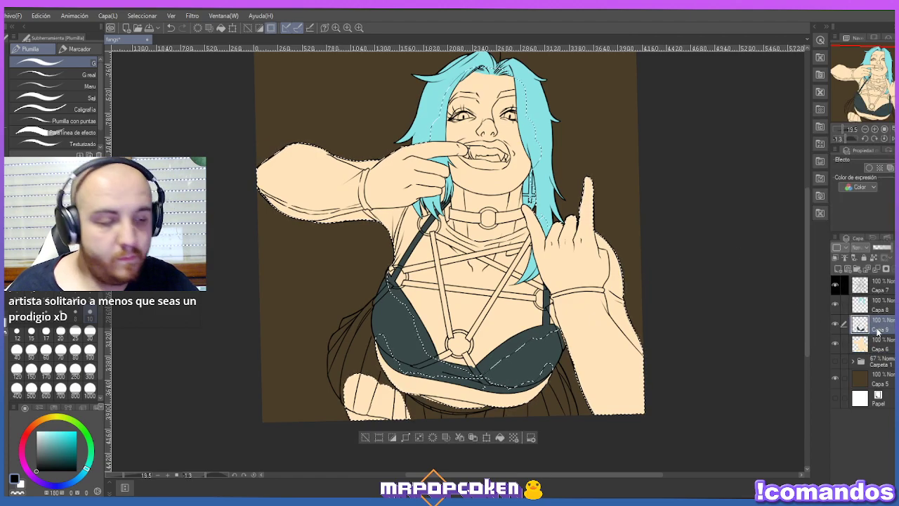
{"action": "left_click", "coordinate": [838, 270]}
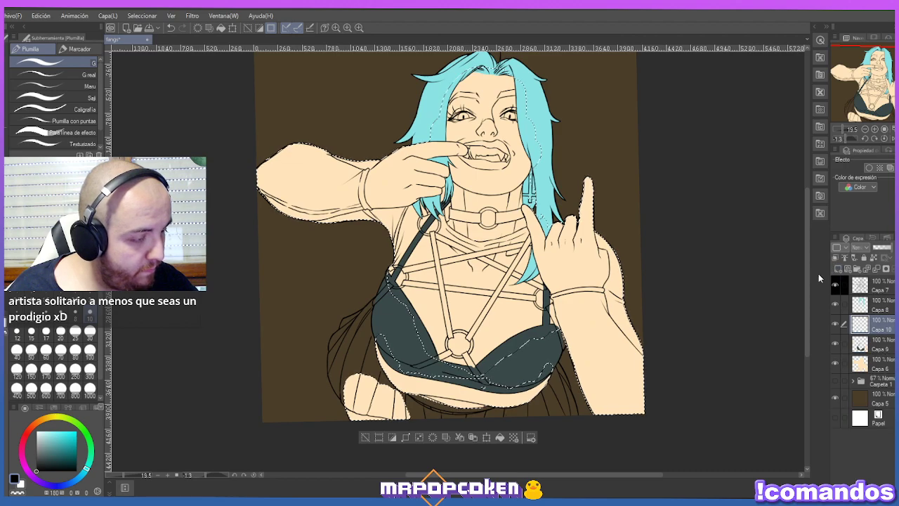
Fill the selected skin area on the new layer with a saturated orange-red and clear the selection.
{"action": "left_click", "coordinate": [33, 431]}
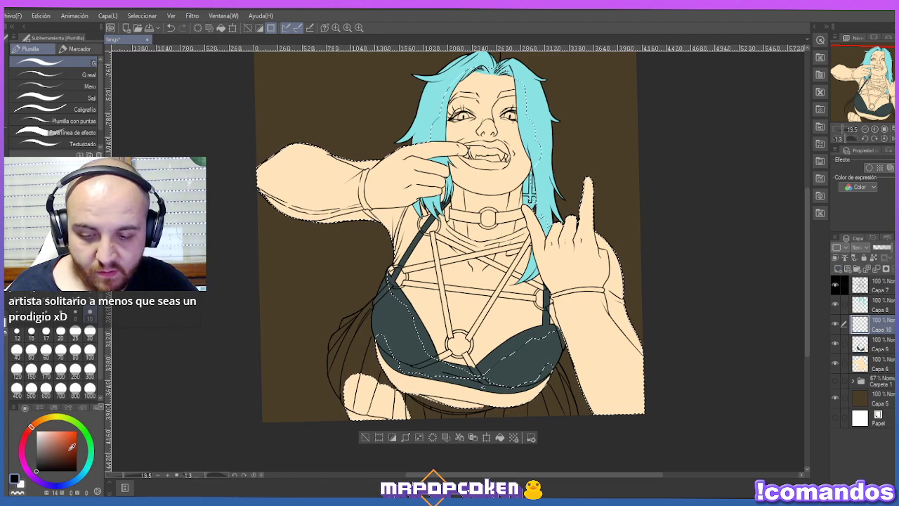
{"action": "left_click", "coordinate": [76, 432]}
{"action": "key", "text": "g"}
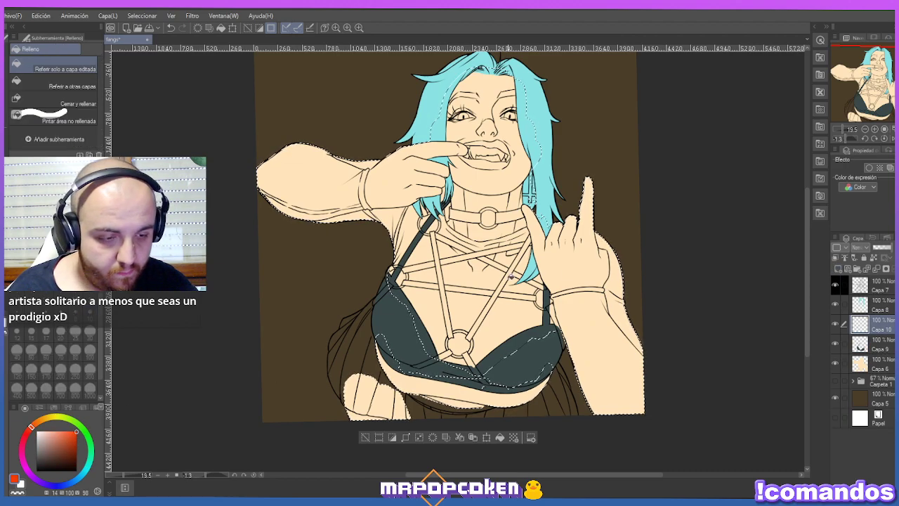
{"action": "left_click", "coordinate": [512, 275]}
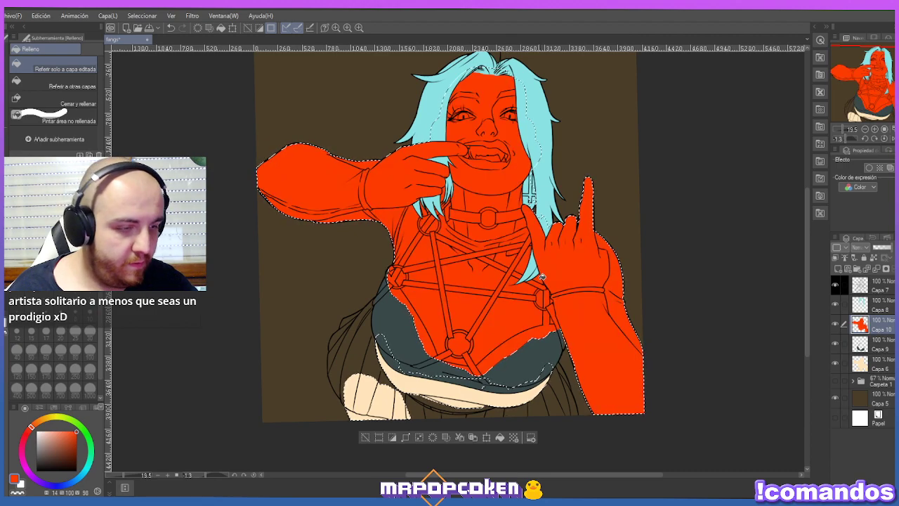
{"action": "left_click", "coordinate": [365, 439]}
Lower the opacity of the red fill layer to 23%.
{"action": "scroll", "coordinate": [488, 220], "scroll_direction": "down", "scroll_amount": 1}
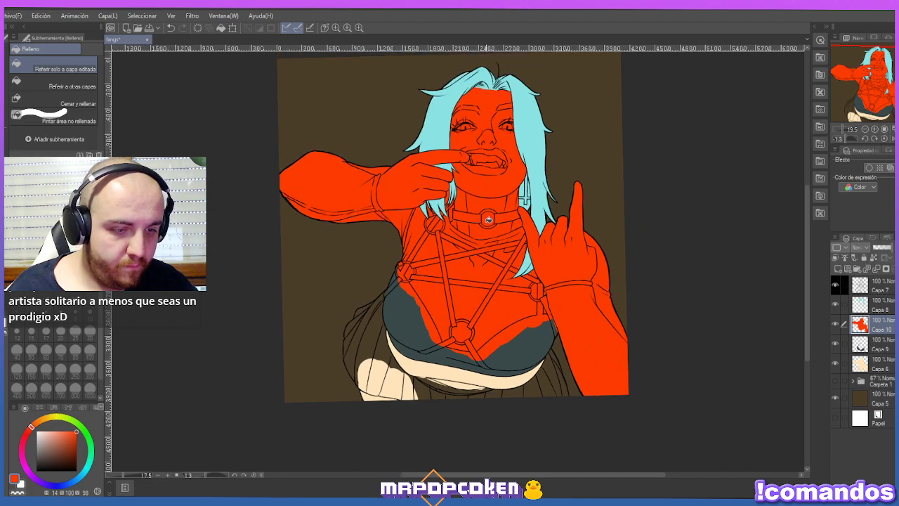
{"action": "scroll", "coordinate": [489, 219], "scroll_direction": "up", "scroll_amount": 1}
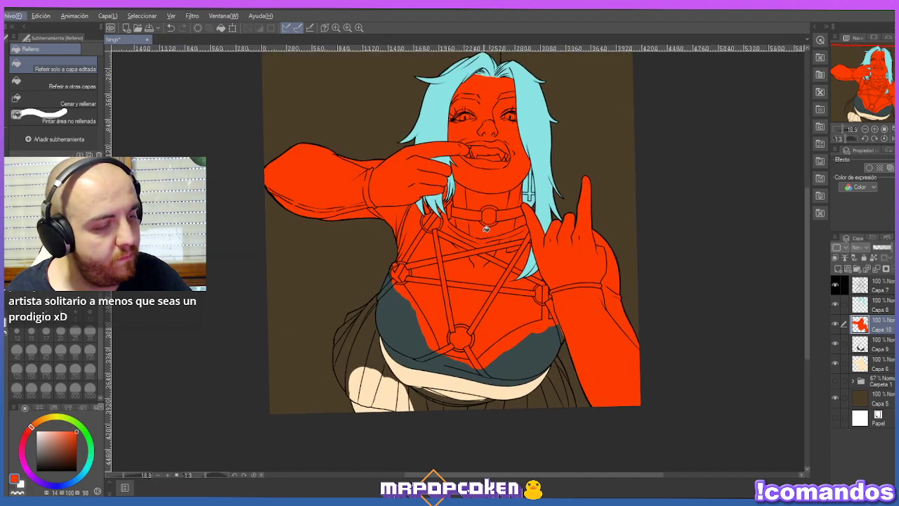
{"action": "left_click", "coordinate": [884, 249]}
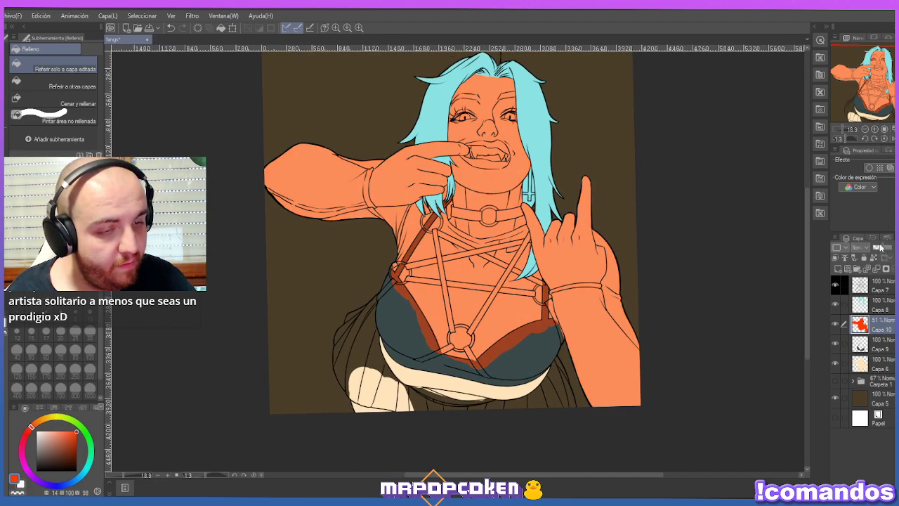
{"action": "left_click", "coordinate": [878, 249]}
Erase the red over the face and neck down to the neckline with the Más fuerte eraser at sizes 100 and 300.
{"action": "key", "text": "e"}
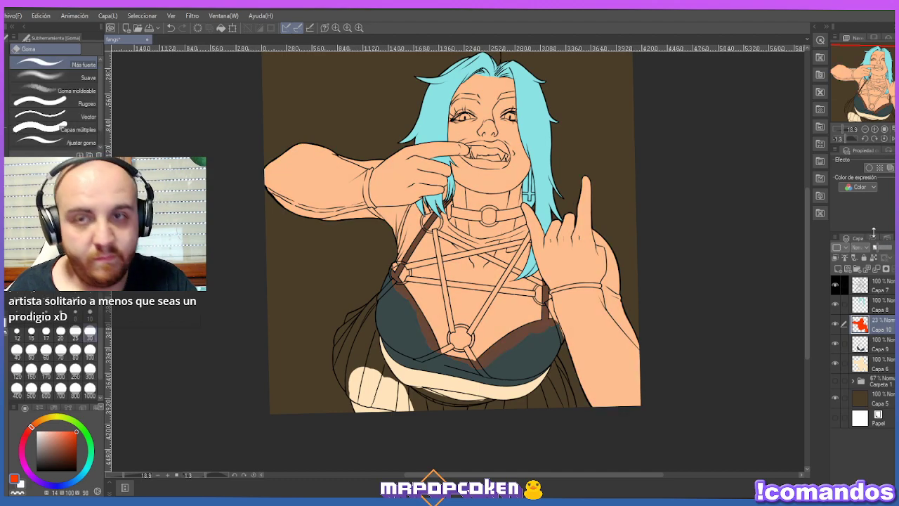
{"action": "left_click", "coordinate": [90, 349]}
{"action": "mouse_move", "coordinate": [487, 99]}
{"action": "left_mouse_down"}
{"action": "mouse_move", "coordinate": [497, 85]}
{"action": "mouse_move", "coordinate": [512, 121]}
{"action": "left_mouse_up"}
{"action": "left_click", "coordinate": [90, 368]}
{"action": "mouse_move", "coordinate": [503, 83]}
{"action": "left_mouse_down"}
{"action": "mouse_move", "coordinate": [464, 88]}
{"action": "mouse_move", "coordinate": [452, 133]}
{"action": "mouse_move", "coordinate": [480, 141]}
{"action": "mouse_move", "coordinate": [497, 130]}
{"action": "mouse_move", "coordinate": [483, 176]}
{"action": "mouse_move", "coordinate": [508, 188]}
{"action": "mouse_move", "coordinate": [494, 218]}
{"action": "mouse_move", "coordinate": [511, 210]}
{"action": "mouse_move", "coordinate": [512, 184]}
{"action": "mouse_move", "coordinate": [490, 151]}
{"action": "mouse_move", "coordinate": [482, 182]}
{"action": "mouse_move", "coordinate": [462, 165]}
{"action": "mouse_move", "coordinate": [456, 223]}
{"action": "left_mouse_up"}
{"action": "scroll", "coordinate": [517, 198], "scroll_direction": "up", "scroll_amount": 1}
{"action": "left_click", "coordinate": [90, 351]}
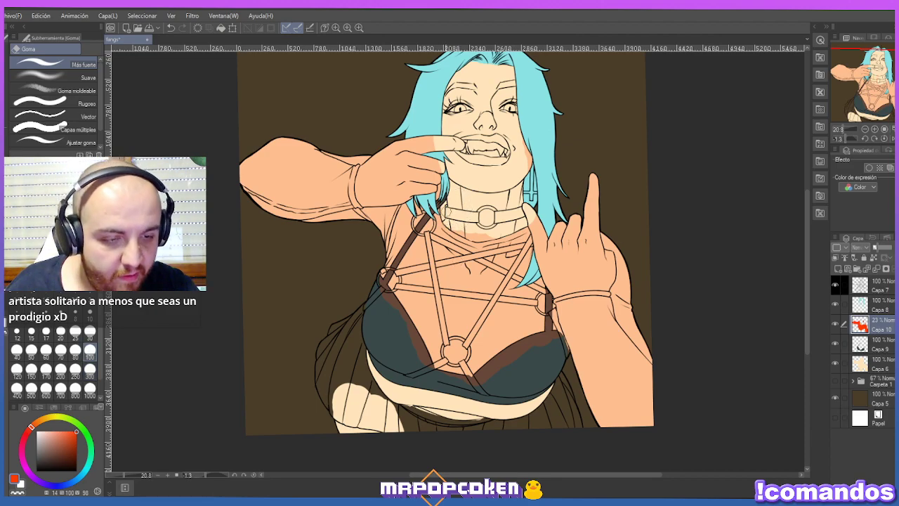
{"action": "mouse_move", "coordinate": [450, 208]}
{"action": "left_mouse_down"}
{"action": "mouse_move", "coordinate": [456, 232]}
{"action": "mouse_move", "coordinate": [473, 242]}
{"action": "mouse_move", "coordinate": [483, 220]}
{"action": "left_mouse_up"}
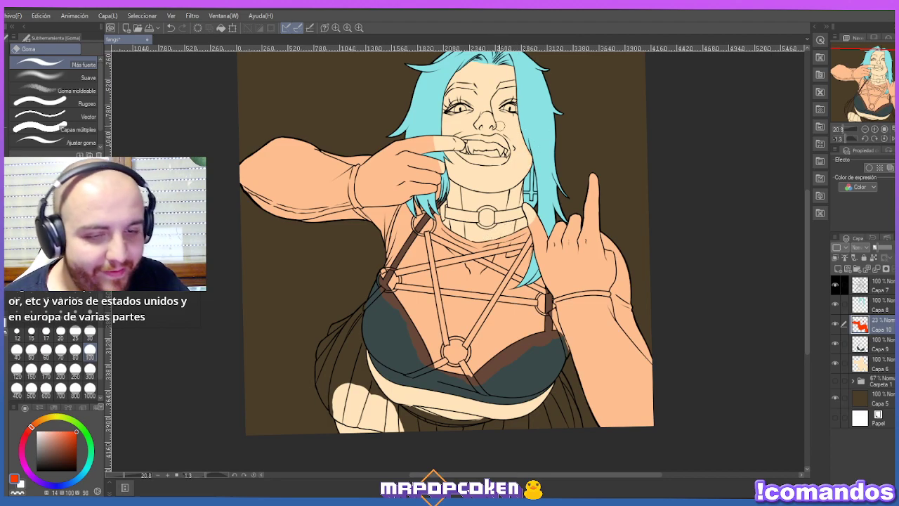
Erase the red over both hands up to the cuffs and restore the layer's opacity to 100%.
{"action": "mouse_move", "coordinate": [440, 140]}
{"action": "left_mouse_down"}
{"action": "mouse_move", "coordinate": [417, 139]}
{"action": "mouse_move", "coordinate": [370, 164]}
{"action": "mouse_move", "coordinate": [398, 148]}
{"action": "mouse_move", "coordinate": [364, 169]}
{"action": "mouse_move", "coordinate": [361, 198]}
{"action": "mouse_move", "coordinate": [385, 200]}
{"action": "mouse_move", "coordinate": [409, 158]}
{"action": "mouse_move", "coordinate": [383, 163]}
{"action": "mouse_move", "coordinate": [376, 177]}
{"action": "mouse_move", "coordinate": [397, 193]}
{"action": "mouse_move", "coordinate": [383, 201]}
{"action": "mouse_move", "coordinate": [408, 193]}
{"action": "mouse_move", "coordinate": [384, 199]}
{"action": "mouse_move", "coordinate": [412, 187]}
{"action": "mouse_move", "coordinate": [404, 196]}
{"action": "mouse_move", "coordinate": [419, 175]}
{"action": "mouse_move", "coordinate": [422, 130]}
{"action": "mouse_move", "coordinate": [433, 143]}
{"action": "mouse_move", "coordinate": [413, 189]}
{"action": "mouse_move", "coordinate": [433, 185]}
{"action": "mouse_move", "coordinate": [417, 159]}
{"action": "left_mouse_up"}
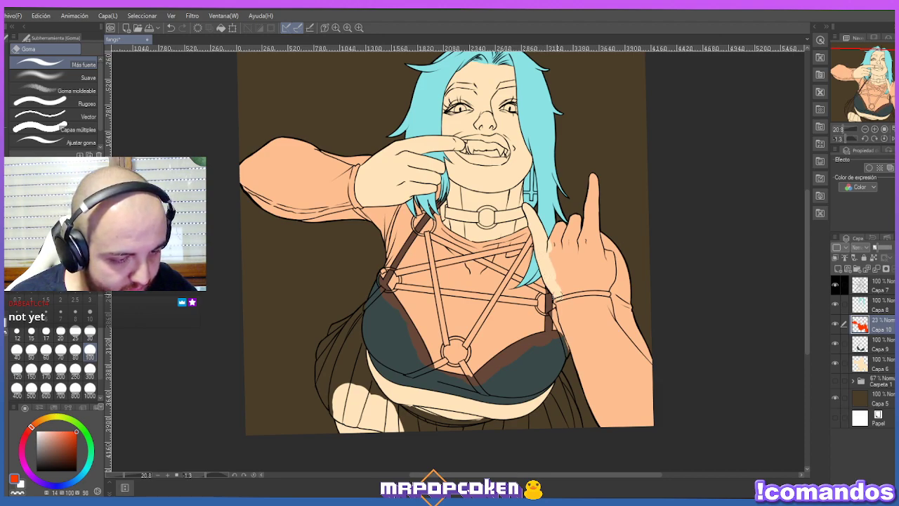
{"action": "mouse_move", "coordinate": [554, 280]}
{"action": "left_mouse_down"}
{"action": "mouse_move", "coordinate": [552, 225]}
{"action": "mouse_move", "coordinate": [570, 246]}
{"action": "mouse_move", "coordinate": [581, 198]}
{"action": "mouse_move", "coordinate": [590, 251]}
{"action": "mouse_move", "coordinate": [594, 177]}
{"action": "mouse_move", "coordinate": [595, 253]}
{"action": "mouse_move", "coordinate": [594, 186]}
{"action": "mouse_move", "coordinate": [592, 222]}
{"action": "left_mouse_up"}
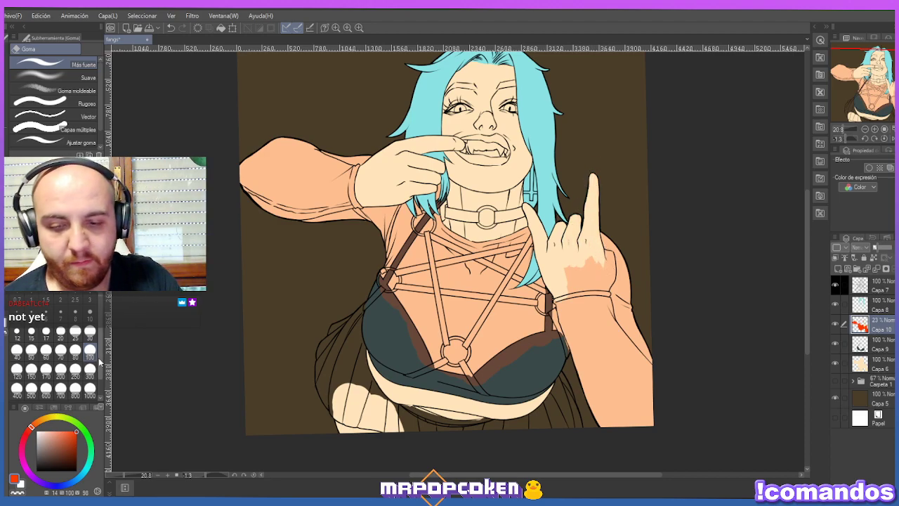
{"action": "mouse_move", "coordinate": [617, 257]}
{"action": "left_mouse_down"}
{"action": "mouse_move", "coordinate": [608, 286]}
{"action": "mouse_move", "coordinate": [605, 256]}
{"action": "mouse_move", "coordinate": [563, 289]}
{"action": "mouse_move", "coordinate": [604, 285]}
{"action": "mouse_move", "coordinate": [602, 269]}
{"action": "mouse_move", "coordinate": [602, 283]}
{"action": "mouse_move", "coordinate": [571, 288]}
{"action": "mouse_move", "coordinate": [593, 268]}
{"action": "left_mouse_up"}
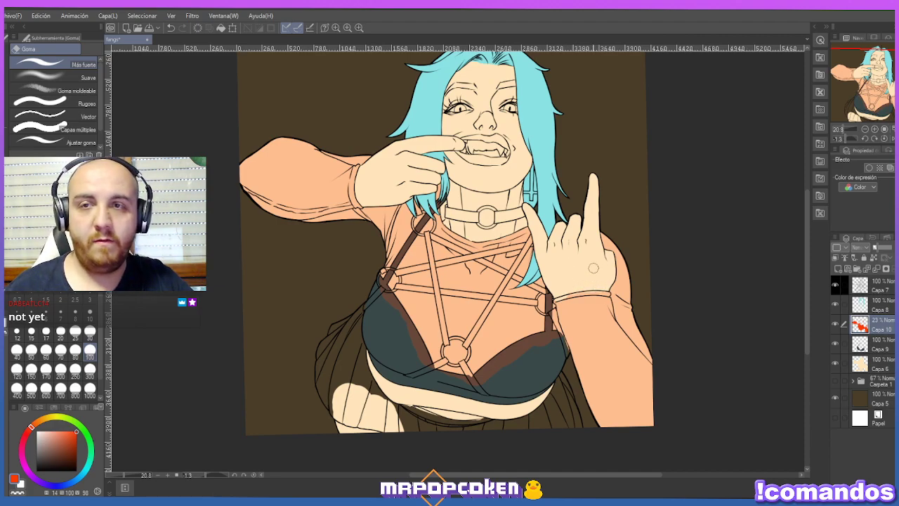
{"action": "left_click", "coordinate": [884, 248]}
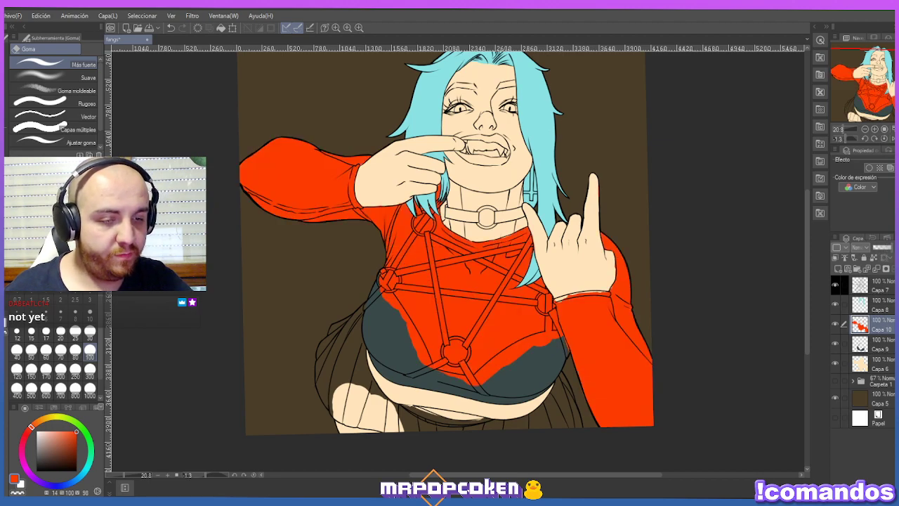
Touch up the red sweater's edges around the neckline and the cuff of the gesturing hand with the G pen and the hard eraser.
{"action": "key", "text": "p"}
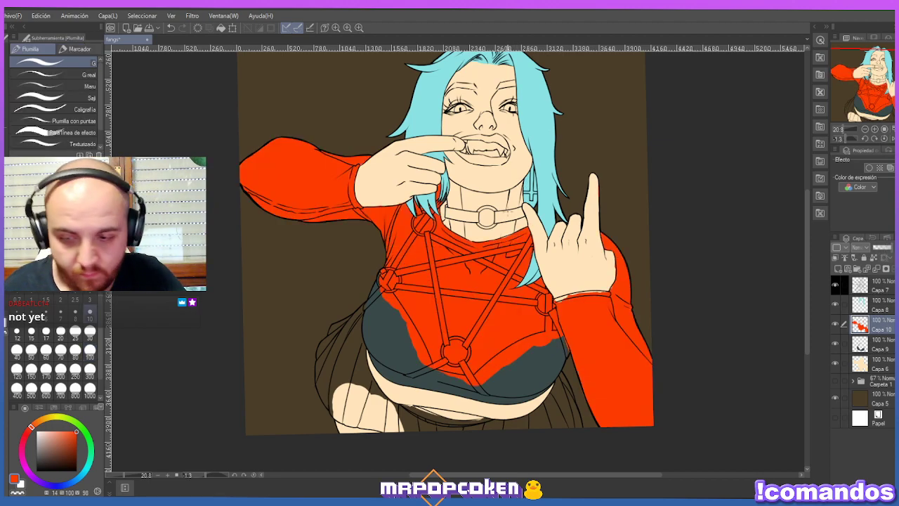
{"action": "key", "text": "p"}
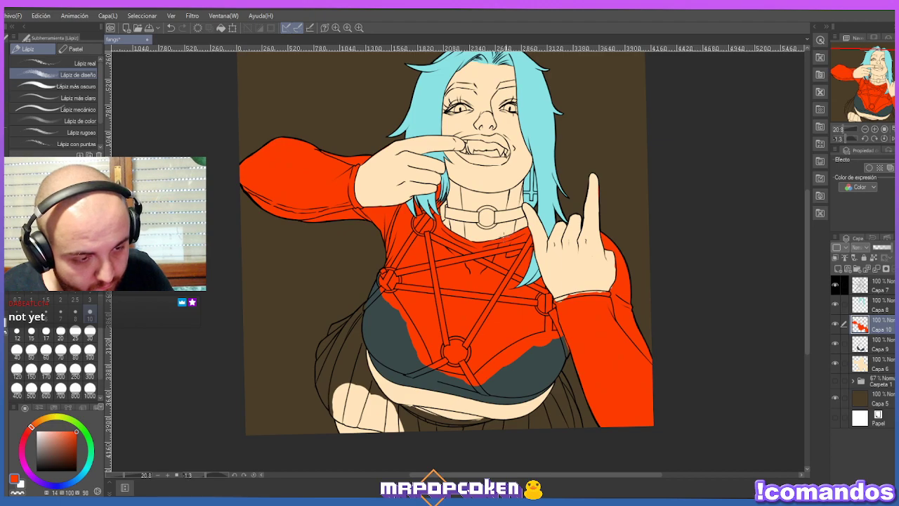
{"action": "key", "text": "p"}
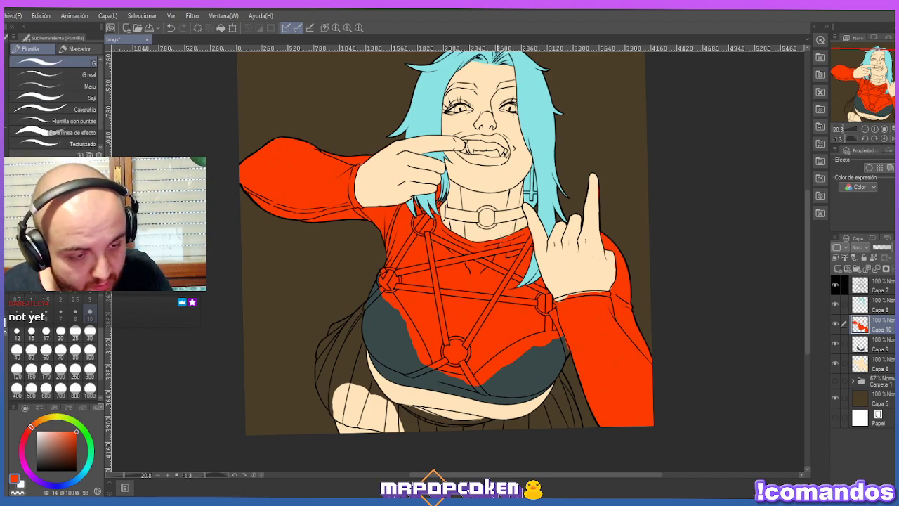
{"action": "key", "text": "e"}
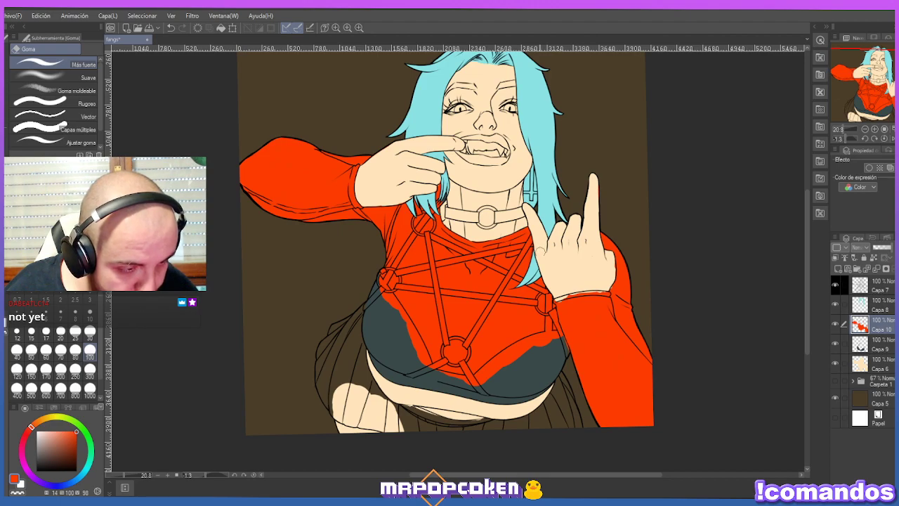
{"action": "scroll", "coordinate": [596, 259], "scroll_direction": "up", "scroll_amount": 1}
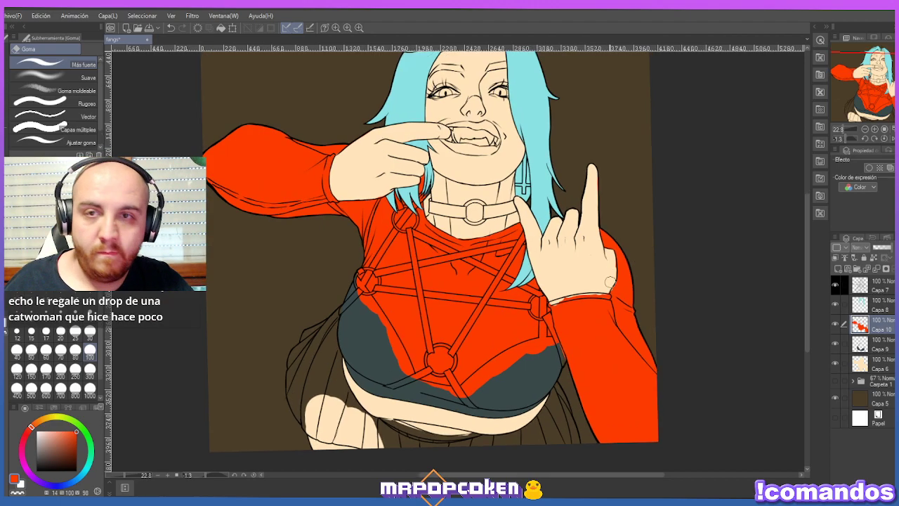
{"action": "scroll", "coordinate": [610, 277], "scroll_direction": "up", "scroll_amount": 1}
{"action": "key", "text": "p"}
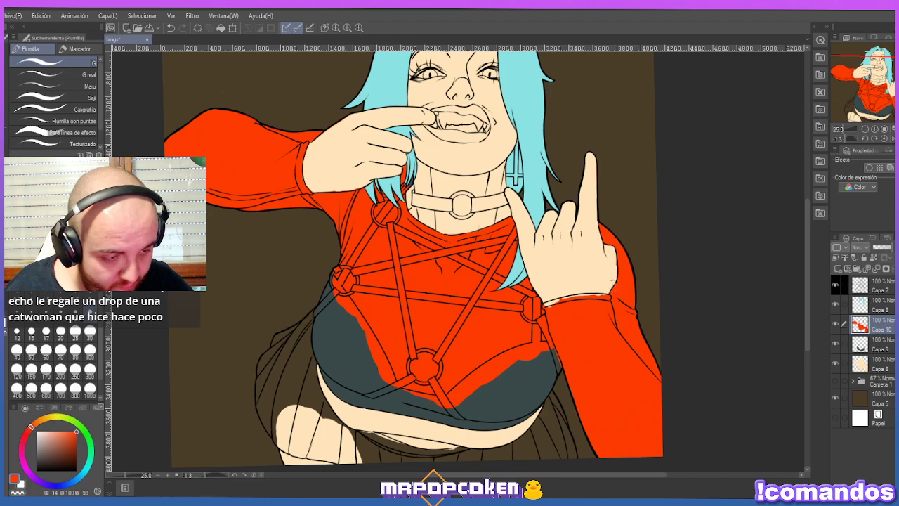
{"action": "key", "text": "e"}
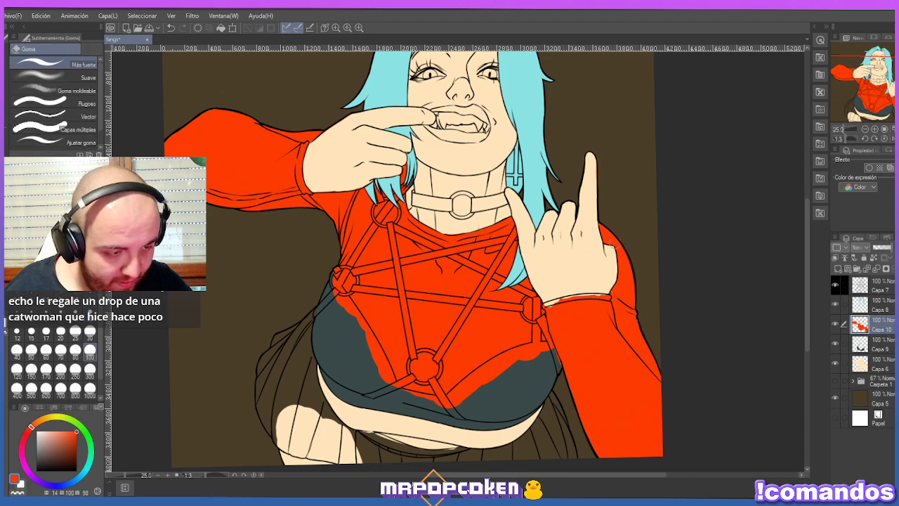
{"action": "scroll", "coordinate": [617, 218], "scroll_direction": "up", "scroll_amount": 1}
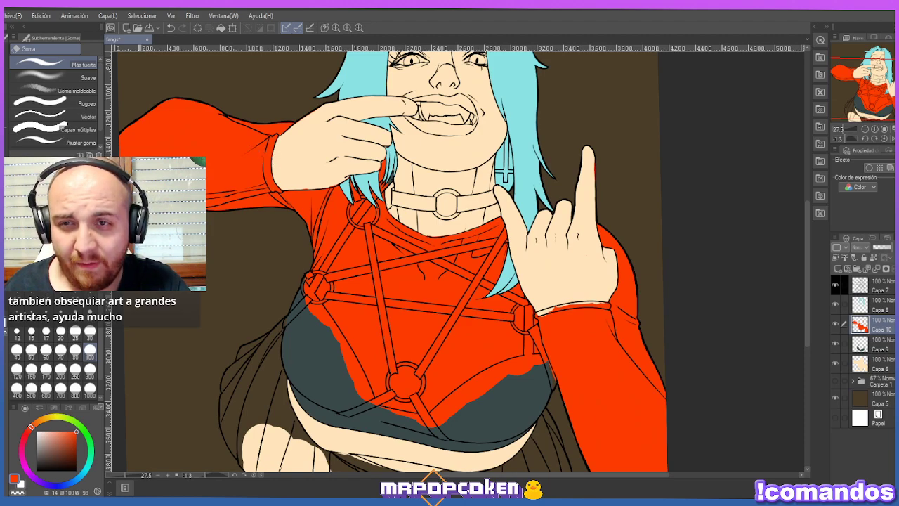
Fill the pale gap along the gesturing hand's cuff with red on Capa 10 using the Marcador pen, with brush size 30.
{"action": "left_click", "coordinate": [90, 330]}
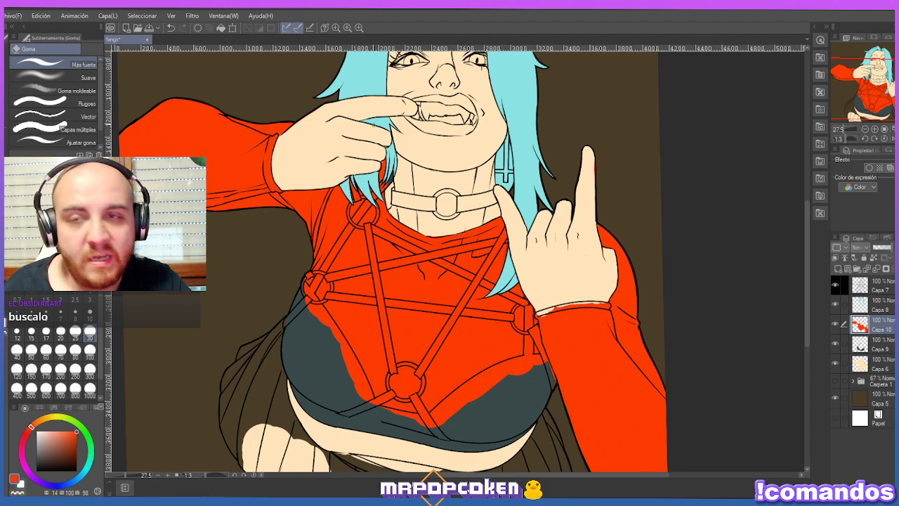
{"action": "key", "text": "p"}
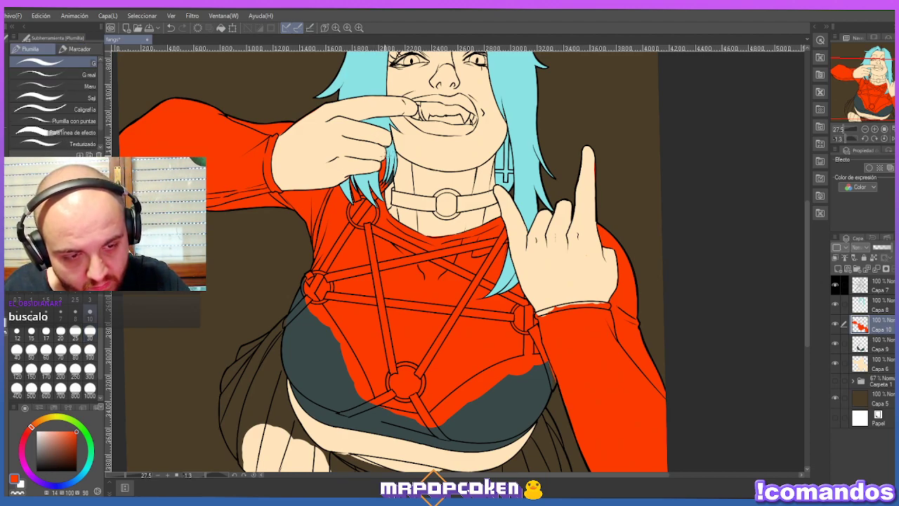
{"action": "key", "text": "e"}
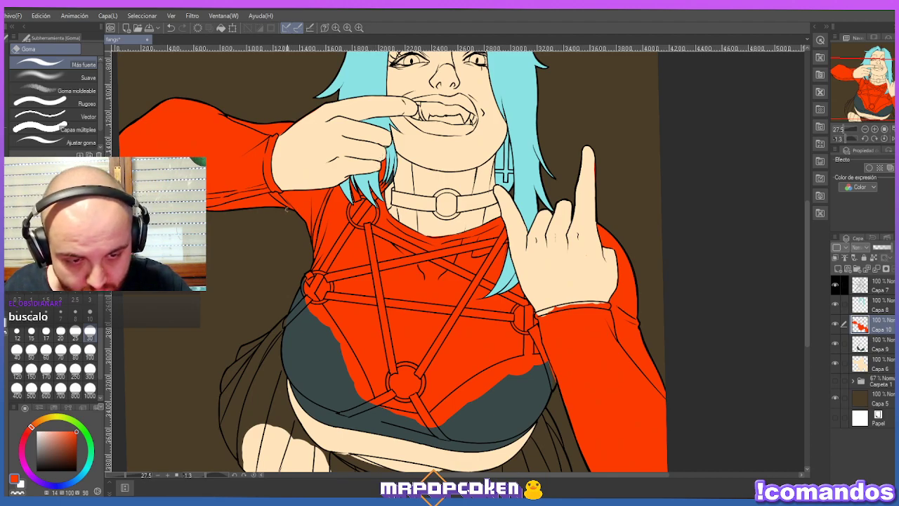
{"action": "key", "text": "ctrl+z"}
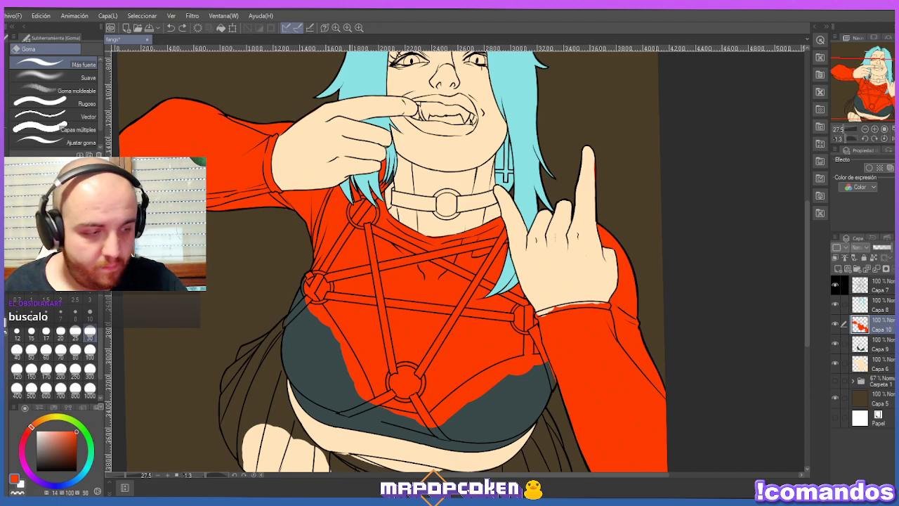
{"action": "left_click", "coordinate": [878, 363]}
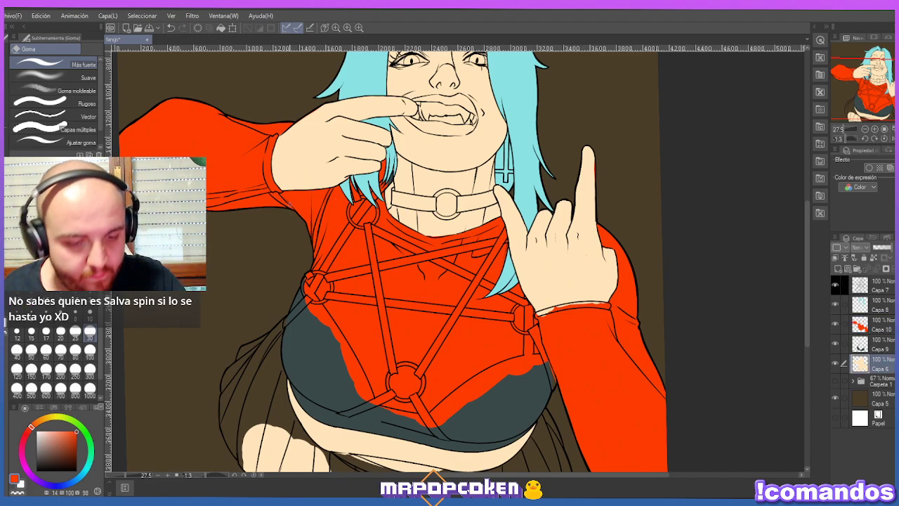
{"action": "left_click", "coordinate": [890, 330]}
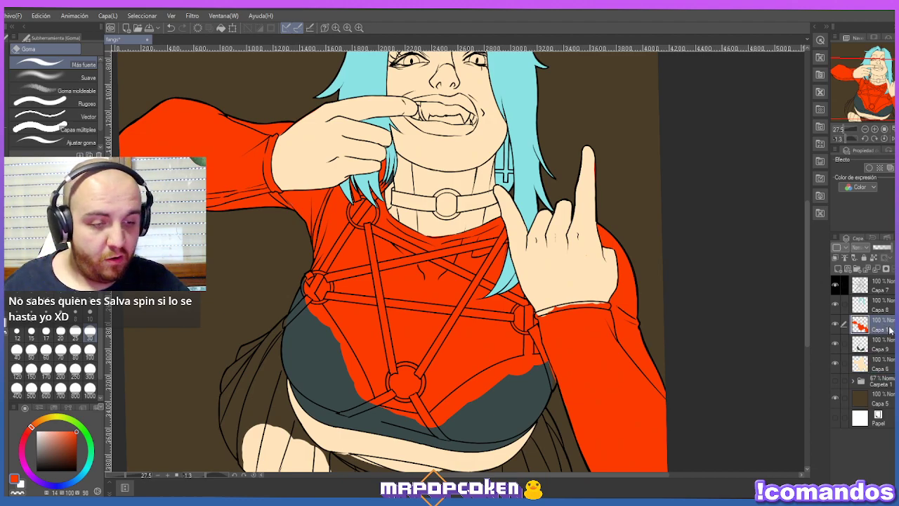
{"action": "key", "text": "p"}
{"action": "key", "text": "p"}
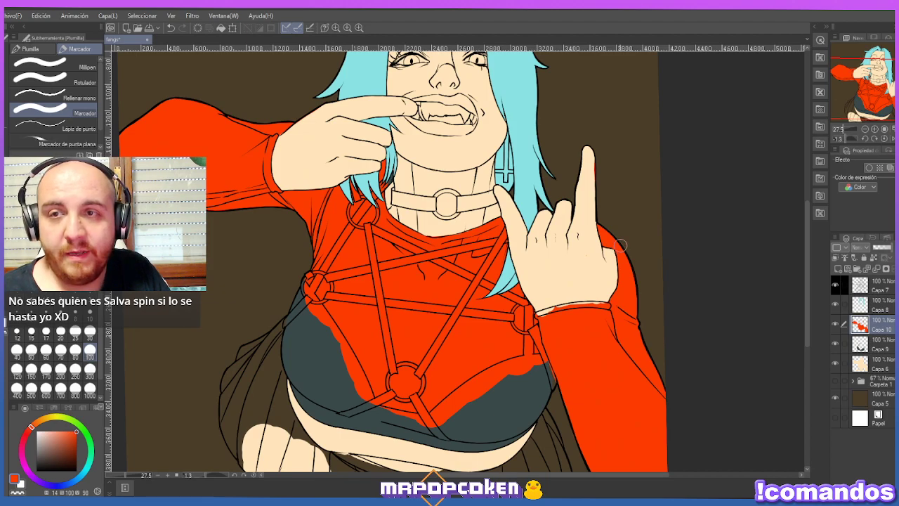
{"action": "left_click", "coordinate": [94, 335]}
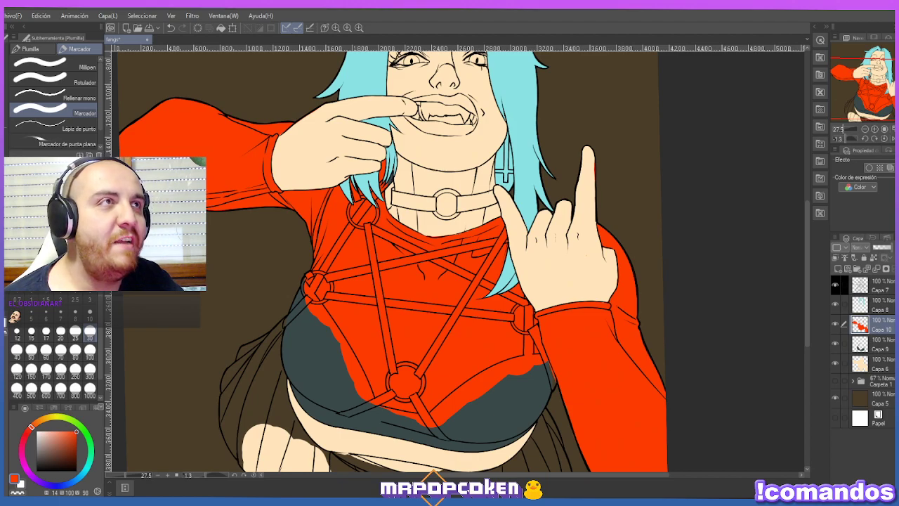
Switch to the web browser, search for "salva spin", accept the corrected spelling "salva espín" and show the image results.
{"action": "key", "text": "alt+Tab"}
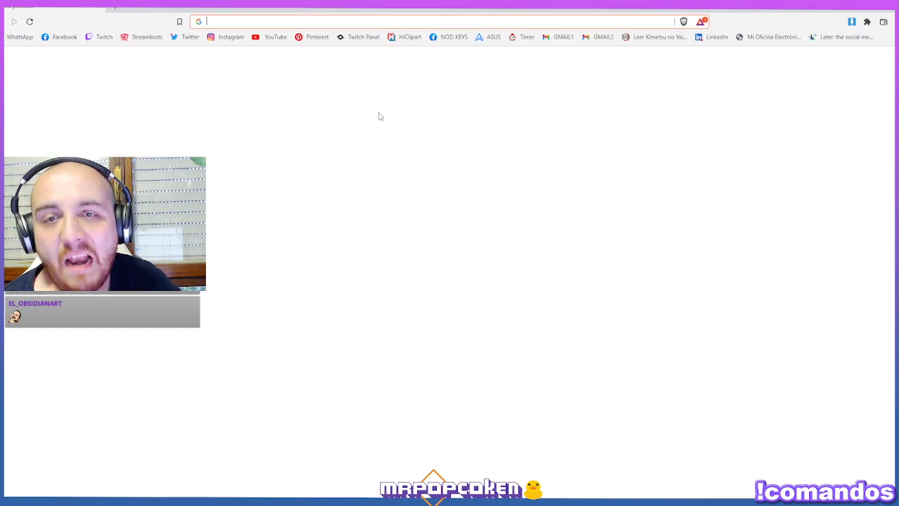
{"action": "type", "text": "sal"}
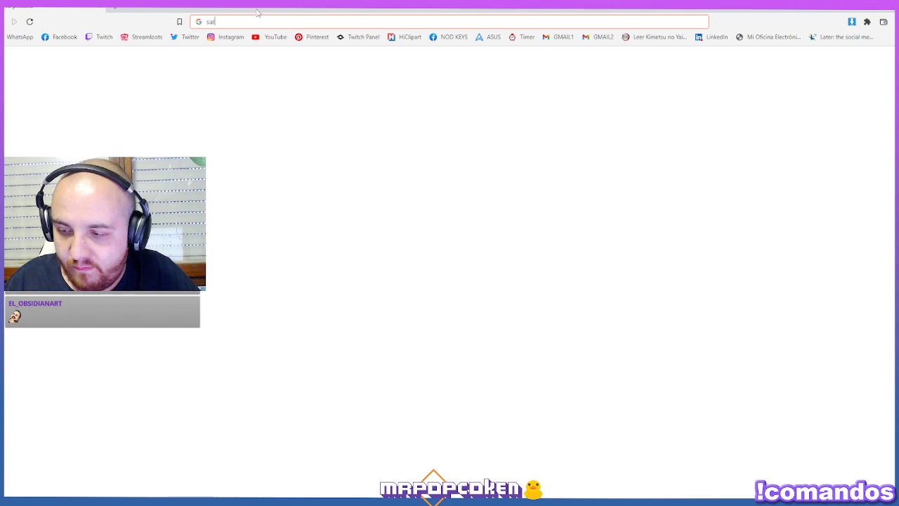
{"action": "type", "text": "va spin"}
{"action": "key", "text": "Return"}
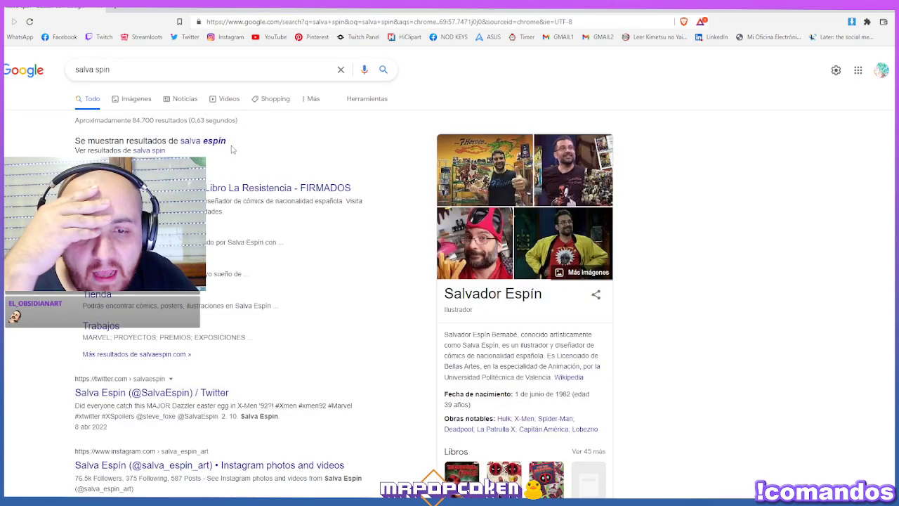
{"action": "left_click", "coordinate": [215, 142]}
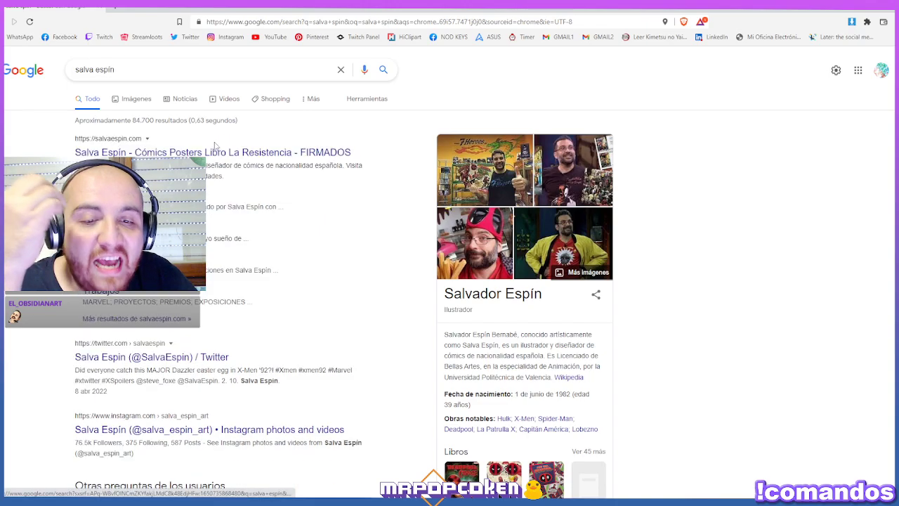
{"action": "left_click", "coordinate": [139, 102]}
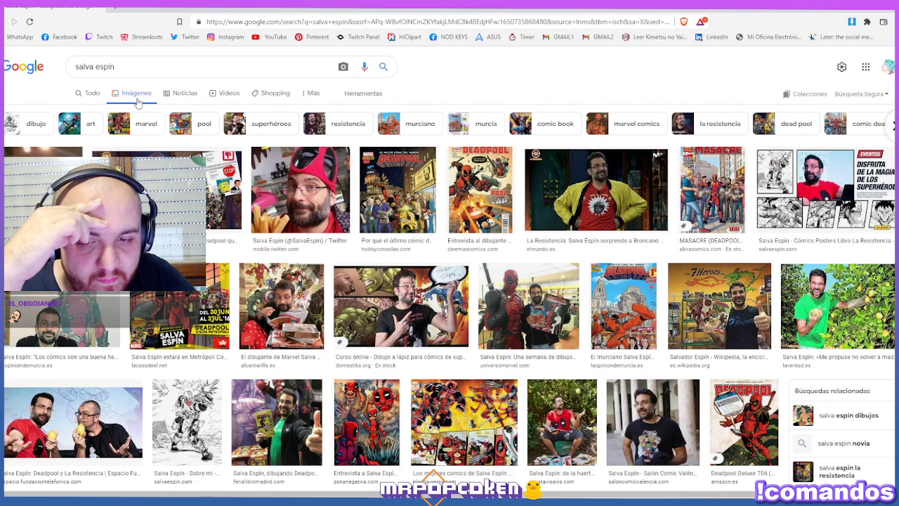
Examine the illustrator's Deadpool Wiedergeburt cover and the Deadpool vs Venom illustration among the image results, and return to the drawing.
{"action": "scroll", "coordinate": [226, 281], "scroll_direction": "down", "scroll_amount": 1}
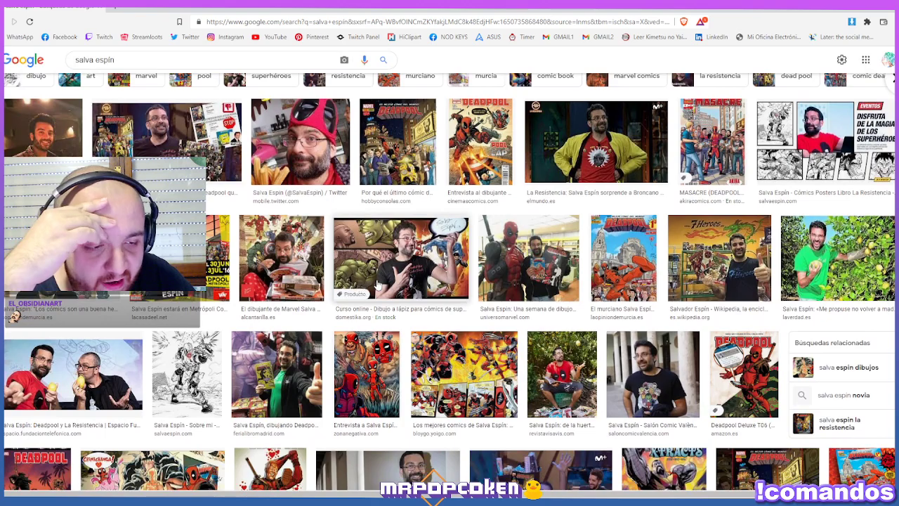
{"action": "scroll", "coordinate": [401, 227], "scroll_direction": "down", "scroll_amount": 2}
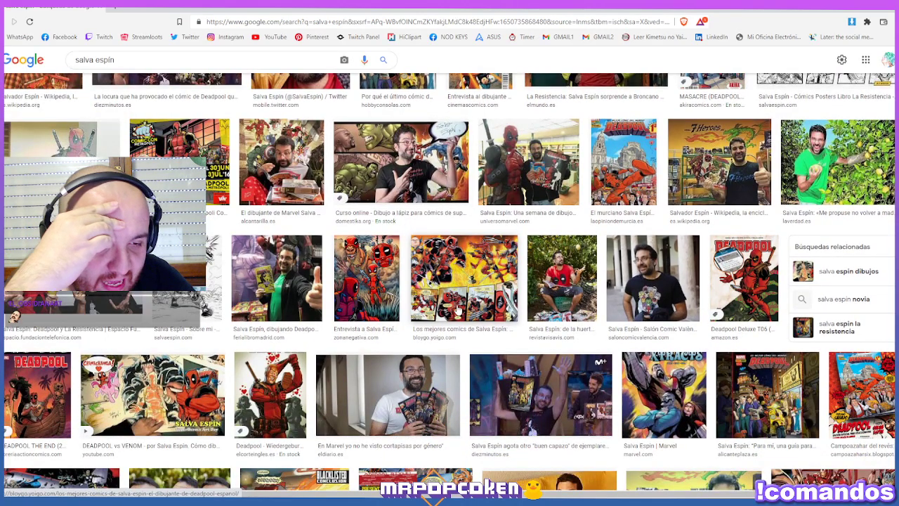
{"action": "left_click", "coordinate": [289, 402]}
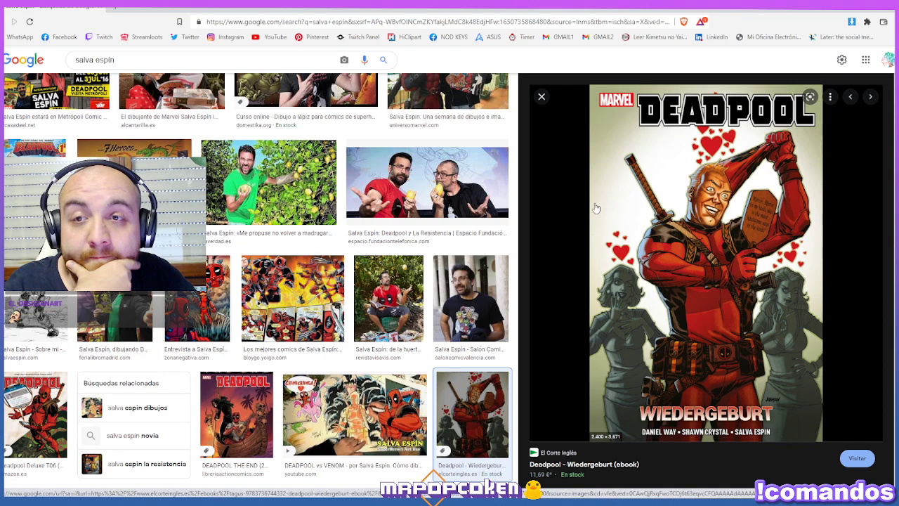
{"action": "scroll", "coordinate": [327, 227], "scroll_direction": "down", "scroll_amount": 1}
{"action": "scroll", "coordinate": [327, 227], "scroll_direction": "down", "scroll_amount": 1}
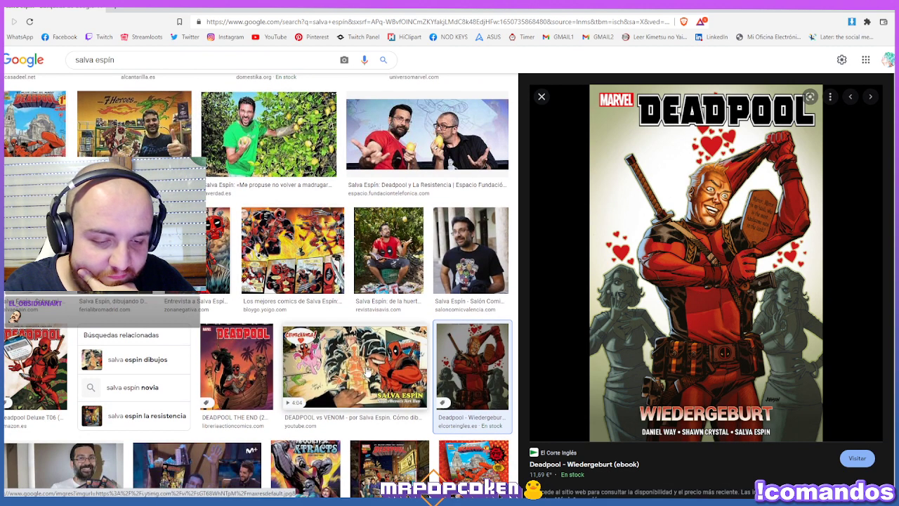
{"action": "left_click", "coordinate": [364, 344]}
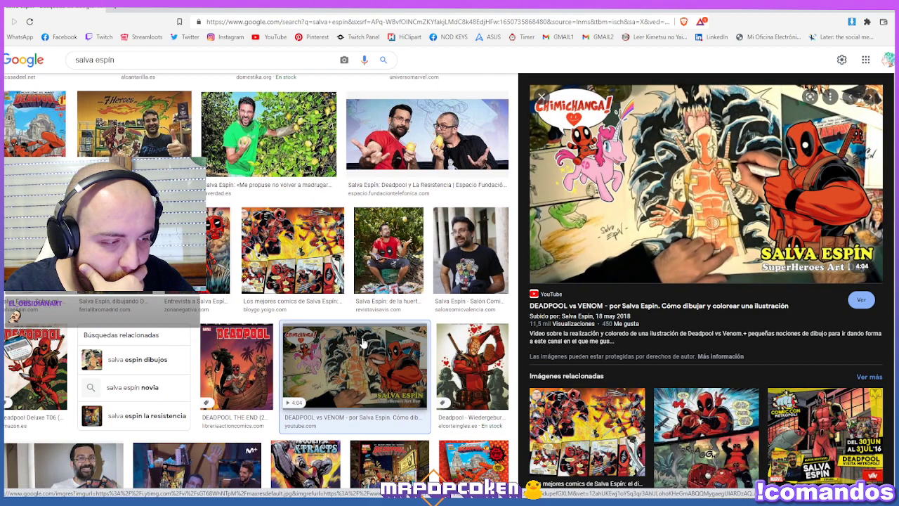
{"action": "scroll", "coordinate": [364, 343], "scroll_direction": "down", "scroll_amount": 1}
{"action": "scroll", "coordinate": [364, 343], "scroll_direction": "up", "scroll_amount": 1}
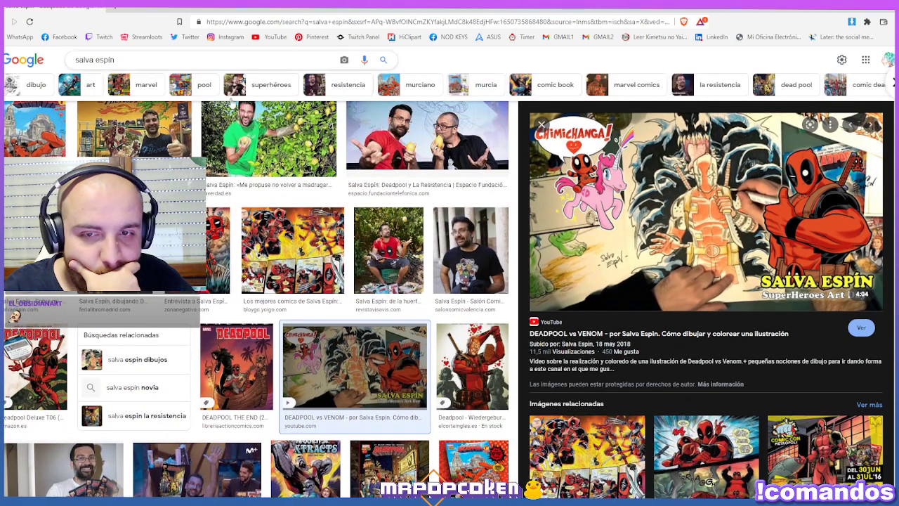
{"action": "key", "text": "super+Down"}
{"action": "key", "text": "super+Down"}
Clean up the red sweater's edge along the neckline below the choker with the Marcador pen and the Más fuerte eraser.
{"action": "scroll", "coordinate": [463, 211], "scroll_direction": "up", "scroll_amount": 6}
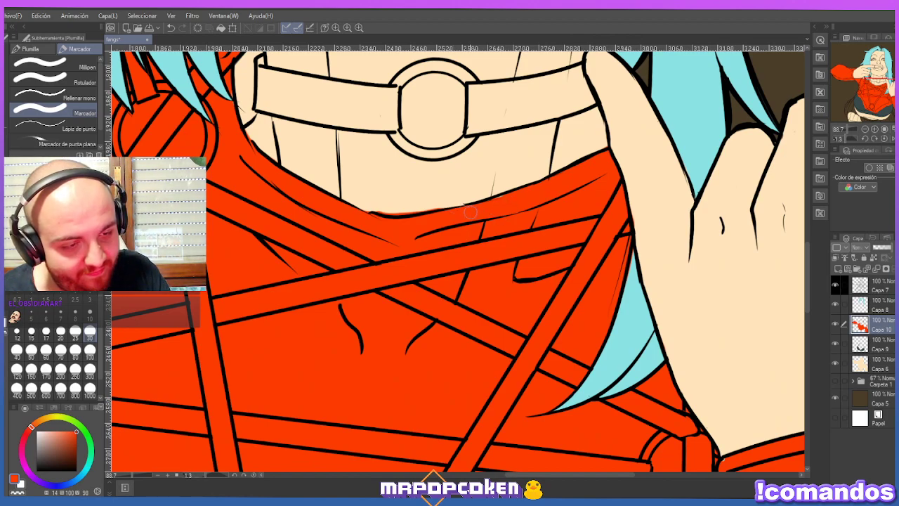
{"action": "key", "text": "e"}
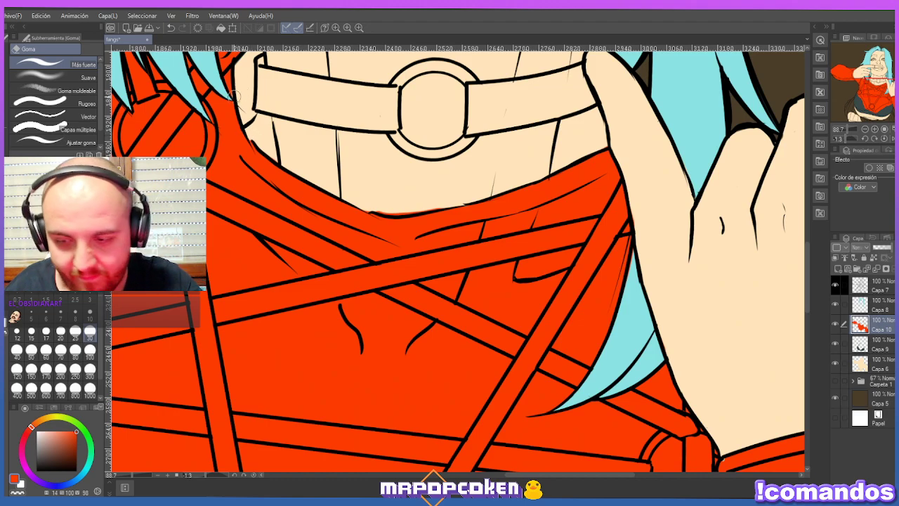
{"action": "key", "text": "p"}
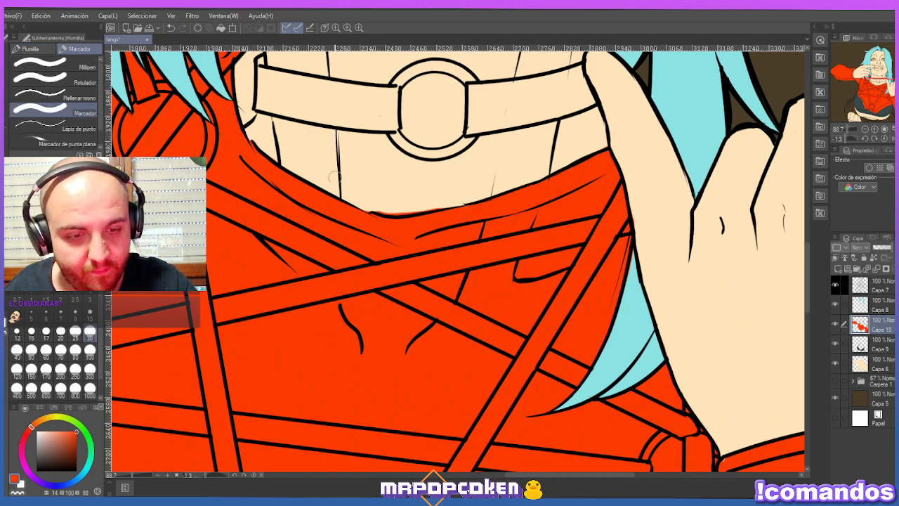
{"action": "key", "text": "e"}
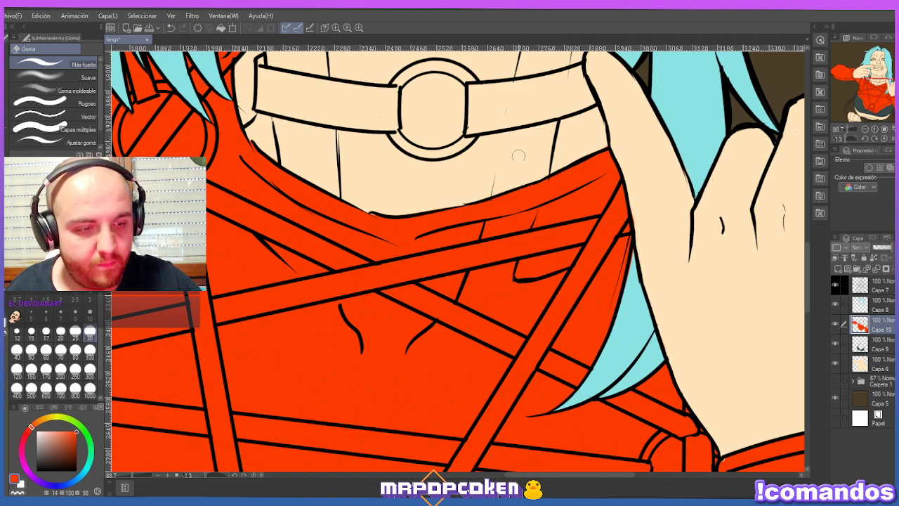
Create a selection from the dark bra layer Capa 9, fill it with red on Capa 10, and clear the selection.
{"action": "scroll", "coordinate": [519, 164], "scroll_direction": "down", "scroll_amount": 5}
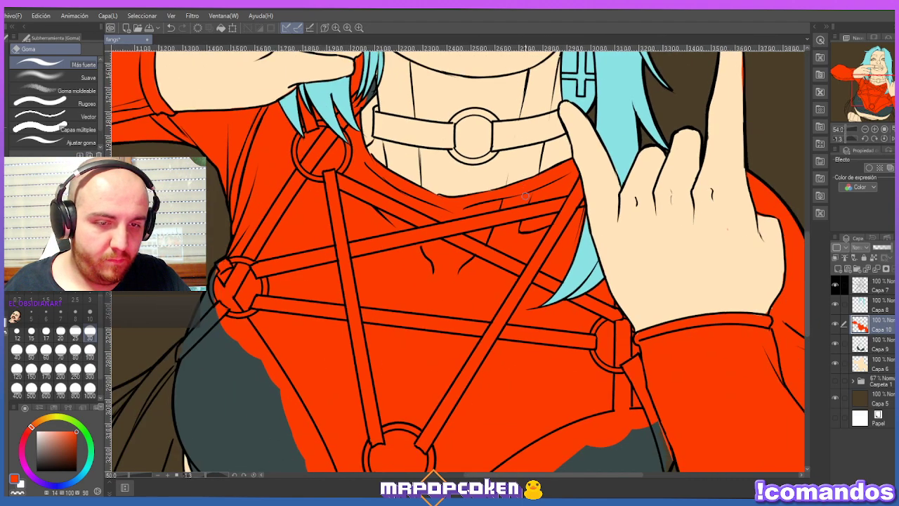
{"action": "scroll", "coordinate": [521, 222], "scroll_direction": "down", "scroll_amount": 5}
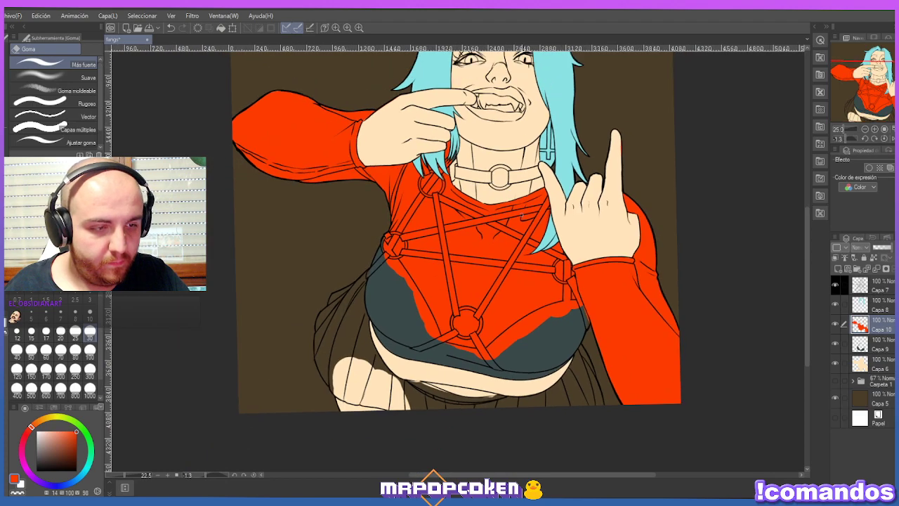
{"action": "scroll", "coordinate": [522, 214], "scroll_direction": "down", "scroll_amount": 2}
{"action": "scroll", "coordinate": [524, 260], "scroll_direction": "up", "scroll_amount": 1}
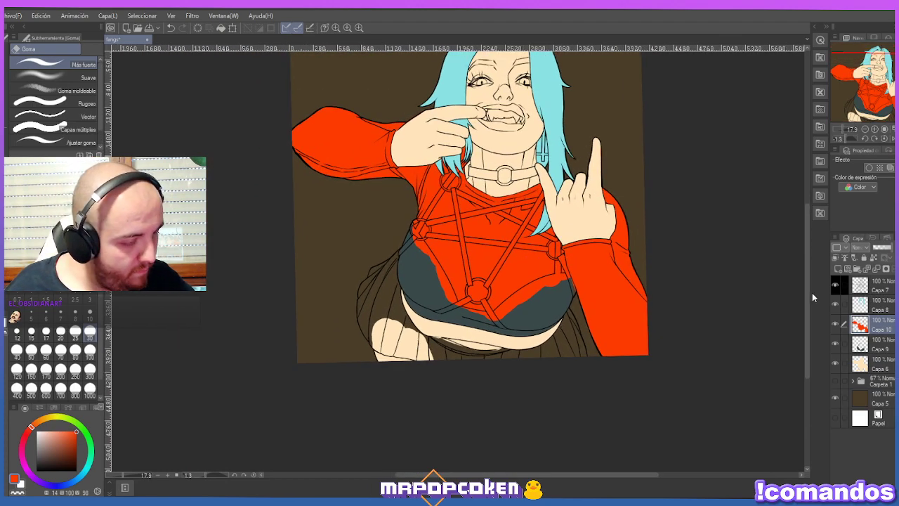
{"action": "right_click", "coordinate": [869, 344]}
{"action": "mouse_move", "coordinate": [840, 426]}
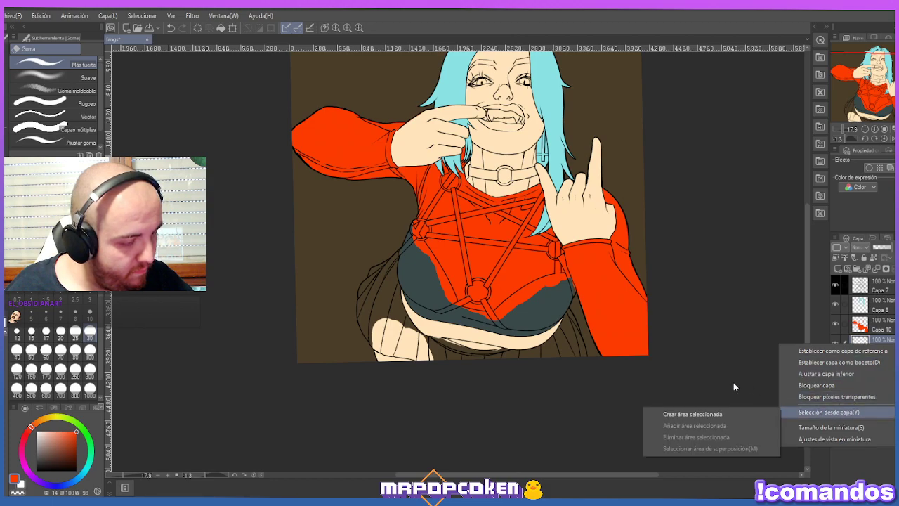
{"action": "left_click", "coordinate": [745, 441]}
{"action": "right_click", "coordinate": [878, 324]}
{"action": "mouse_move", "coordinate": [808, 241]}
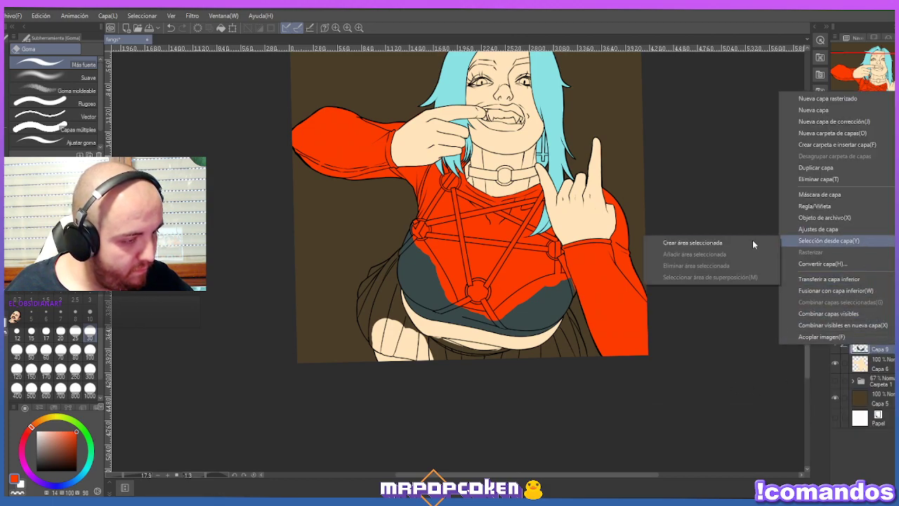
{"action": "left_click", "coordinate": [675, 242]}
{"action": "left_click", "coordinate": [883, 323]}
{"action": "key", "text": "g"}
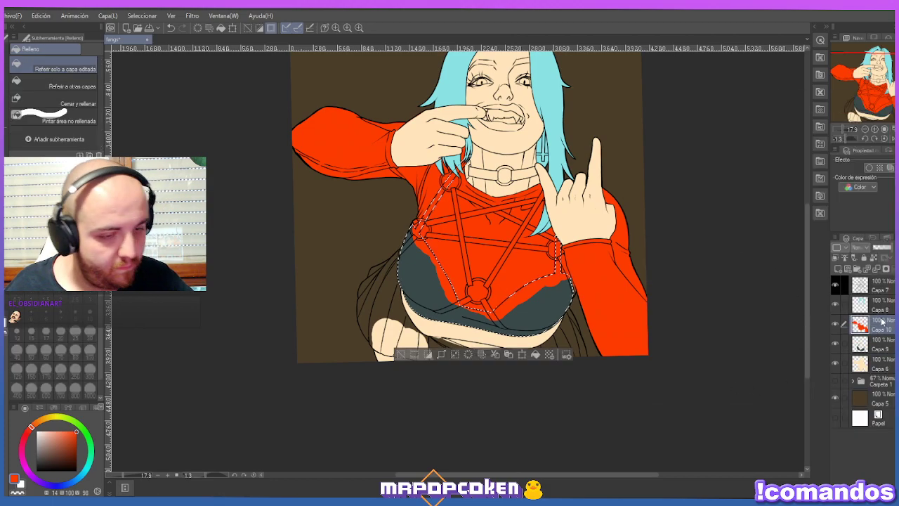
{"action": "left_click", "coordinate": [434, 269]}
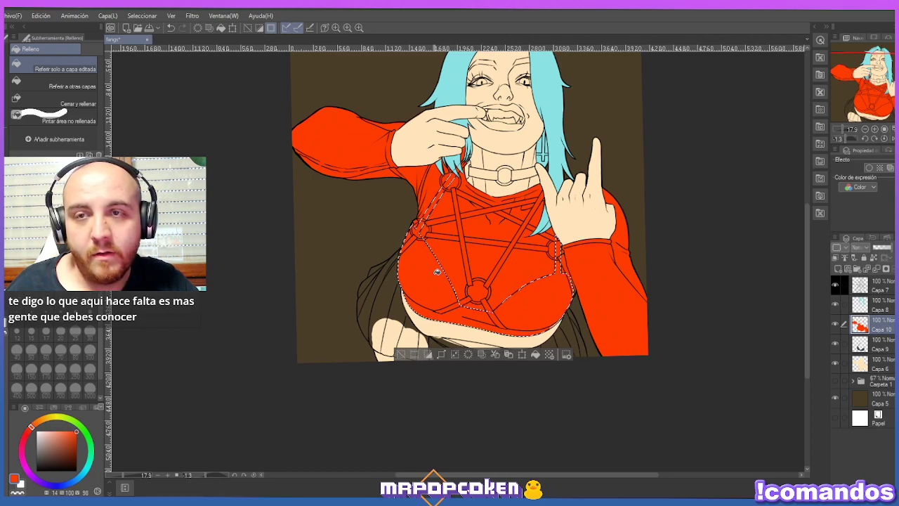
{"action": "left_click", "coordinate": [401, 357]}
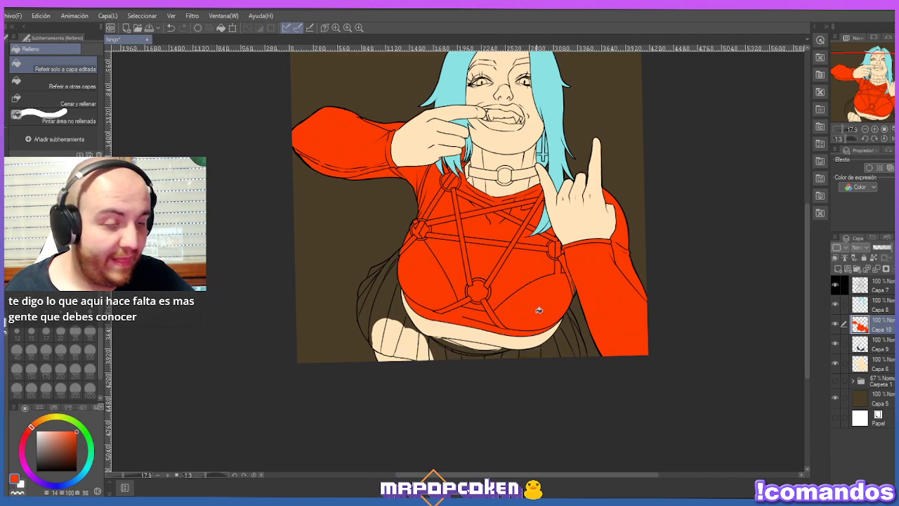
Create a selection from the skin layer Capa 6, fill its bare belly area with red on Capa 10, and clear the selection.
{"action": "left_click", "coordinate": [878, 363]}
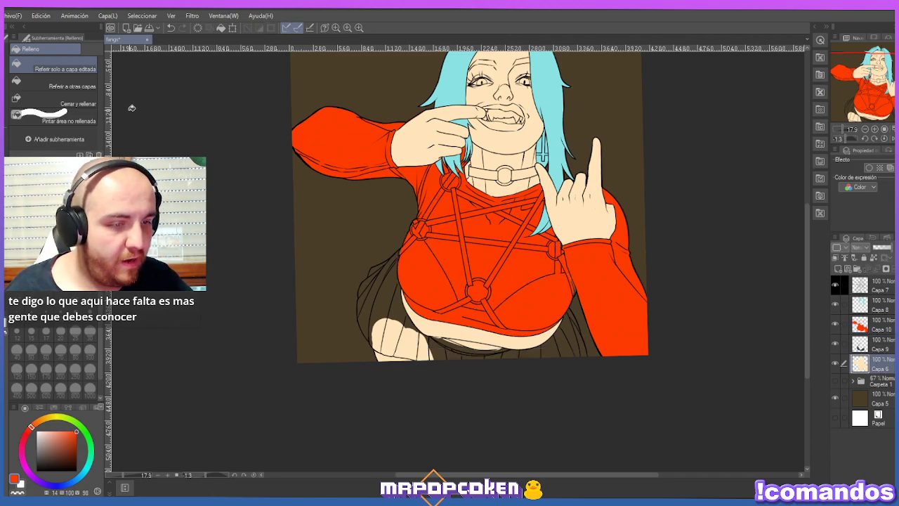
{"action": "right_click", "coordinate": [854, 364]}
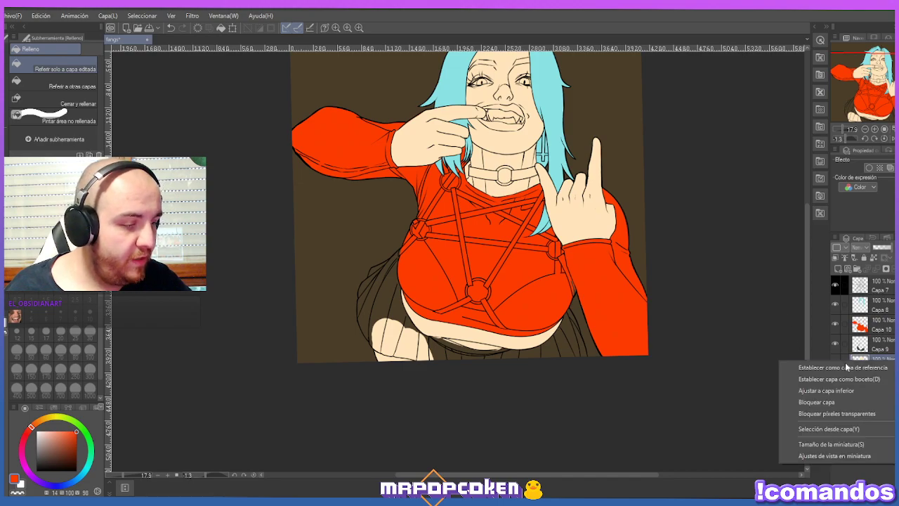
{"action": "left_click", "coordinate": [840, 400]}
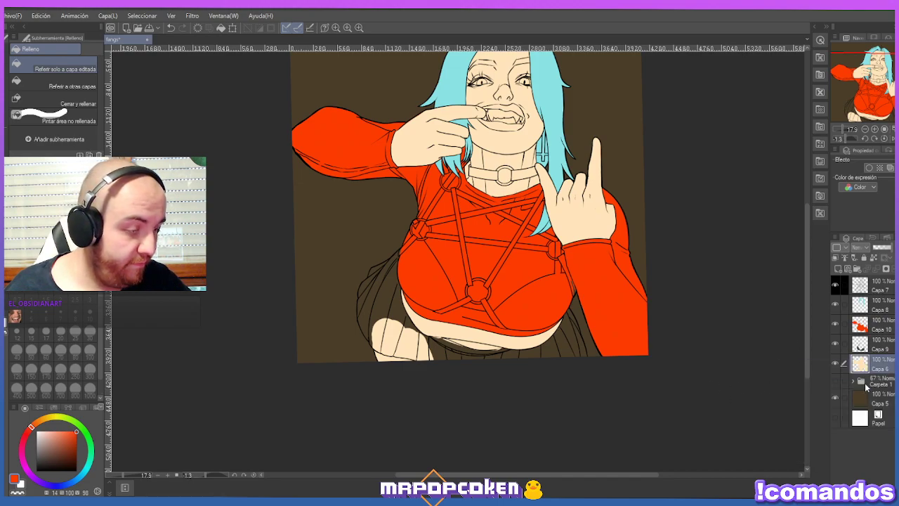
{"action": "right_click", "coordinate": [891, 366]}
{"action": "mouse_move", "coordinate": [844, 260]}
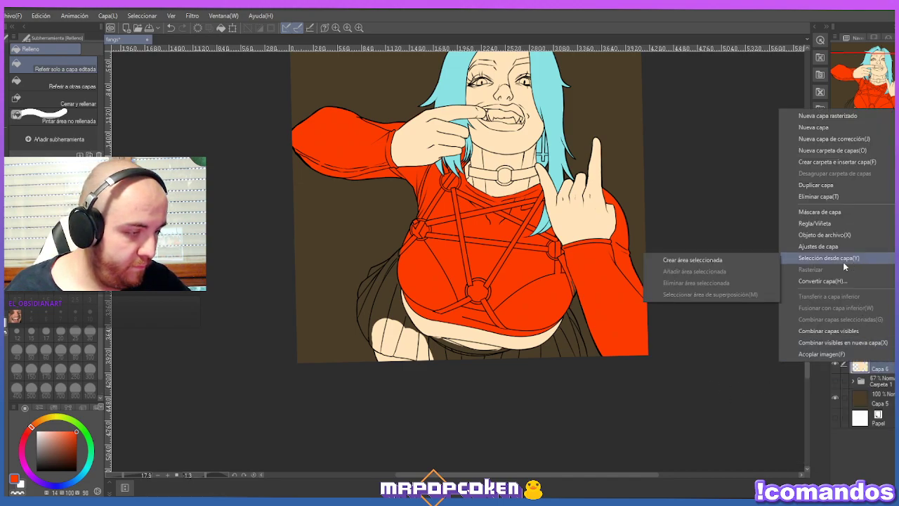
{"action": "left_click", "coordinate": [728, 261]}
{"action": "left_click", "coordinate": [876, 335]}
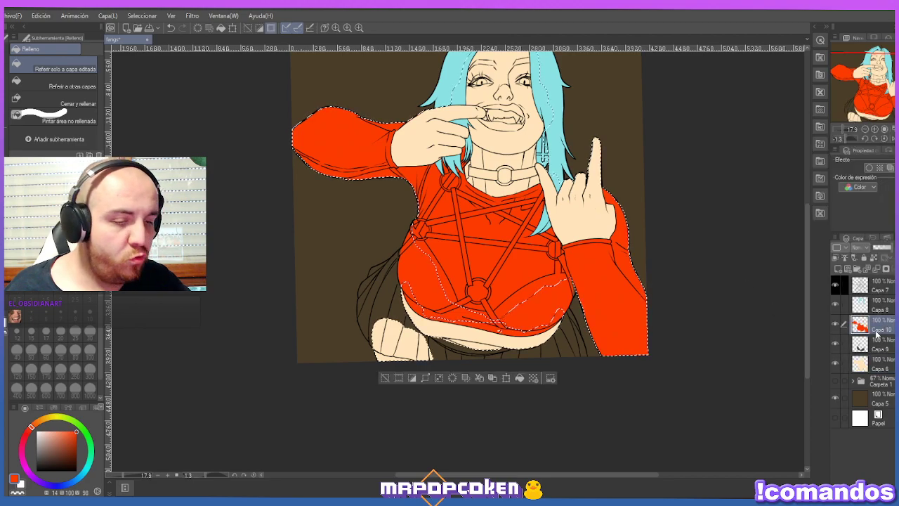
{"action": "left_click", "coordinate": [460, 324]}
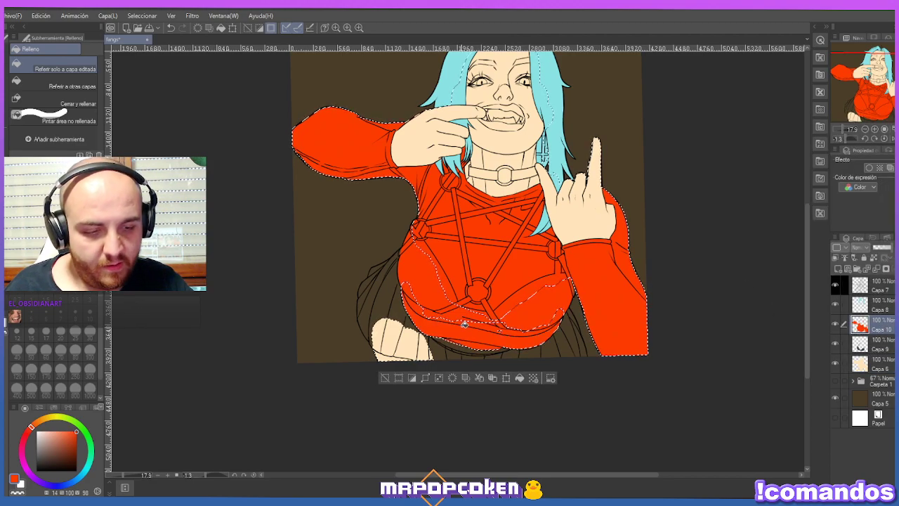
{"action": "left_click", "coordinate": [386, 378]}
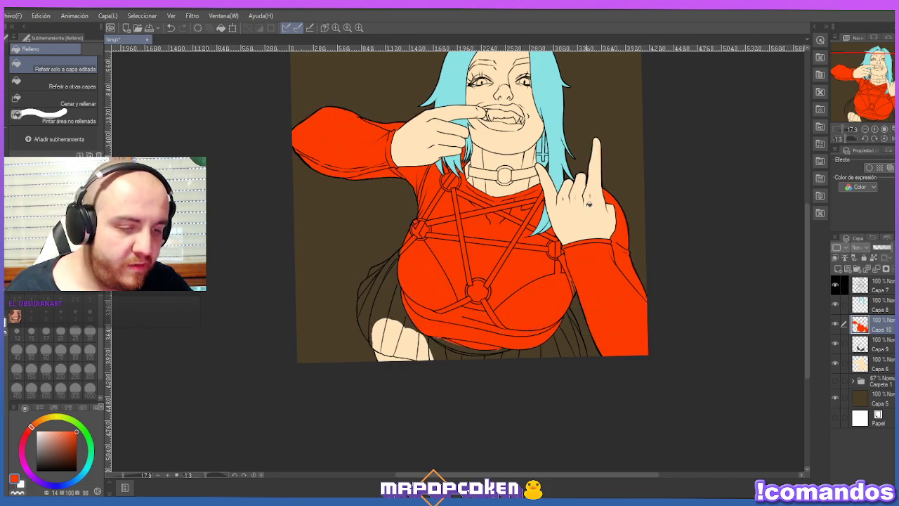
Erase the red spill on Capa 10 along the outer edge of the hand that pulls the lip, using the Más fuerte eraser.
{"action": "scroll", "coordinate": [587, 224], "scroll_direction": "up", "scroll_amount": 1}
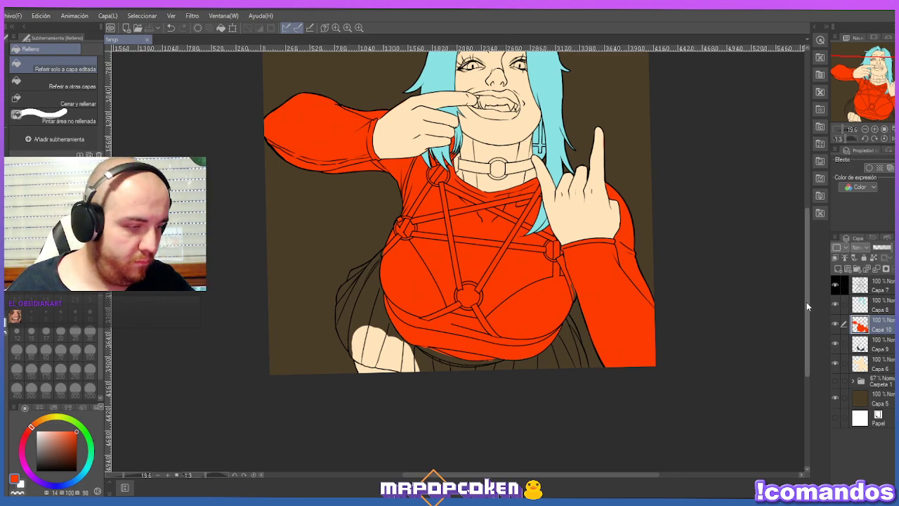
{"action": "scroll", "coordinate": [807, 302], "scroll_direction": "up", "scroll_amount": 1}
{"action": "scroll", "coordinate": [805, 295], "scroll_direction": "up", "scroll_amount": 2}
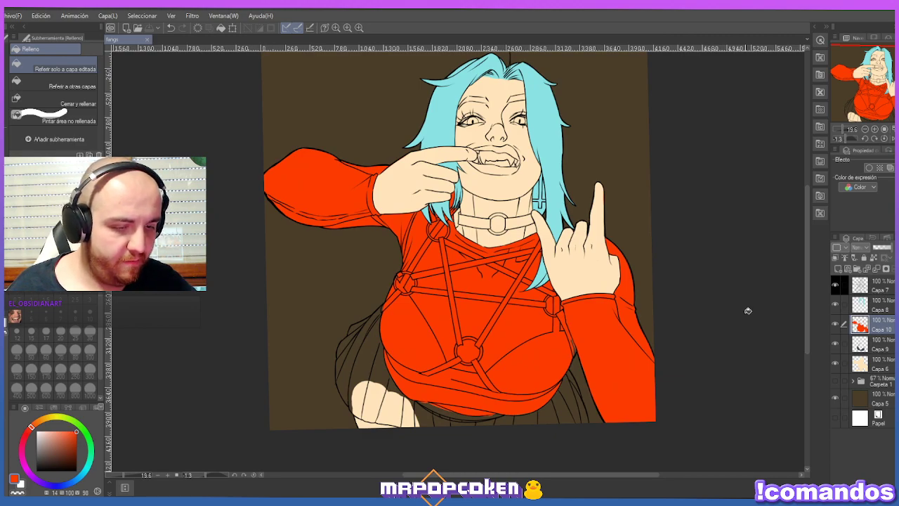
{"action": "scroll", "coordinate": [806, 299], "scroll_direction": "down", "scroll_amount": 1}
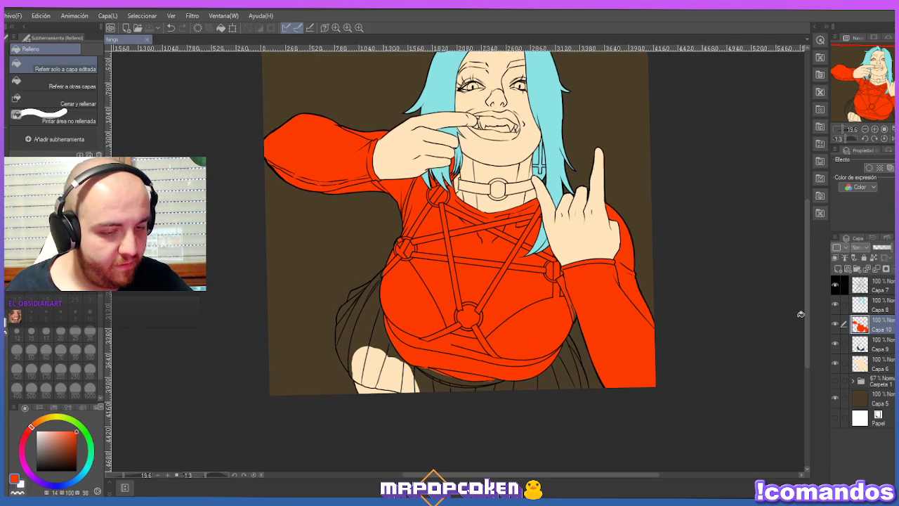
{"action": "scroll", "coordinate": [456, 386], "scroll_direction": "up", "scroll_amount": 2}
{"action": "scroll", "coordinate": [456, 386], "scroll_direction": "up", "scroll_amount": 1}
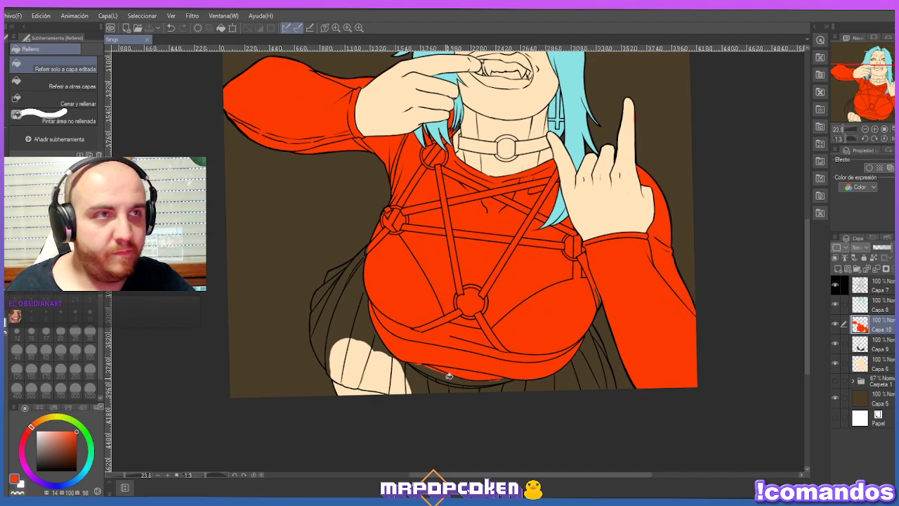
{"action": "scroll", "coordinate": [560, 206], "scroll_direction": "down", "scroll_amount": 3}
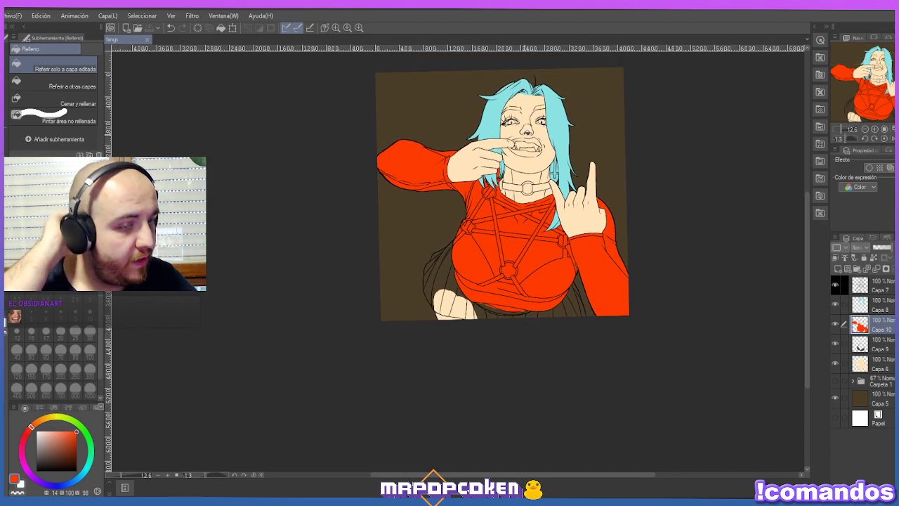
{"action": "scroll", "coordinate": [541, 144], "scroll_direction": "up", "scroll_amount": 4}
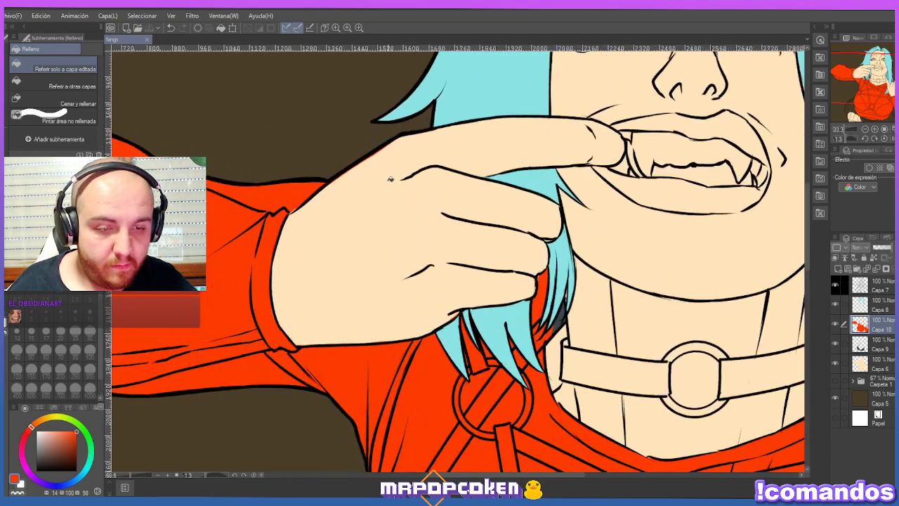
{"action": "scroll", "coordinate": [391, 179], "scroll_direction": "up", "scroll_amount": 3}
{"action": "key", "text": "e"}
{"action": "mouse_move", "coordinate": [338, 193]}
{"action": "left_mouse_down"}
{"action": "mouse_move", "coordinate": [346, 173]}
{"action": "mouse_move", "coordinate": [321, 192]}
{"action": "mouse_move", "coordinate": [397, 137]}
{"action": "left_mouse_up"}
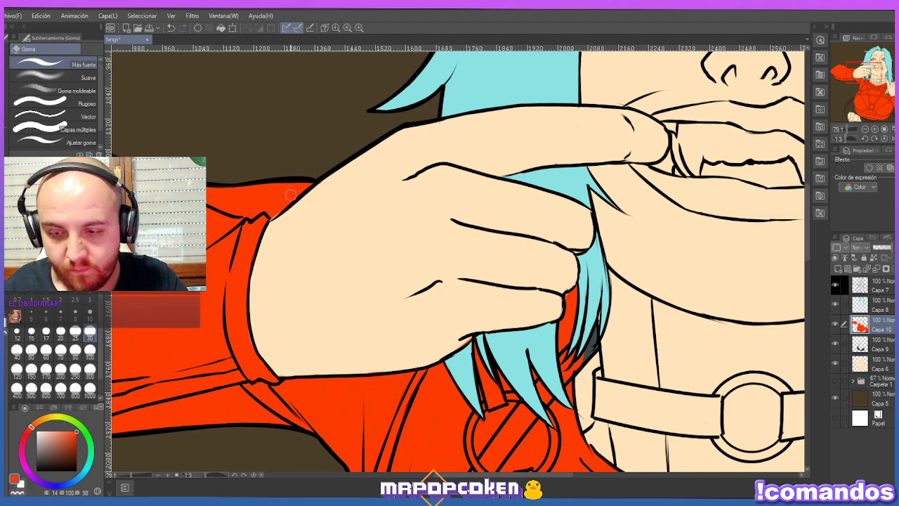
Inspect the edges of the flat colours around both hands, the hair strands and the choker for gaps and spills.
{"action": "key", "text": "p"}
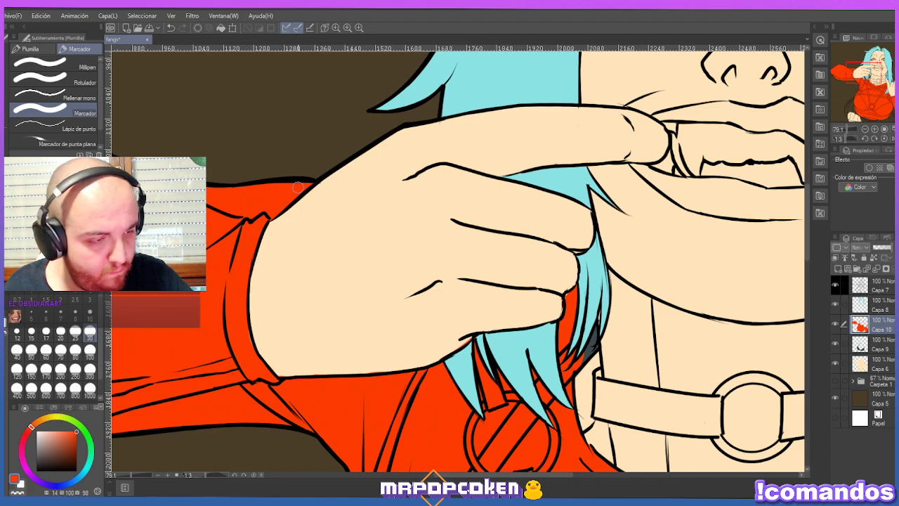
{"action": "left_click", "coordinate": [877, 364]}
{"action": "key", "text": "e"}
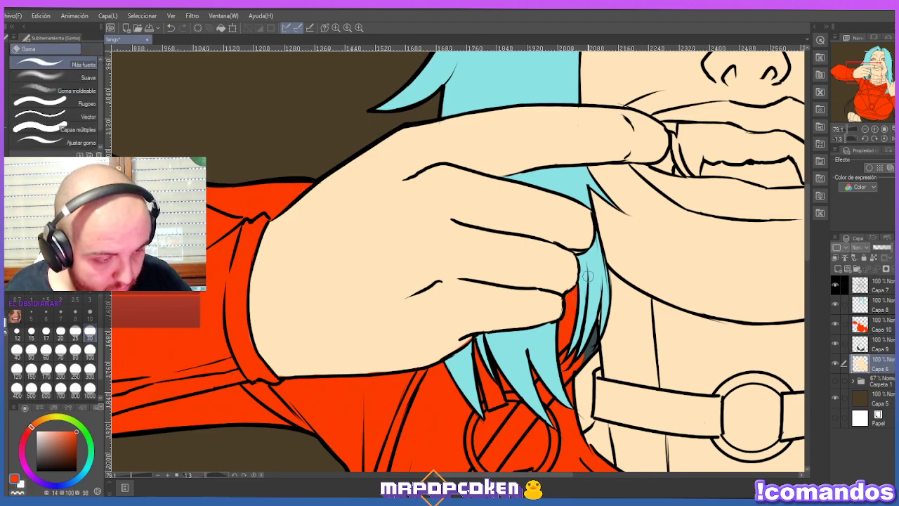
{"action": "scroll", "coordinate": [596, 276], "scroll_direction": "down", "scroll_amount": 3}
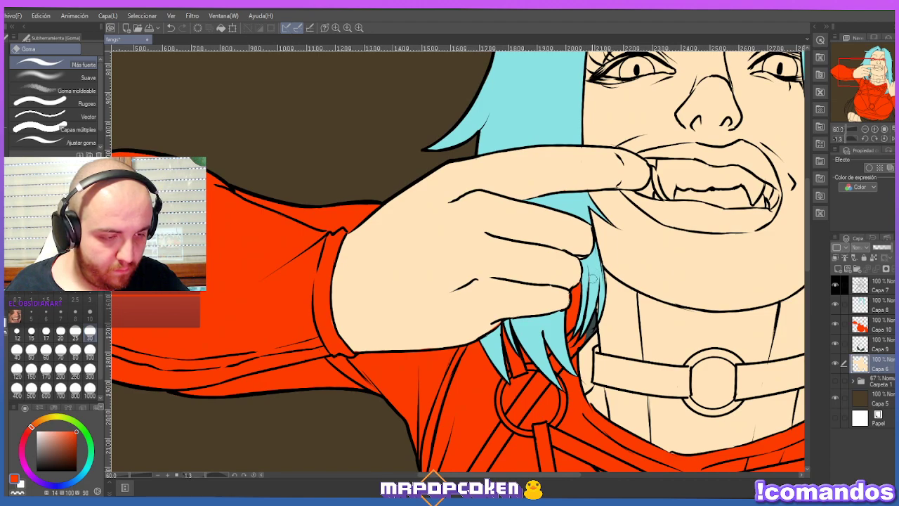
{"action": "left_click", "coordinate": [590, 330], "text": "ctrl+shift"}
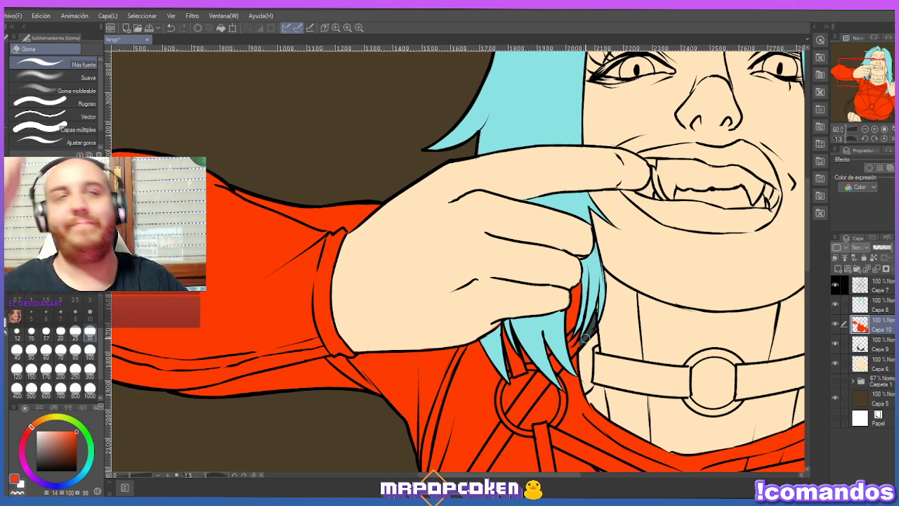
{"action": "scroll", "coordinate": [585, 338], "scroll_direction": "down", "scroll_amount": 1}
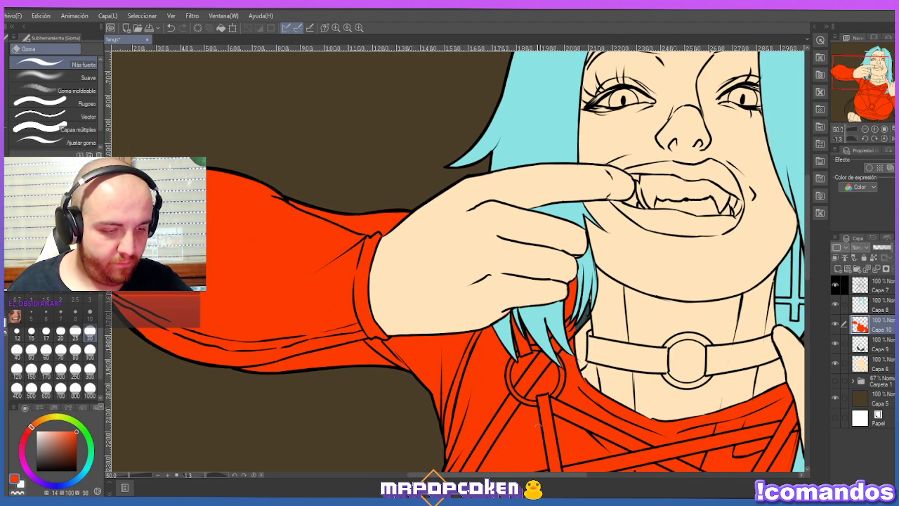
{"action": "left_click_drag", "start_coordinate": [521, 476], "coordinate": [599, 465]}
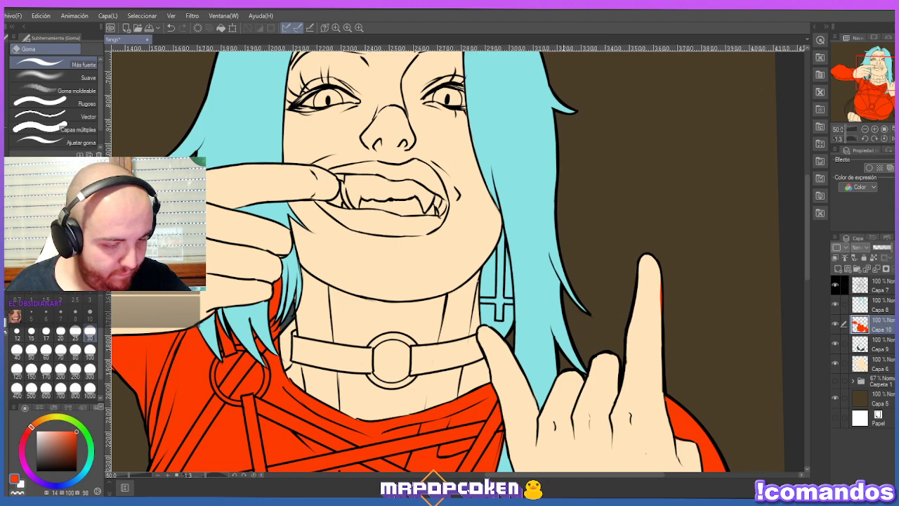
{"action": "scroll", "coordinate": [648, 309], "scroll_direction": "down", "scroll_amount": 3}
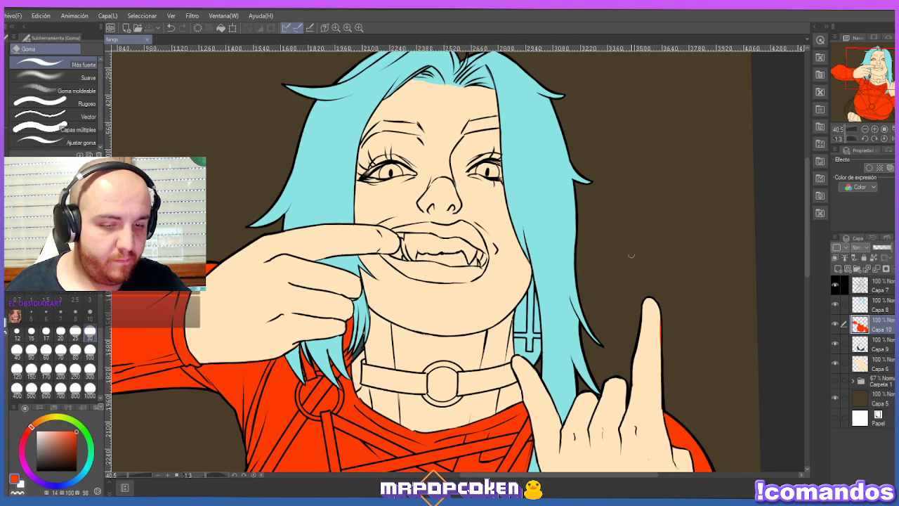
Hide the red top layer Capa 10 and paint the gap beside the fingertips with the skin colour on Capa 6.
{"action": "left_click", "coordinate": [836, 323]}
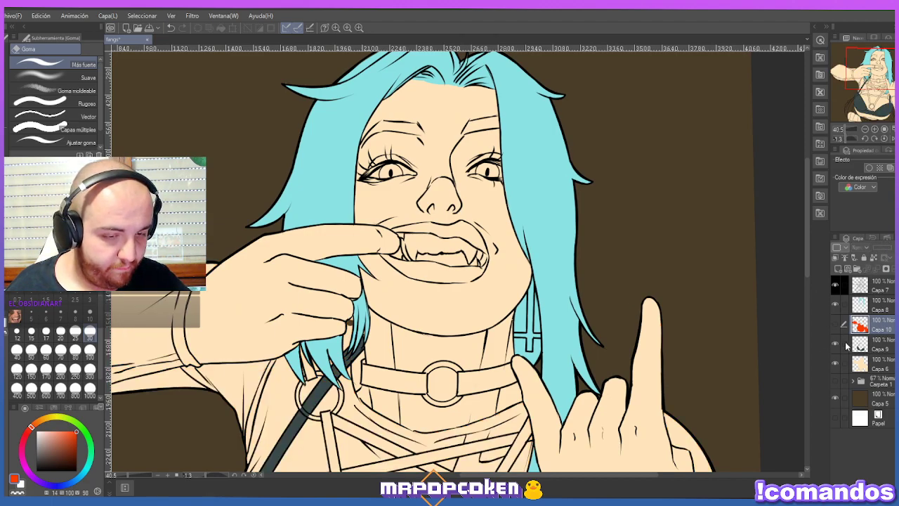
{"action": "left_click", "coordinate": [877, 362]}
{"action": "key", "text": "p"}
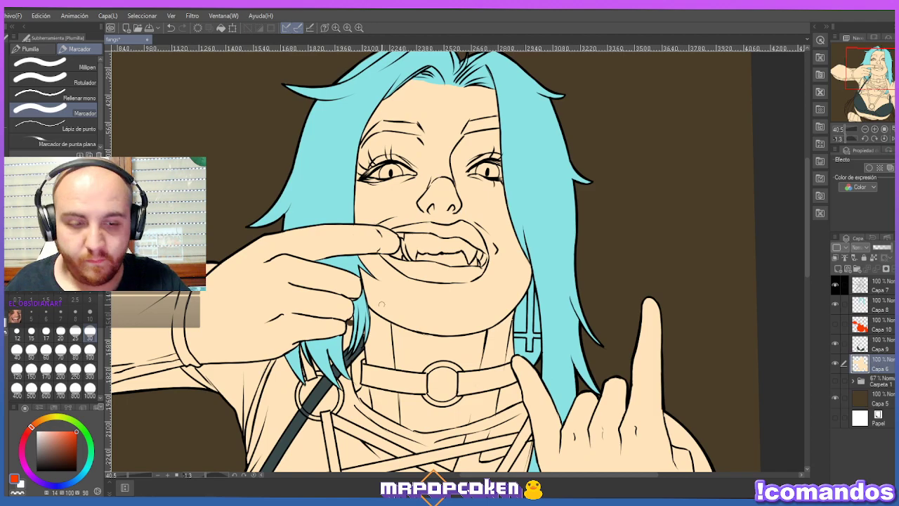
{"action": "left_click", "coordinate": [349, 322], "text": "alt"}
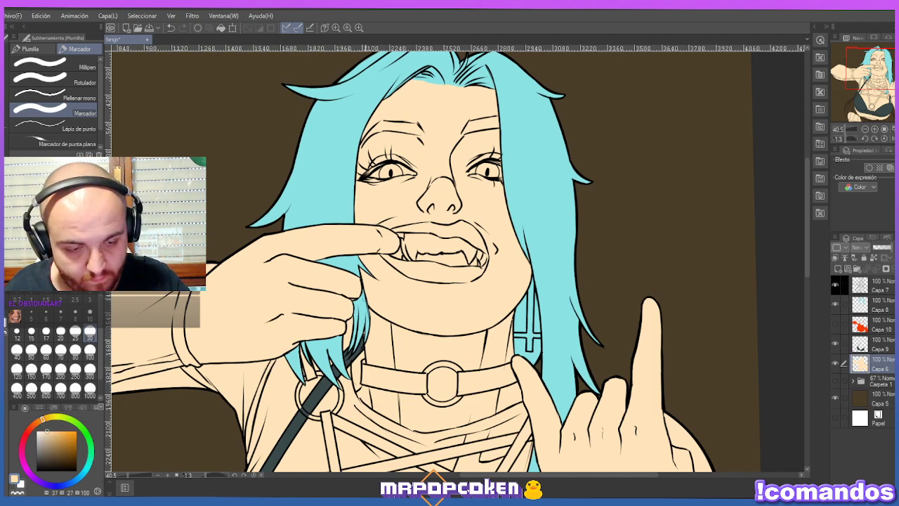
Examine the skin, hair and bra flats across the whole figure with the red top hidden.
{"action": "scroll", "coordinate": [506, 191], "scroll_direction": "down", "scroll_amount": 4}
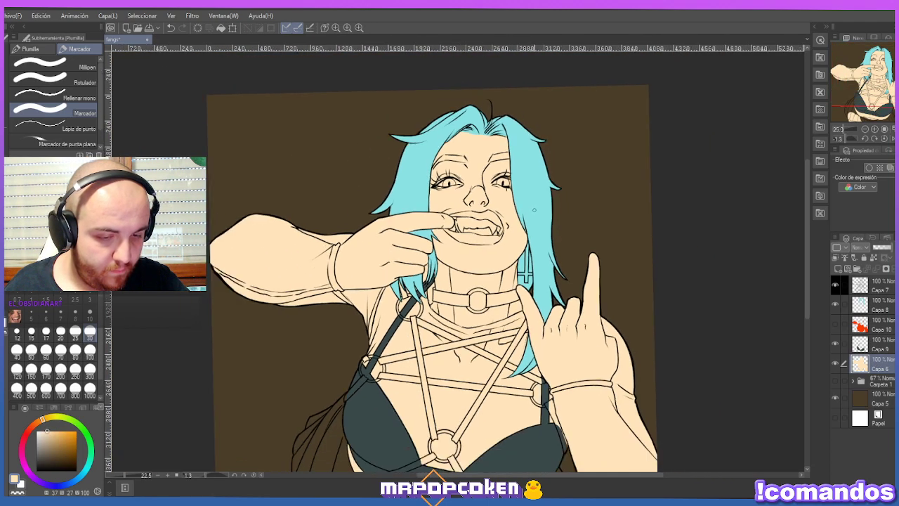
{"action": "scroll", "coordinate": [492, 197], "scroll_direction": "down", "scroll_amount": 2}
{"action": "scroll", "coordinate": [528, 199], "scroll_direction": "up", "scroll_amount": 4}
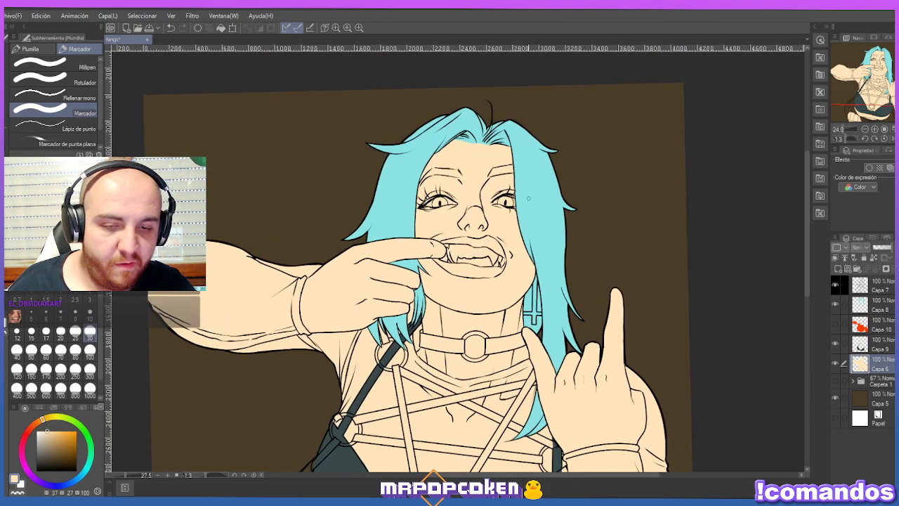
{"action": "scroll", "coordinate": [528, 199], "scroll_direction": "up", "scroll_amount": 1}
{"action": "scroll", "coordinate": [529, 200], "scroll_direction": "up", "scroll_amount": 1}
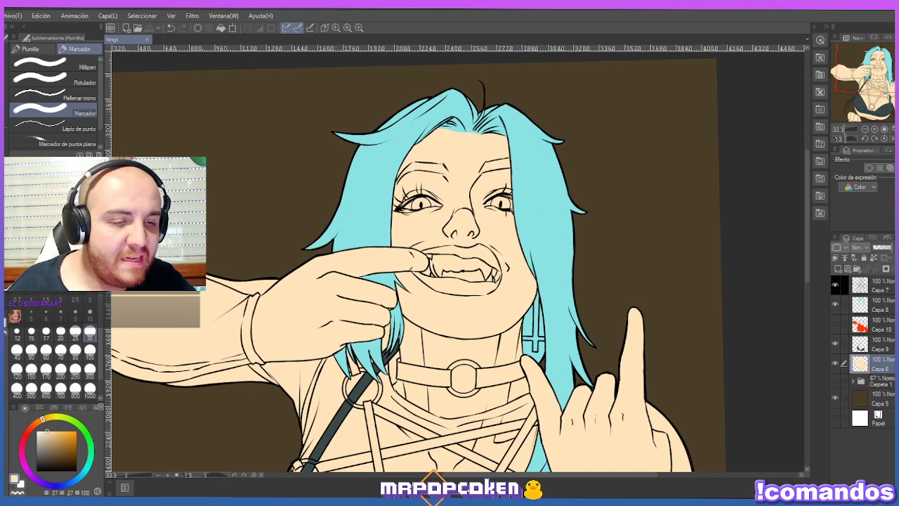
{"action": "scroll", "coordinate": [497, 241], "scroll_direction": "down", "scroll_amount": 3}
{"action": "scroll", "coordinate": [406, 406], "scroll_direction": "up", "scroll_amount": 1}
{"action": "scroll", "coordinate": [407, 405], "scroll_direction": "down", "scroll_amount": 1}
{"action": "scroll", "coordinate": [421, 365], "scroll_direction": "up", "scroll_amount": 1}
Straighten the canvas rotation to 0.0 and compare the figure with the red top layer Capa 10 shown and hidden.
{"action": "key", "text": "h"}
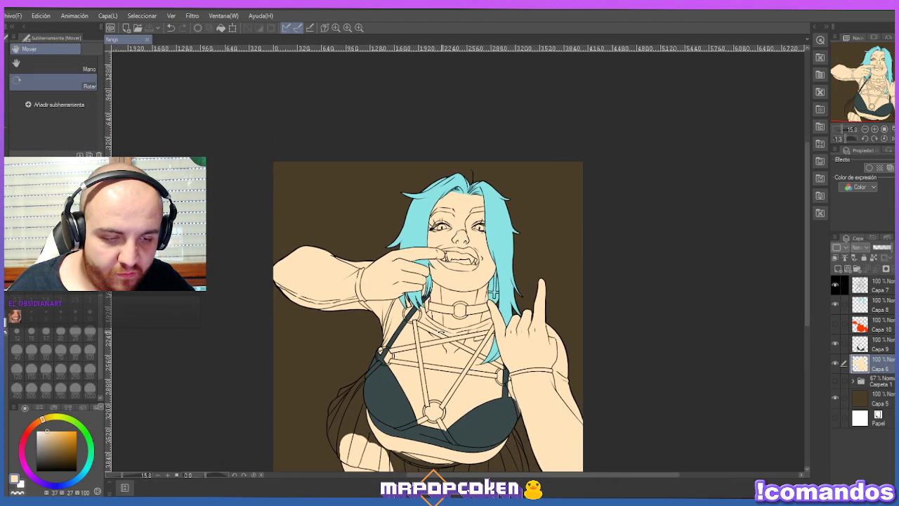
{"action": "left_click_drag", "start_coordinate": [474, 450], "coordinate": [506, 483]}
{"action": "scroll", "coordinate": [506, 484], "scroll_direction": "up", "scroll_amount": 2}
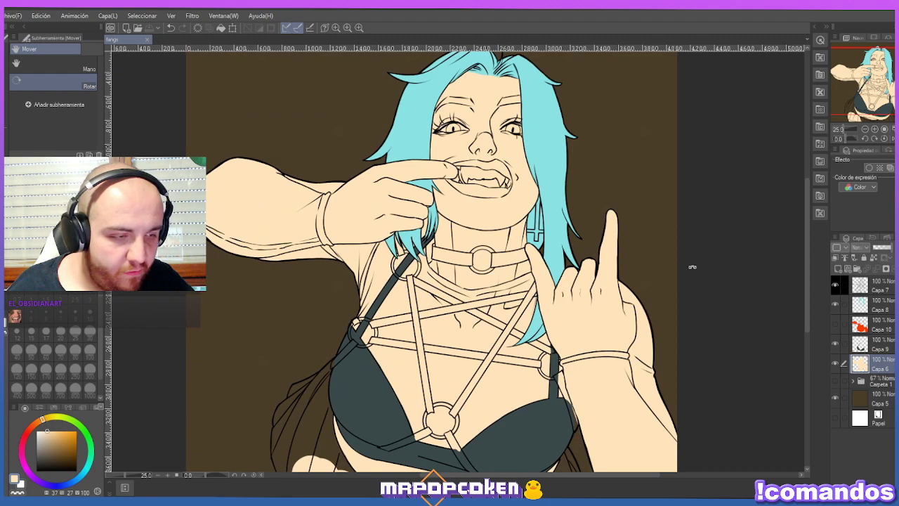
{"action": "scroll", "coordinate": [806, 249], "scroll_direction": "down", "scroll_amount": 2}
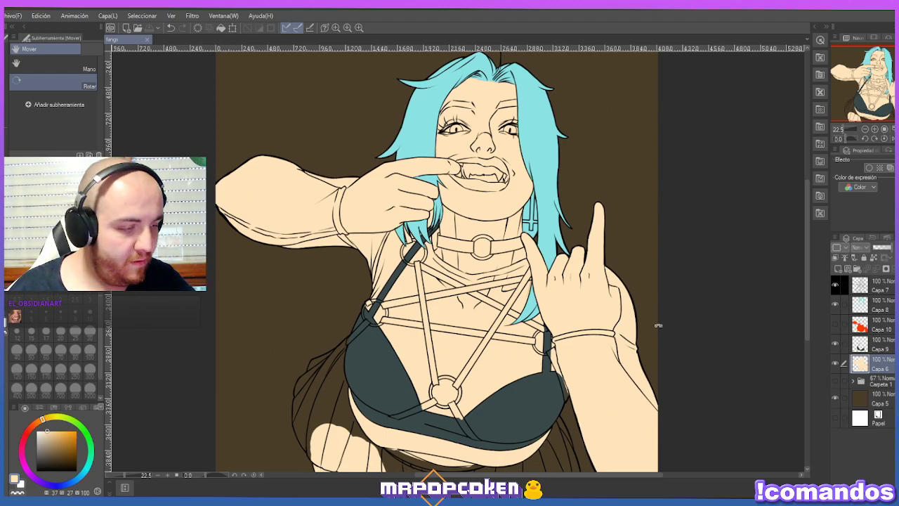
{"action": "left_click", "coordinate": [835, 325]}
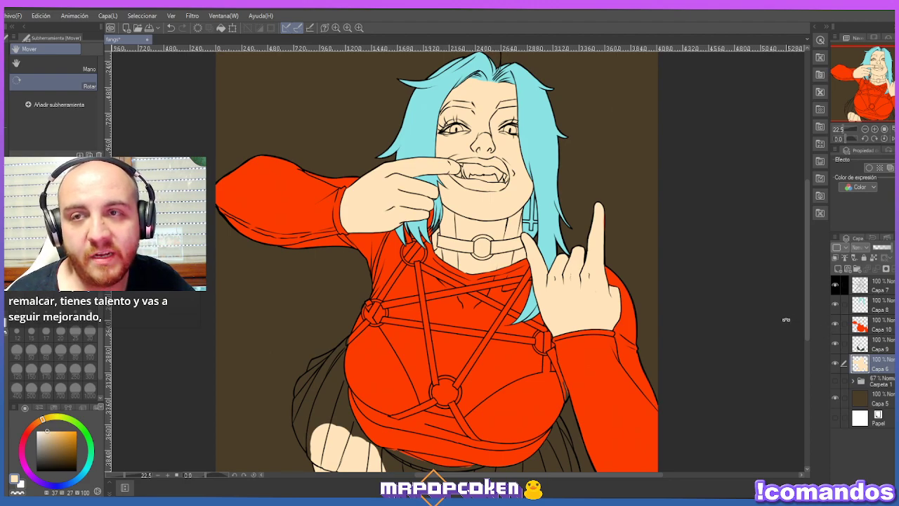
{"action": "left_click", "coordinate": [835, 325]}
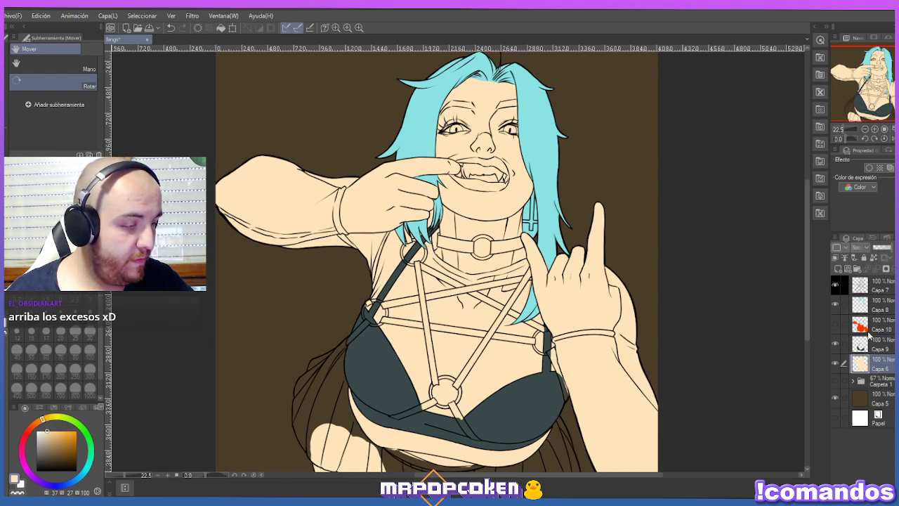
Add a layer above the skin layer Capa 6 and paint the whites of both eyes and the open mouth dark grey with the Marcador.
{"action": "left_click", "coordinate": [838, 269]}
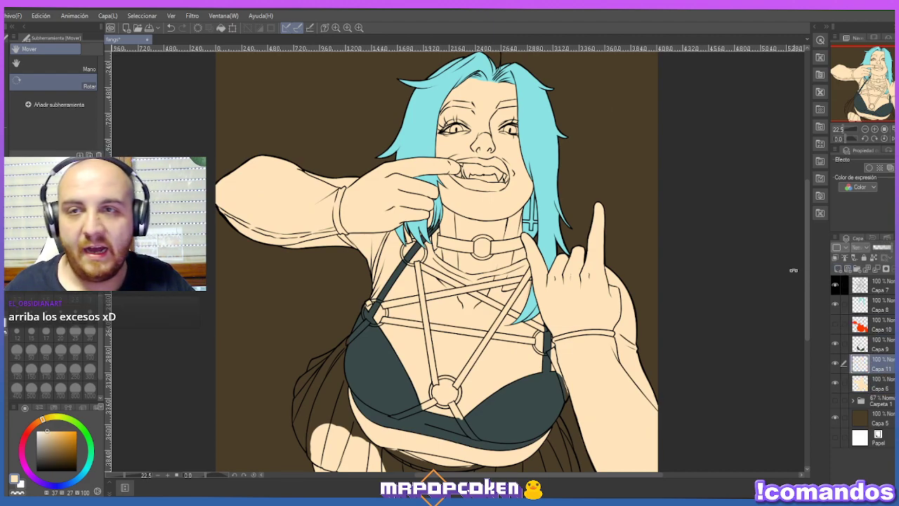
{"action": "key", "text": "p"}
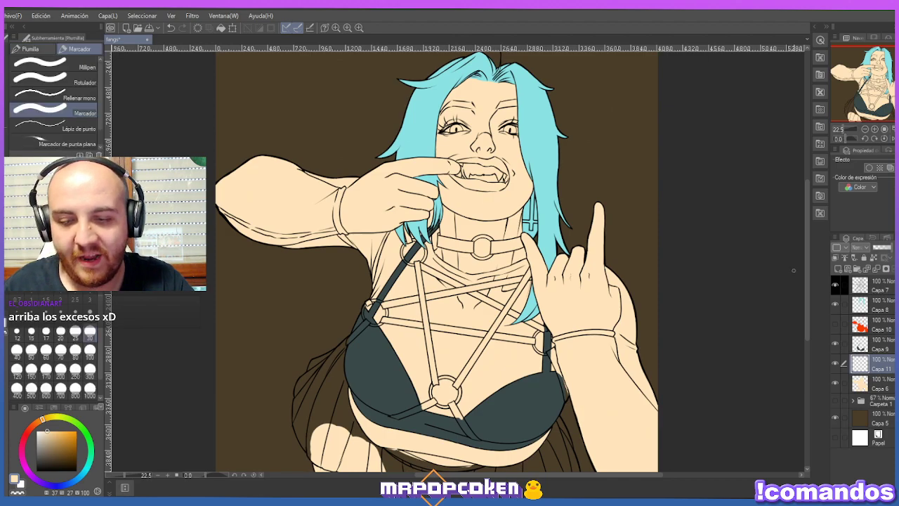
{"action": "left_click", "coordinate": [432, 127], "text": "alt"}
{"action": "scroll", "coordinate": [432, 127], "scroll_direction": "up", "scroll_amount": 4}
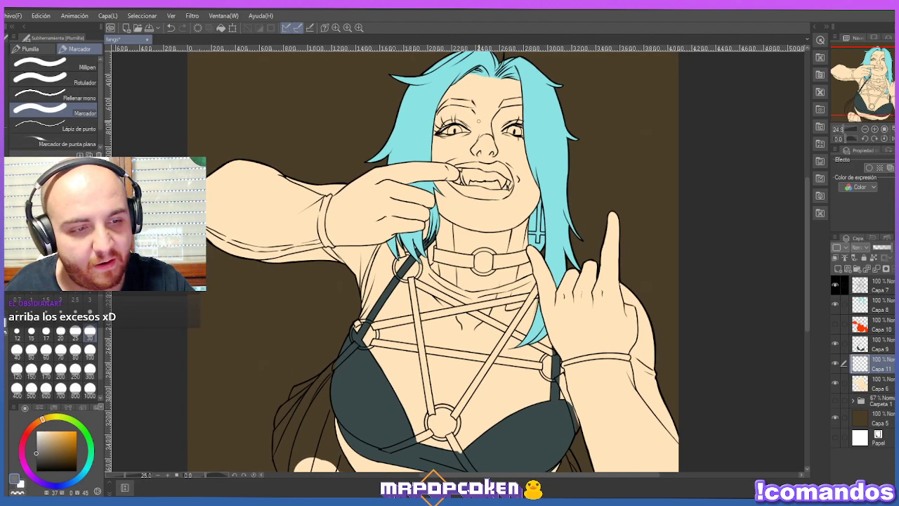
{"action": "left_click_drag", "start_coordinate": [450, 131], "coordinate": [443, 132]}
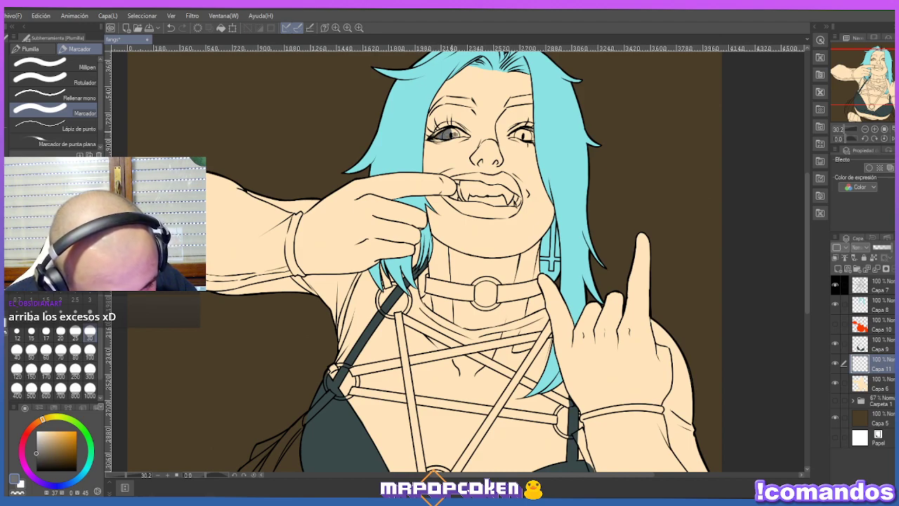
{"action": "left_click_drag", "start_coordinate": [451, 131], "coordinate": [463, 138]}
{"action": "mouse_move", "coordinate": [534, 133]}
{"action": "left_mouse_down"}
{"action": "mouse_move", "coordinate": [512, 135]}
{"action": "mouse_move", "coordinate": [524, 137]}
{"action": "left_mouse_up"}
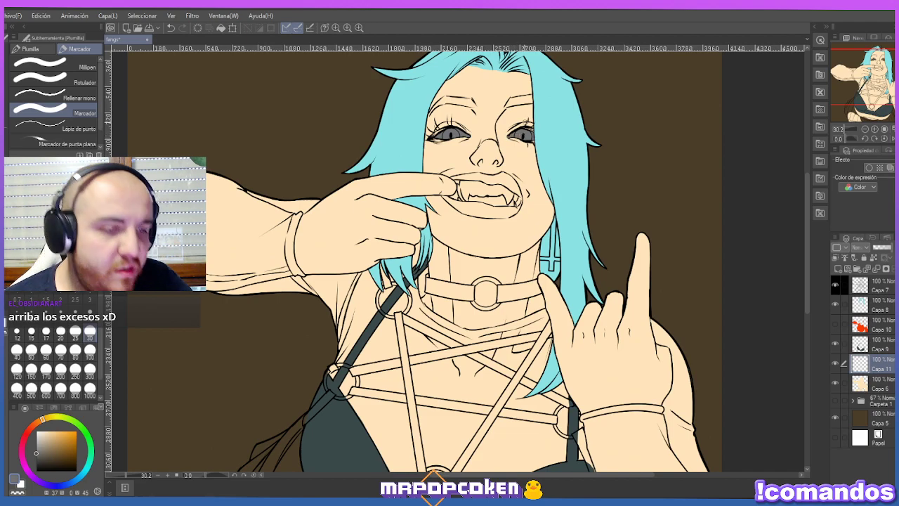
{"action": "left_click", "coordinate": [90, 349]}
{"action": "mouse_move", "coordinate": [497, 187]}
{"action": "left_mouse_down"}
{"action": "mouse_move", "coordinate": [460, 192]}
{"action": "mouse_move", "coordinate": [490, 197]}
{"action": "mouse_move", "coordinate": [460, 186]}
{"action": "mouse_move", "coordinate": [499, 200]}
{"action": "mouse_move", "coordinate": [519, 184]}
{"action": "left_mouse_up"}
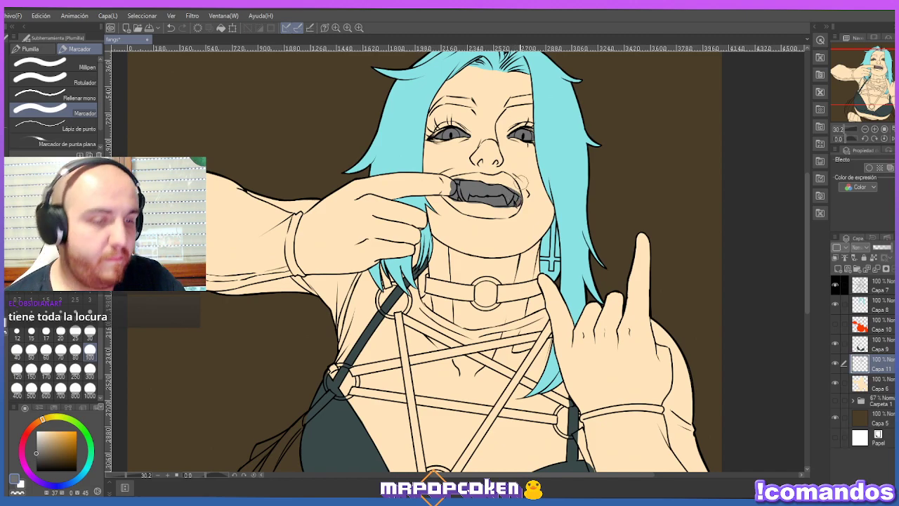
Add a layer above the grey flats and paint both irises bright pink with the Marcador at brush size 30.
{"action": "left_click", "coordinate": [846, 269]}
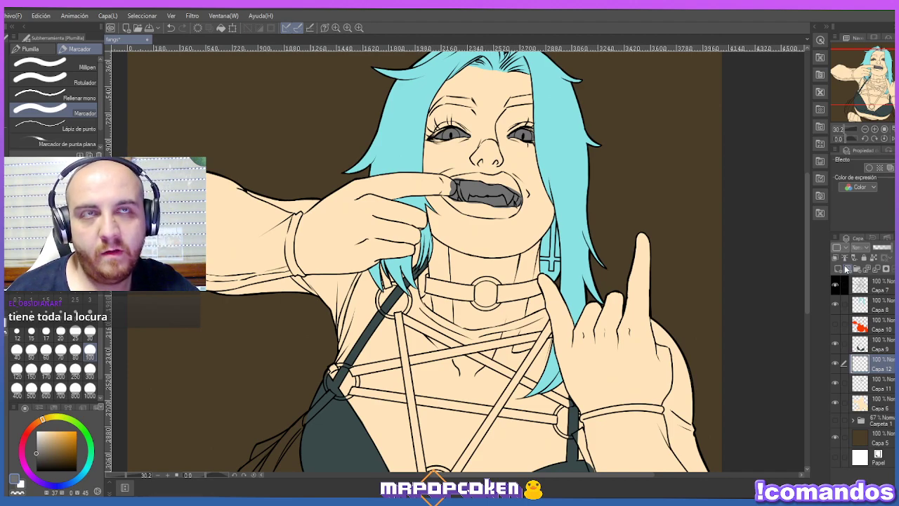
{"action": "left_click", "coordinate": [556, 123], "text": "alt"}
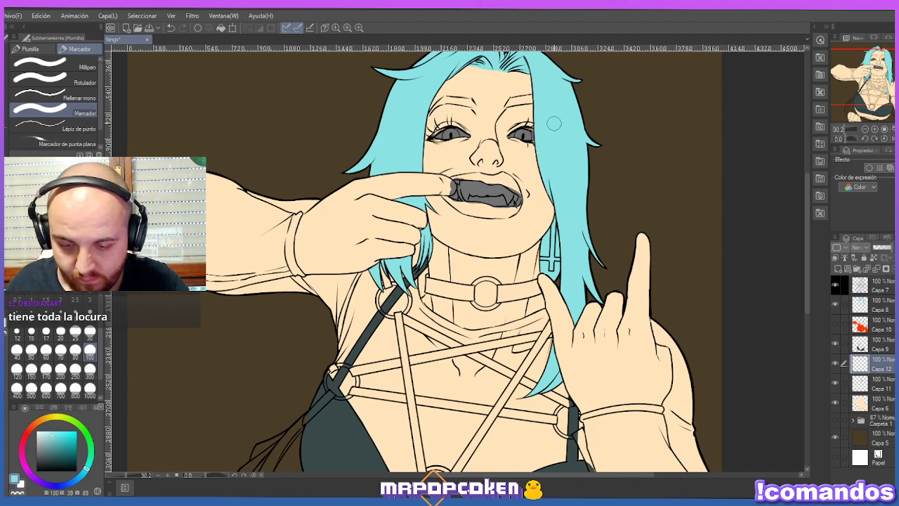
{"action": "left_click", "coordinate": [38, 425]}
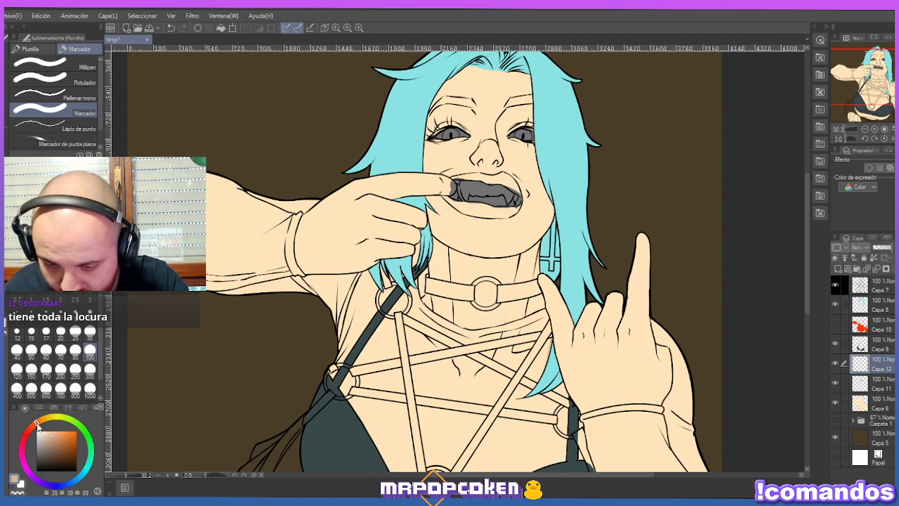
{"action": "left_click_drag", "start_coordinate": [38, 425], "coordinate": [68, 428]}
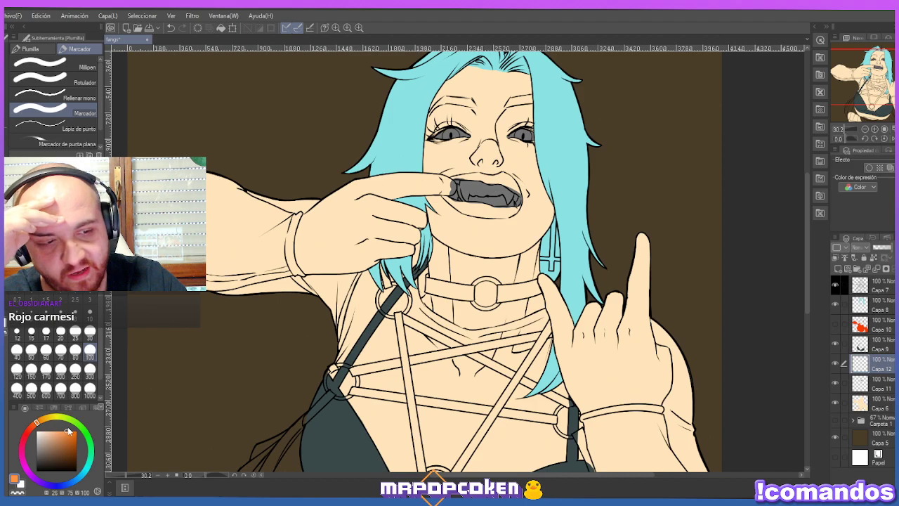
{"action": "left_click_drag", "start_coordinate": [69, 432], "coordinate": [83, 436]}
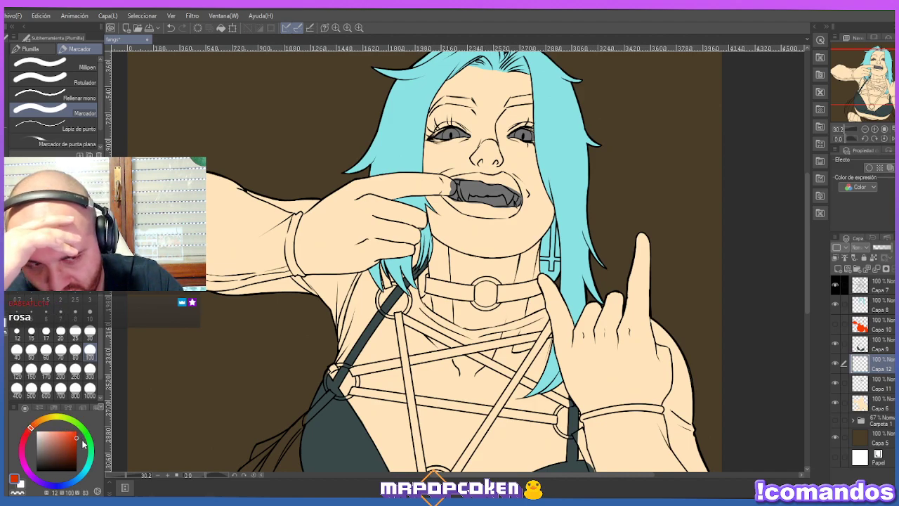
{"action": "scroll", "coordinate": [431, 104], "scroll_direction": "up", "scroll_amount": 1}
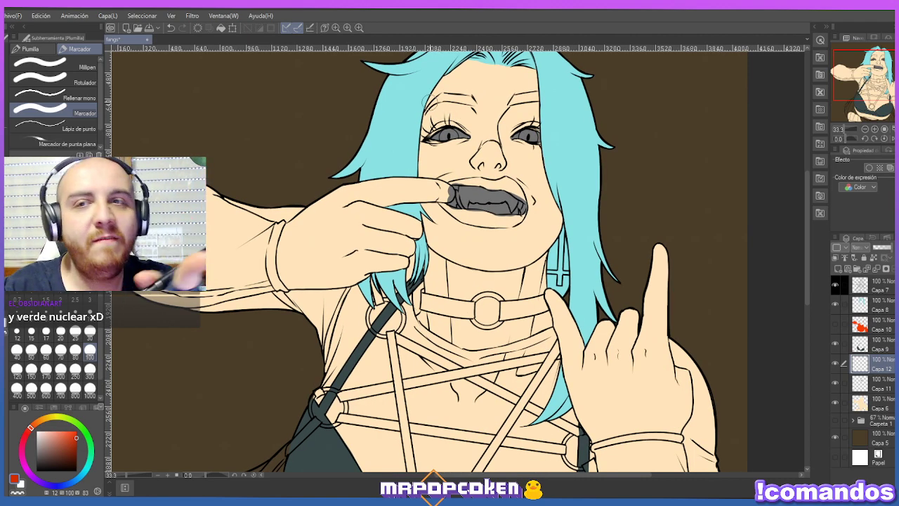
{"action": "left_click", "coordinate": [22, 446]}
{"action": "left_click", "coordinate": [70, 429]}
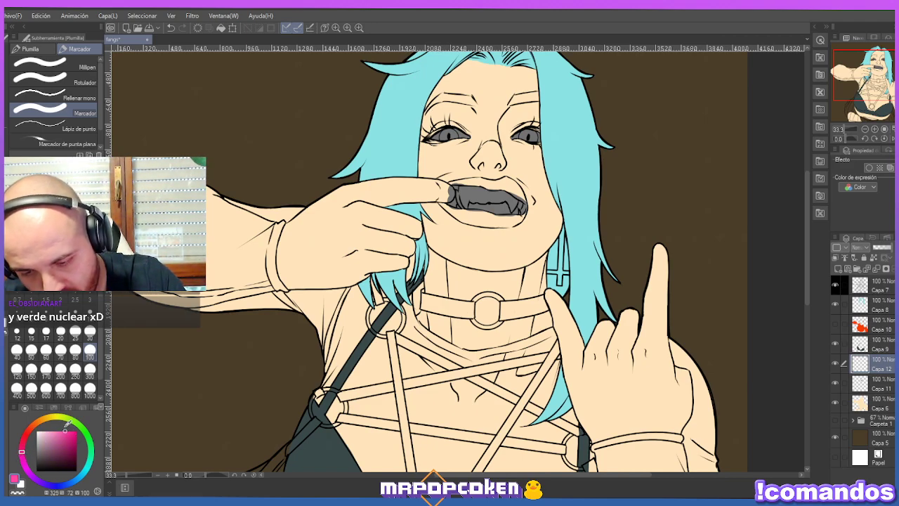
{"action": "left_click", "coordinate": [90, 330]}
{"action": "left_click", "coordinate": [448, 135]}
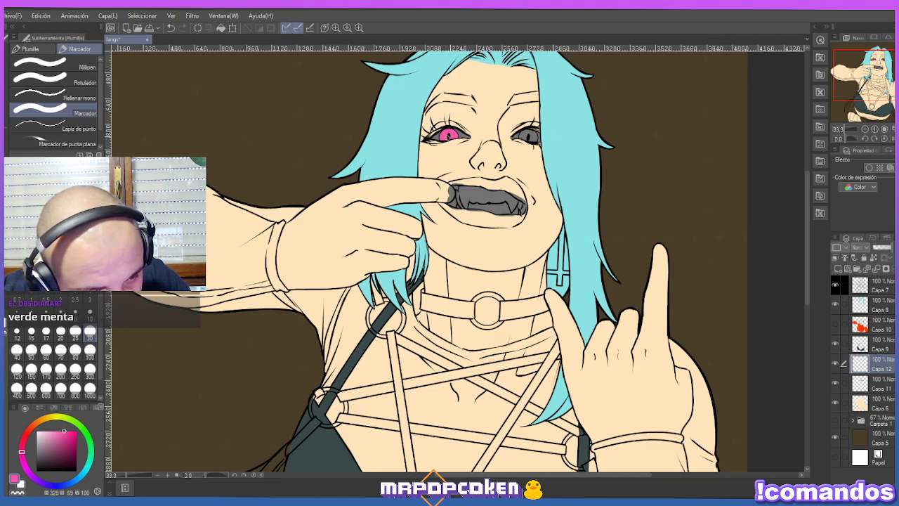
{"action": "scroll", "coordinate": [526, 98], "scroll_direction": "up", "scroll_amount": 3}
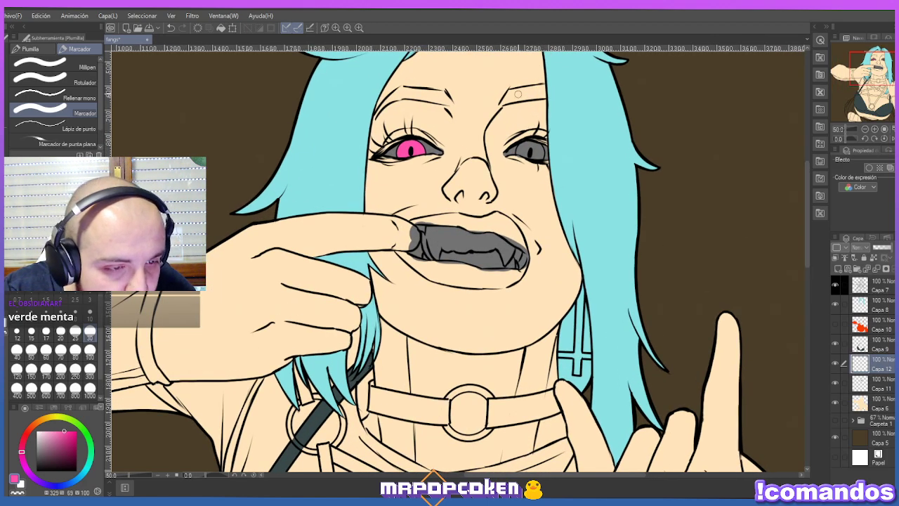
{"action": "left_click_drag", "start_coordinate": [545, 148], "coordinate": [529, 149]}
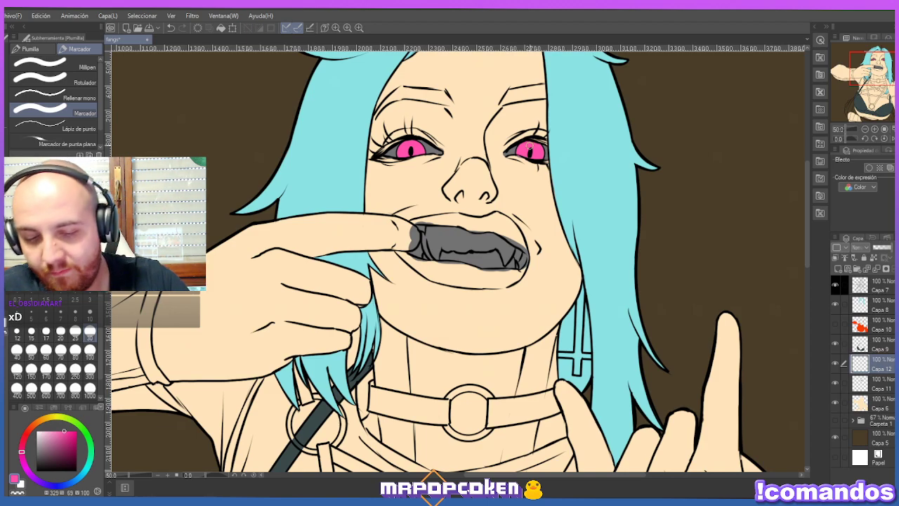
Recolour both irises light green with the fill tool on Capa 12.
{"action": "left_click", "coordinate": [63, 424]}
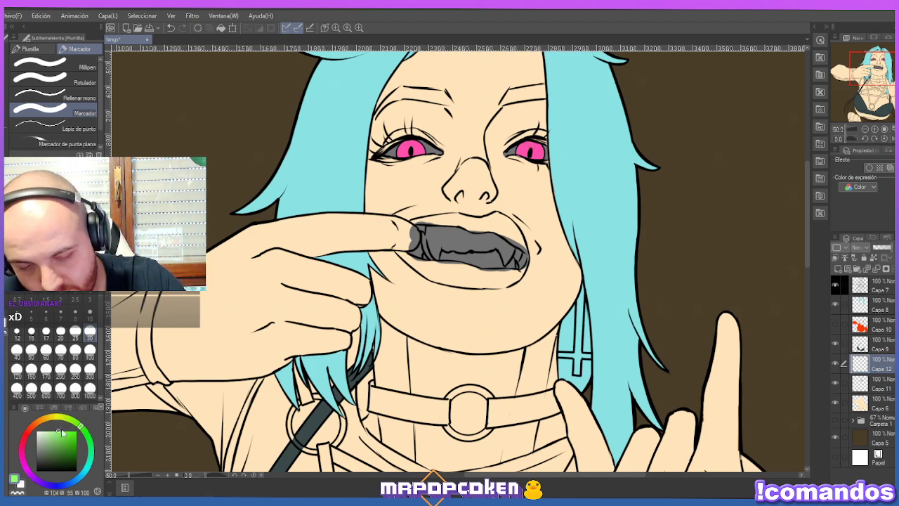
{"action": "key", "text": "g"}
{"action": "left_click", "coordinate": [420, 146]}
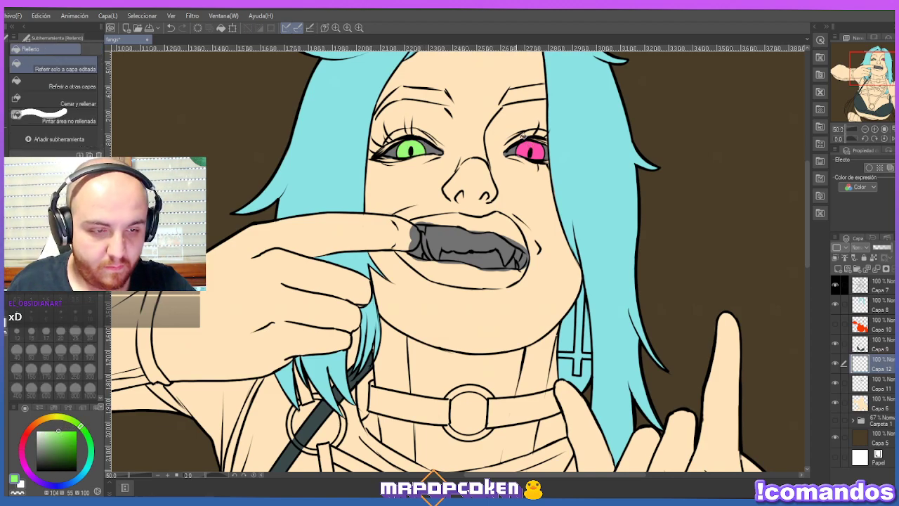
{"action": "left_click", "coordinate": [539, 148]}
{"action": "scroll", "coordinate": [555, 130], "scroll_direction": "down", "scroll_amount": 3}
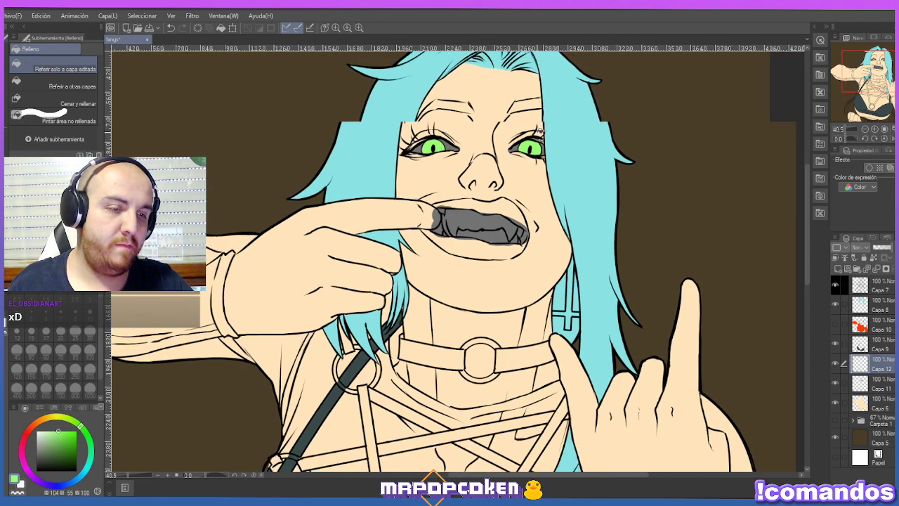
{"action": "scroll", "coordinate": [549, 127], "scroll_direction": "down", "scroll_amount": 1}
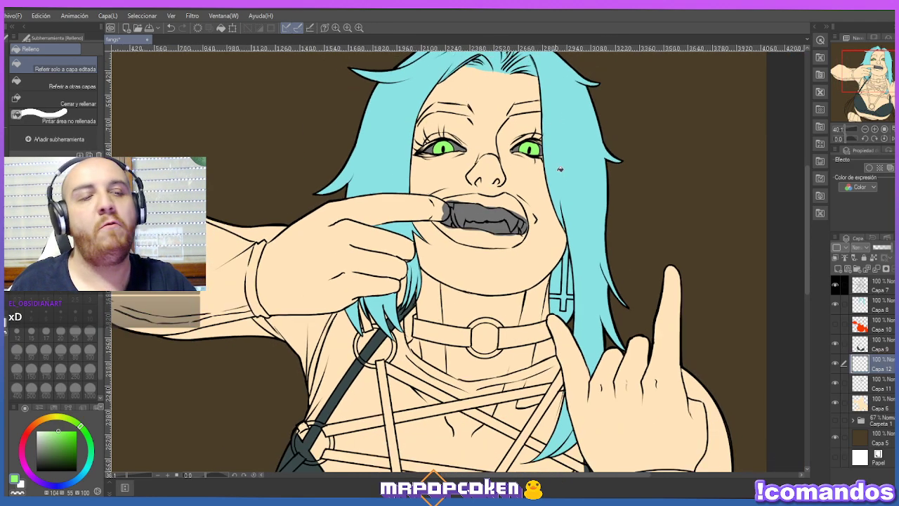
{"action": "scroll", "coordinate": [807, 244], "scroll_direction": "up", "scroll_amount": 2}
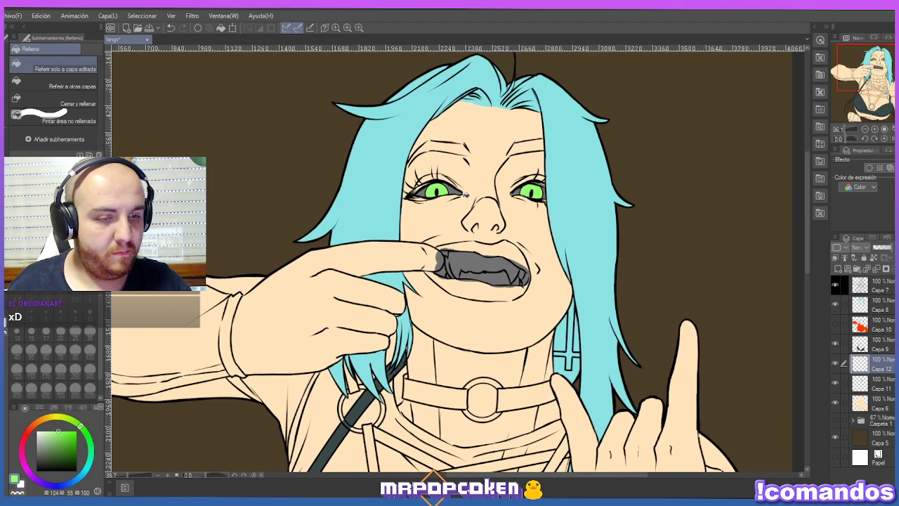
{"action": "scroll", "coordinate": [437, 191], "scroll_direction": "up", "scroll_amount": 4}
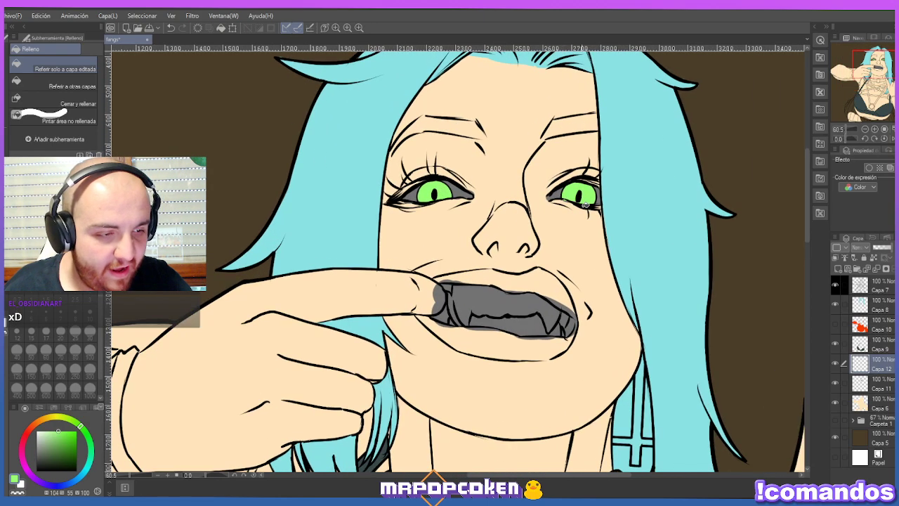
Add a new layer clipped to the grey eye and mouth layer Capa 11.
{"action": "key", "text": "e"}
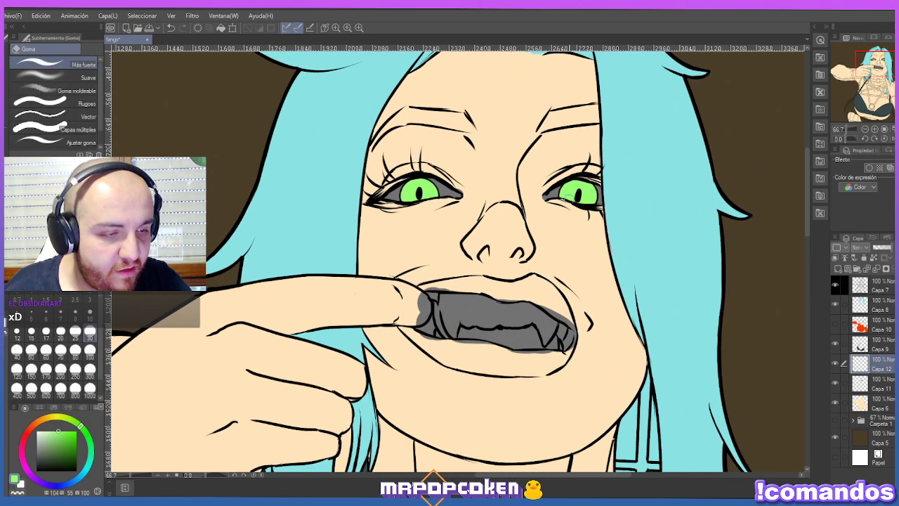
{"action": "left_click", "coordinate": [882, 348]}
{"action": "left_click", "coordinate": [879, 383]}
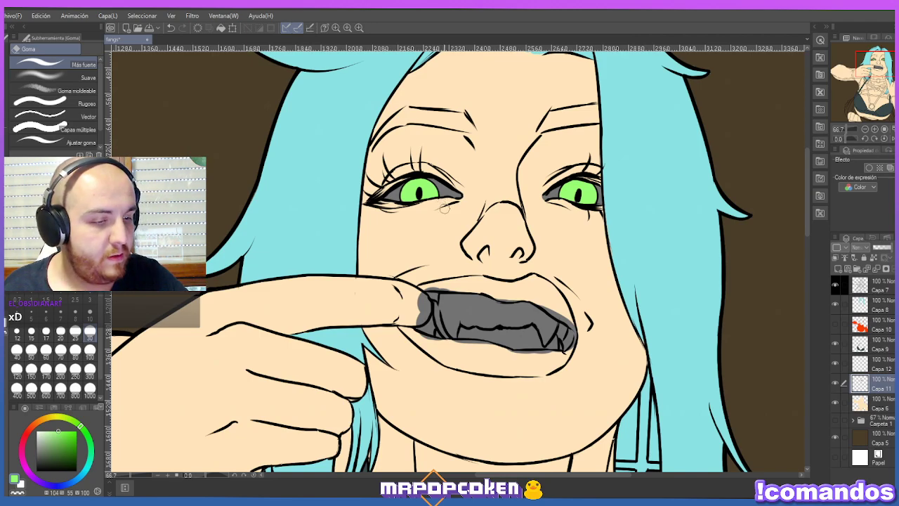
{"action": "left_click", "coordinate": [839, 269]}
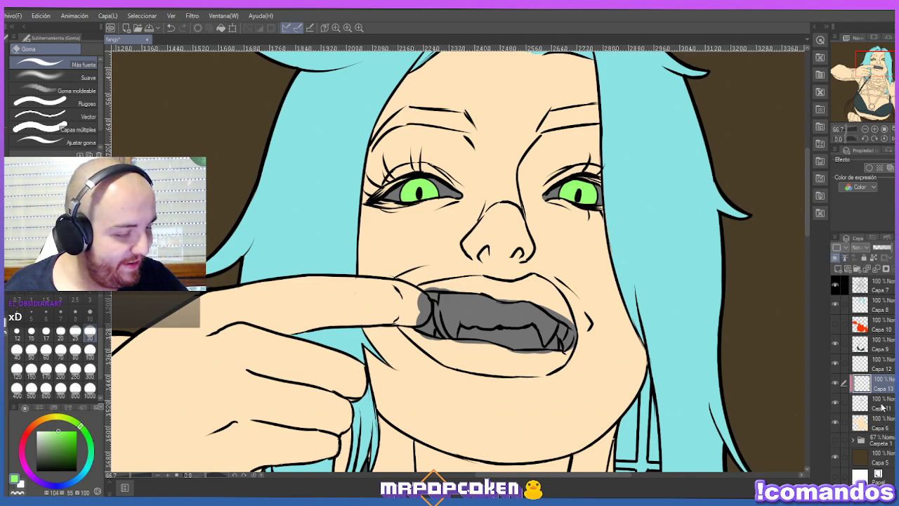
{"action": "left_click", "coordinate": [875, 407]}
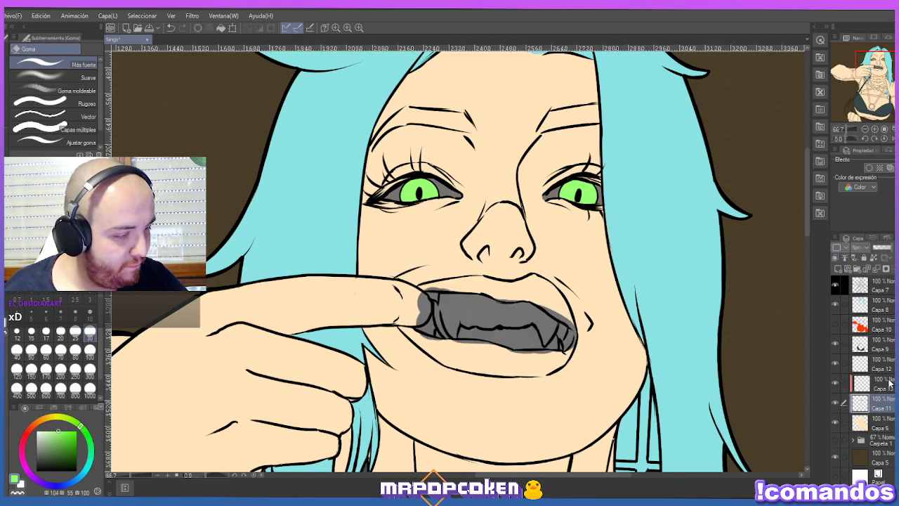
Try a pink fill on the iris nearest the long hair lock on Capa 12, and undo it.
{"action": "left_click", "coordinate": [880, 369]}
{"action": "key", "text": "p"}
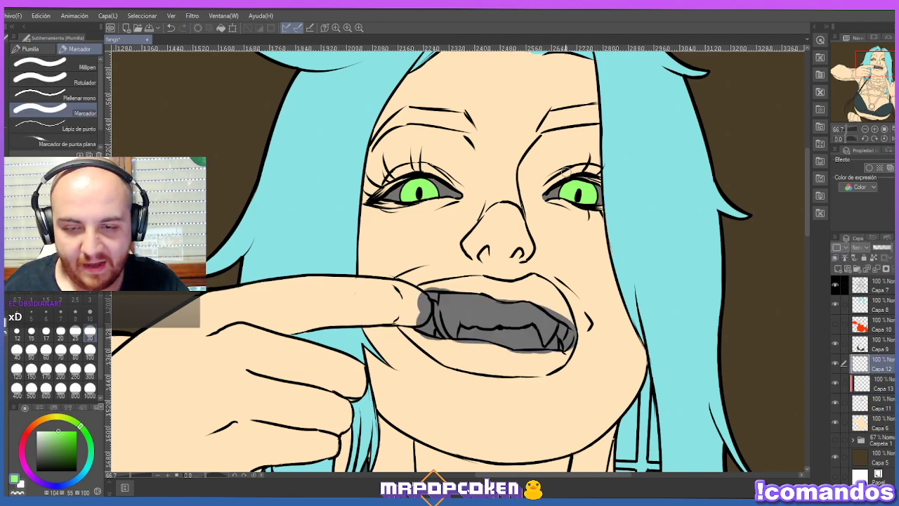
{"action": "left_click_drag", "start_coordinate": [79, 424], "coordinate": [21, 451]}
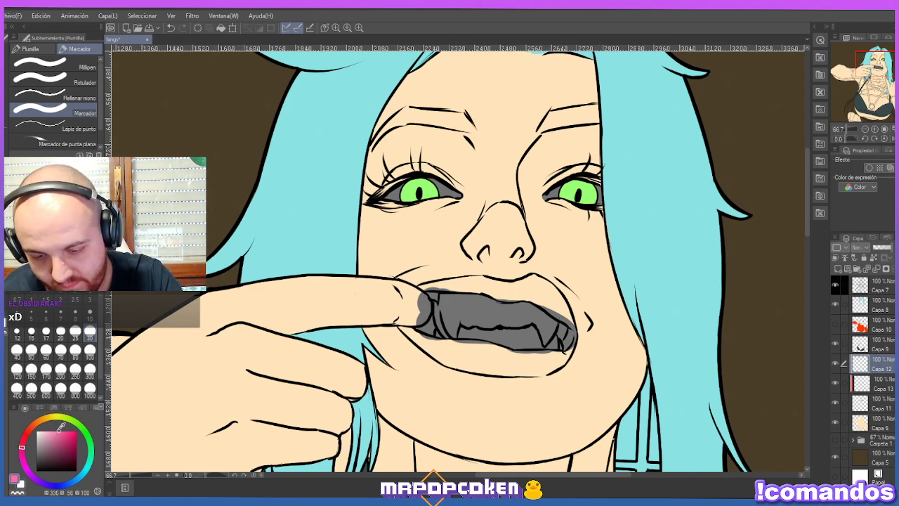
{"action": "key", "text": "g"}
{"action": "left_click", "coordinate": [589, 182]}
{"action": "scroll", "coordinate": [562, 158], "scroll_direction": "down", "scroll_amount": 3}
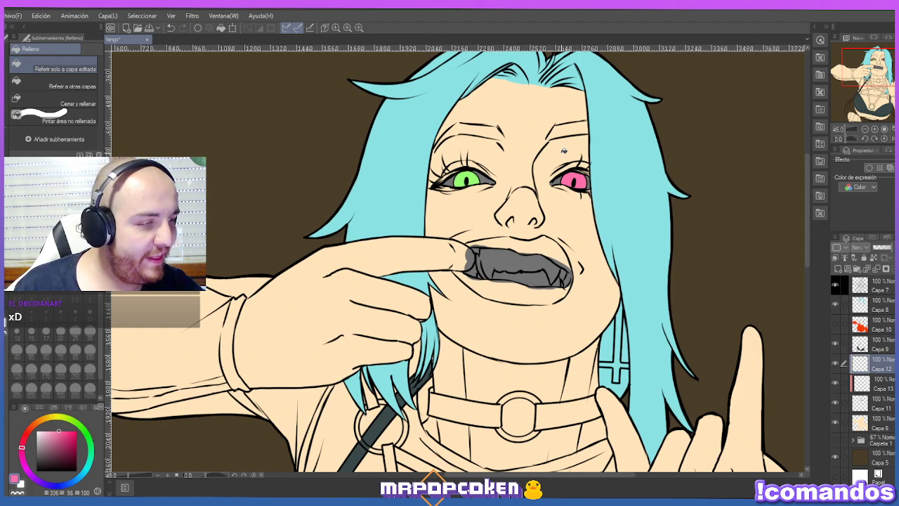
{"action": "key", "text": "ctrl+z"}
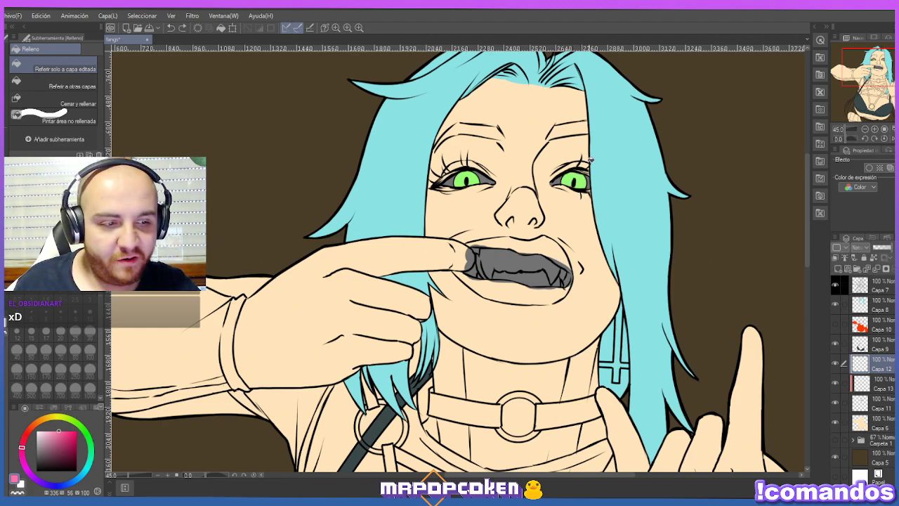
Add a new layer clipped to the green iris layer Capa 12.
{"action": "scroll", "coordinate": [582, 157], "scroll_direction": "up", "scroll_amount": 1}
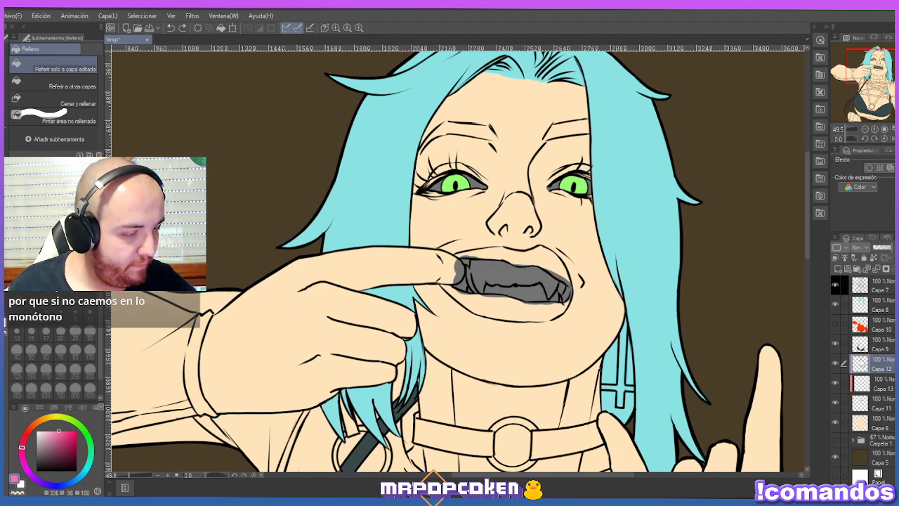
{"action": "left_click", "coordinate": [836, 258]}
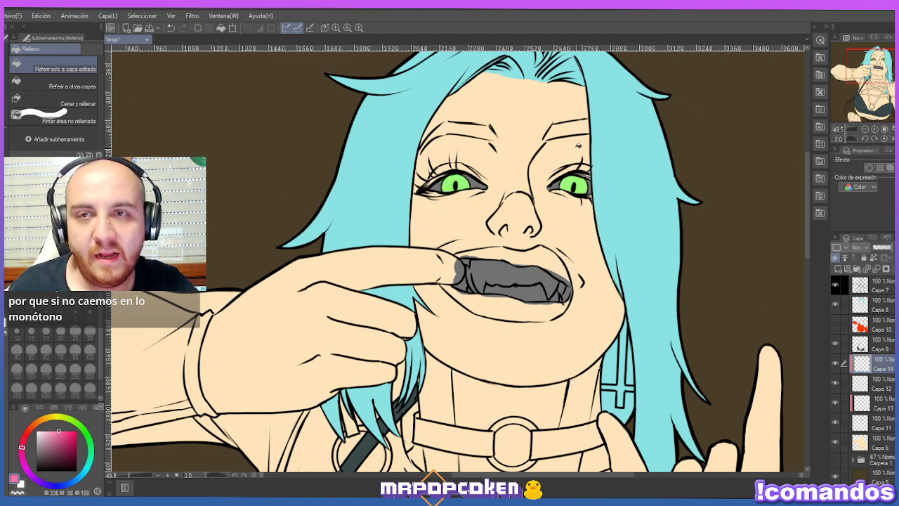
Choose a slightly darker pink and try an Acuarela transparente stroke on the iris nearest the long hair lock, undoing the stroke.
{"action": "scroll", "coordinate": [572, 155], "scroll_direction": "up", "scroll_amount": 3}
{"action": "key", "text": "b"}
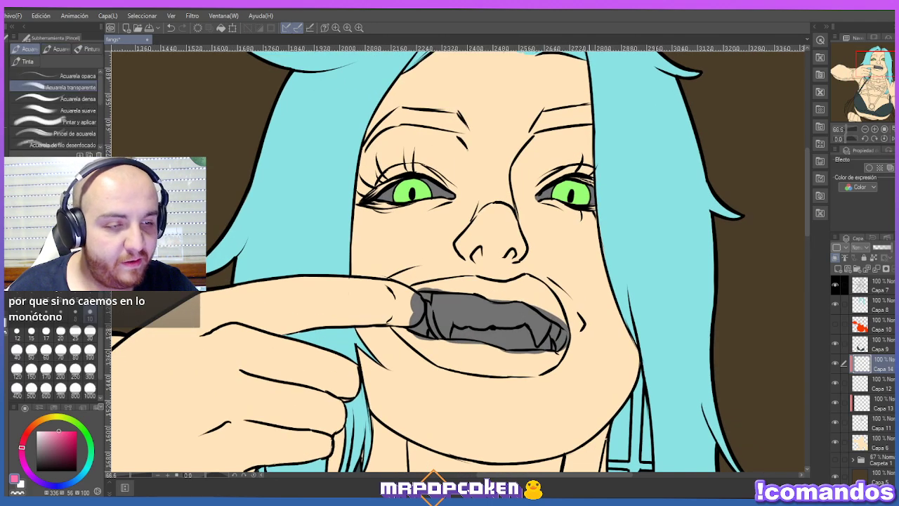
{"action": "key", "text": "b"}
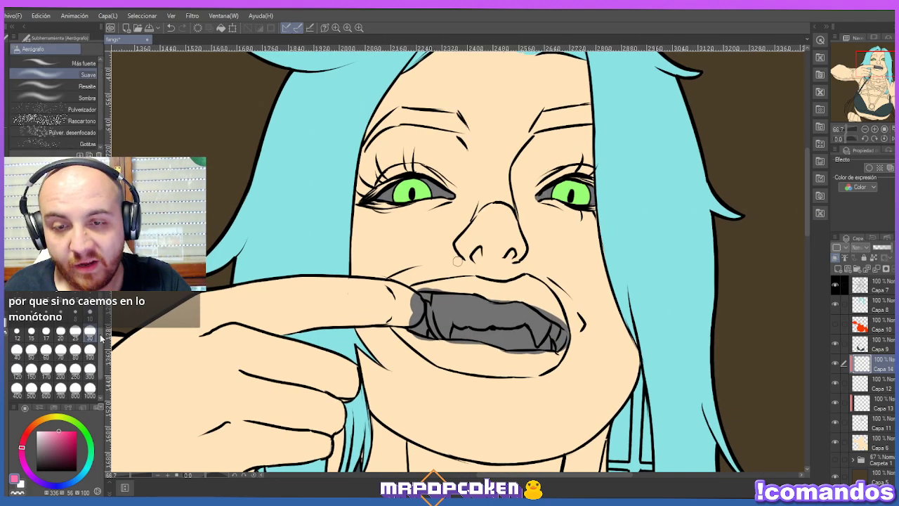
{"action": "key", "text": "b"}
{"action": "key", "text": "b"}
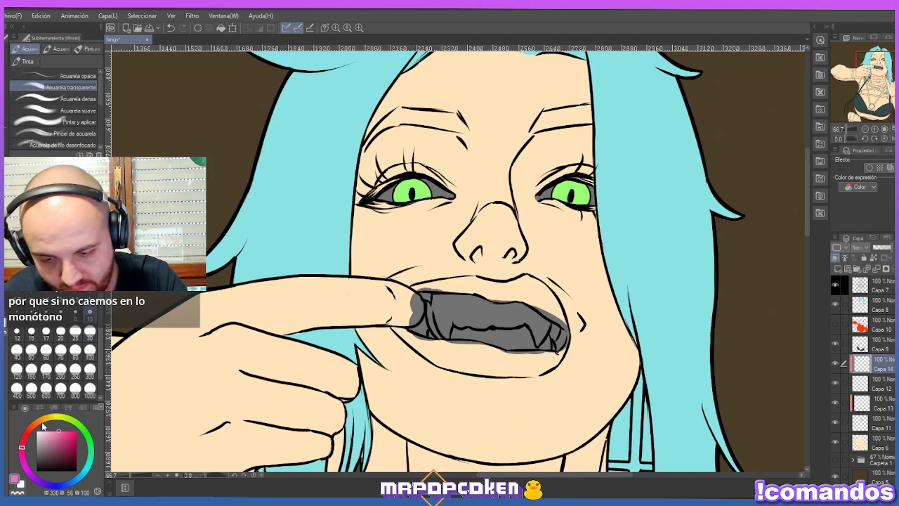
{"action": "left_click_drag", "start_coordinate": [61, 428], "coordinate": [59, 436]}
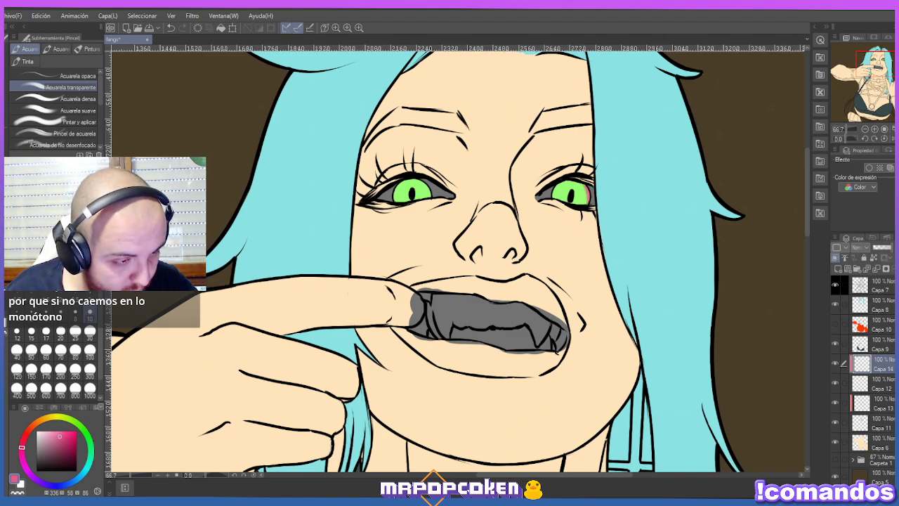
{"action": "key", "text": "ctrl+z"}
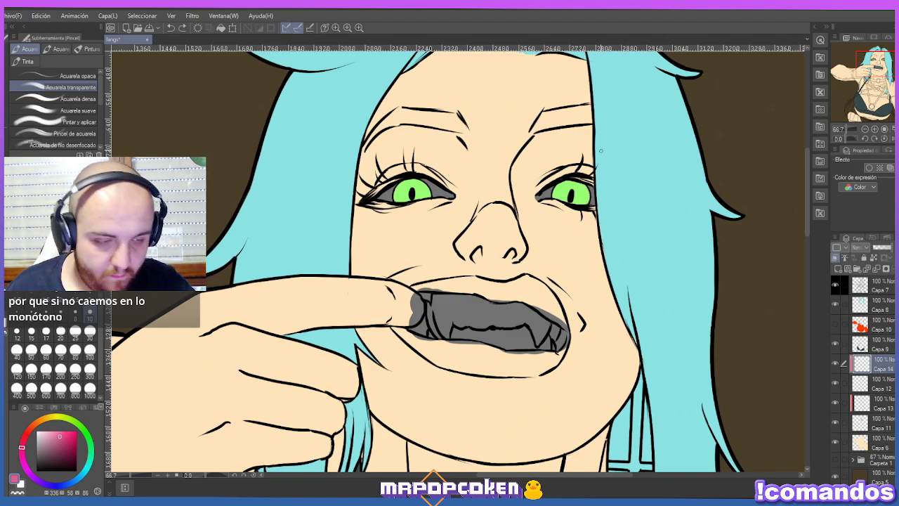
Lay a pink foreground-to-transparent gradient from the top downwards over both irises on Capa 14, redoing the second pass with a shorter one.
{"action": "key", "text": "g"}
{"action": "left_click_drag", "start_coordinate": [577, 180], "coordinate": [577, 227]}
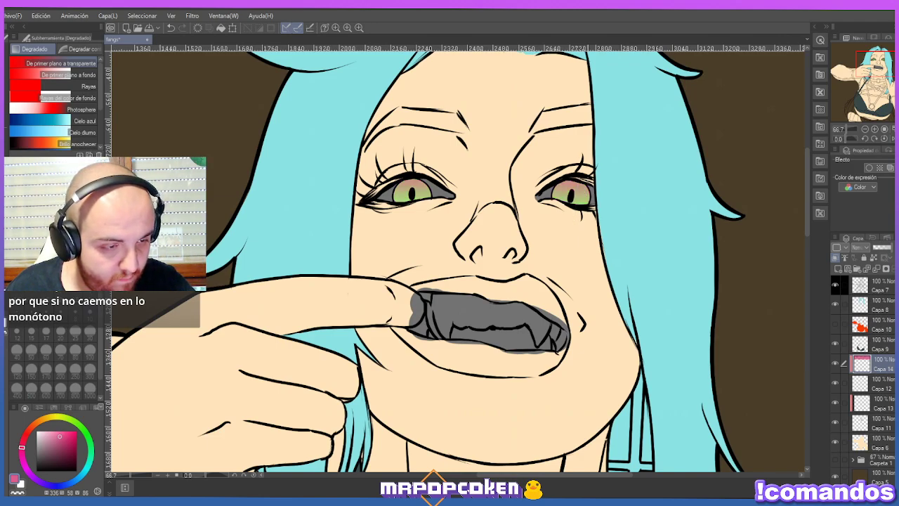
{"action": "scroll", "coordinate": [552, 161], "scroll_direction": "down", "scroll_amount": 2}
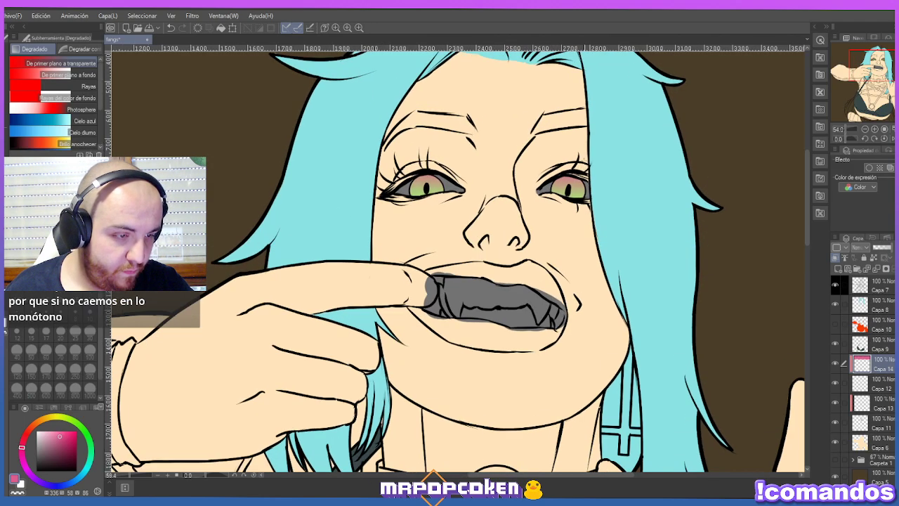
{"action": "left_click_drag", "start_coordinate": [566, 158], "coordinate": [564, 257]}
{"action": "key", "text": "ctrl+z"}
{"action": "left_click_drag", "start_coordinate": [566, 145], "coordinate": [567, 212]}
Deepen the pink on the upper part of both irises with the Suave airbrush at sizes 30 and 100.
{"action": "key", "text": "b"}
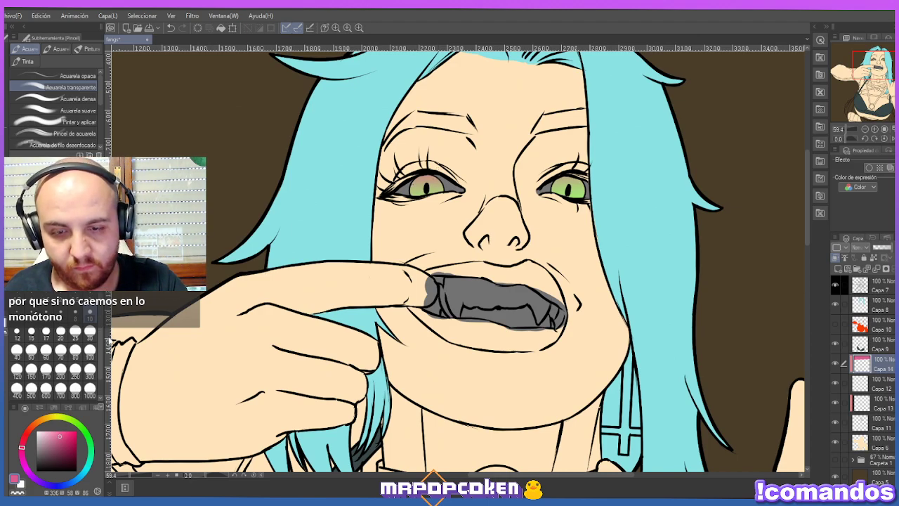
{"action": "key", "text": "b"}
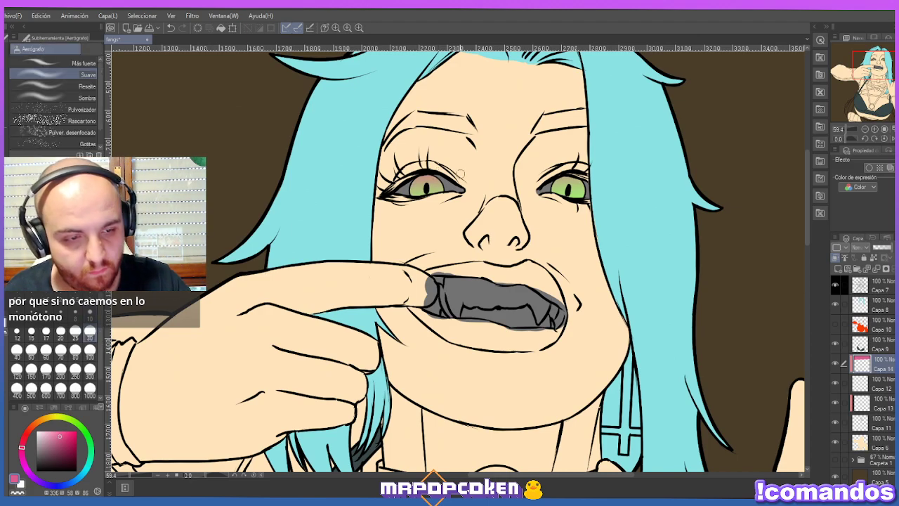
{"action": "mouse_move", "coordinate": [430, 171]}
{"action": "left_mouse_down"}
{"action": "mouse_move", "coordinate": [437, 176]}
{"action": "mouse_move", "coordinate": [420, 173]}
{"action": "mouse_move", "coordinate": [413, 197]}
{"action": "left_mouse_up"}
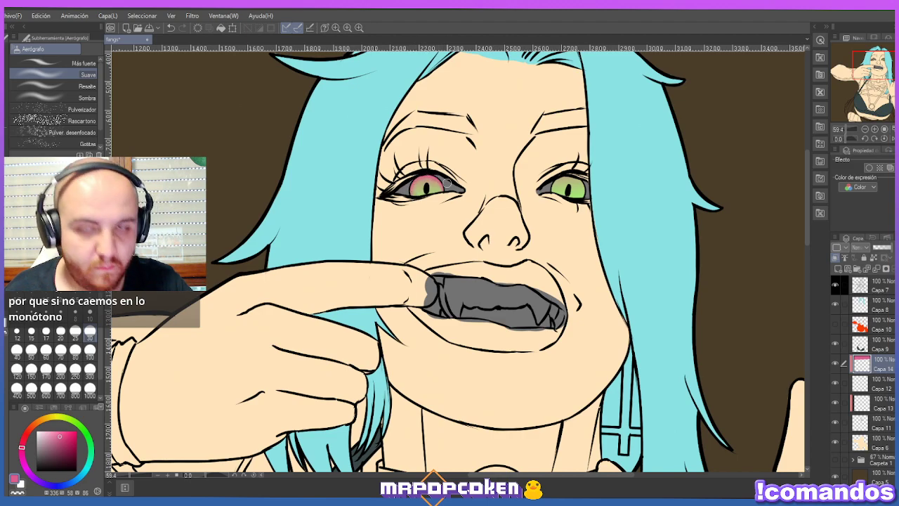
{"action": "mouse_move", "coordinate": [552, 188]}
{"action": "left_mouse_down"}
{"action": "mouse_move", "coordinate": [550, 195]}
{"action": "mouse_move", "coordinate": [568, 172]}
{"action": "mouse_move", "coordinate": [581, 193]}
{"action": "left_mouse_up"}
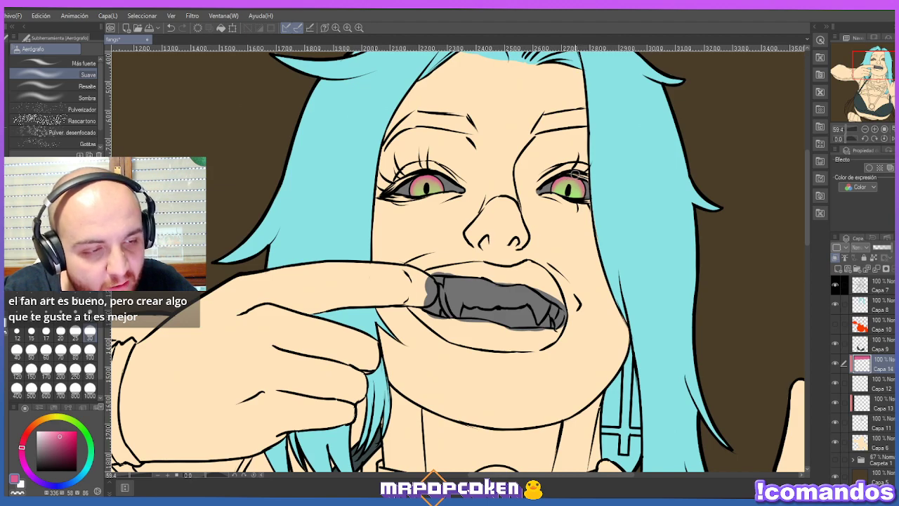
{"action": "left_click", "coordinate": [90, 353]}
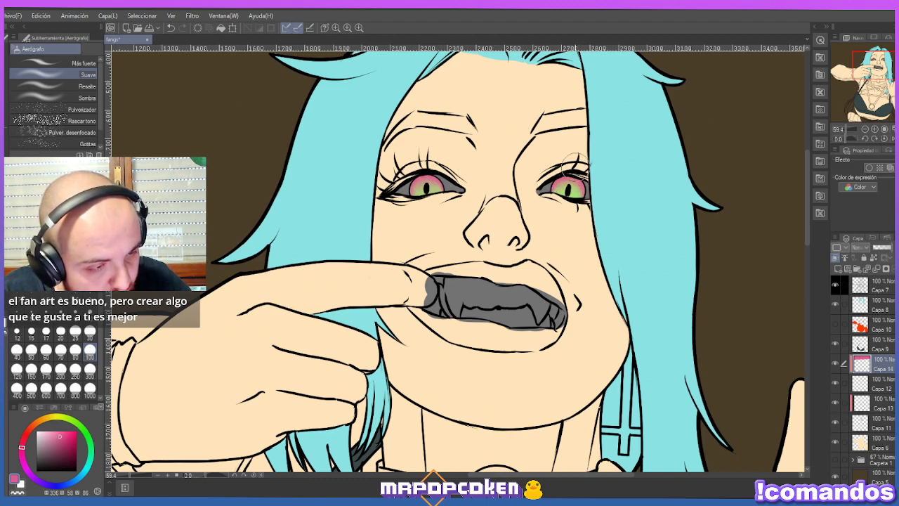
Try a white gradient over the grey eye and mouth areas on Capa 13, and undo it.
{"action": "scroll", "coordinate": [541, 124], "scroll_direction": "down", "scroll_amount": 2}
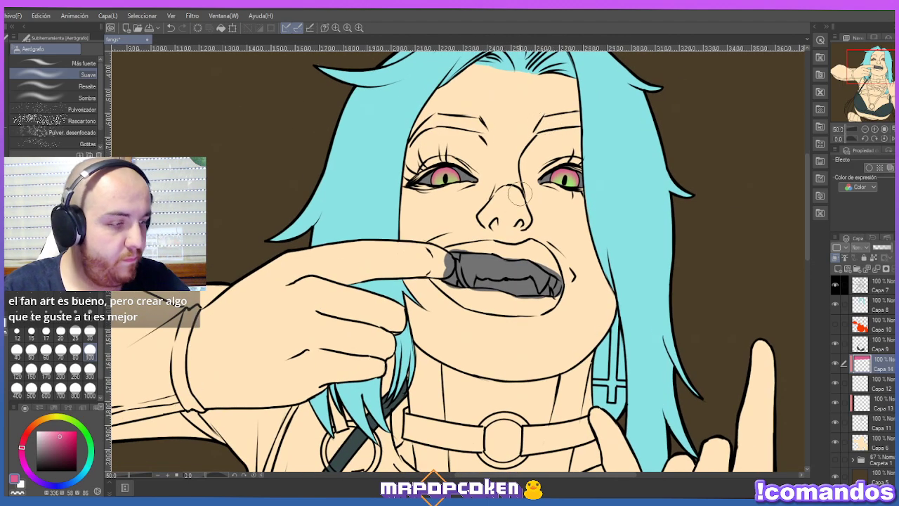
{"action": "left_click", "coordinate": [870, 385]}
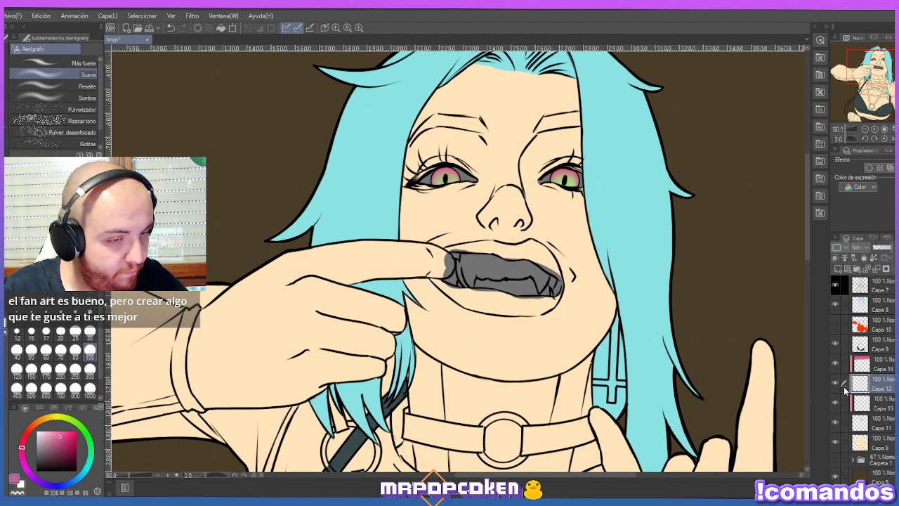
{"action": "left_click", "coordinate": [876, 406]}
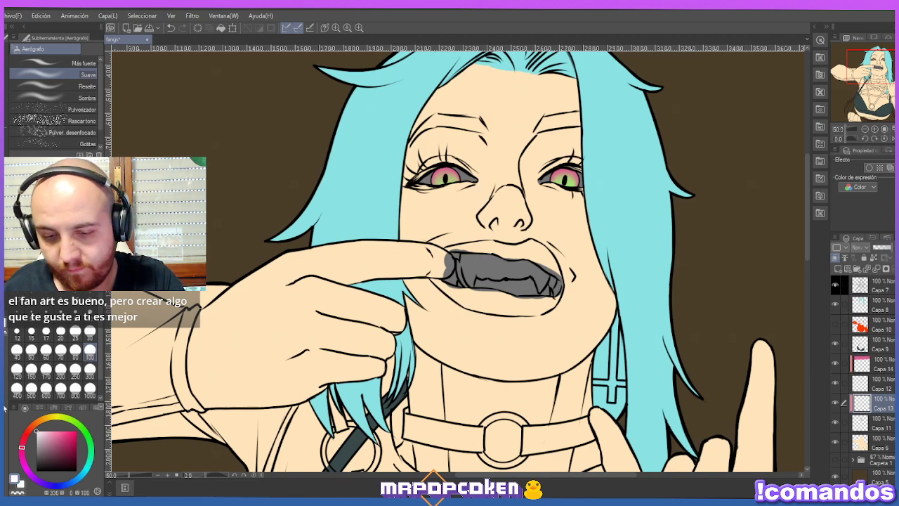
{"action": "left_click", "coordinate": [4, 408]}
{"action": "left_click_drag", "start_coordinate": [533, 232], "coordinate": [536, 162]}
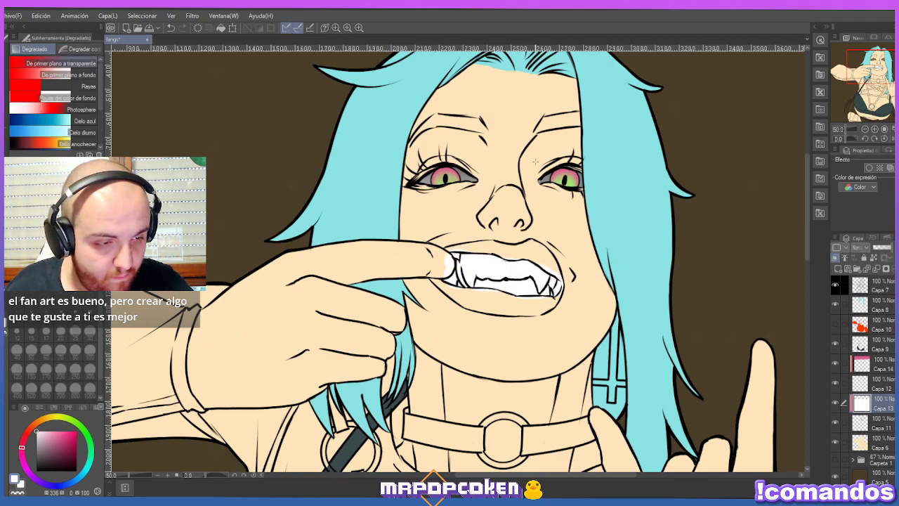
{"action": "key", "text": "ctrl+z"}
Airbrush the whites of both eyes on Capa 13 with Suave, going from white to a dark reddish brown at brush size 30.
{"action": "key", "text": "b"}
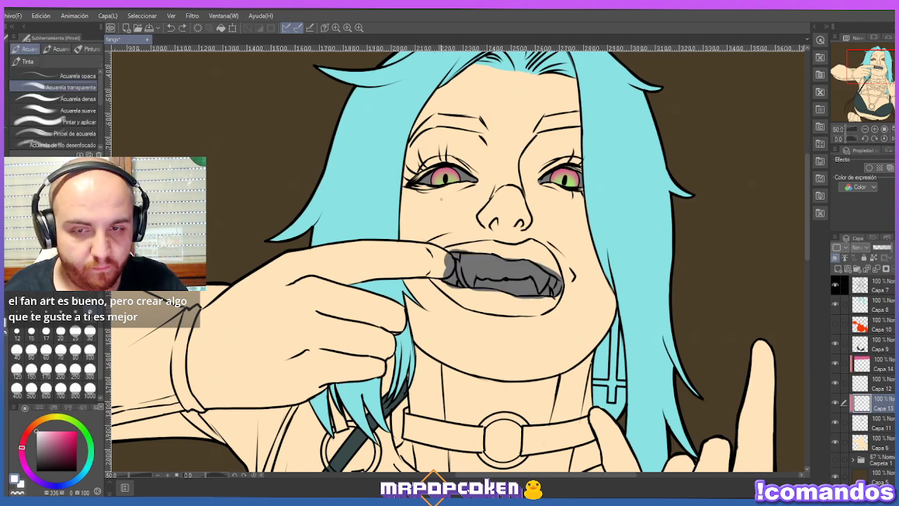
{"action": "key", "text": "b"}
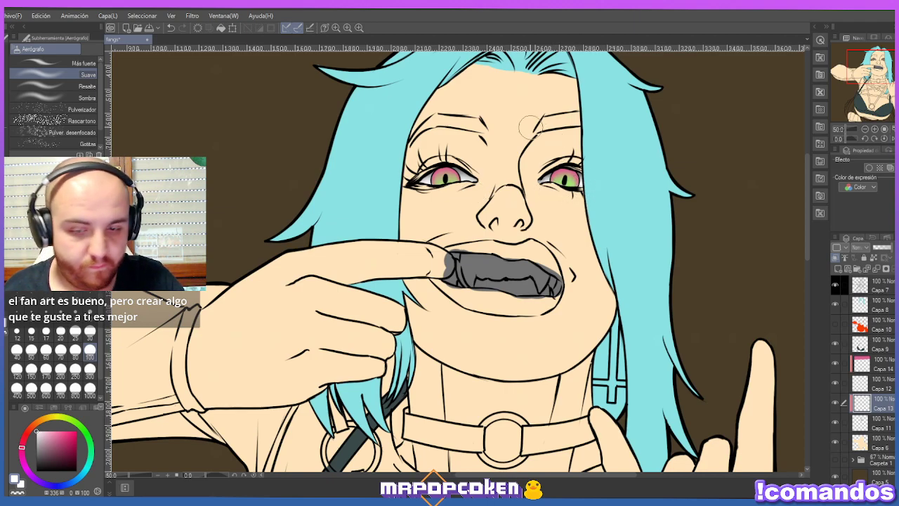
{"action": "left_click", "coordinate": [36, 424]}
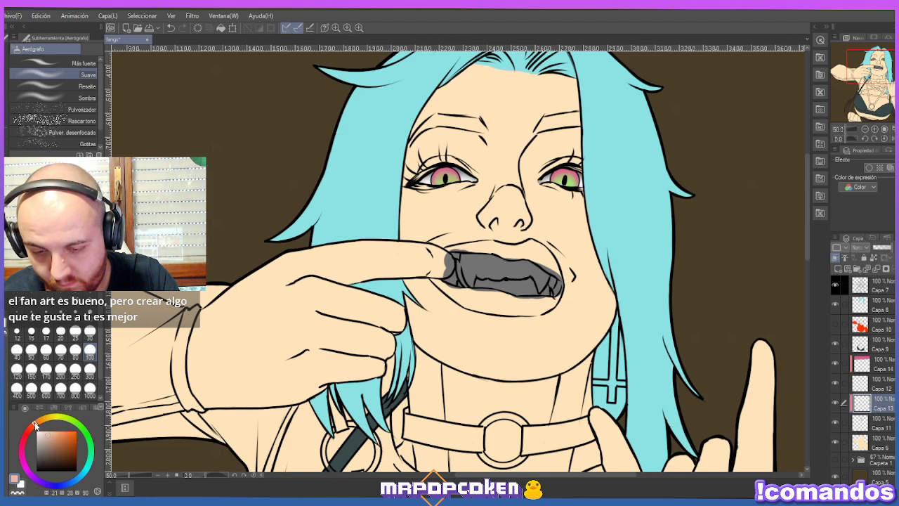
{"action": "left_click_drag", "start_coordinate": [46, 431], "coordinate": [59, 431]}
{"action": "left_click", "coordinate": [90, 330]}
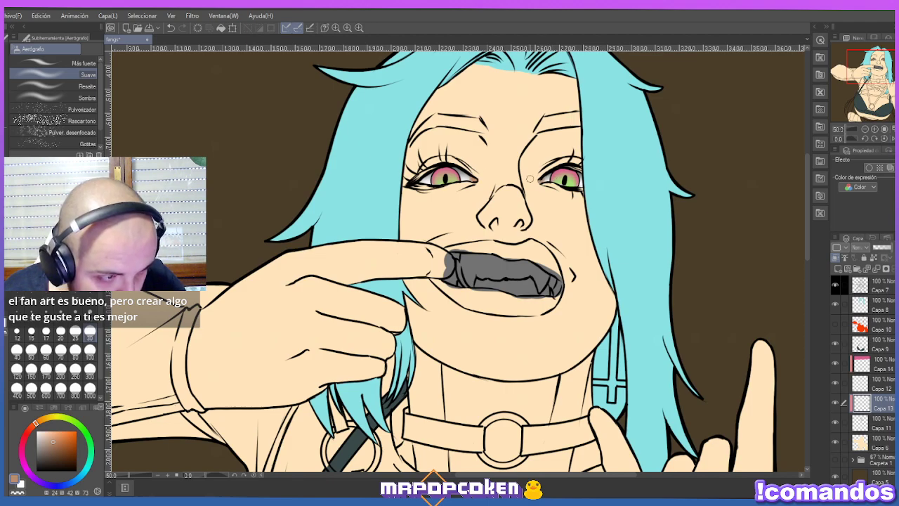
{"action": "mouse_move", "coordinate": [66, 439]}
{"action": "left_mouse_down"}
{"action": "mouse_move", "coordinate": [52, 449]}
{"action": "mouse_move", "coordinate": [29, 429]}
{"action": "left_mouse_up"}
{"action": "left_click", "coordinate": [62, 447]}
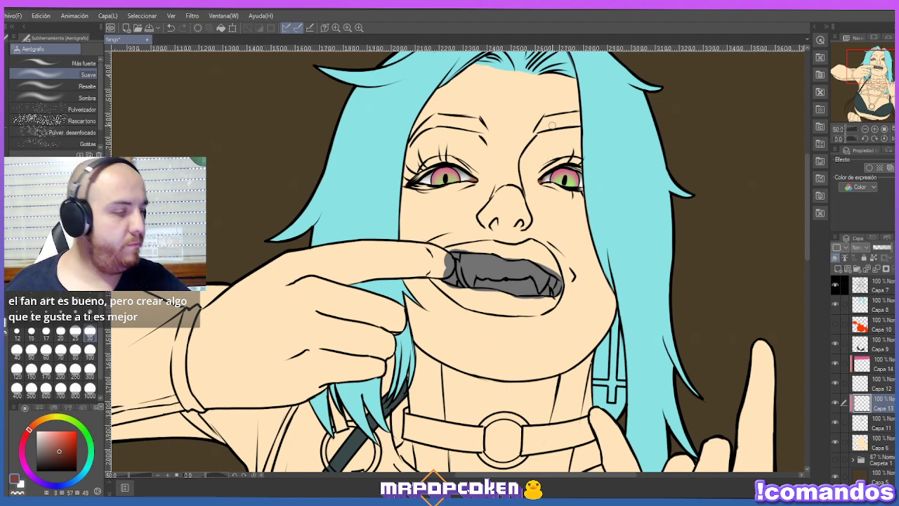
Erase a small patch of pink from the iris nearest the long hair lock on Capa 14 with the Más fuerte eraser.
{"action": "left_click", "coordinate": [884, 372]}
{"action": "left_click", "coordinate": [836, 364]}
{"action": "left_click", "coordinate": [836, 363]}
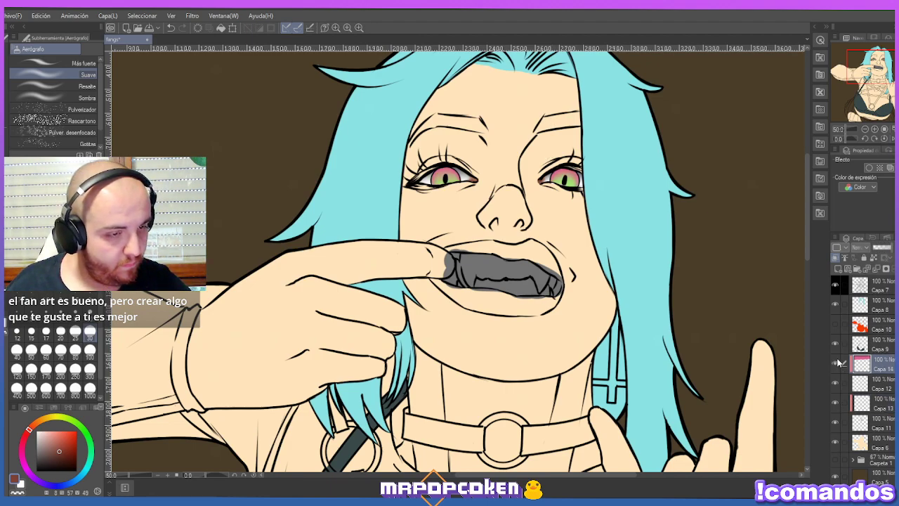
{"action": "key", "text": "e"}
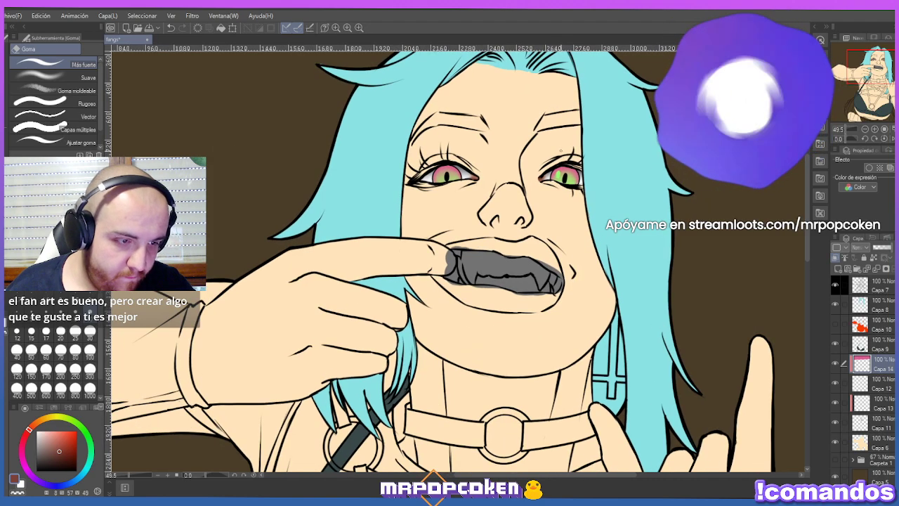
{"action": "scroll", "coordinate": [566, 146], "scroll_direction": "up", "scroll_amount": 1}
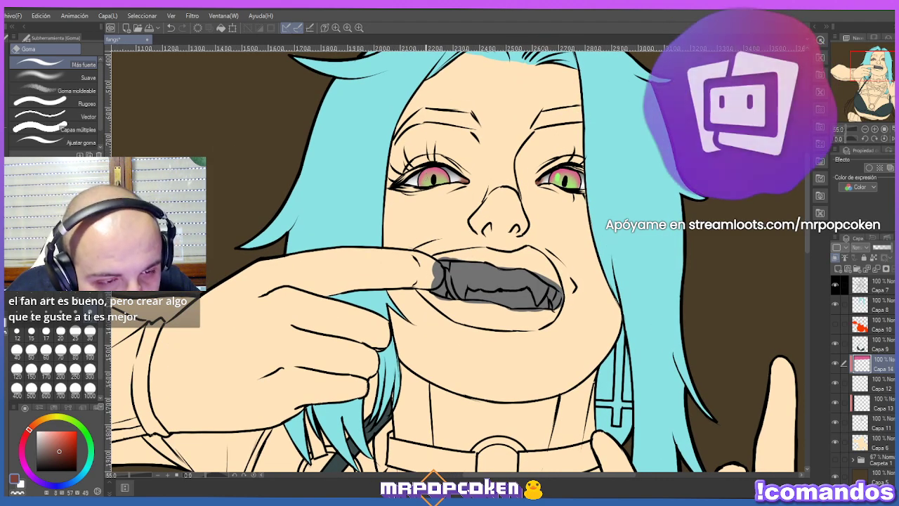
Hide Capa 14, sample the iris green for the Marcador on Capa 12, and show Capa 14 again.
{"action": "left_click", "coordinate": [882, 383]}
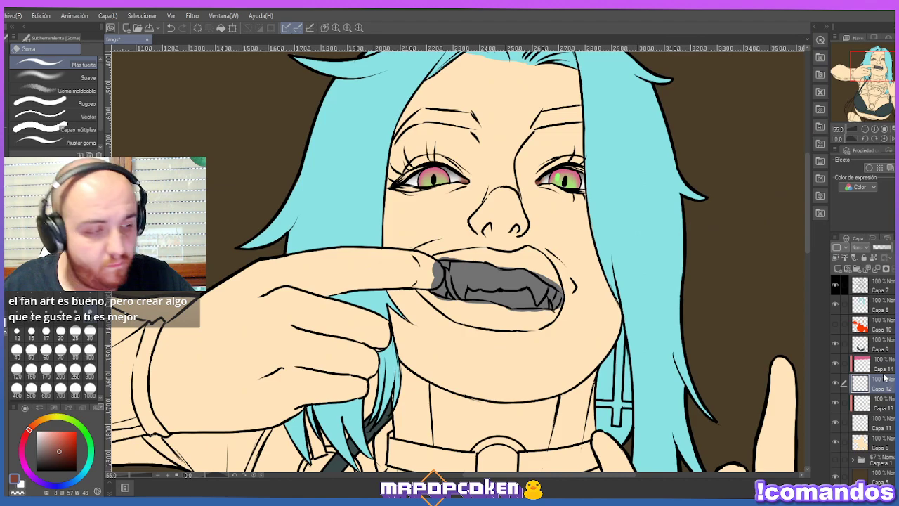
{"action": "left_click", "coordinate": [835, 364]}
{"action": "key", "text": "o"}
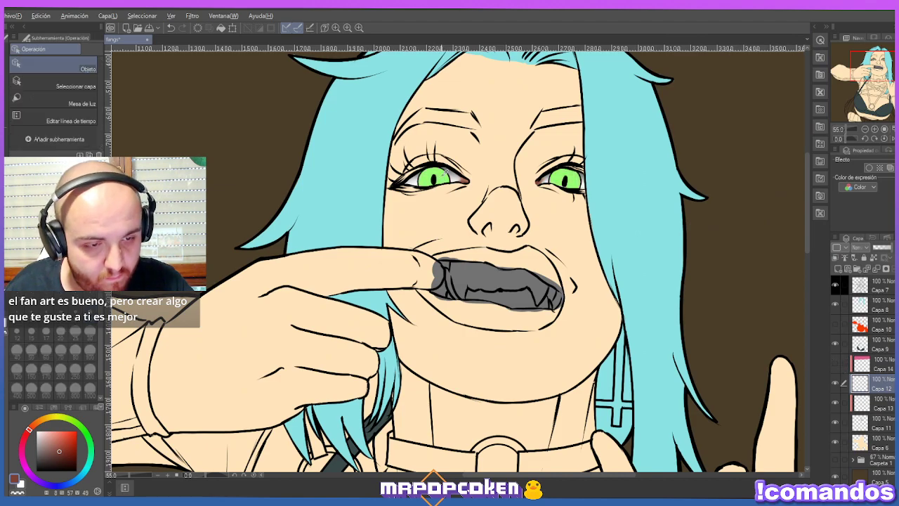
{"action": "left_click", "coordinate": [441, 171], "text": "alt"}
{"action": "key", "text": "p"}
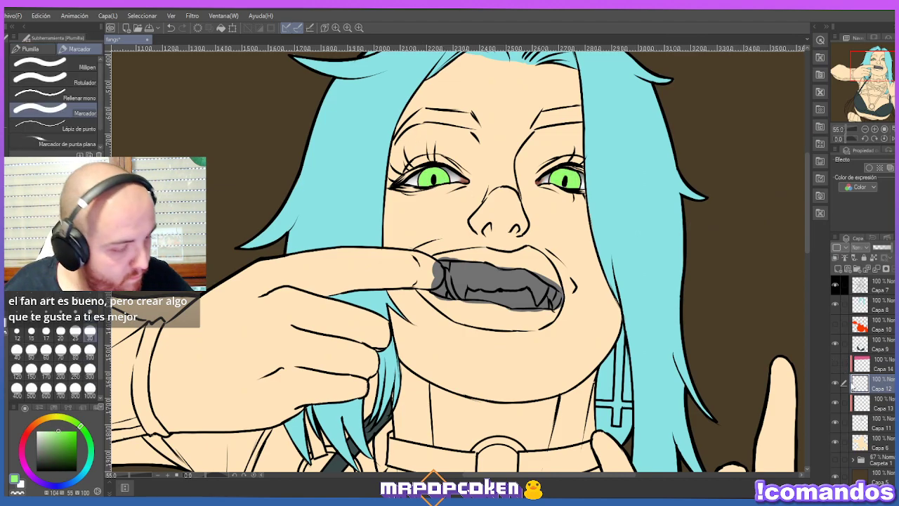
{"action": "left_click", "coordinate": [835, 364]}
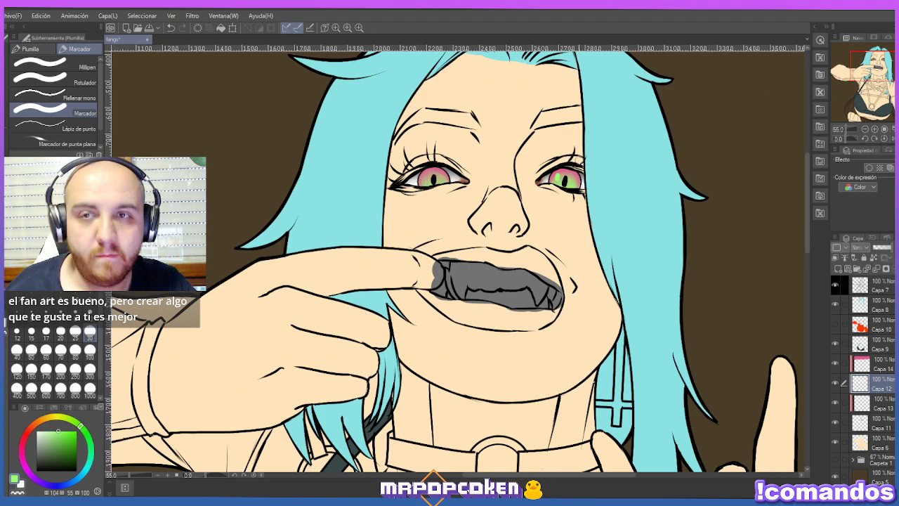
Compare the eyes with and without Capa 13, and erase a small patch of pink from the other iris on Capa 14.
{"action": "scroll", "coordinate": [581, 168], "scroll_direction": "up", "scroll_amount": 1}
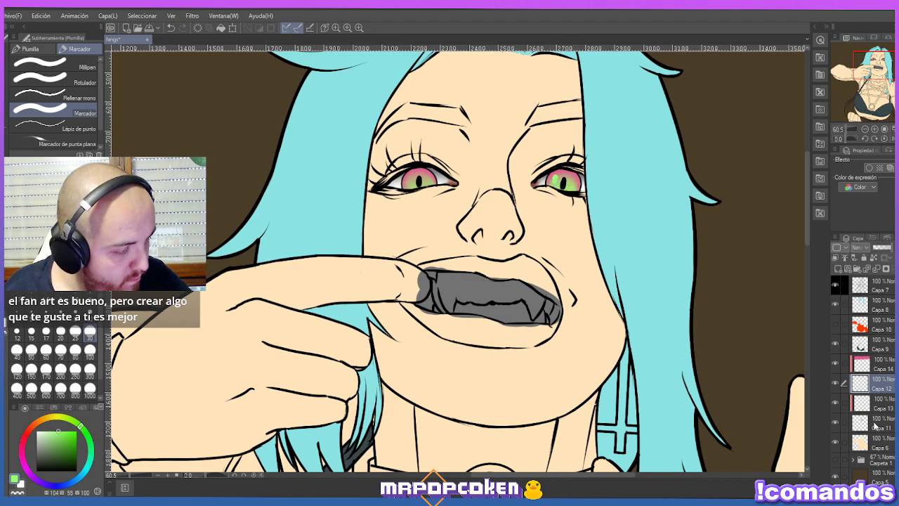
{"action": "left_click", "coordinate": [876, 426]}
{"action": "left_click", "coordinate": [834, 405]}
{"action": "left_click", "coordinate": [834, 405]}
{"action": "key", "text": "e"}
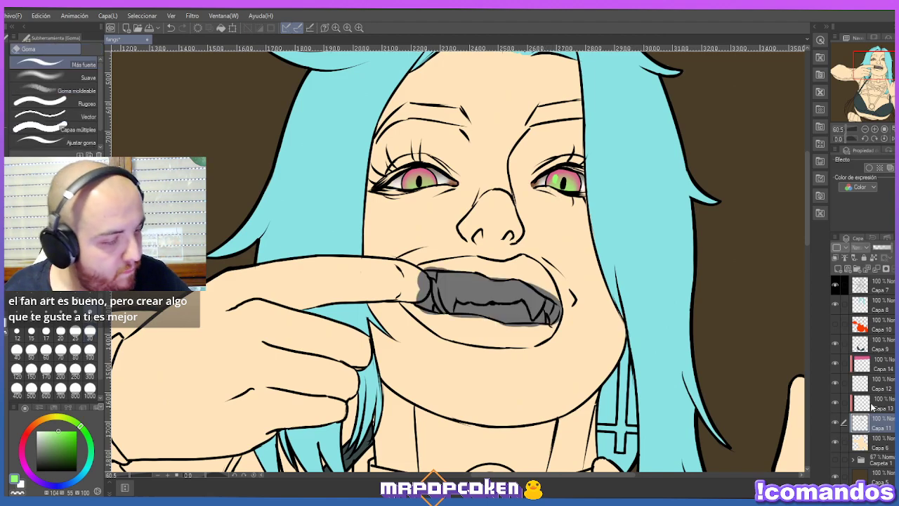
{"action": "left_click", "coordinate": [873, 406]}
{"action": "left_click", "coordinate": [863, 369]}
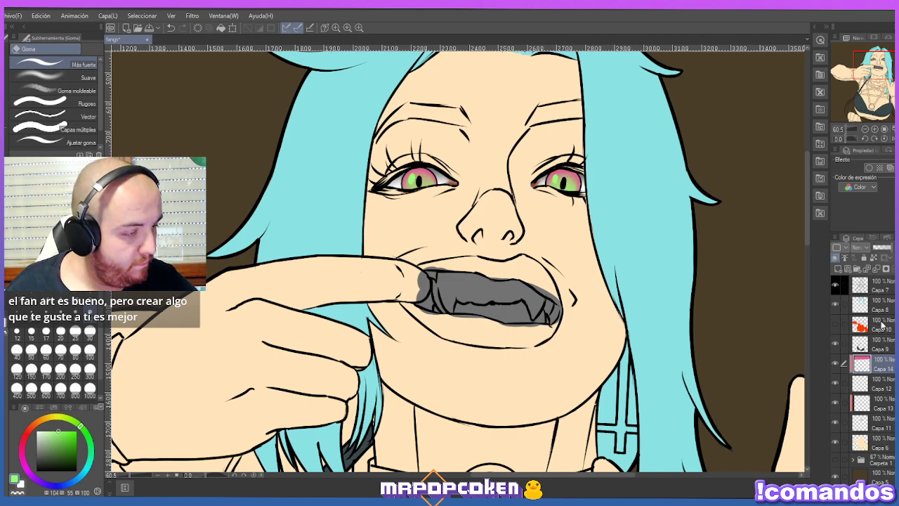
Add a layer above the line art, paint small white highlights on the irises with Acuarela transparente, and reselect Capa 14.
{"action": "left_click", "coordinate": [837, 269]}
{"action": "key", "text": "b"}
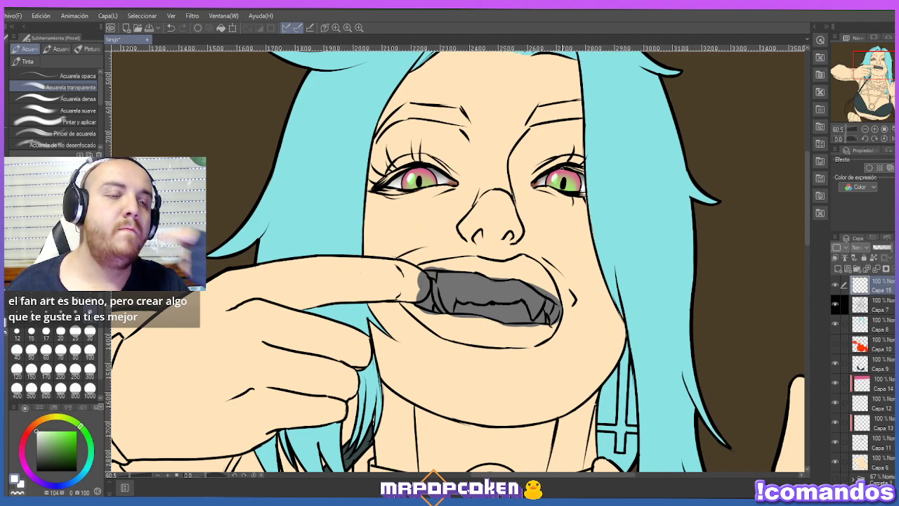
{"action": "left_click", "coordinate": [878, 388]}
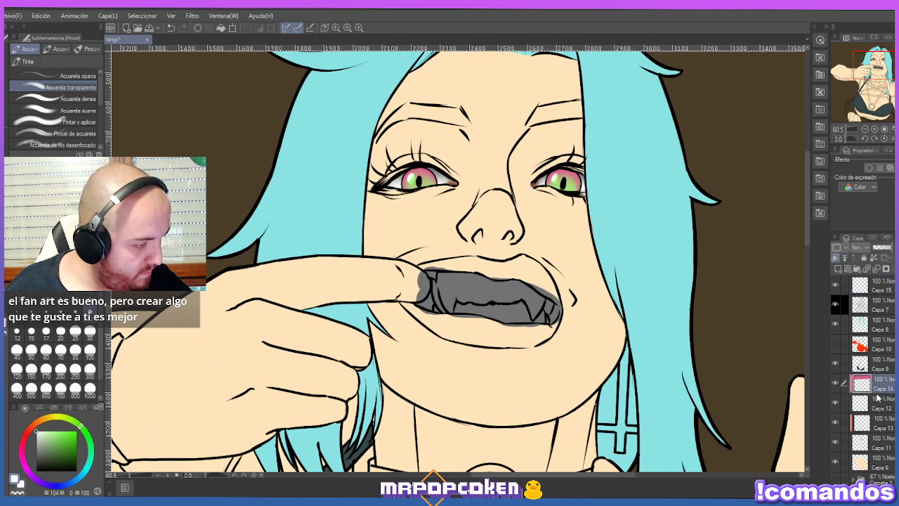
Add a clipped layer directly above Capa 14 and set its blending mode to Multiplicar.
{"action": "left_click", "coordinate": [875, 404]}
{"action": "left_click", "coordinate": [836, 259]}
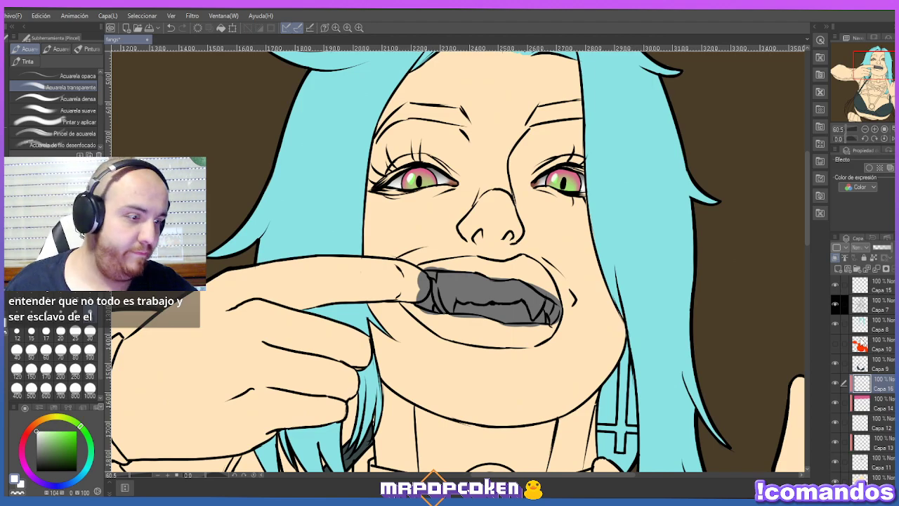
{"action": "left_click", "coordinate": [861, 247]}
{"action": "left_click", "coordinate": [871, 278]}
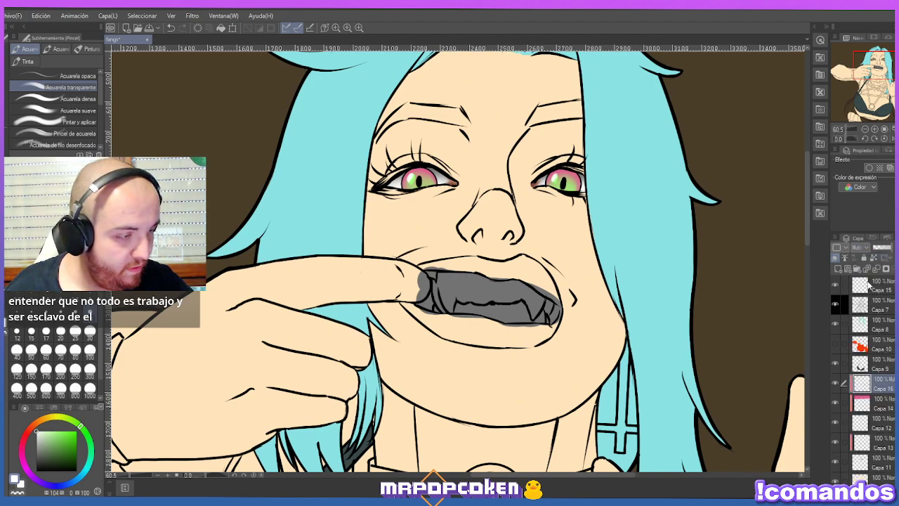
Shade the upper part of both irises on Capa 16 with dark pink using the Suave airbrush at sizes 30 and 100.
{"action": "key", "text": "b"}
{"action": "left_click", "coordinate": [29, 430]}
{"action": "left_click", "coordinate": [71, 443]}
{"action": "left_click", "coordinate": [22, 444]}
{"action": "left_click", "coordinate": [68, 442]}
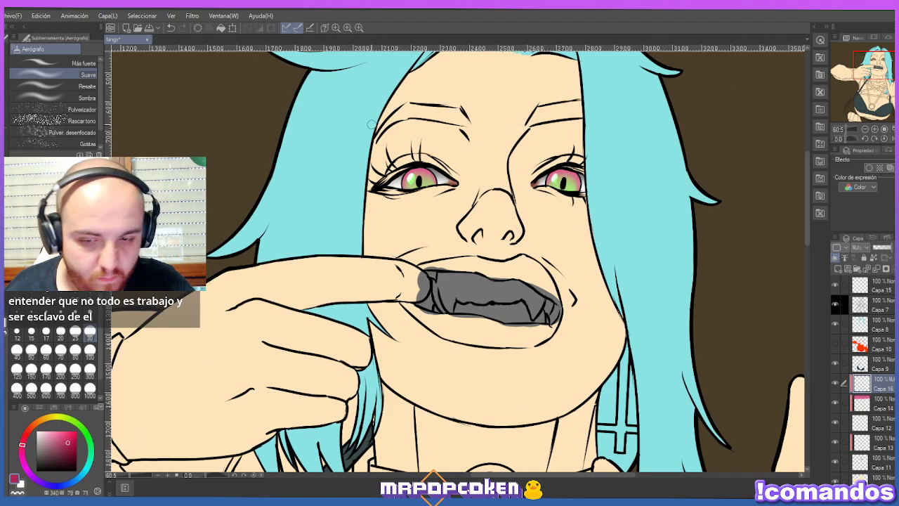
{"action": "left_click", "coordinate": [90, 349]}
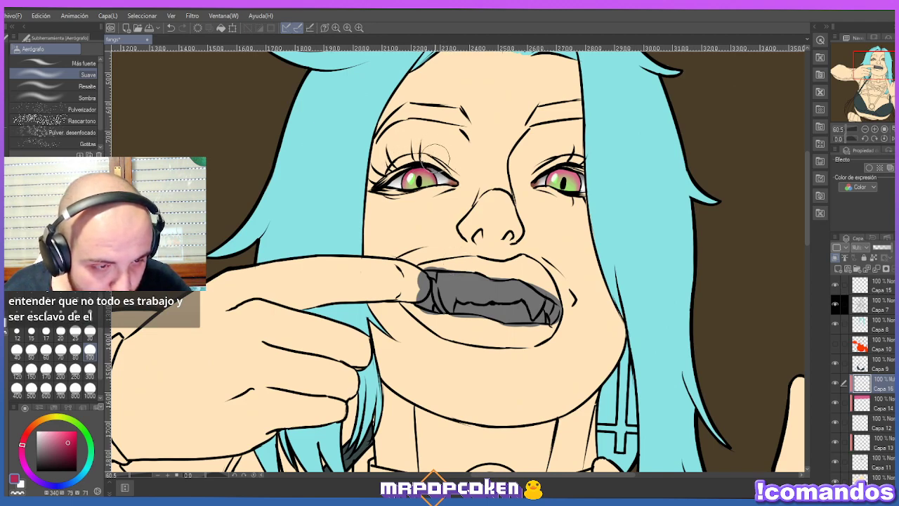
{"action": "left_click", "coordinate": [90, 331]}
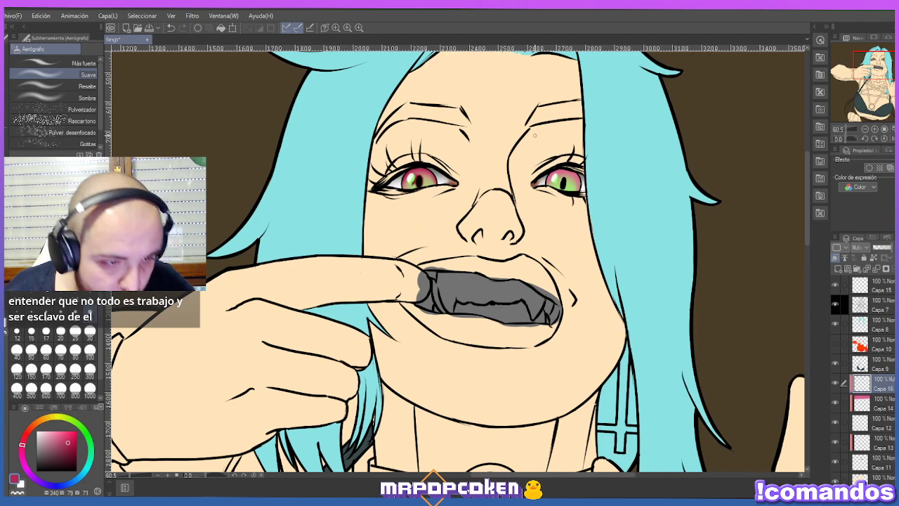
{"action": "left_click", "coordinate": [90, 349]}
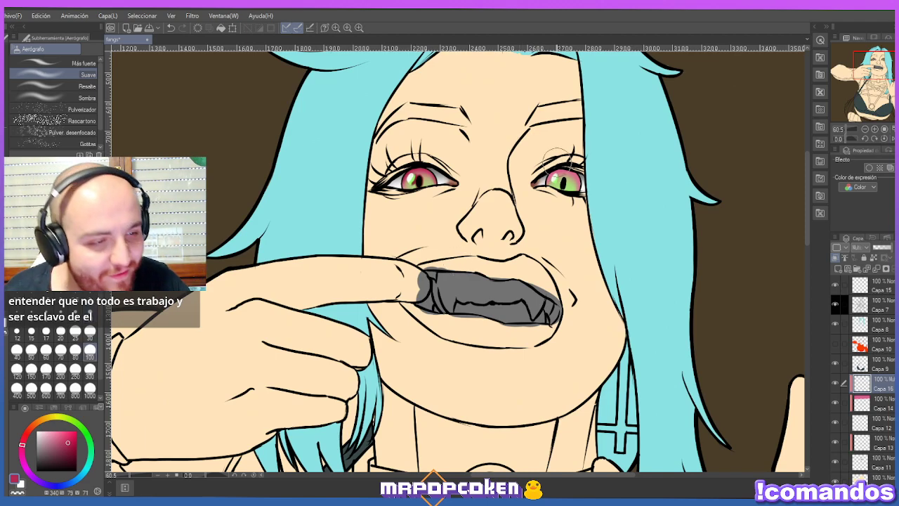
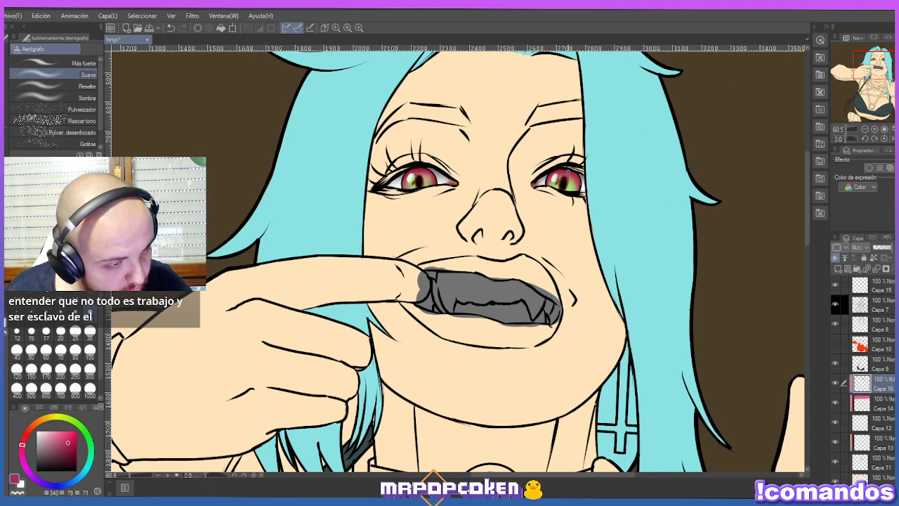
Switch to the Más fuerte eraser and examine the shaded irises up close and against the whole face.
{"action": "scroll", "coordinate": [568, 170], "scroll_direction": "down", "scroll_amount": 3}
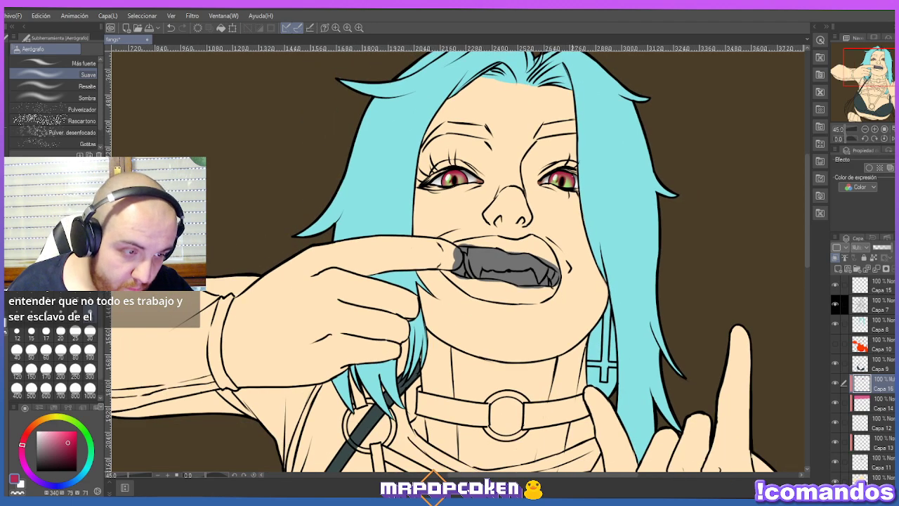
{"action": "scroll", "coordinate": [570, 178], "scroll_direction": "up", "scroll_amount": 1}
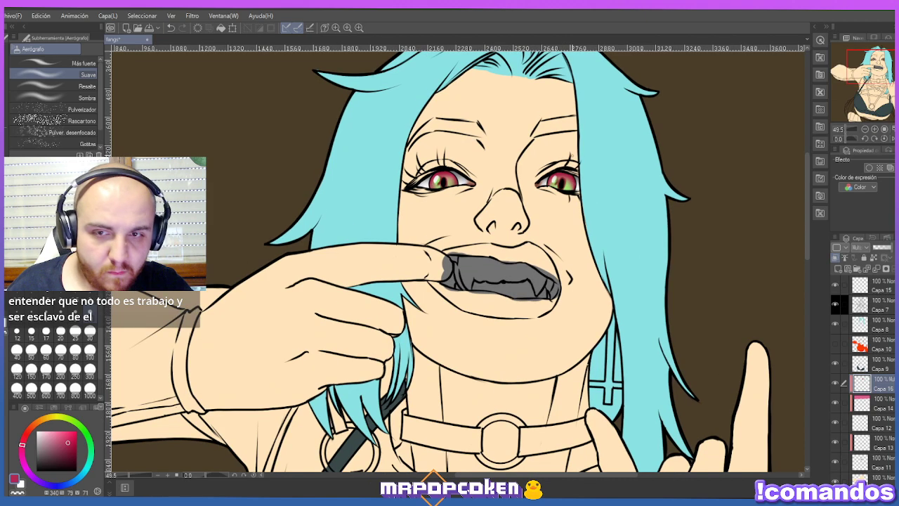
{"action": "key", "text": "e"}
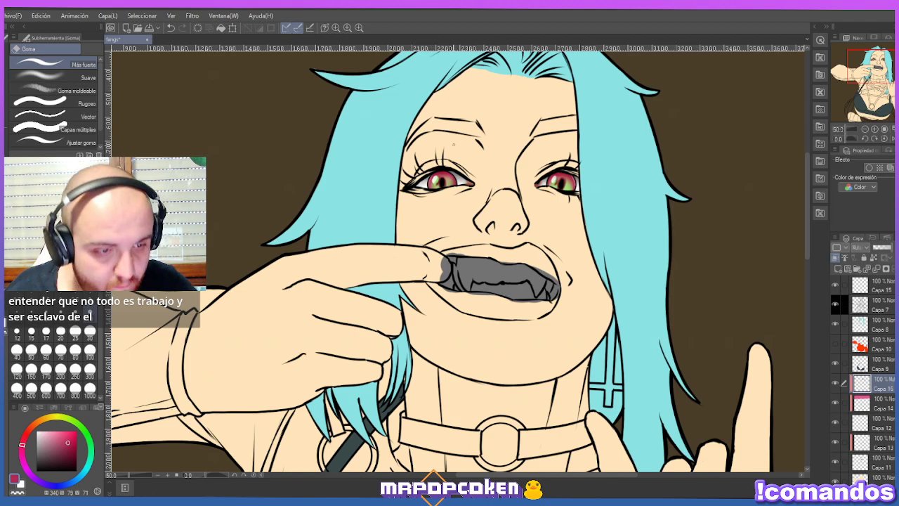
{"action": "scroll", "coordinate": [443, 155], "scroll_direction": "up", "scroll_amount": 1}
{"action": "scroll", "coordinate": [424, 185], "scroll_direction": "up", "scroll_amount": 1}
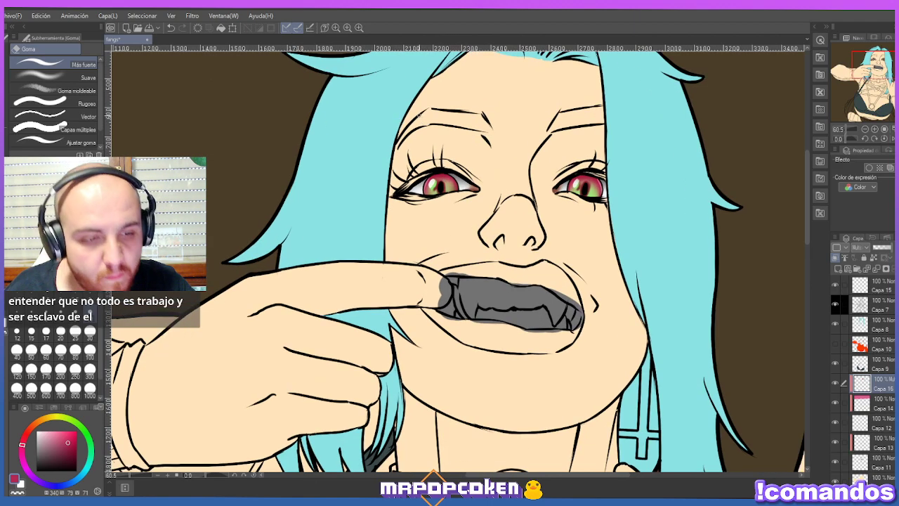
{"action": "scroll", "coordinate": [430, 196], "scroll_direction": "down", "scroll_amount": 2}
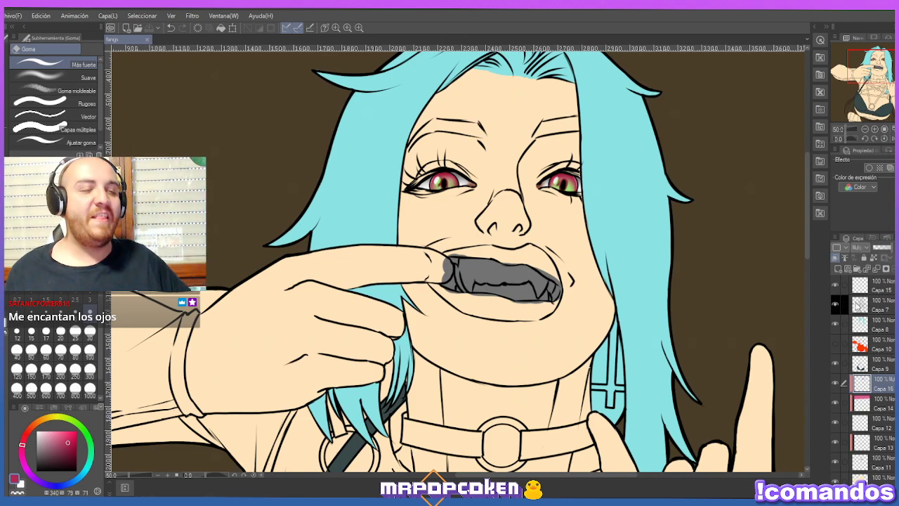
Add a layer above Capa 7 and paint pale yellow accents inside both pupils with Acuarela transparente.
{"action": "left_click", "coordinate": [878, 305]}
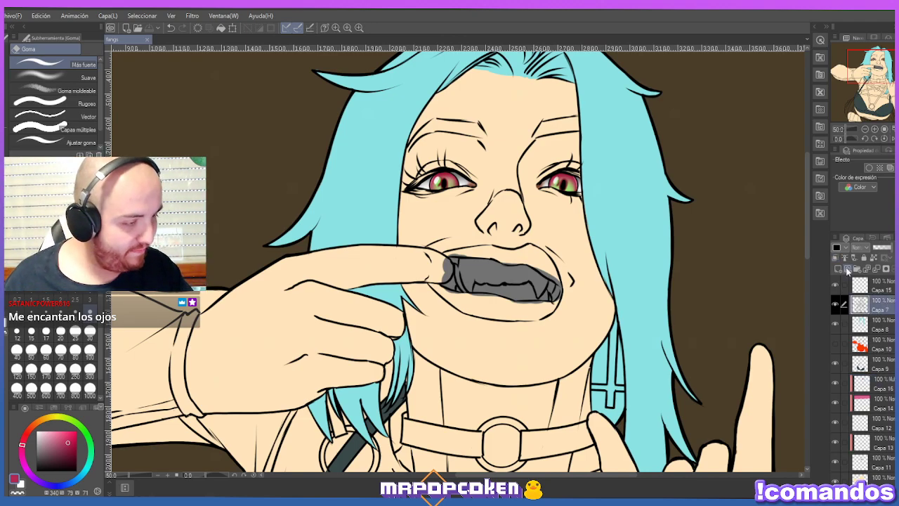
{"action": "left_click", "coordinate": [839, 269]}
{"action": "scroll", "coordinate": [494, 156], "scroll_direction": "up", "scroll_amount": 2}
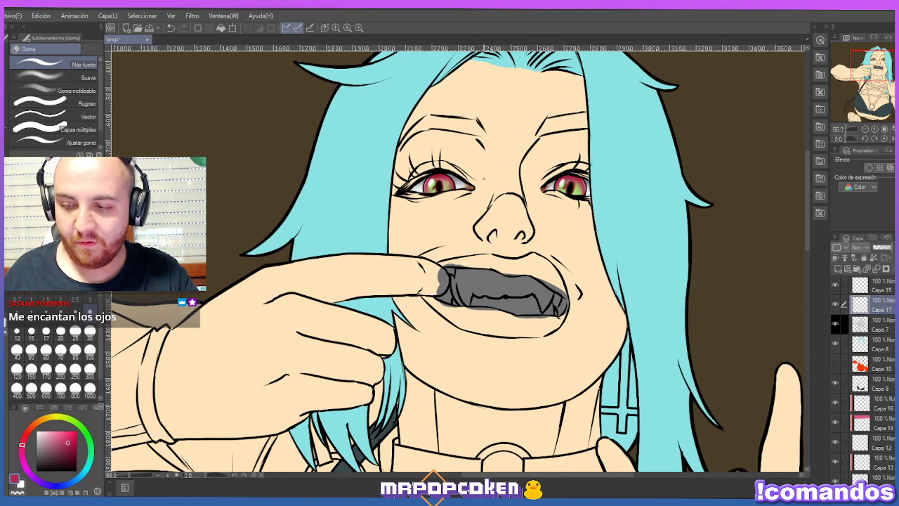
{"action": "key", "text": "b"}
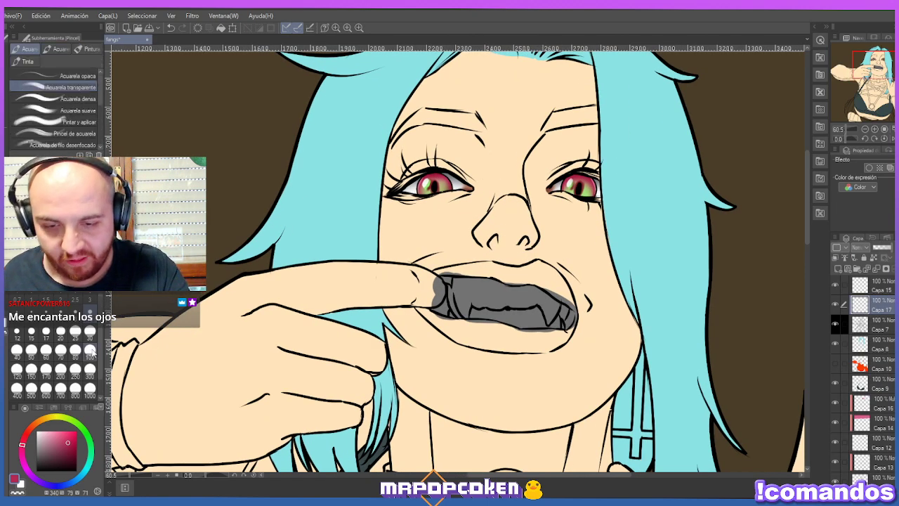
{"action": "left_click", "coordinate": [52, 420]}
{"action": "left_click", "coordinate": [59, 431]}
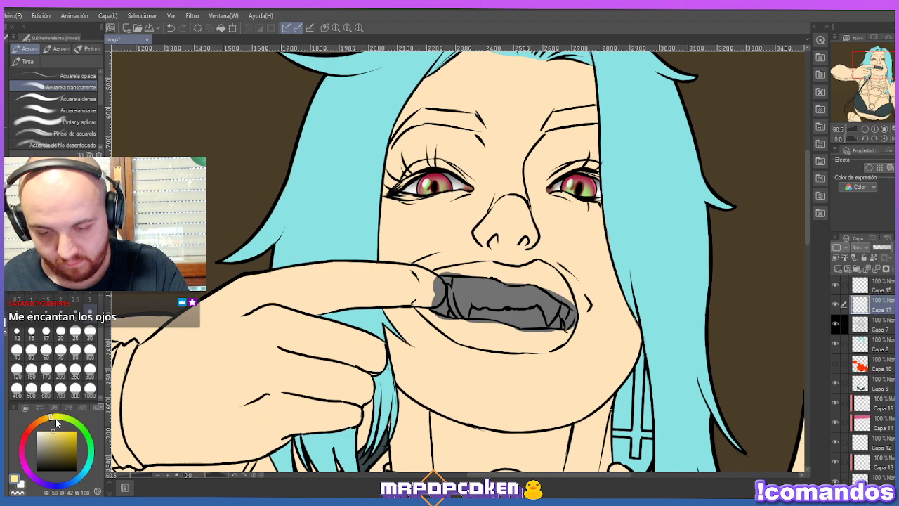
{"action": "scroll", "coordinate": [497, 176], "scroll_direction": "up", "scroll_amount": 4}
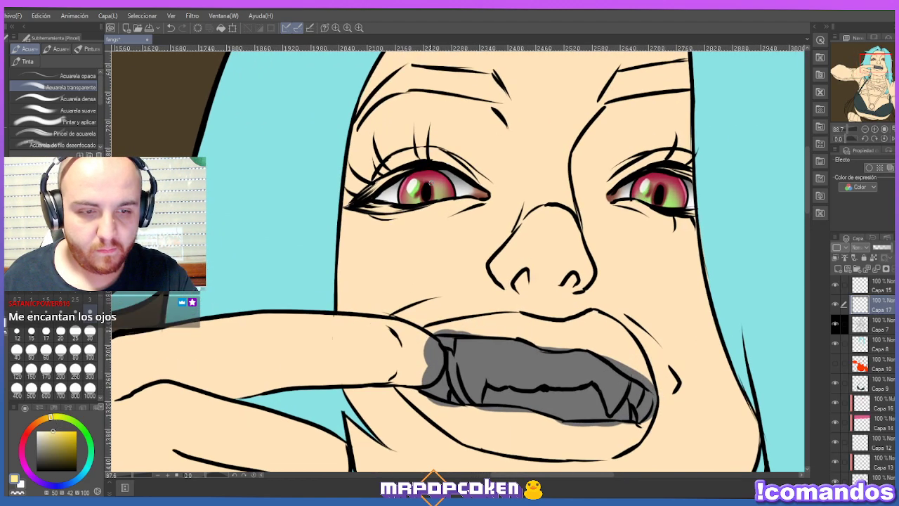
{"action": "scroll", "coordinate": [431, 185], "scroll_direction": "up", "scroll_amount": 1}
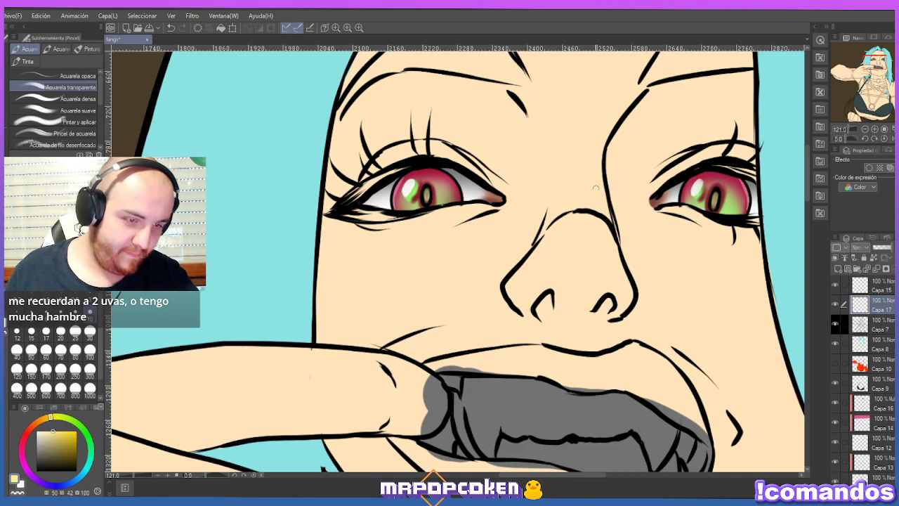
{"action": "scroll", "coordinate": [570, 205], "scroll_direction": "down", "scroll_amount": 3}
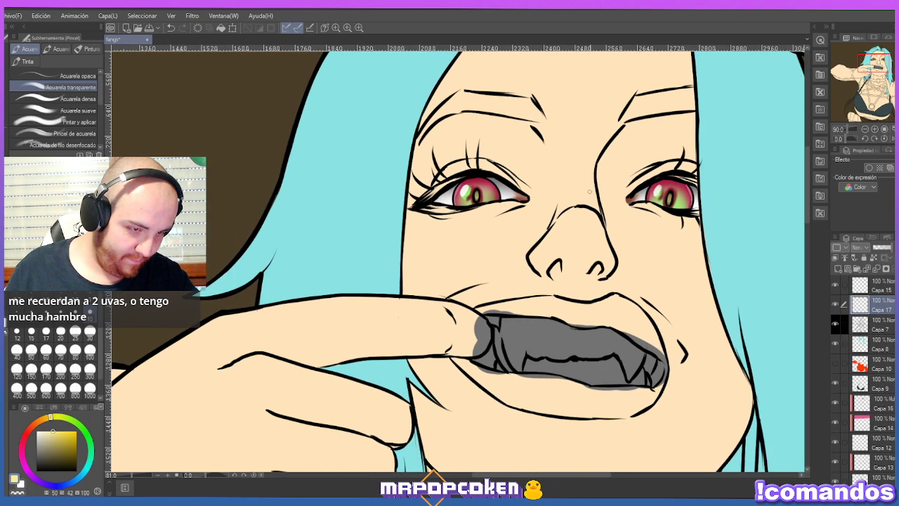
{"action": "scroll", "coordinate": [555, 204], "scroll_direction": "down", "scroll_amount": 2}
{"action": "scroll", "coordinate": [664, 187], "scroll_direction": "up", "scroll_amount": 2}
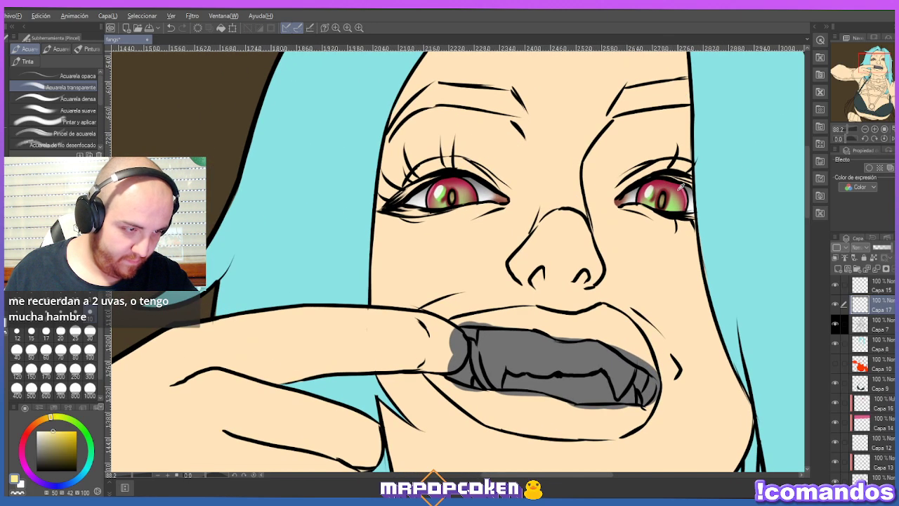
Sample the iris crimson and tint the inside of both pupils on Capa 17.
{"action": "left_click", "coordinate": [676, 184], "text": "alt"}
{"action": "scroll", "coordinate": [664, 190], "scroll_direction": "up", "scroll_amount": 1}
{"action": "scroll", "coordinate": [664, 199], "scroll_direction": "up", "scroll_amount": 1}
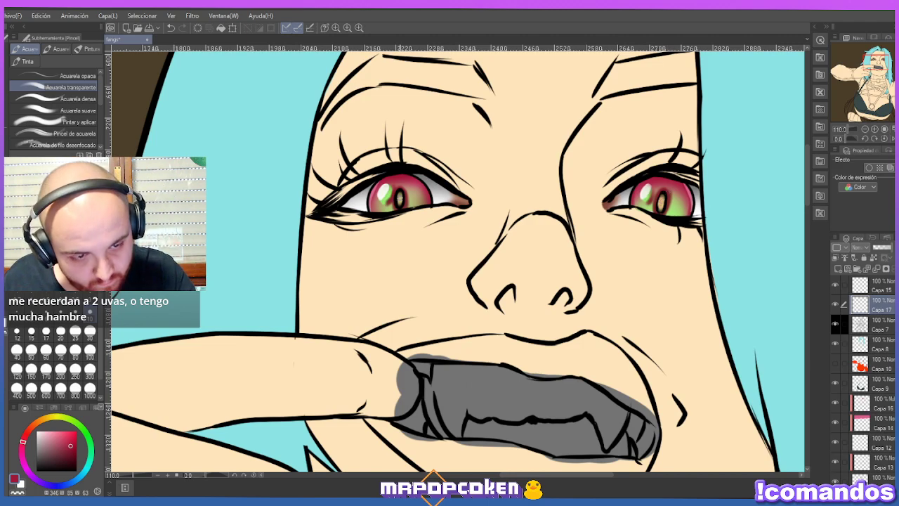
{"action": "scroll", "coordinate": [401, 189], "scroll_direction": "down", "scroll_amount": 5}
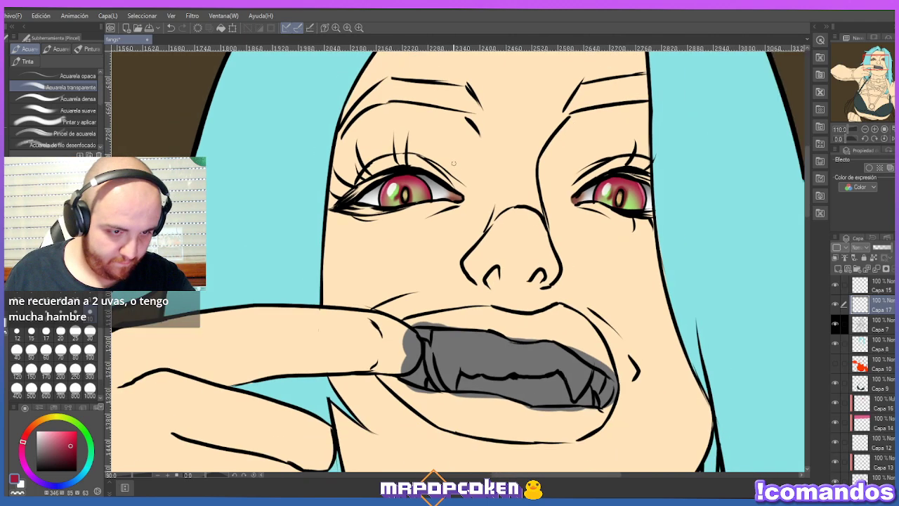
{"action": "scroll", "coordinate": [468, 157], "scroll_direction": "down", "scroll_amount": 1}
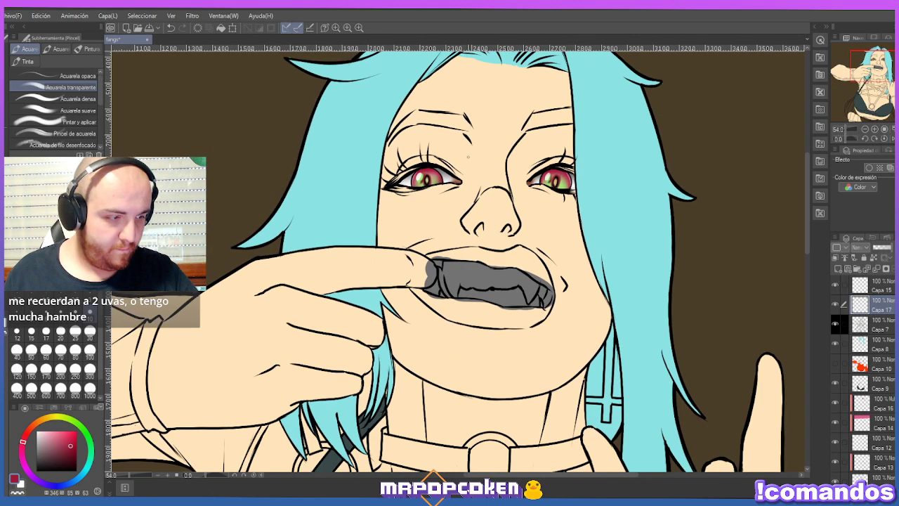
Add another clipped layer above Capa 16 and set its blending mode to Multiplicar.
{"action": "left_click", "coordinate": [881, 421]}
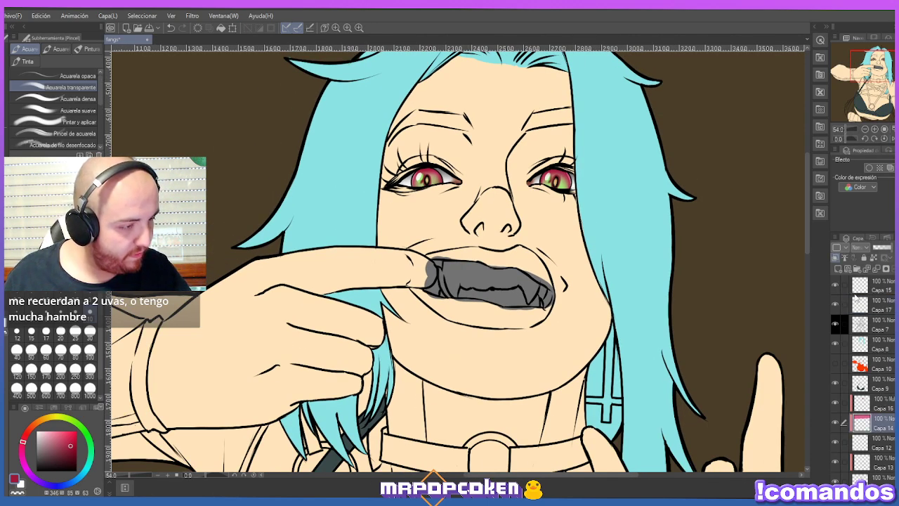
{"action": "left_click", "coordinate": [878, 411]}
{"action": "key", "text": "ctrl+shift+n"}
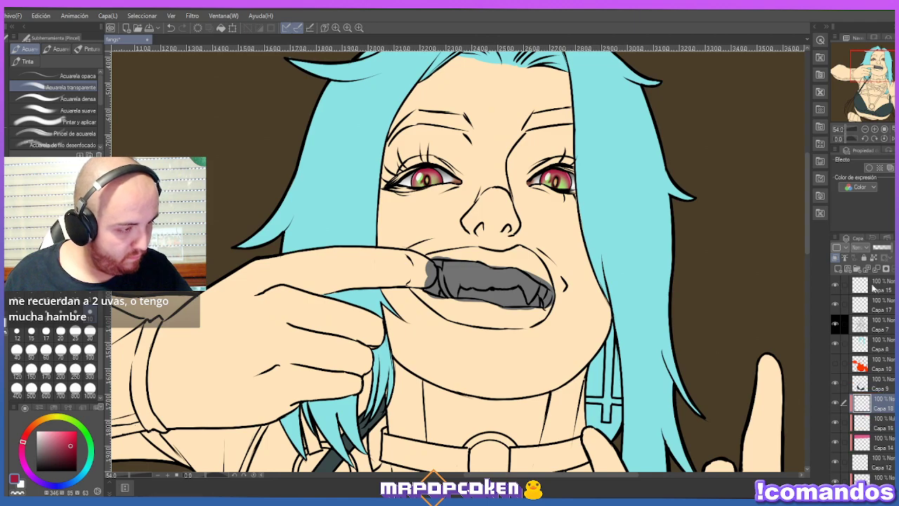
{"action": "left_click", "coordinate": [865, 248]}
{"action": "left_click", "coordinate": [868, 276]}
Darken the upper part of both eyes on Capa 18 with dark crimson using the Suave airbrush at size 100.
{"action": "key", "text": "b"}
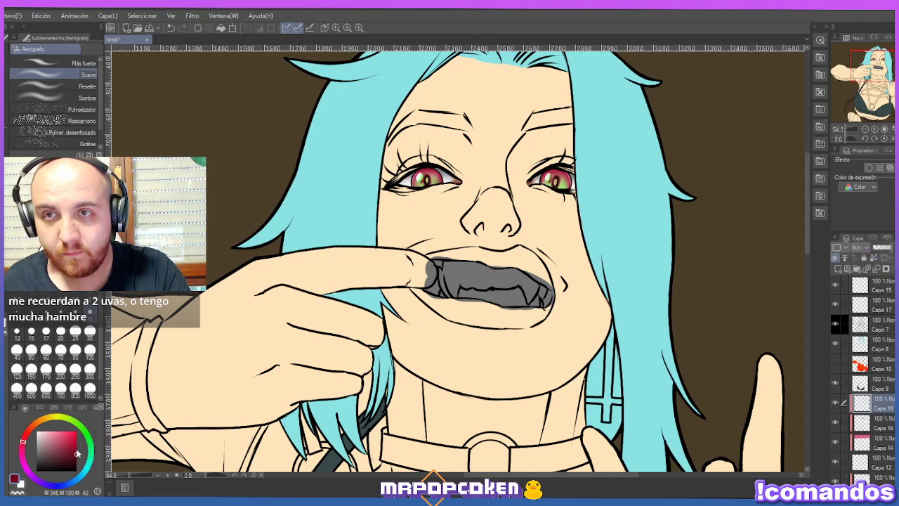
{"action": "key", "text": "b"}
{"action": "key", "text": "b"}
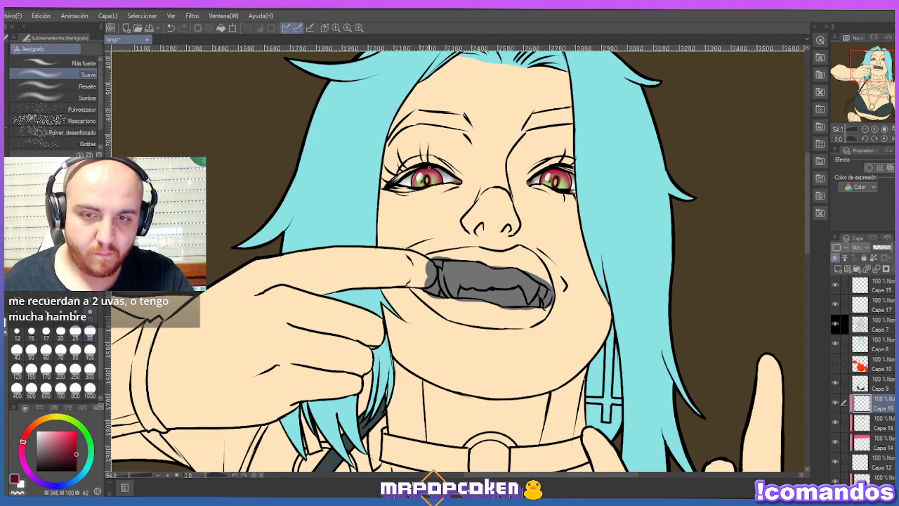
{"action": "scroll", "coordinate": [428, 165], "scroll_direction": "up", "scroll_amount": 2}
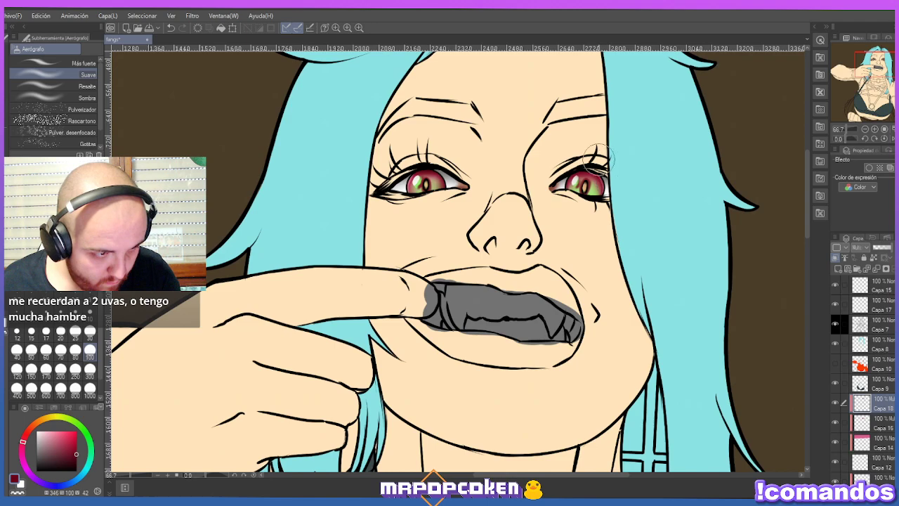
{"action": "scroll", "coordinate": [523, 159], "scroll_direction": "down", "scroll_amount": 1}
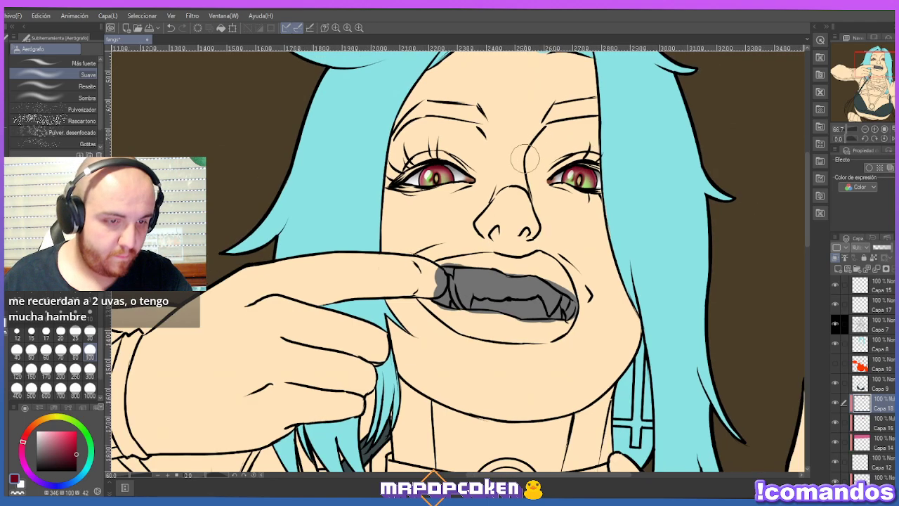
{"action": "scroll", "coordinate": [524, 161], "scroll_direction": "down", "scroll_amount": 6}
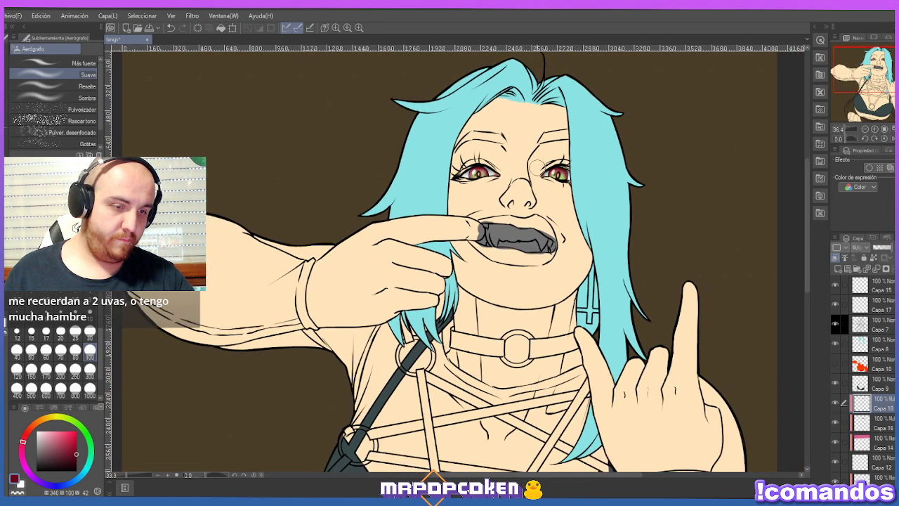
{"action": "scroll", "coordinate": [538, 166], "scroll_direction": "down", "scroll_amount": 1}
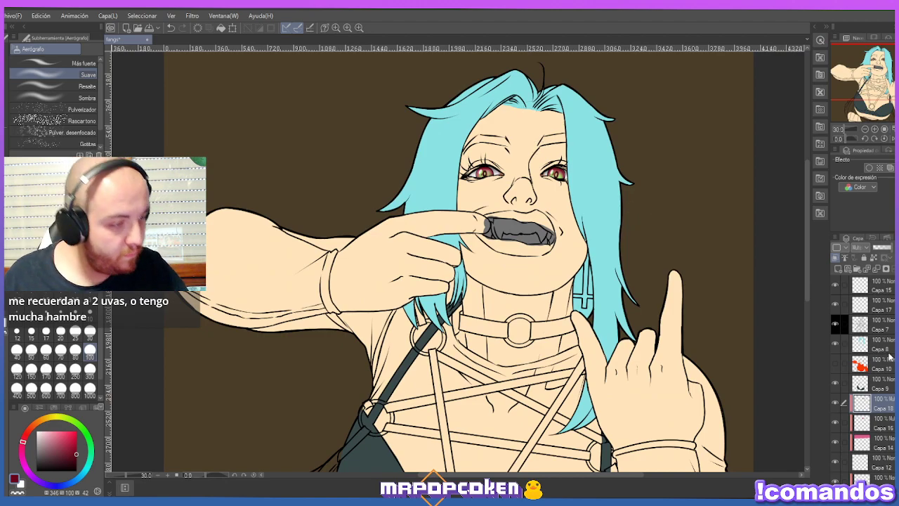
Set Capa 17 to the Luz fuerte blending mode with 41% opacity.
{"action": "left_click", "coordinate": [891, 309]}
{"action": "left_click_drag", "start_coordinate": [893, 253], "coordinate": [885, 254]}
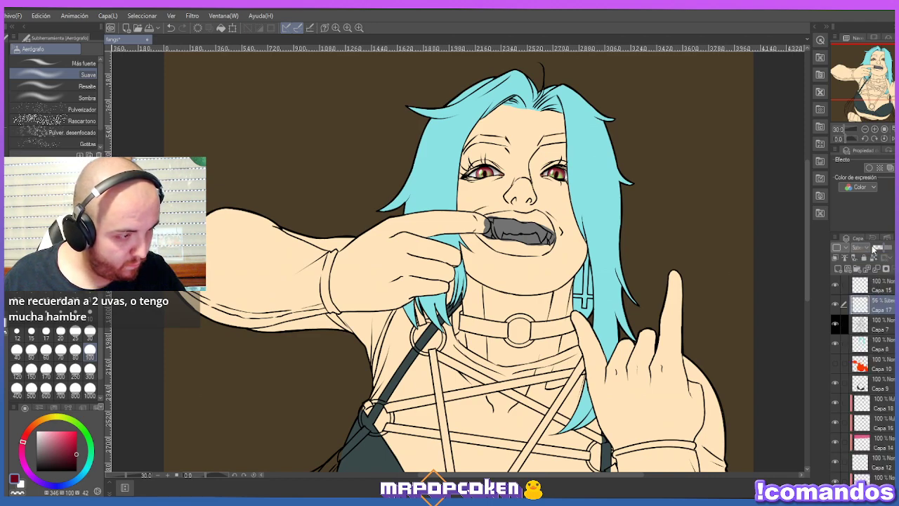
{"action": "left_click", "coordinate": [875, 252]}
{"action": "left_click", "coordinate": [869, 371]}
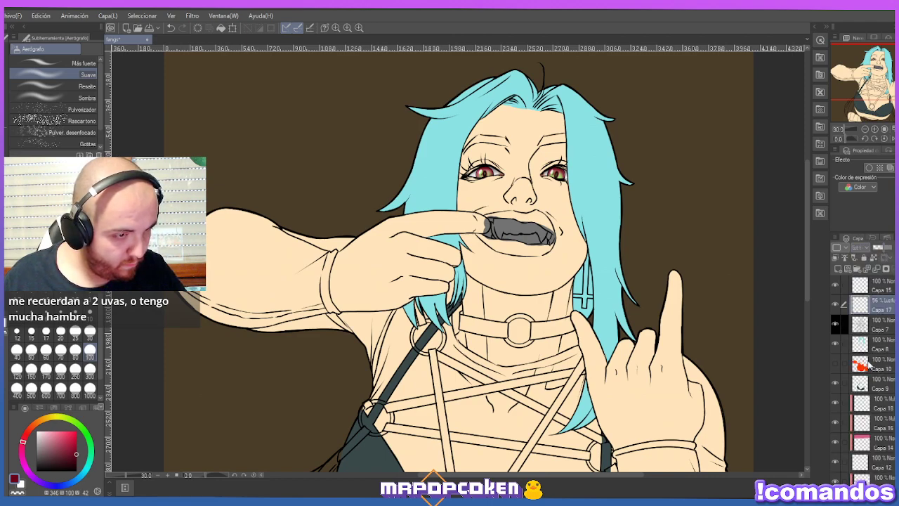
{"action": "scroll", "coordinate": [599, 198], "scroll_direction": "down", "scroll_amount": 3}
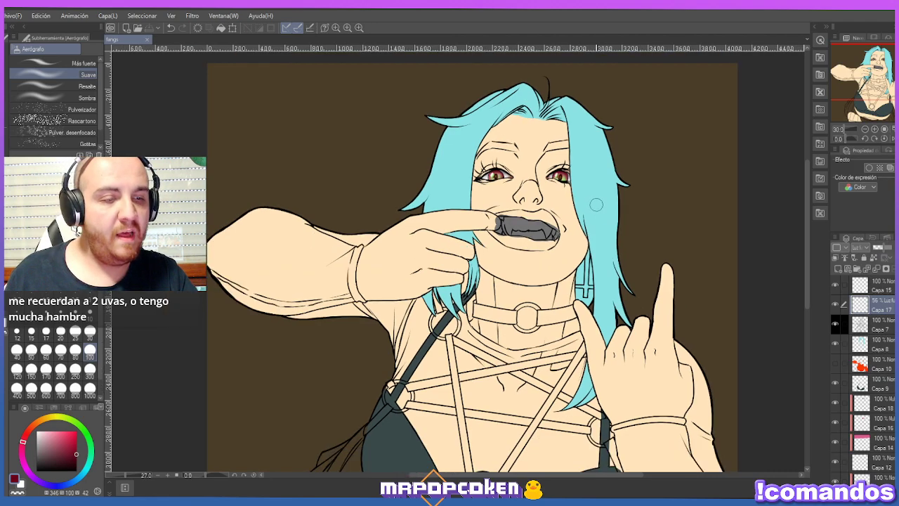
{"action": "scroll", "coordinate": [579, 180], "scroll_direction": "down", "scroll_amount": 1}
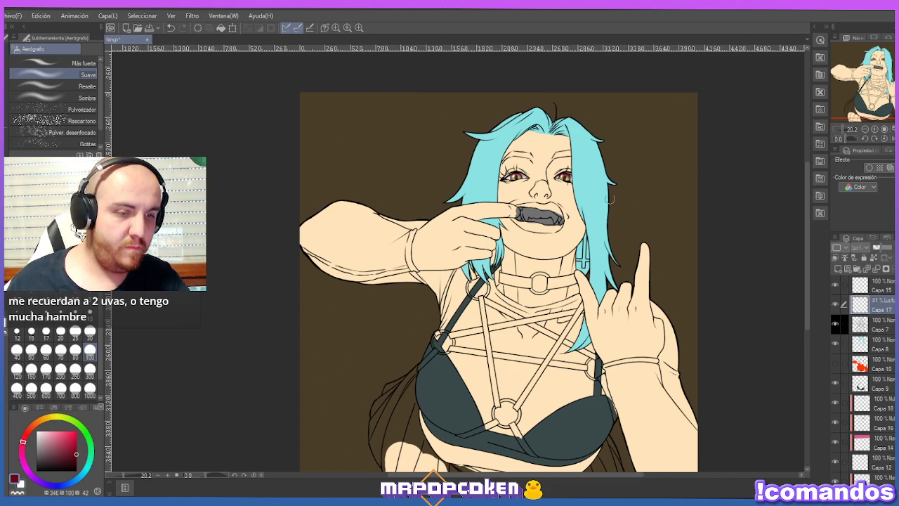
Paint both eyebrows in muted brown (hue 18, saturation 37, value 42) with the Marcador on the mouth's layer, Capa 11.
{"action": "scroll", "coordinate": [579, 189], "scroll_direction": "up", "scroll_amount": 2}
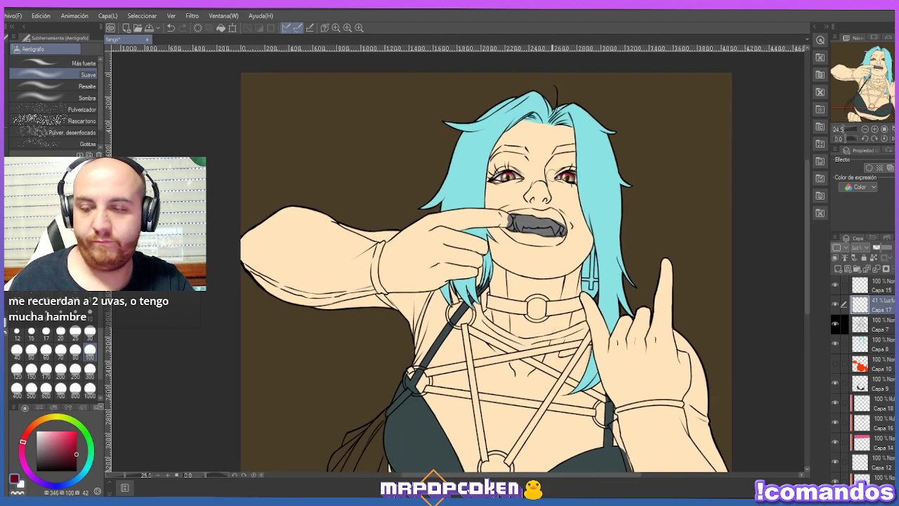
{"action": "key", "text": "o"}
{"action": "left_click", "coordinate": [537, 226]}
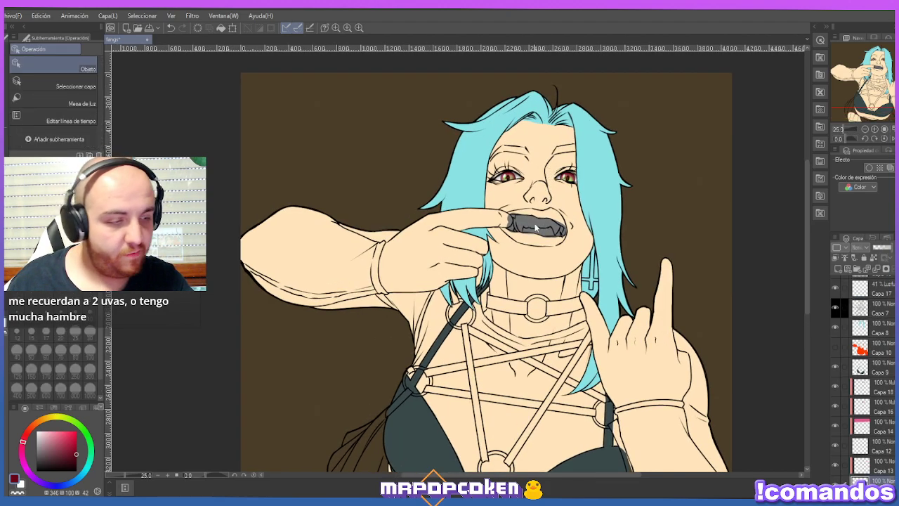
{"action": "key", "text": "p"}
{"action": "scroll", "coordinate": [548, 104], "scroll_direction": "up", "scroll_amount": 1}
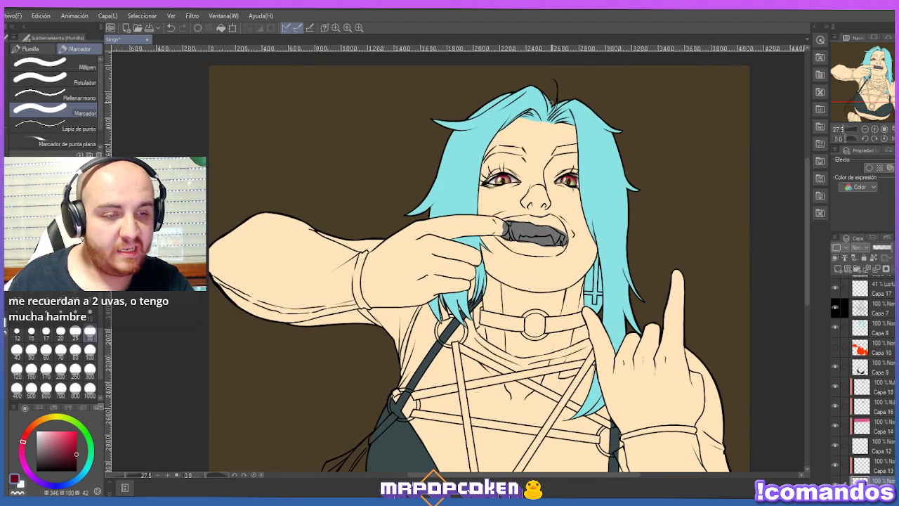
{"action": "left_click", "coordinate": [547, 104], "text": "alt"}
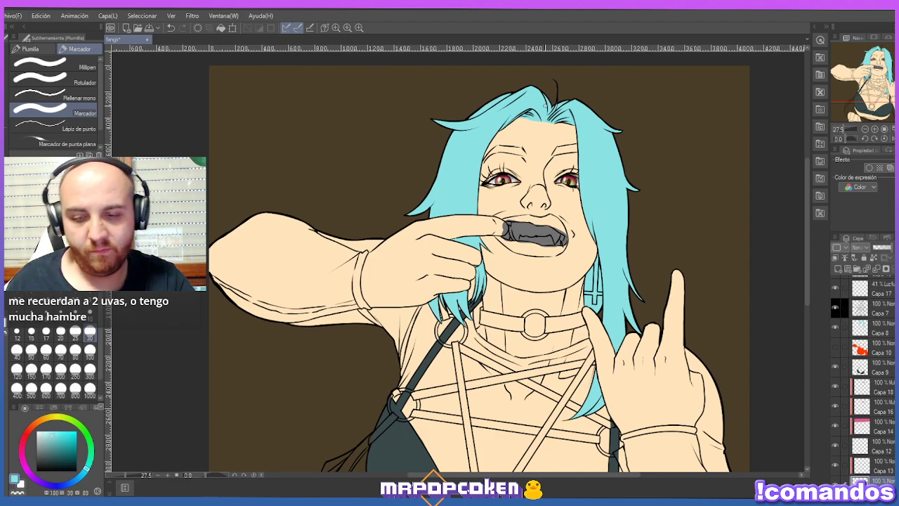
{"action": "left_click", "coordinate": [32, 426]}
{"action": "left_click", "coordinate": [43, 451]}
{"action": "left_click", "coordinate": [50, 454]}
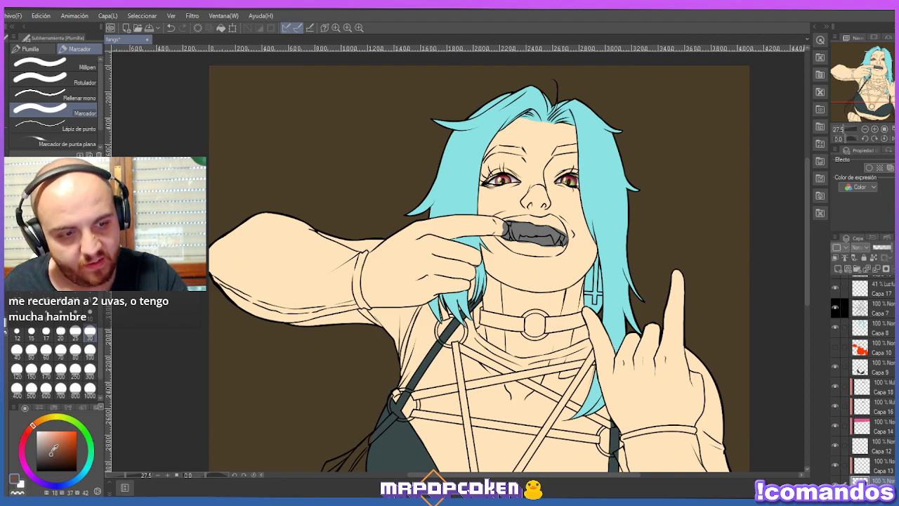
{"action": "scroll", "coordinate": [502, 140], "scroll_direction": "up", "scroll_amount": 1}
{"action": "scroll", "coordinate": [503, 141], "scroll_direction": "up", "scroll_amount": 2}
{"action": "mouse_move", "coordinate": [501, 150]}
{"action": "left_mouse_down"}
{"action": "mouse_move", "coordinate": [478, 169]}
{"action": "mouse_move", "coordinate": [505, 150]}
{"action": "mouse_move", "coordinate": [498, 147]}
{"action": "mouse_move", "coordinate": [600, 152]}
{"action": "left_mouse_up"}
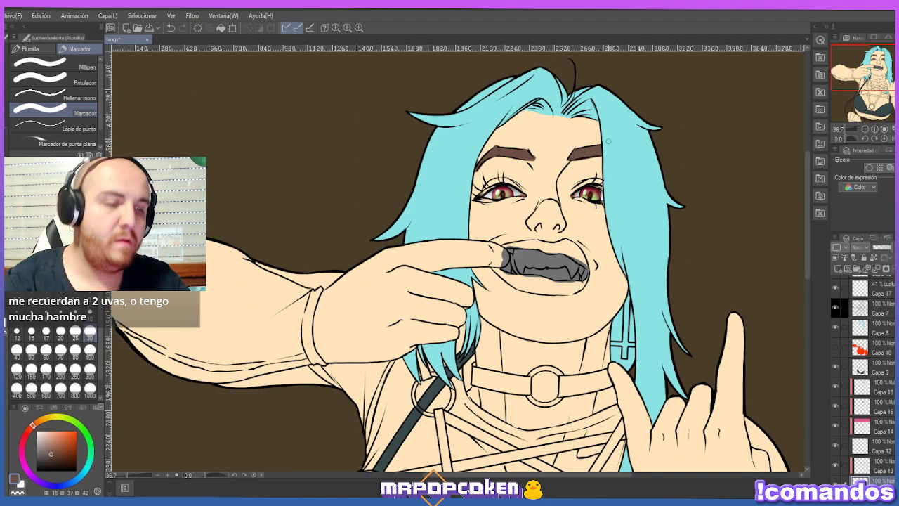
Clean up the eyebrow shapes with the Más fuerte eraser.
{"action": "scroll", "coordinate": [609, 140], "scroll_direction": "up", "scroll_amount": 1}
{"action": "key", "text": "e"}
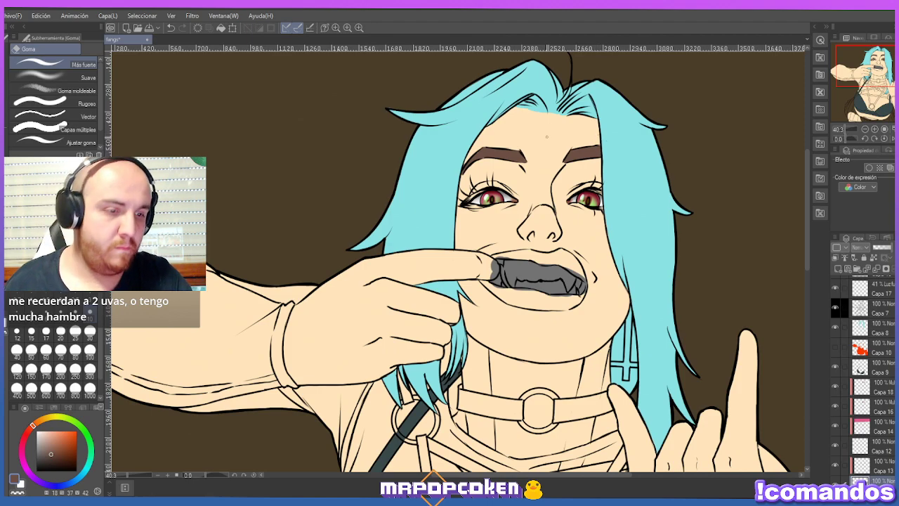
{"action": "scroll", "coordinate": [595, 158], "scroll_direction": "down", "scroll_amount": 3}
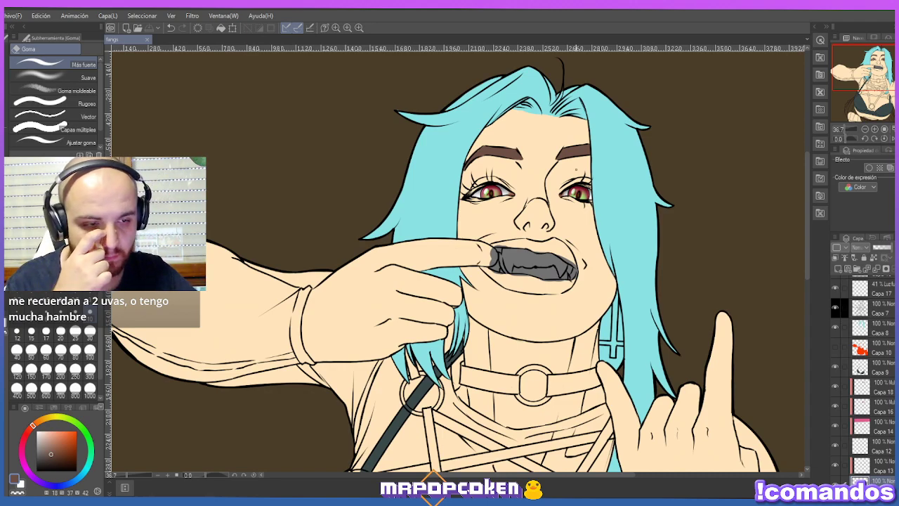
Refill both eyebrows with a muted mauve at hue 343, saturation 37, value 53.
{"action": "left_click", "coordinate": [39, 420]}
{"action": "left_click", "coordinate": [62, 447]}
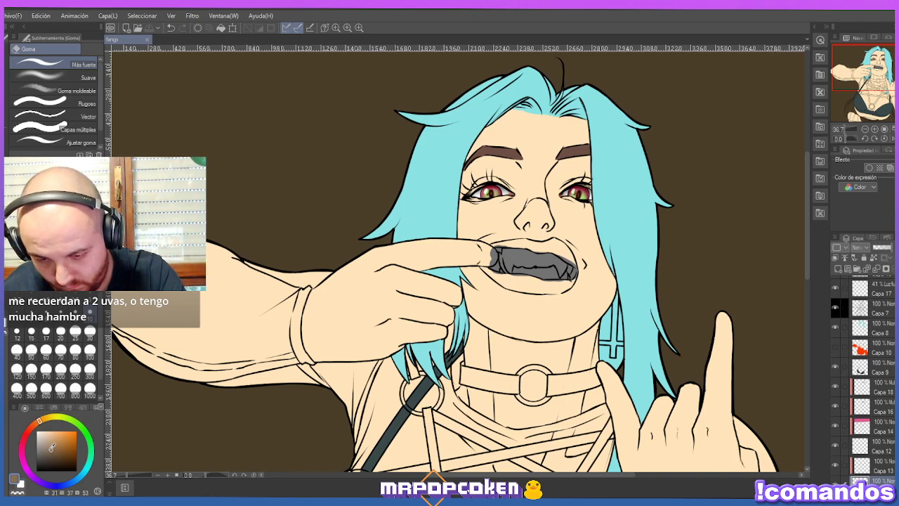
{"action": "left_click", "coordinate": [24, 441]}
{"action": "key", "text": "g"}
{"action": "key", "text": "g"}
{"action": "left_click", "coordinate": [516, 151]}
{"action": "left_click", "coordinate": [583, 150]}
{"action": "scroll", "coordinate": [552, 136], "scroll_direction": "down", "scroll_amount": 1}
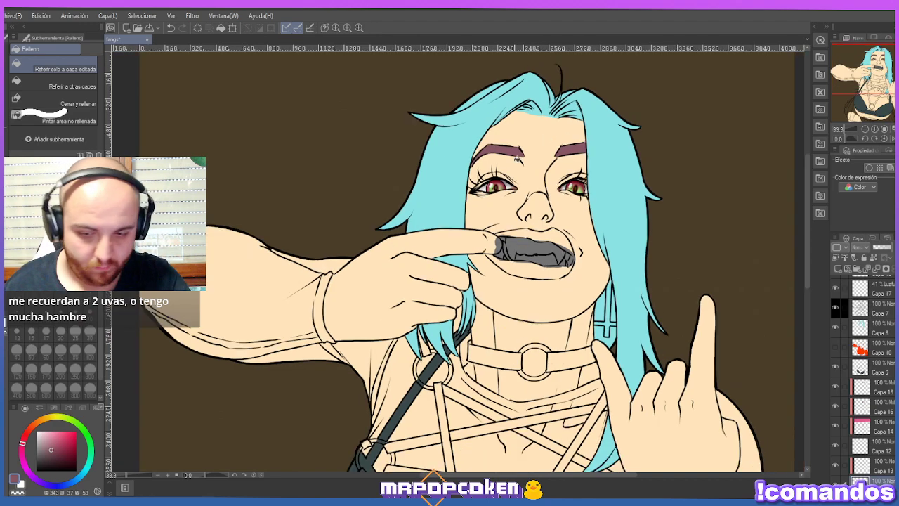
Refill both eyebrows with reddish brown at hue 359, saturation 46, value 53.
{"action": "left_click", "coordinate": [25, 435]}
{"action": "left_click", "coordinate": [55, 449]}
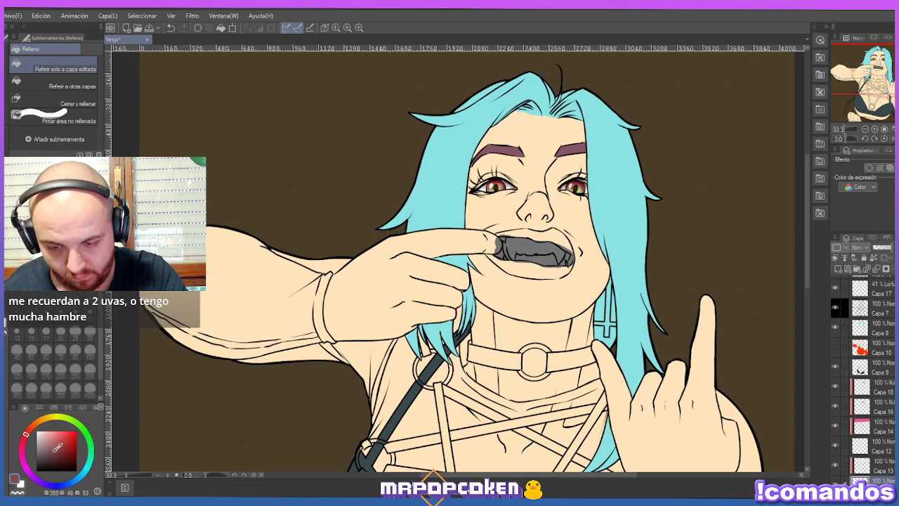
{"action": "left_click", "coordinate": [518, 150]}
{"action": "left_click", "coordinate": [580, 148]}
{"action": "scroll", "coordinate": [531, 122], "scroll_direction": "down", "scroll_amount": 2}
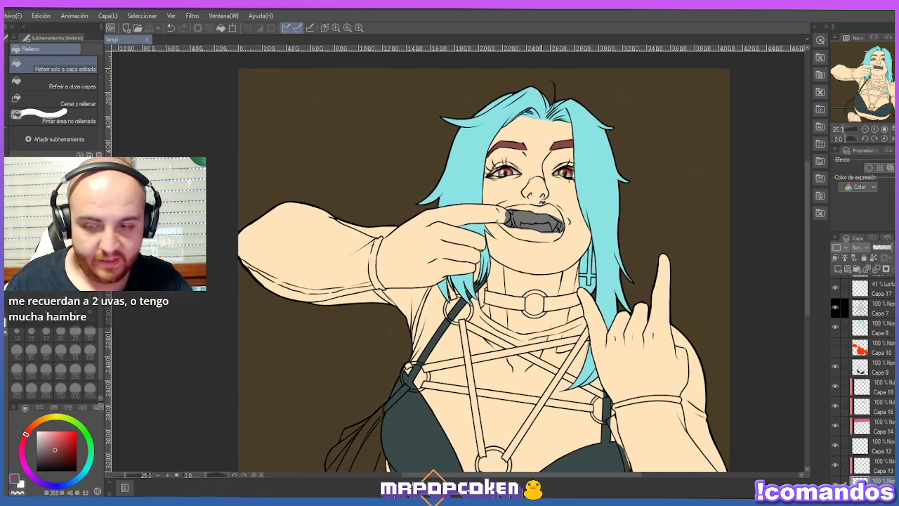
Add a layer above Capa 13 and paint the mouth corner beside the fingertip dark red (357, 52, 48) with the Marcador.
{"action": "key", "text": "o"}
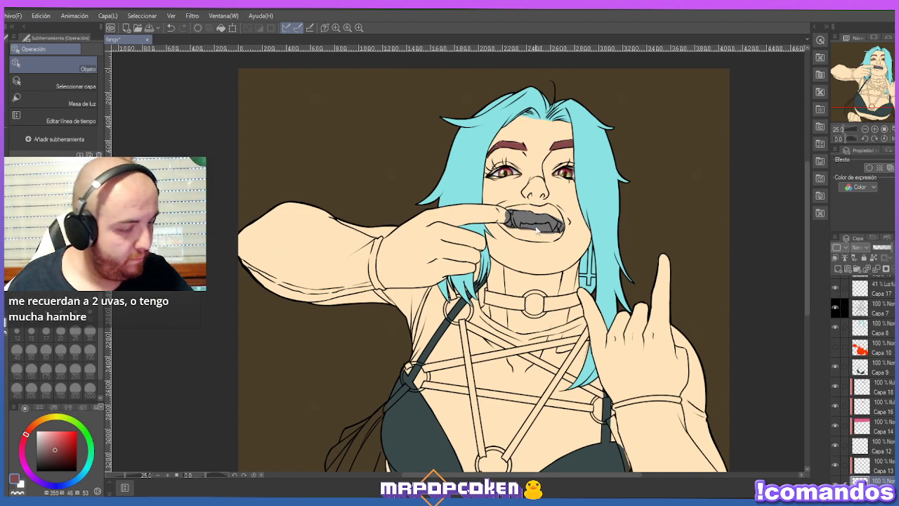
{"action": "left_click", "coordinate": [538, 229]}
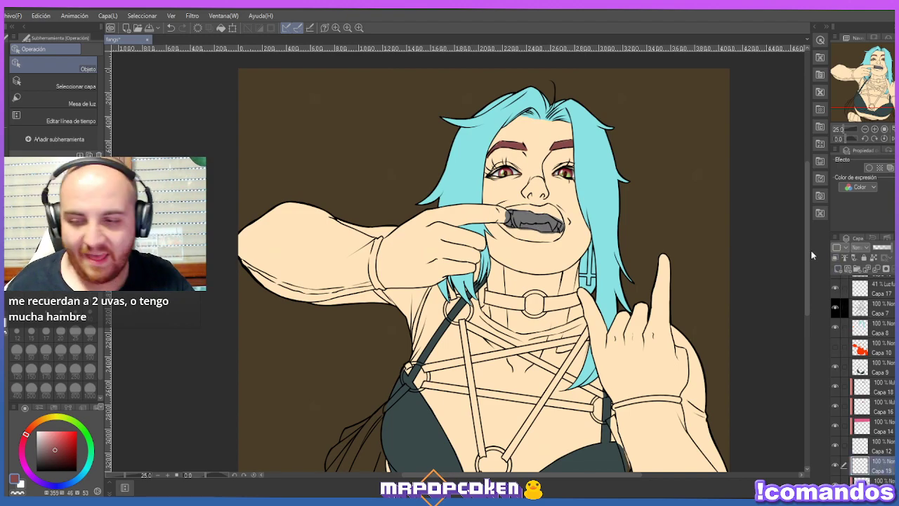
{"action": "key", "text": "p"}
{"action": "left_click_drag", "start_coordinate": [61, 449], "coordinate": [57, 452]}
{"action": "scroll", "coordinate": [515, 215], "scroll_direction": "up", "scroll_amount": 4}
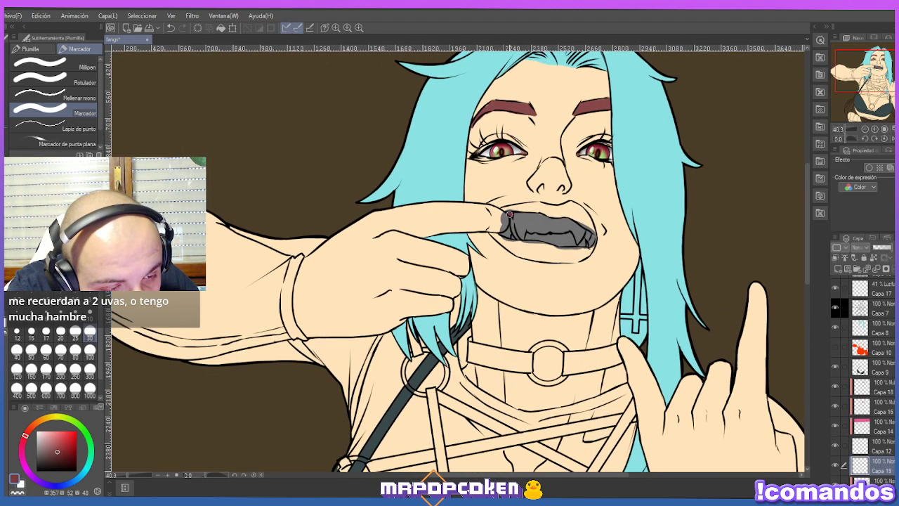
{"action": "left_click_drag", "start_coordinate": [507, 212], "coordinate": [503, 228]}
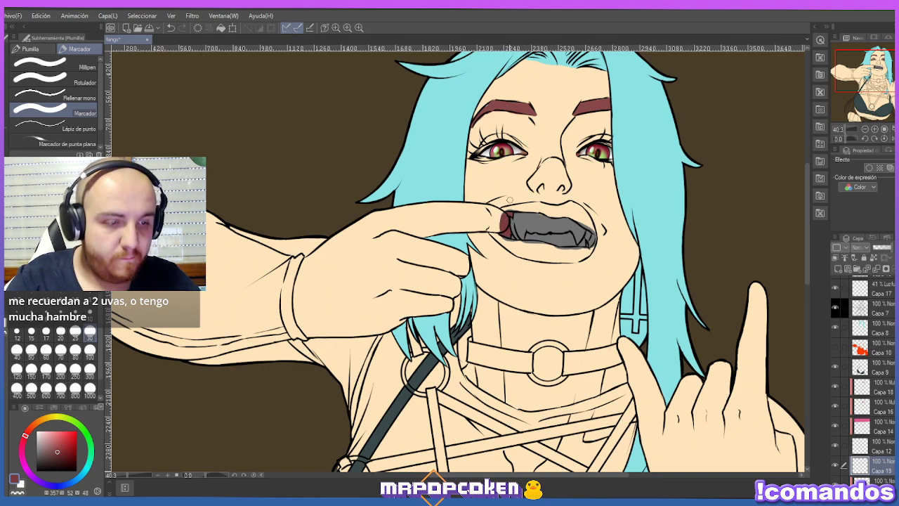
Erase the dark red on Capa 19 and the grey on Capa 11 where they cover the fingertip.
{"action": "key", "text": "e"}
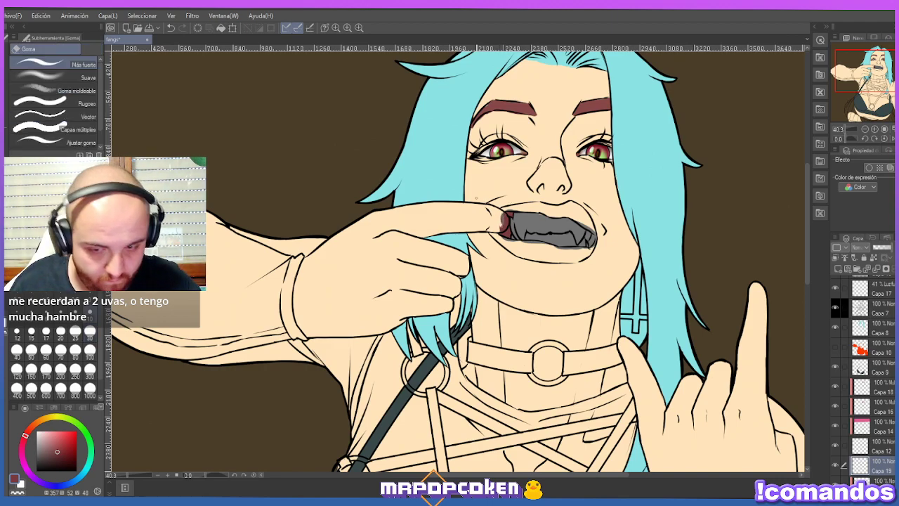
{"action": "left_click_drag", "start_coordinate": [501, 218], "coordinate": [503, 223]}
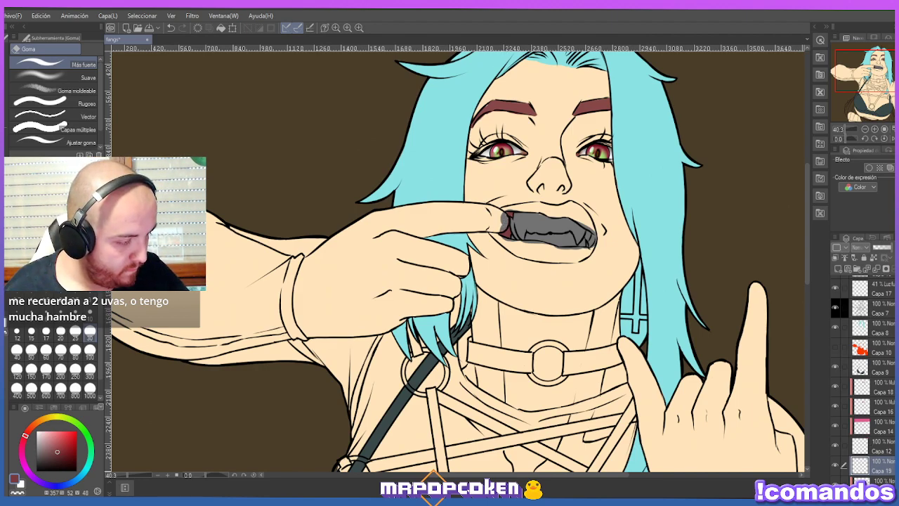
{"action": "scroll", "coordinate": [872, 379], "scroll_direction": "down", "scroll_amount": 3}
{"action": "left_click", "coordinate": [889, 440]}
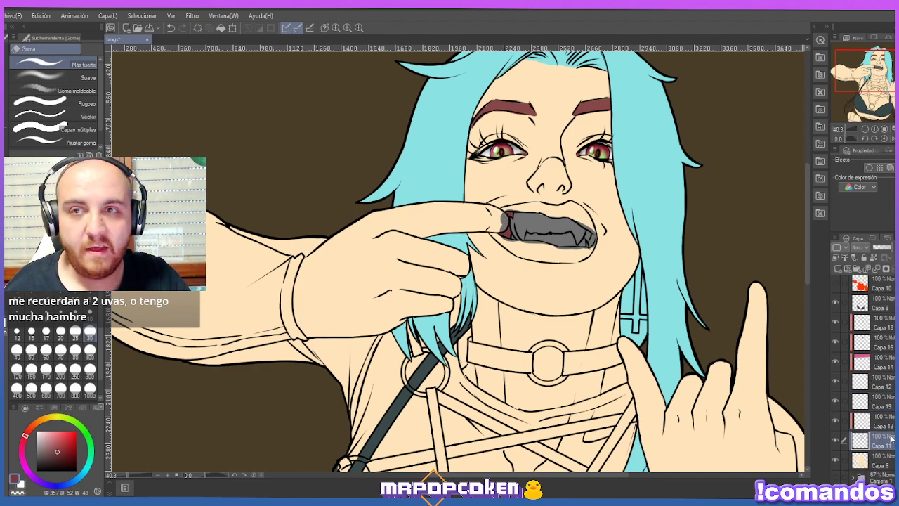
{"action": "left_click_drag", "start_coordinate": [502, 220], "coordinate": [504, 219]}
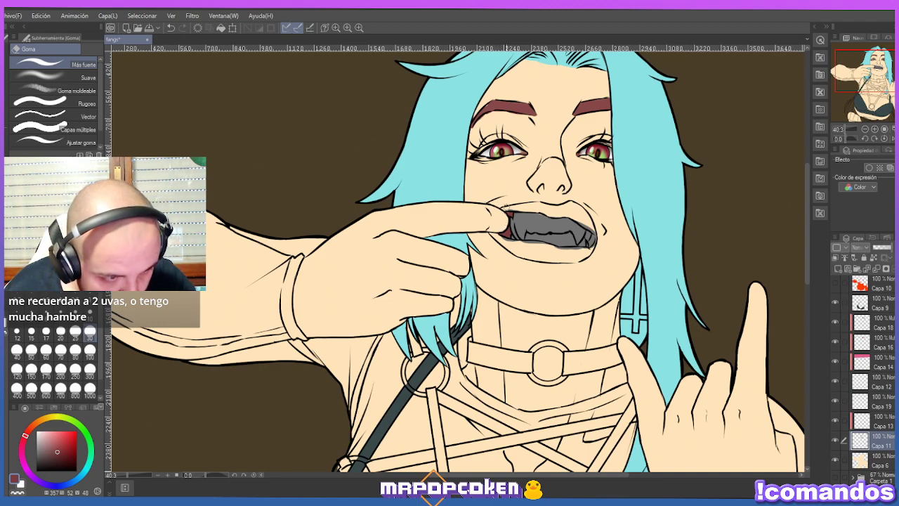
Sample the eyebrow colour and touch up the eyebrow edges on Capa 11, alternating drawing and erasing.
{"action": "key", "text": "p"}
{"action": "left_click", "coordinate": [541, 217], "text": "alt"}
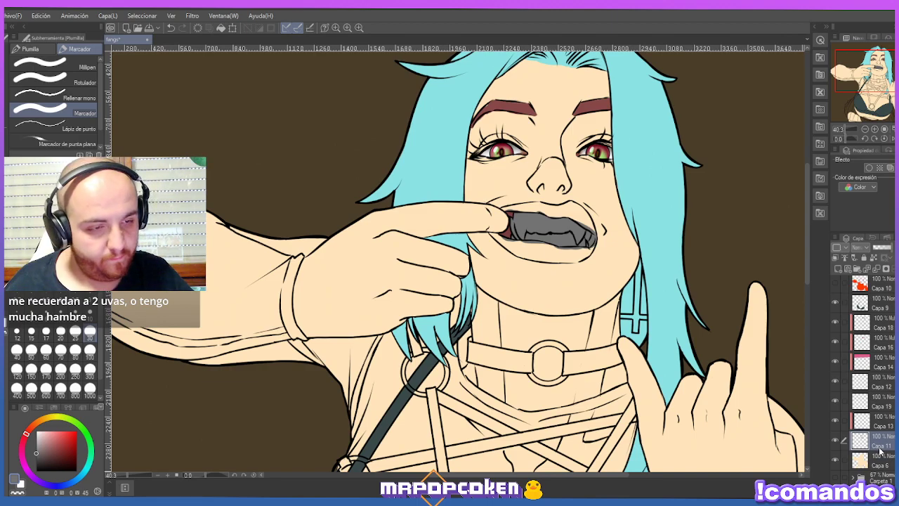
{"action": "left_click", "coordinate": [885, 410]}
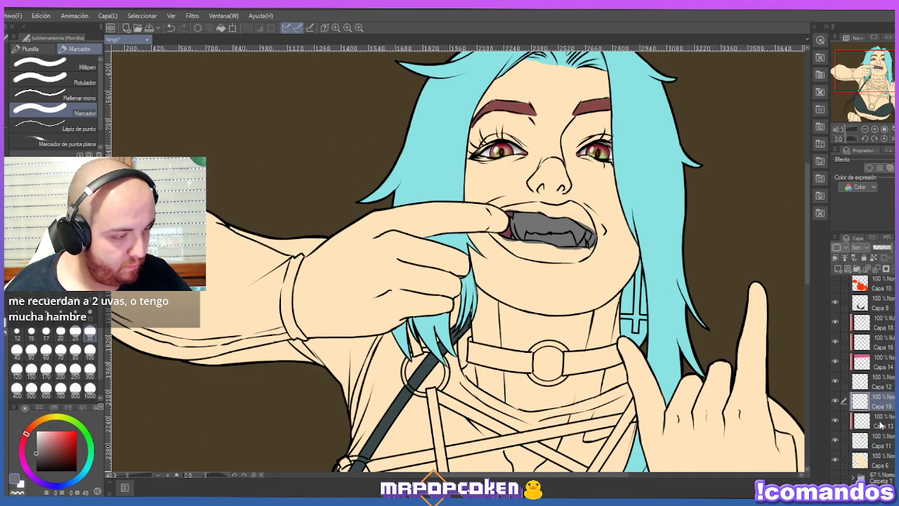
{"action": "left_click", "coordinate": [881, 443]}
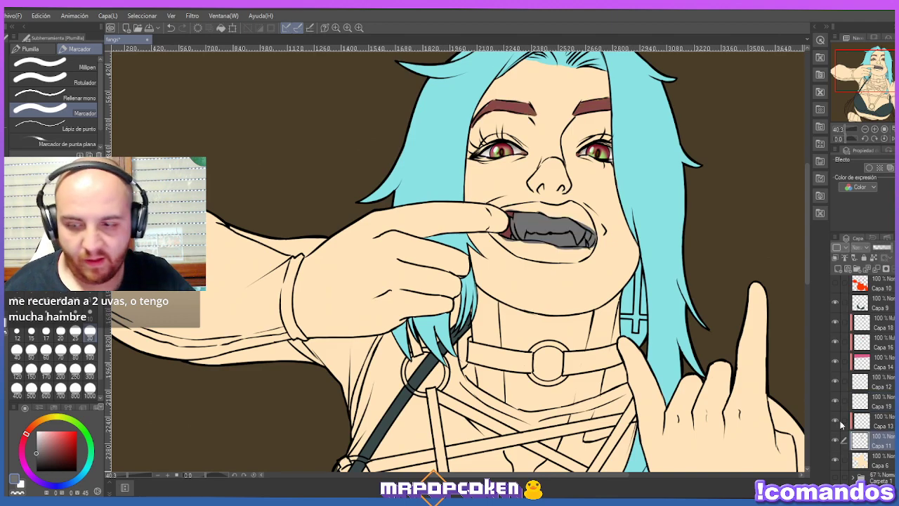
{"action": "key", "text": "p"}
{"action": "left_click", "coordinate": [496, 103], "text": "alt"}
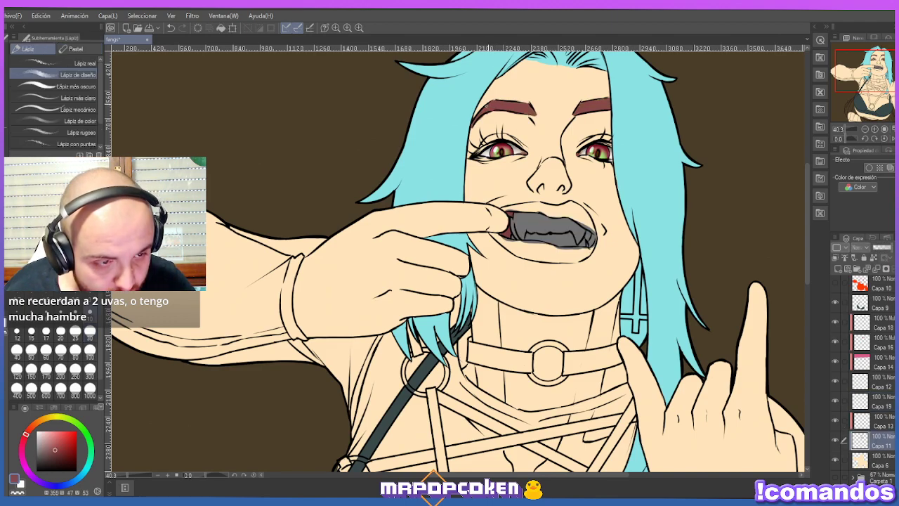
{"action": "key", "text": "e"}
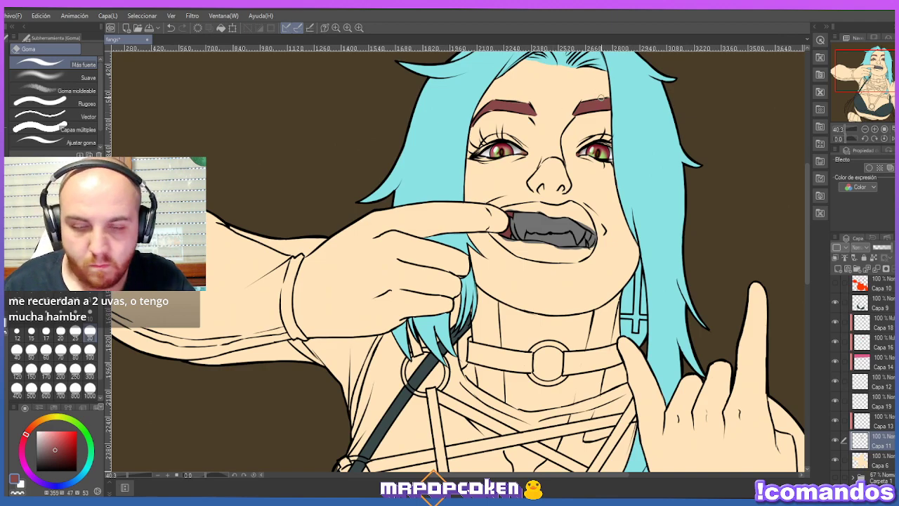
{"action": "key", "text": "p"}
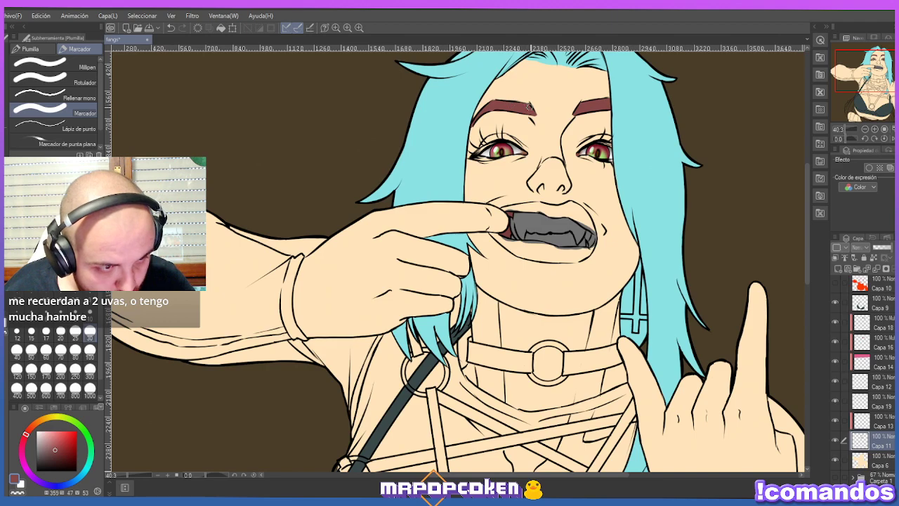
{"action": "key", "text": "e"}
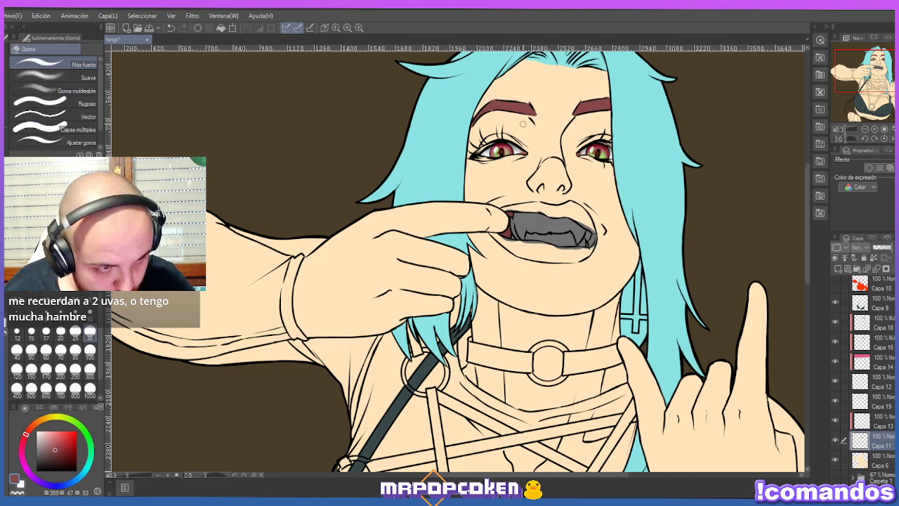
{"action": "scroll", "coordinate": [521, 135], "scroll_direction": "down", "scroll_amount": 1}
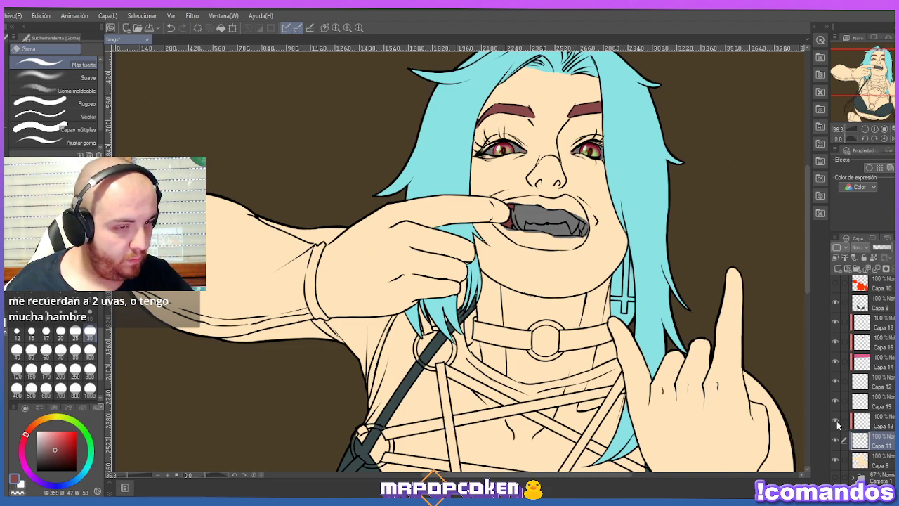
Add a new layer directly above Capa 19.
{"action": "left_click", "coordinate": [882, 424]}
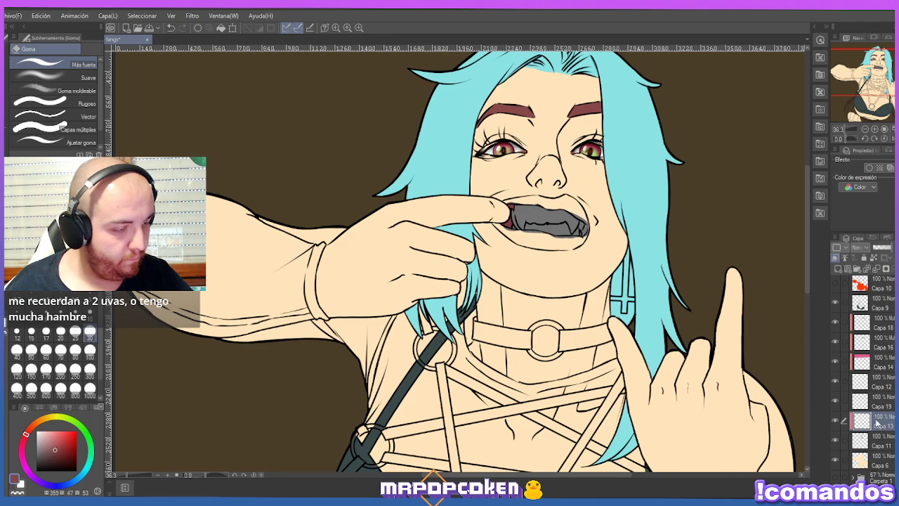
{"action": "left_click", "coordinate": [882, 404]}
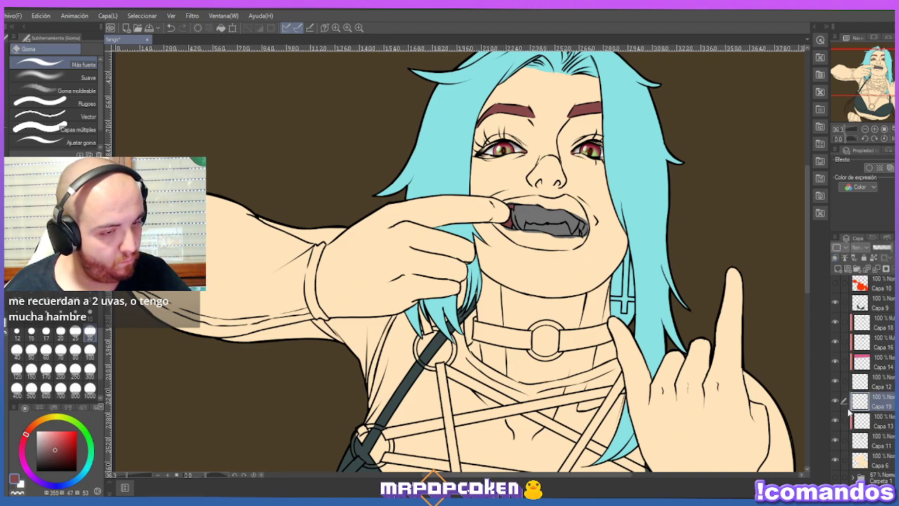
{"action": "left_click", "coordinate": [838, 268]}
Paint the upper lip on Capa 20 in muted red (hue 359, saturation 56, value 78) with the Marcador.
{"action": "key", "text": "b"}
{"action": "left_click", "coordinate": [67, 446]}
{"action": "left_click_drag", "start_coordinate": [70, 440], "coordinate": [62, 440]}
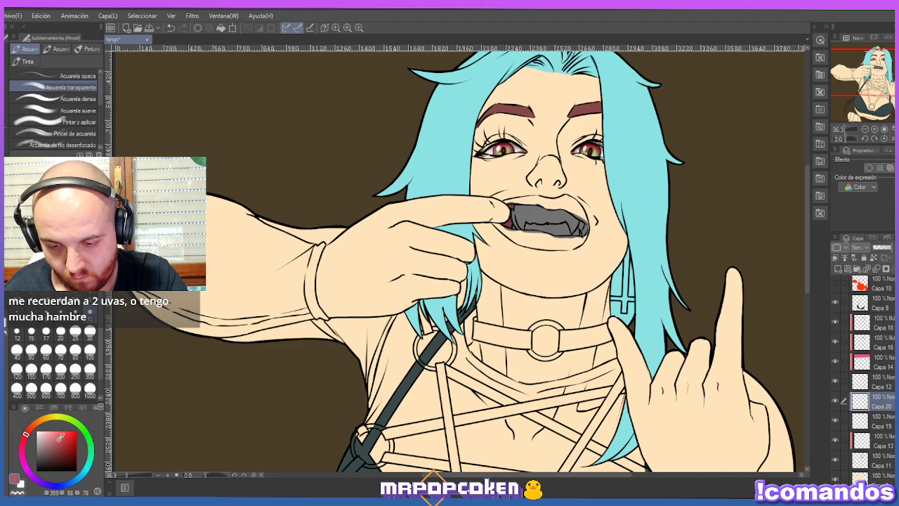
{"action": "key", "text": "ctrl+plus"}
{"action": "key", "text": "ctrl+plus"}
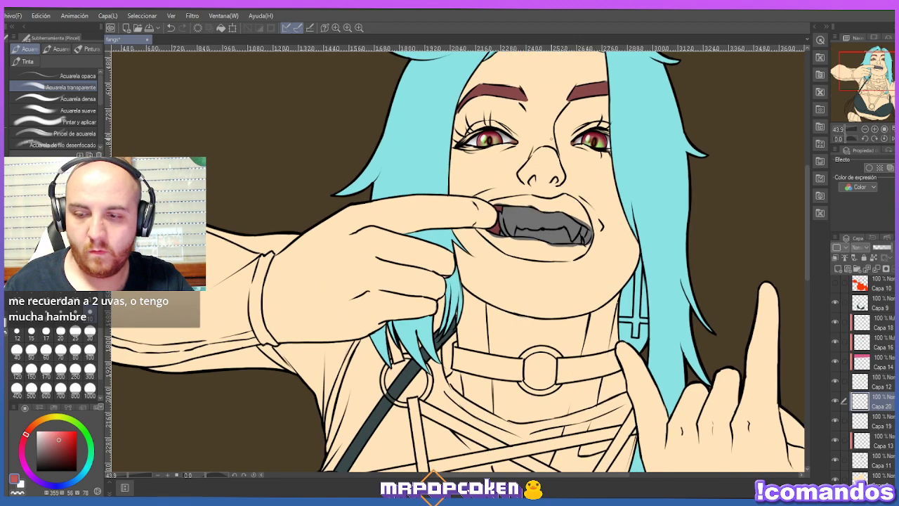
{"action": "key", "text": "p"}
{"action": "mouse_move", "coordinate": [566, 206]}
{"action": "left_mouse_down"}
{"action": "mouse_move", "coordinate": [562, 215]}
{"action": "mouse_move", "coordinate": [581, 220]}
{"action": "mouse_move", "coordinate": [573, 208]}
{"action": "mouse_move", "coordinate": [586, 222]}
{"action": "mouse_move", "coordinate": [562, 204]}
{"action": "mouse_move", "coordinate": [492, 204]}
{"action": "left_mouse_up"}
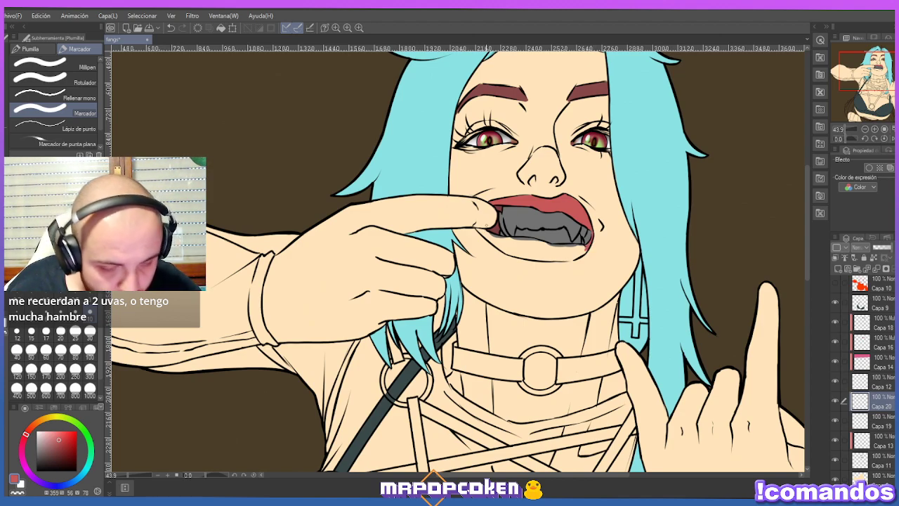
Outline the lower lip on Capa 20 with a Polilínea selection, fill it with the upper lip's muted red, and deselect.
{"action": "key", "text": "m"}
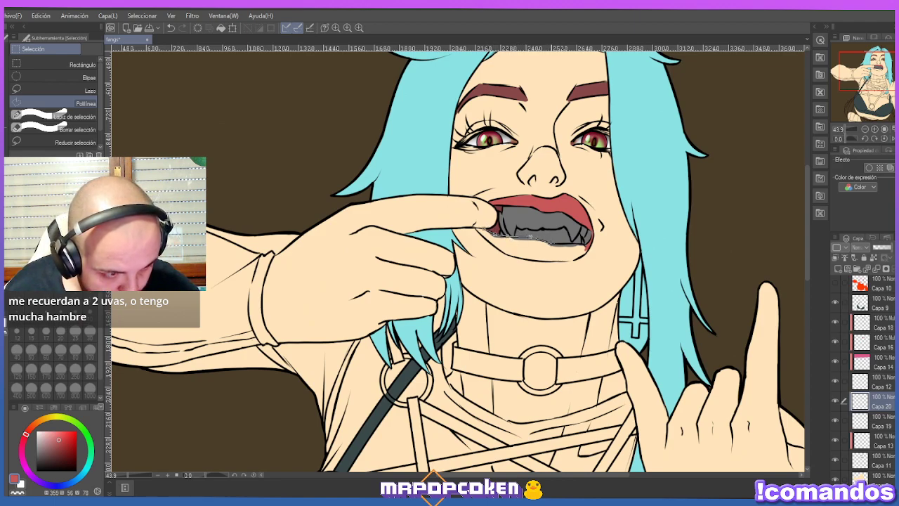
{"action": "left_click", "coordinate": [571, 243]}
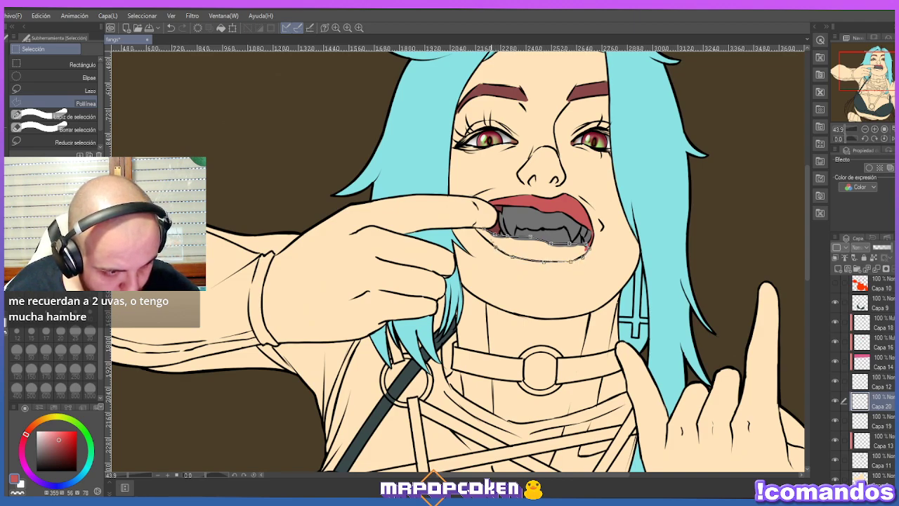
{"action": "left_click", "coordinate": [478, 229]}
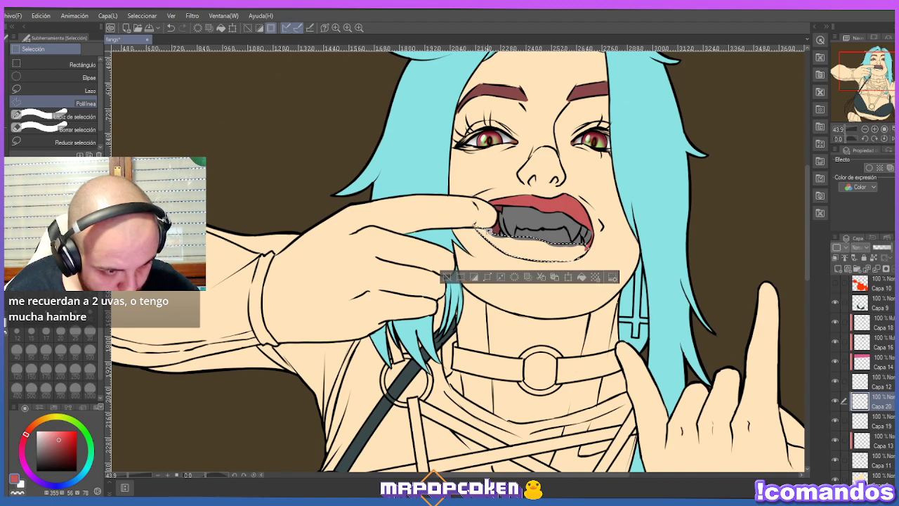
{"action": "key", "text": "g"}
{"action": "left_click", "coordinate": [571, 219]}
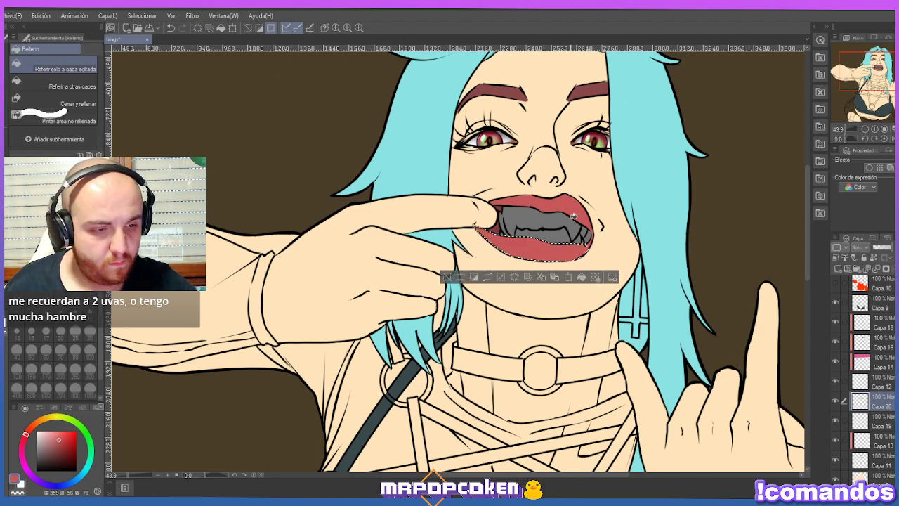
{"action": "key", "text": "ctrl+d"}
{"action": "key", "text": "e"}
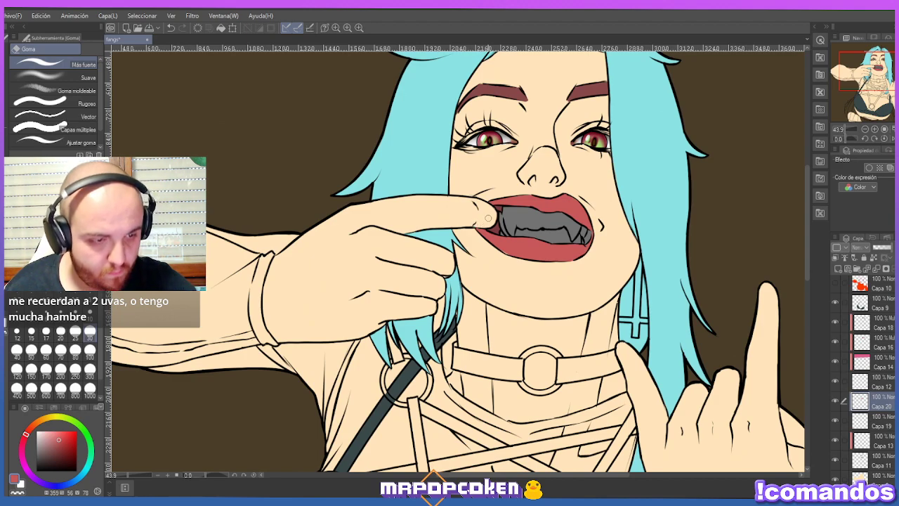
{"action": "key", "text": "p"}
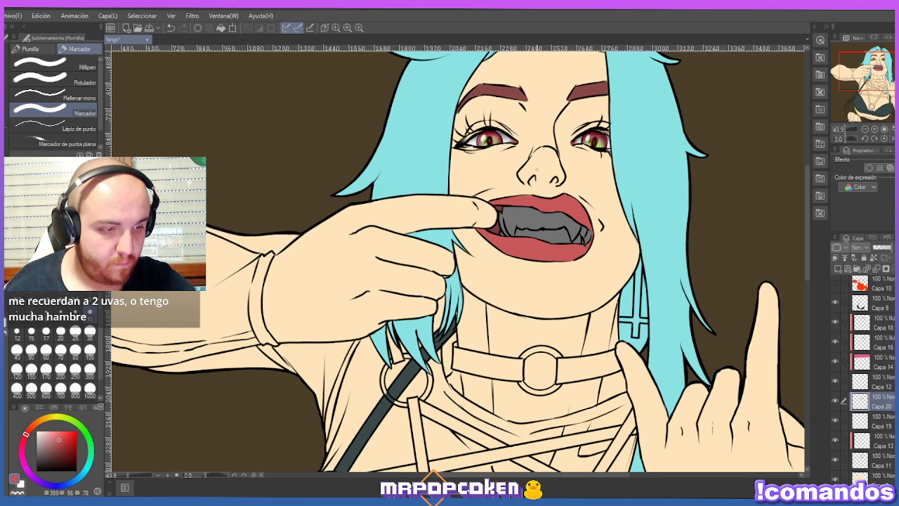
{"action": "scroll", "coordinate": [457, 260], "scroll_direction": "down", "scroll_amount": 2}
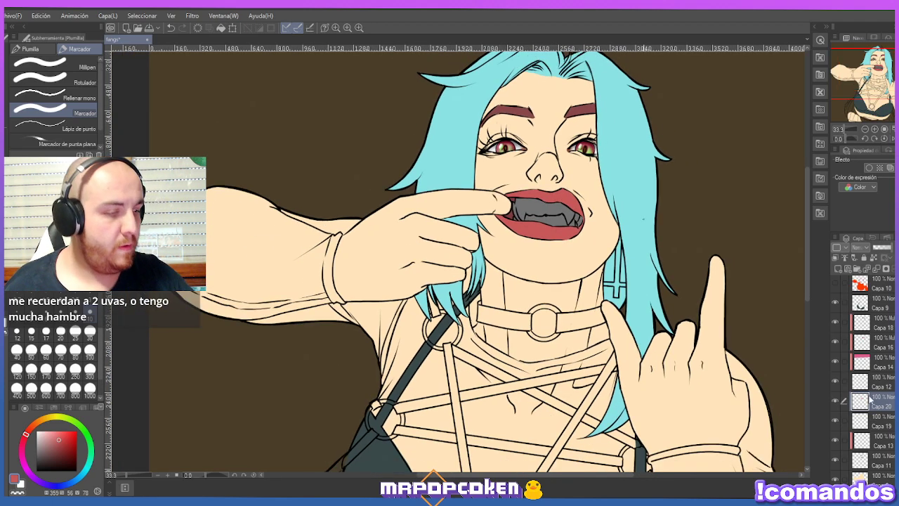
Sample the dark red of the mouth interior and touch up the mouth corner on Capa 19 with the Marcador.
{"action": "left_click", "coordinate": [882, 423]}
{"action": "left_click", "coordinate": [515, 207], "text": "alt"}
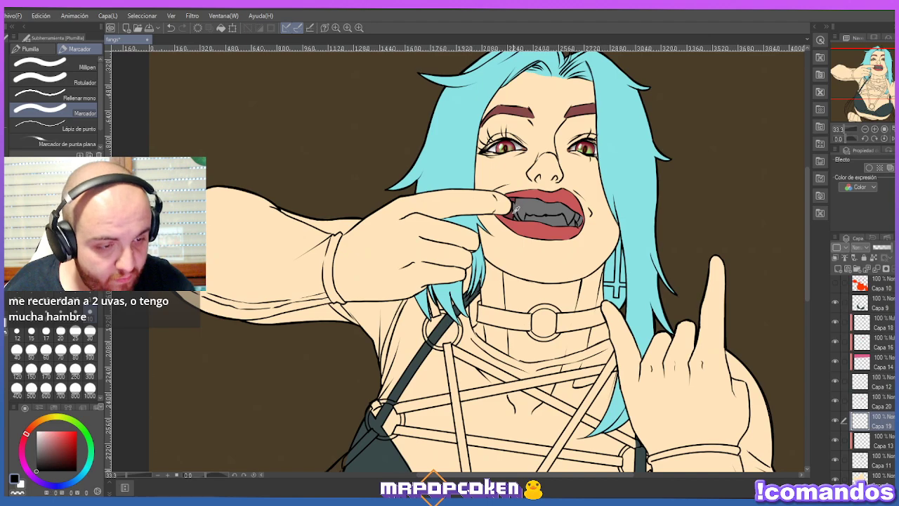
{"action": "scroll", "coordinate": [527, 211], "scroll_direction": "up", "scroll_amount": 4}
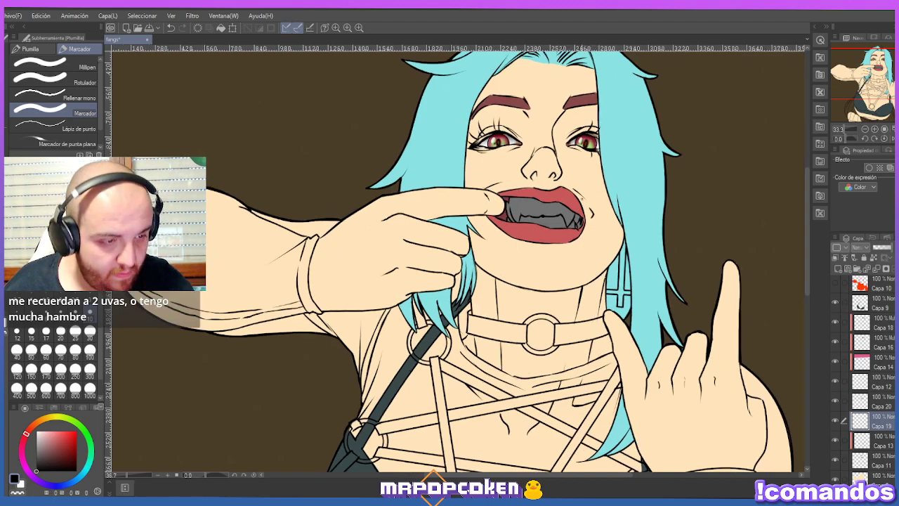
{"action": "left_click", "coordinate": [483, 212], "text": "alt"}
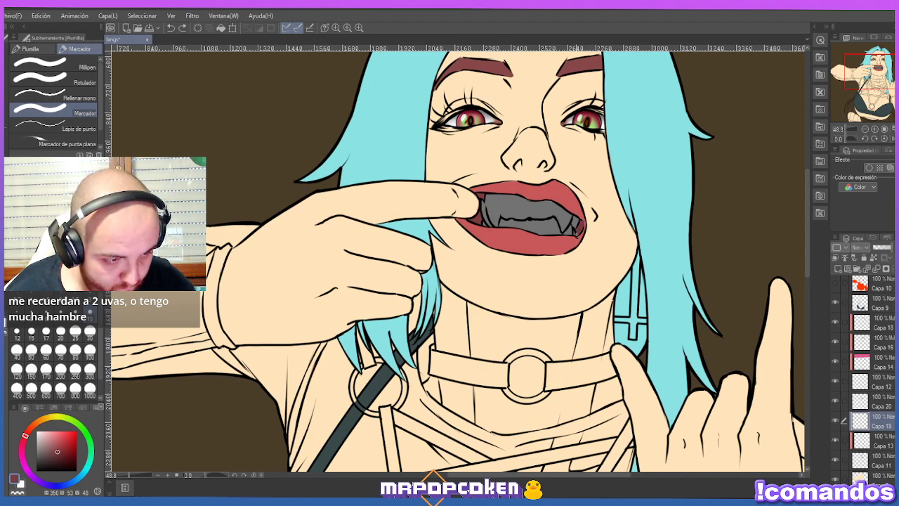
{"action": "left_click_drag", "start_coordinate": [577, 232], "coordinate": [580, 227]}
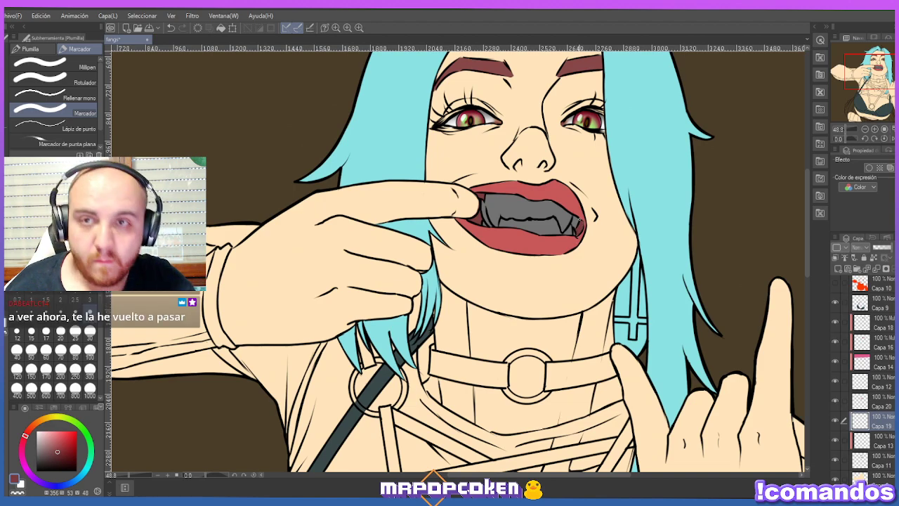
Switch to the browser, examine the Hotline Miami and Katana Zero thumbnail image, and close its tab.
{"action": "scroll", "coordinate": [562, 211], "scroll_direction": "down", "scroll_amount": 3}
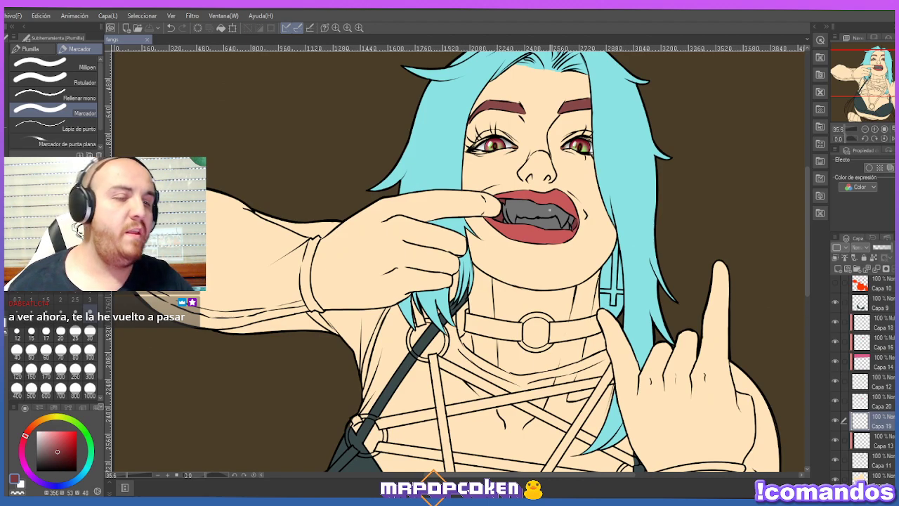
{"action": "scroll", "coordinate": [522, 235], "scroll_direction": "down", "scroll_amount": 5}
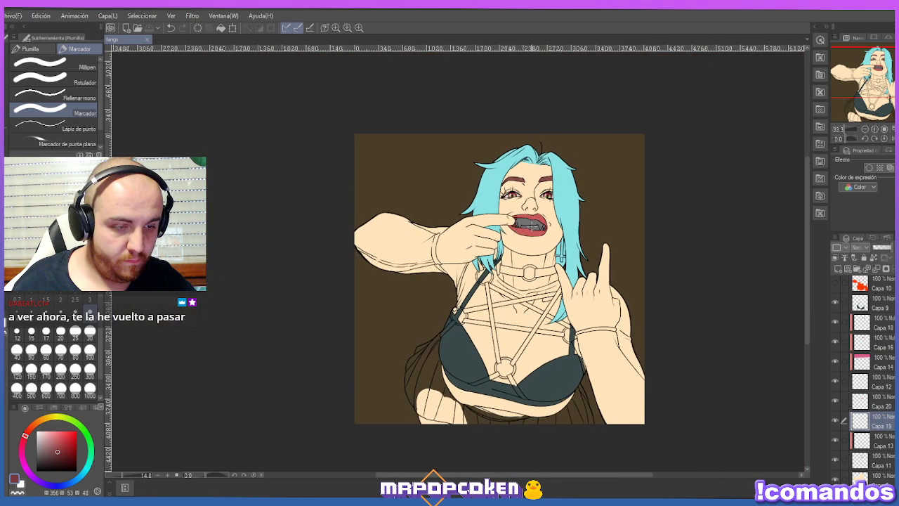
{"action": "scroll", "coordinate": [522, 234], "scroll_direction": "up", "scroll_amount": 2}
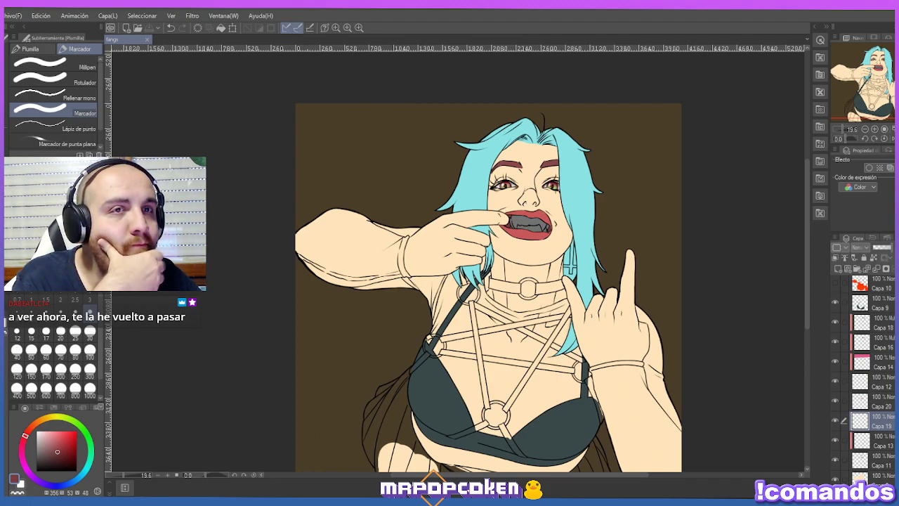
{"action": "key", "text": "alt+Tab"}
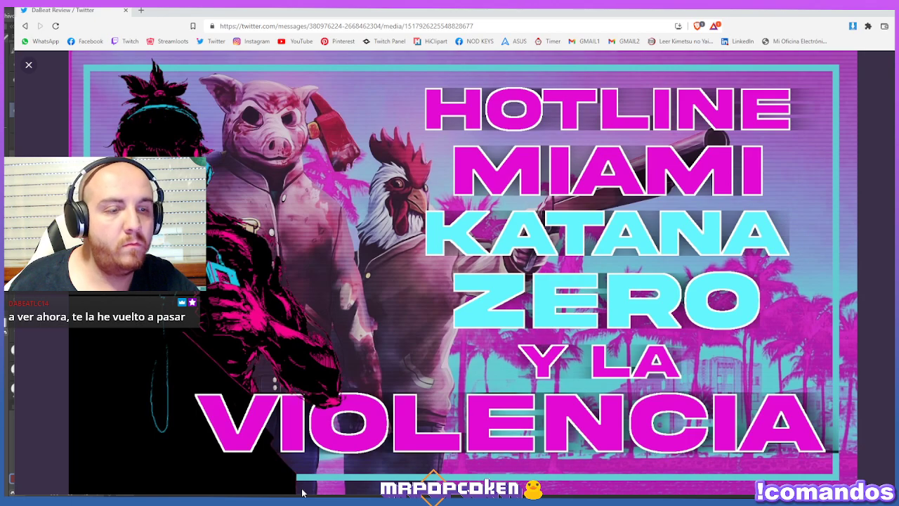
{"action": "left_click", "coordinate": [124, 10]}
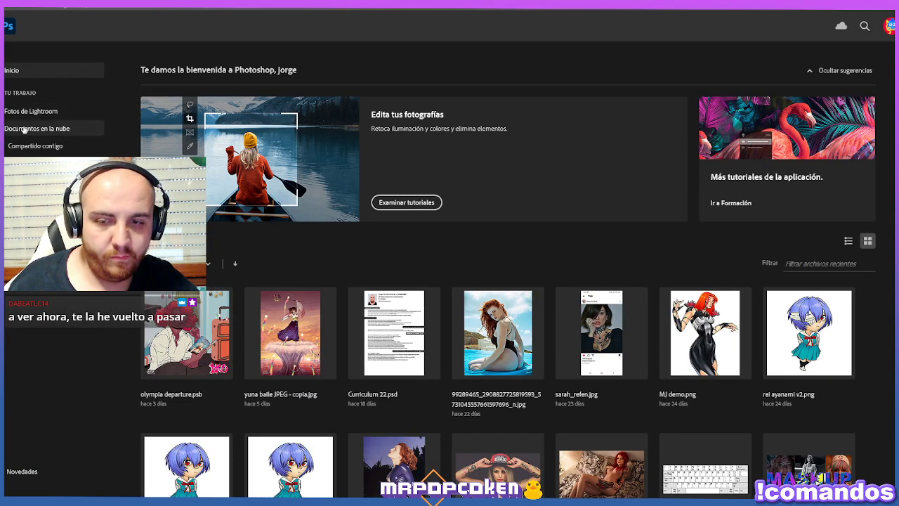
Switch to Photoshop, create a new A4 document (210 x 297 mm, 300 ppi), and fill its background with medium green.
{"action": "scroll", "coordinate": [526, 320], "scroll_direction": "down", "scroll_amount": 2}
{"action": "scroll", "coordinate": [521, 321], "scroll_direction": "up", "scroll_amount": 2}
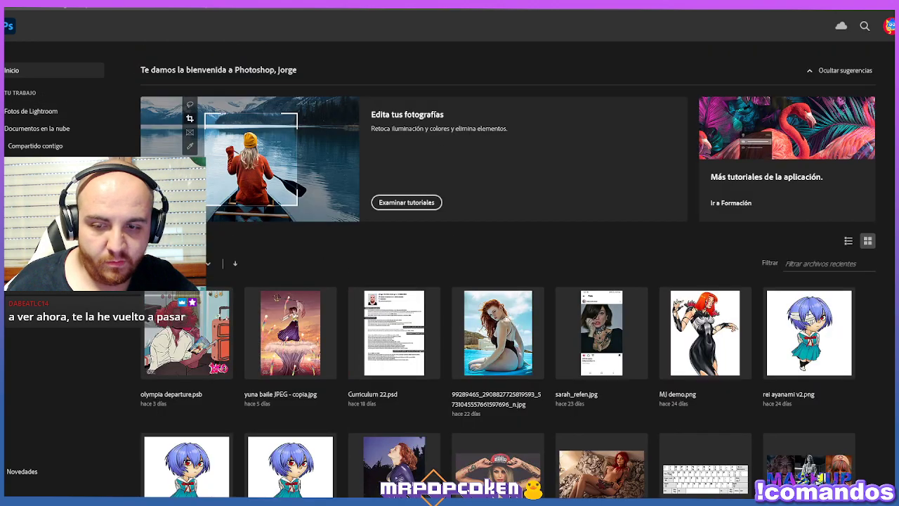
{"action": "key", "text": "ctrl+n"}
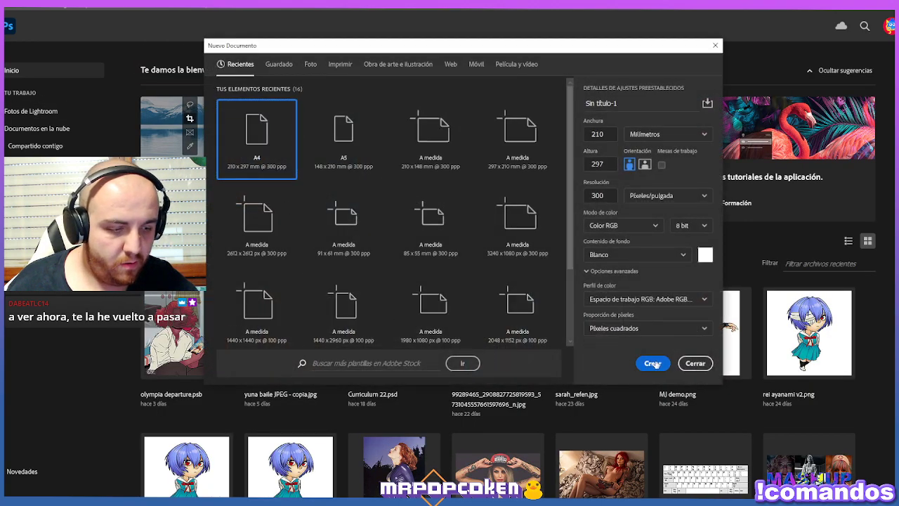
{"action": "left_click", "coordinate": [654, 363]}
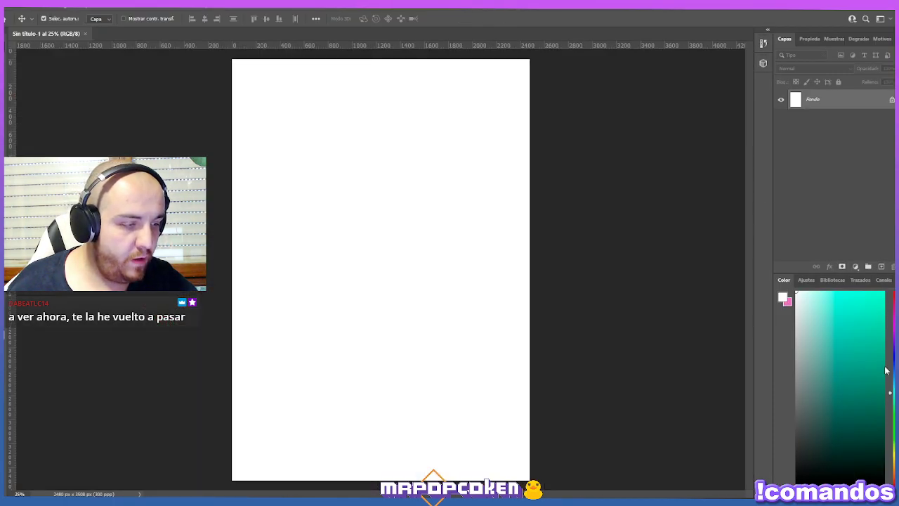
{"action": "left_click", "coordinate": [879, 365]}
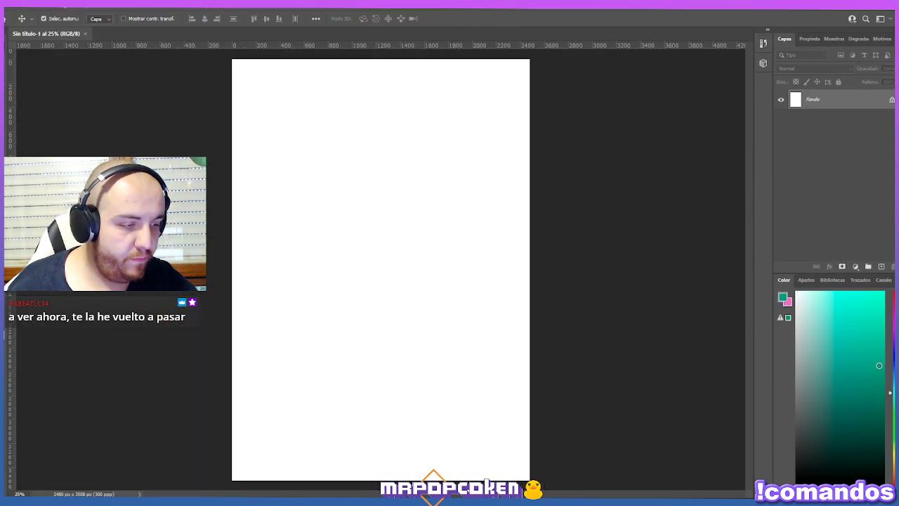
{"action": "key", "text": "g"}
{"action": "left_click", "coordinate": [454, 271]}
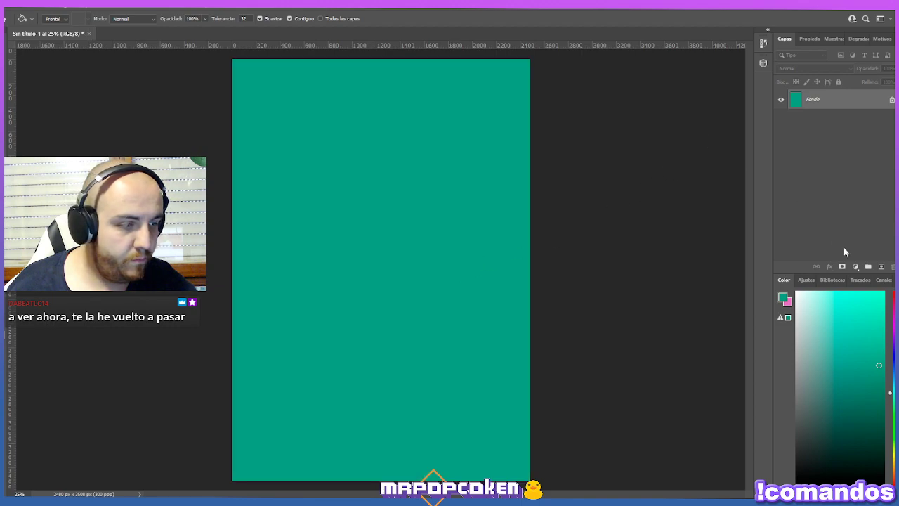
Add a new layer above the background and place a Lorem Ipsum text line in College Bold in the page's upper half.
{"action": "left_click", "coordinate": [869, 267]}
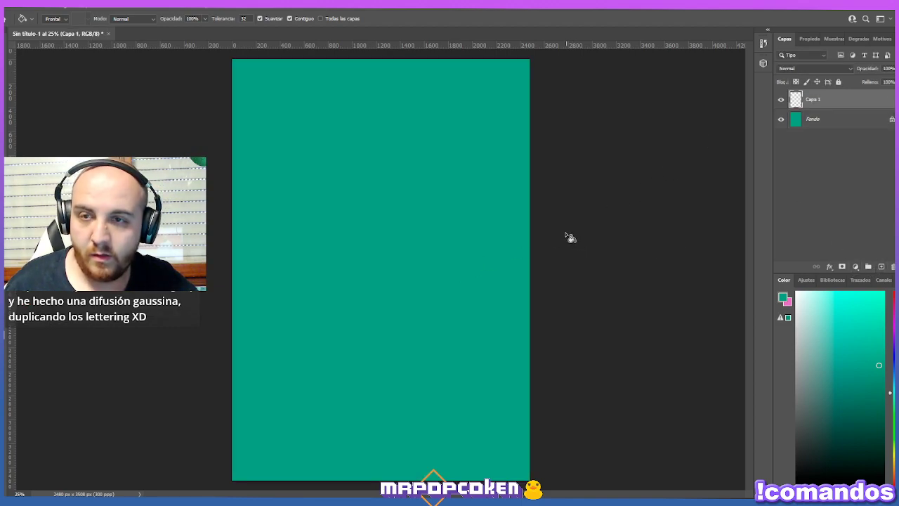
{"action": "key", "text": "t"}
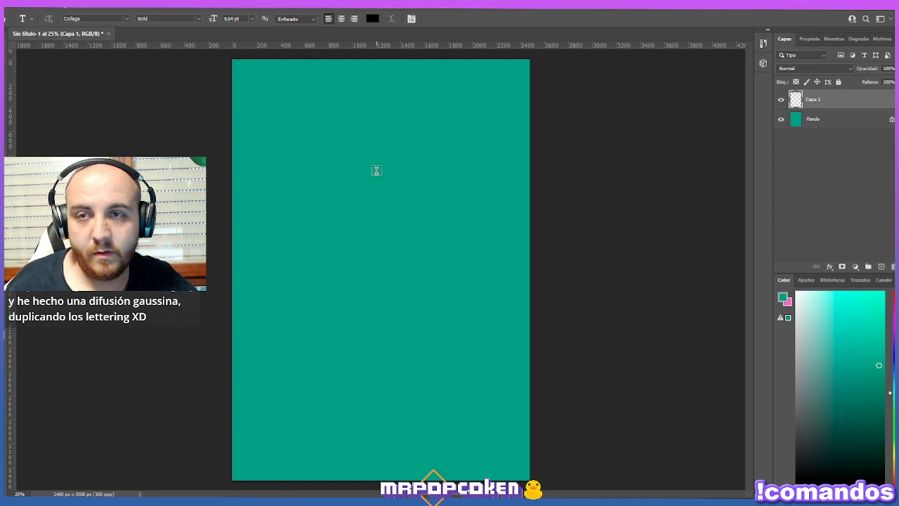
{"action": "left_click", "coordinate": [374, 170]}
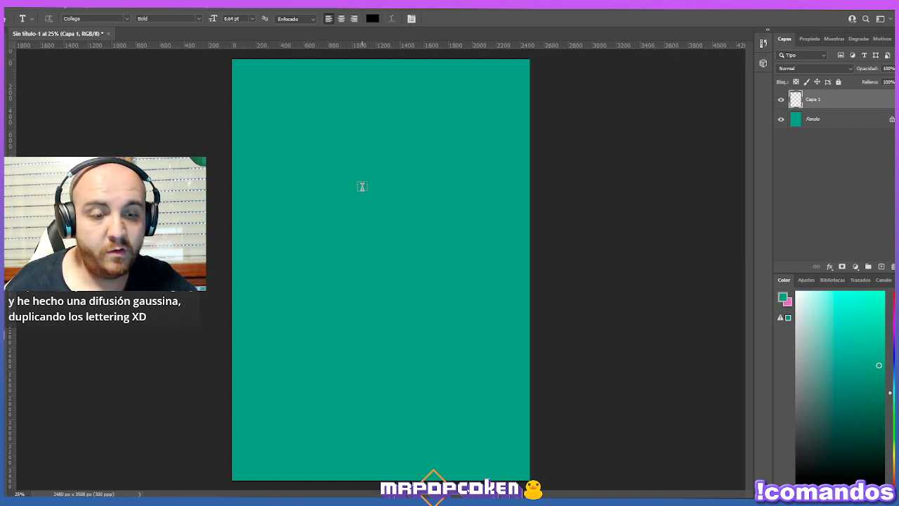
{"action": "scroll", "coordinate": [333, 201], "scroll_direction": "up", "scroll_amount": 3}
{"action": "scroll", "coordinate": [334, 201], "scroll_direction": "down", "scroll_amount": 1}
{"action": "key", "text": "ctrl+Return"}
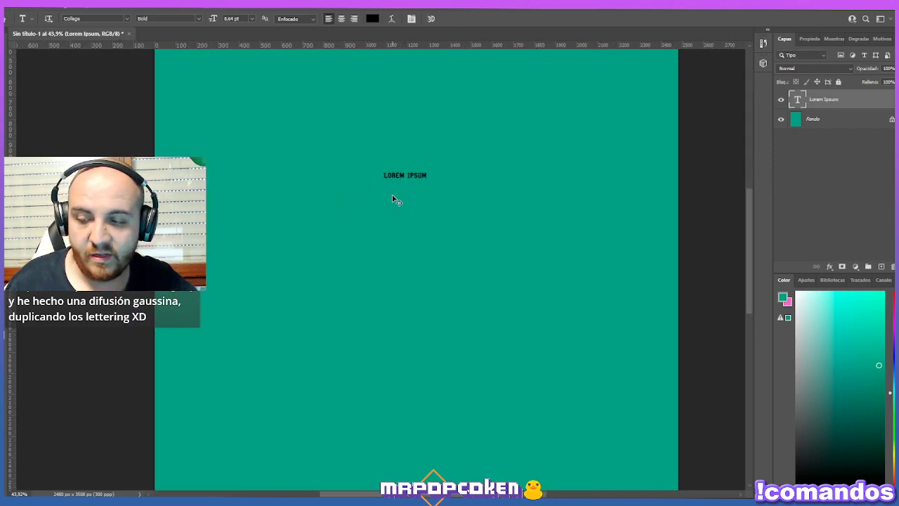
Enlarge the Lorem Ipsum text until it nearly spans the page width, and select all of its characters for editing.
{"action": "key", "text": "ctrl+t"}
{"action": "left_click_drag", "start_coordinate": [405, 181], "coordinate": [442, 253]}
{"action": "key", "text": "Return"}
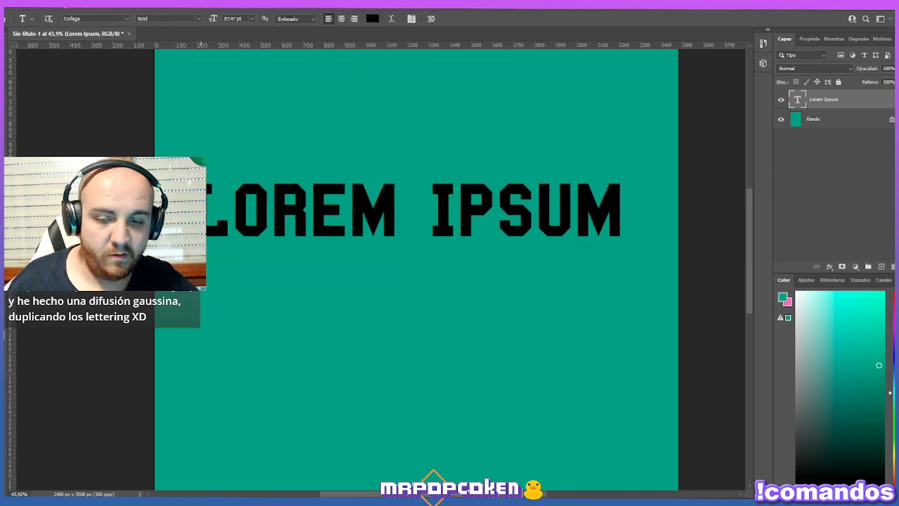
{"action": "left_click", "coordinate": [296, 230]}
{"action": "key", "text": "ctrl+a"}
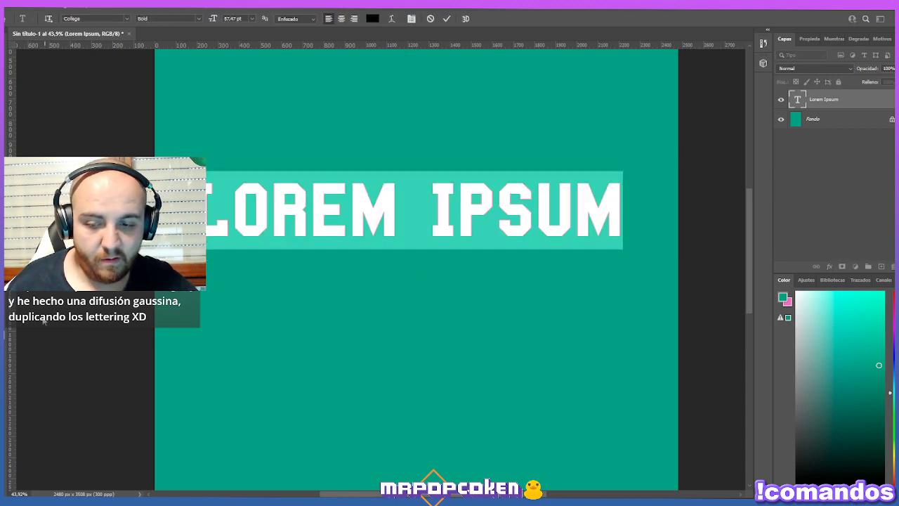